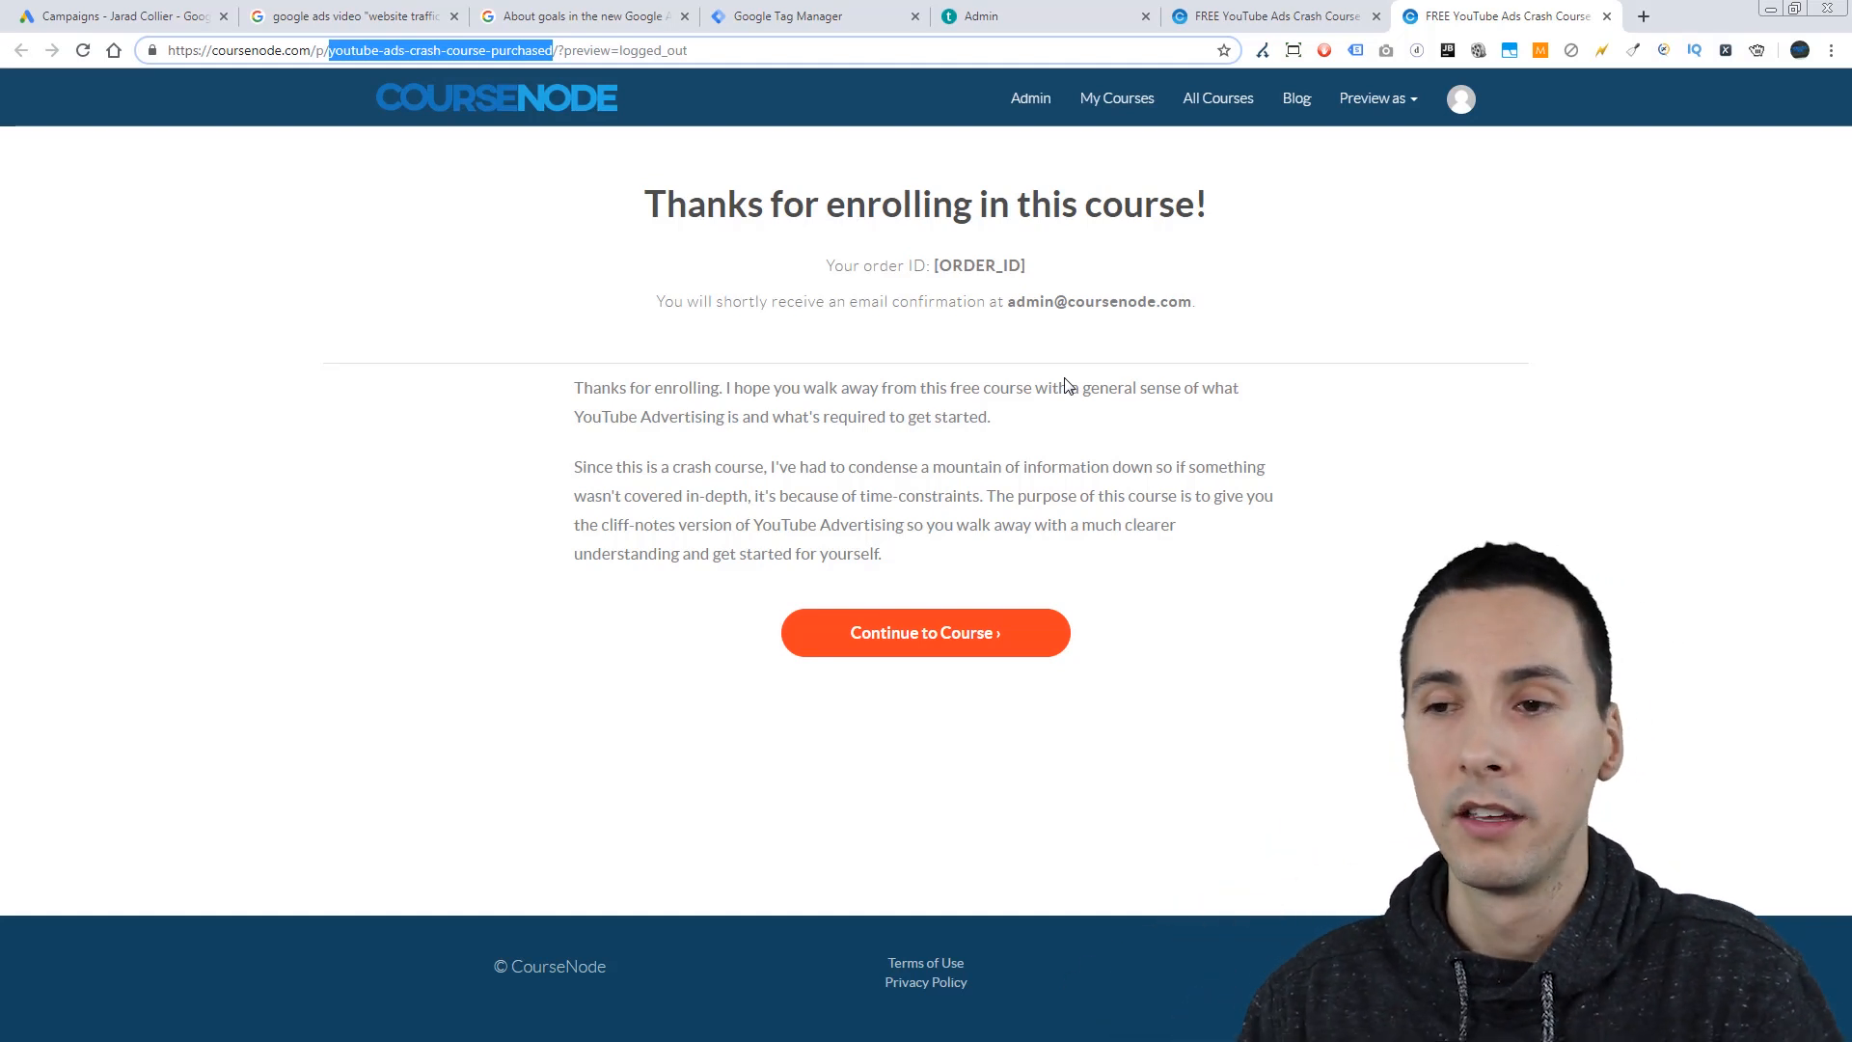
Step: Switch to Google Tag Manager and create a new CourseNode.com trigger of type Page View
click(852, 29)
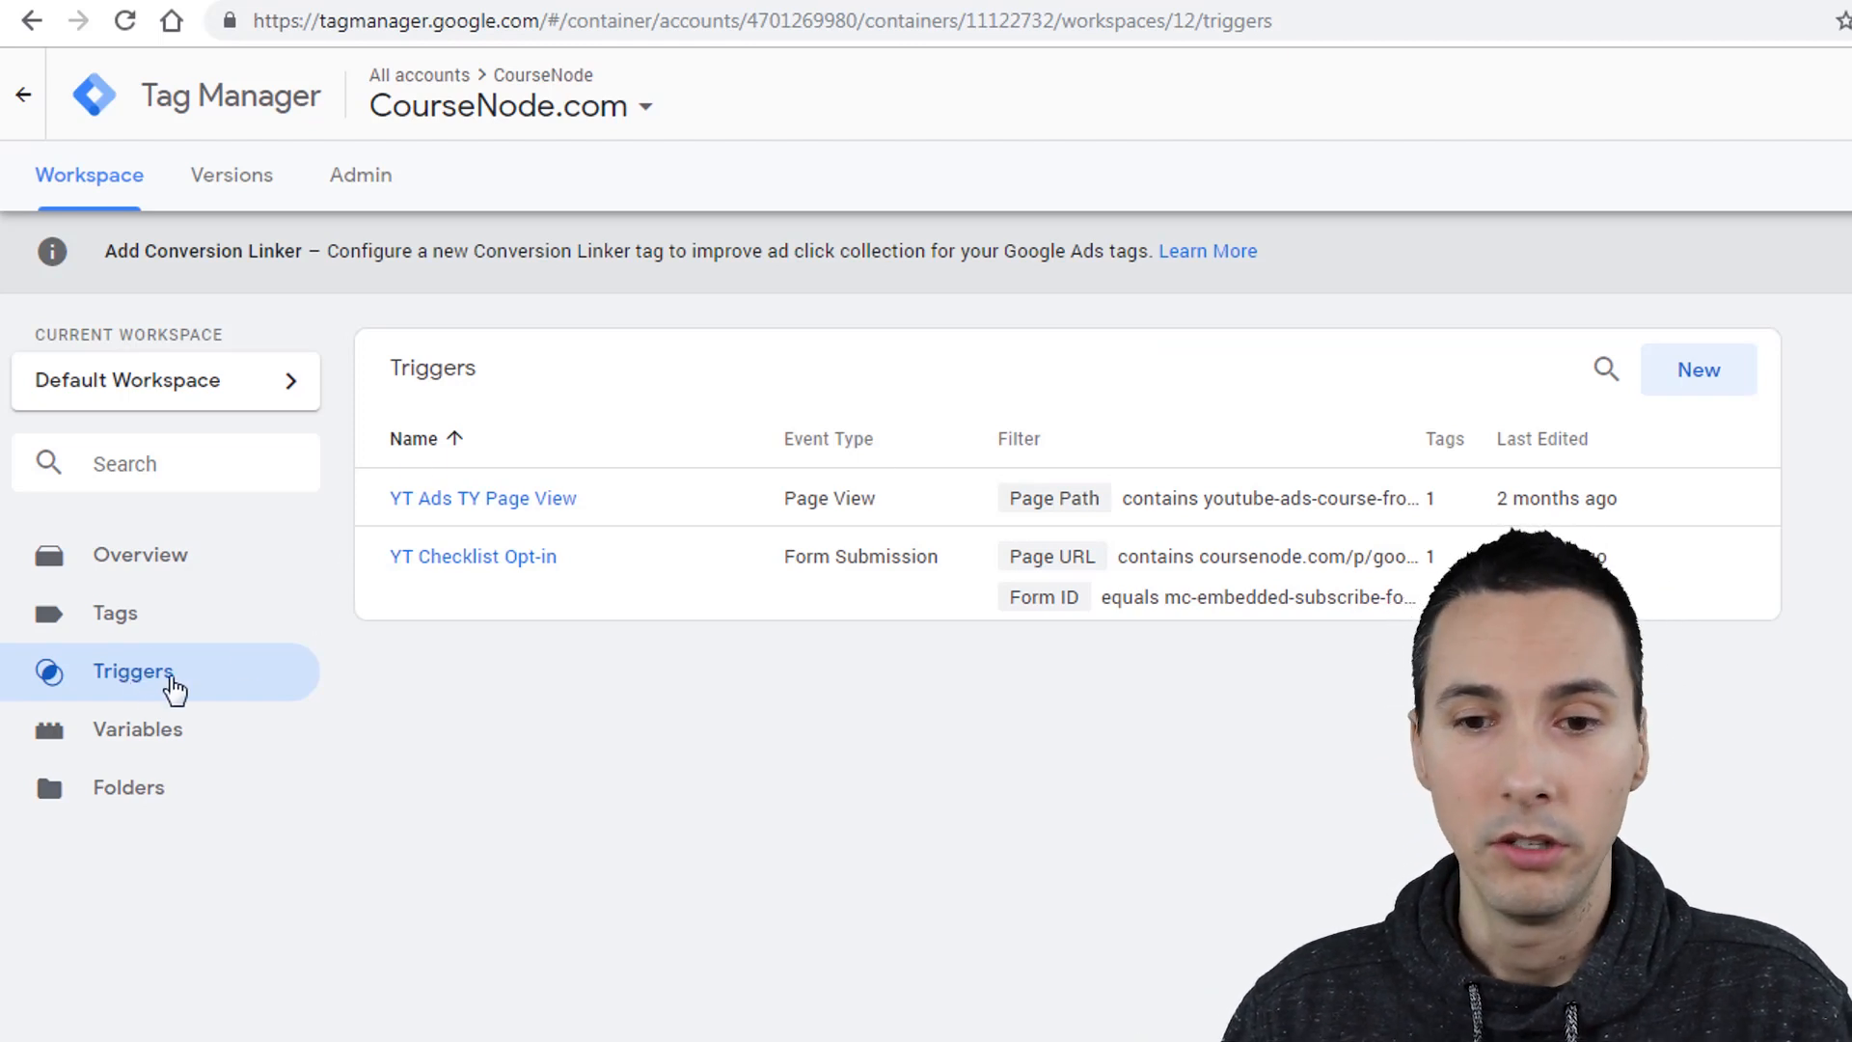
click(1670, 385)
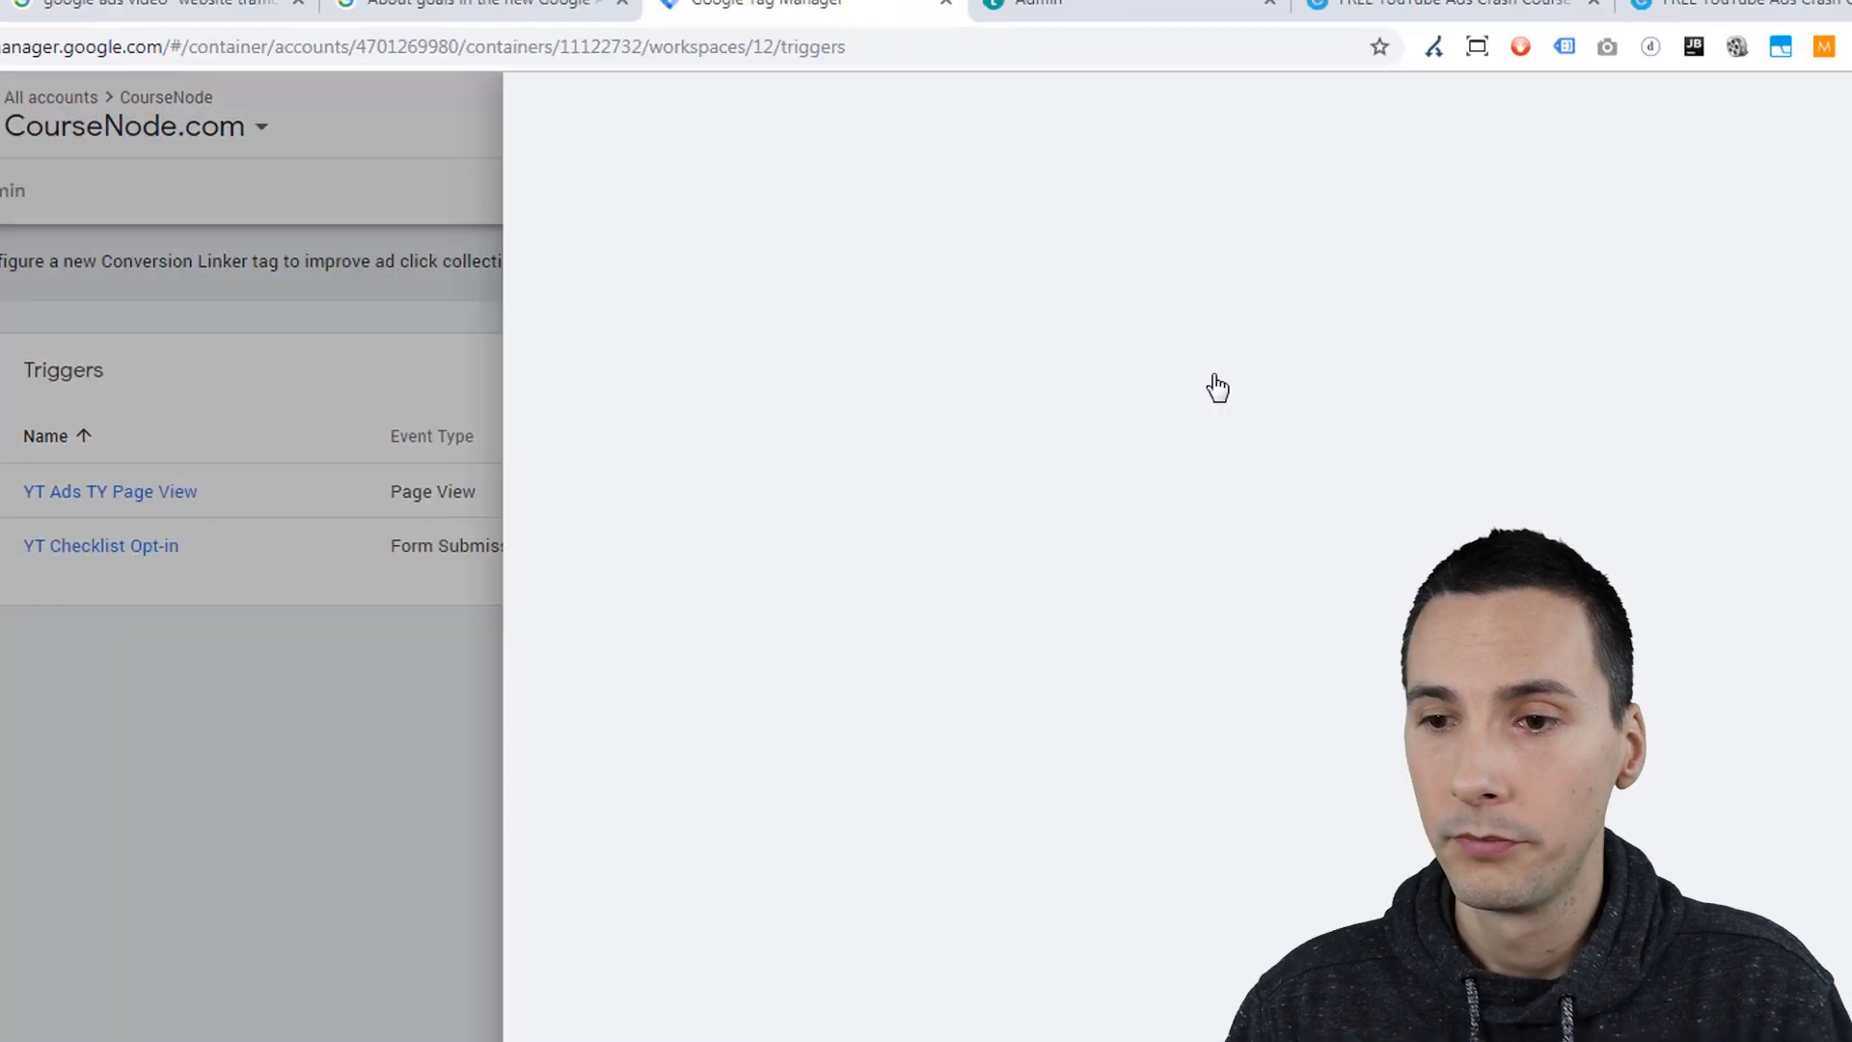
click(880, 393)
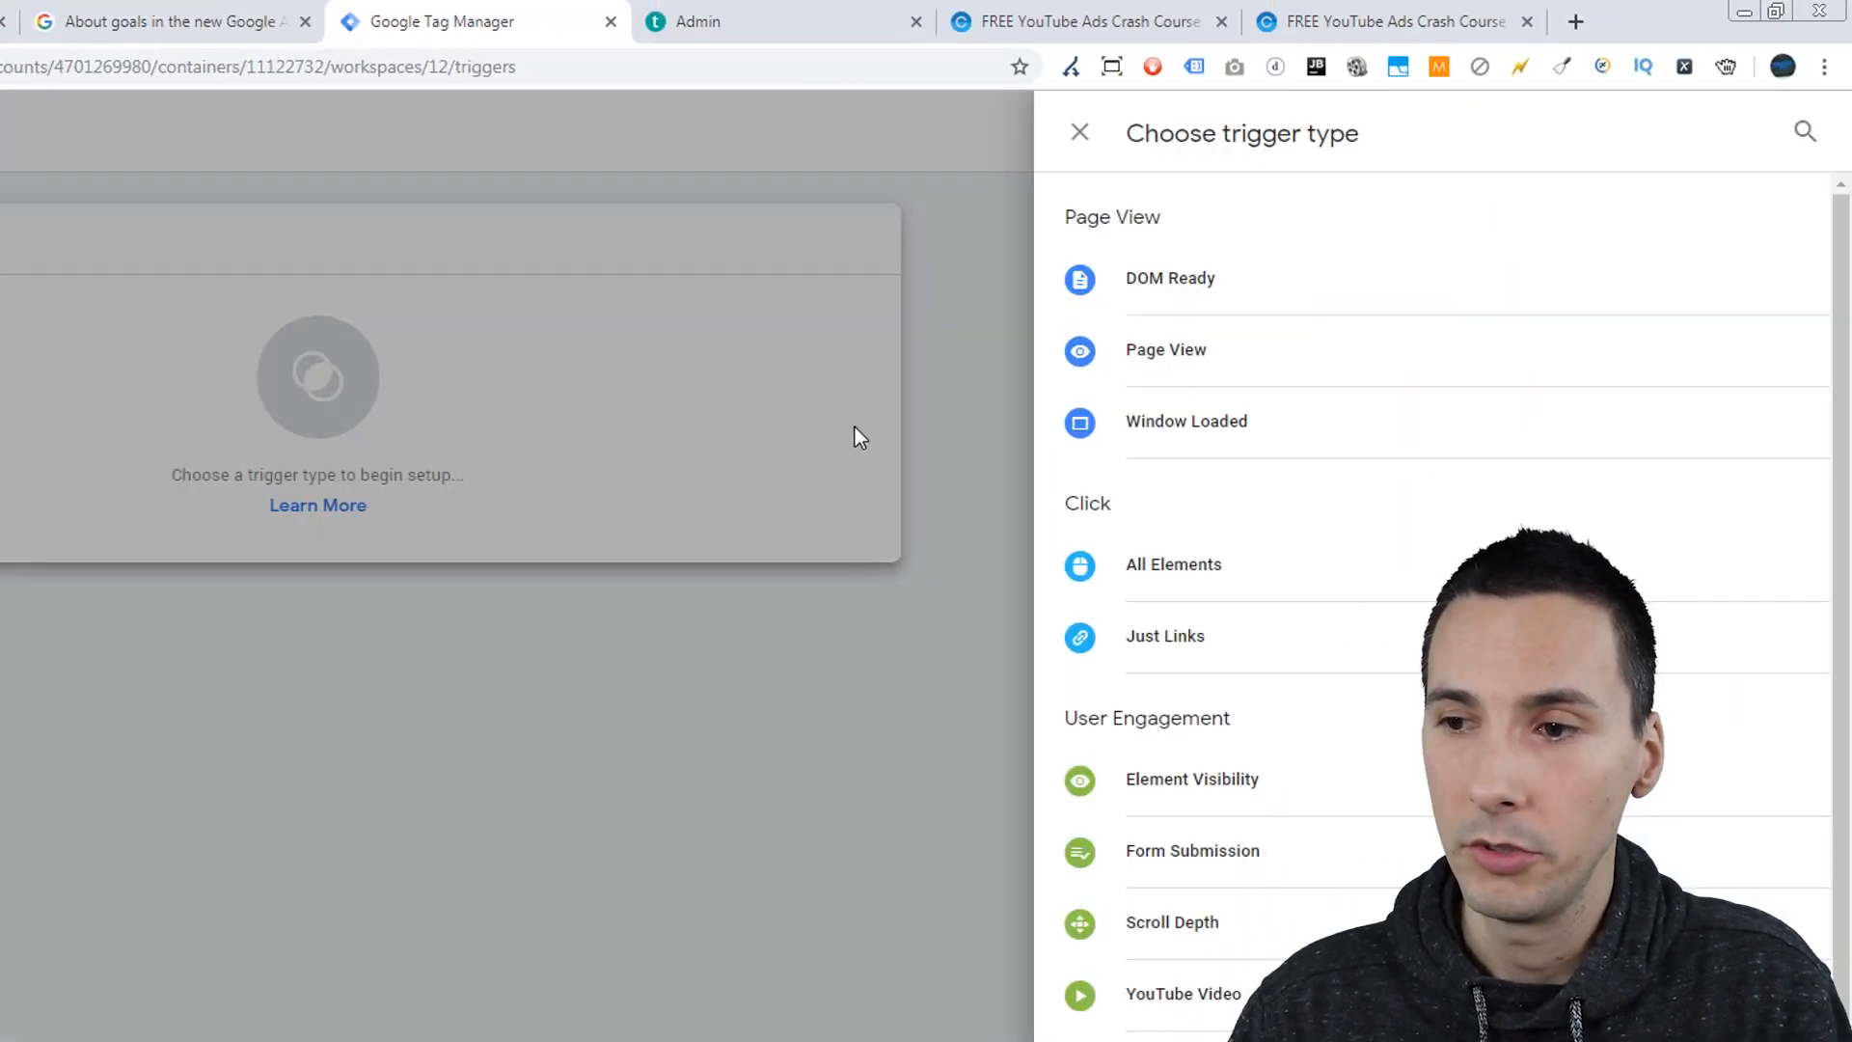
click(1192, 349)
Step: Copy the youtube-ads-crash-course-purchased part of the URL from the course's thank-you page
click(1315, 25)
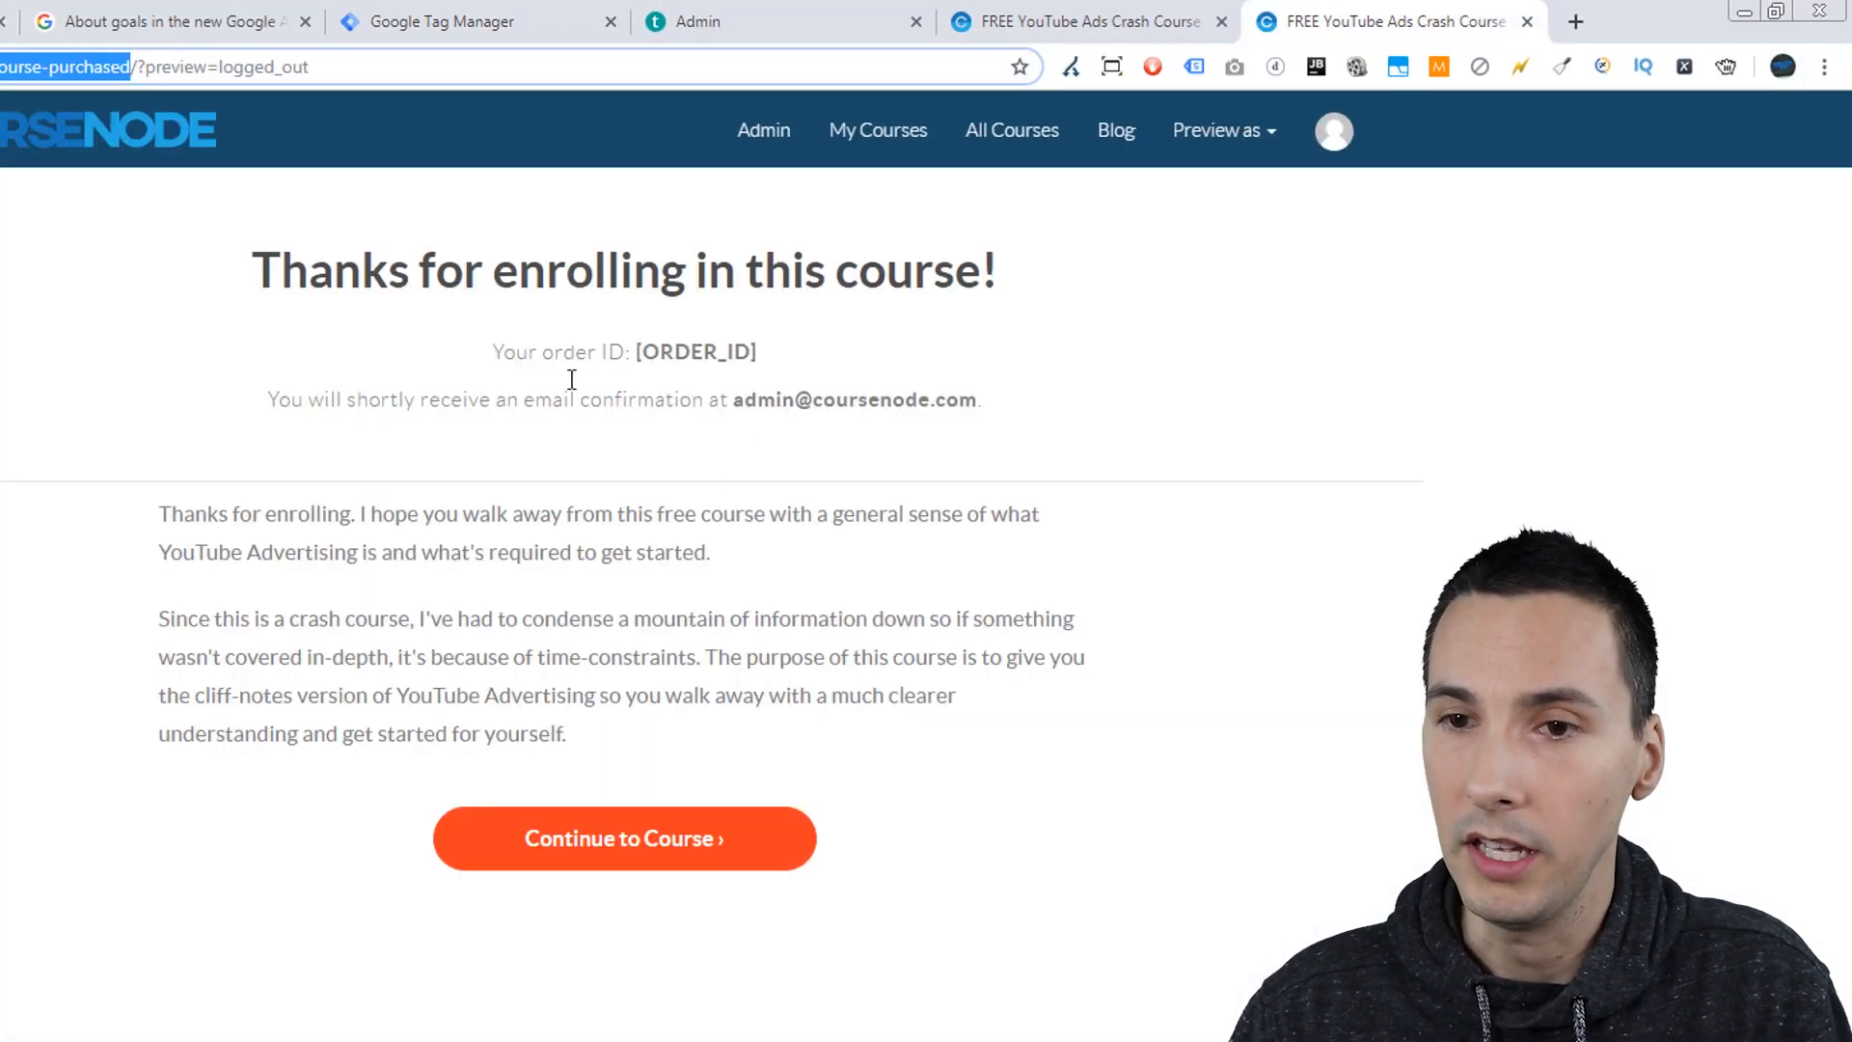
right_click(87, 66)
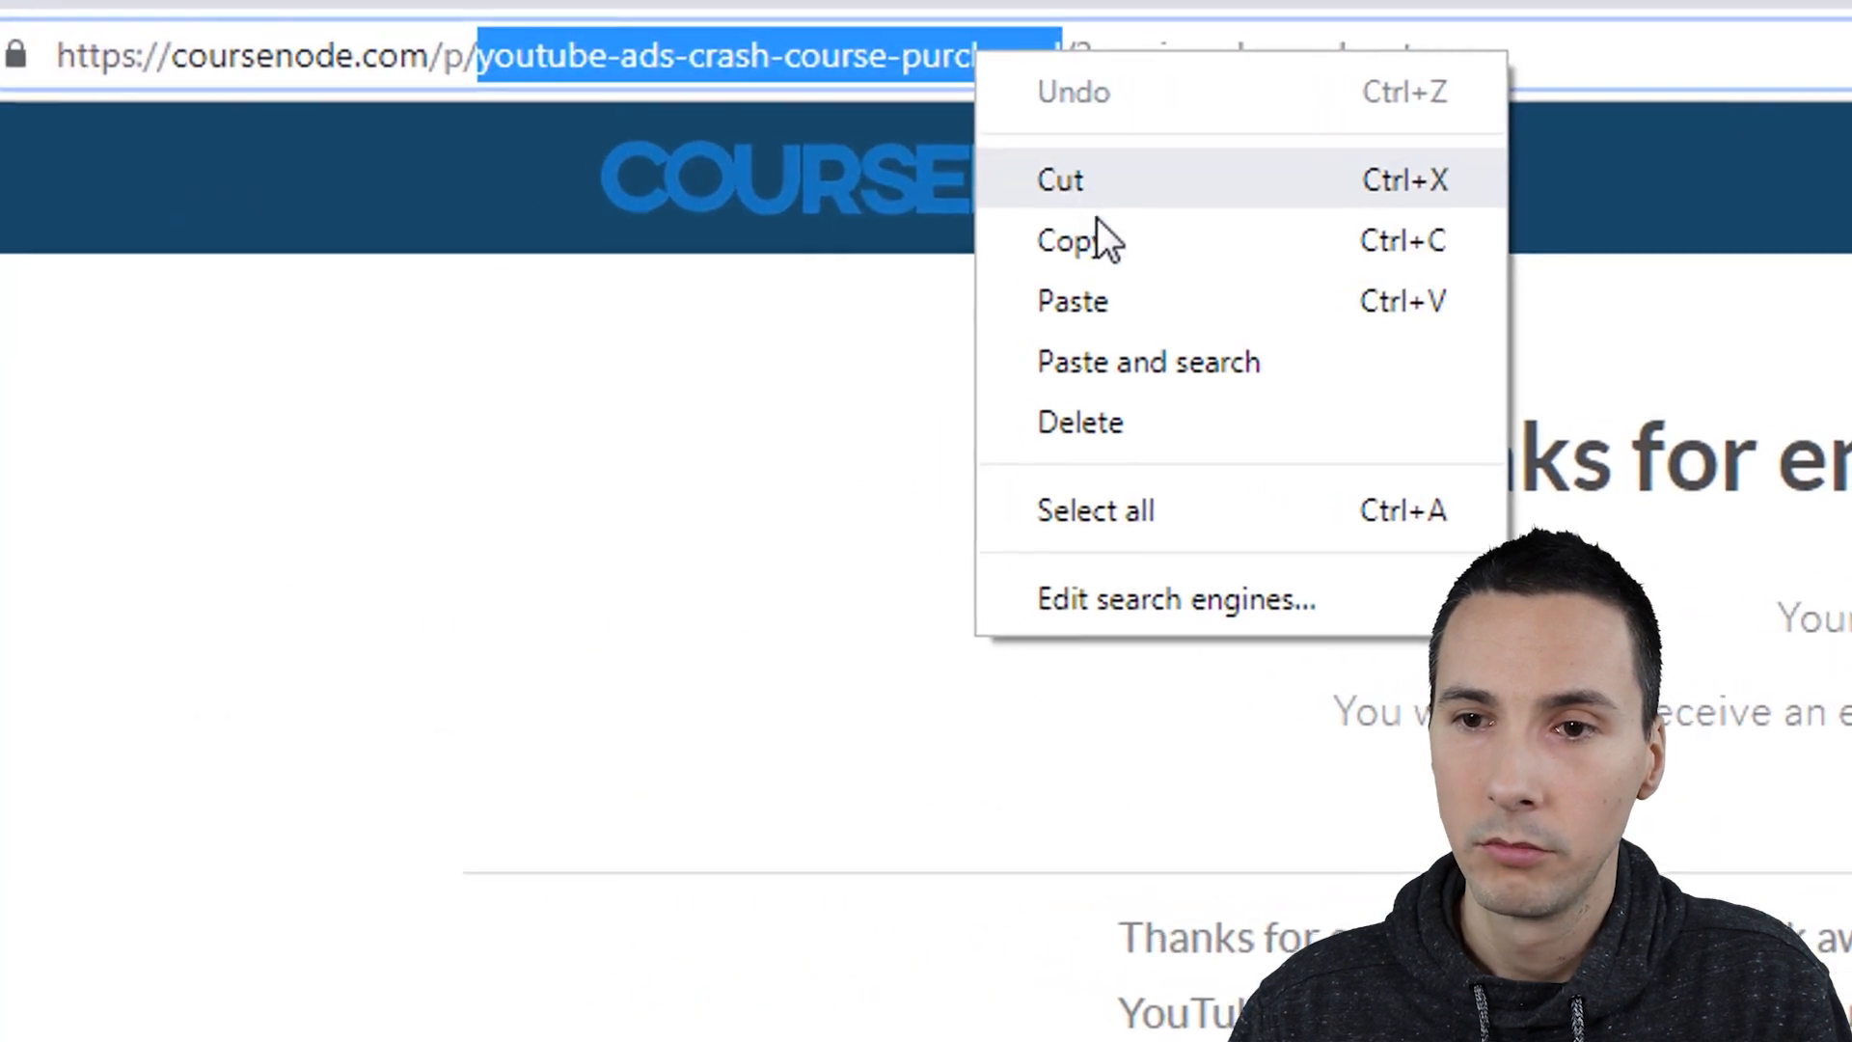
click(569, 197)
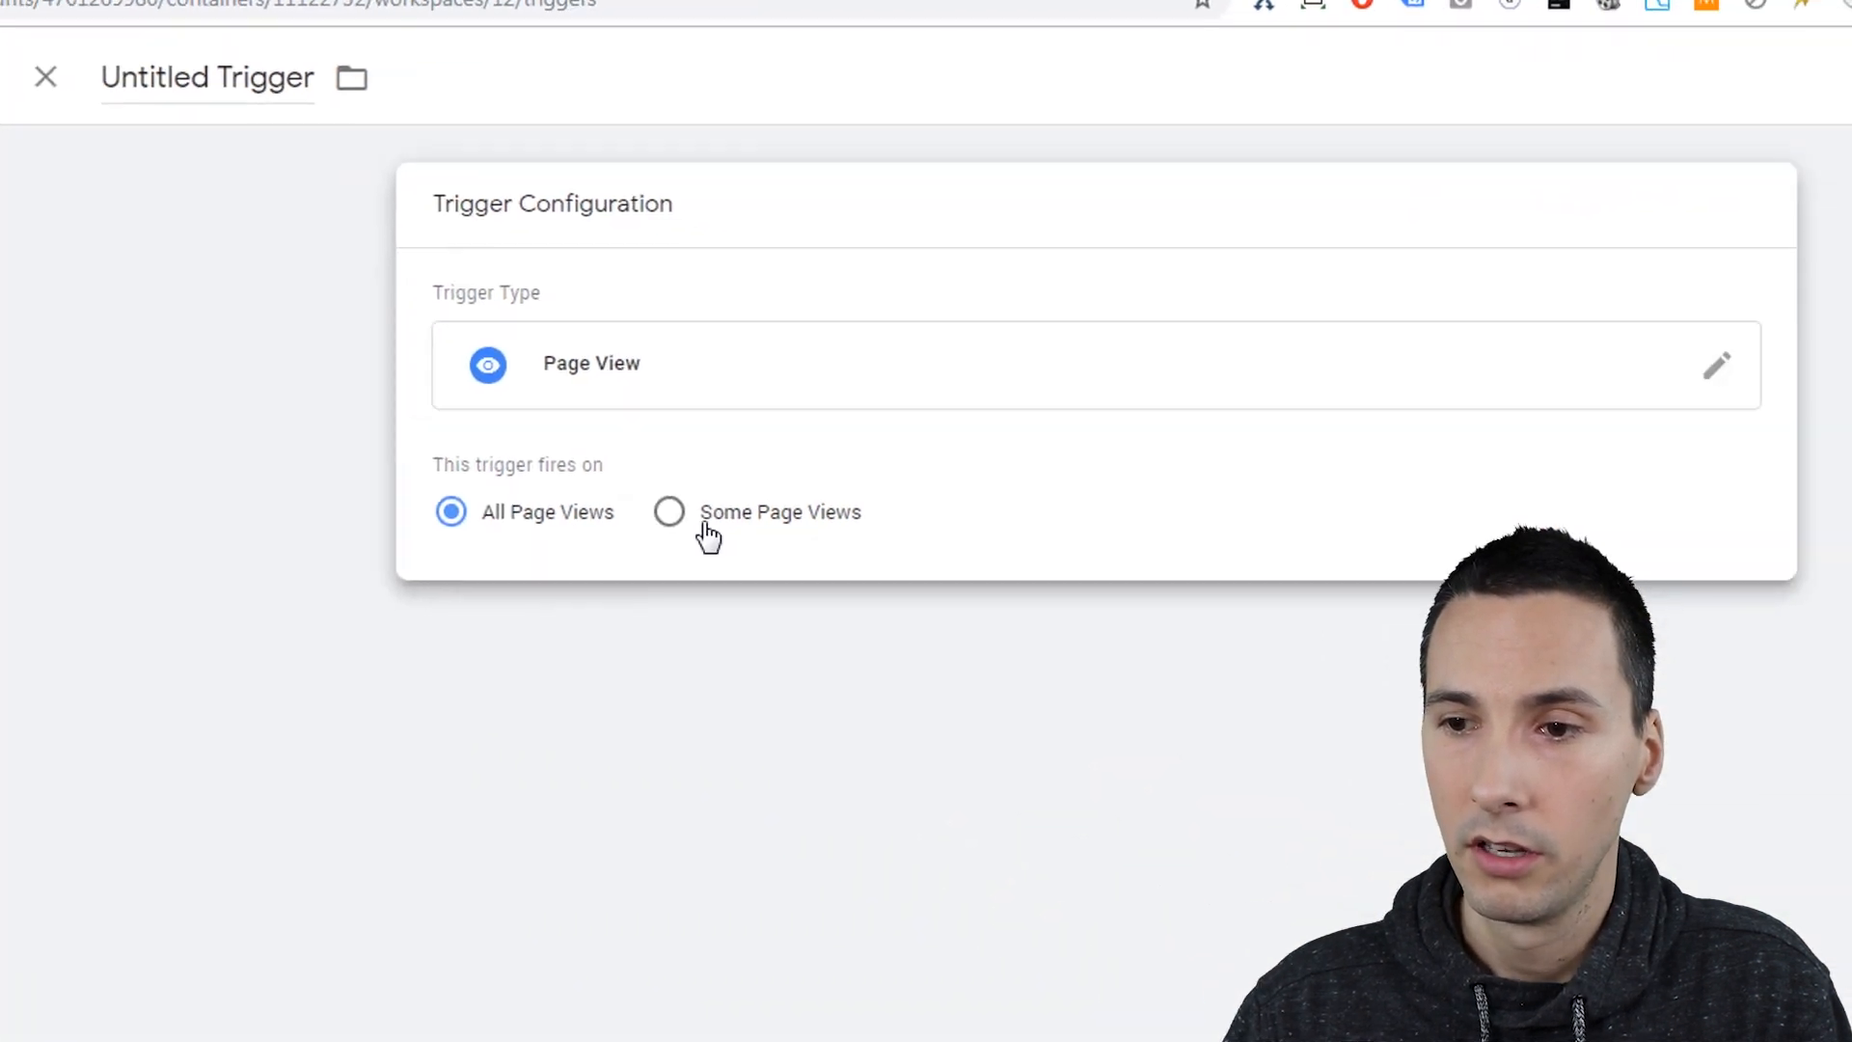
Step: Make the trigger fire only on some page views, where Page Path contains youtube-ads-crash-course-purchased
click(706, 533)
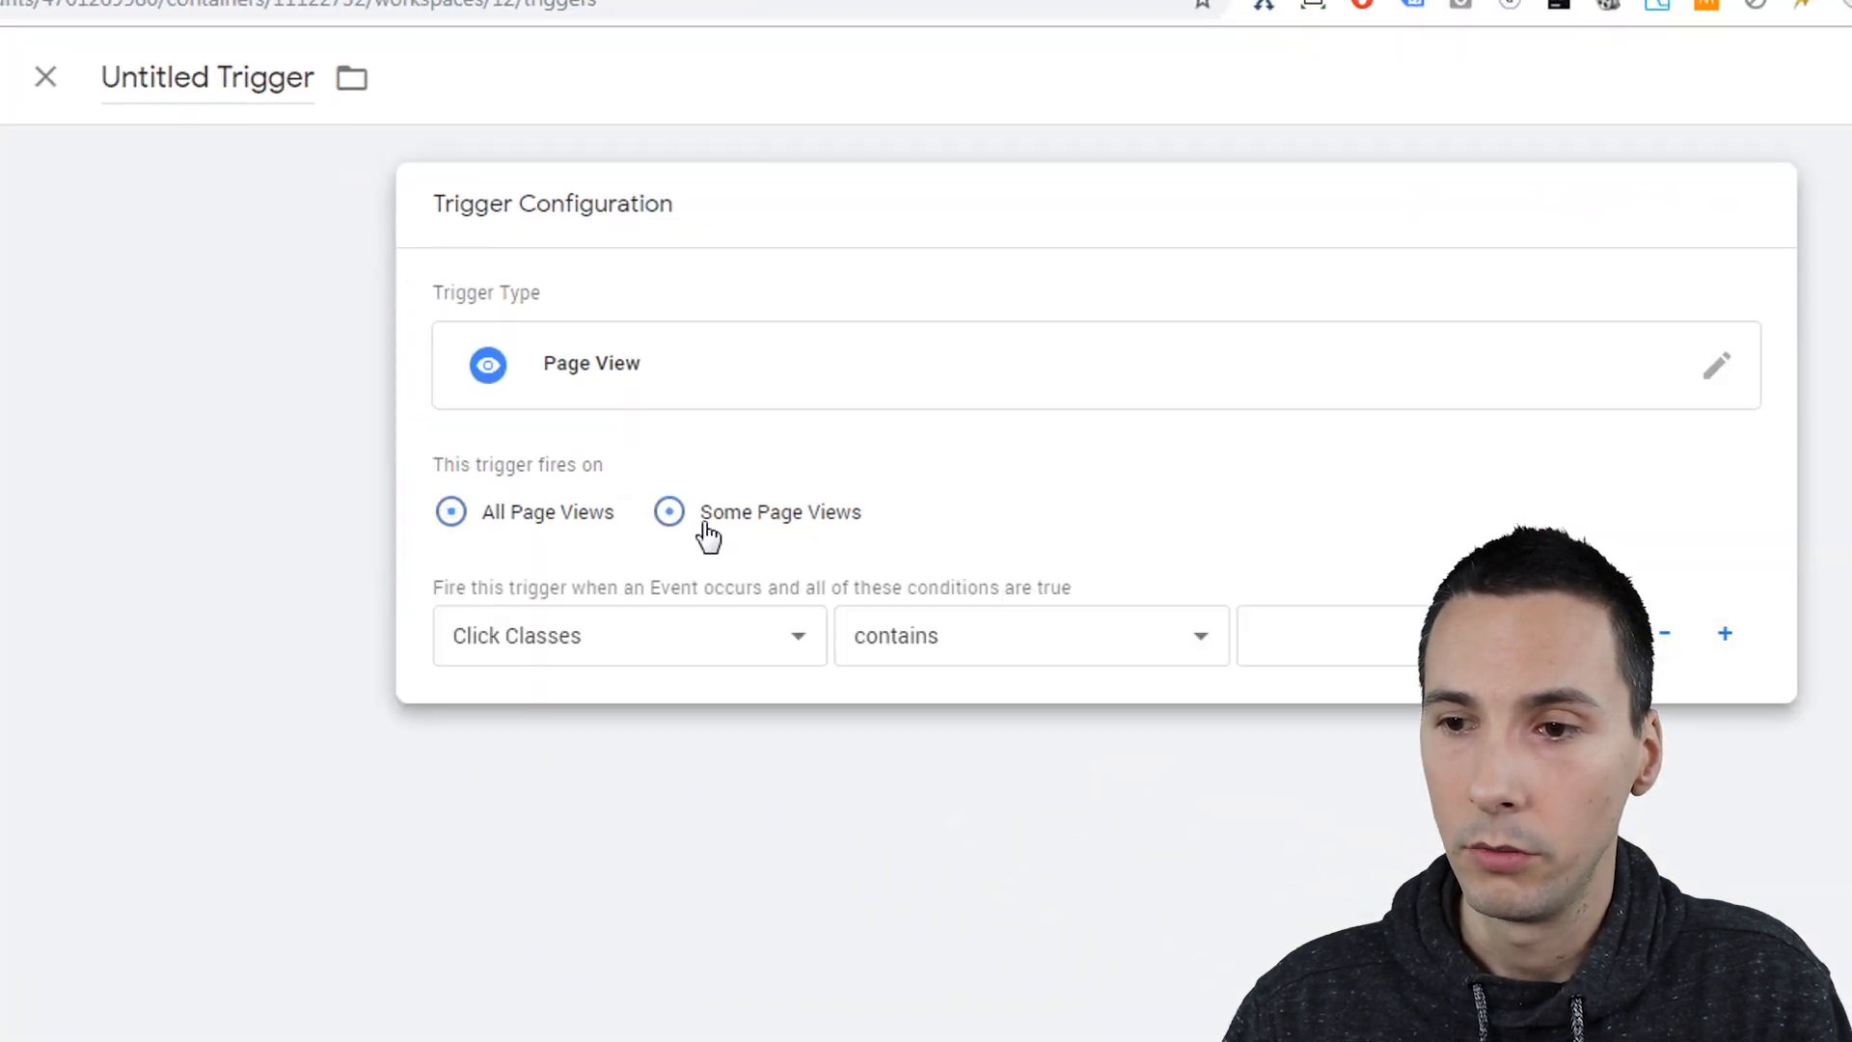
click(596, 641)
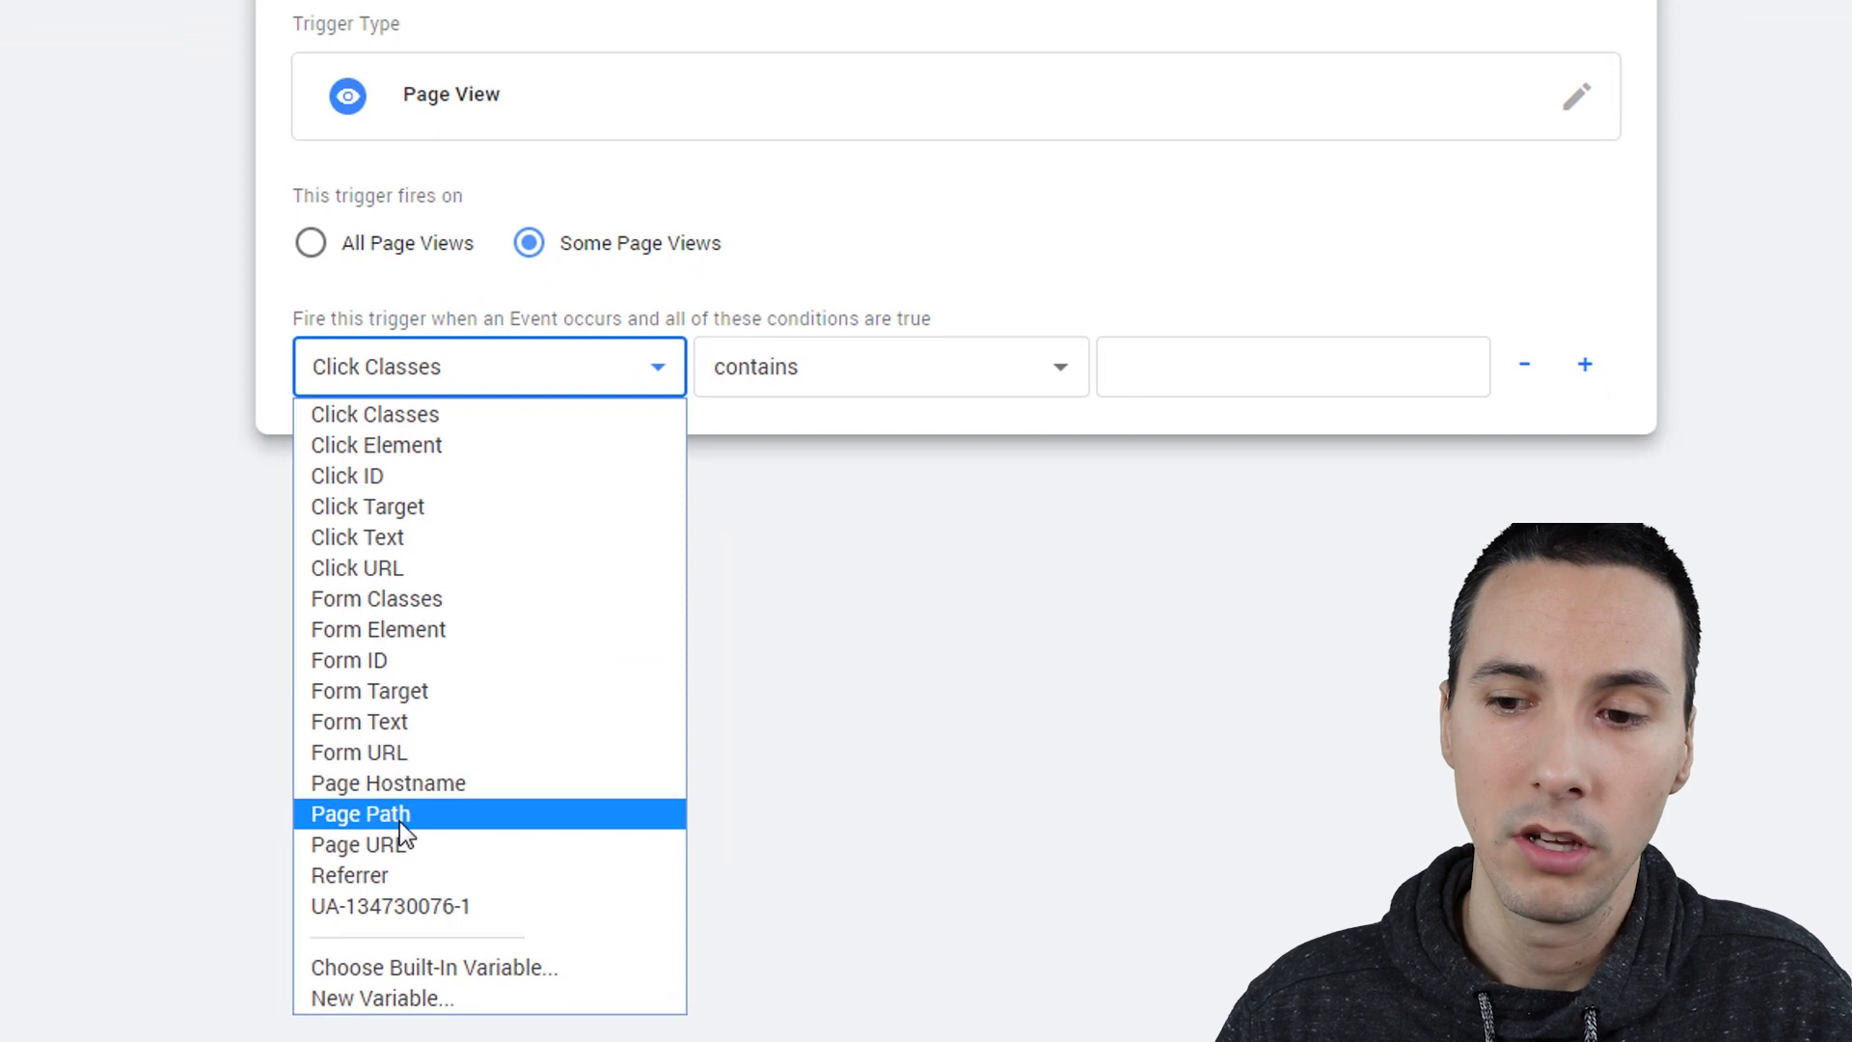
click(399, 820)
click(1224, 362)
text(youtube-ads-crash-course-purchased)
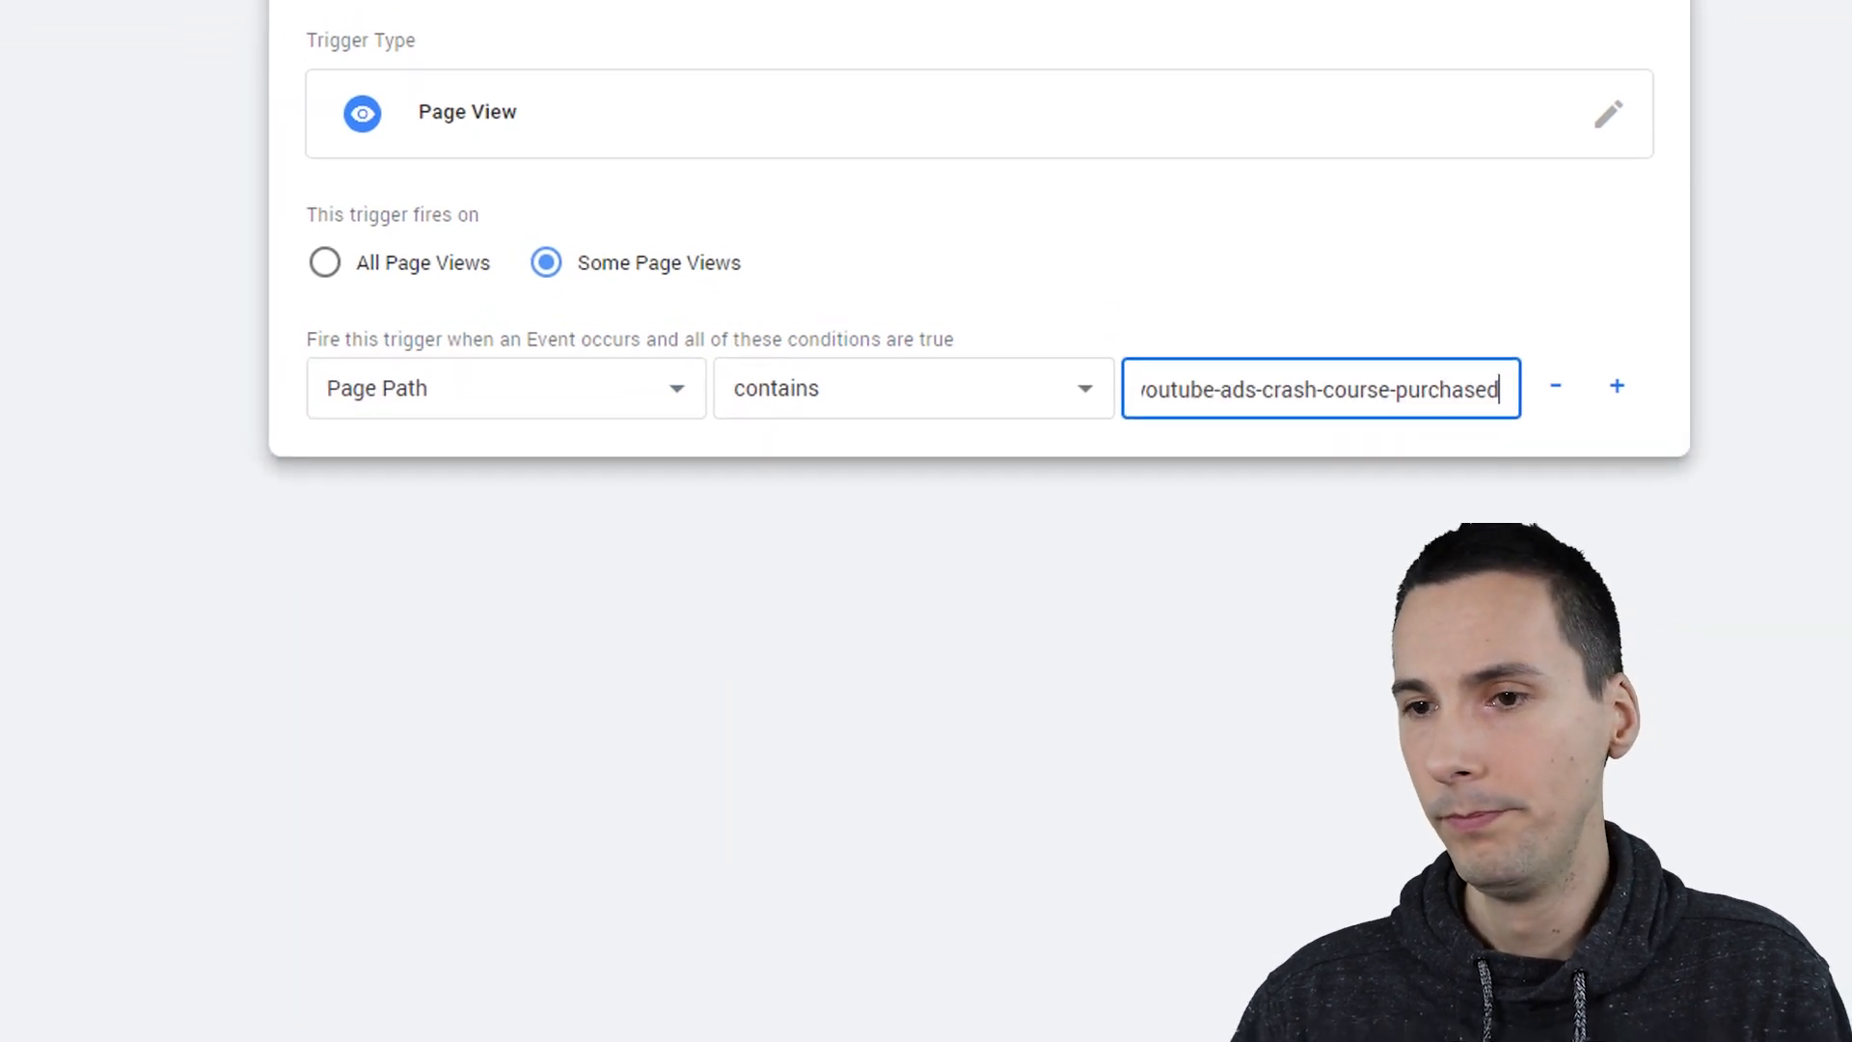
Step: Name the trigger "YT Ads TY Page Free View" and save it
click(244, 55)
key(ctrl+a)
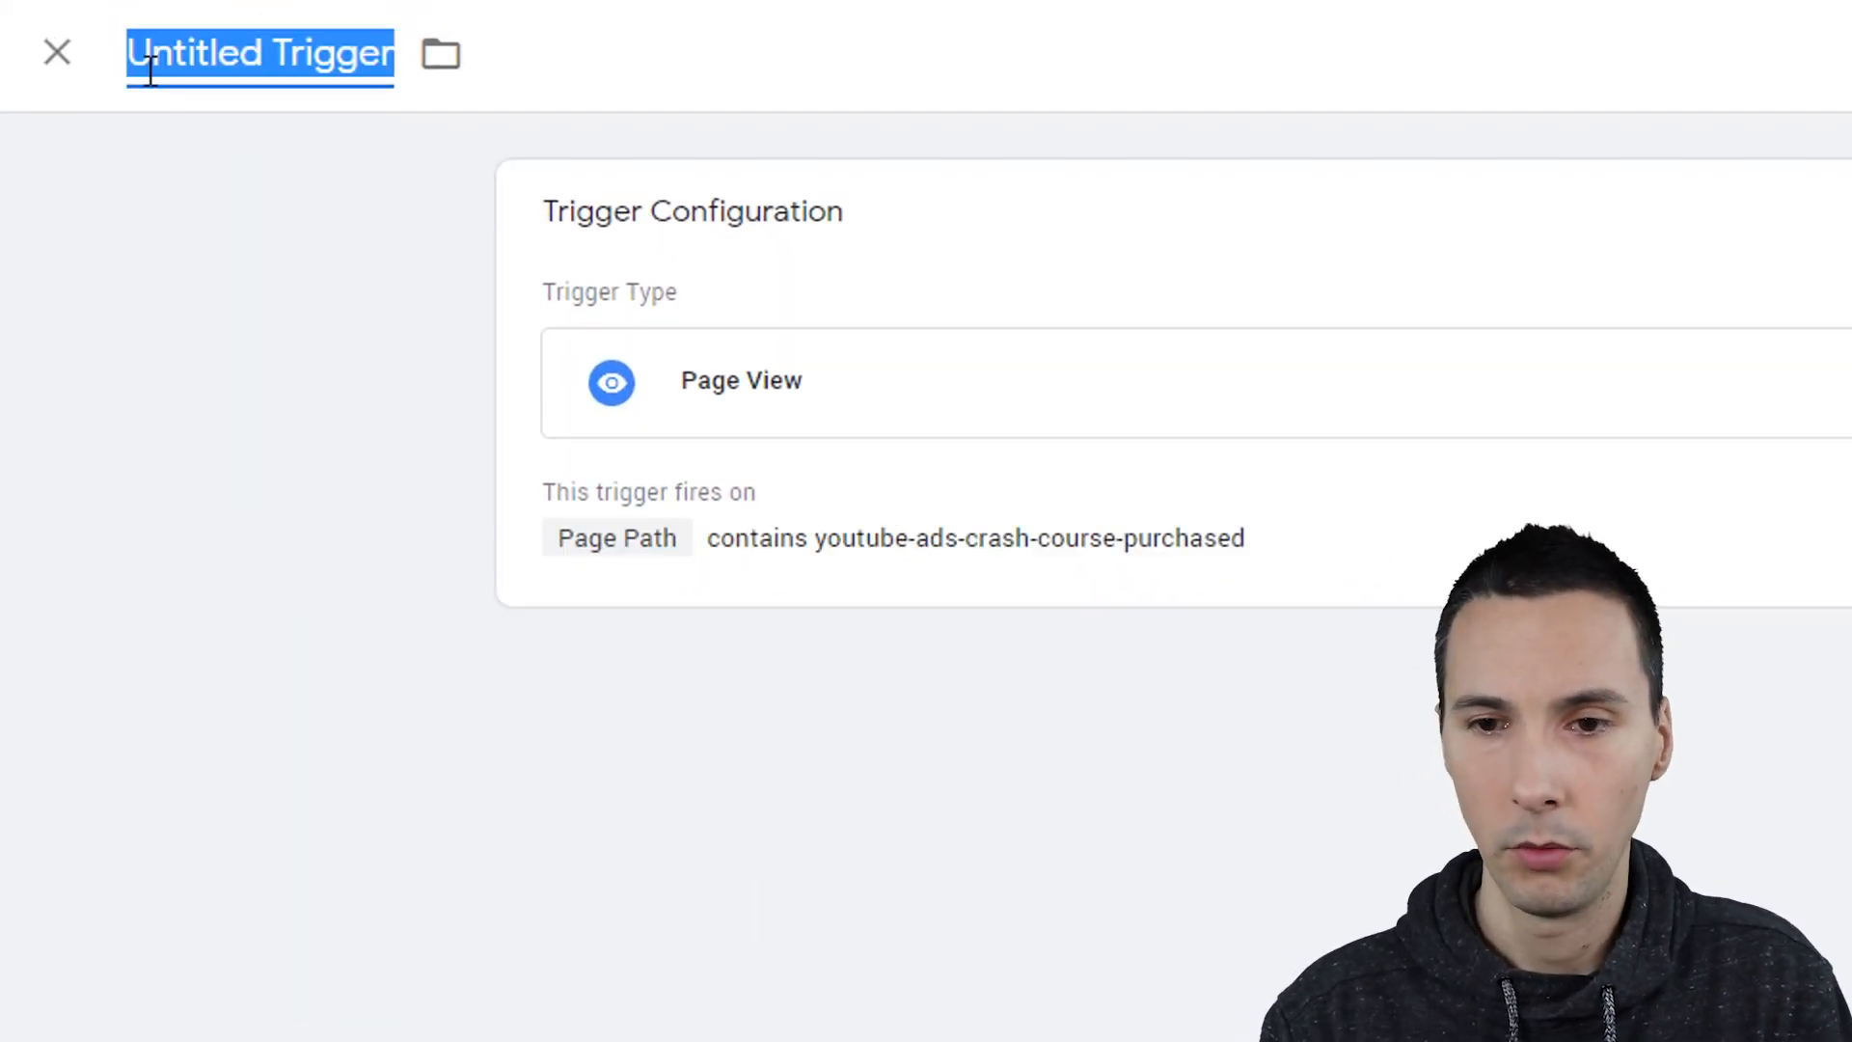
text(YT Ad)
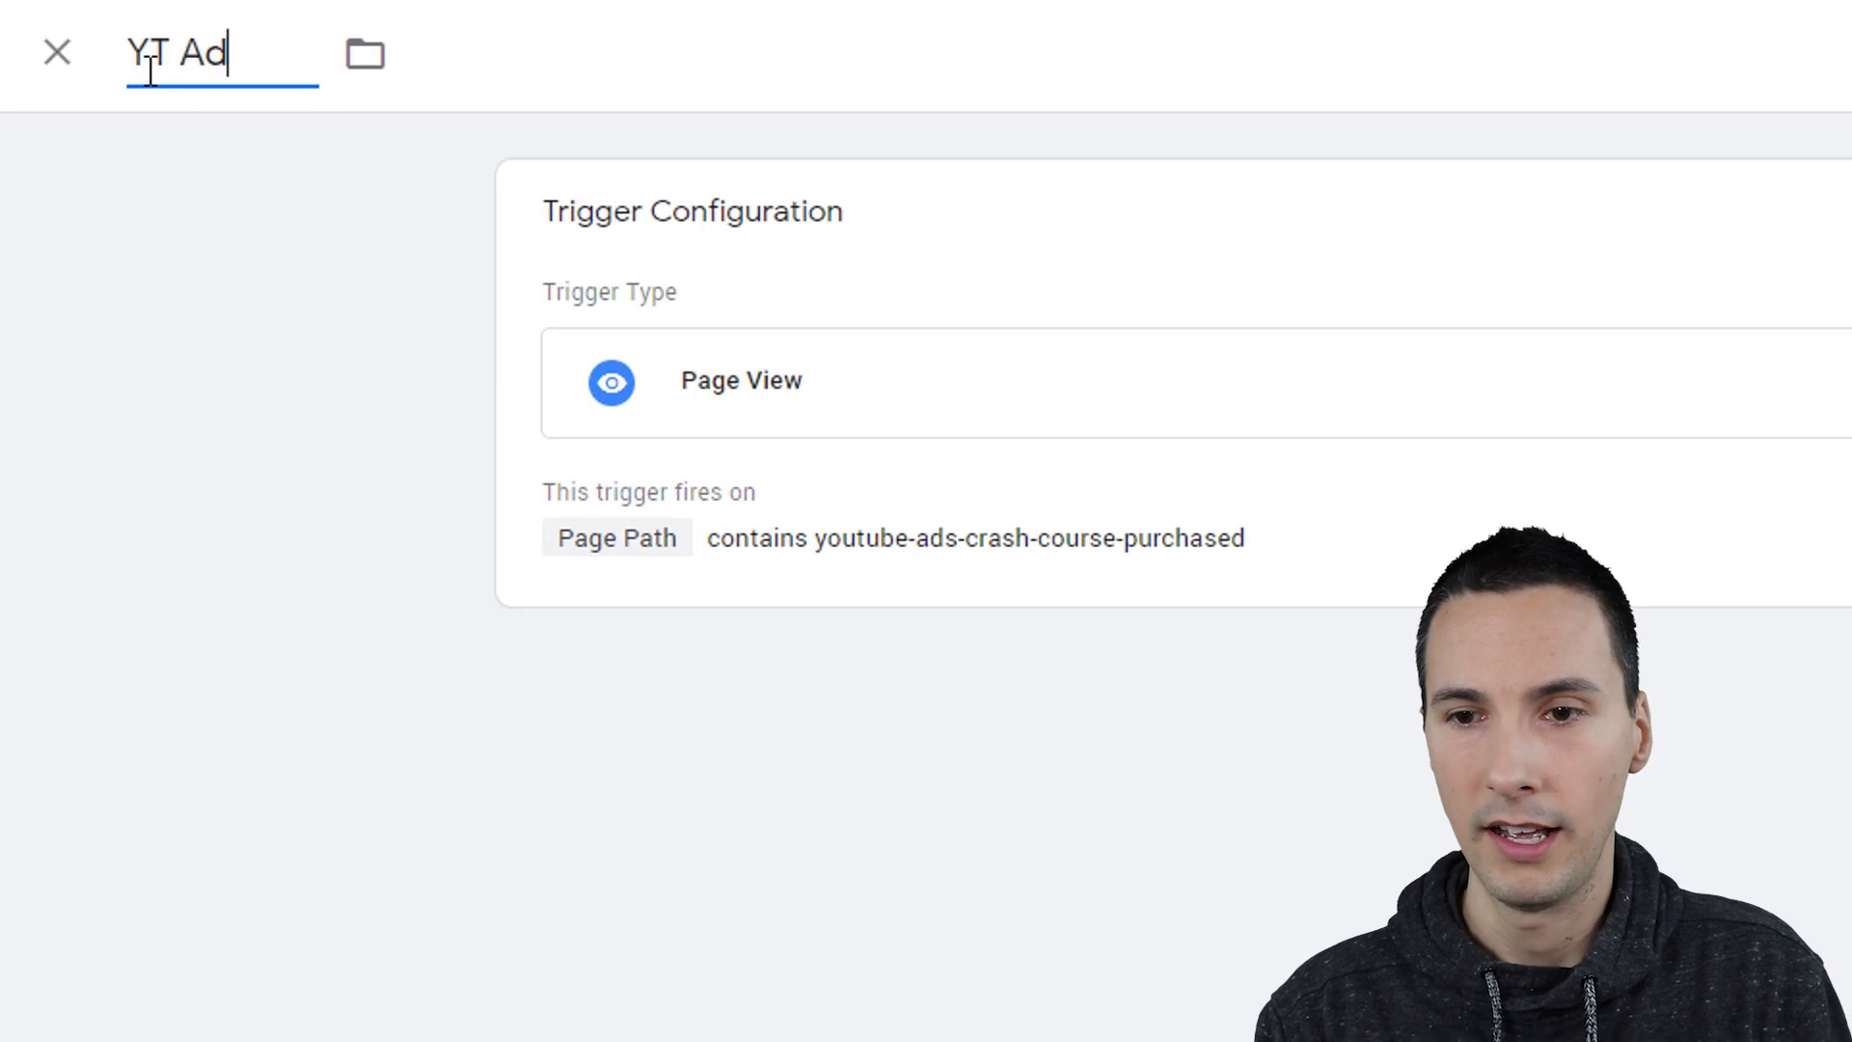
text(s TY Pa)
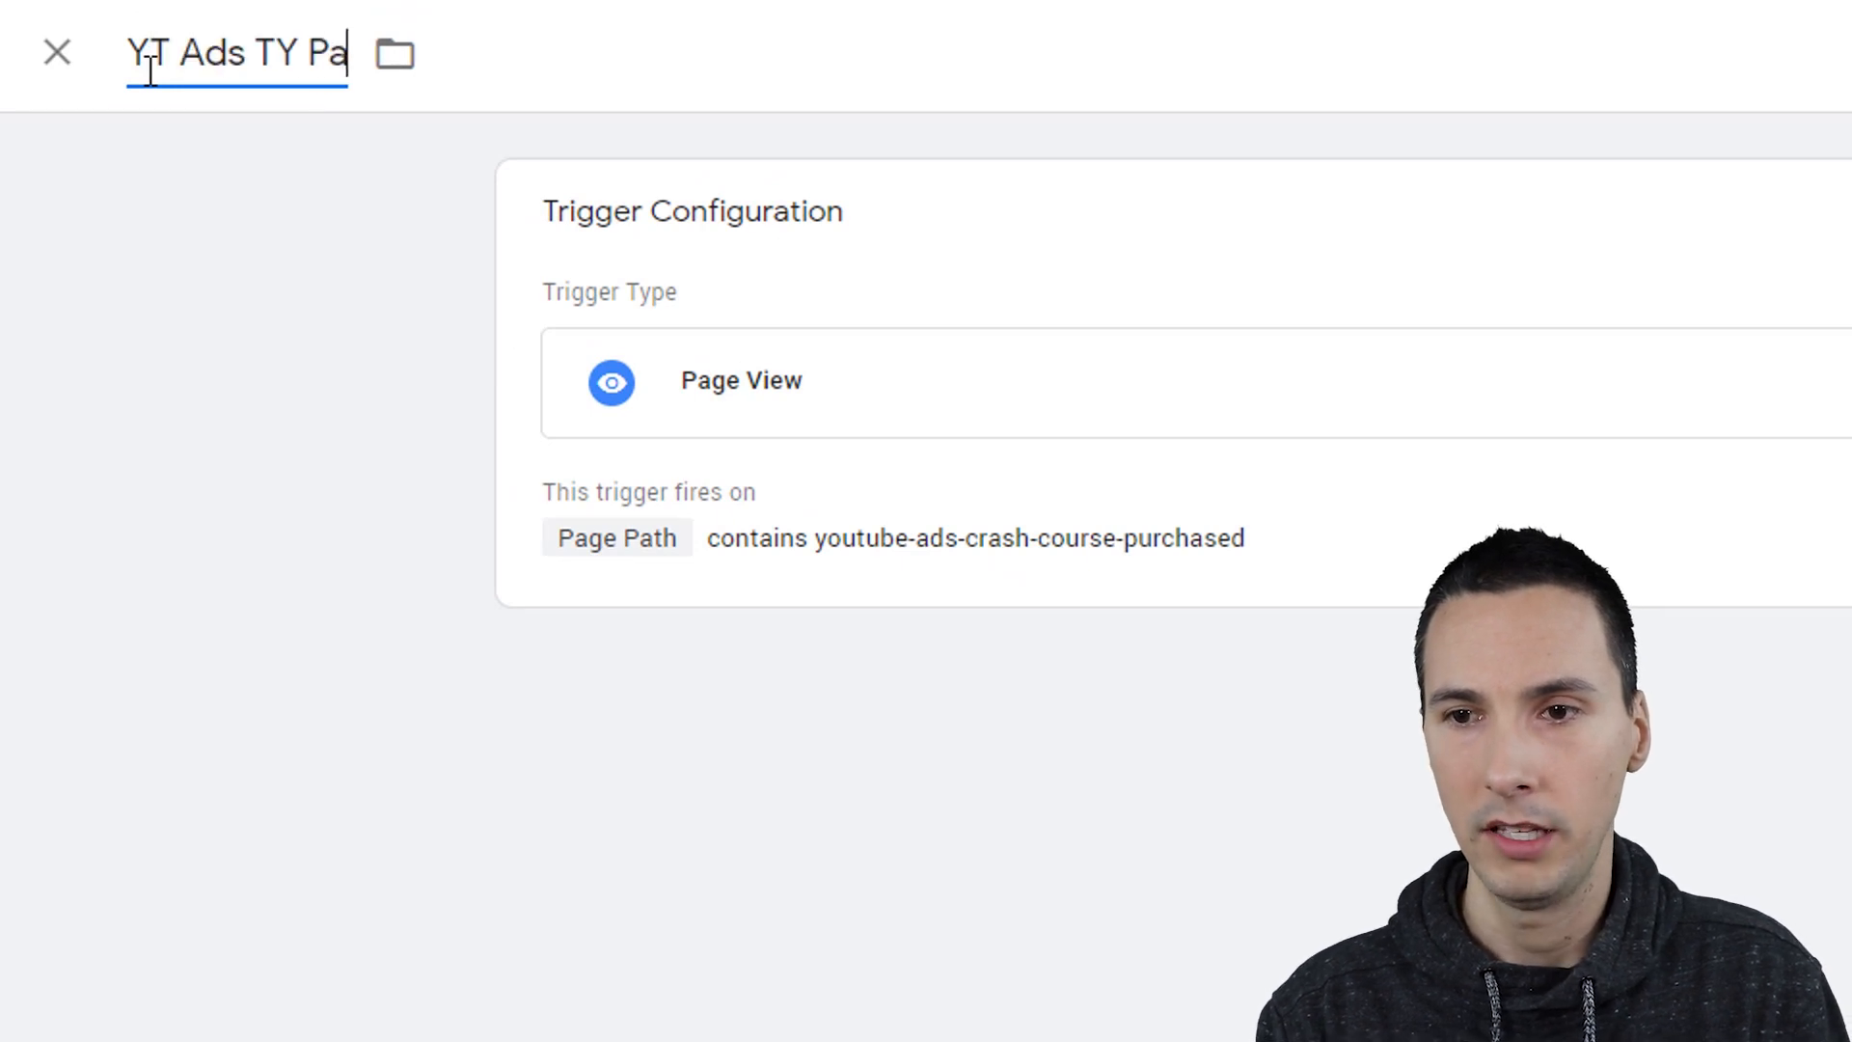
text(ge (Free)
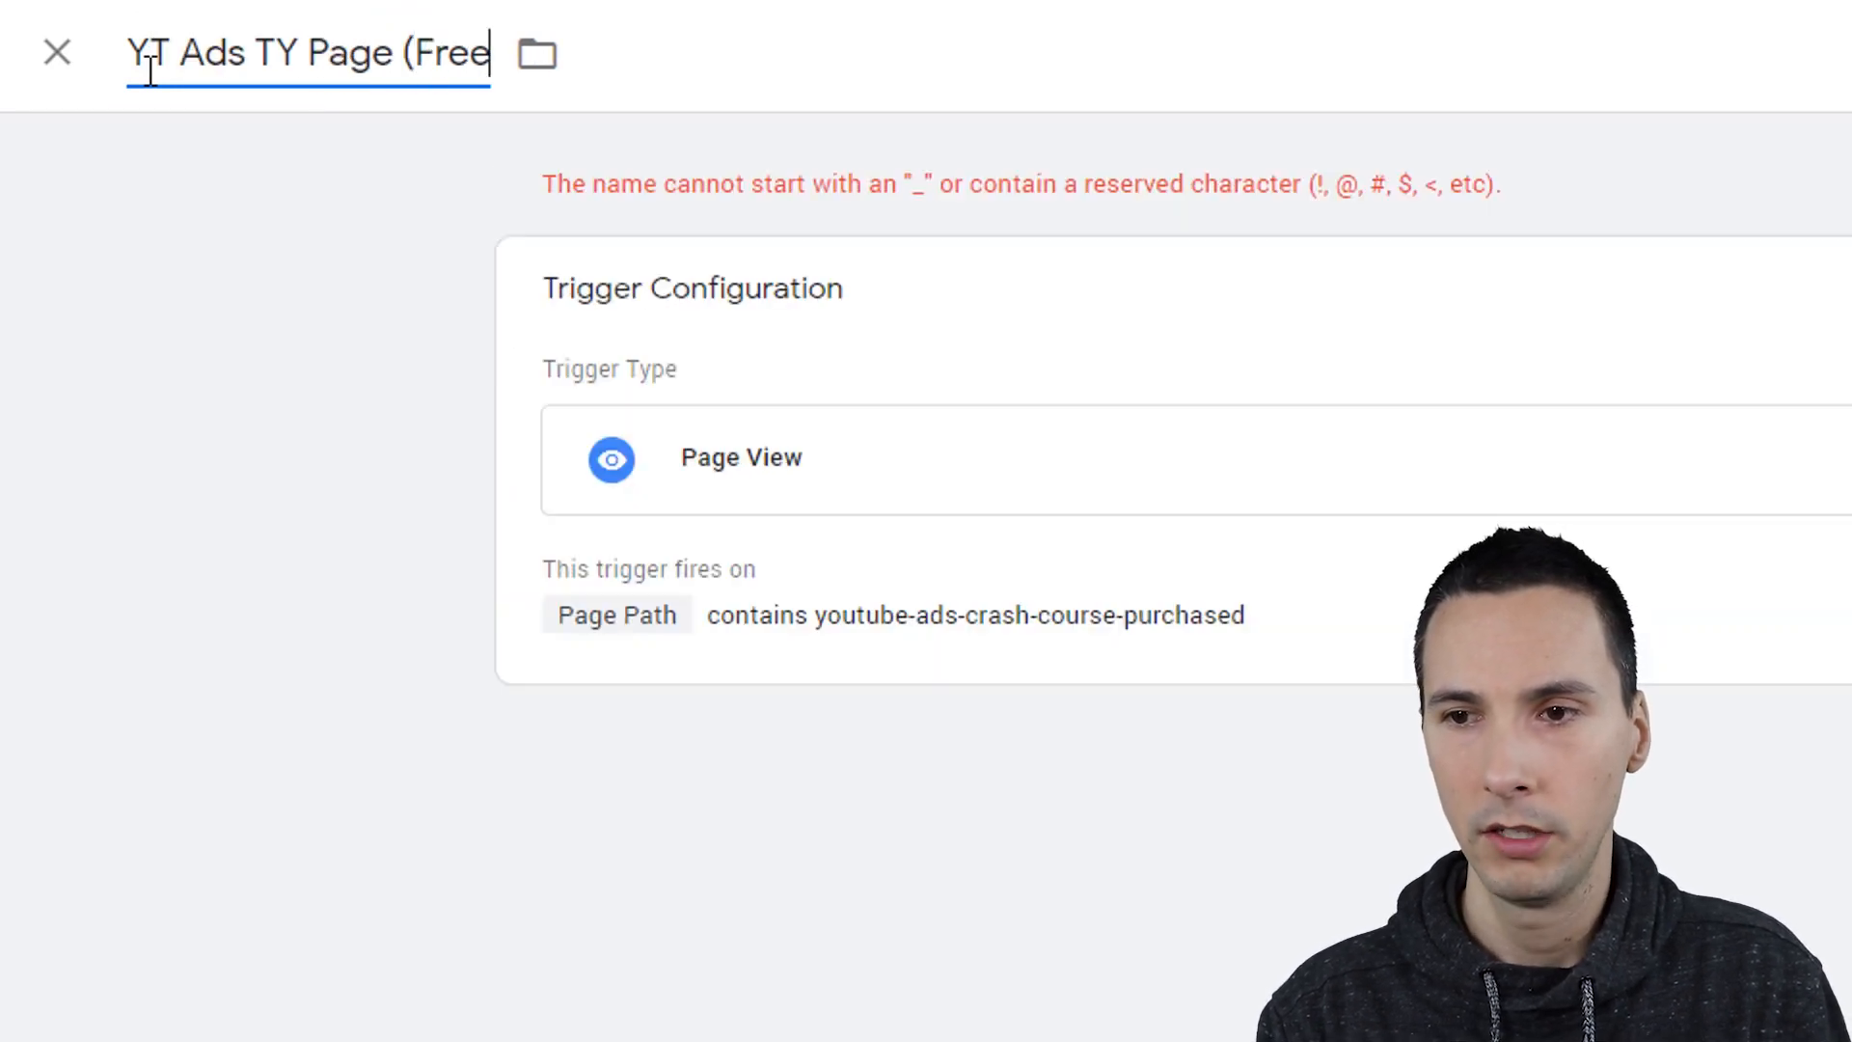
text() View)
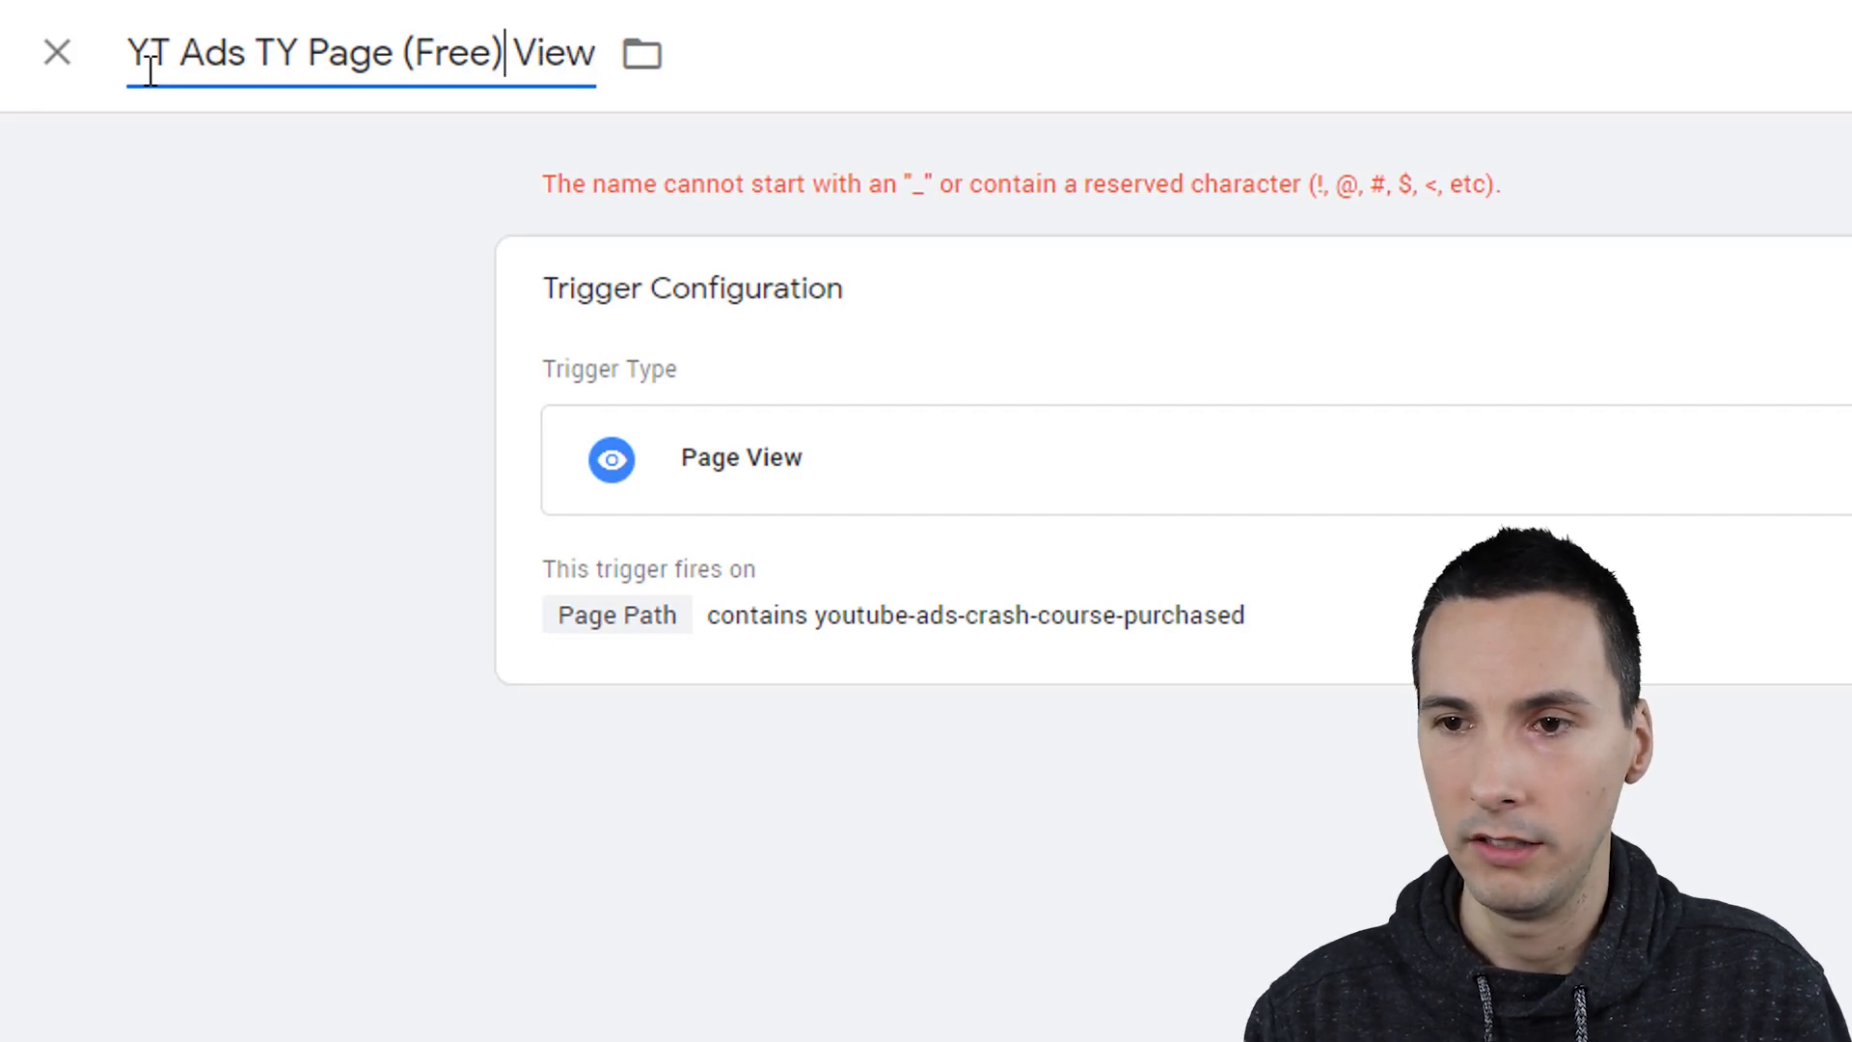
key(BackSpace)
key(BackSpace)
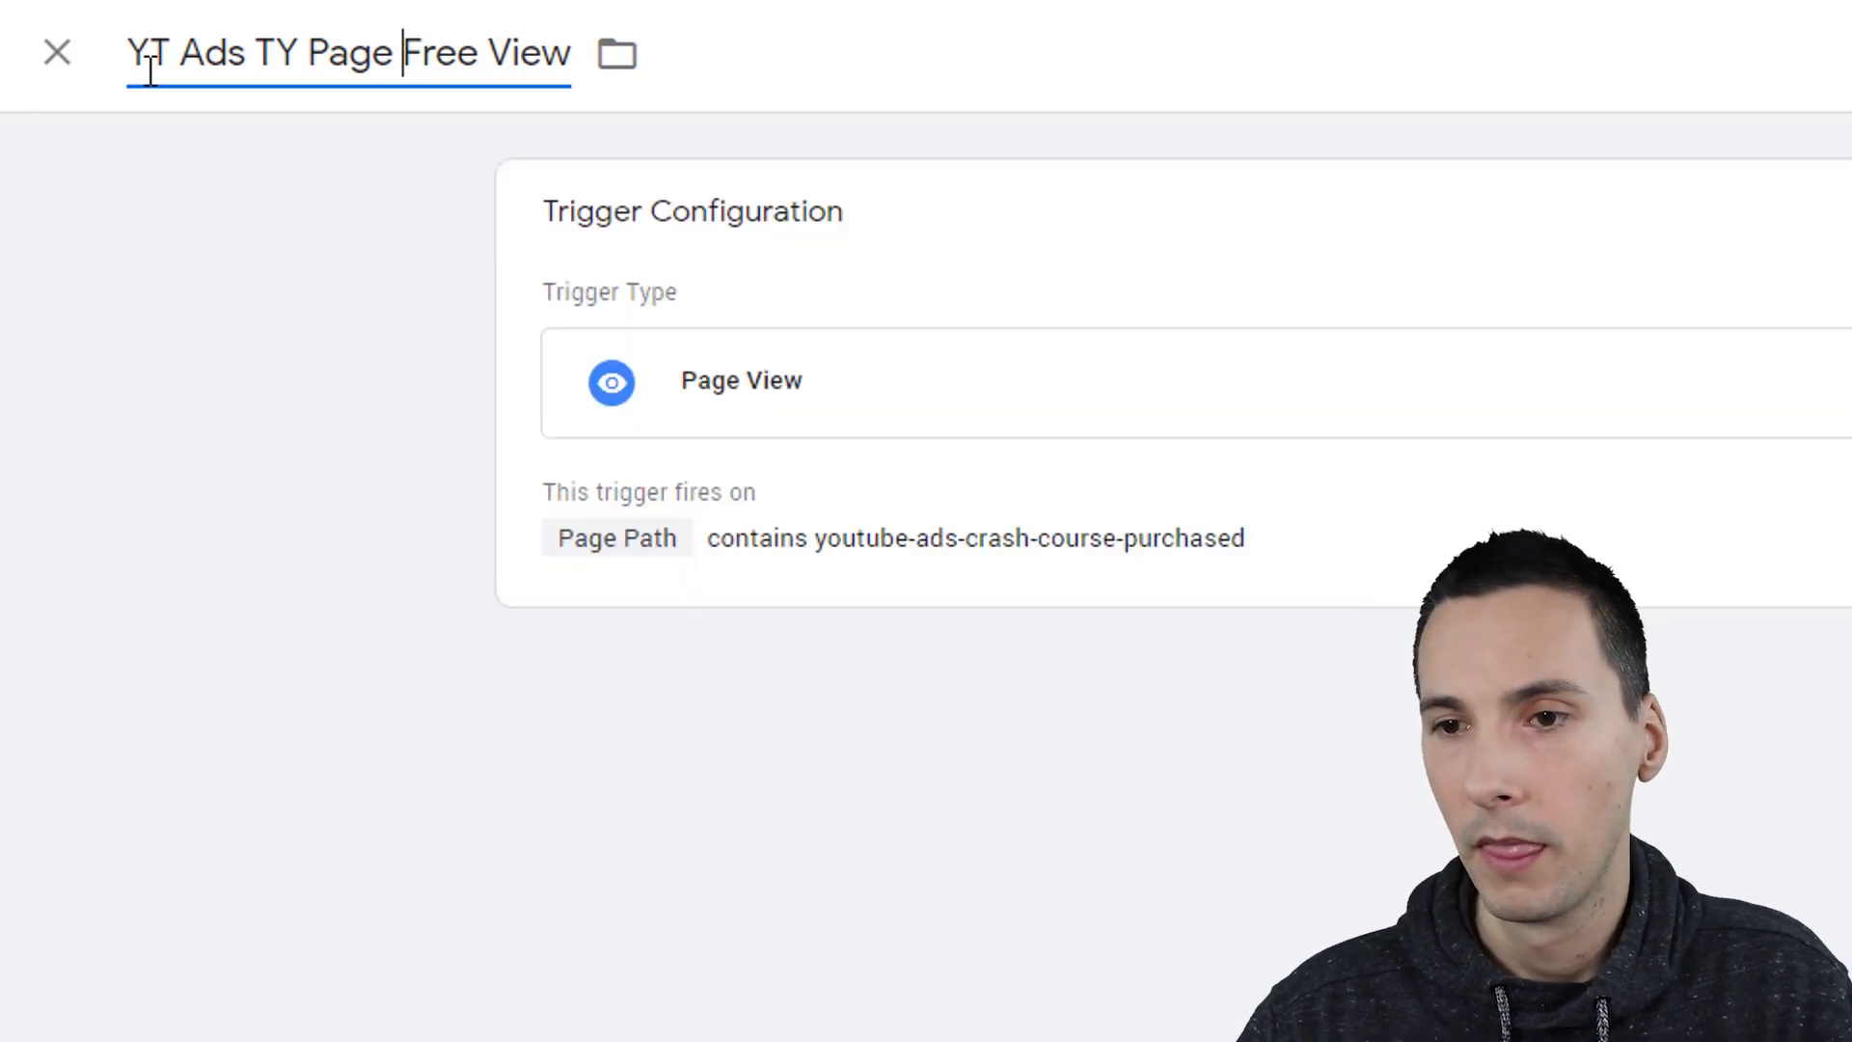
click(1741, 44)
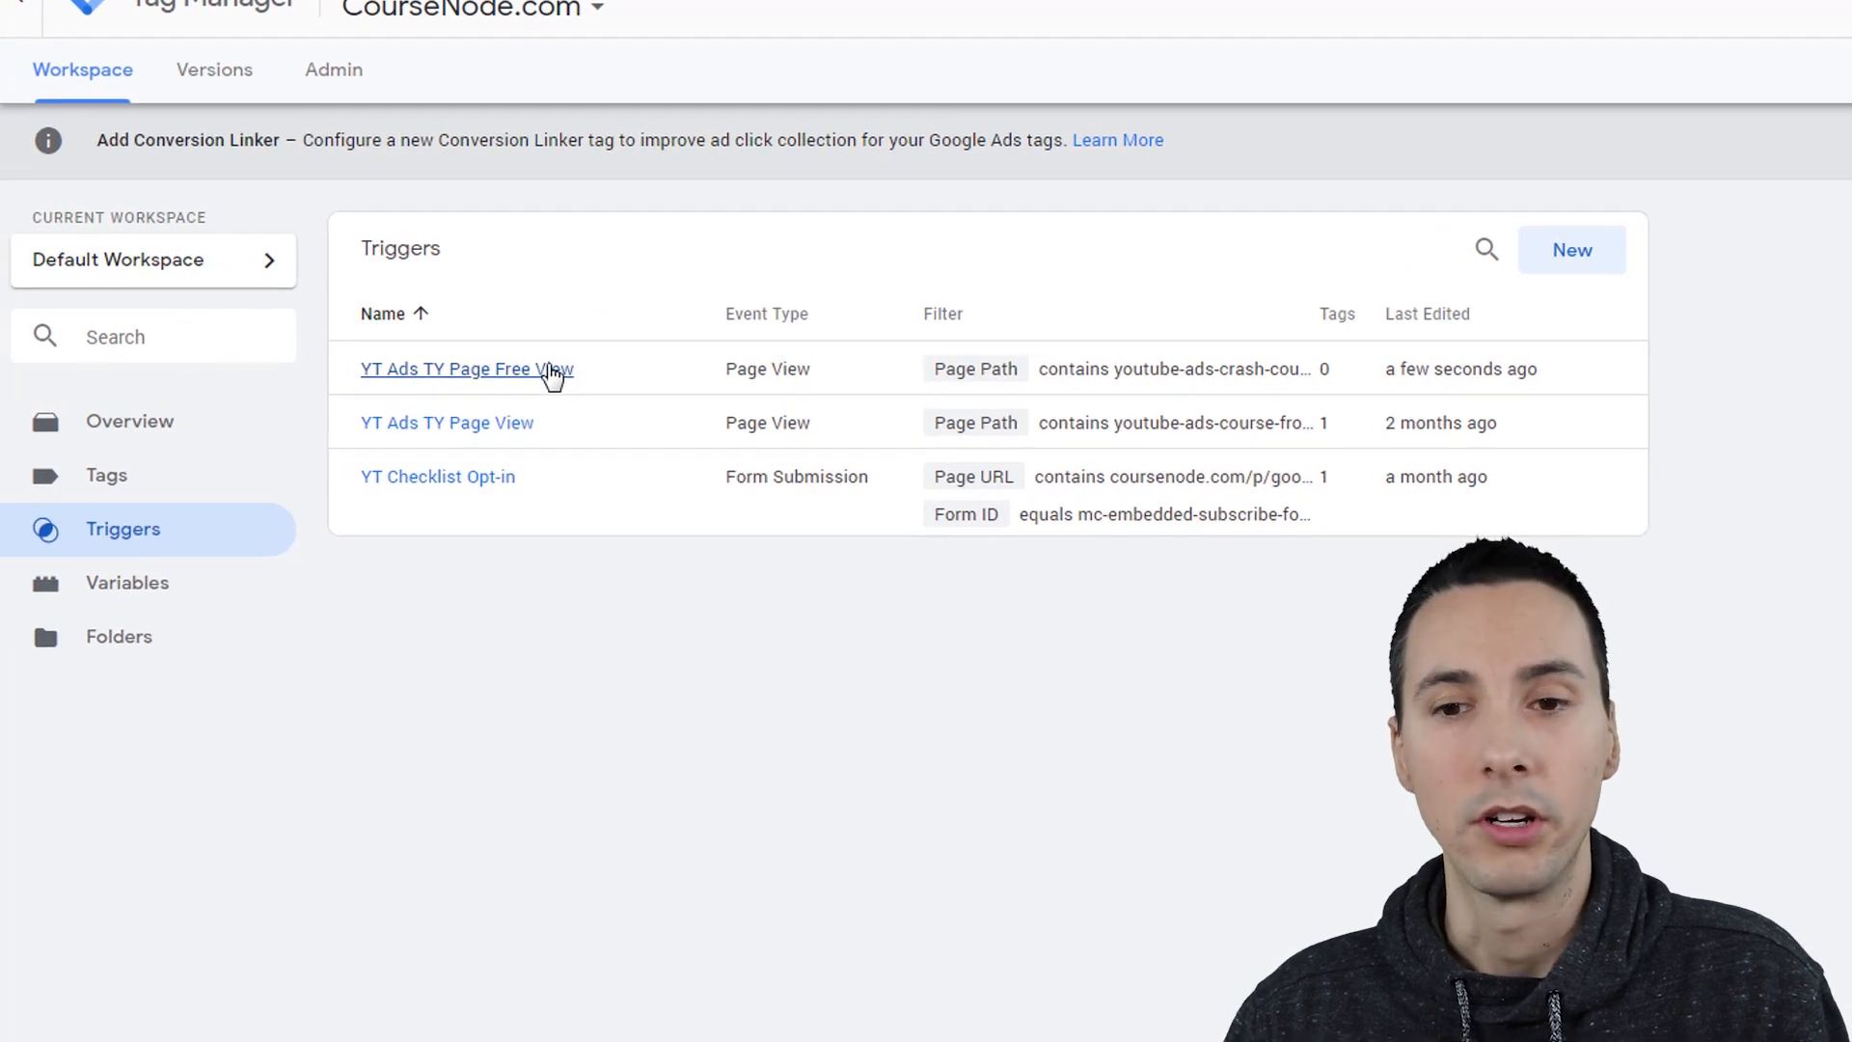
Step: Switch to Google Ads and start a new website conversion action
click(107, 473)
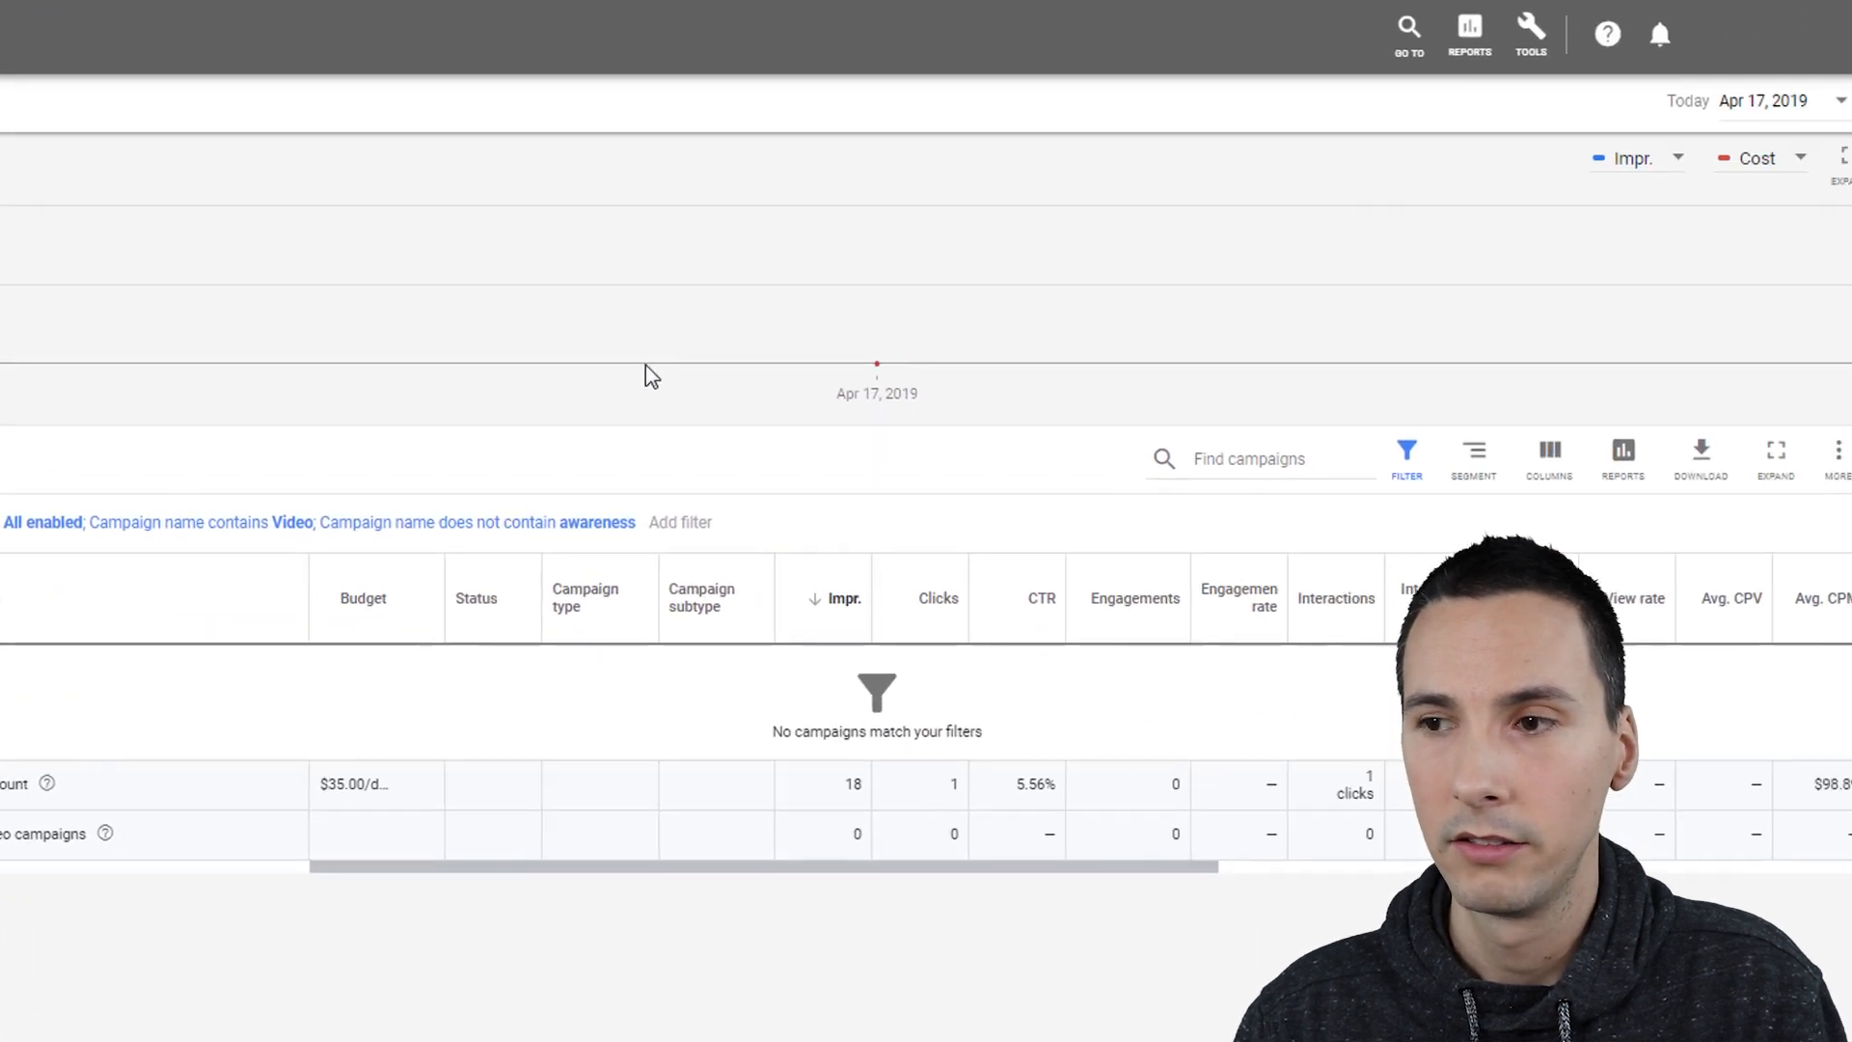
click(1426, 35)
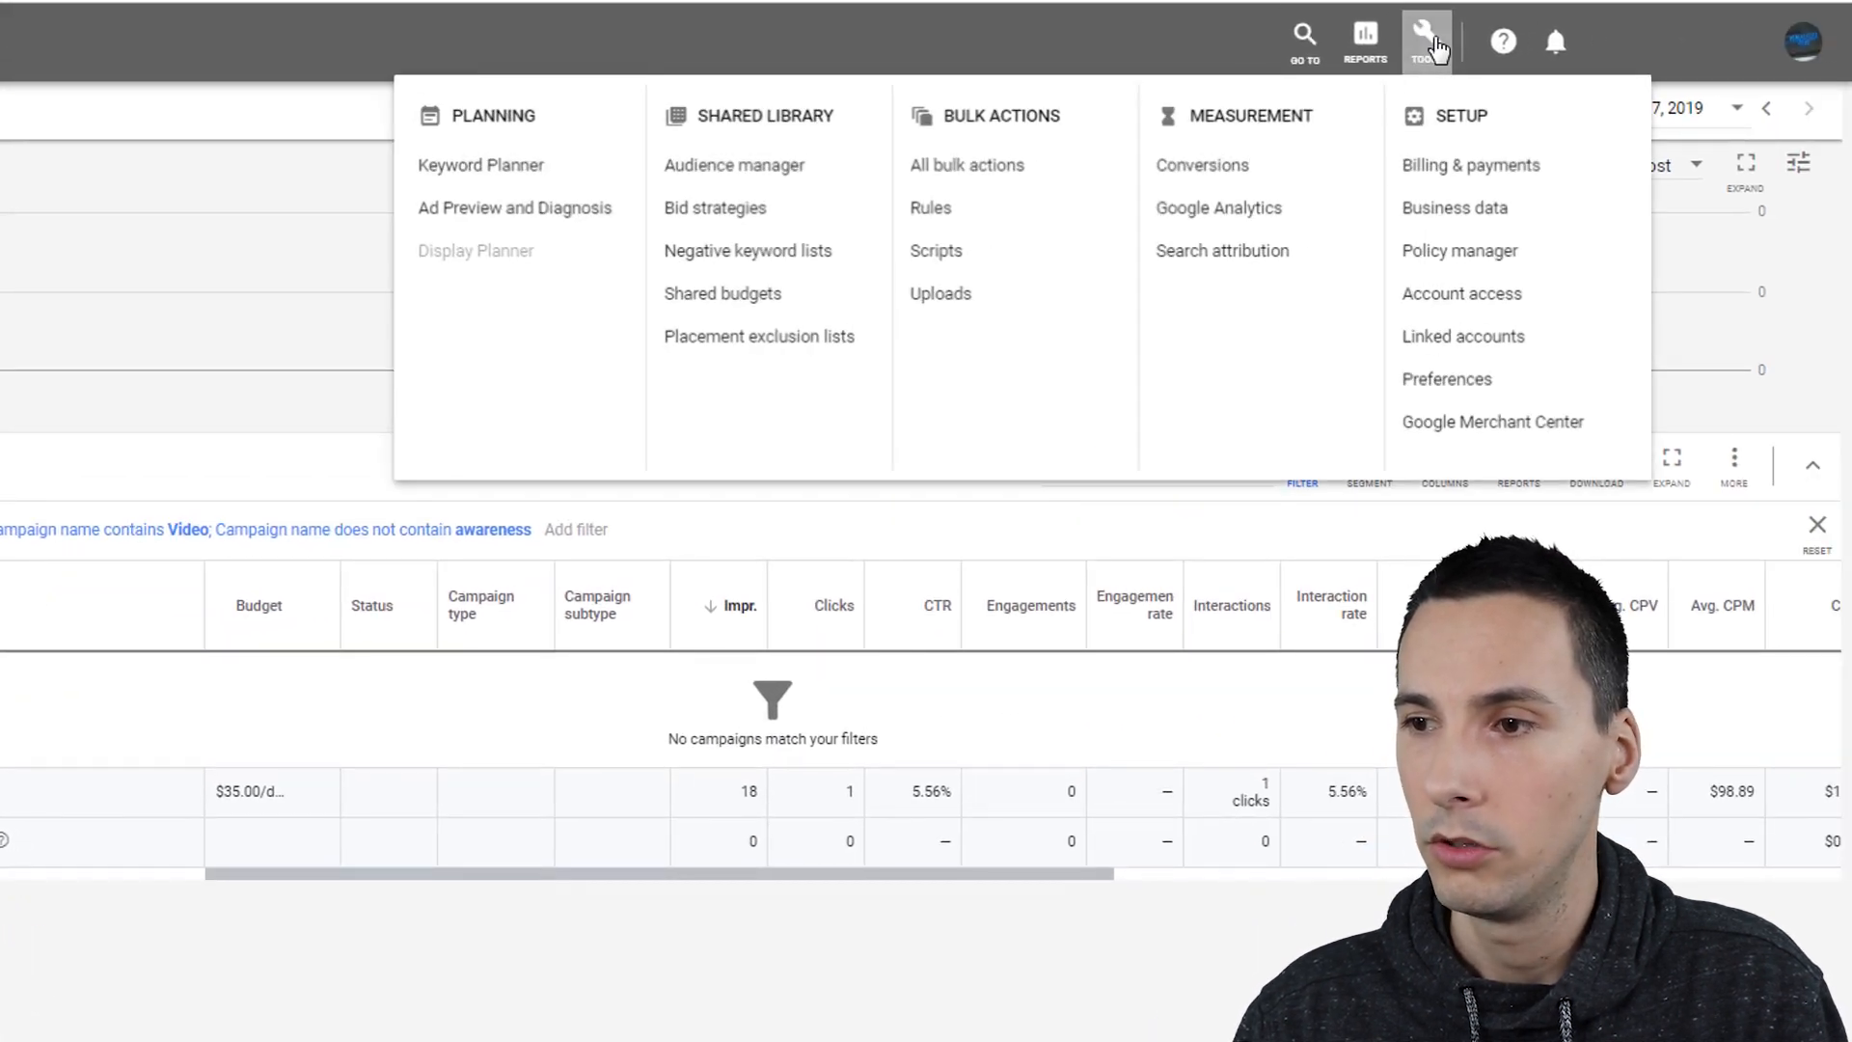
click(1210, 168)
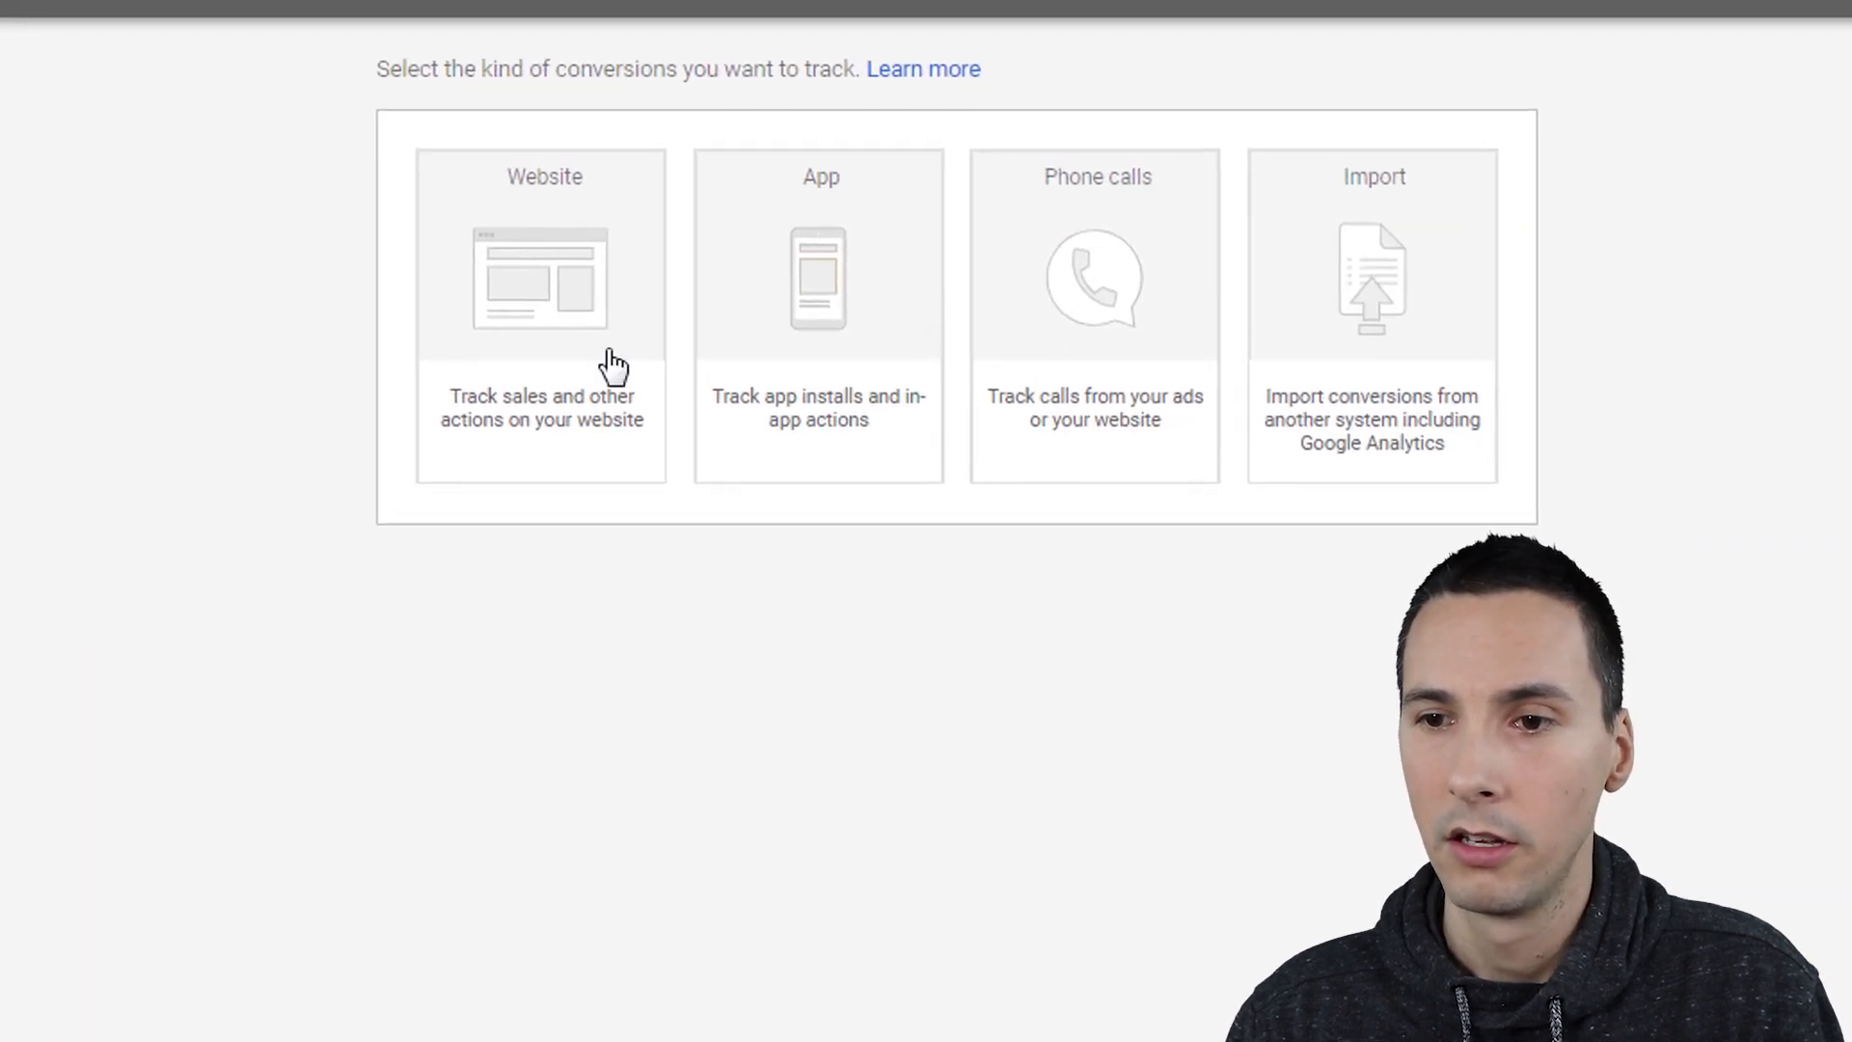
click(613, 366)
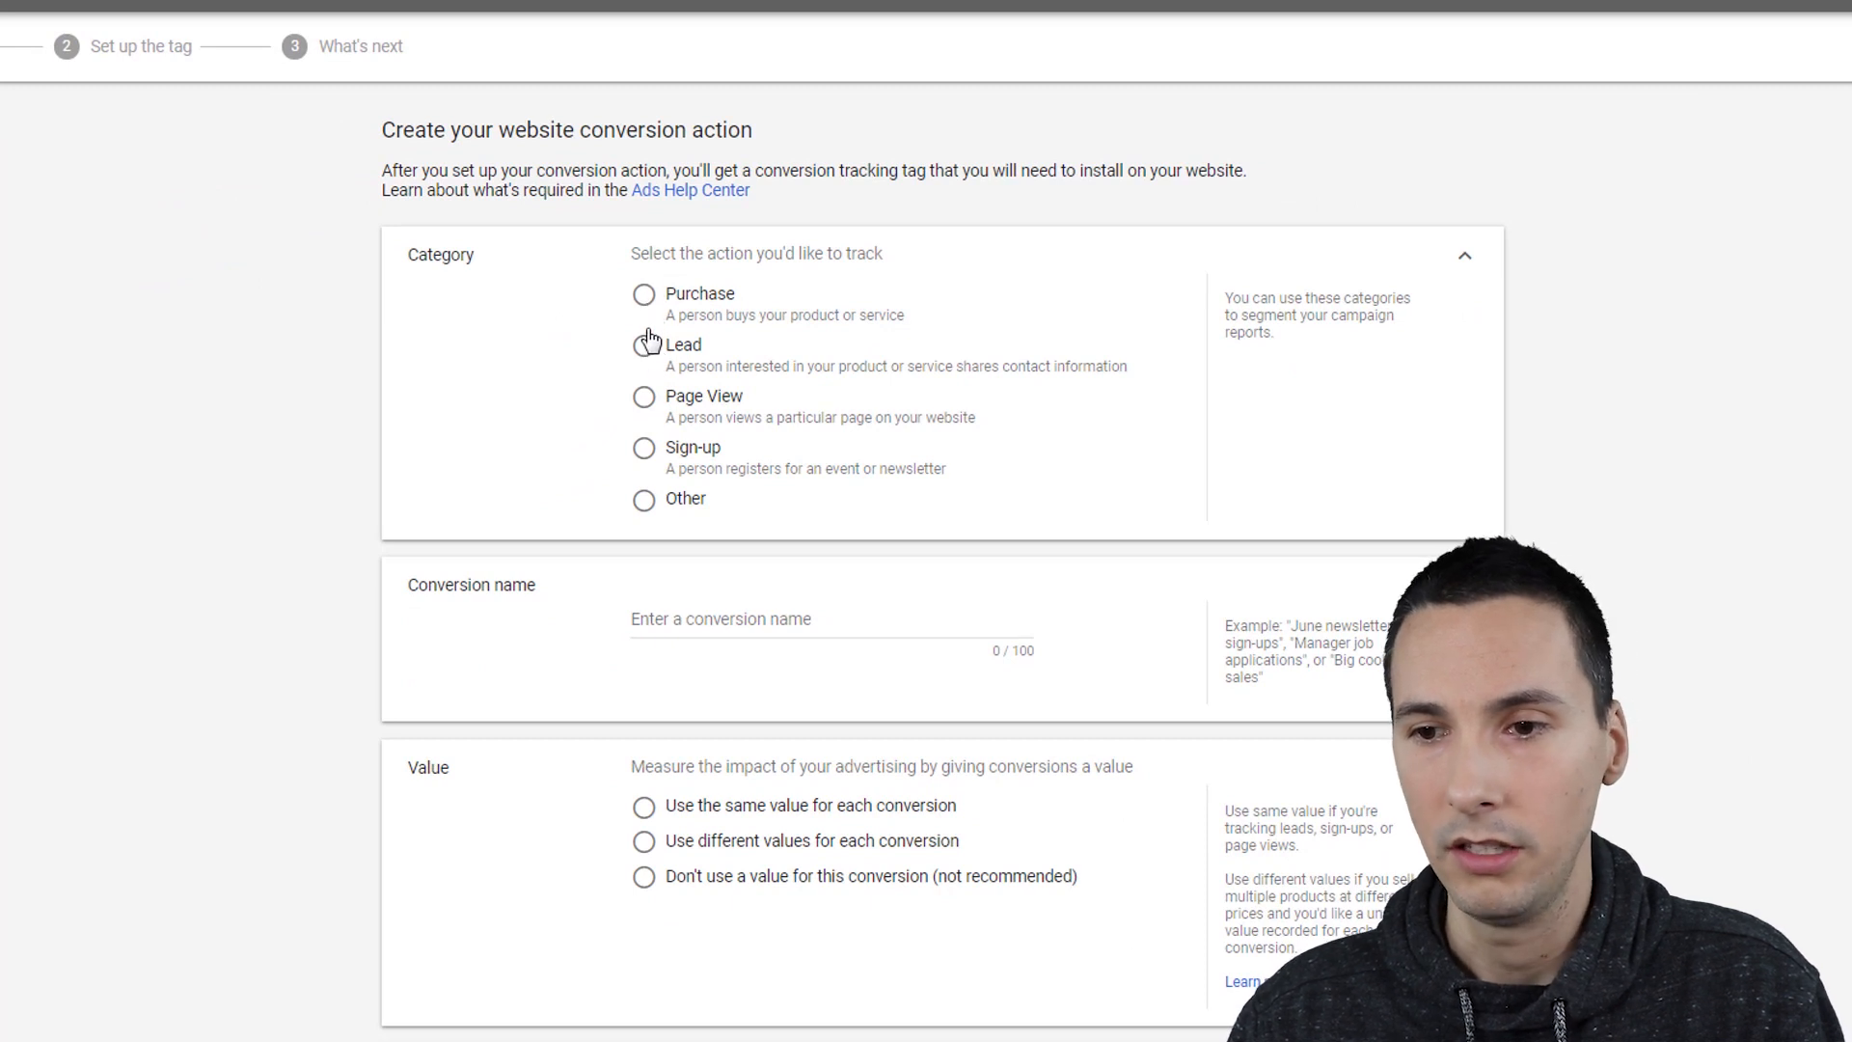
Step: Set the category of the conversion action to Purchase
click(644, 346)
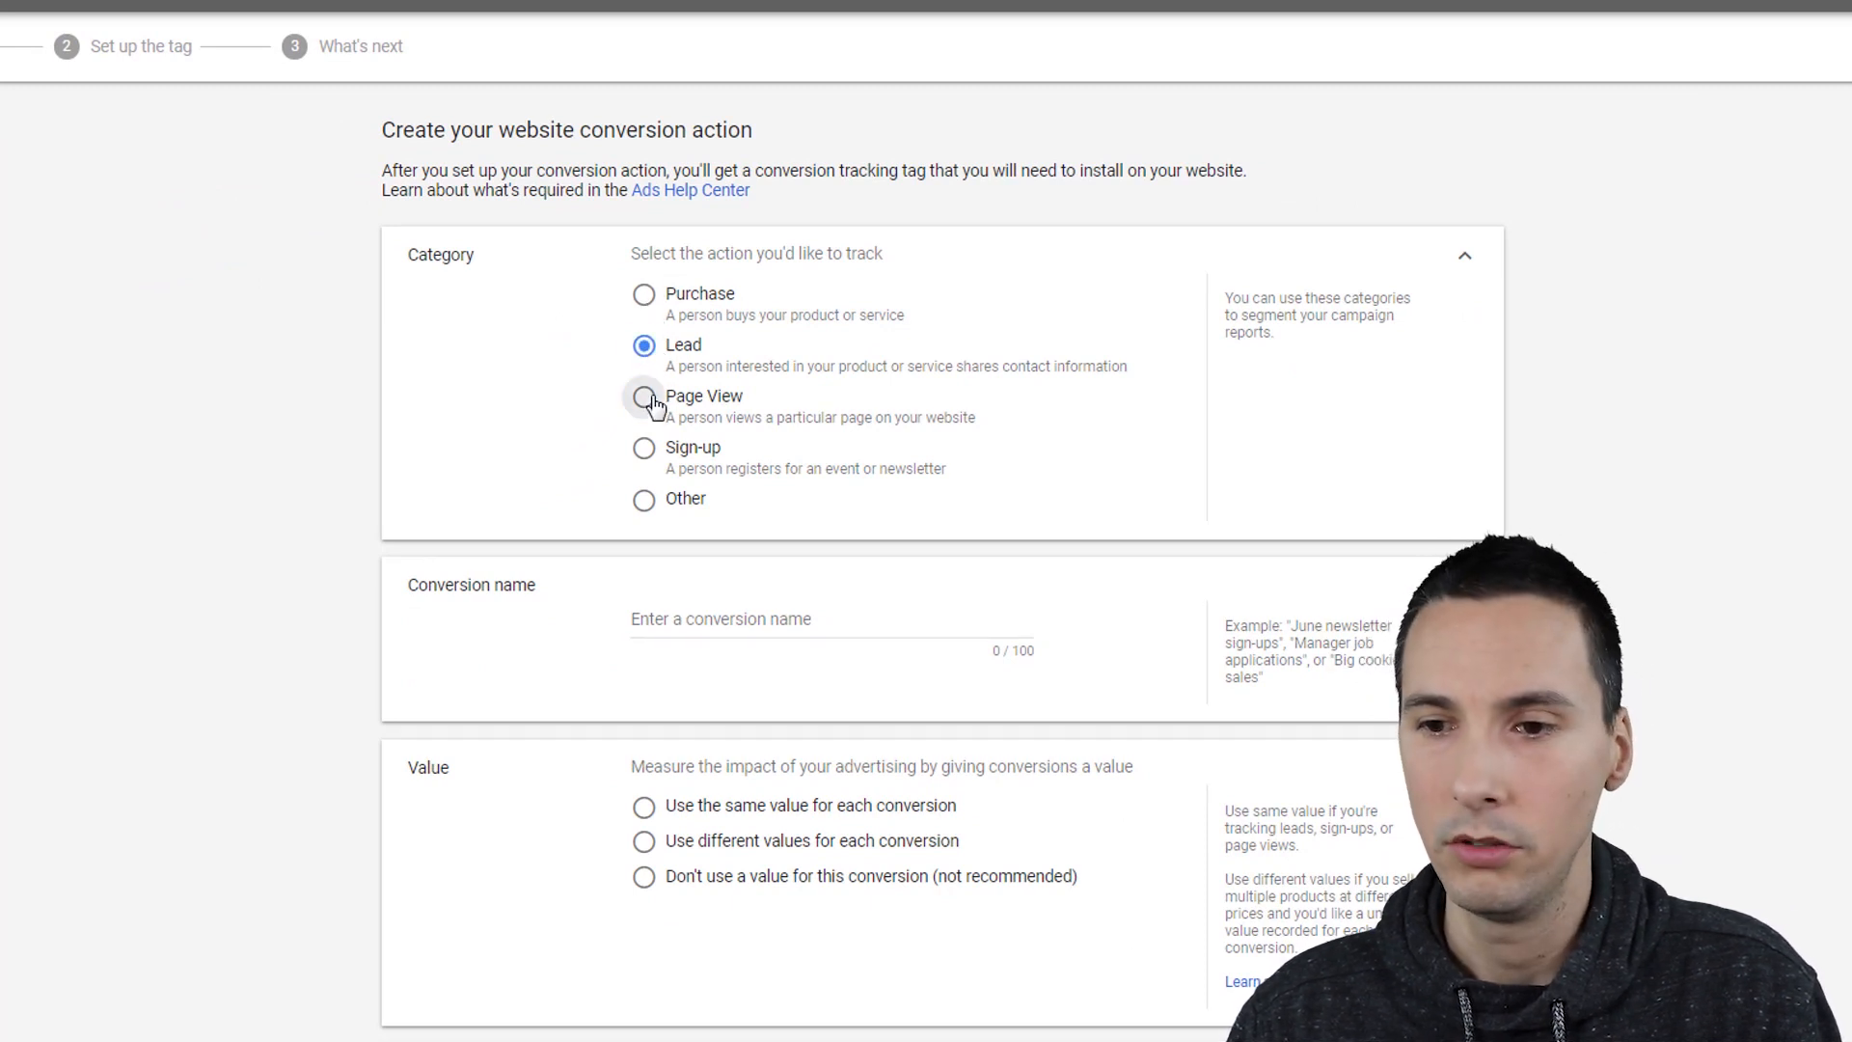
click(654, 403)
click(648, 296)
scroll(987, 356, down, 2)
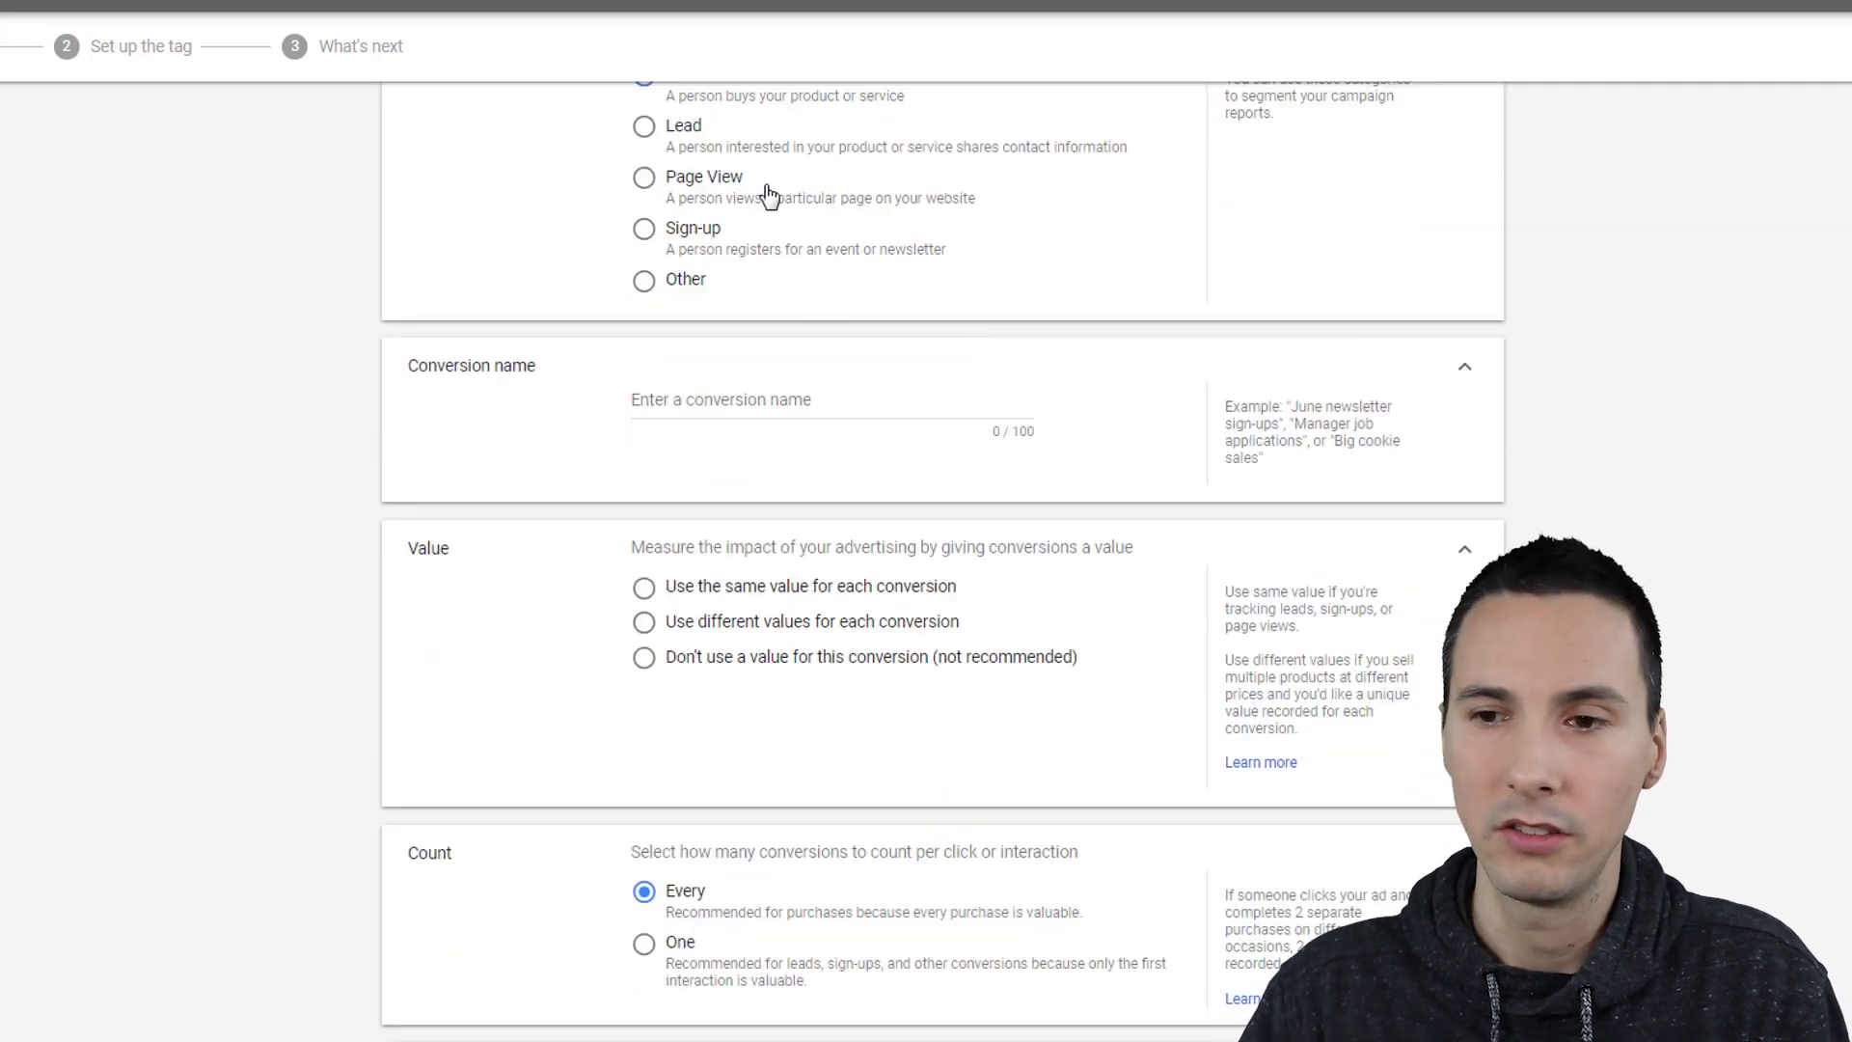
scroll(790, 231, up, 1)
scroll(714, 319, down, 1)
scroll(703, 231, up, 2)
scroll(813, 334, down, 2)
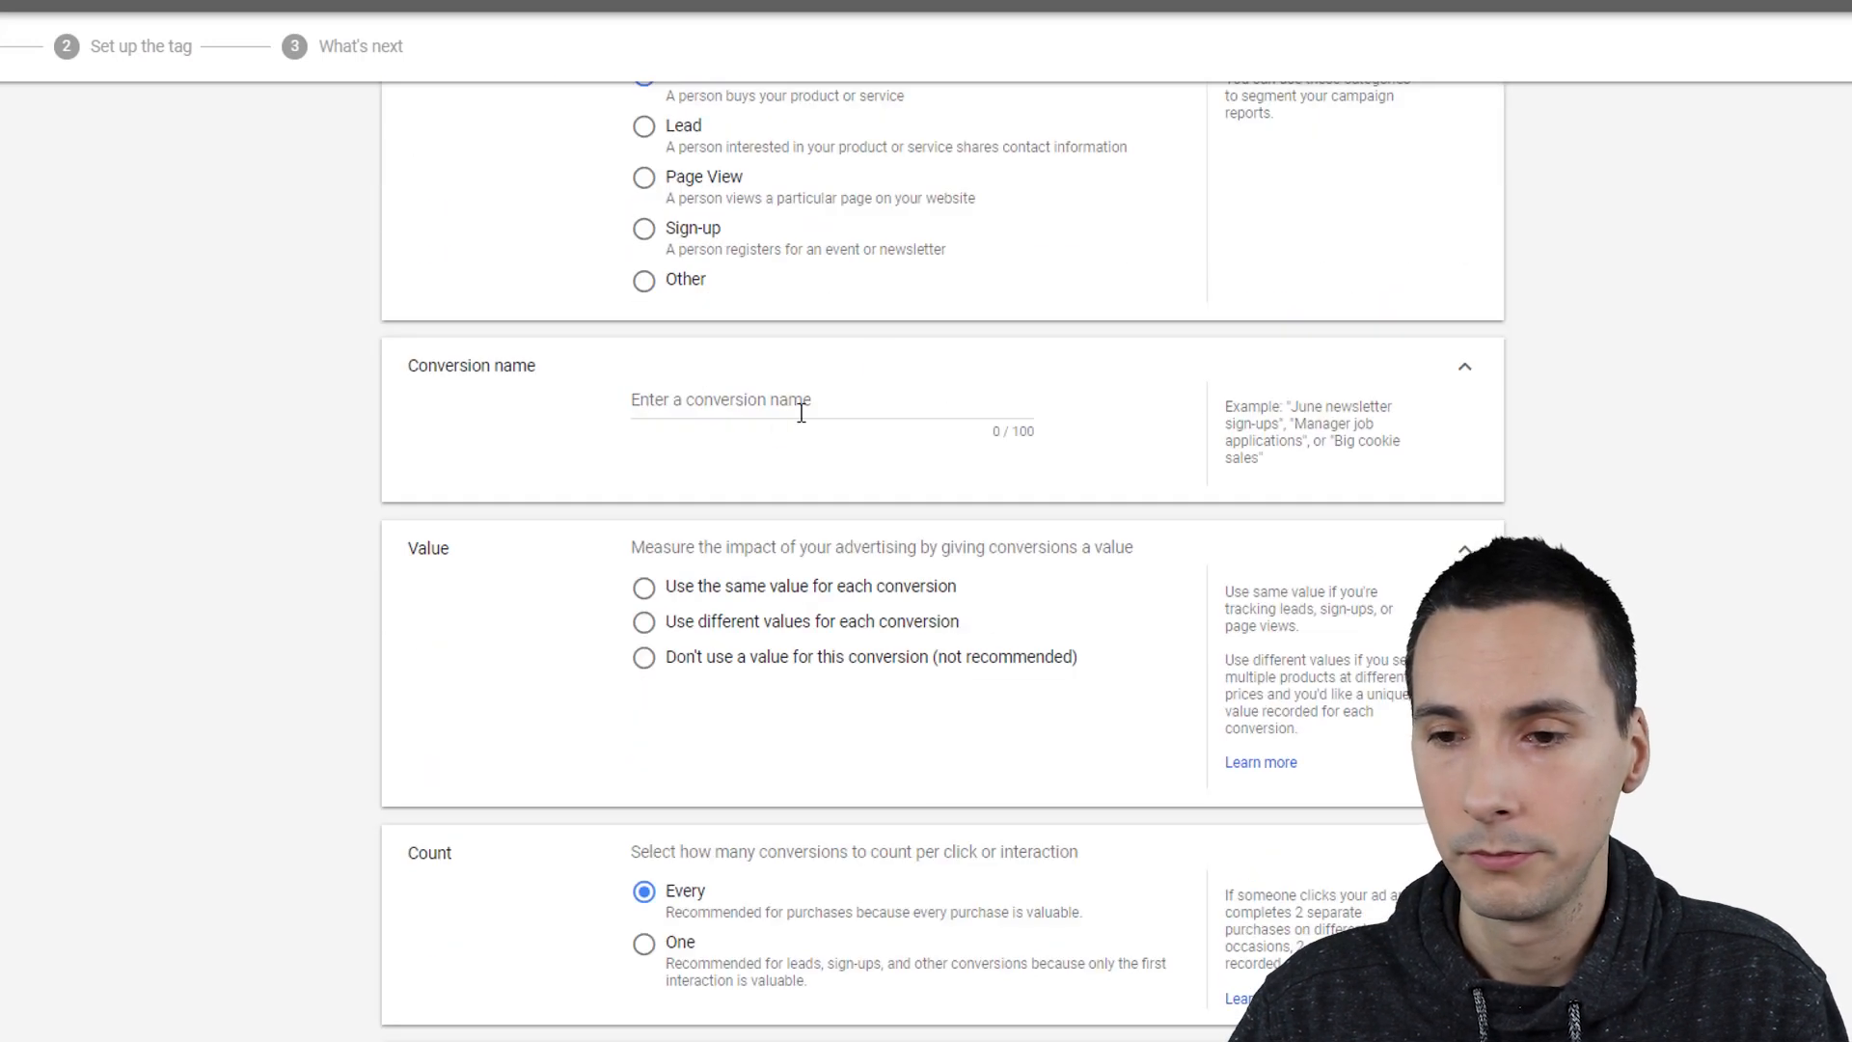
Step: Name the conversion "Free YT Course" and choose not to use a value for it
click(743, 401)
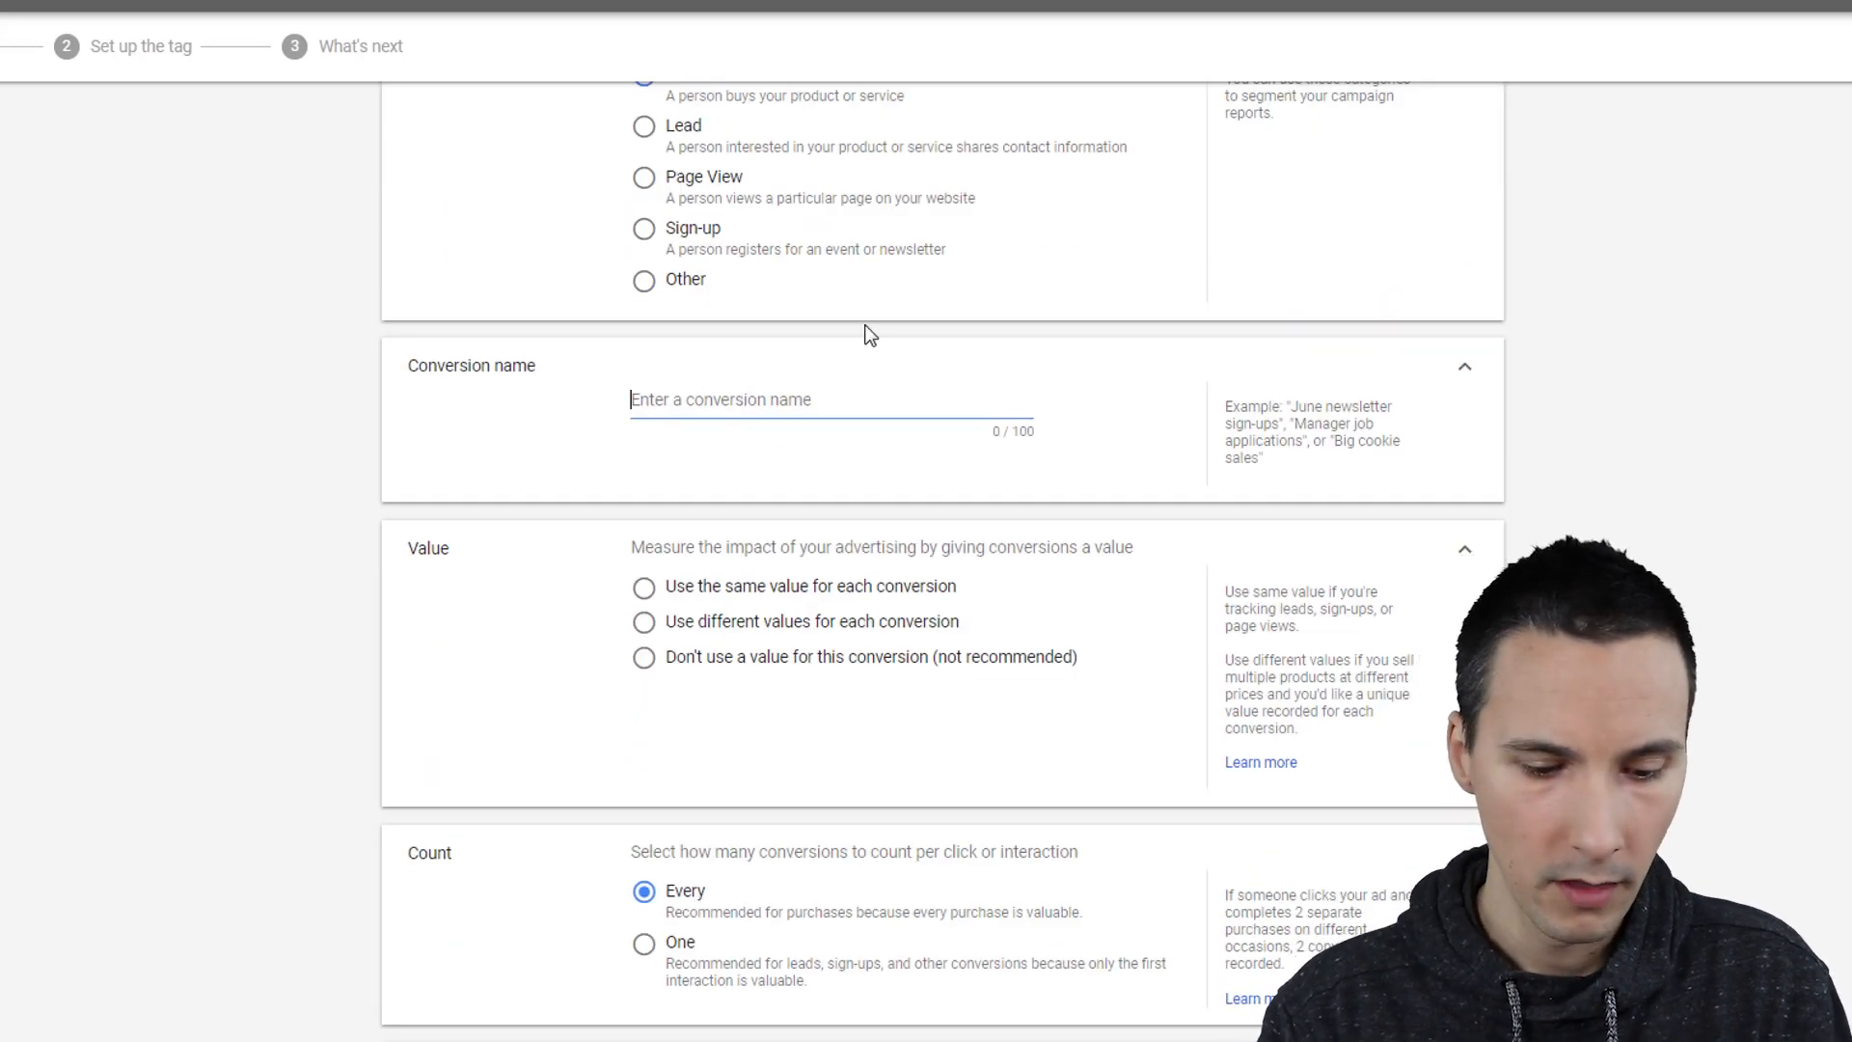
text(Free YT Course)
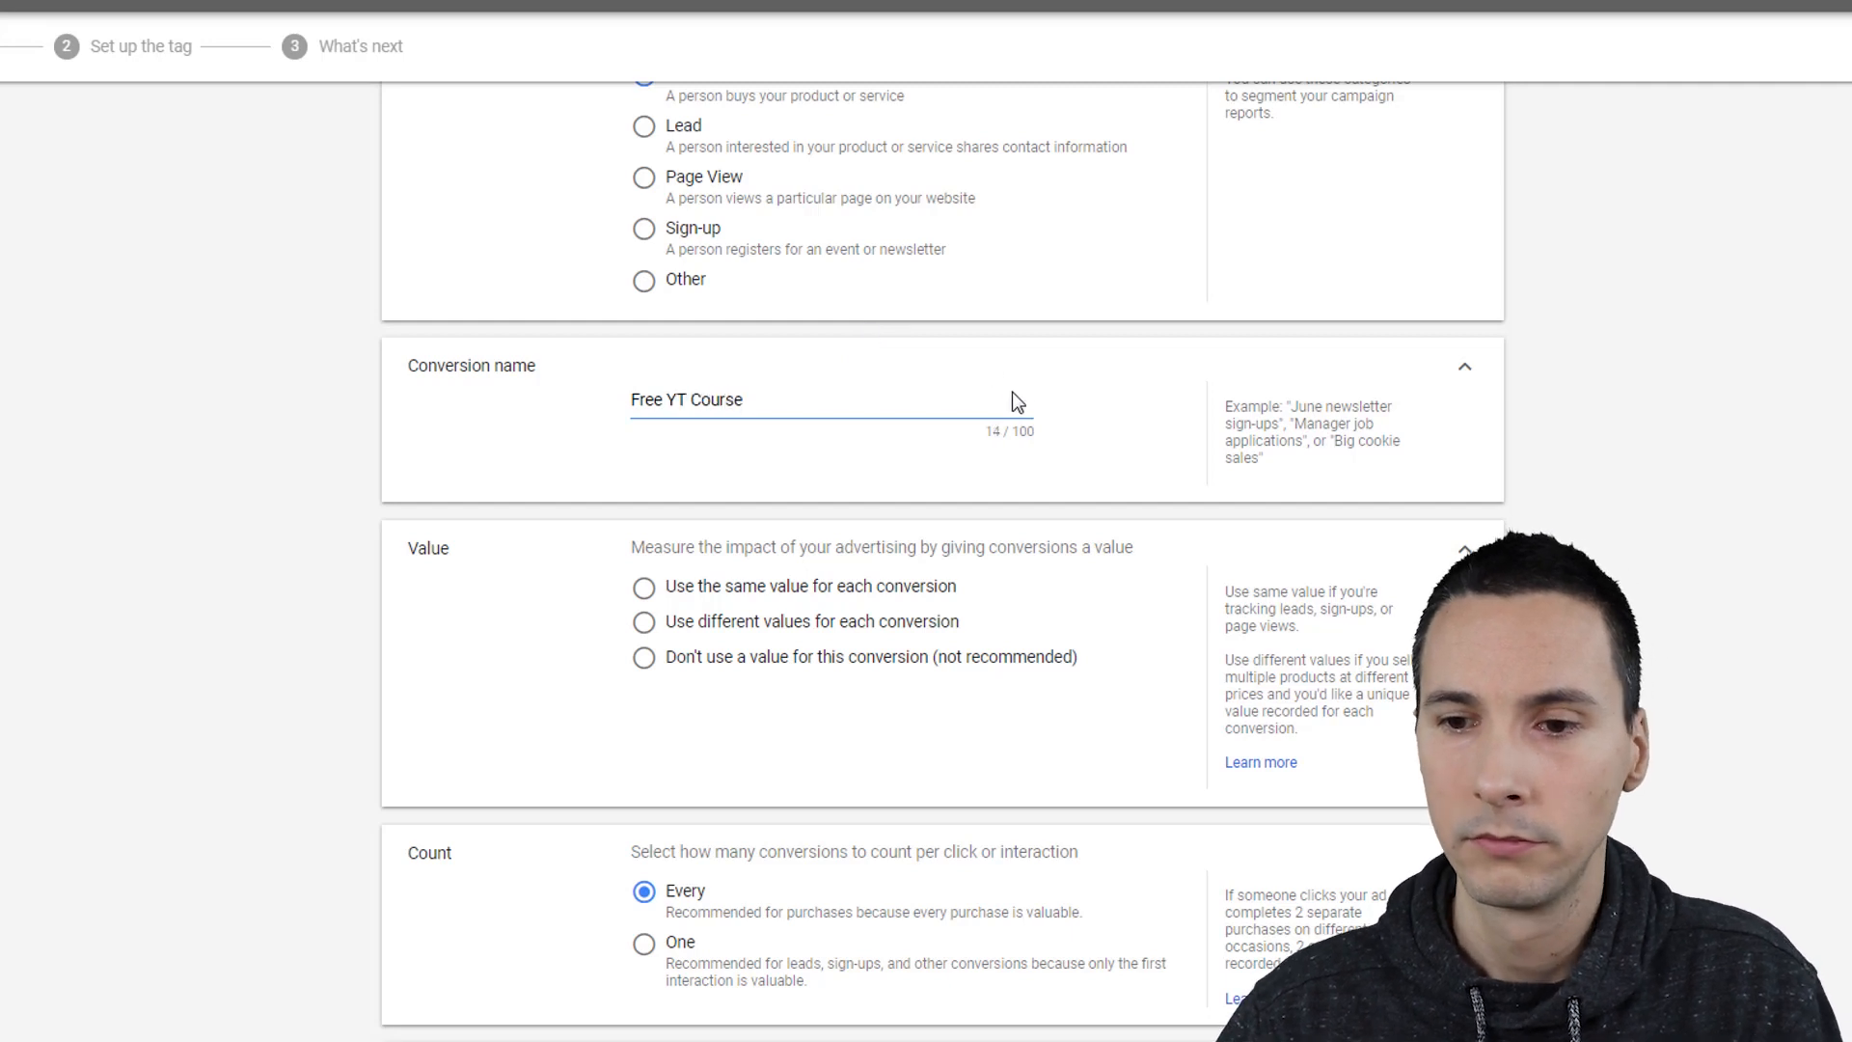
scroll(1011, 392, down, 2)
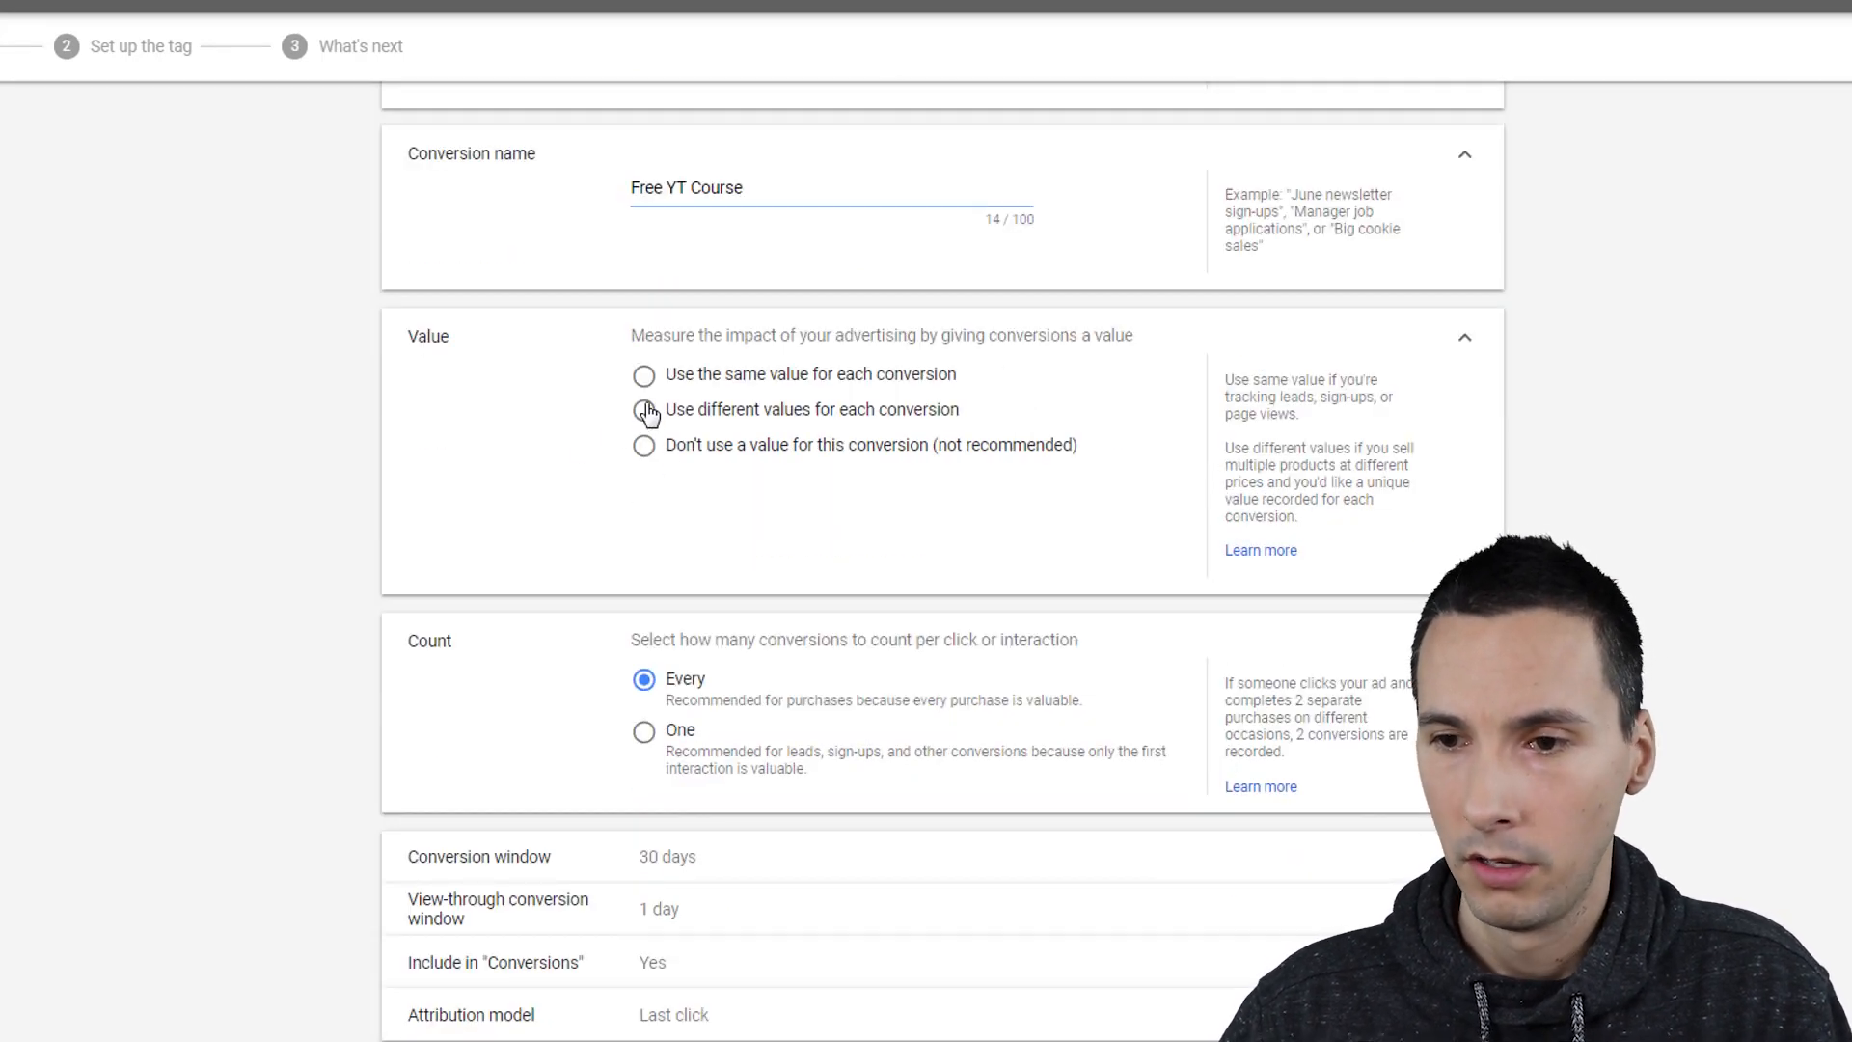
click(644, 446)
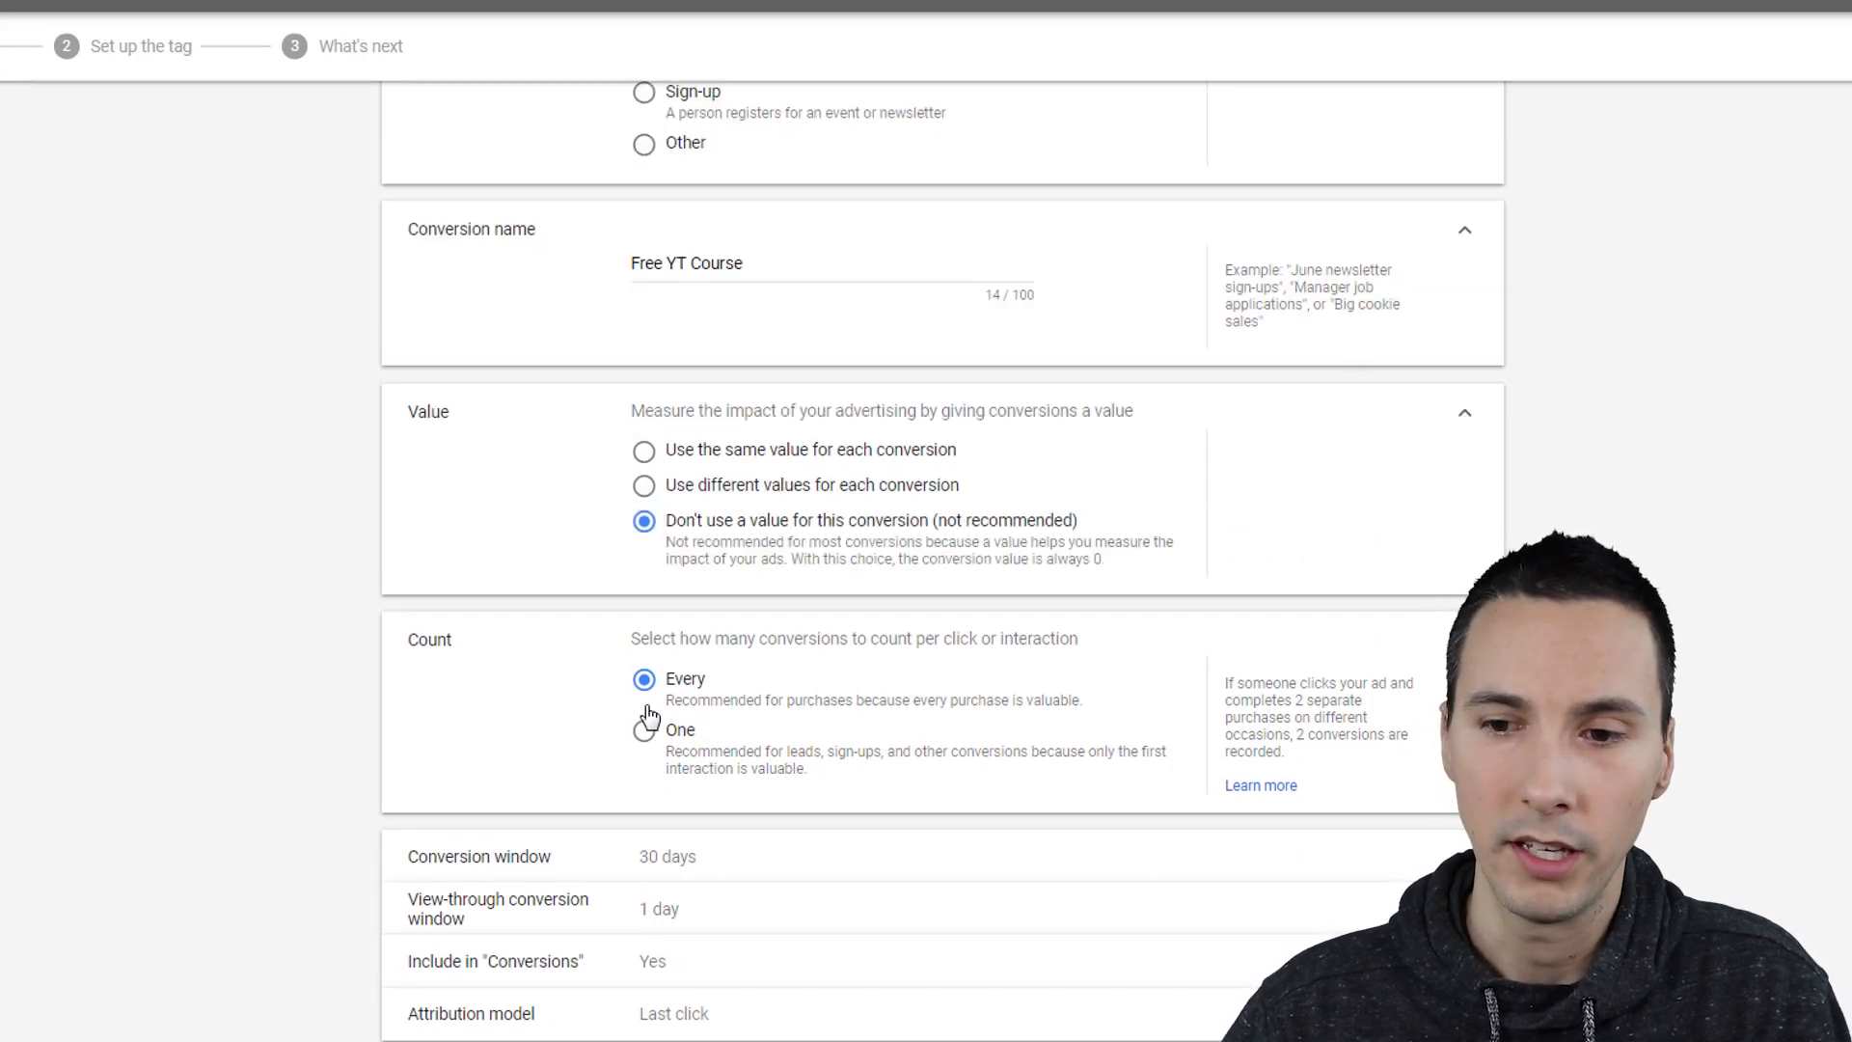
Step: Set the conversion count to One per click or interaction
click(644, 733)
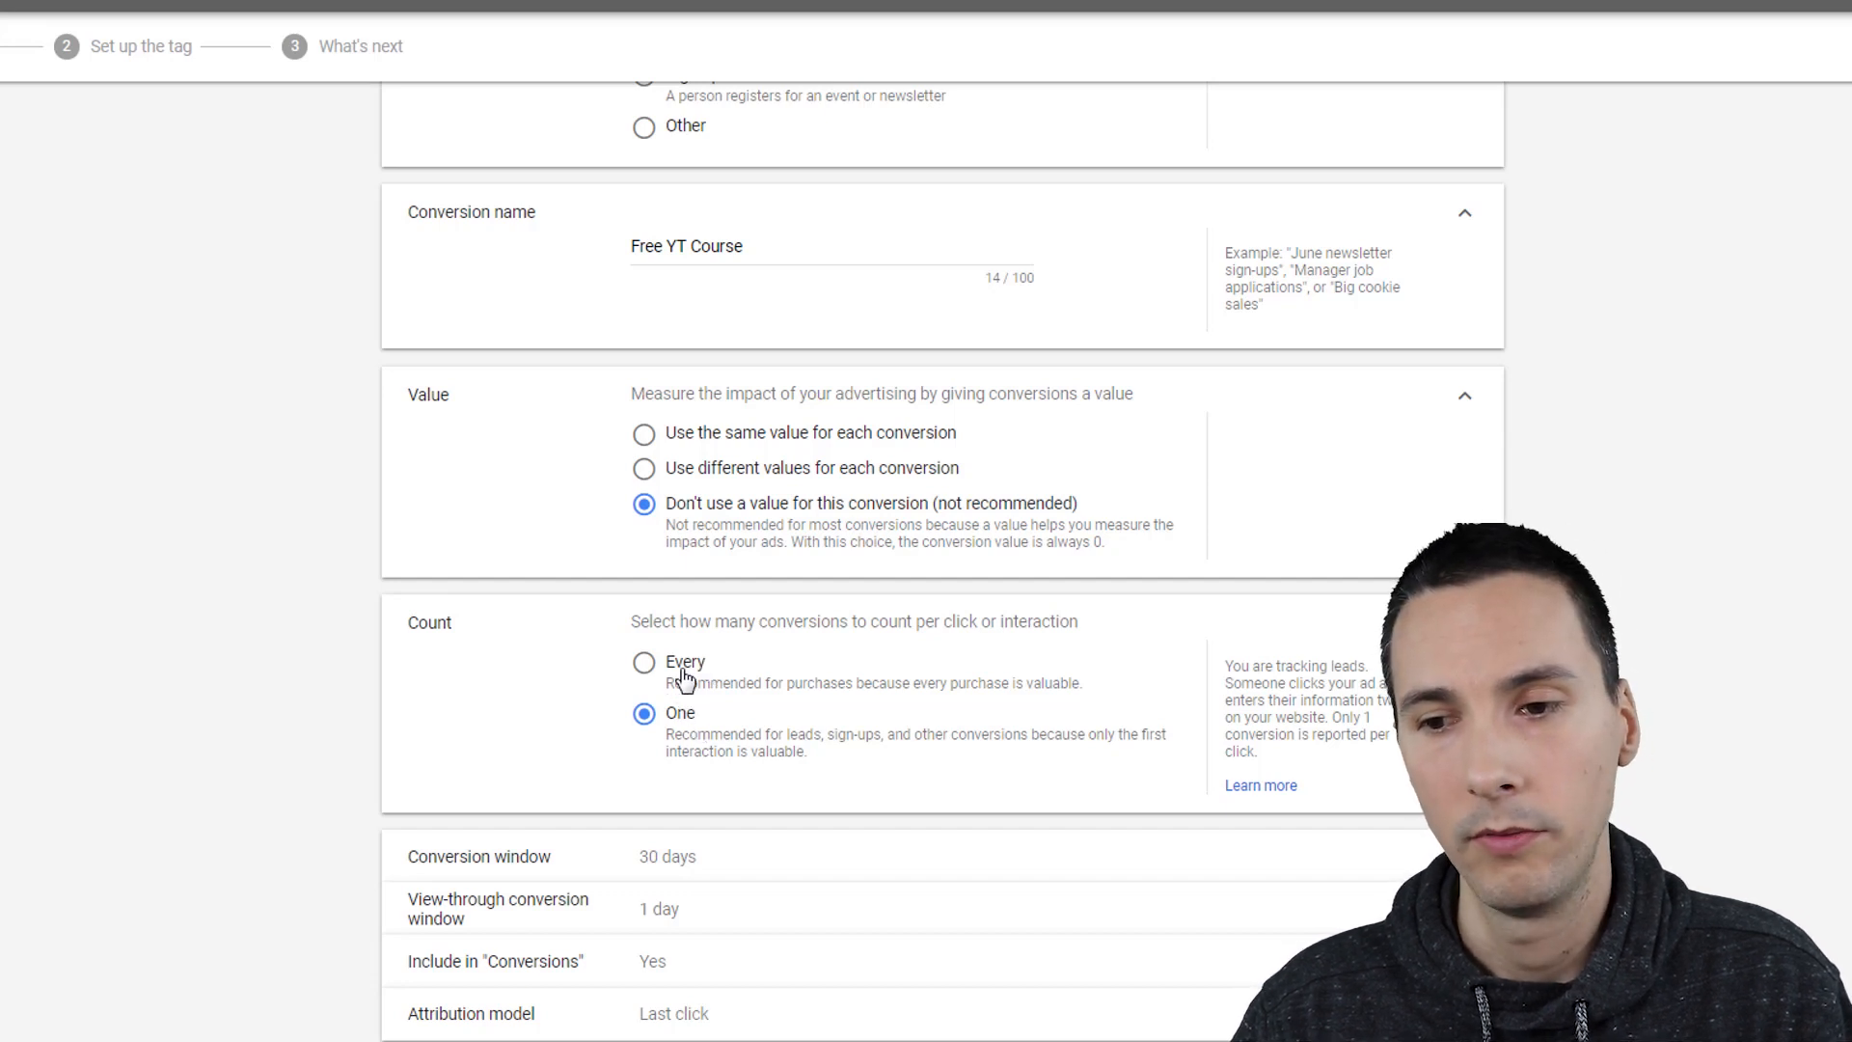
click(684, 674)
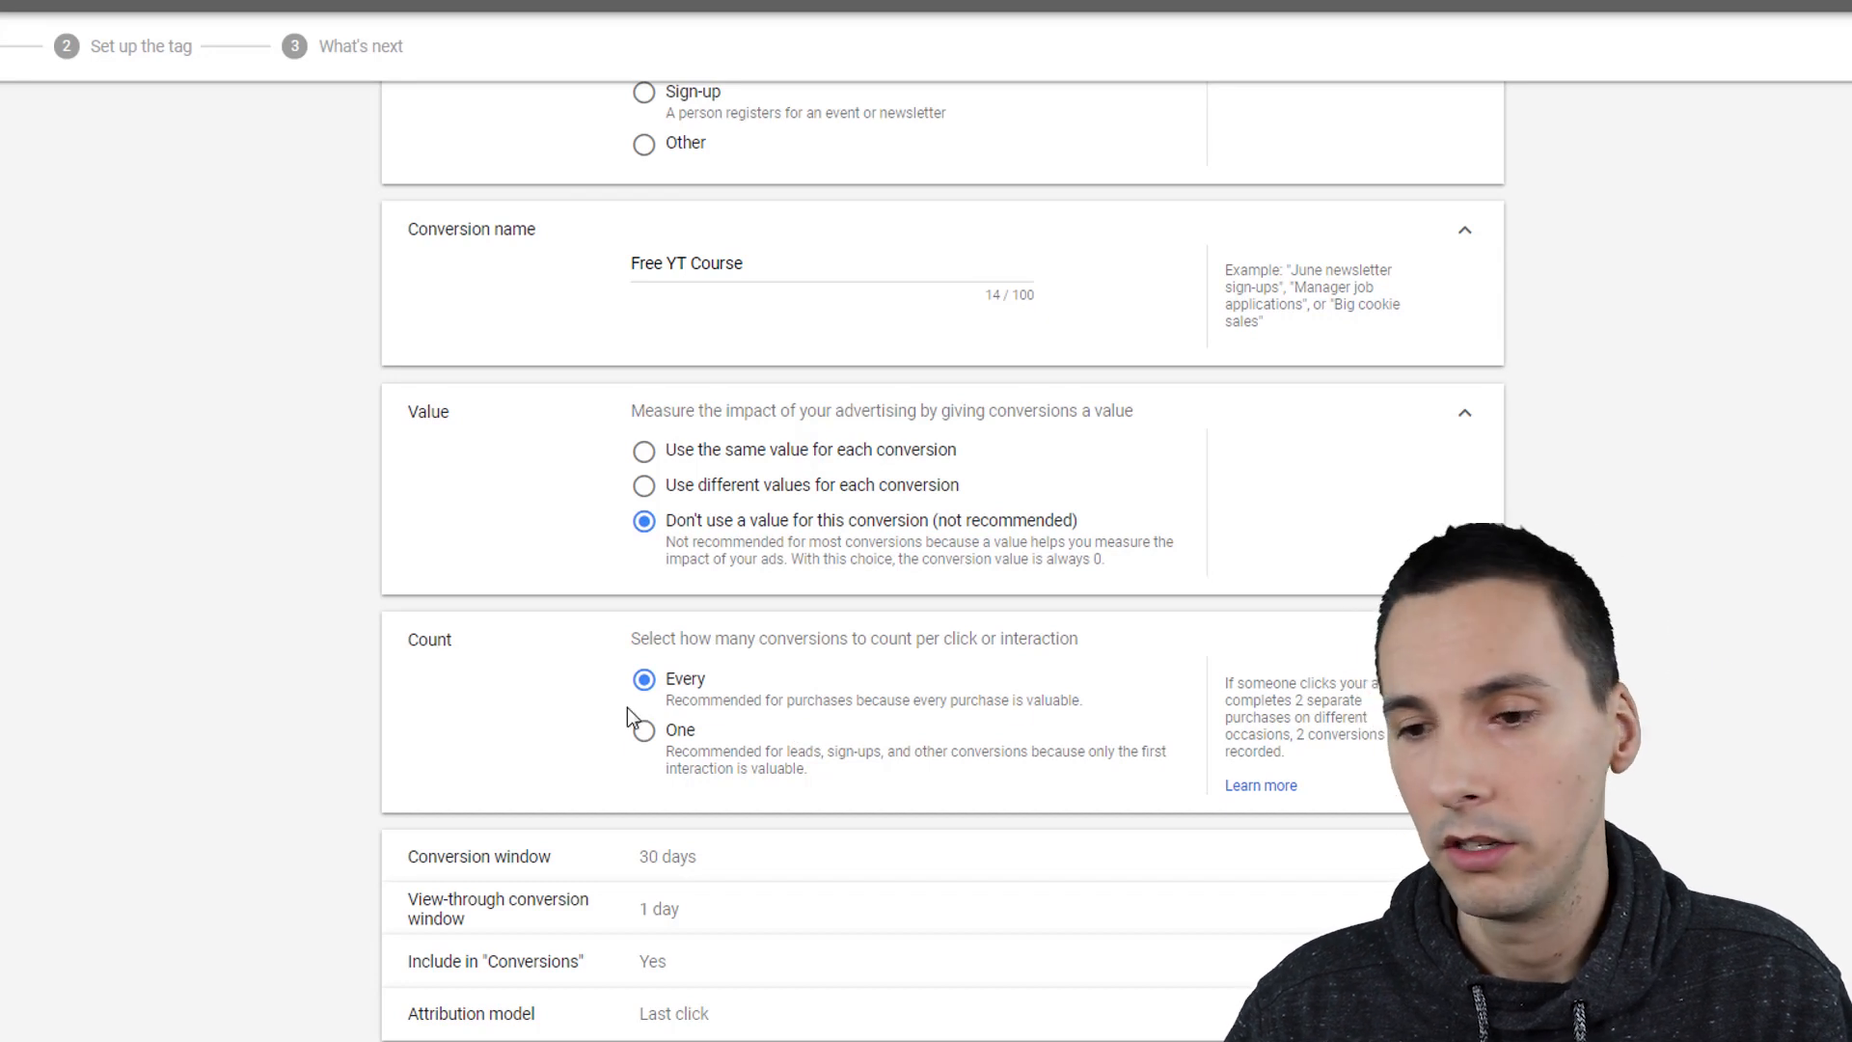
click(675, 743)
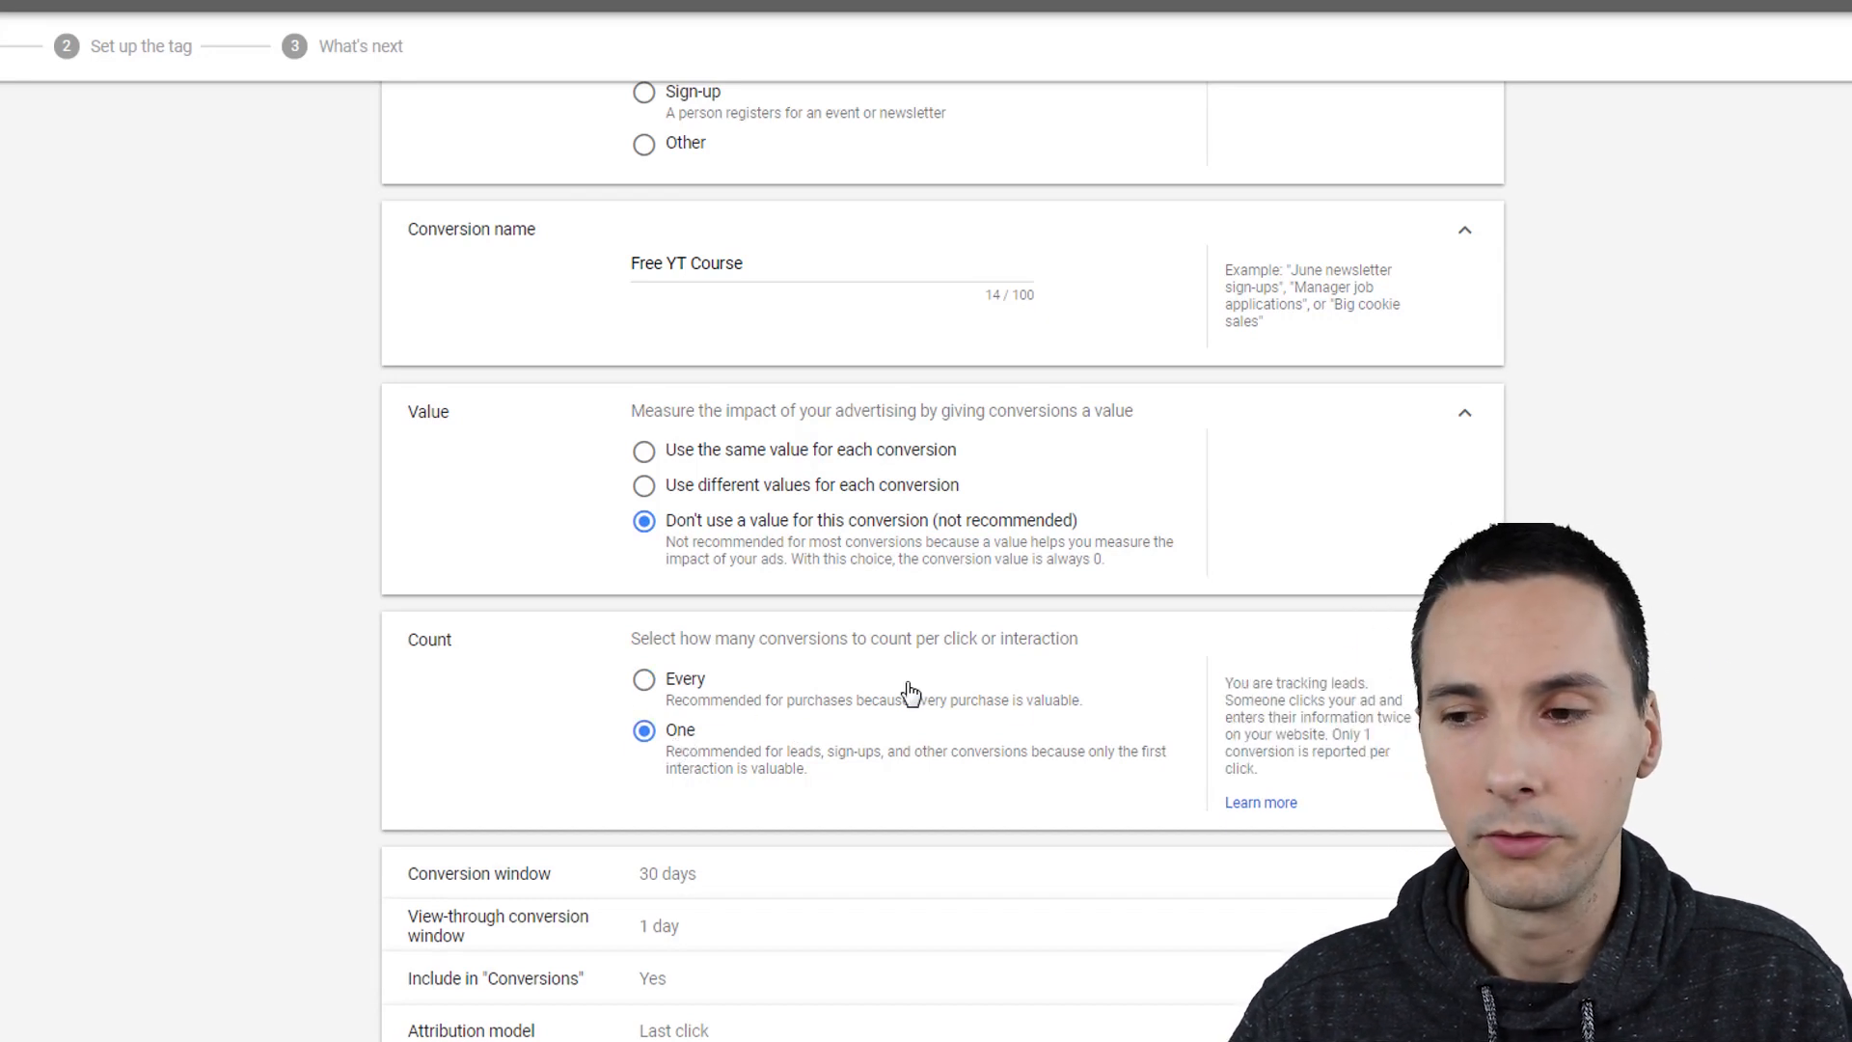
scroll(926, 561, down, 1)
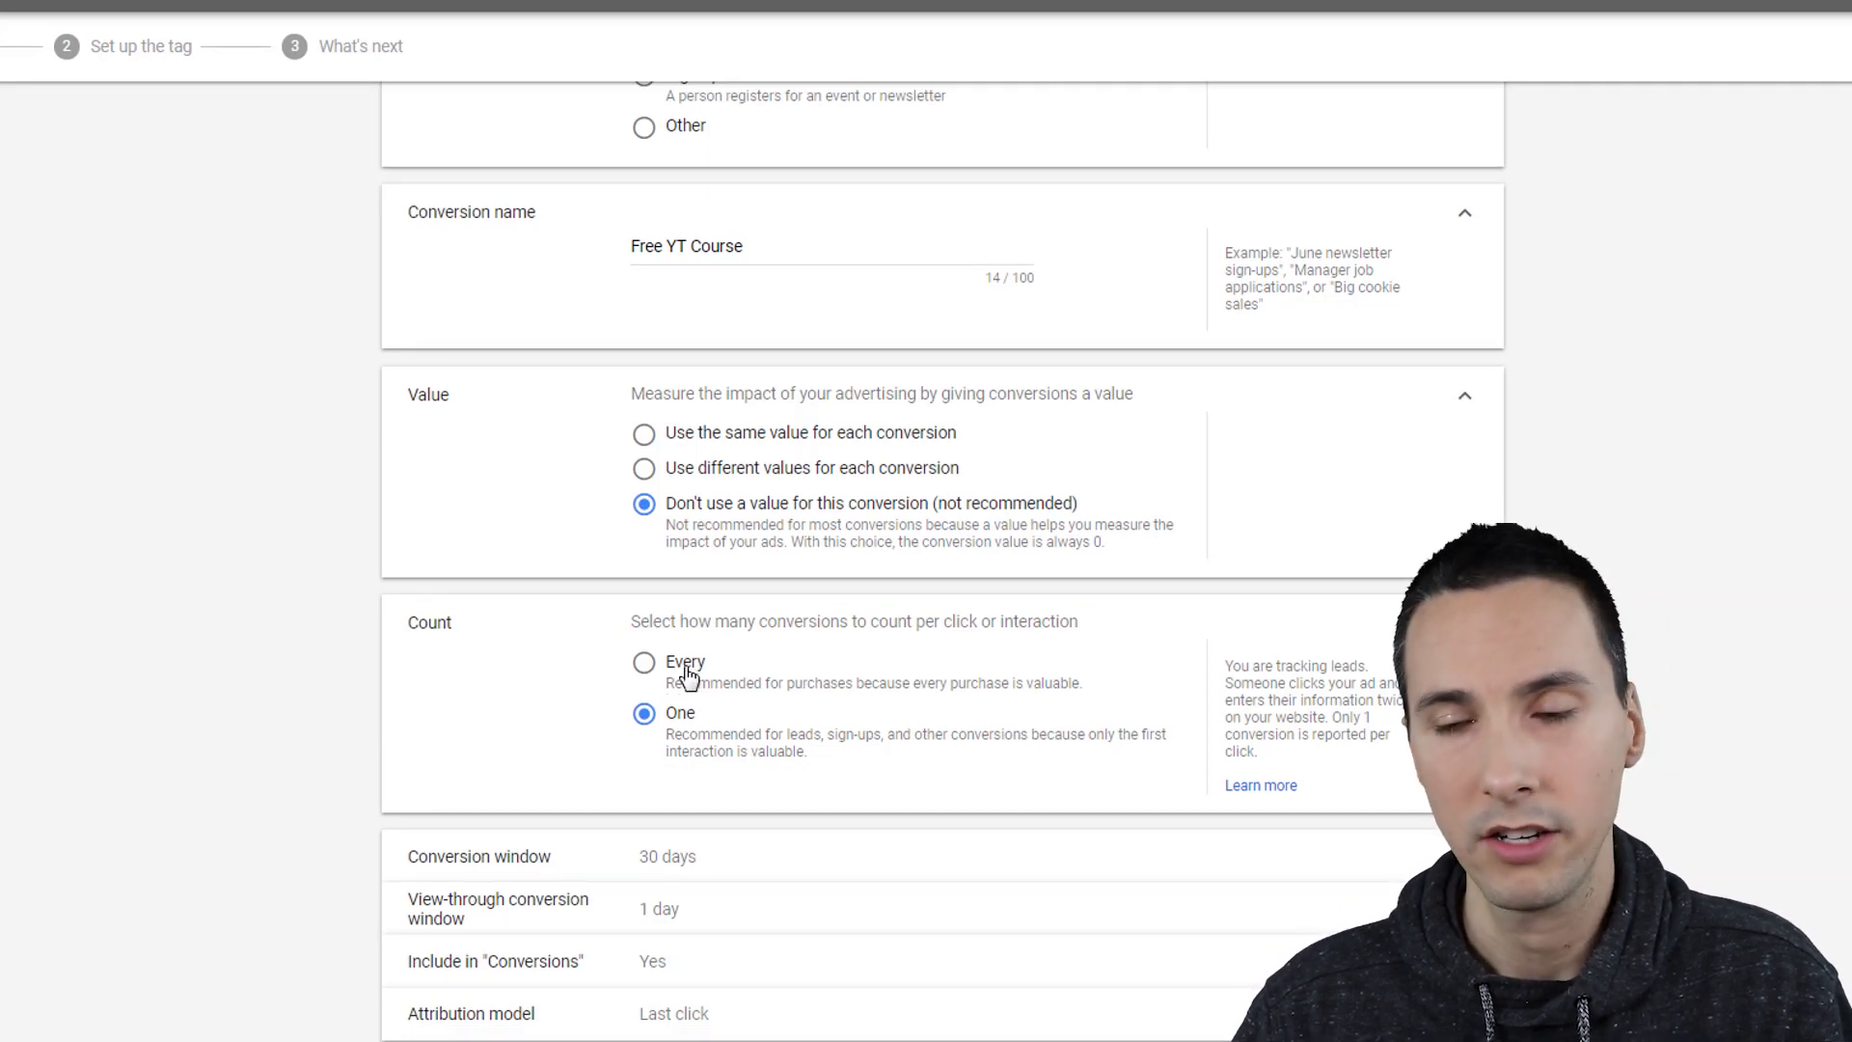
scroll(686, 676, up, 1)
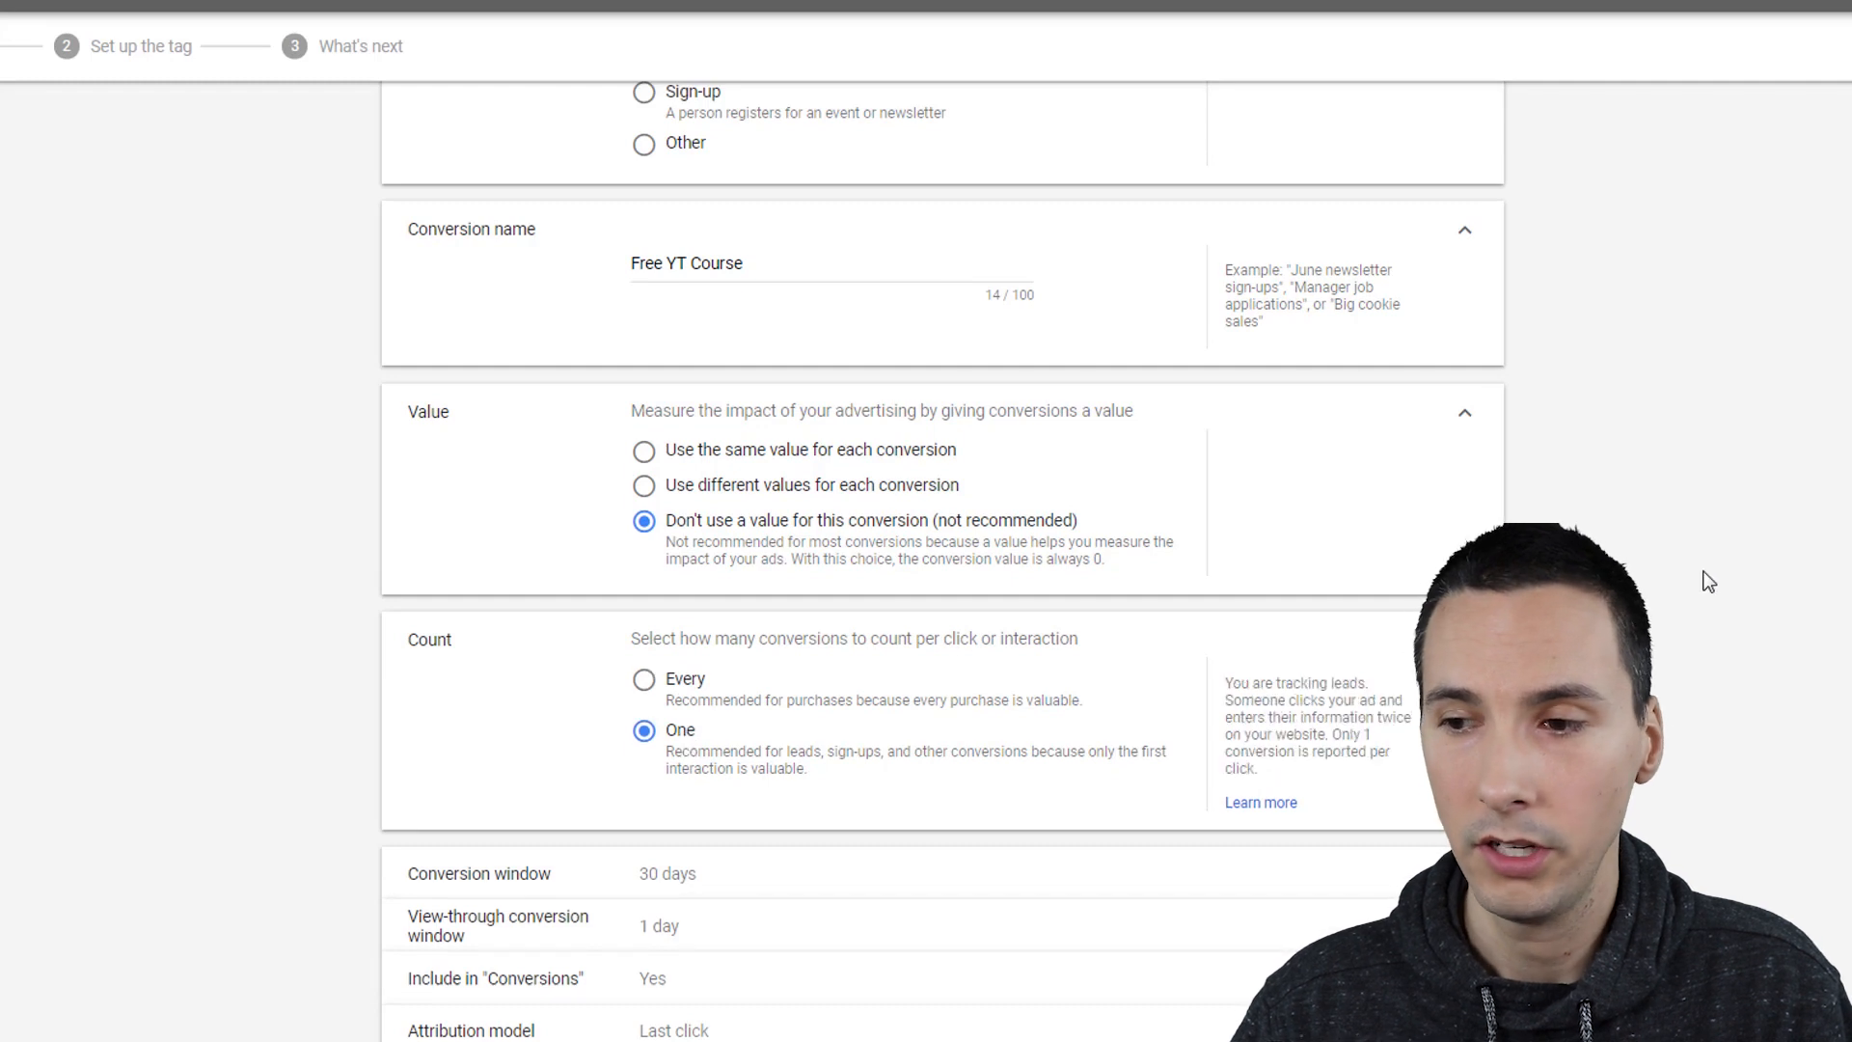
Step: Create the conversion action and choose Google Tag Manager as the way to install its tag
scroll(926, 561, down, 1)
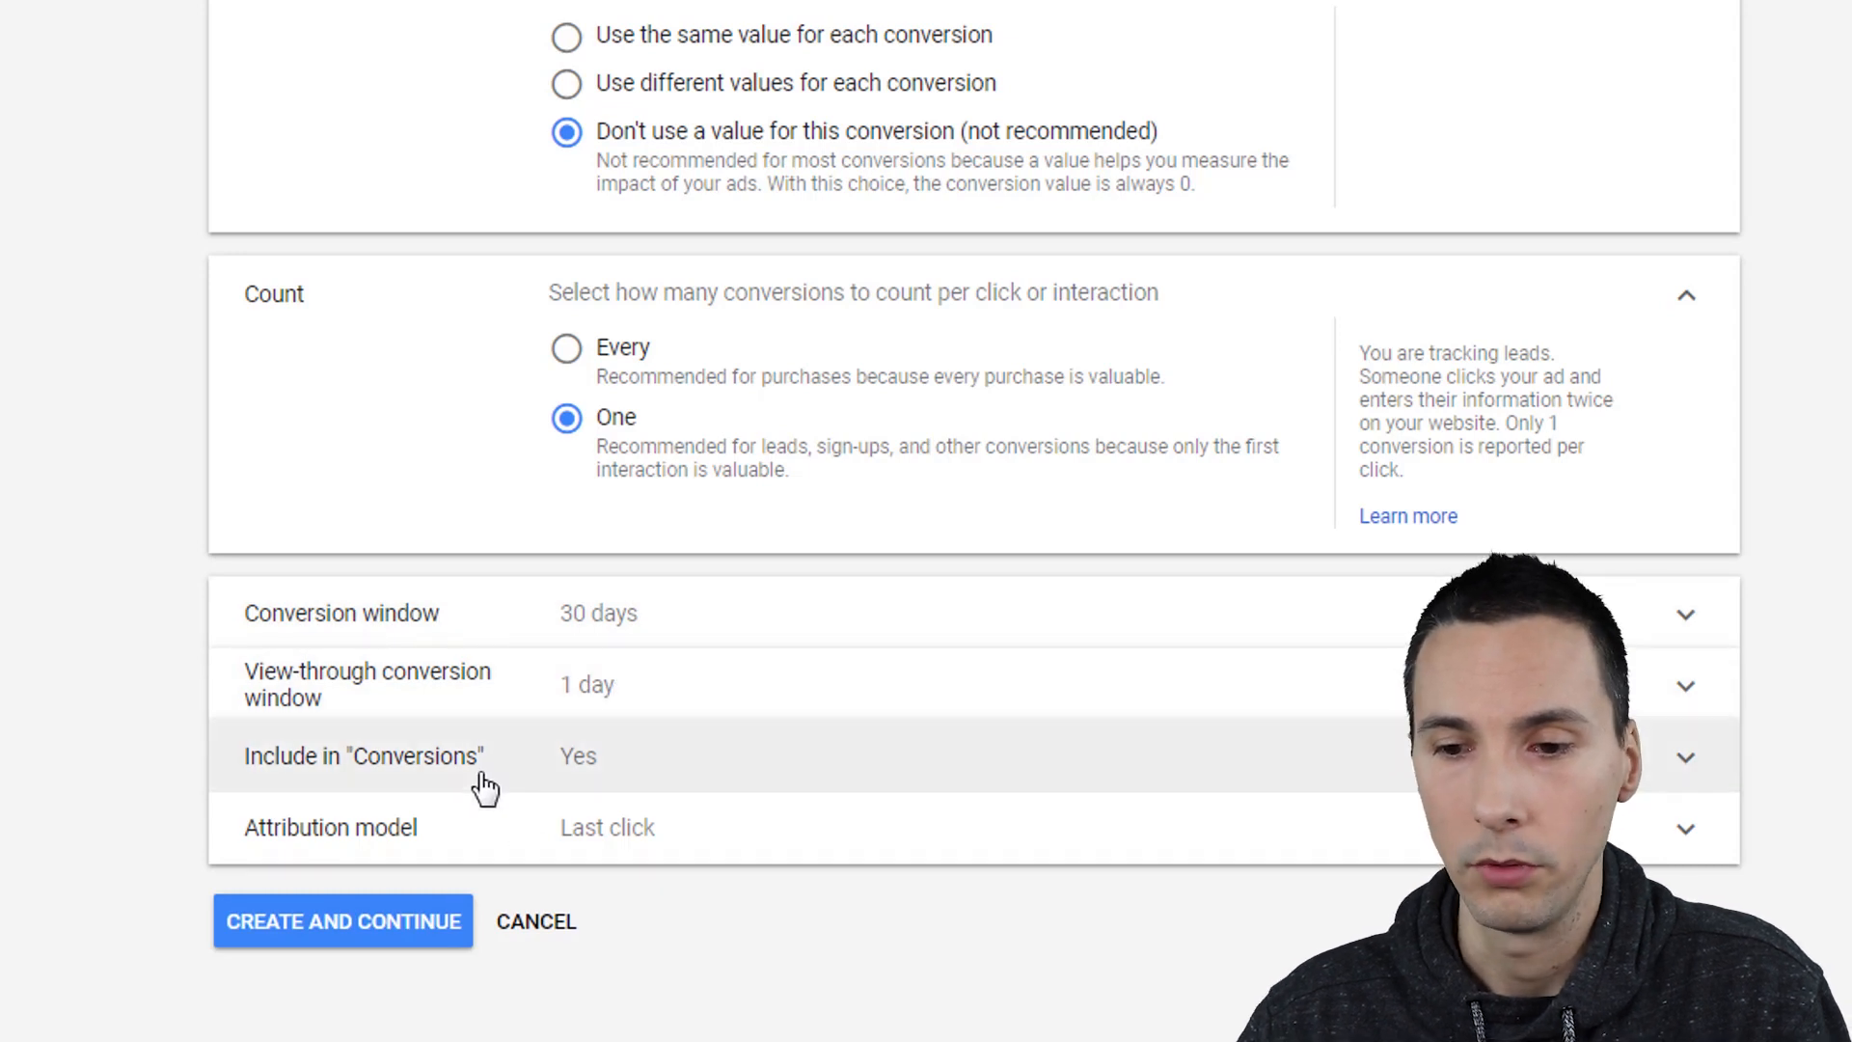
click(392, 919)
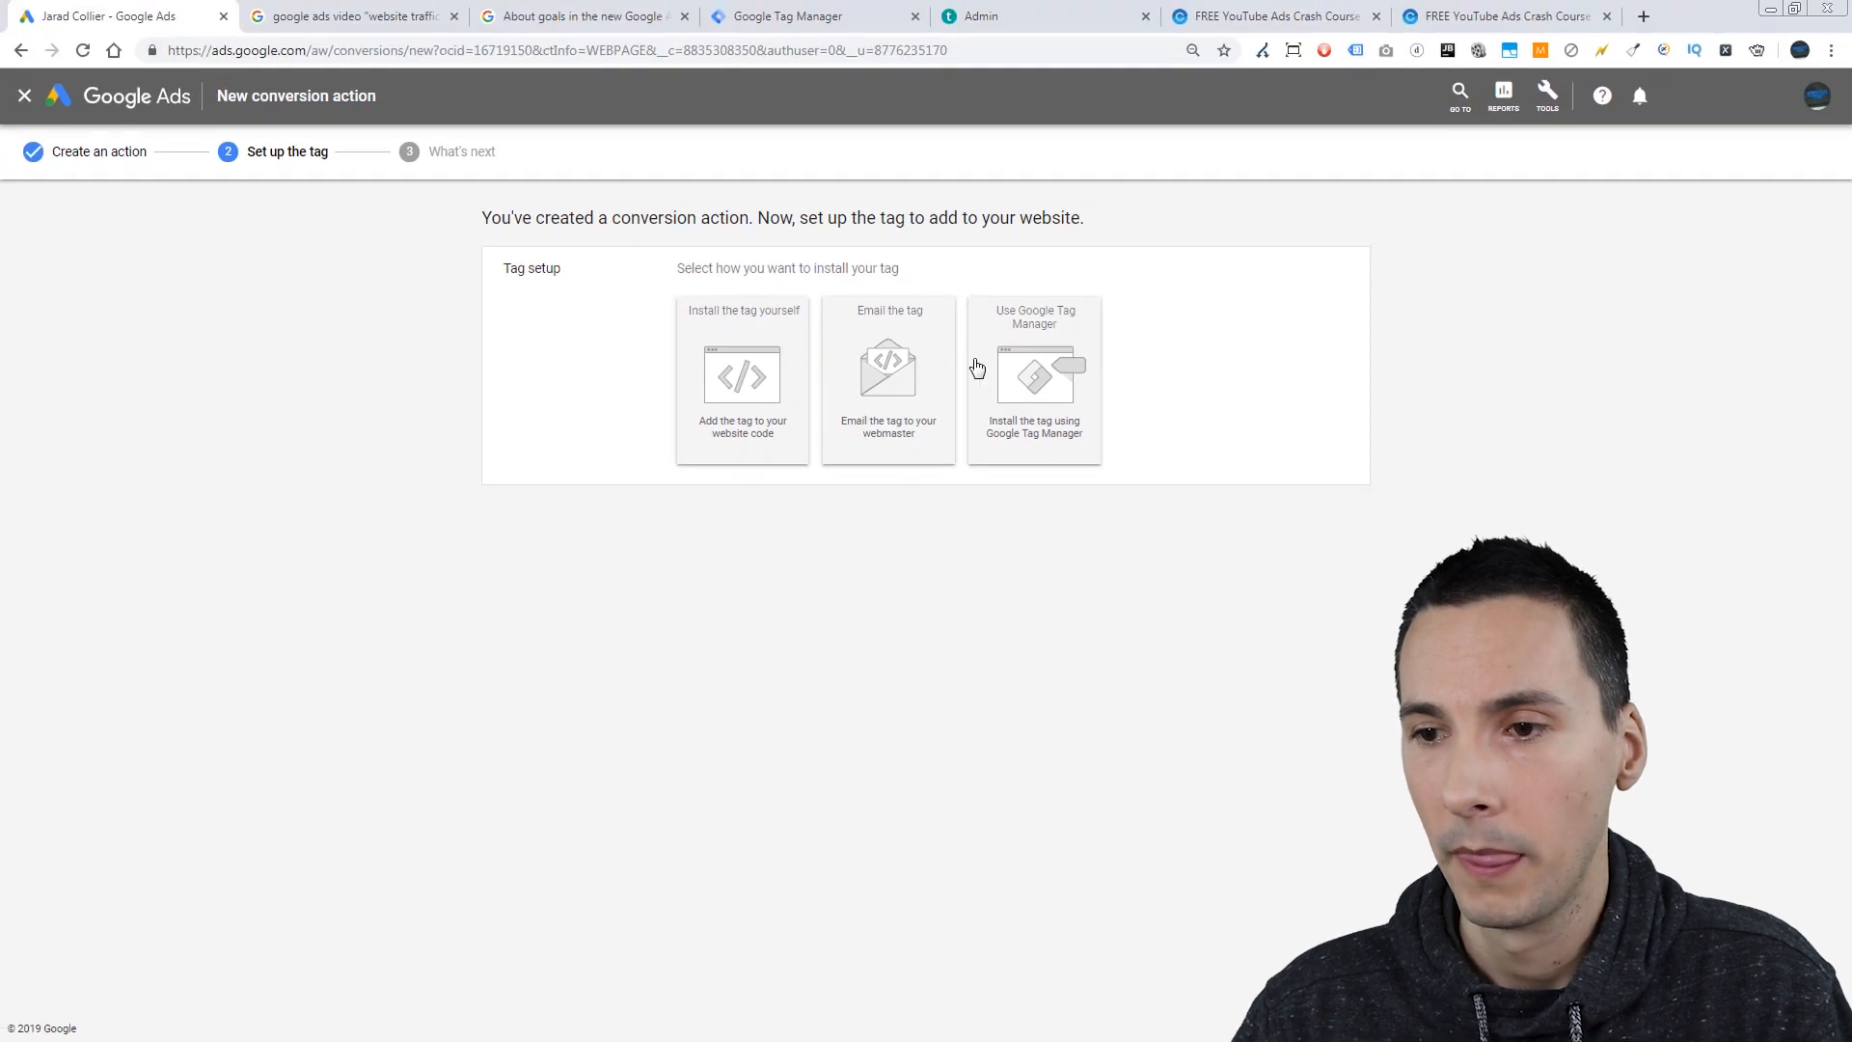
click(982, 364)
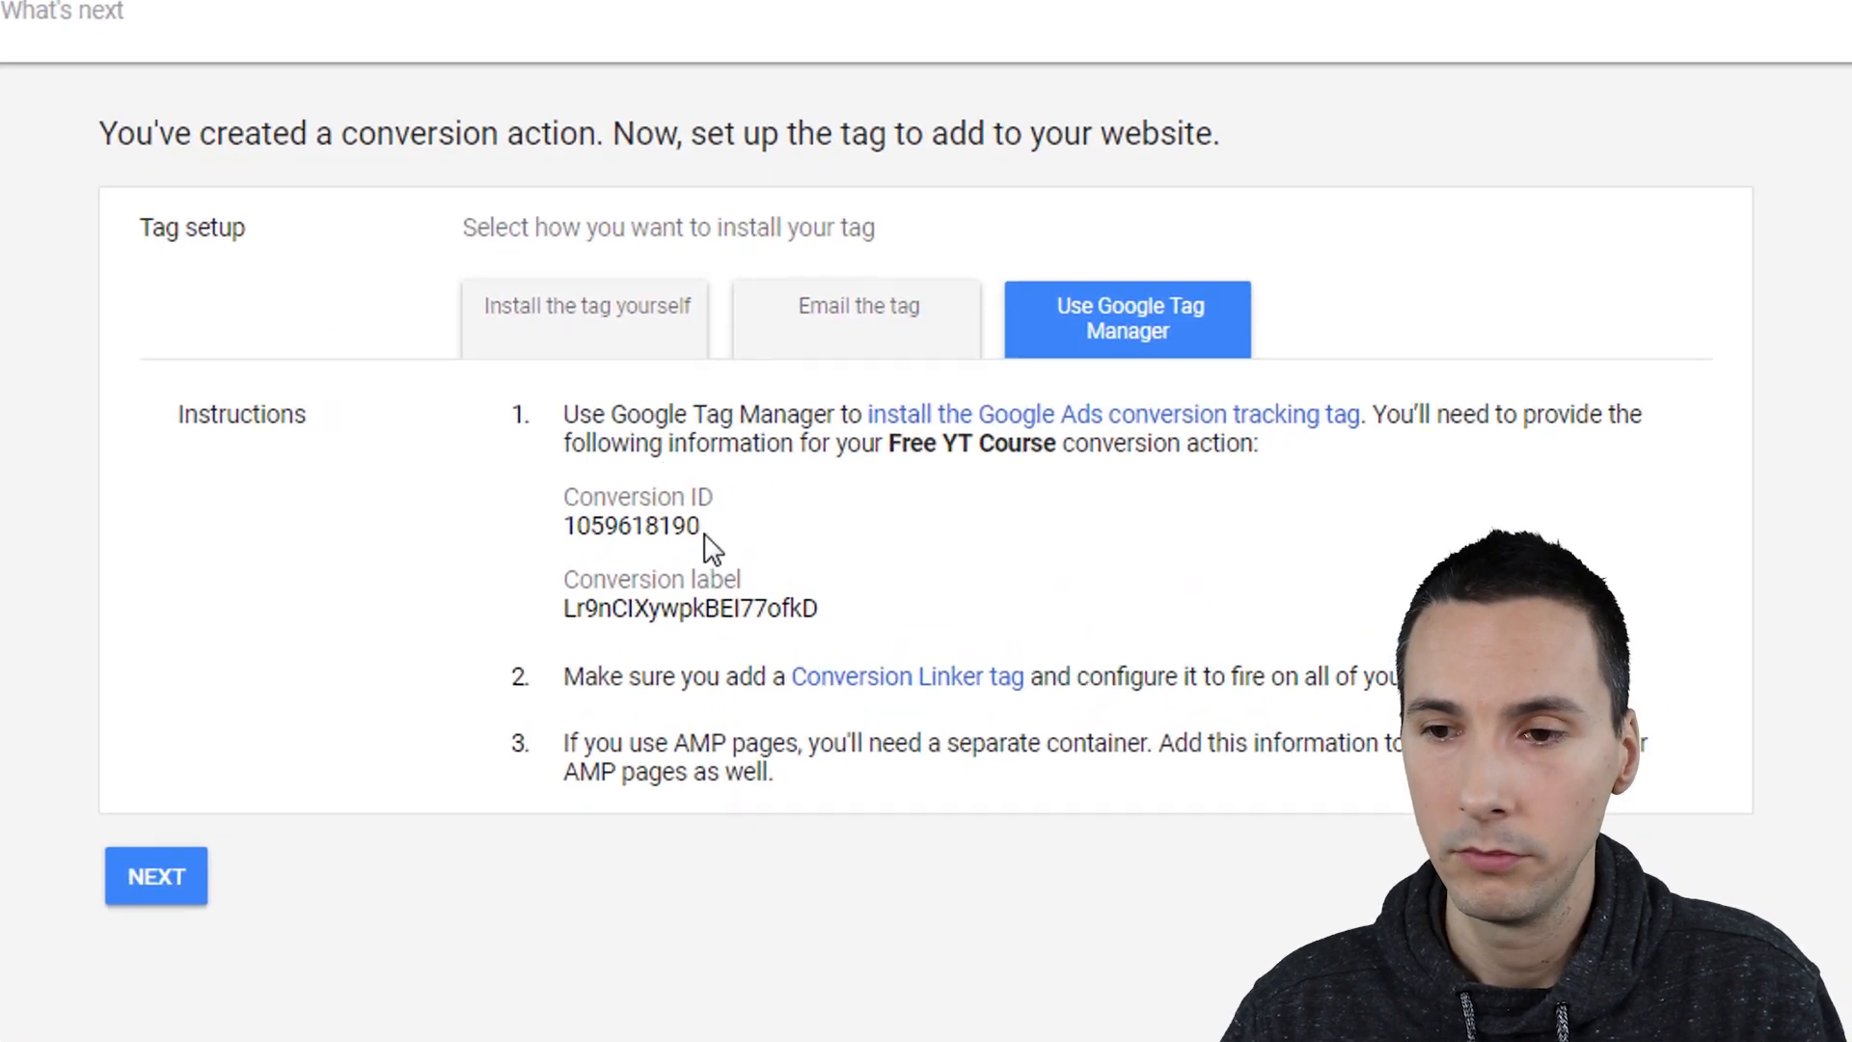
Step: Create a Google Ads Conversion Tracking tag in Tag Manager and paste in the conversion ID copied from Google Ads
double_click(798, 431)
key(ctrl+c)
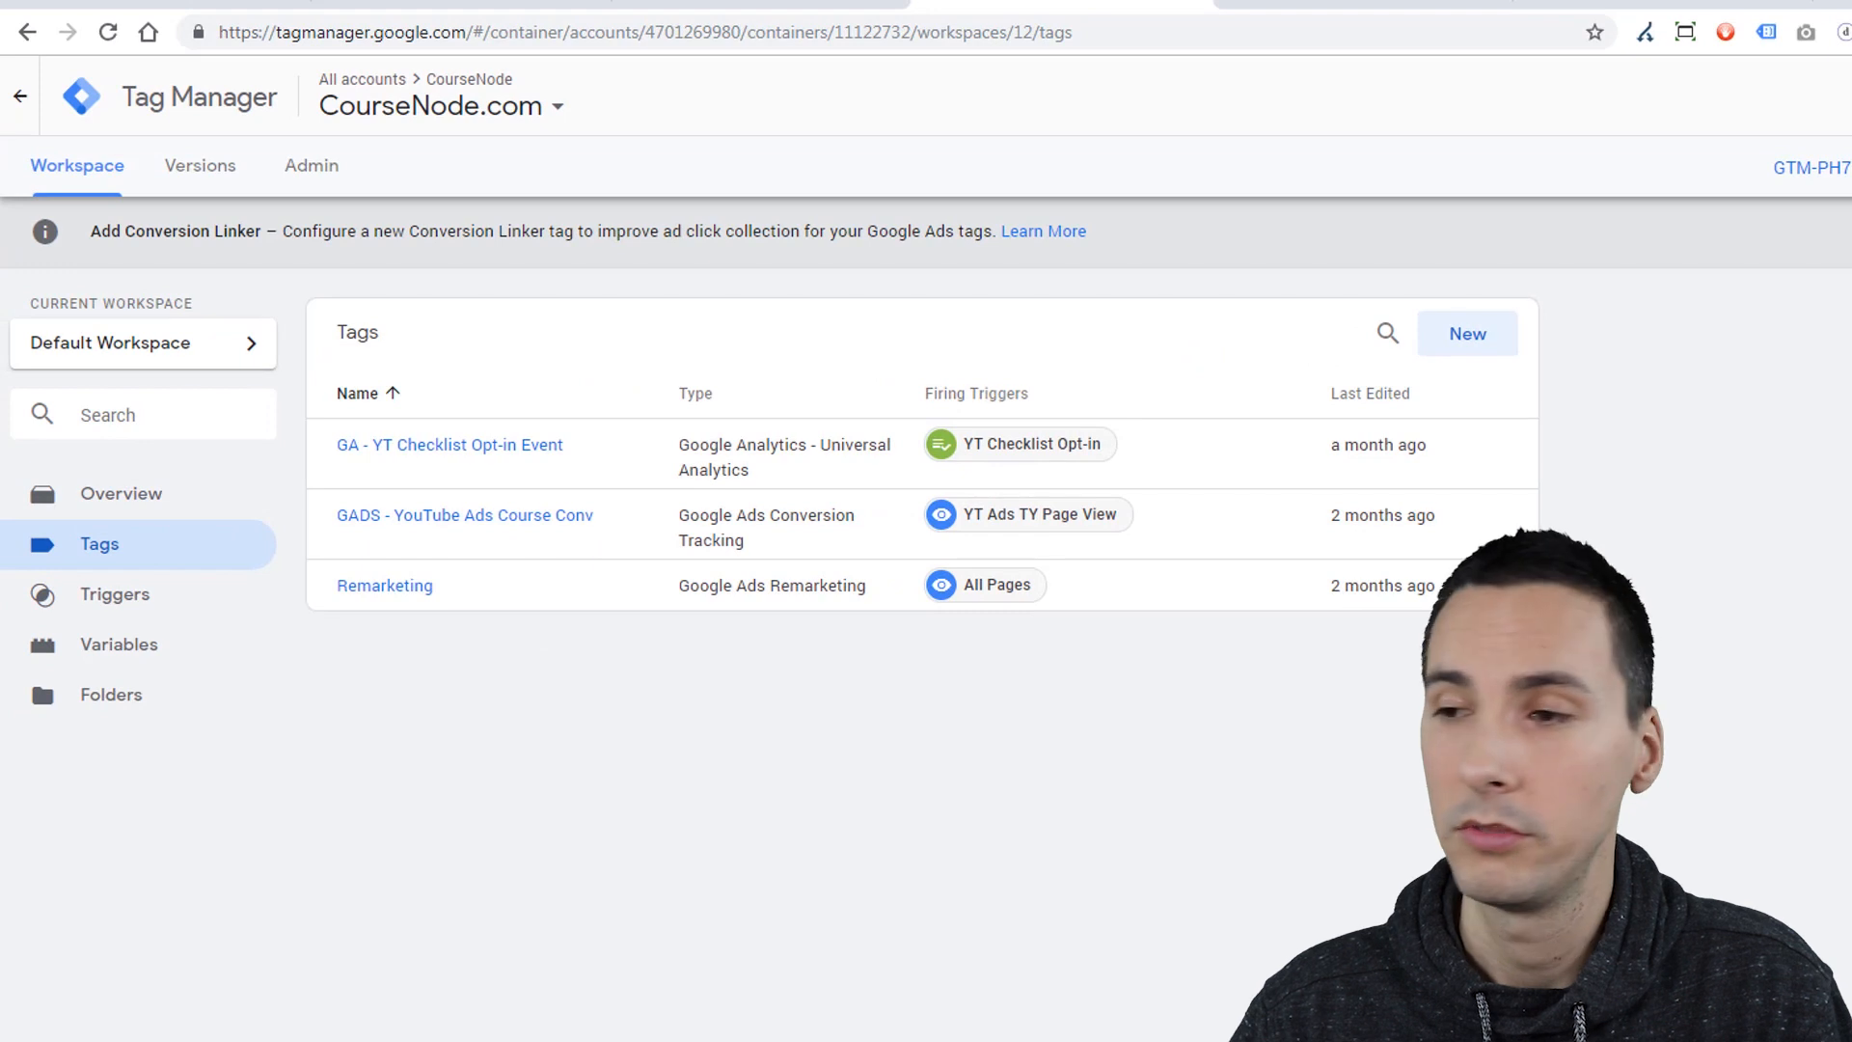
click(1488, 338)
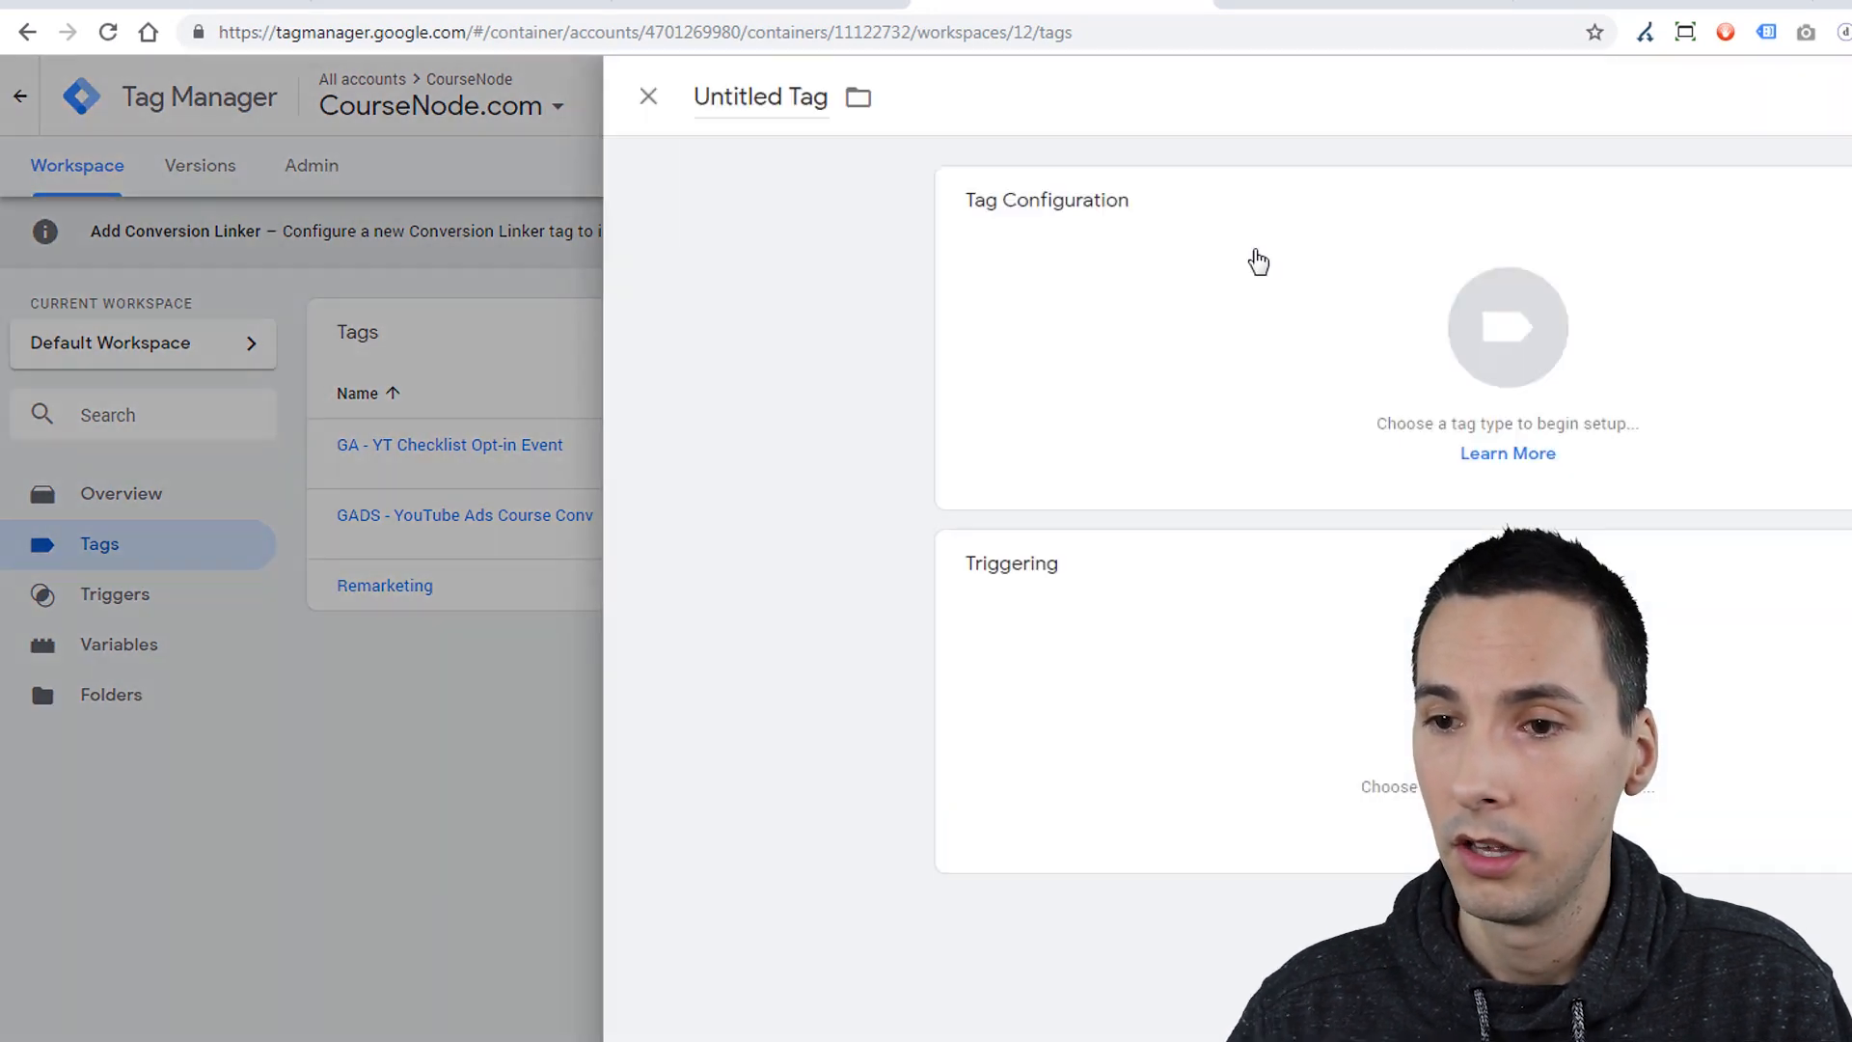
click(1223, 270)
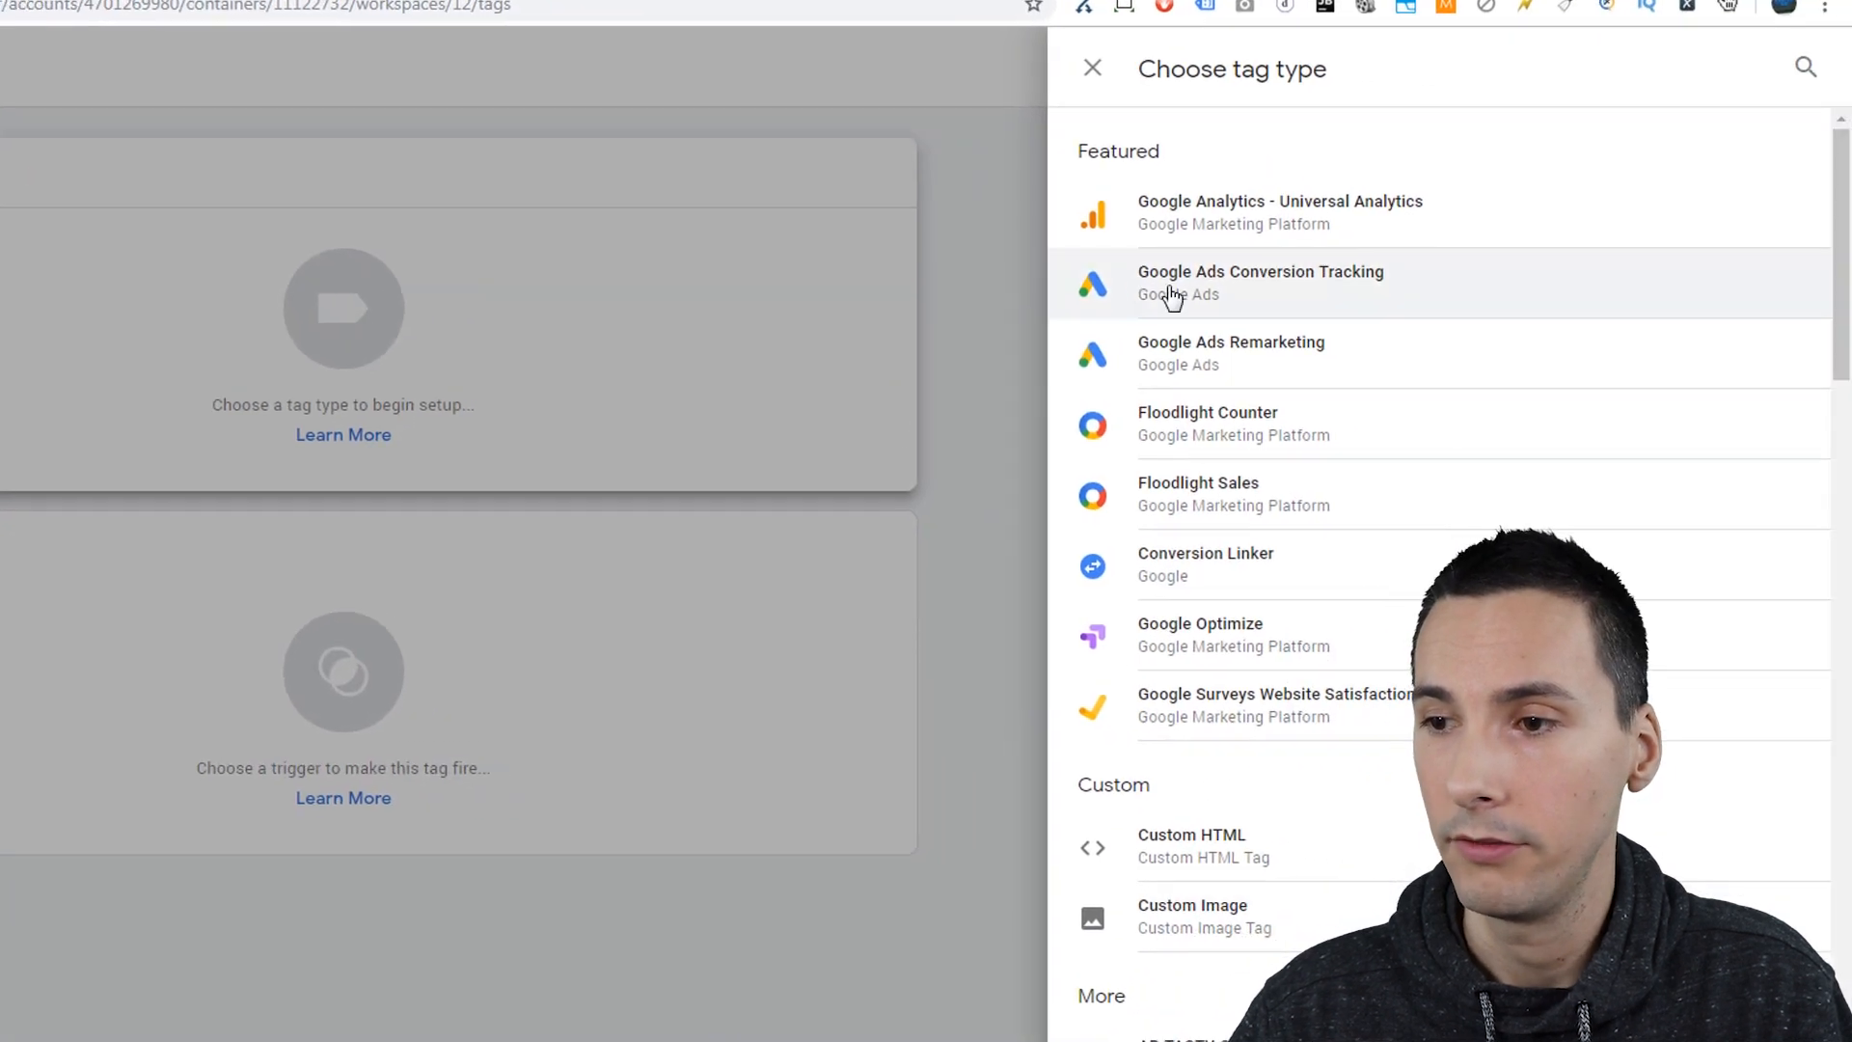
click(1172, 289)
click(494, 419)
key(ctrl+v)
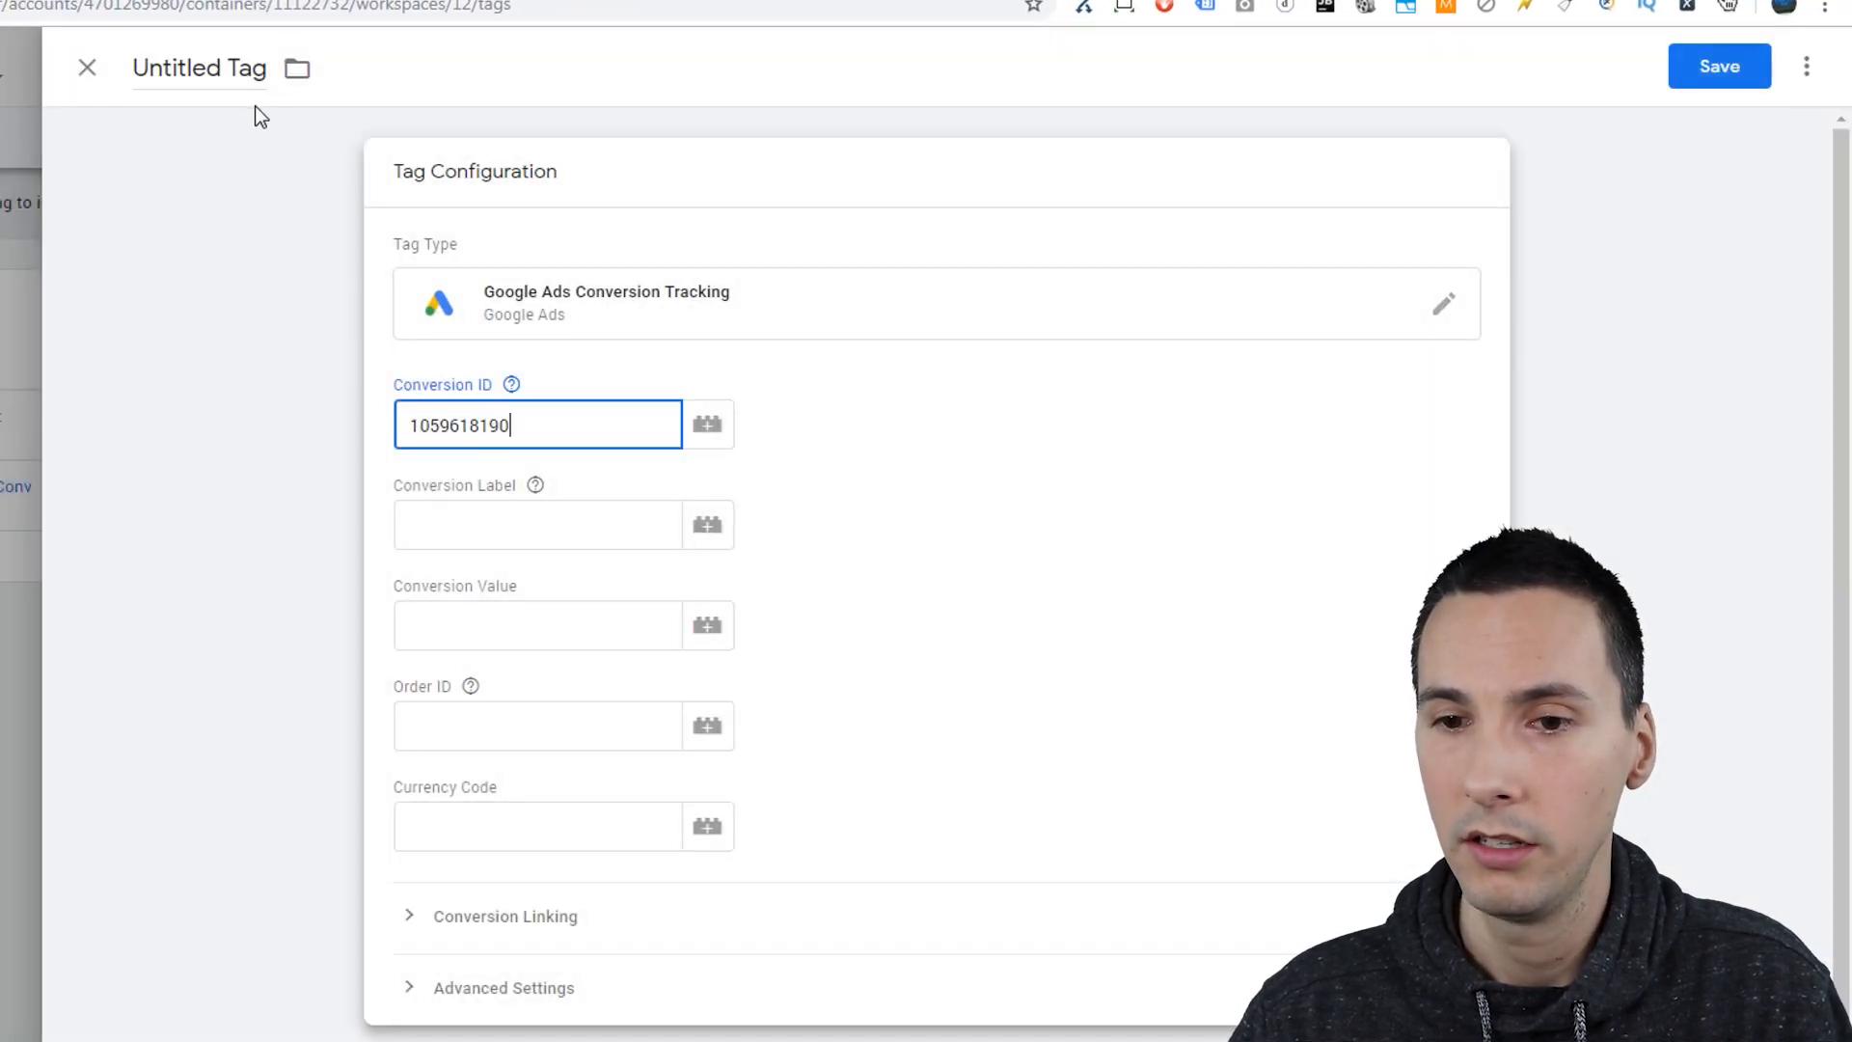
Step: Name the new tag "GADS - YouTube Ads Course Free Conv"
click(263, 83)
key(ctrl+a)
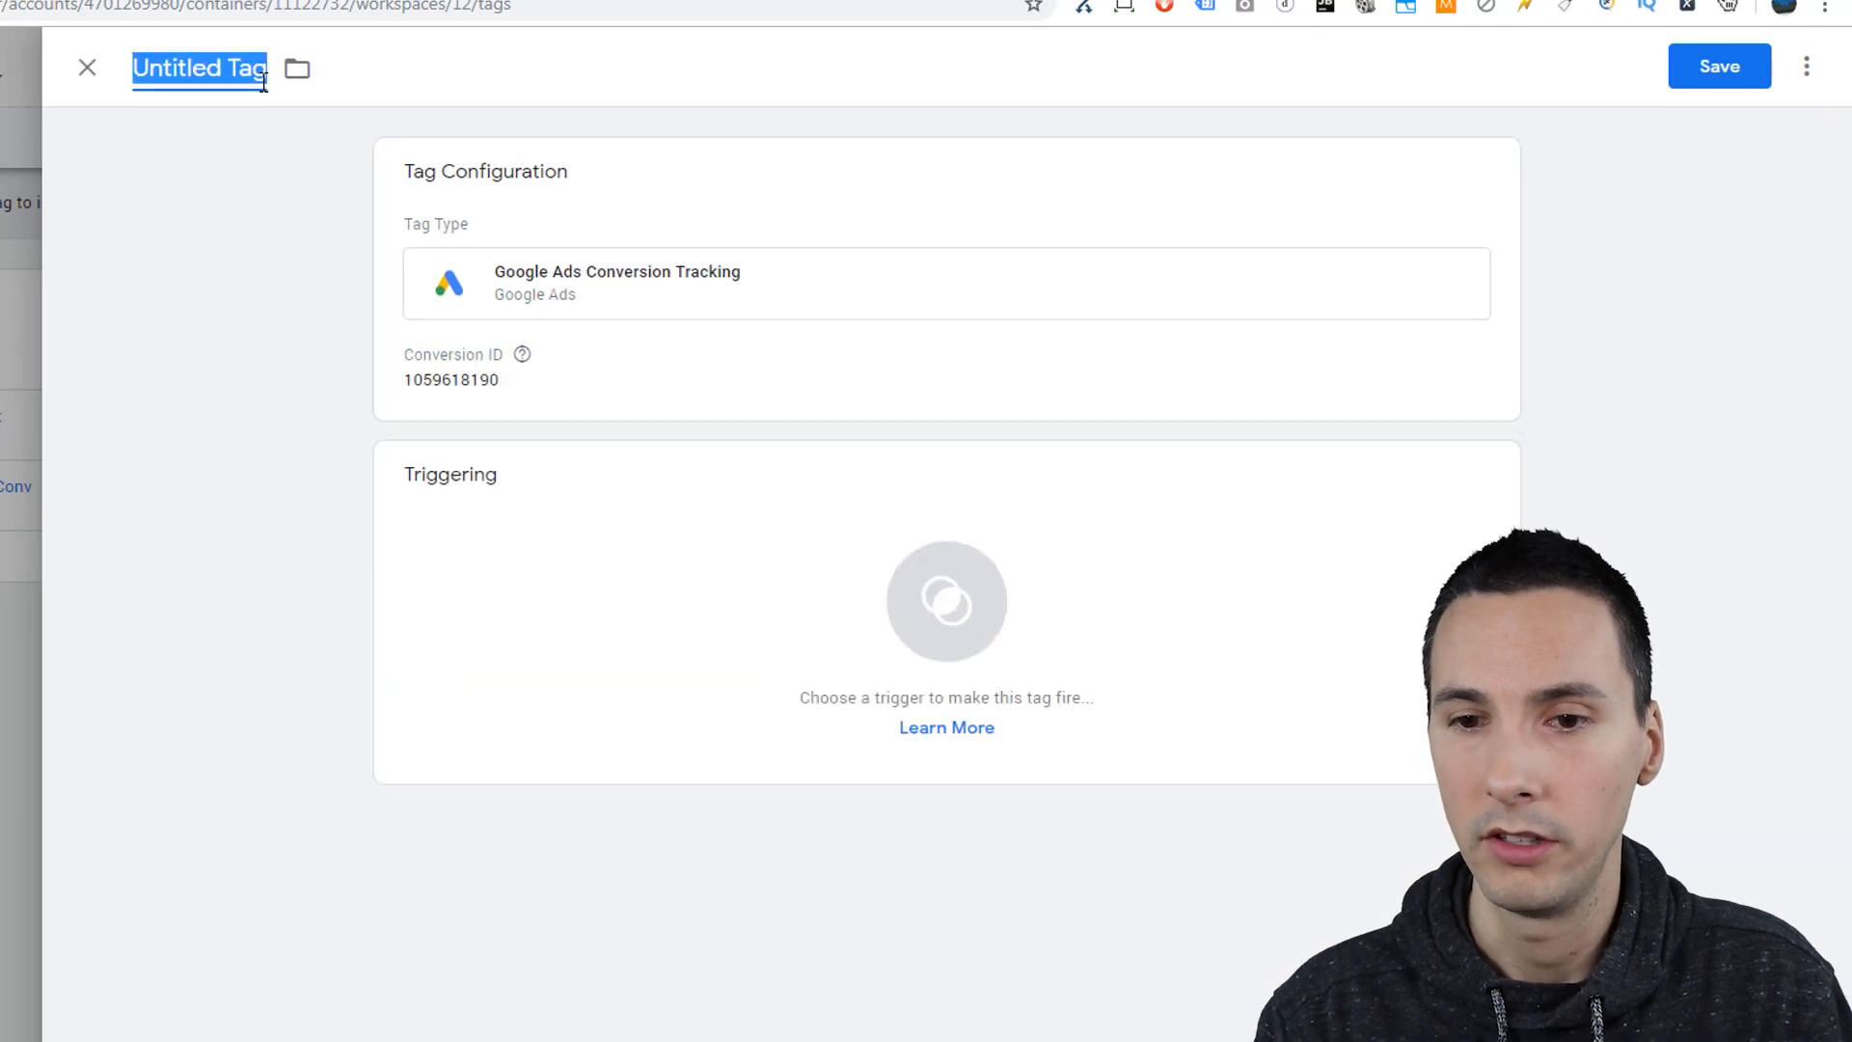
text(GADS)
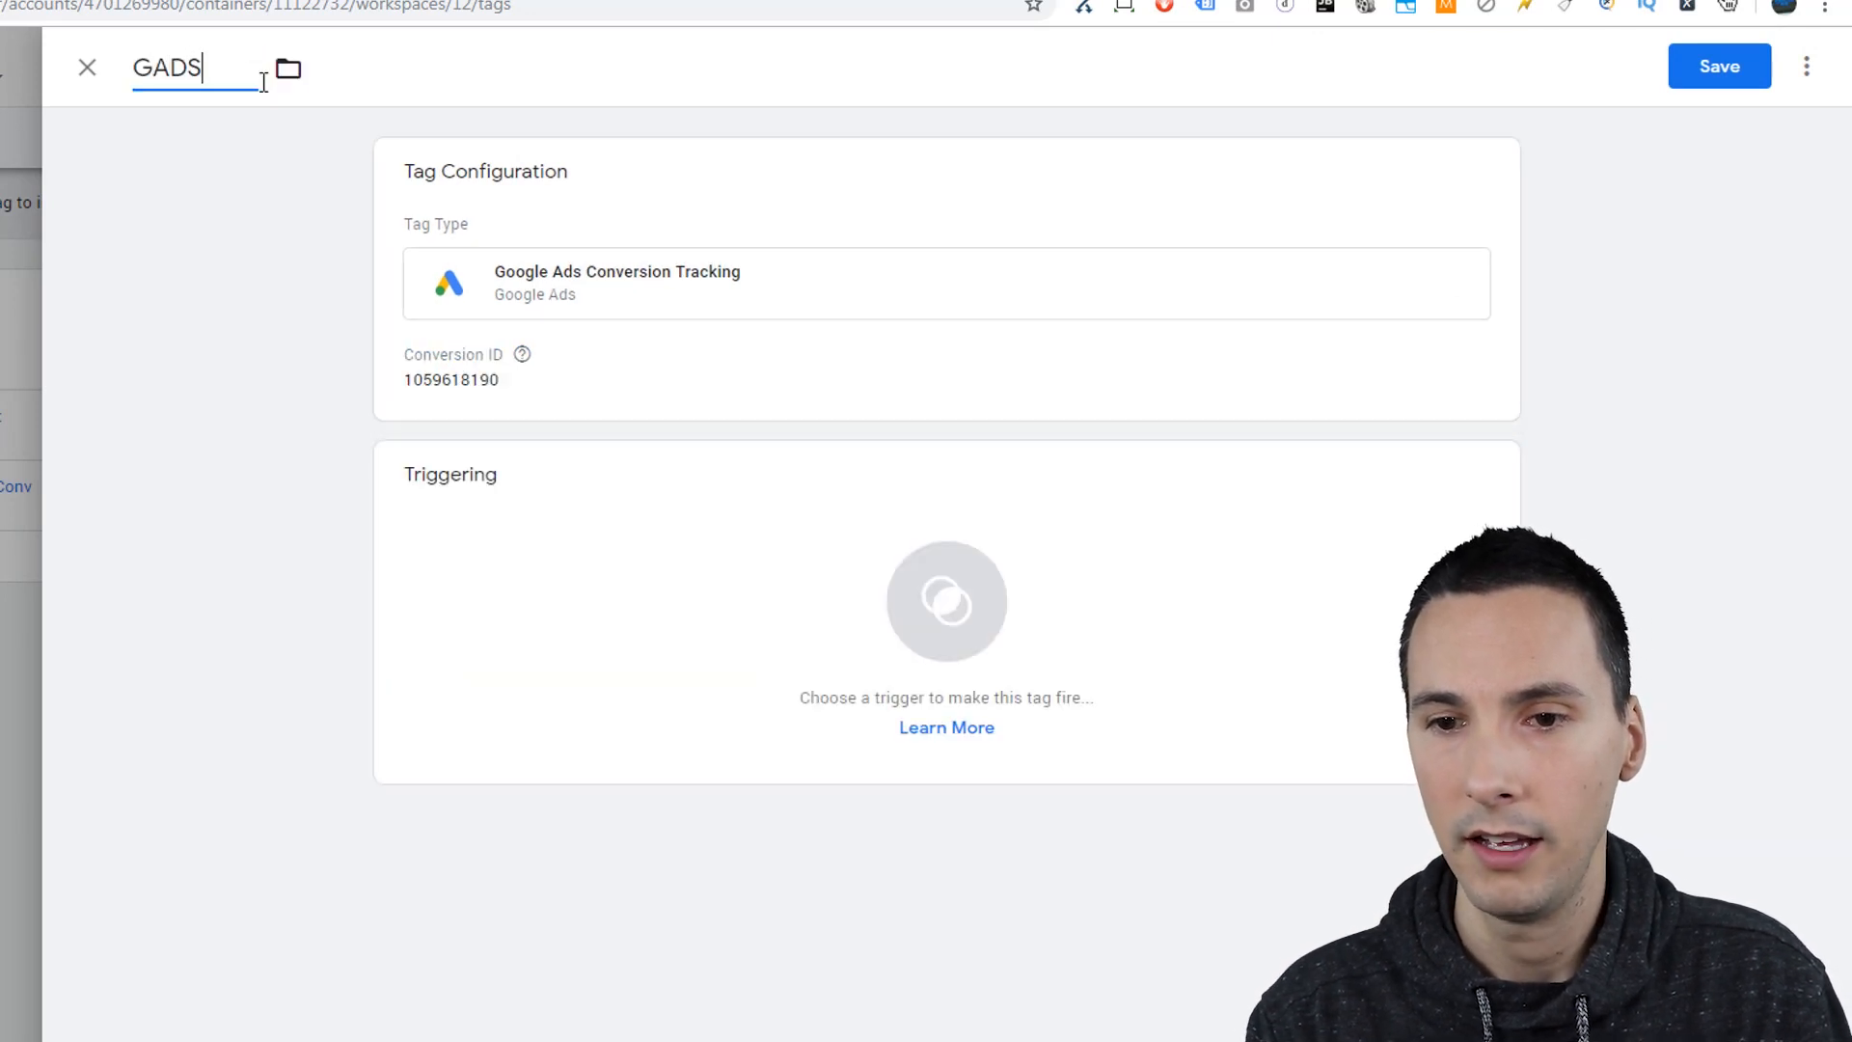
text( - YouTub)
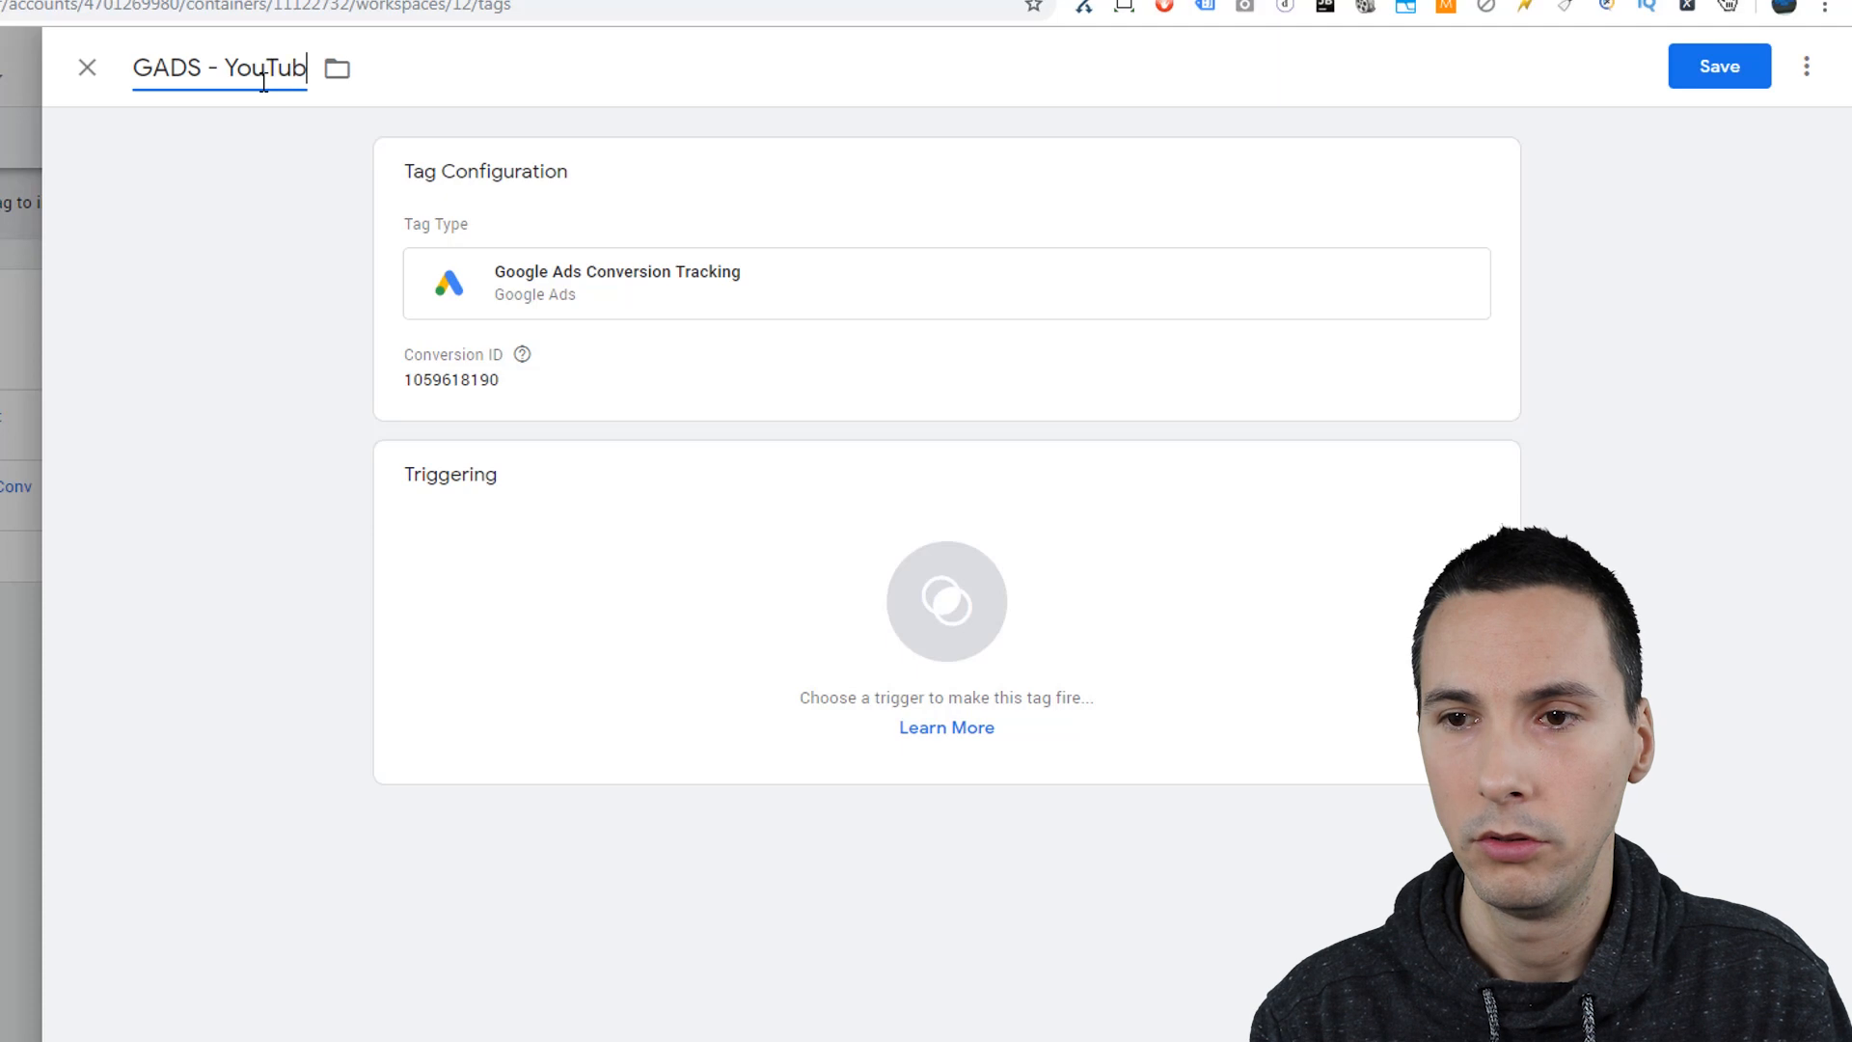
text(e Ads Course)
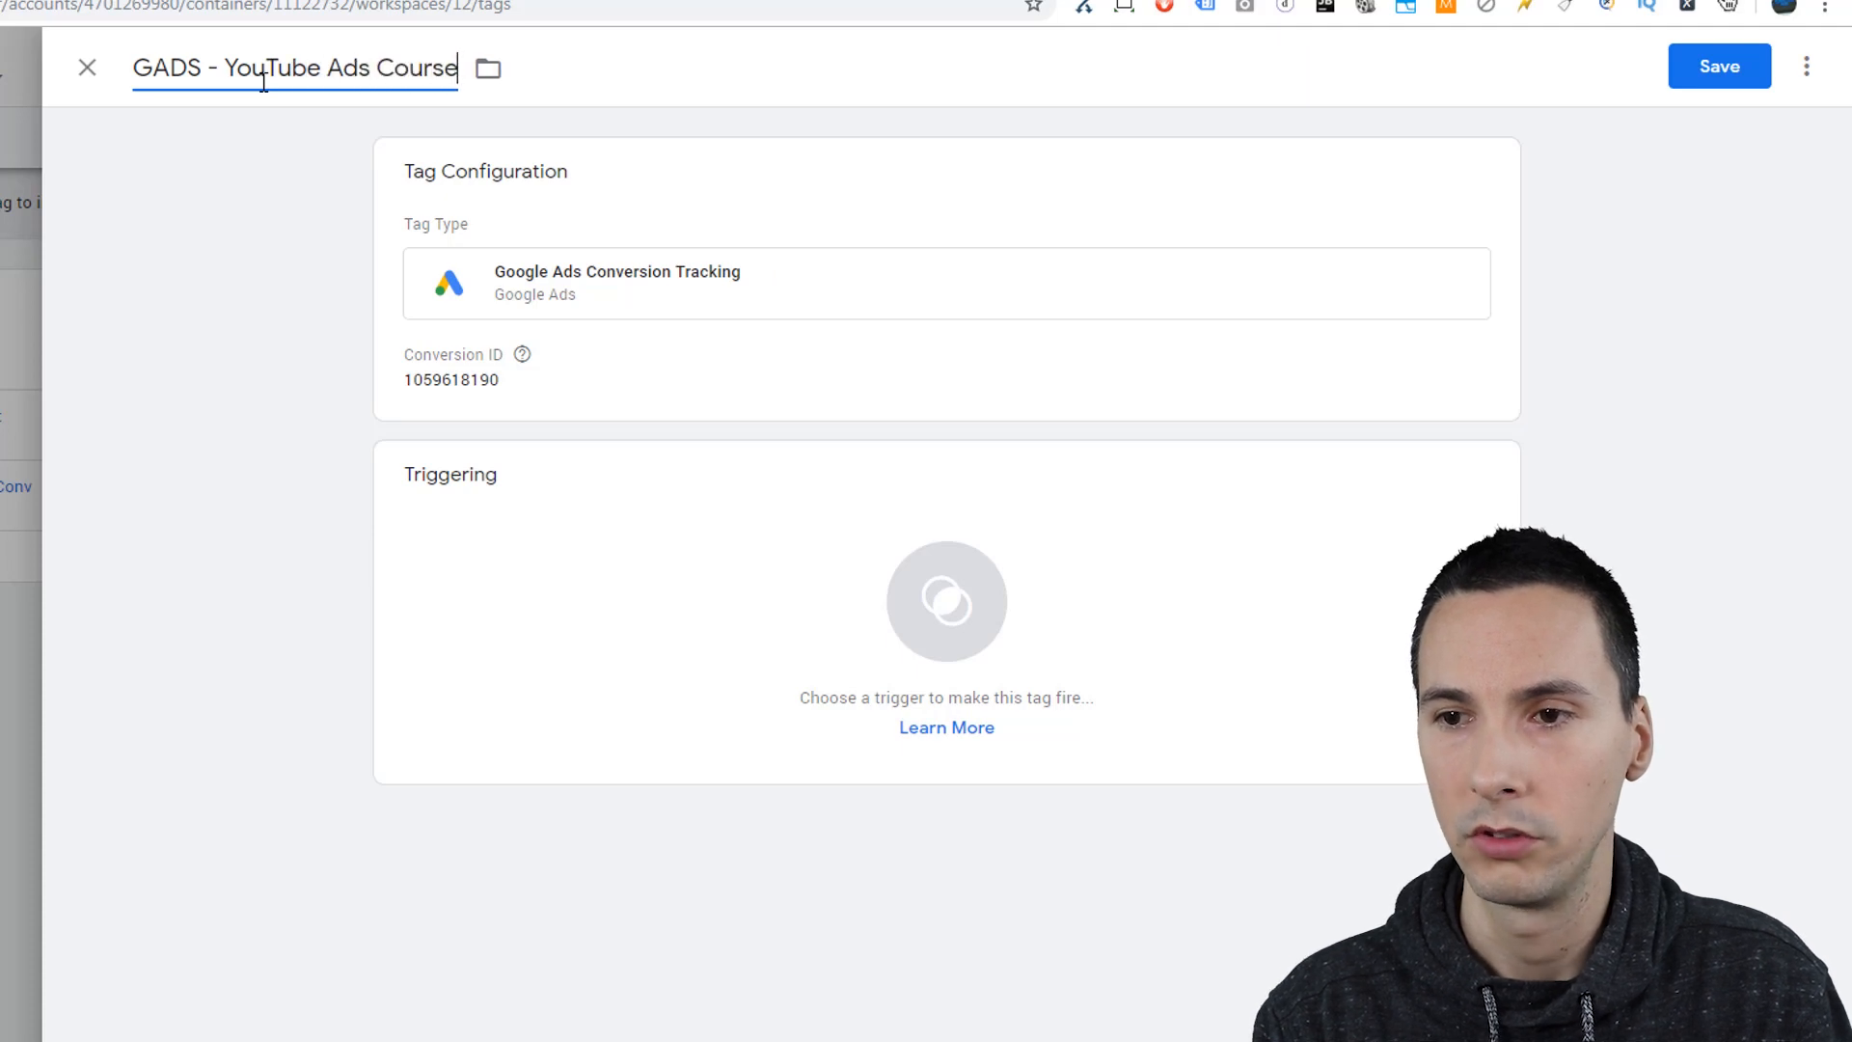
text( C)
key(BackSpace)
text(Free Conv)
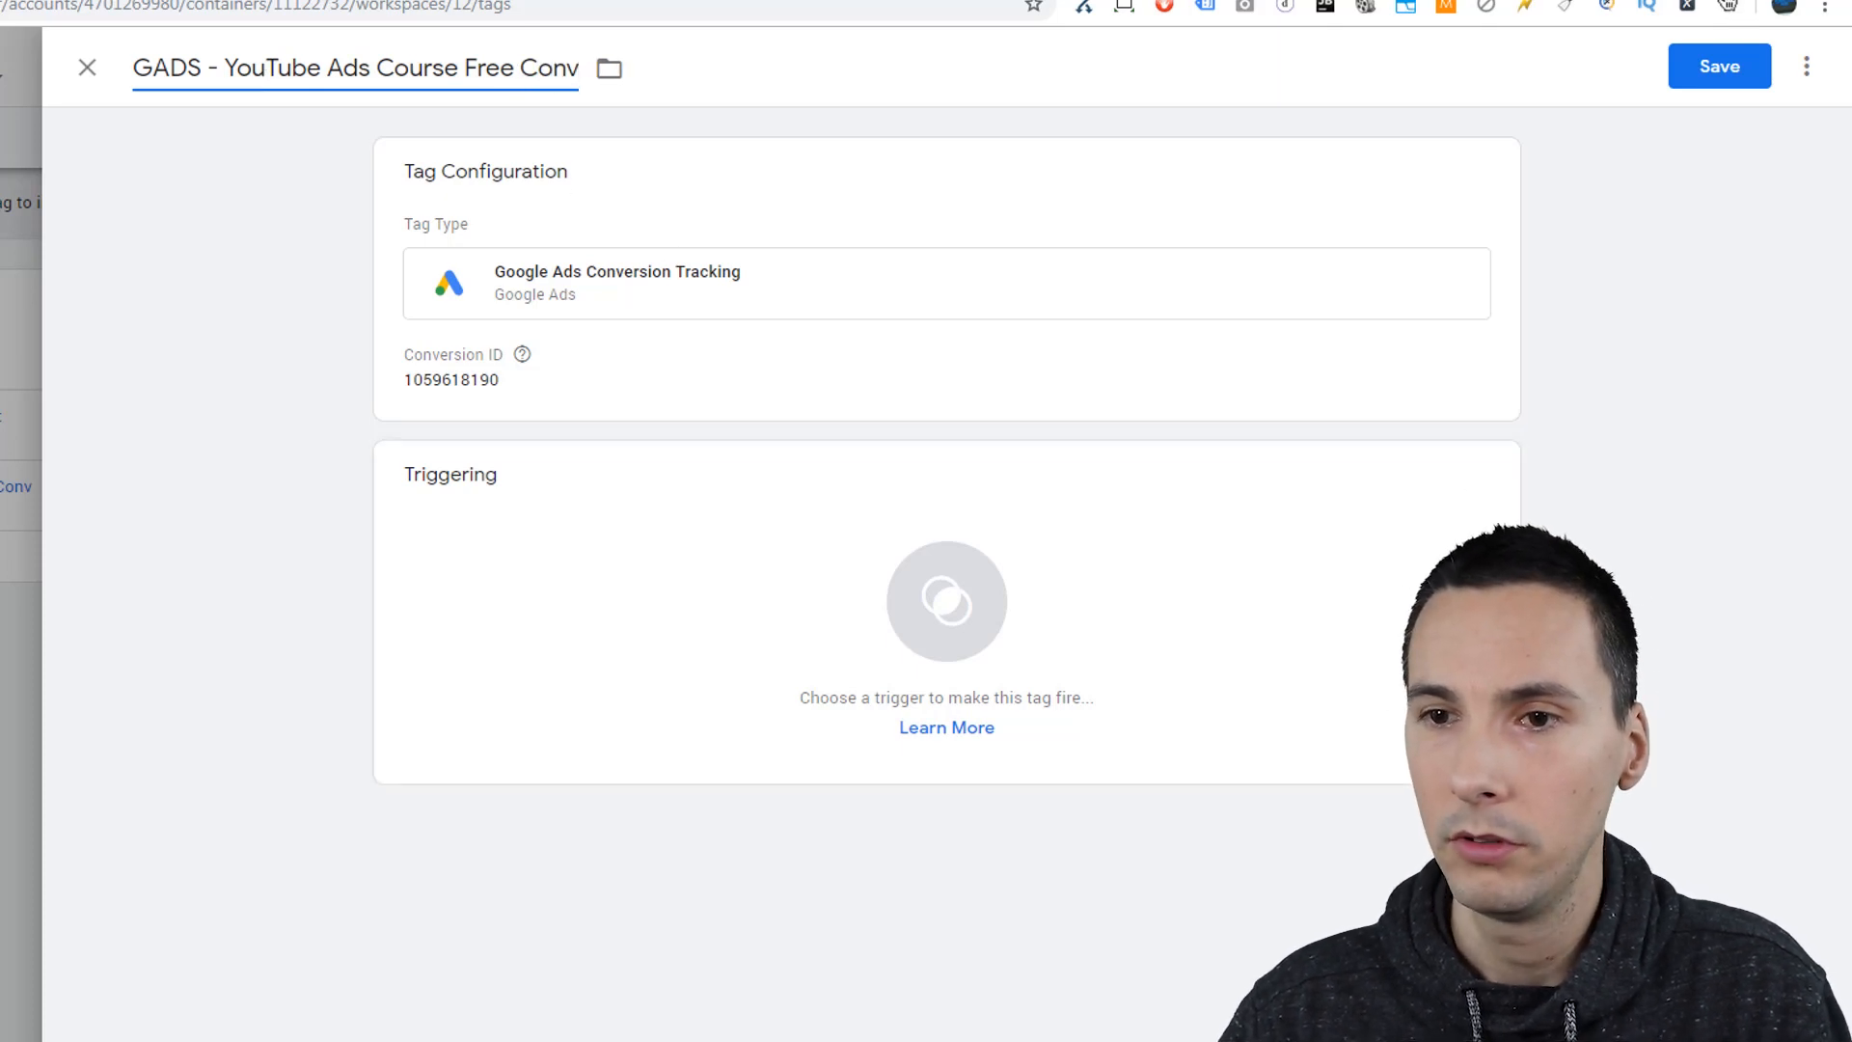
Step: Copy the conversion label of Free YT Course from Google Ads into the tag's Conversion Label
key(ctrl+shift+Tab)
double_click(489, 557)
key(ctrl+c)
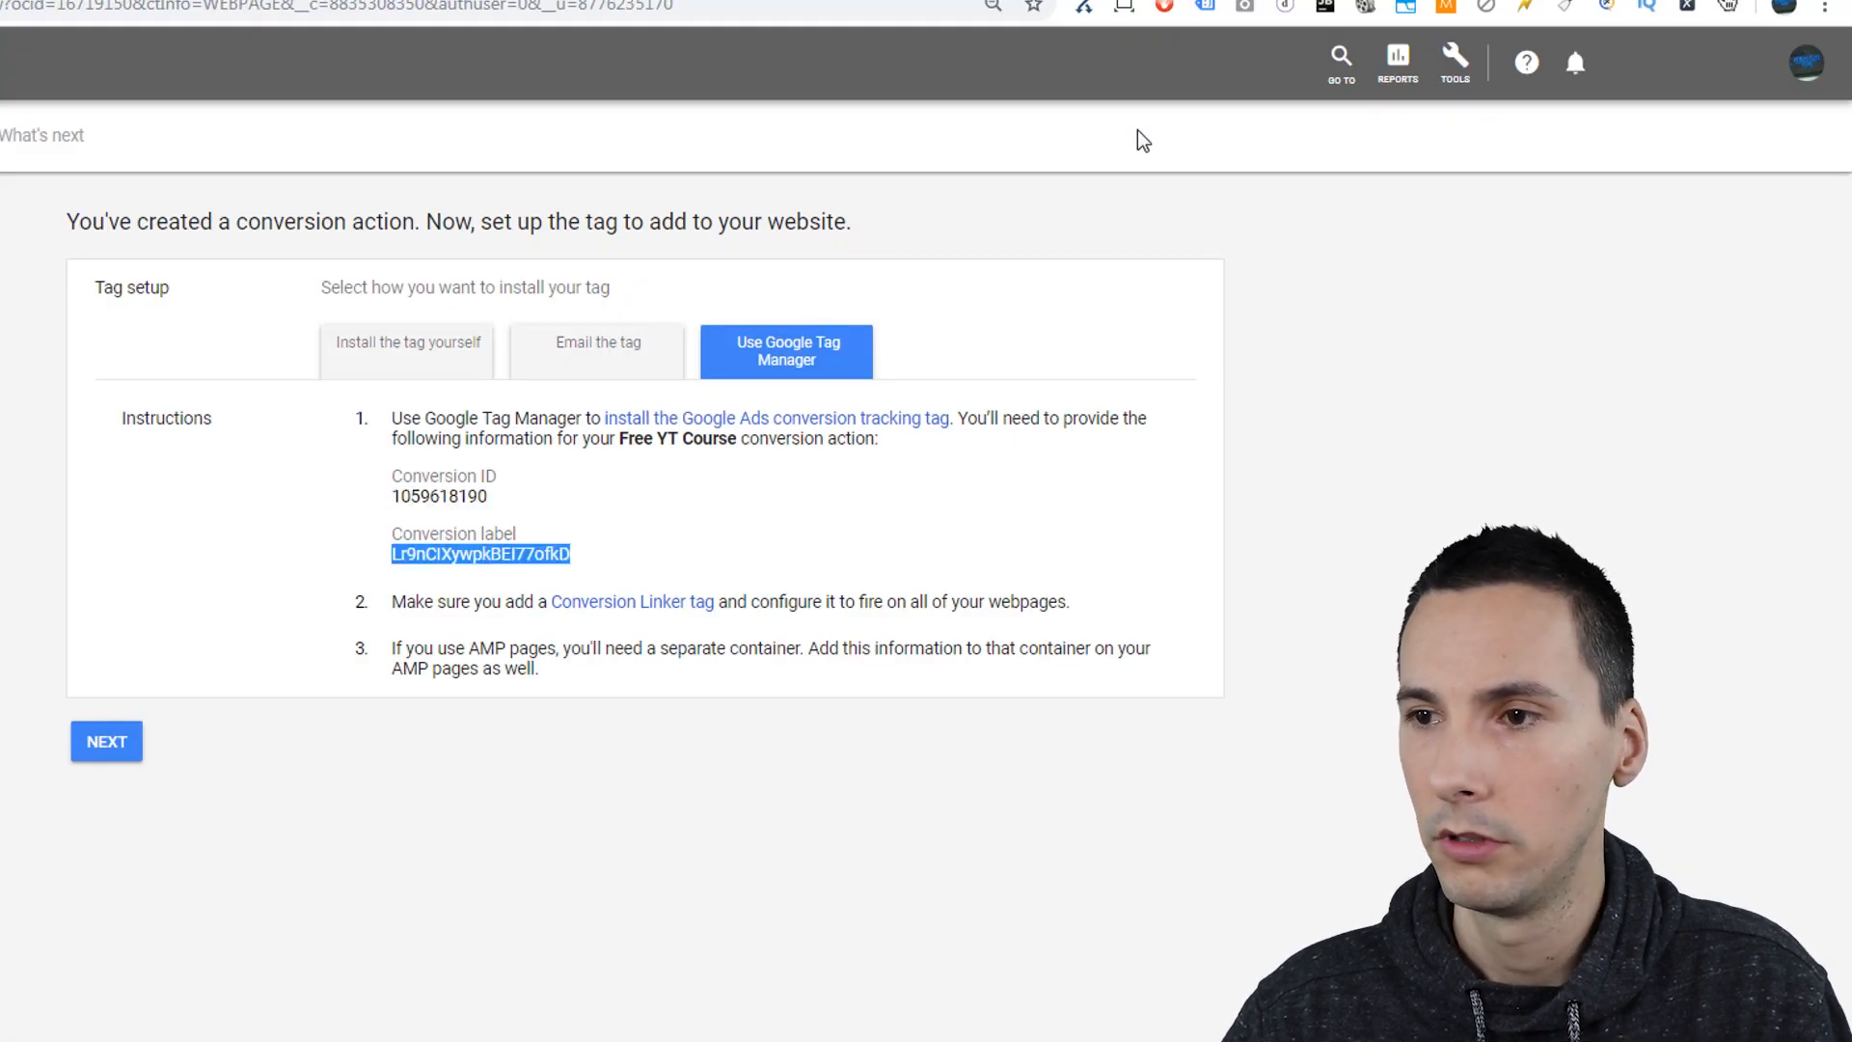
key(ctrl+Tab)
click(549, 409)
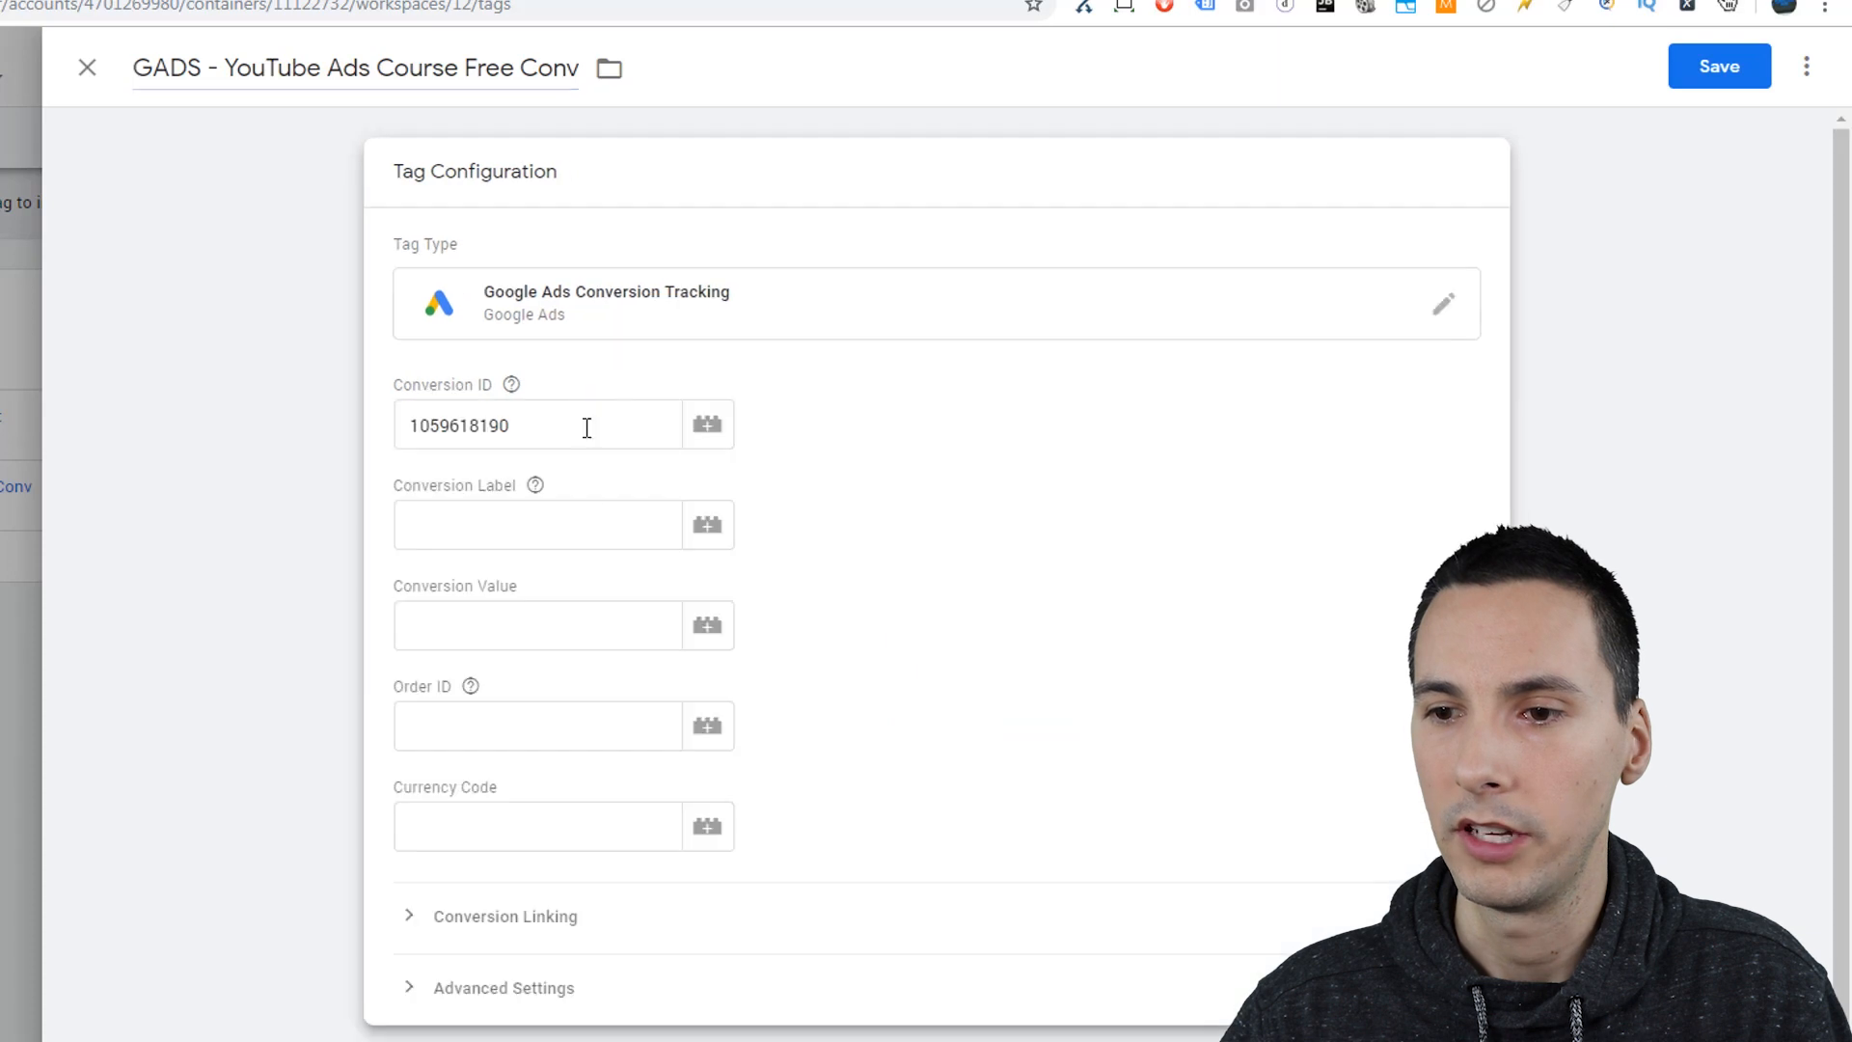
click(549, 532)
key(ctrl+v)
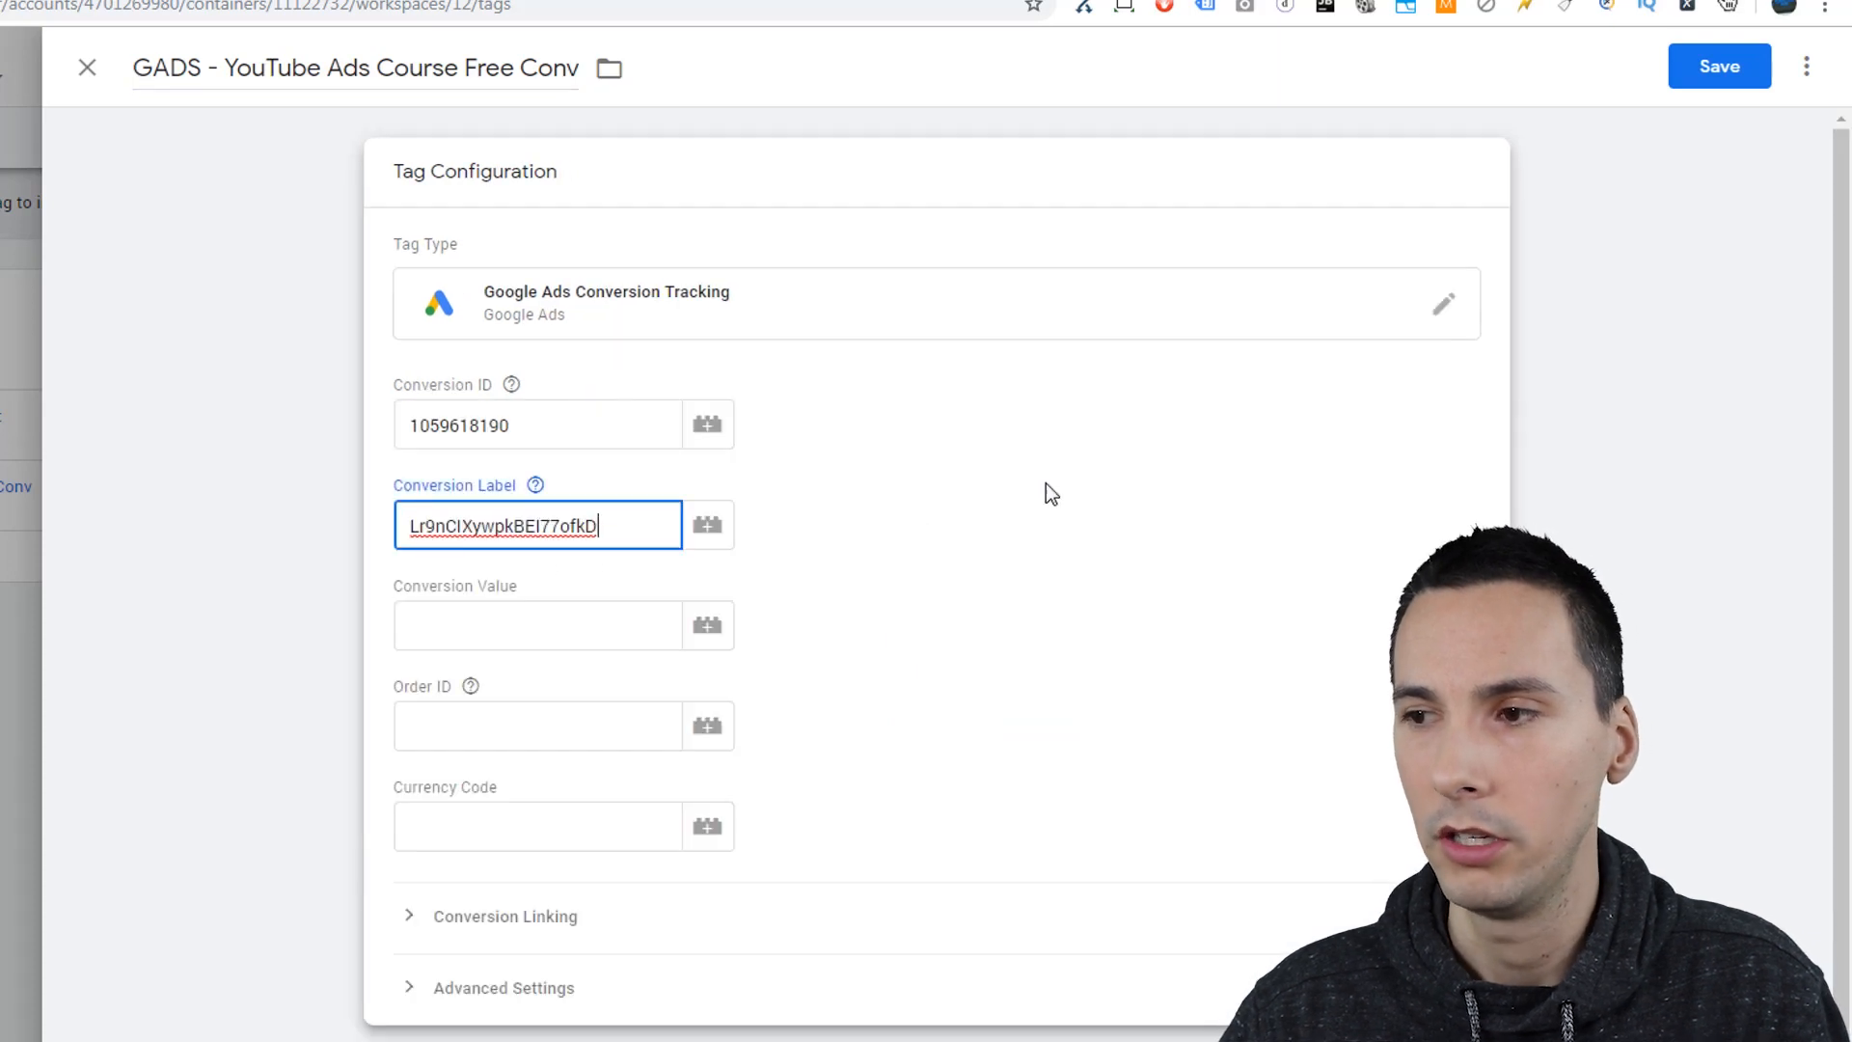
Step: Add YT Ads TY Page Free View as the tag's firing trigger and save the tag
click(1717, 65)
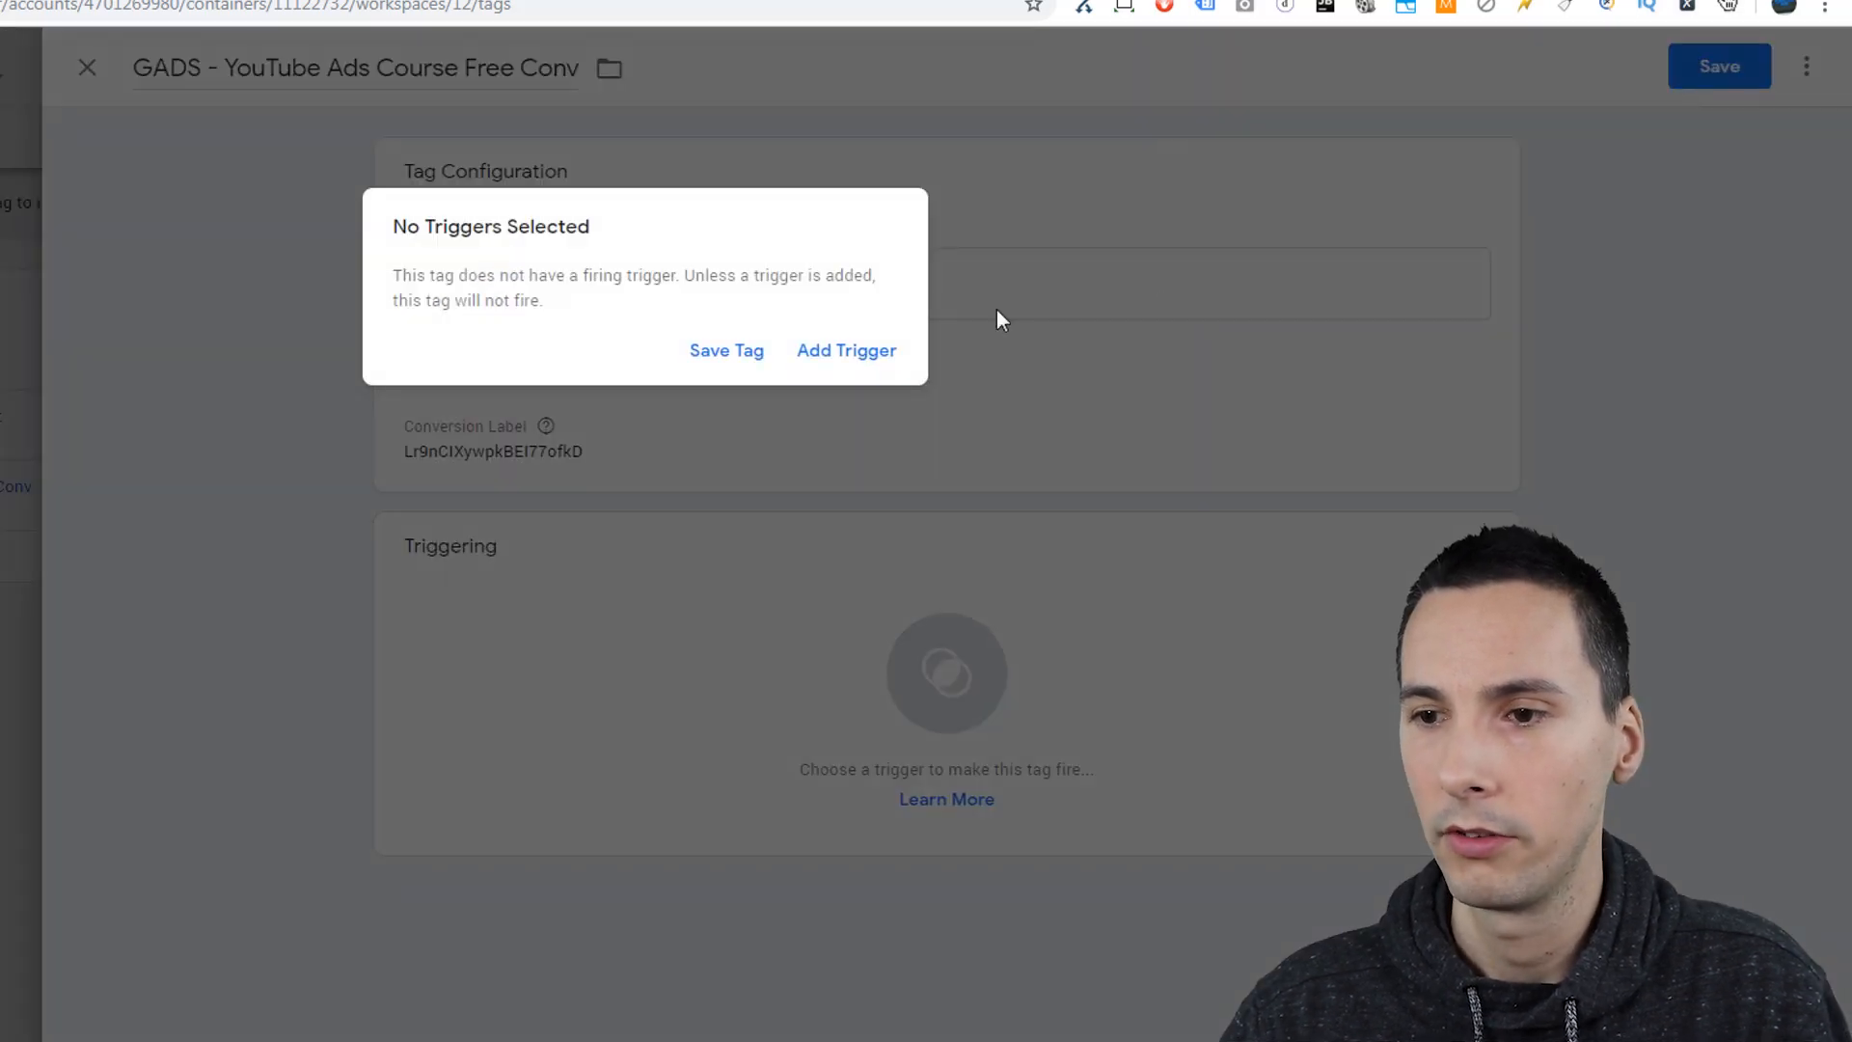
click(843, 354)
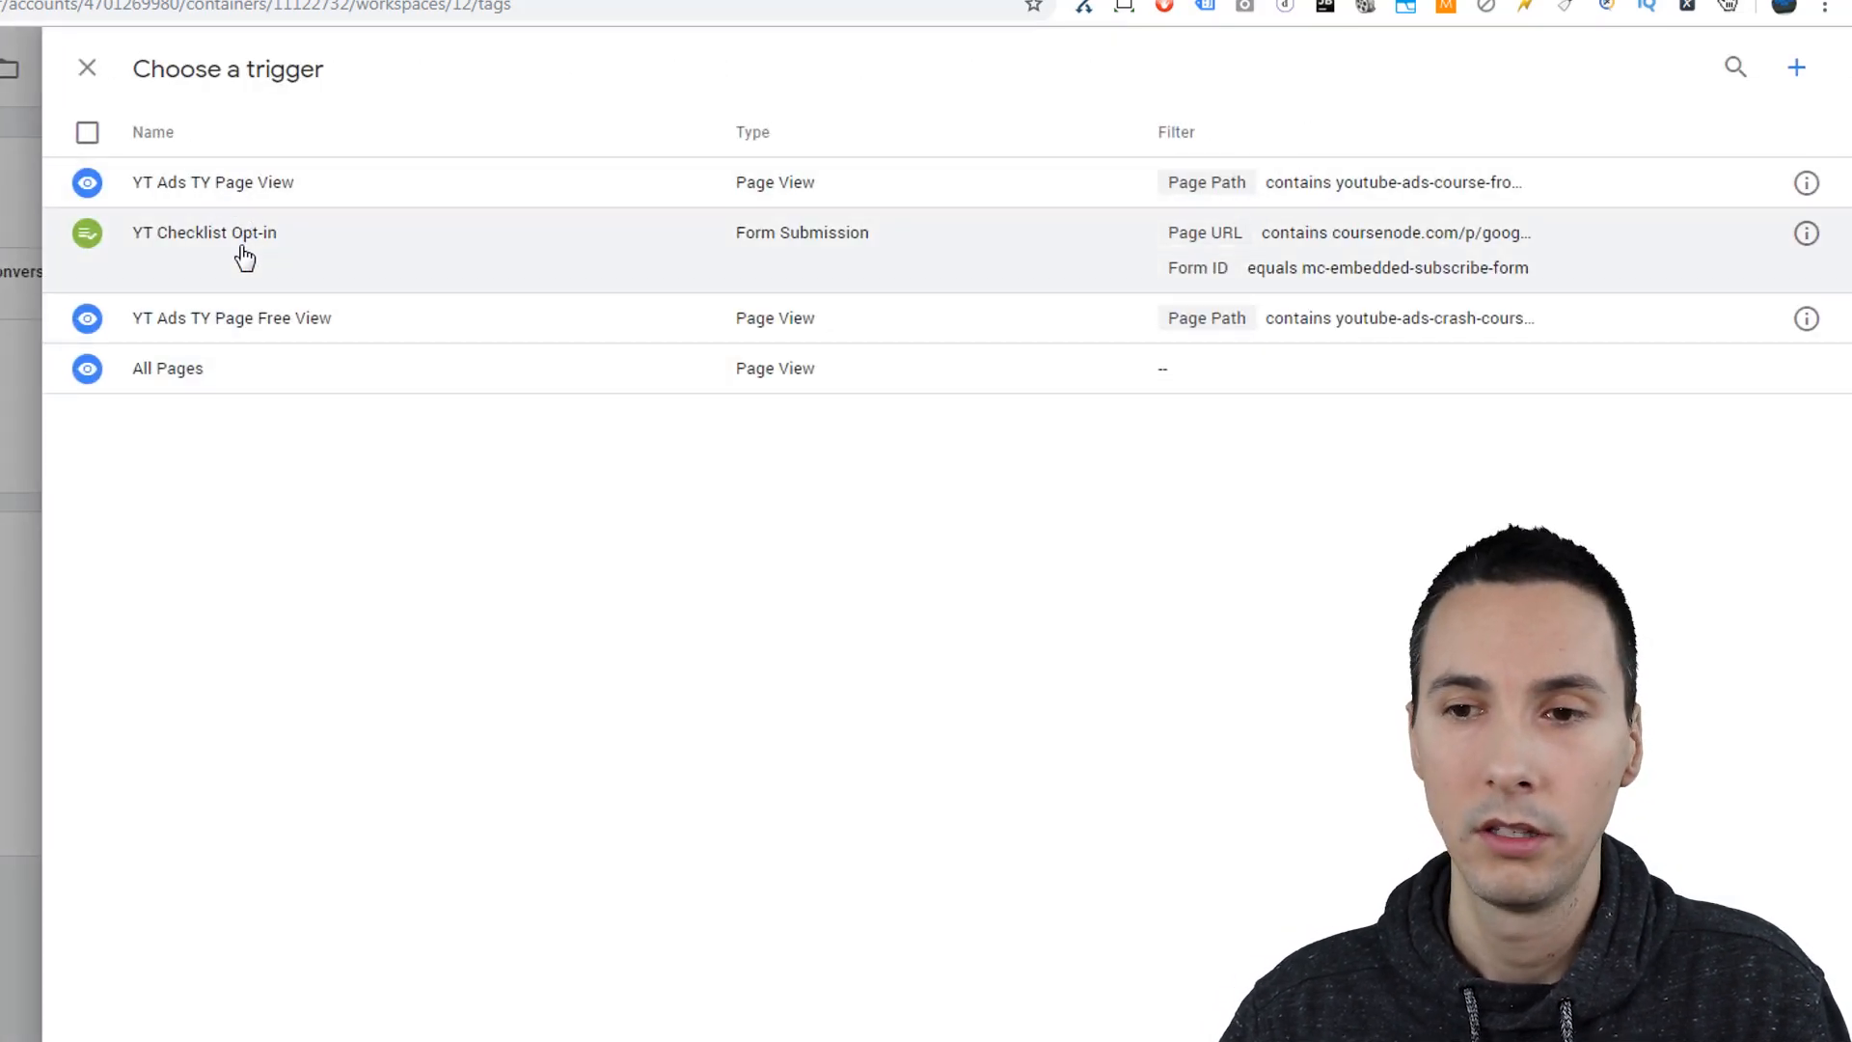
click(258, 323)
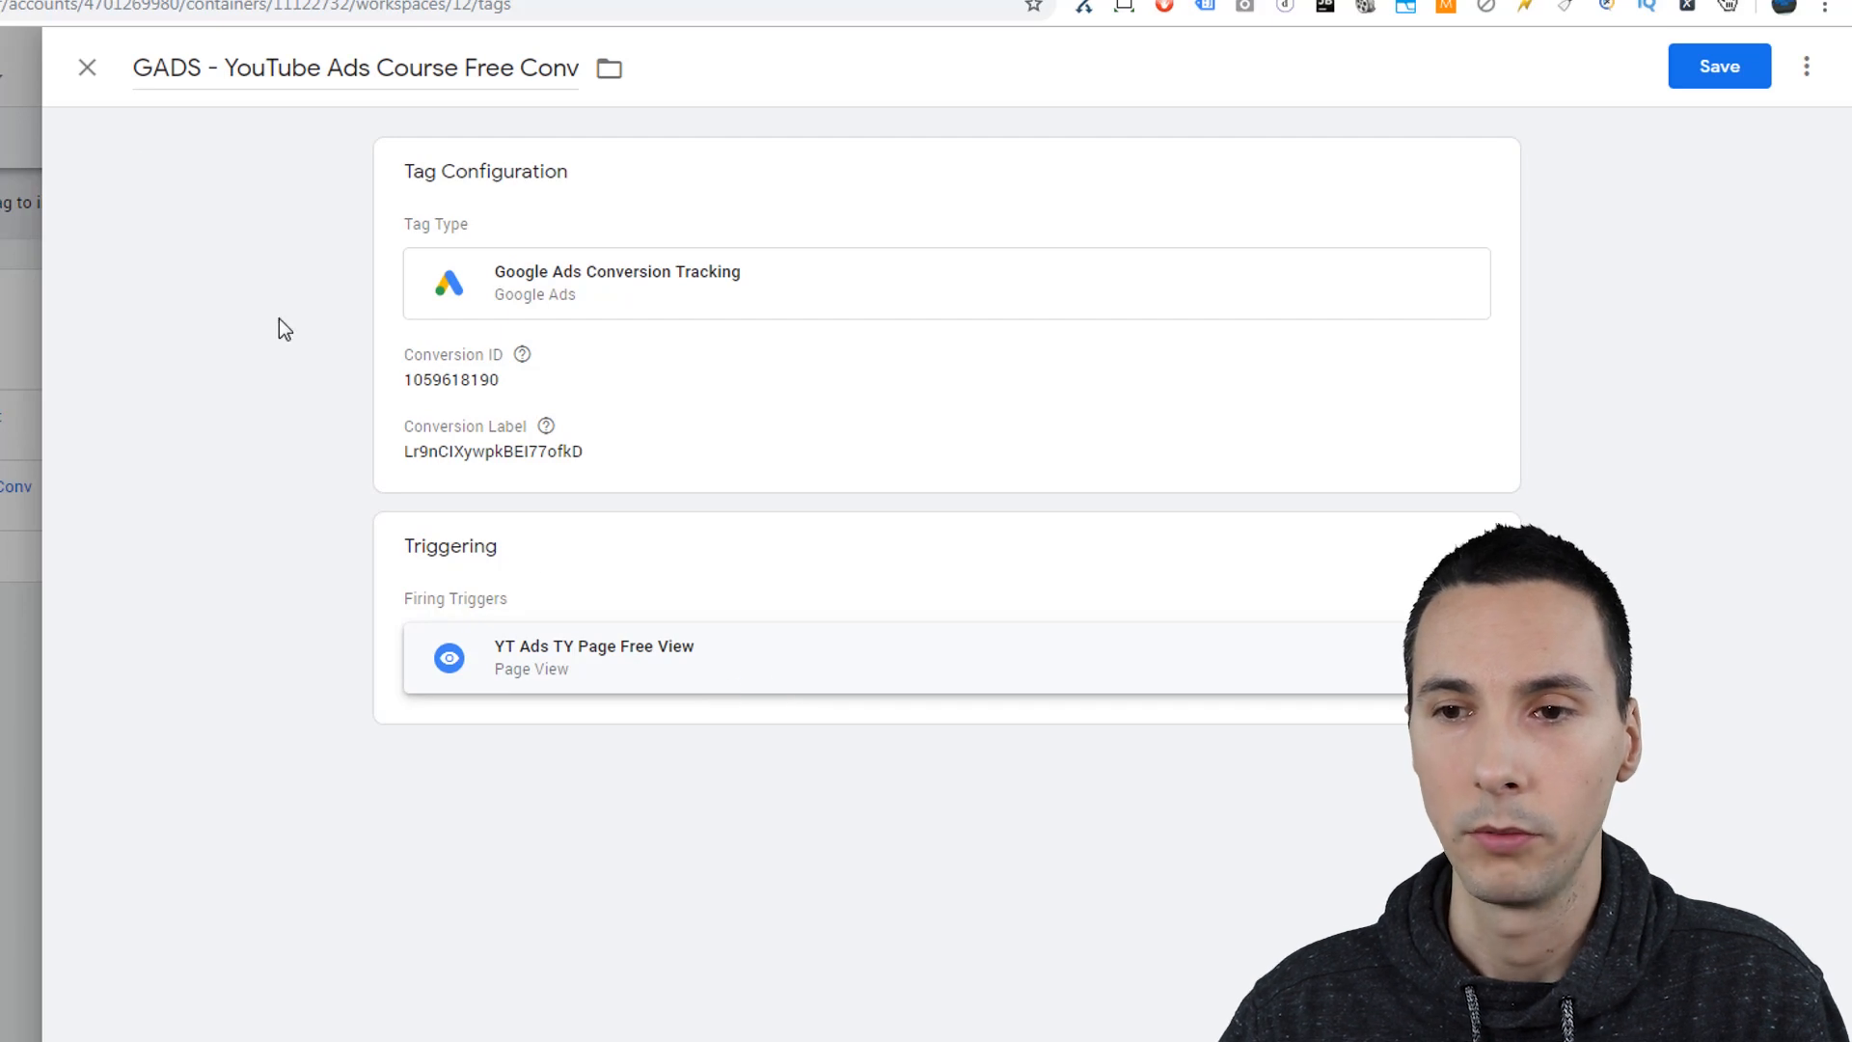
click(1716, 65)
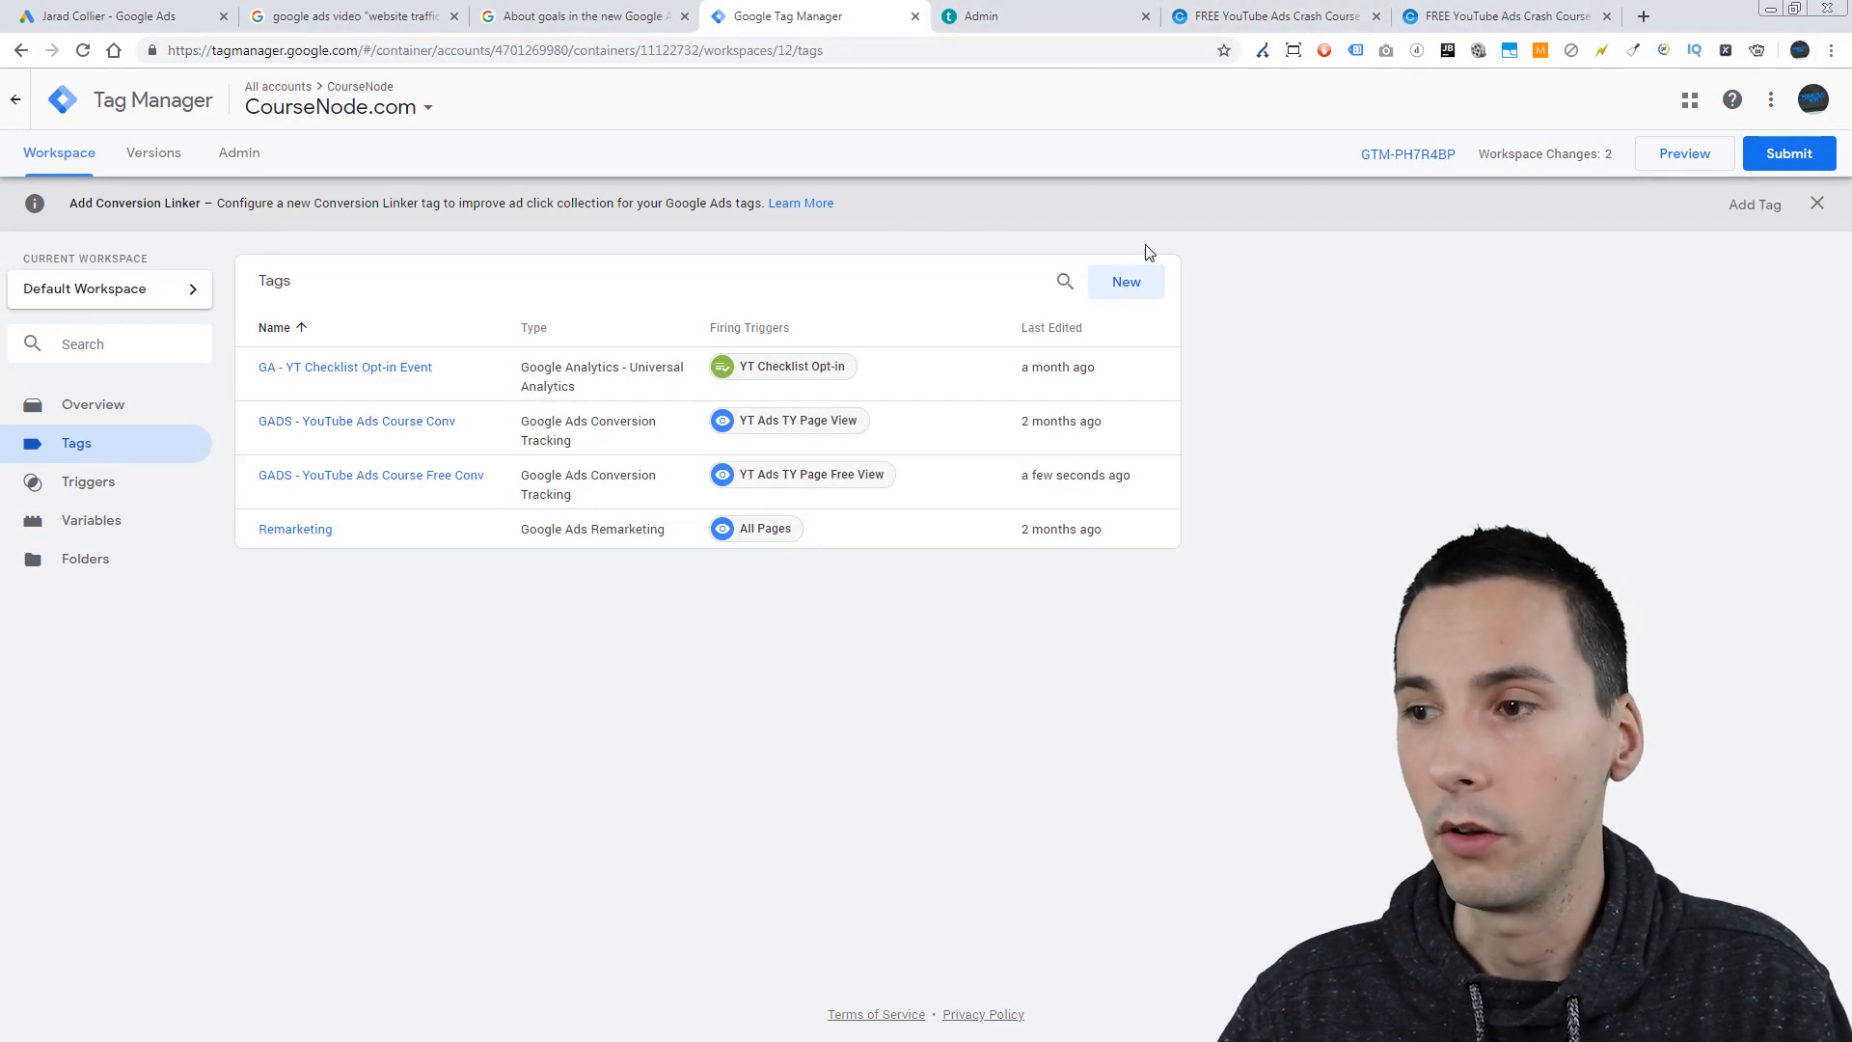
Step: Preview the workspace, reload the free course's thank-you page and enlarge the debug pane to check which tags fire
click(1658, 157)
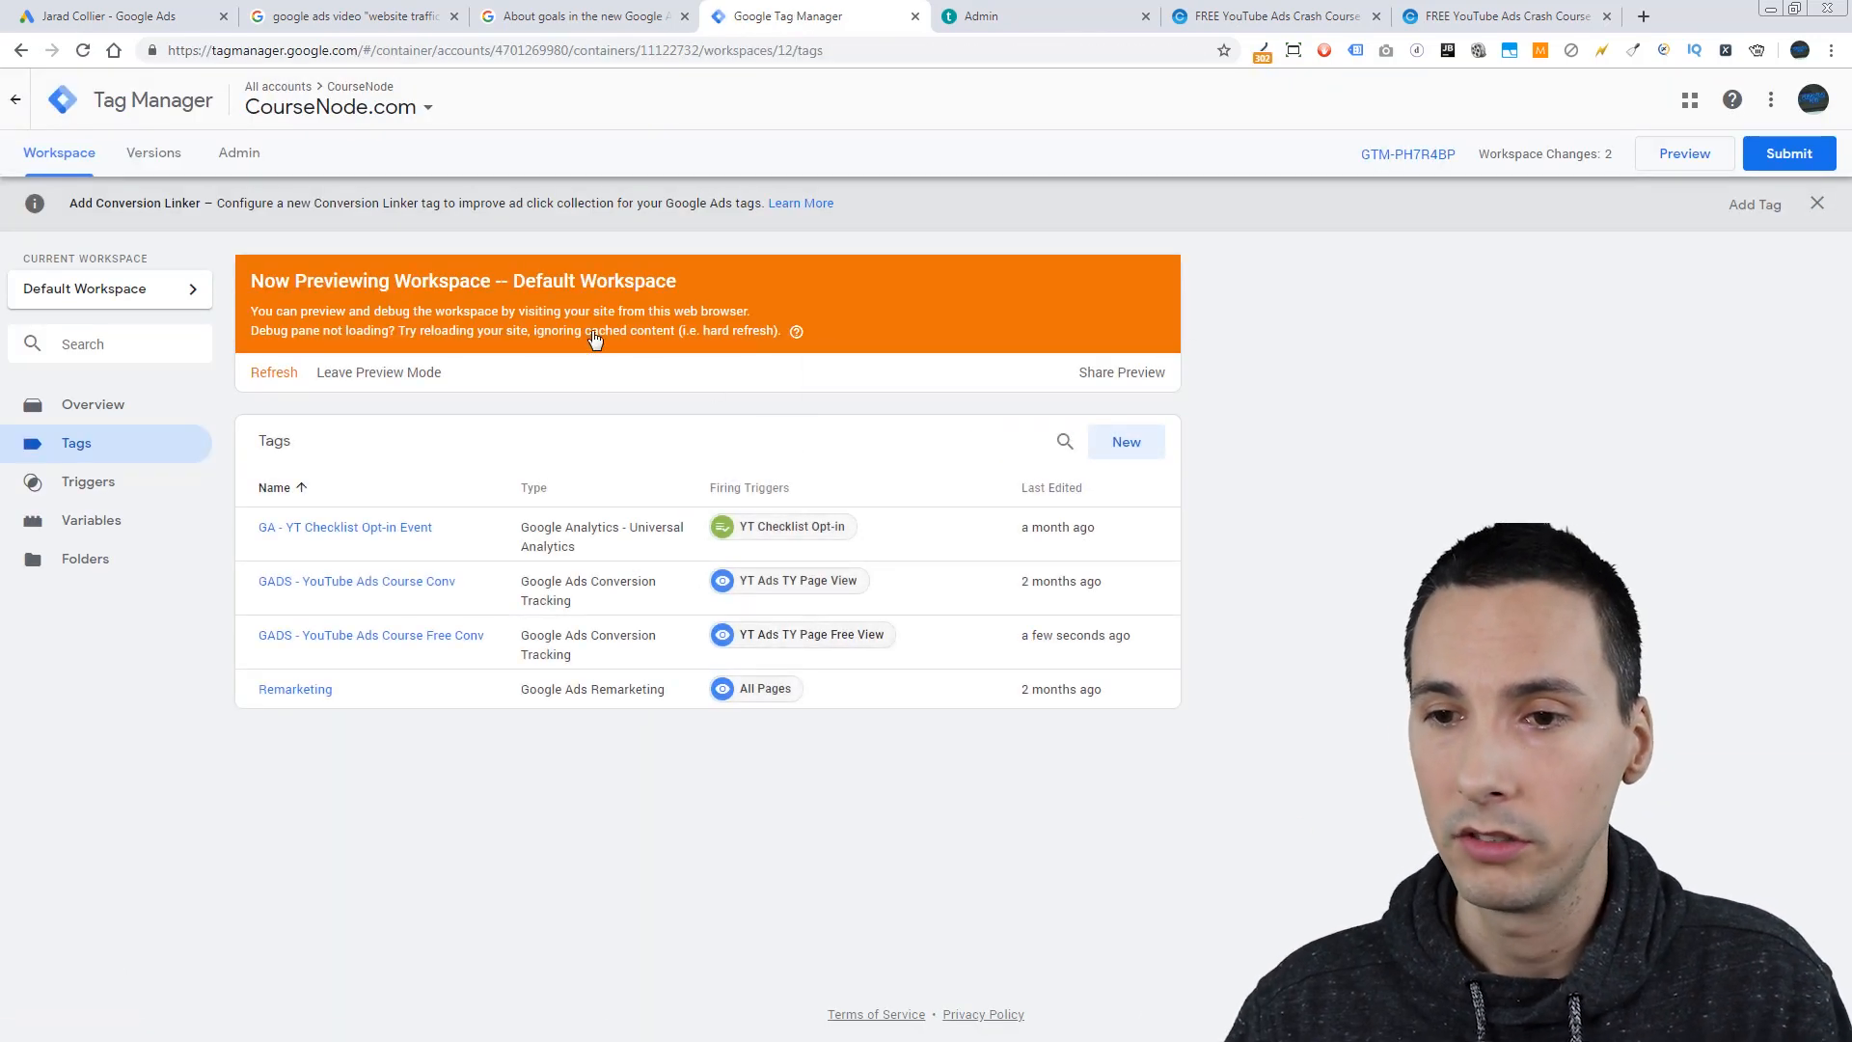
click(1456, 14)
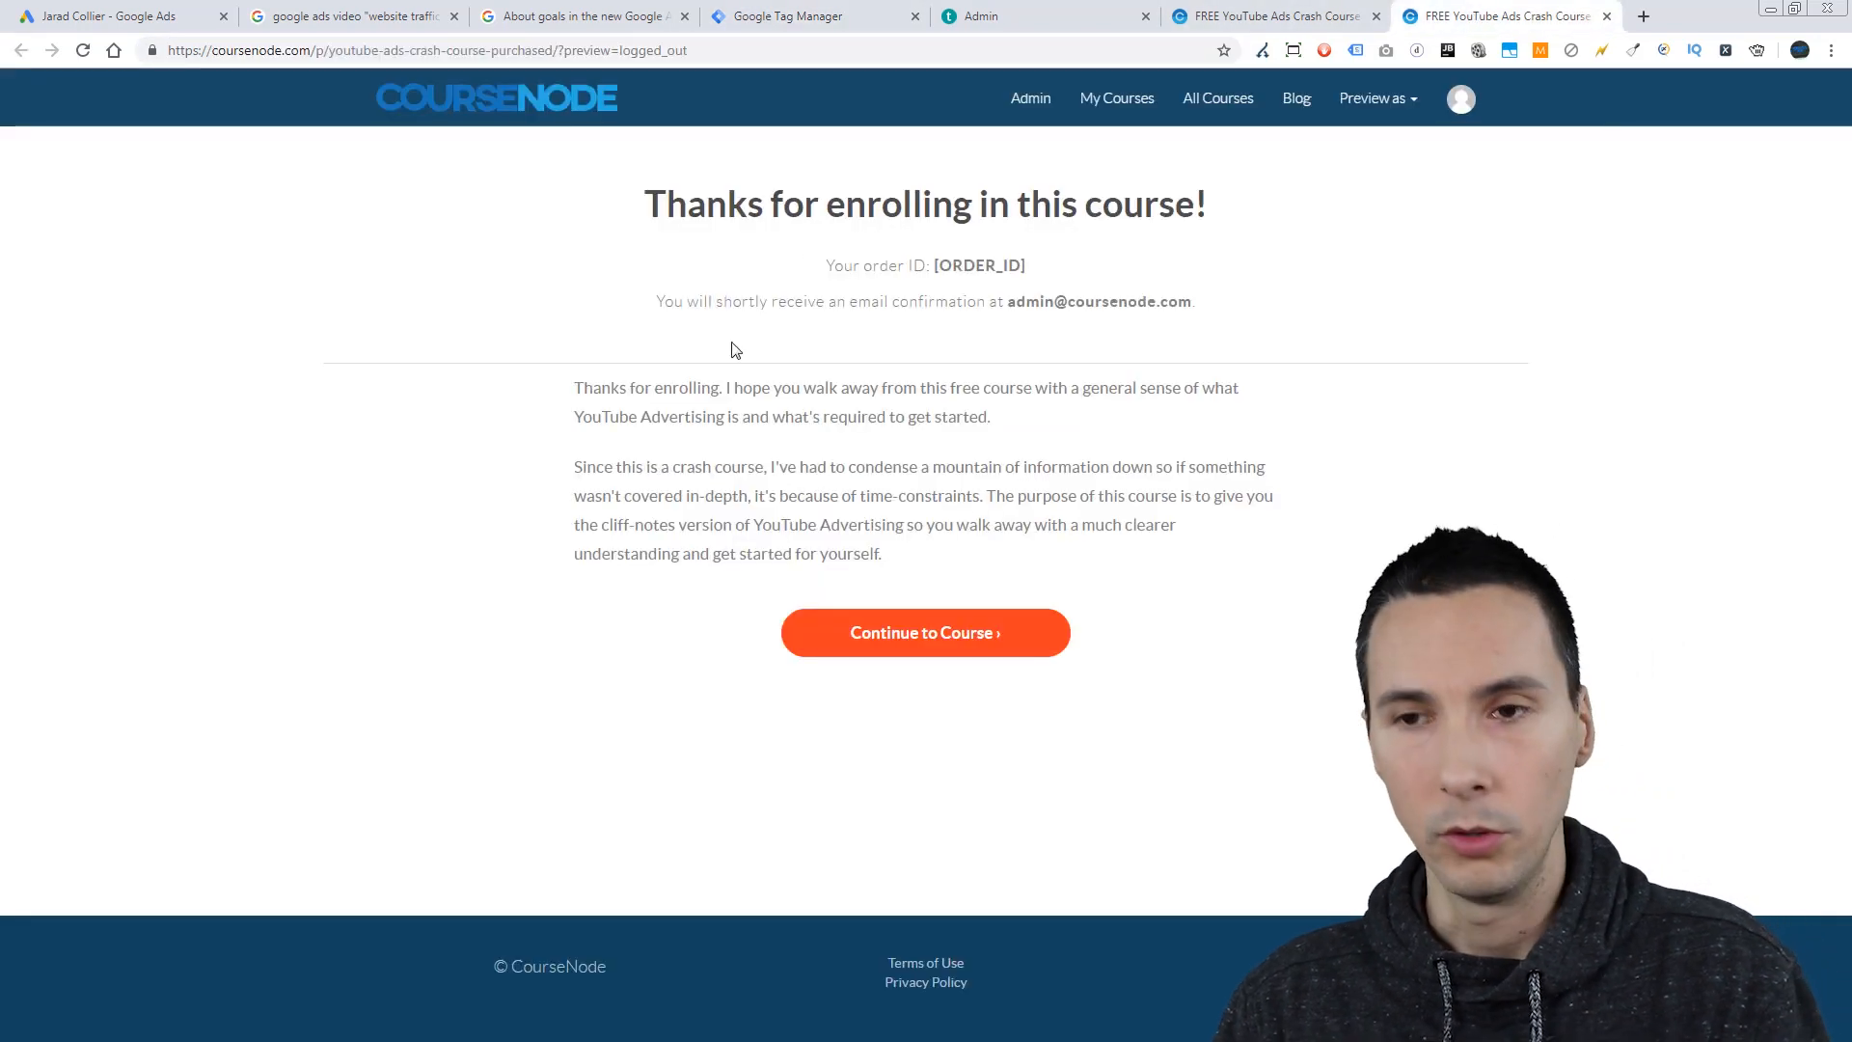
key(F5)
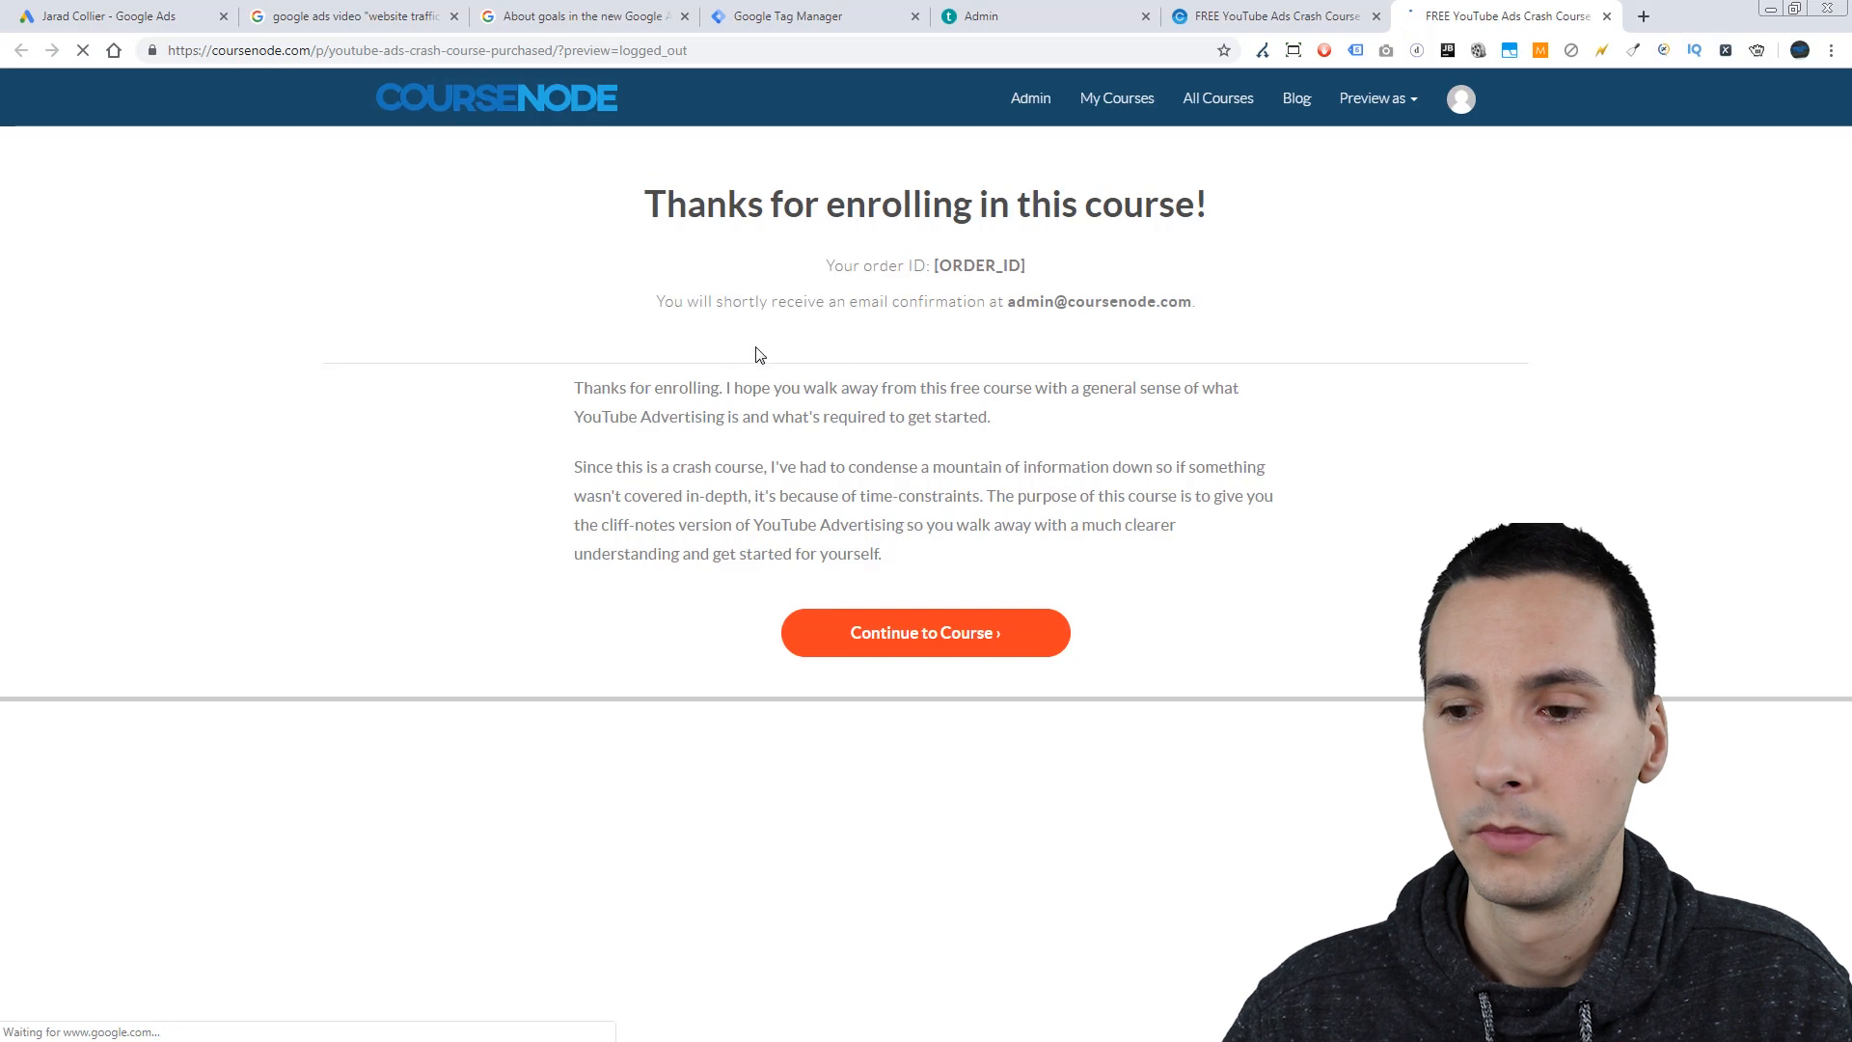
drag(1041, 687, 1018, 246)
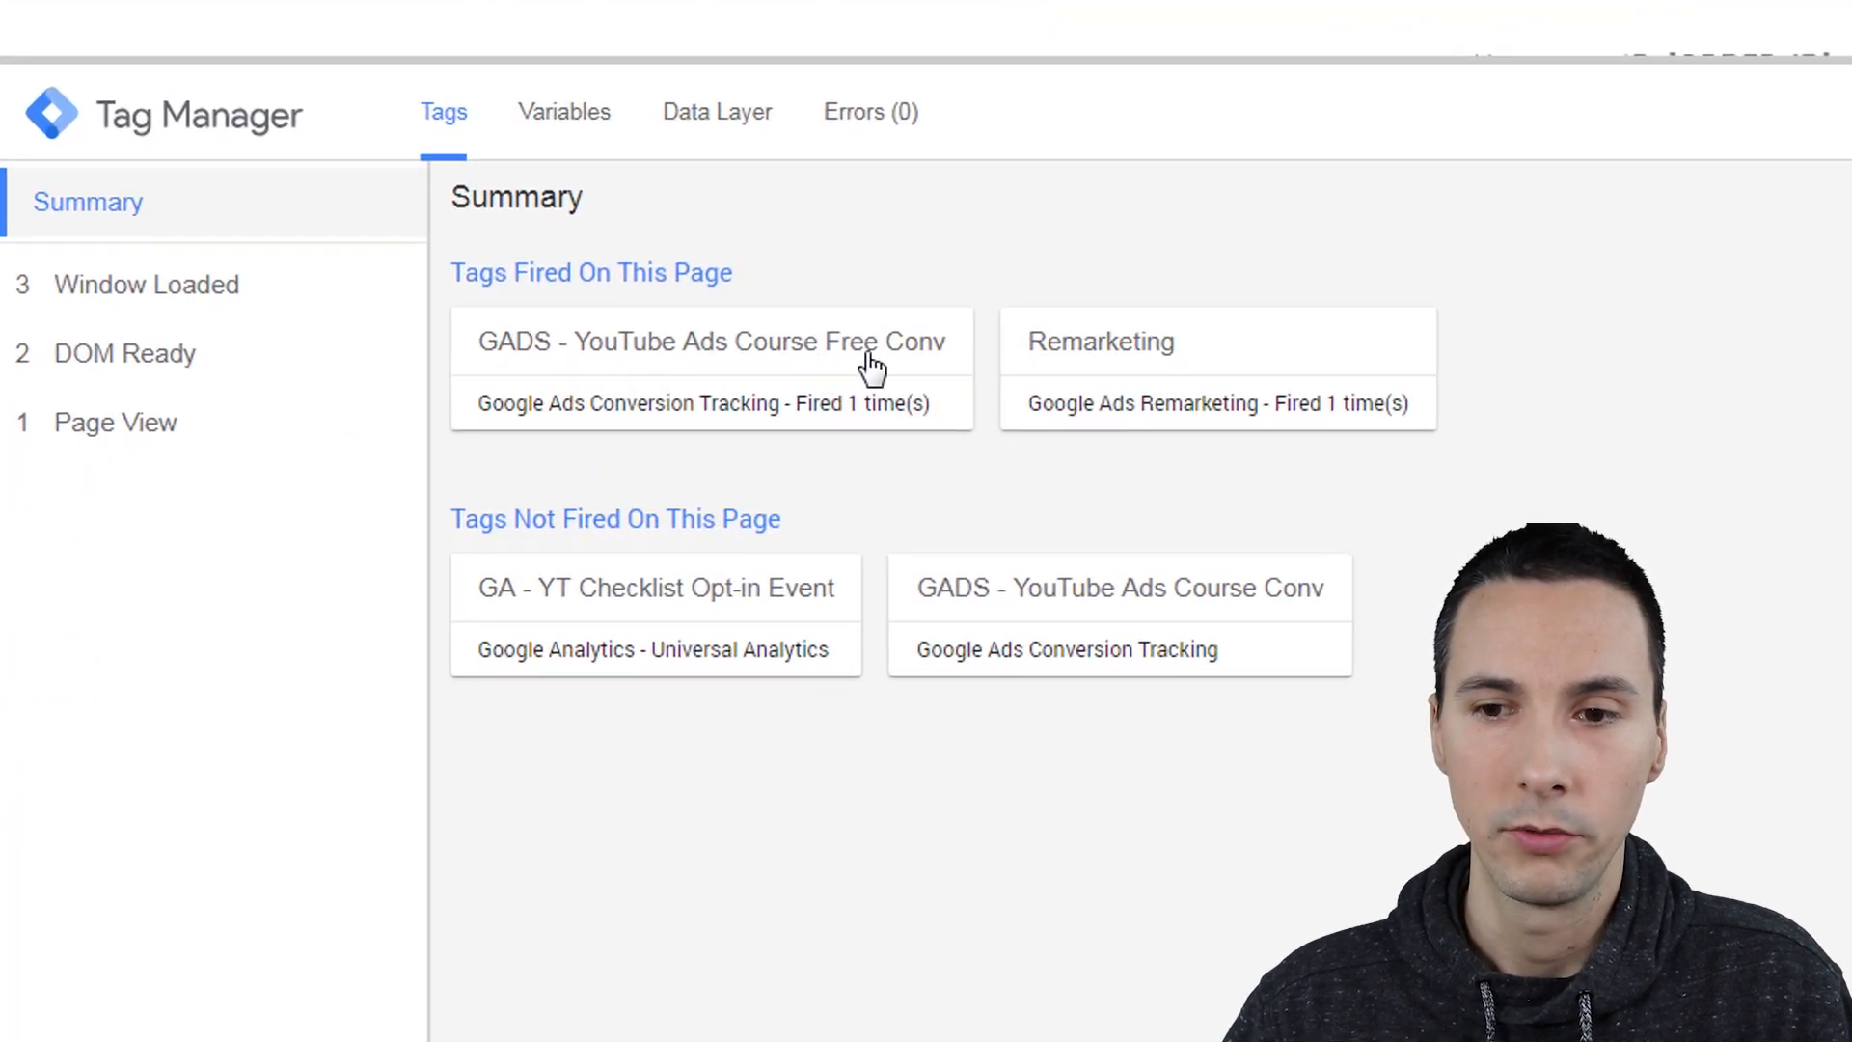
Step: Examine the properties and firing trigger of the GADS - YouTube Ads Course Free Conv tag, and return to the summary
click(916, 385)
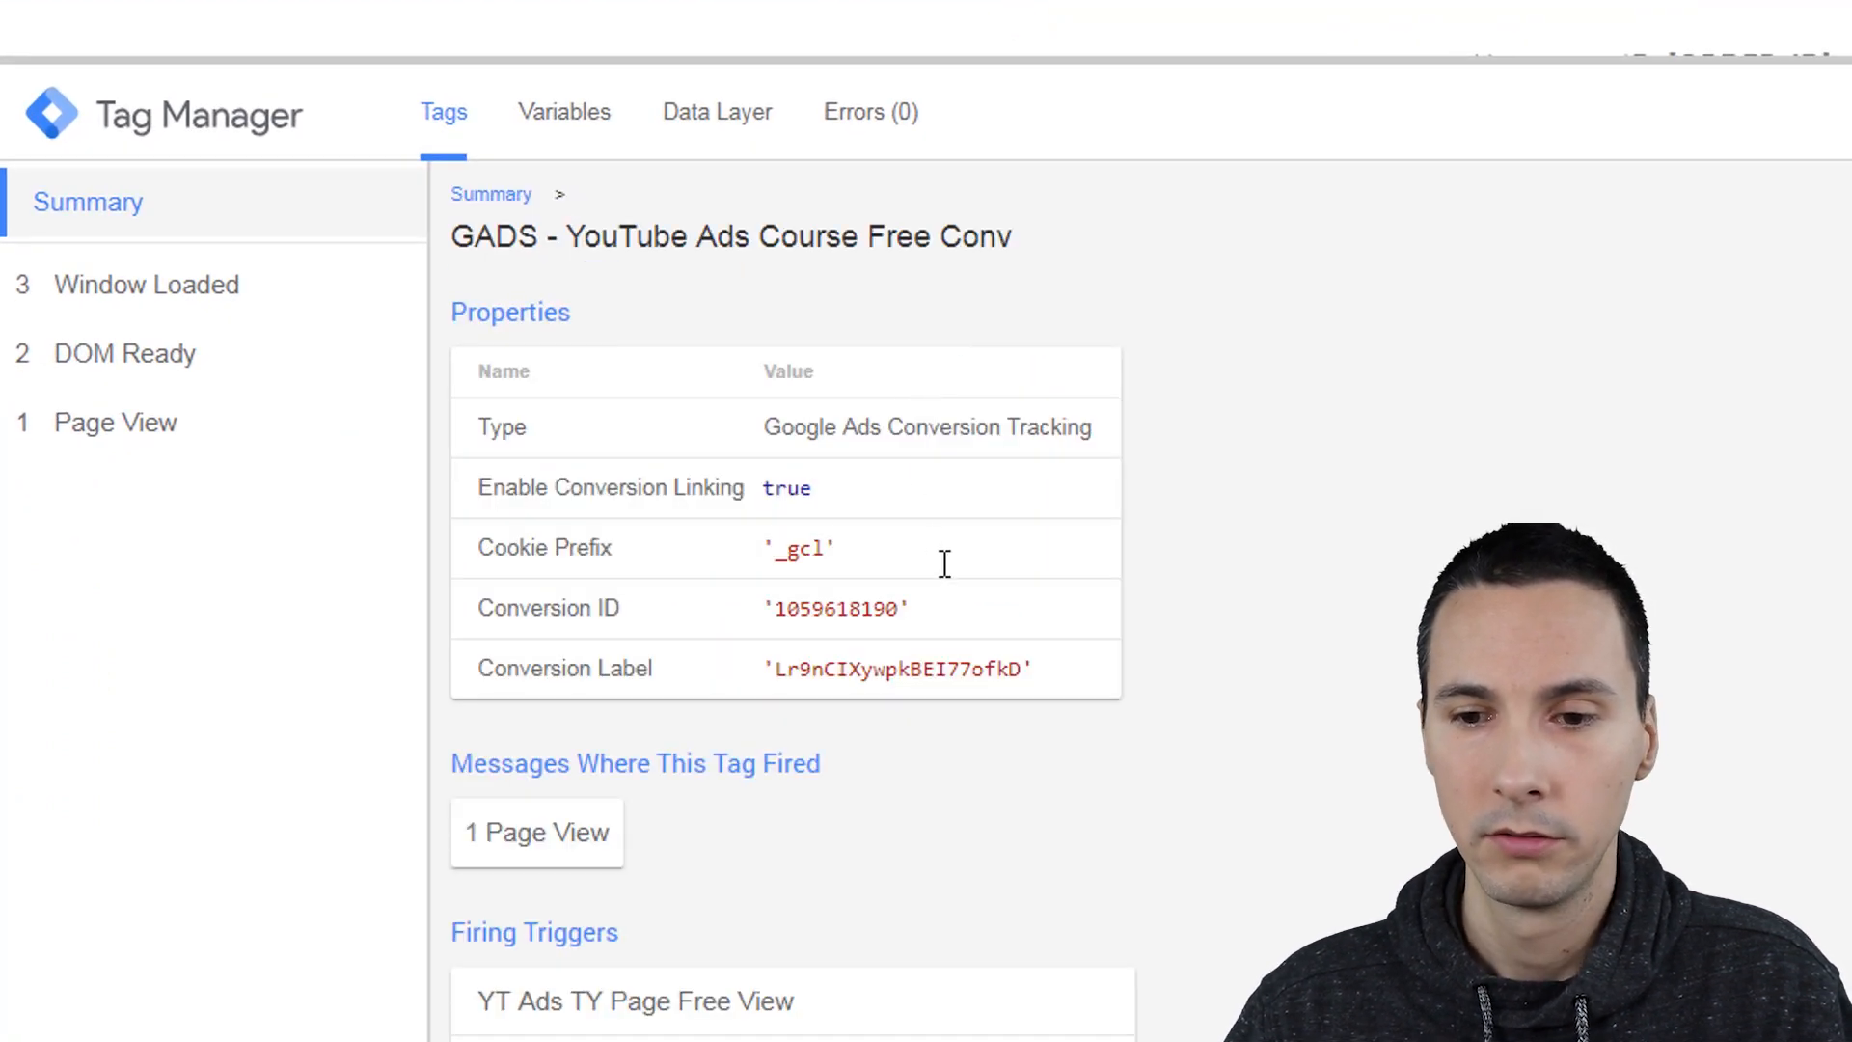
drag(770, 860, 1099, 874)
click(1381, 576)
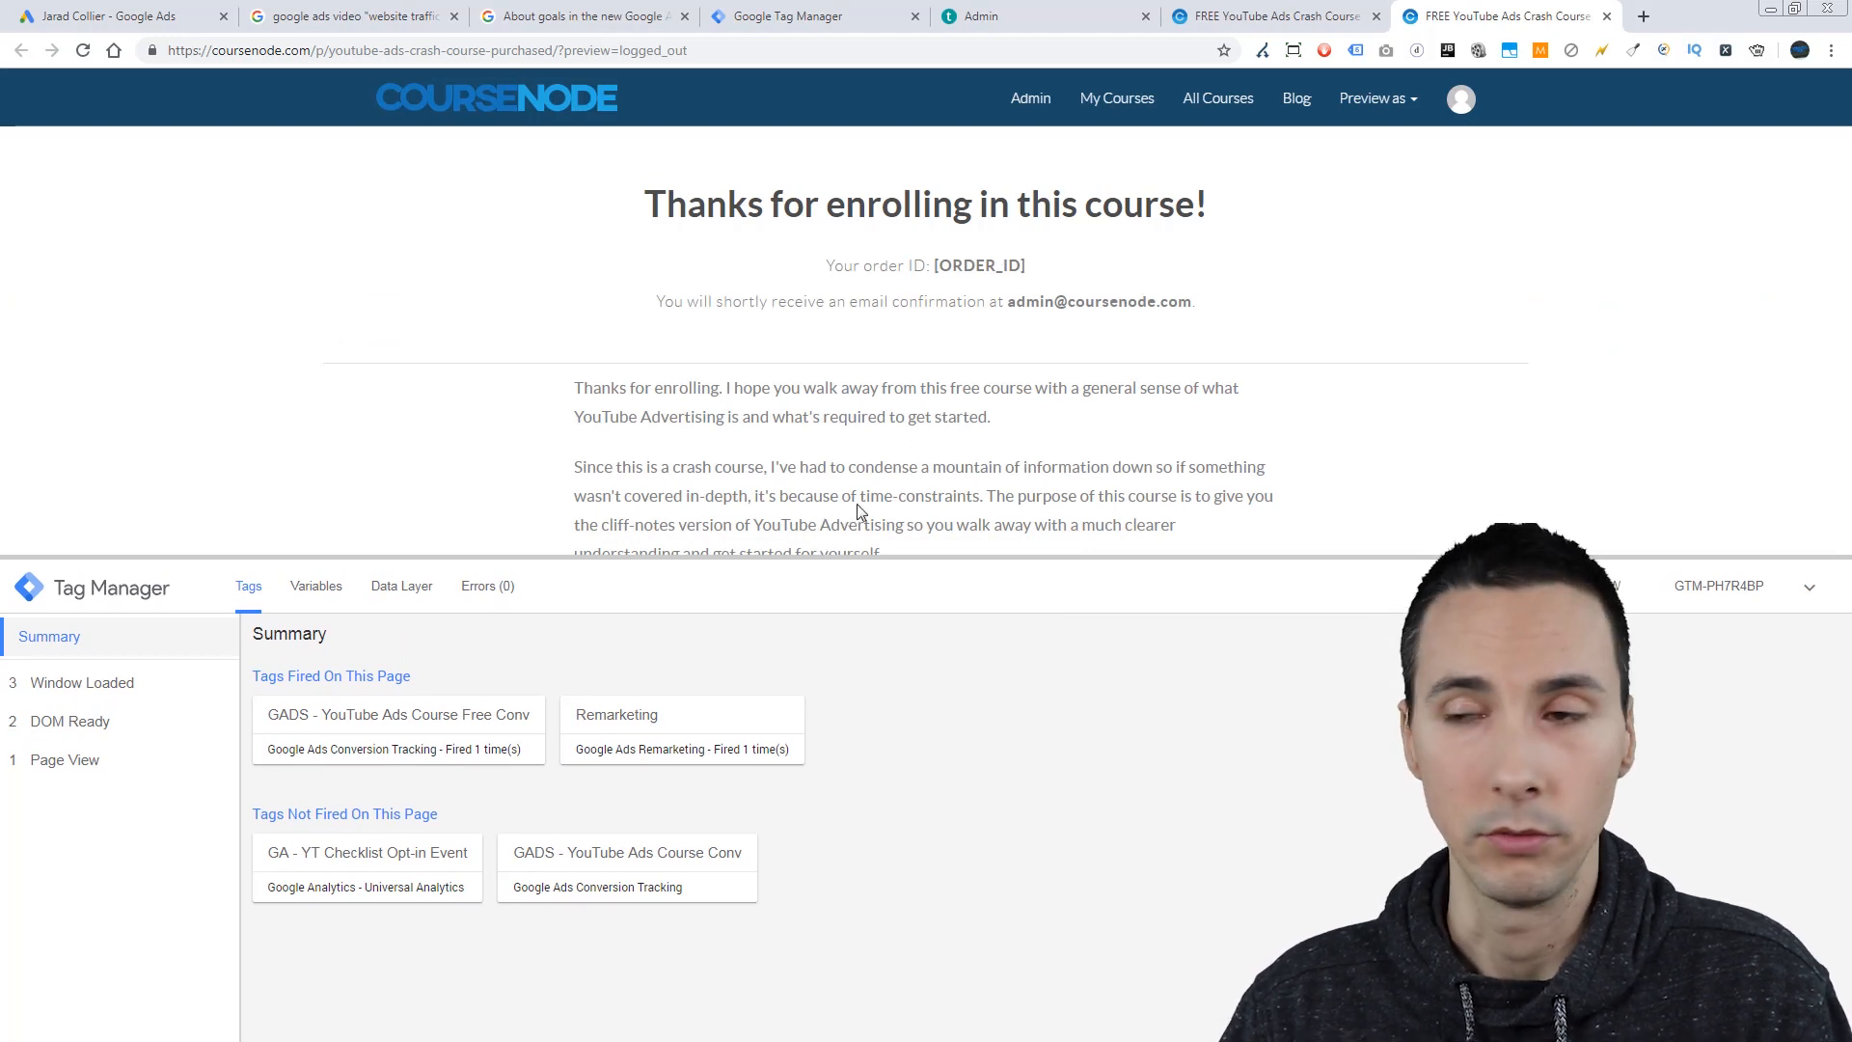
Step: Return to Tag Manager and leave preview mode for the Default Workspace
click(776, 16)
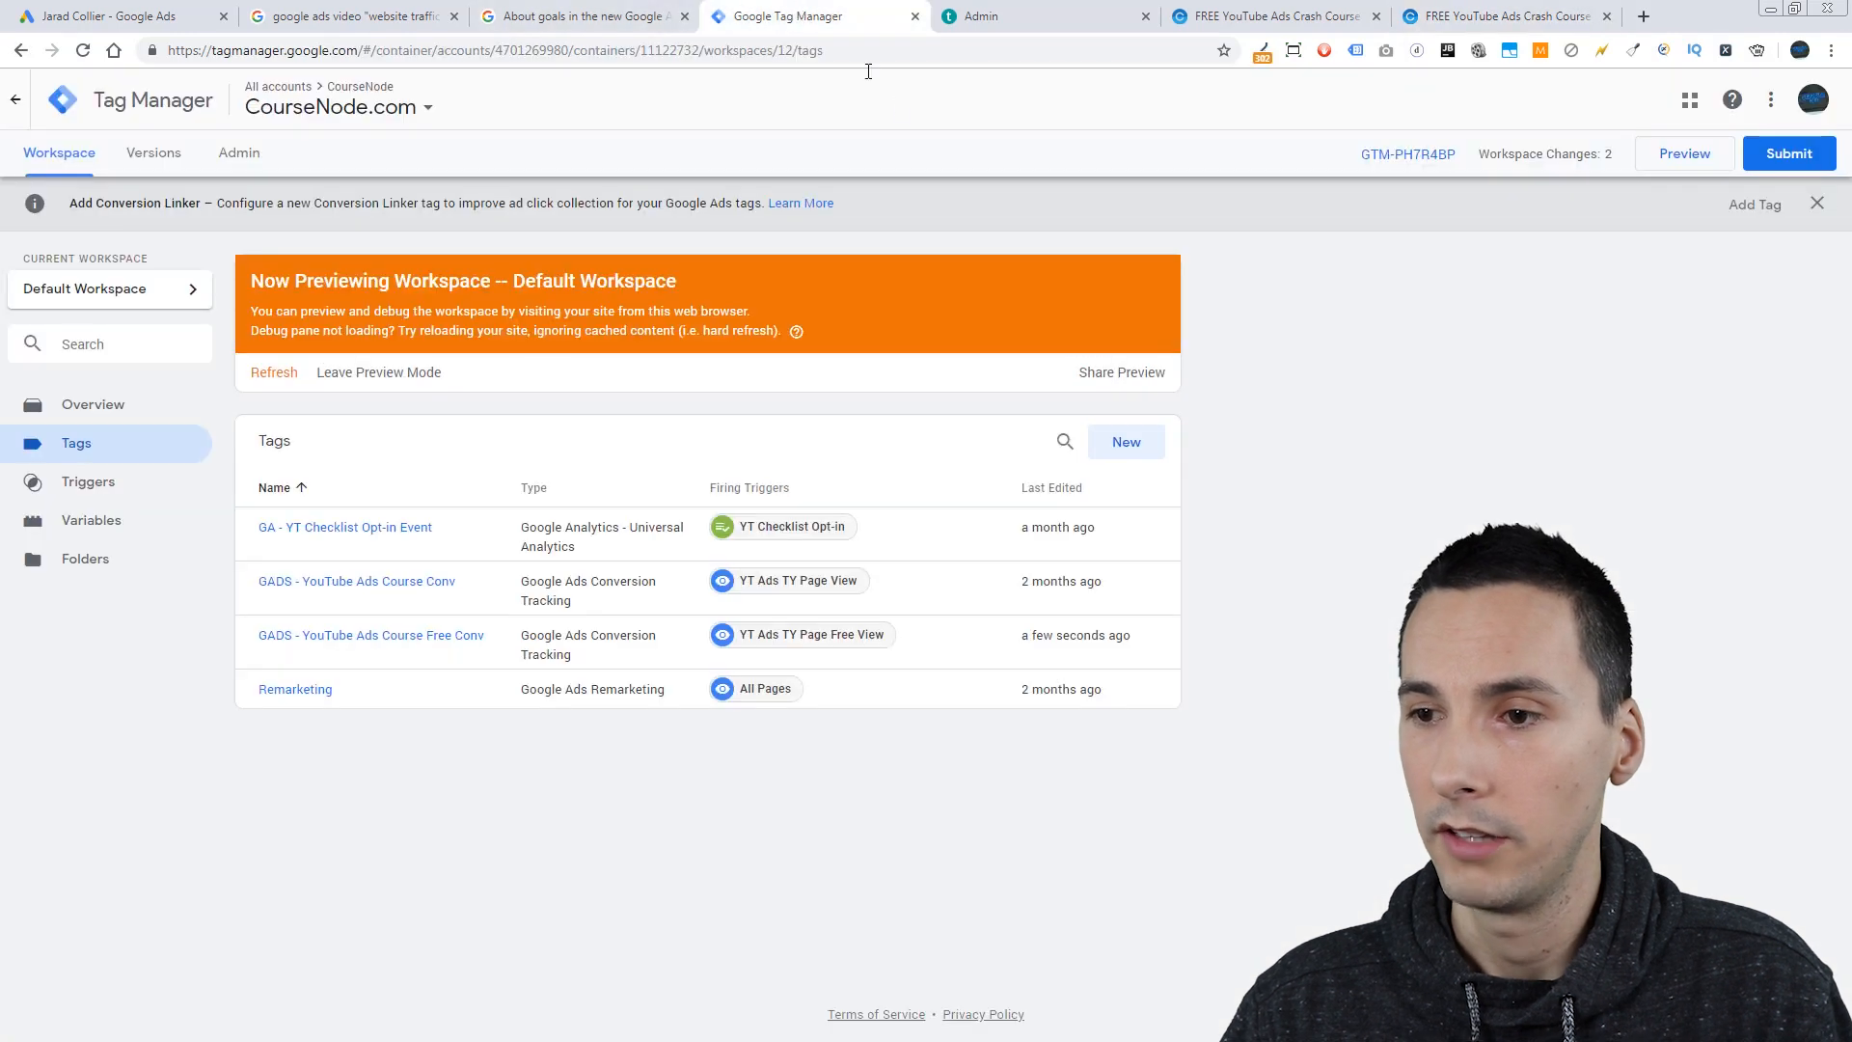
click(378, 372)
click(1067, 295)
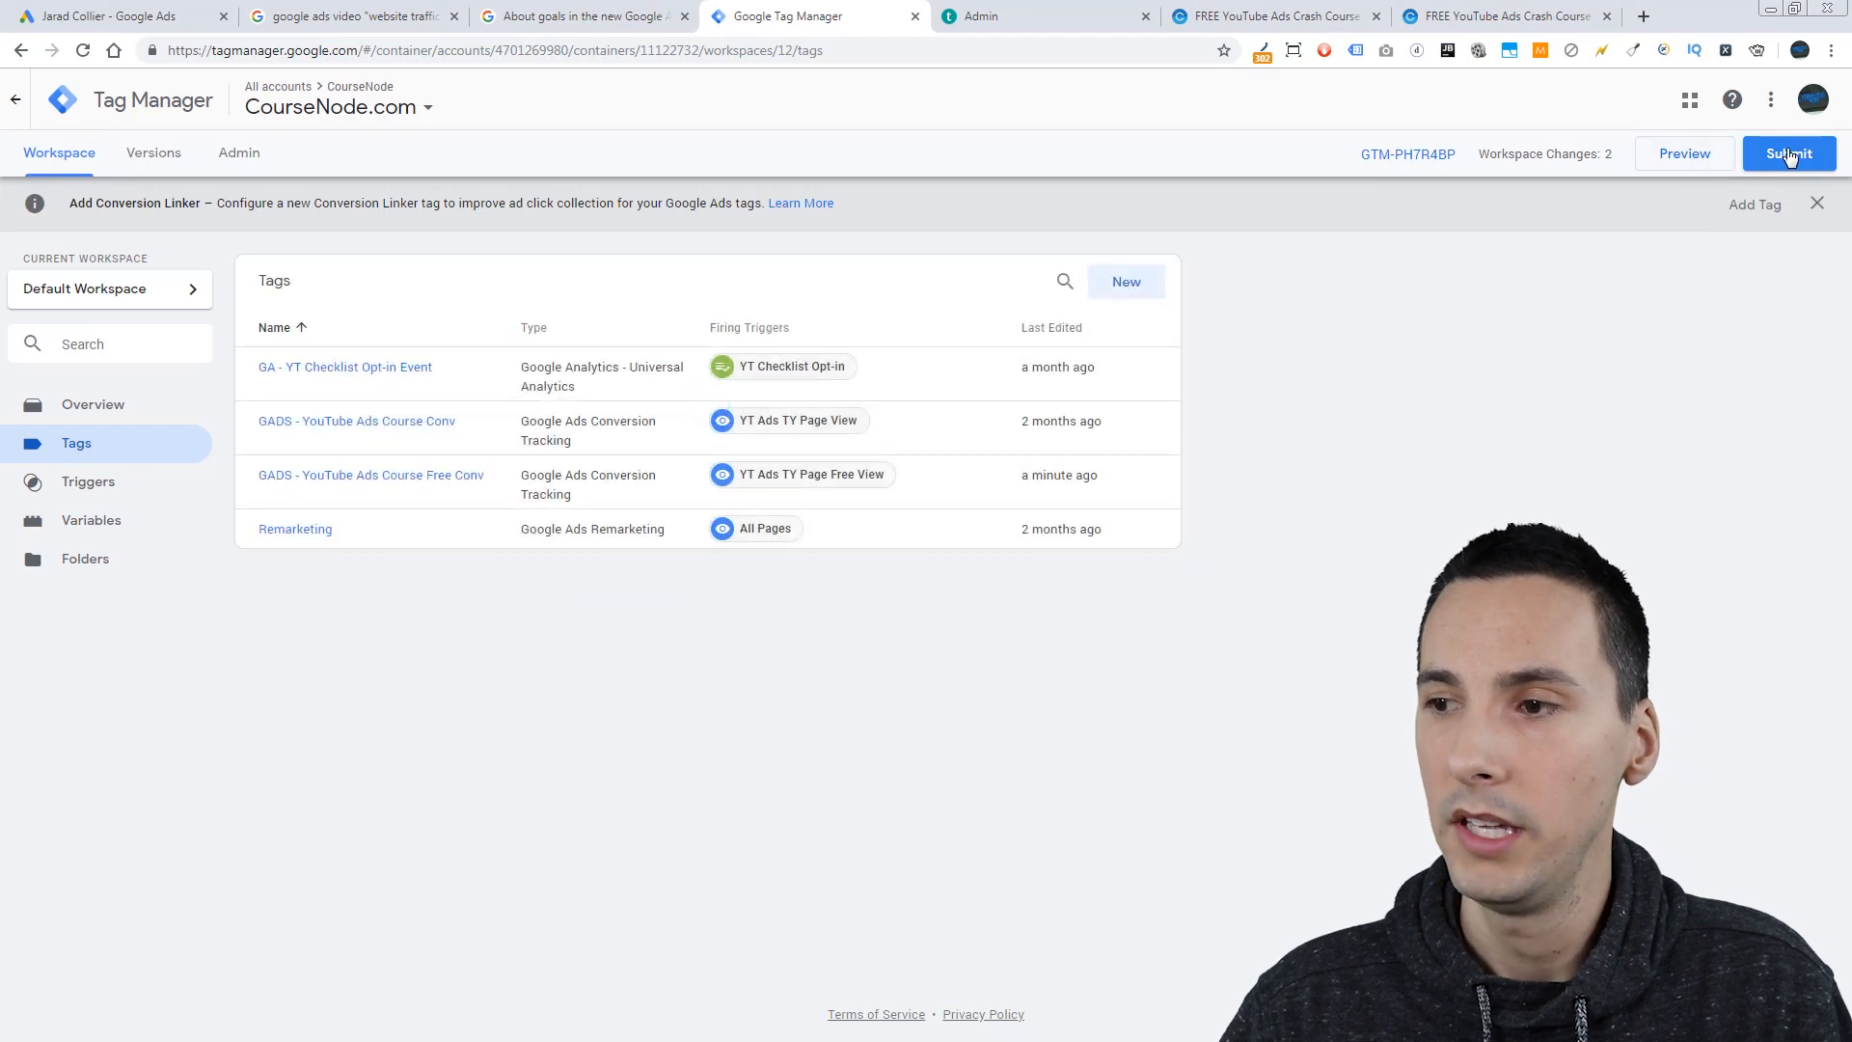
Step: Publish the workspace changes to Live as a version named "Added conversion code for free course", without a description
click(1789, 155)
click(863, 324)
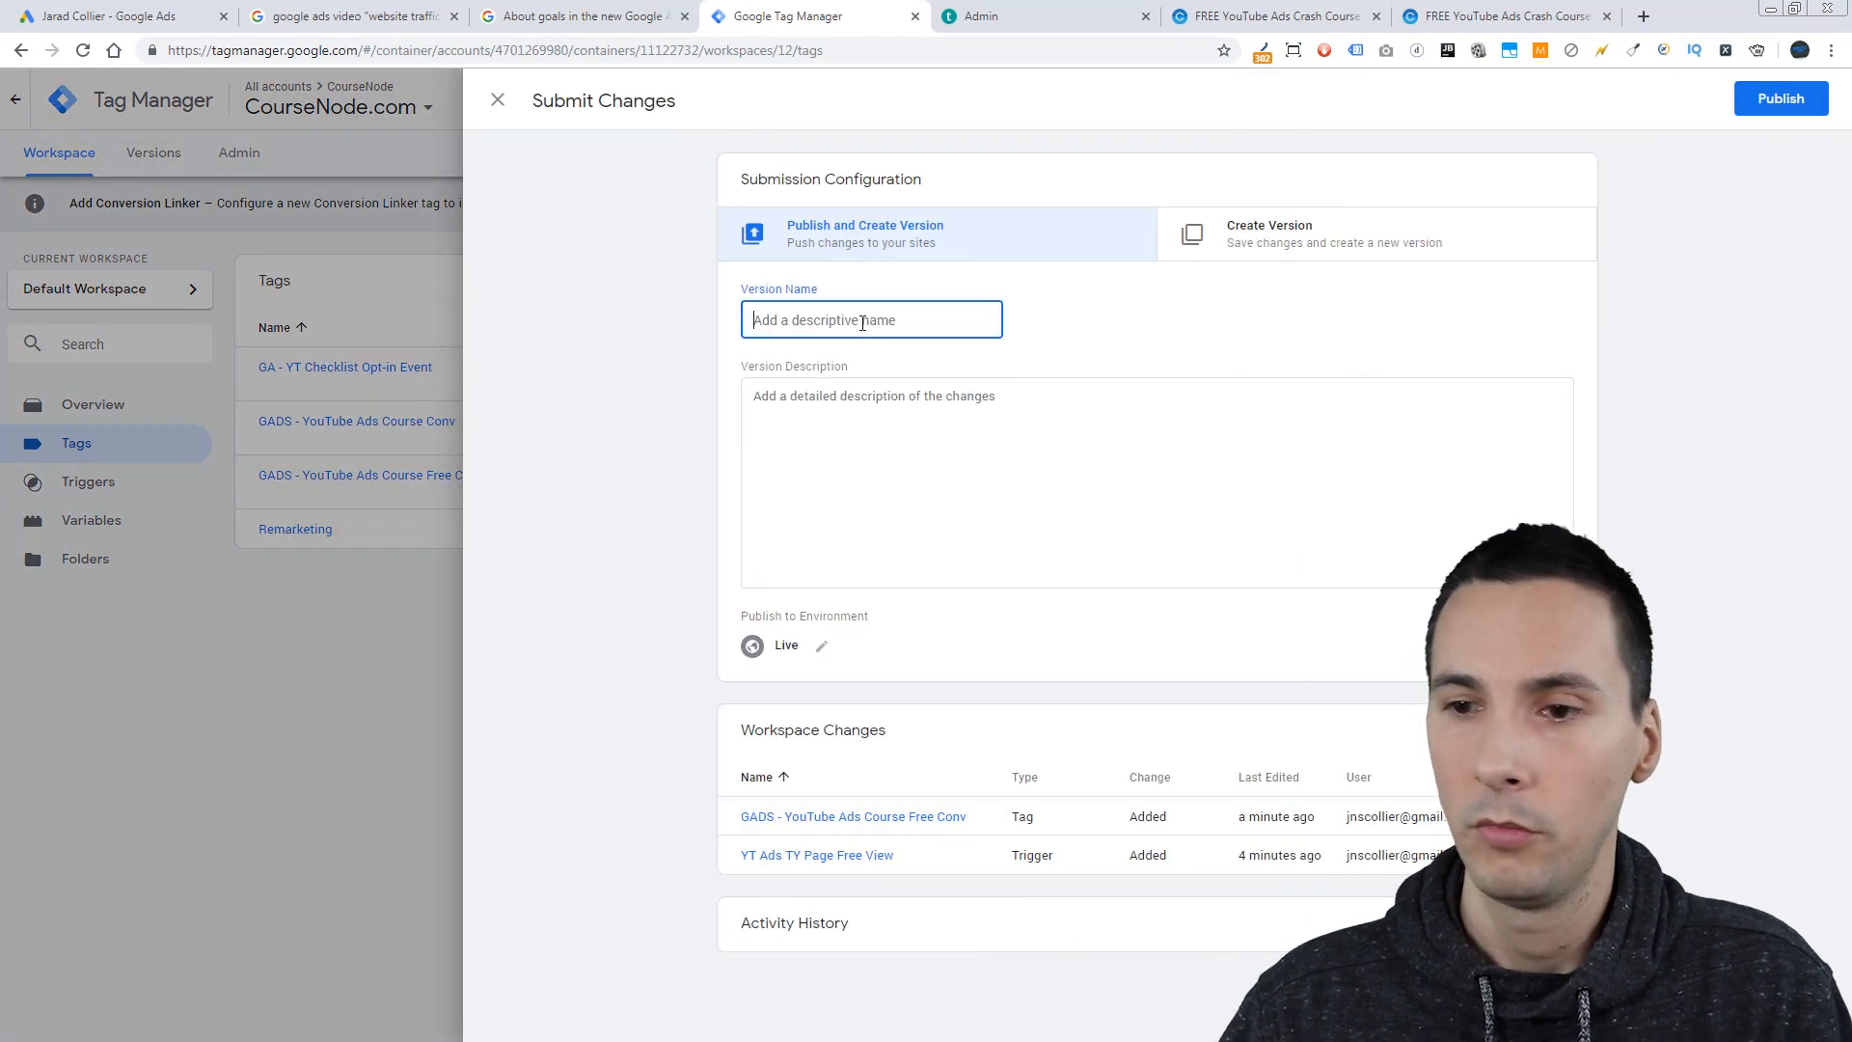
text(A)
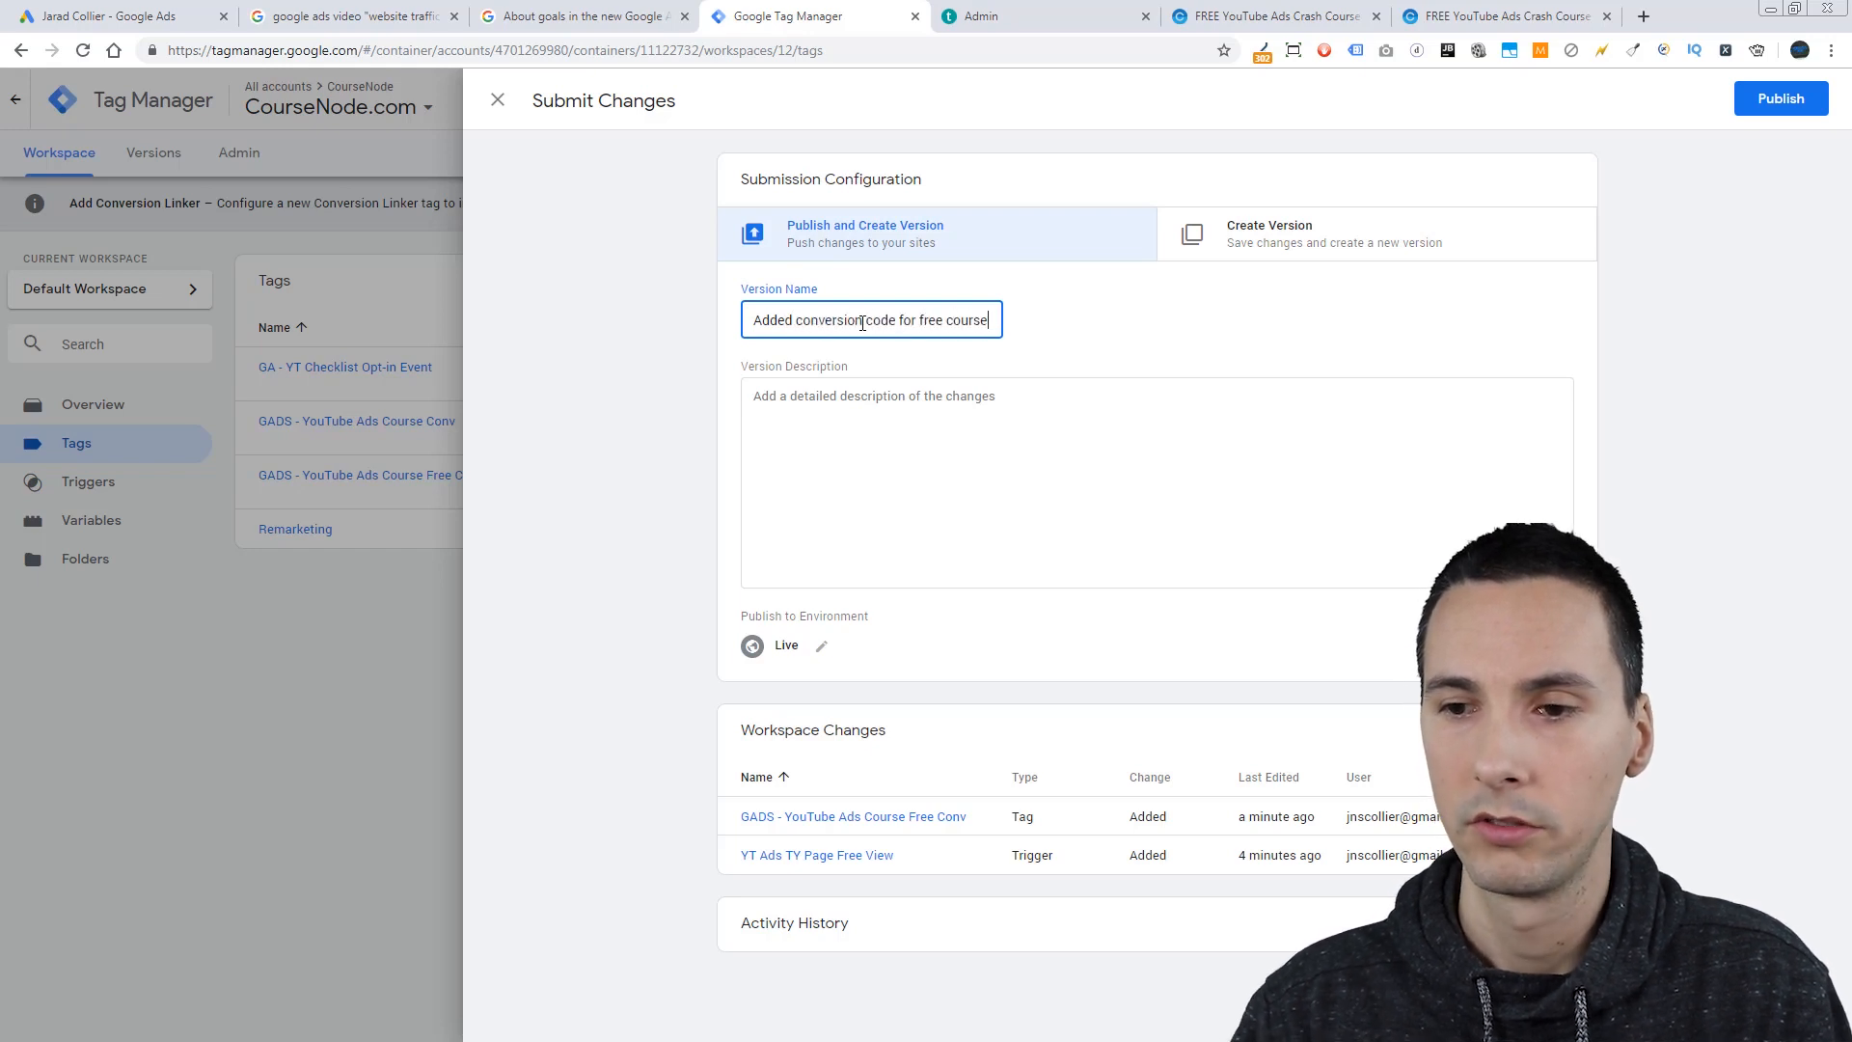
click(934, 444)
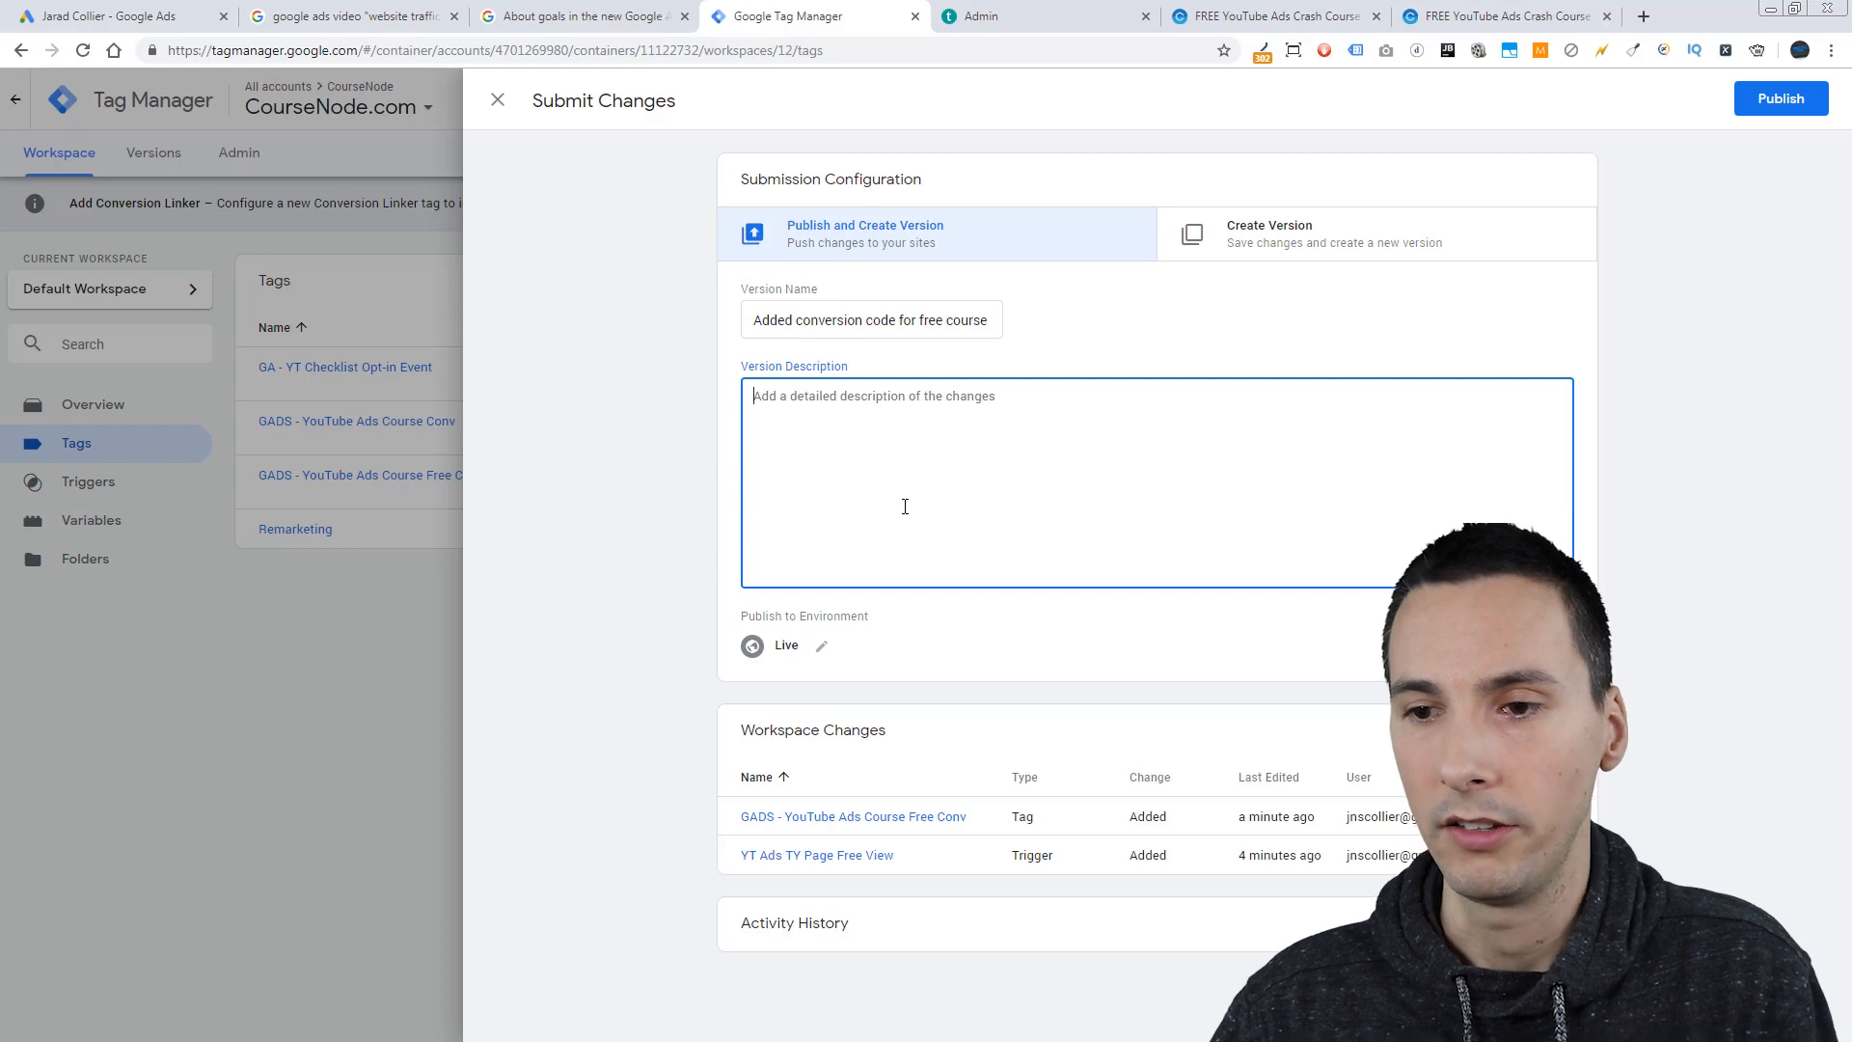
click(1746, 111)
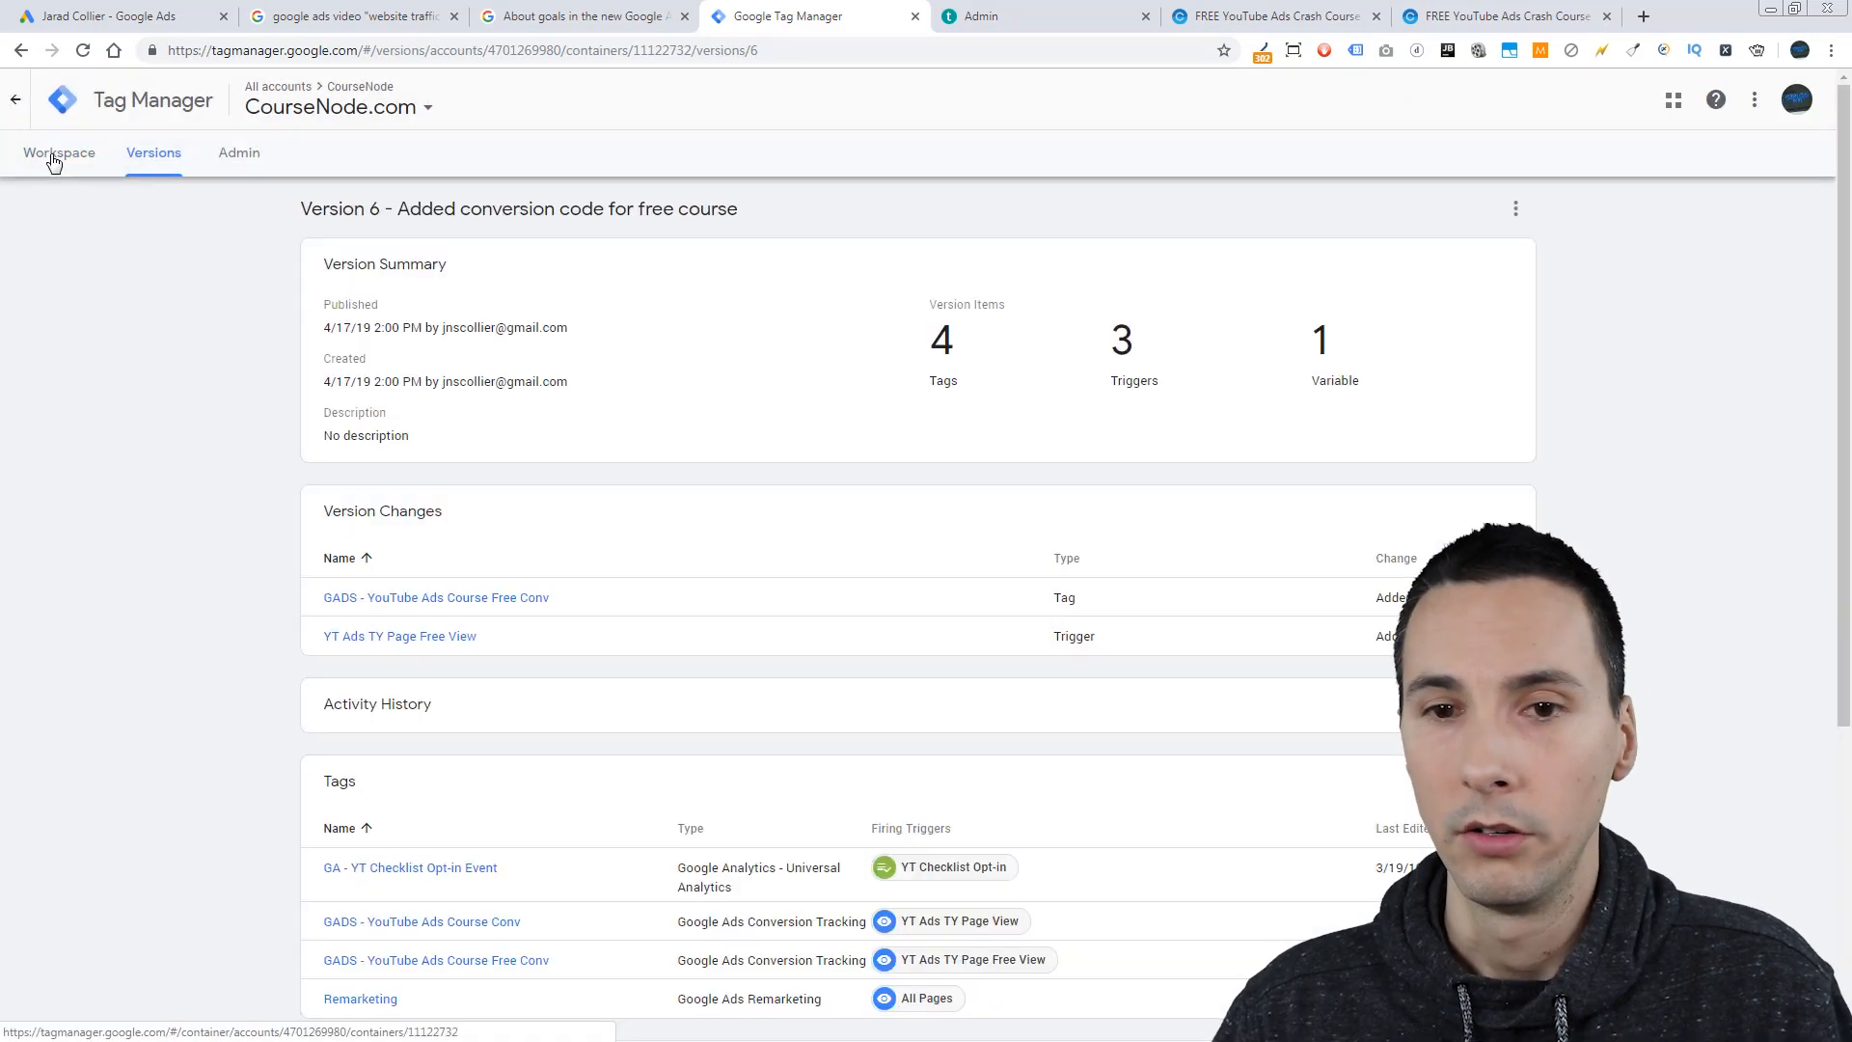
Step: Open the workspace overview, and reload the course's thank-you page to check it outside preview mode
click(54, 159)
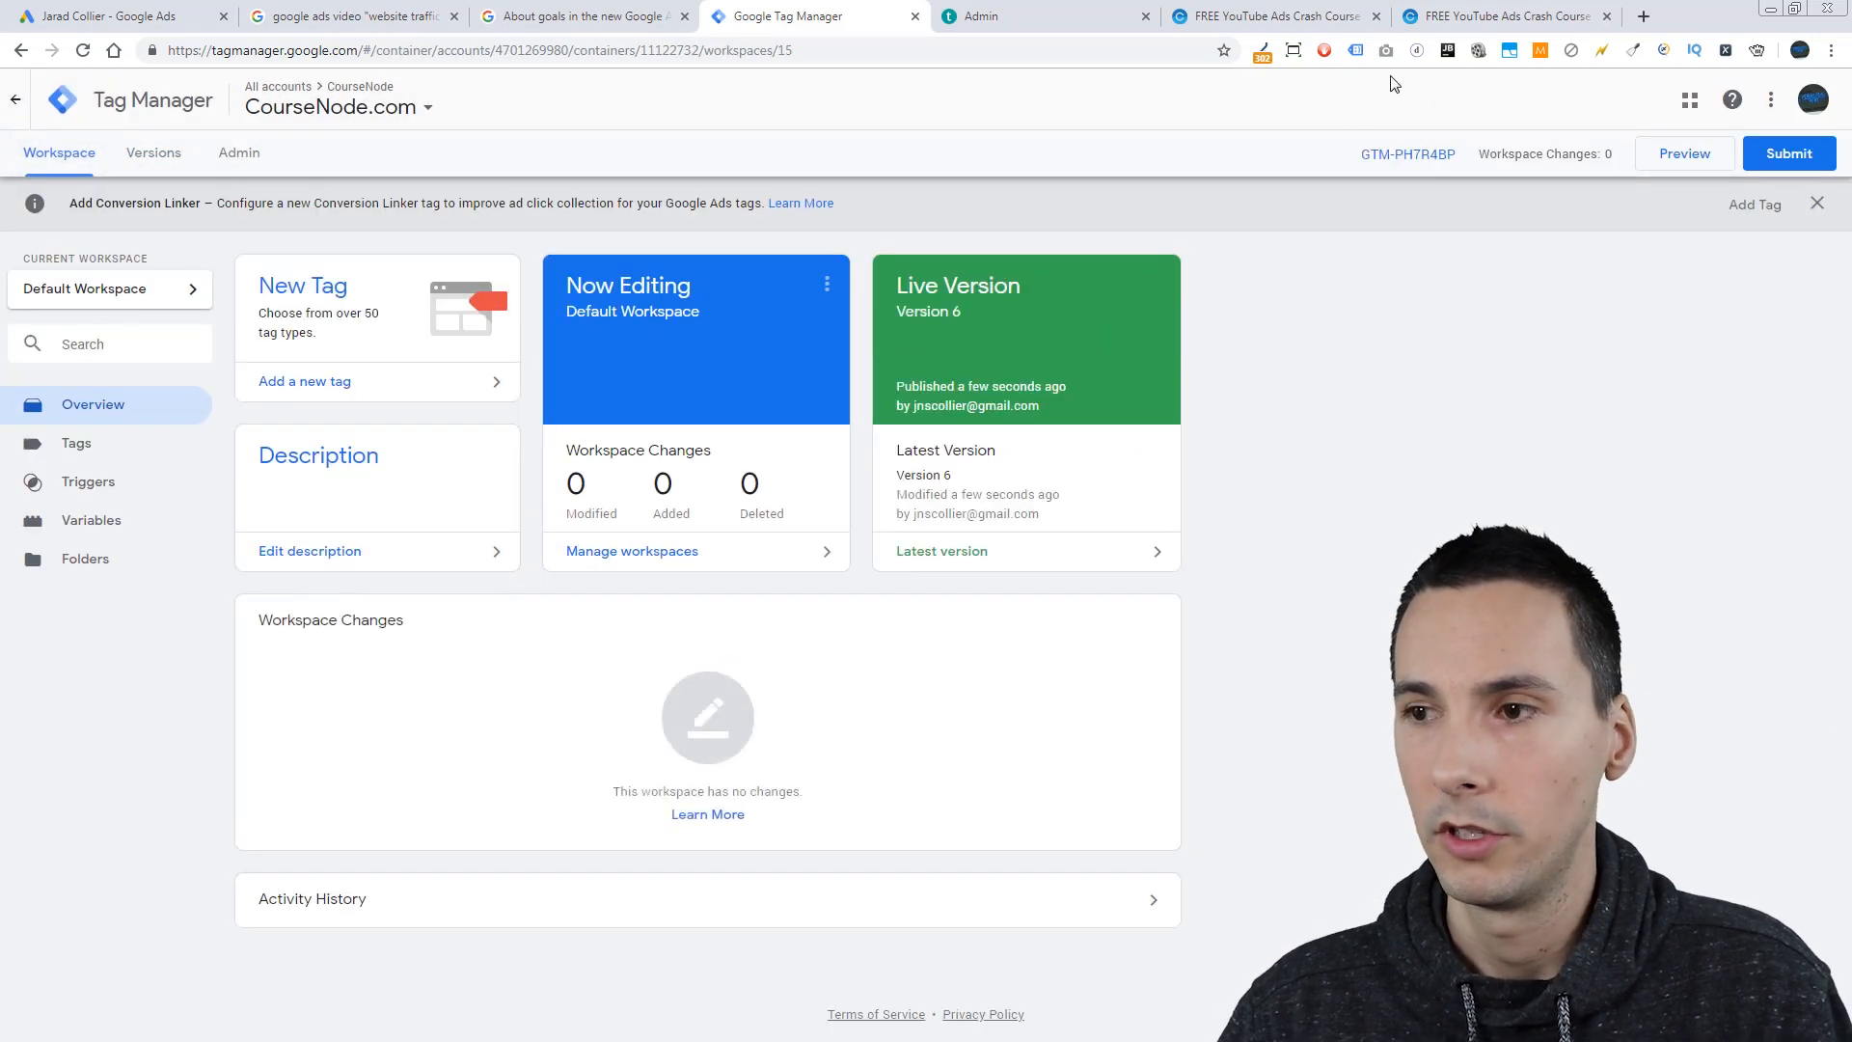
click(1497, 17)
mouse_move(735, 566)
mouse_down()
mouse_move(732, 628)
mouse_move(723, 415)
mouse_move(745, 560)
mouse_up()
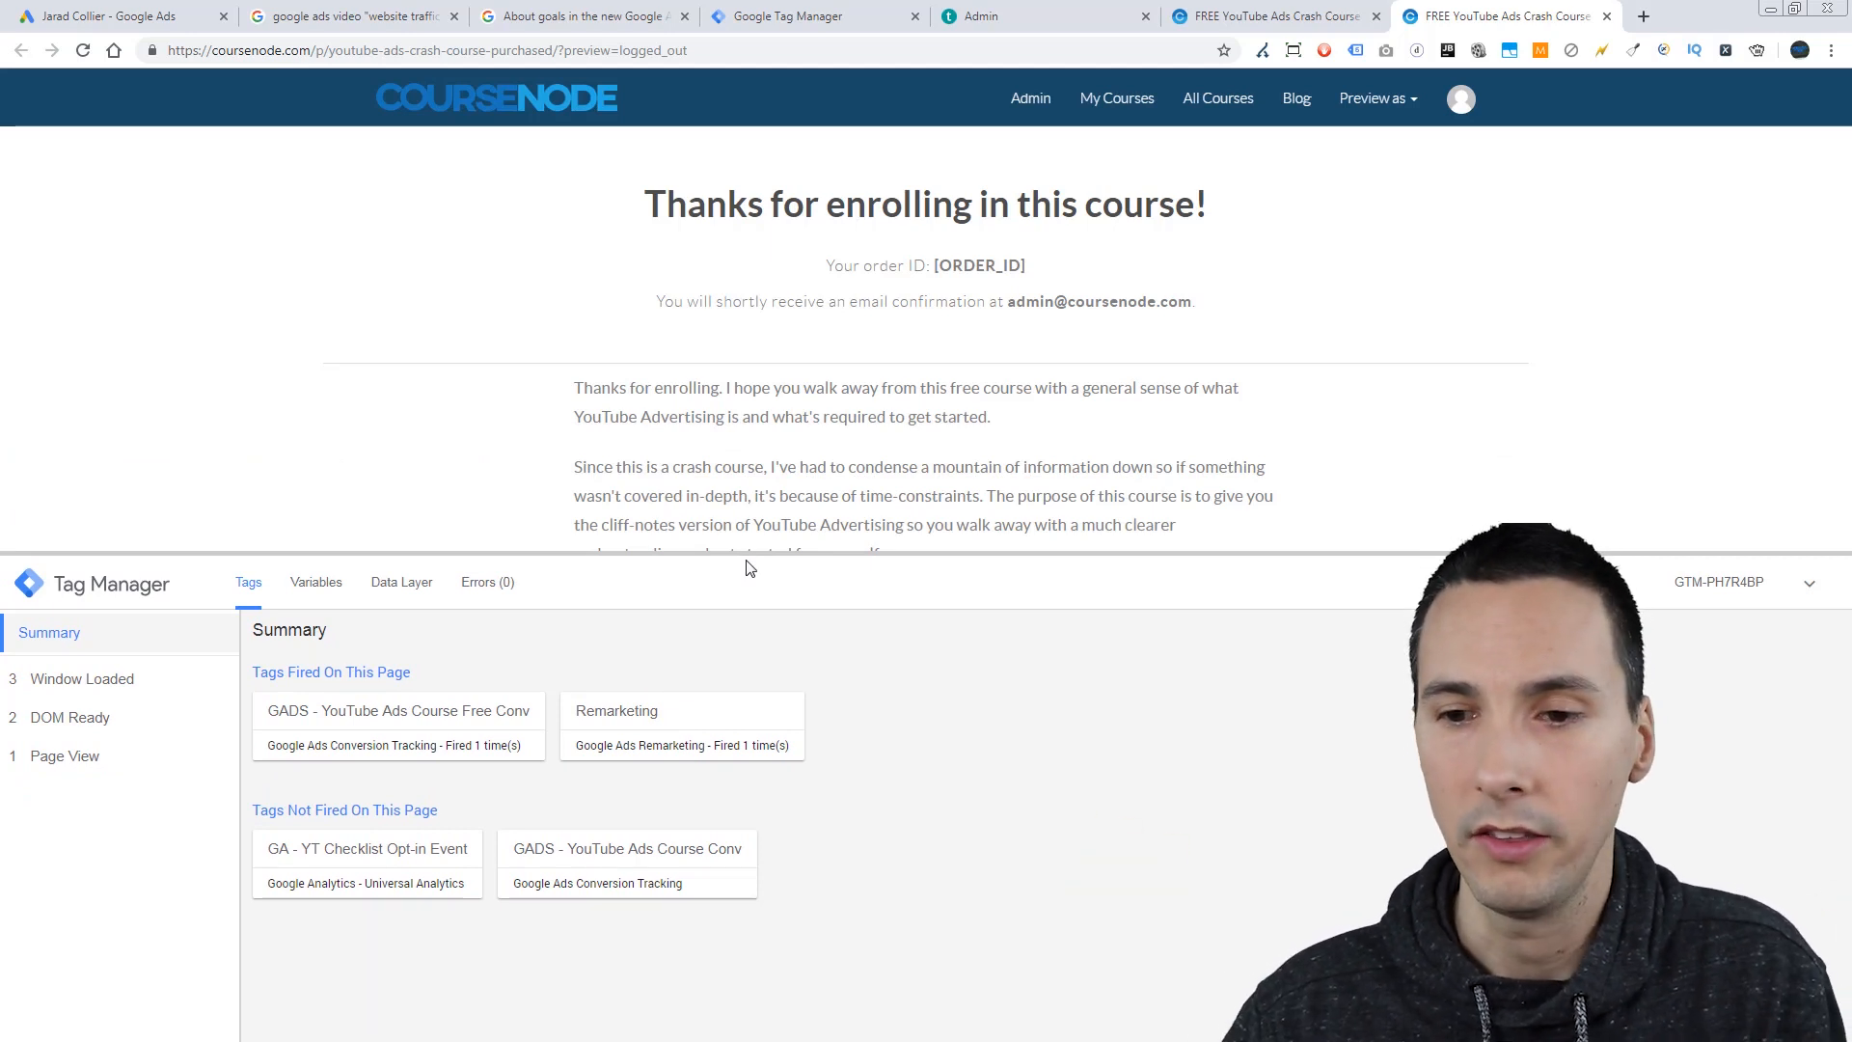
key(F5)
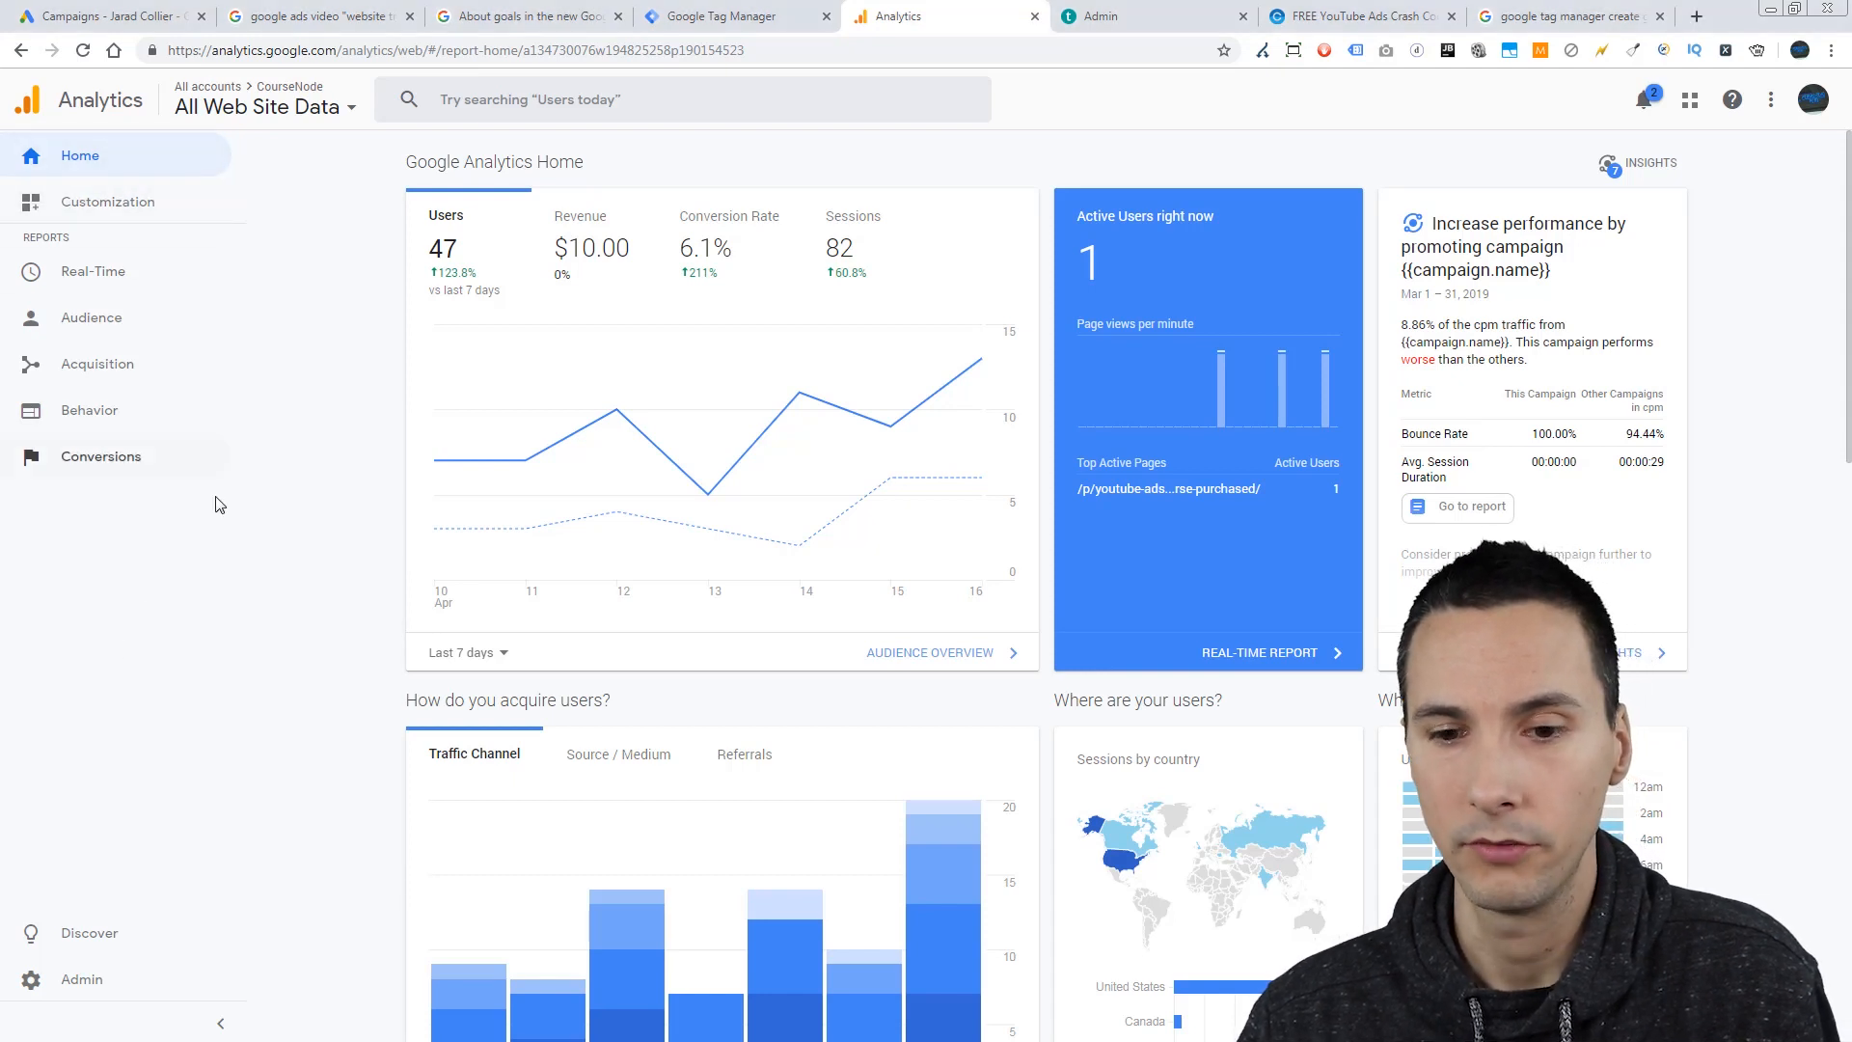
Step: Start a new goal in the Google Analytics admin settings for the All Web Site Data view
click(76, 981)
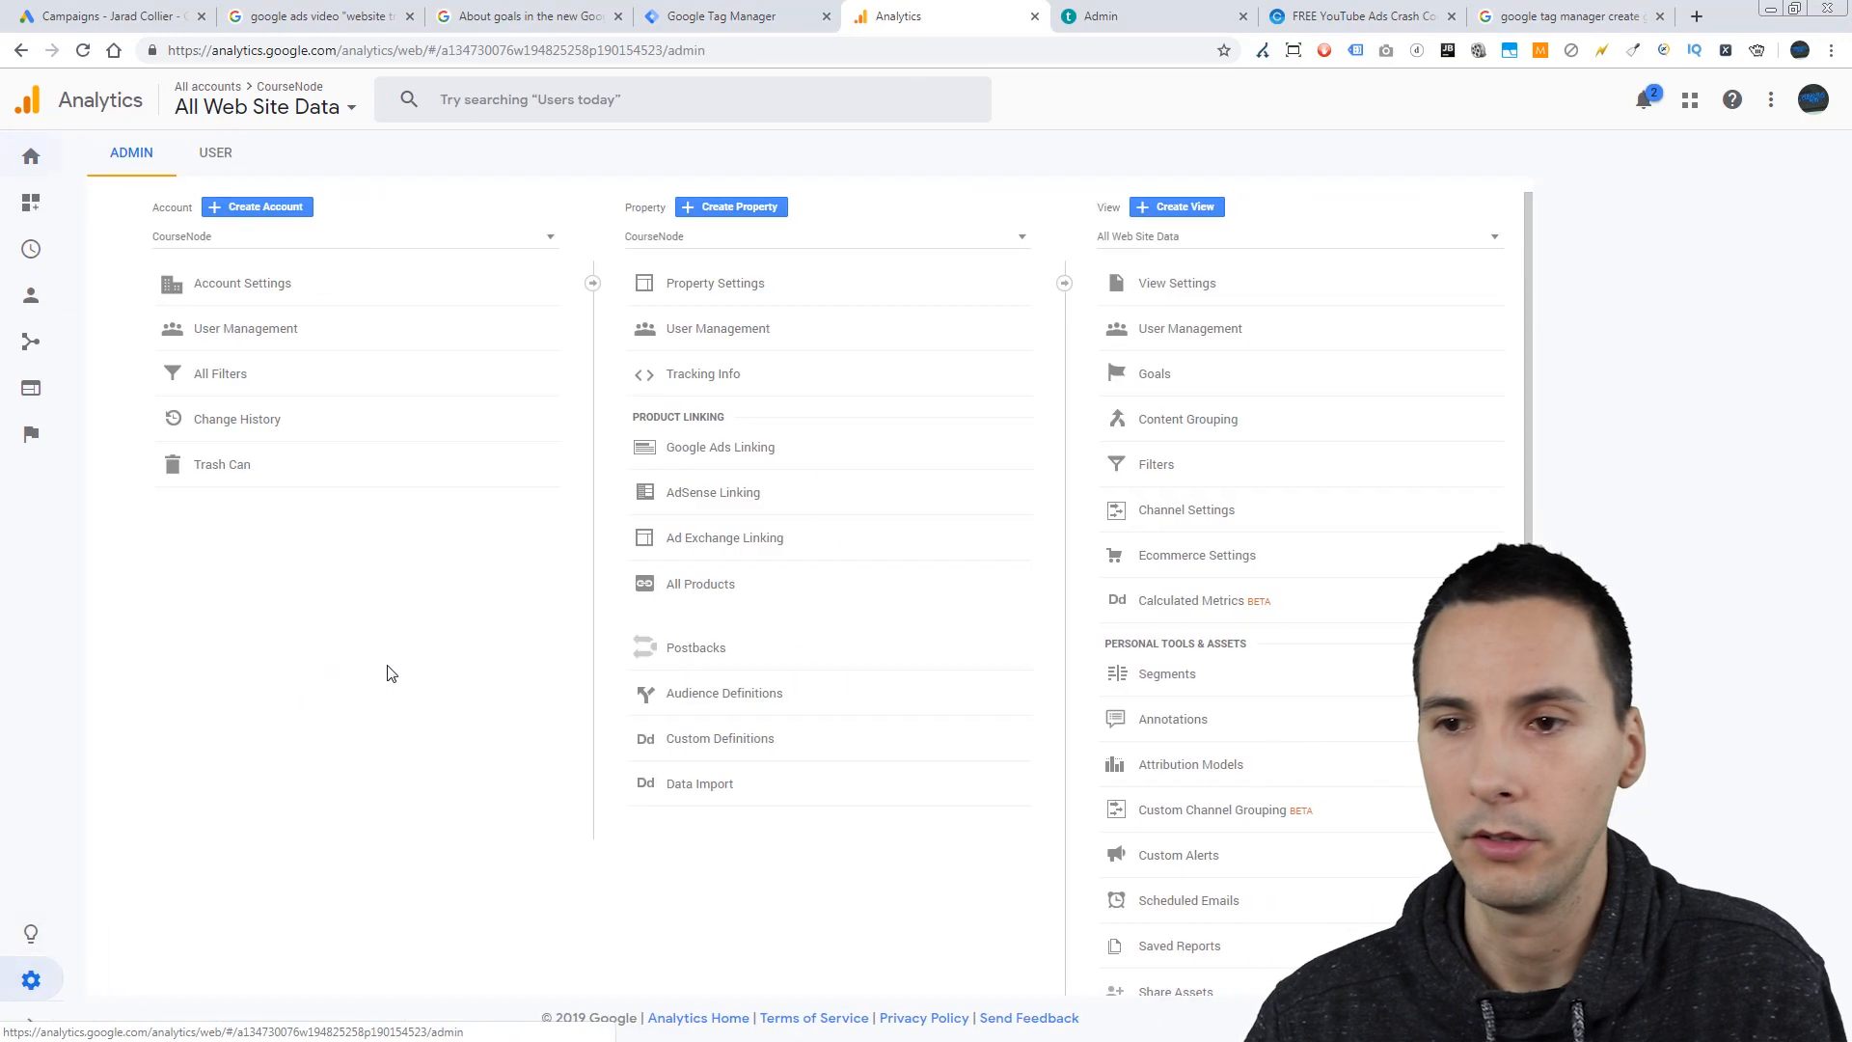
click(1156, 375)
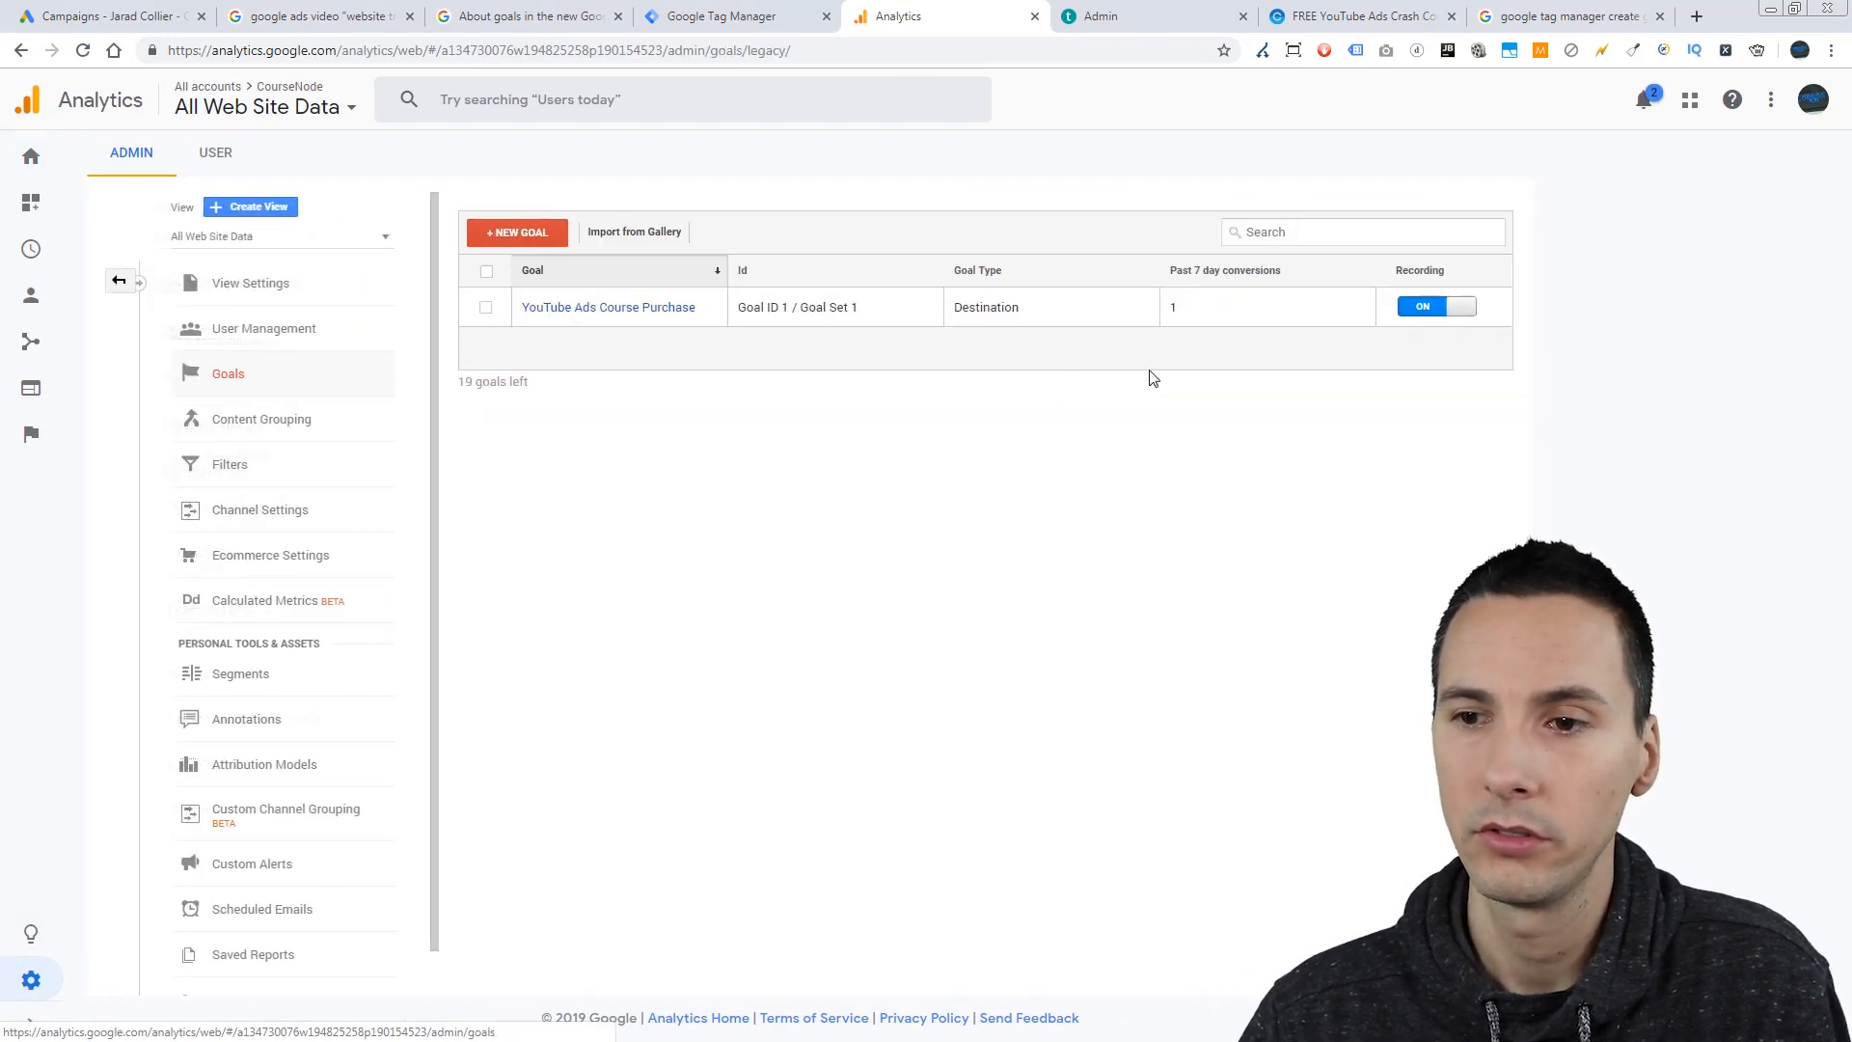
click(496, 238)
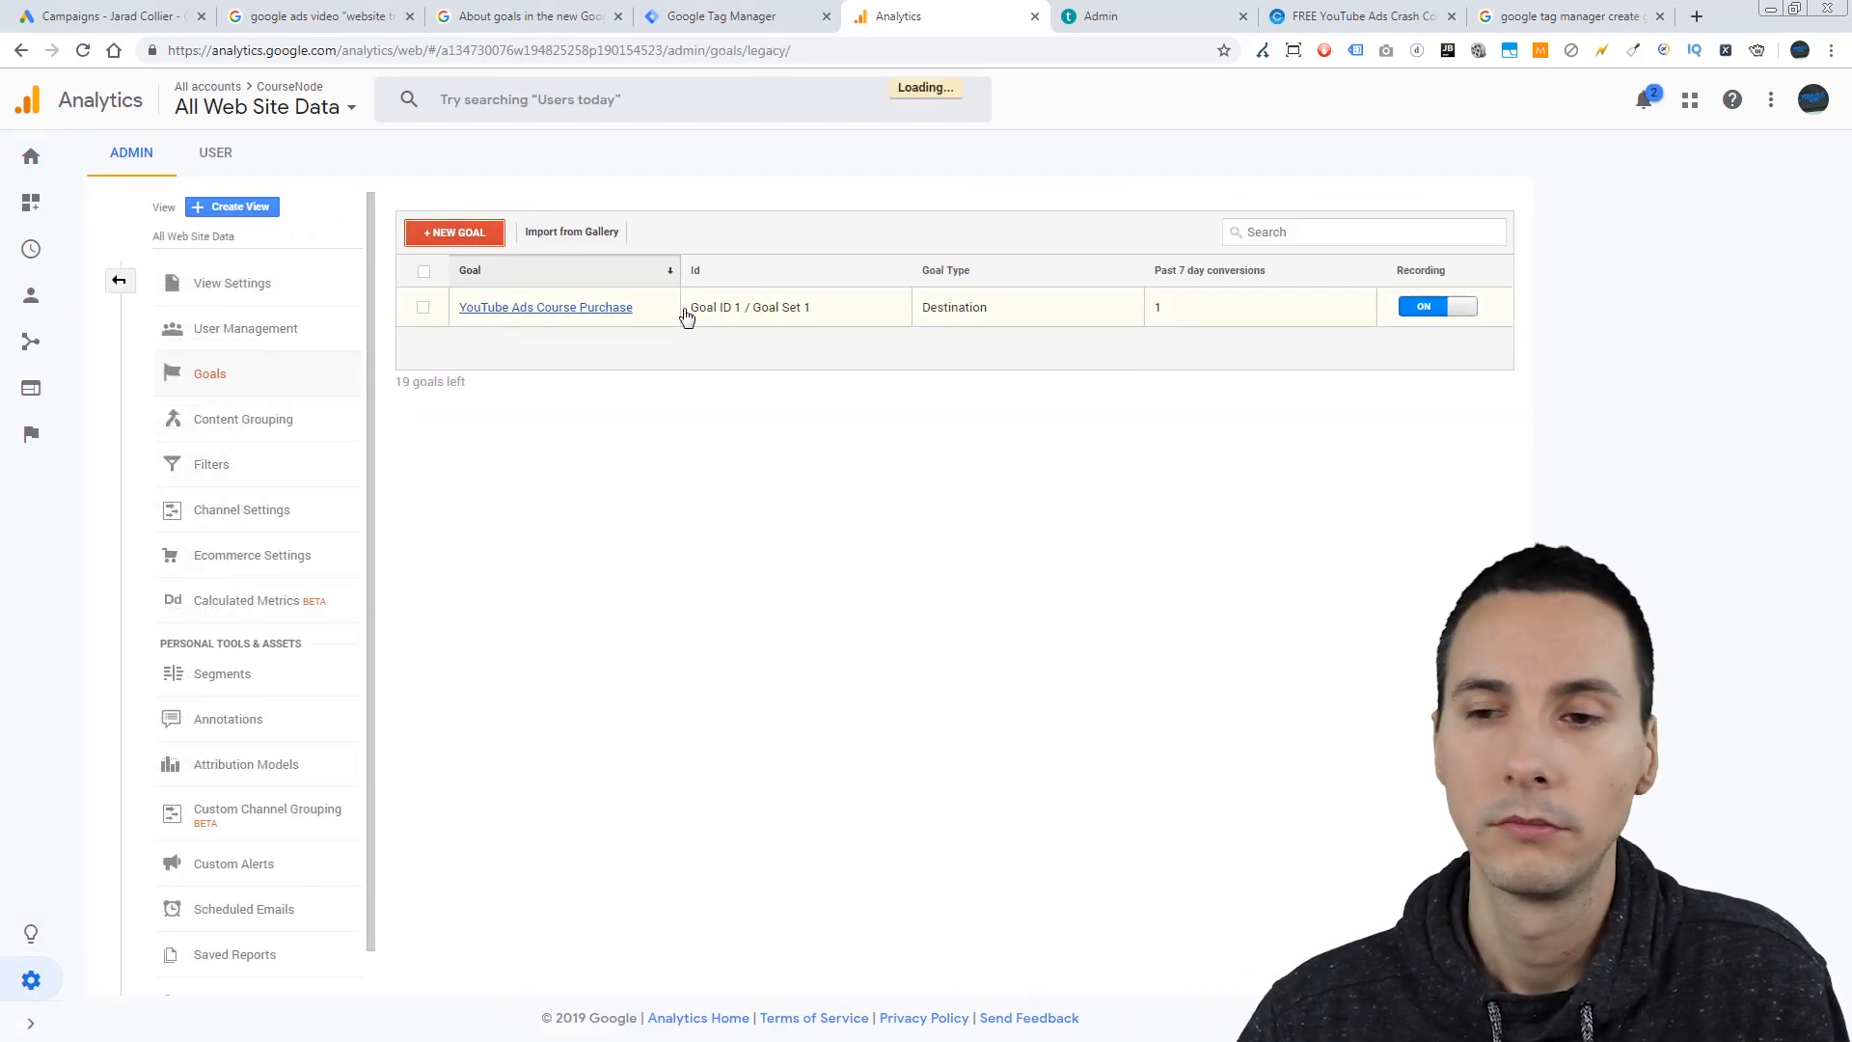
click(1360, 17)
click(906, 17)
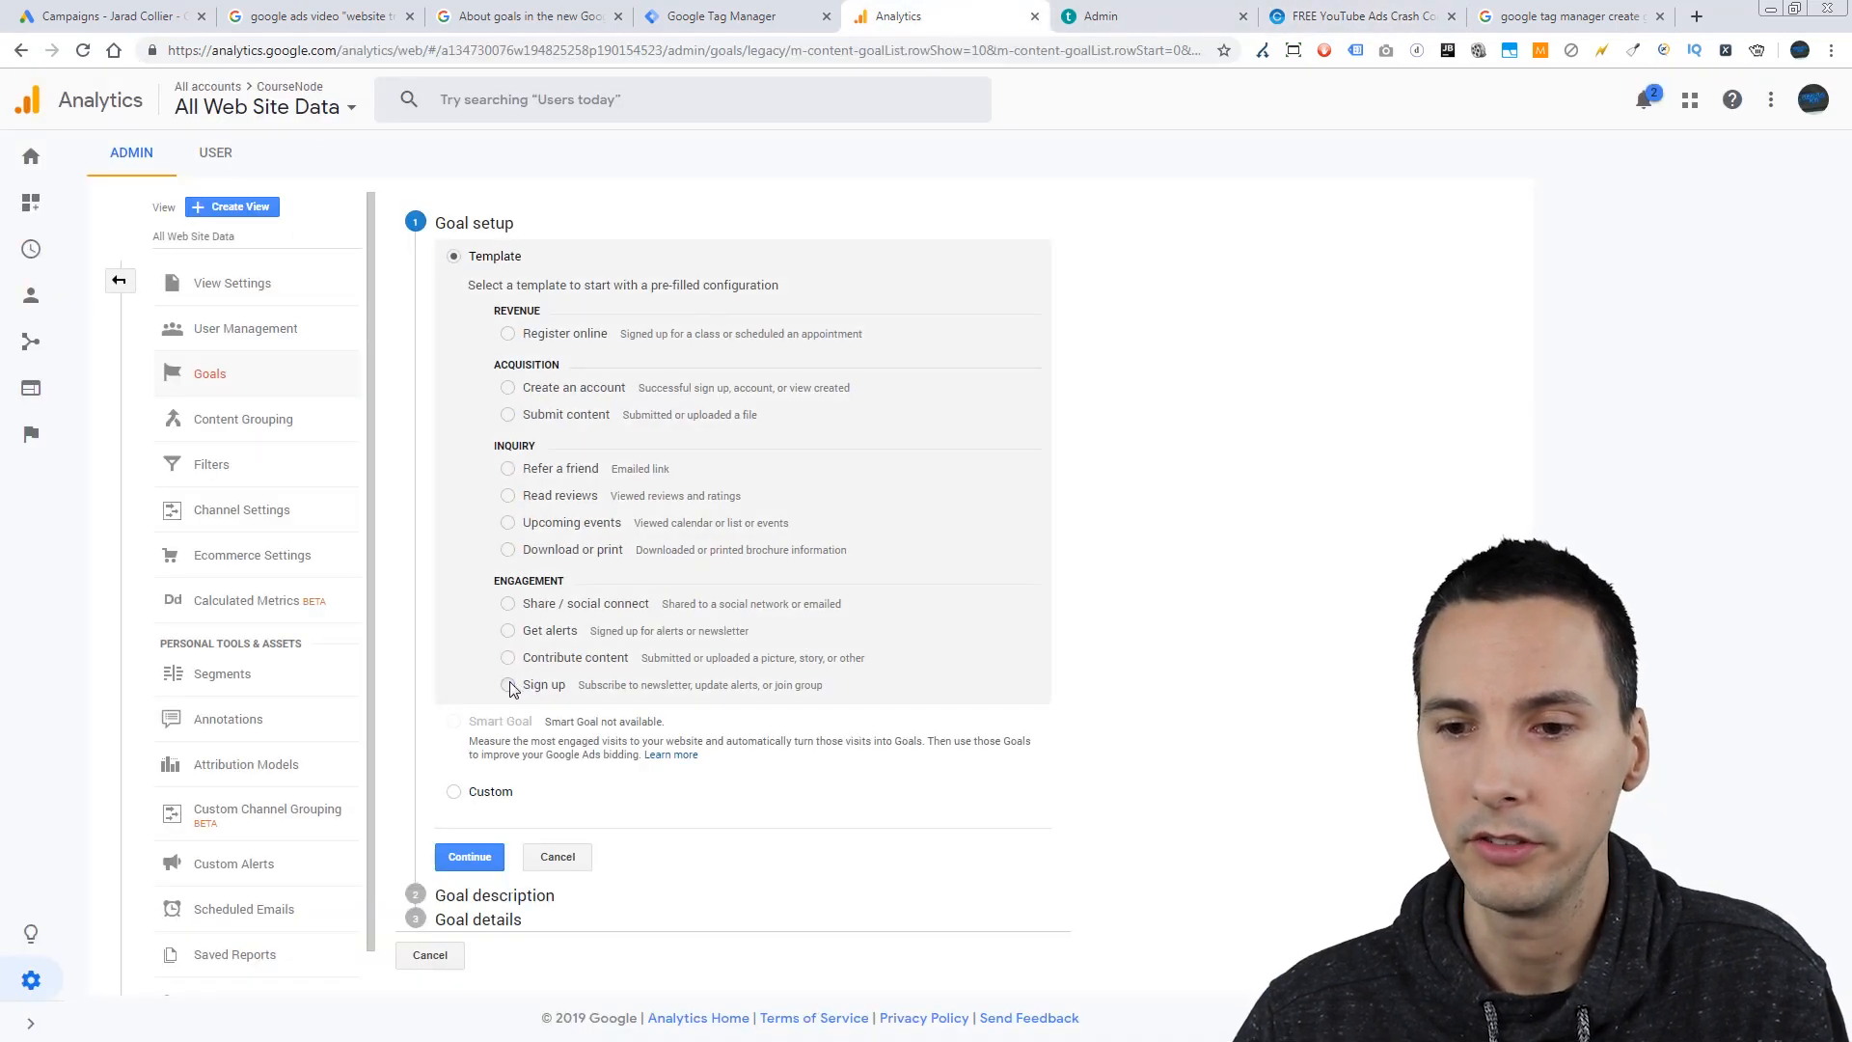
Step: Base the goal on the Sign up template and name it "YouTube Ads Crash Course", keeping the Destination type
click(475, 857)
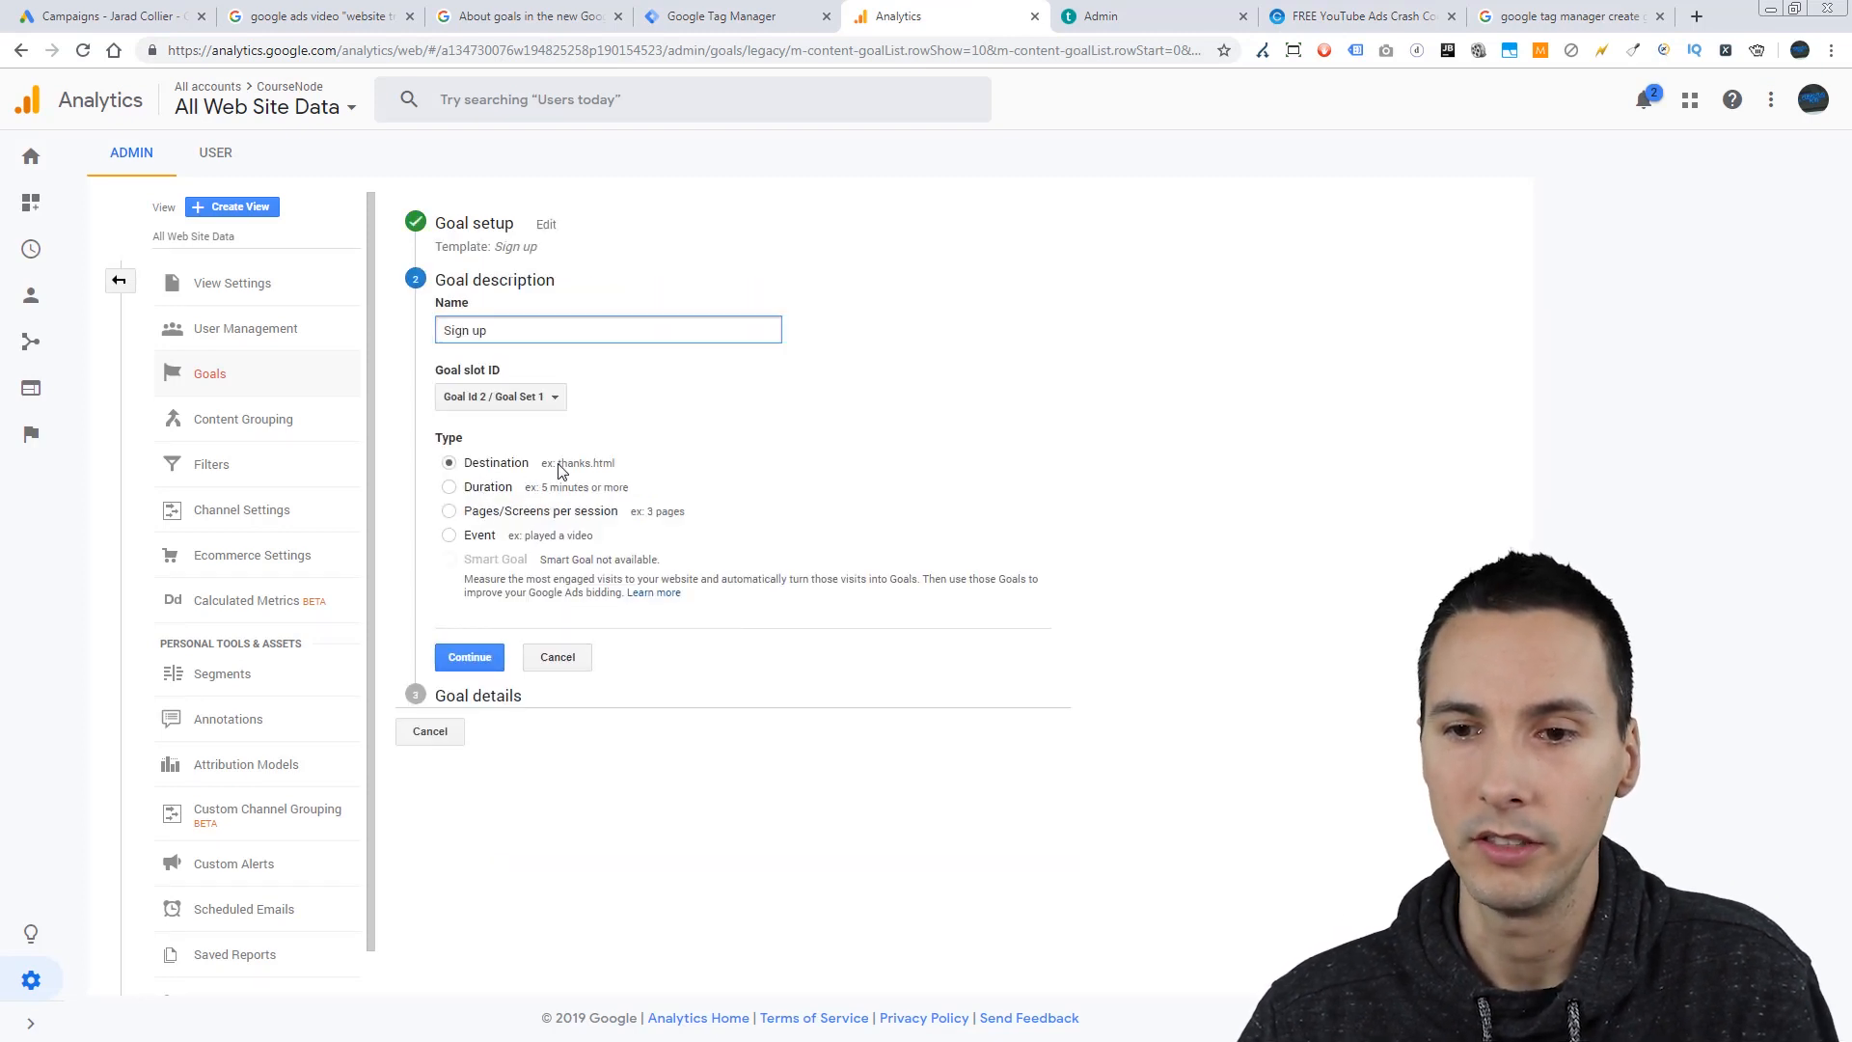
triple_click(491, 333)
text(youtube-ads-crash-course-purchased)
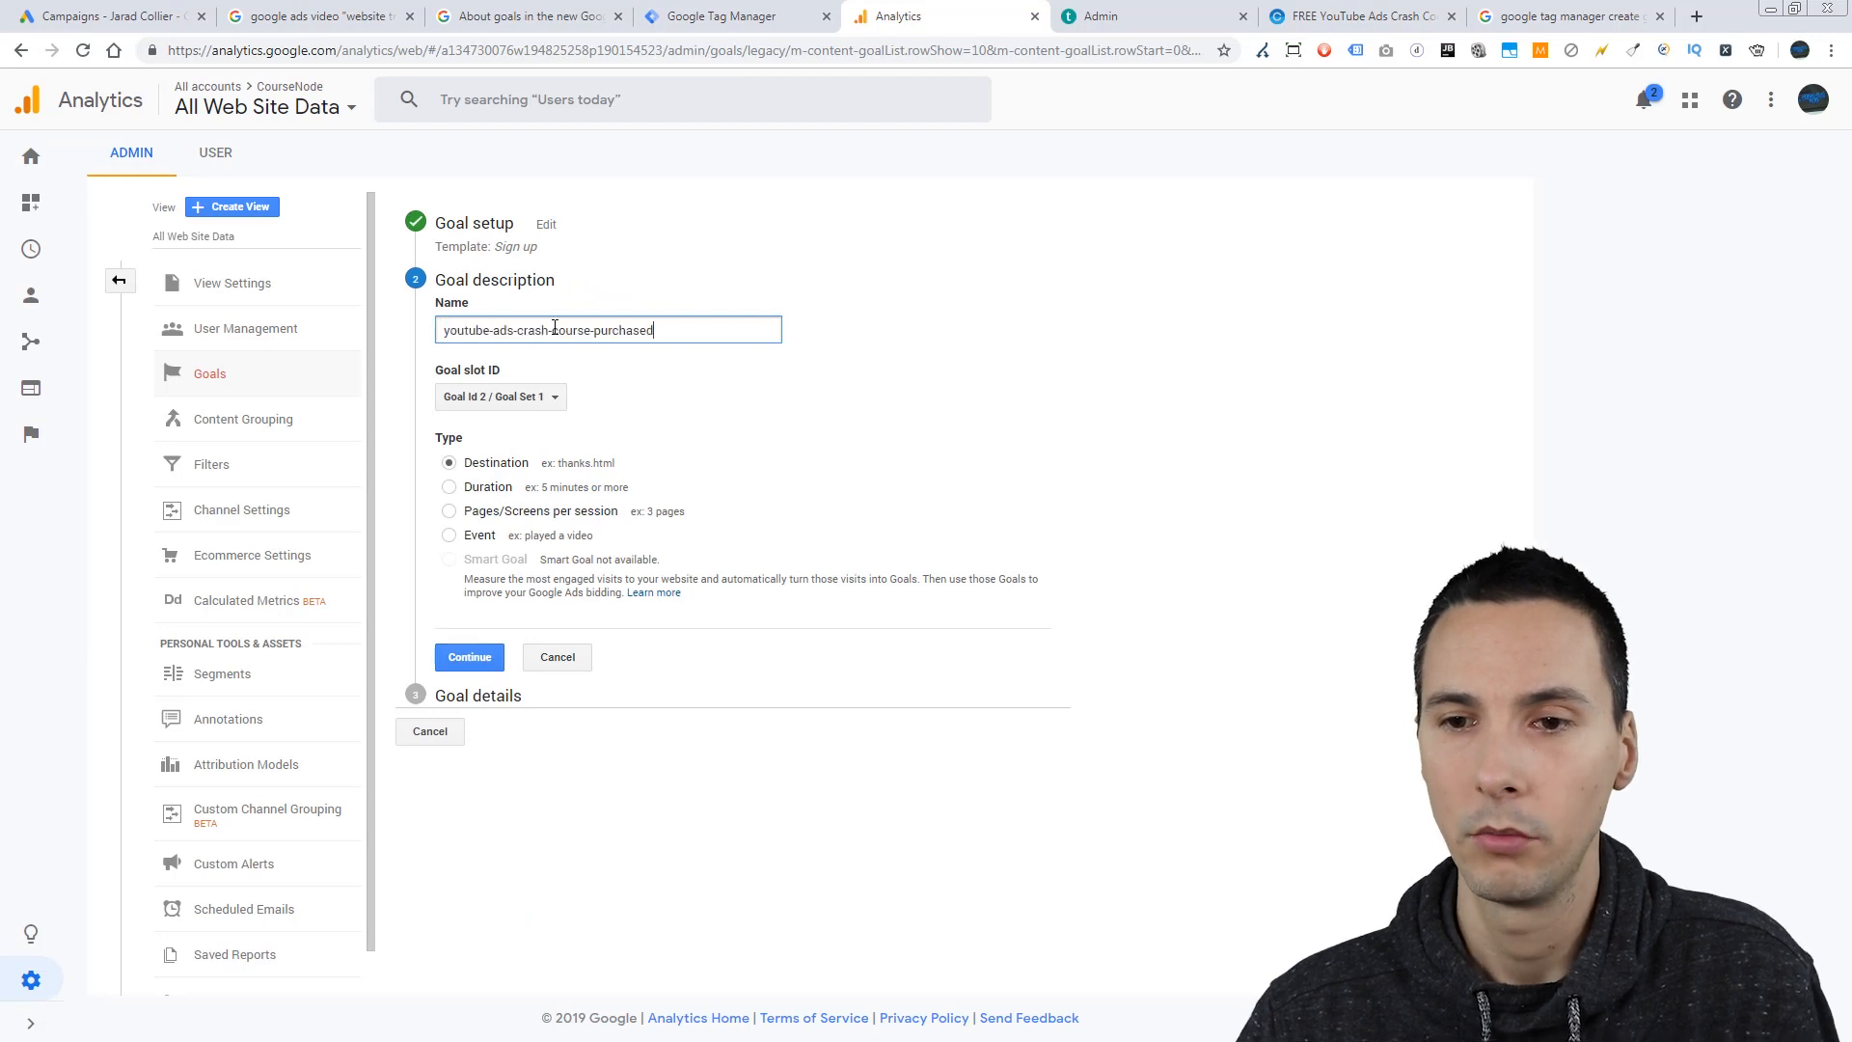
triple_click(553, 328)
key(ctrl+c)
text(YouTube Ads Crash Course)
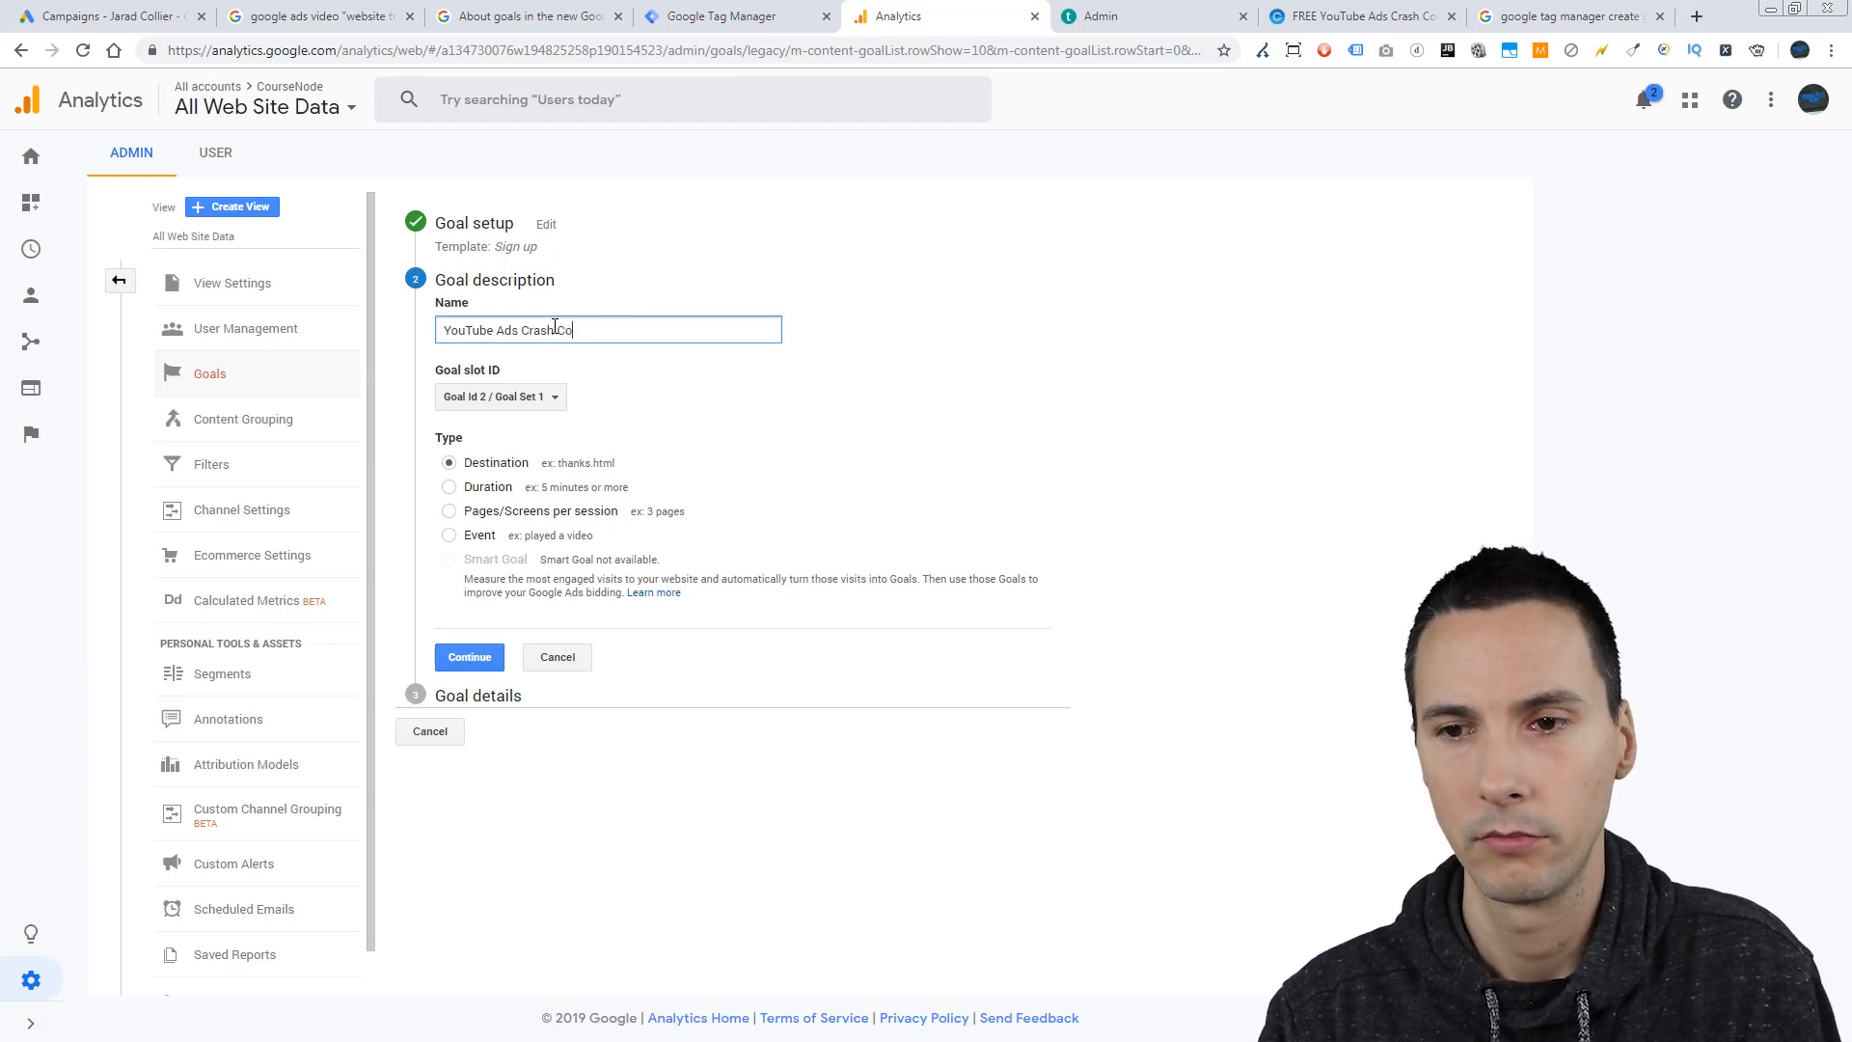
click(470, 657)
Step: Set the goal's destination to match the regular expression youtube-ads-crash-course-purchased
click(496, 401)
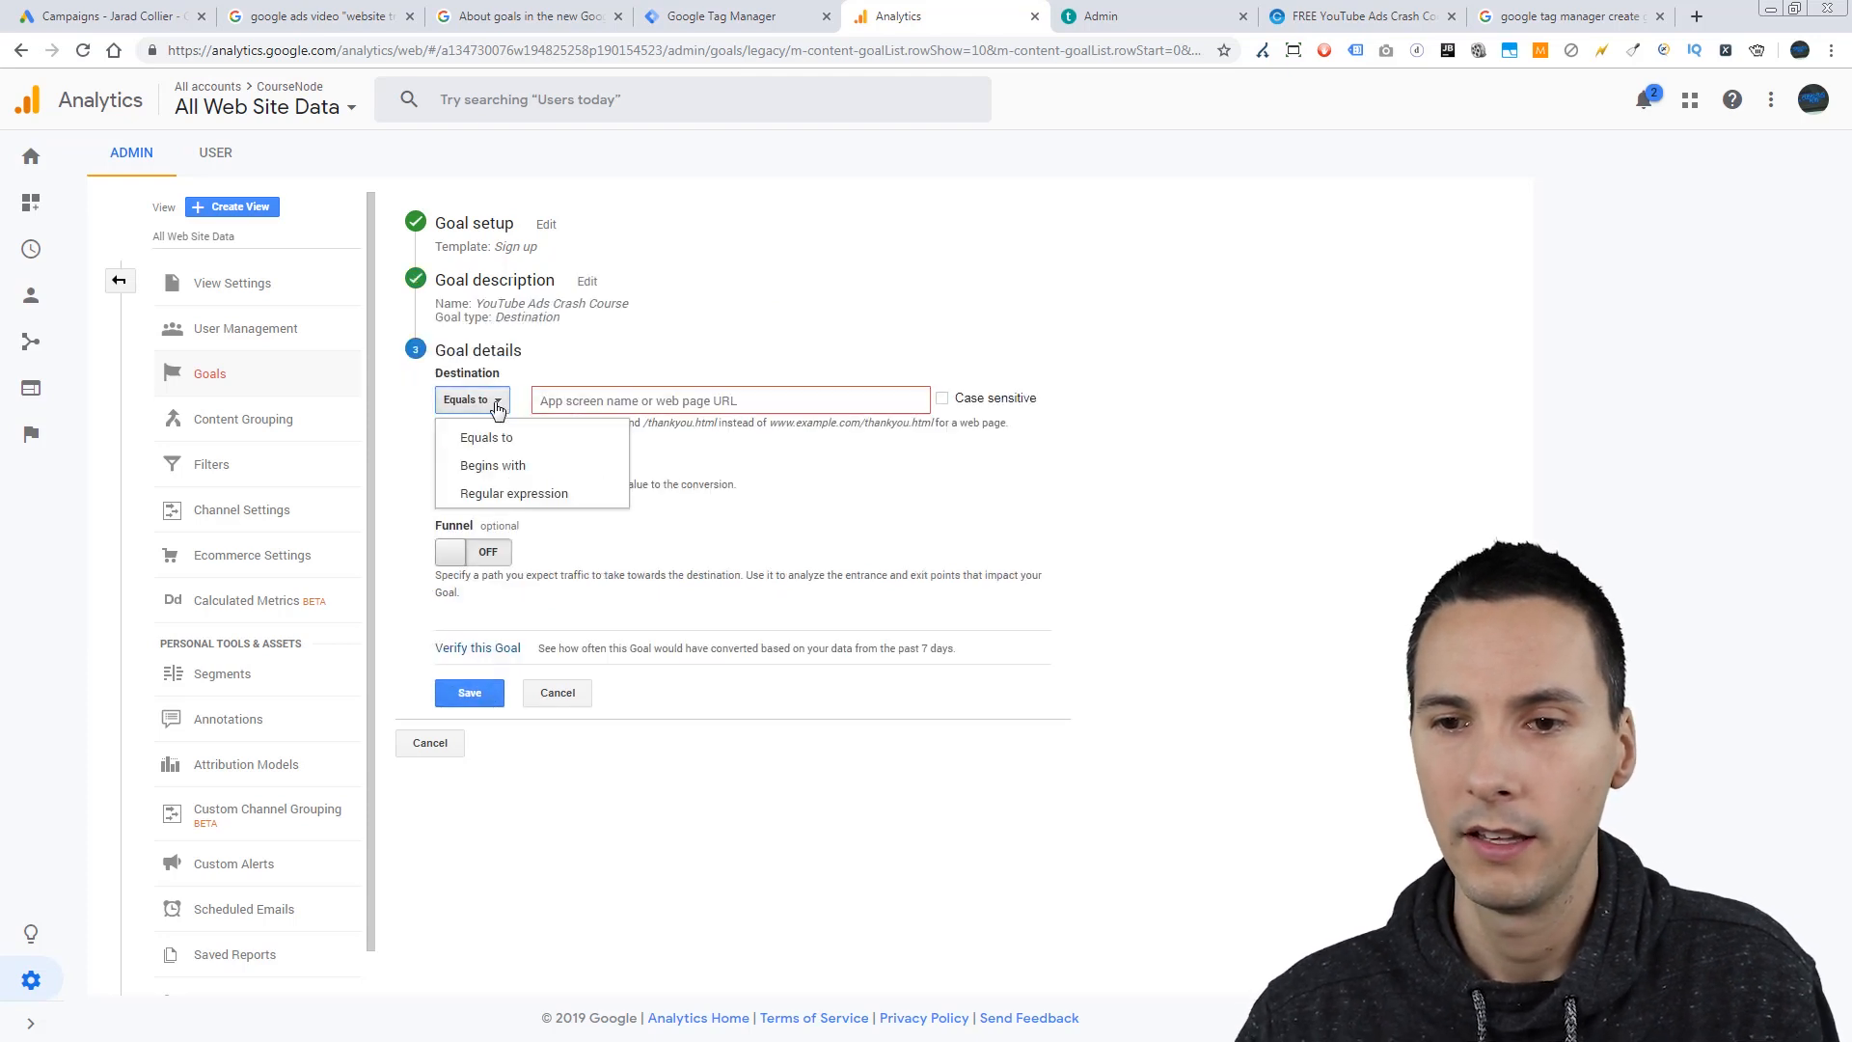
click(507, 493)
click(654, 408)
key(ctrl+v)
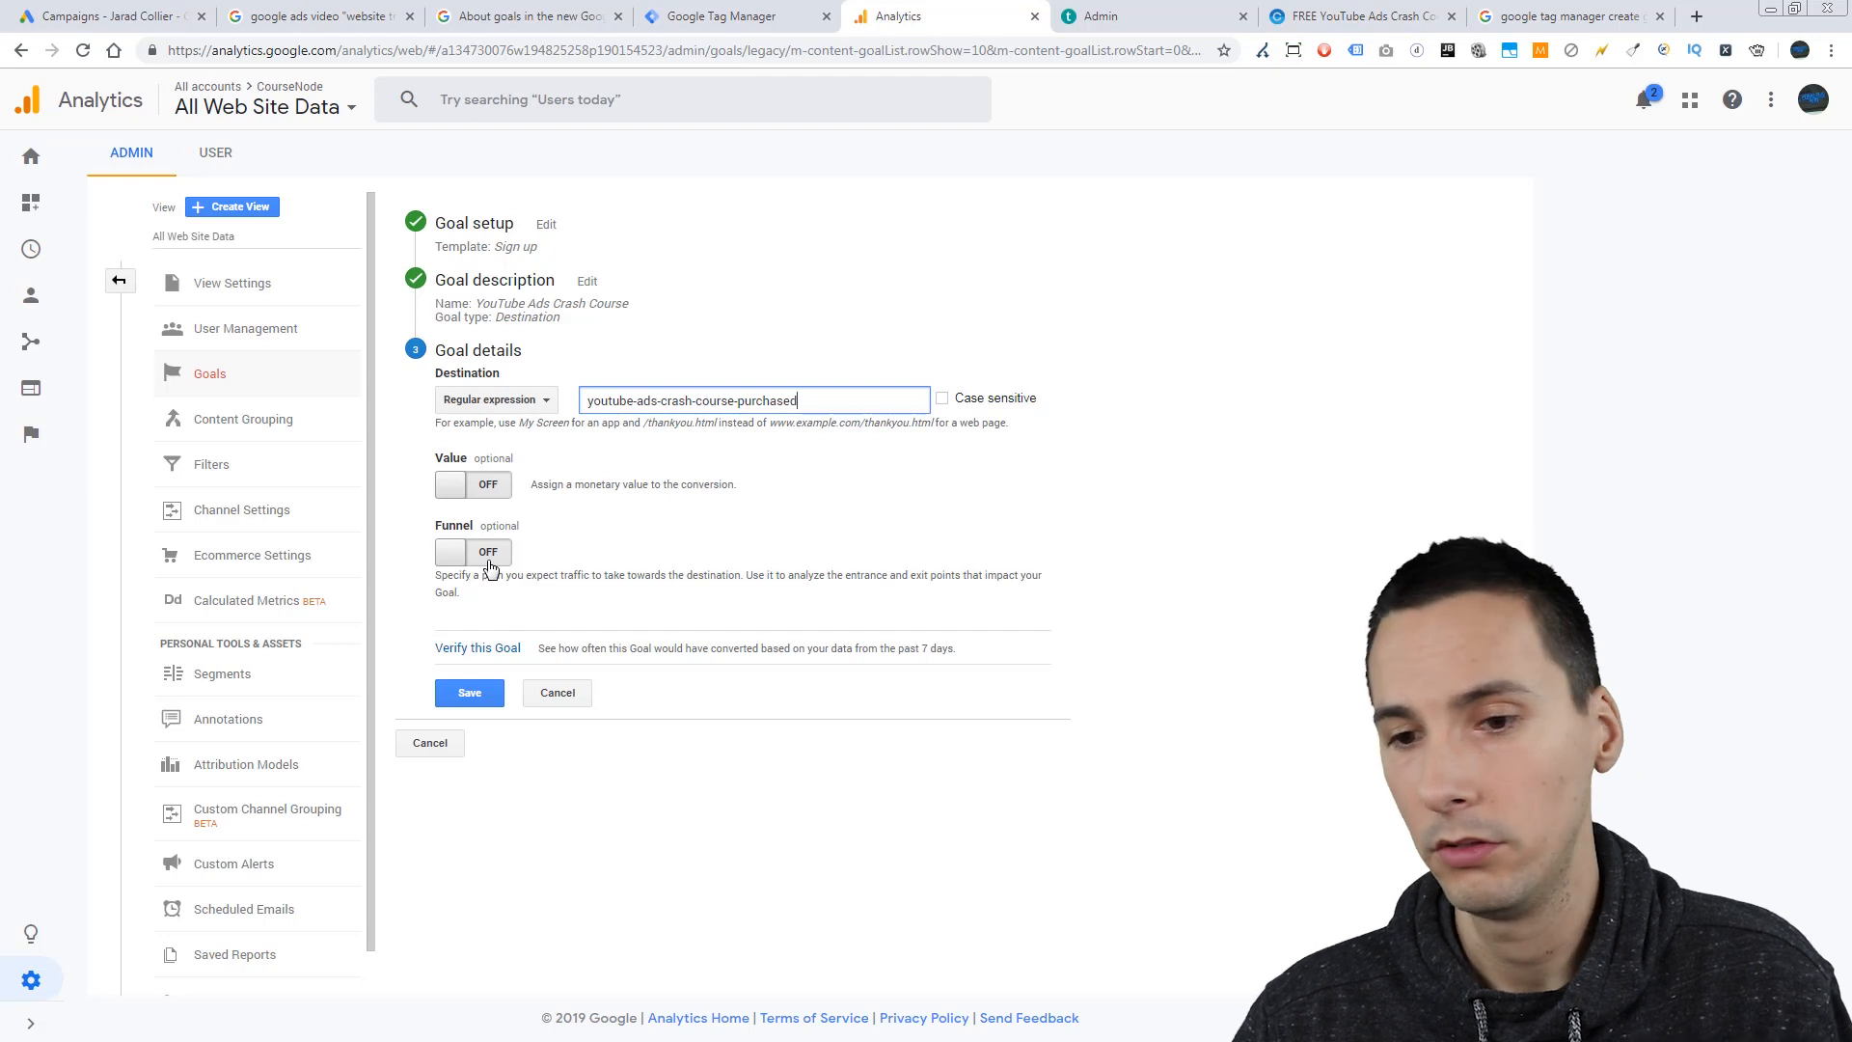
Step: Verify the goal against the data from the past 7 days and save it
click(487, 653)
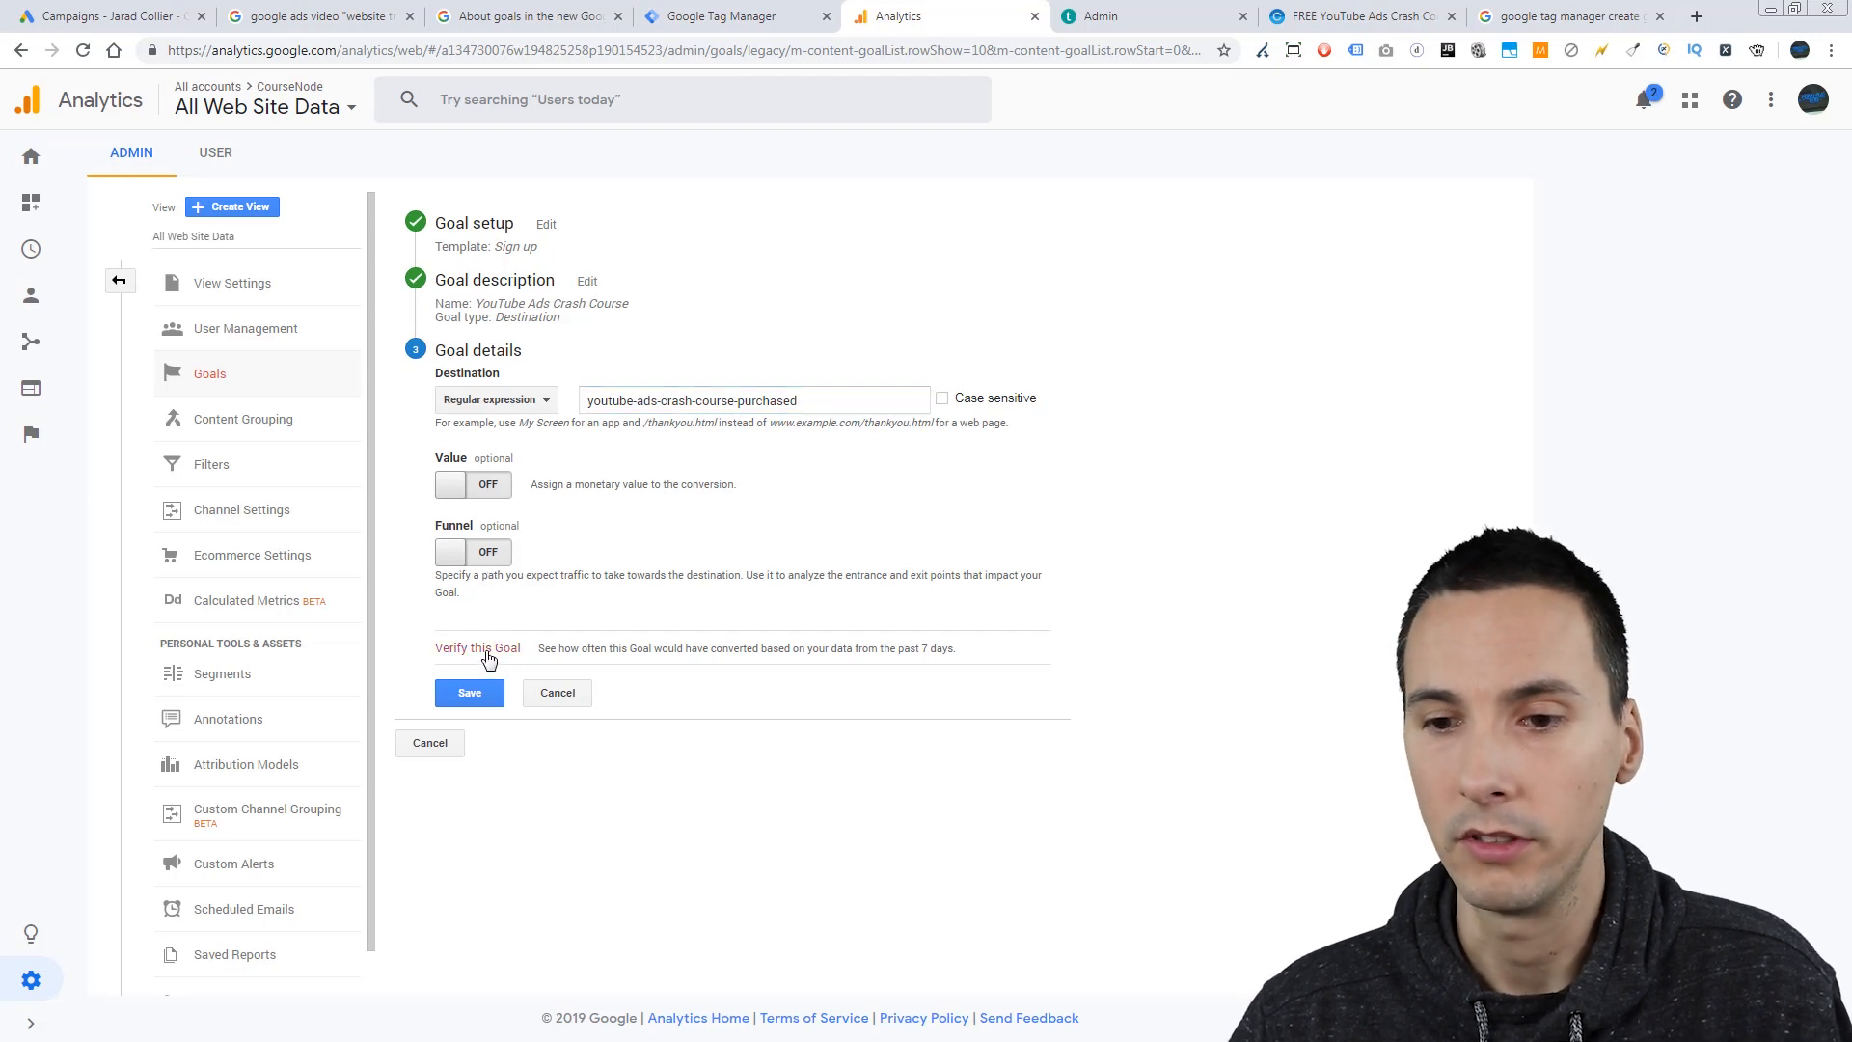
drag(792, 645, 567, 646)
click(661, 643)
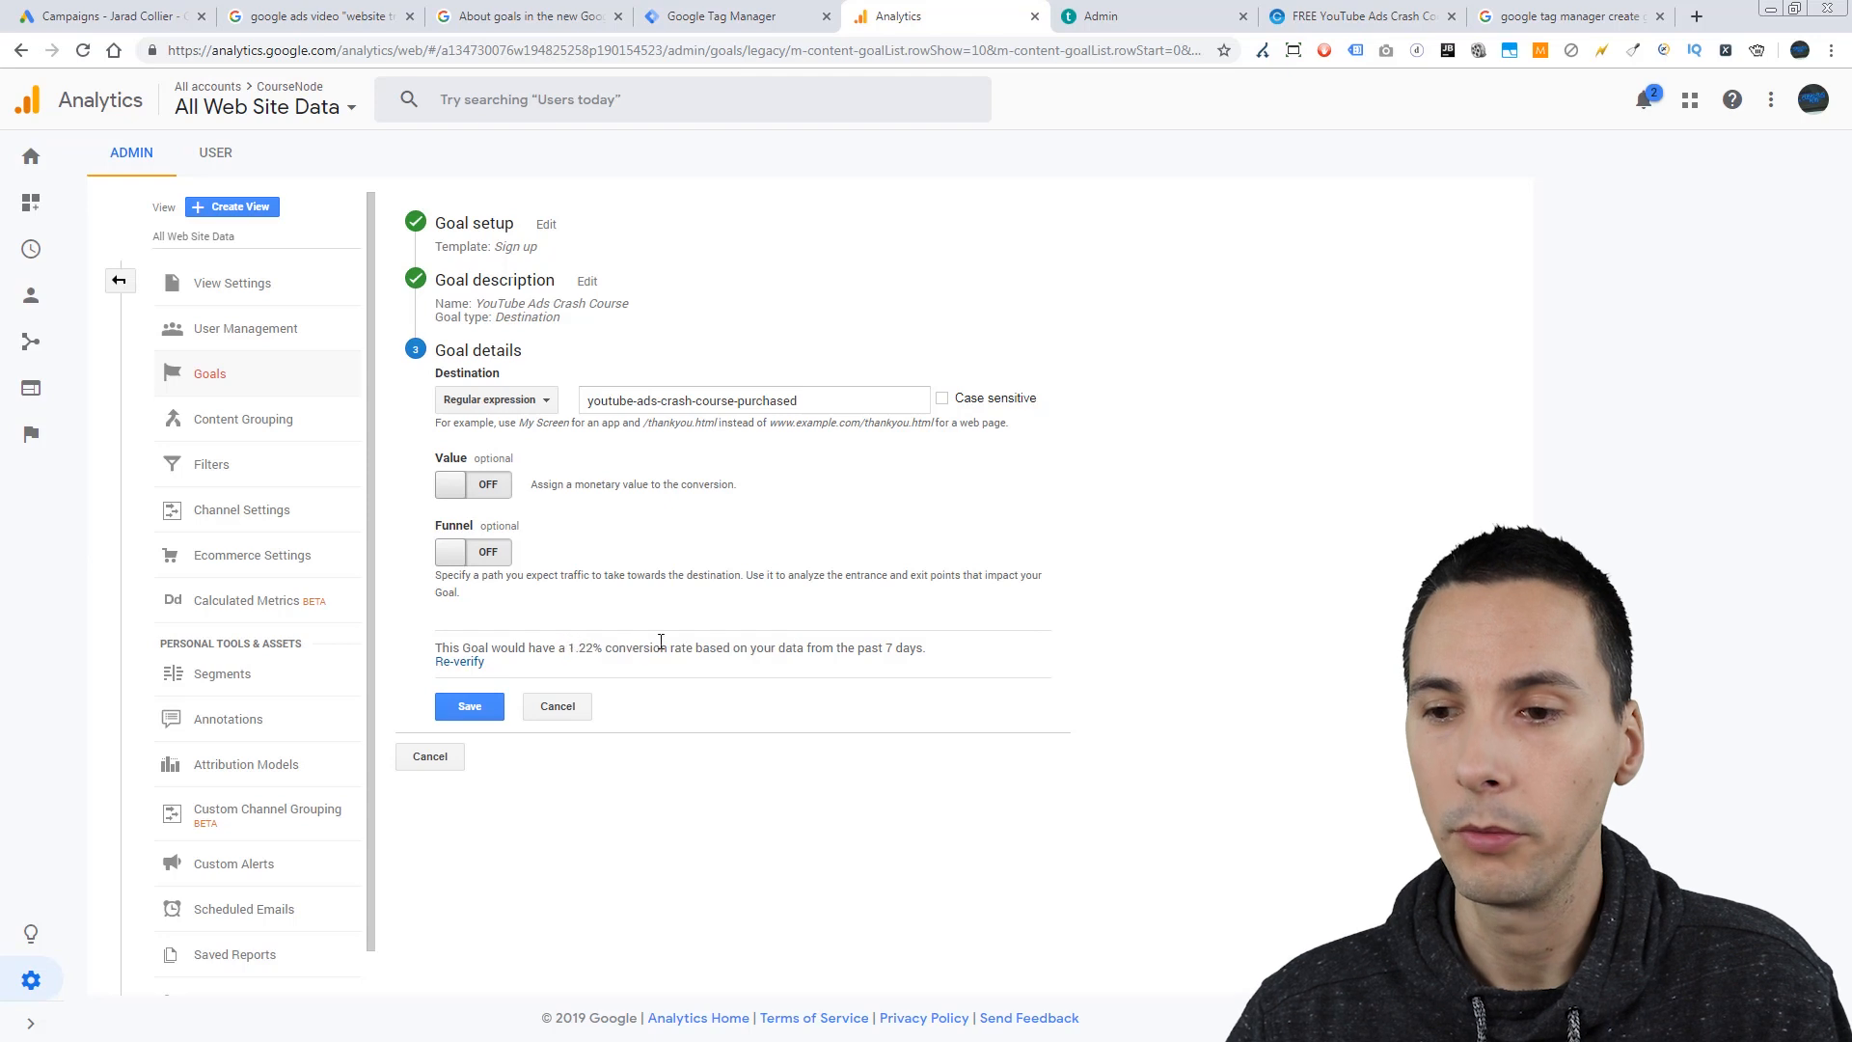
click(480, 709)
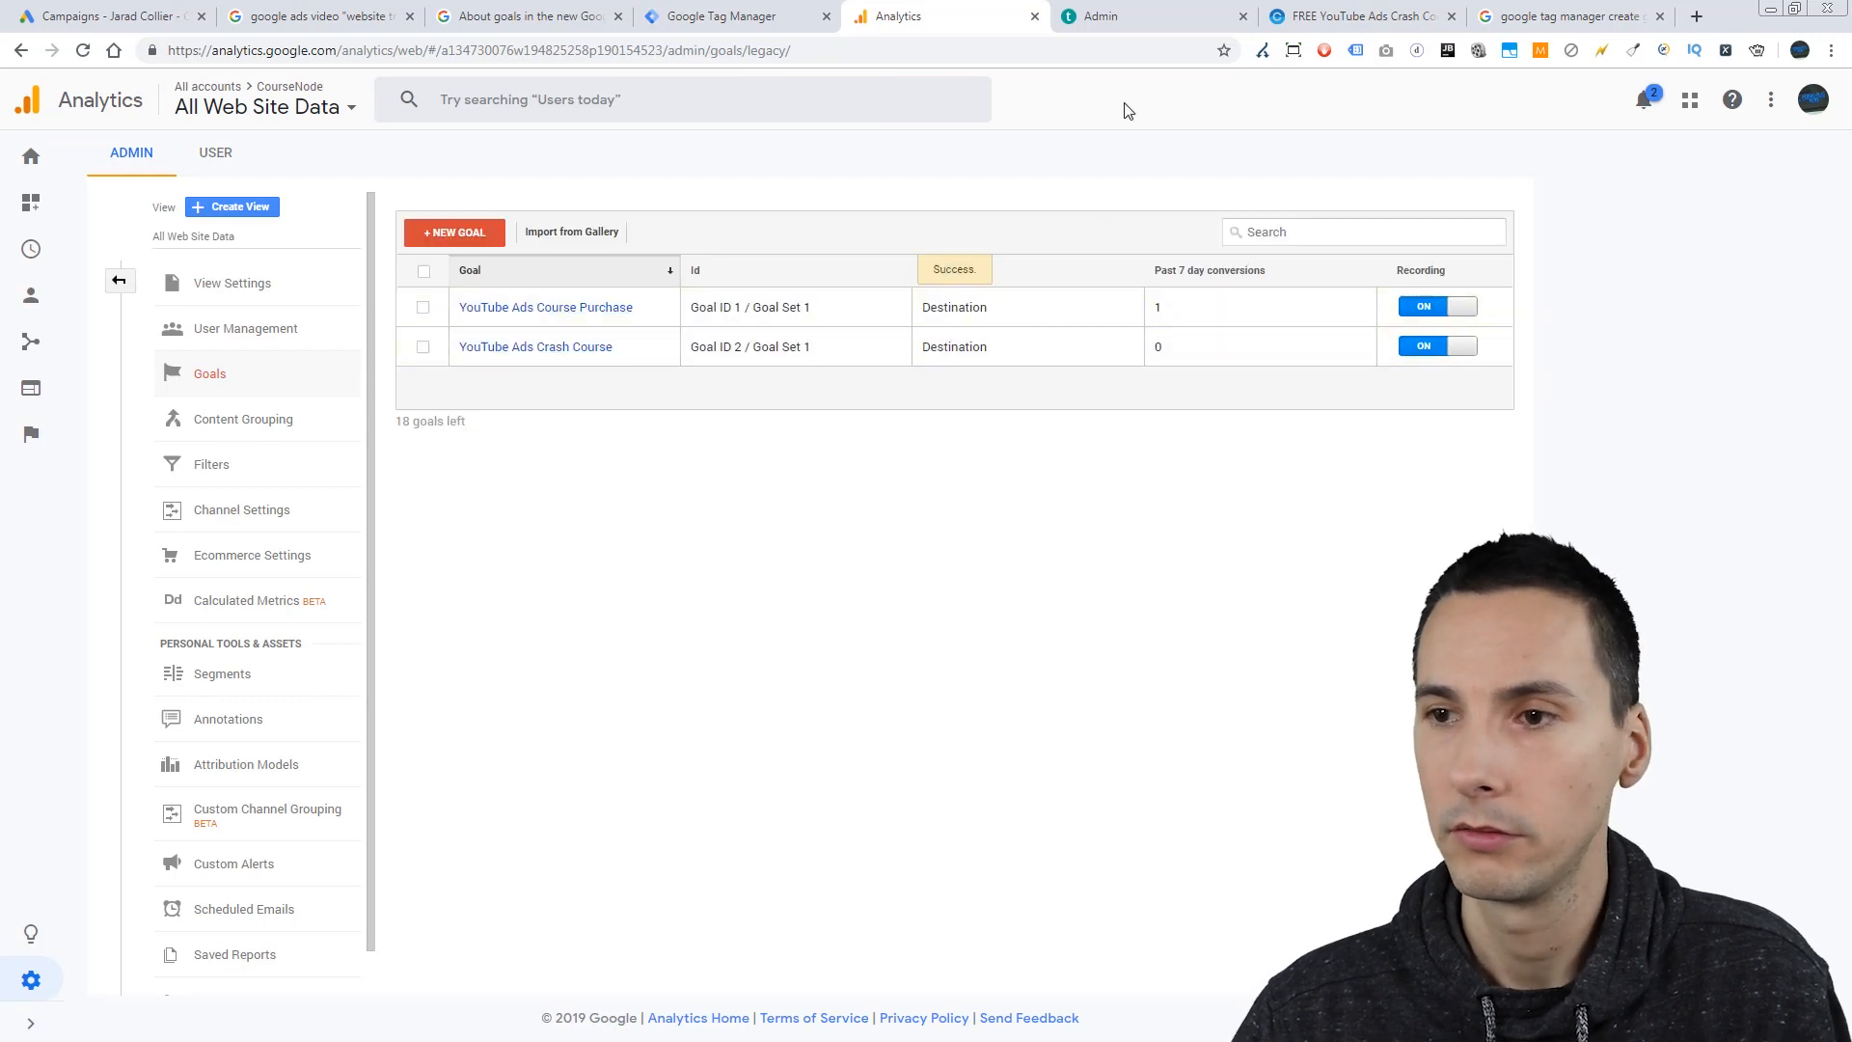
Step: Close the course admin, thank-you page, Tag Manager search, Analytics and Tag Manager pages
click(1222, 21)
click(1242, 16)
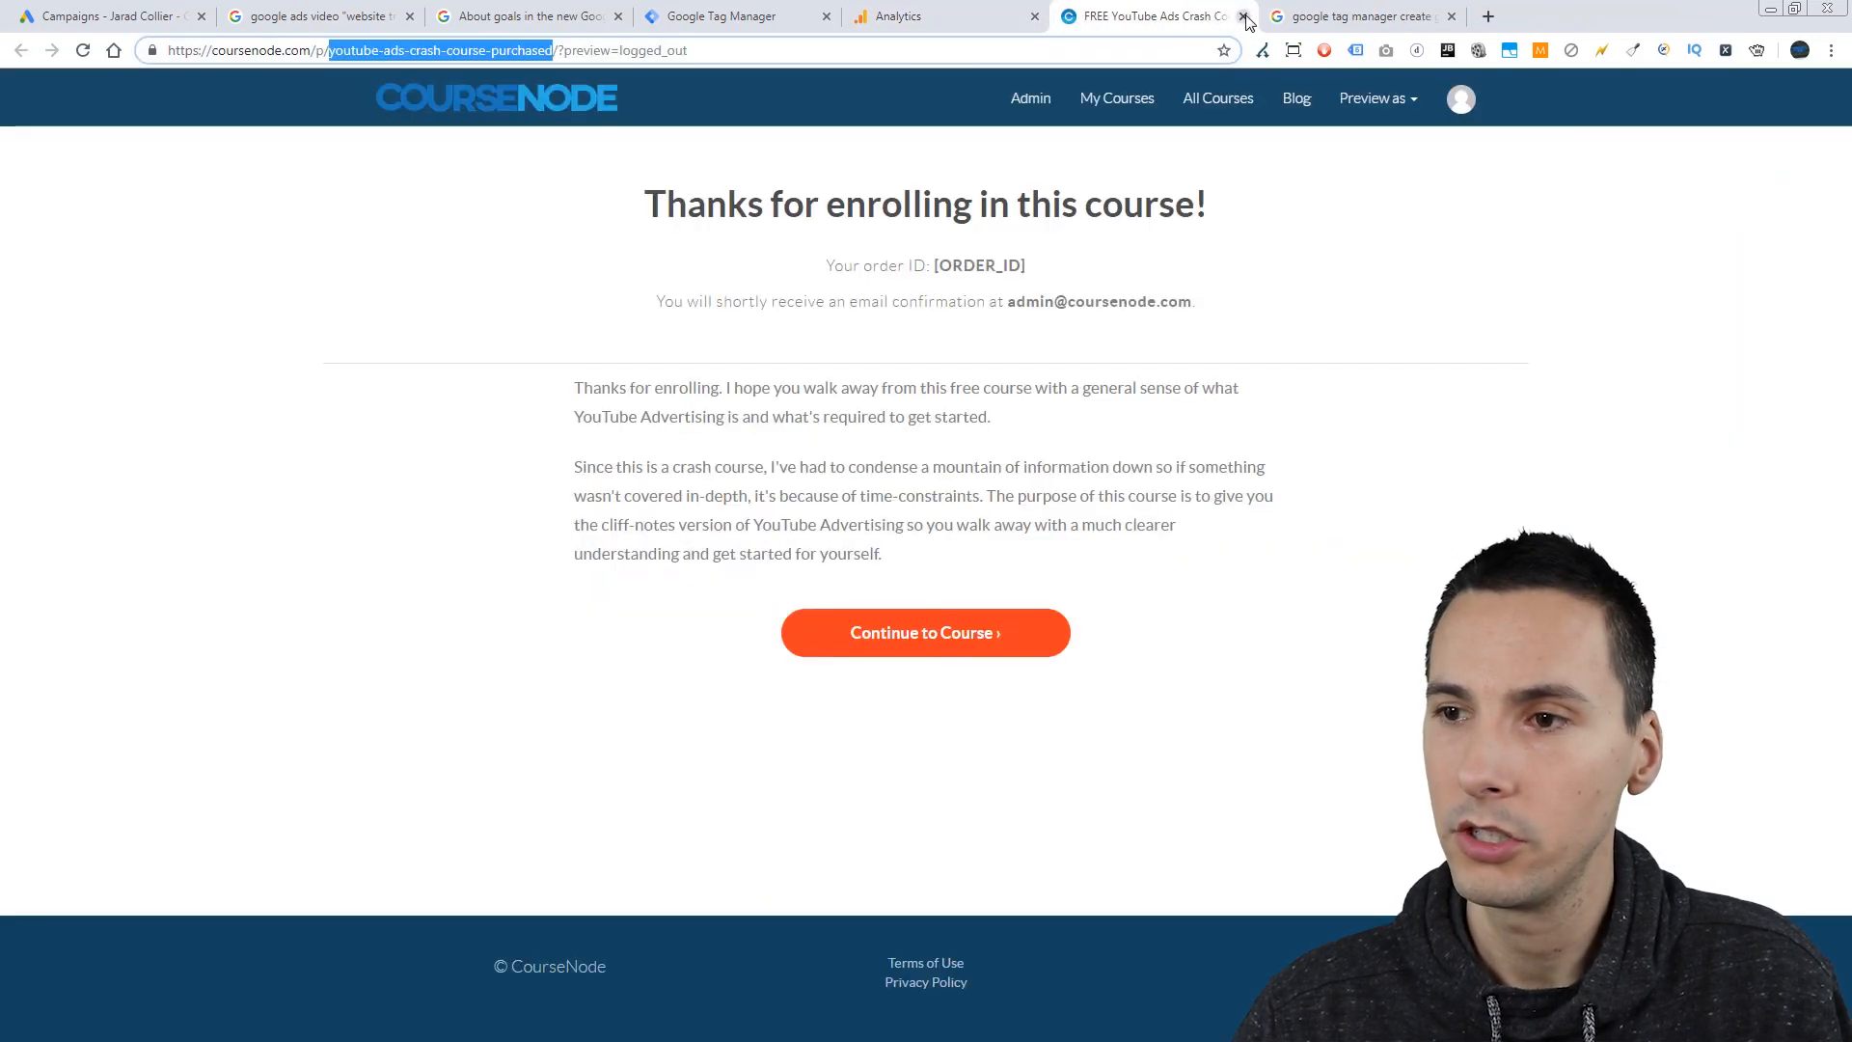
click(1242, 16)
click(1242, 17)
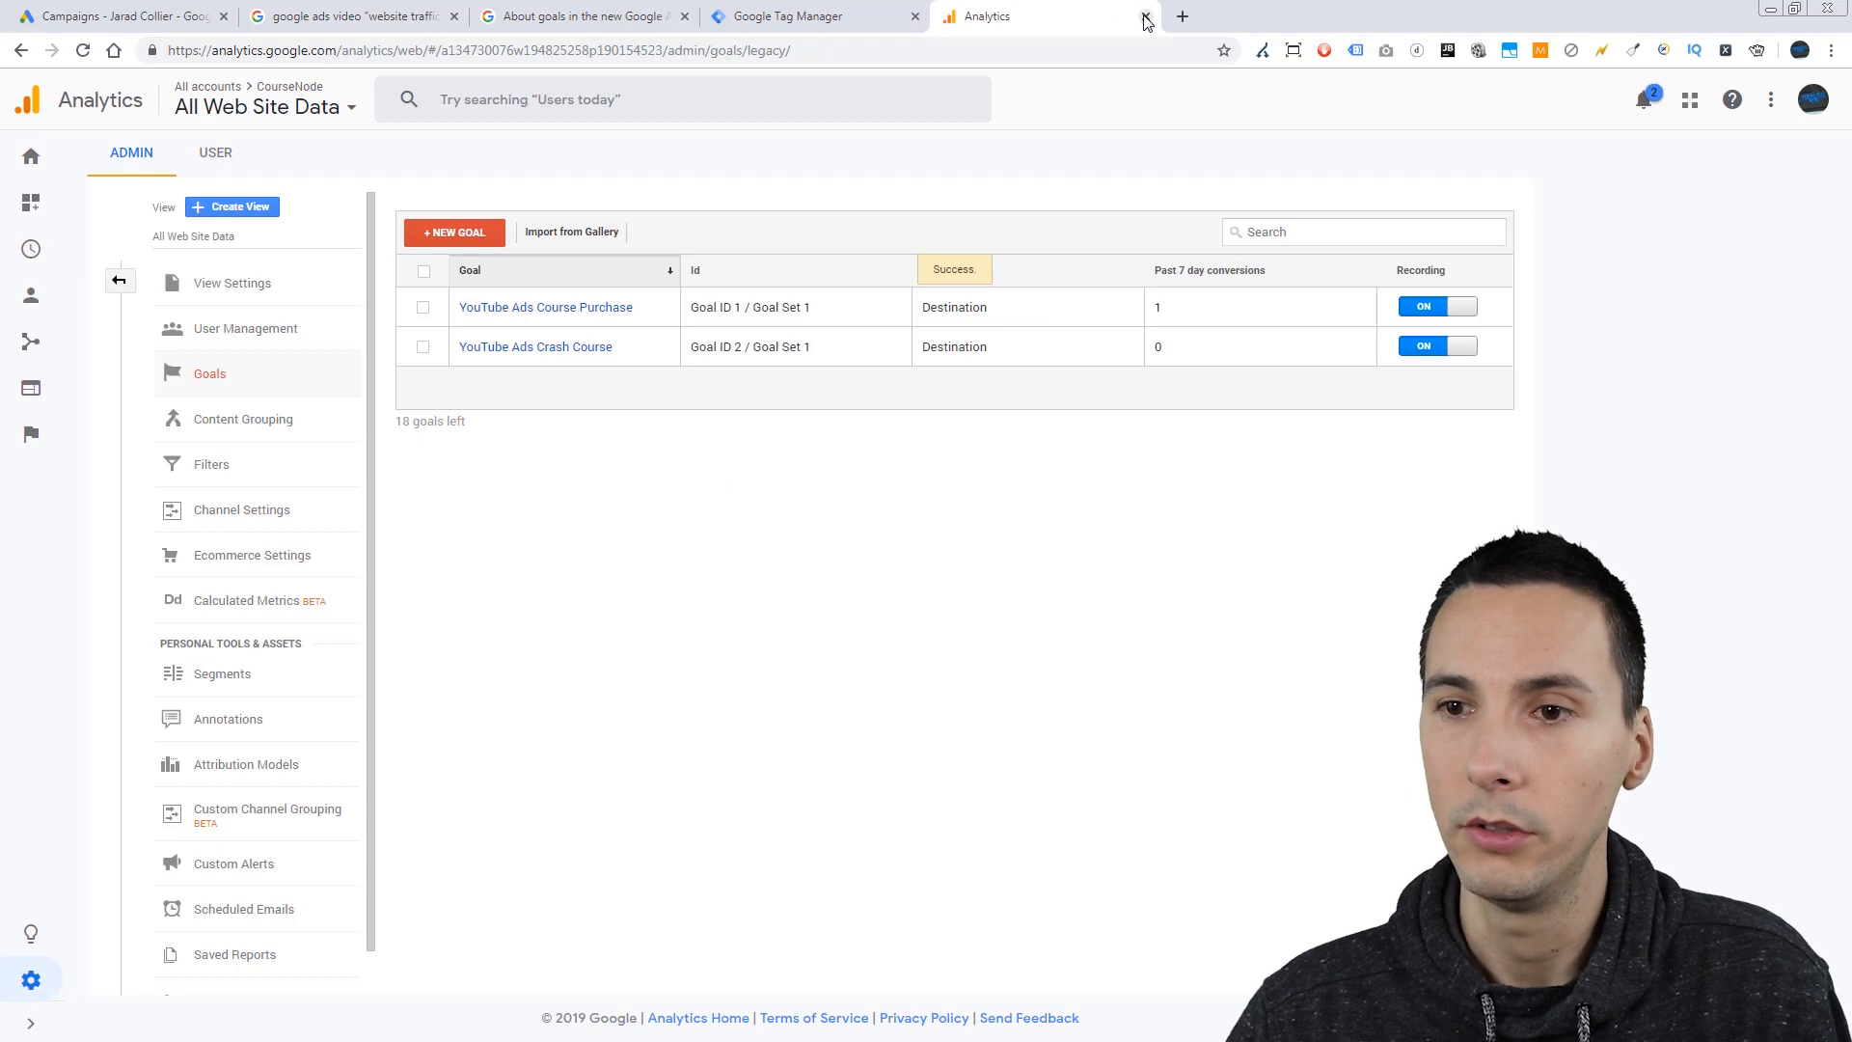
click(1146, 16)
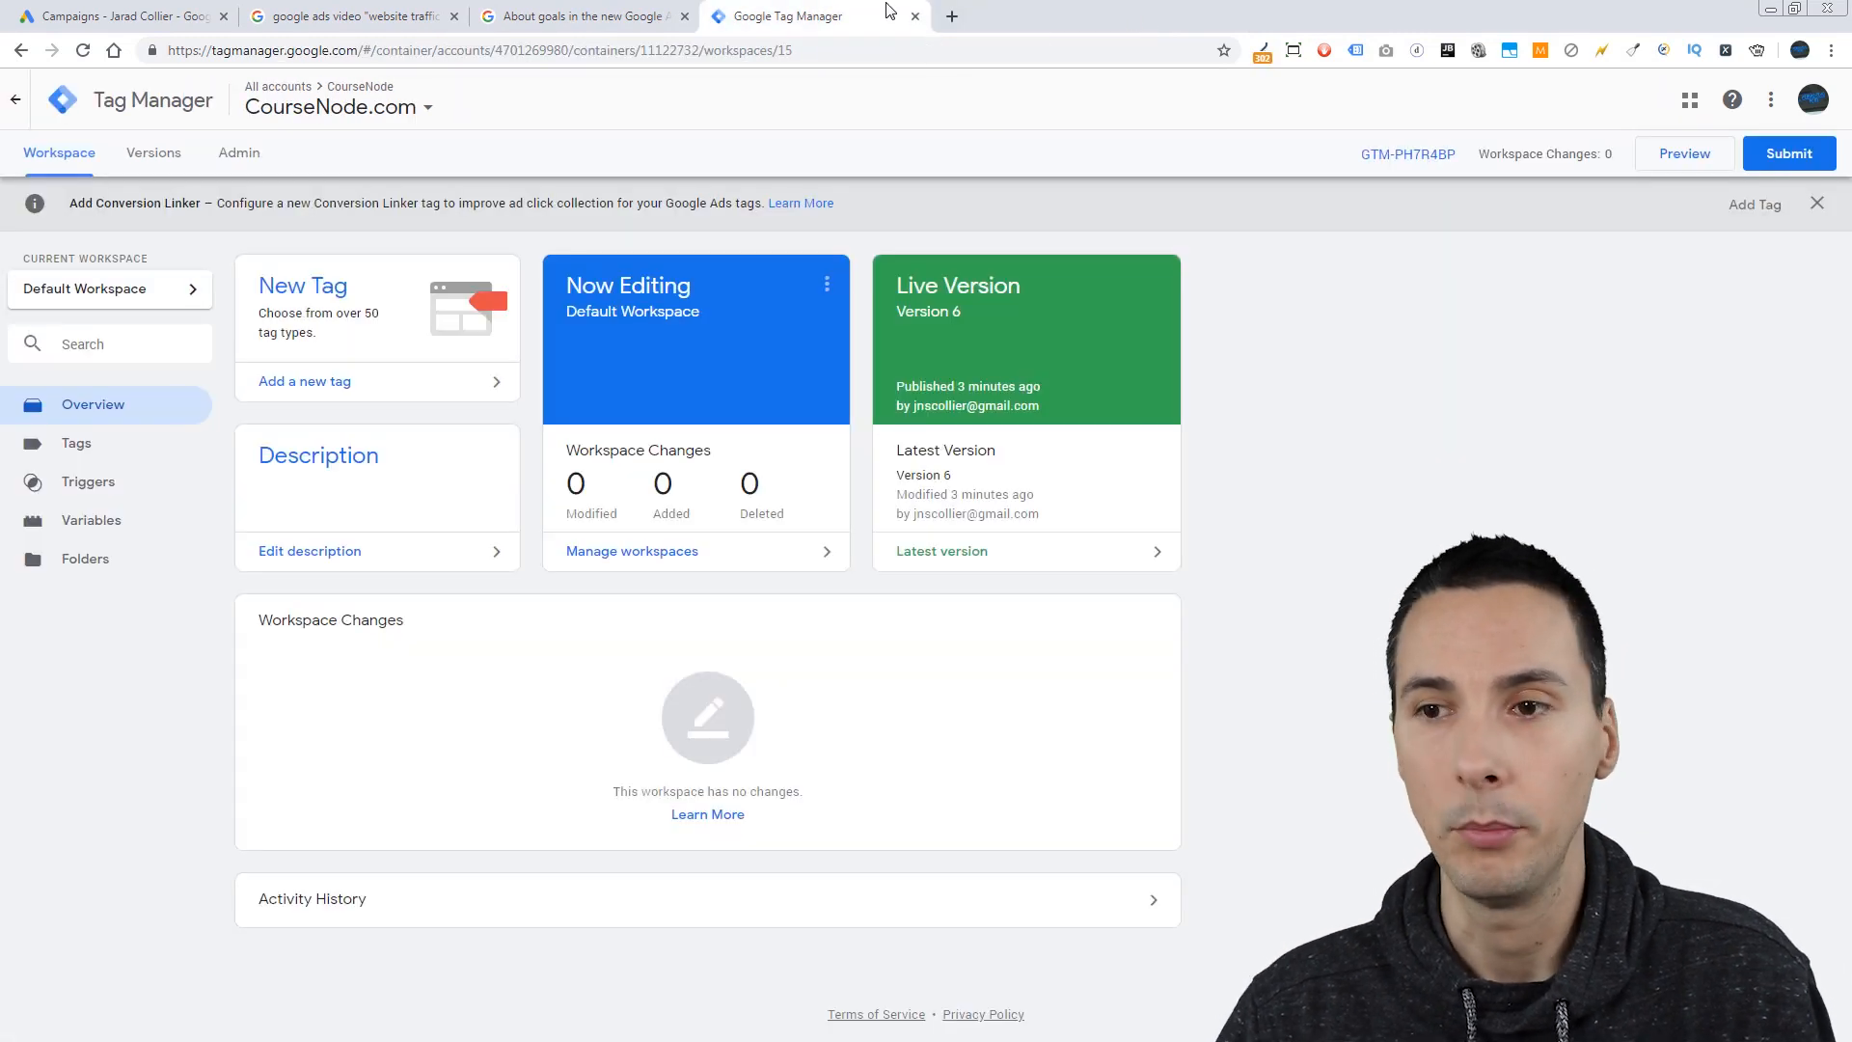
click(916, 18)
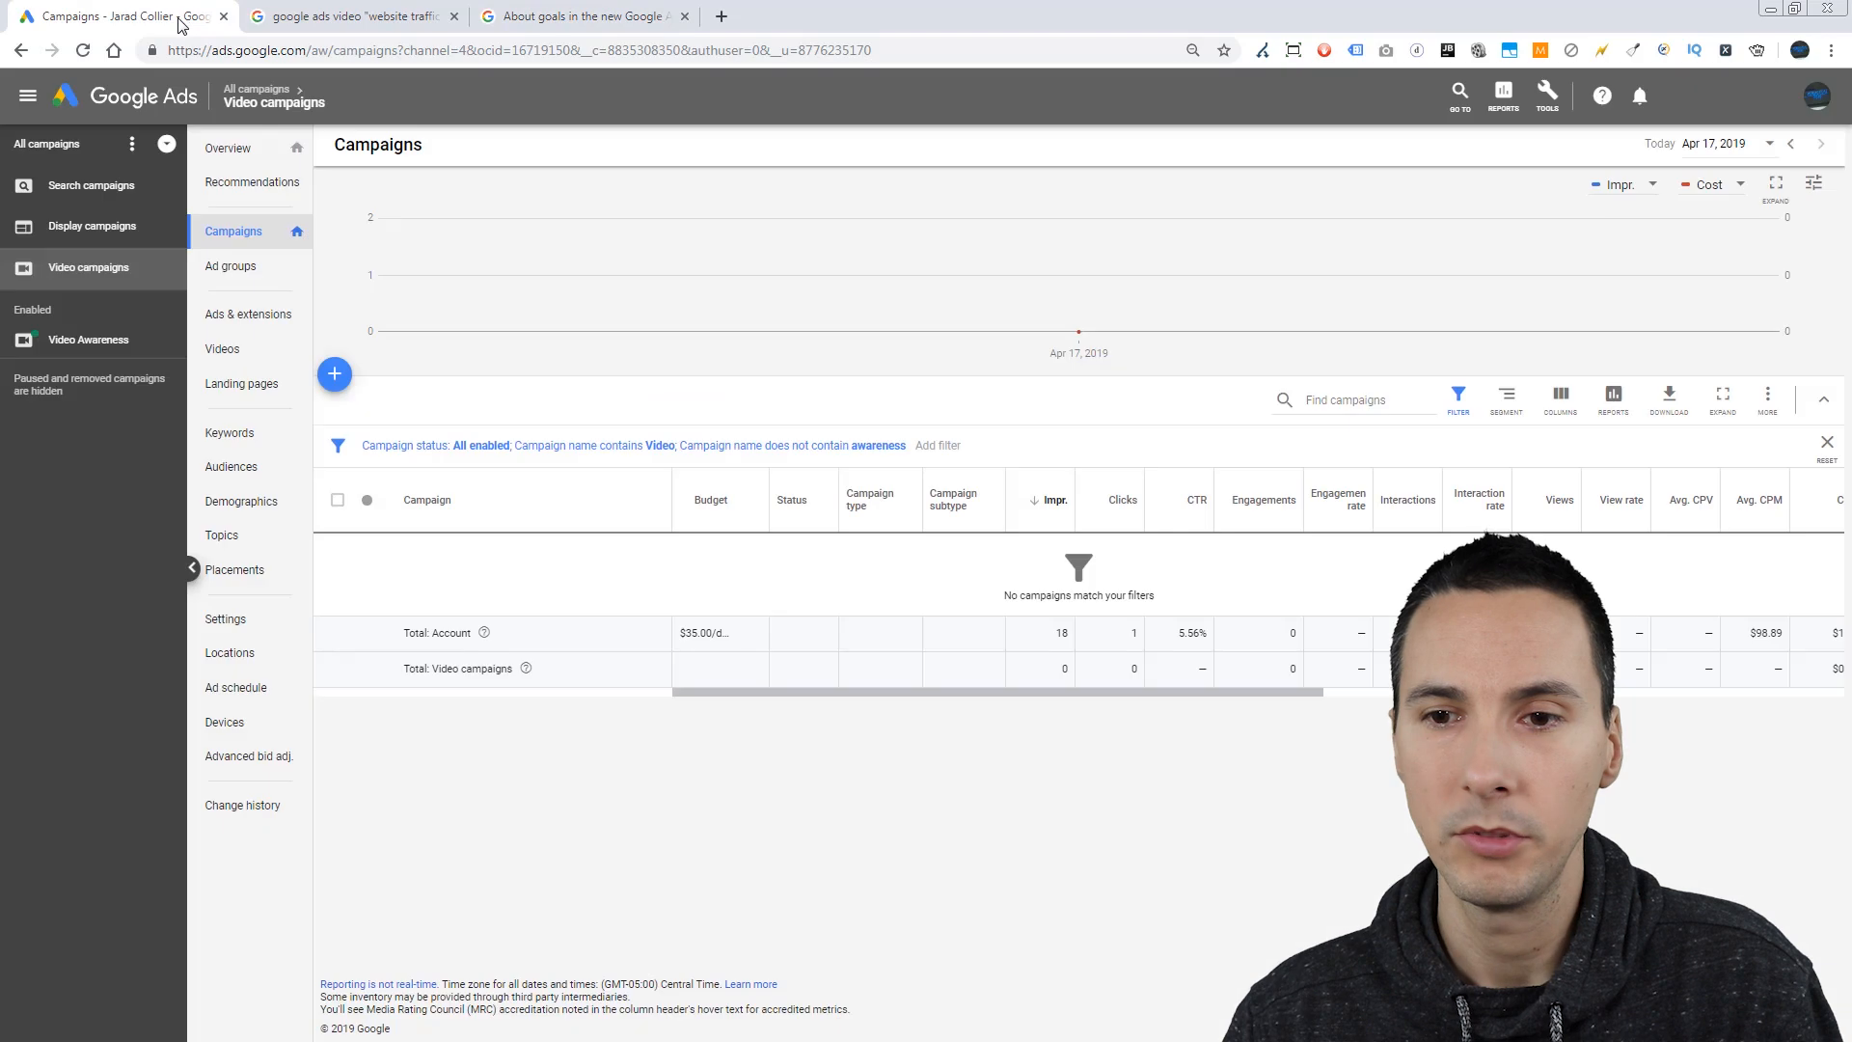
Step: Switch to the Google Ads Campaigns page and start a new campaign
click(125, 17)
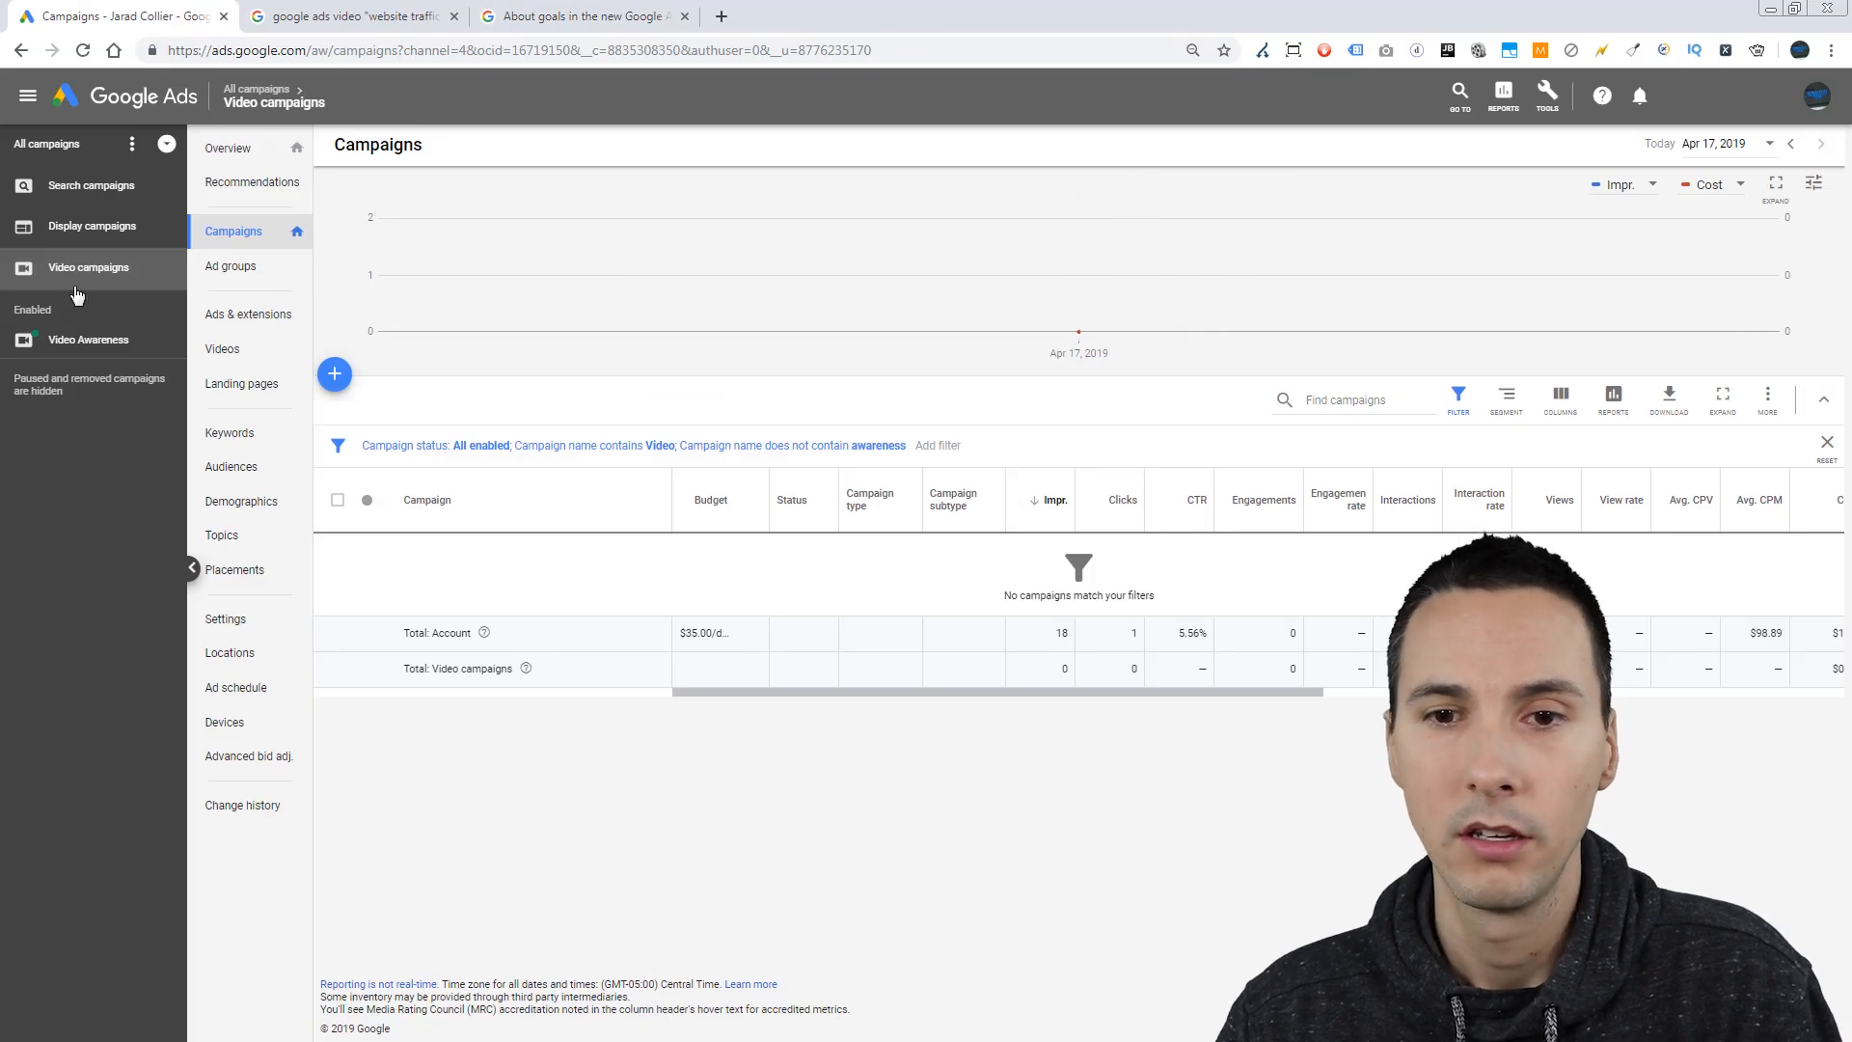
click(338, 374)
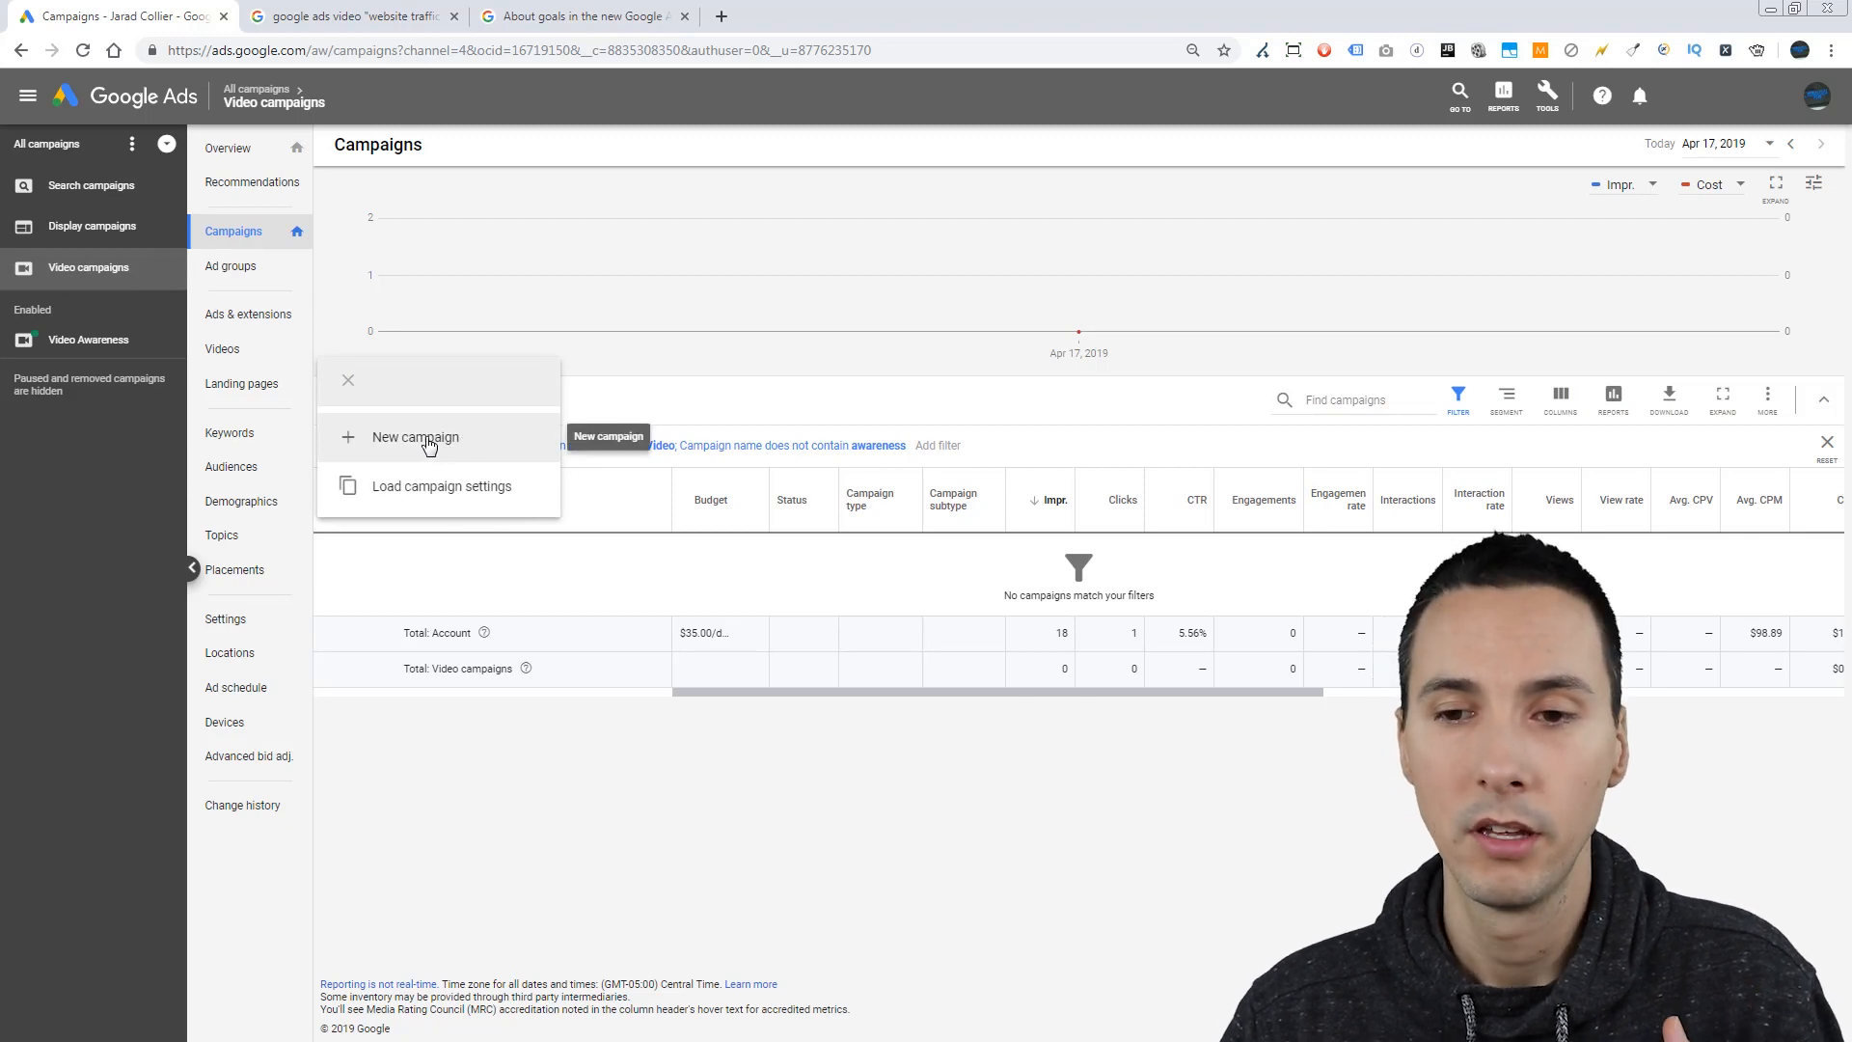
click(443, 443)
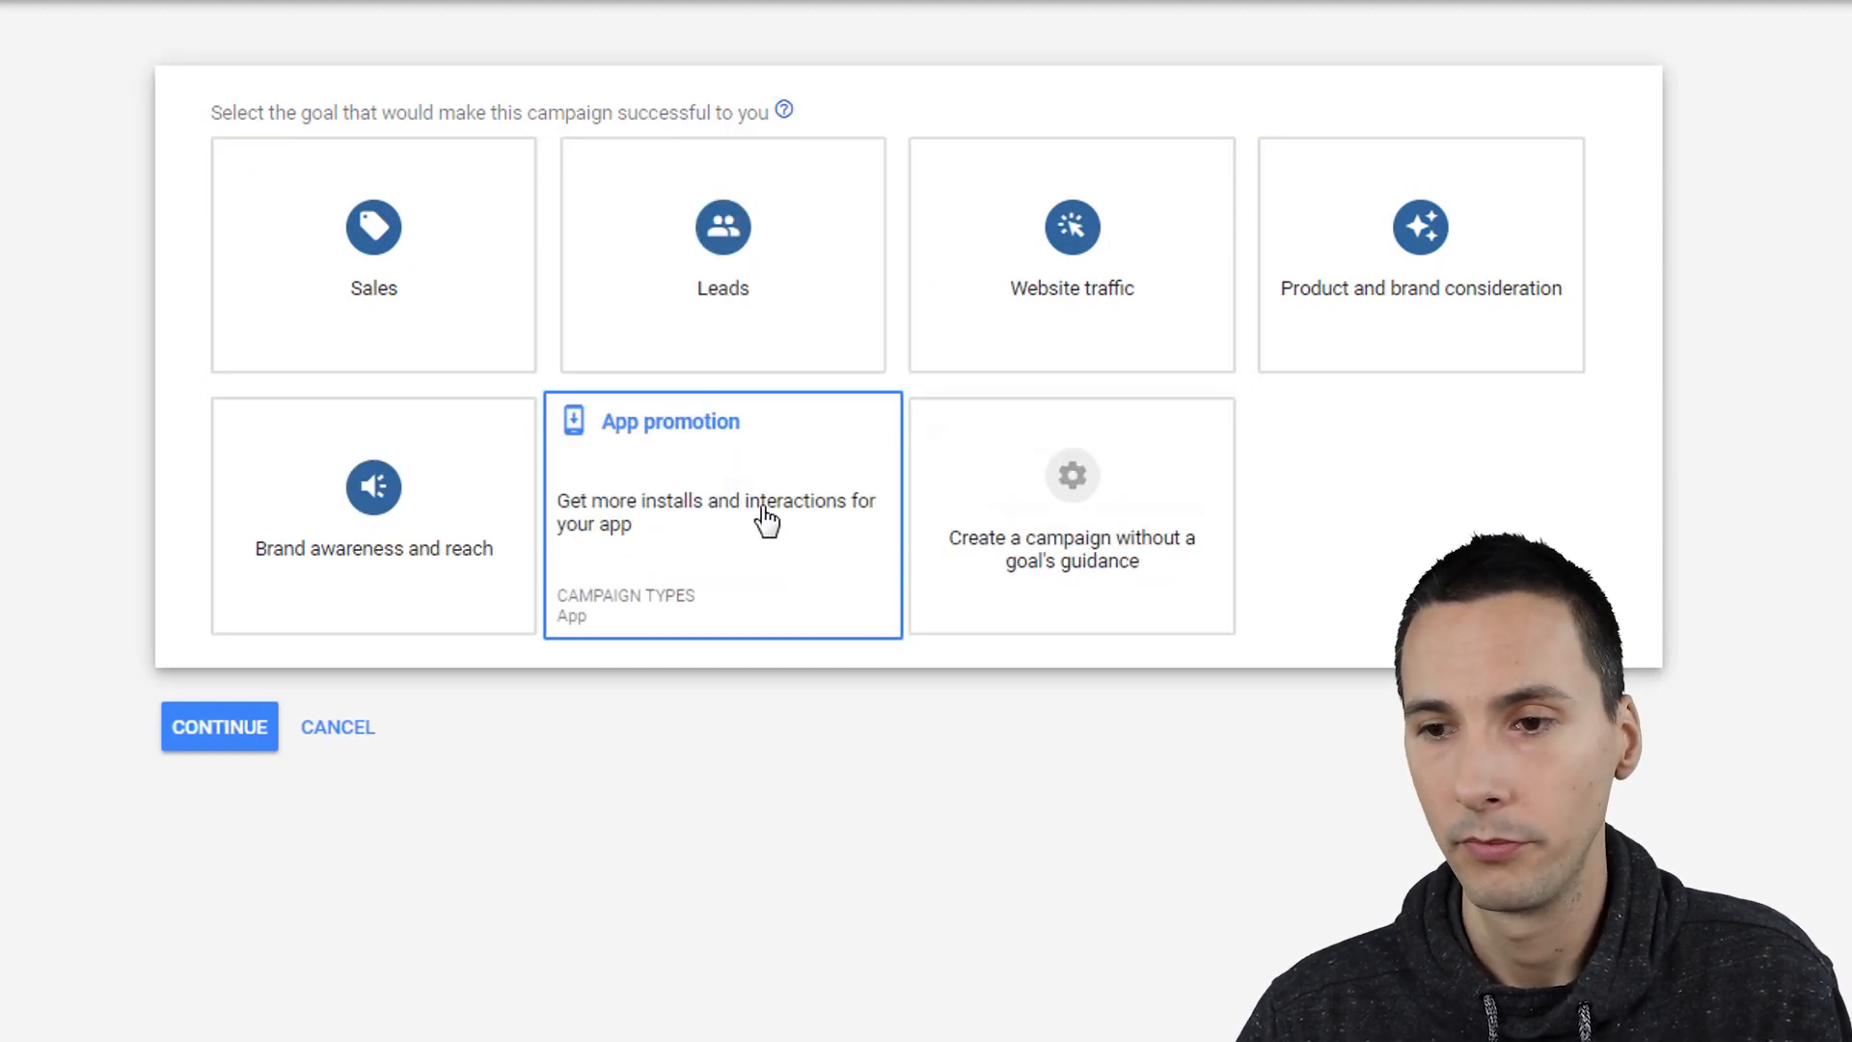
Step: Compare the campaign types offered for each campaign goal, from App promotion and Sales to creating a campaign without a goal's guidance
click(761, 508)
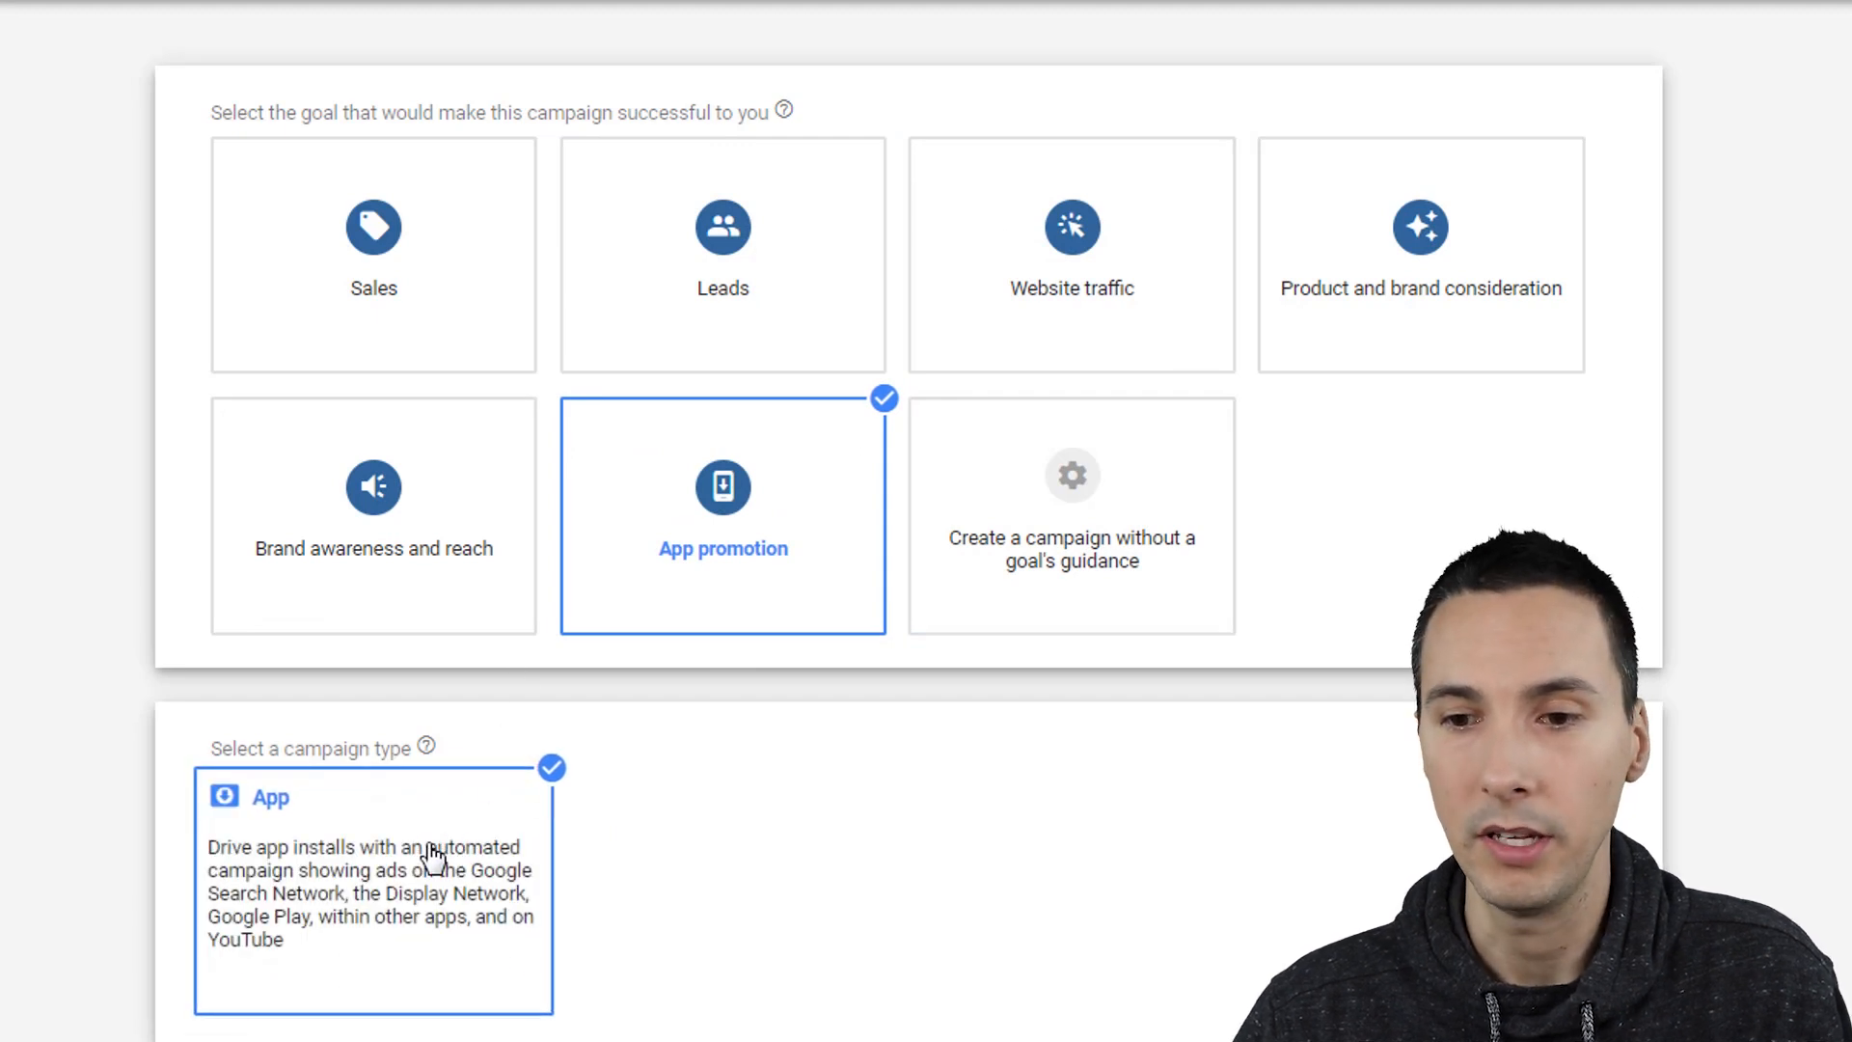
click(425, 328)
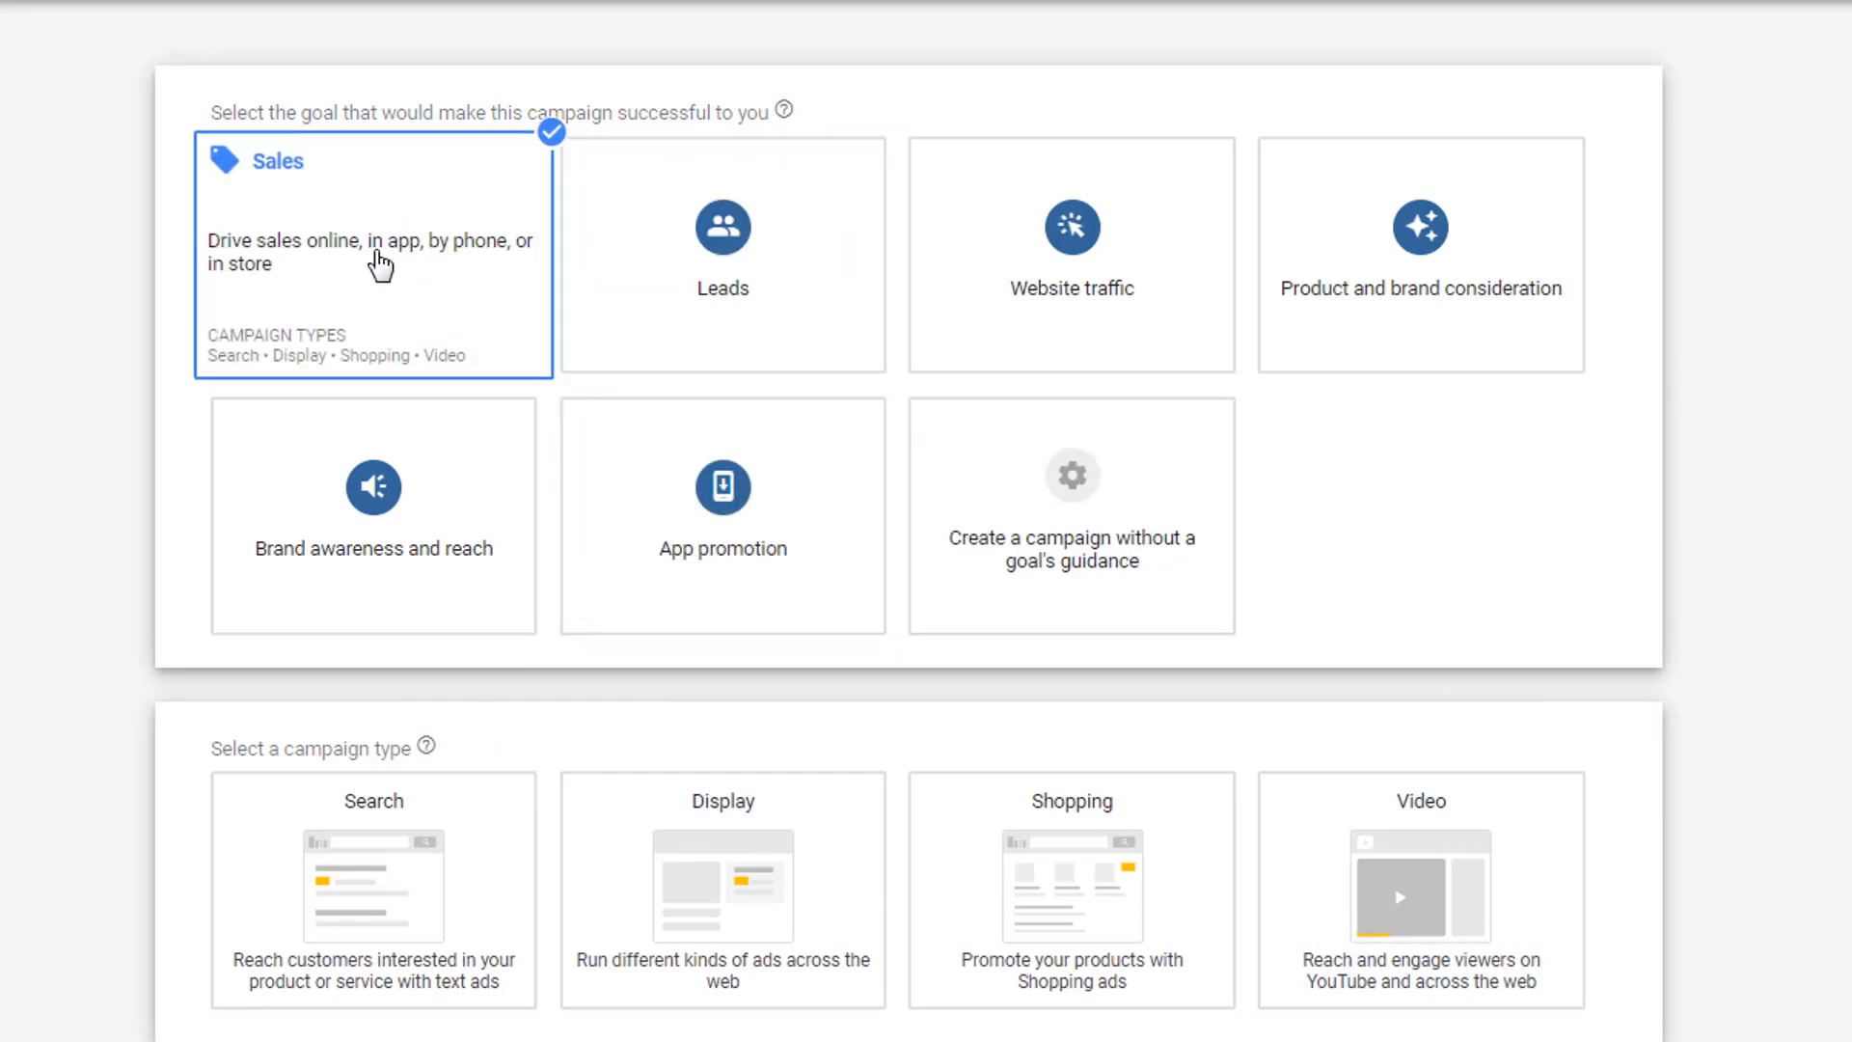
click(1448, 895)
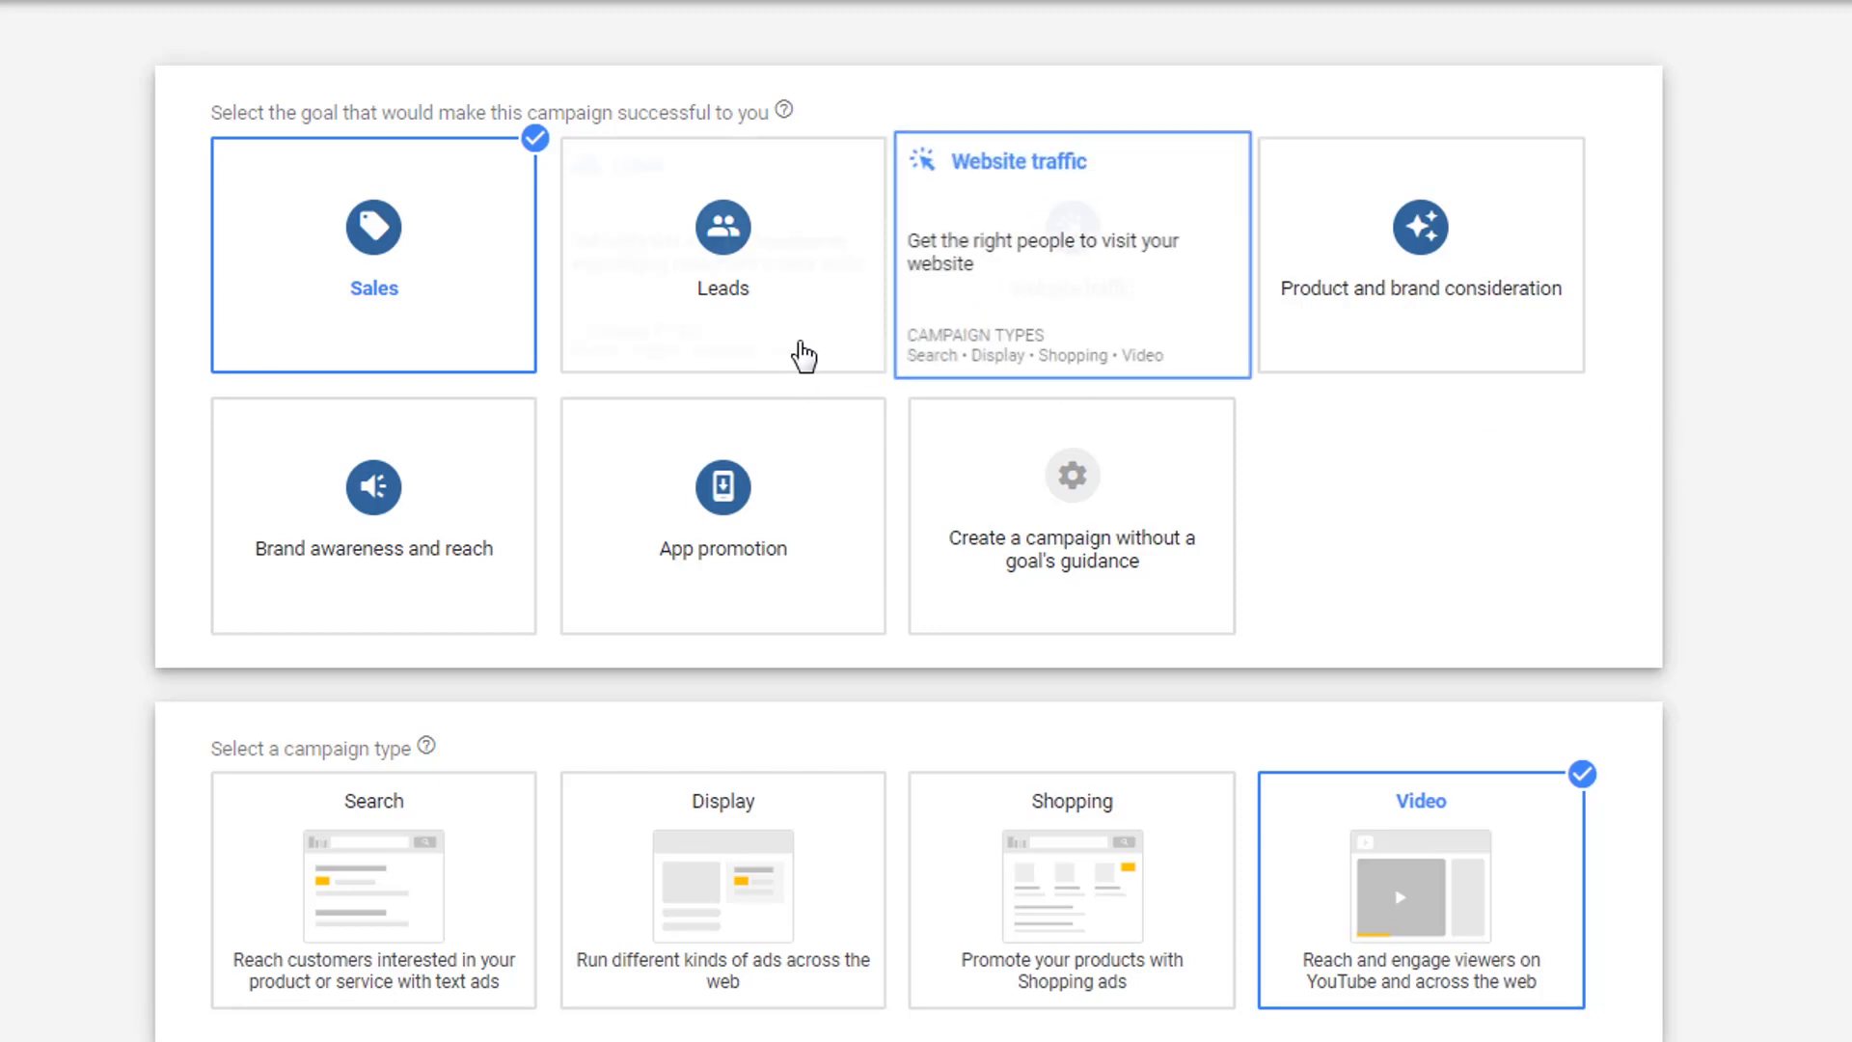
click(792, 262)
click(1075, 279)
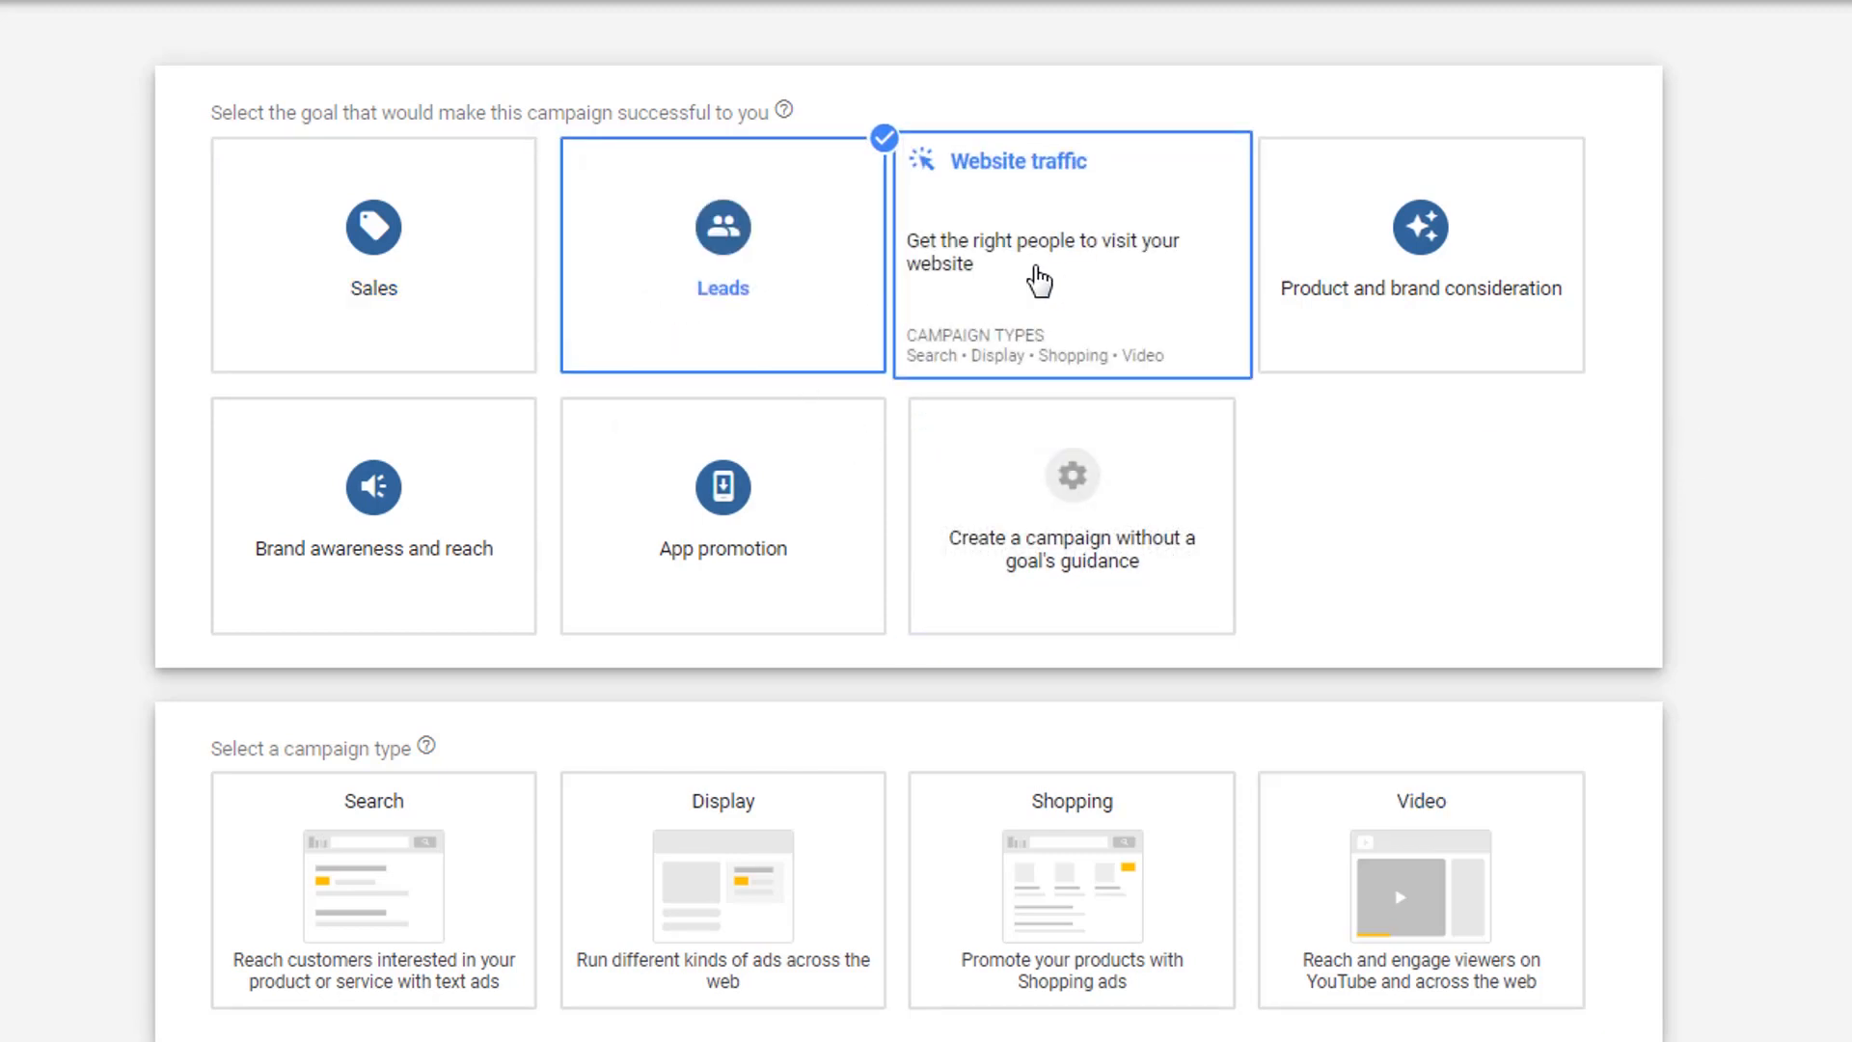
click(1347, 289)
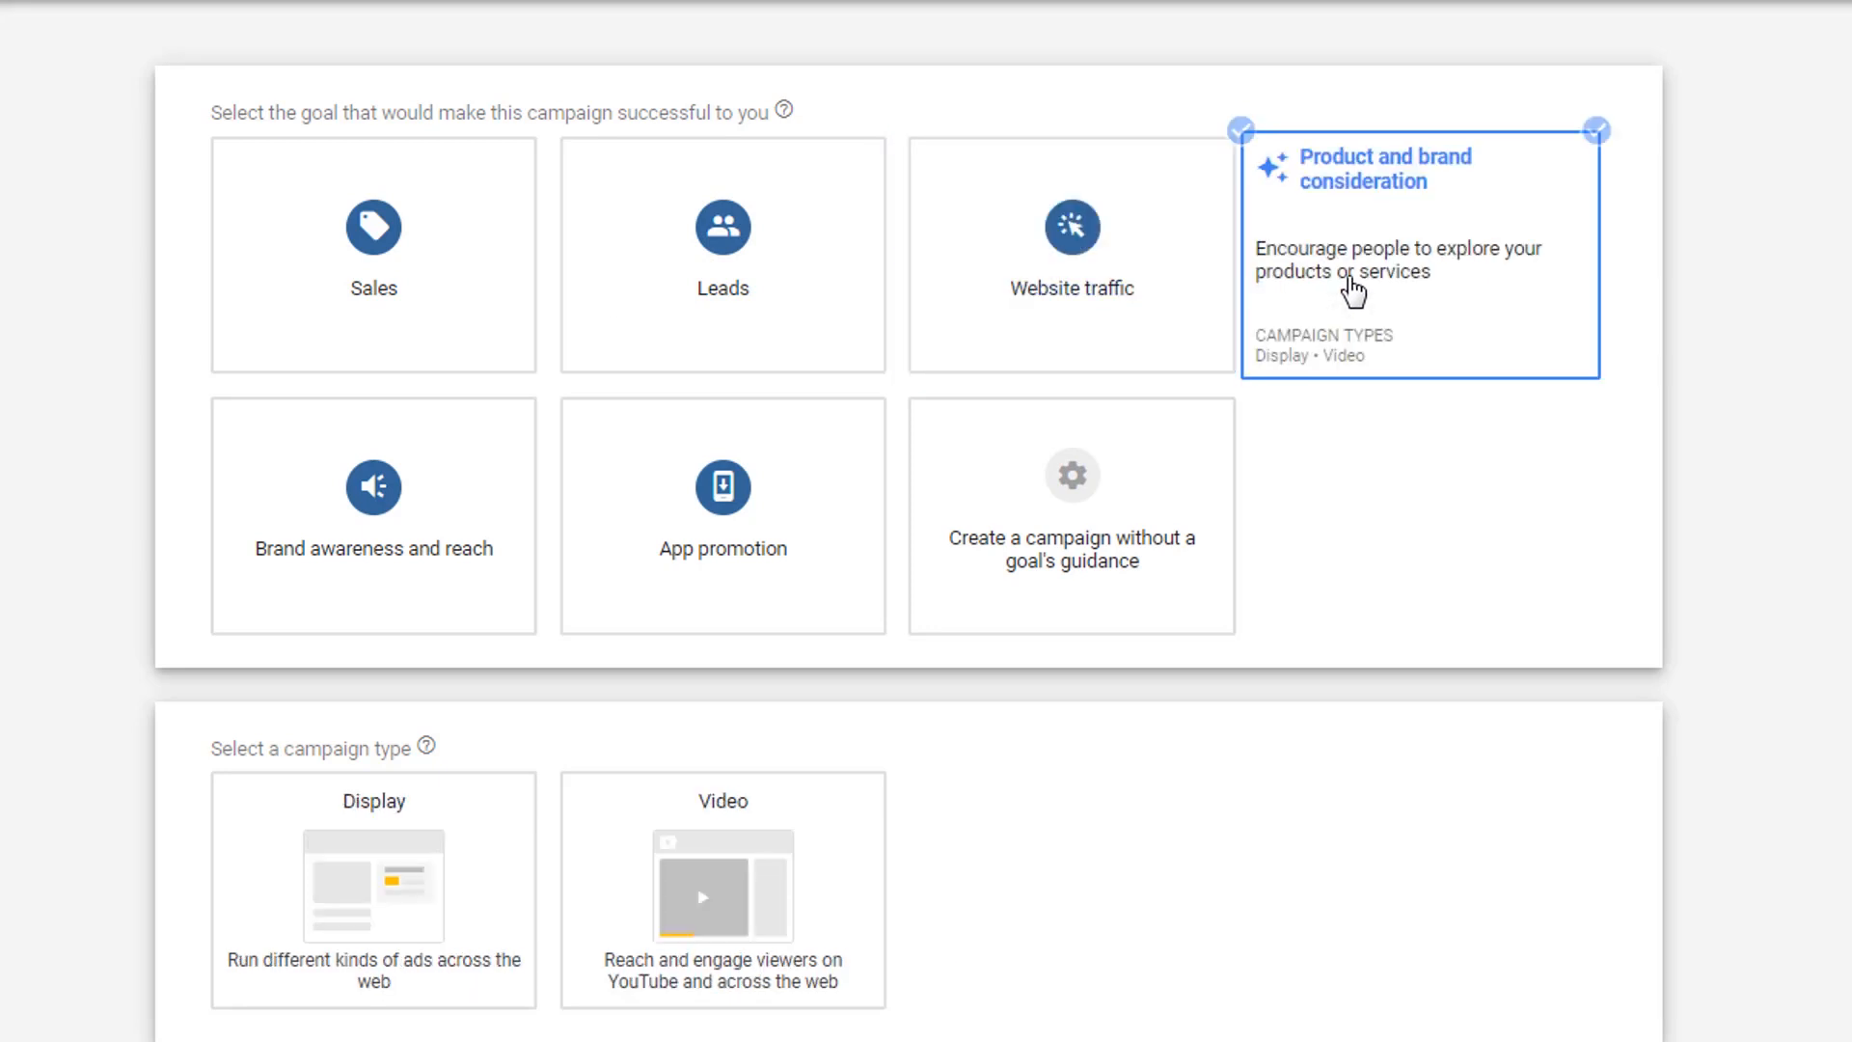
click(438, 501)
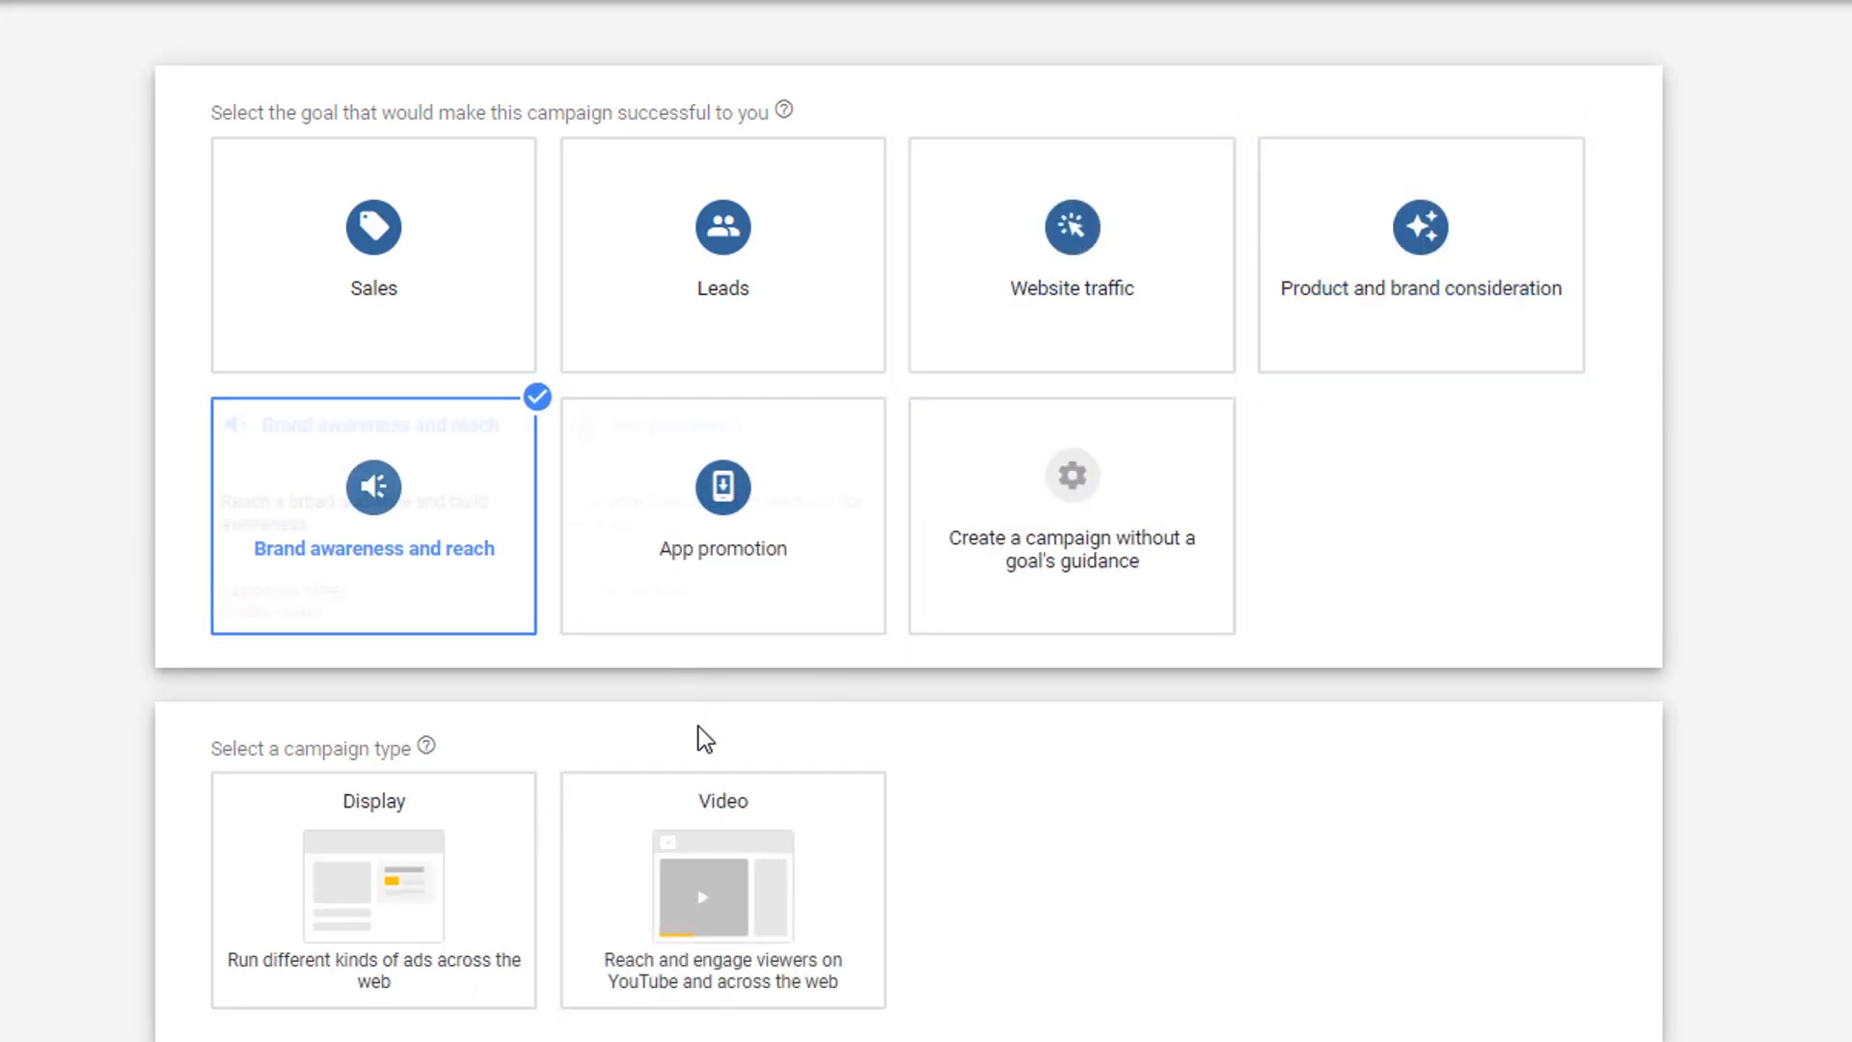
click(1095, 551)
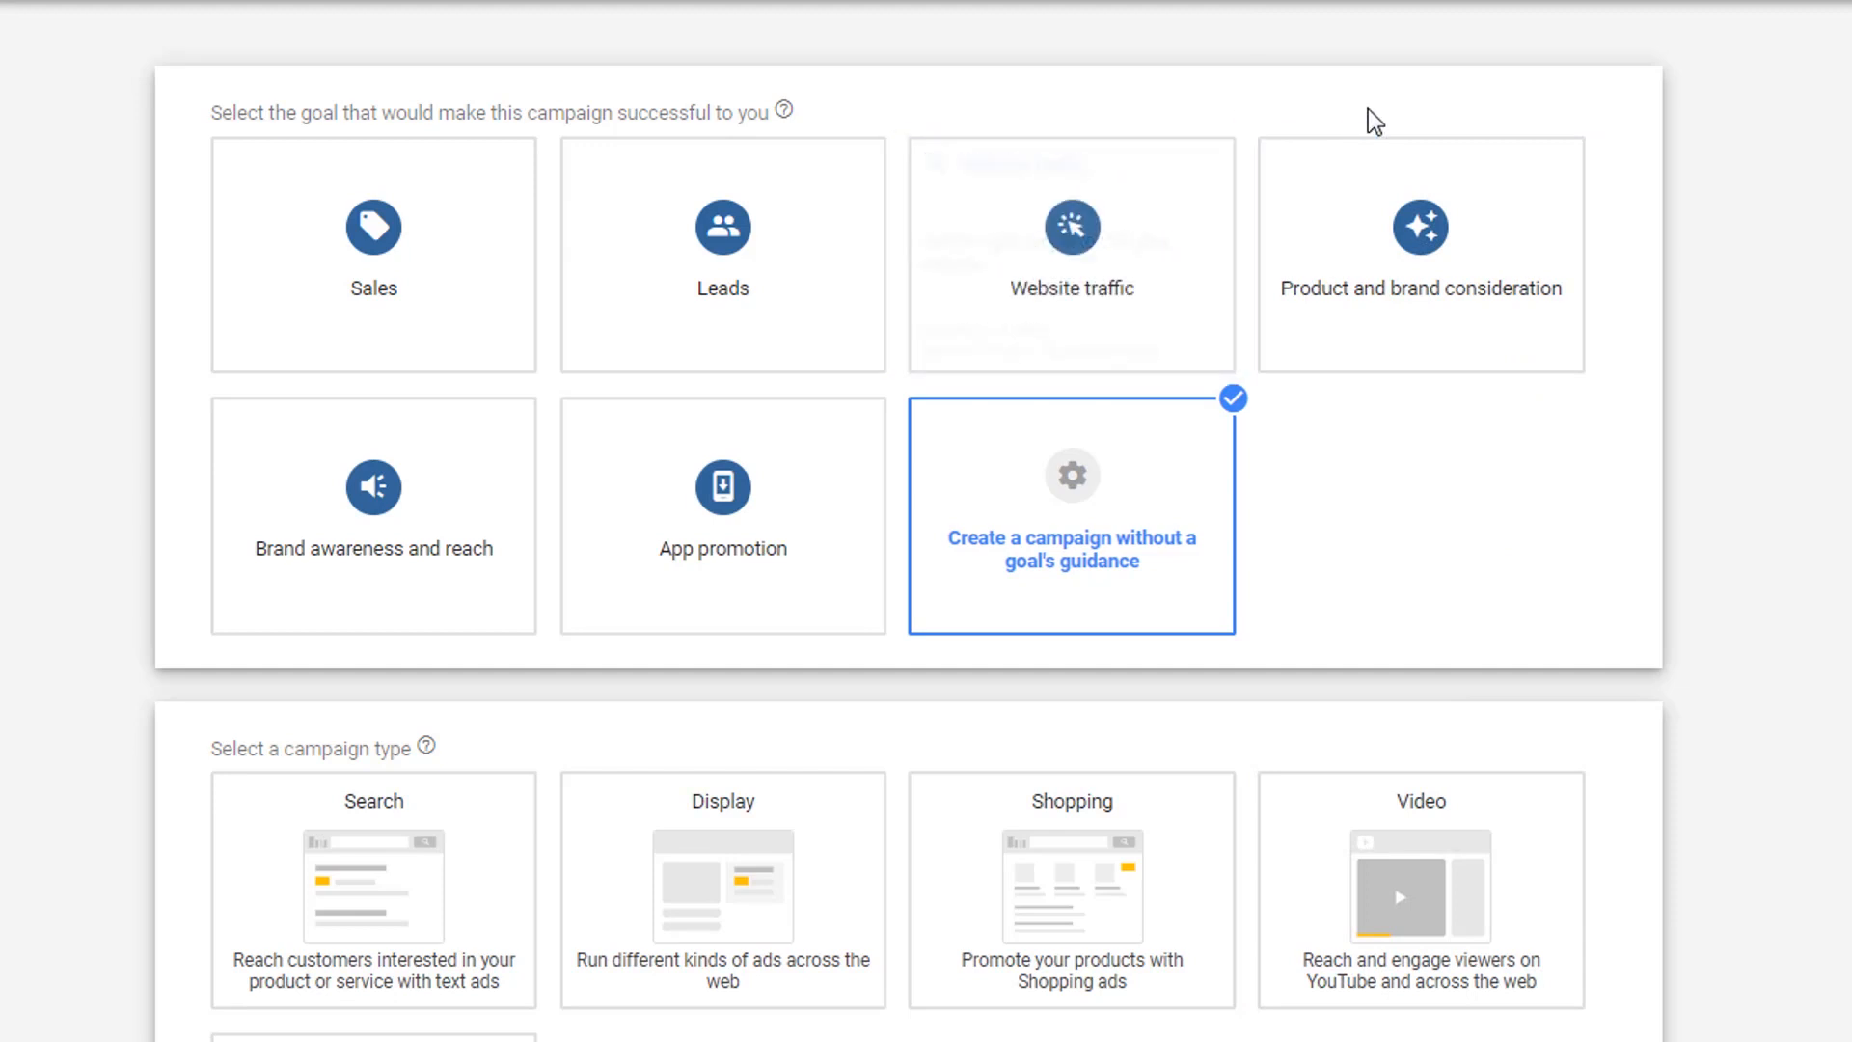
Step: Choose the Product and brand consideration goal with the Video type, and review its campaign subtypes
click(1448, 214)
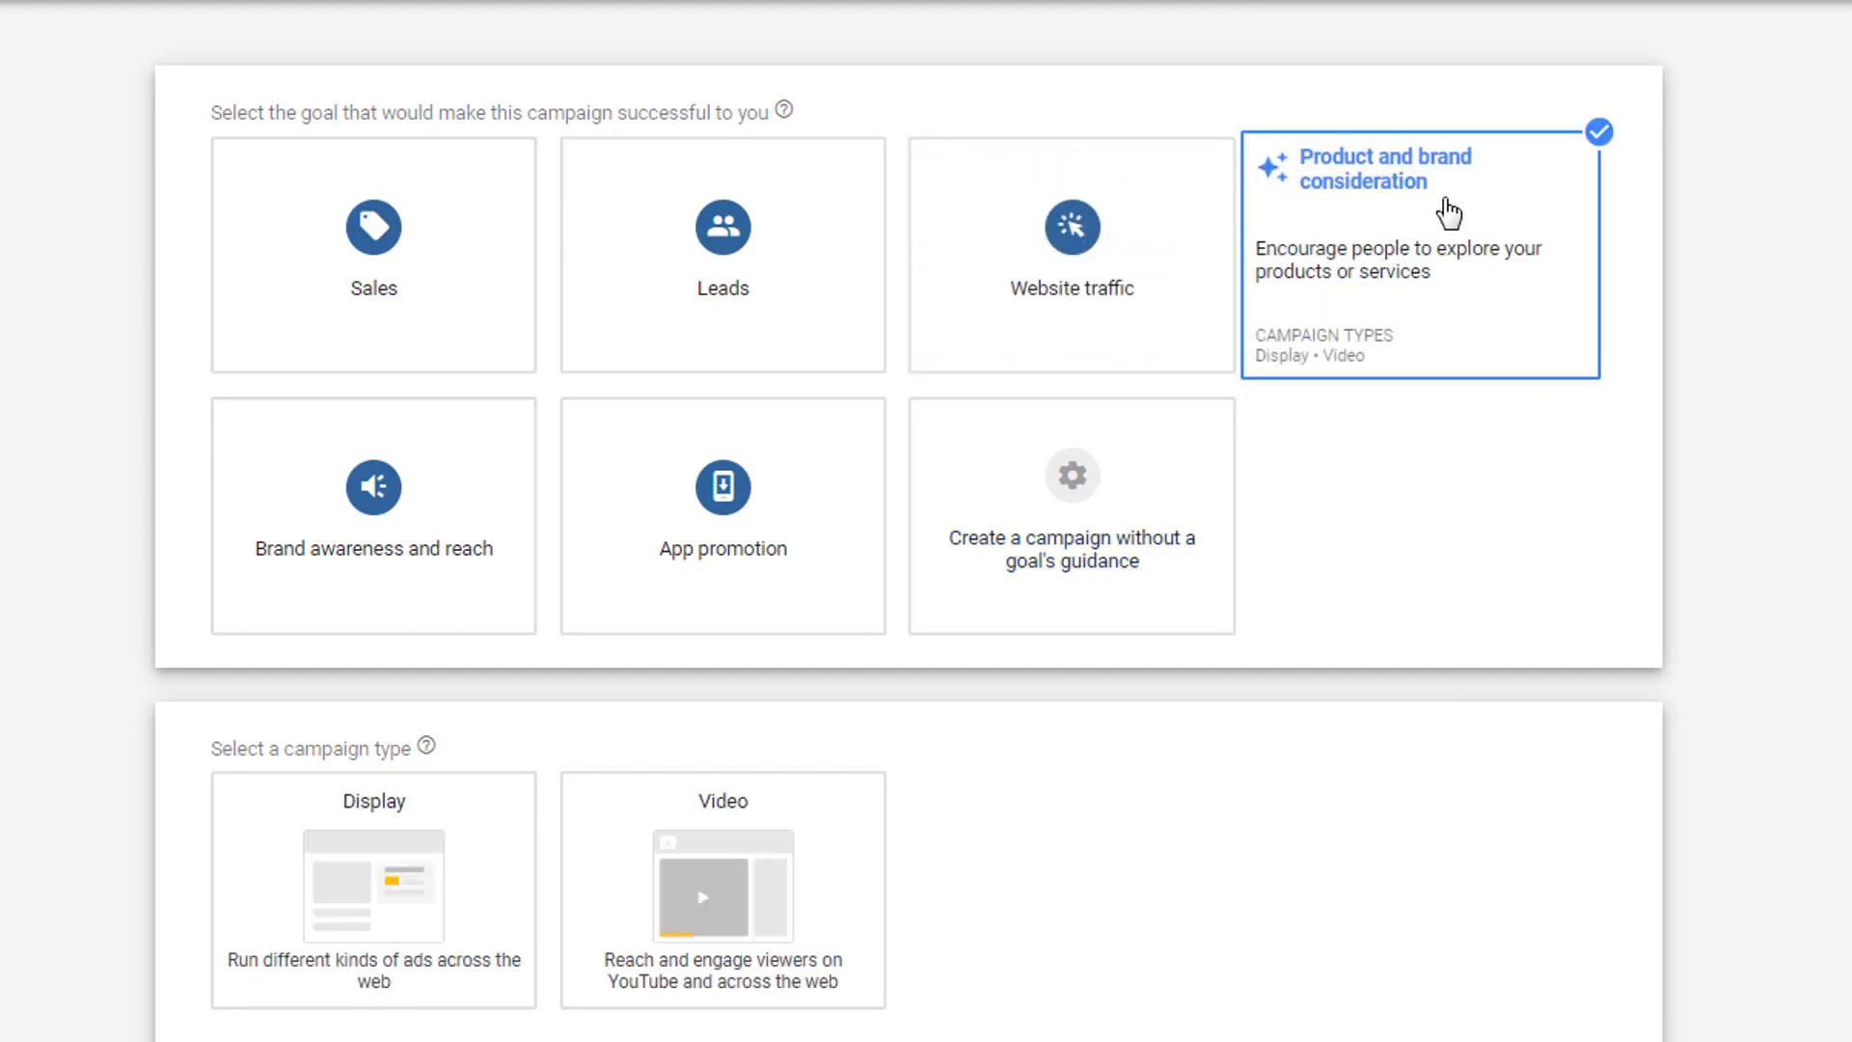
click(817, 885)
scroll(868, 839, down, 4)
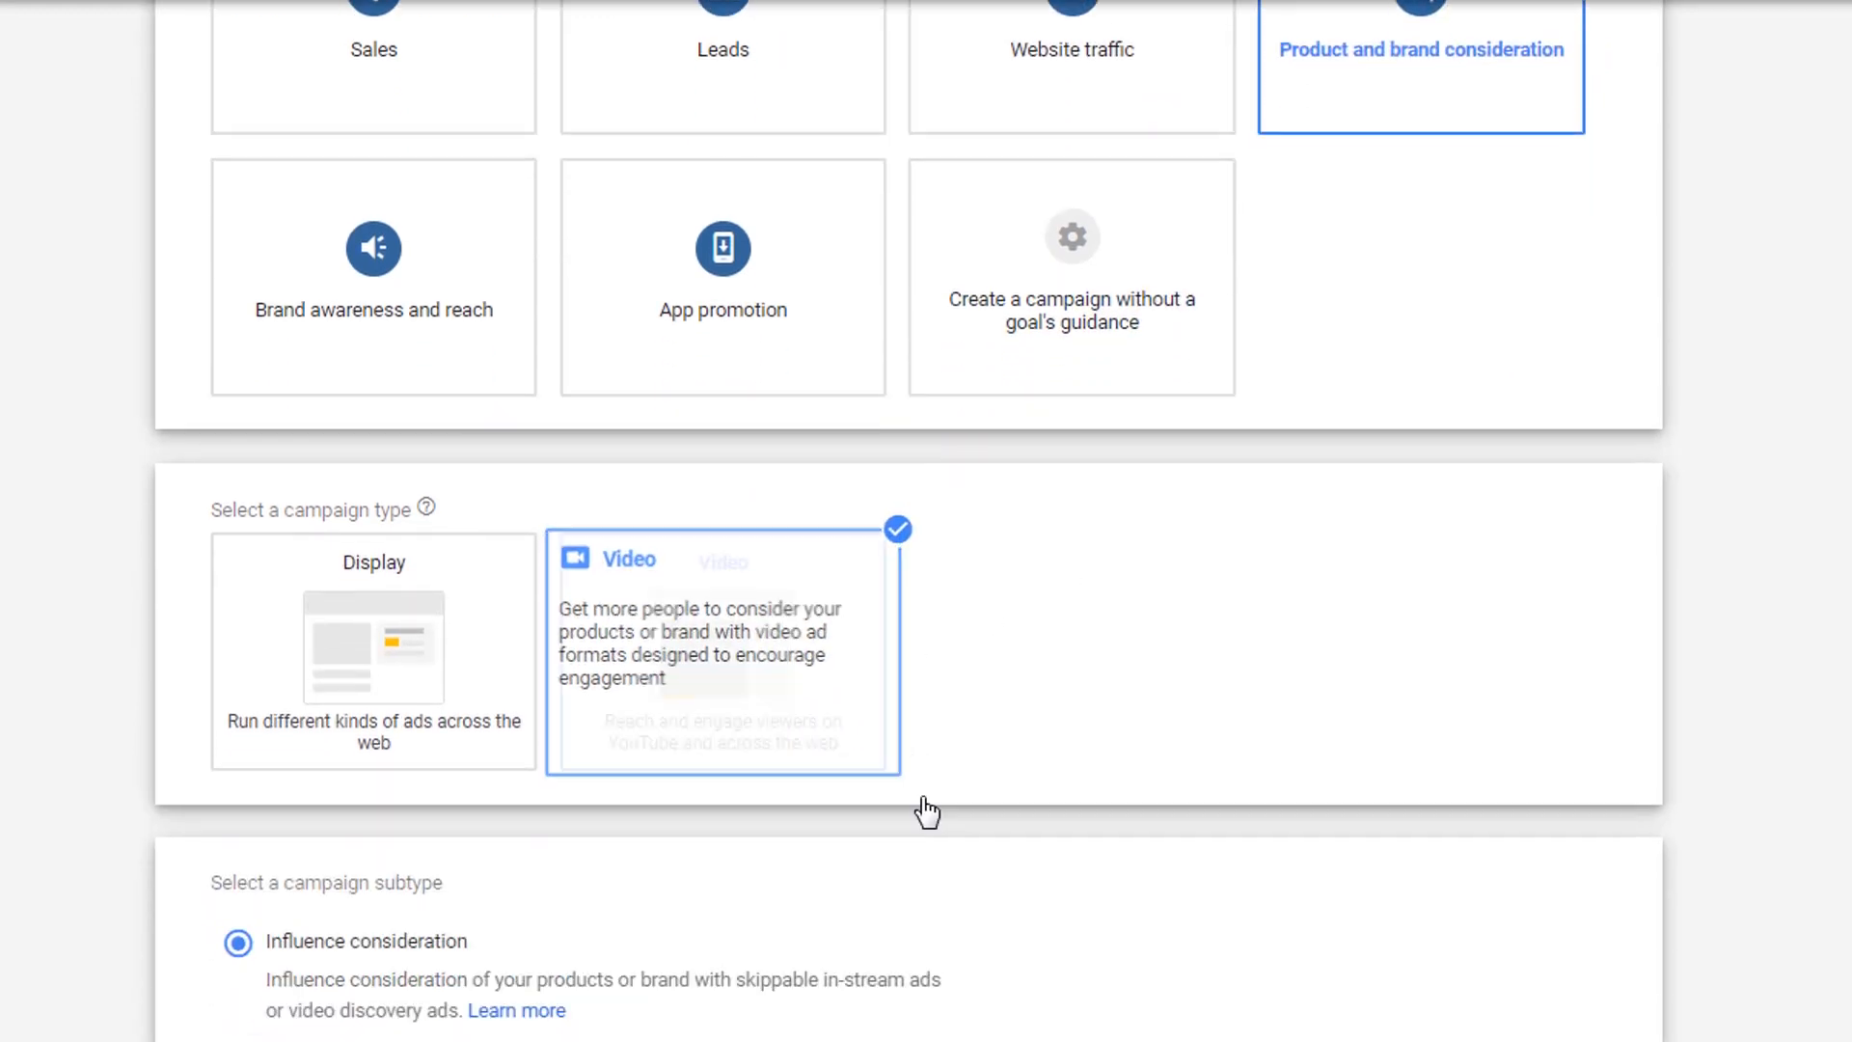
scroll(675, 820, down, 3)
scroll(352, 711, down, 1)
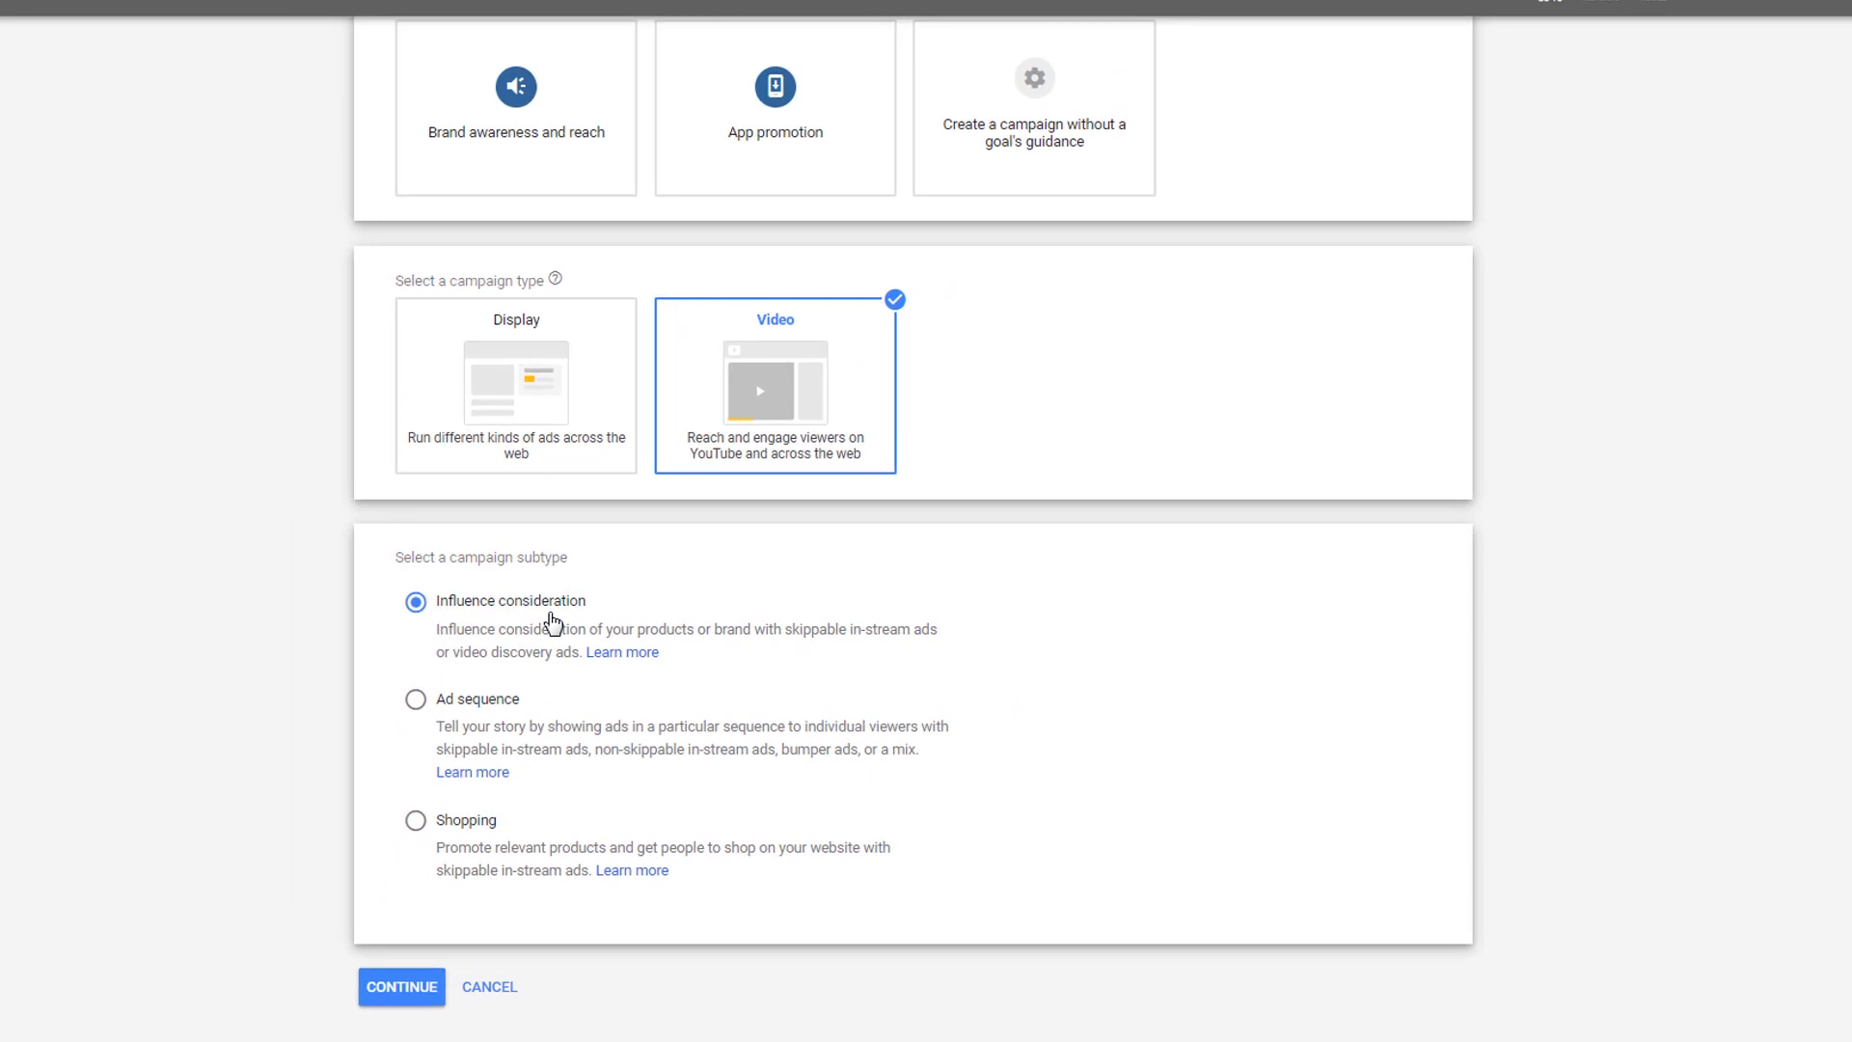
scroll(810, 608, up, 2)
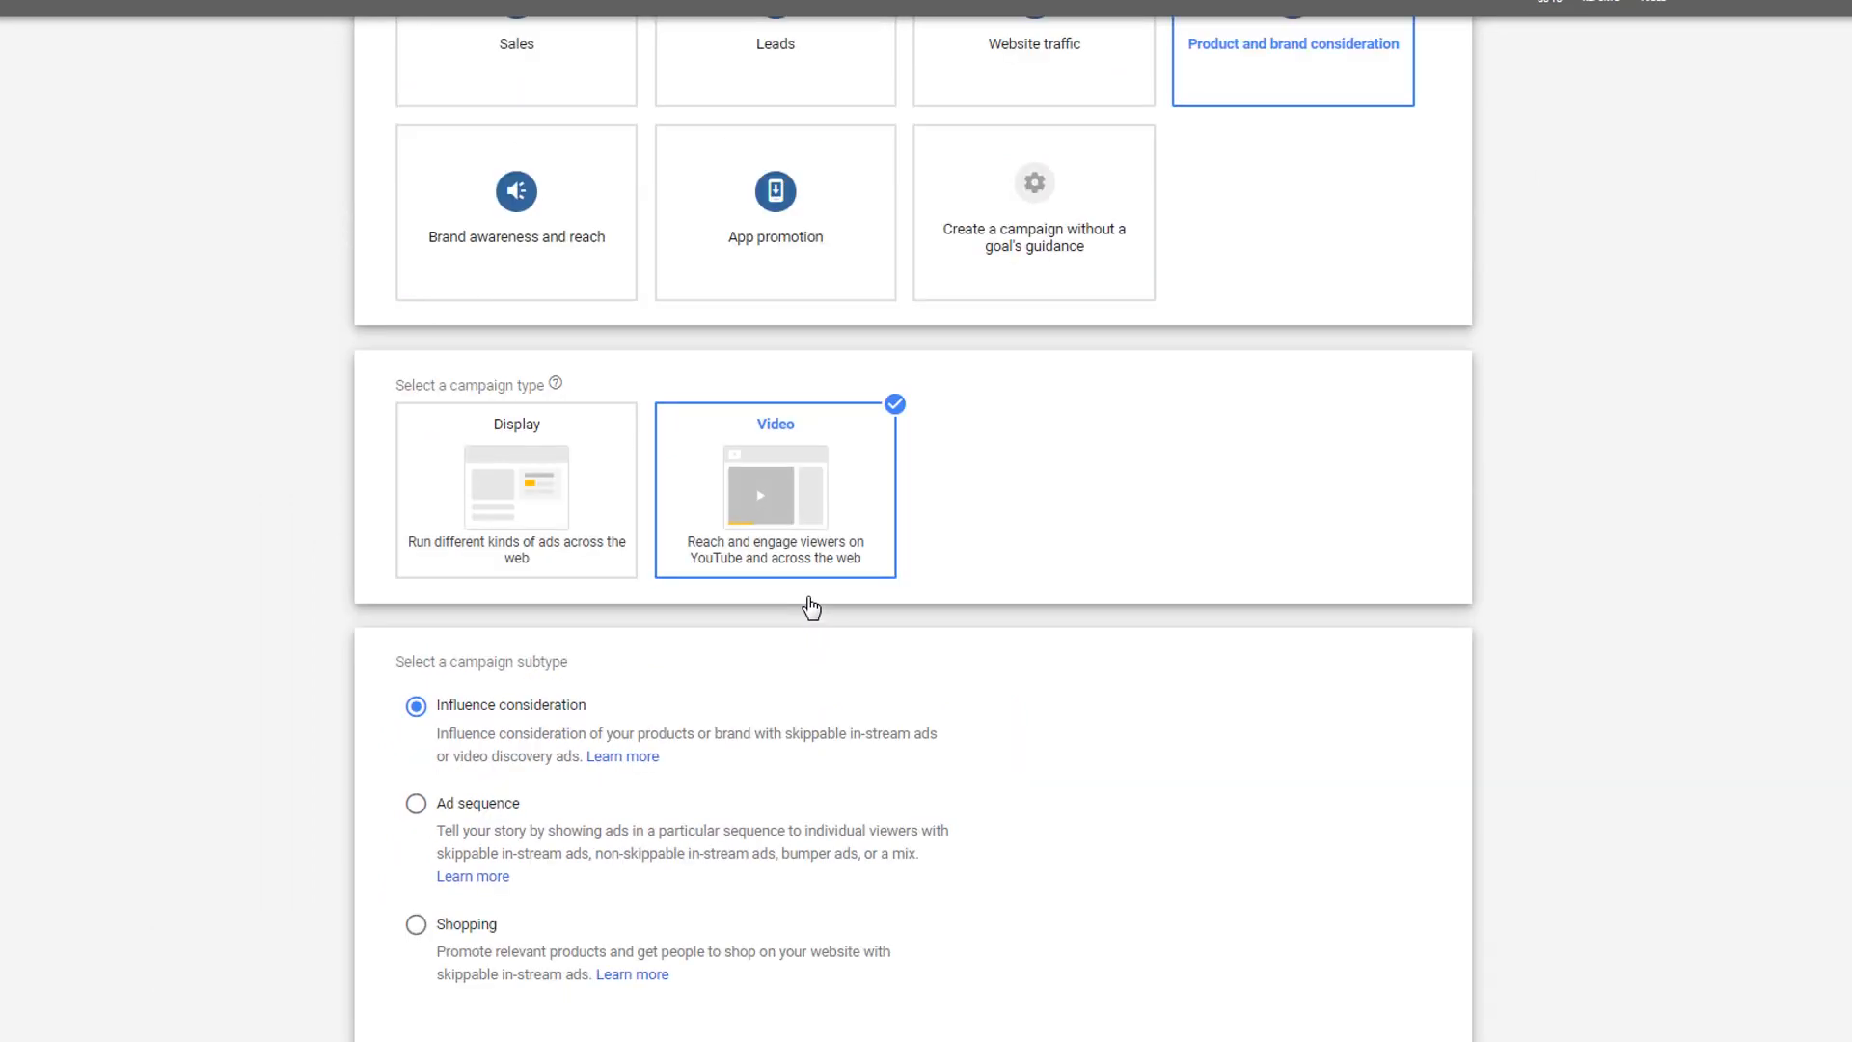
Step: Switch the goal to Brand awareness and reach with the Video type, and examine the subtypes it offers
mouse_move(569, 355)
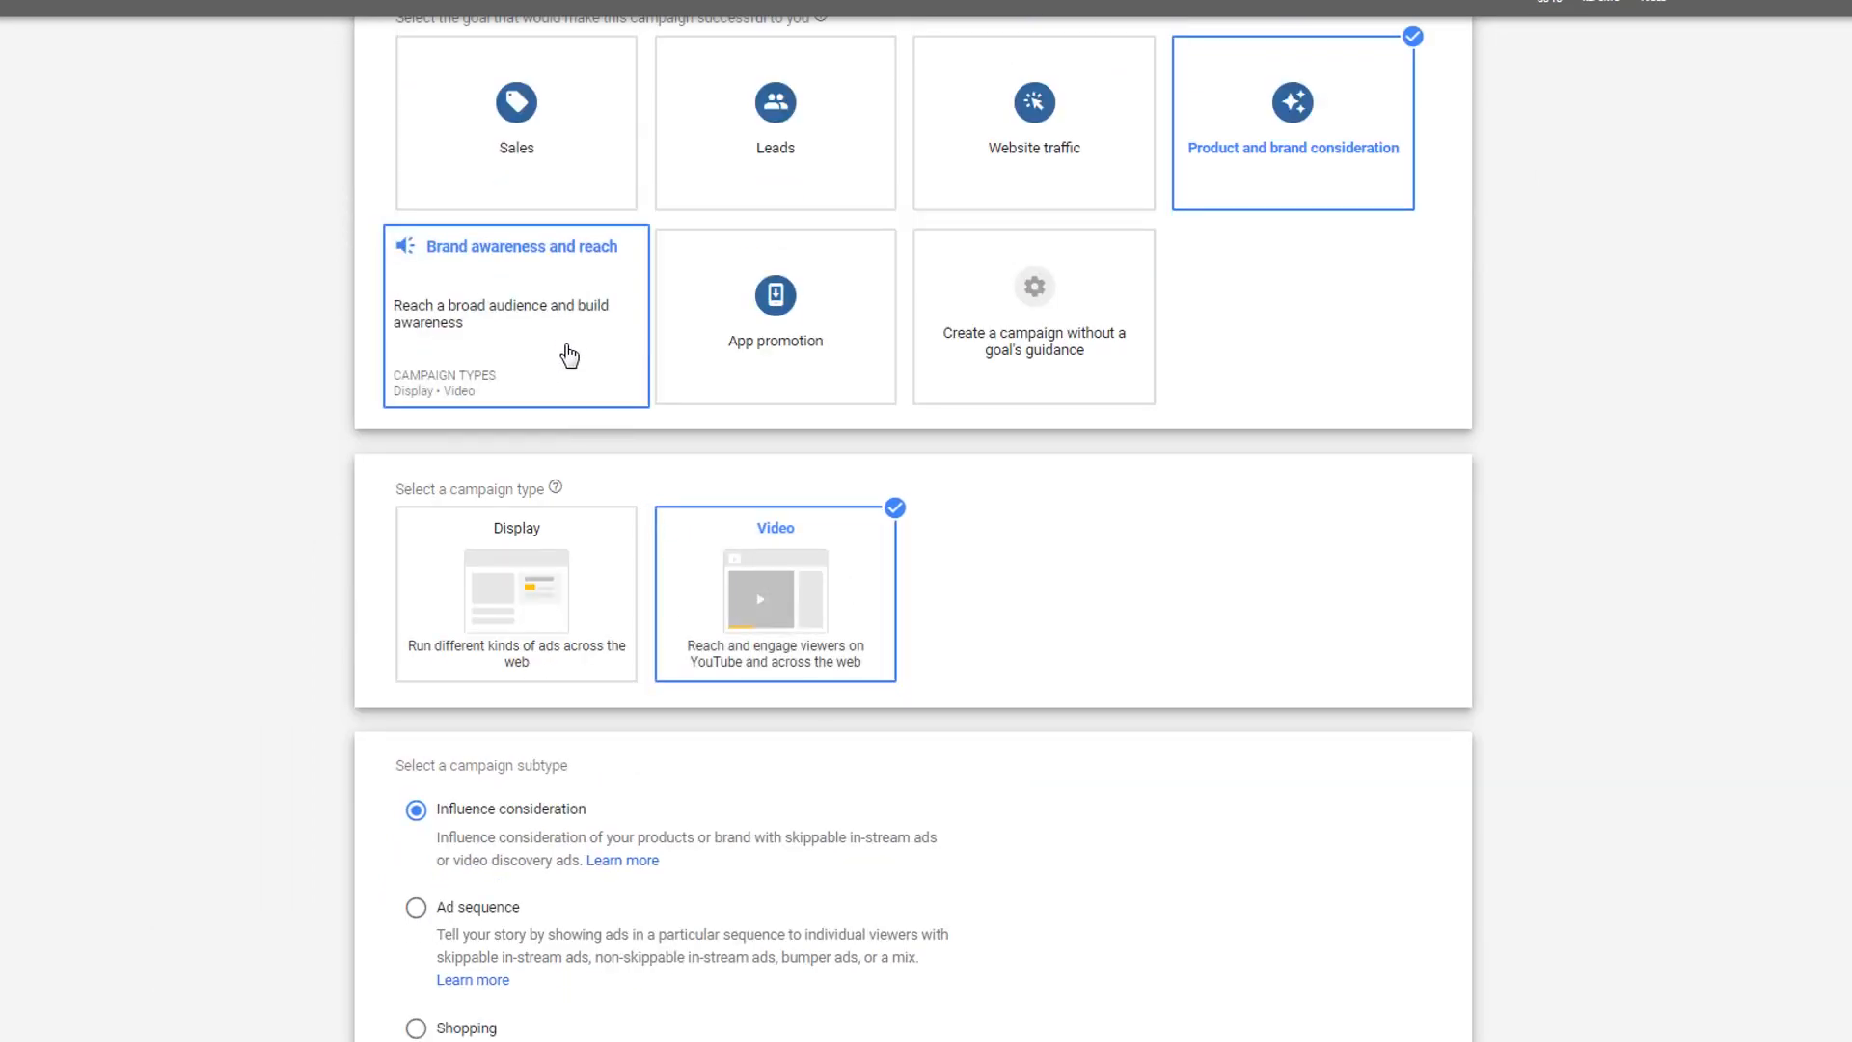
click(569, 355)
click(837, 674)
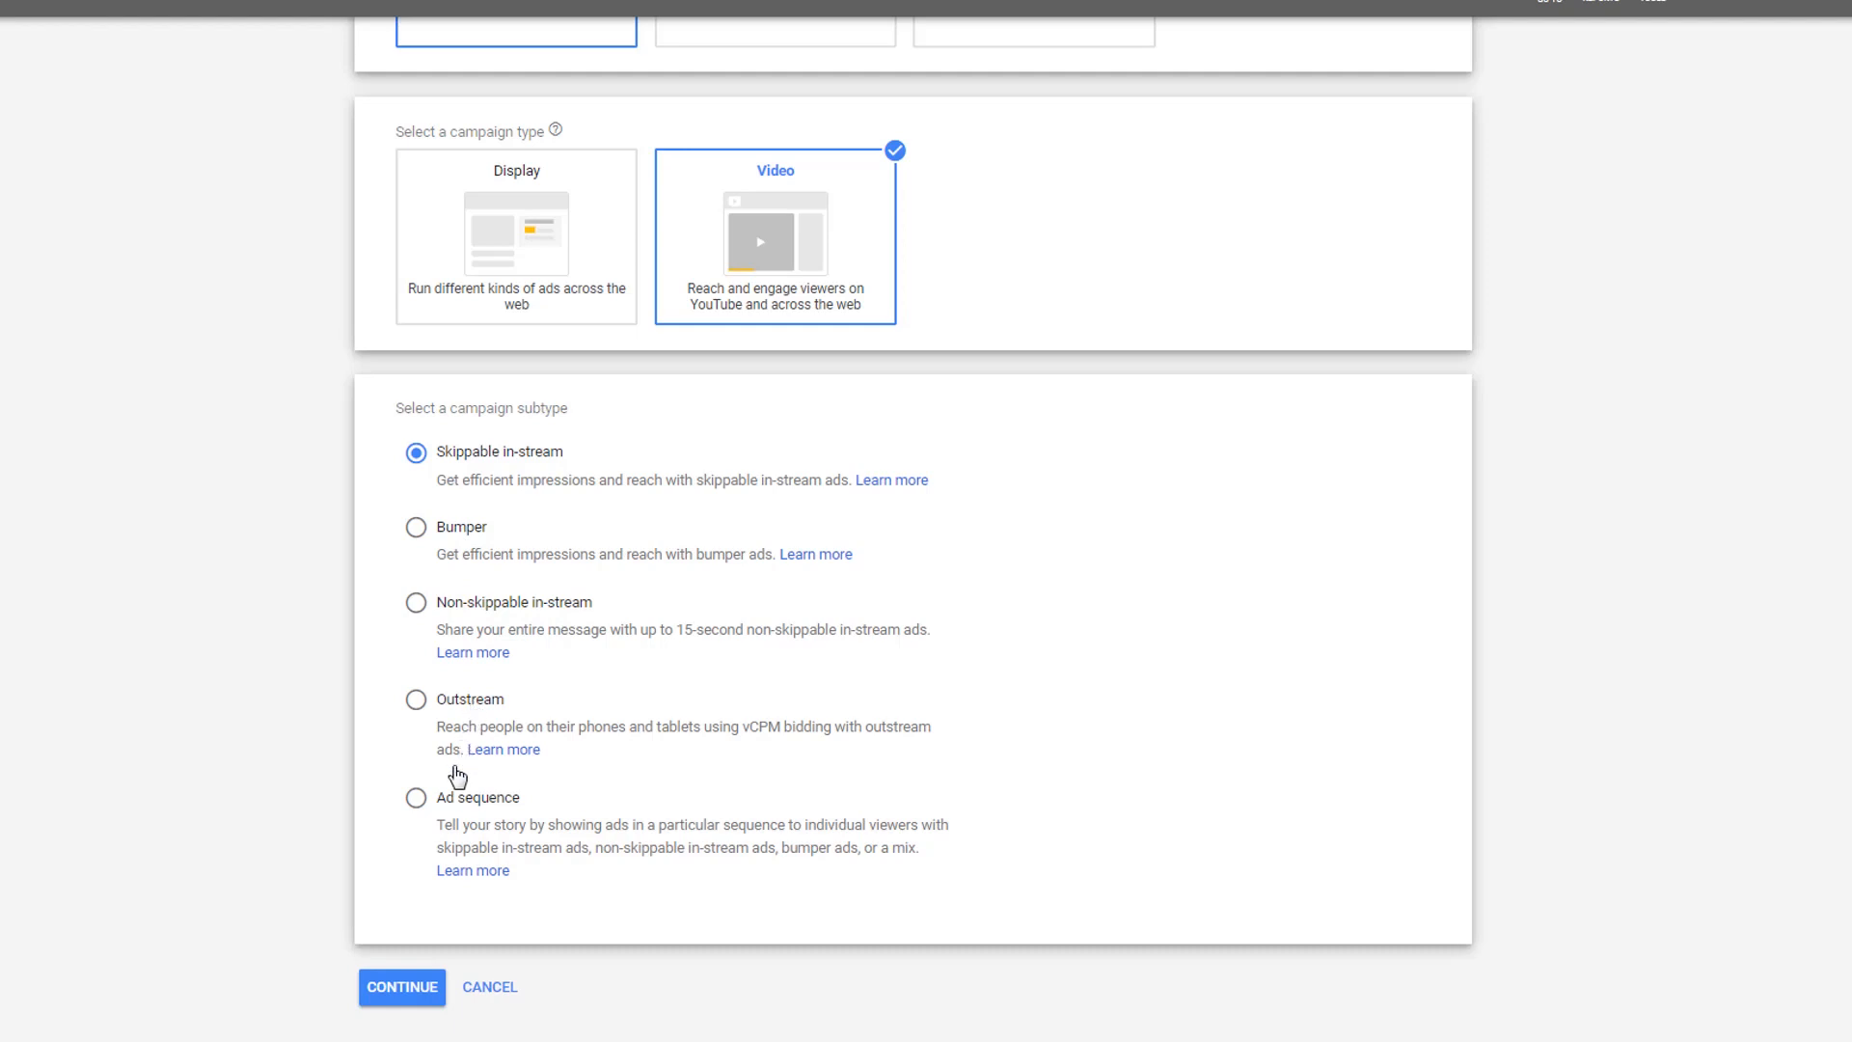
scroll(750, 508, up, 3)
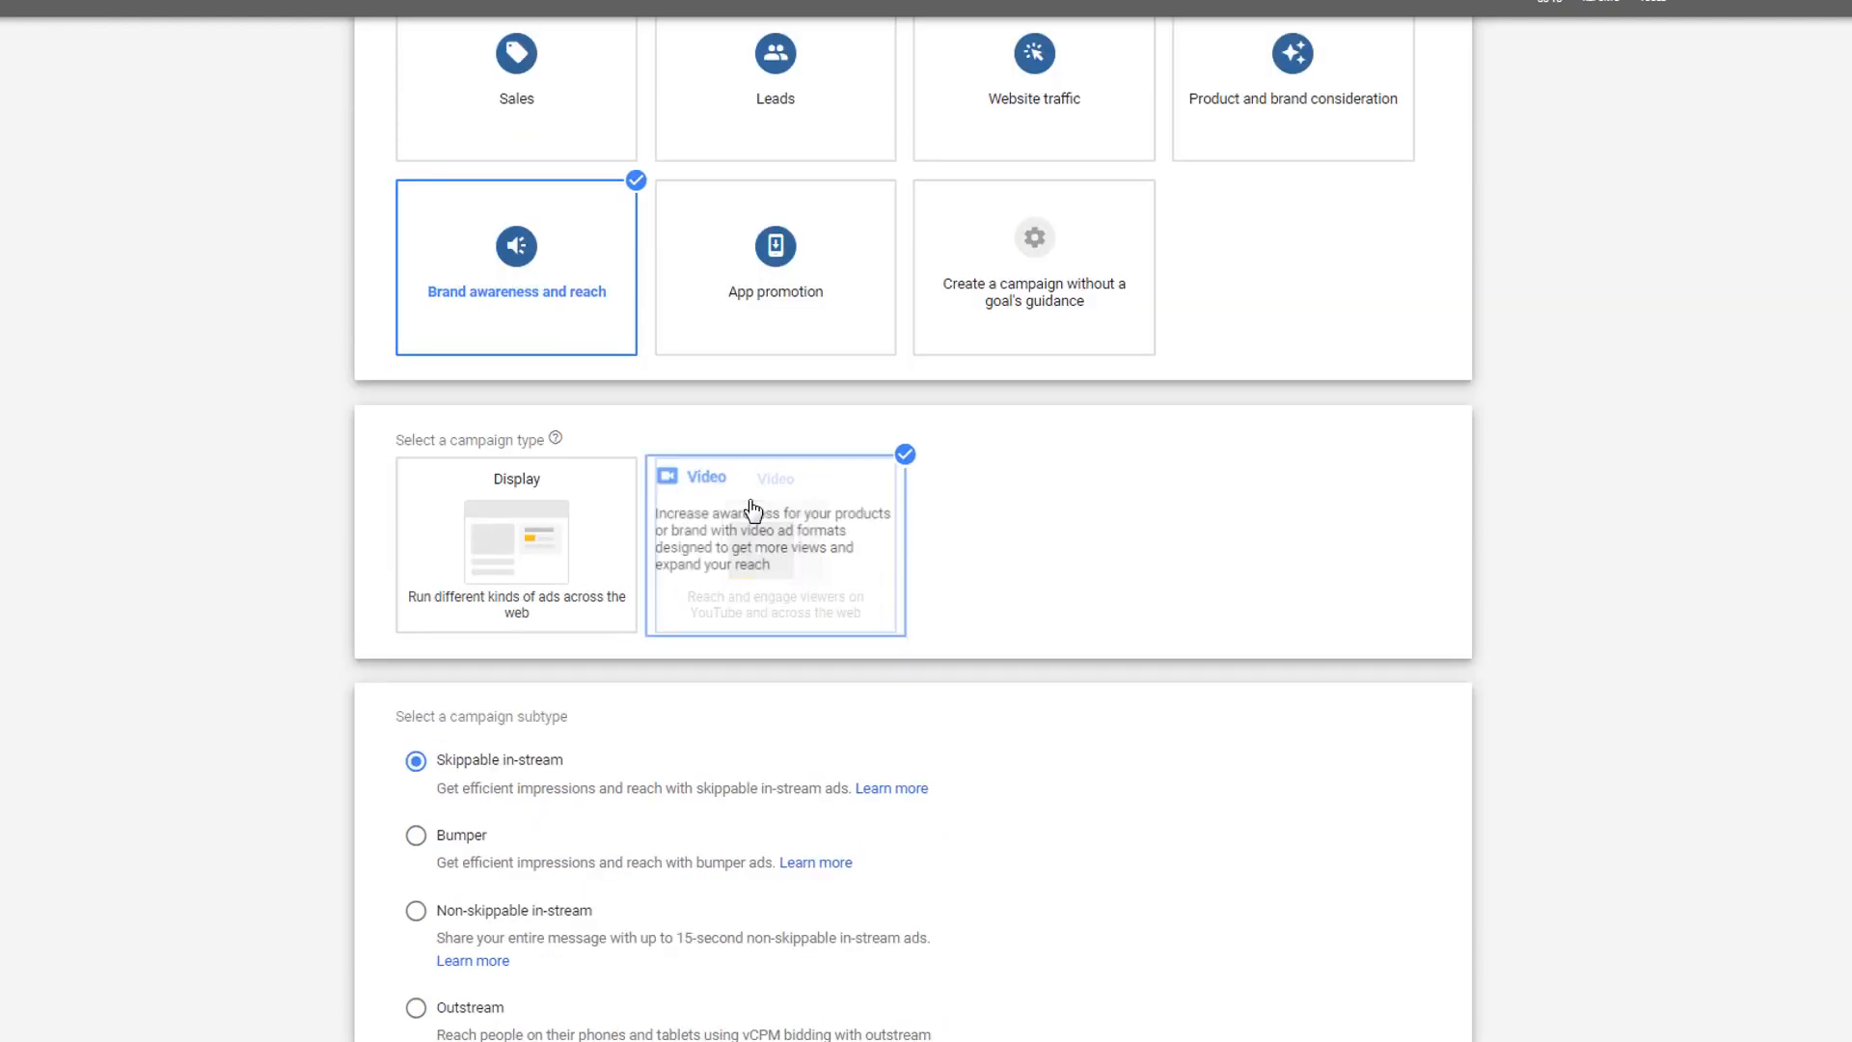
scroll(753, 510, up, 1)
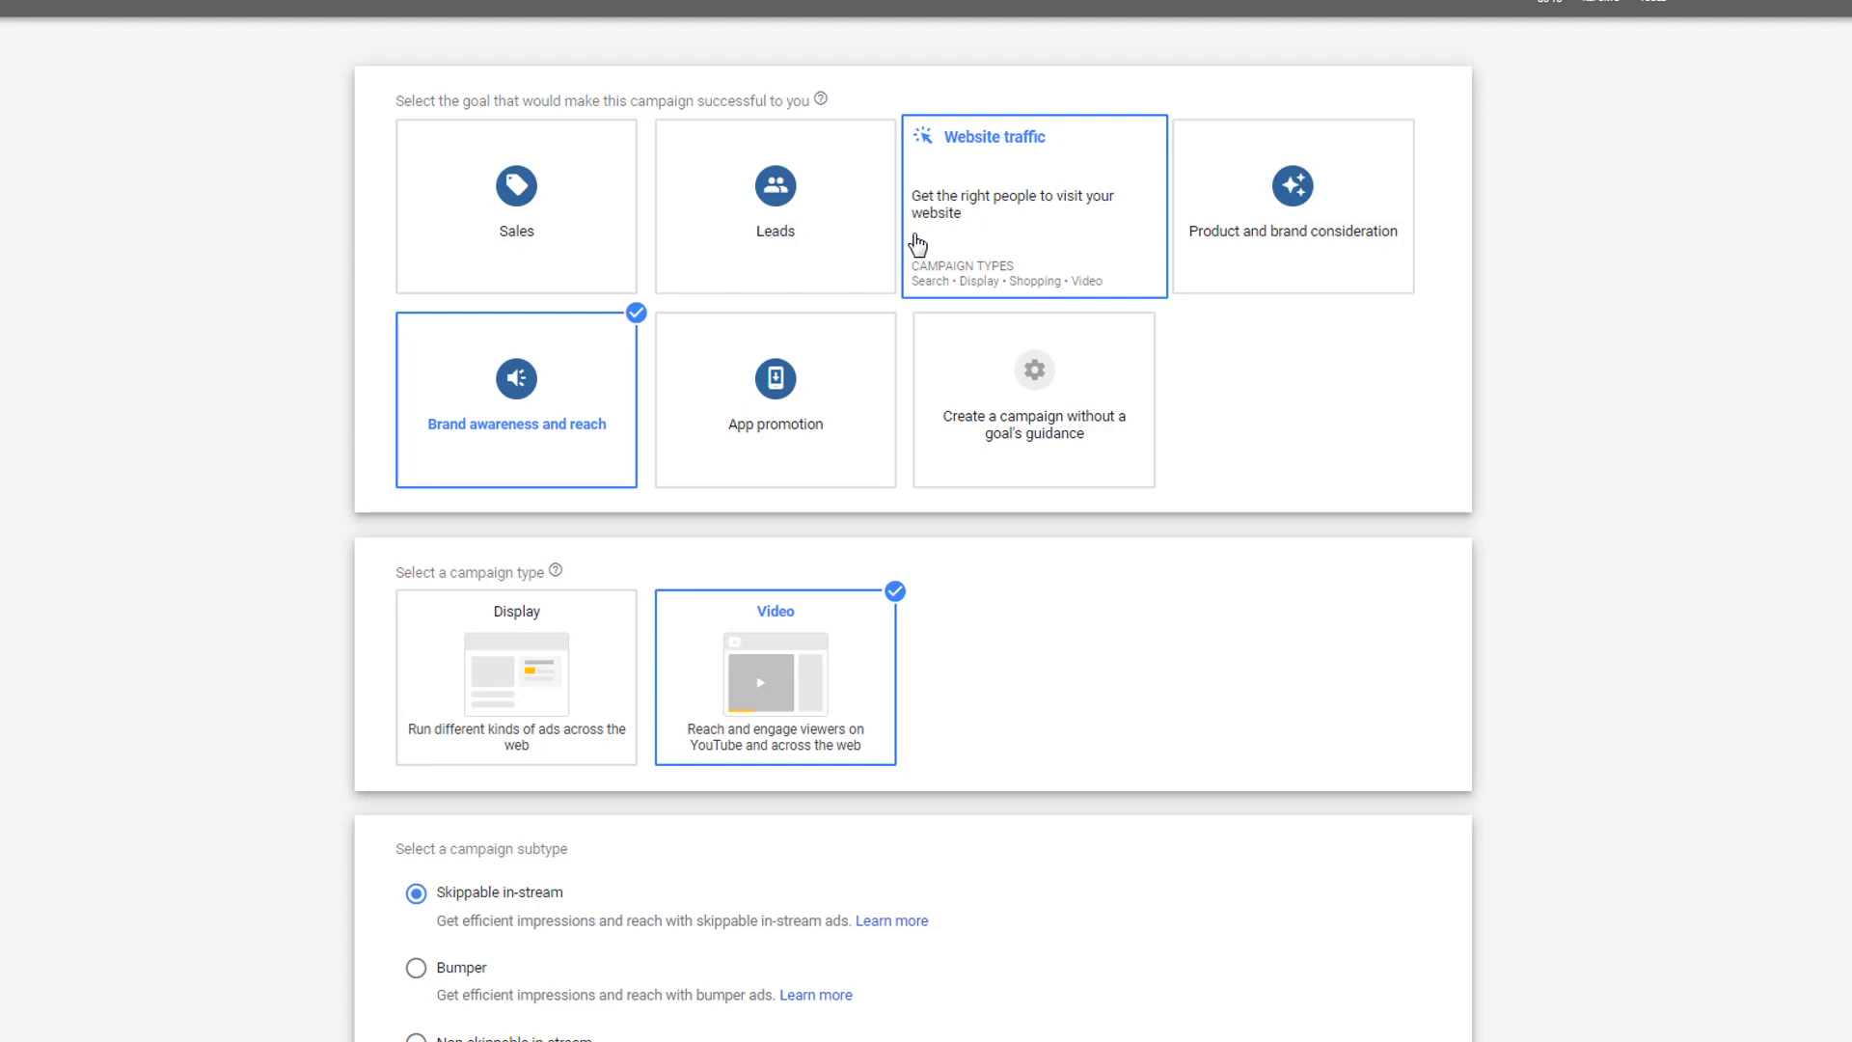
Step: Select the Leads goal with the Video campaign type, and continue to the campaign settings
click(853, 236)
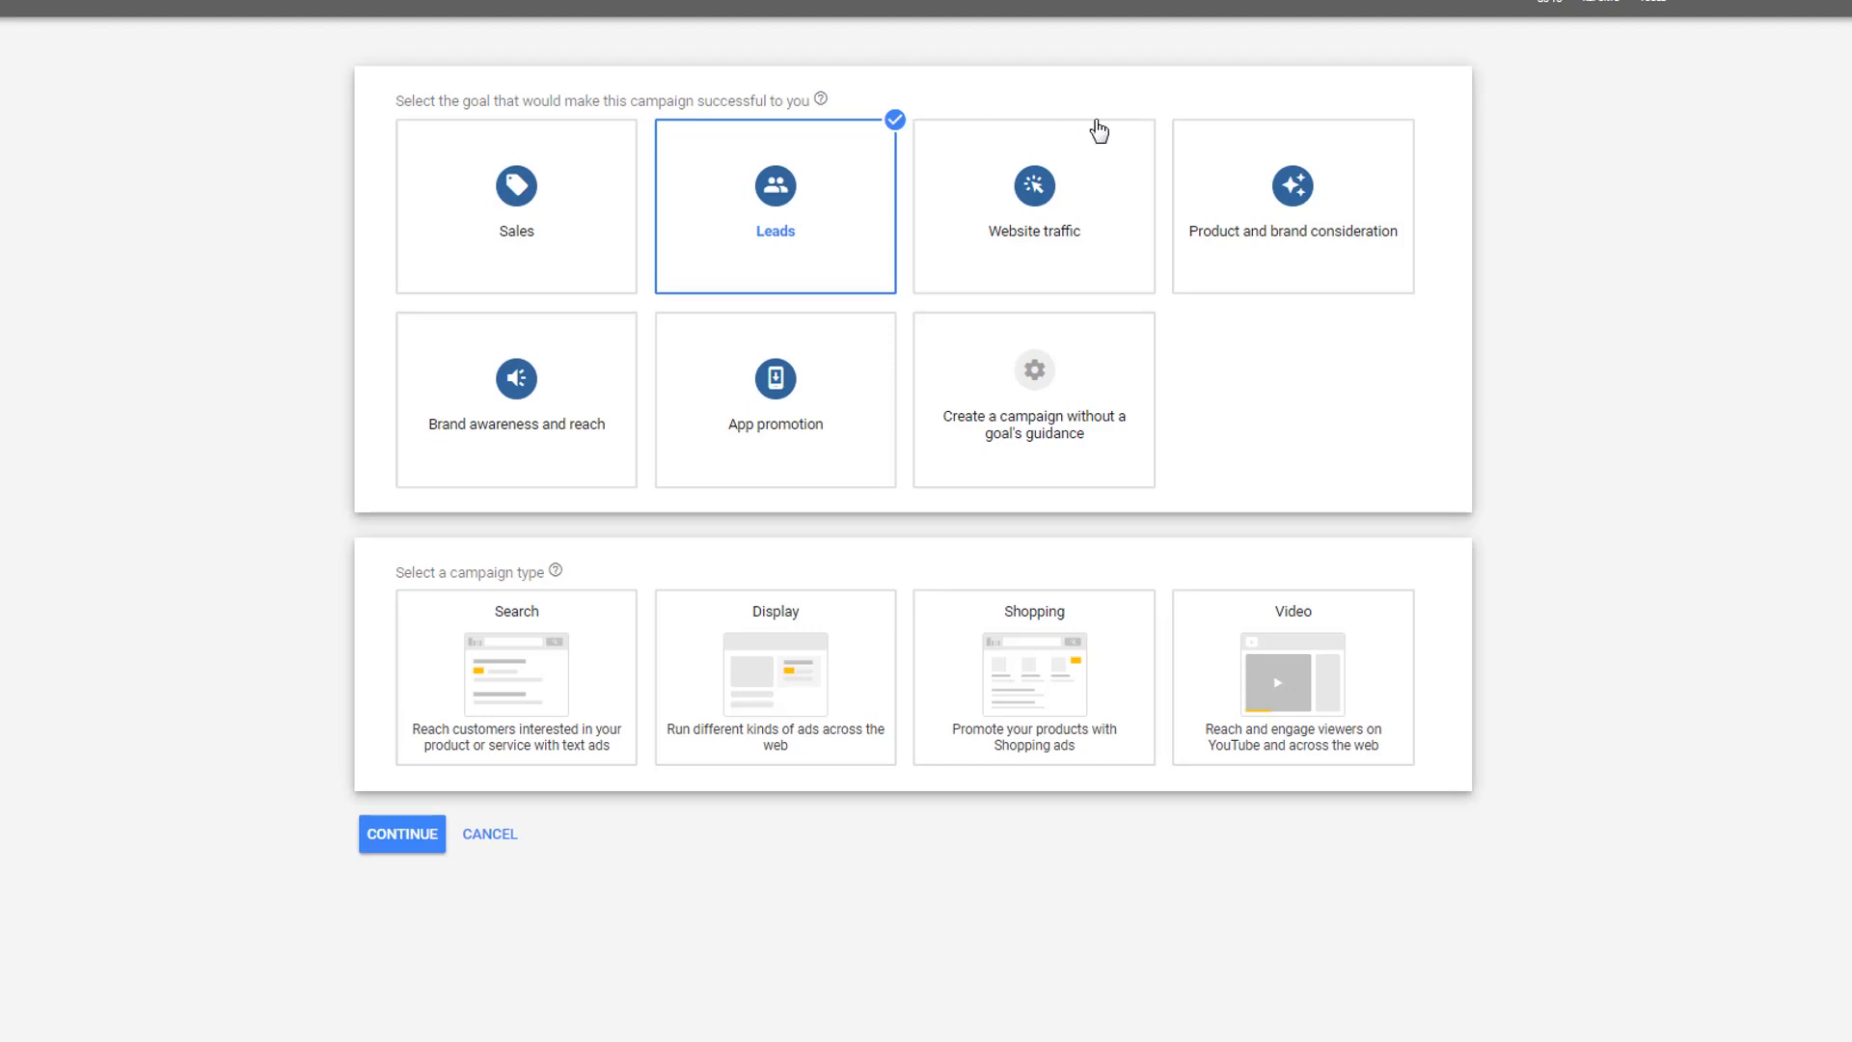
mouse_move(1103, 133)
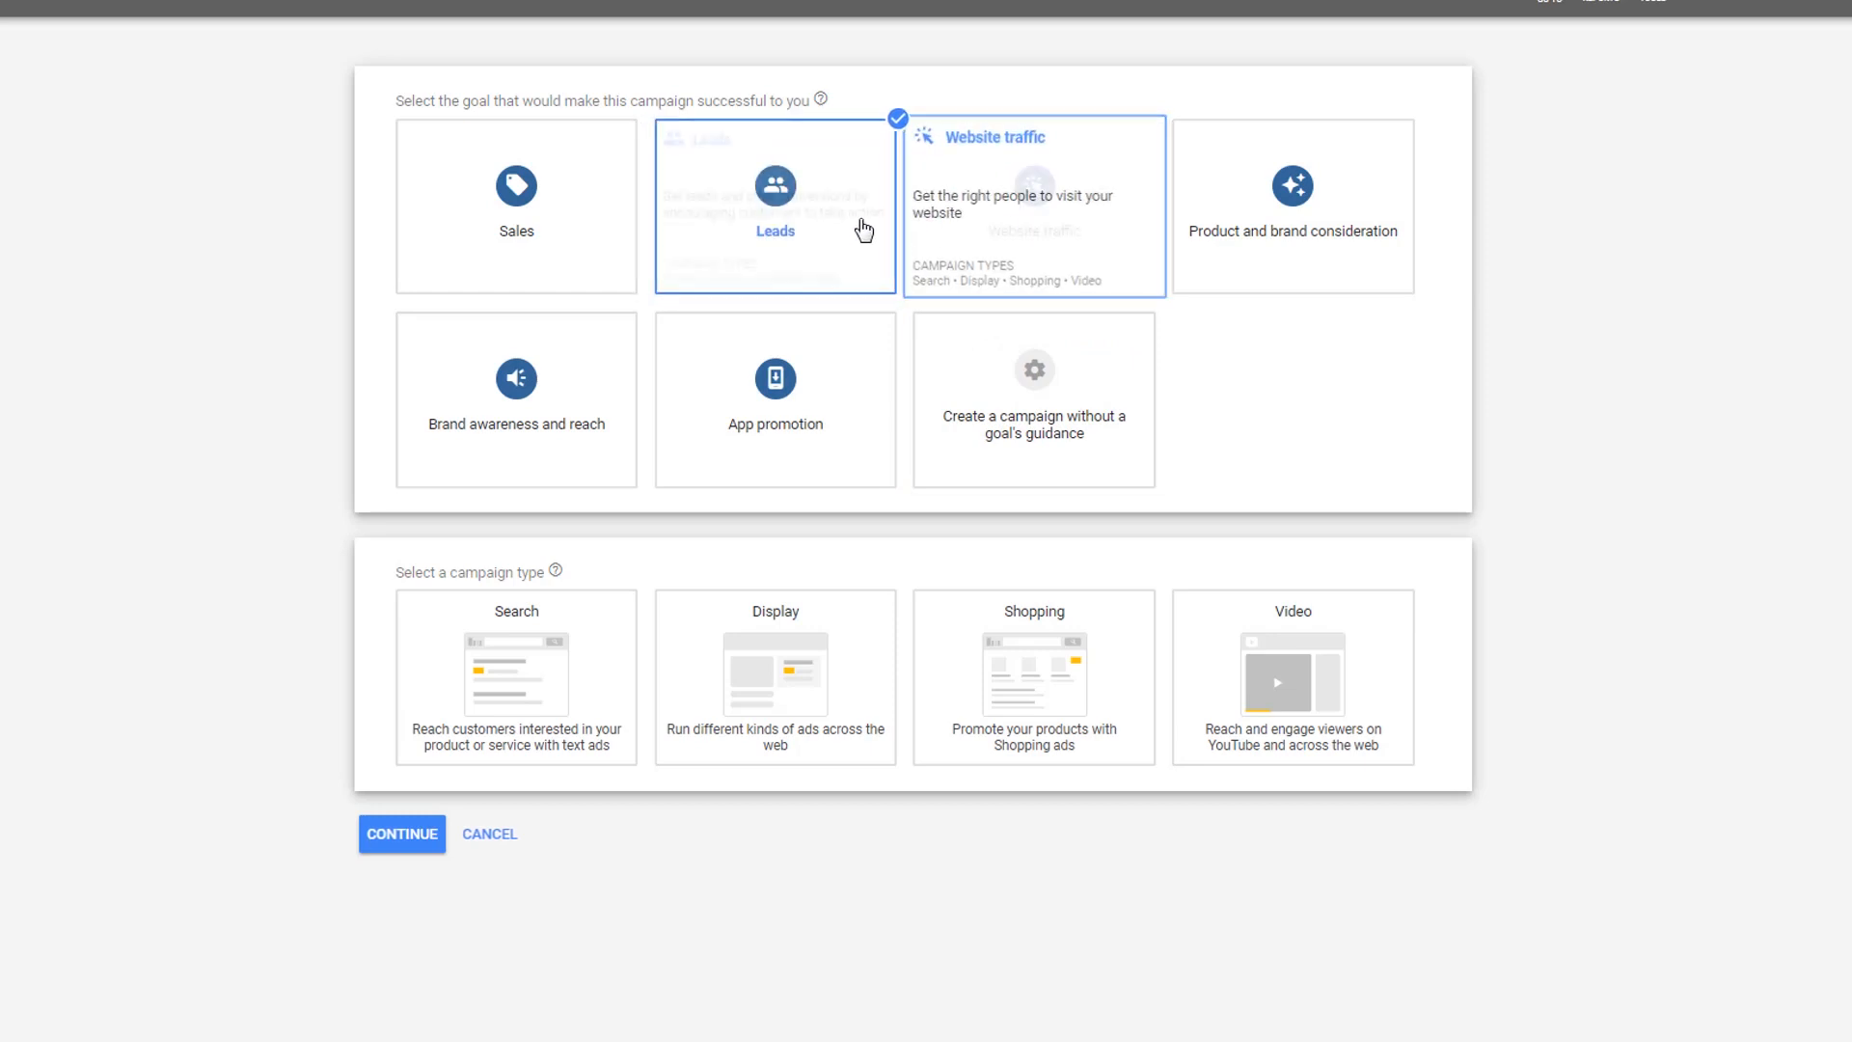
click(859, 228)
click(835, 261)
click(1314, 649)
scroll(1517, 328, down, 1)
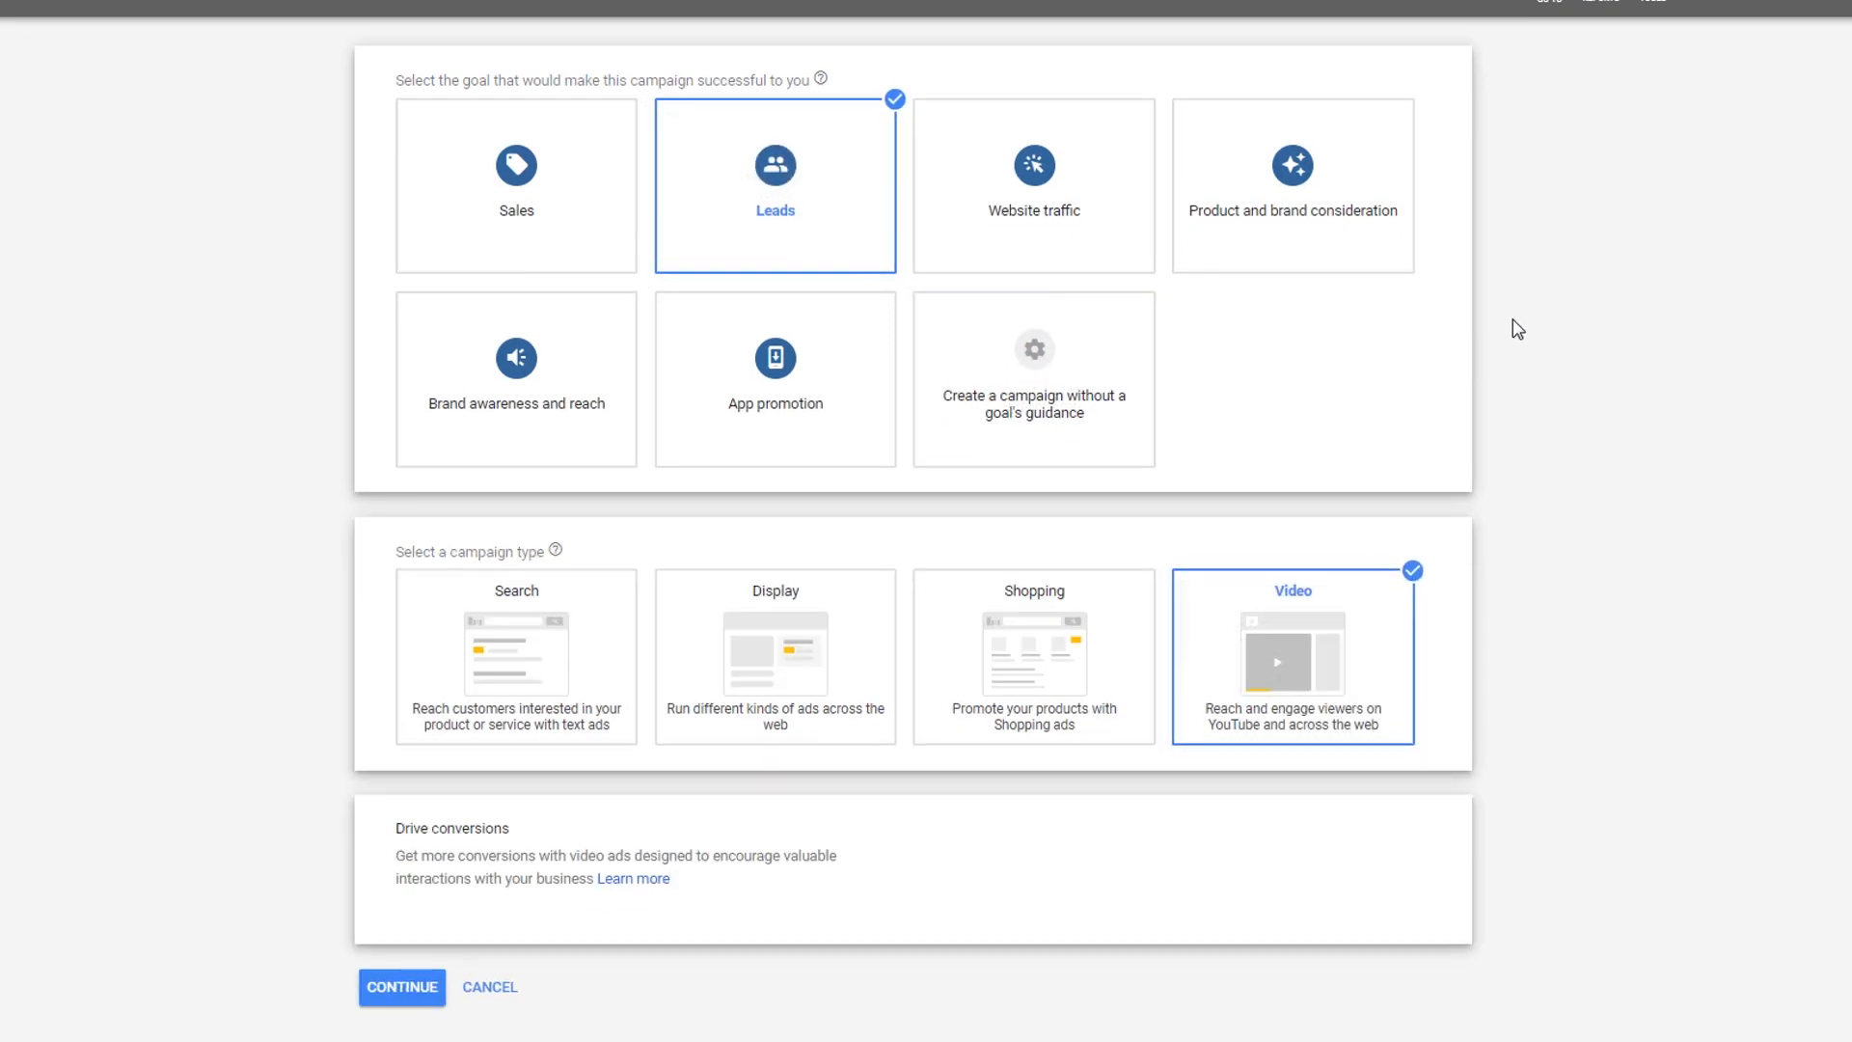
click(430, 984)
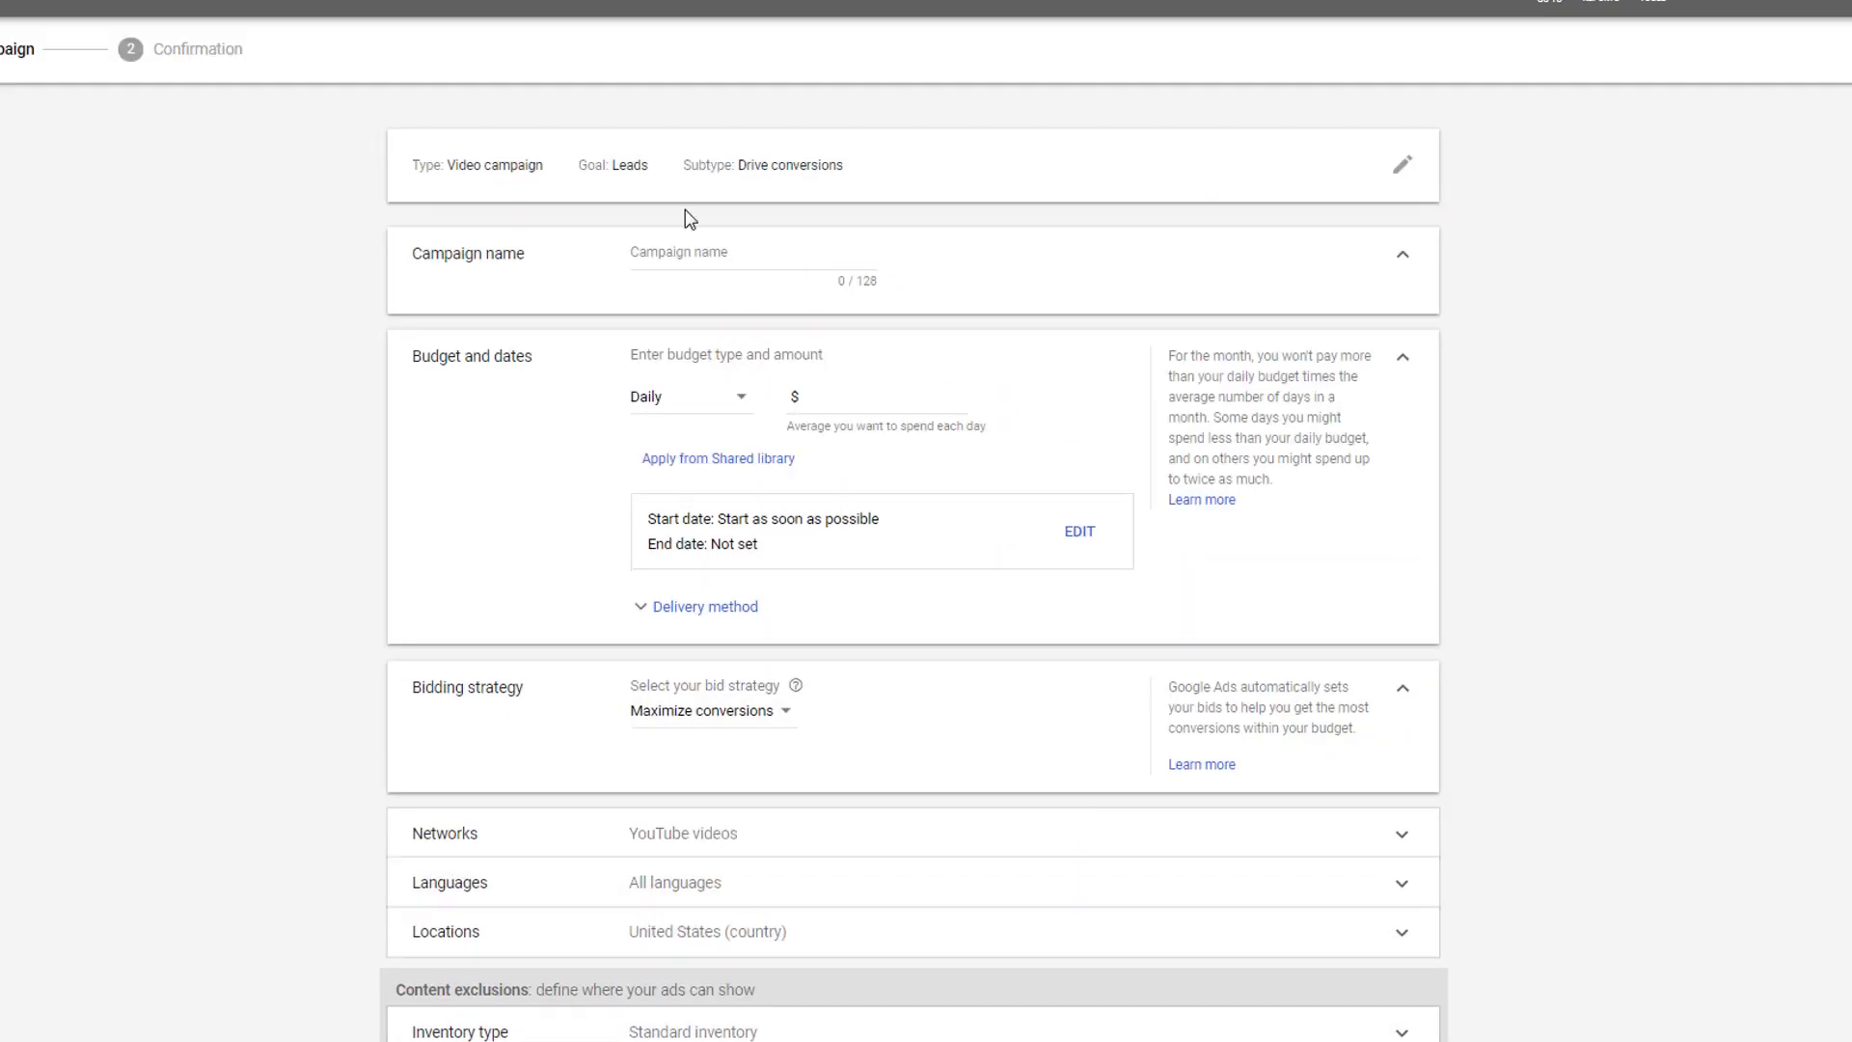
Step: Examine the type, goal and subtype in the Leads video campaign's summary
double_click(835, 164)
click(837, 164)
drag(836, 164, 754, 162)
drag(851, 172, 749, 168)
double_click(636, 170)
click(826, 202)
Step: Leave the Leads campaign draft, choose the Website traffic goal with the Video type, and continue to the campaign settings
click(1402, 167)
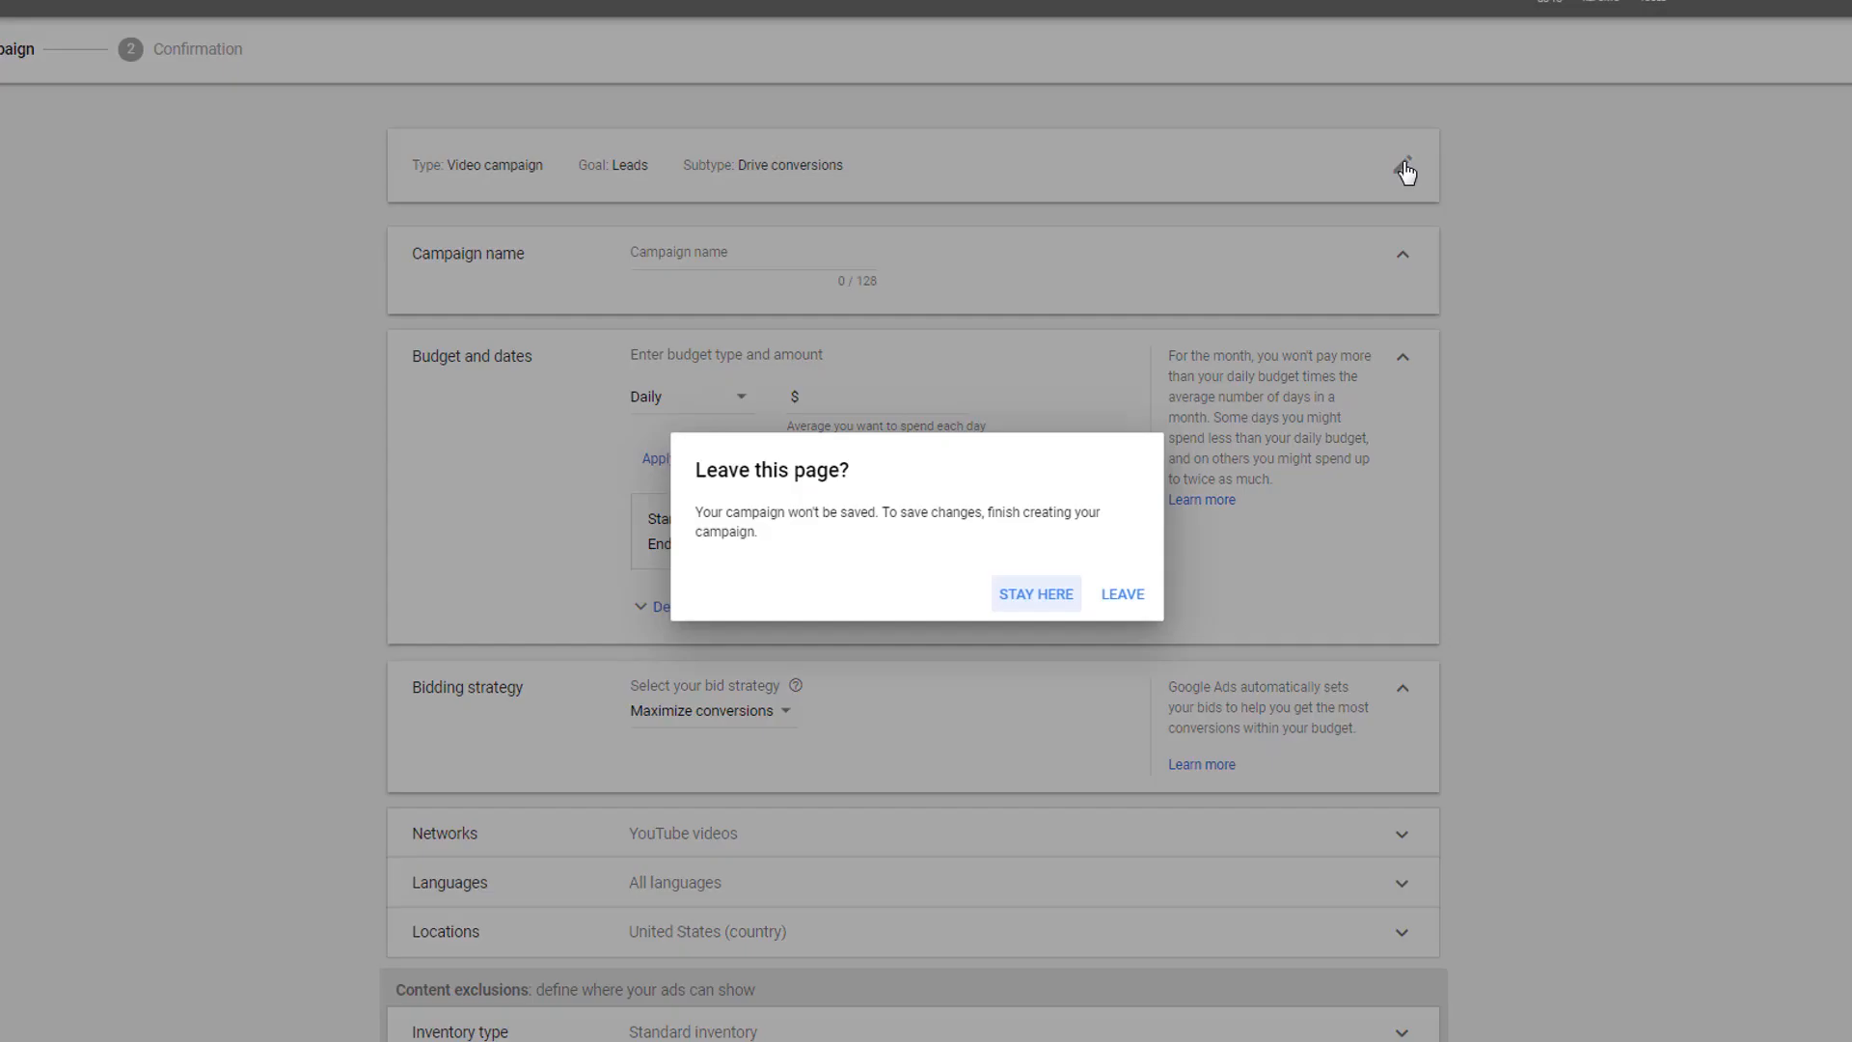
click(1128, 592)
click(1062, 174)
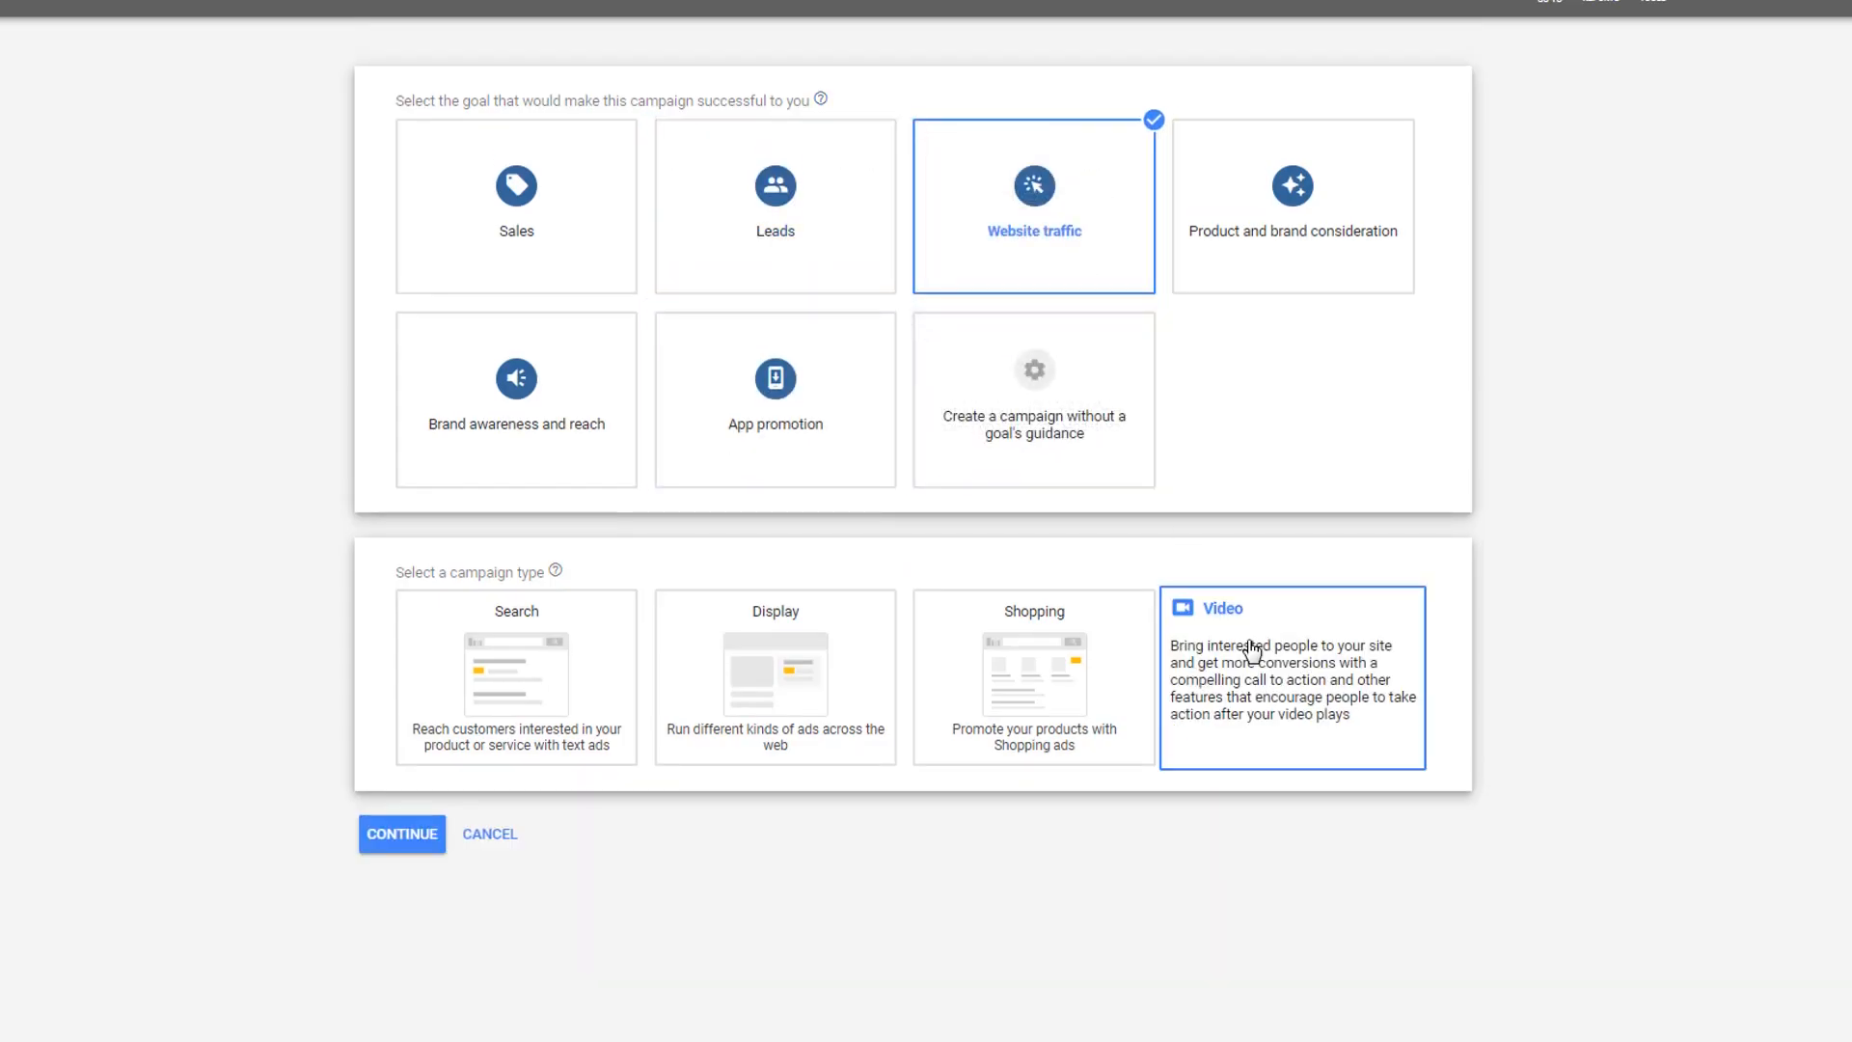
click(1248, 649)
click(425, 1007)
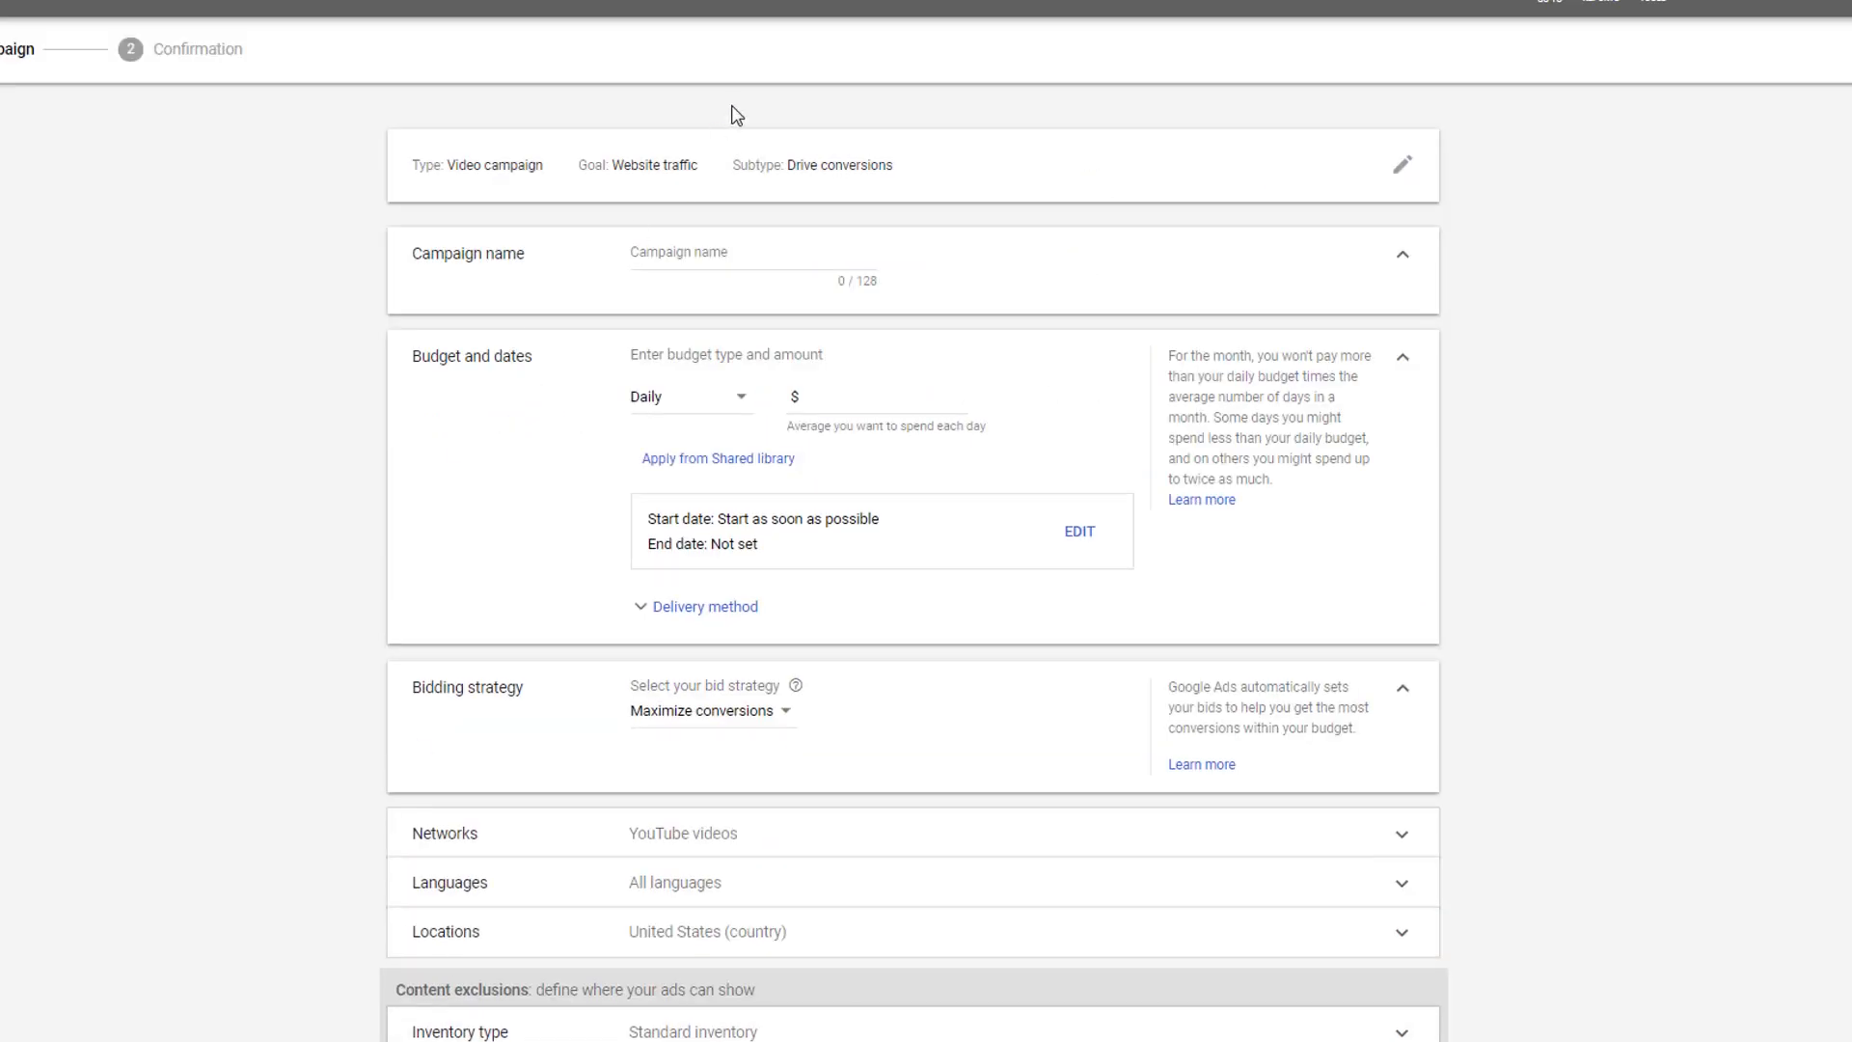
Step: Compare the goal and subtype in the Website traffic campaign's summary, and leave the draft to return to goal selection
drag(700, 171, 624, 168)
click(896, 168)
drag(837, 165, 803, 162)
click(793, 162)
click(1403, 164)
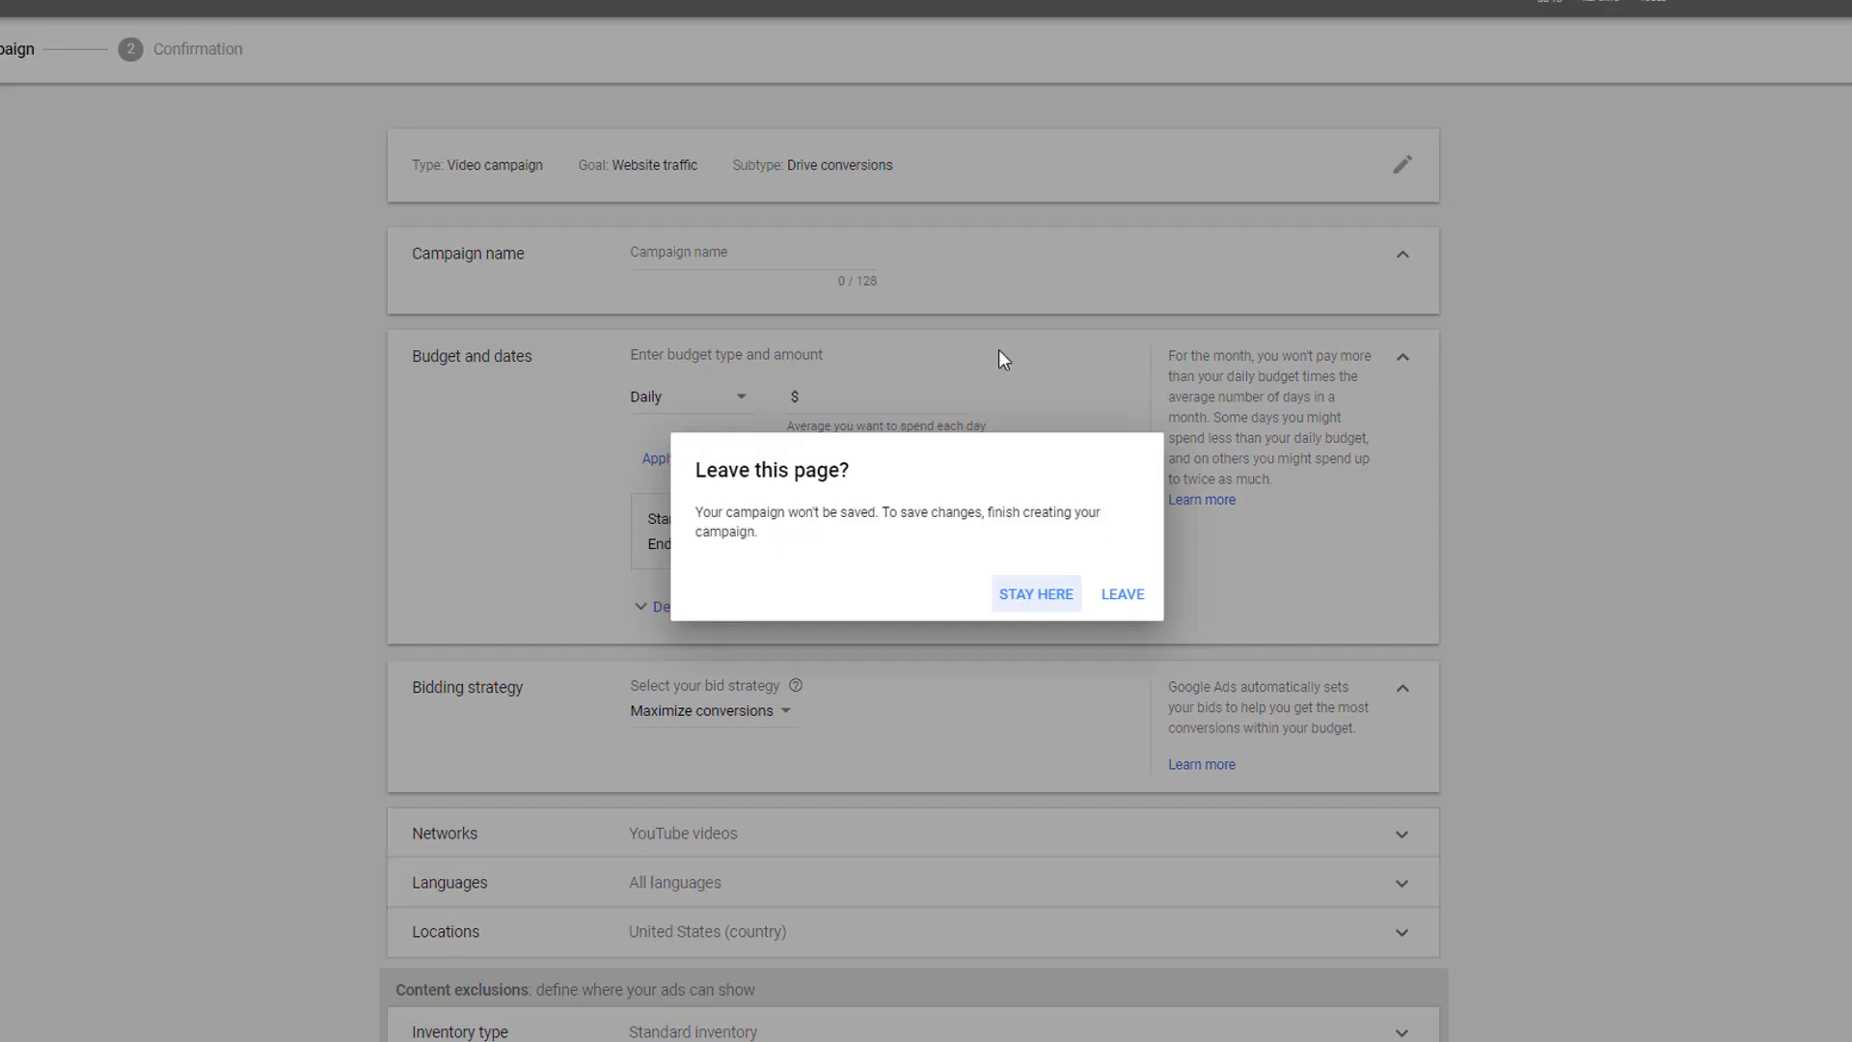
click(1121, 594)
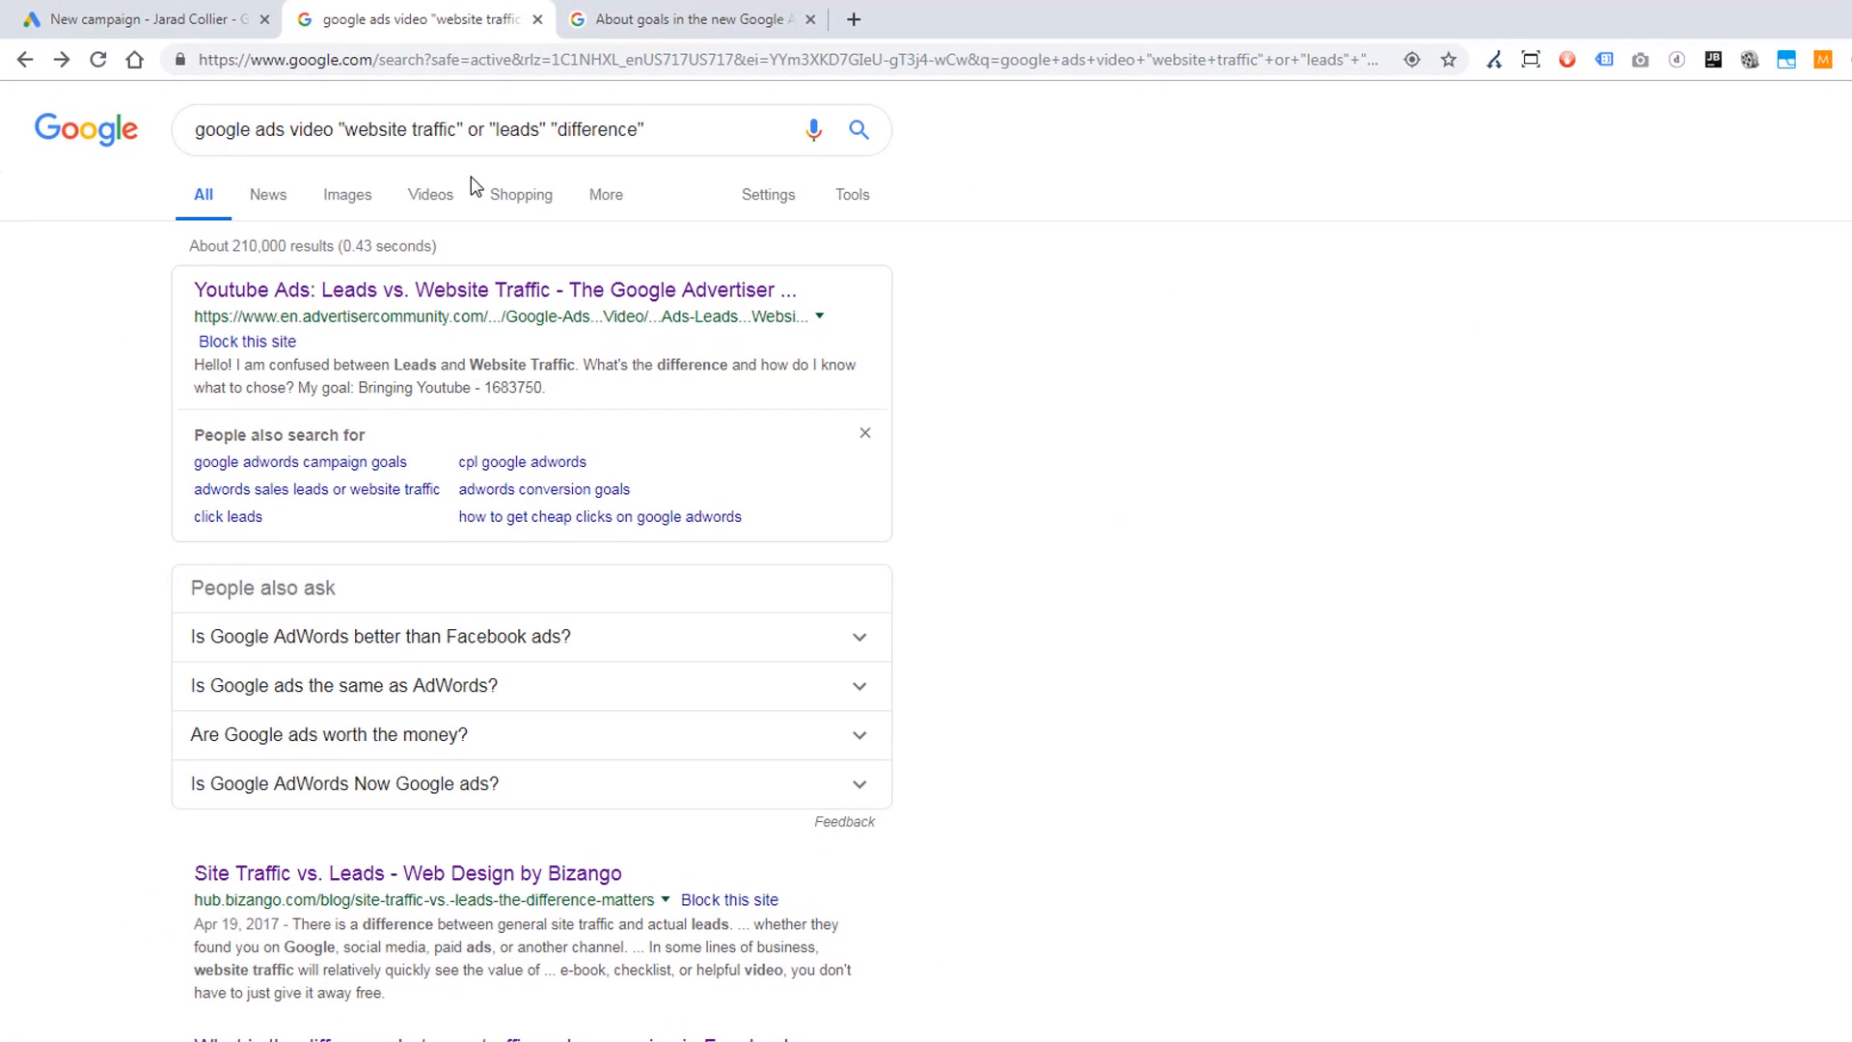
Step: Open the advertiser community thread "Youtube Ads: Leads vs. Website Traffic" from the search results and read its replies
click(505, 296)
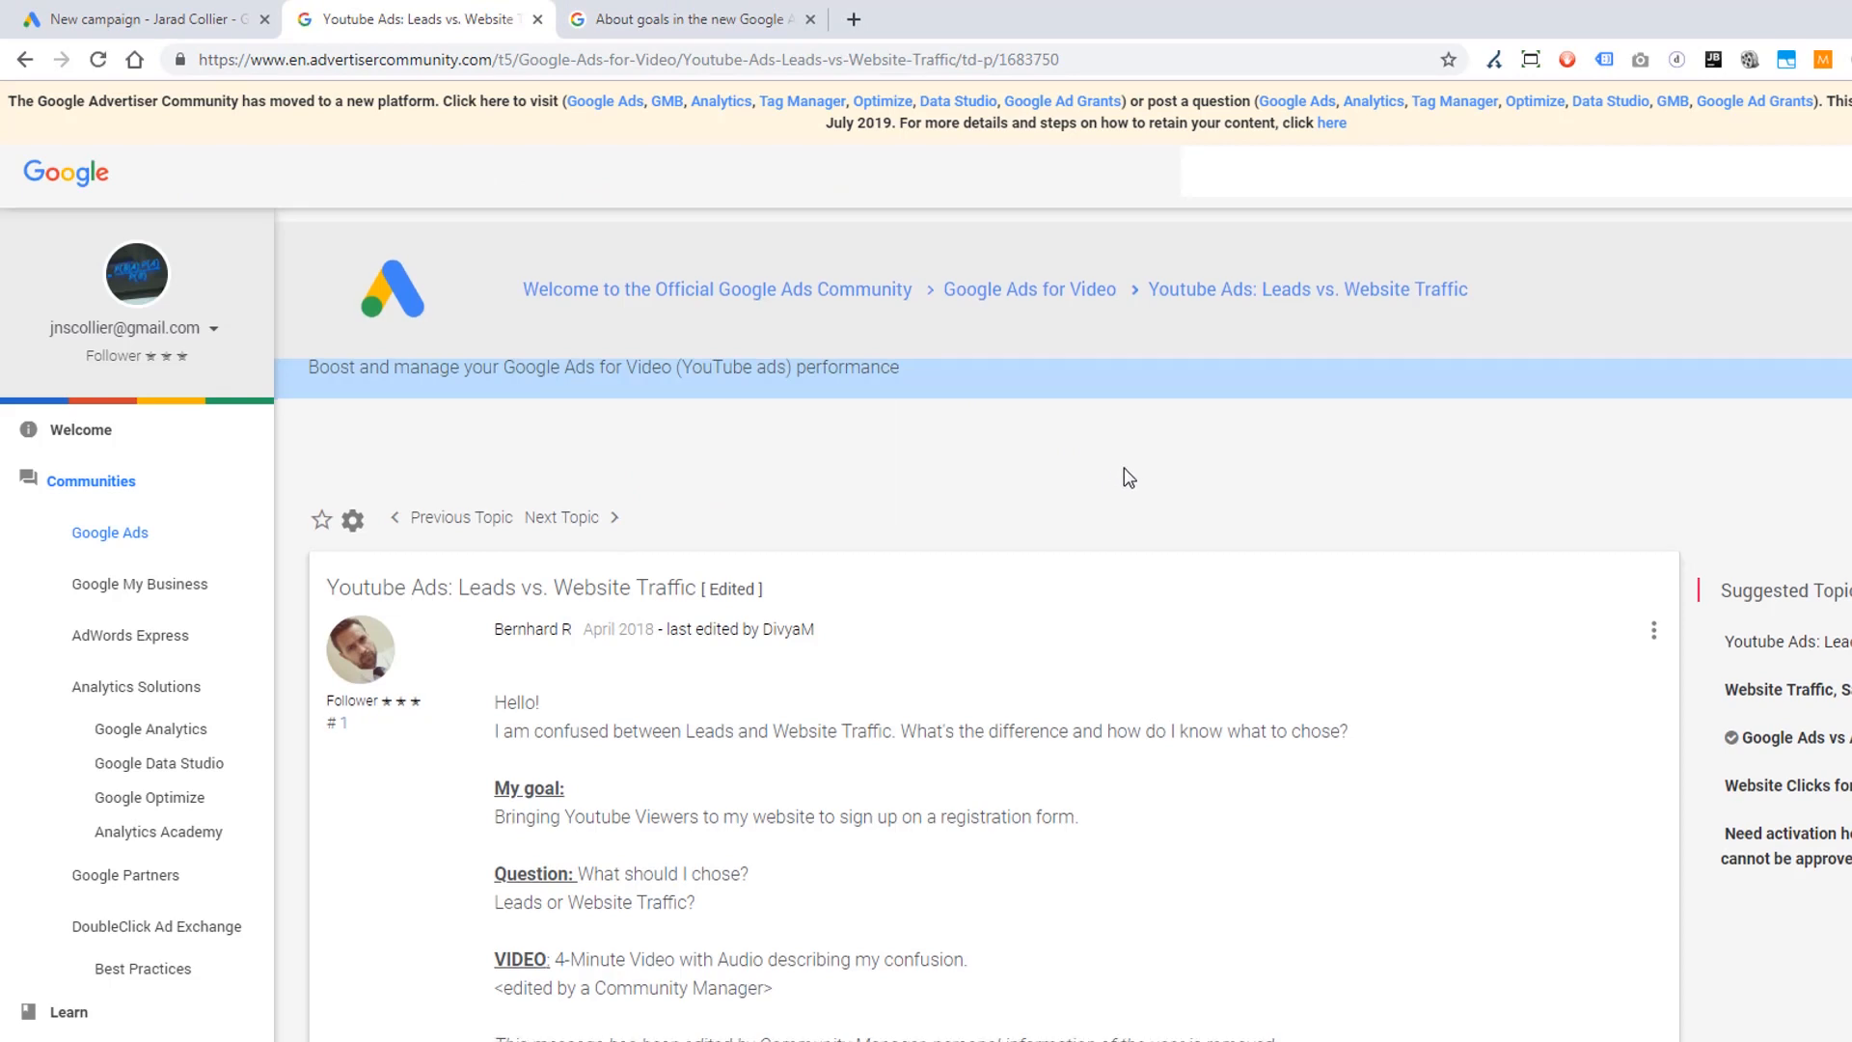
scroll(1109, 465, down, 10)
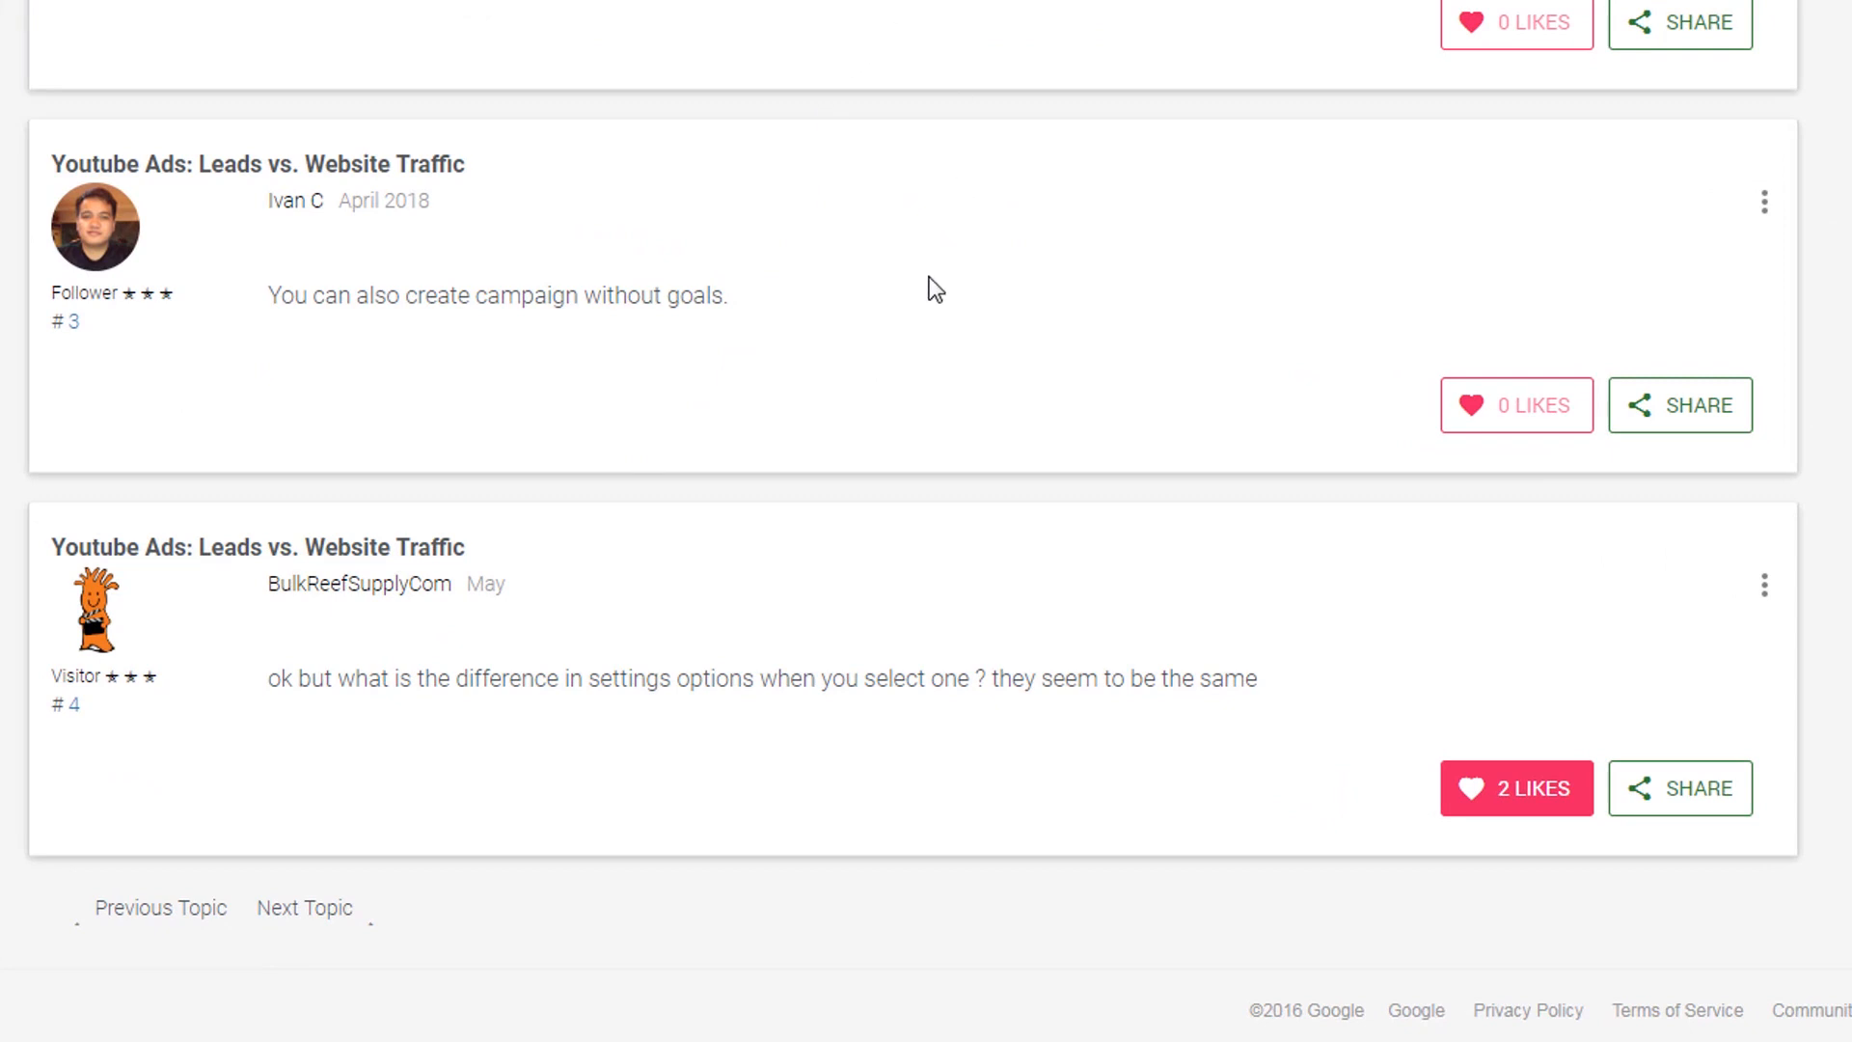
scroll(930, 257, up, 10)
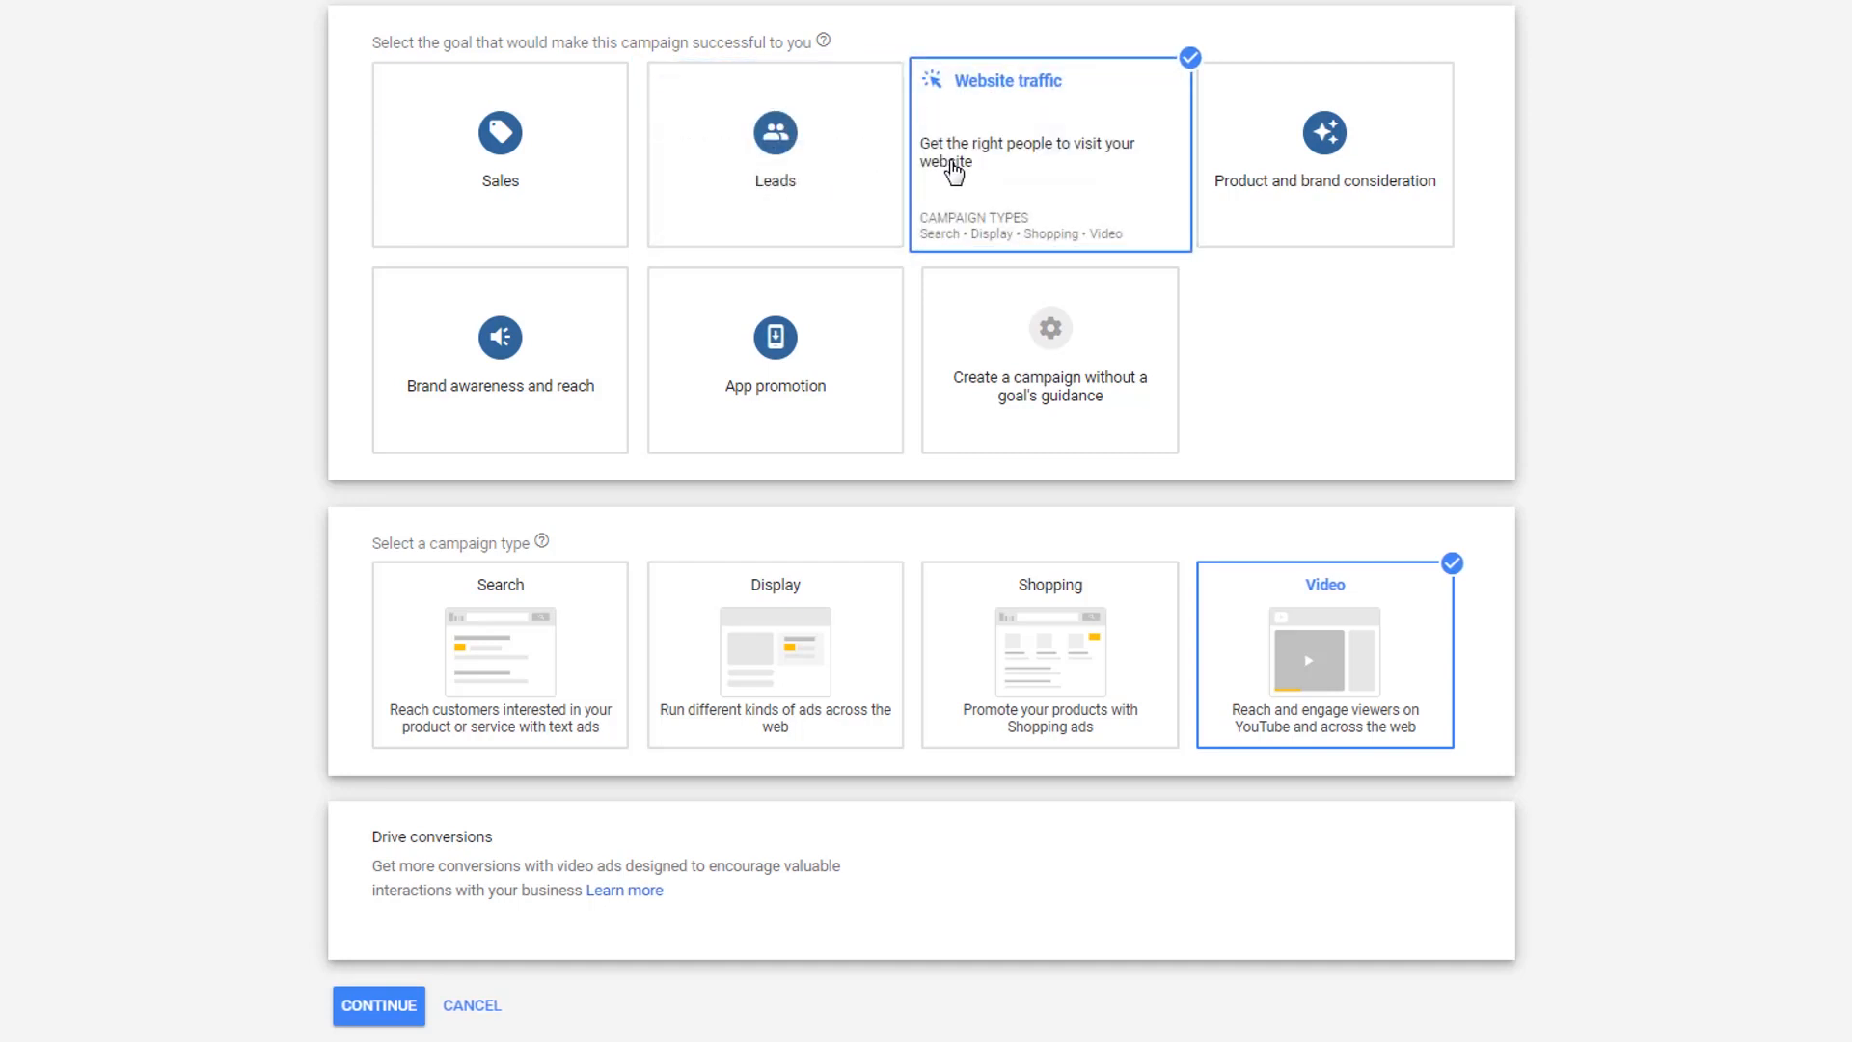
Step: Continue with the Website traffic goal and Video type, and name the campaign "Video - Traffic - MaxConv - Videos - Studio"
scroll(1557, 199, down, 1)
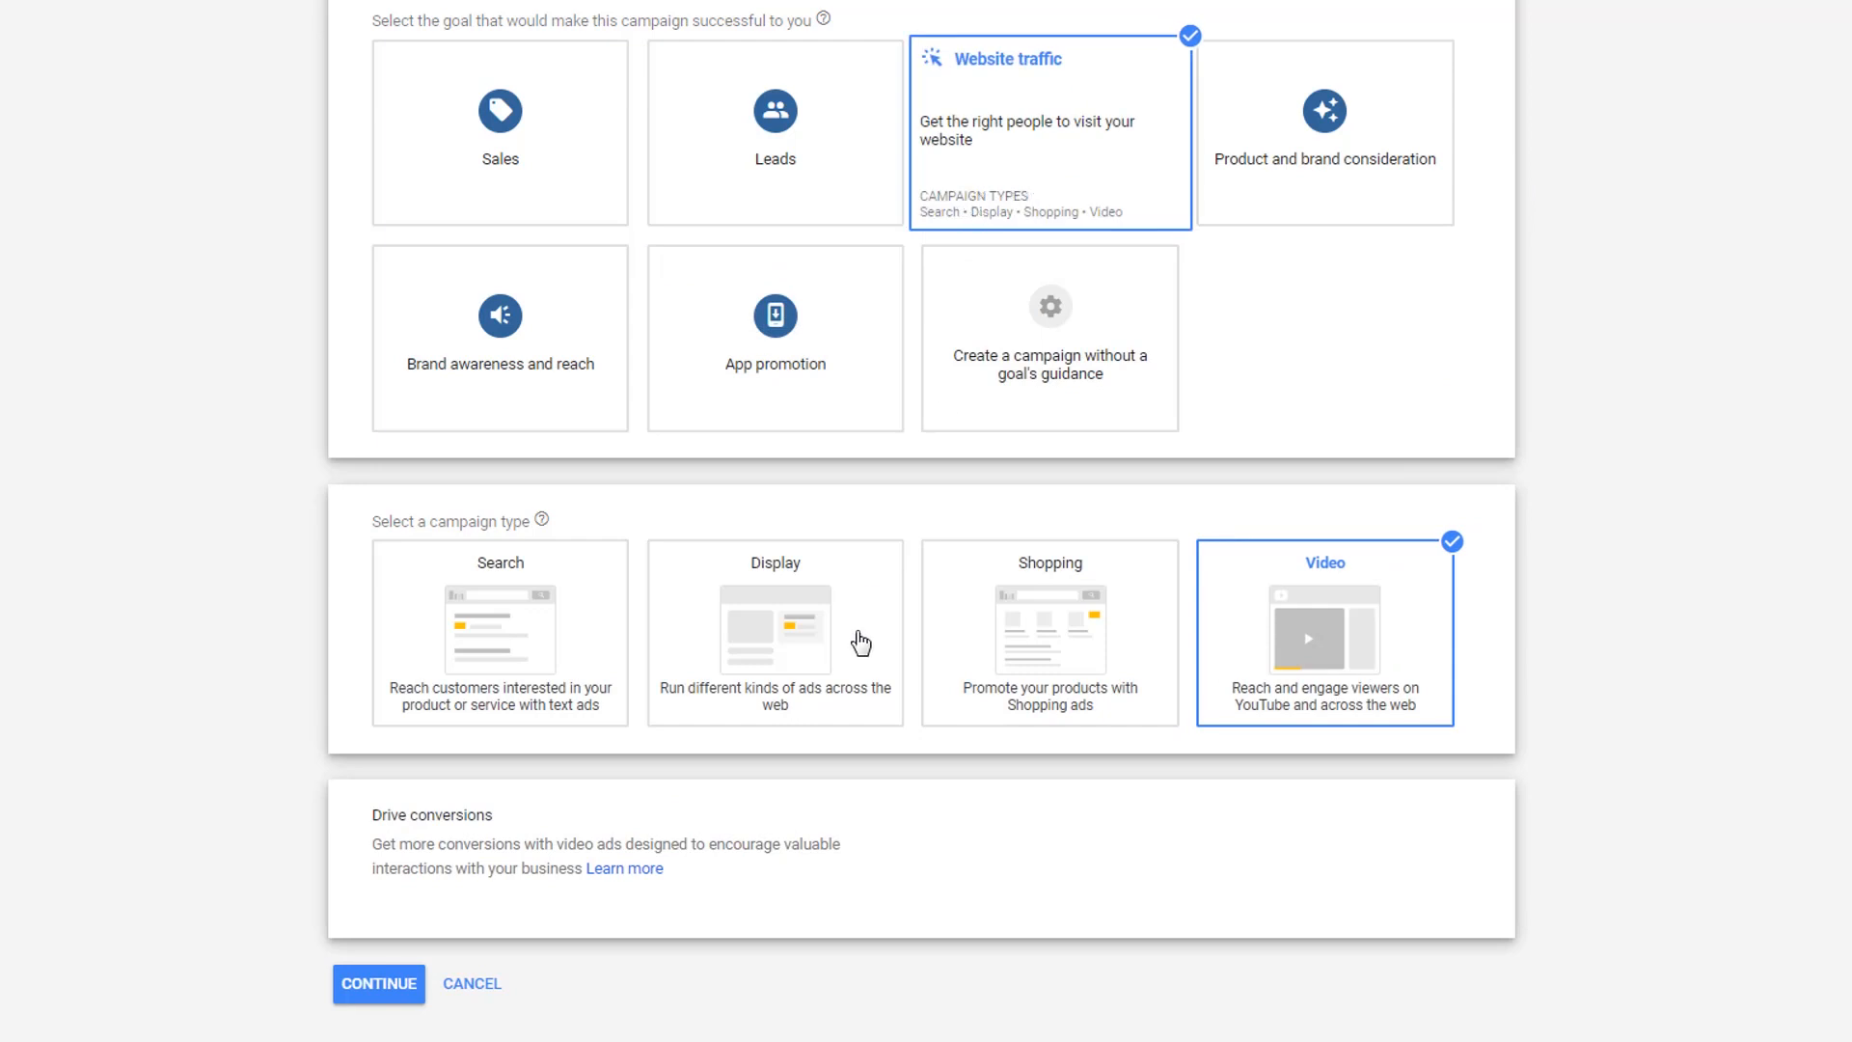
click(399, 1003)
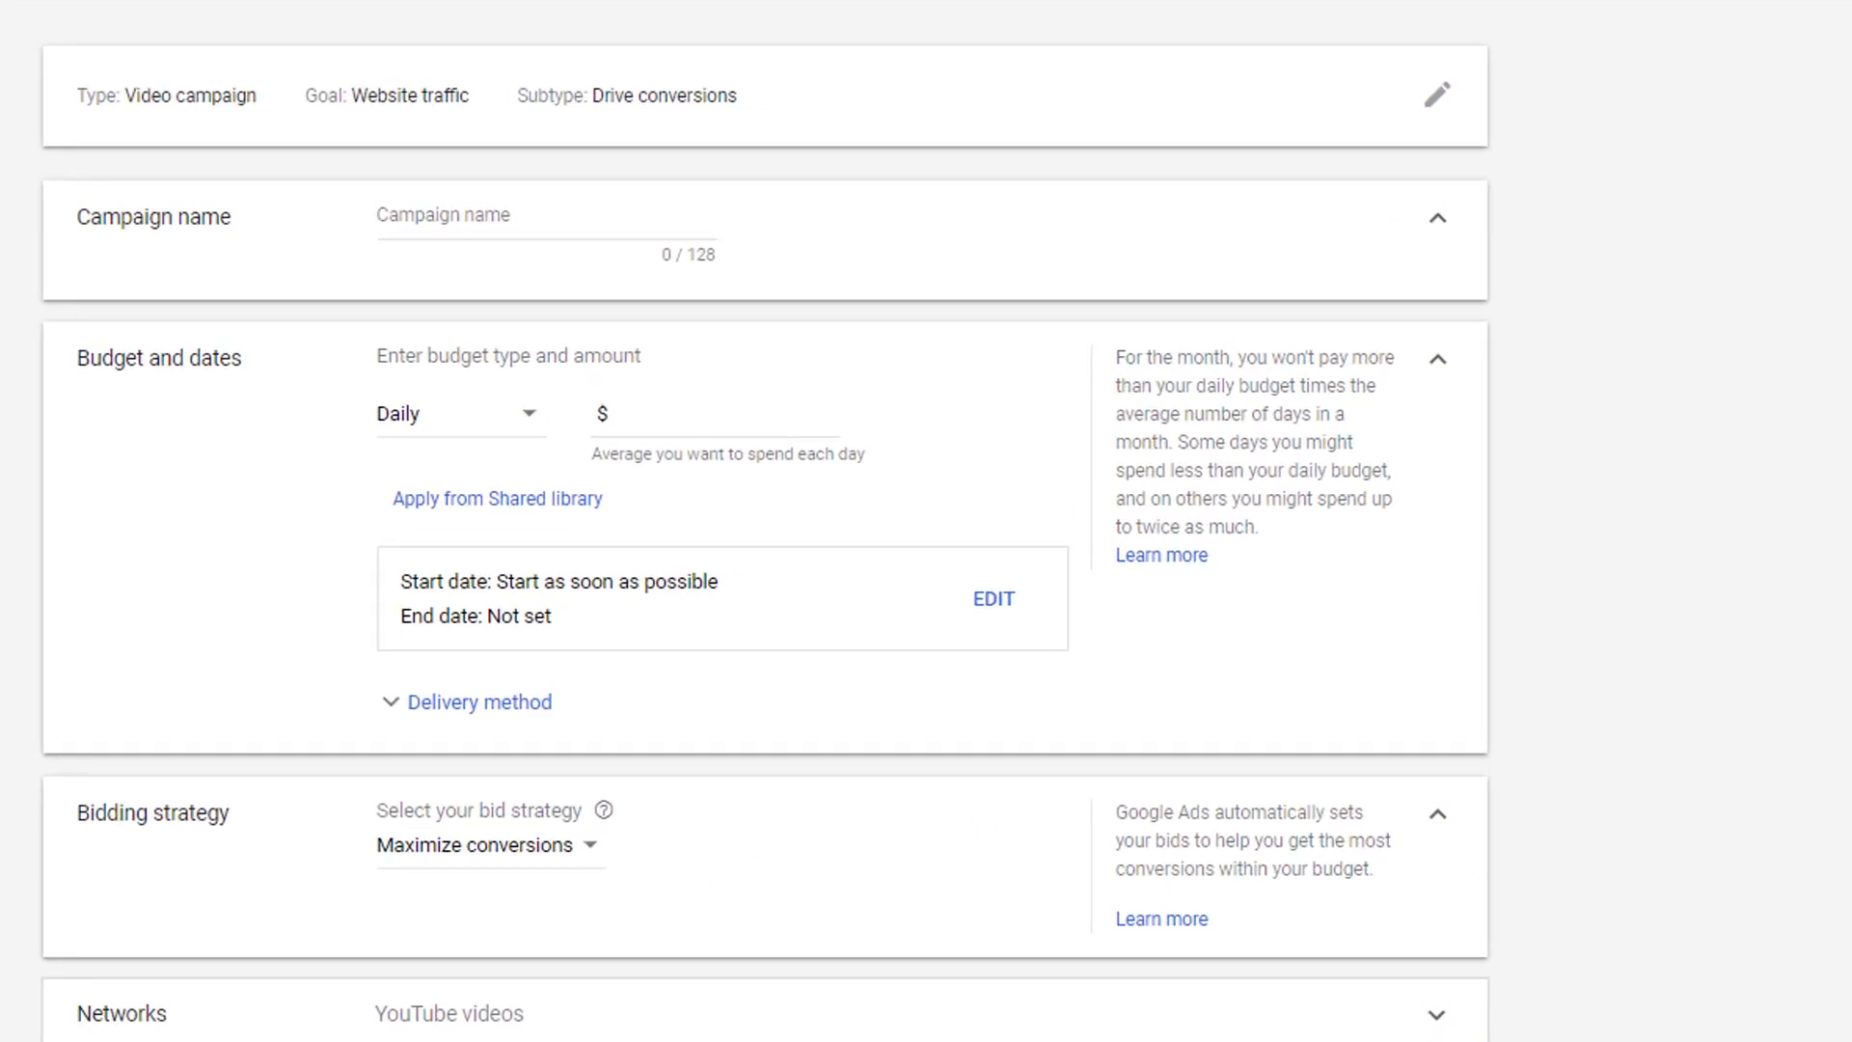
click(476, 214)
text(Video - Traffic - MaxConv - Videos - Studio)
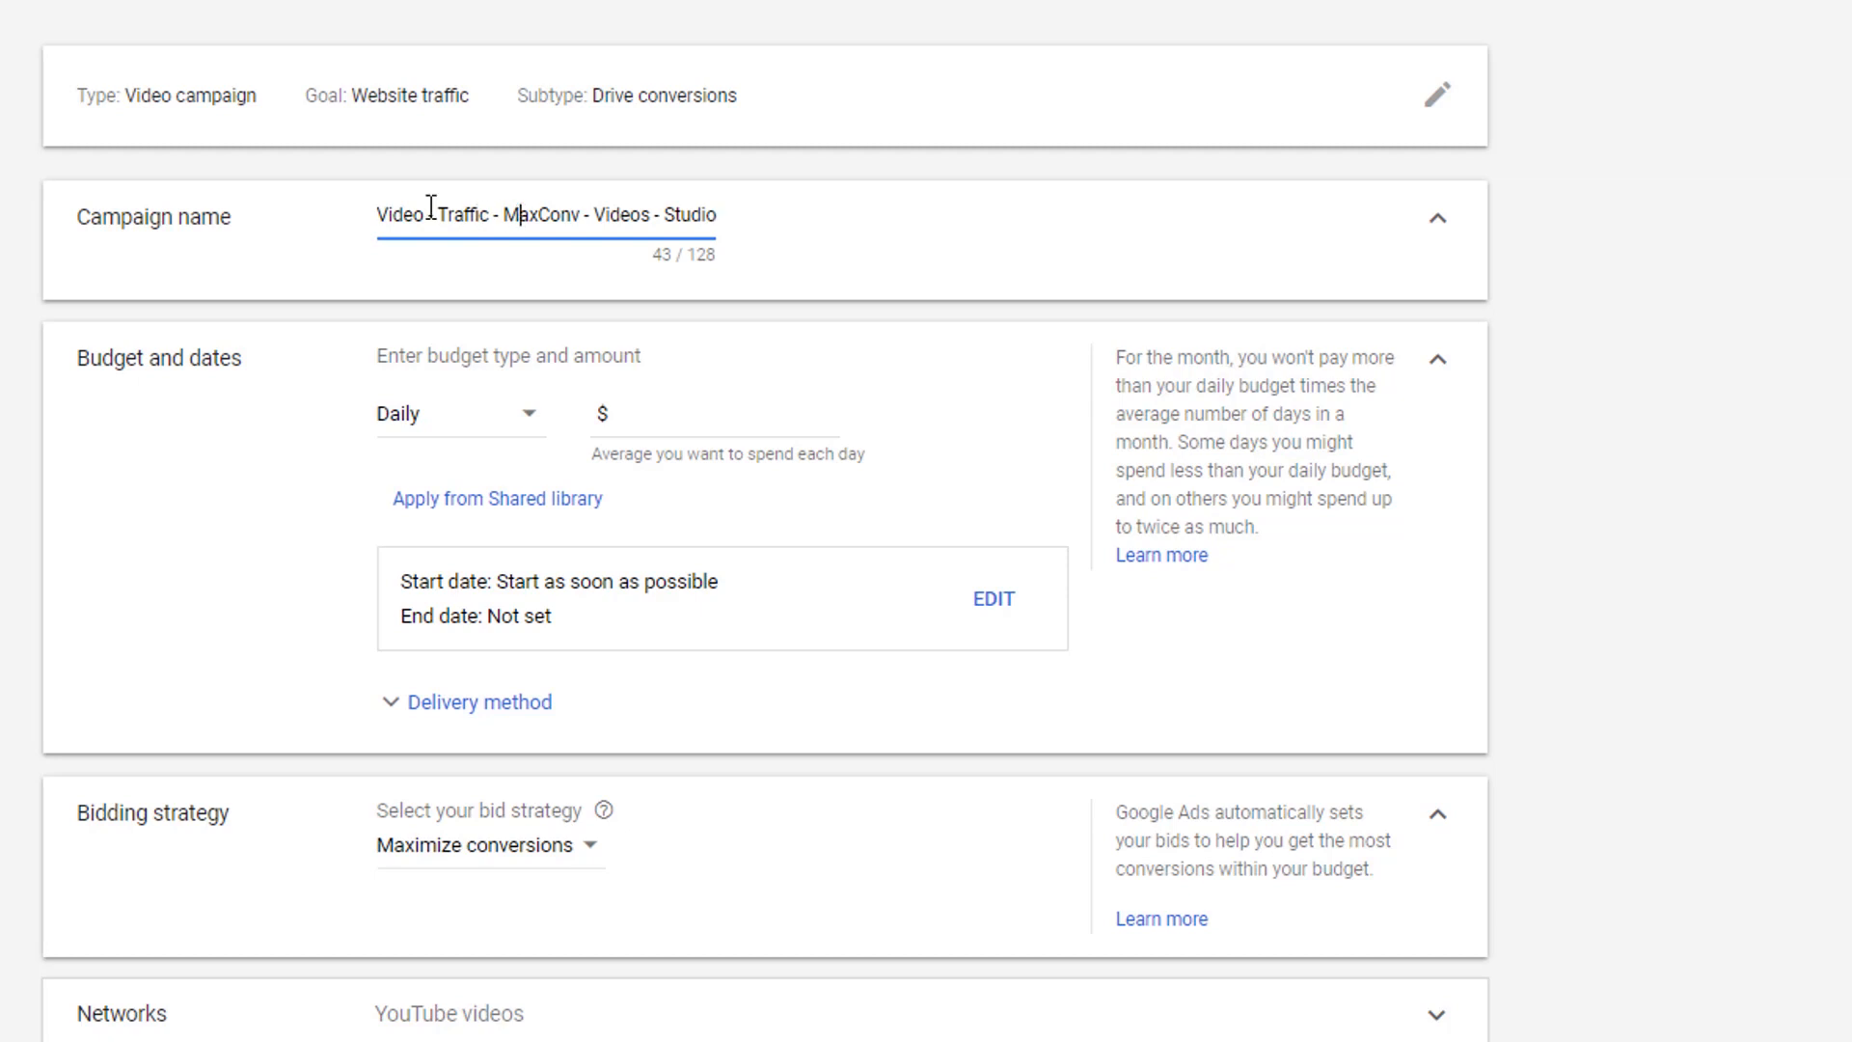
Step: Check the Video, Traffic and MaxConv parts of the campaign name against the campaign's type, goal and bidding
drag(518, 215, 234, 205)
drag(425, 214, 359, 223)
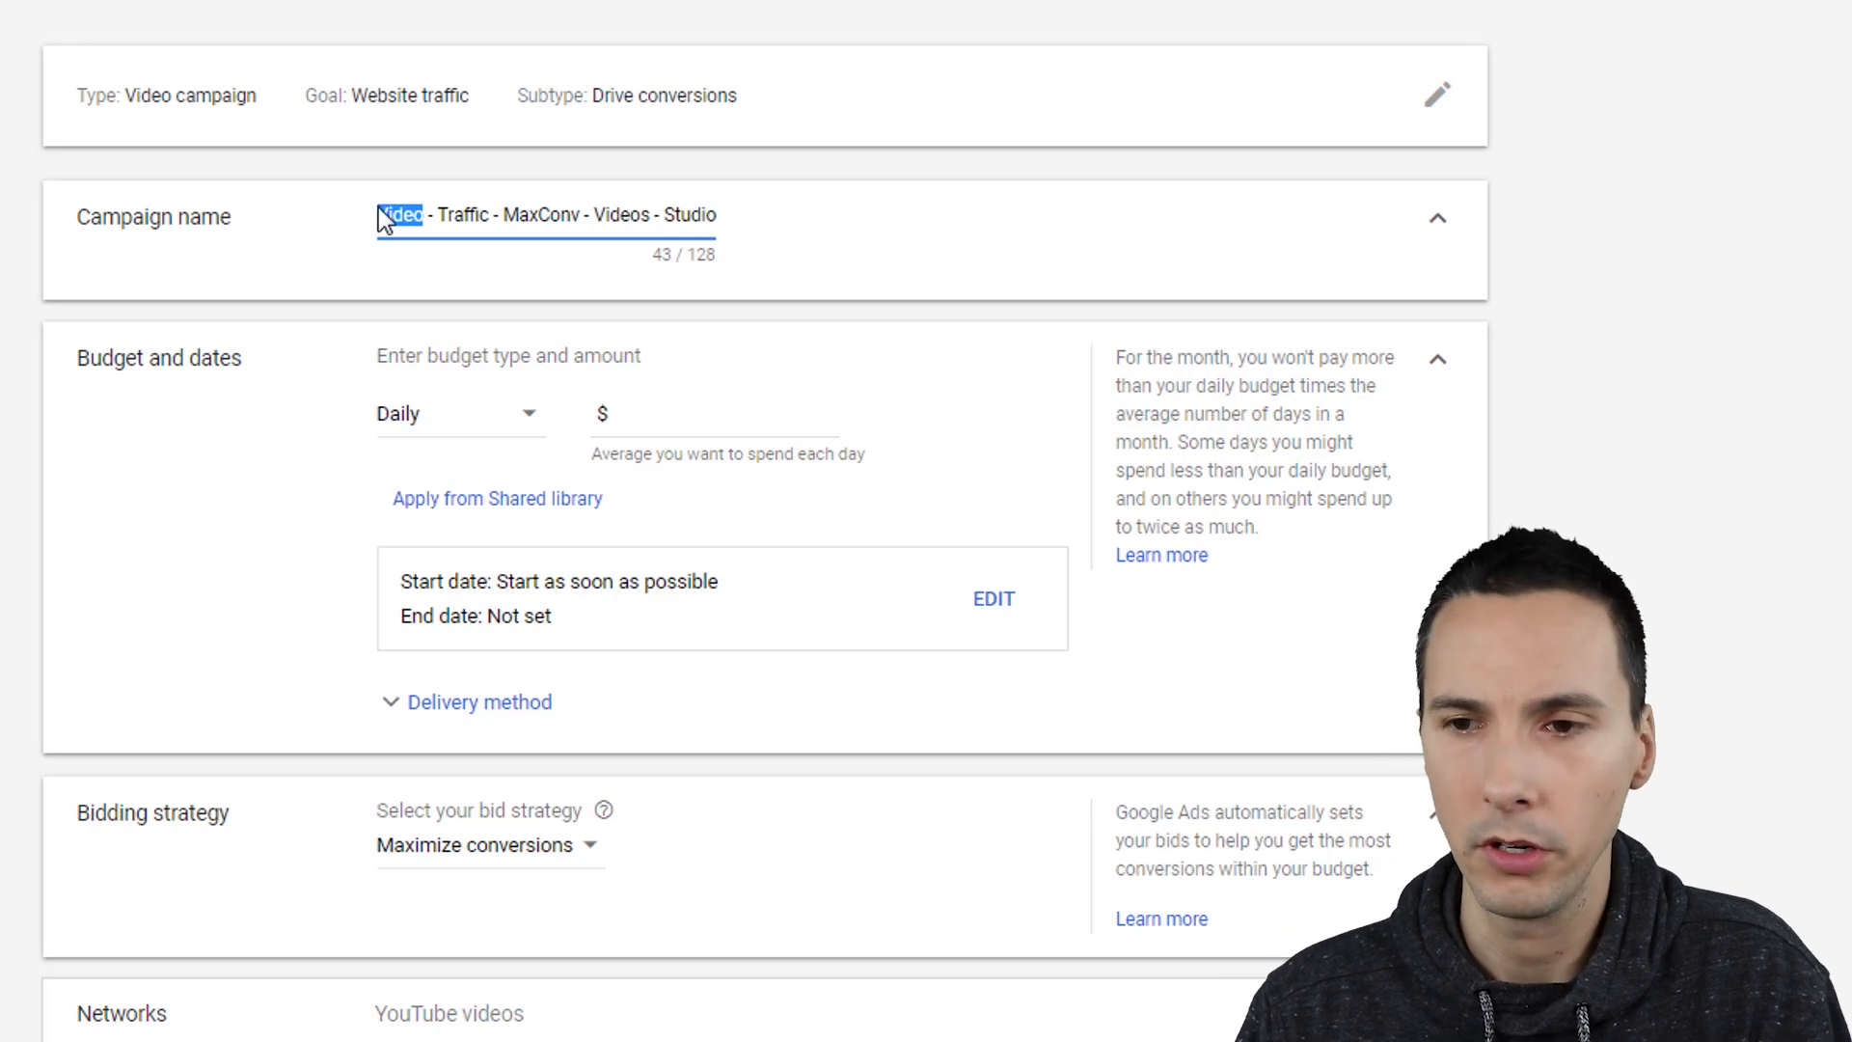
click(389, 214)
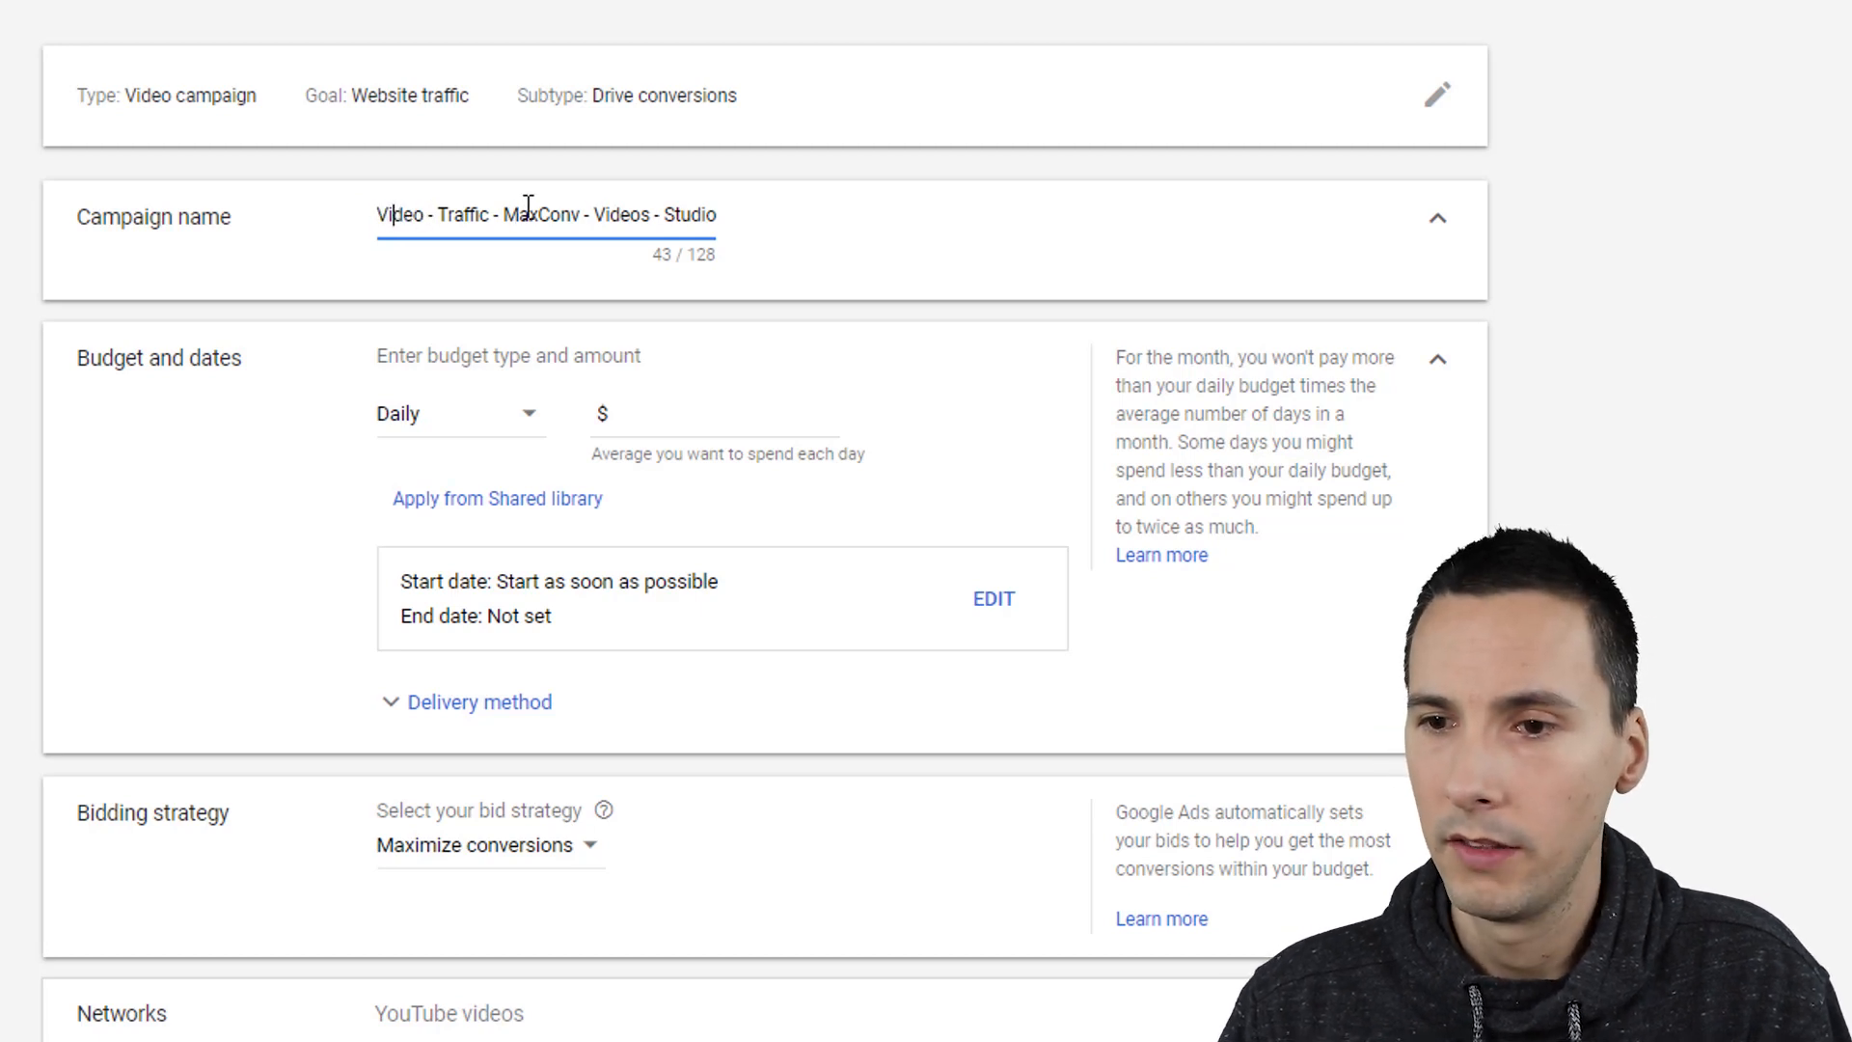
click(492, 216)
double_click(465, 216)
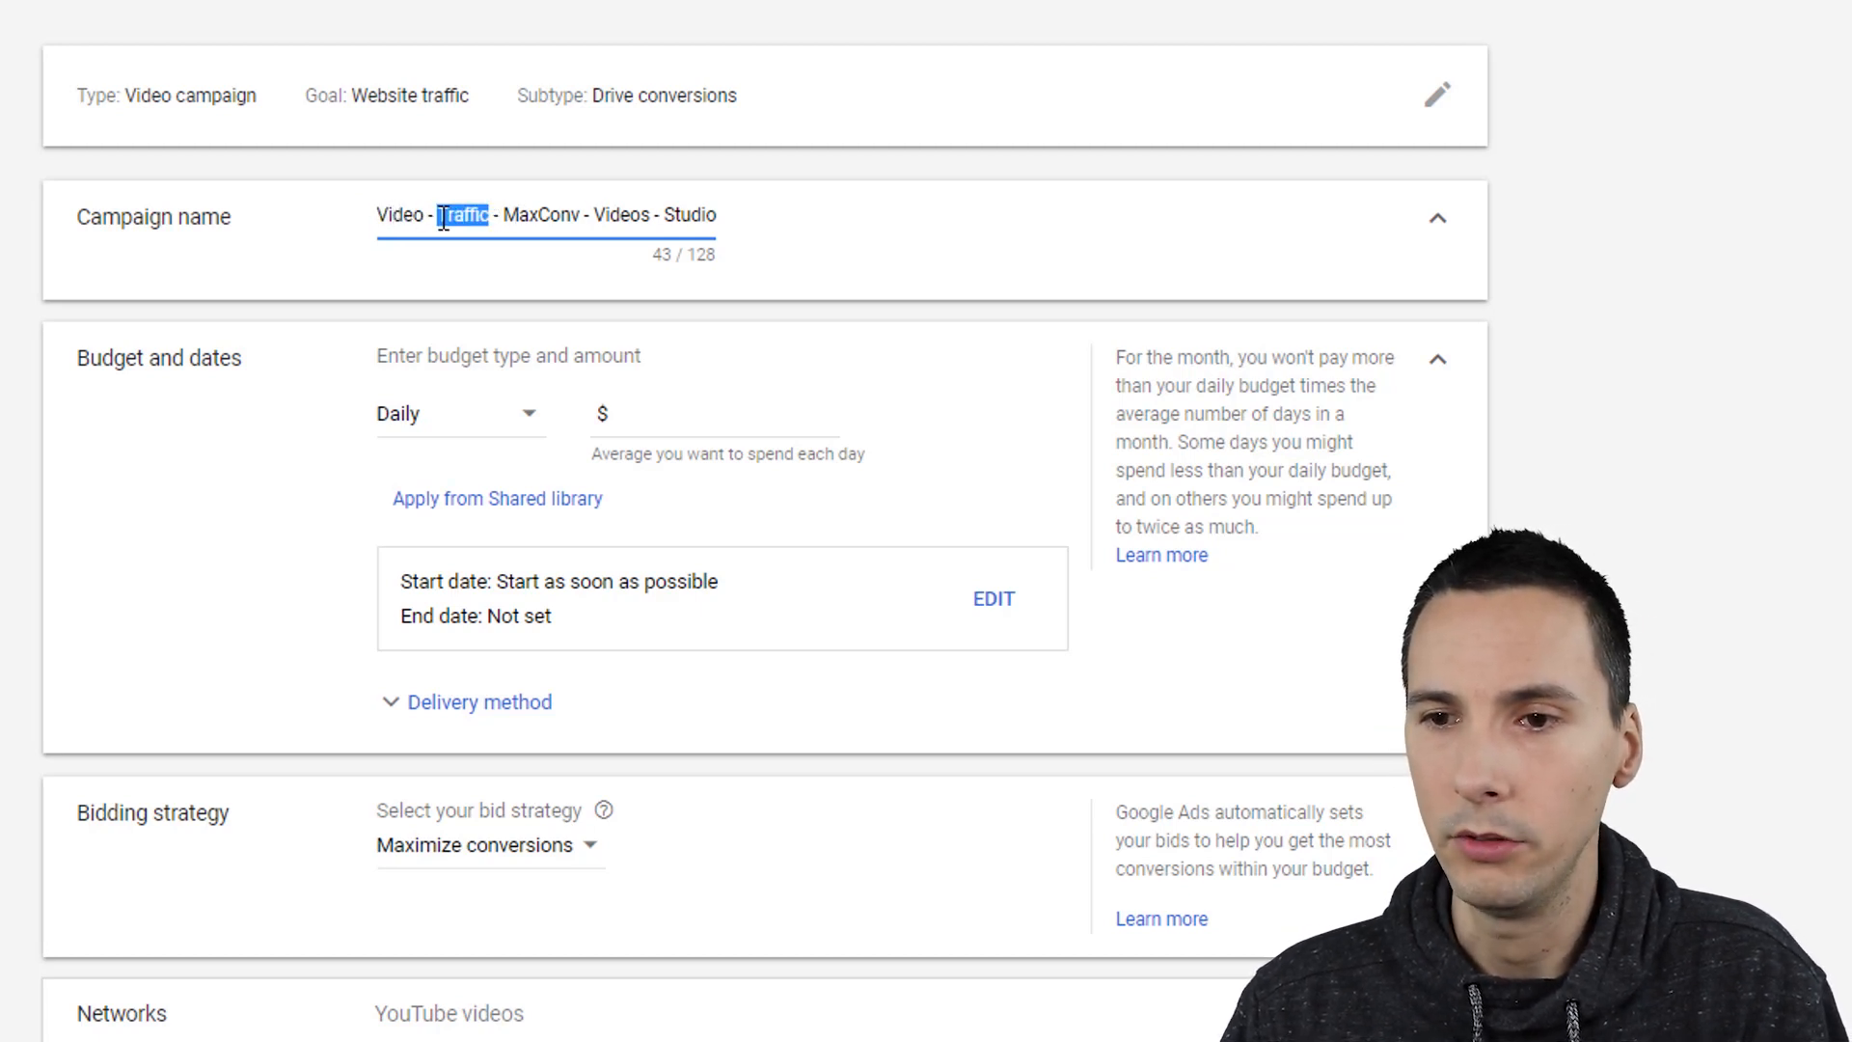
double_click(328, 96)
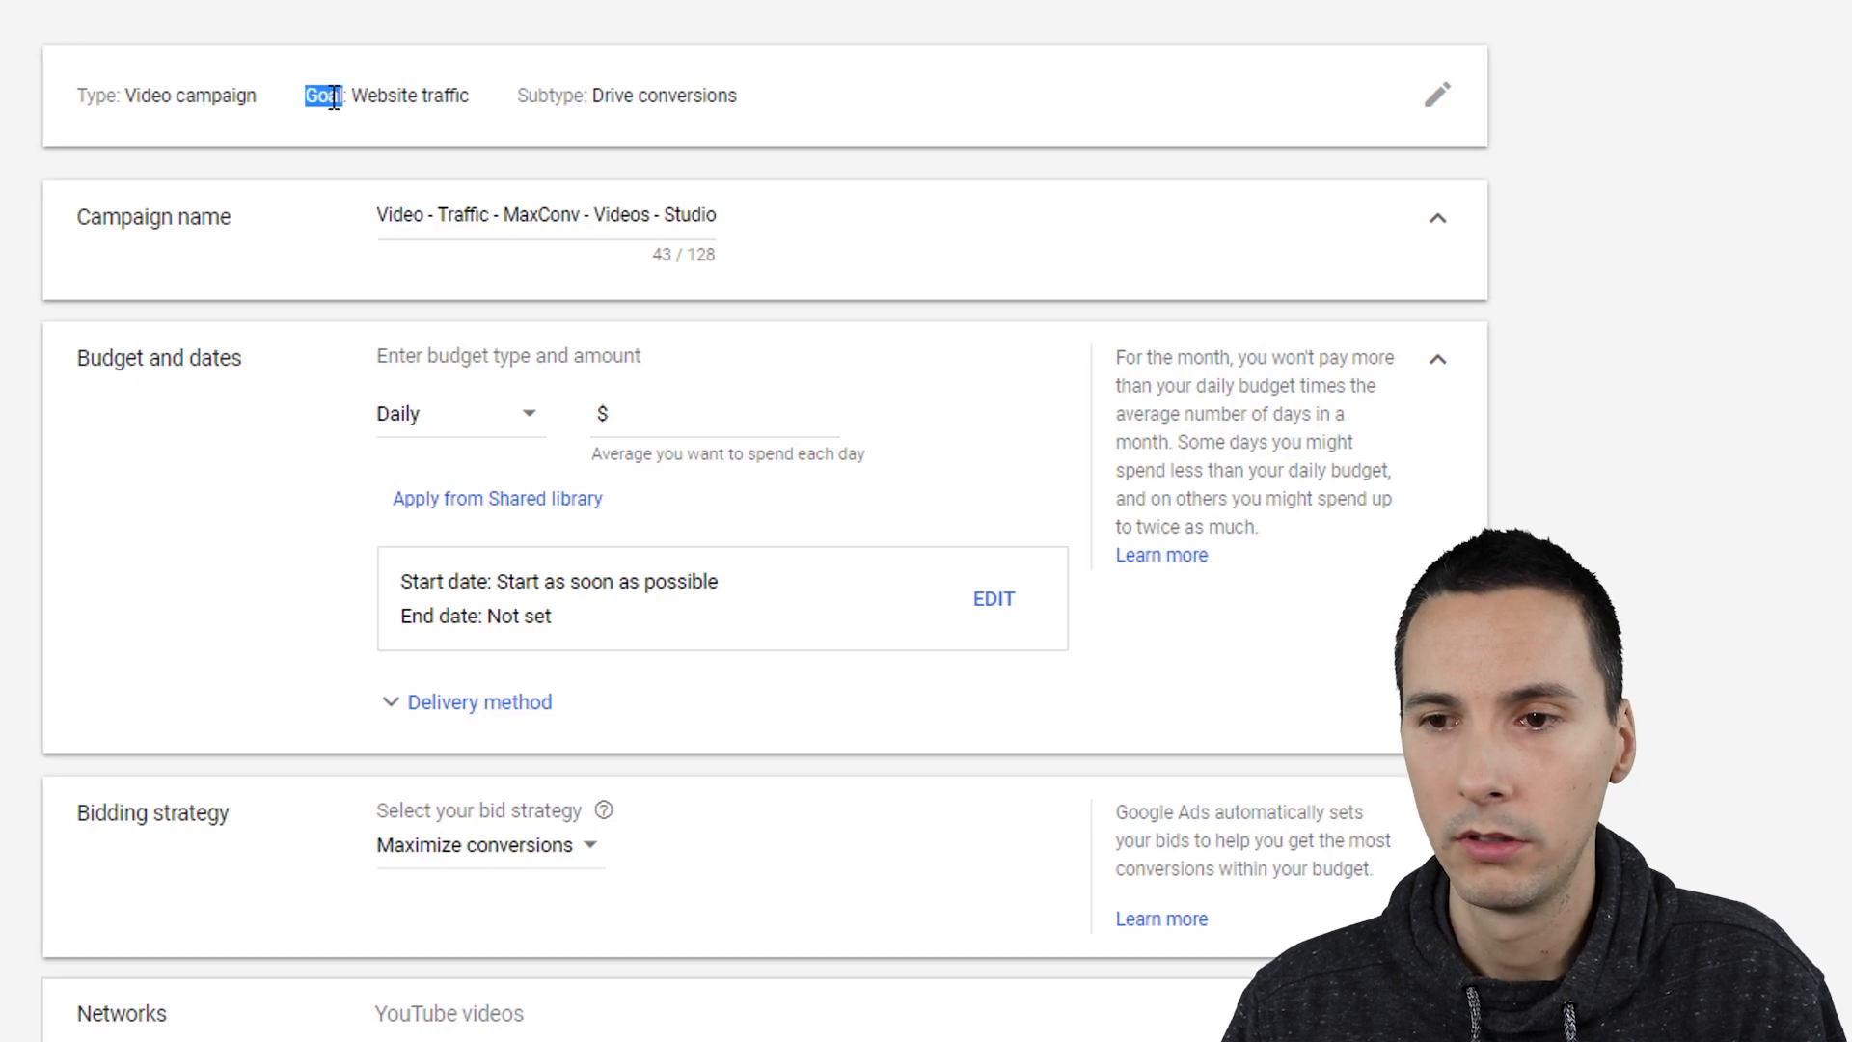
double_click(461, 212)
double_click(553, 214)
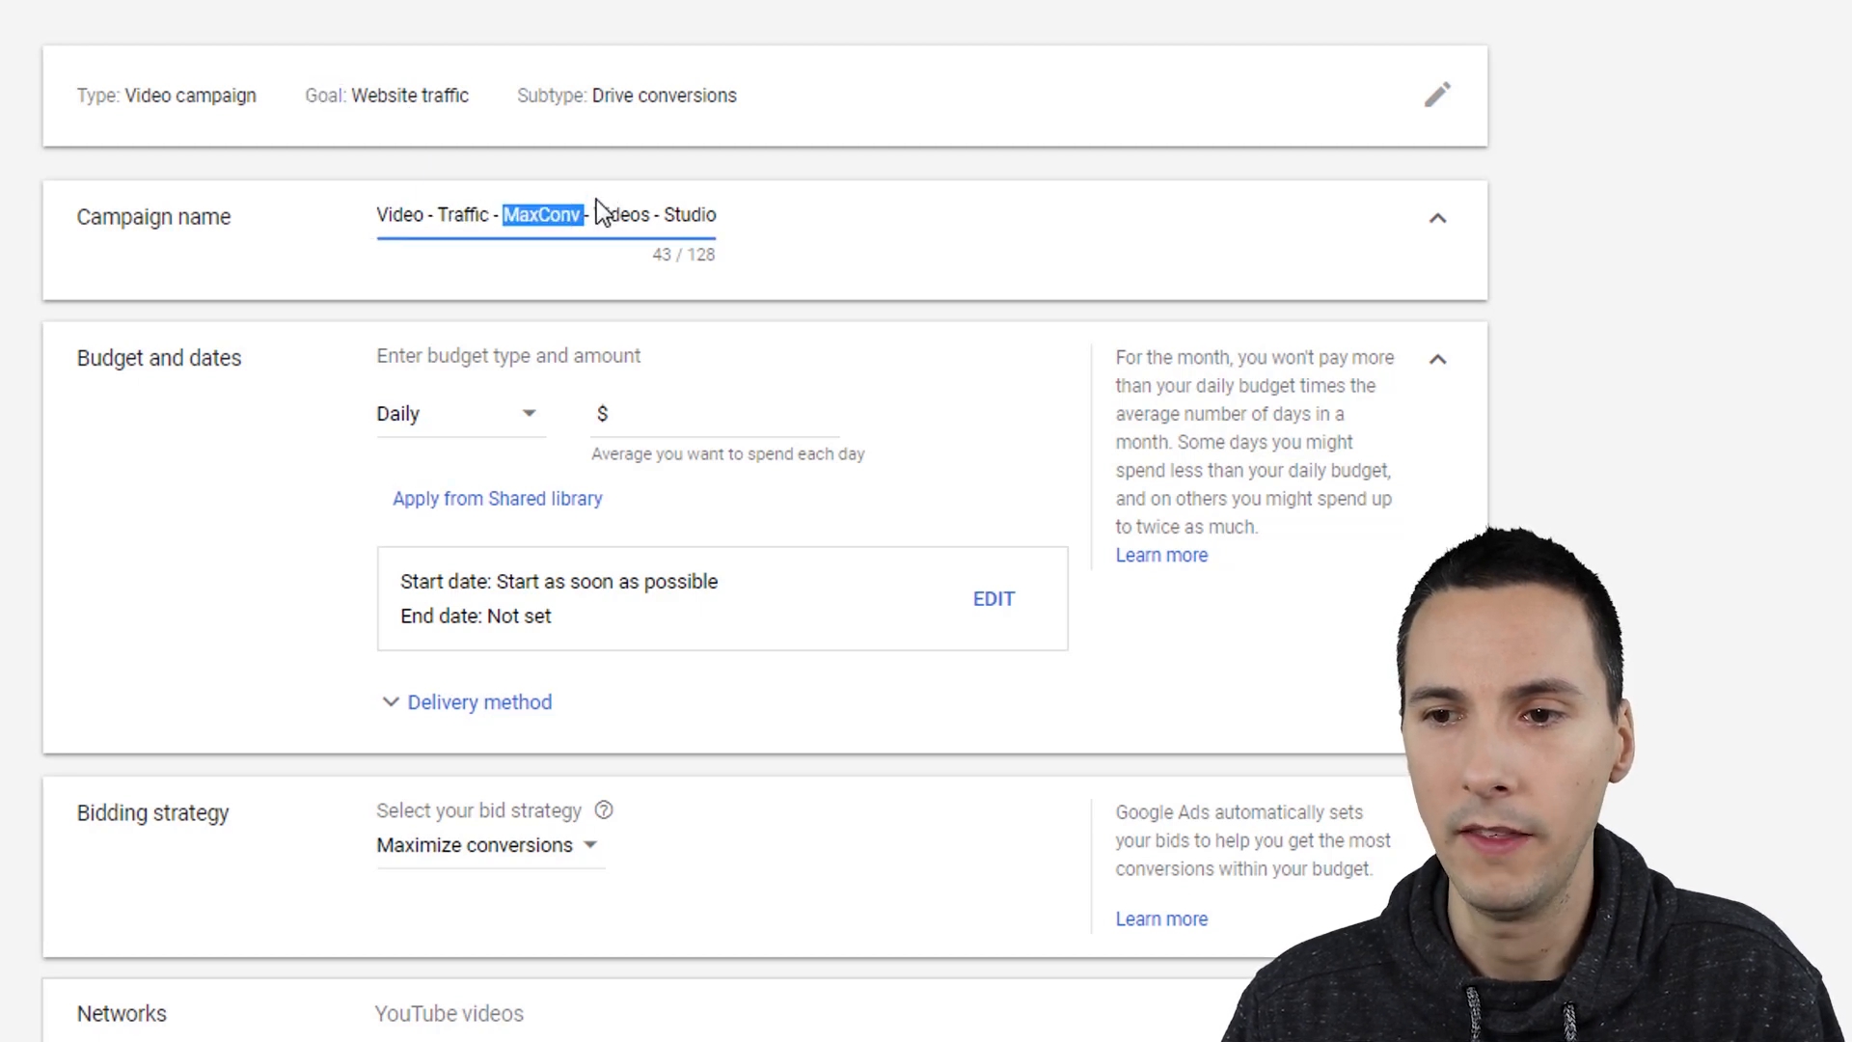
click(952, 222)
Step: Review the available bid strategies and match them to the MaxConv part of the campaign name
scroll(955, 222, down, 3)
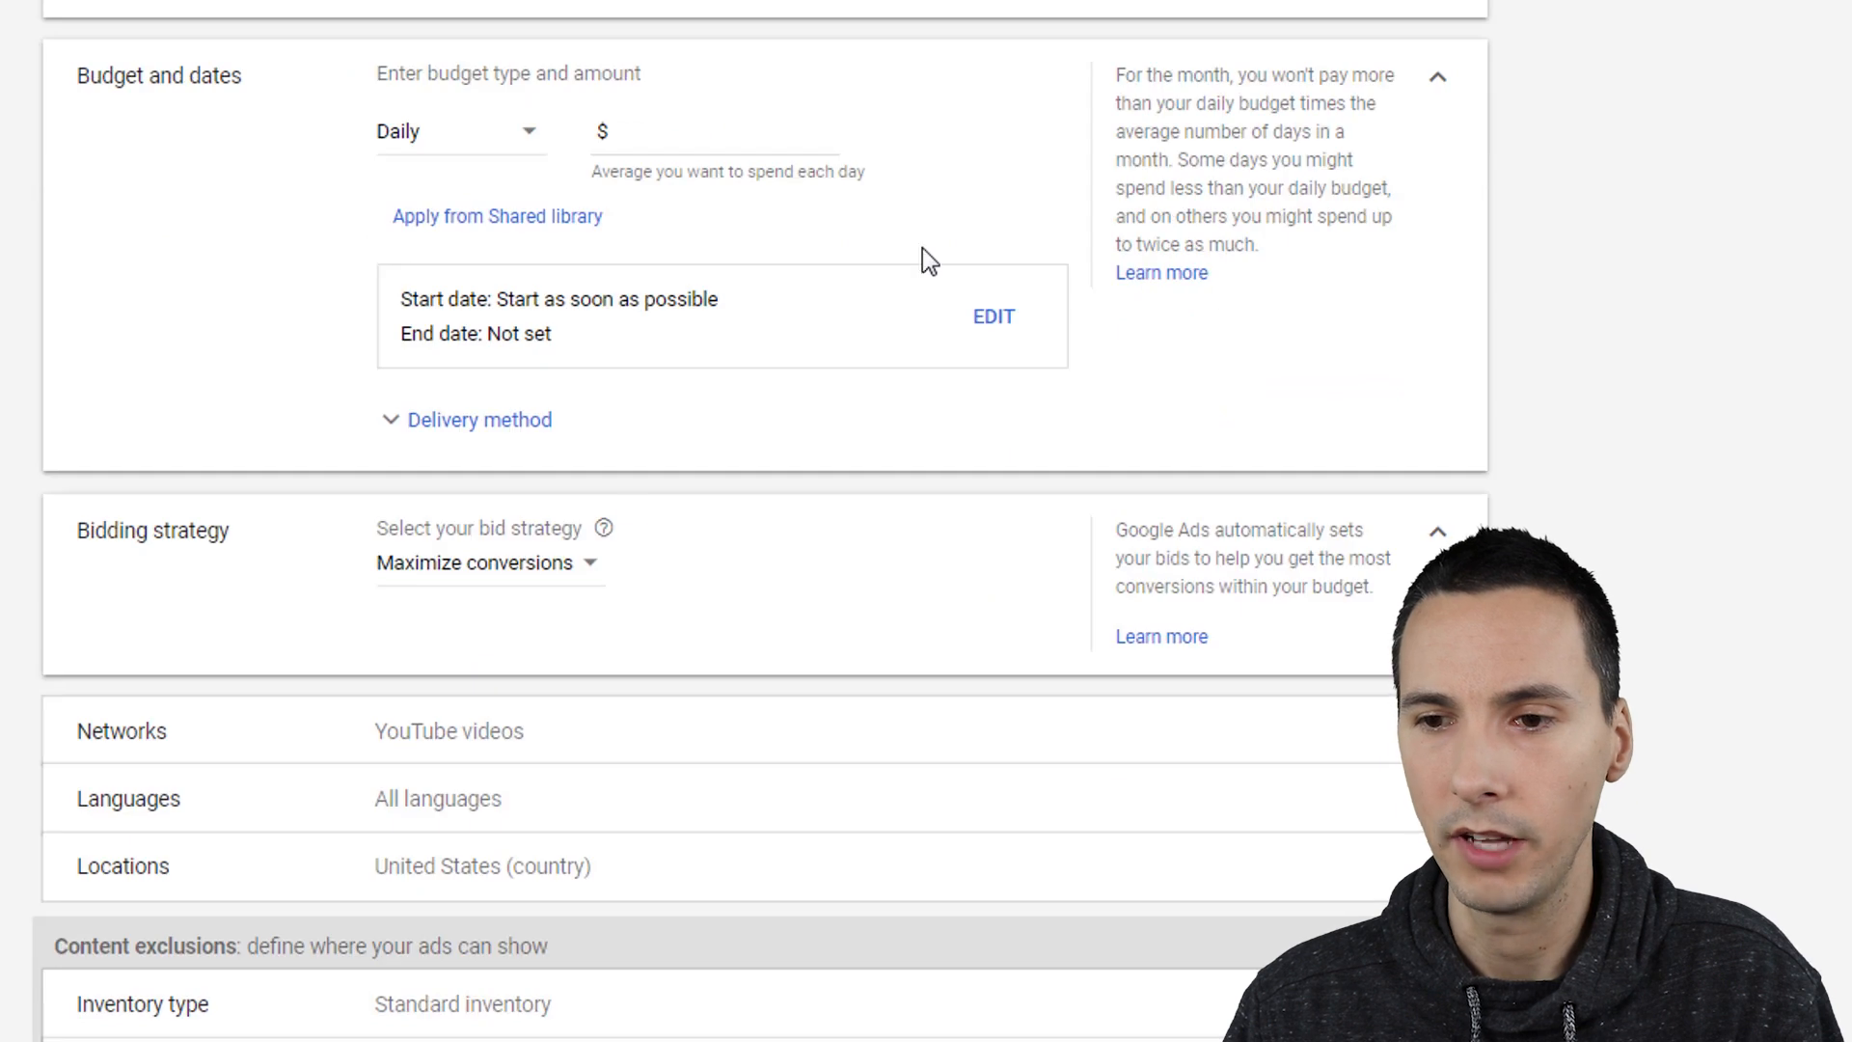
click(546, 564)
scroll(896, 511, down, 3)
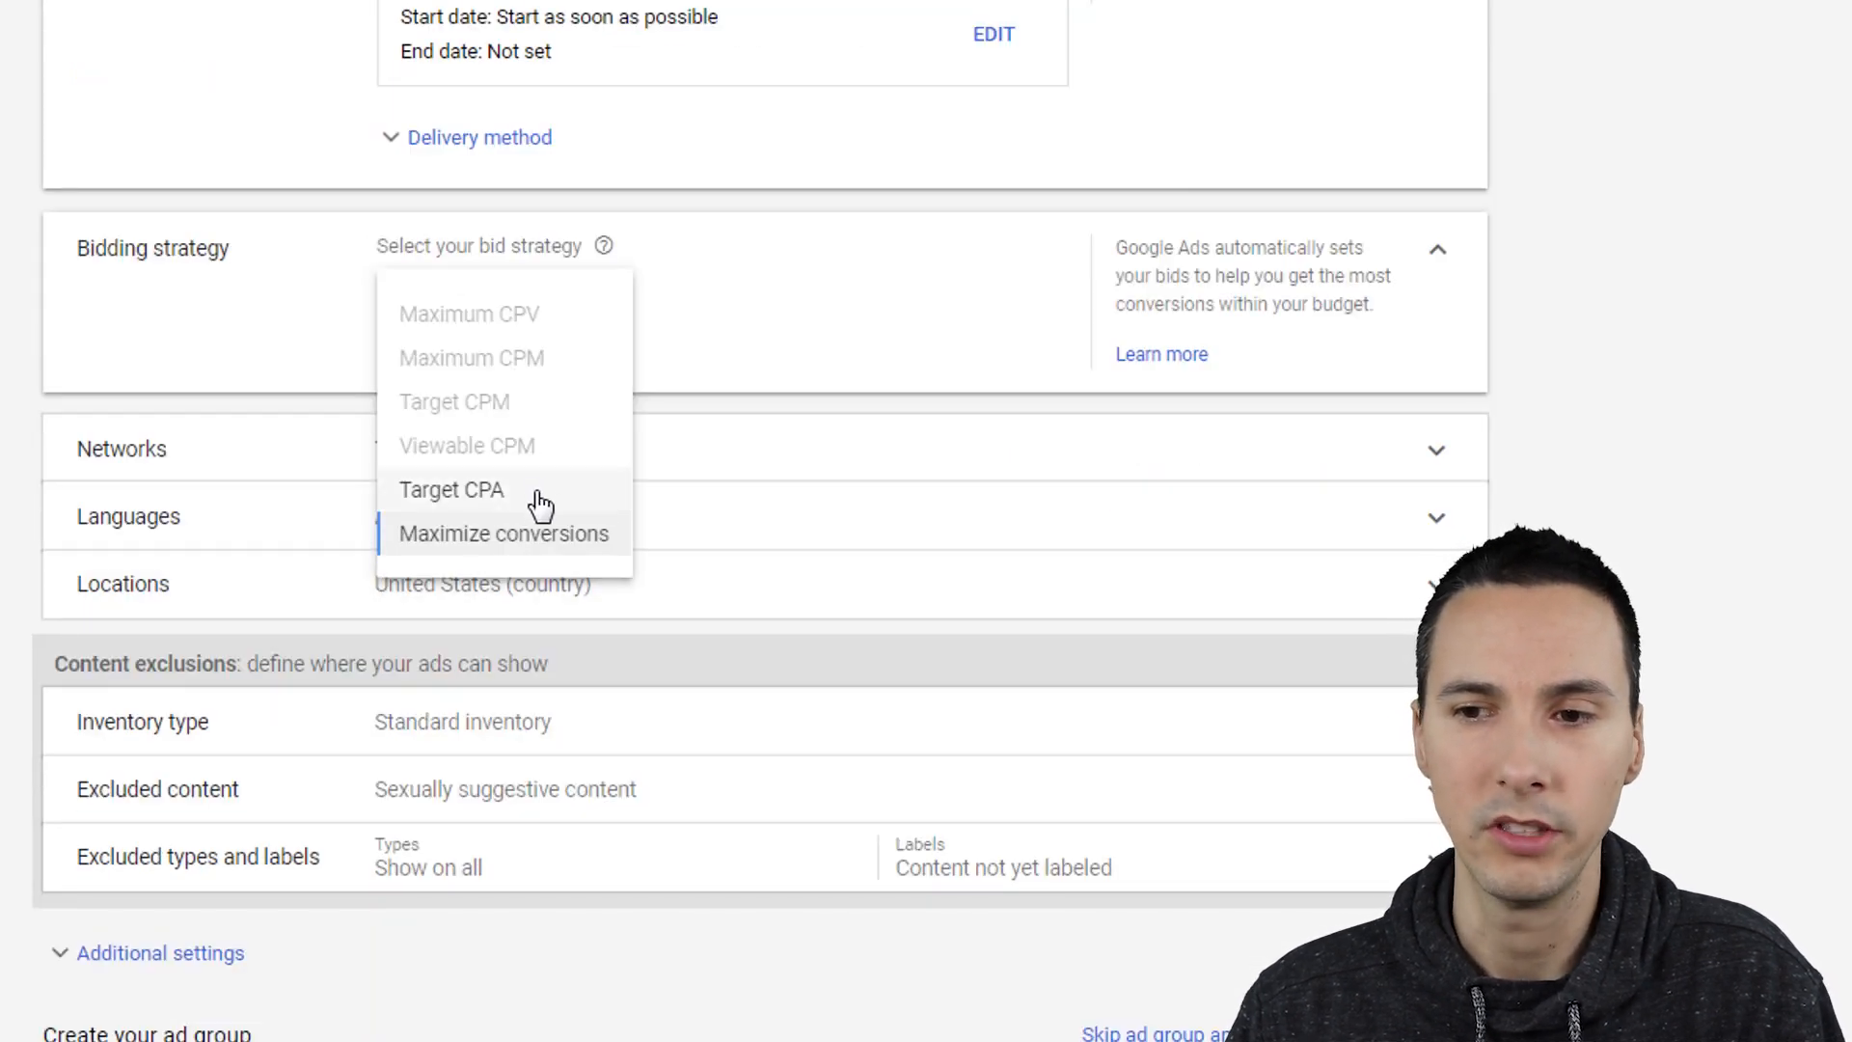
click(864, 246)
scroll(860, 302, up, 6)
double_click(569, 214)
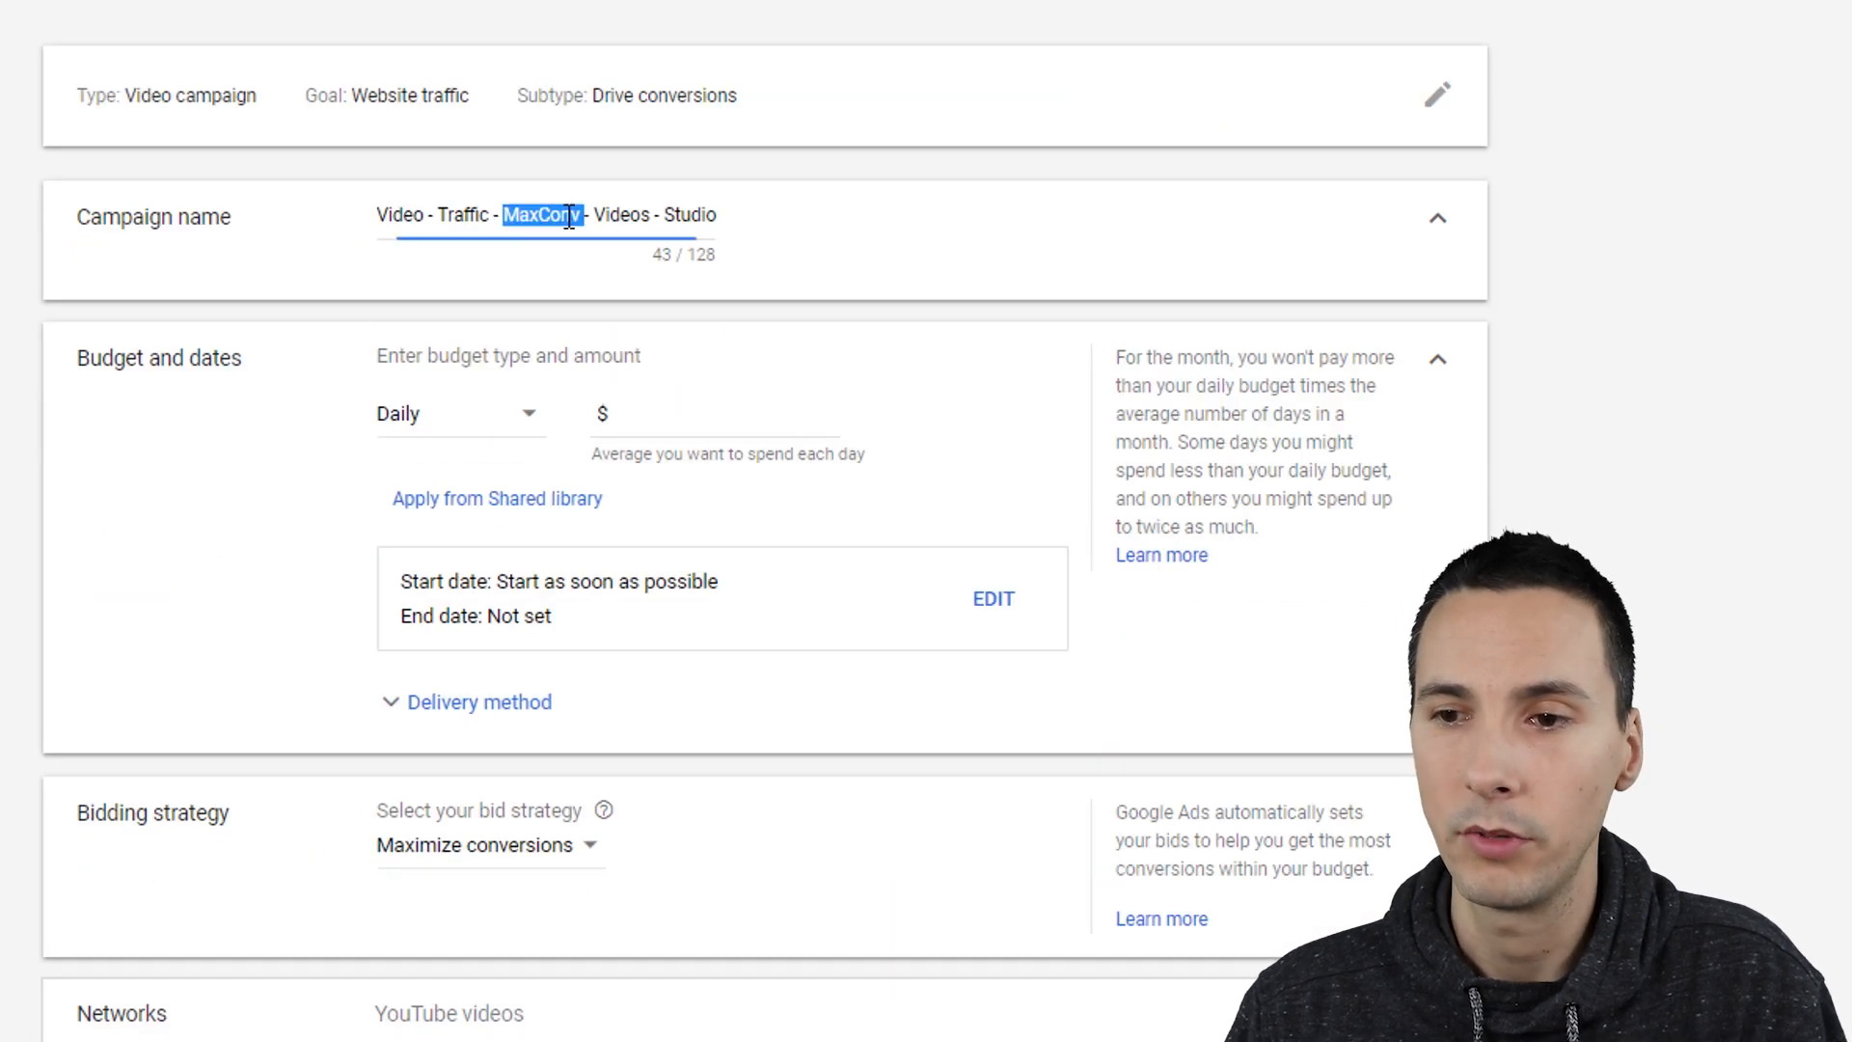
Step: Expand the Networks settings and examine the options behind the Videos part of the campaign name
double_click(621, 215)
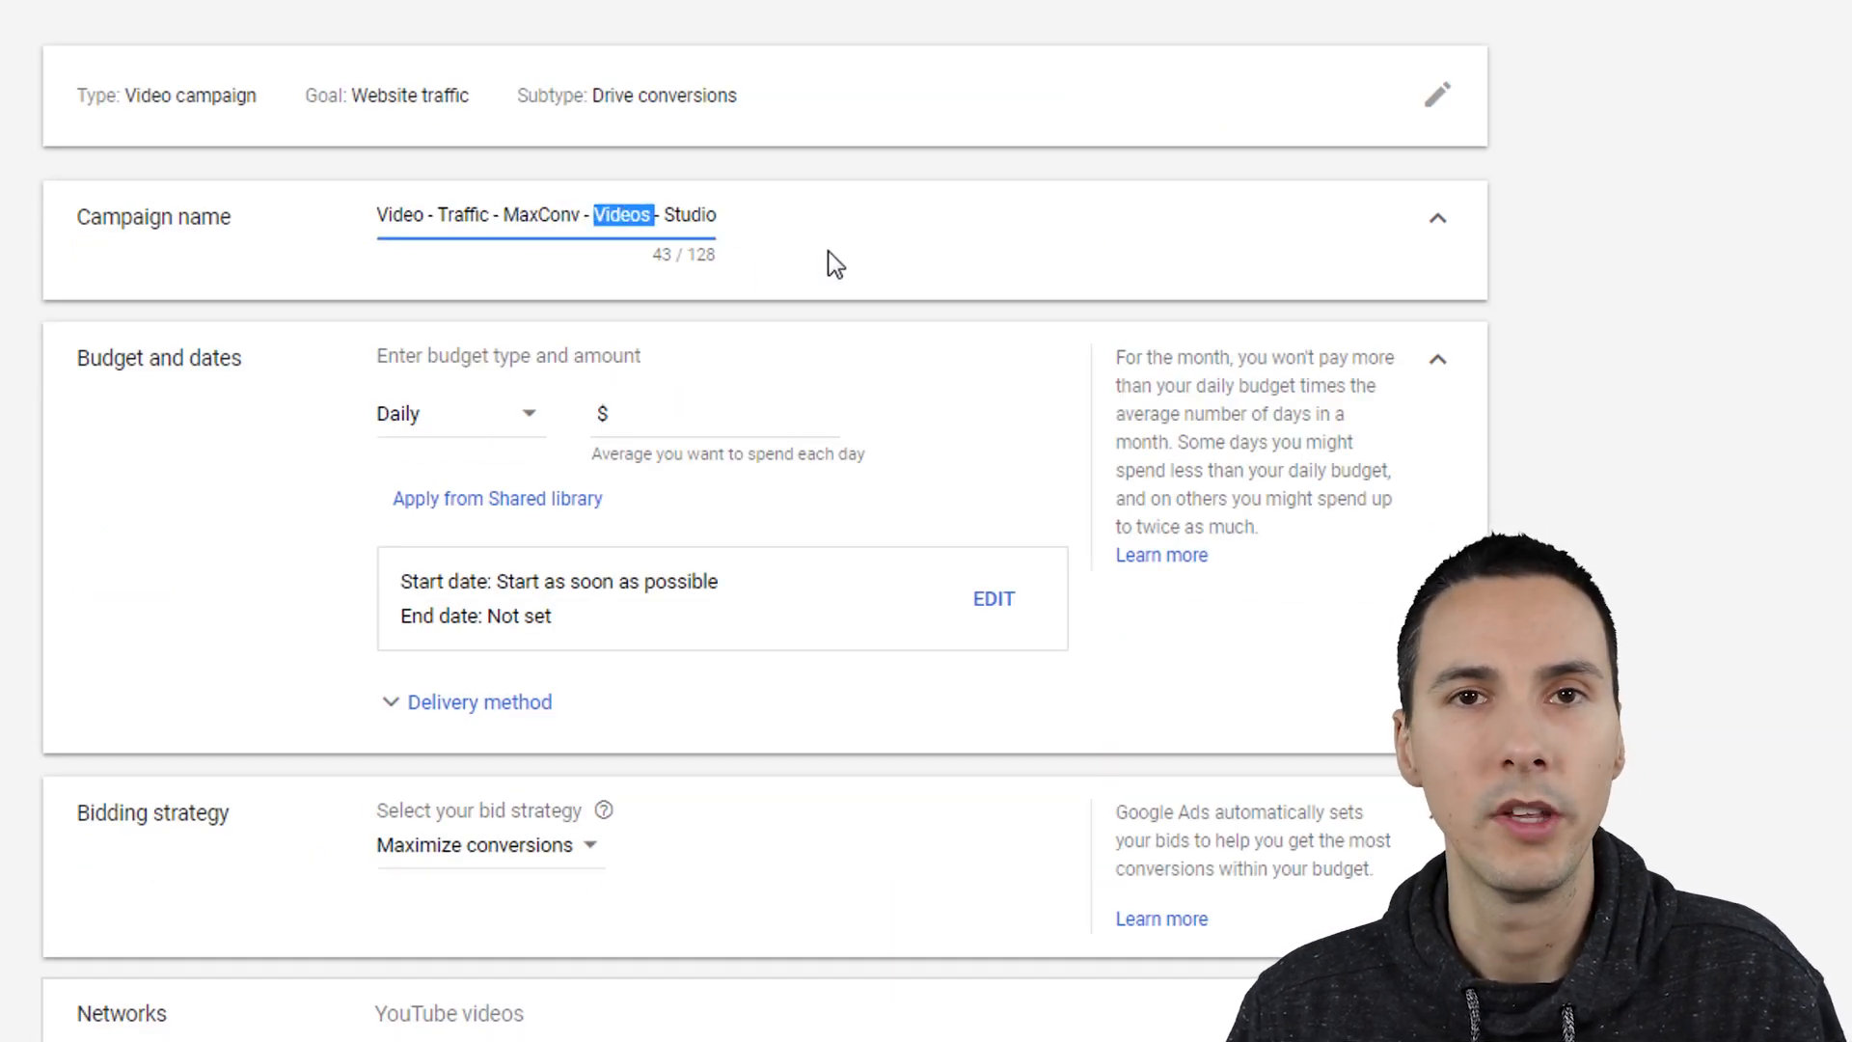
scroll(835, 262, down, 6)
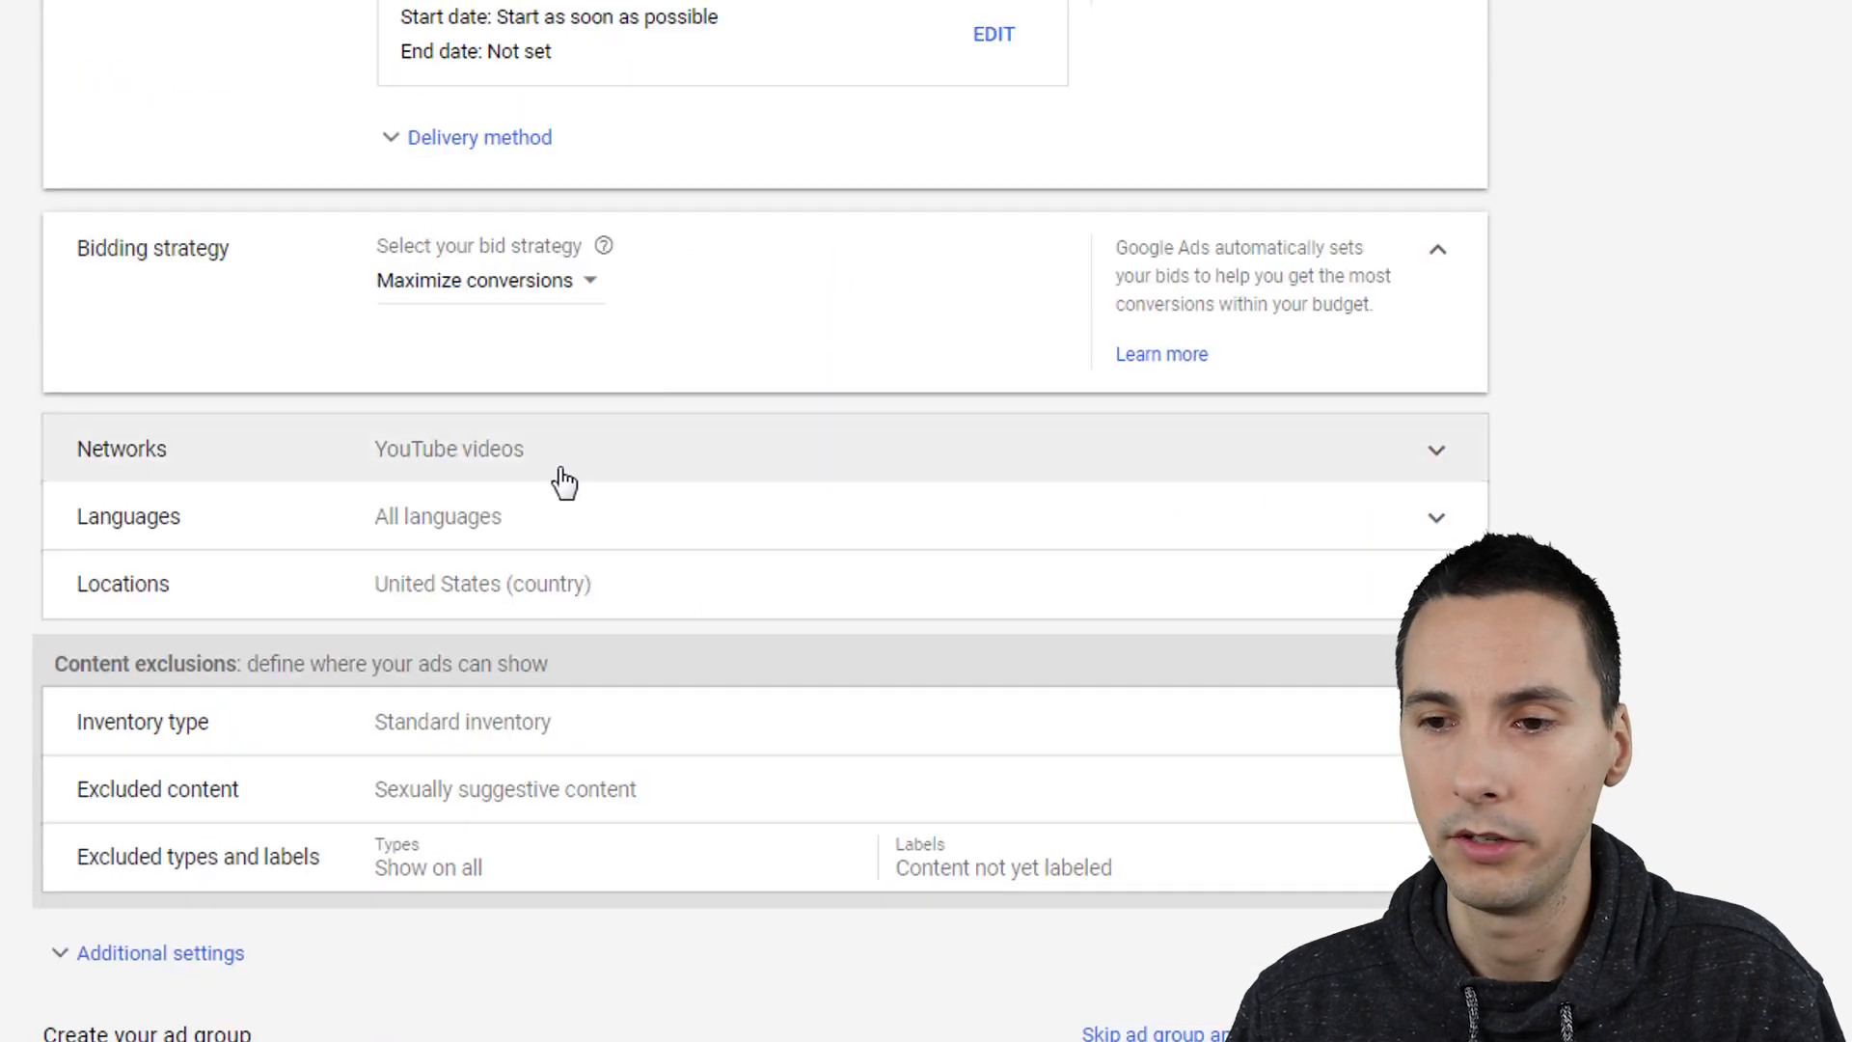
click(557, 483)
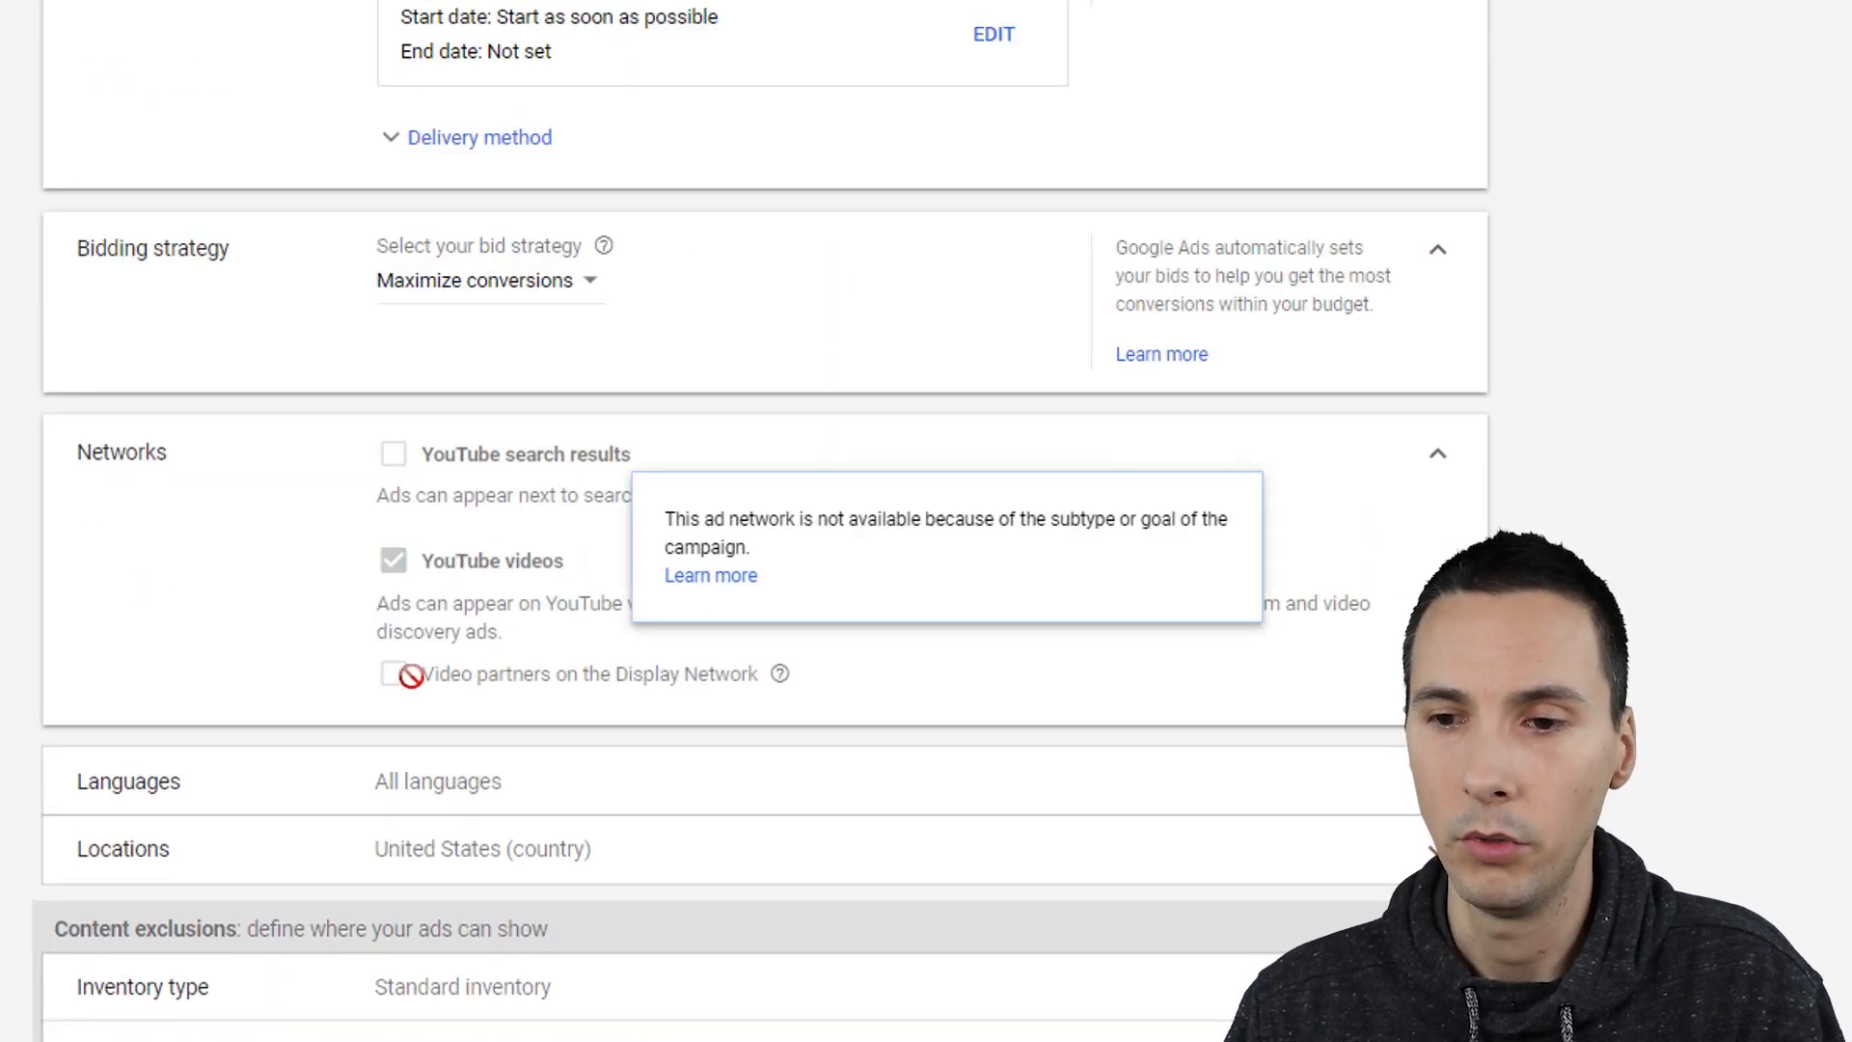
mouse_move(387, 673)
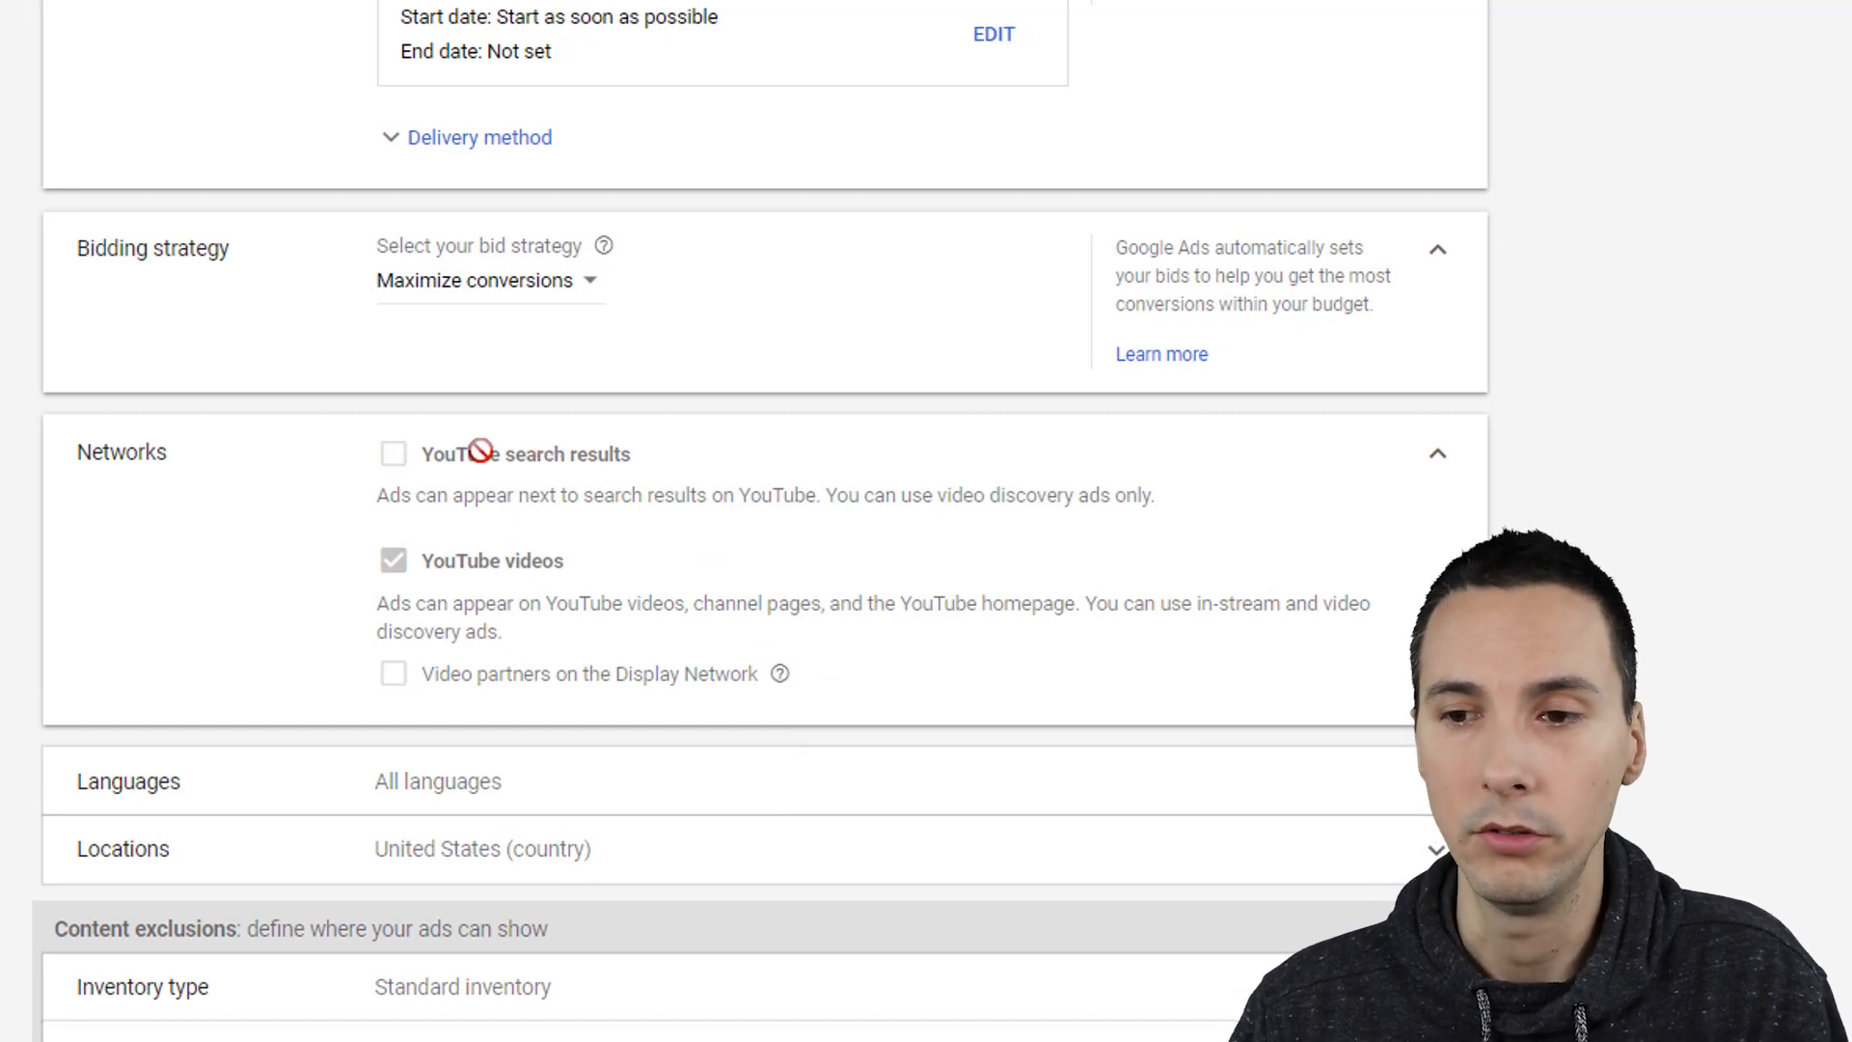
Step: Review the Drive conversions subtype and the Studio part of the campaign name
scroll(835, 338, up, 3)
scroll(835, 337, up, 3)
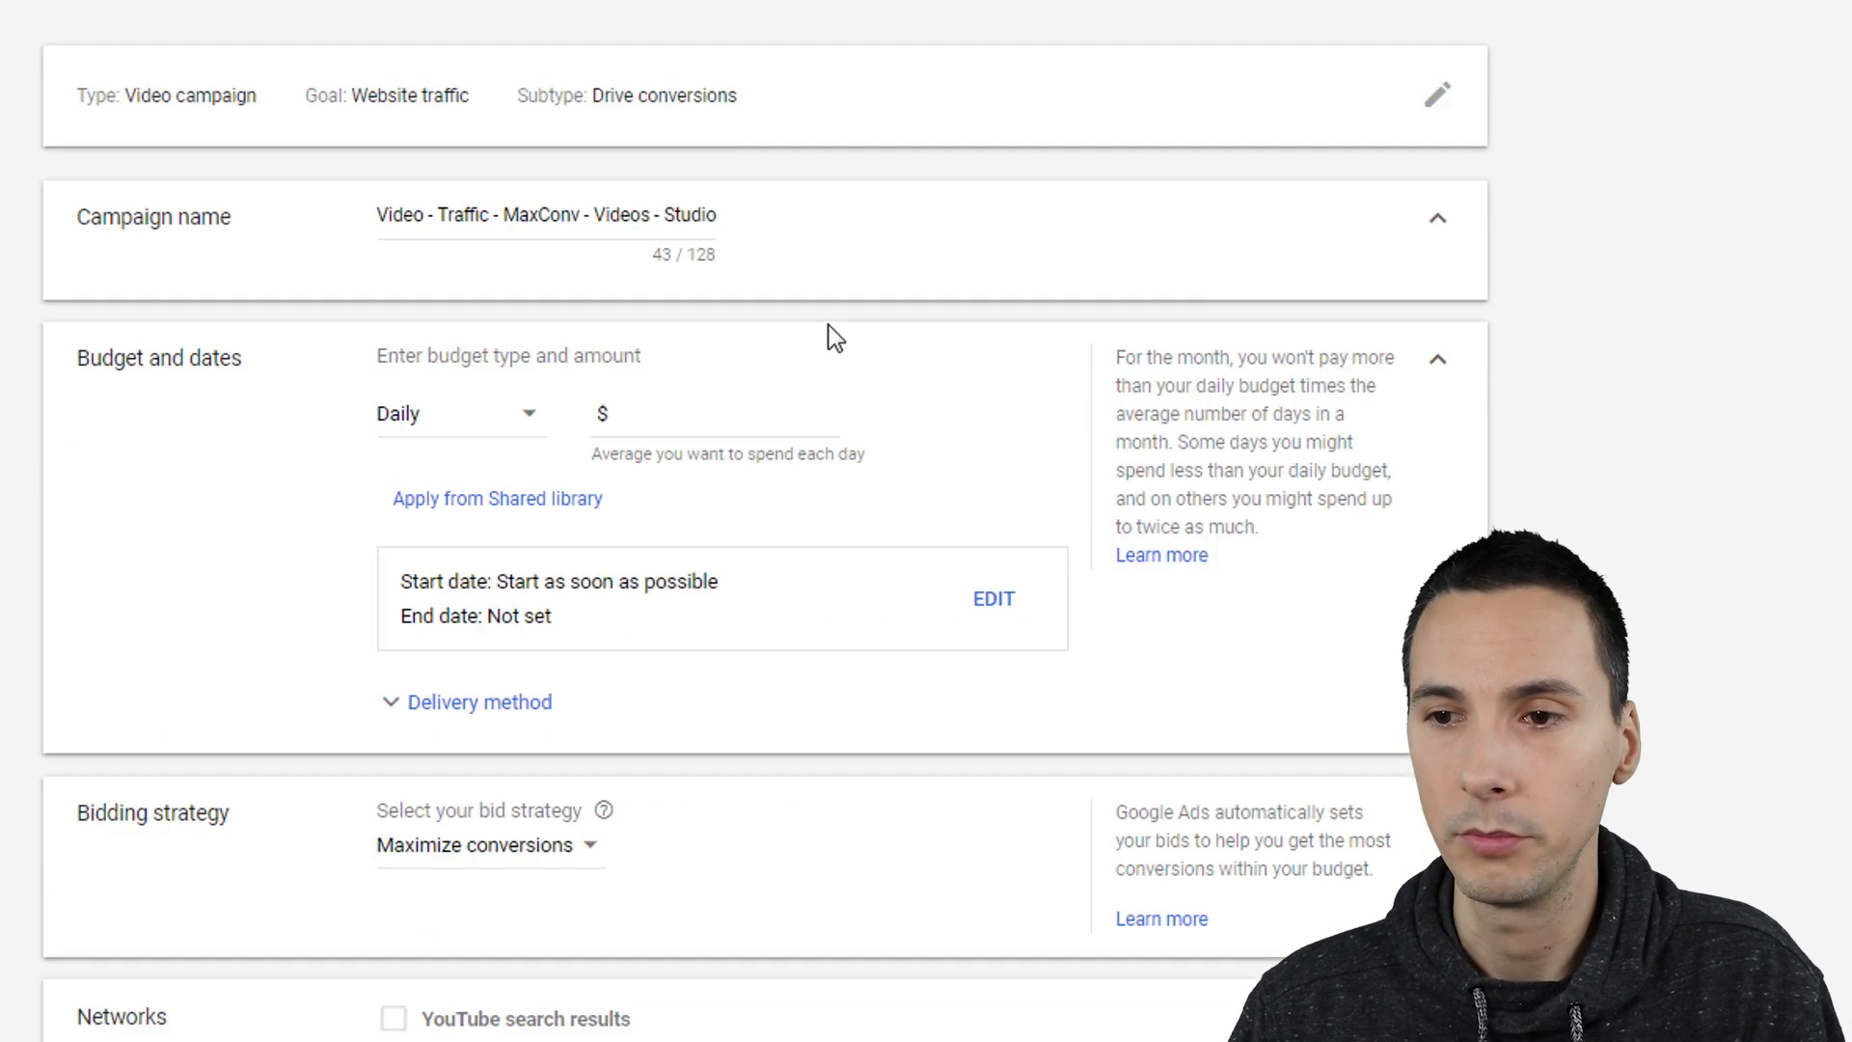
drag(739, 97, 604, 106)
click(597, 104)
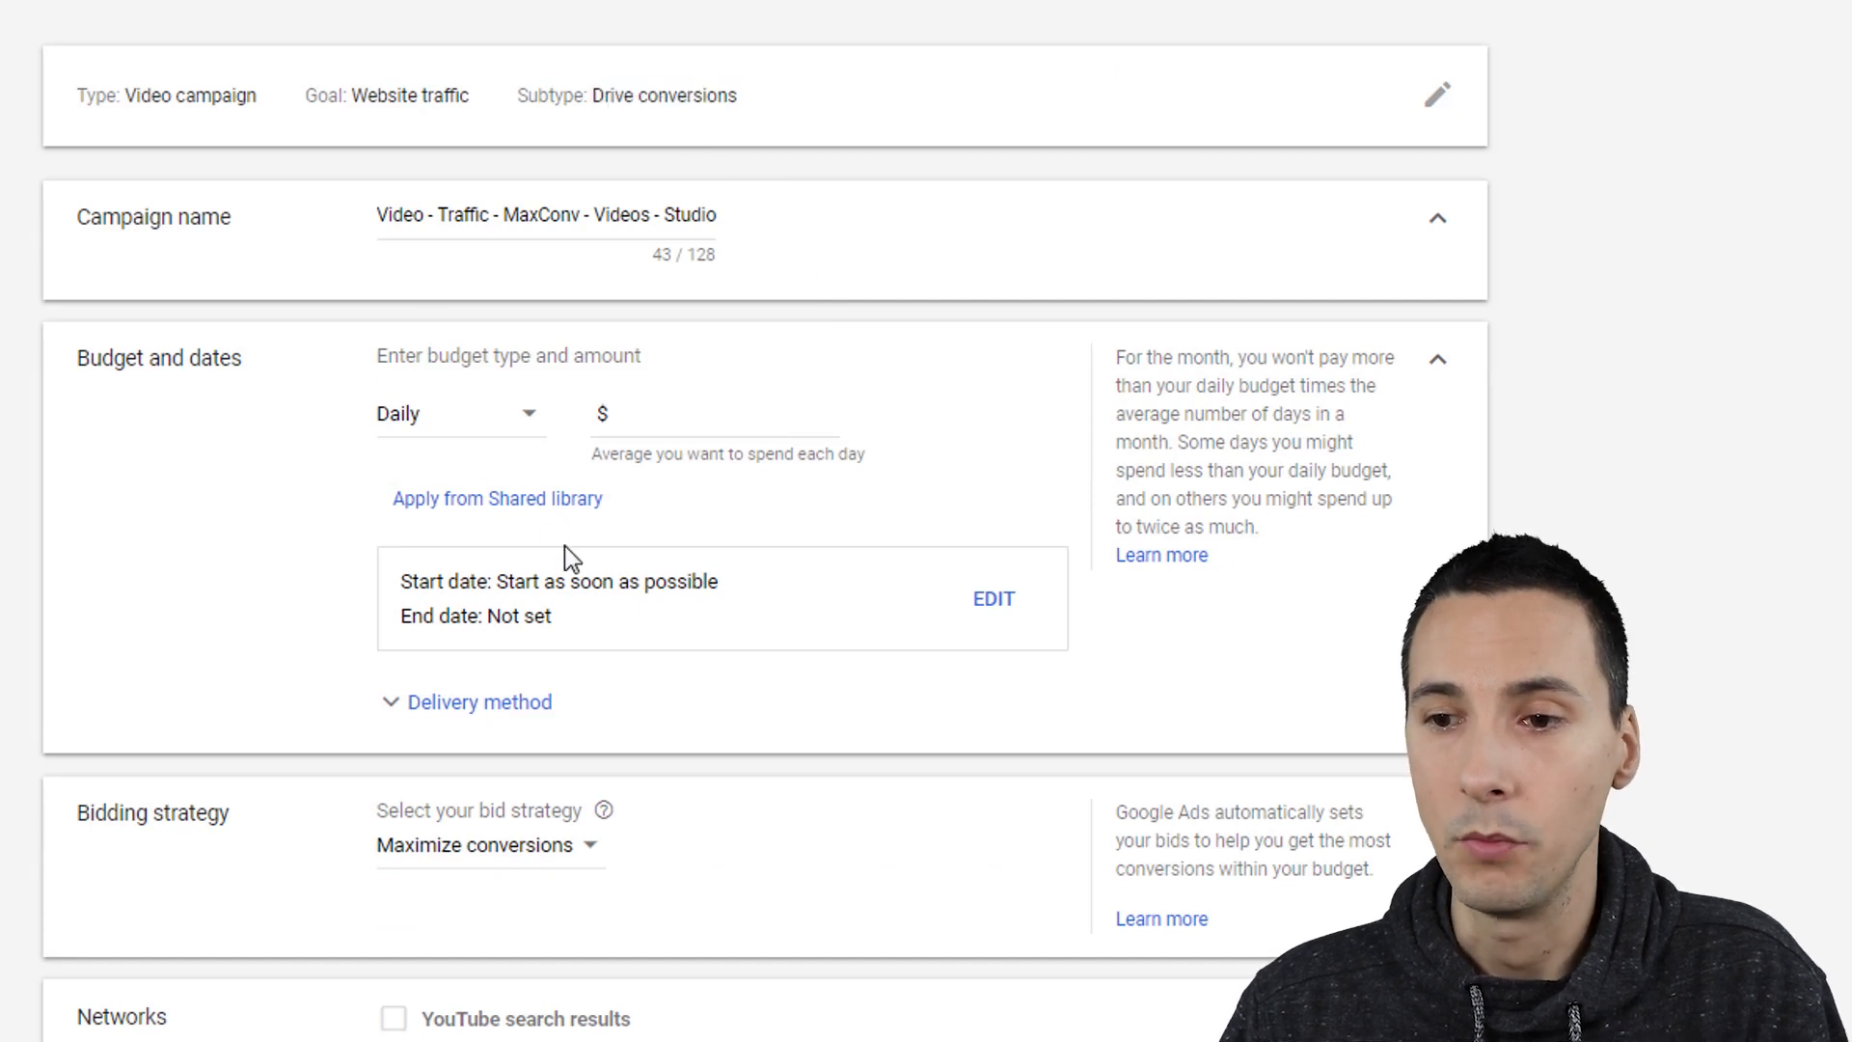
click(677, 215)
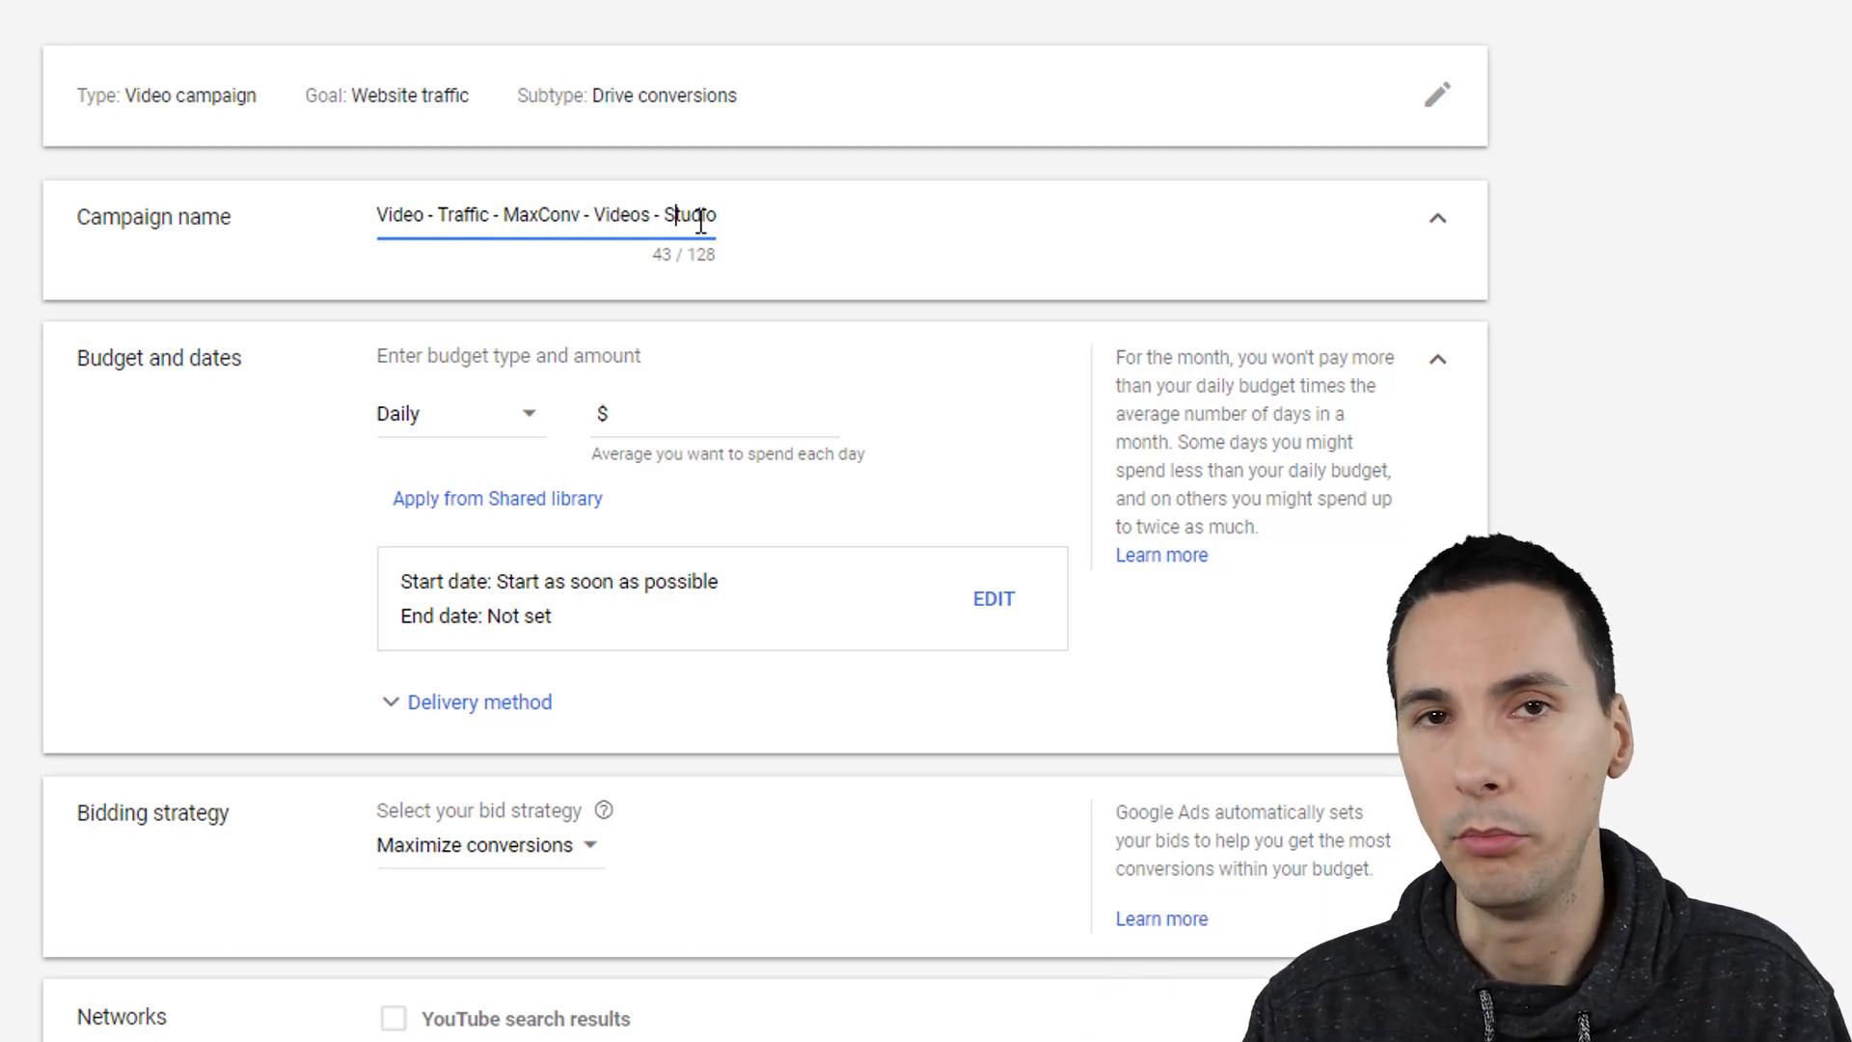
double_click(705, 206)
Step: Set the daily budget to $10.00 and check the delivery method options
click(675, 417)
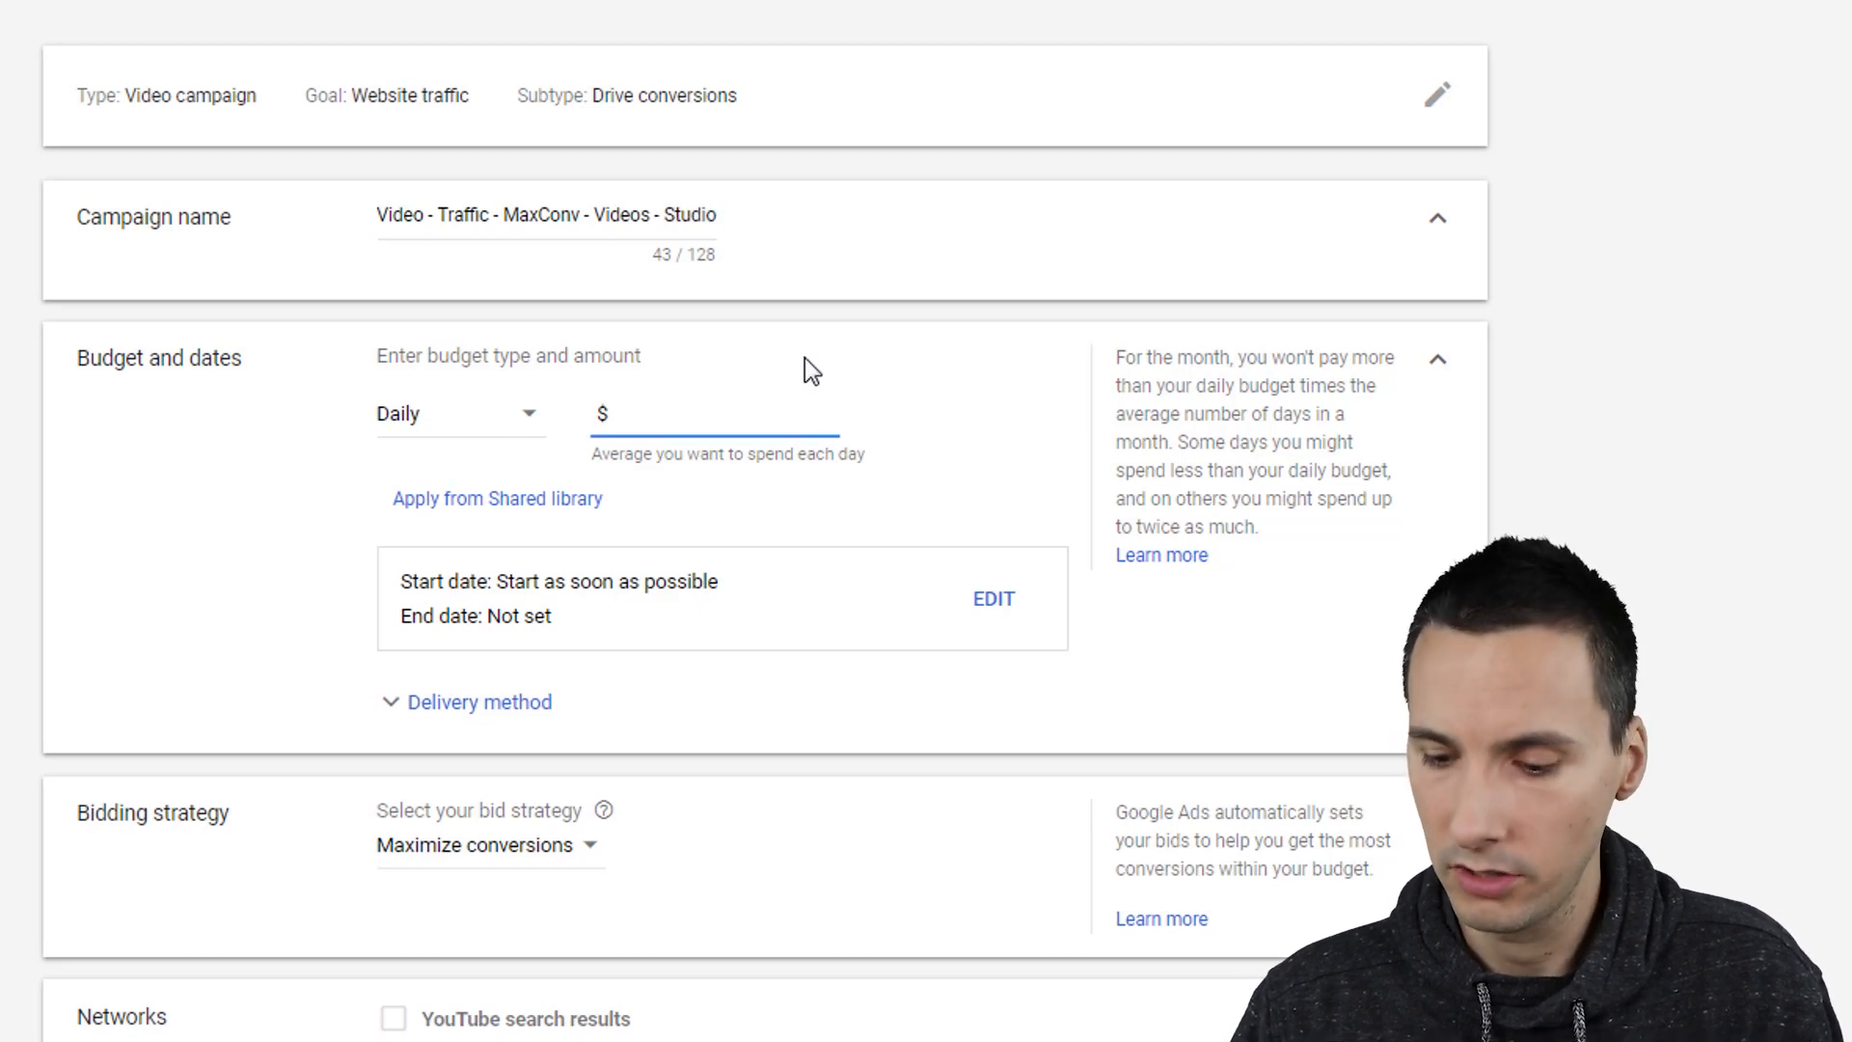
text(10.00)
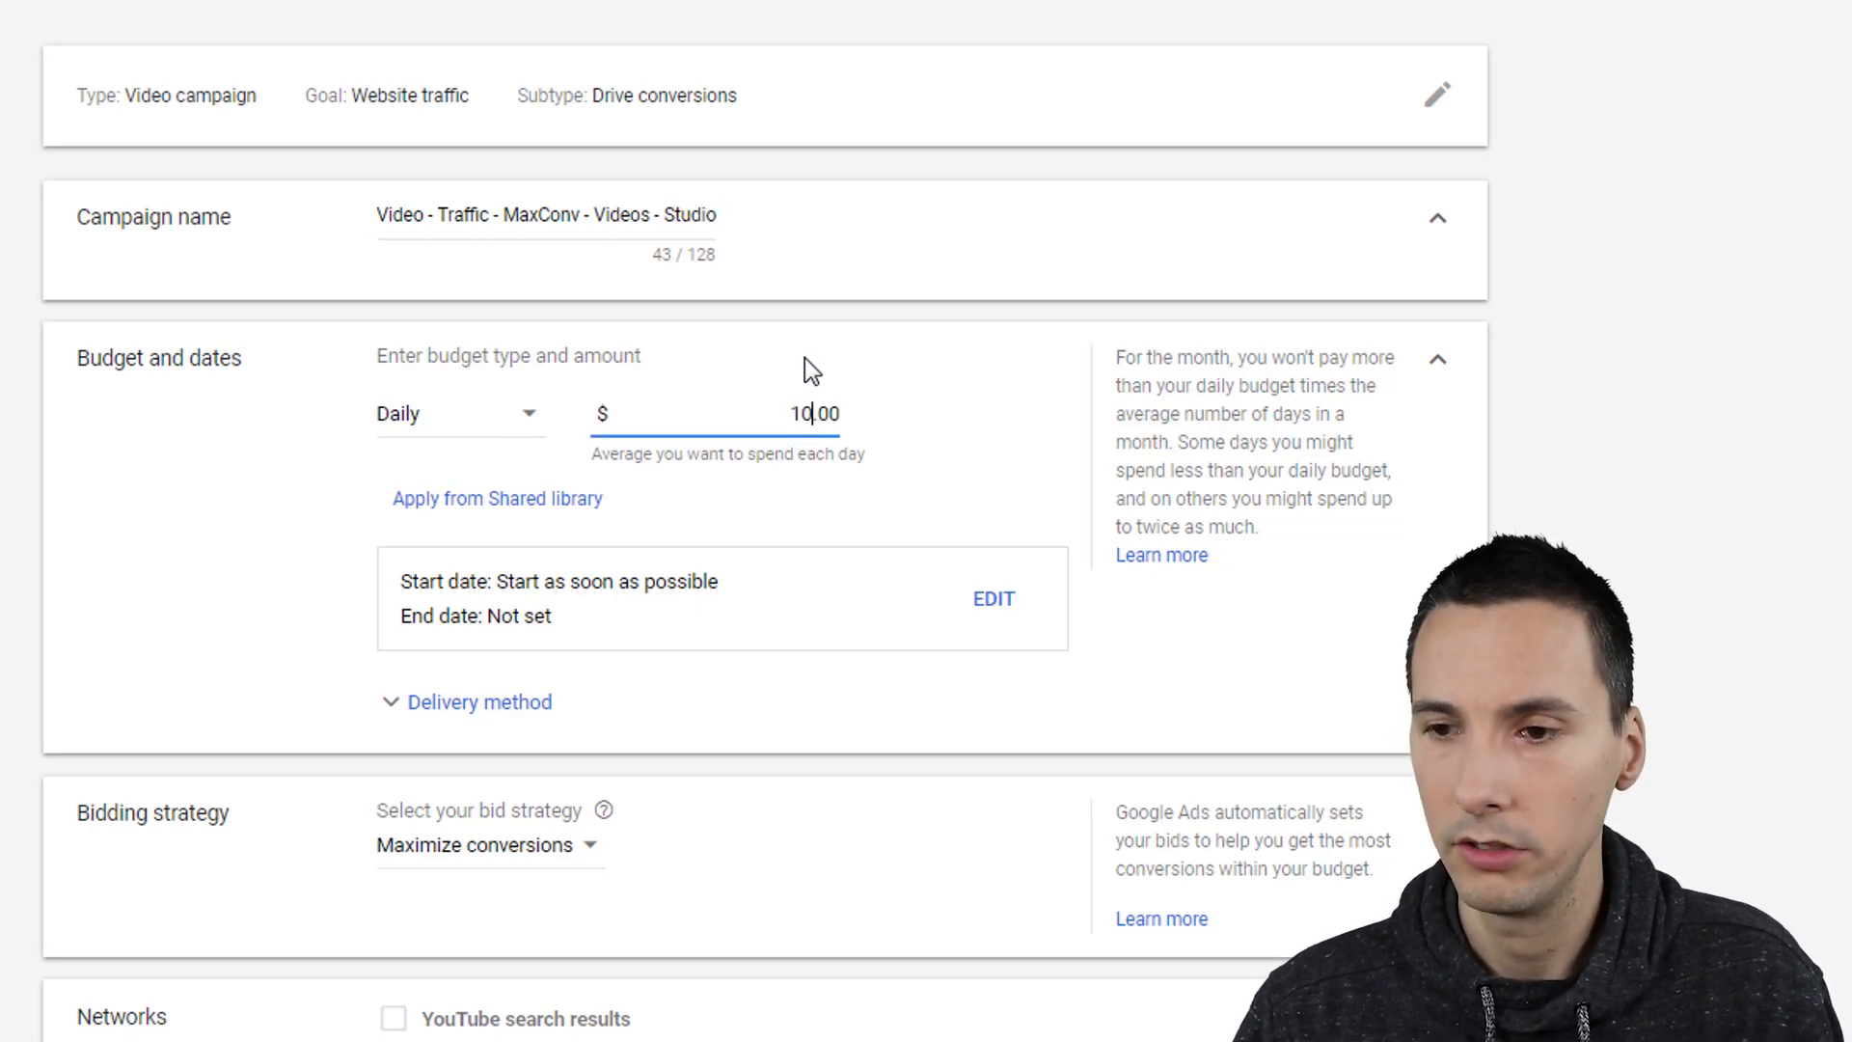
scroll(675, 434, down, 3)
click(533, 429)
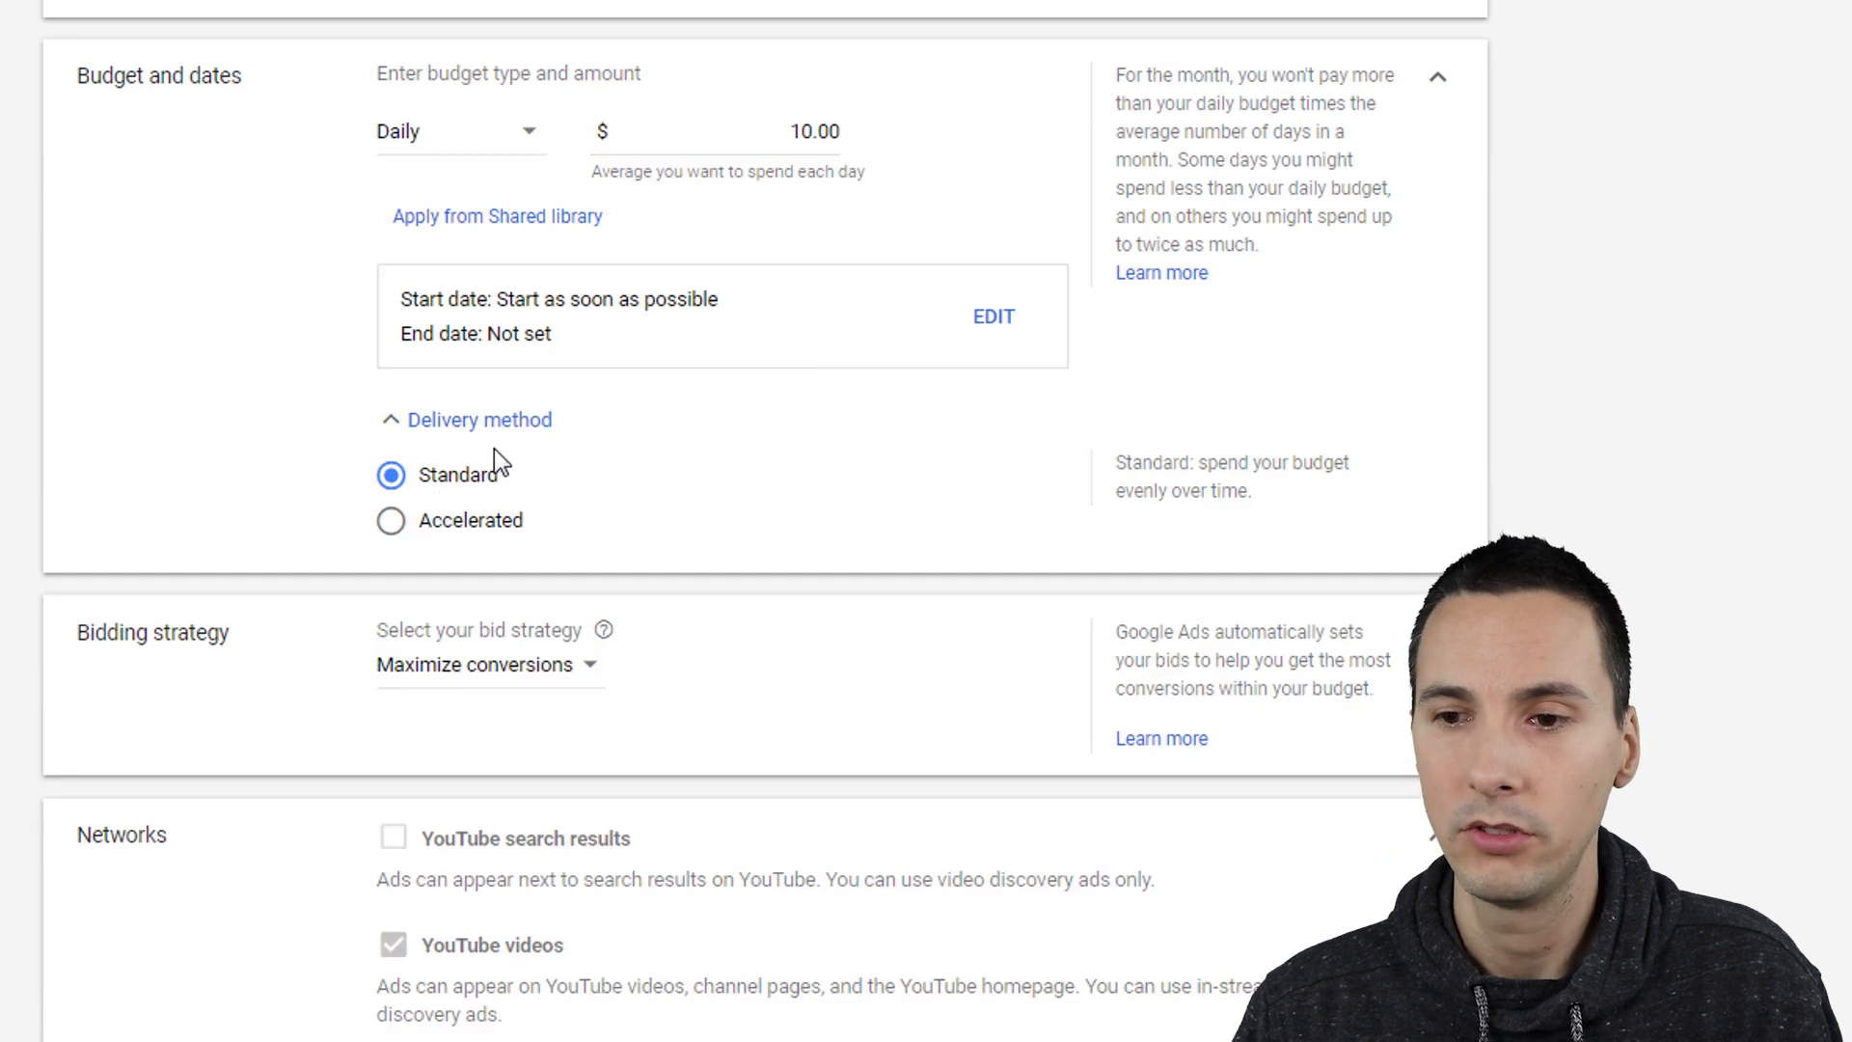
click(517, 421)
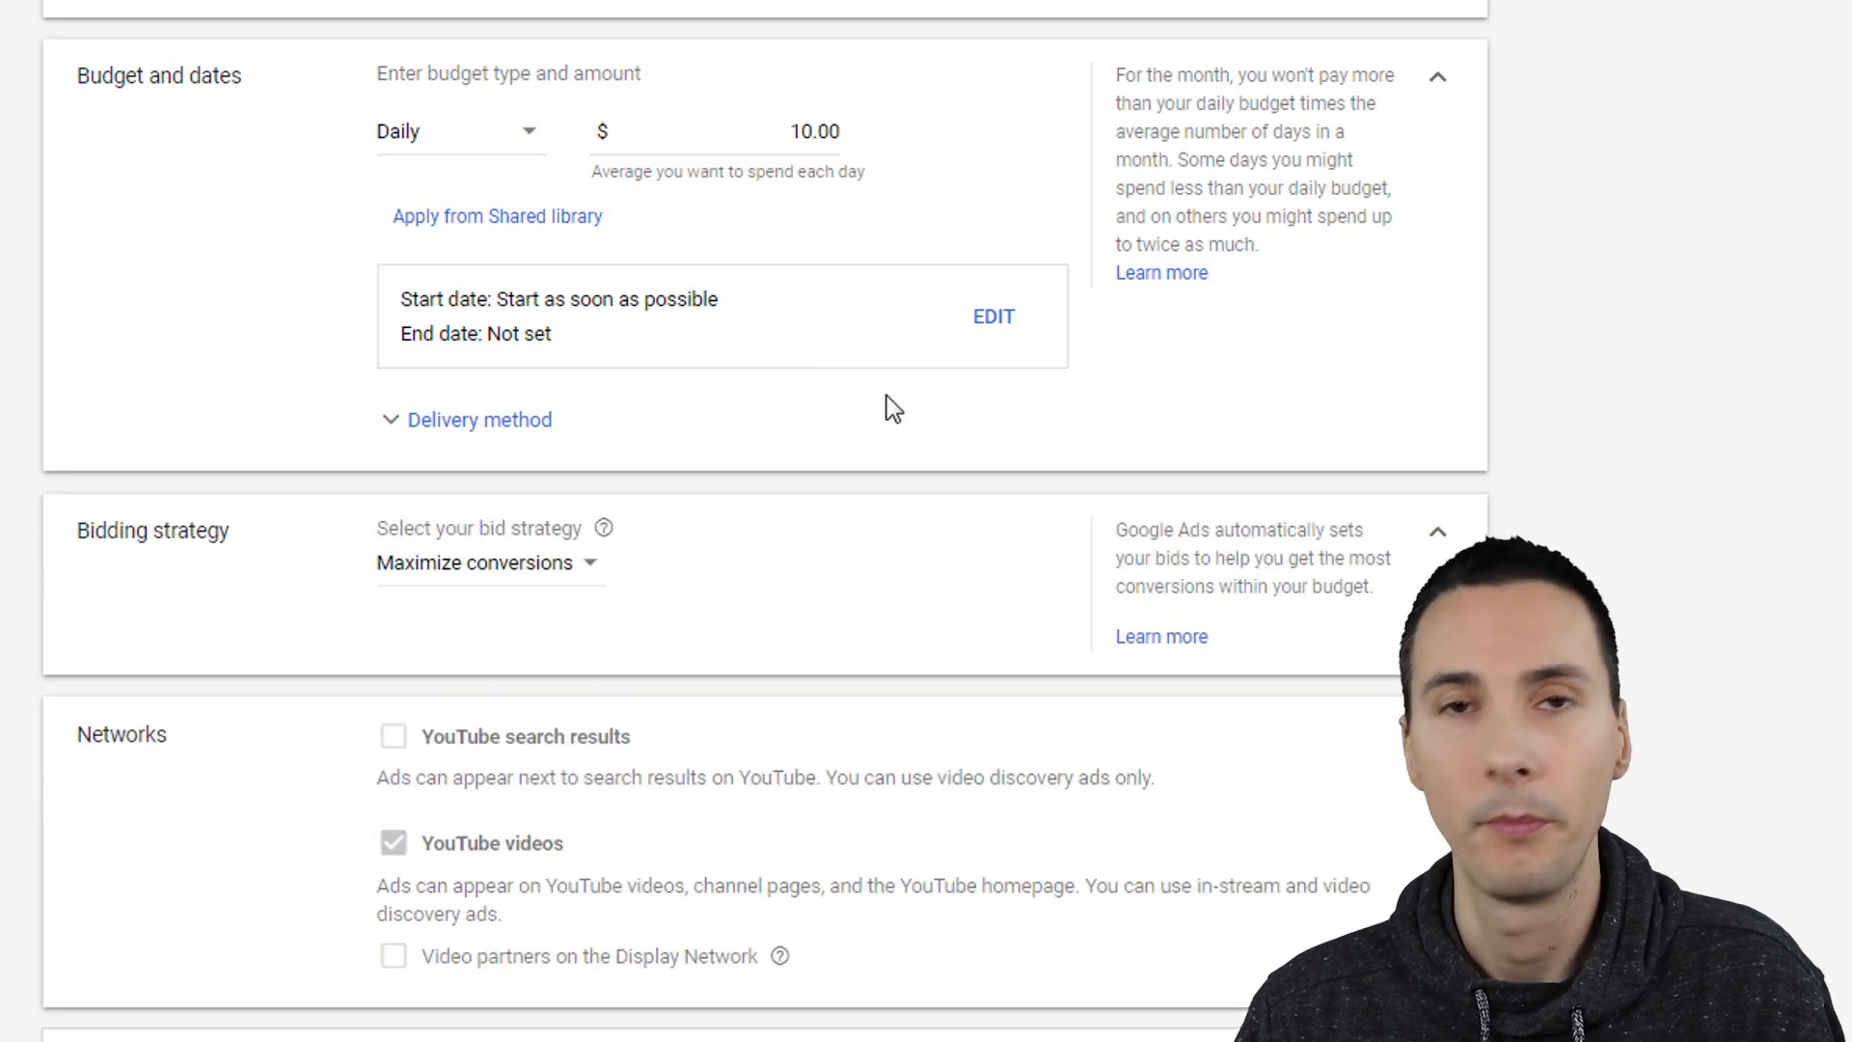
Step: Review the bid strategy options and keep Maximize conversions selected
scroll(887, 396, down, 2)
scroll(888, 395, down, 2)
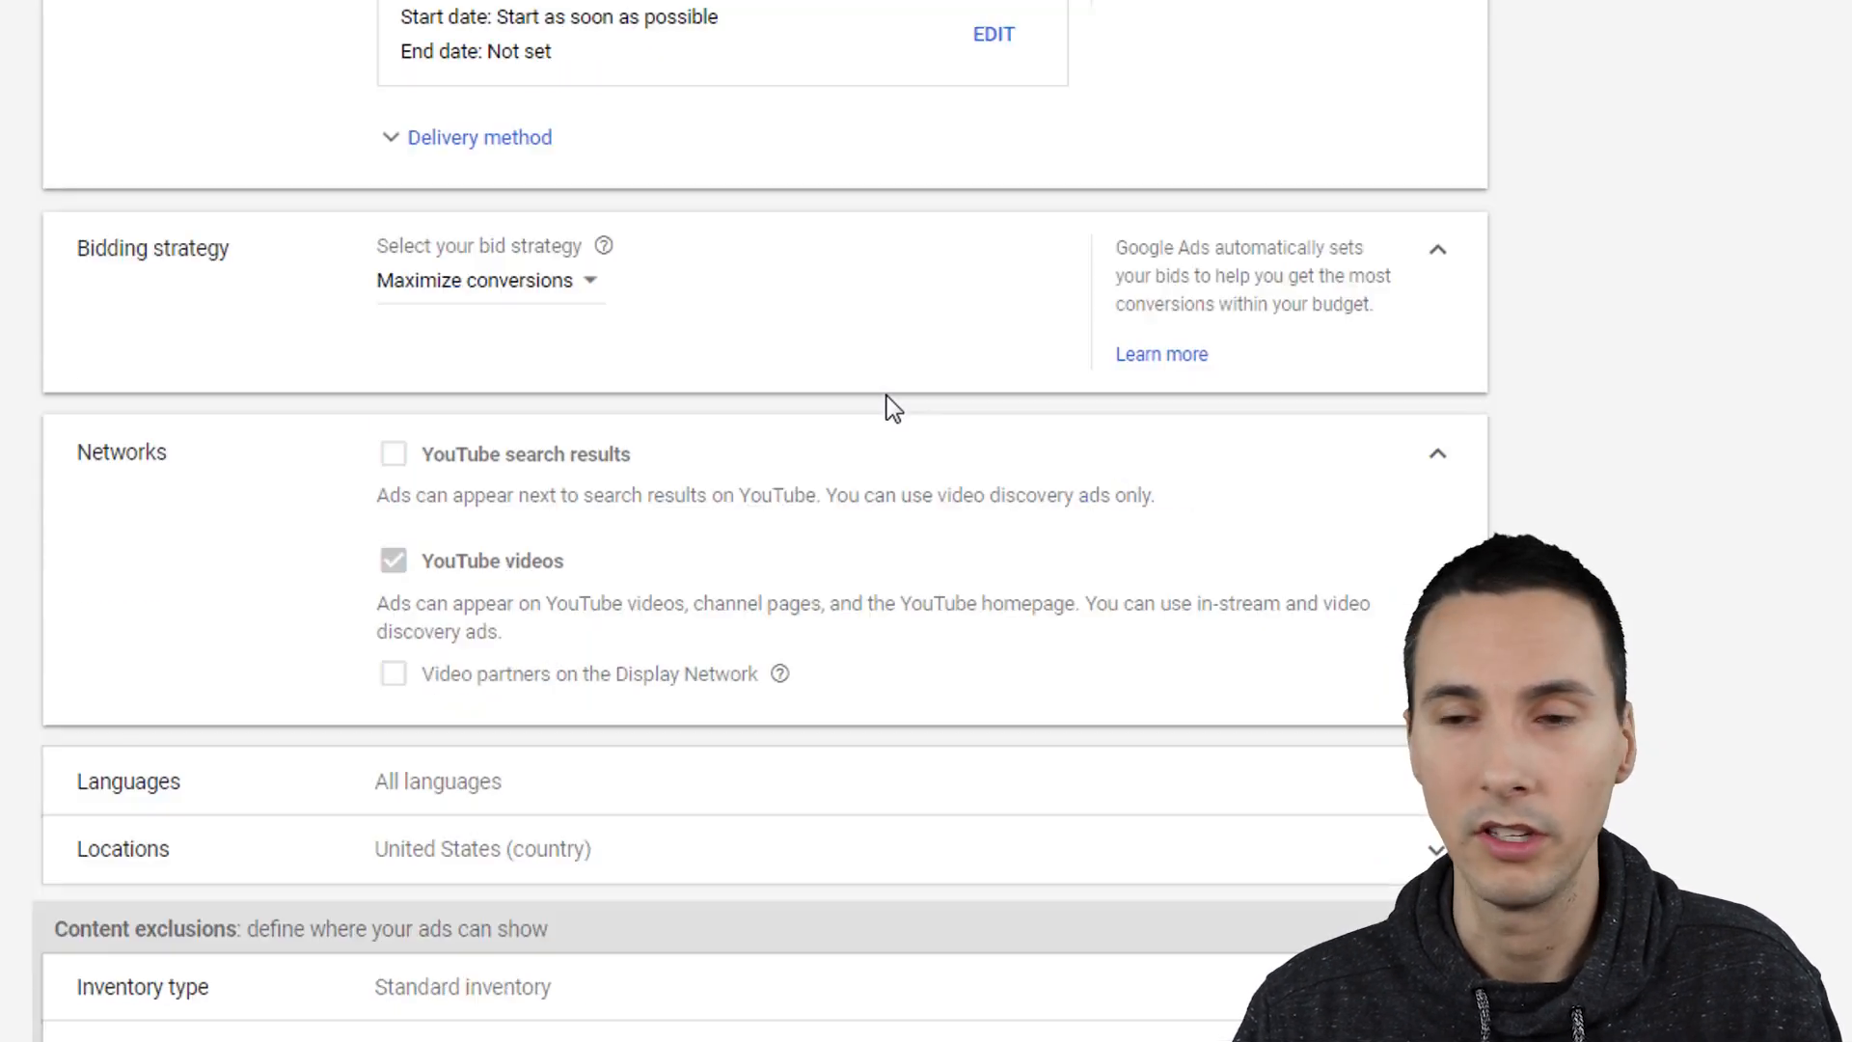
click(579, 281)
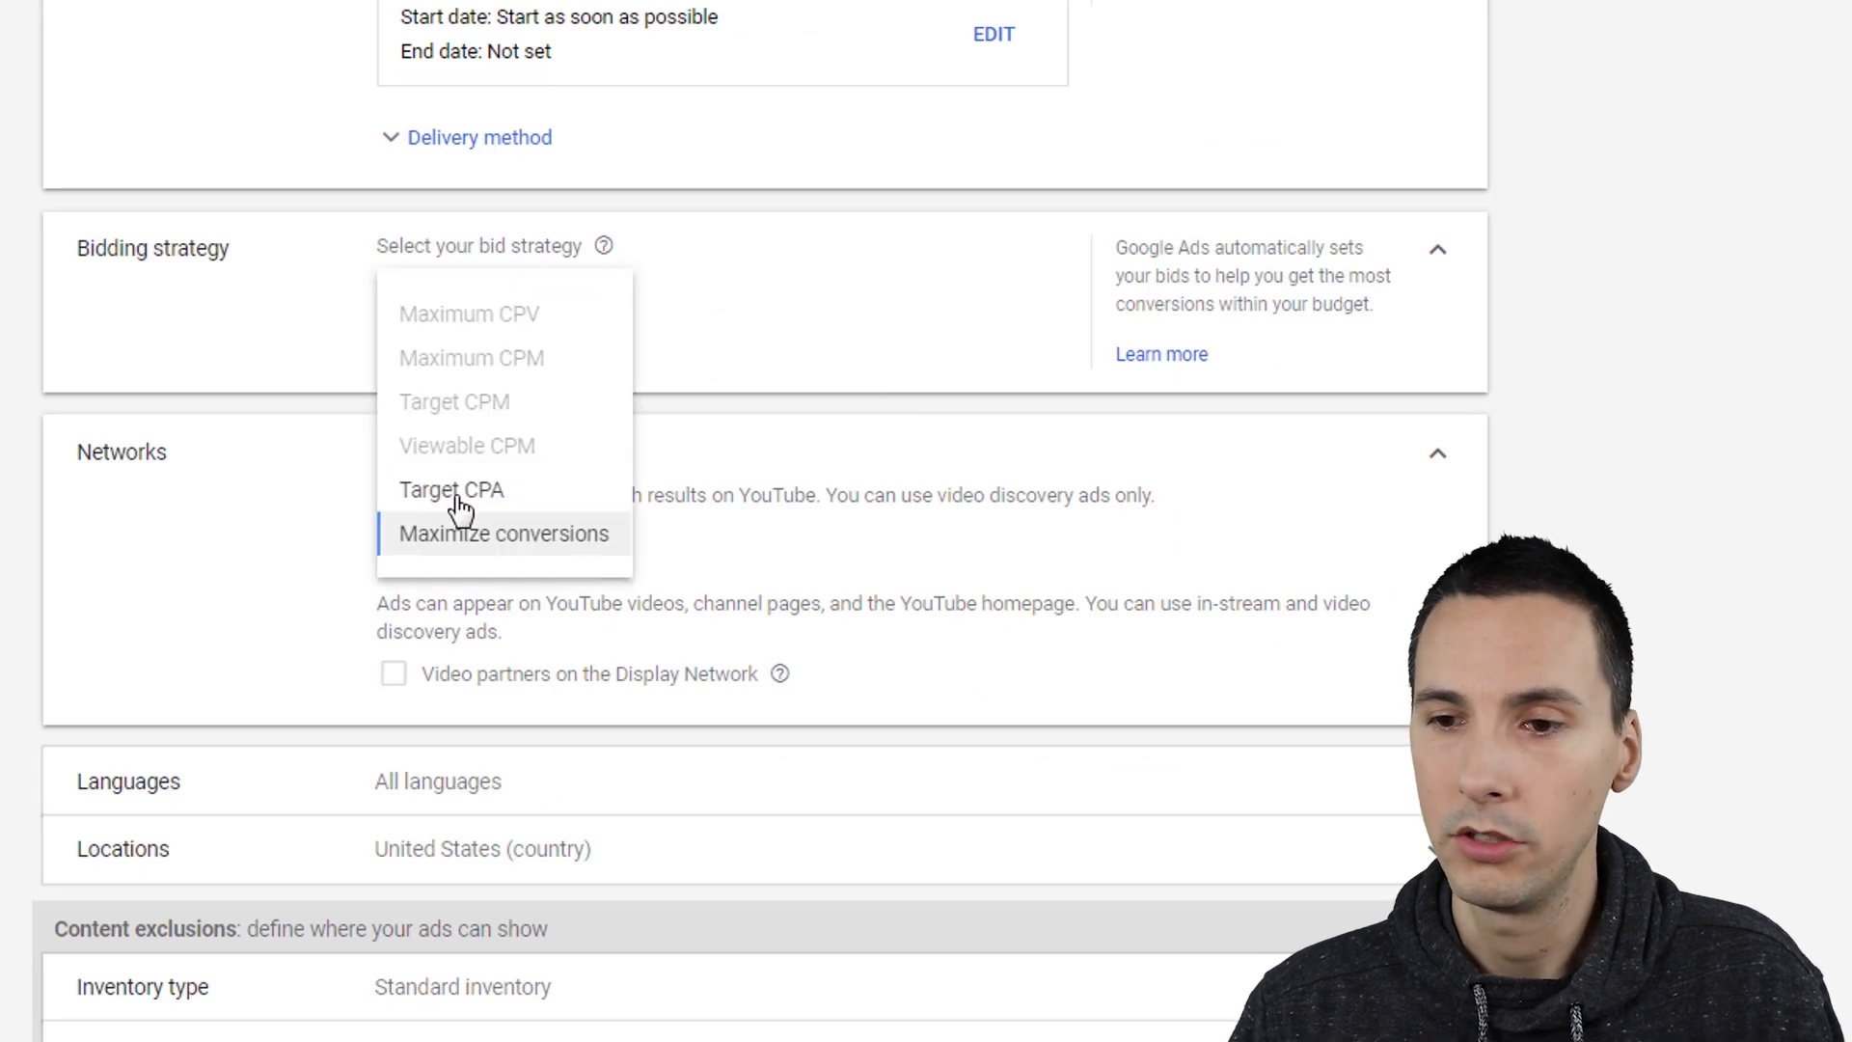
click(502, 555)
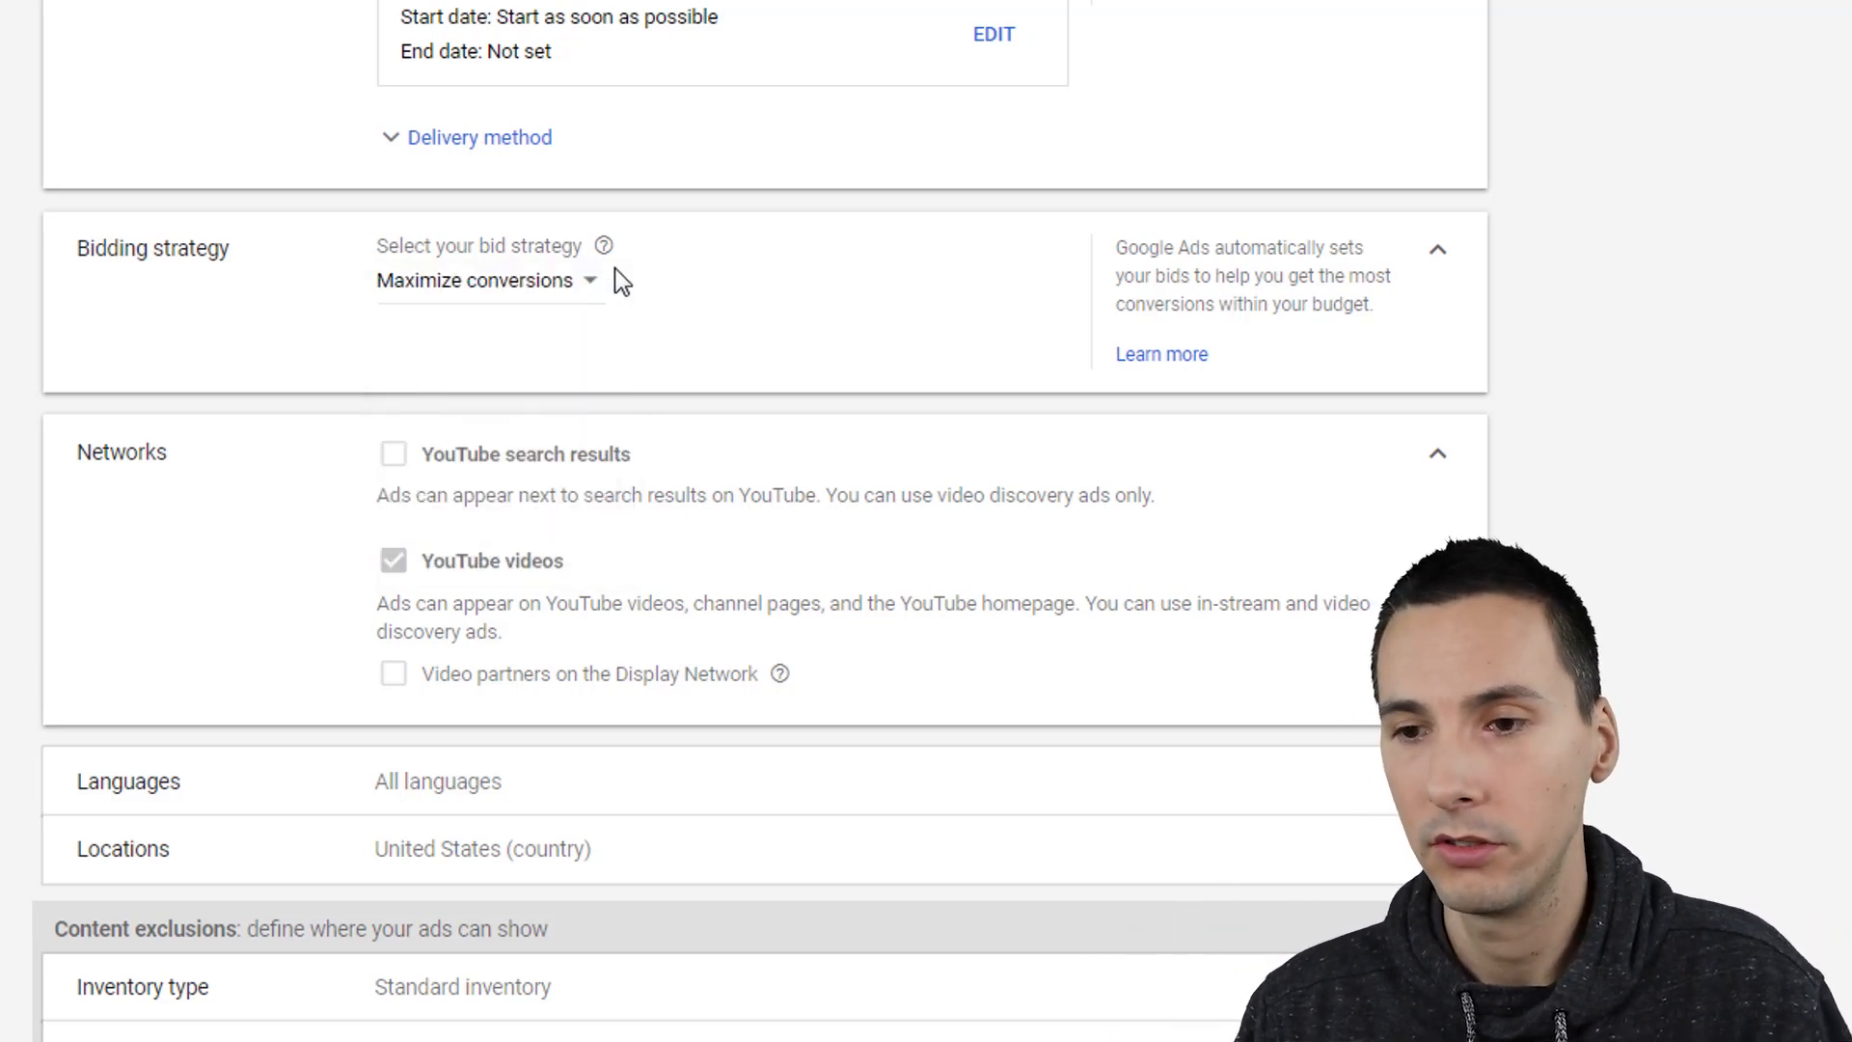
Step: Check the Networks settings once more, and collapse the Bidding strategy and Networks sections
scroll(623, 280, down, 1)
click(1437, 308)
click(1436, 108)
click(530, 187)
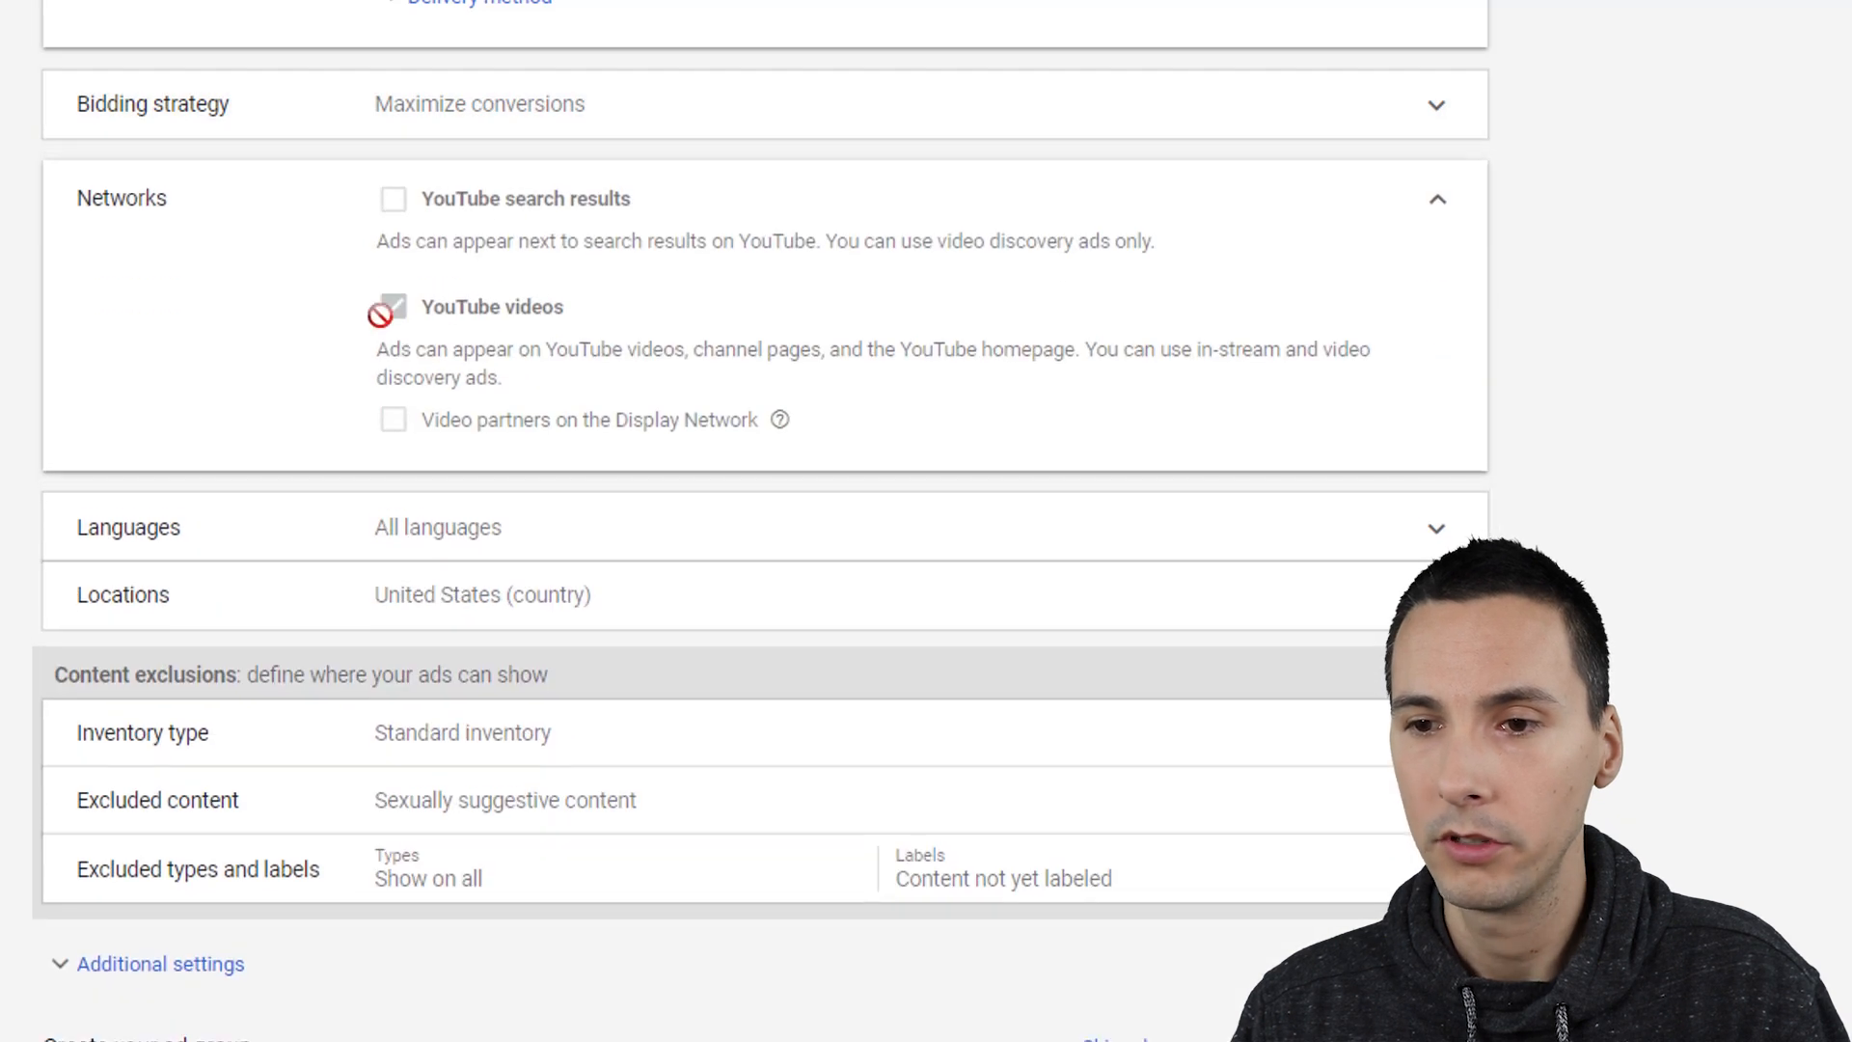
click(1437, 200)
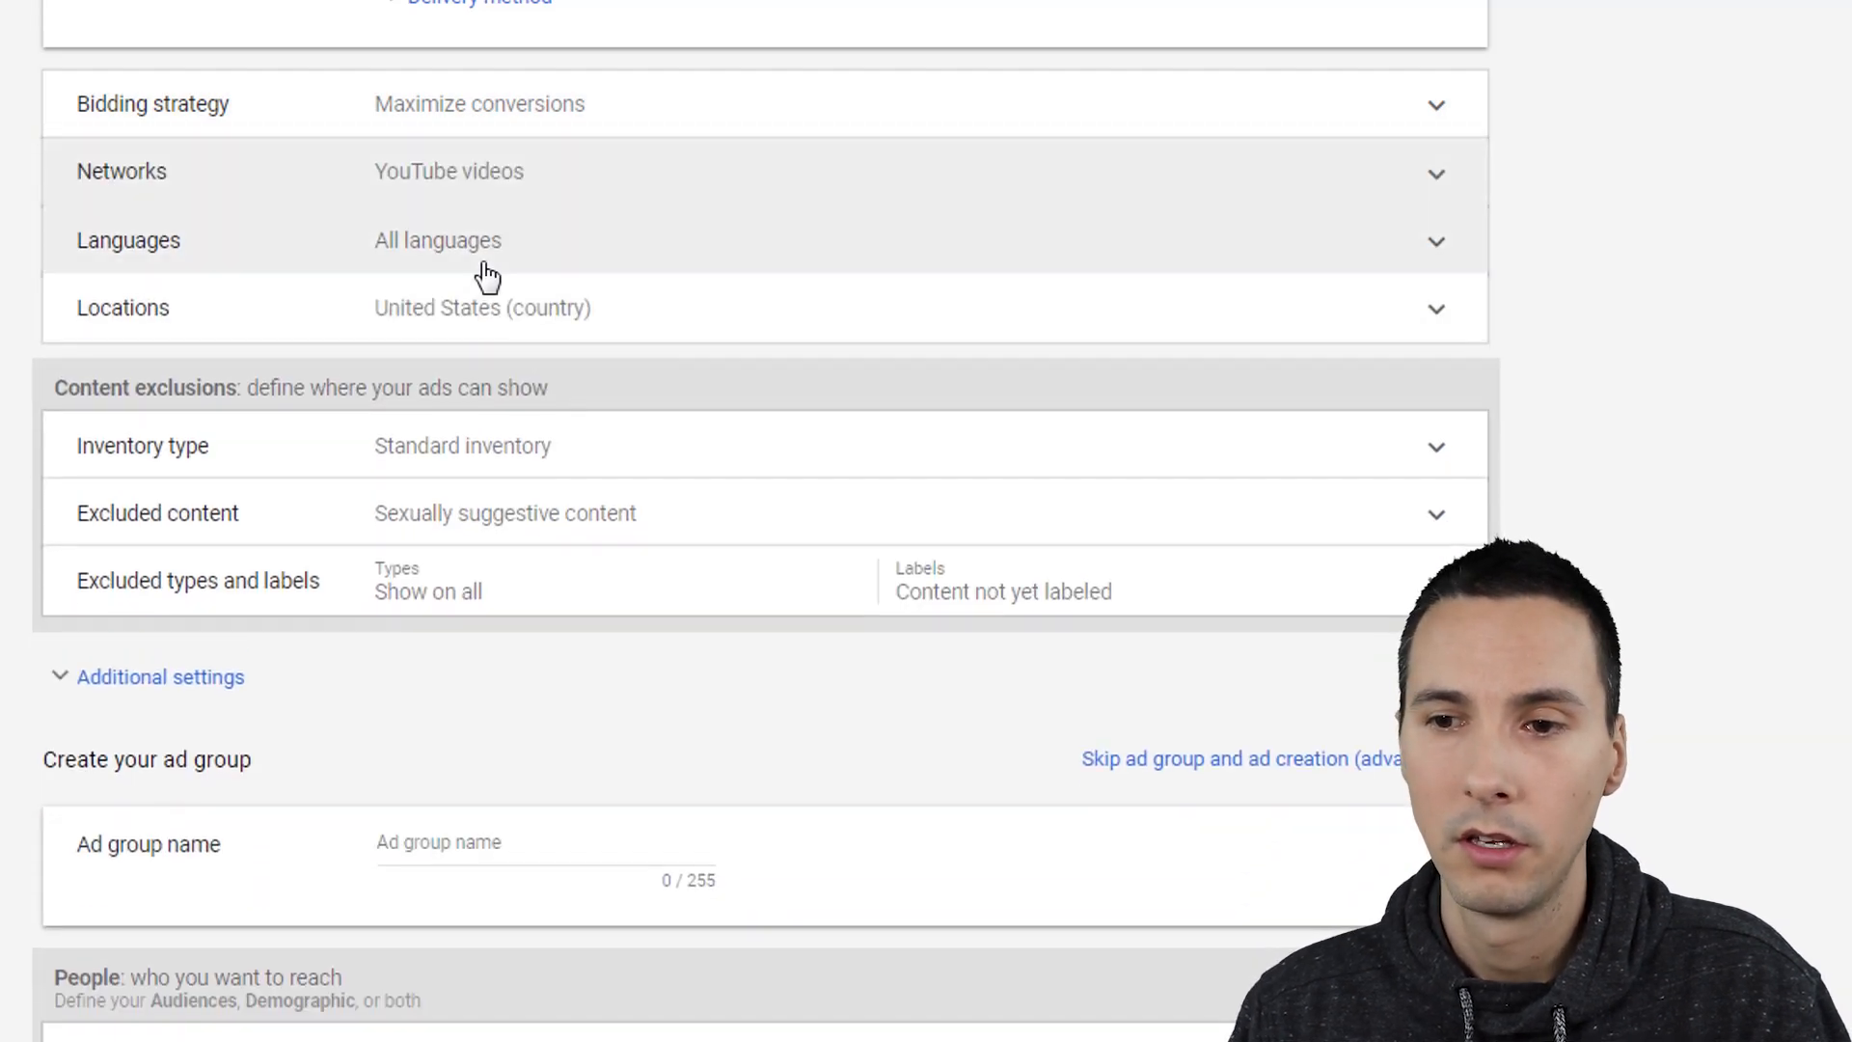
Step: Set the campaign's targeted language to English and collapse the Languages section
click(478, 262)
click(512, 303)
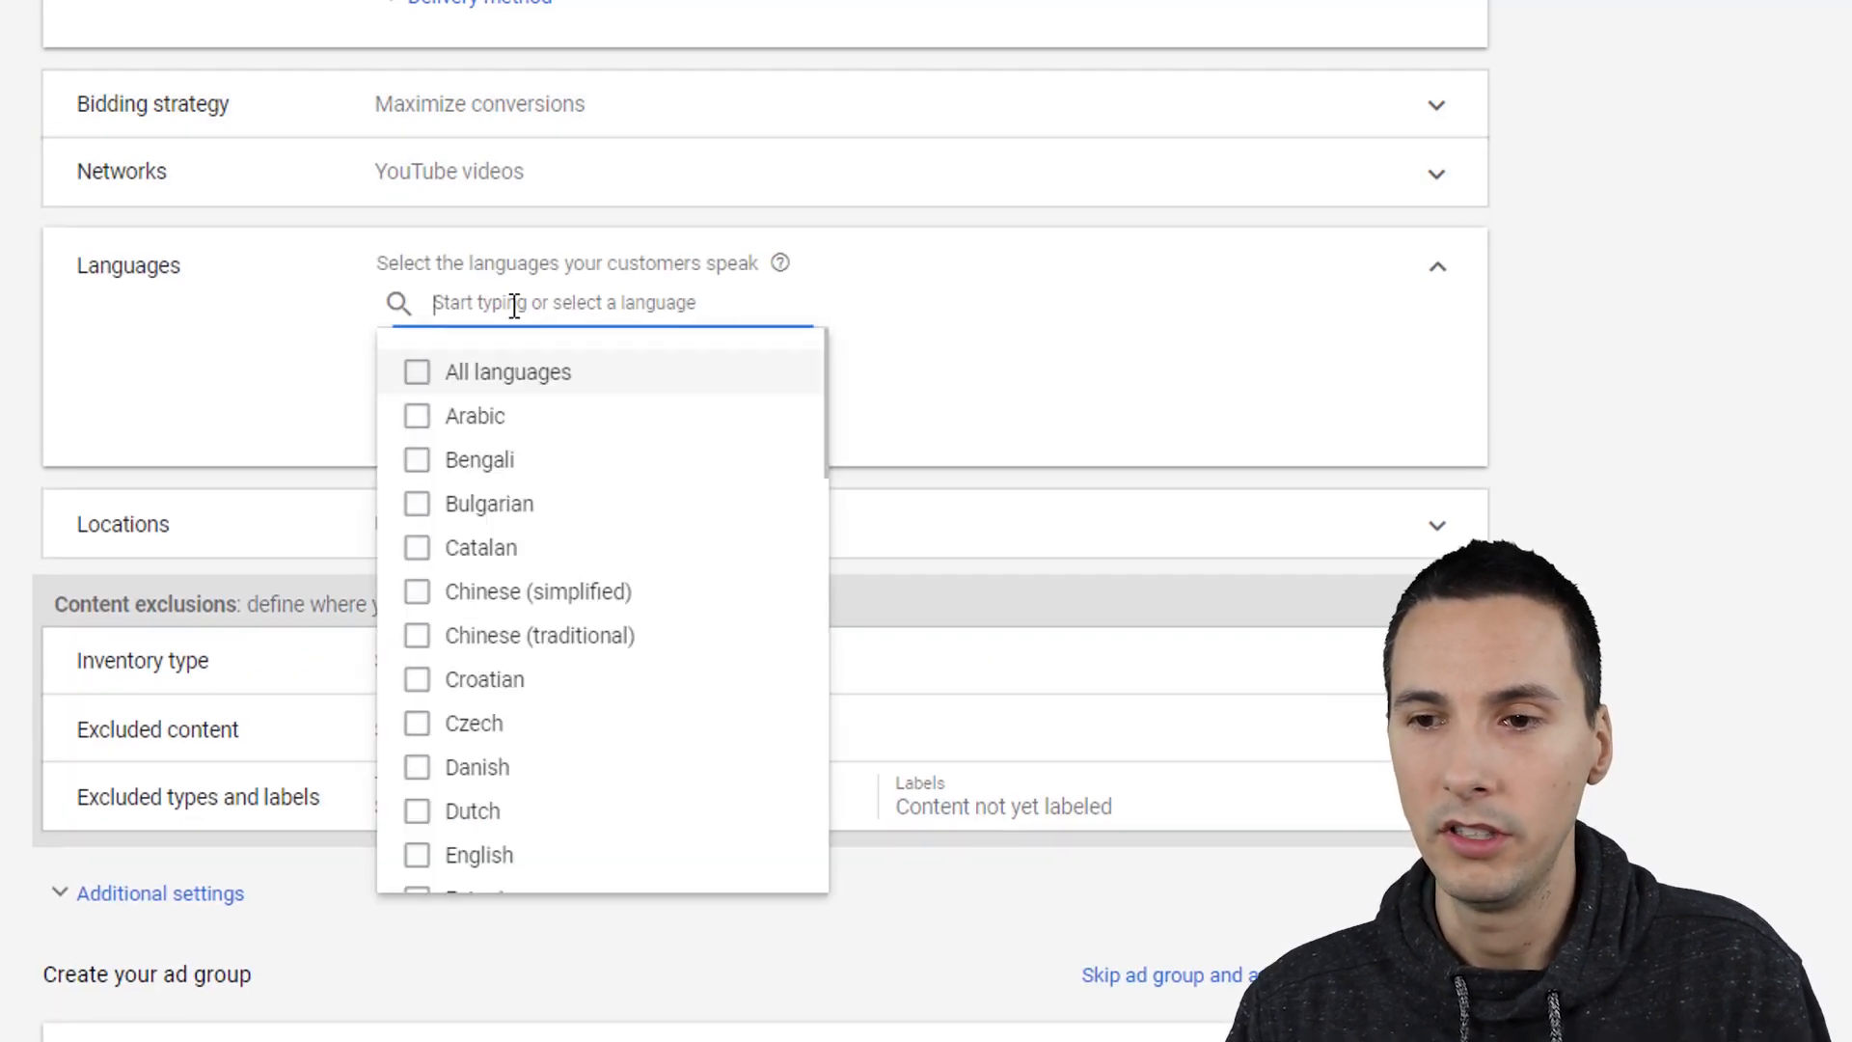
click(417, 856)
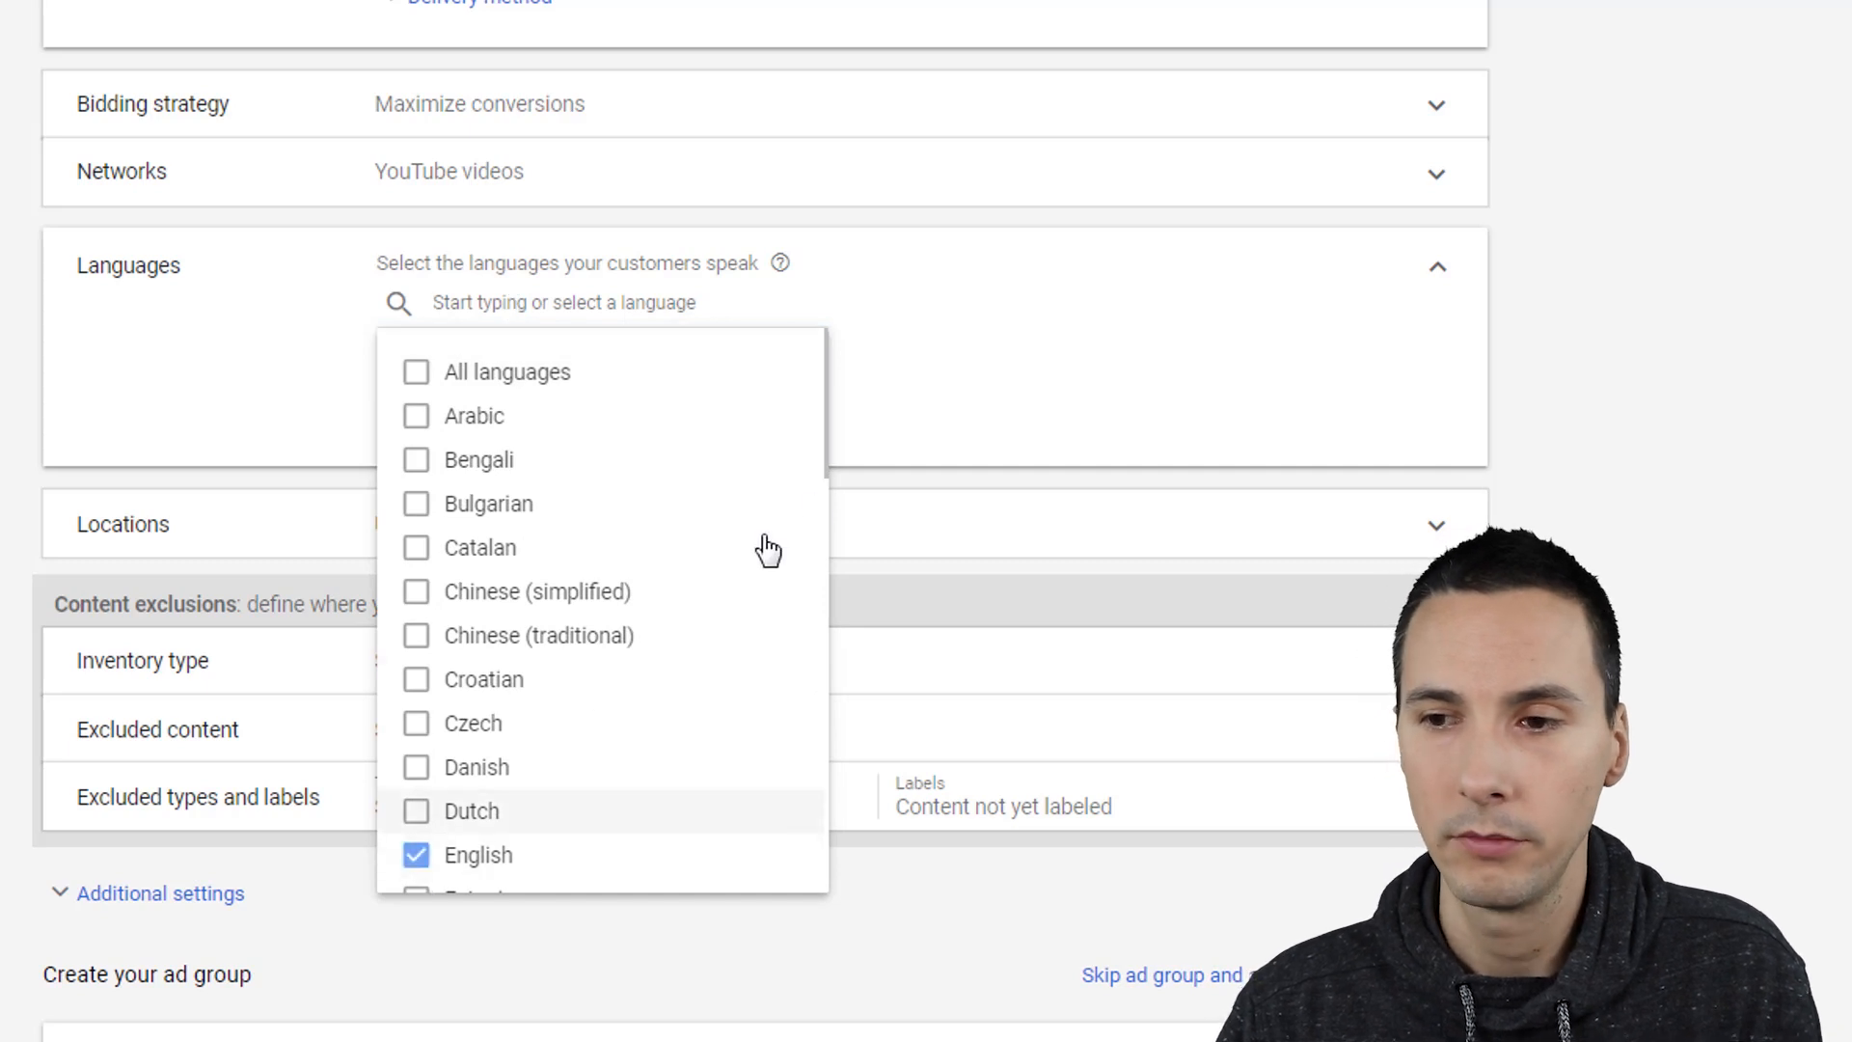
click(984, 413)
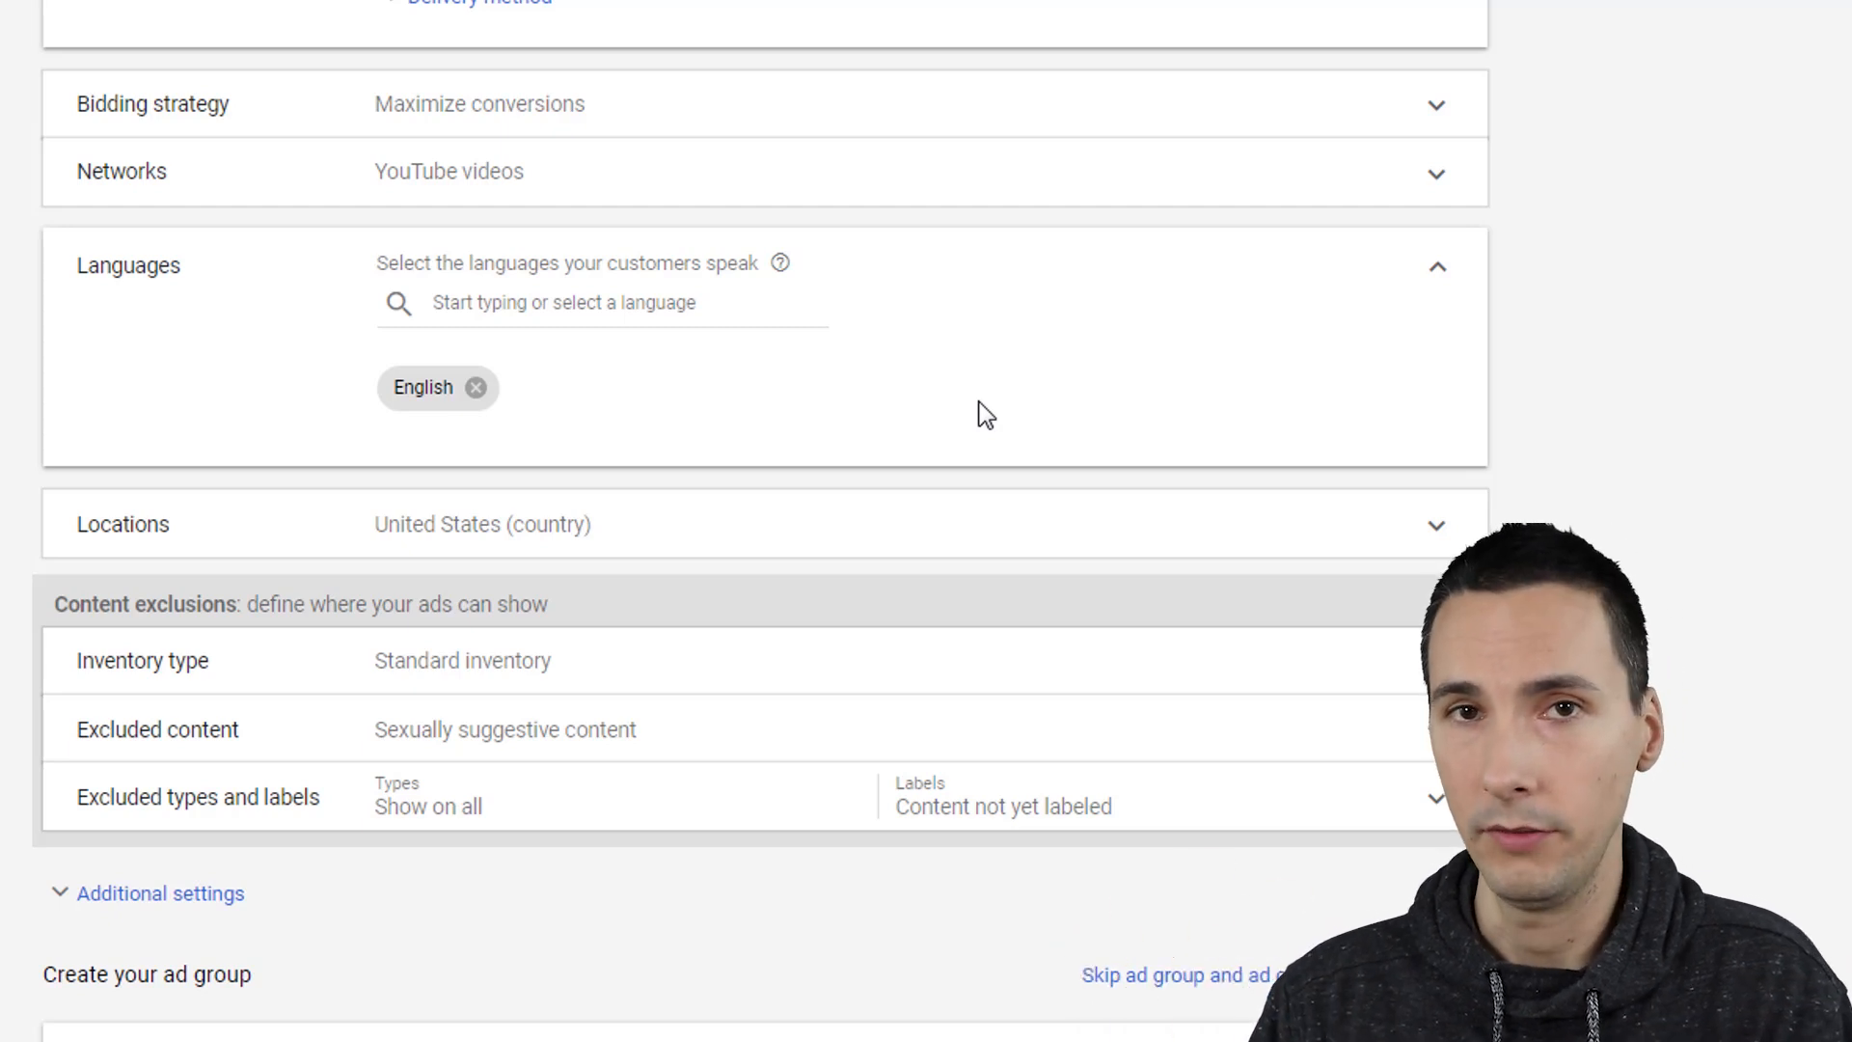
click(1058, 298)
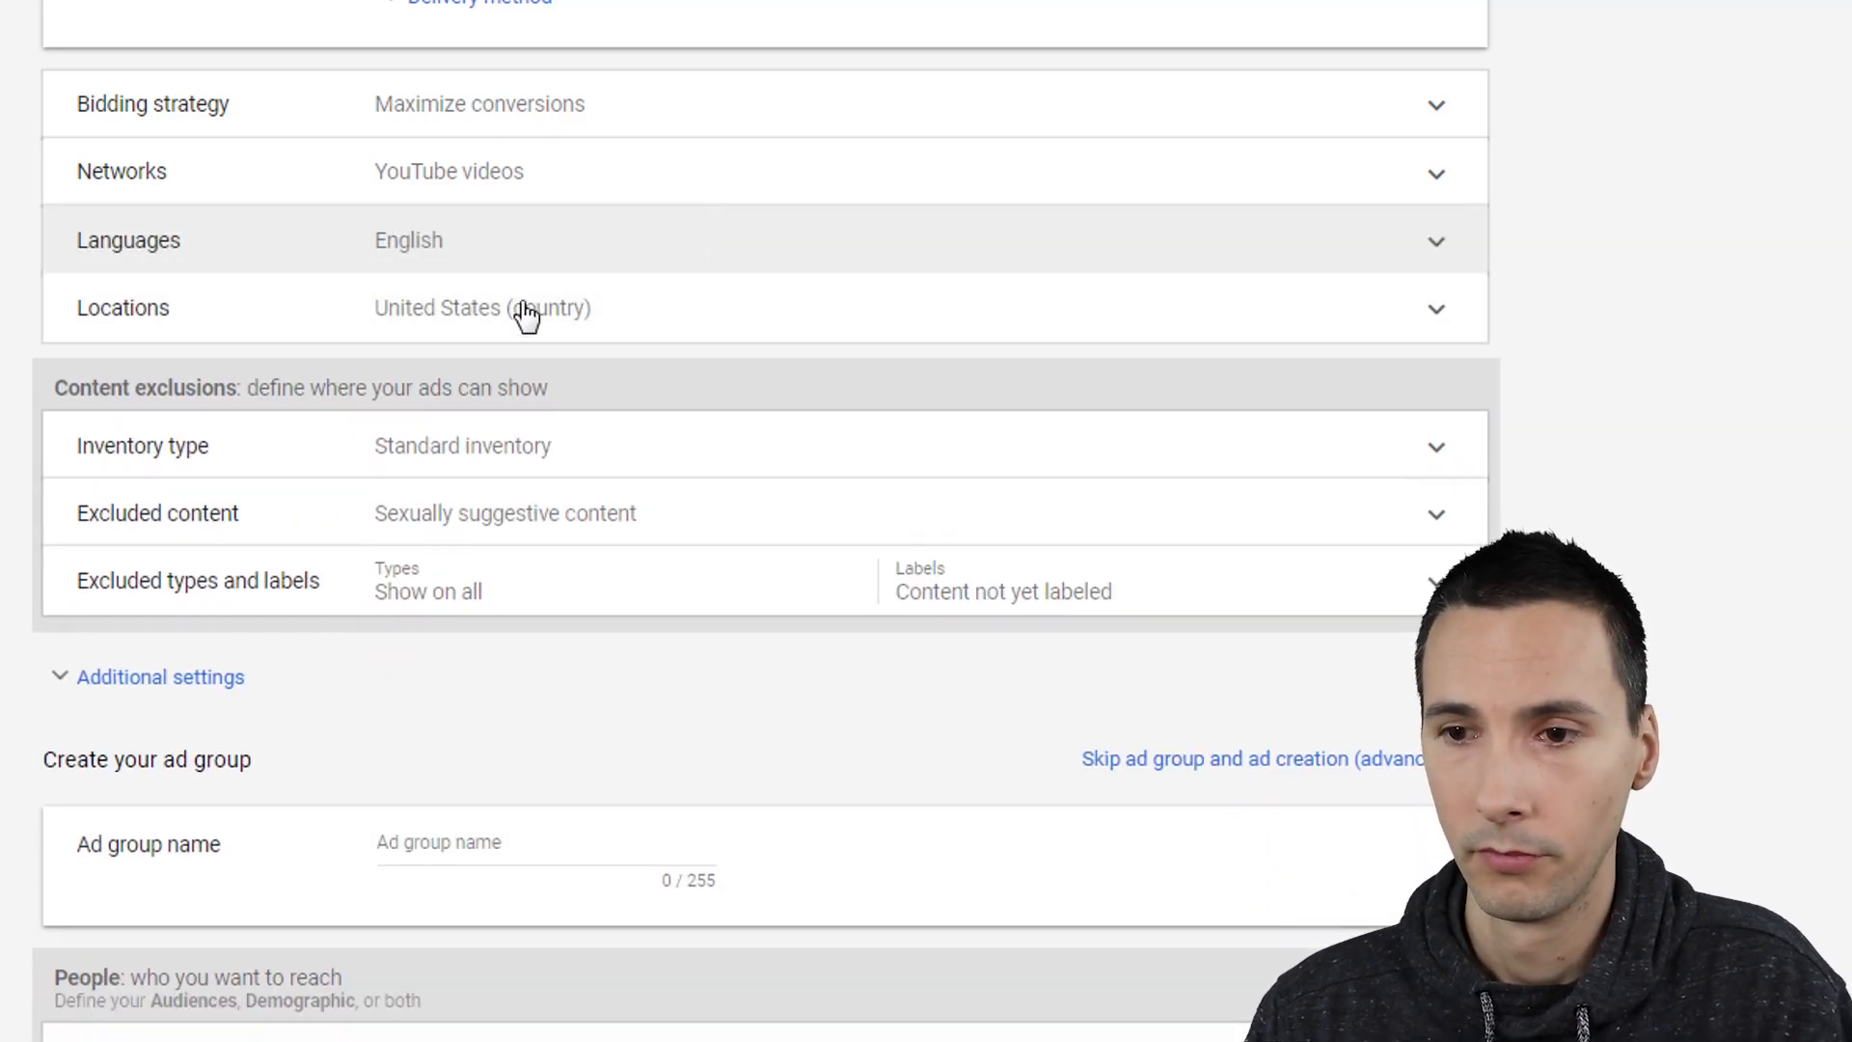
Step: Review the location targeting options, including bulk location entry in the advanced search, and keep United States selected
click(535, 316)
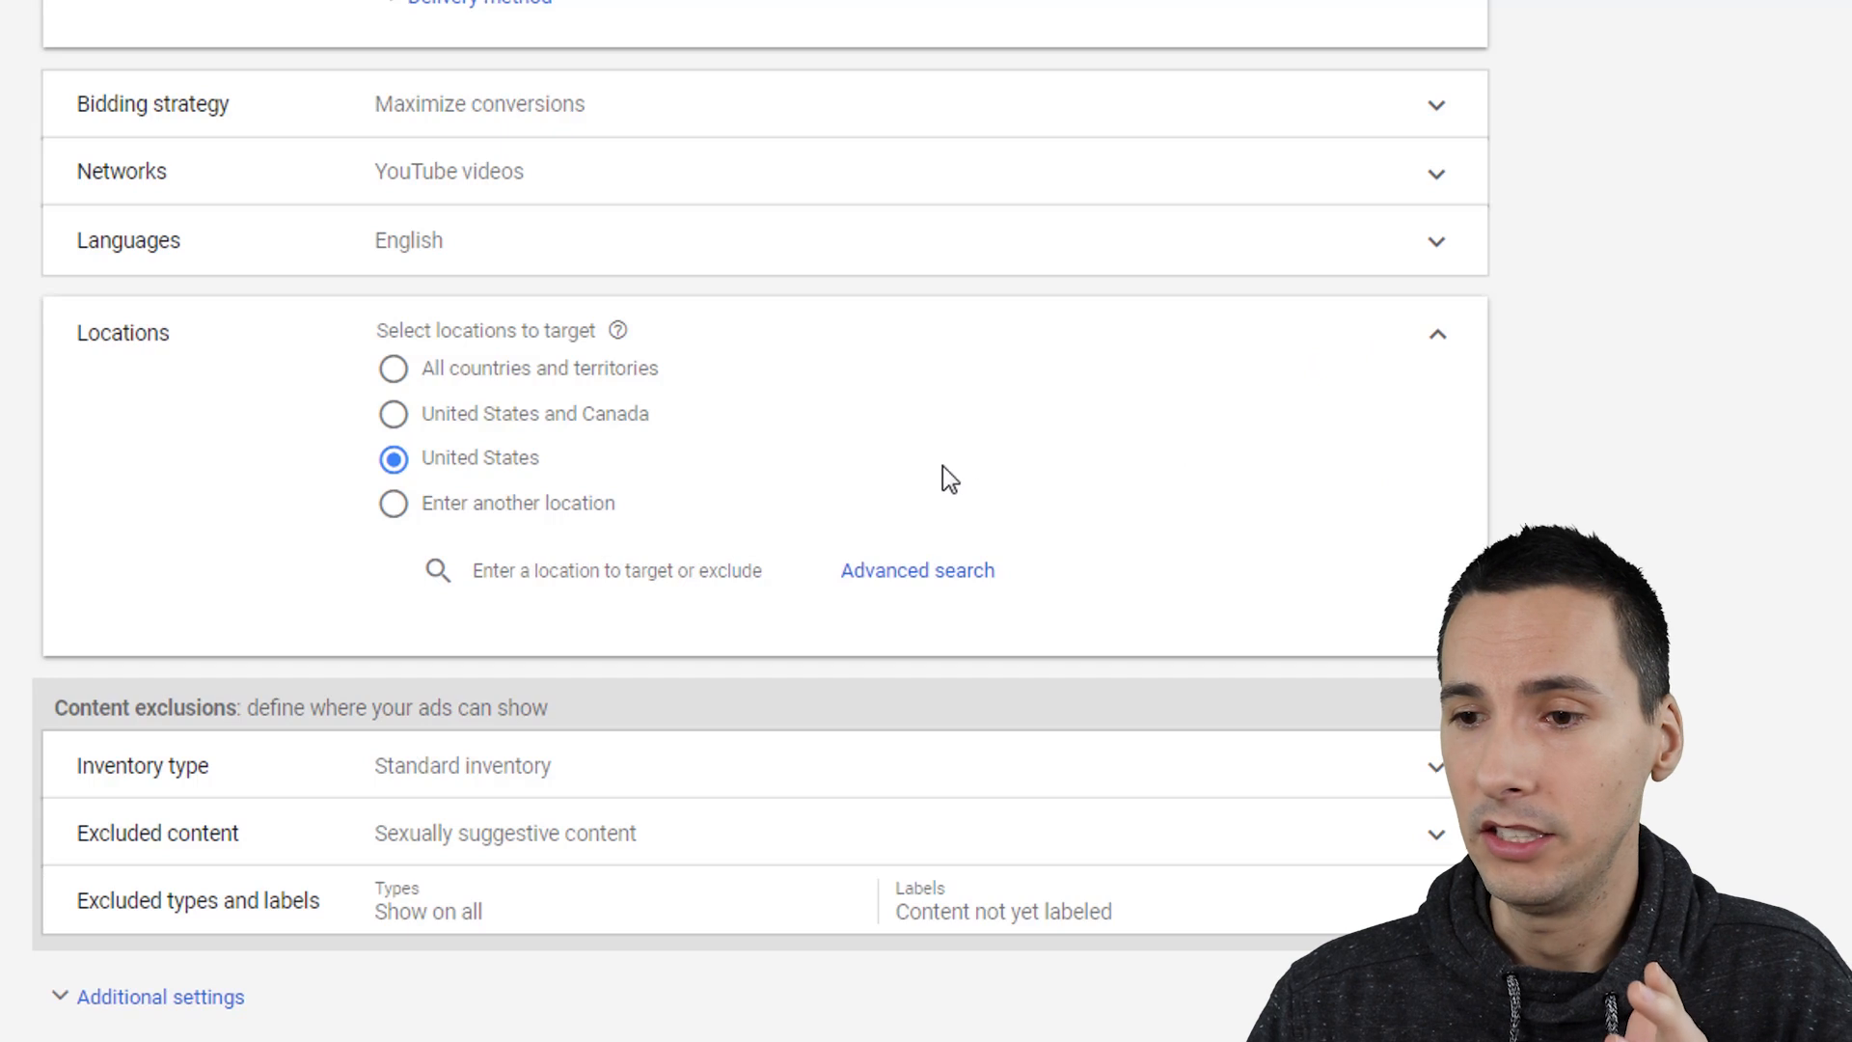
click(921, 577)
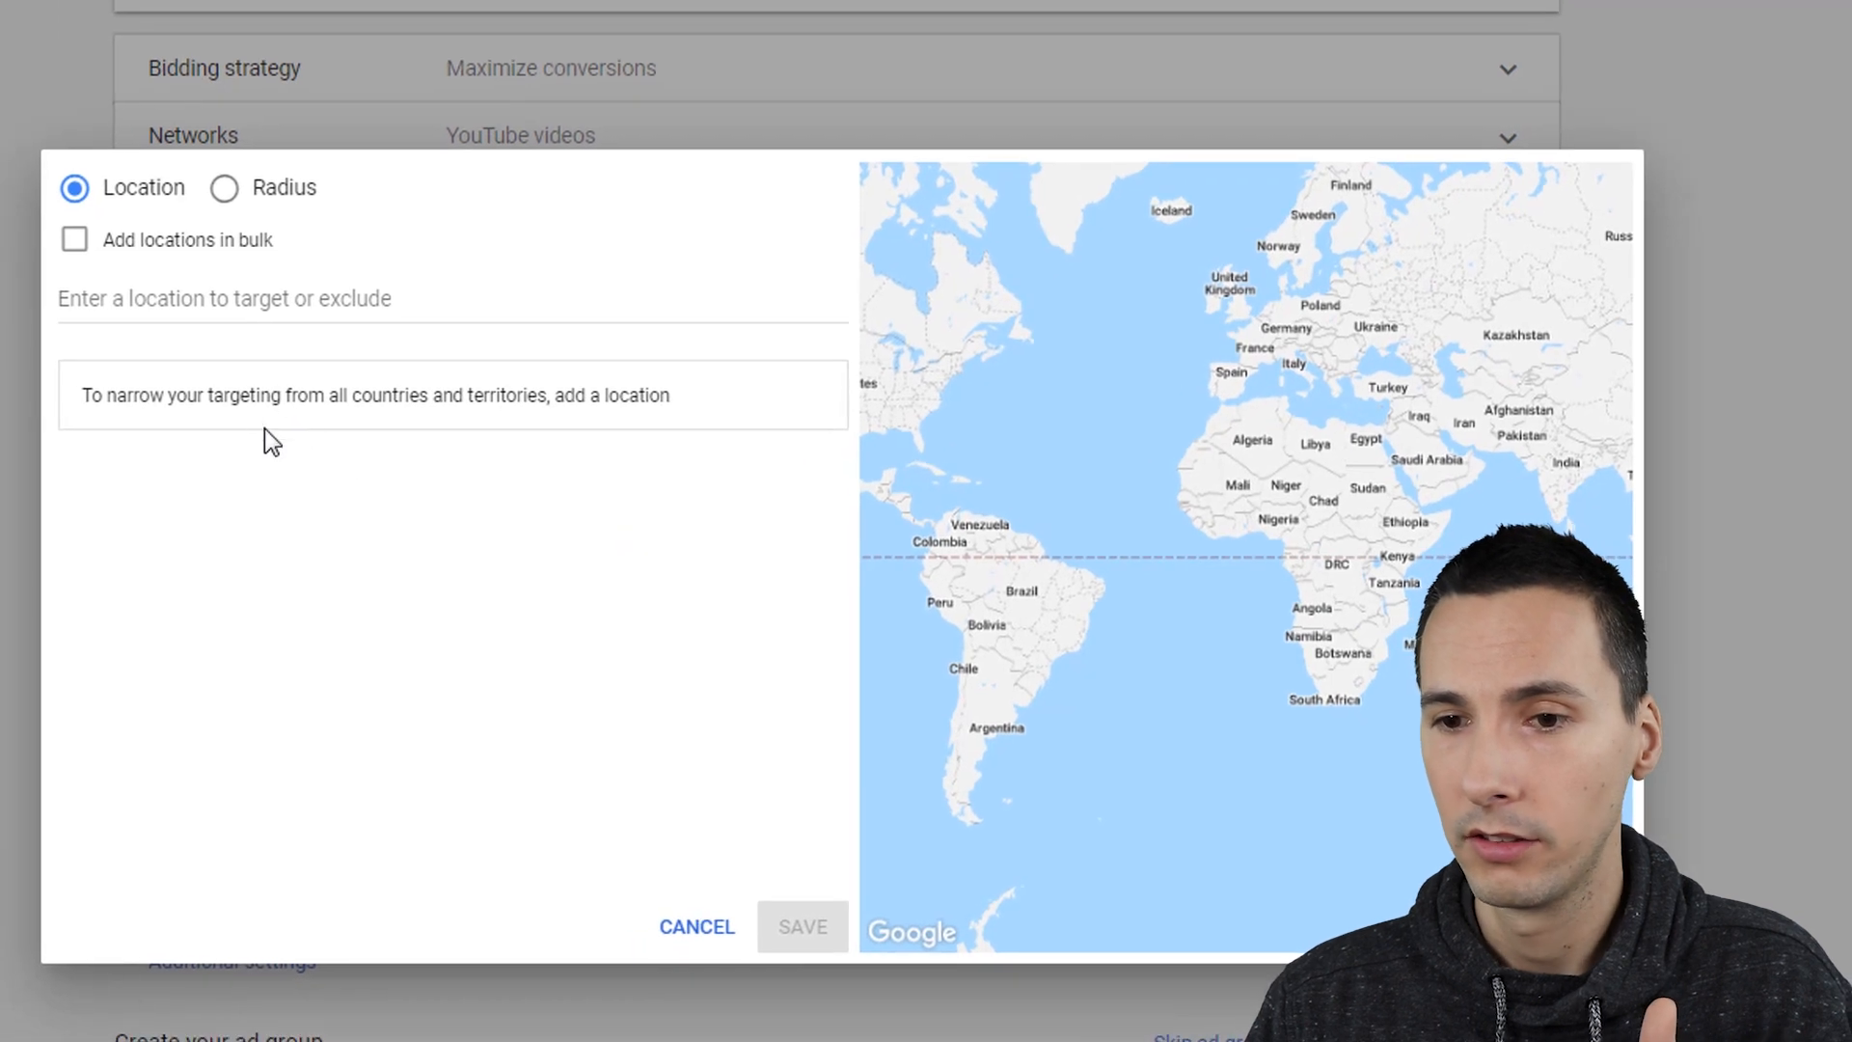
click(215, 306)
click(185, 246)
click(228, 347)
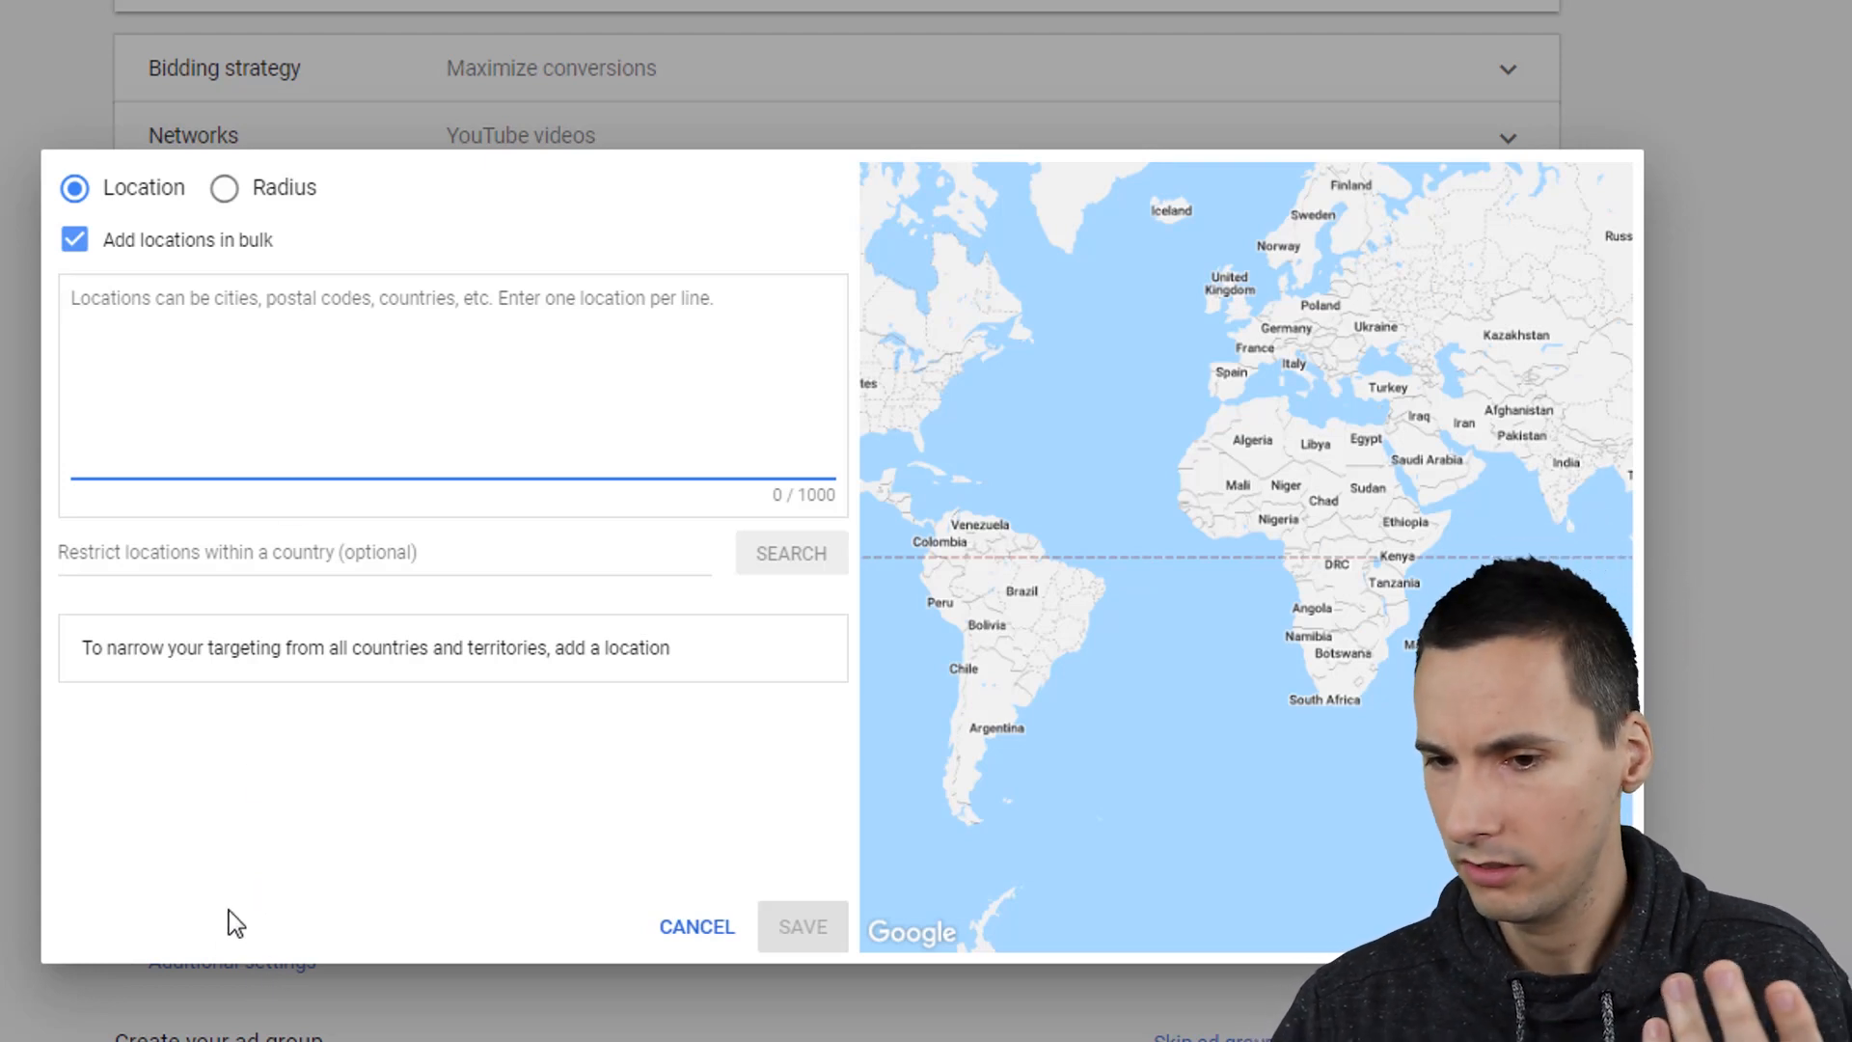
click(674, 928)
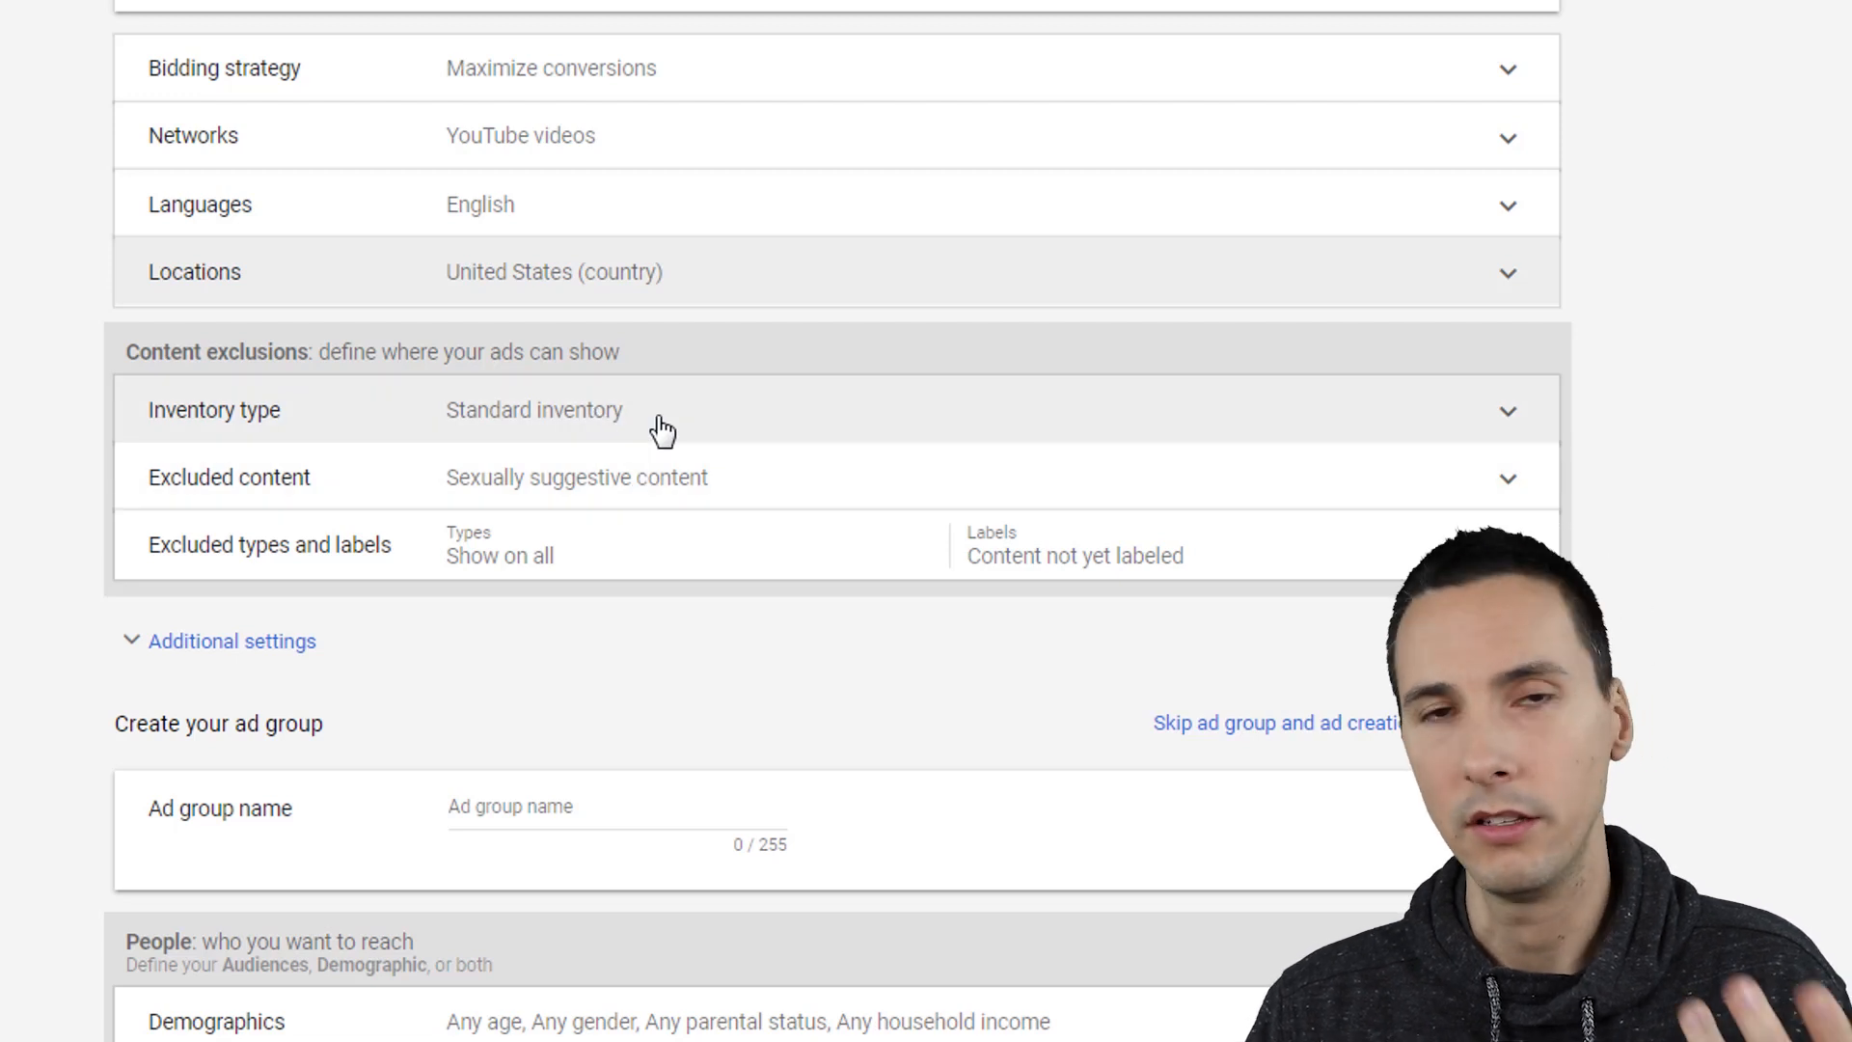
Step: Review the inventory types under Content exclusions and keep Standard inventory selected
click(655, 430)
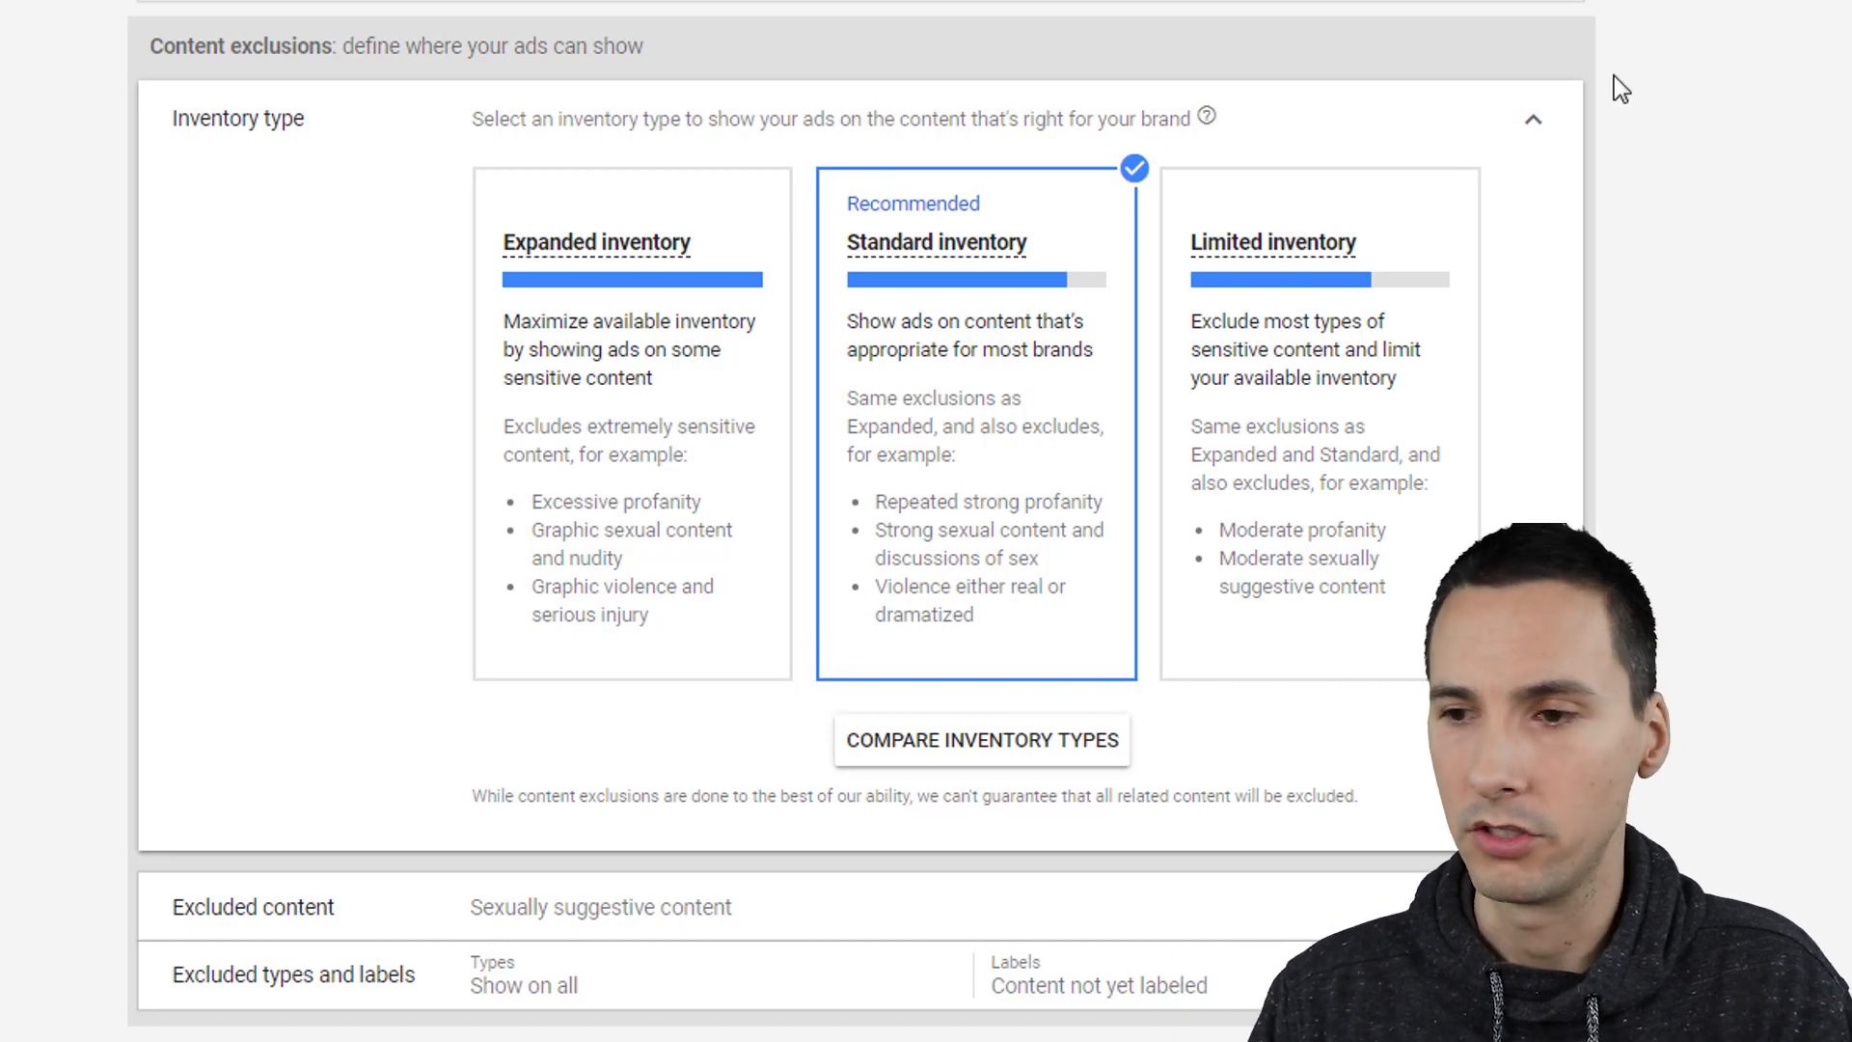
click(1541, 118)
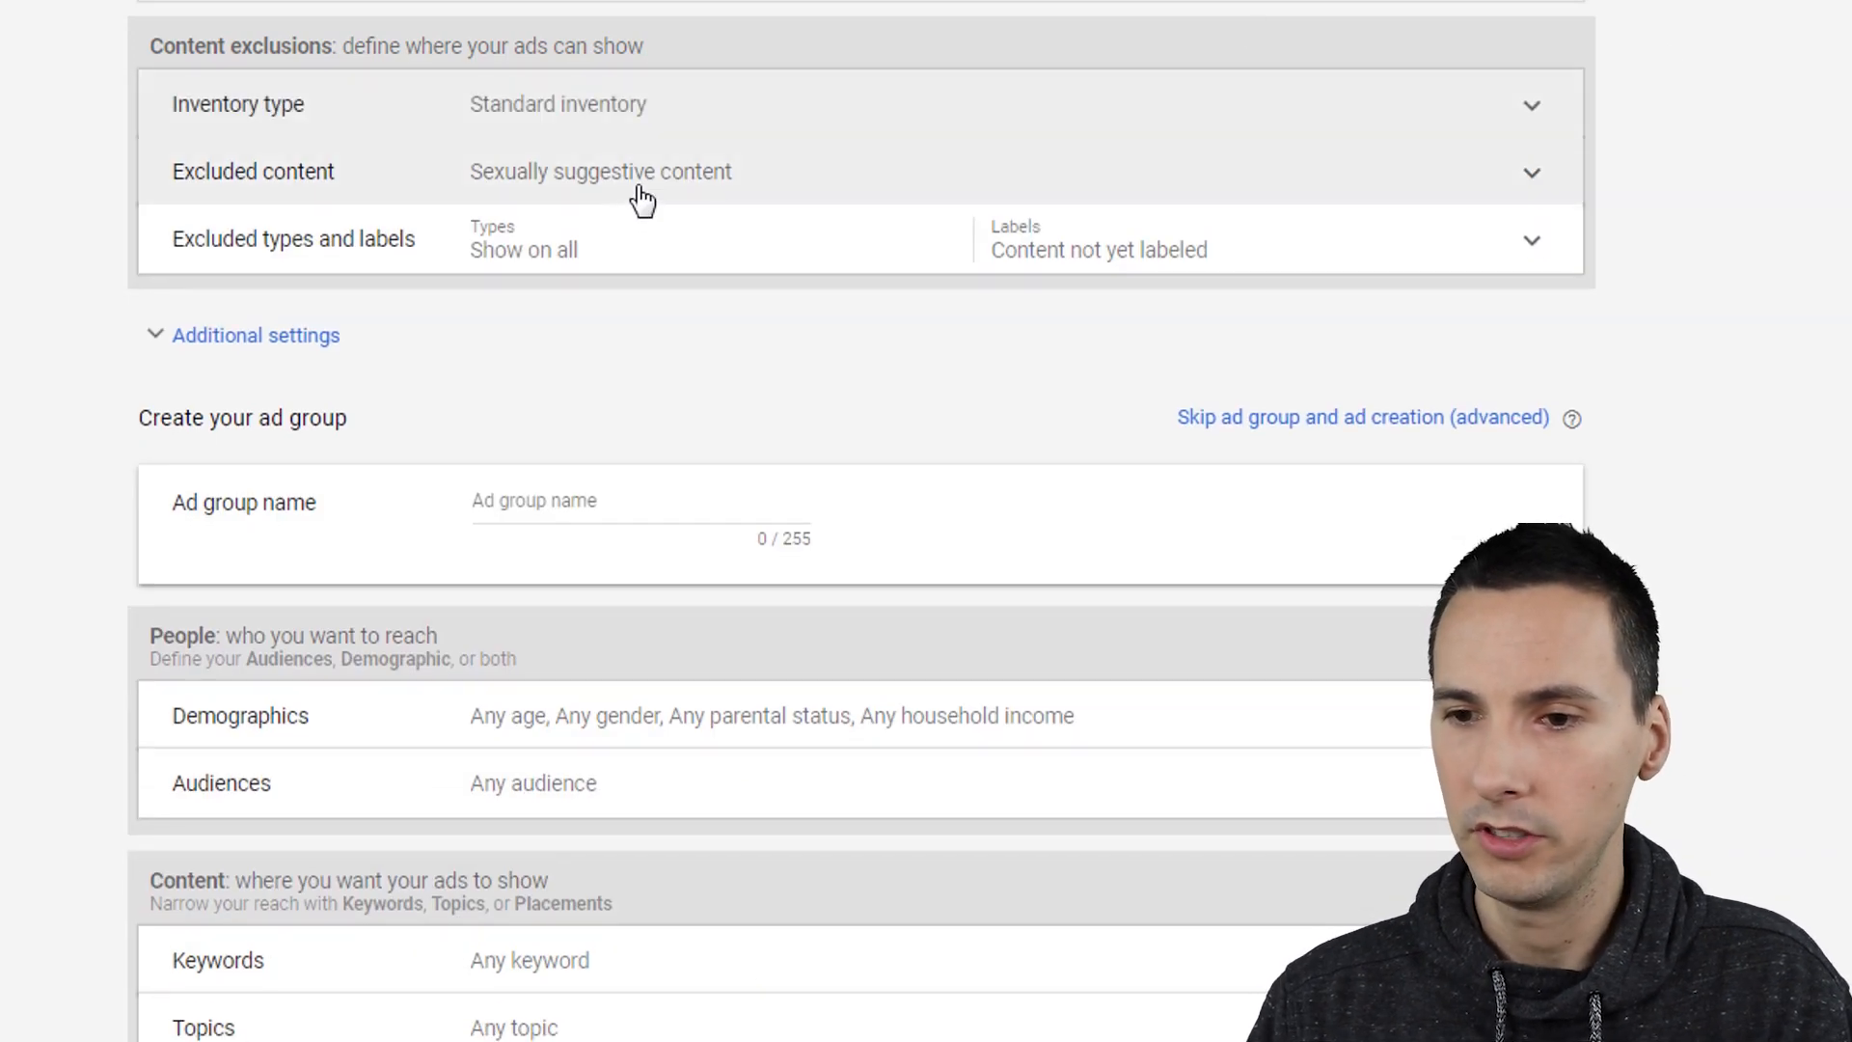
Step: In the additional settings, set specific device targeting to Computers only, excluding mobile phones, tablets and TV screens
click(337, 334)
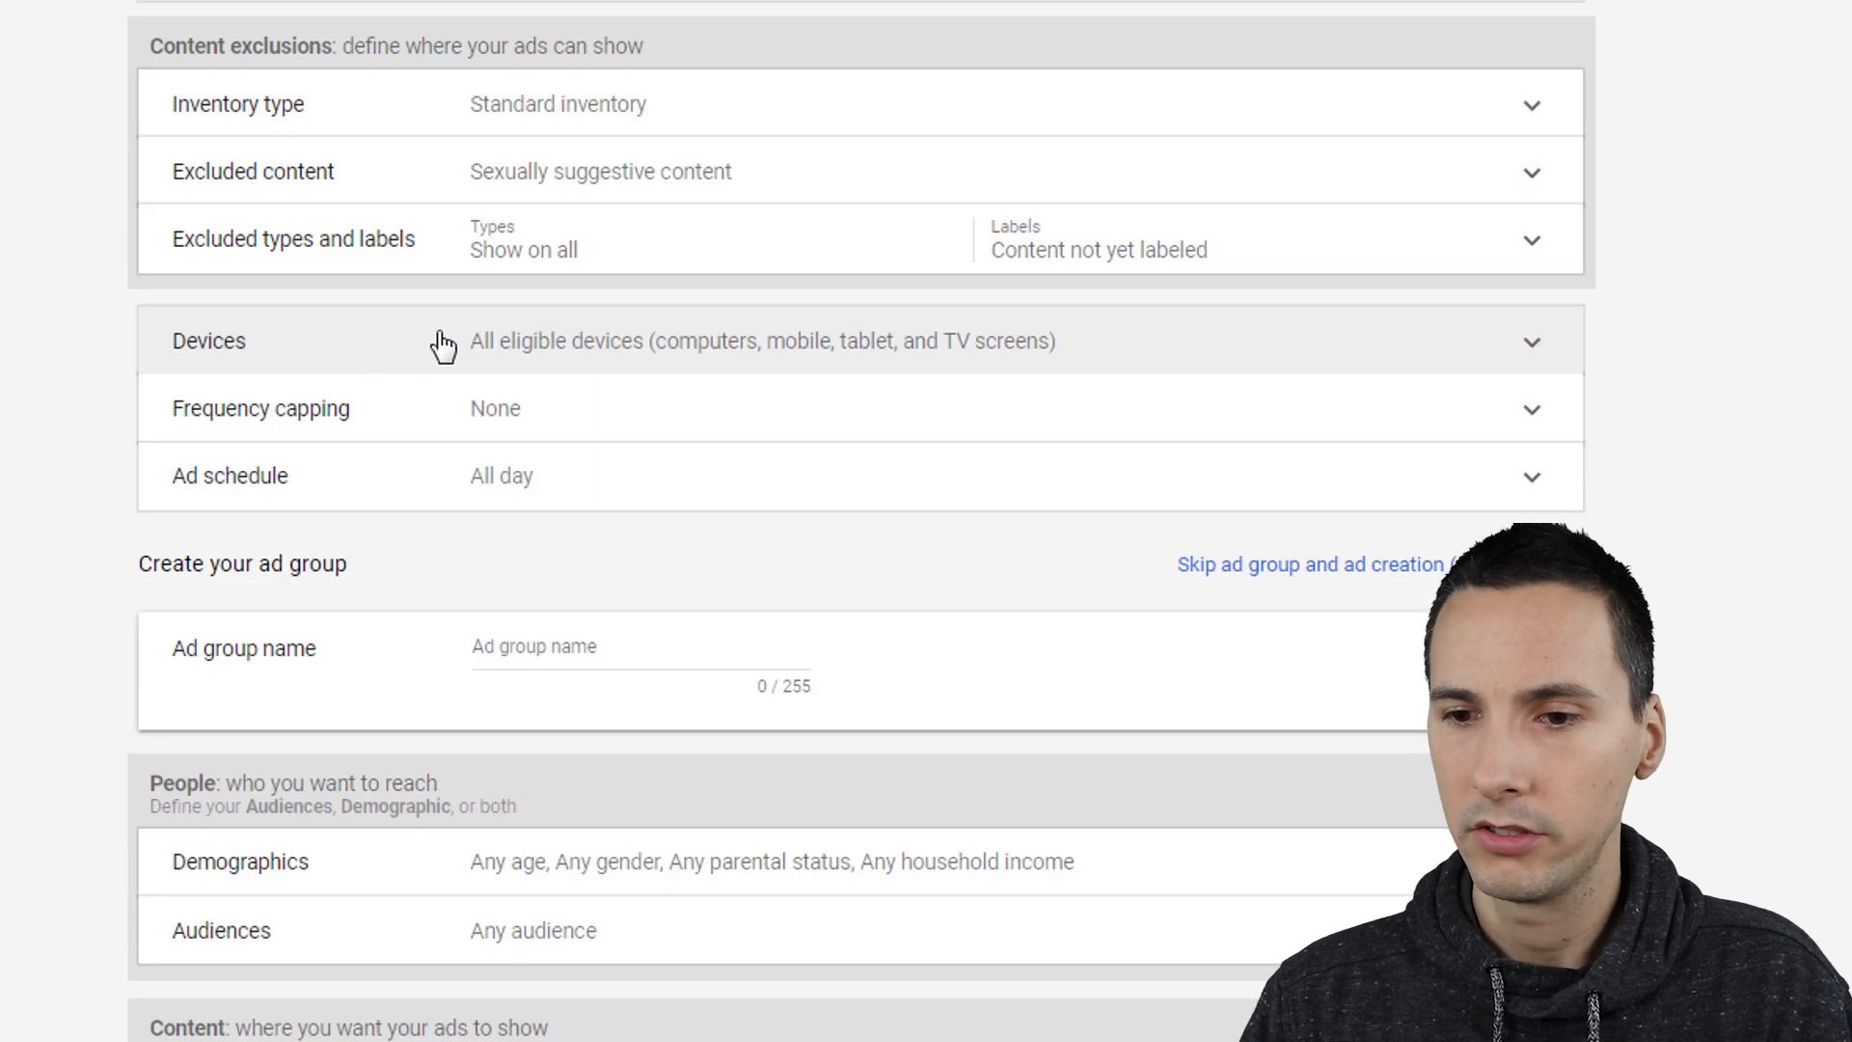
scroll(445, 349, down, 3)
click(517, 63)
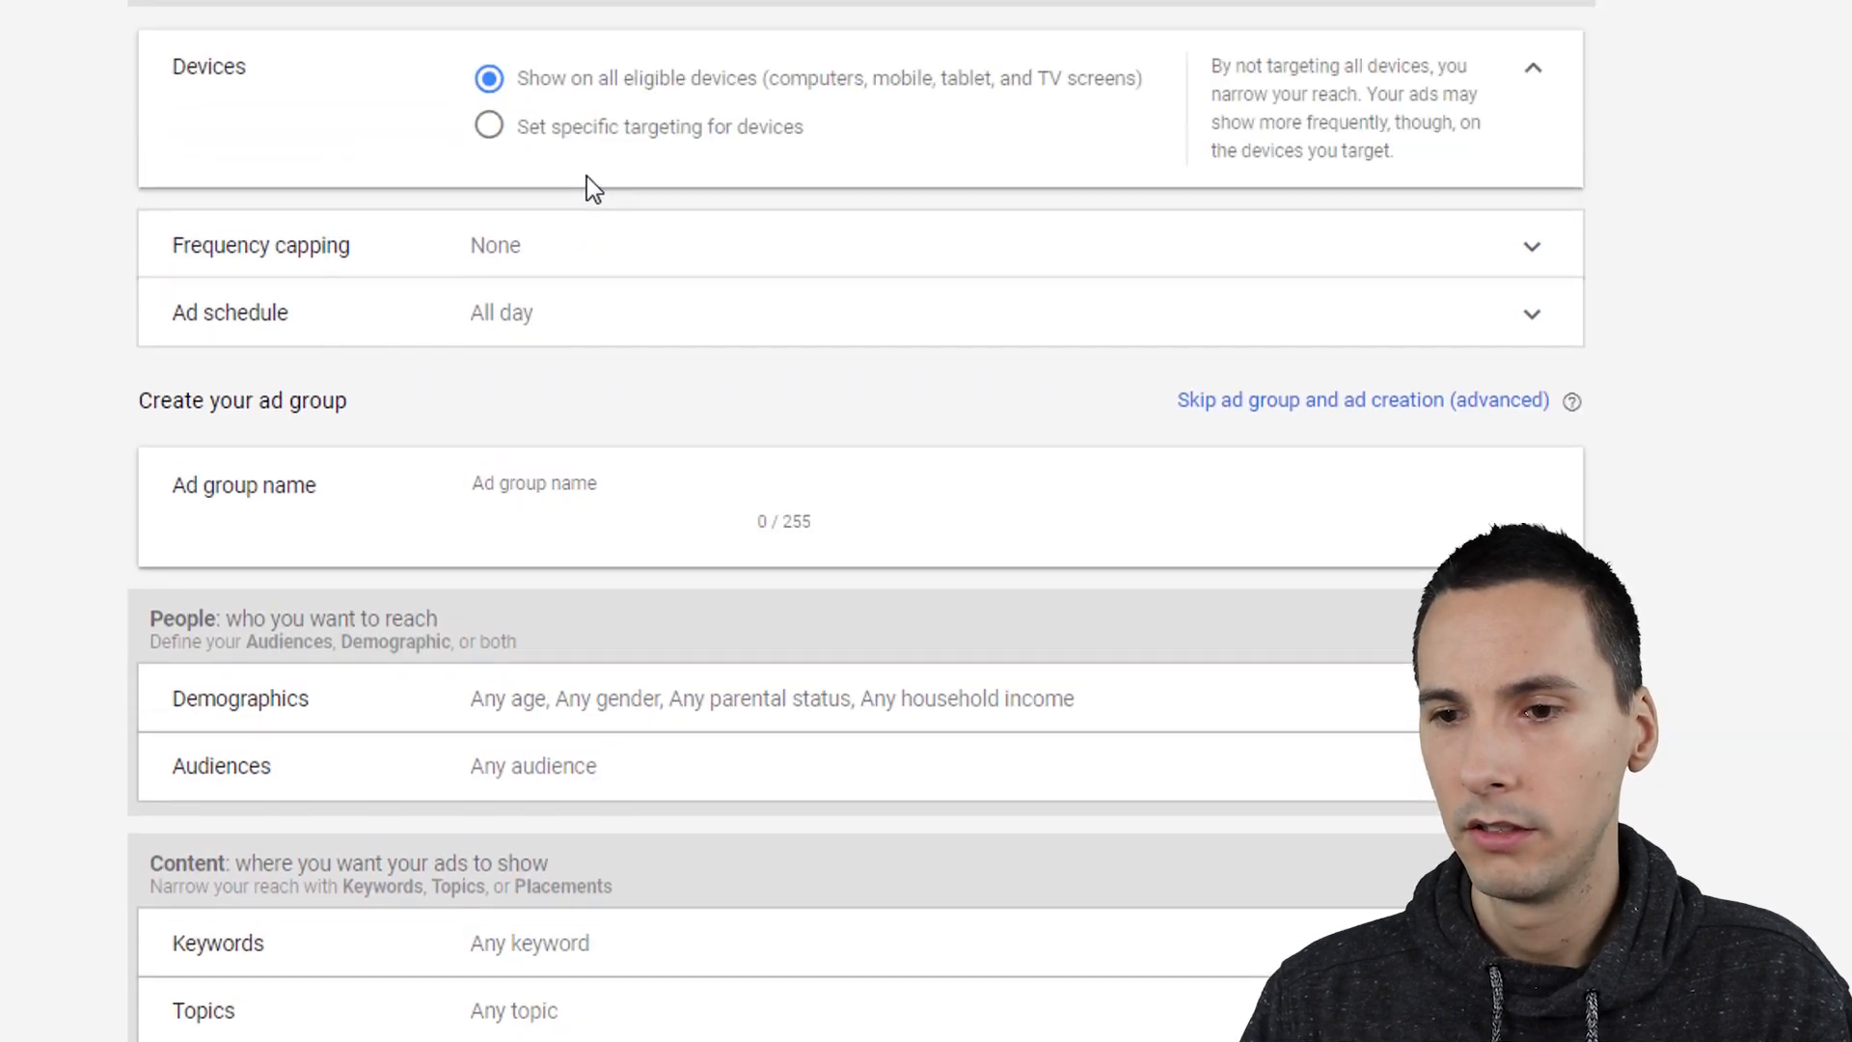
click(563, 133)
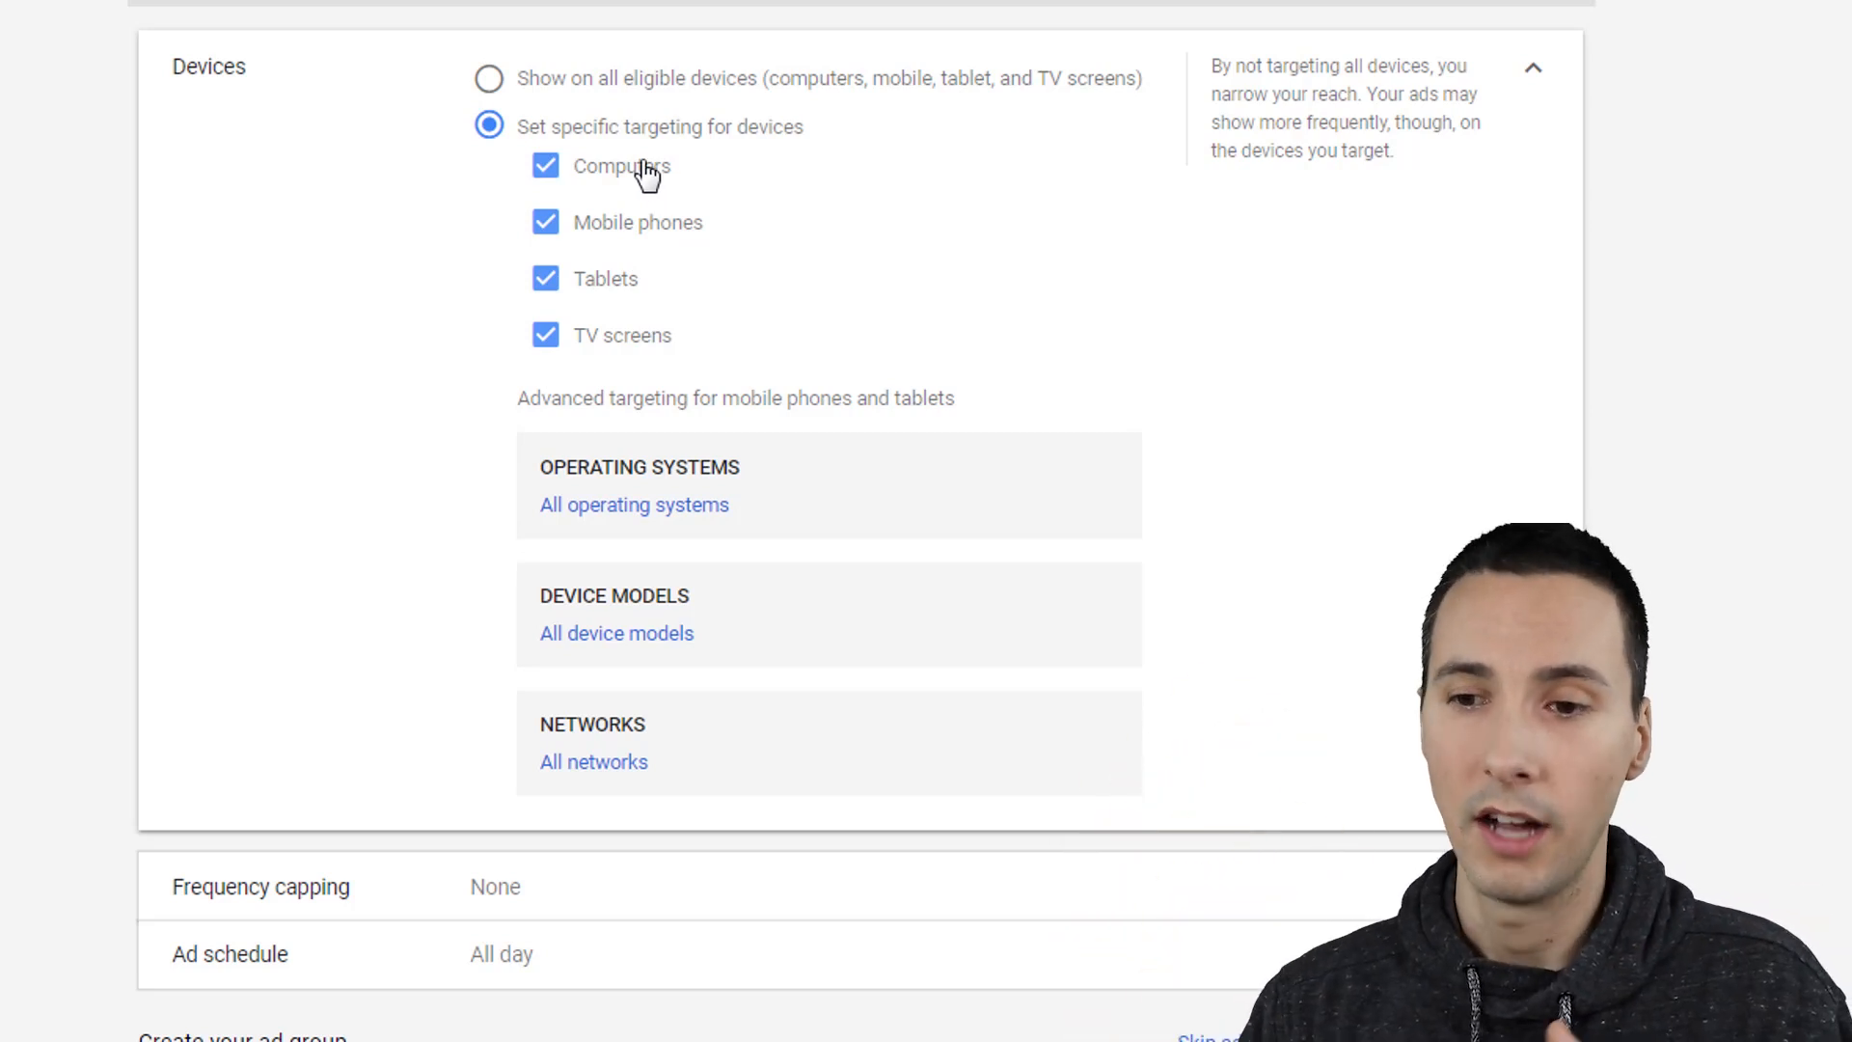
click(546, 335)
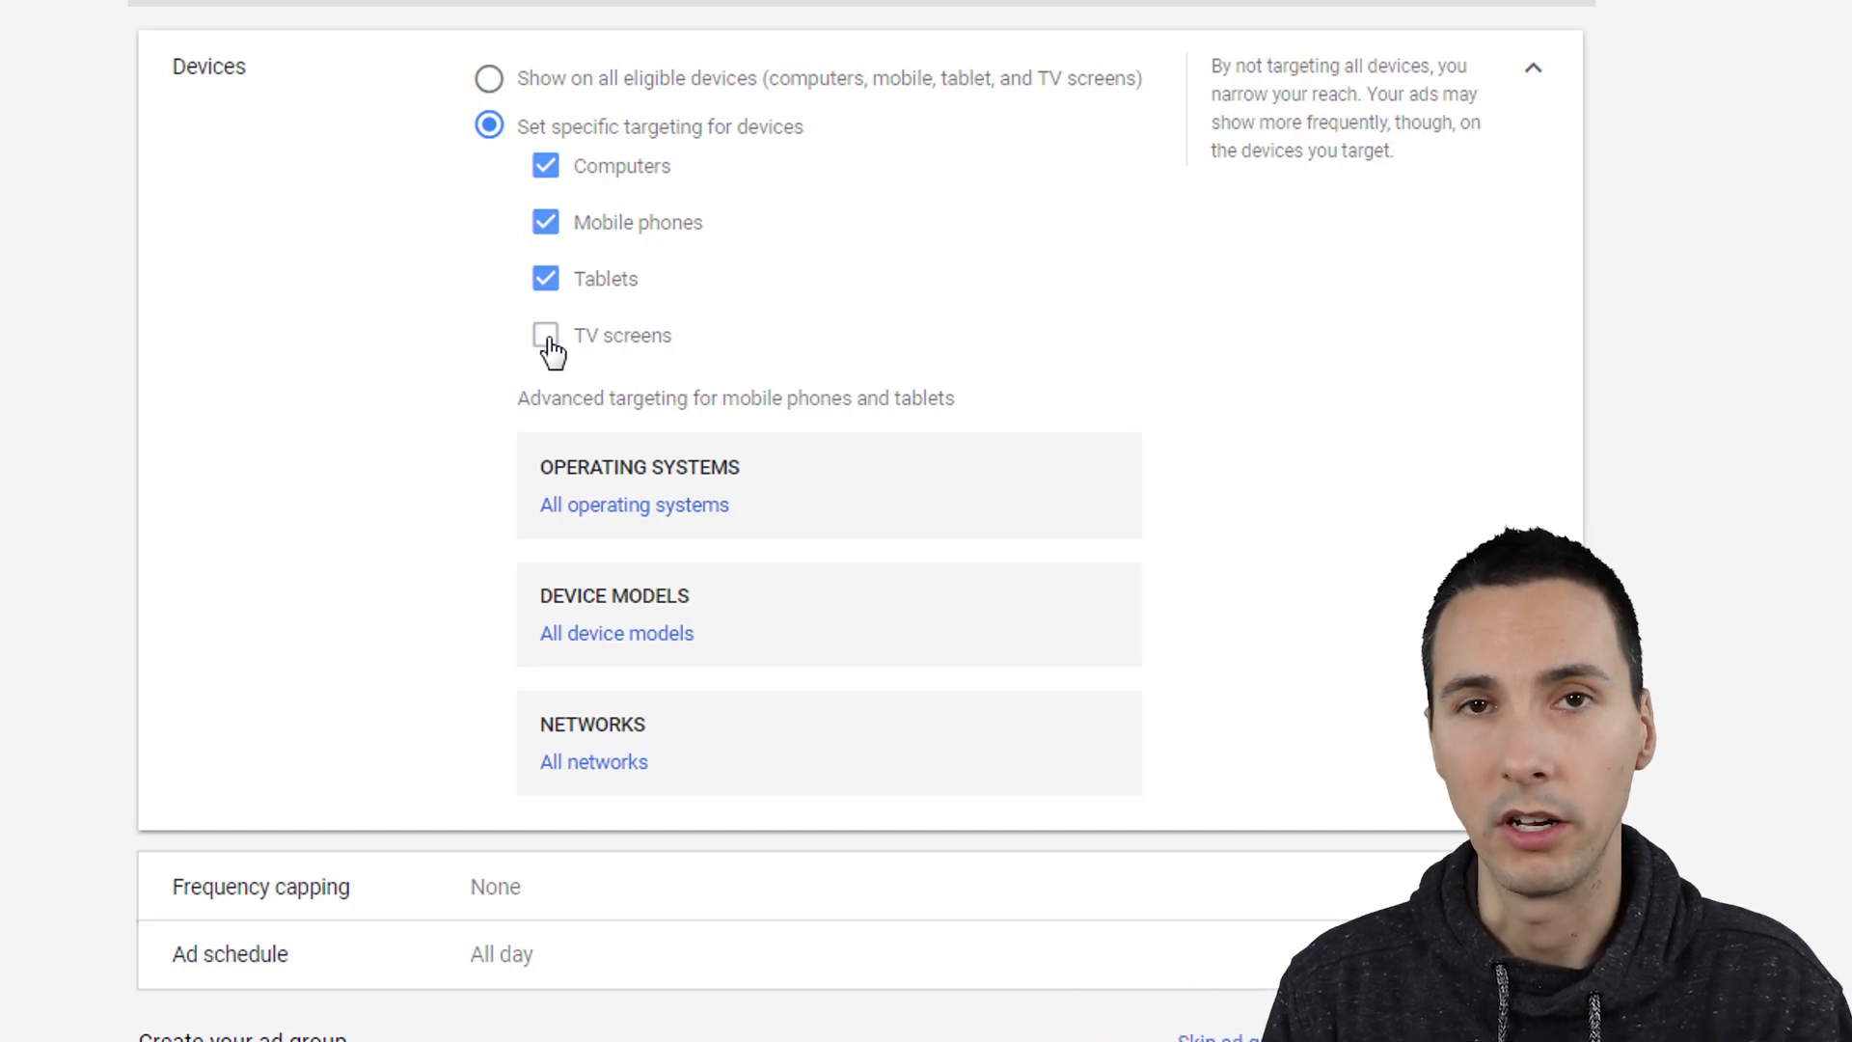
click(546, 224)
click(546, 279)
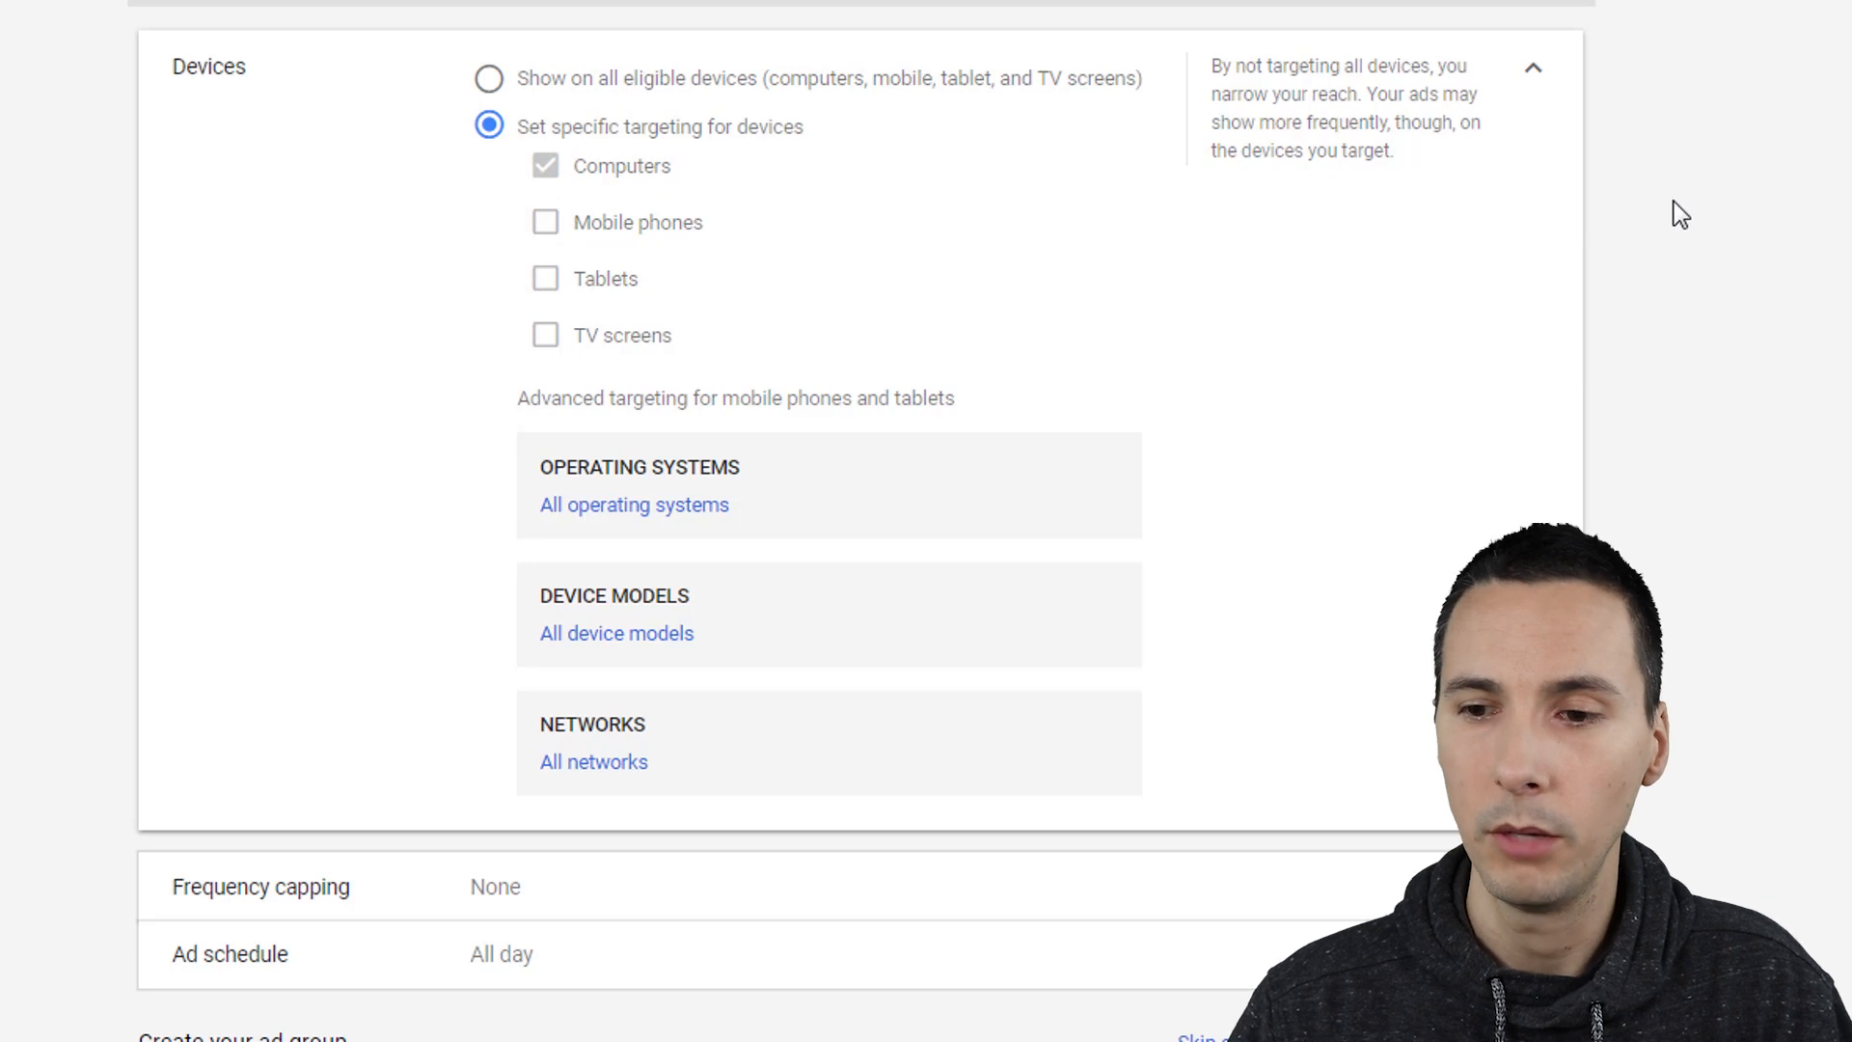
click(1538, 71)
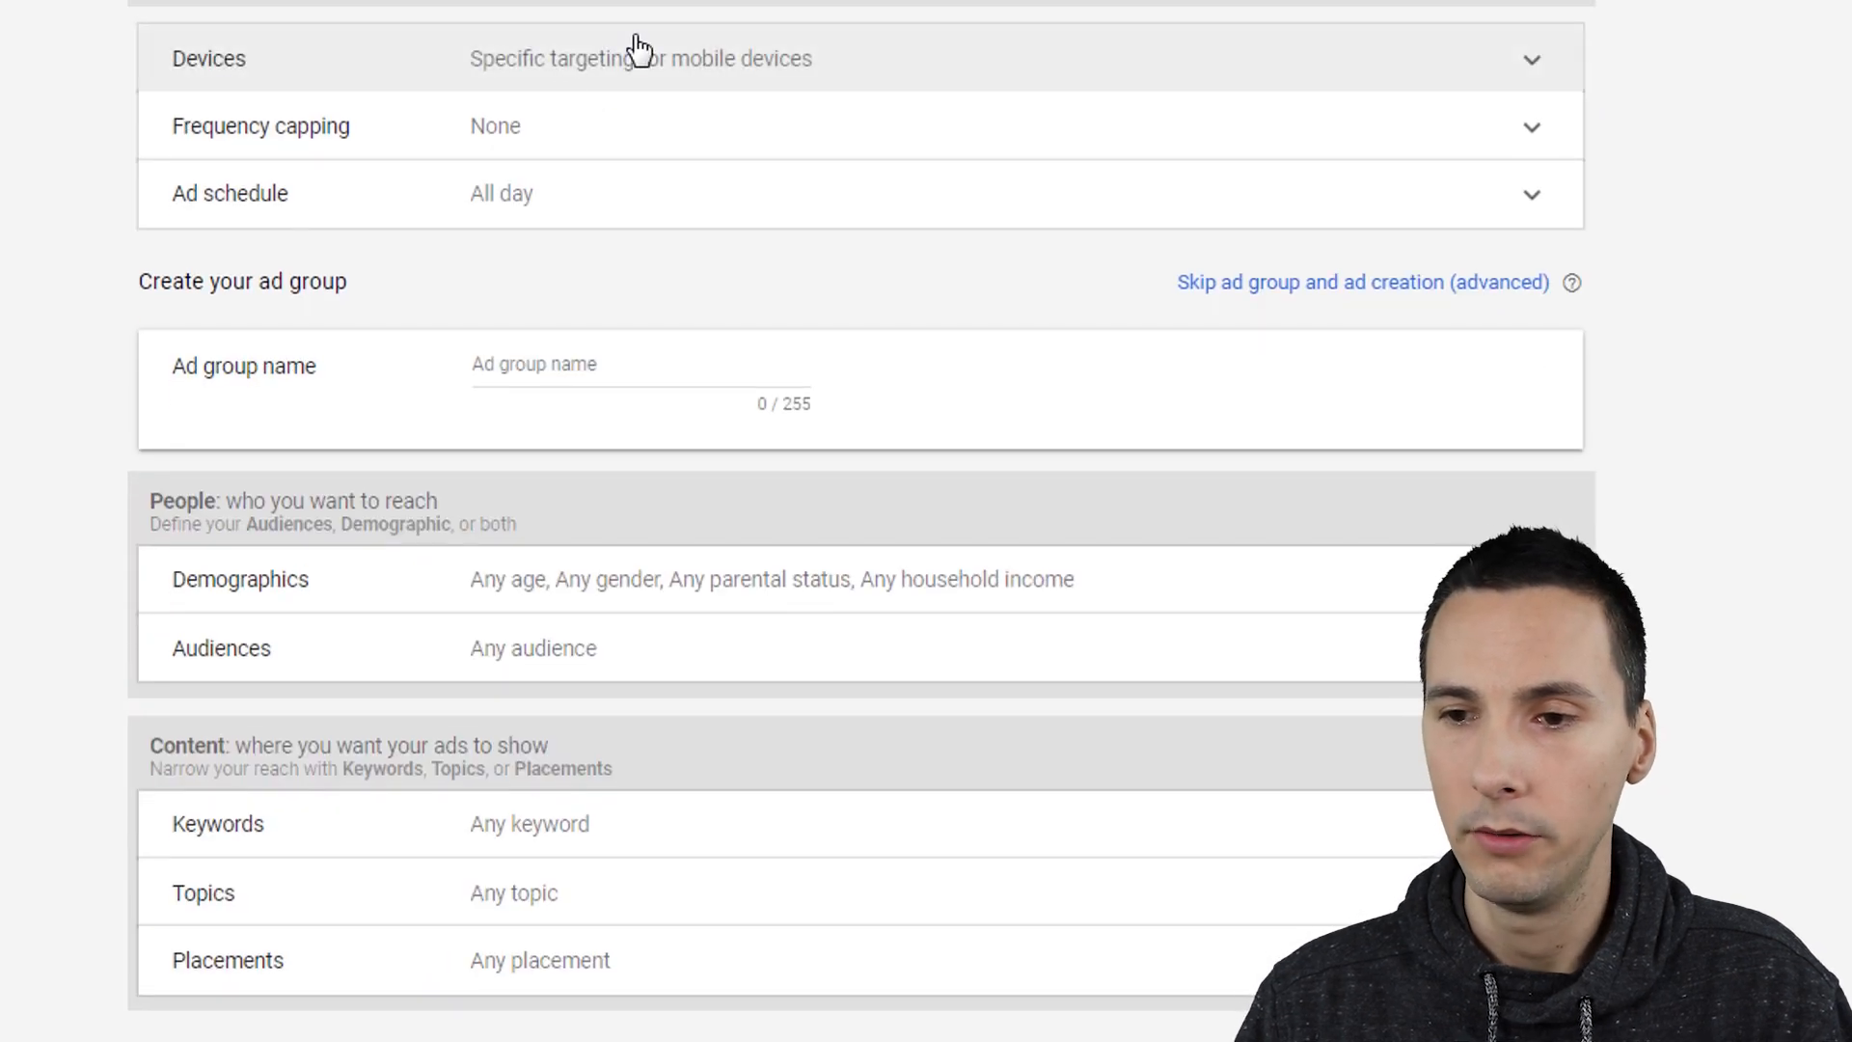
Step: Cap the impression frequency at 1 per day at campaign level, and check the view frequency cap without keeping it
click(596, 136)
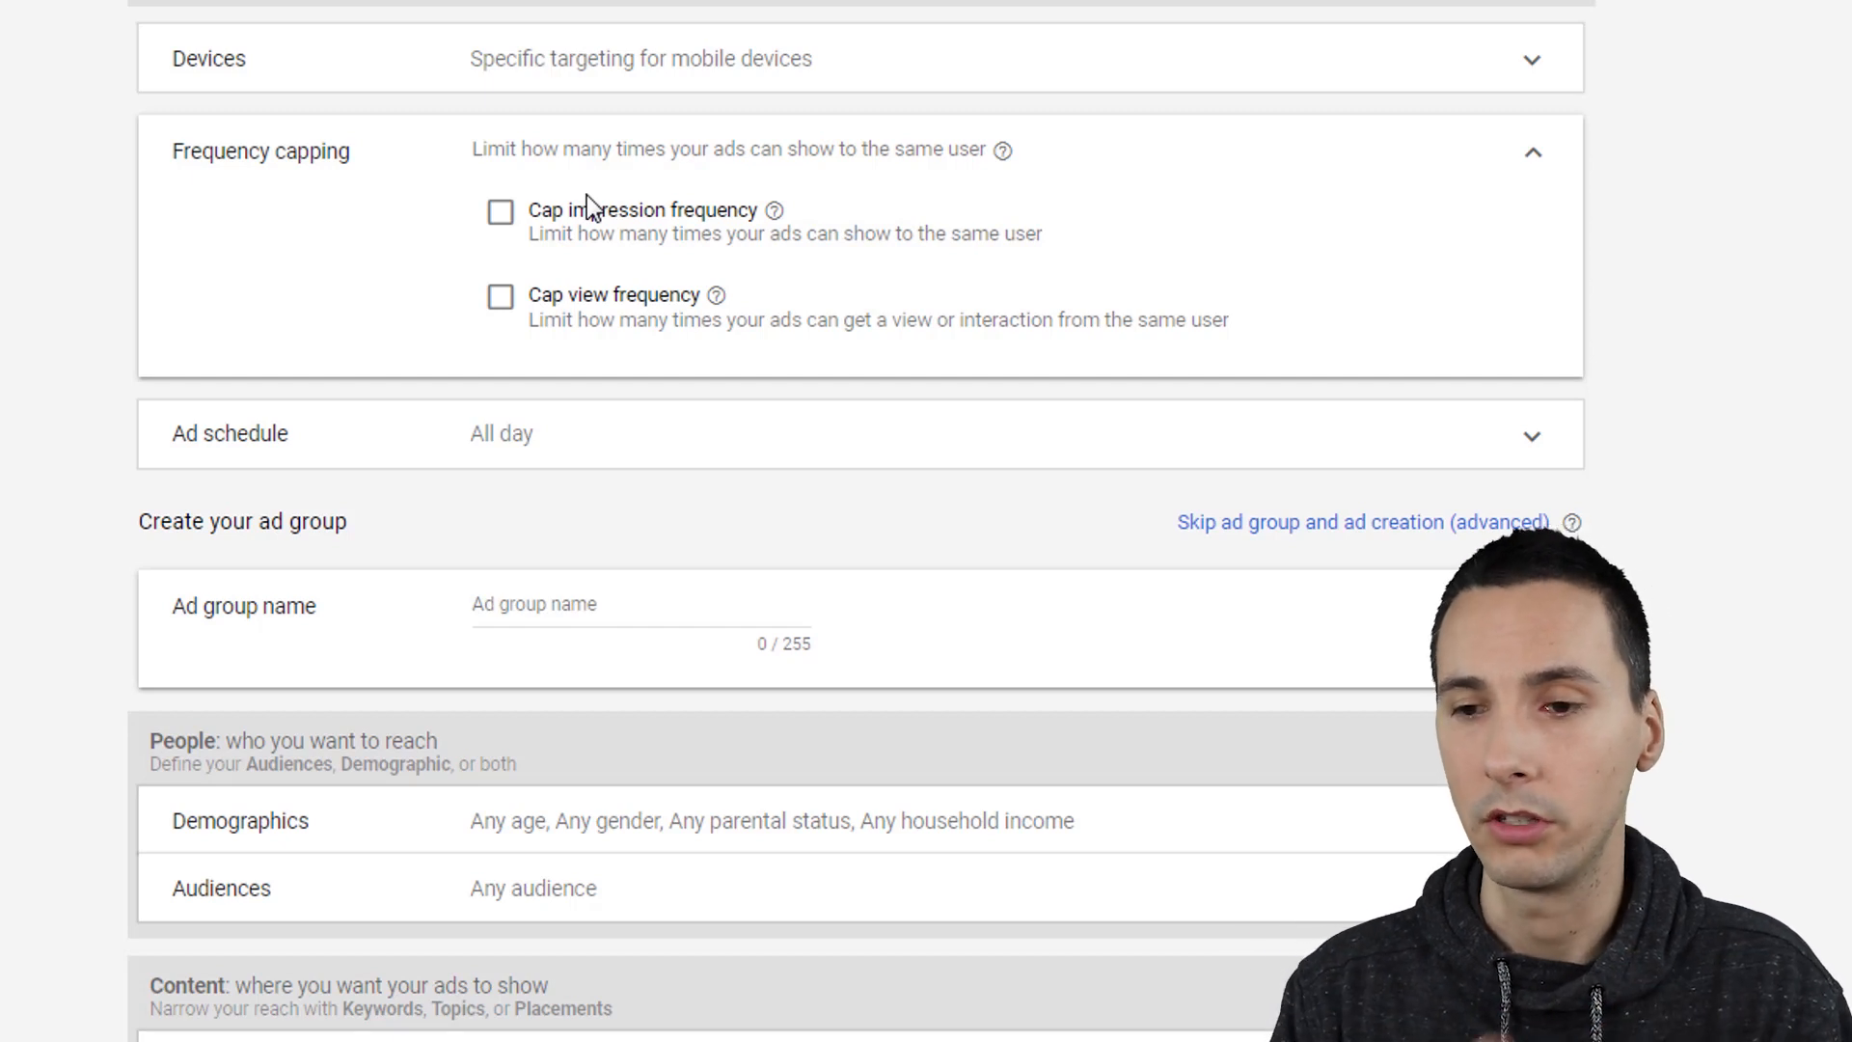
click(501, 213)
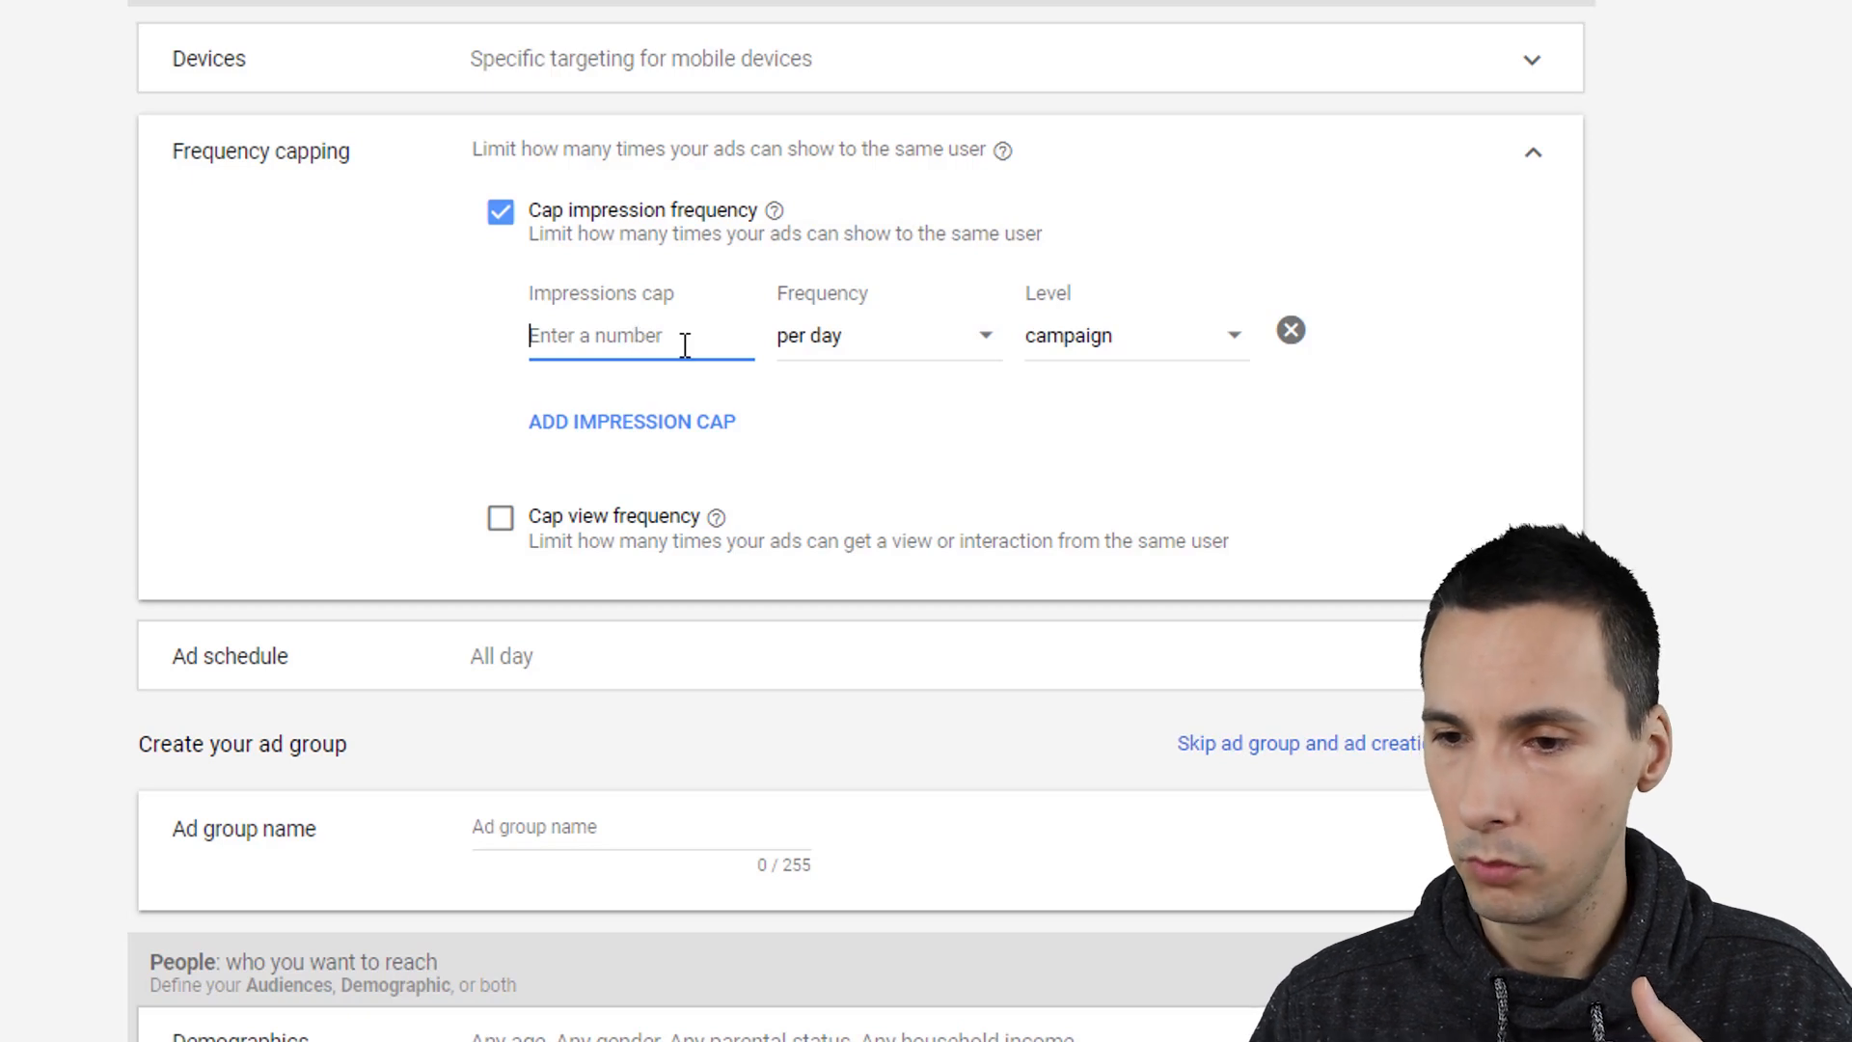
text(1)
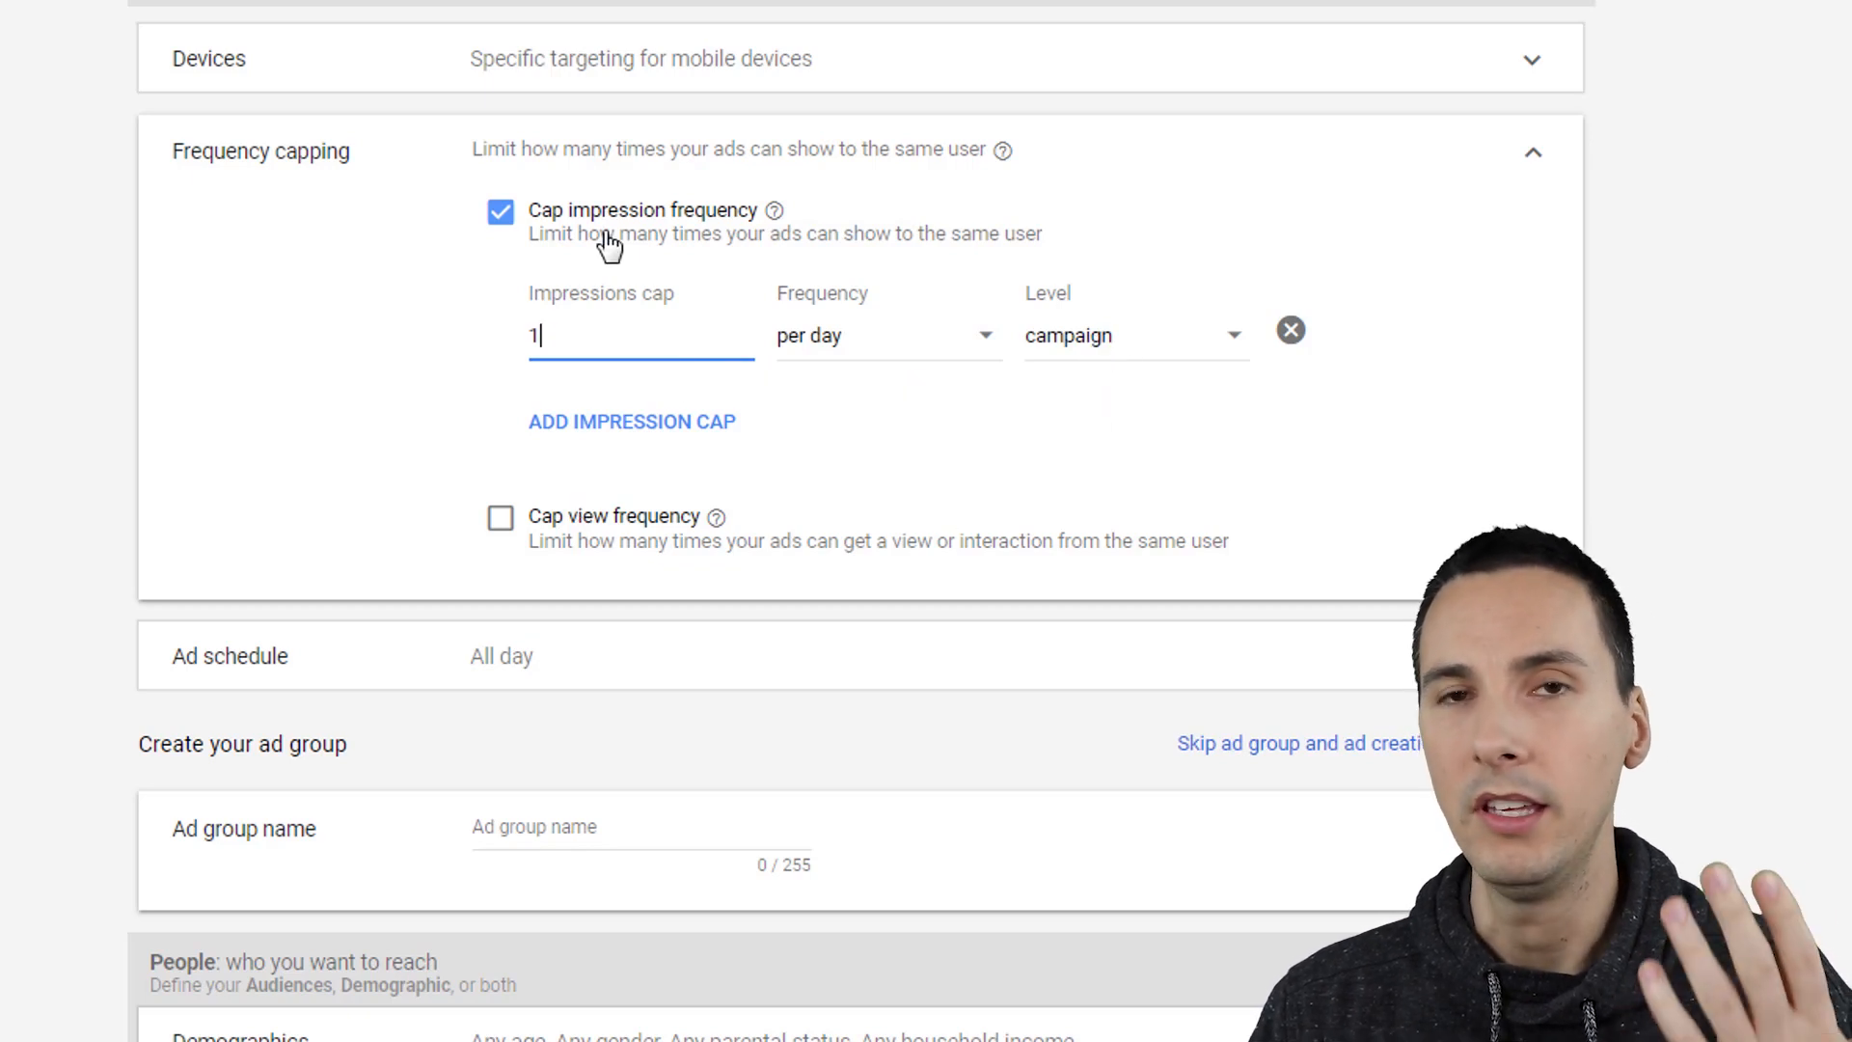
click(503, 521)
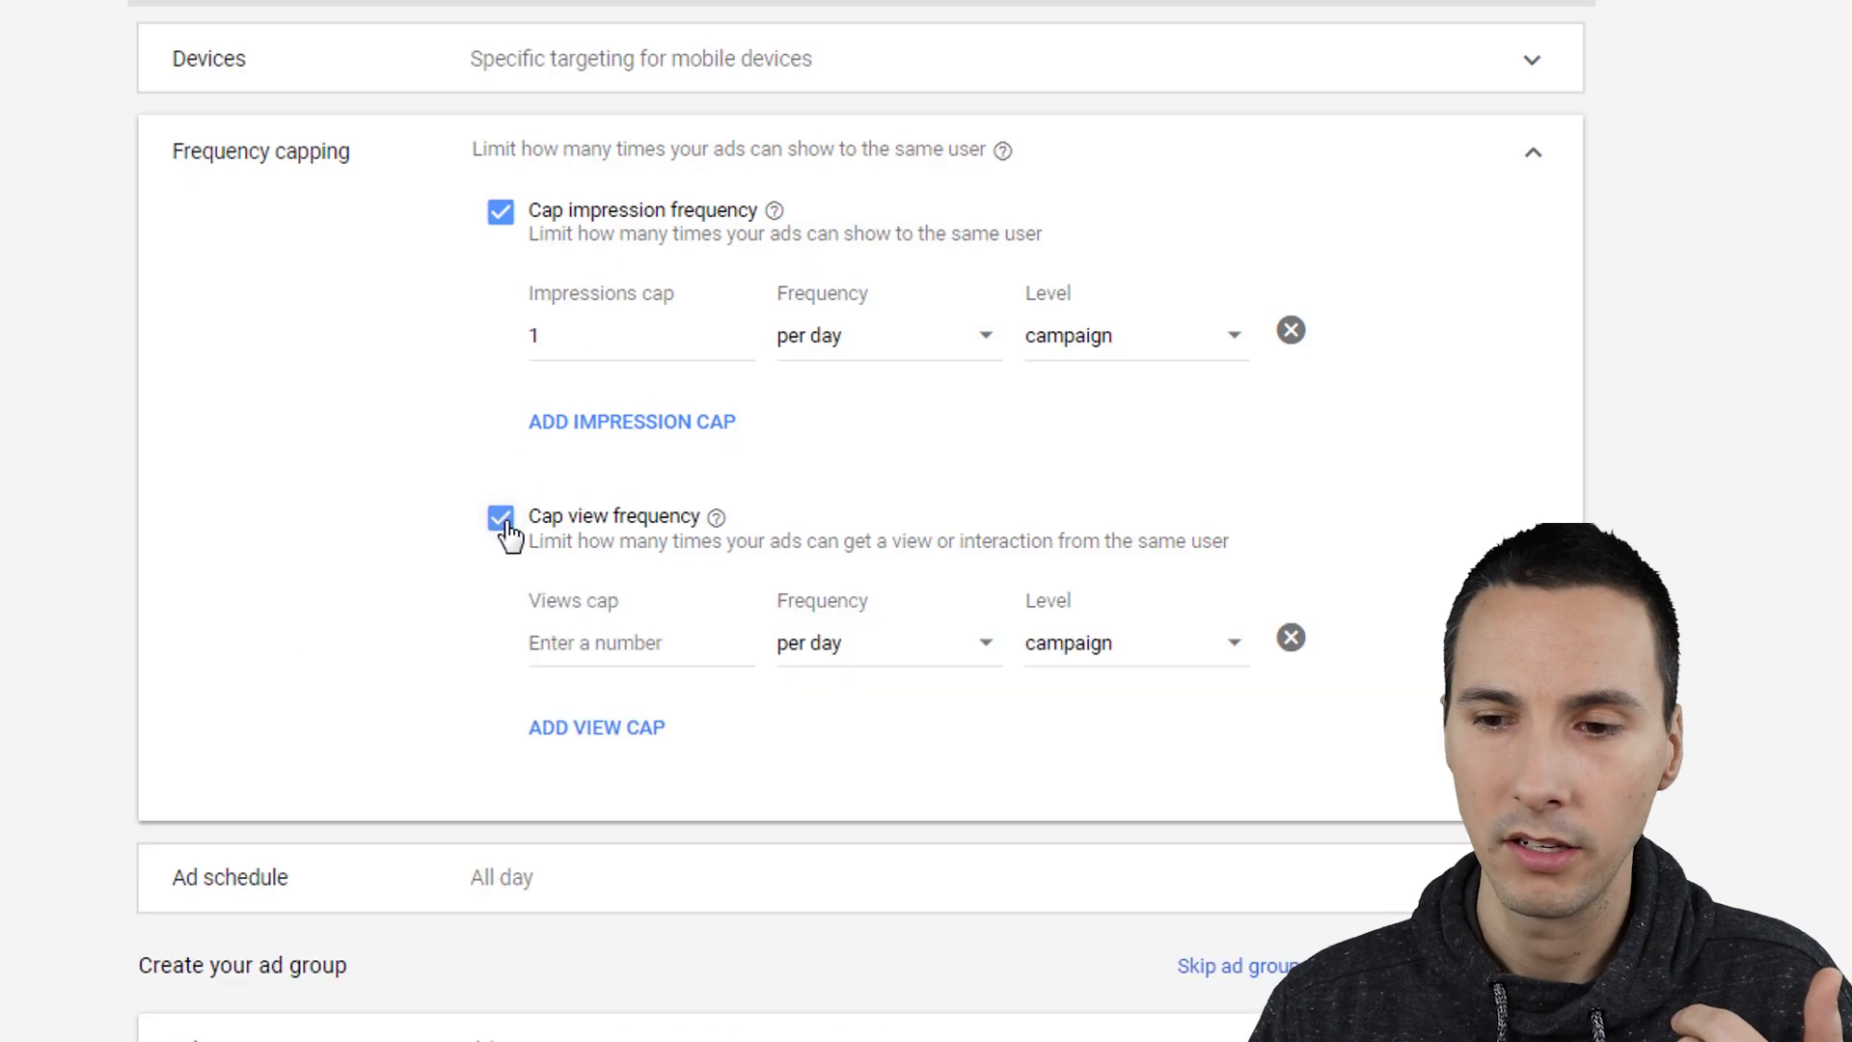
click(503, 520)
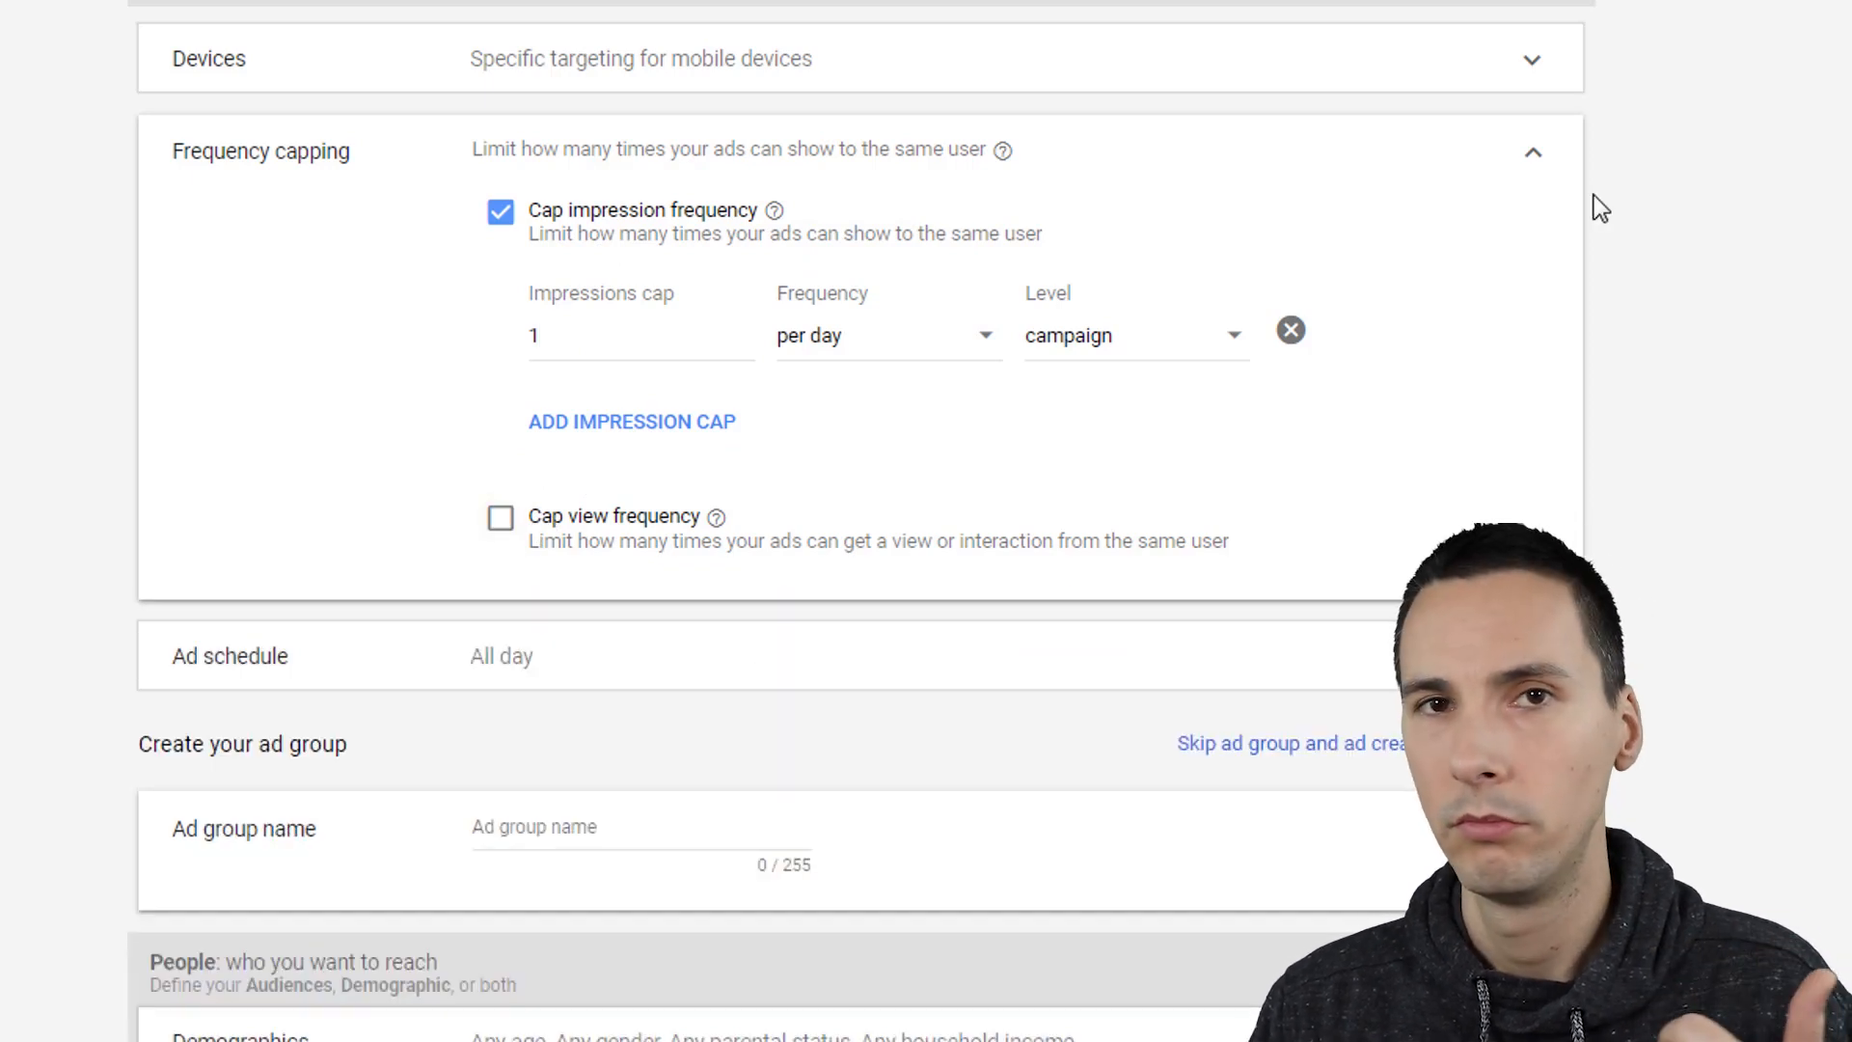
Step: Review the impression cap's level options, keep it at campaign, and collapse the Frequency capping section
scroll(1634, 181, down, 3)
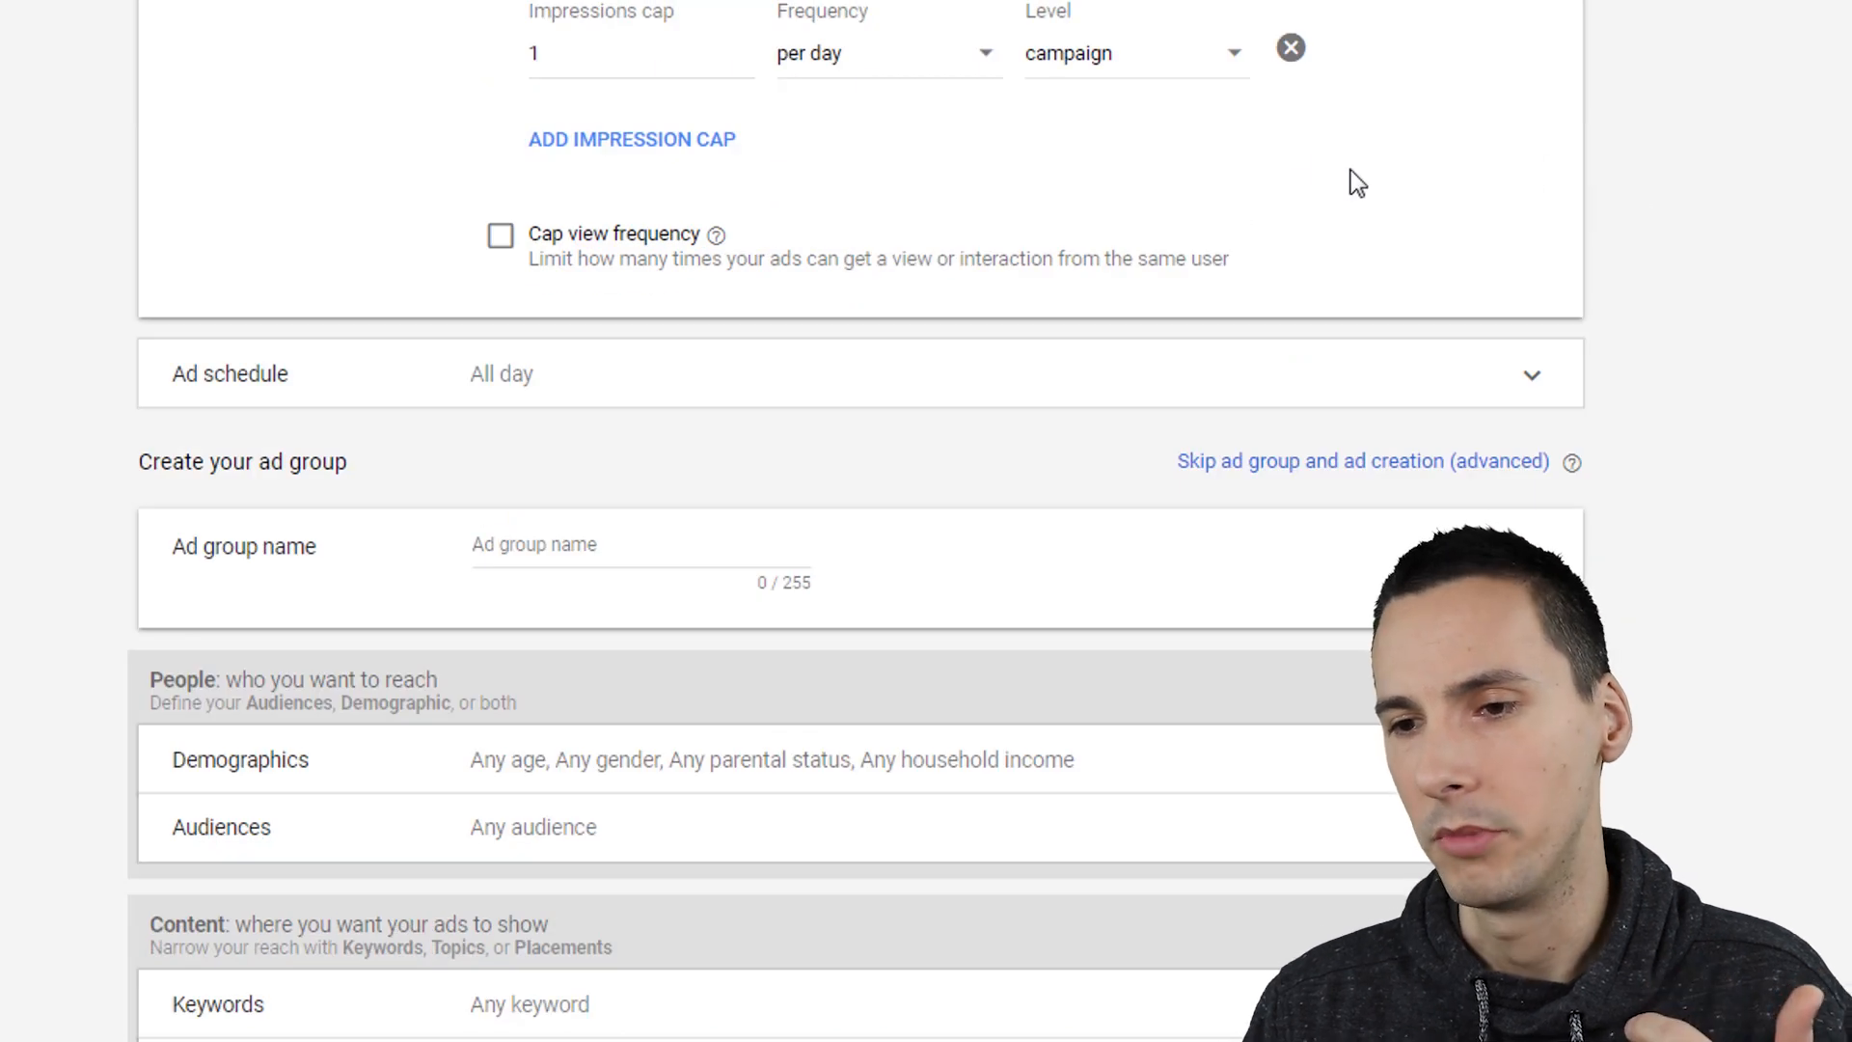
click(558, 54)
drag(501, 56, 575, 85)
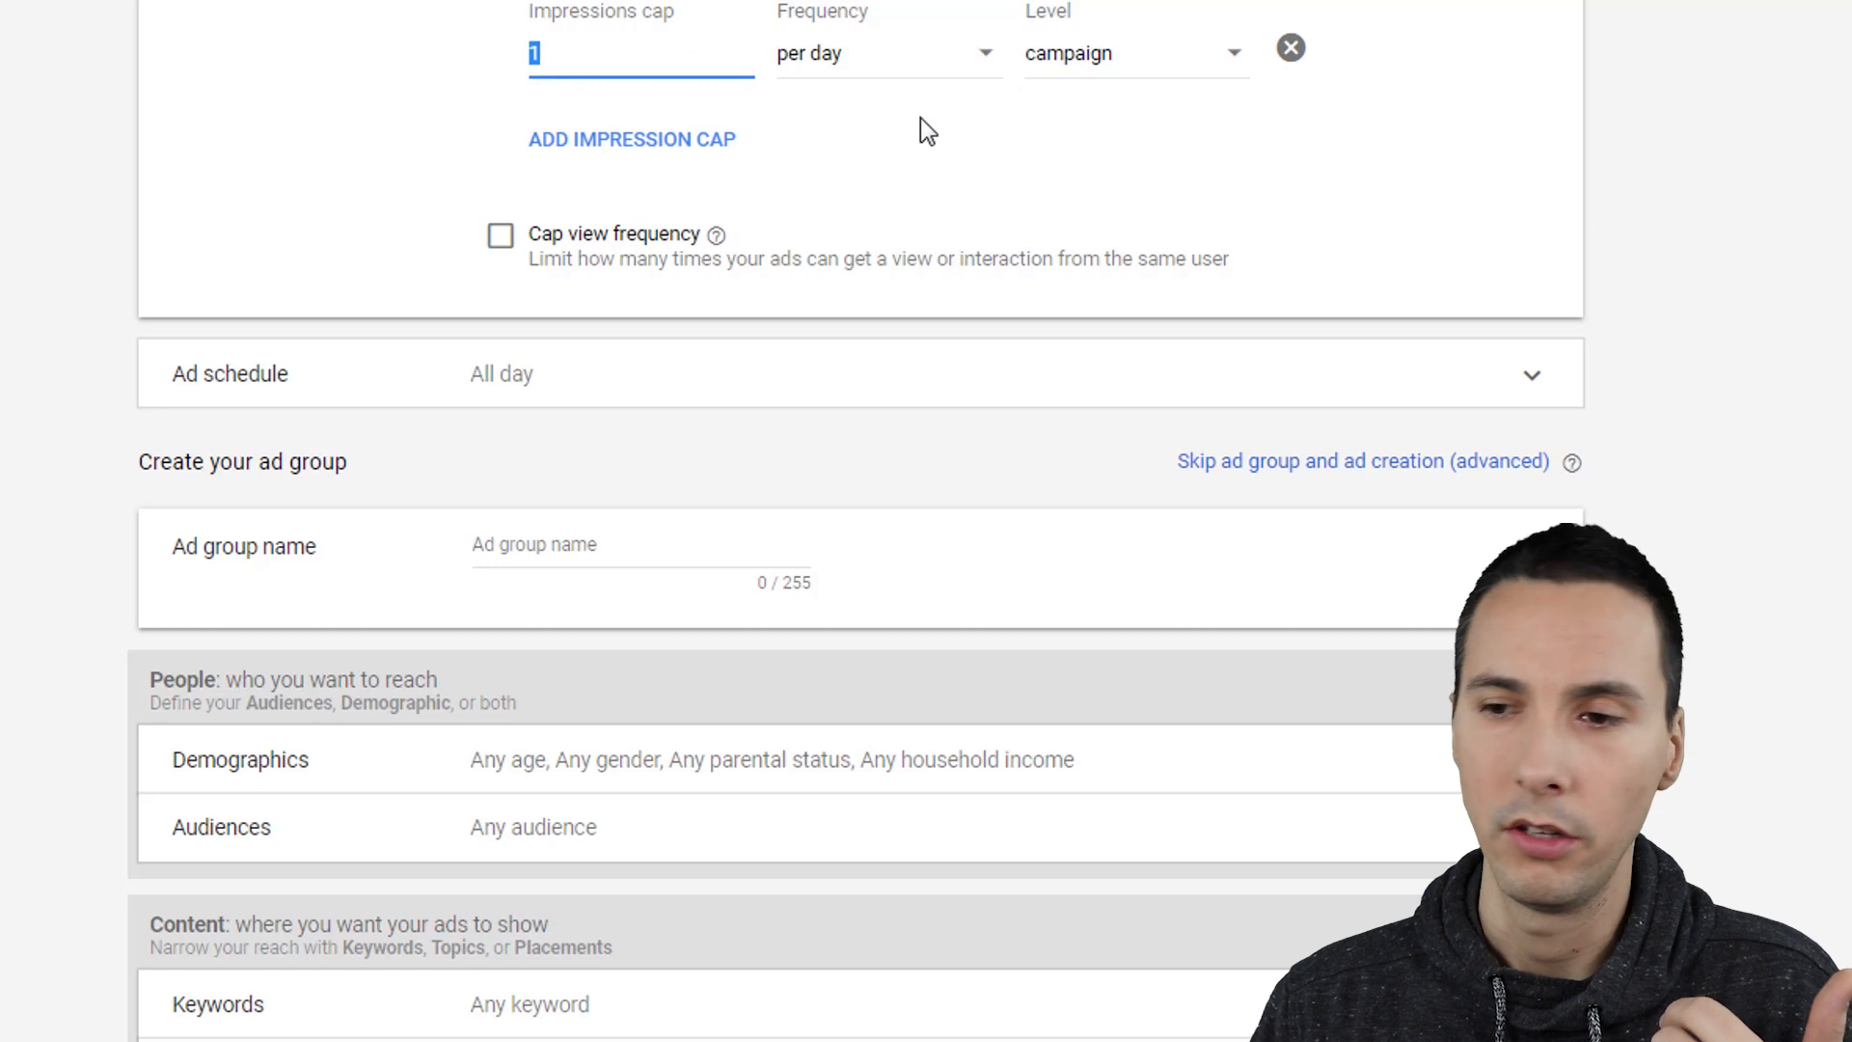
click(1114, 66)
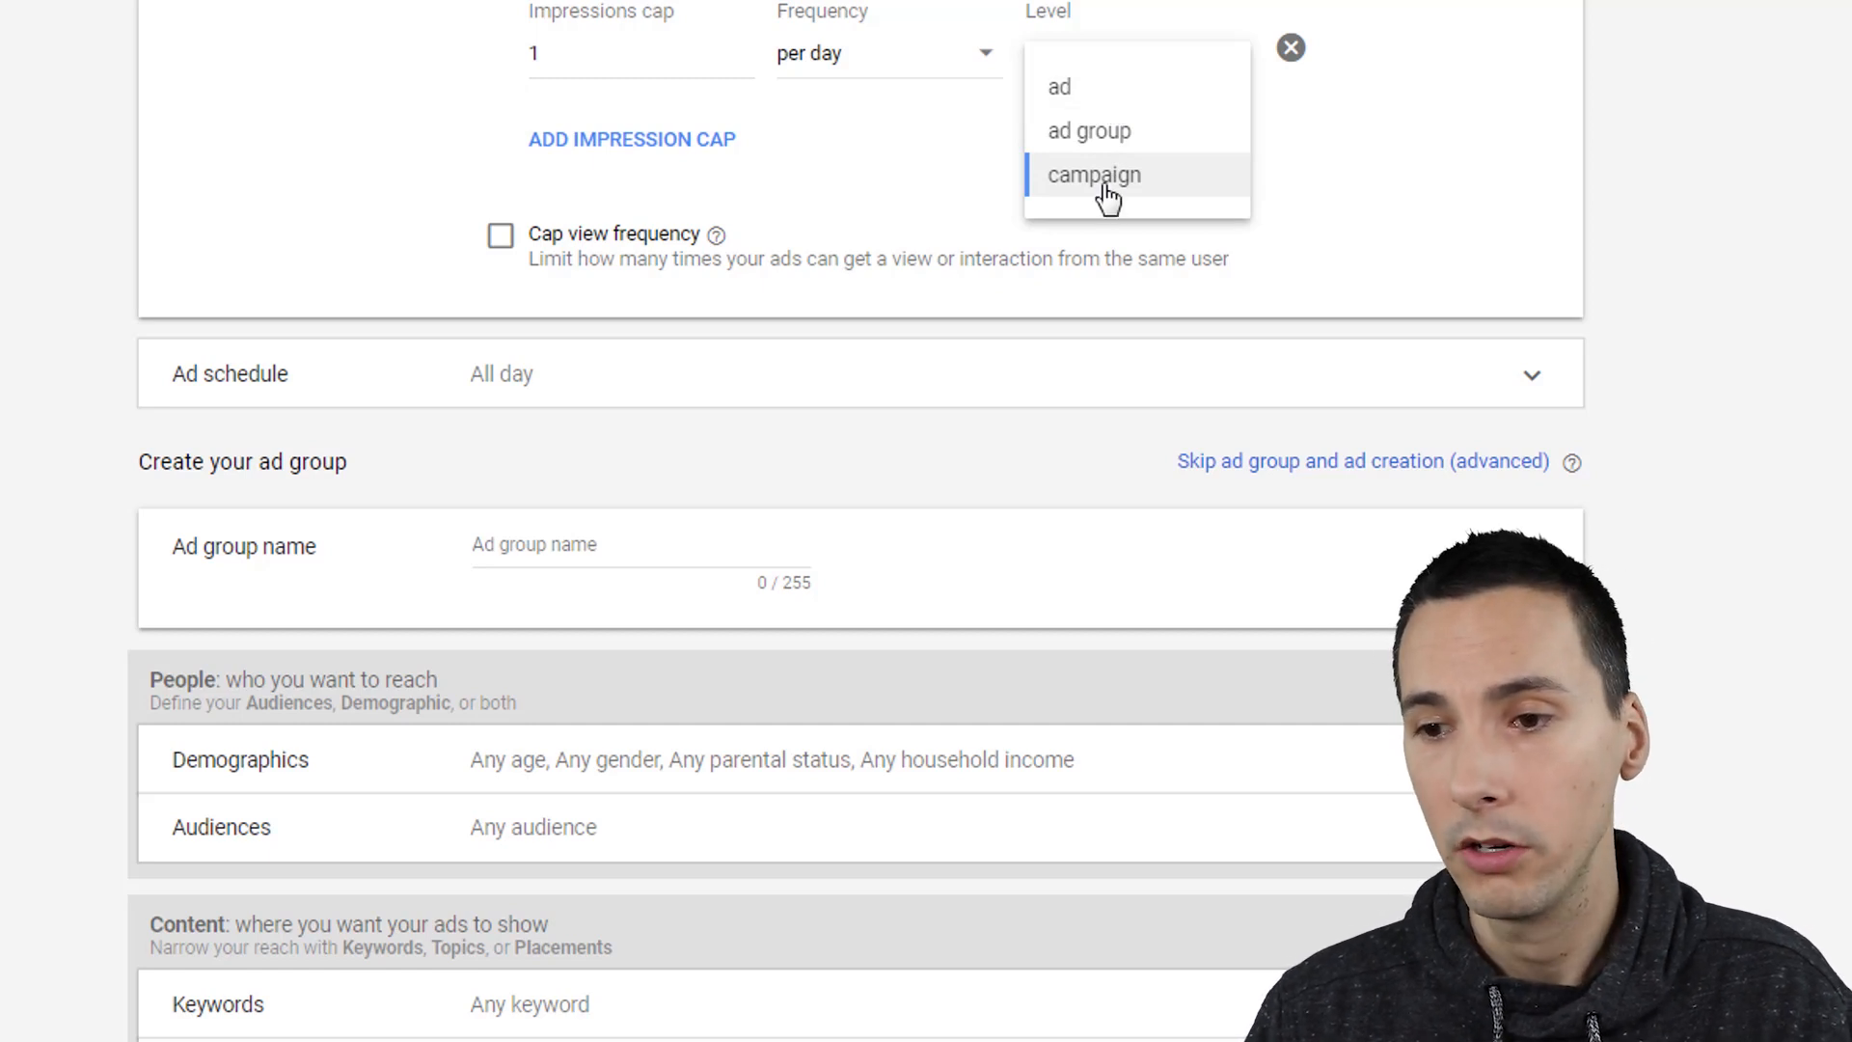
click(1649, 3)
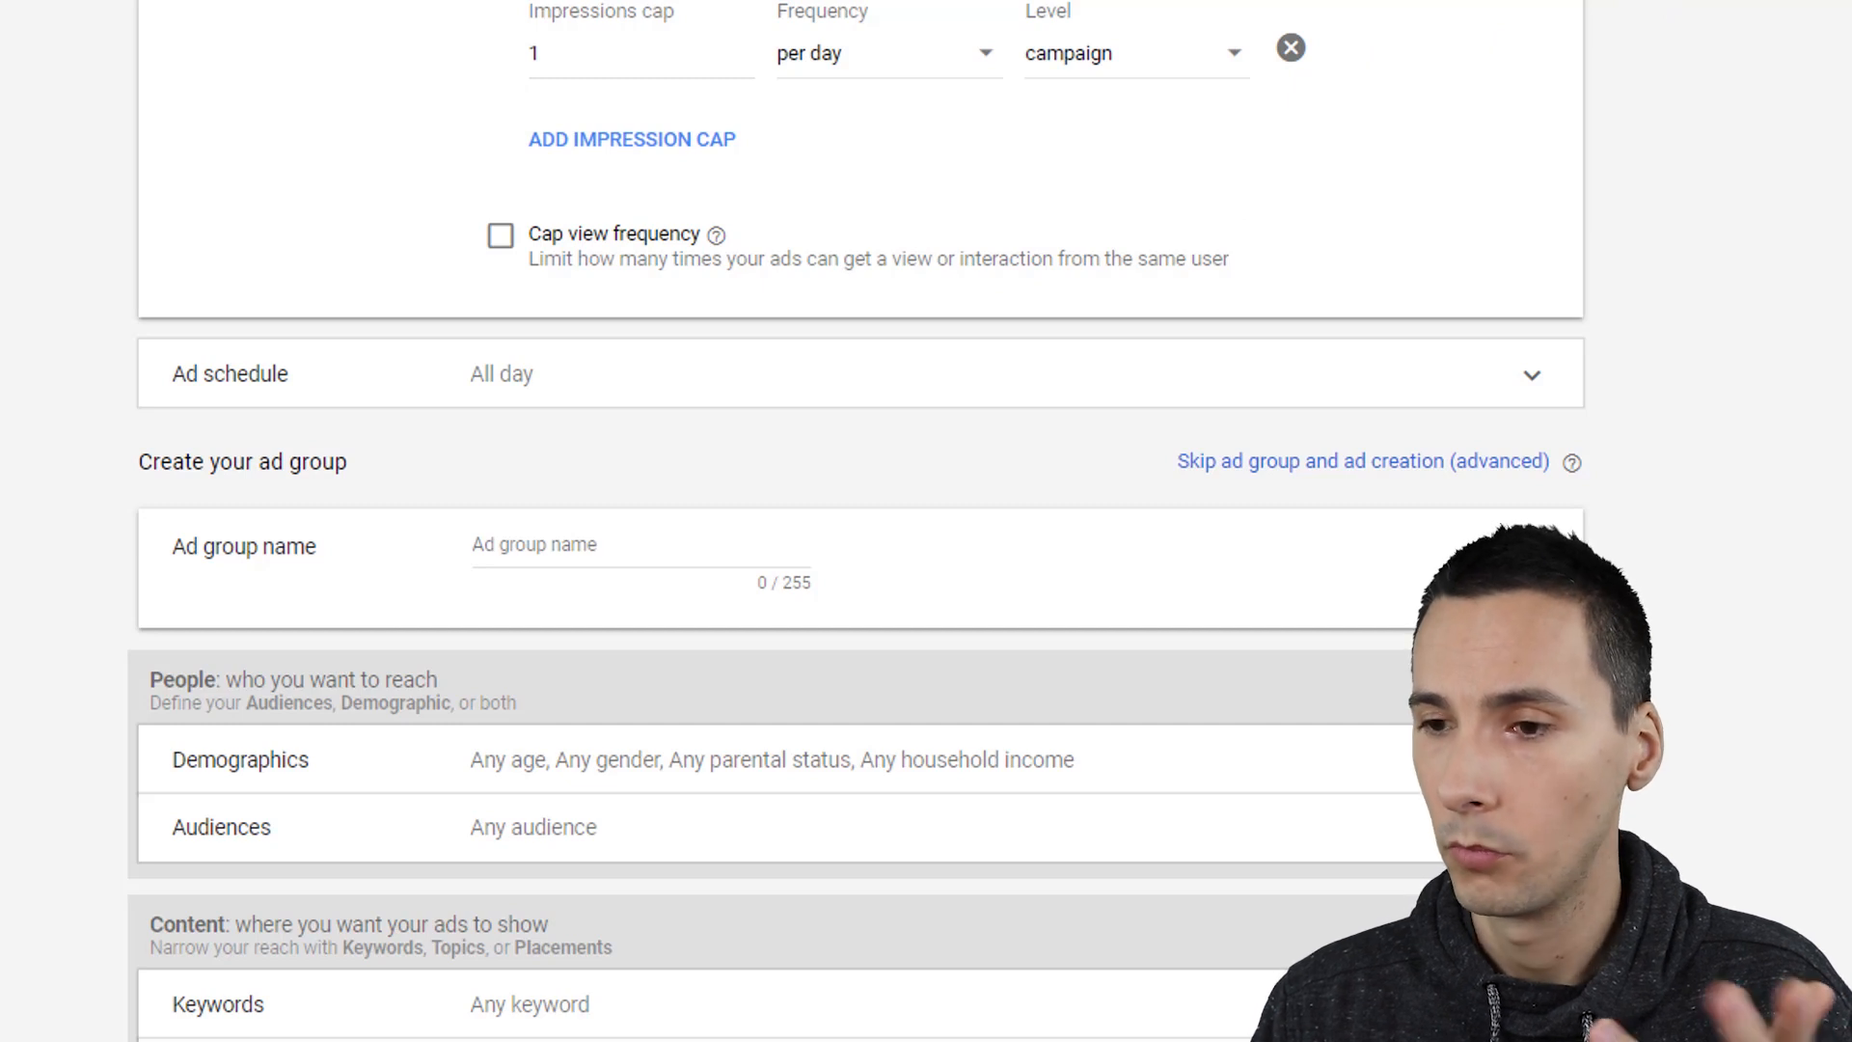
scroll(558, 157, up, 2)
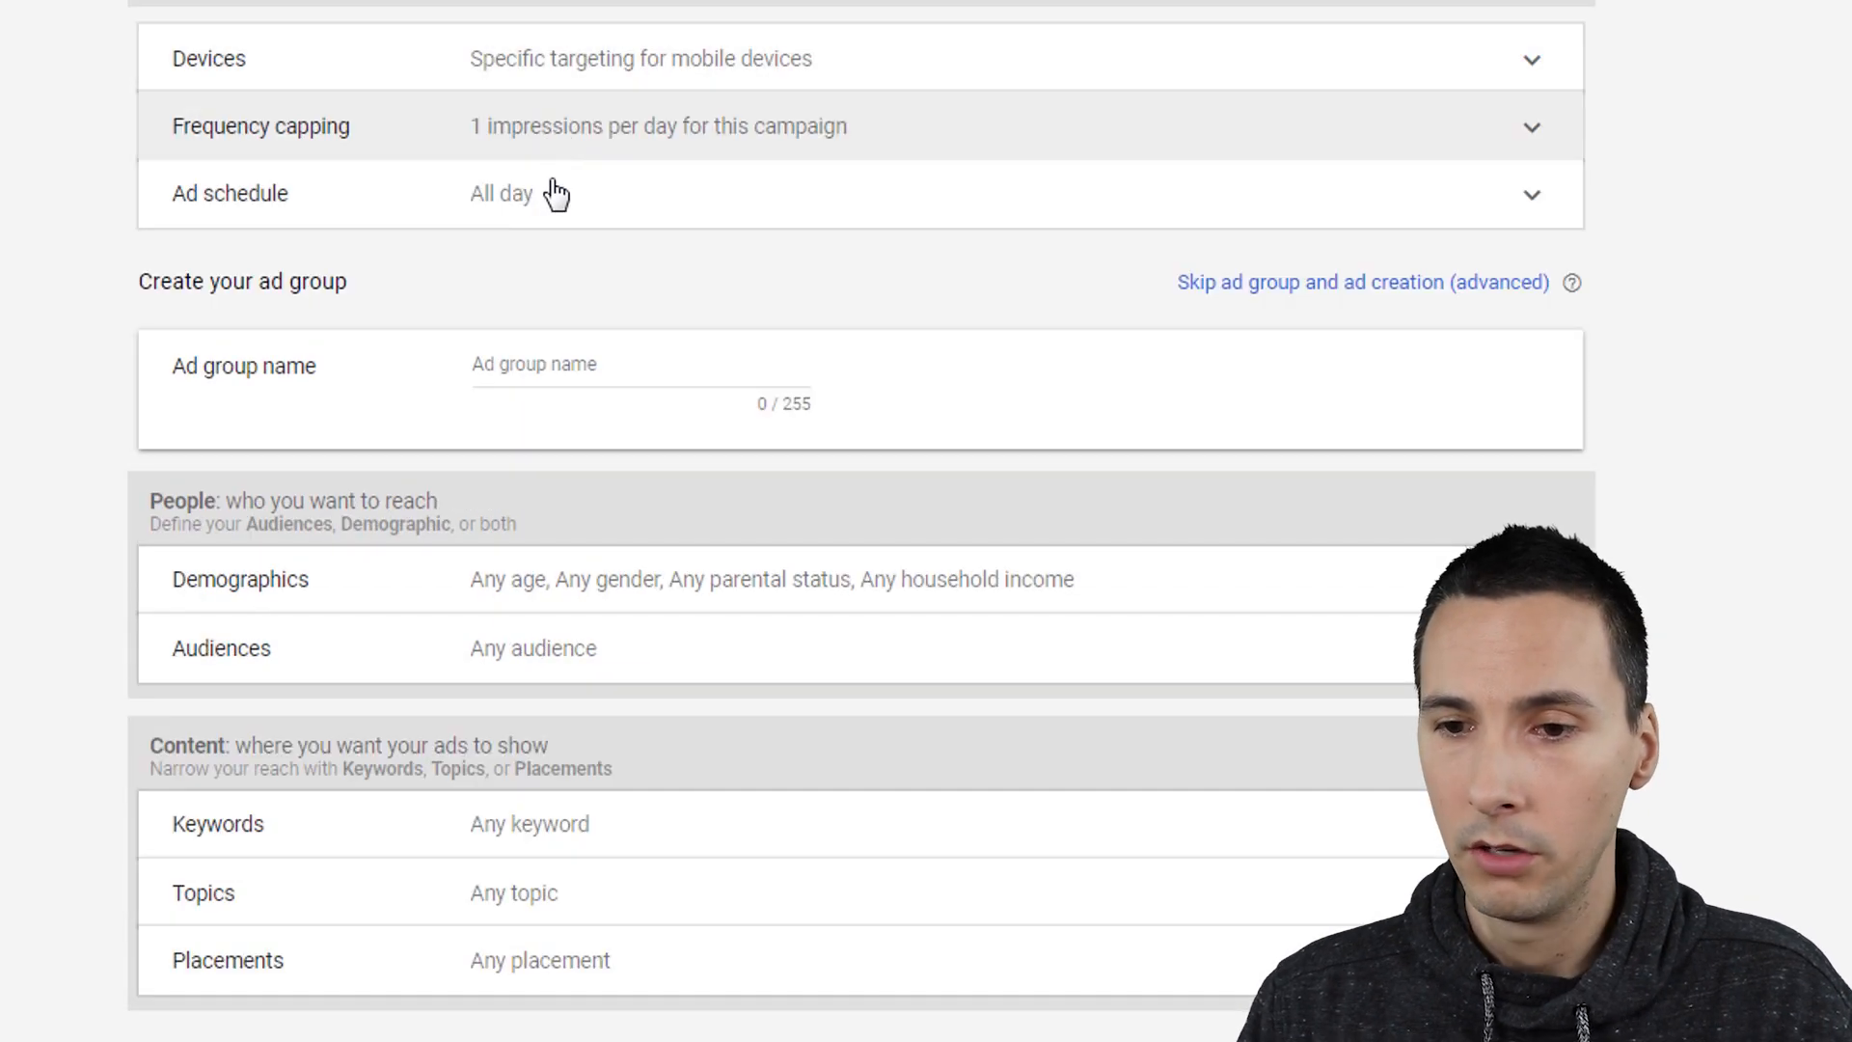
Step: Review the ad schedule, keep it at all day, and look back over the configured campaign settings
click(554, 194)
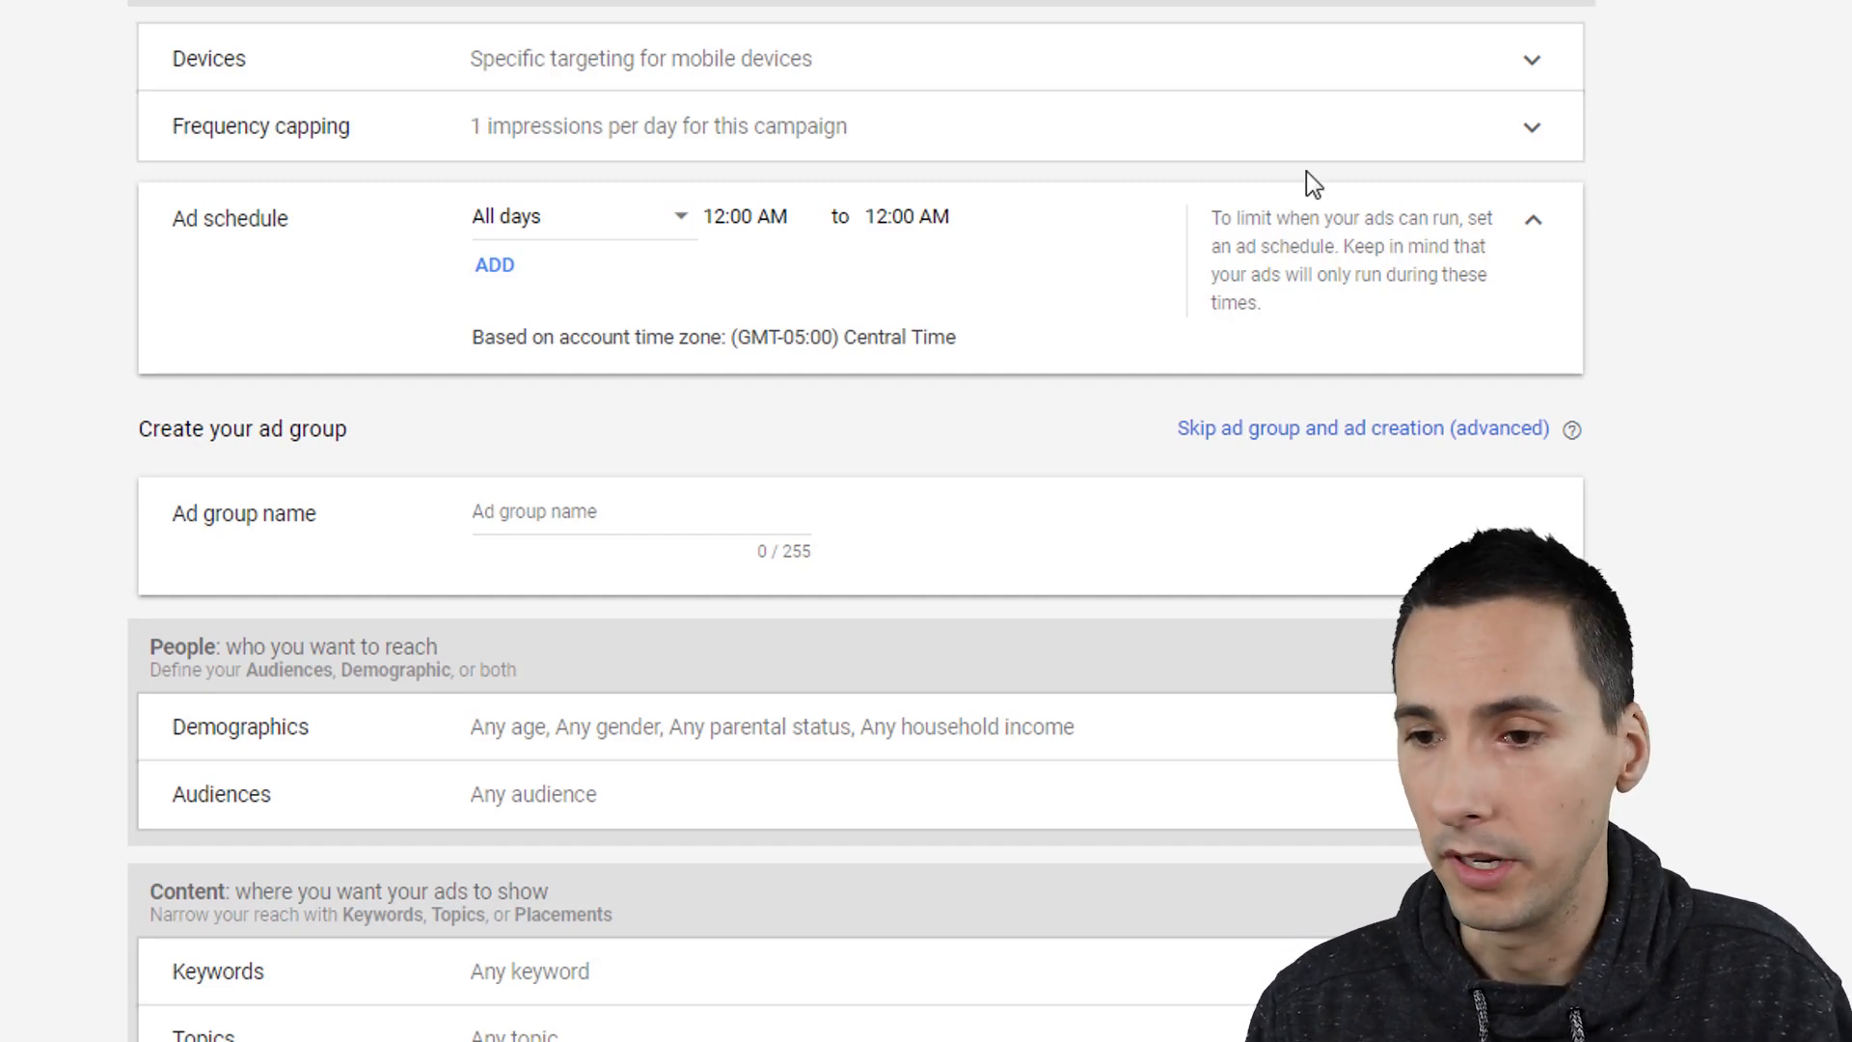
click(1536, 229)
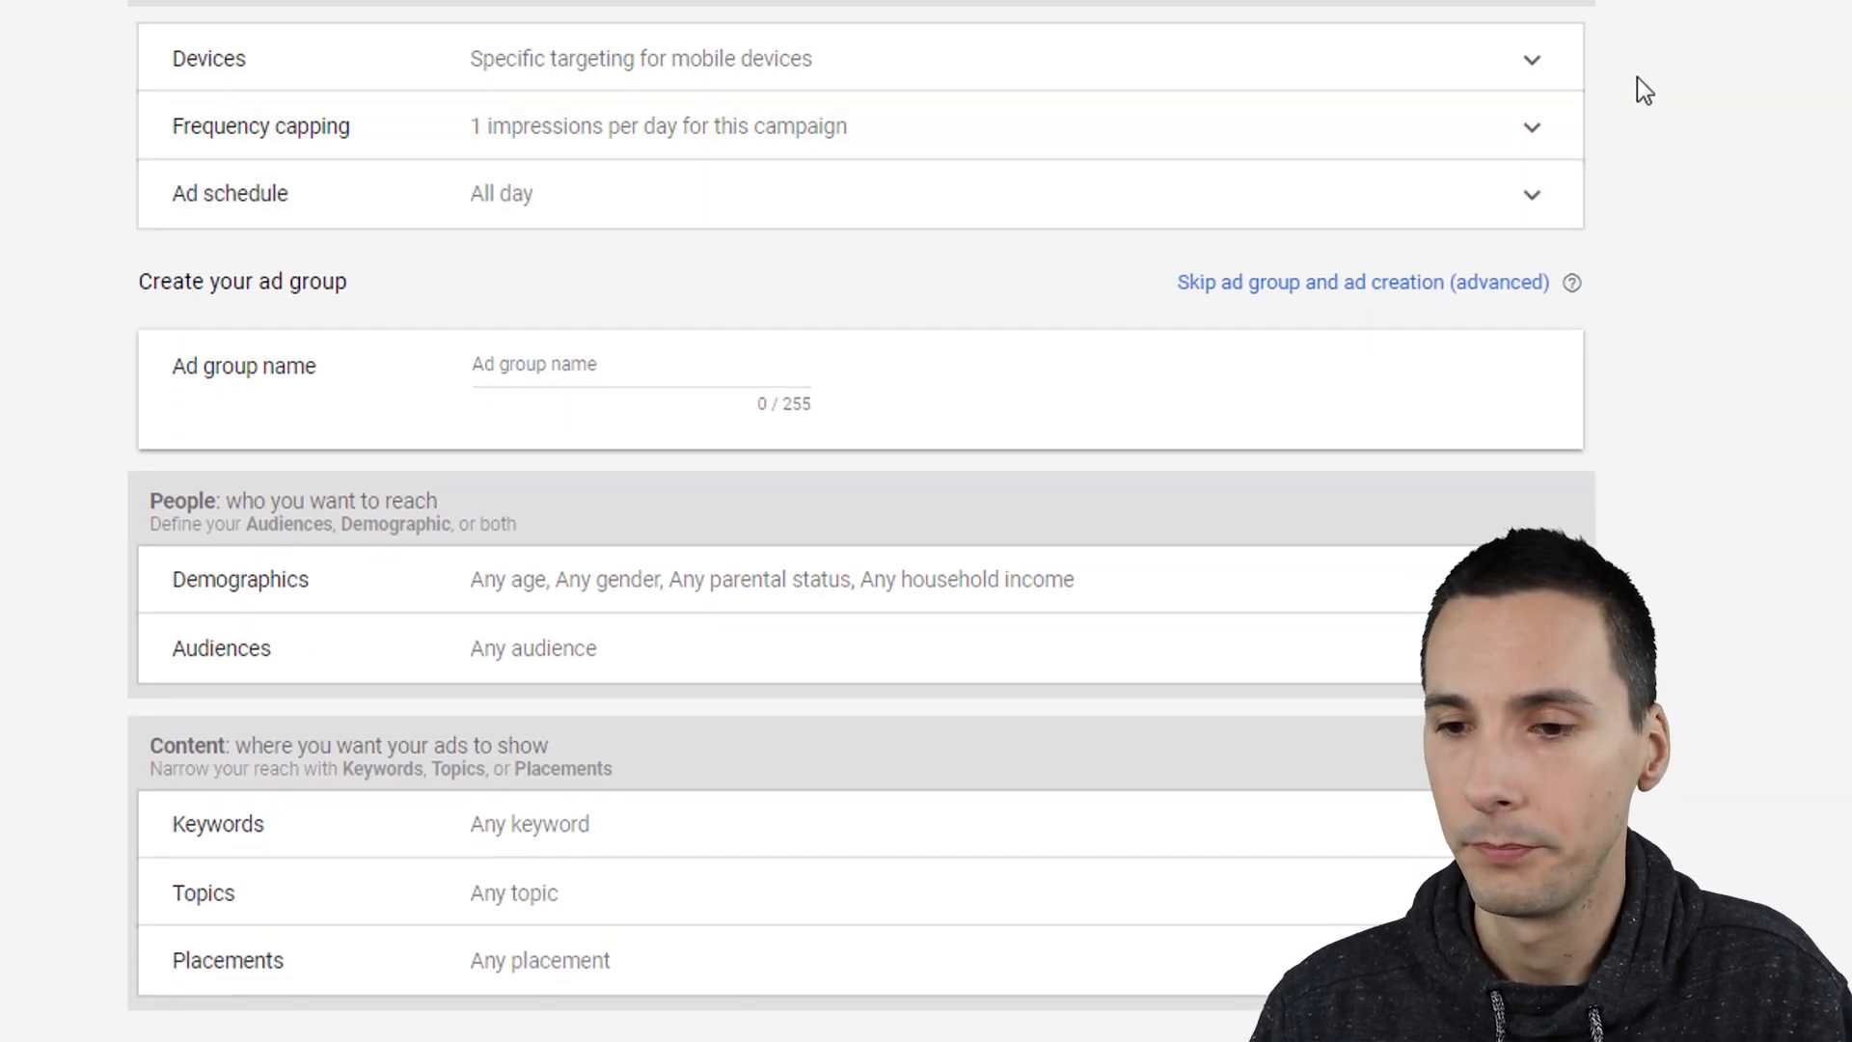
scroll(1640, 87, down, 3)
scroll(545, 24, up, 1)
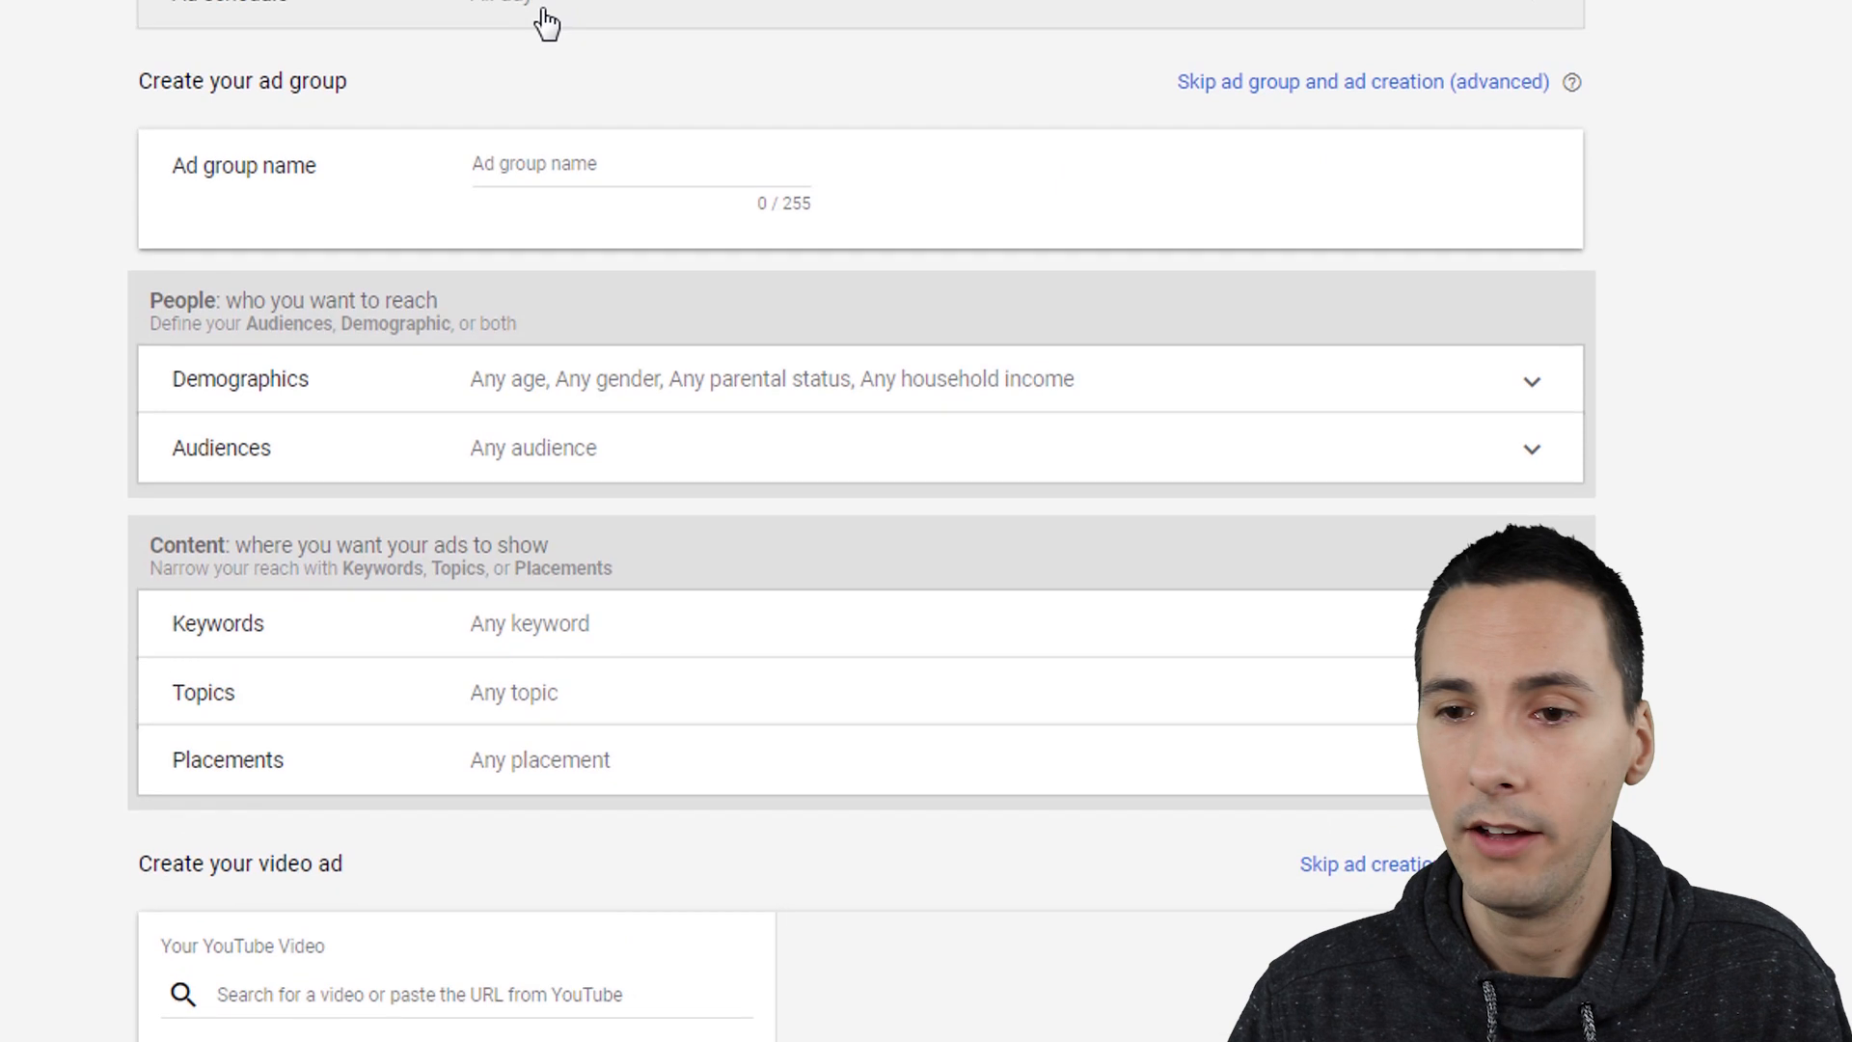
scroll(617, 27, up, 9)
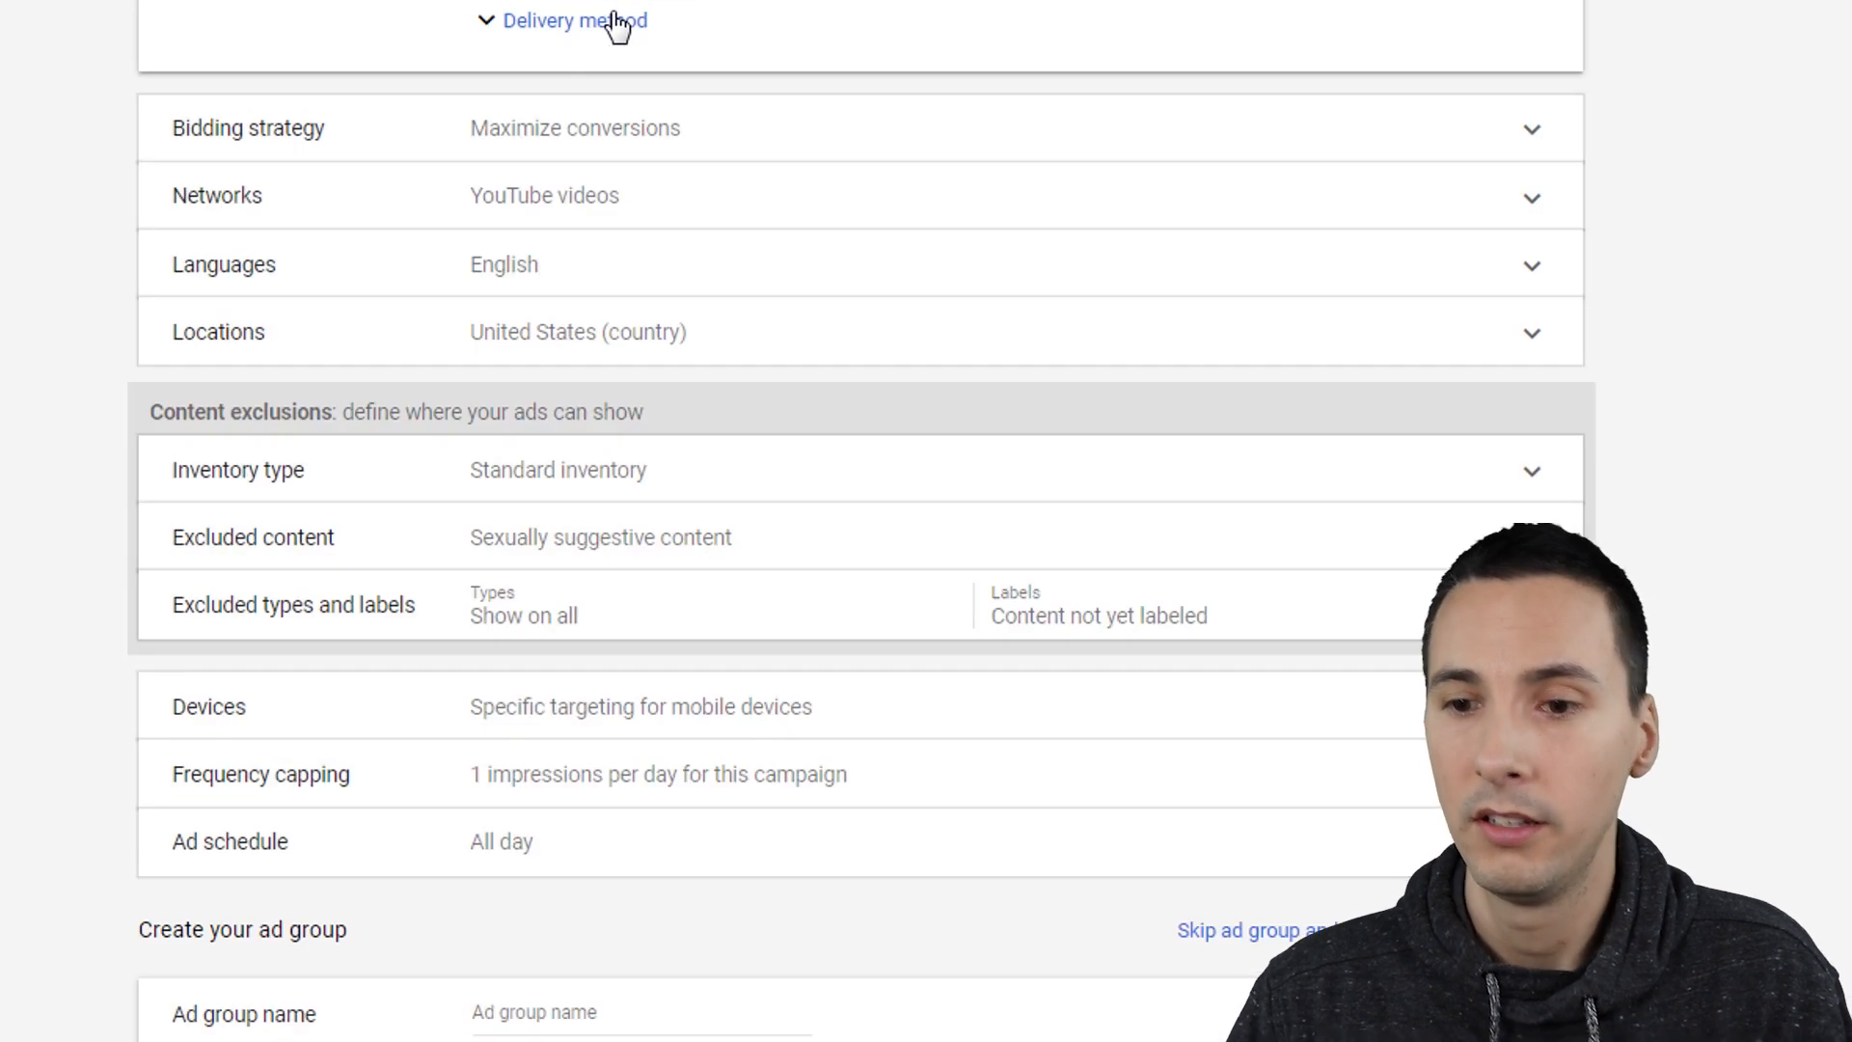
scroll(617, 27, up, 2)
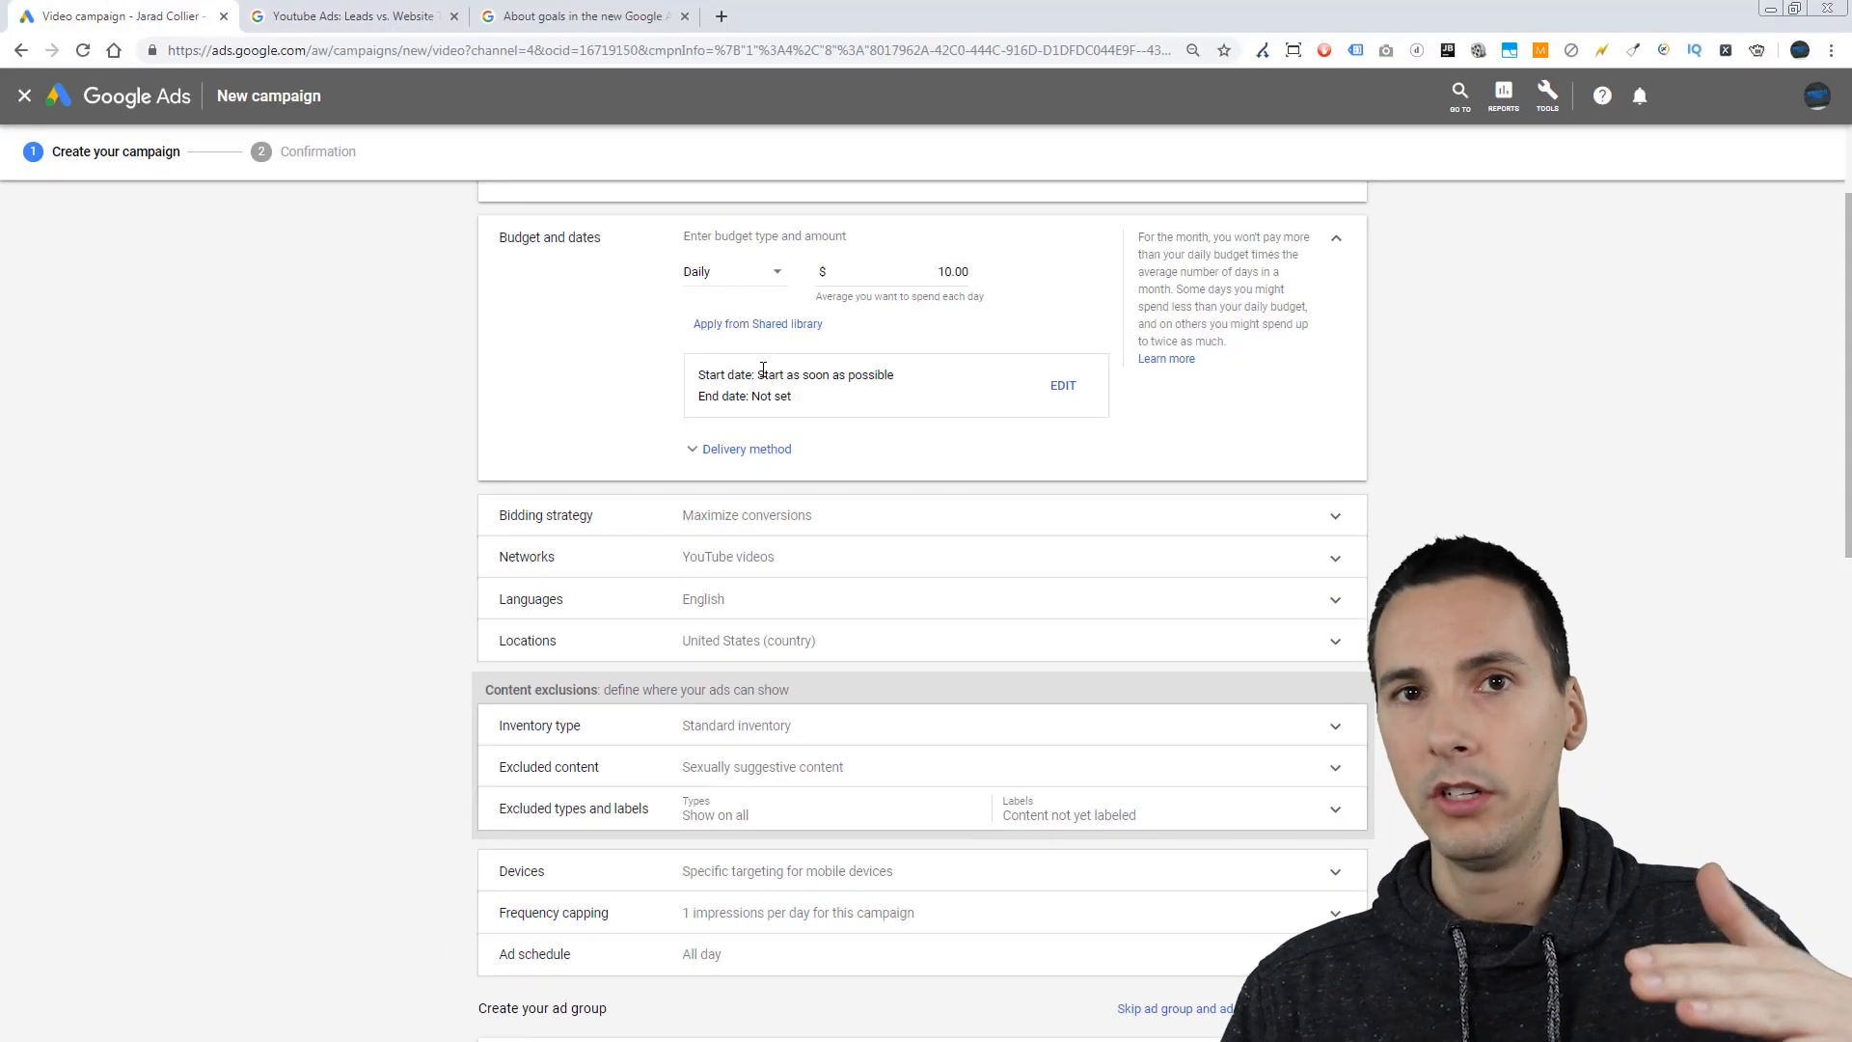
Step: Name the ad group "In-stream - Keywords"
scroll(766, 380, down, 5)
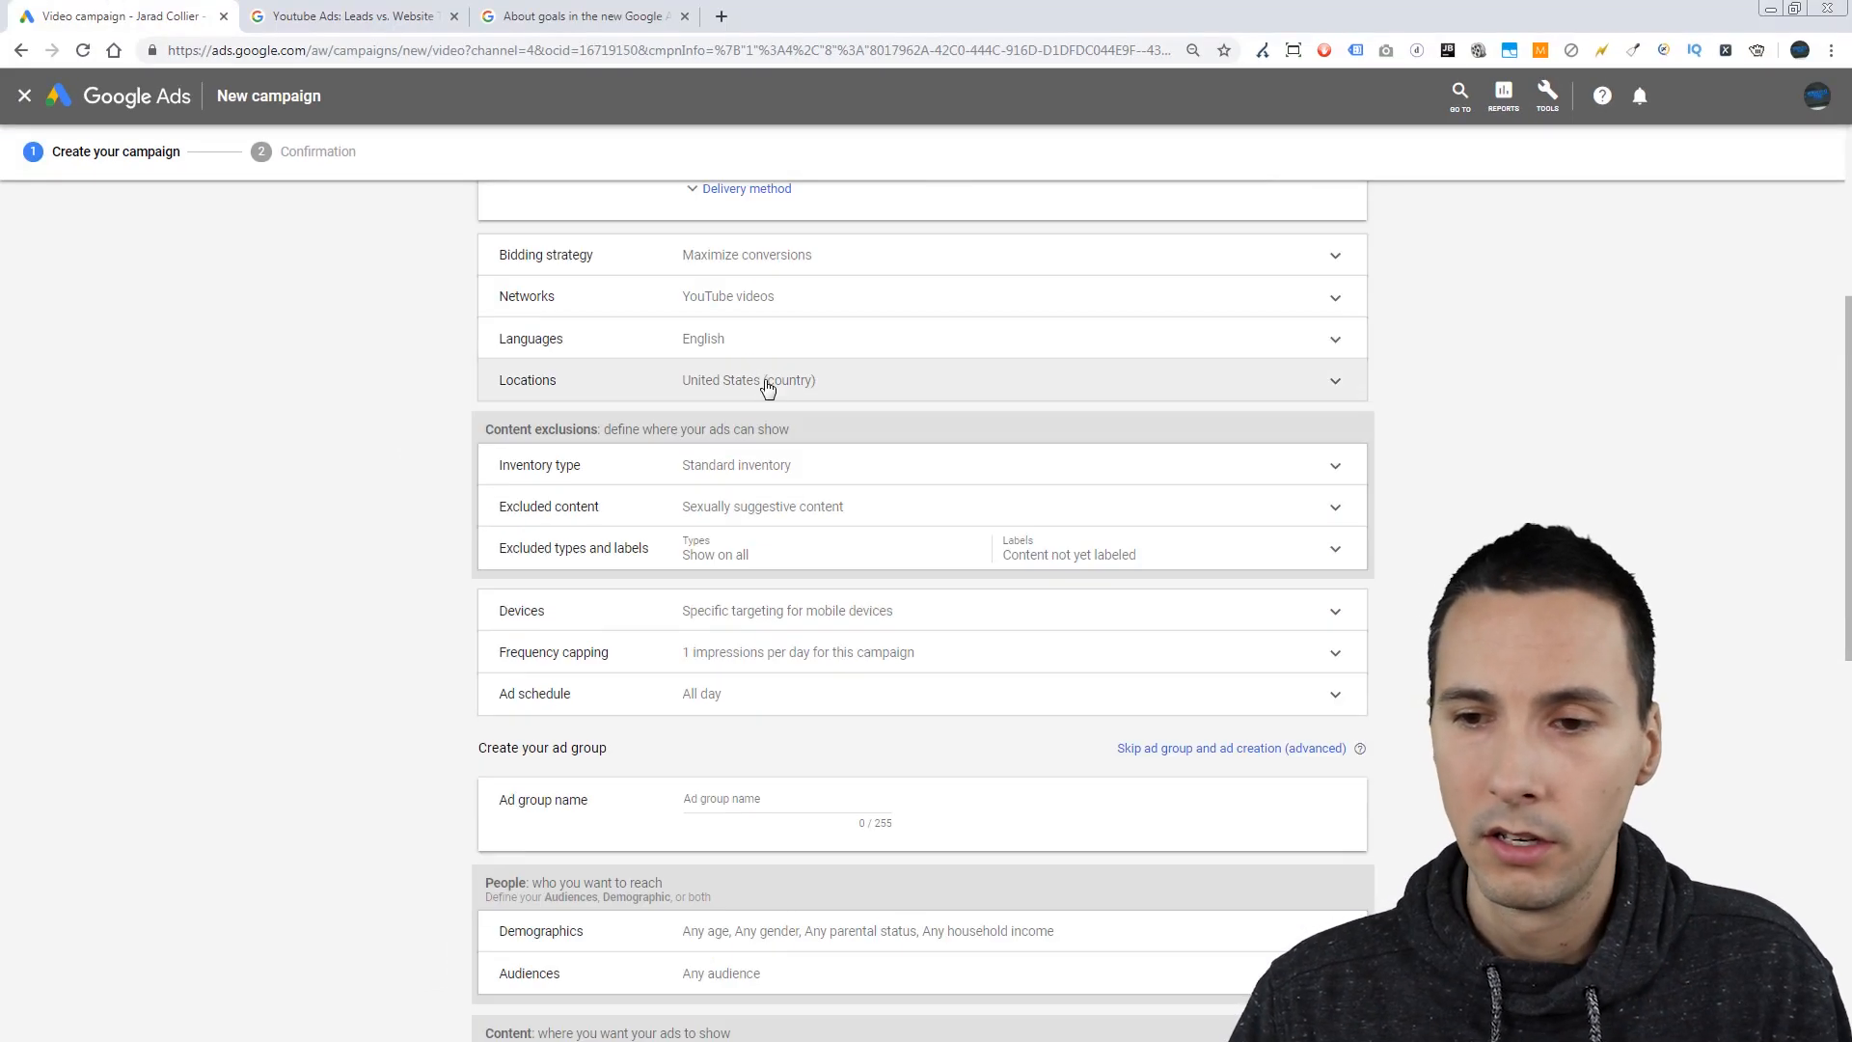
scroll(733, 579, down, 1)
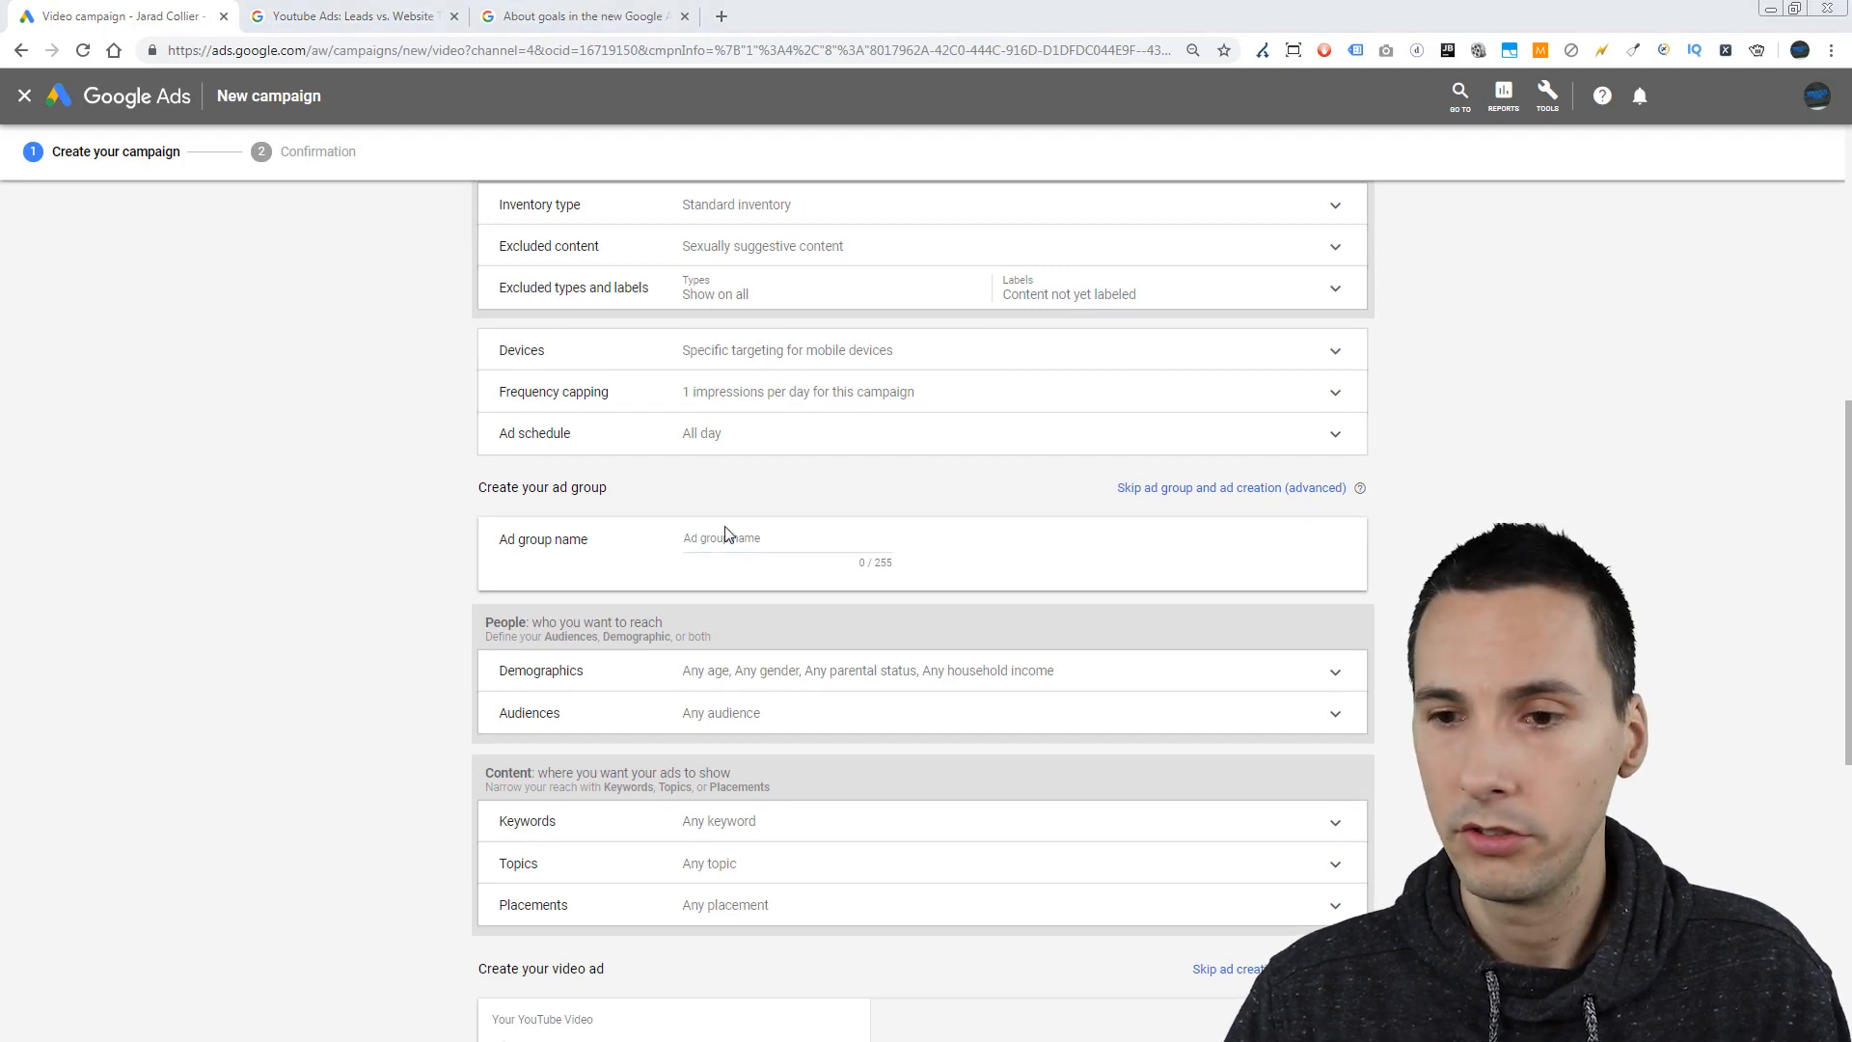
click(771, 529)
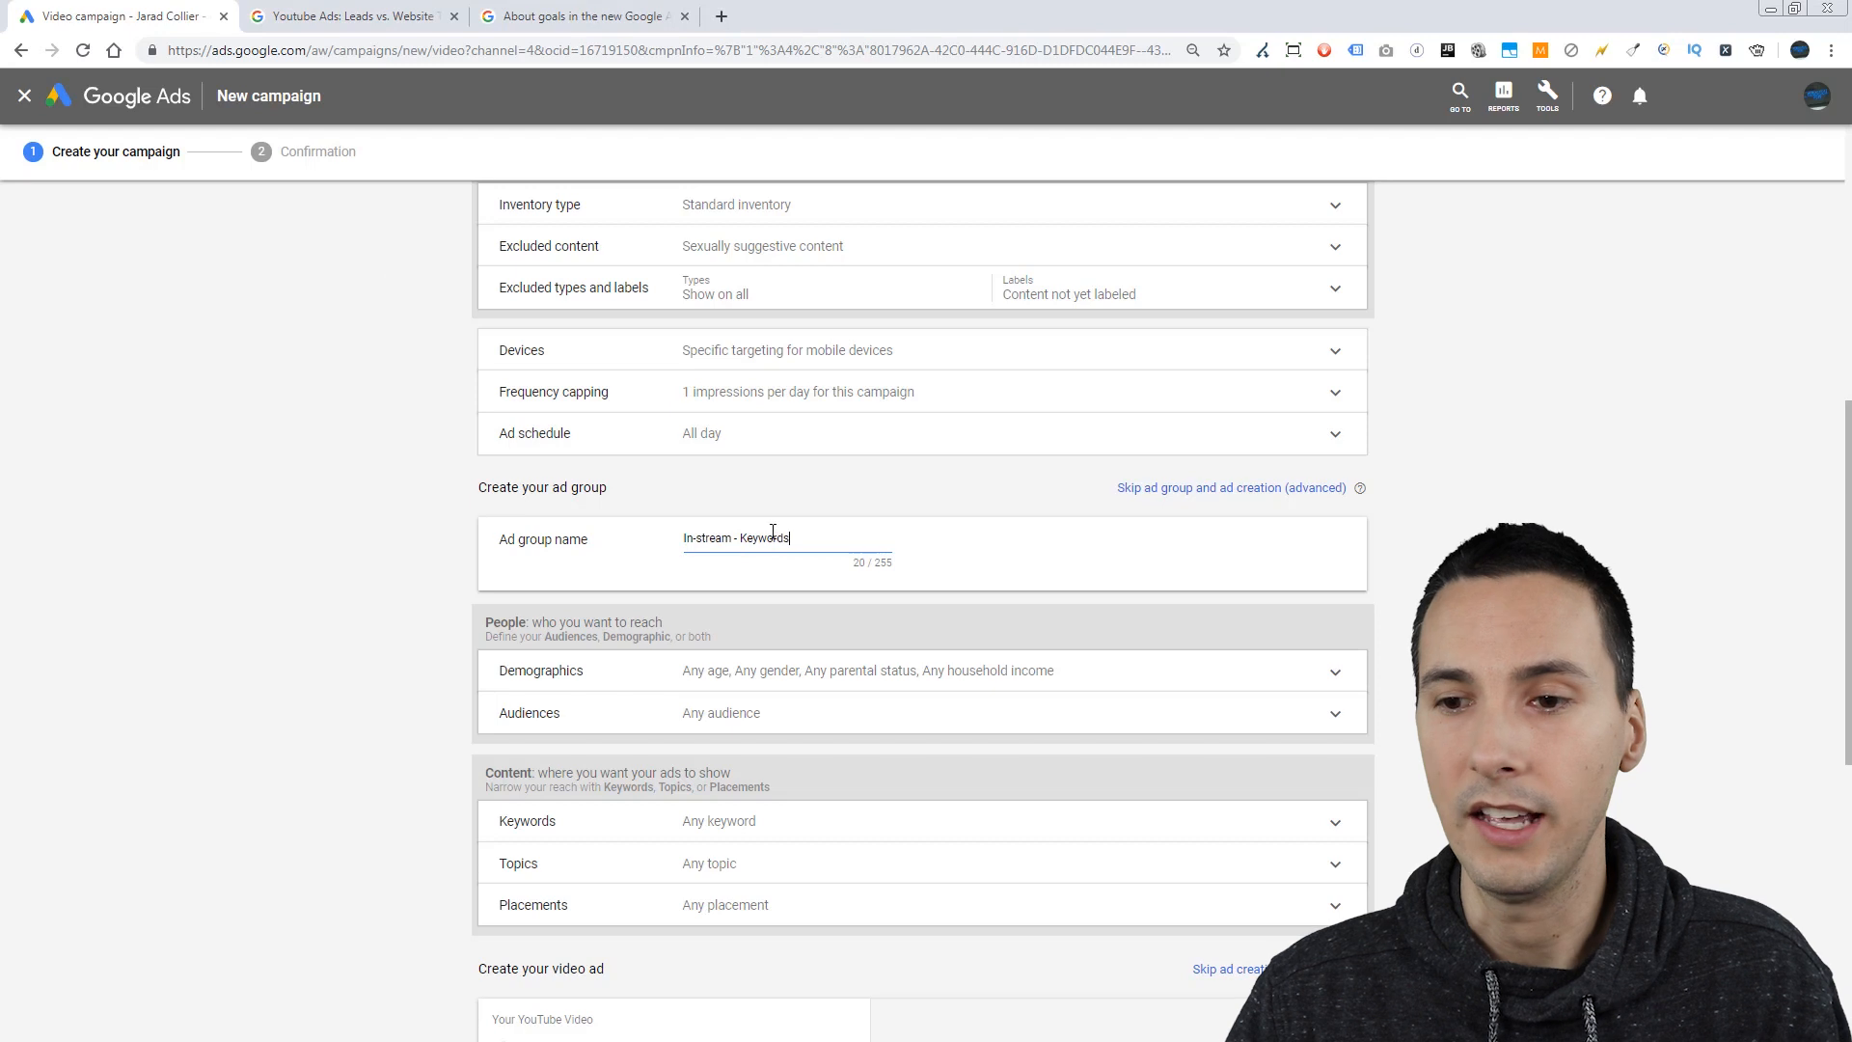
scroll(843, 543, down, 2)
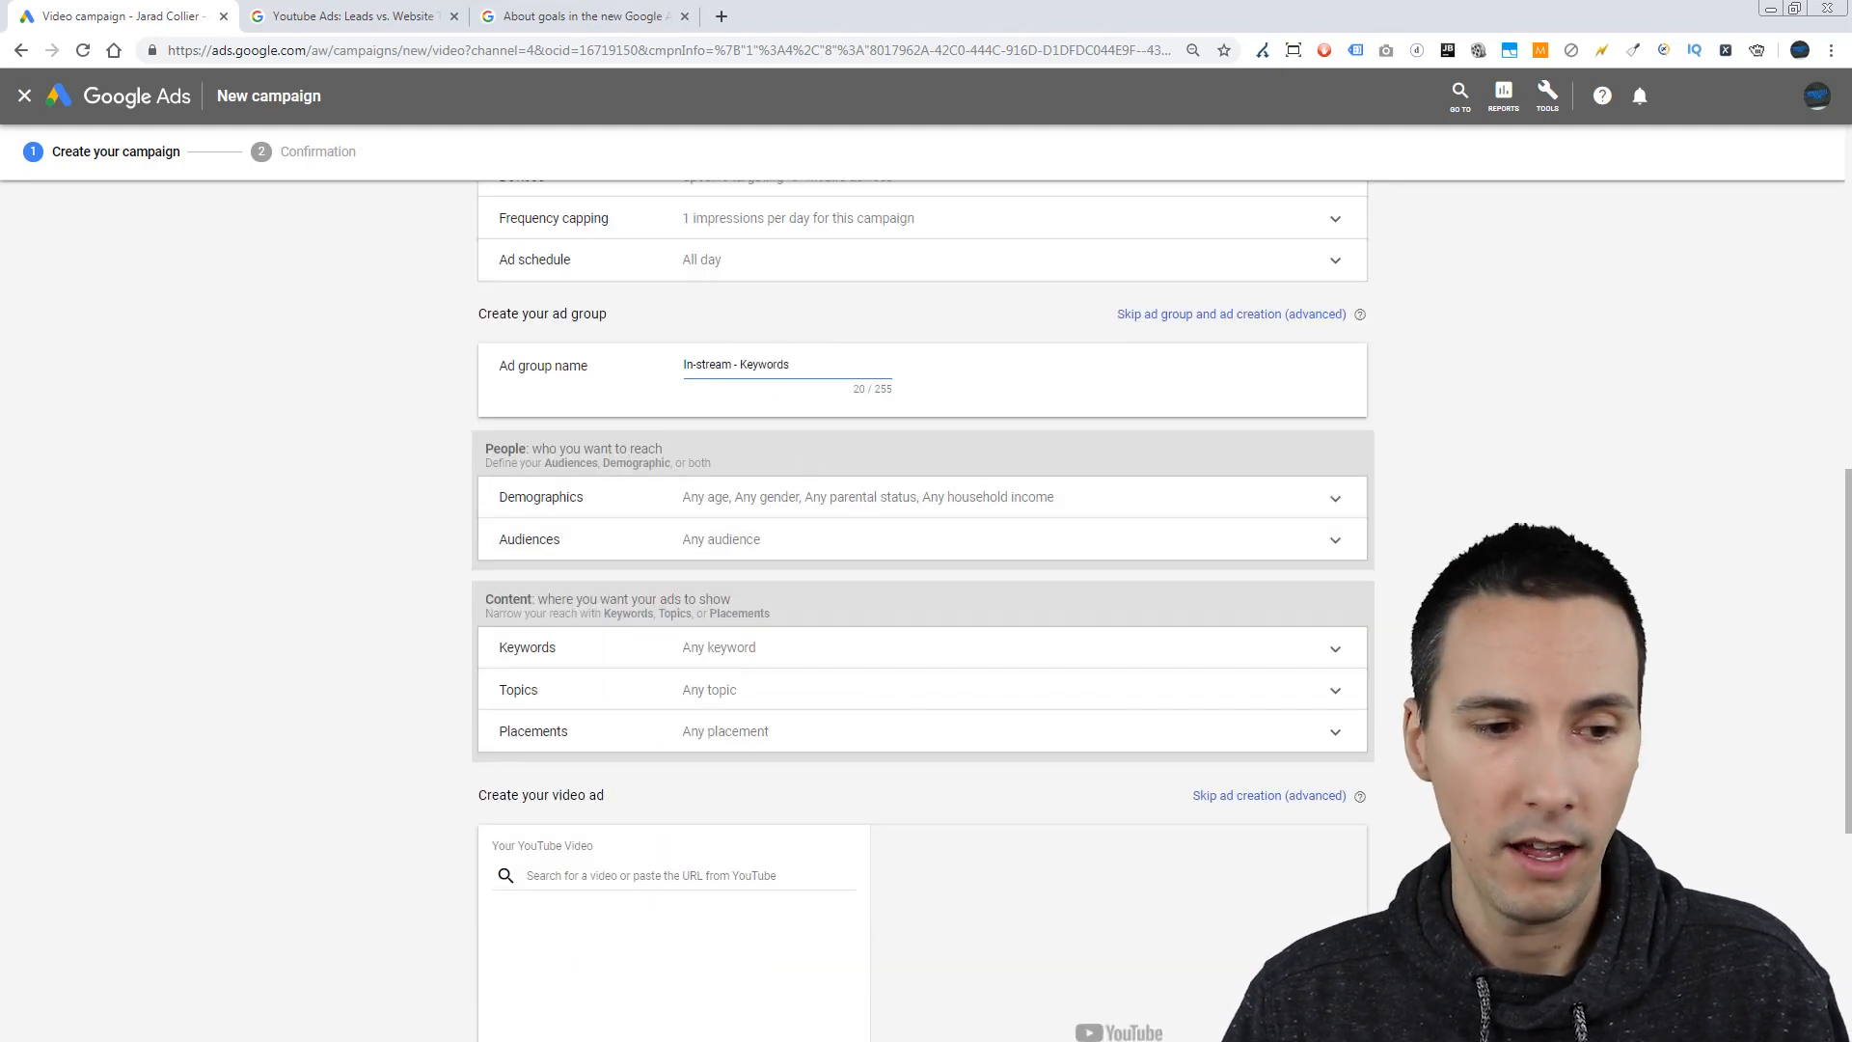
Step: Switch to YouTube Studio and the file explorer, and locate ad-1-studio.mp4 and ad-2-outside.mp4 in the YouTube Ads Presentation Output folder
key(alt+Tab)
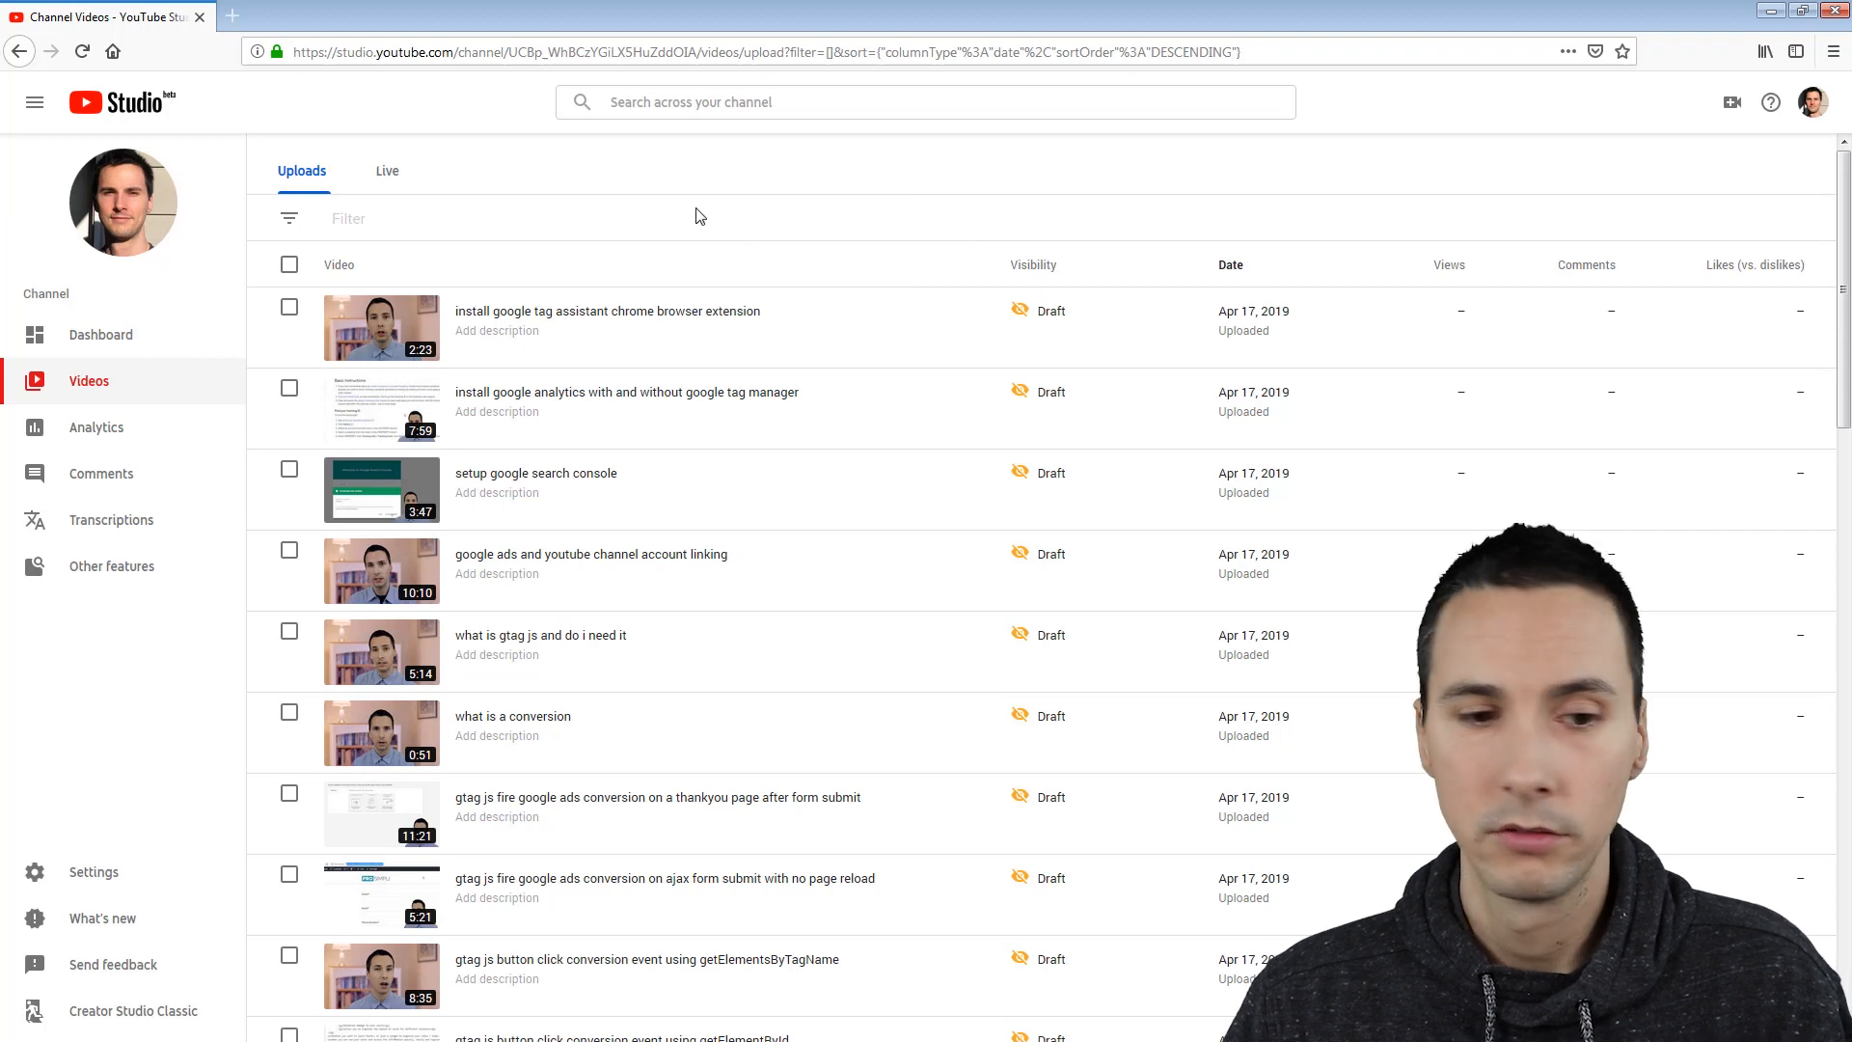
key(alt+Tab)
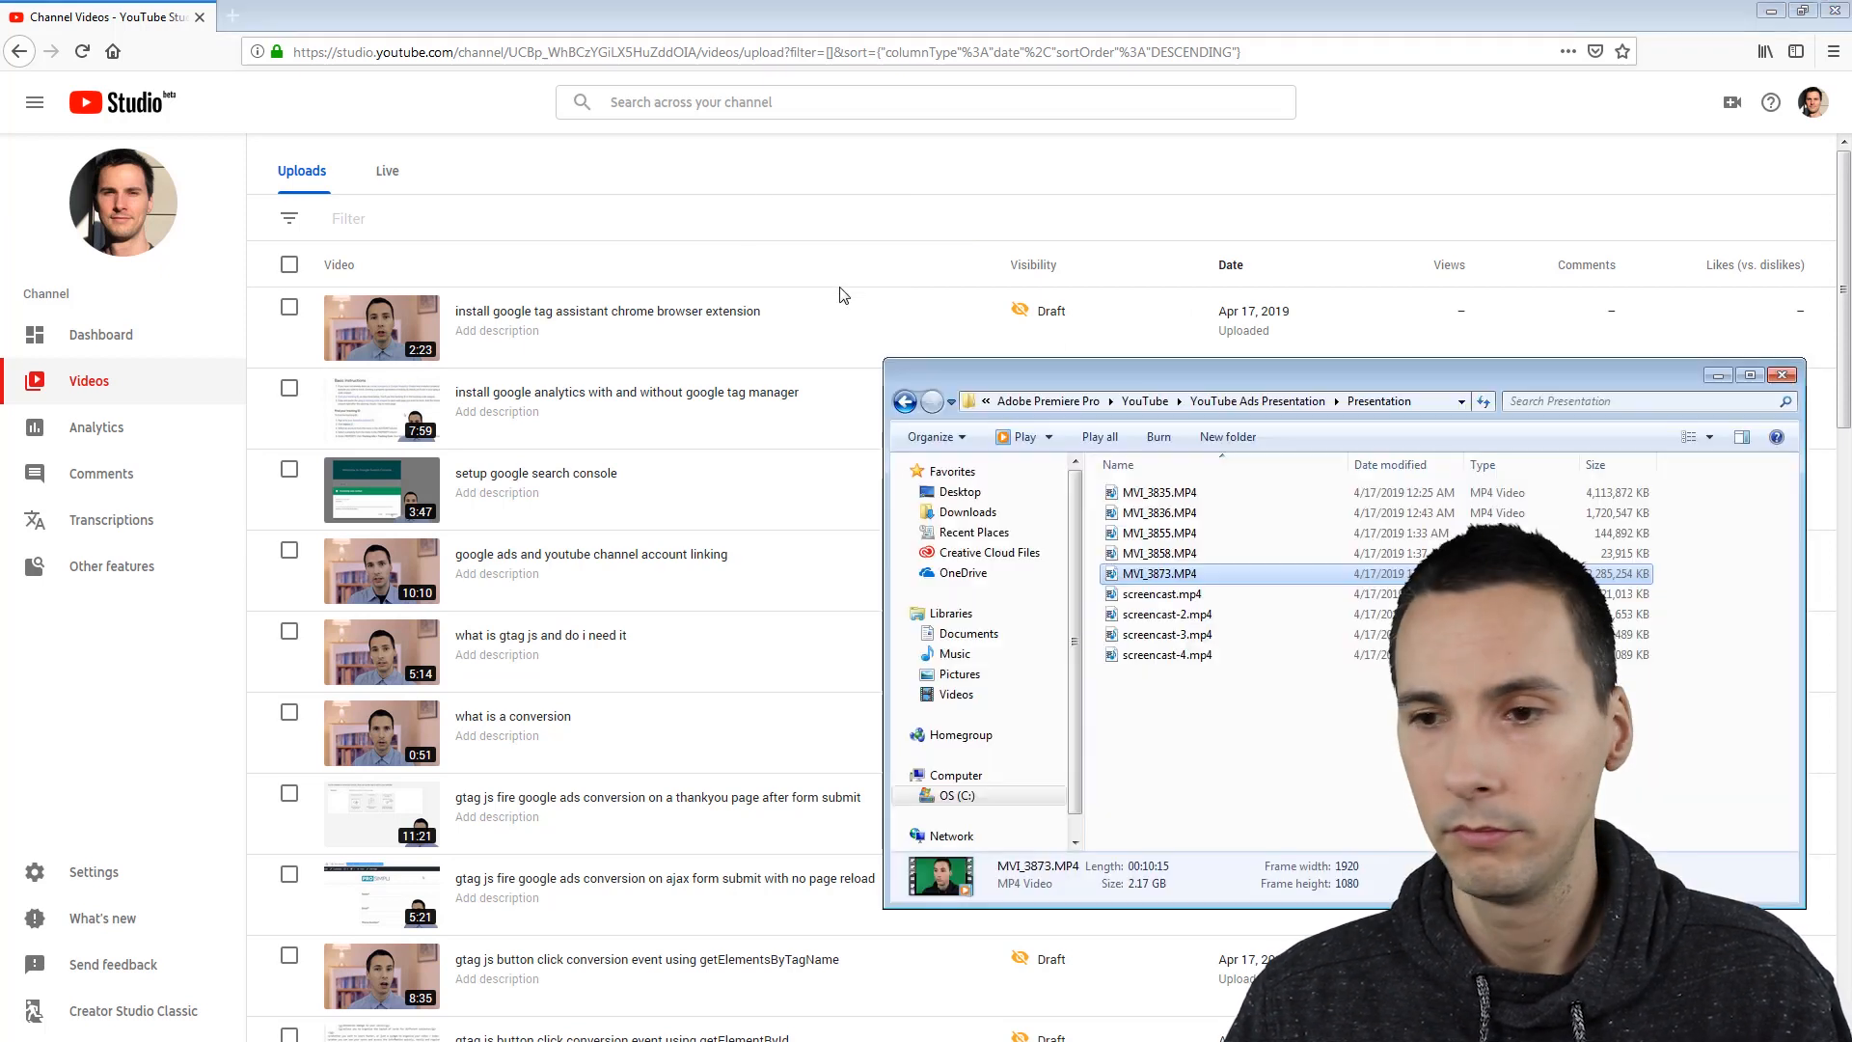
click(1261, 403)
double_click(1193, 573)
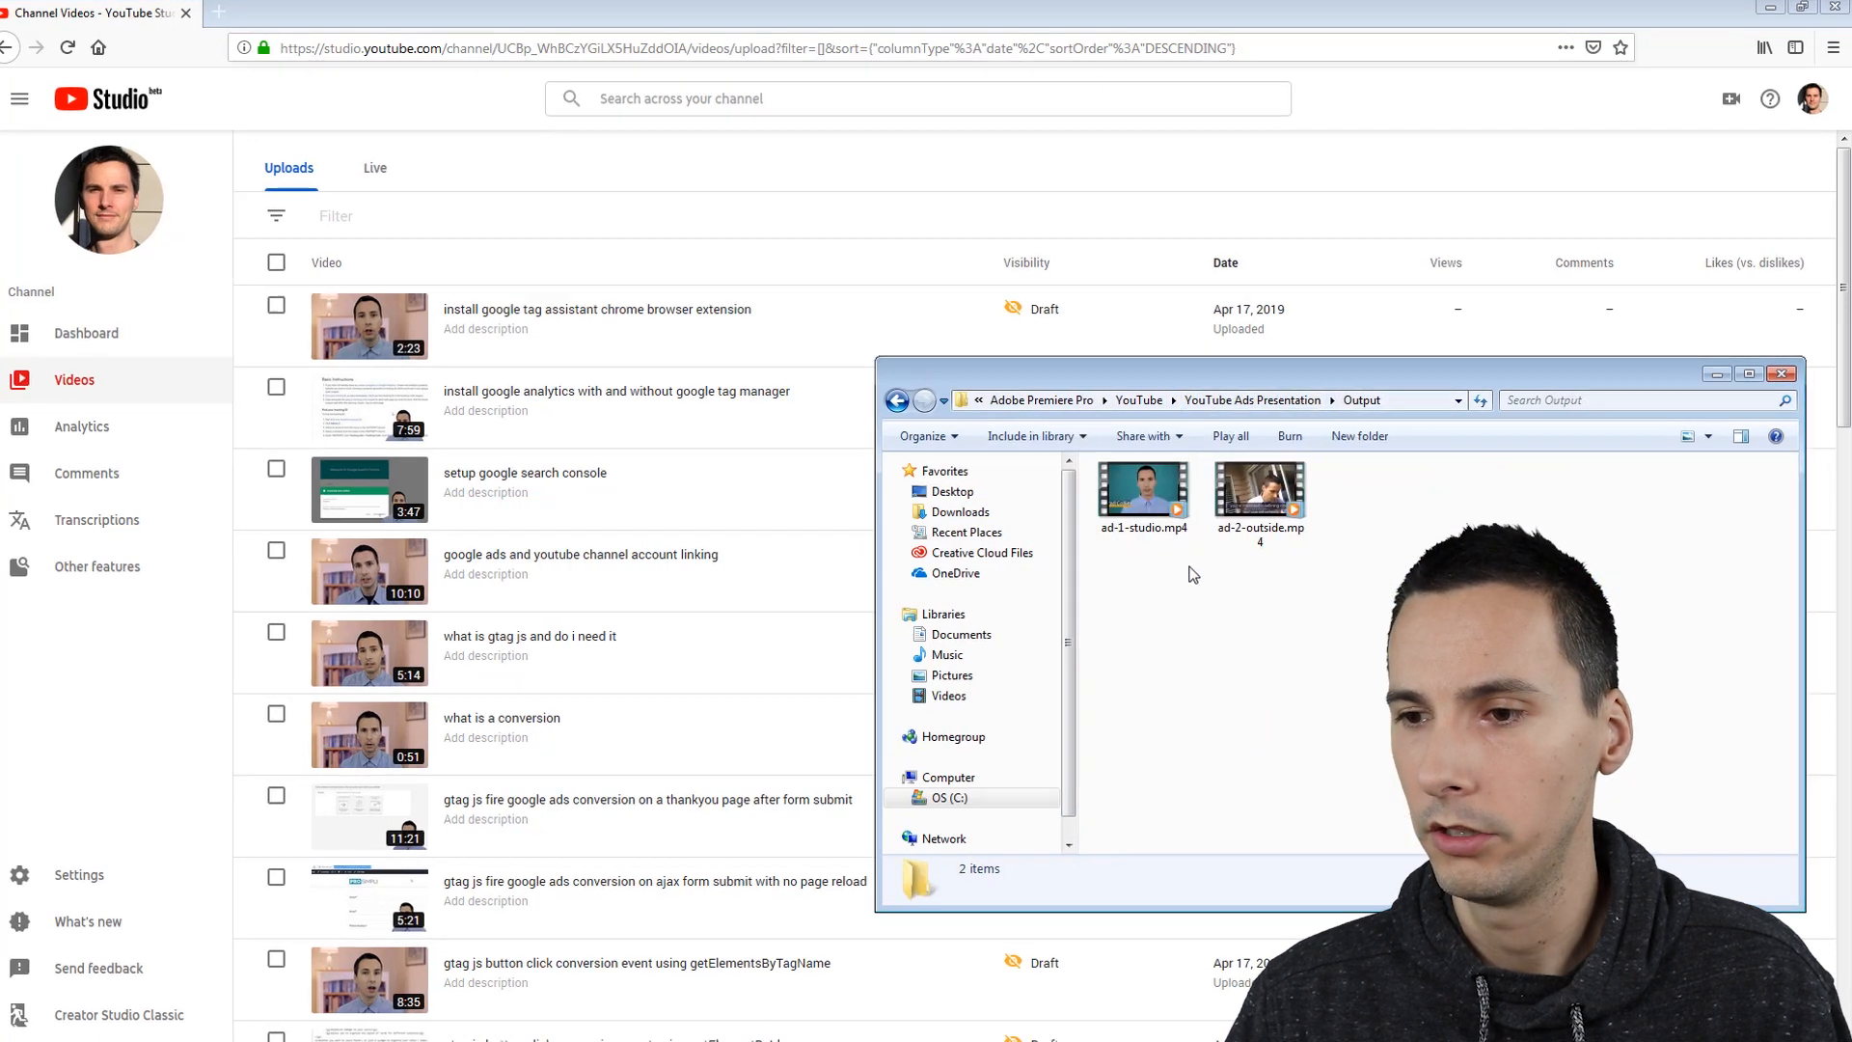
click(1256, 511)
click(1185, 511)
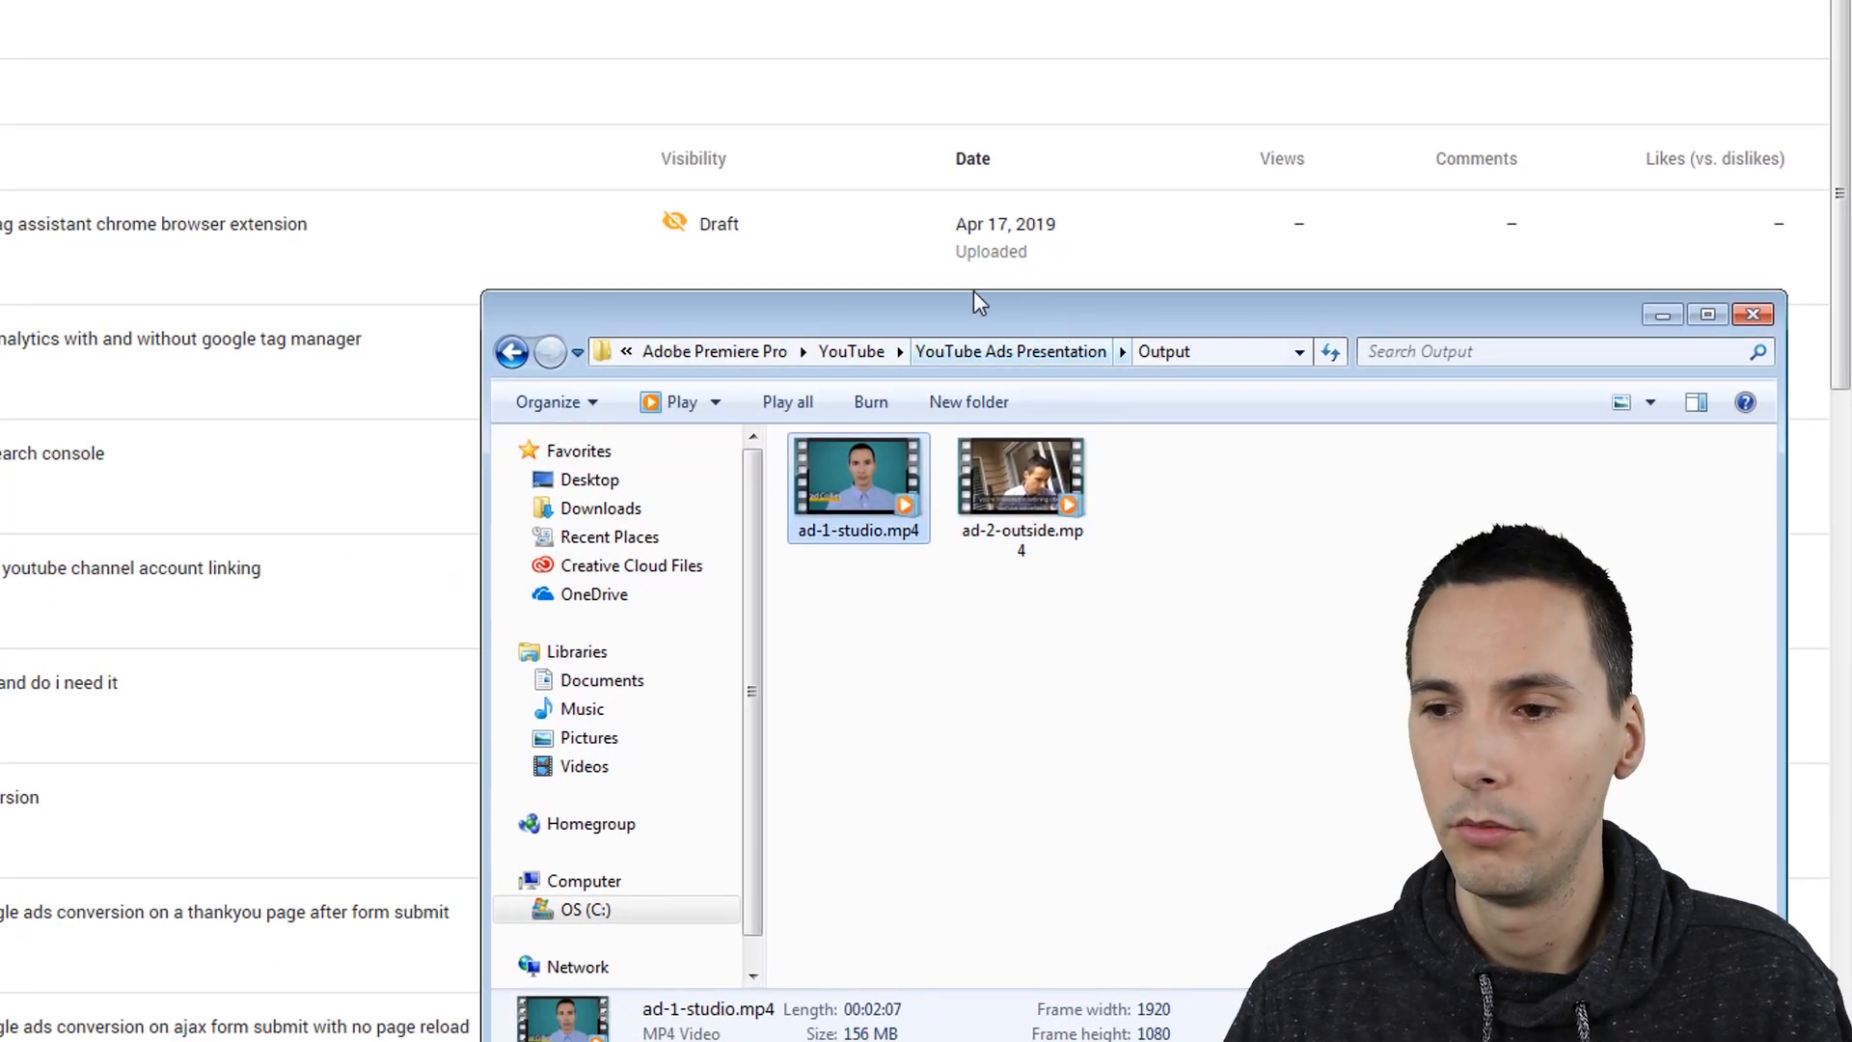
drag(1049, 321, 589, 57)
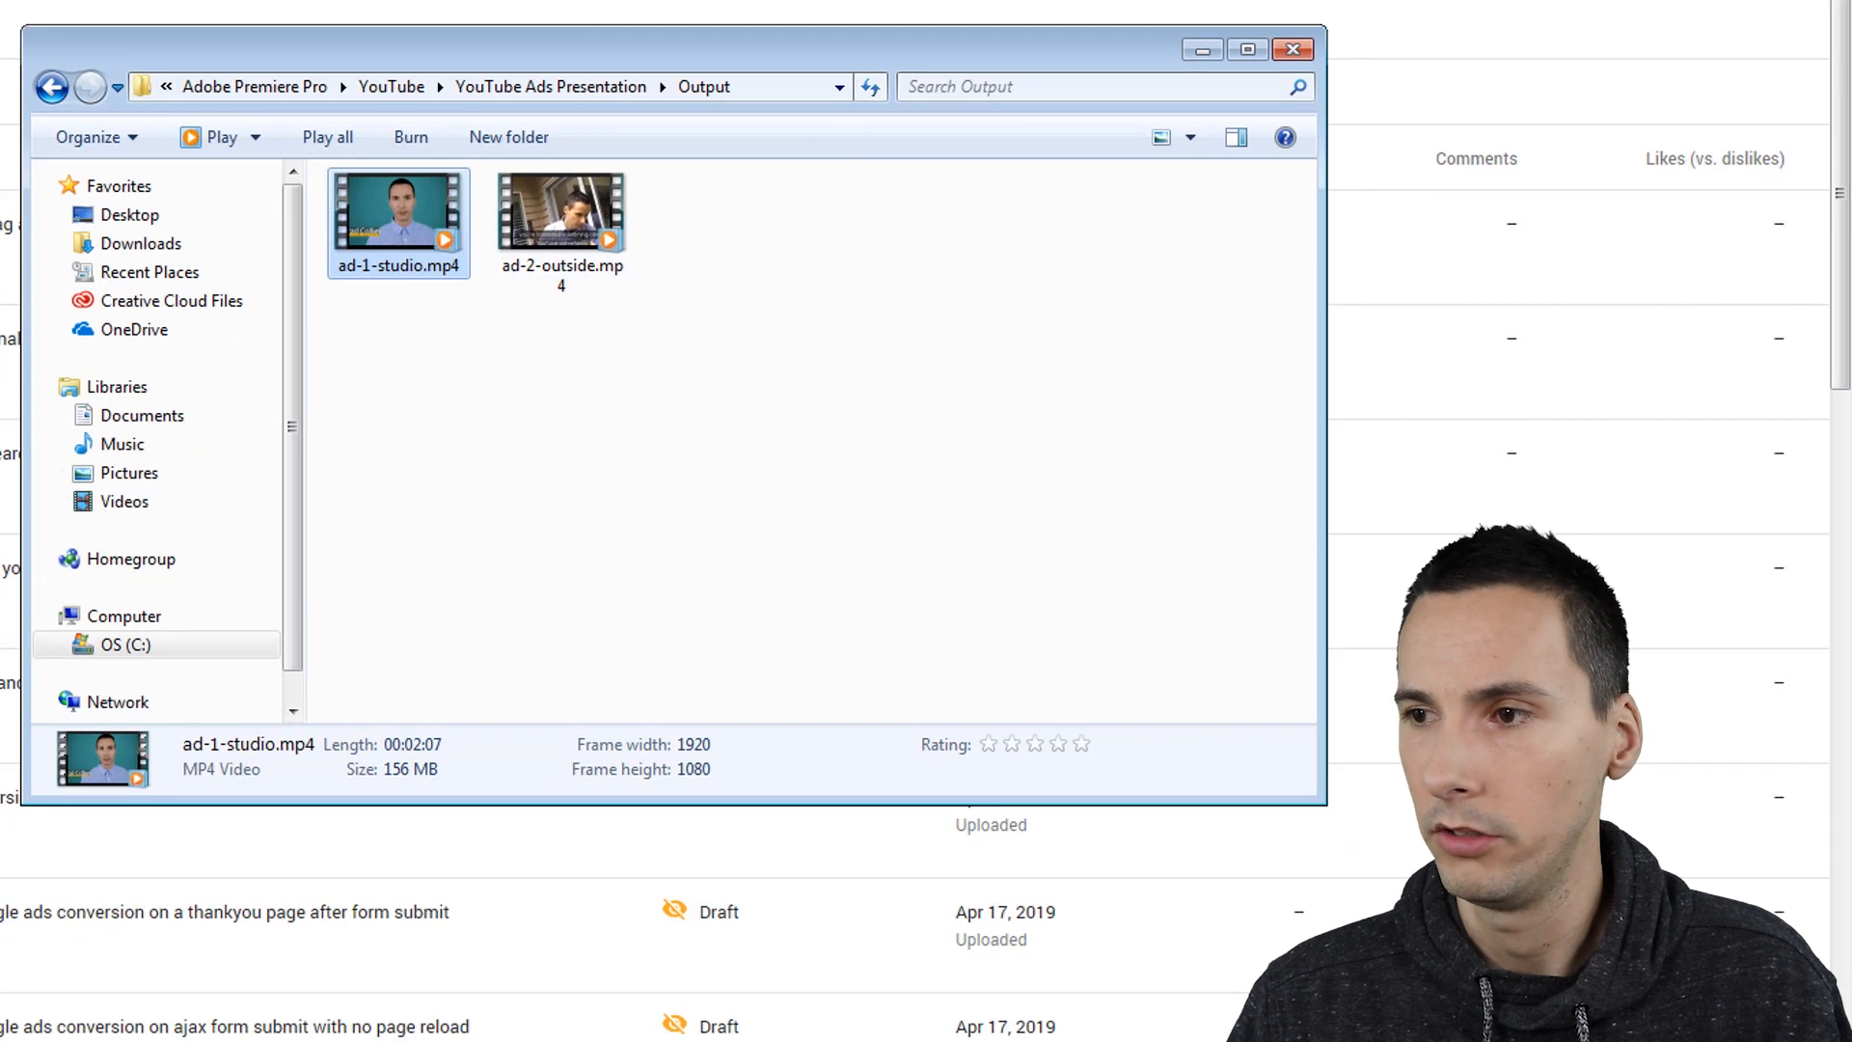
Step: Upload ad-1-studio.mp4 and ad-2-outside.mp4 together to the YouTube channel, and clear the folder window out of the way
click(1682, 144)
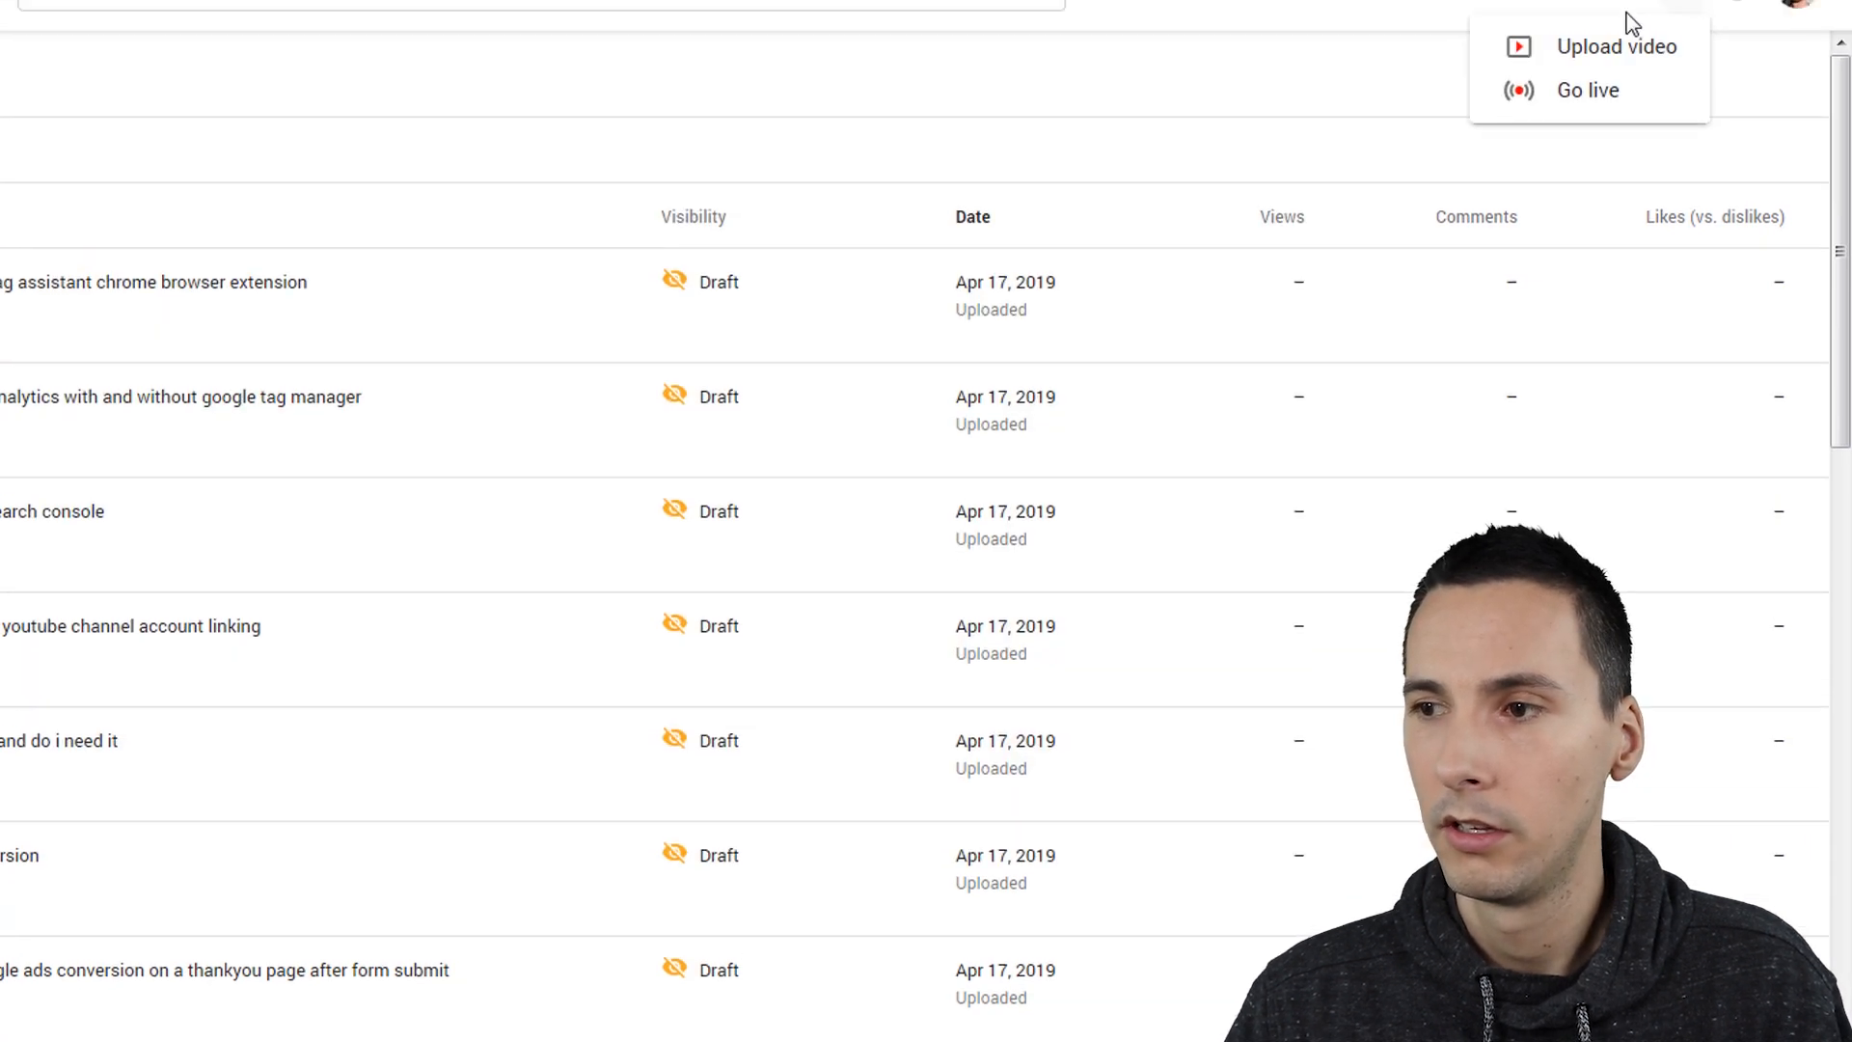
click(1601, 213)
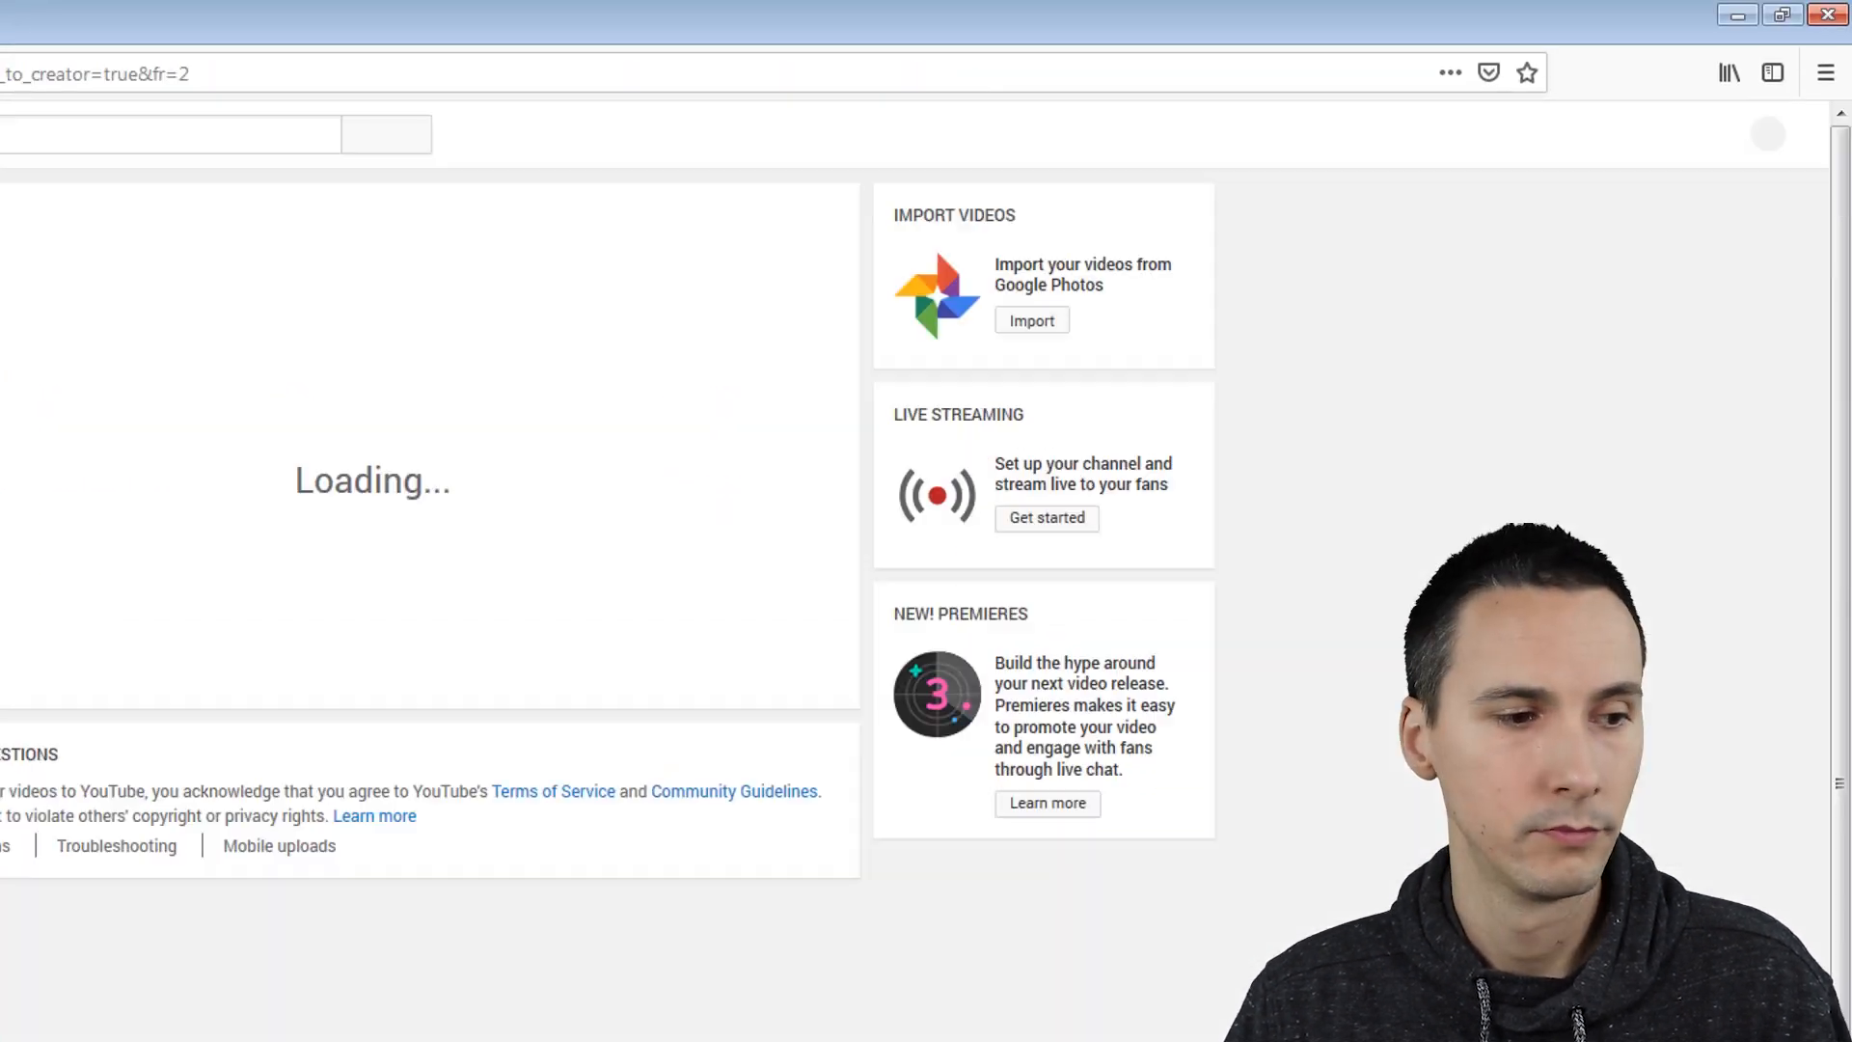
key(alt+Tab)
drag(644, 286, 1223, 290)
drag(1220, 588, 390, 444)
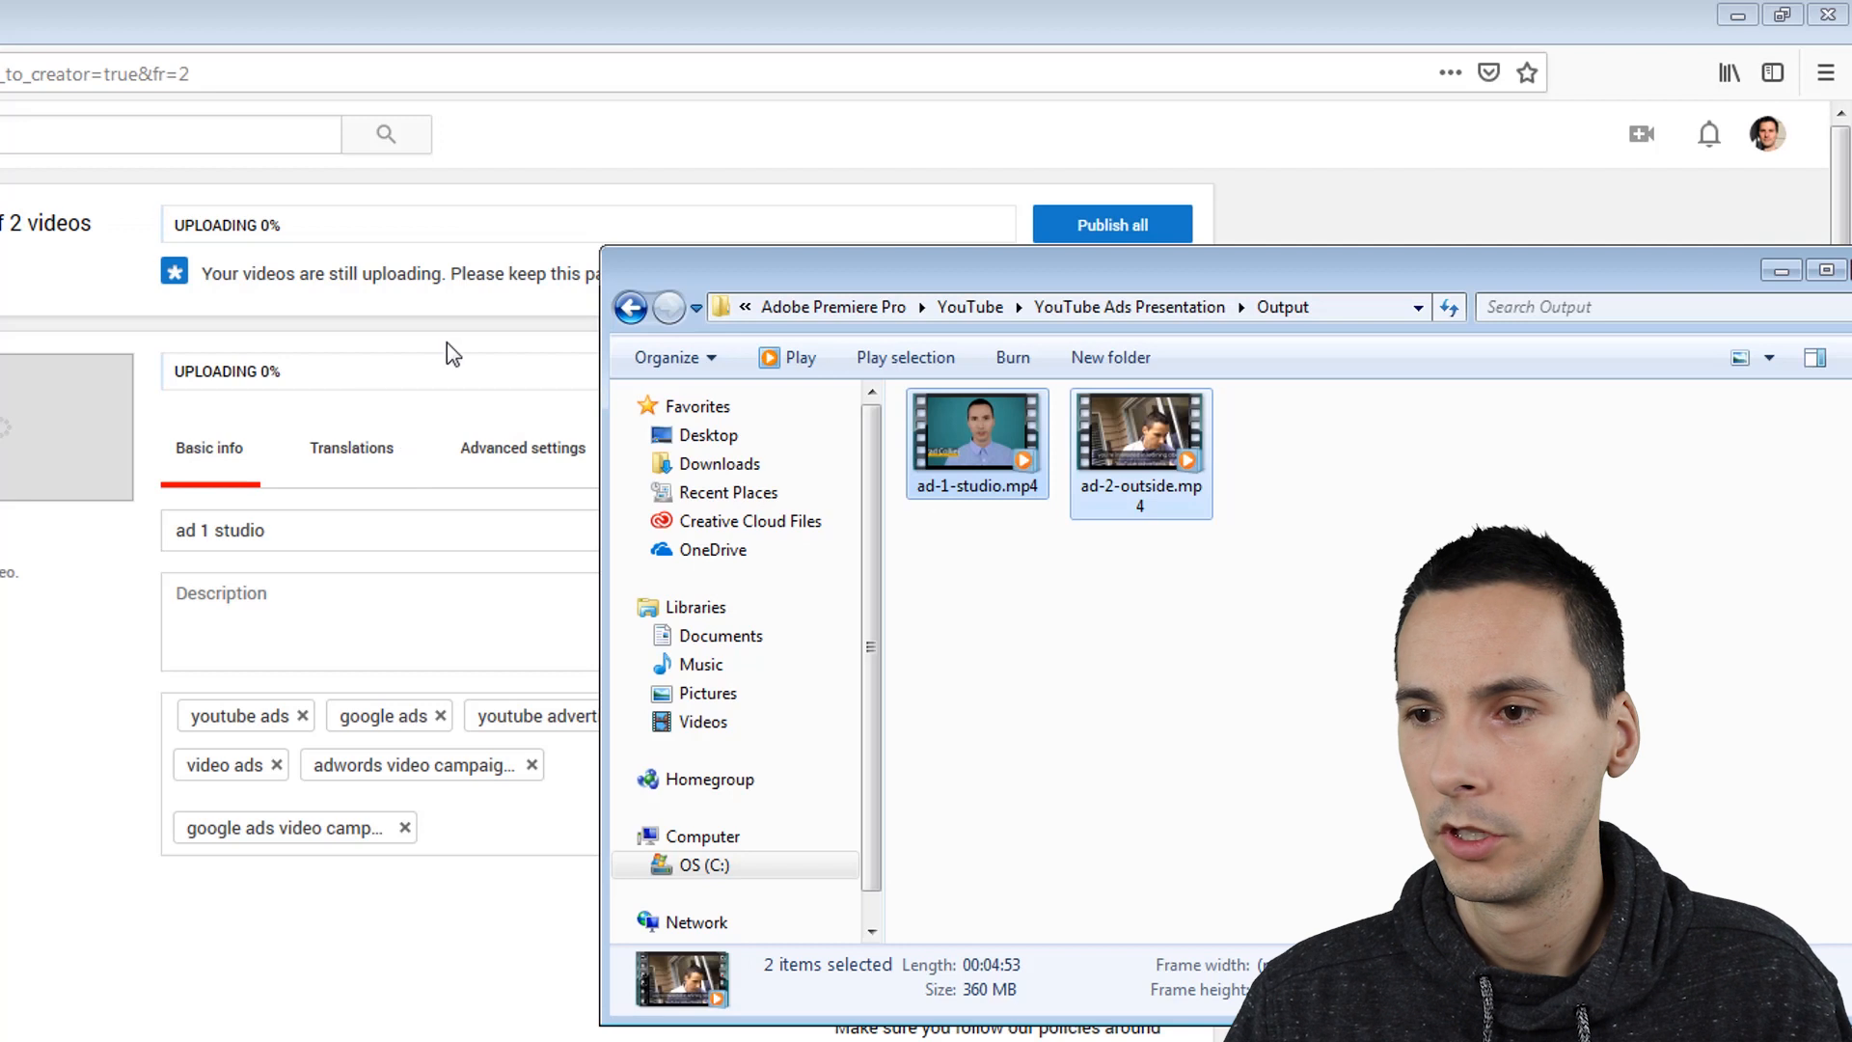
drag(1736, 265, 1579, 289)
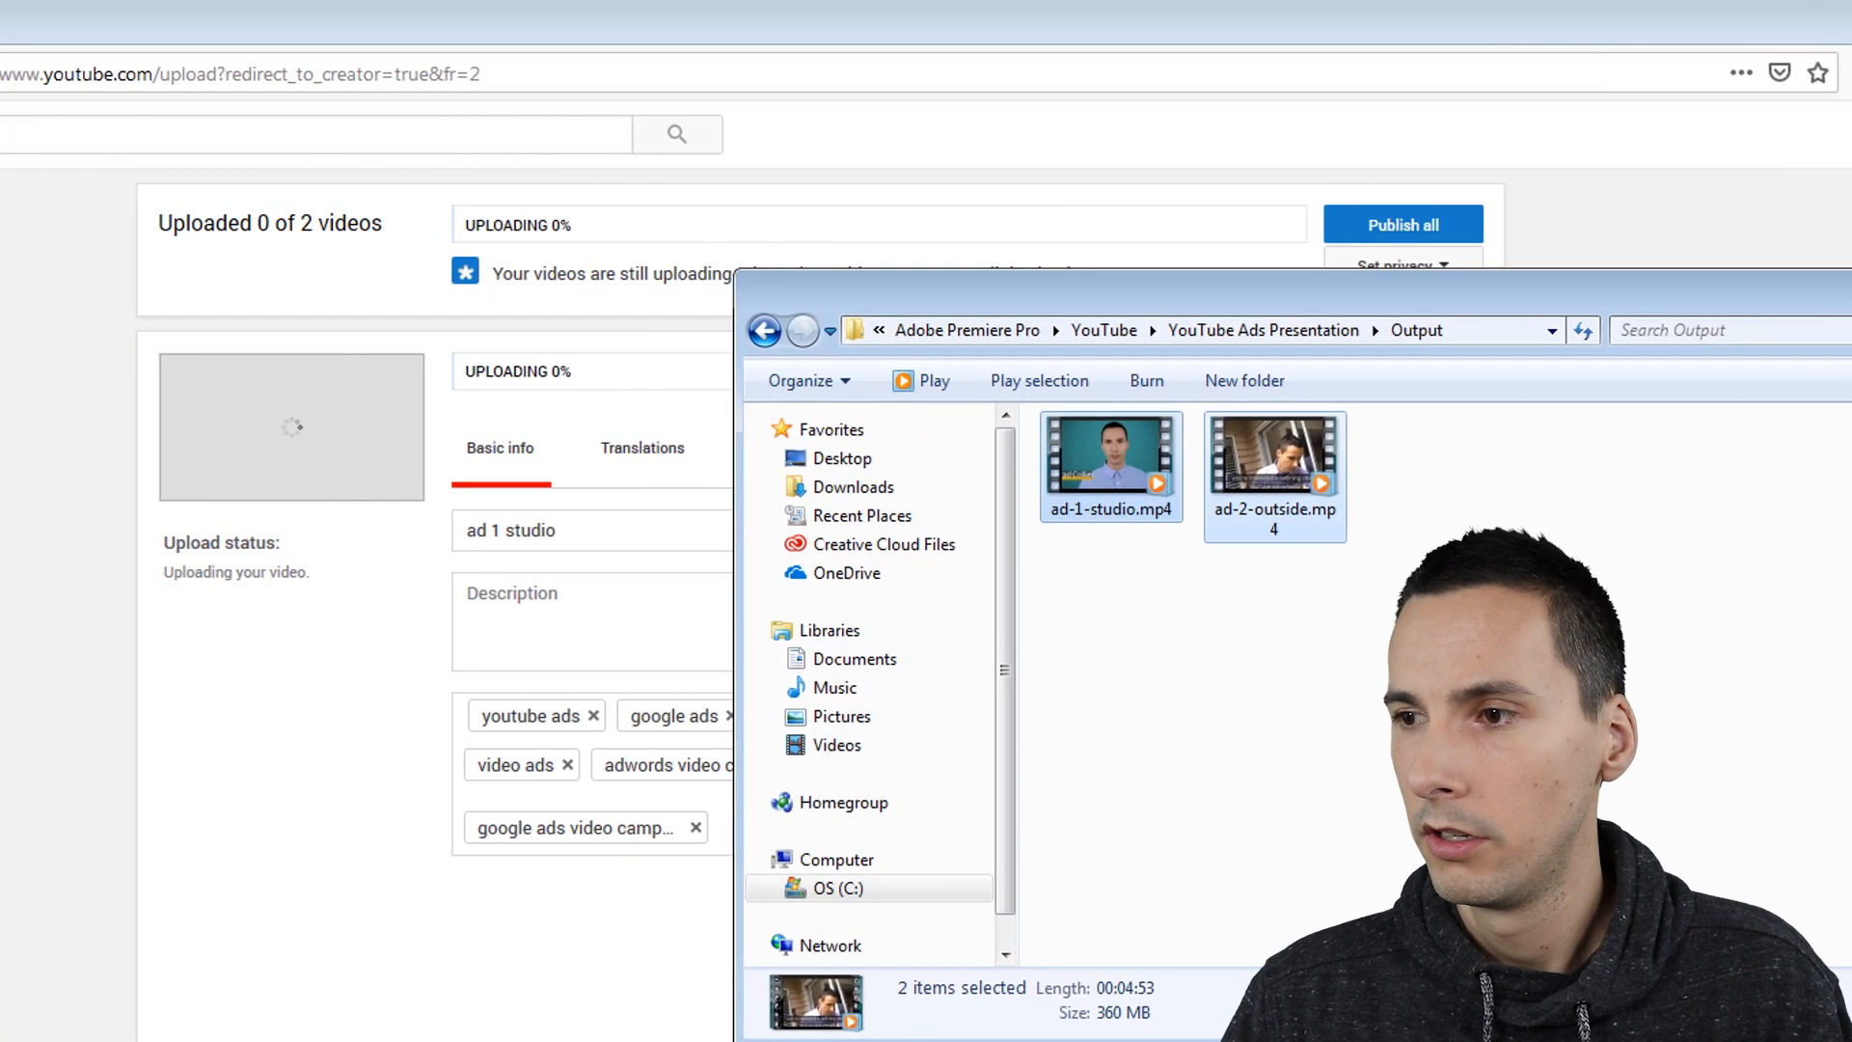
click(1850, 283)
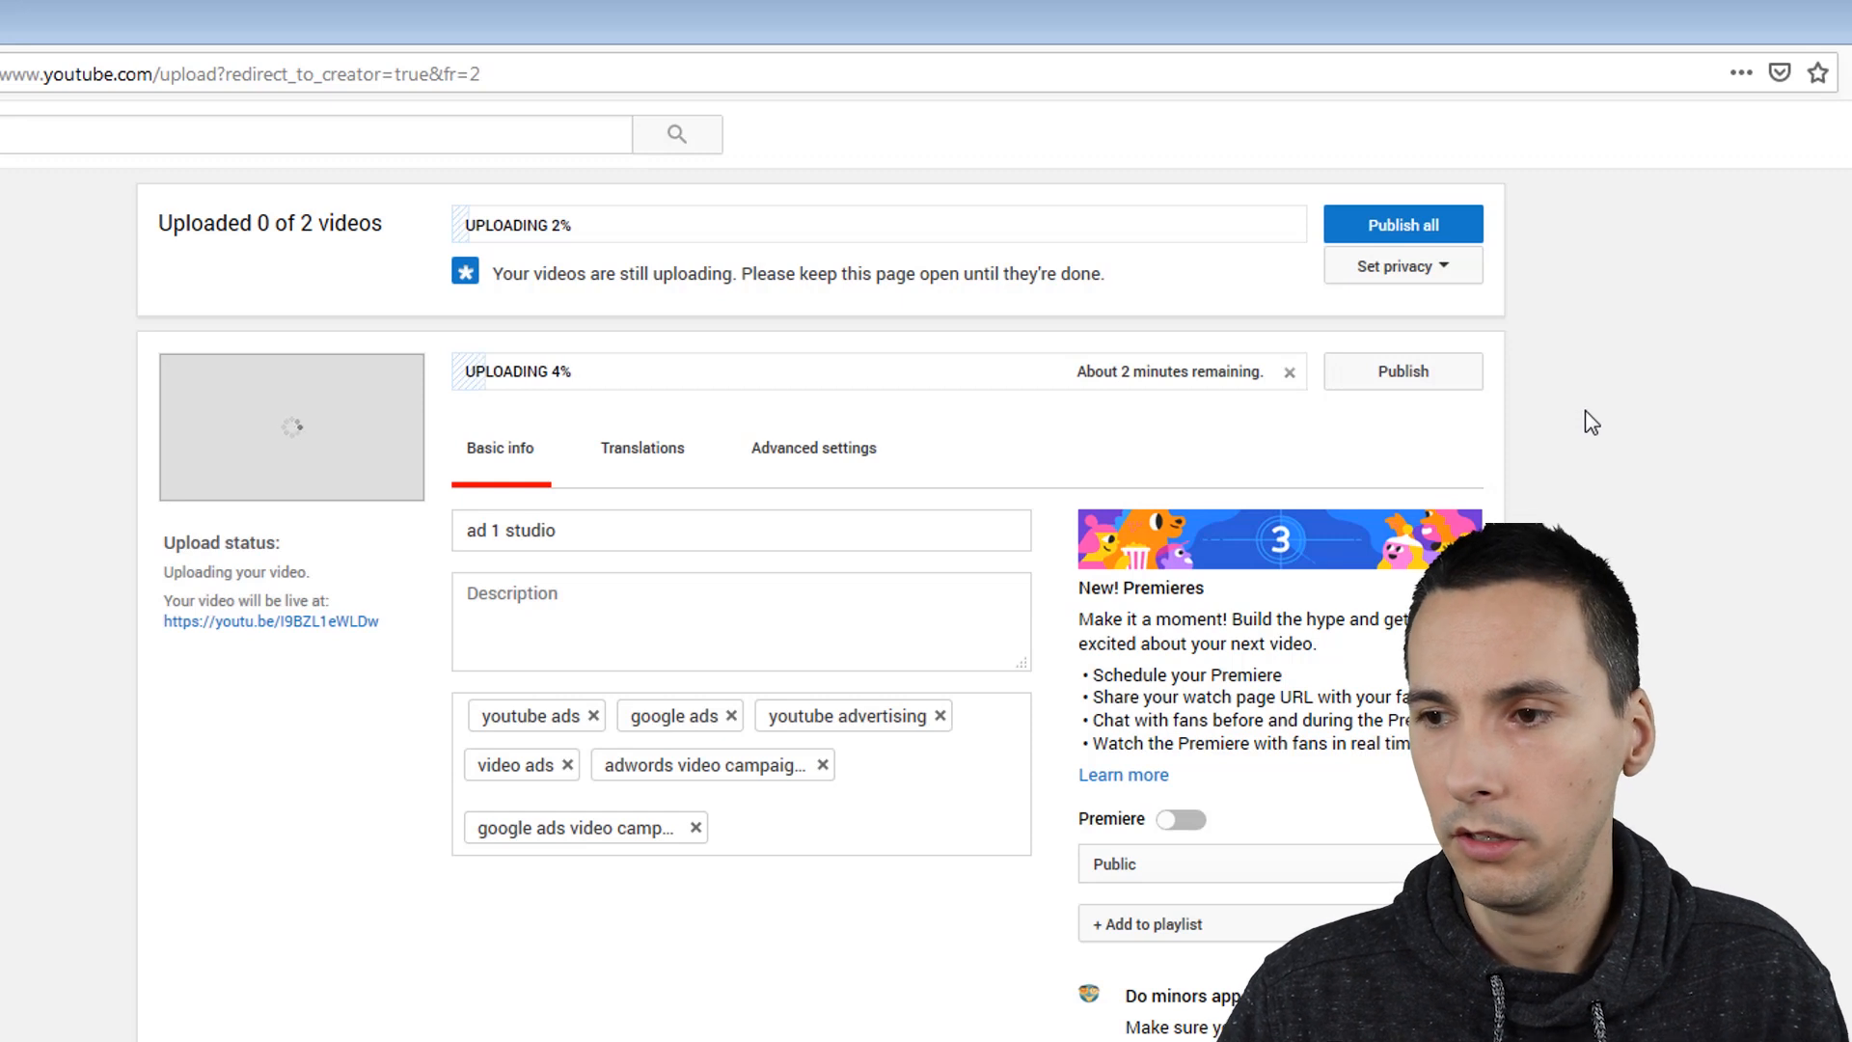
Step: Set the visibility of the "ad 1 studio" video to Unlisted
scroll(1587, 417, down, 3)
click(1229, 590)
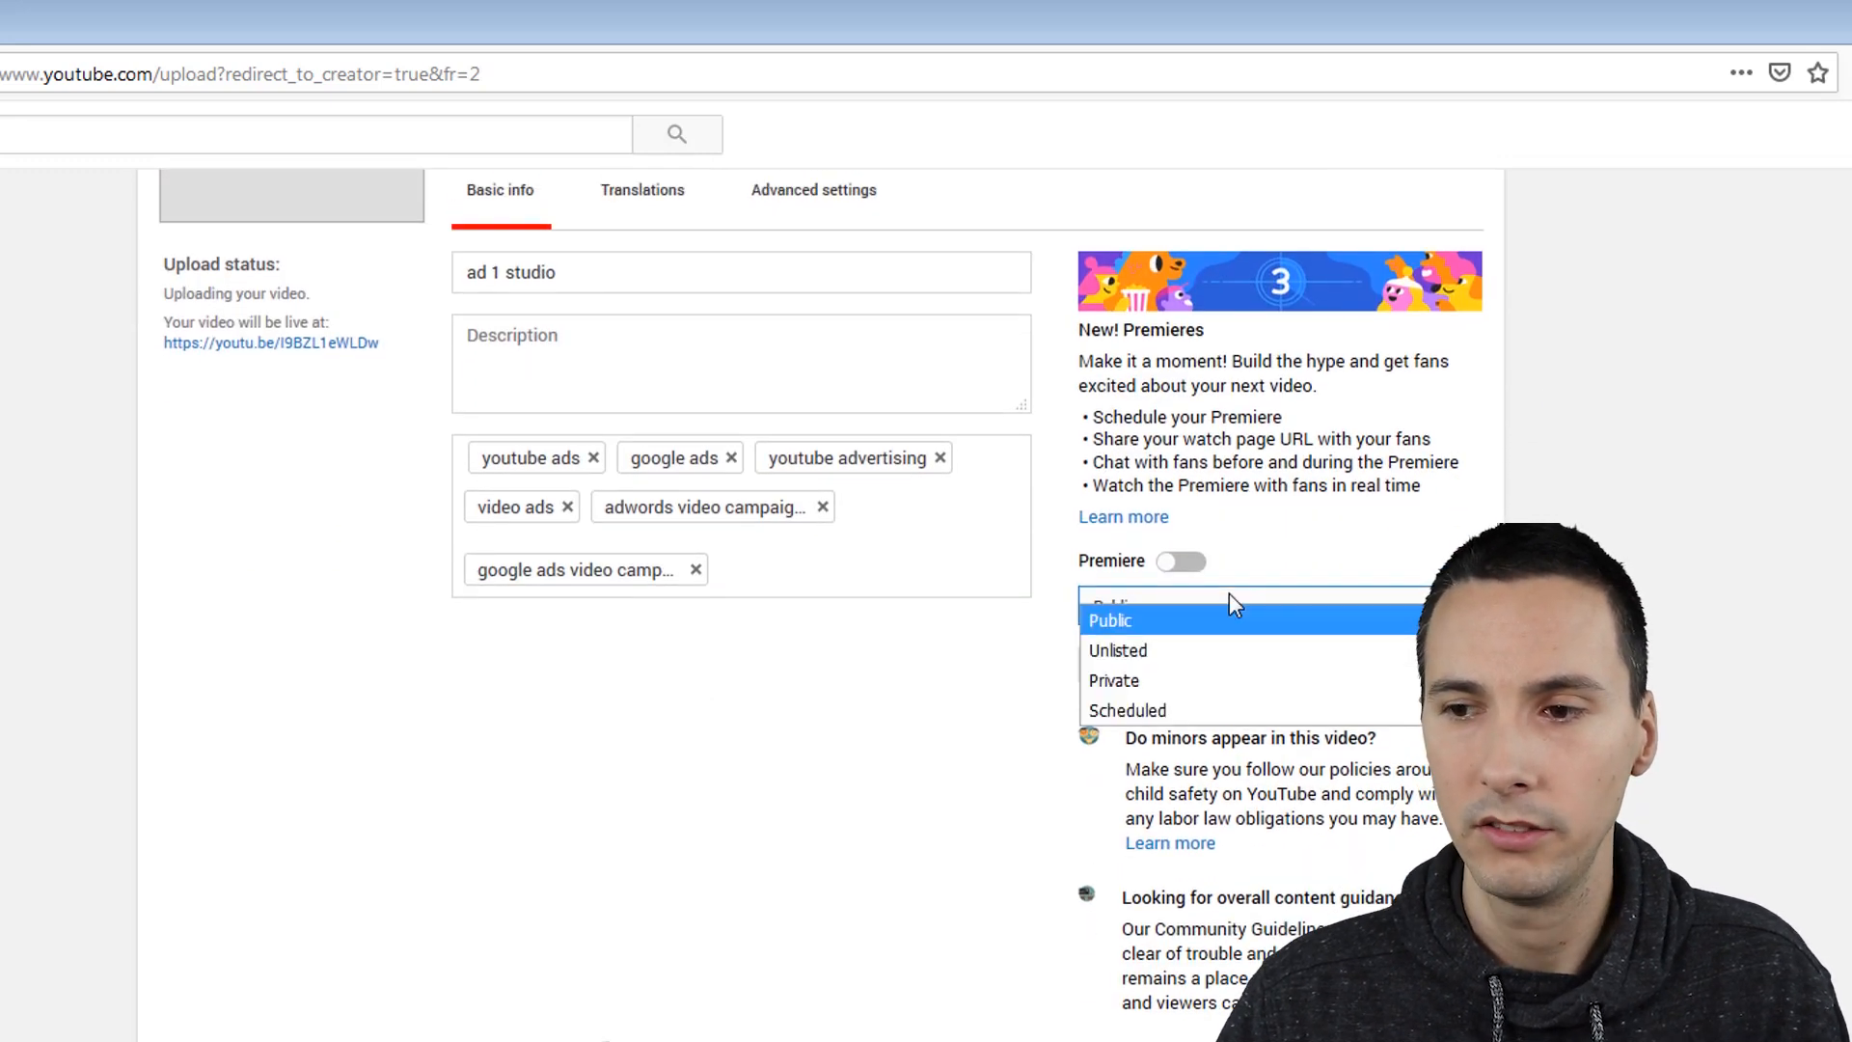
click(1191, 654)
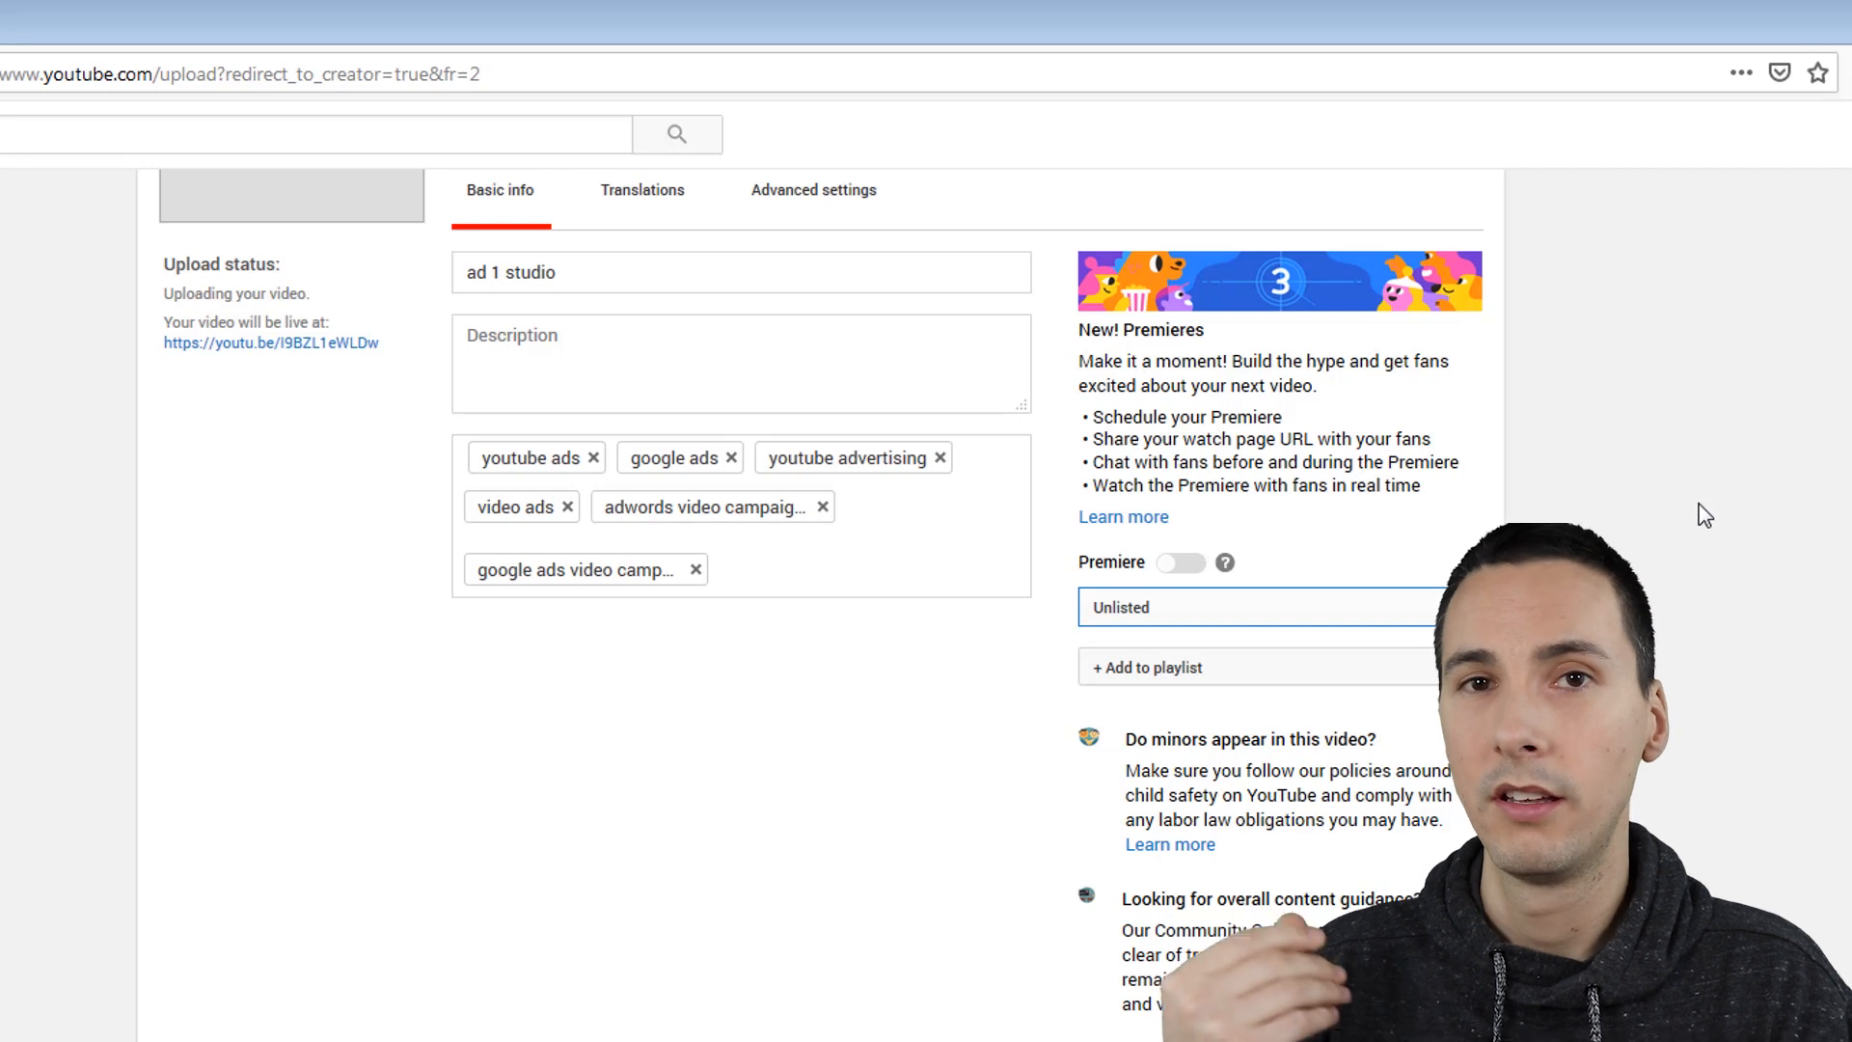
click(1466, 606)
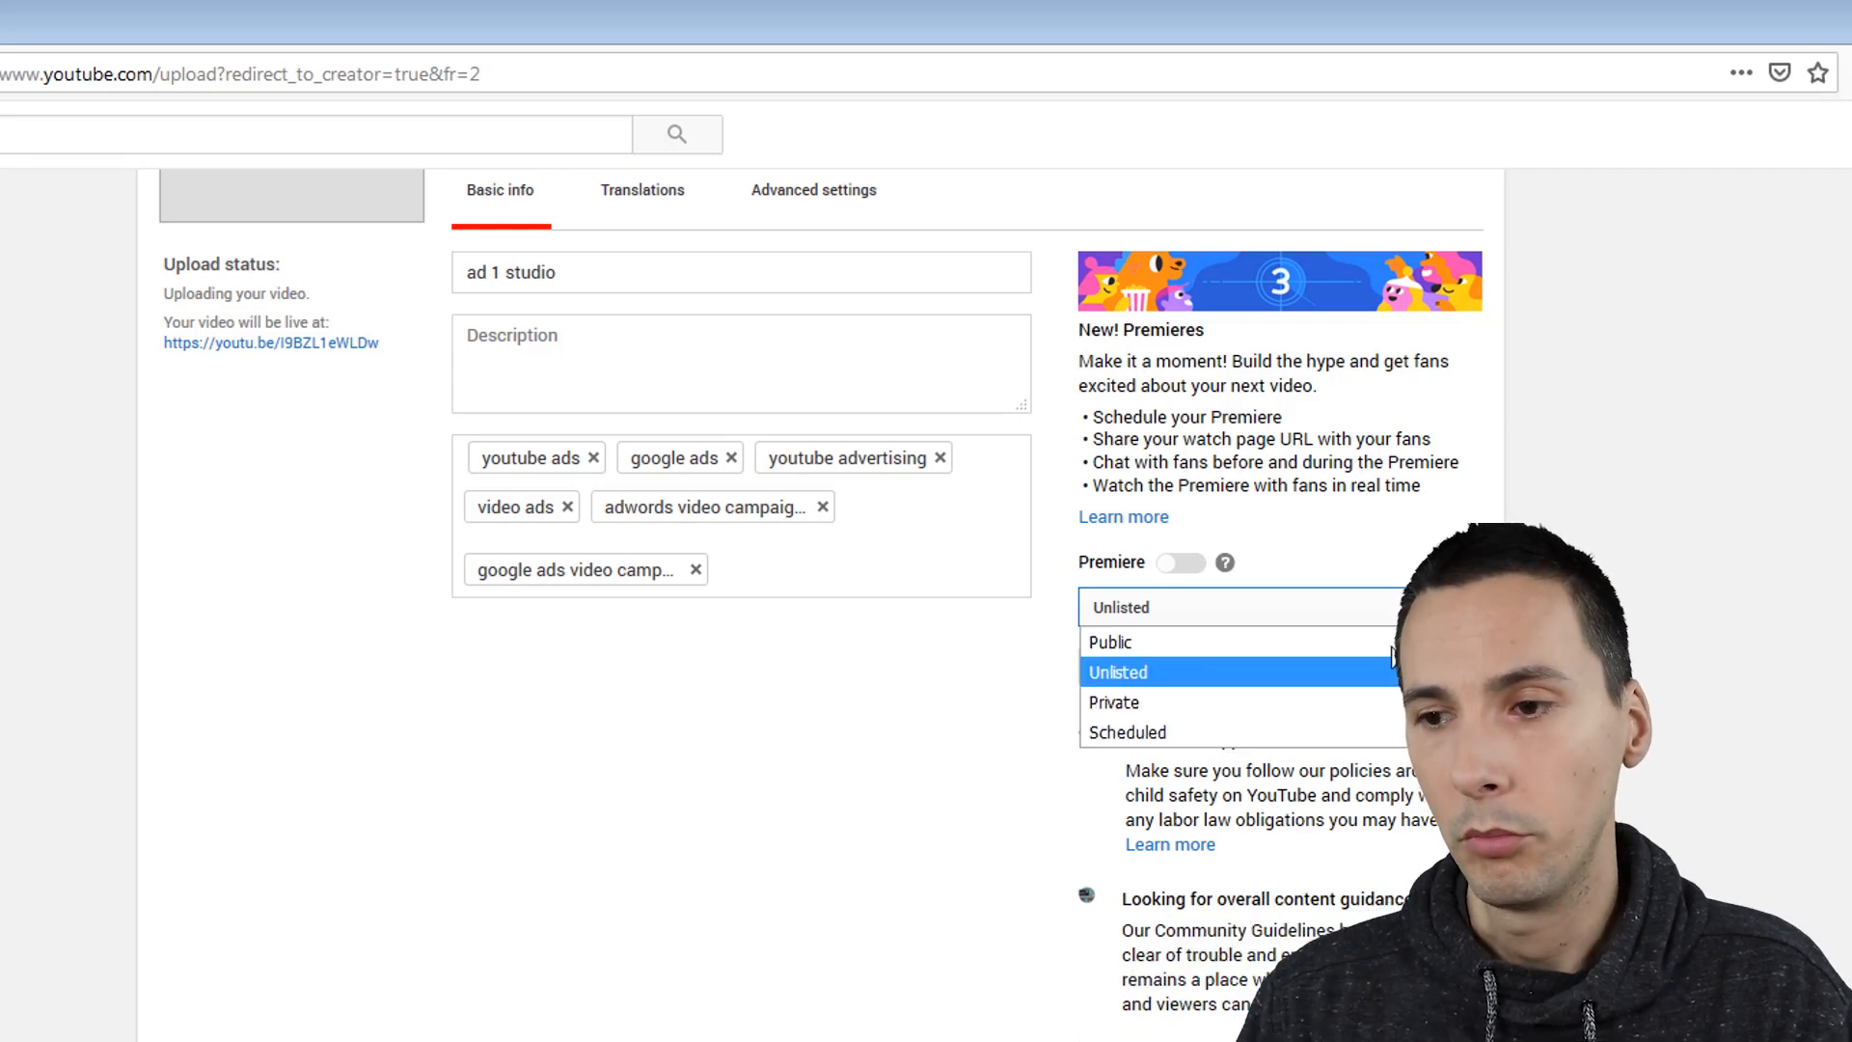
click(1633, 559)
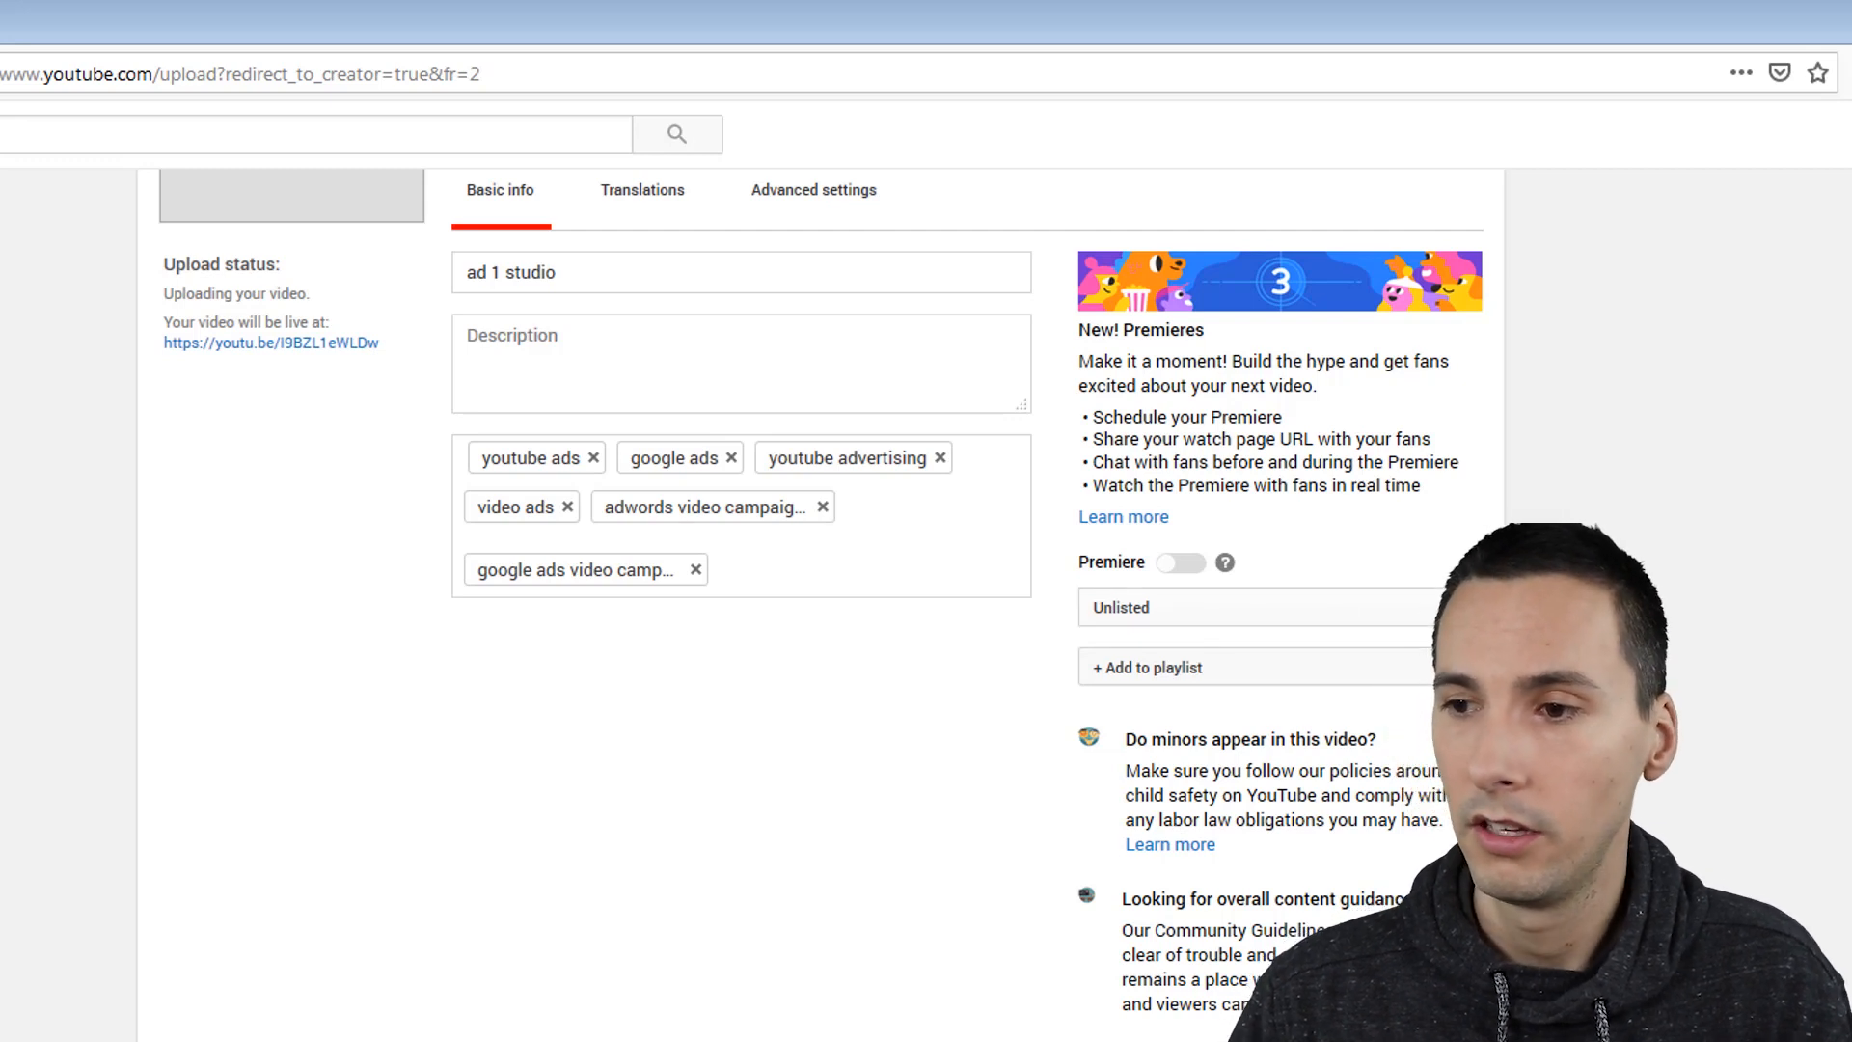
Step: Review the advanced settings of "ad 1 studio", keep comments and ratings allowed, and turn off publishing to the Subscriptions feed and notifying subscribers
scroll(1579, 480, up, 3)
click(829, 470)
scroll(1727, 456, down, 5)
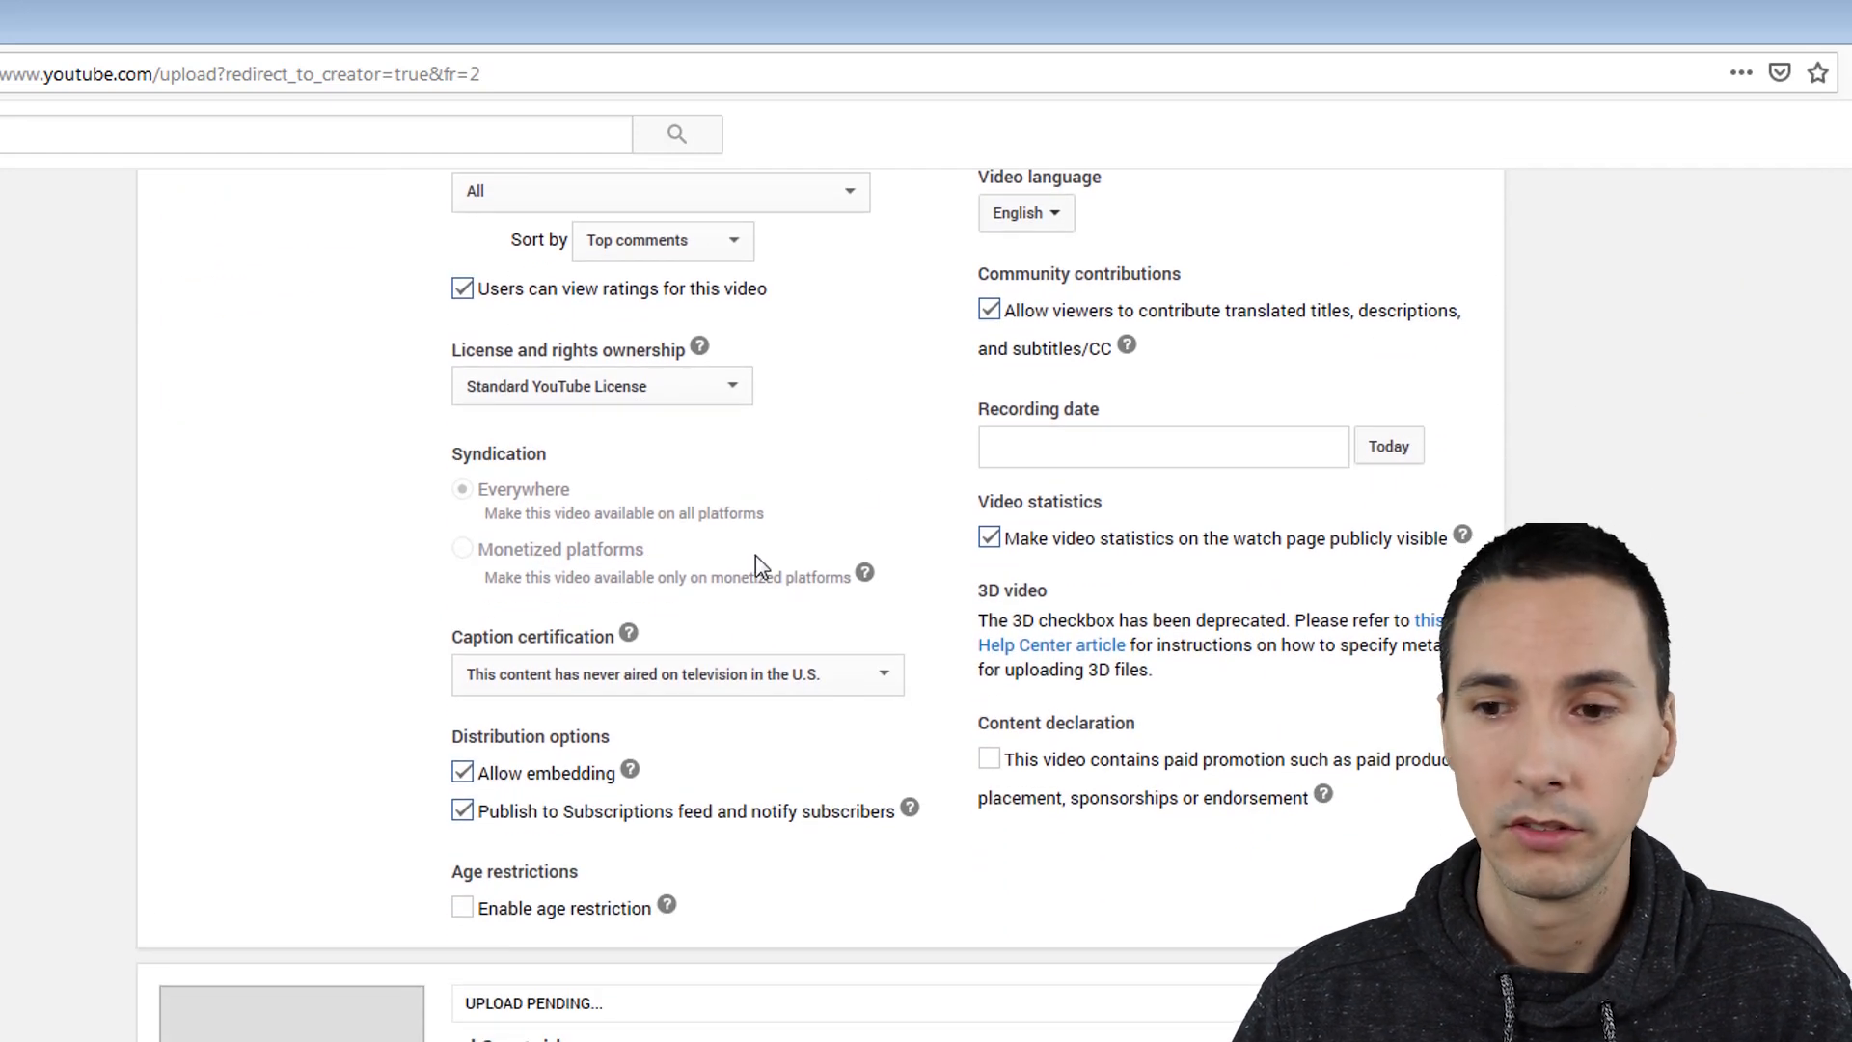
scroll(753, 818, up, 3)
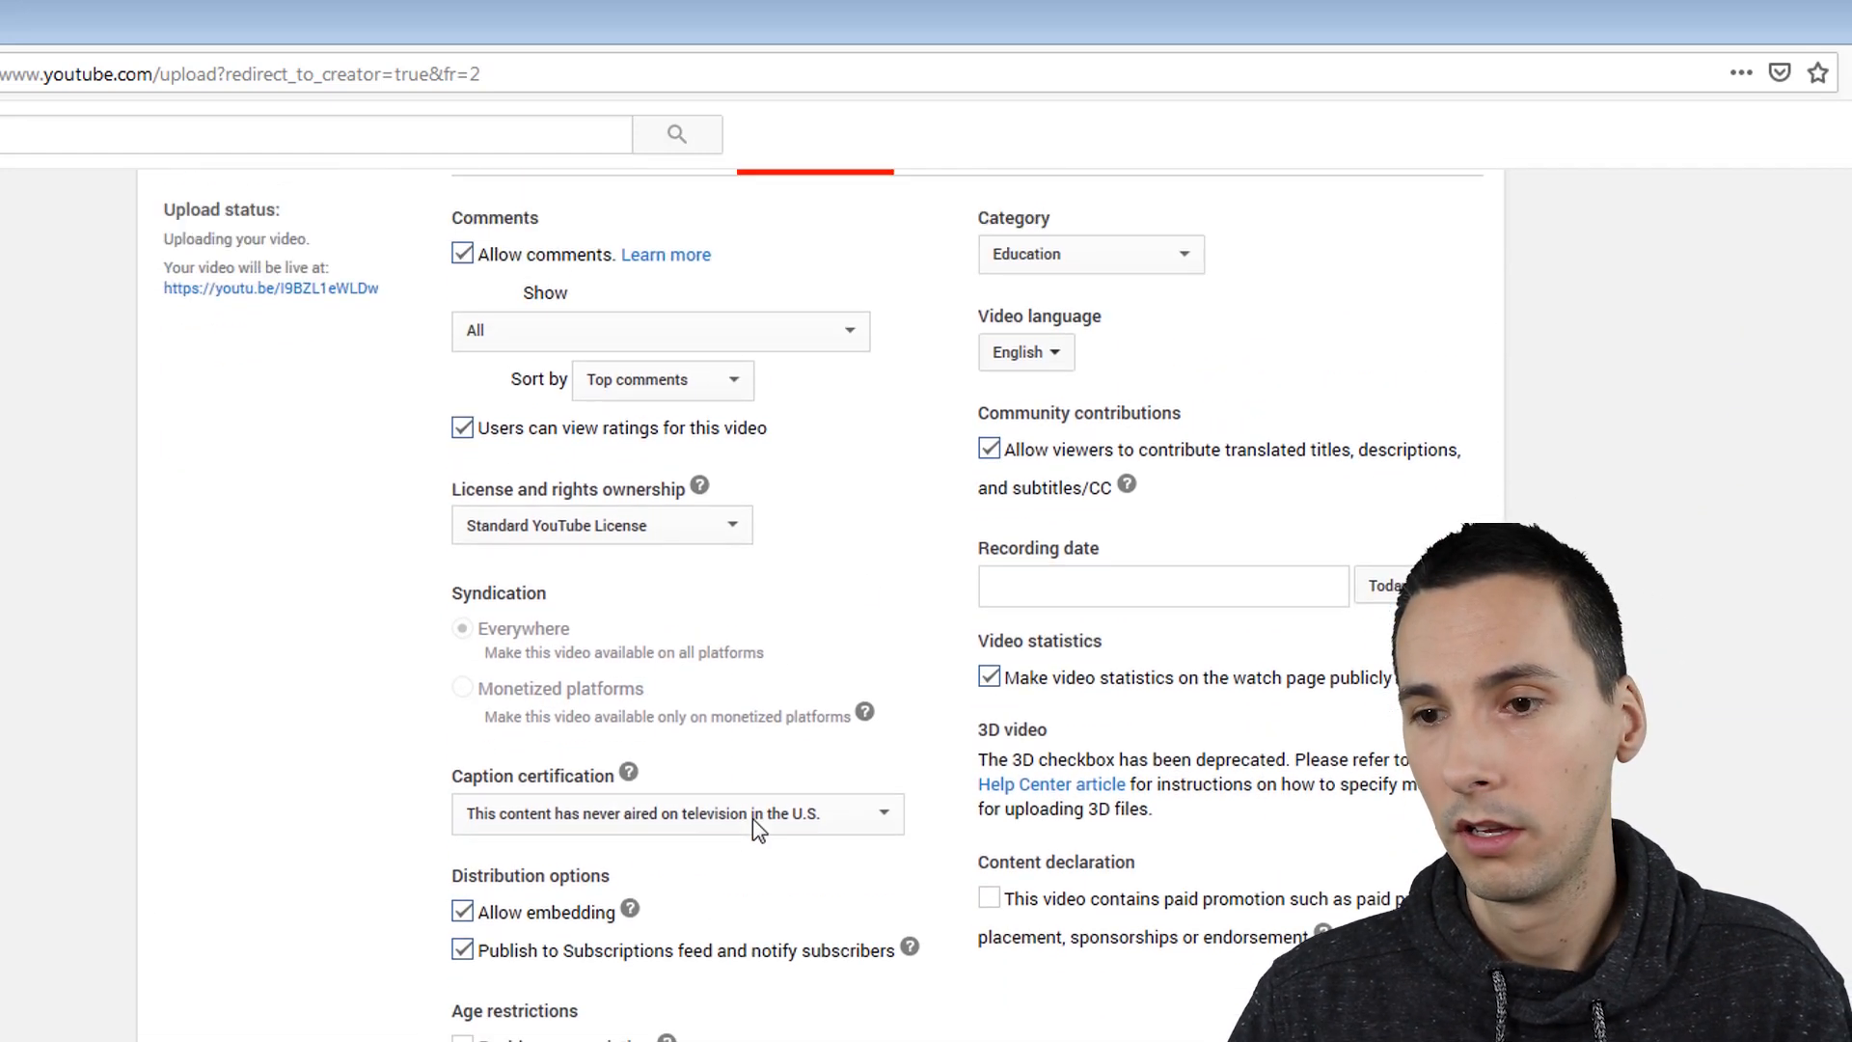
click(464, 571)
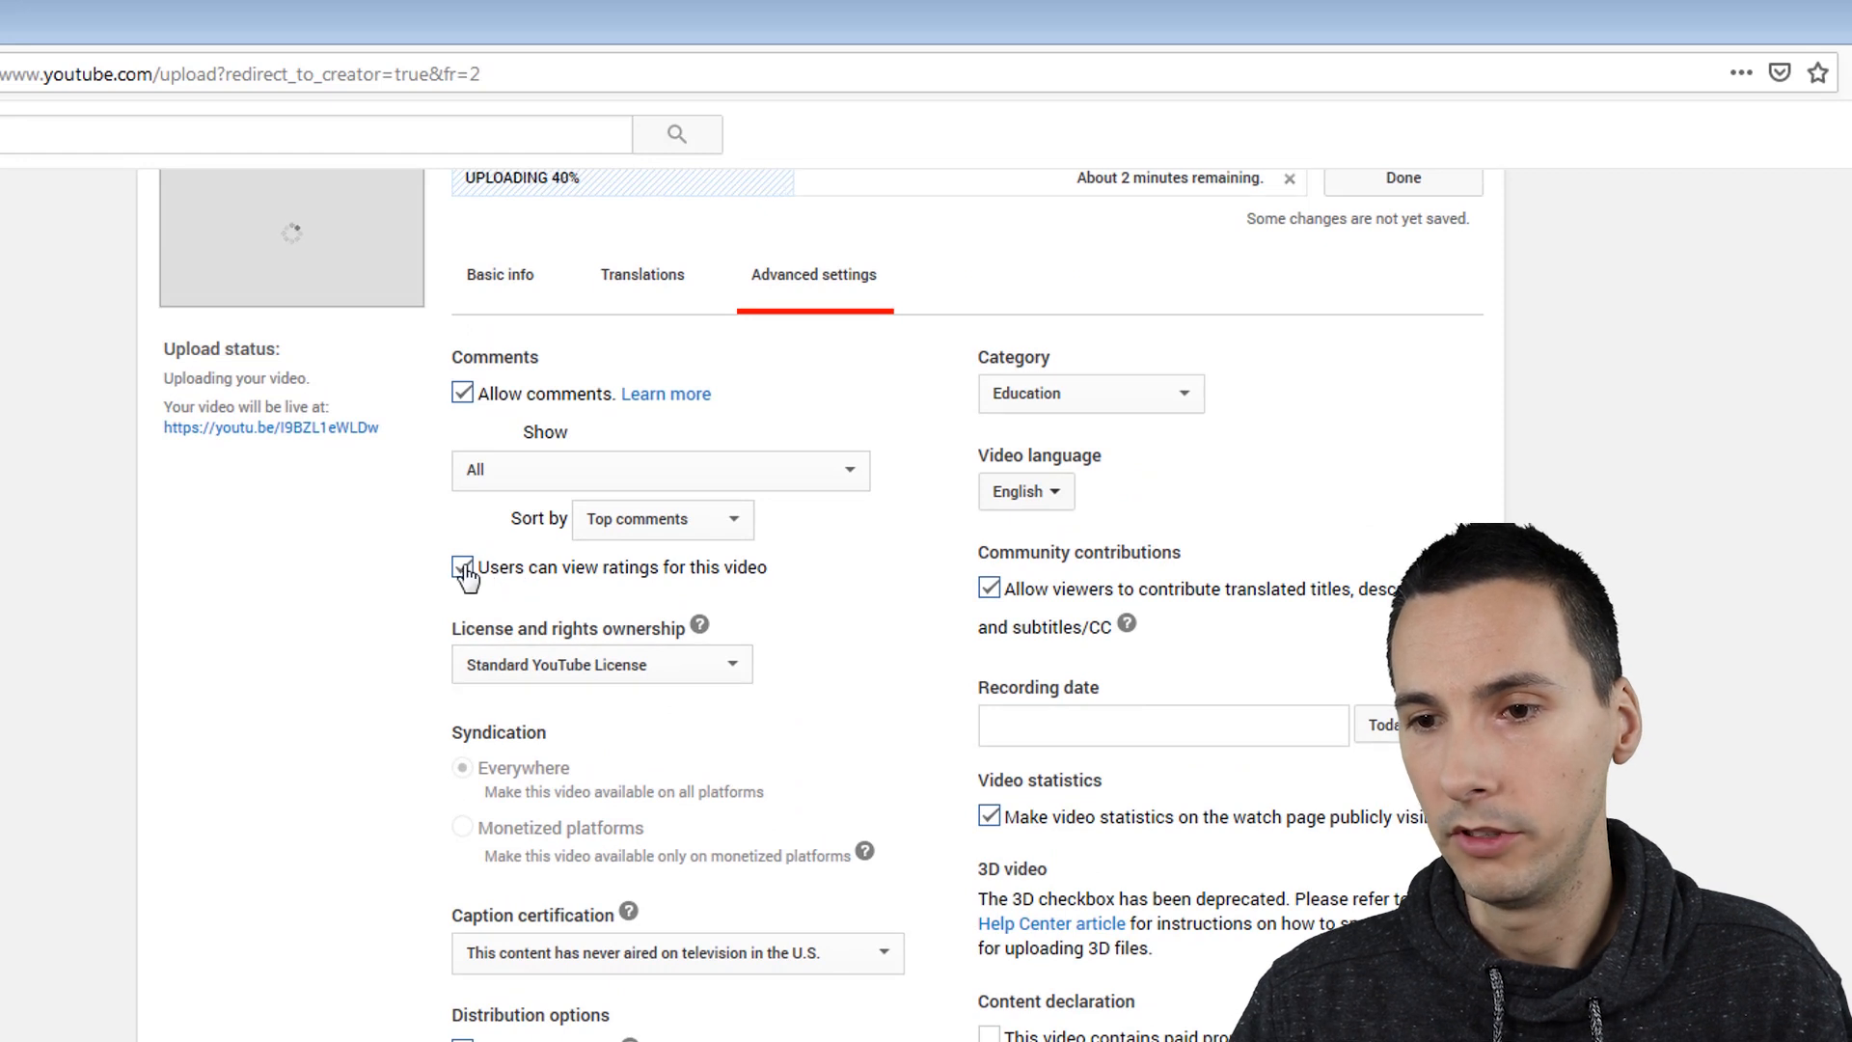
click(464, 569)
click(464, 396)
click(465, 396)
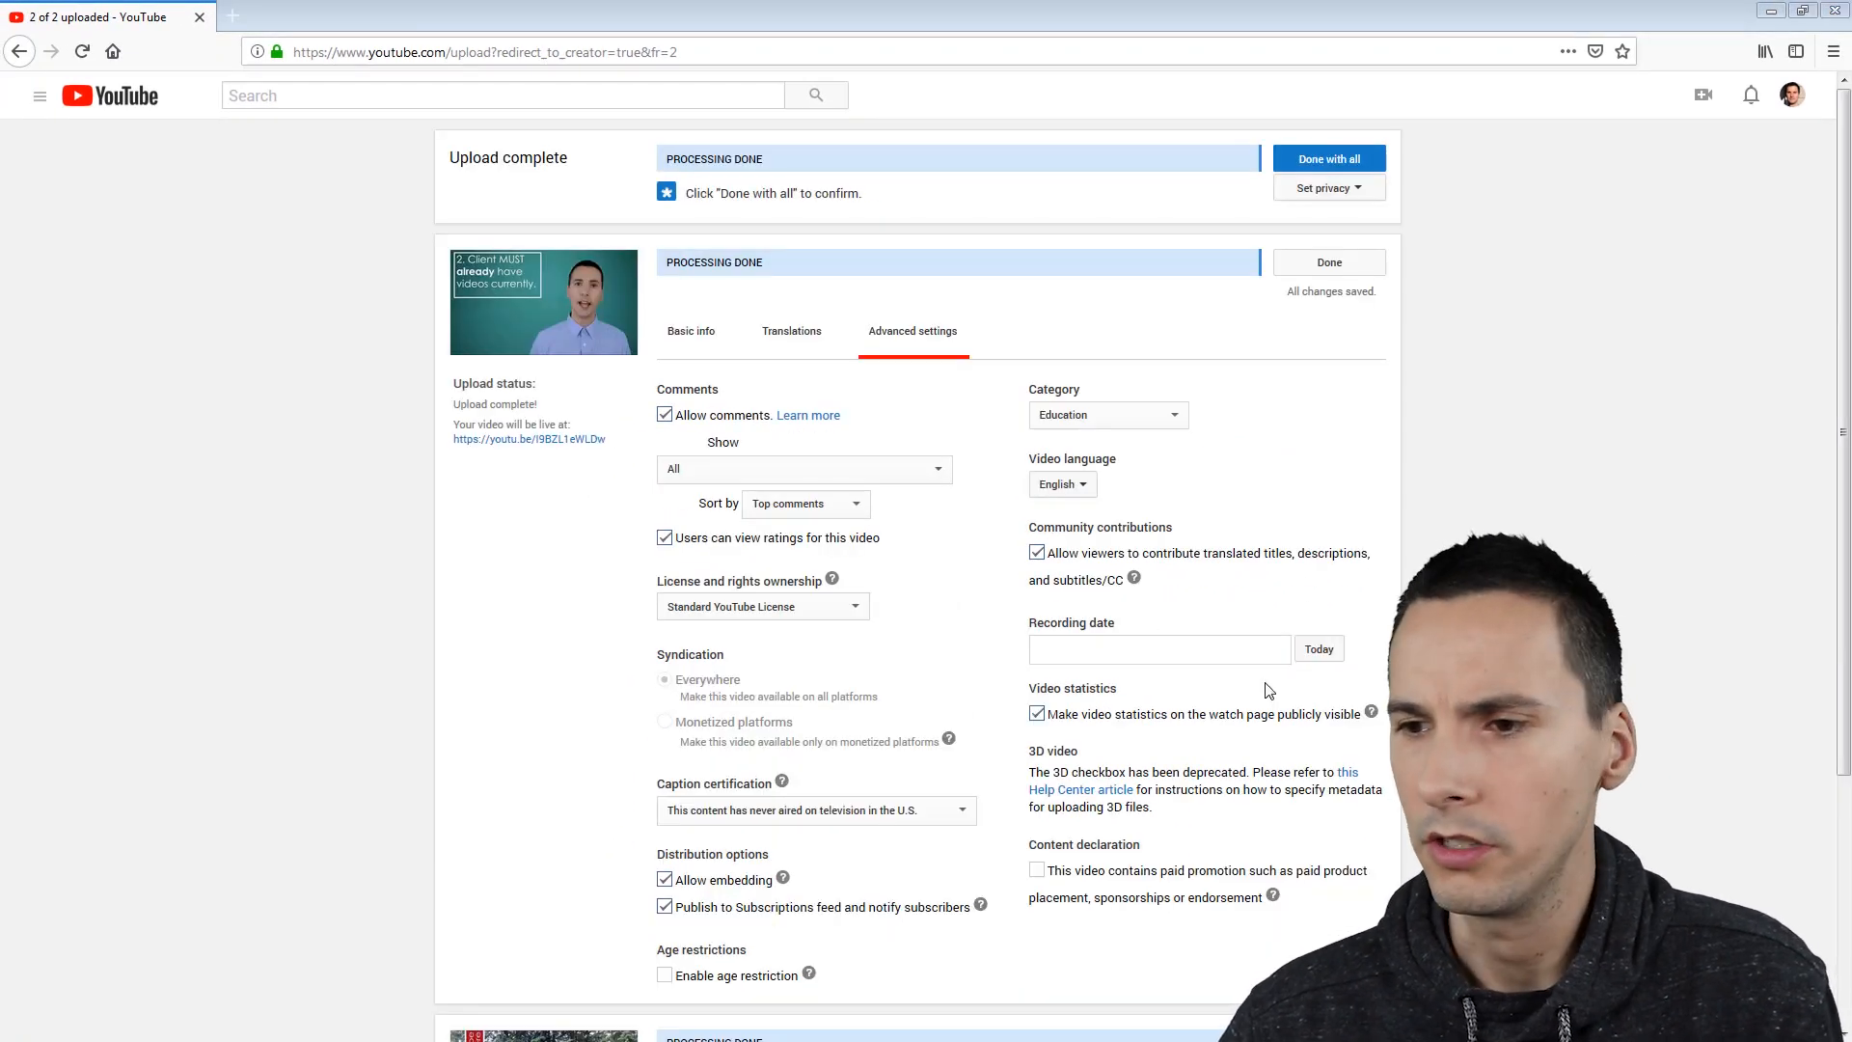
scroll(788, 656, down, 3)
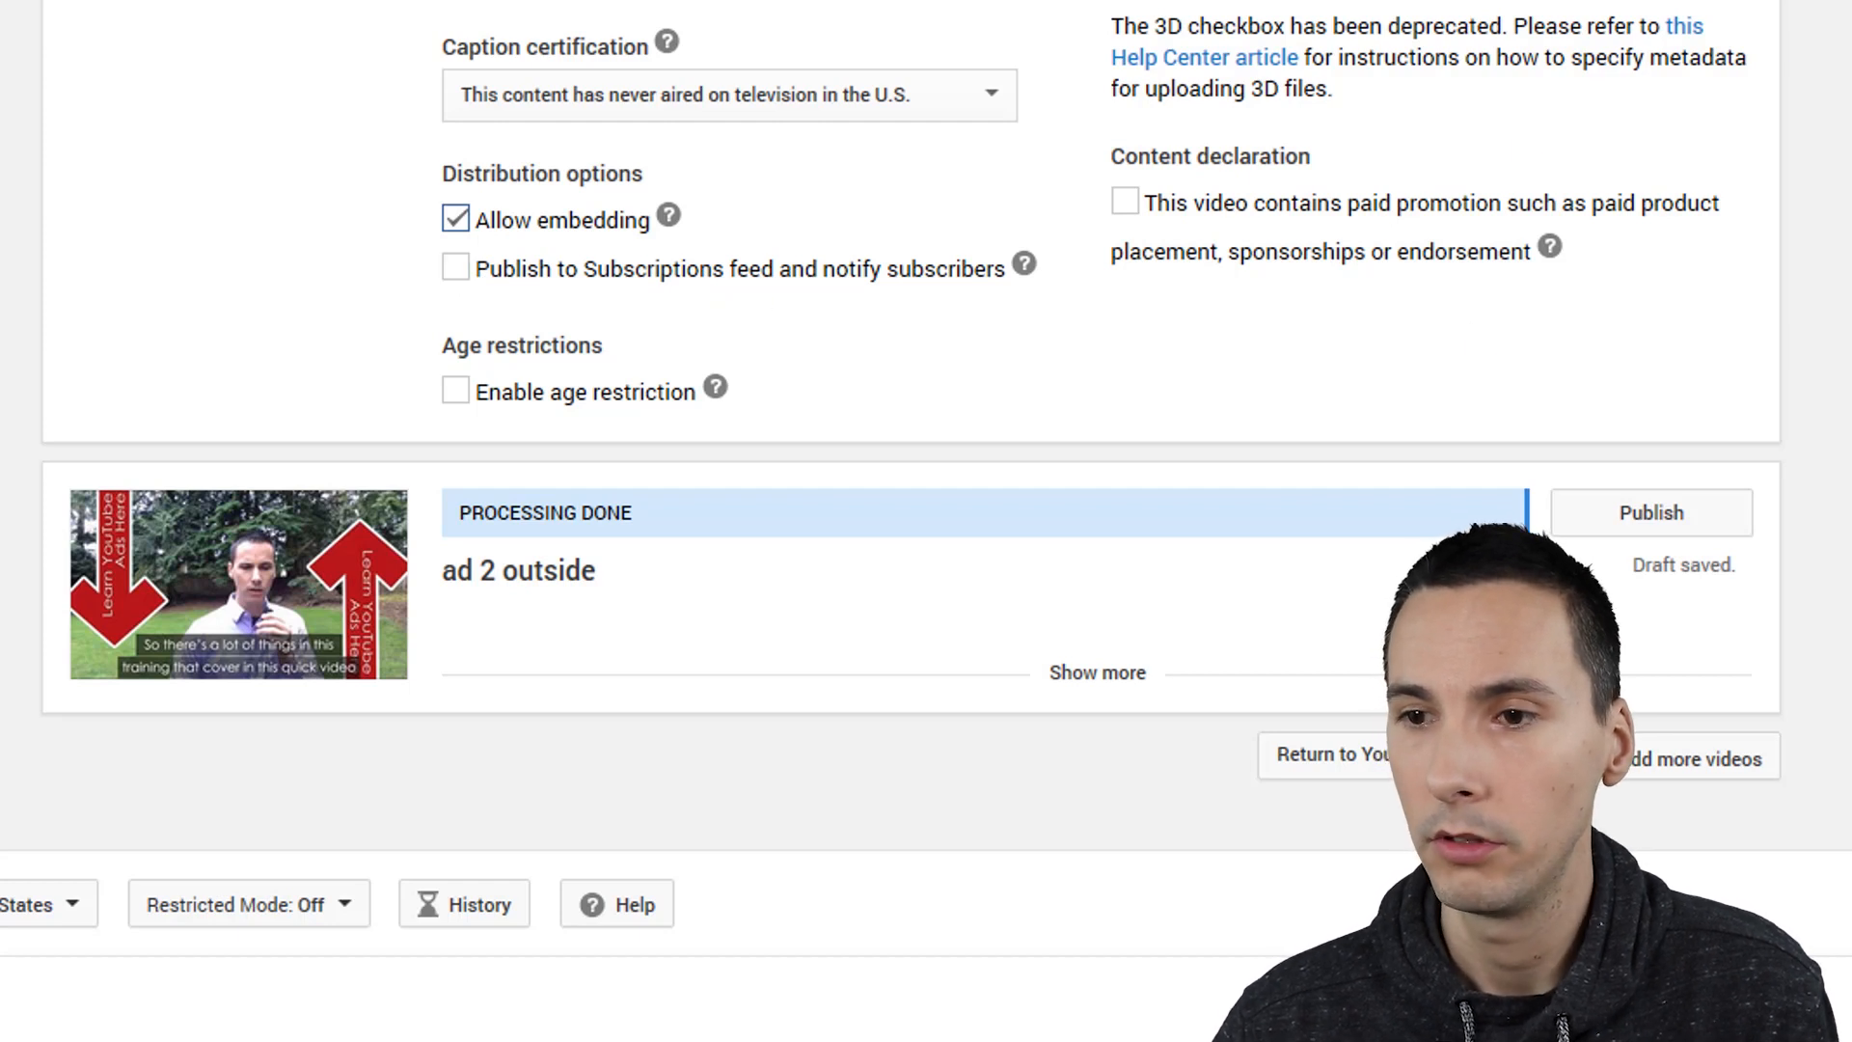
scroll(907, 521, up, 5)
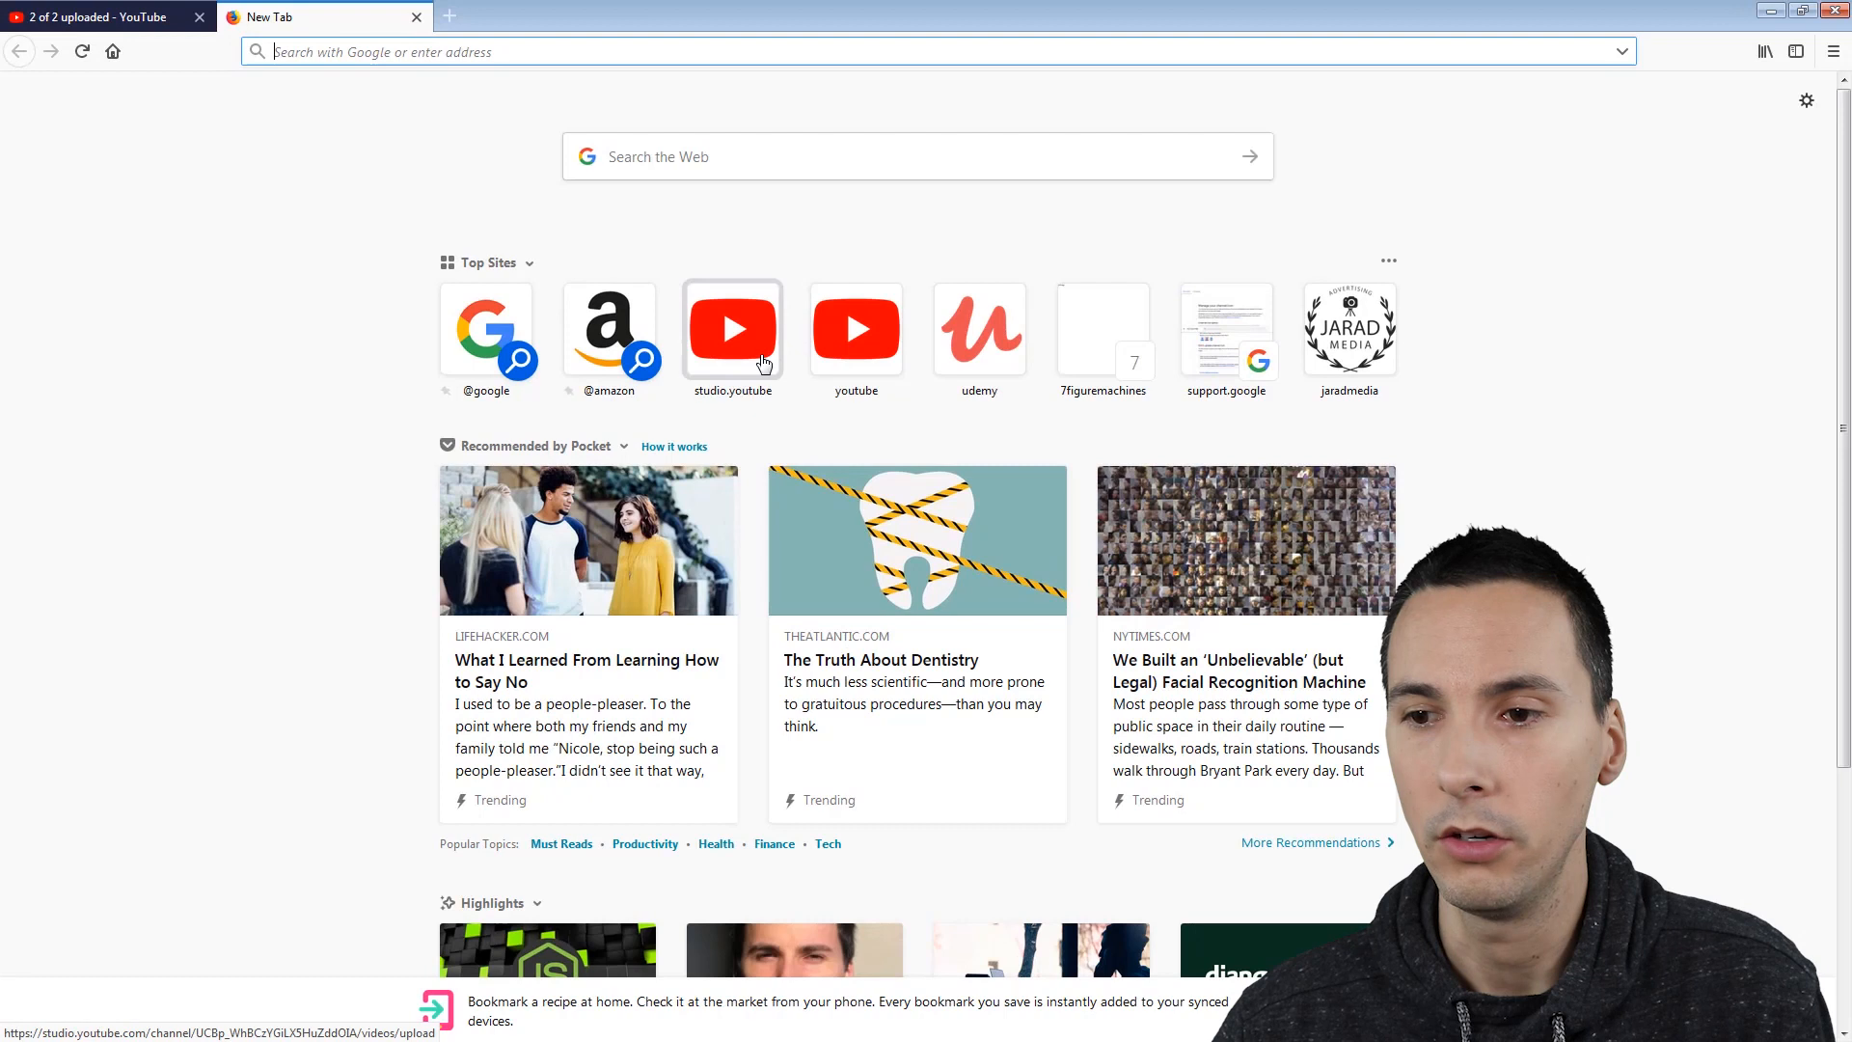
Step: Open the YouTube video "DON'T START YOUTUBE BEFORE WATCHING THIS!" in a new tab and show Stats for nerds on its pre-roll ad
click(860, 356)
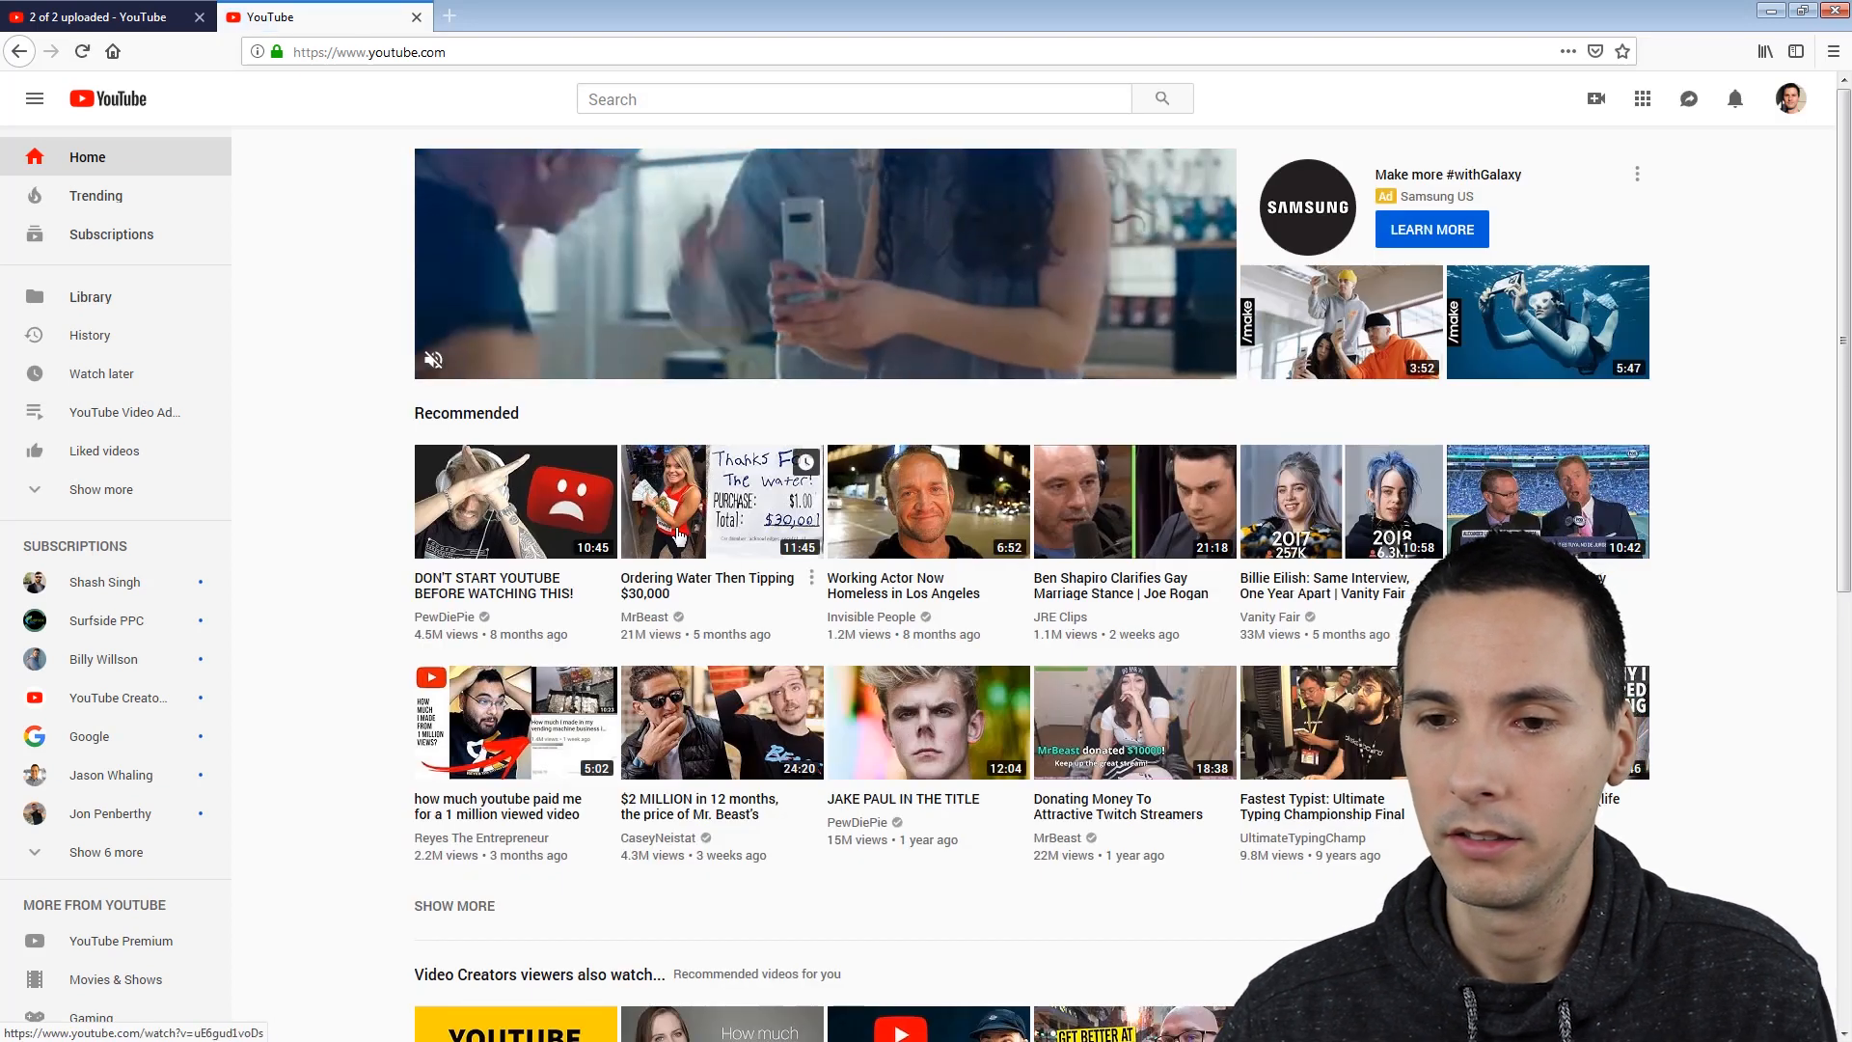
click(552, 537)
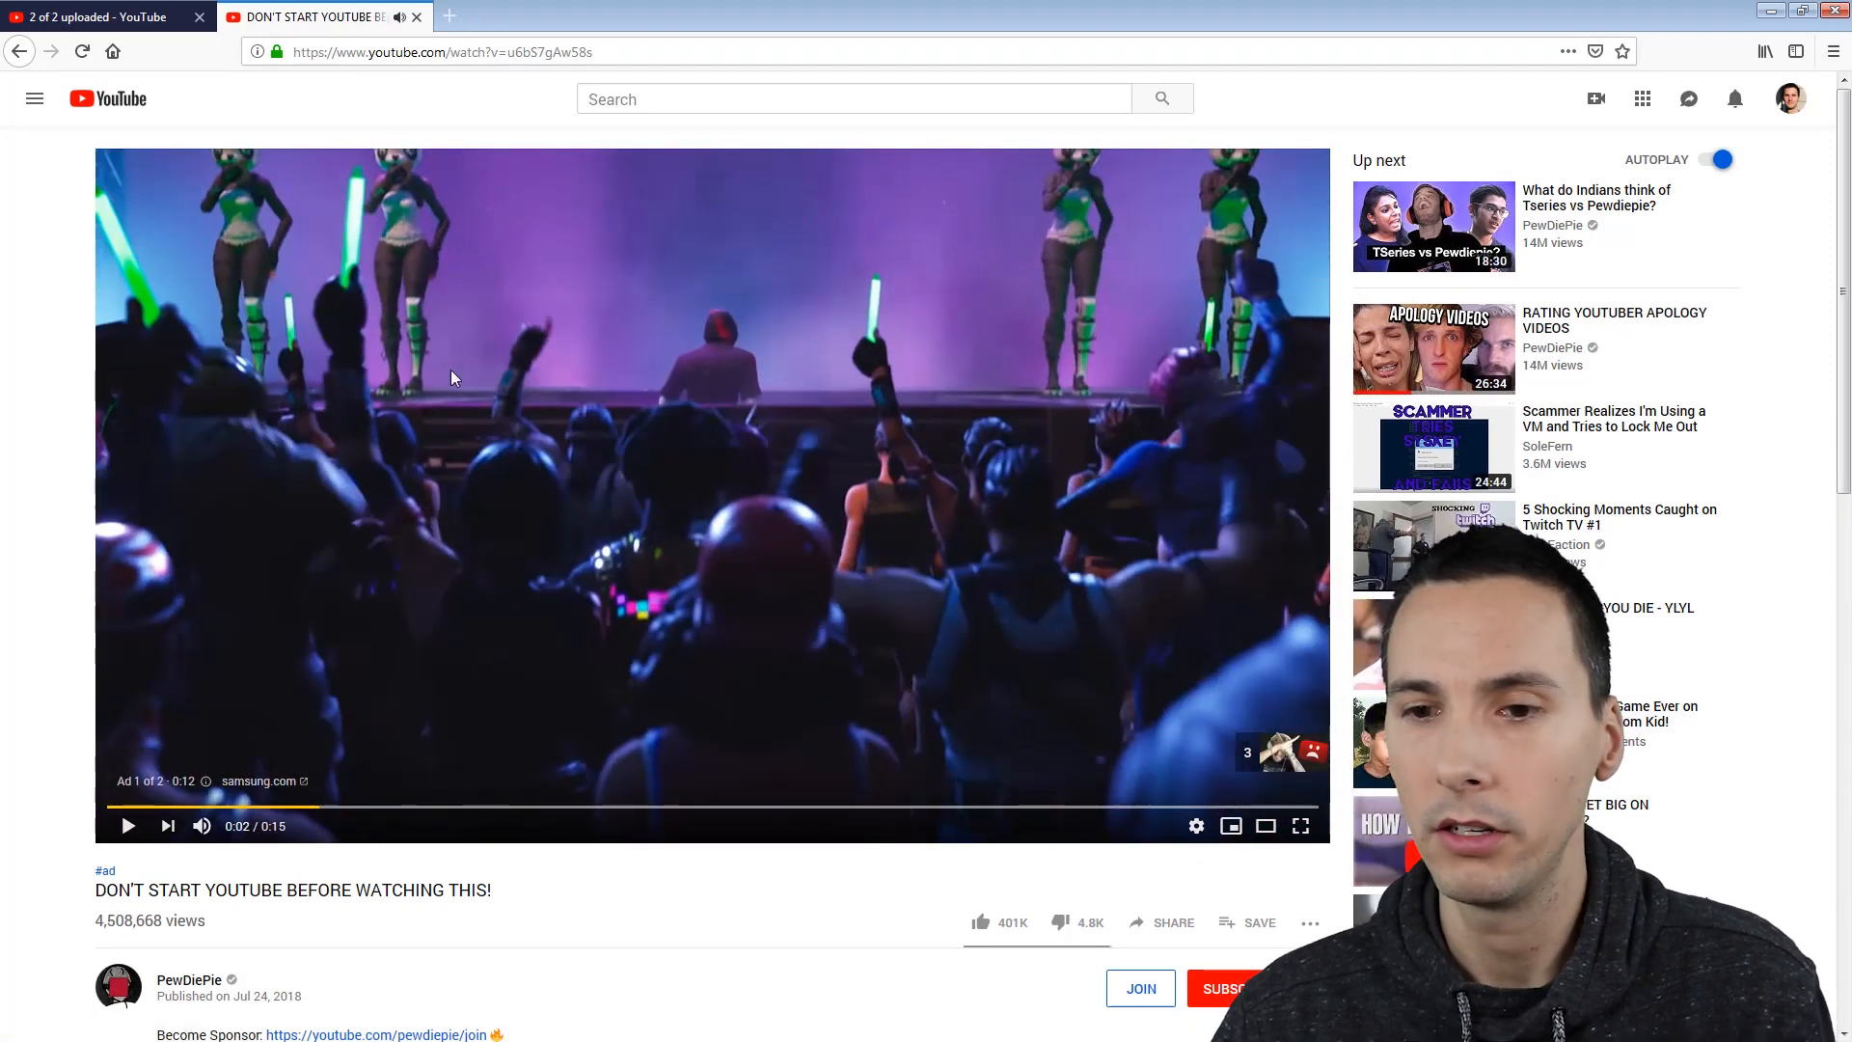
right_click(449, 368)
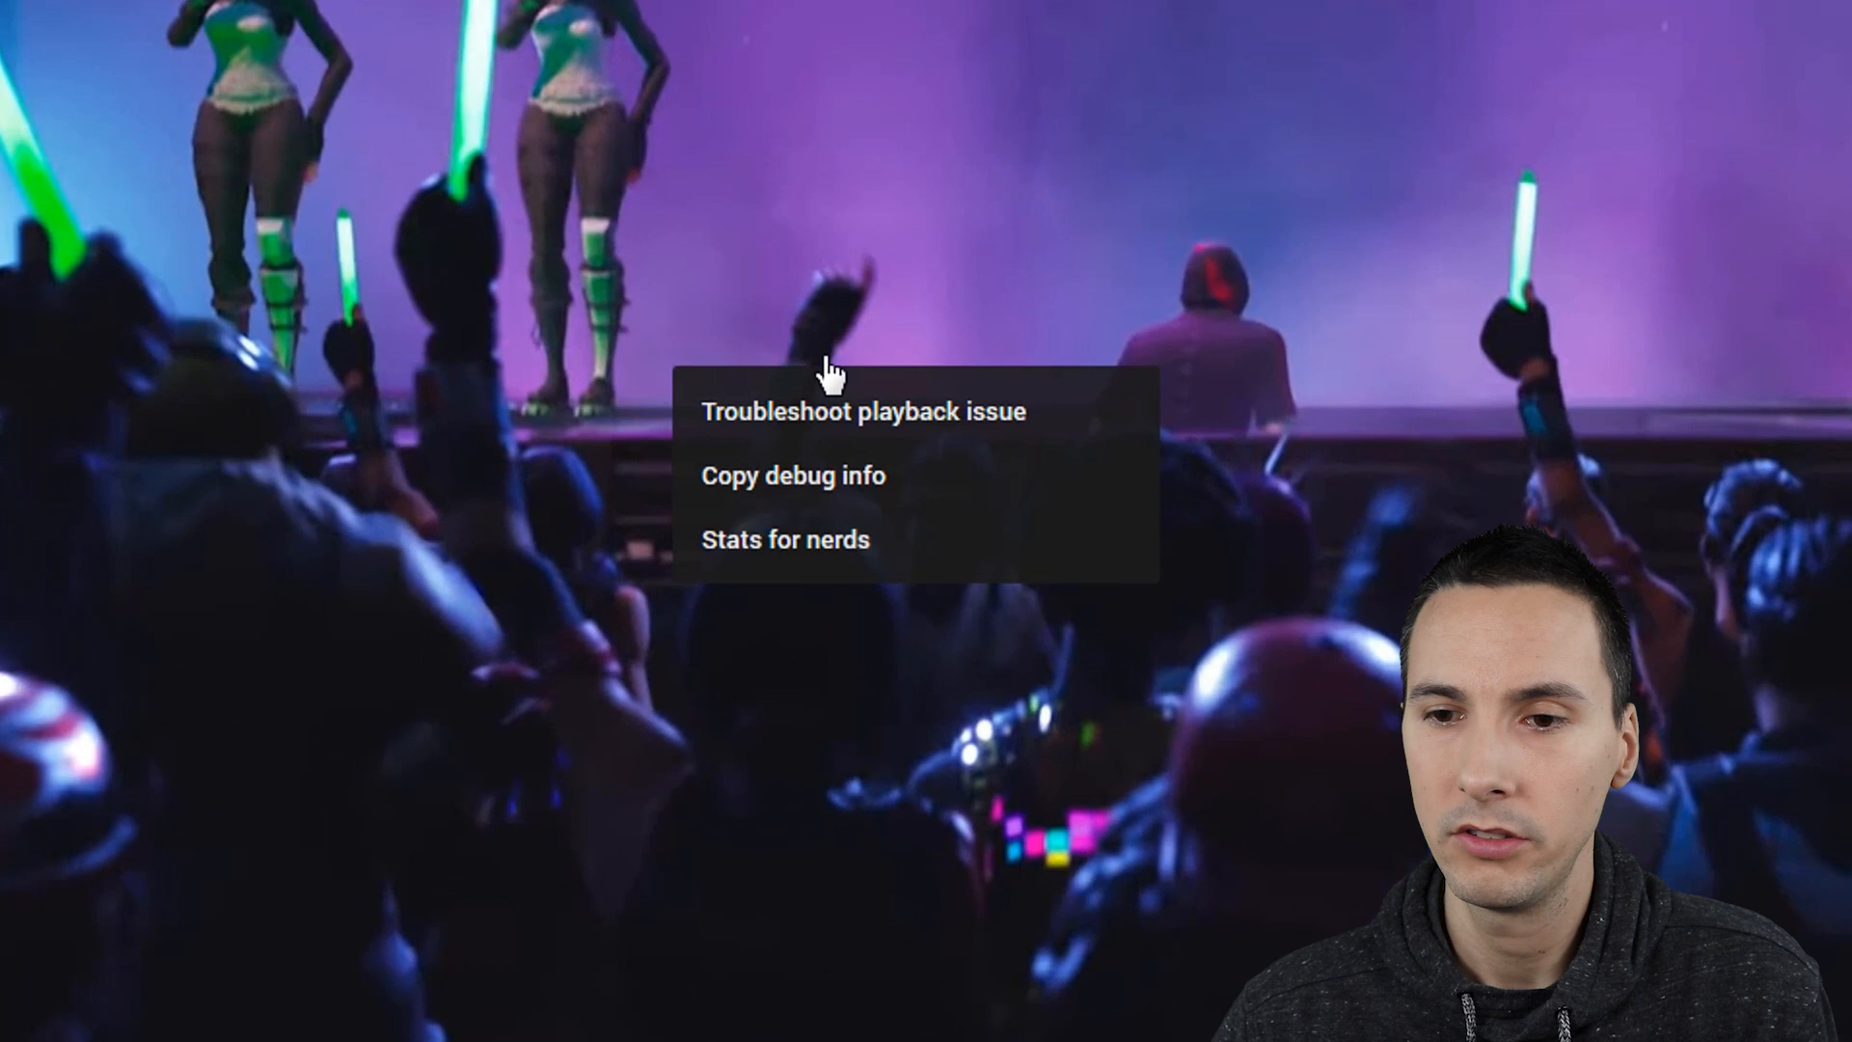
right_click(877, 319)
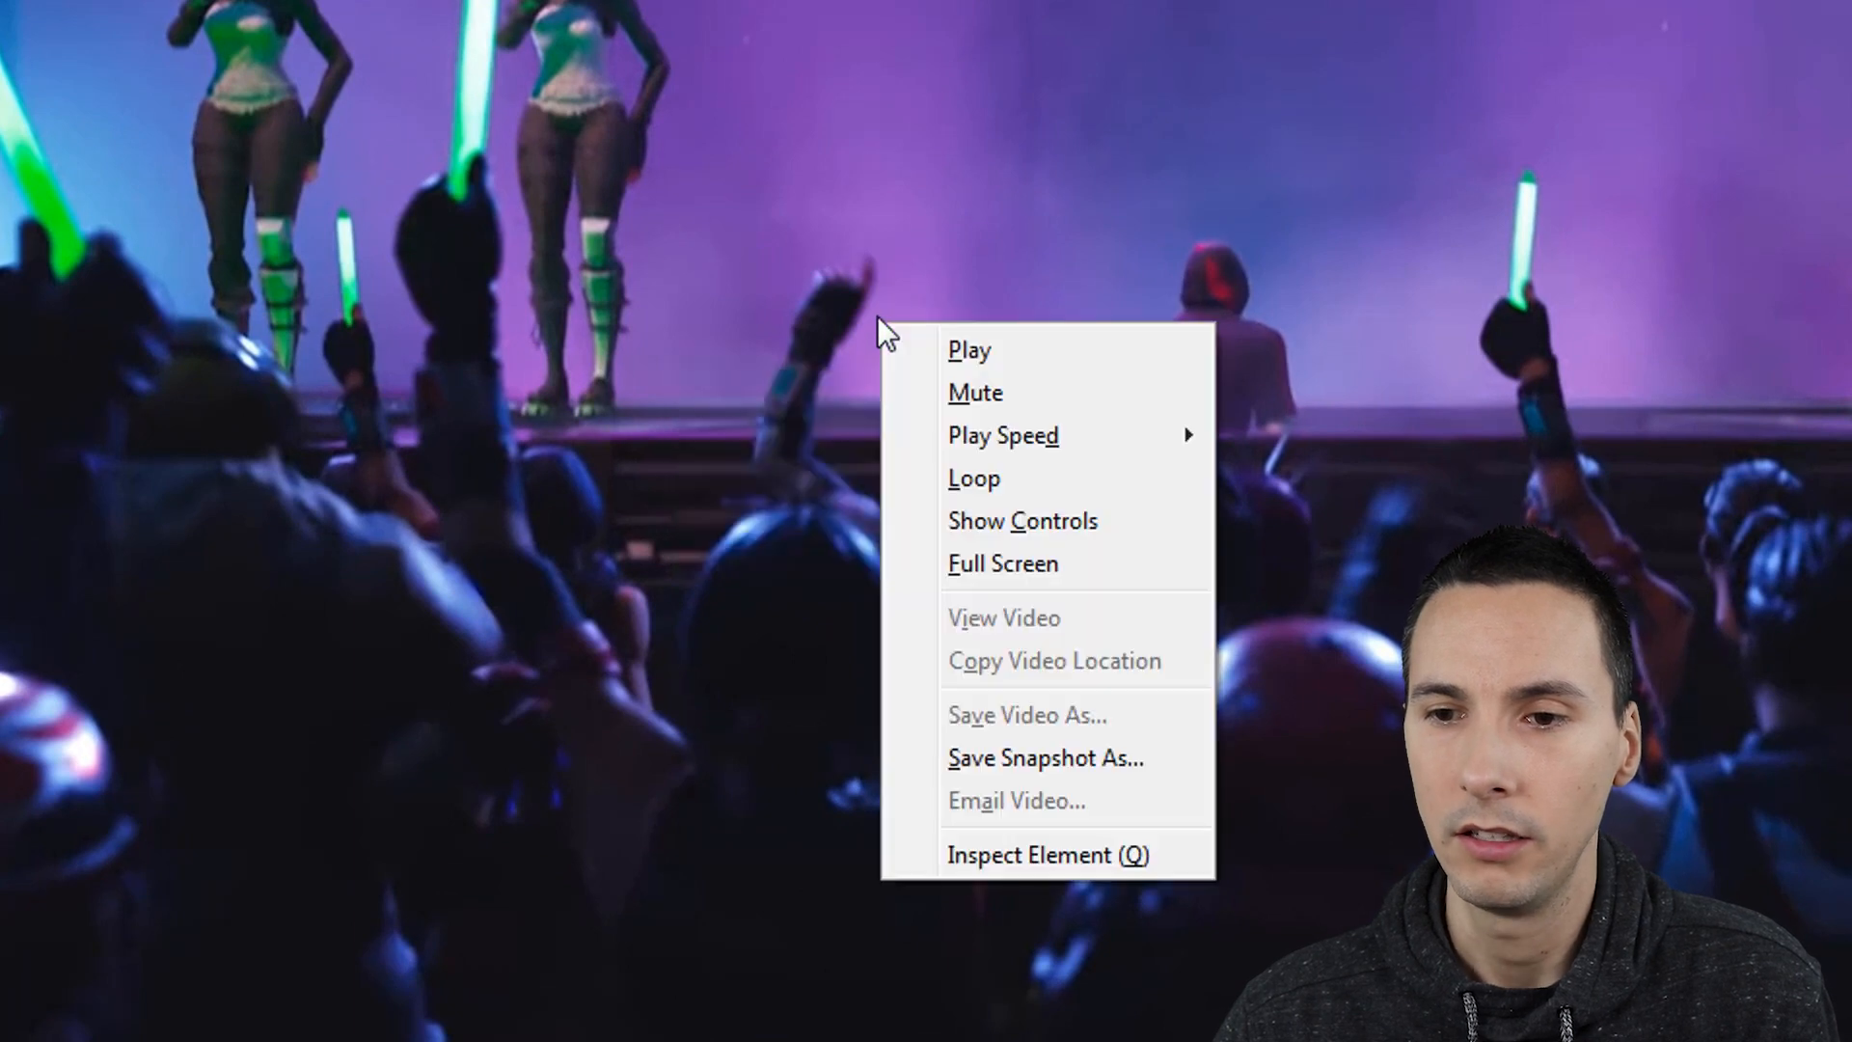
right_click(795, 383)
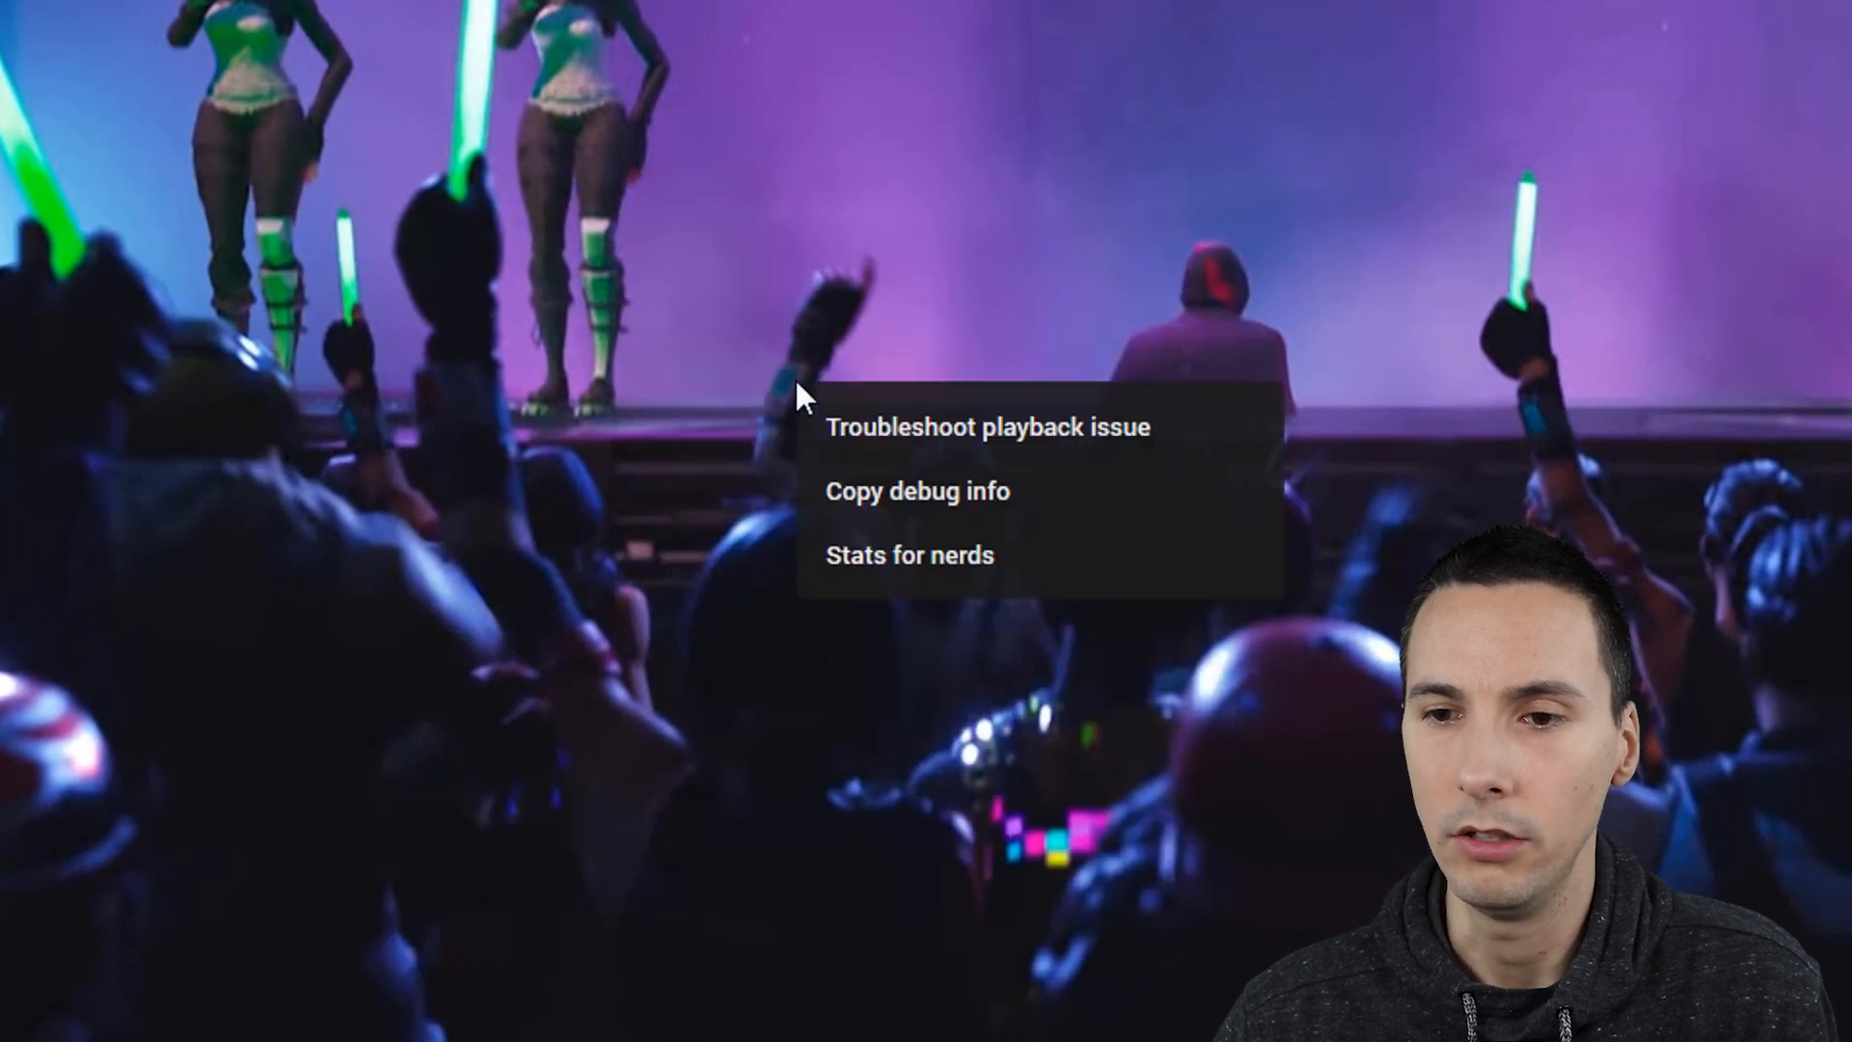
click(942, 572)
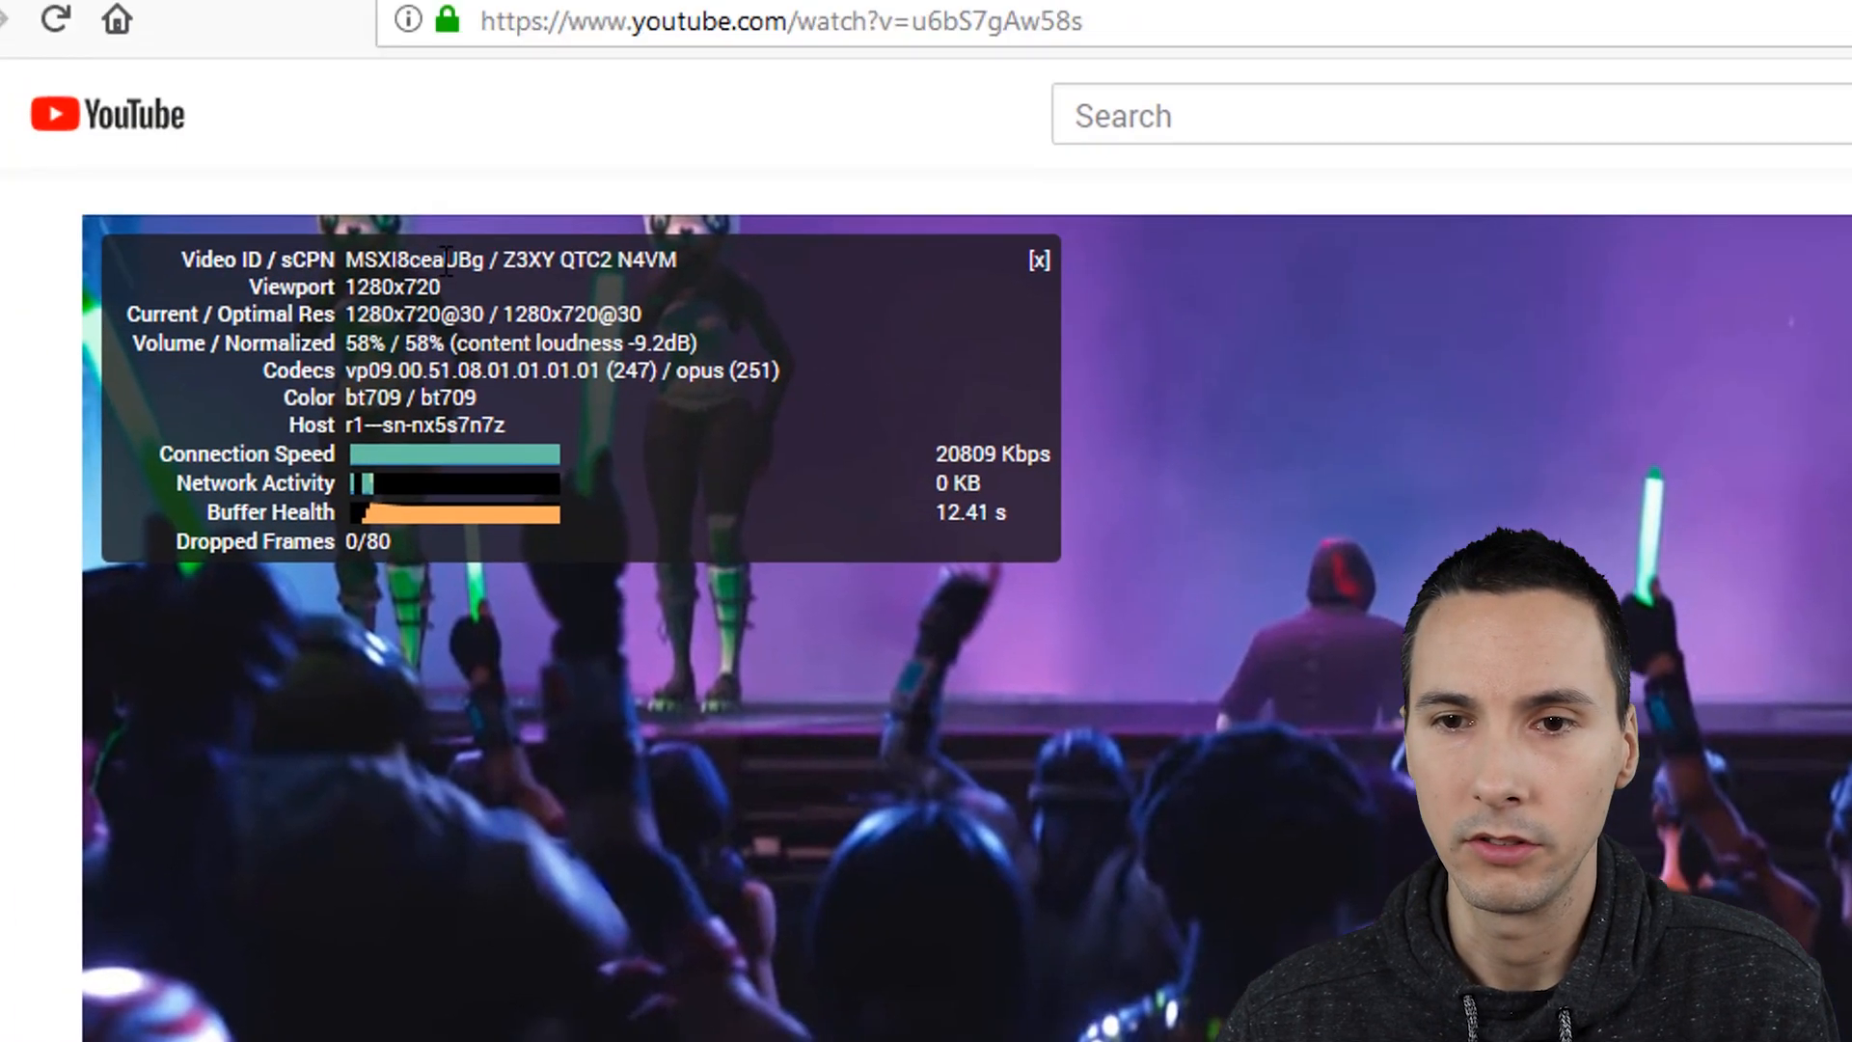
Step: Open the pre-roll ad's own watch page by replacing the video ID in the address with MSXI8ceaUBg
double_click(482, 344)
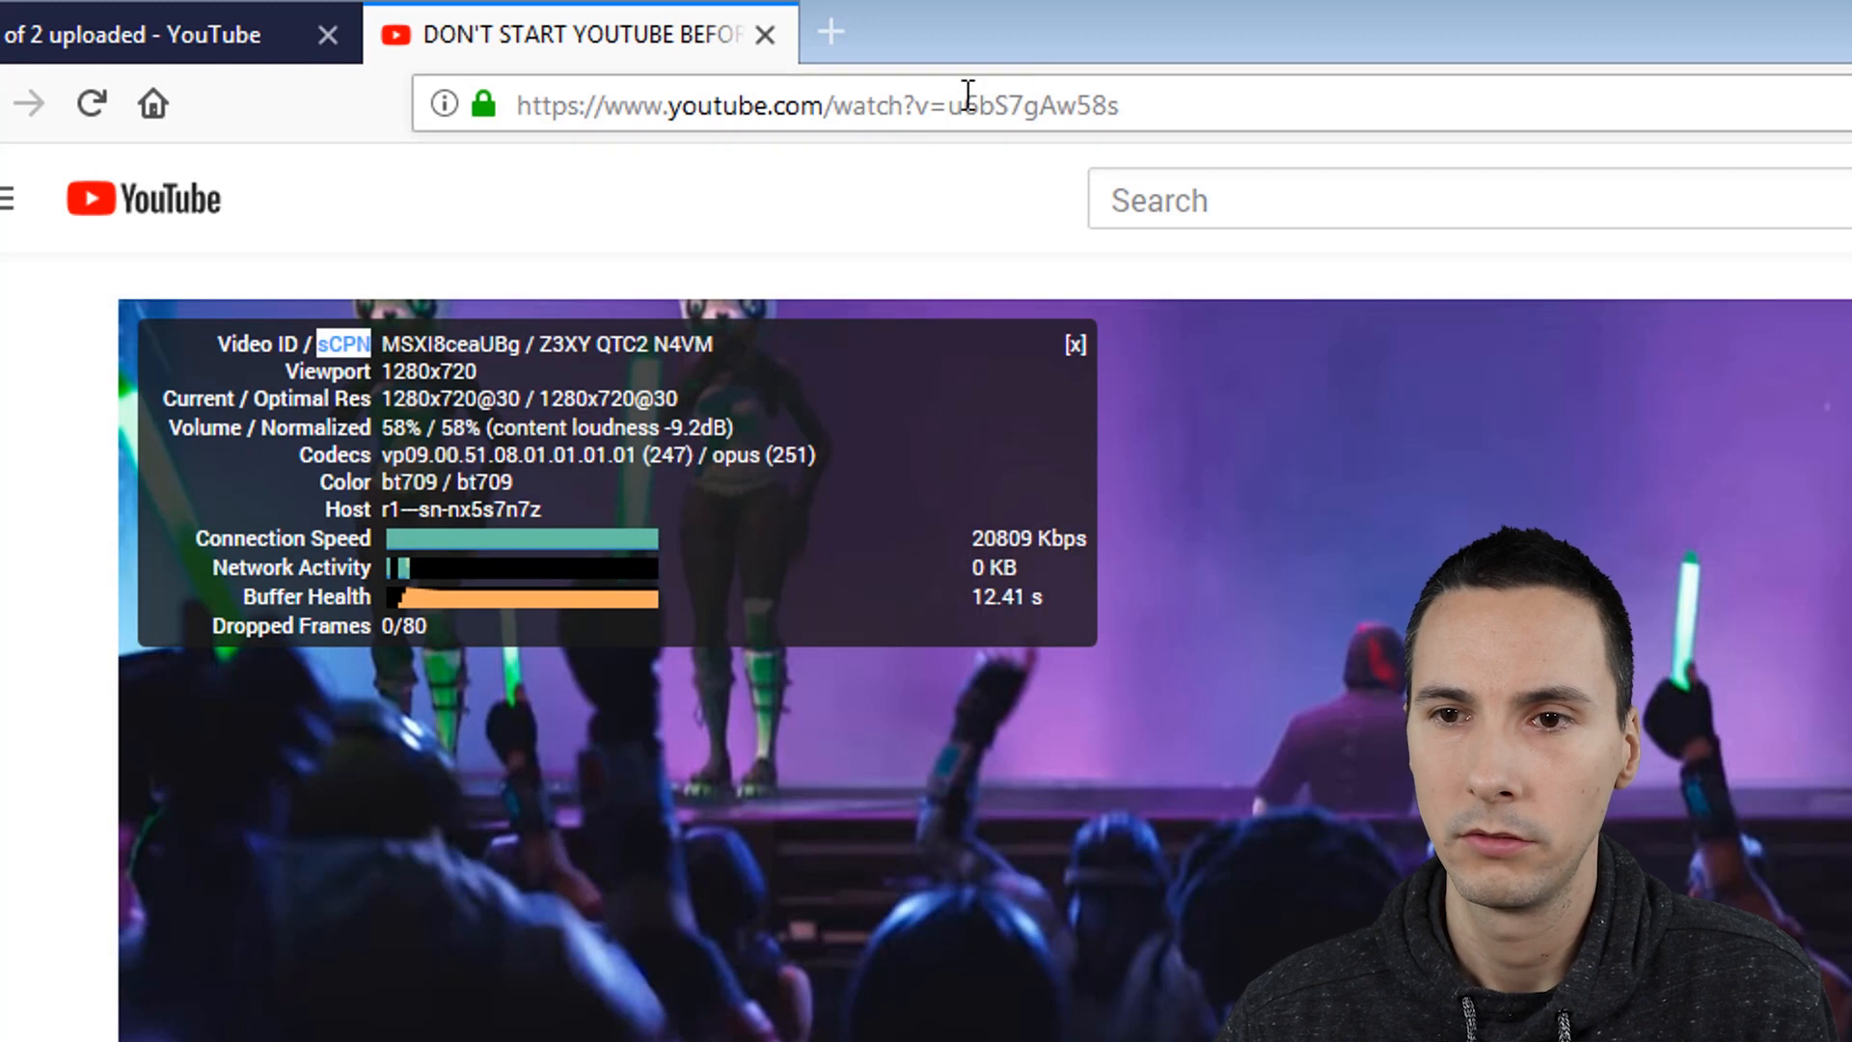
drag(958, 104, 1211, 103)
text(sCPNMSXI8ceaUBg)
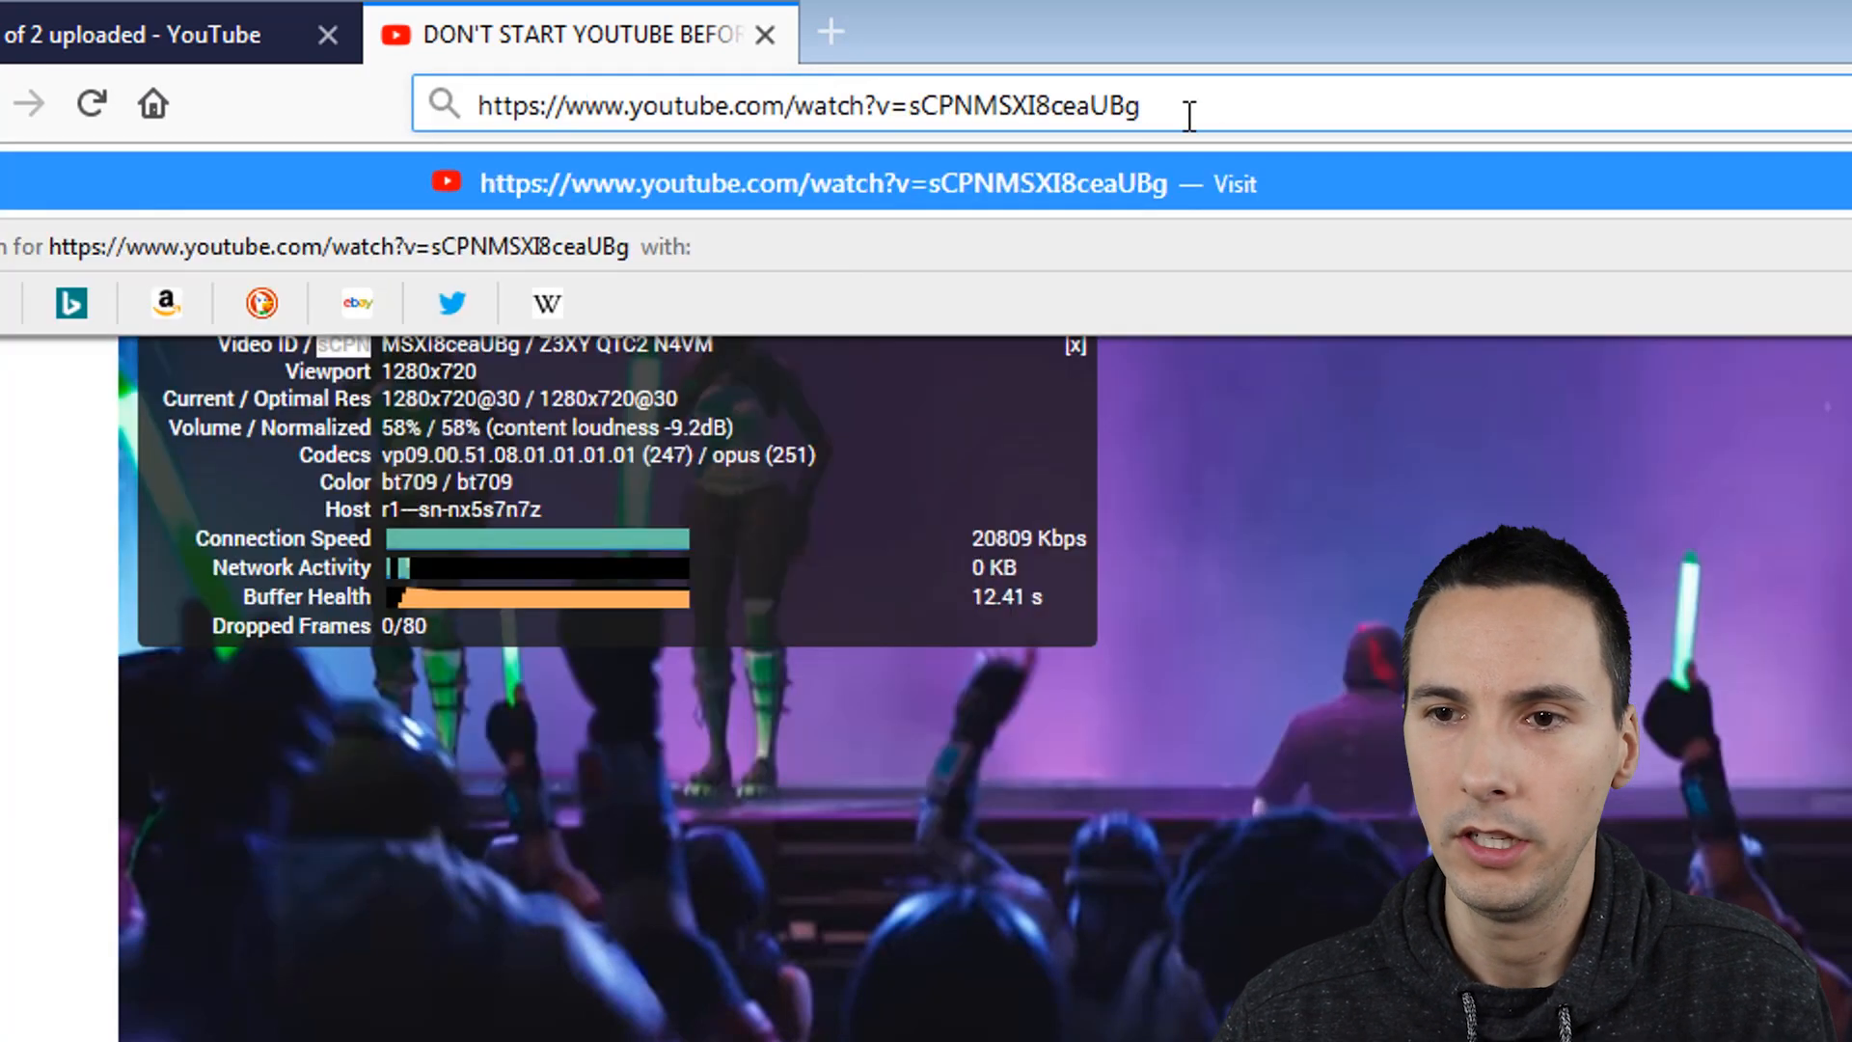
key(Return)
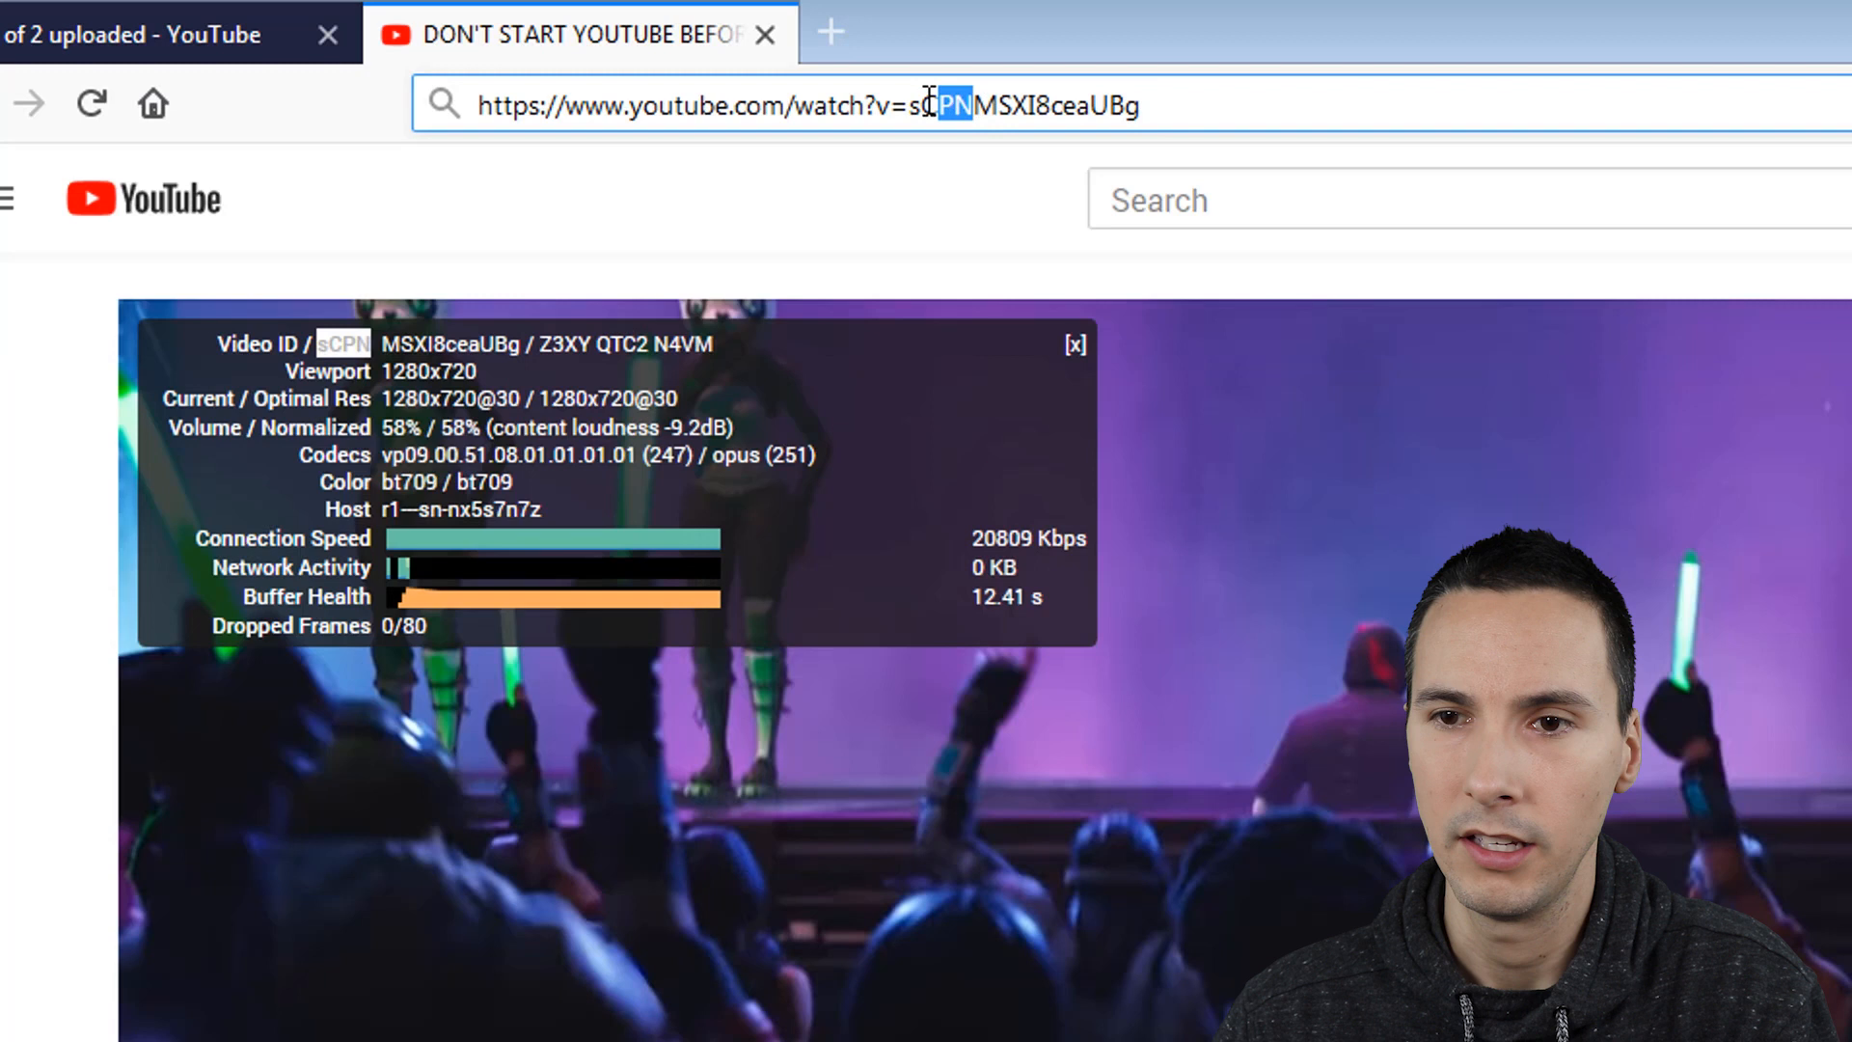
key(BackSpace)
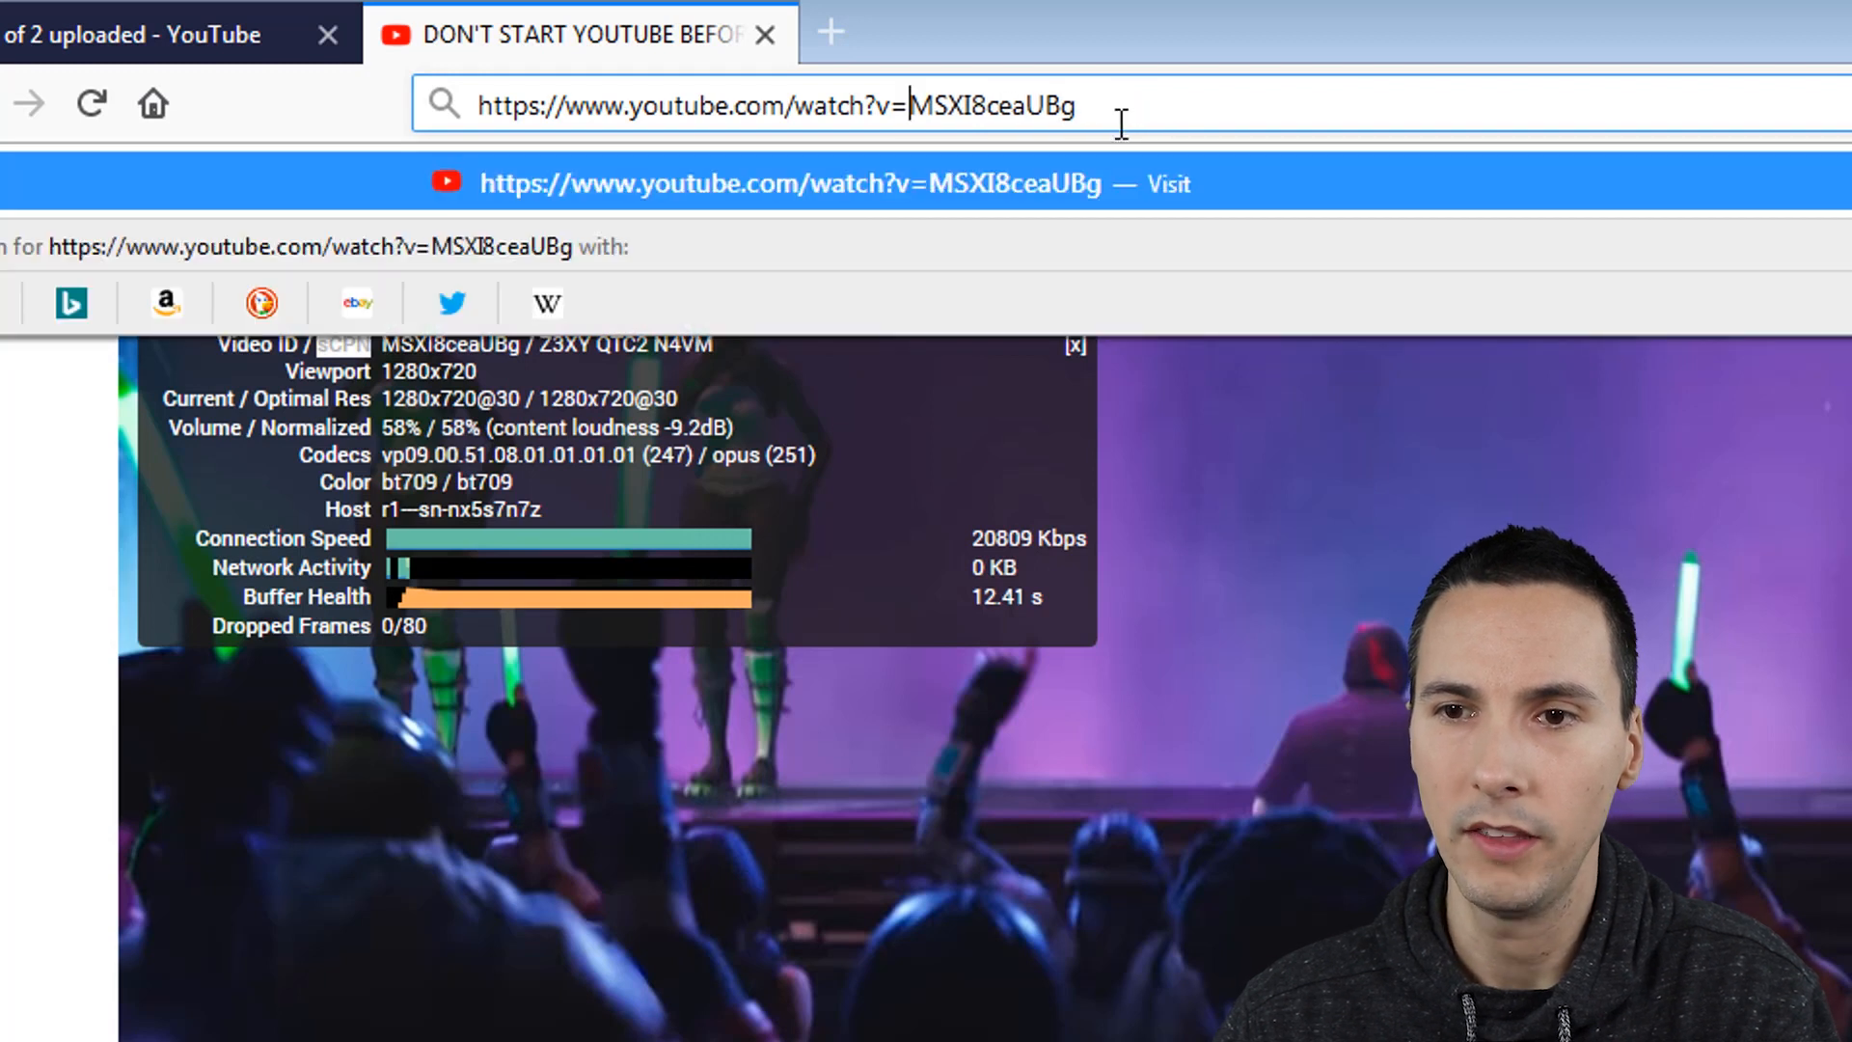
key(Return)
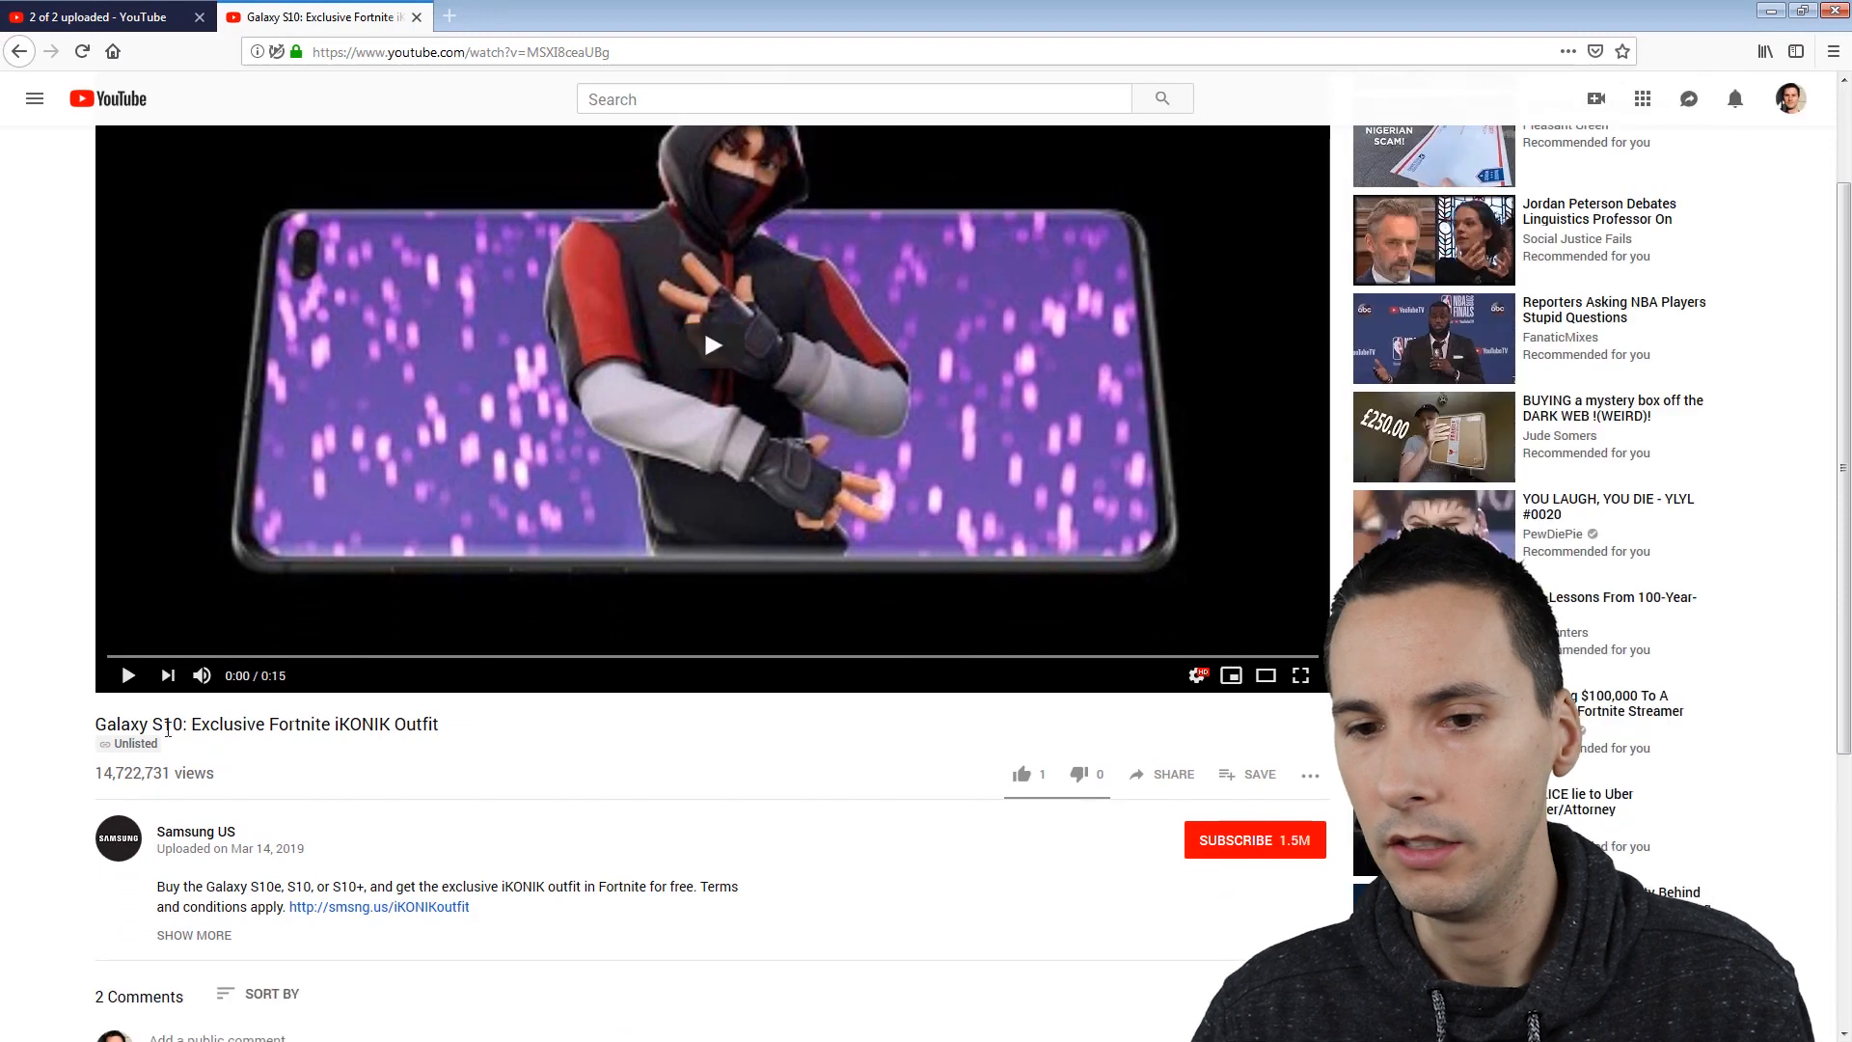
Step: Examine the Samsung ad page's Unlisted label and comments, and return to the upload page to review the basic info of "ad 1 studio"
double_click(152, 744)
click(222, 750)
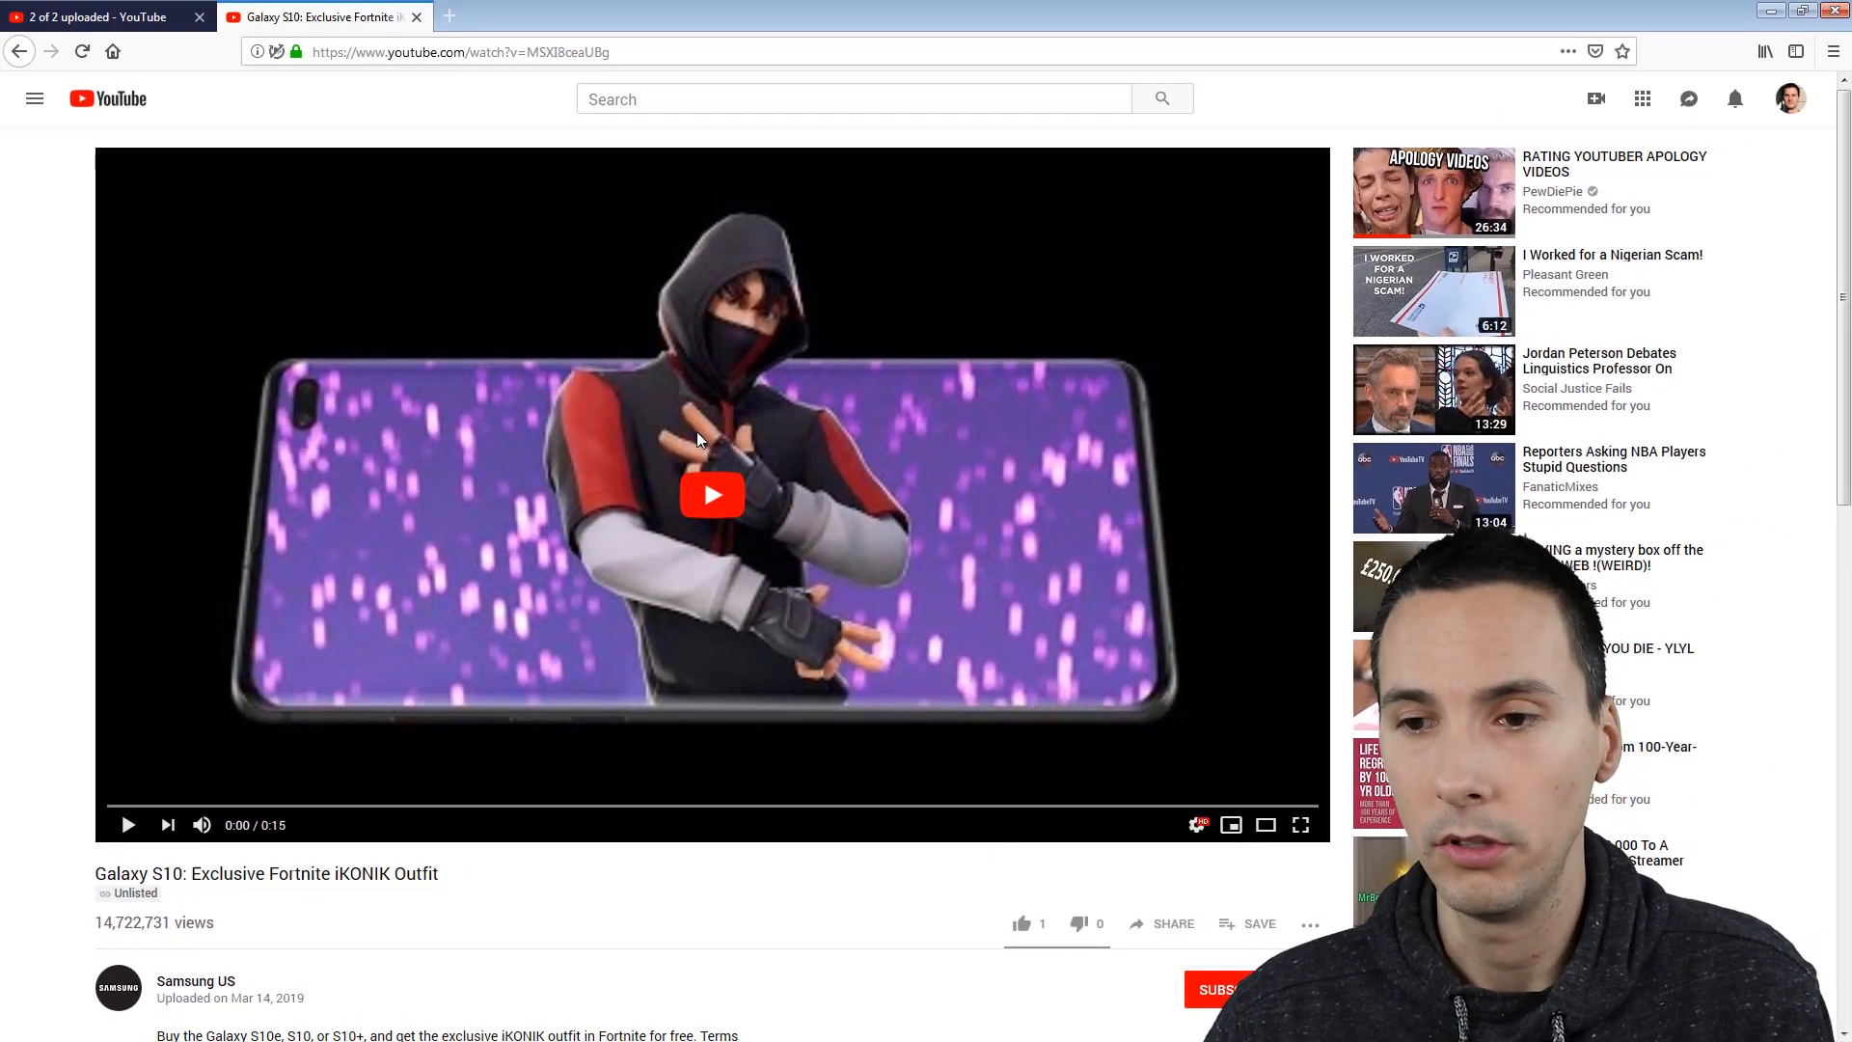
scroll(696, 431, down, 5)
scroll(735, 436, down, 5)
scroll(733, 430, up, 4)
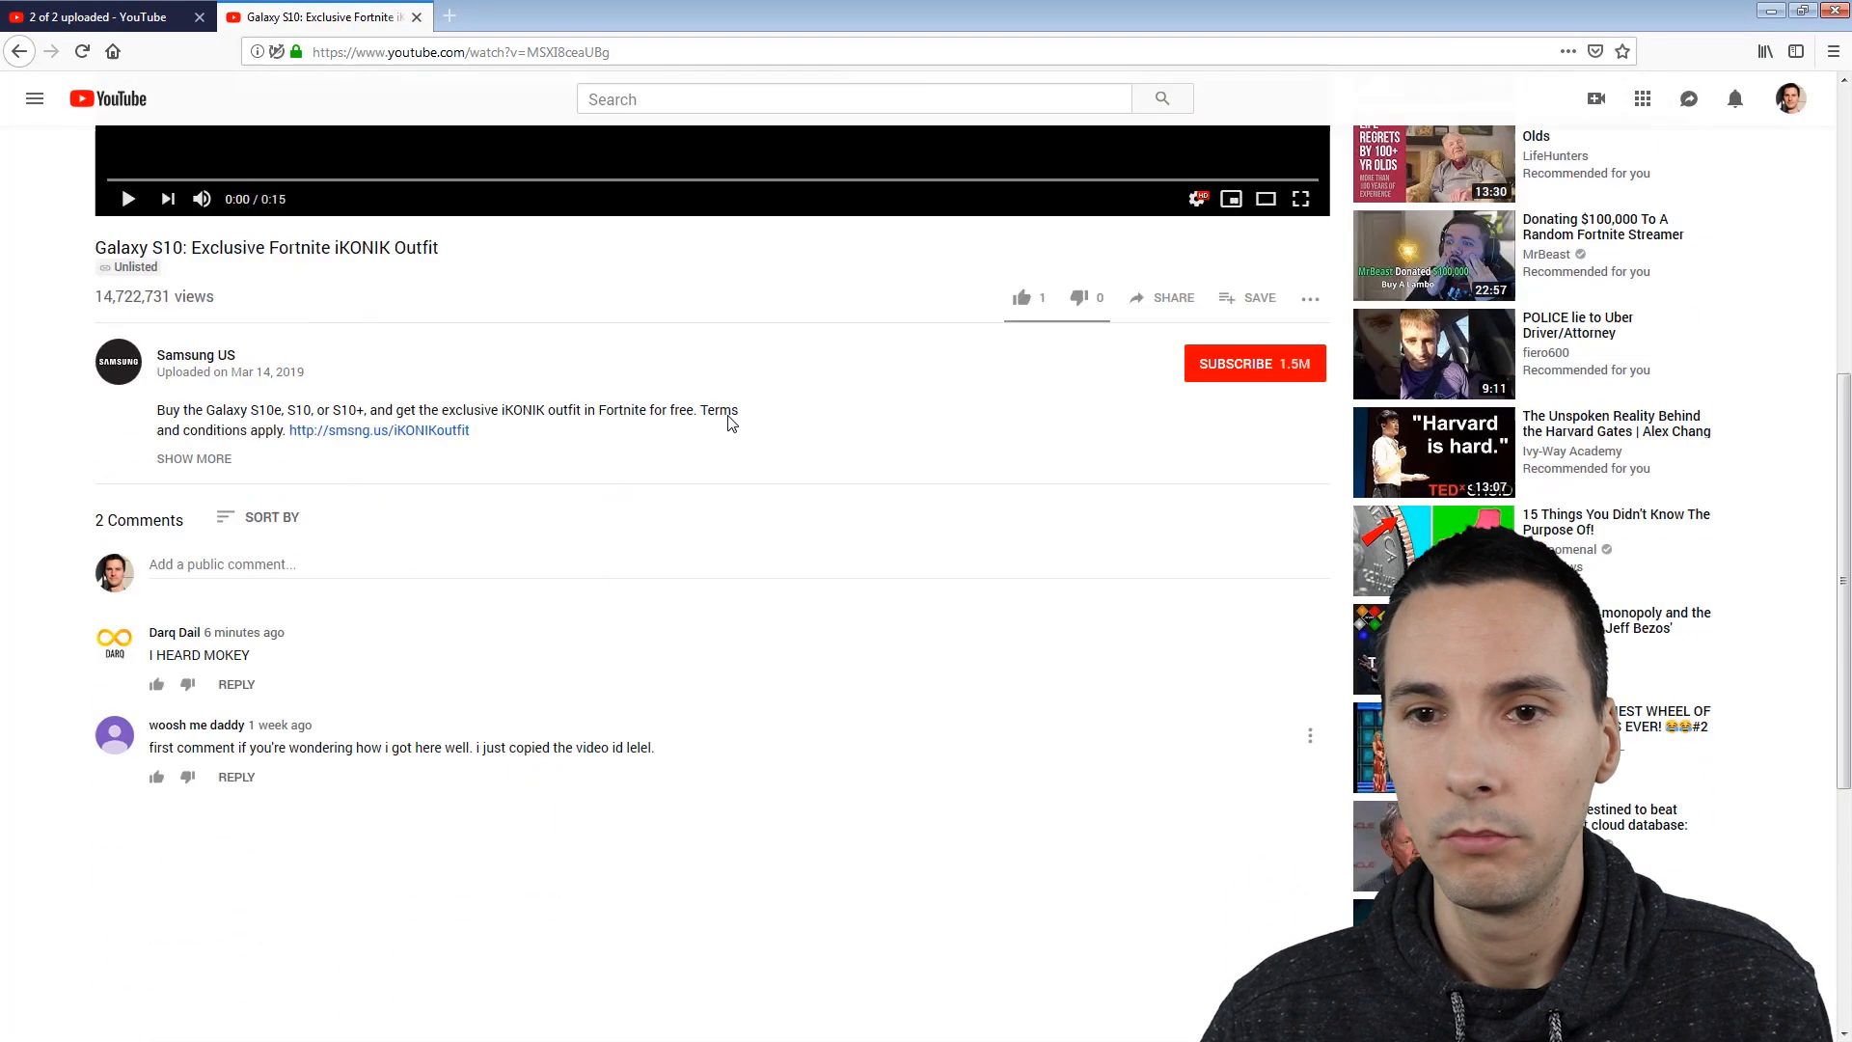
scroll(732, 424, up, 6)
click(416, 17)
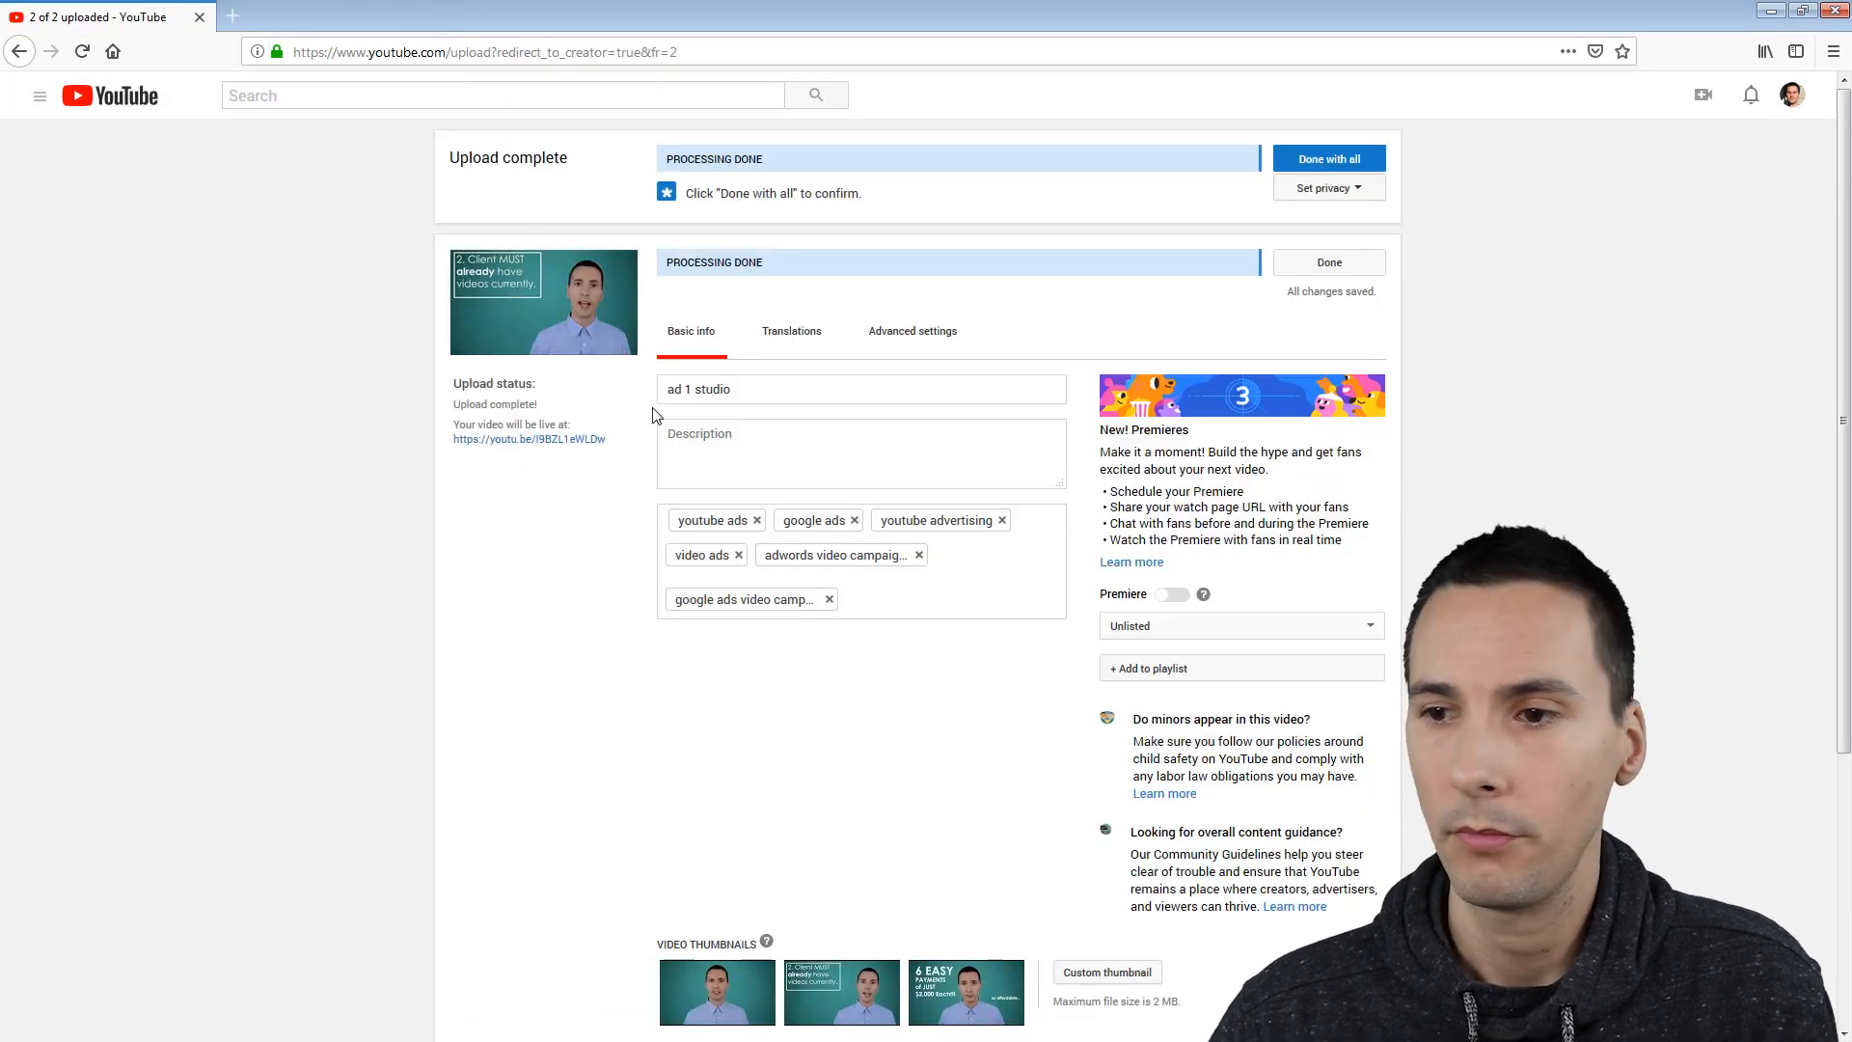
scroll(1520, 347, down, 4)
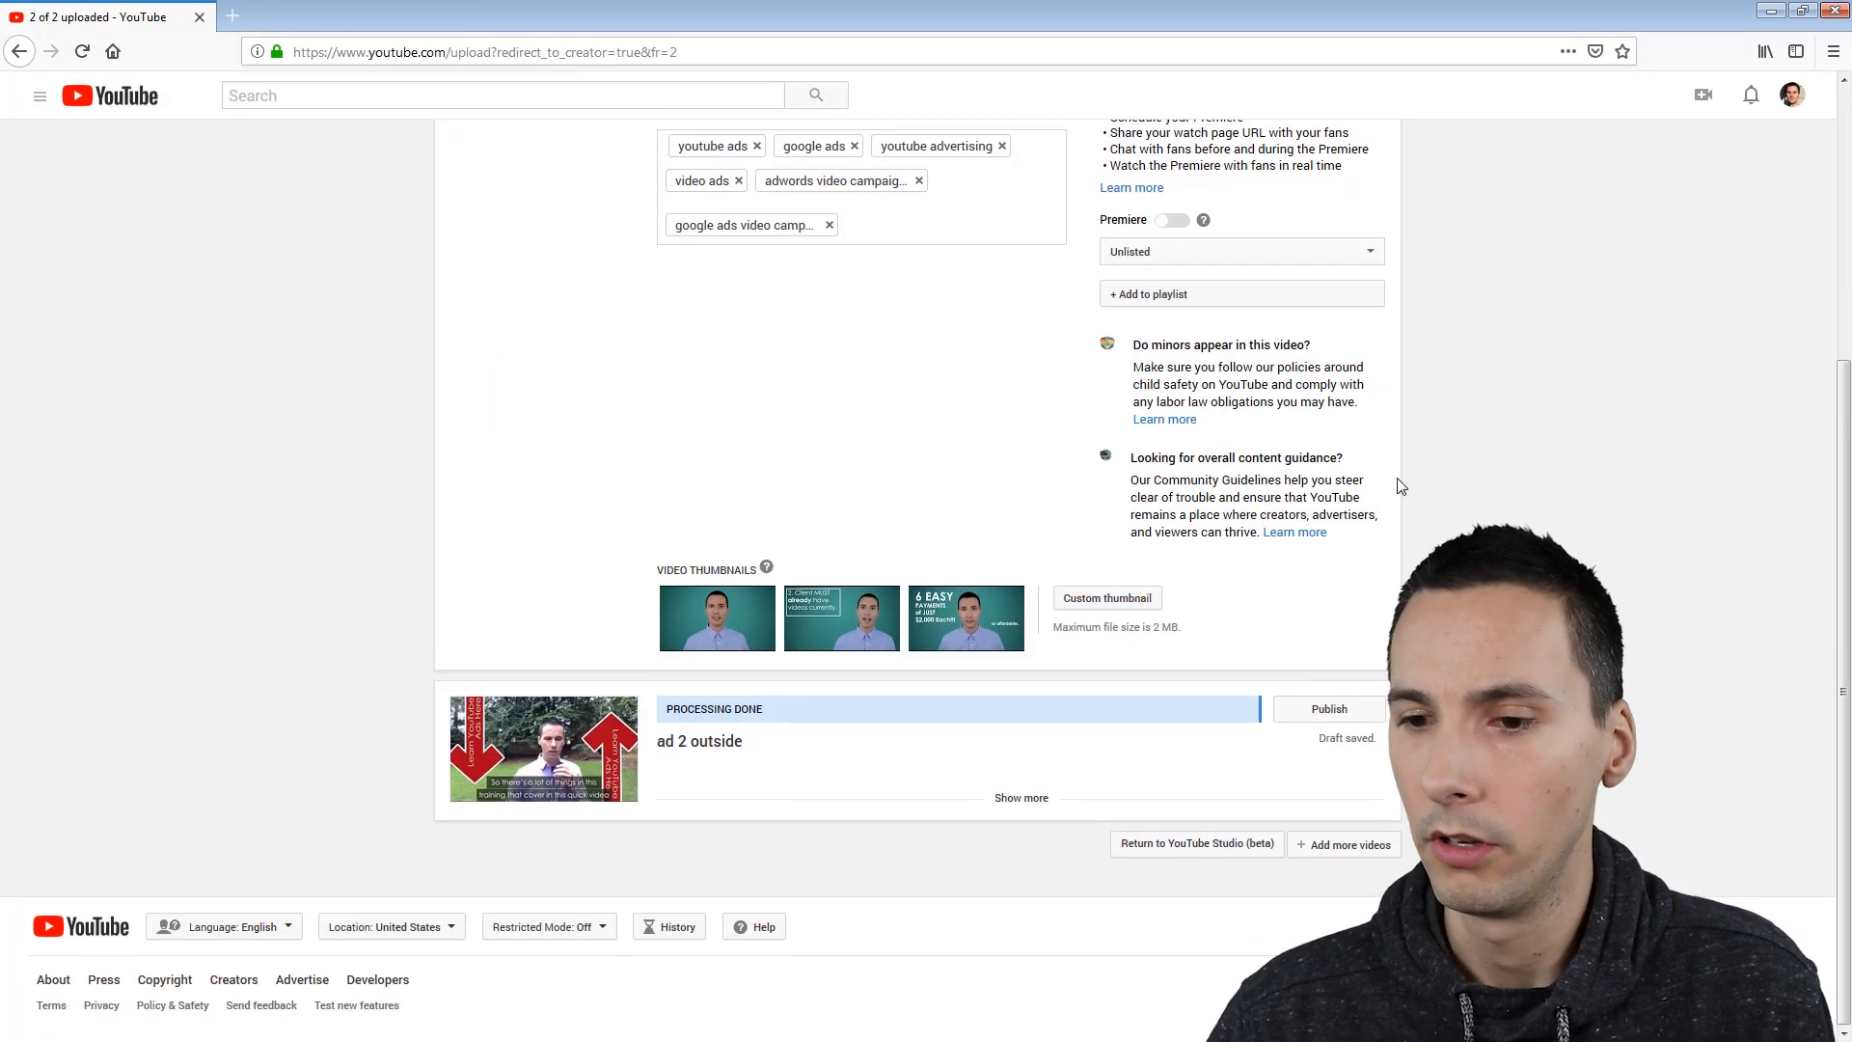
Step: Expand the details of "ad 2 outside" and turn off publishing to the Subscriptions feed and notifying subscribers in its advanced settings
click(800, 735)
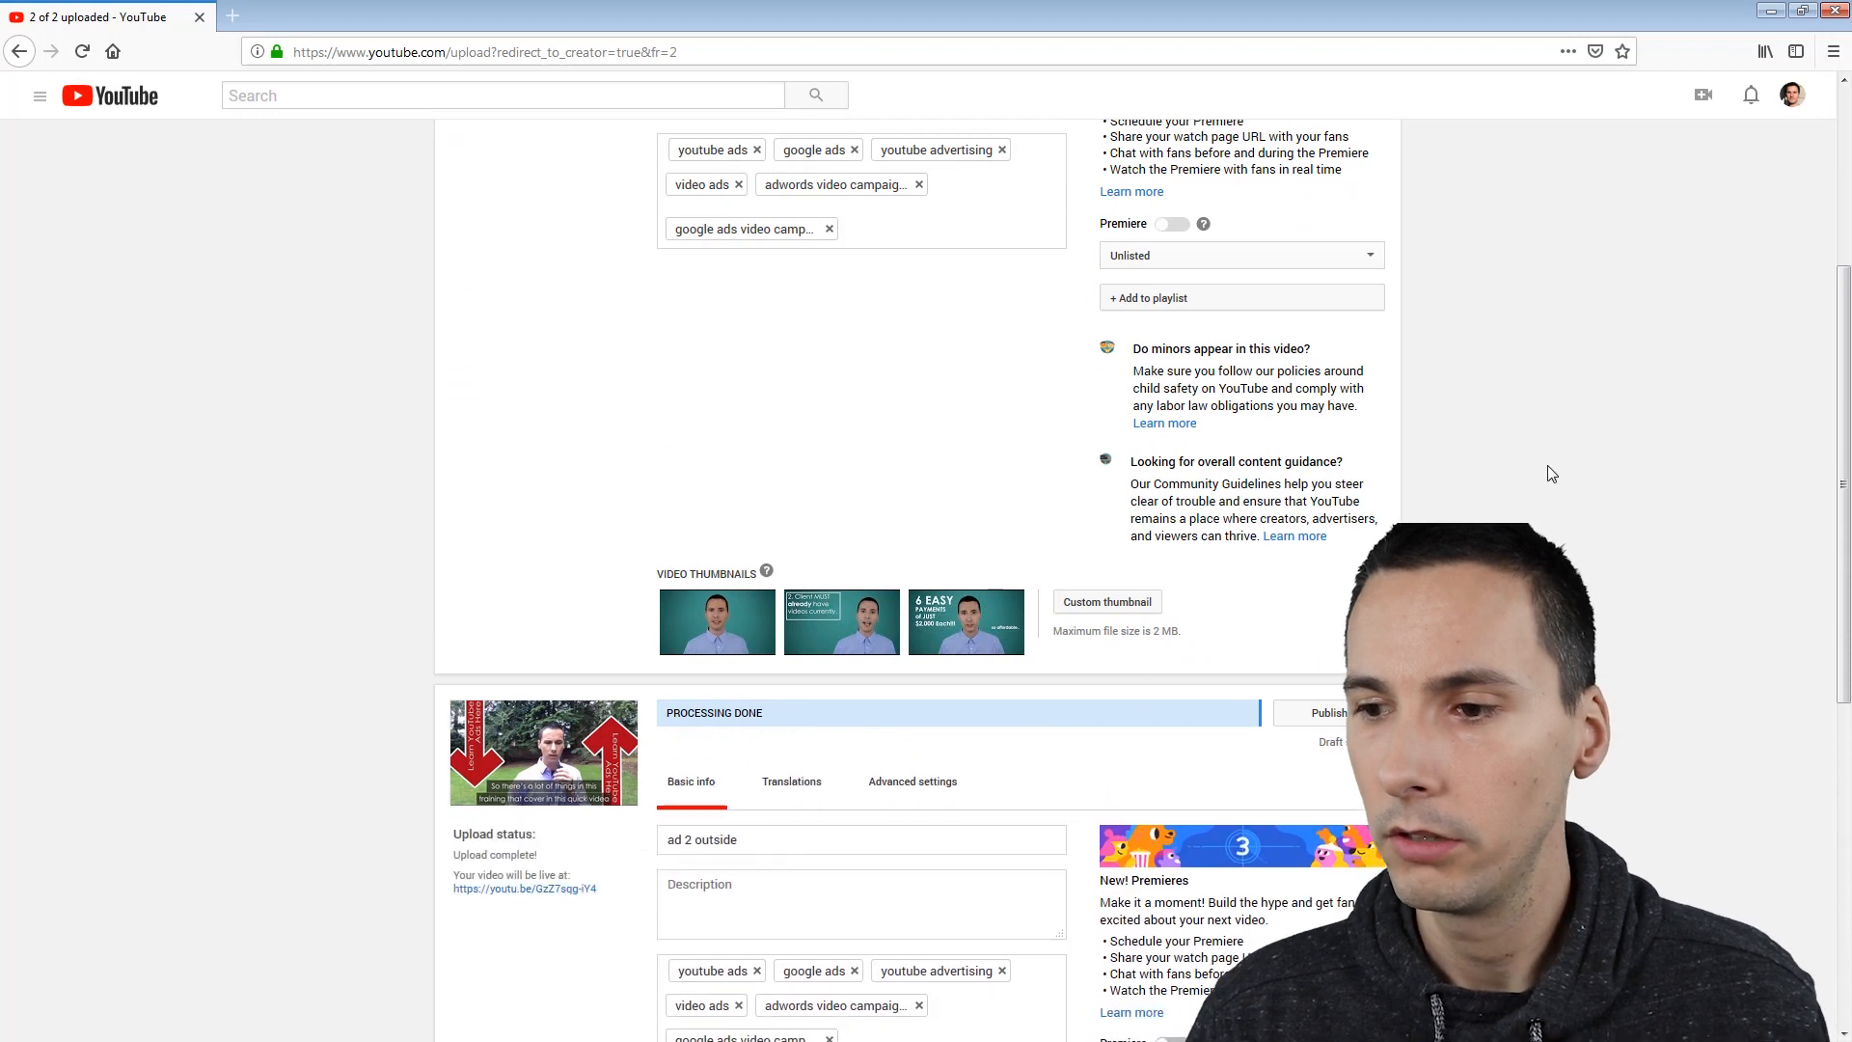
scroll(1543, 464, down, 7)
scroll(1270, 405, up, 3)
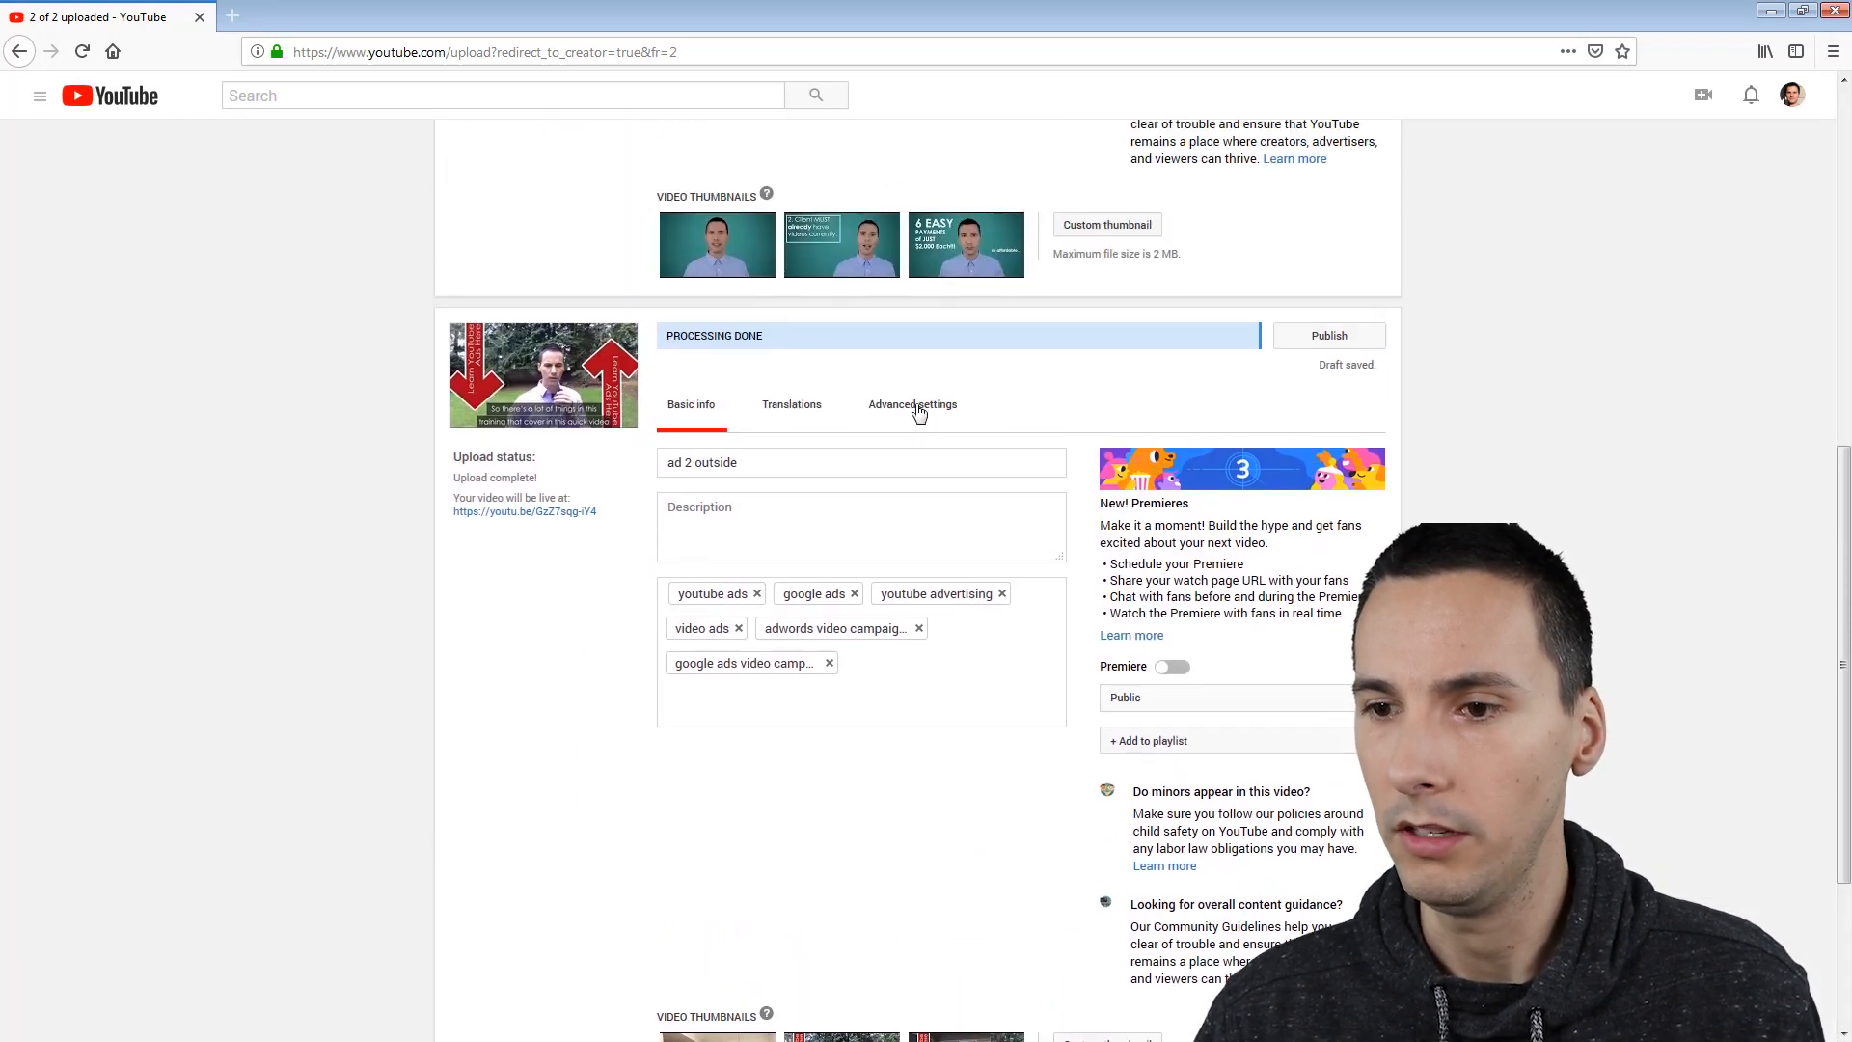
click(914, 406)
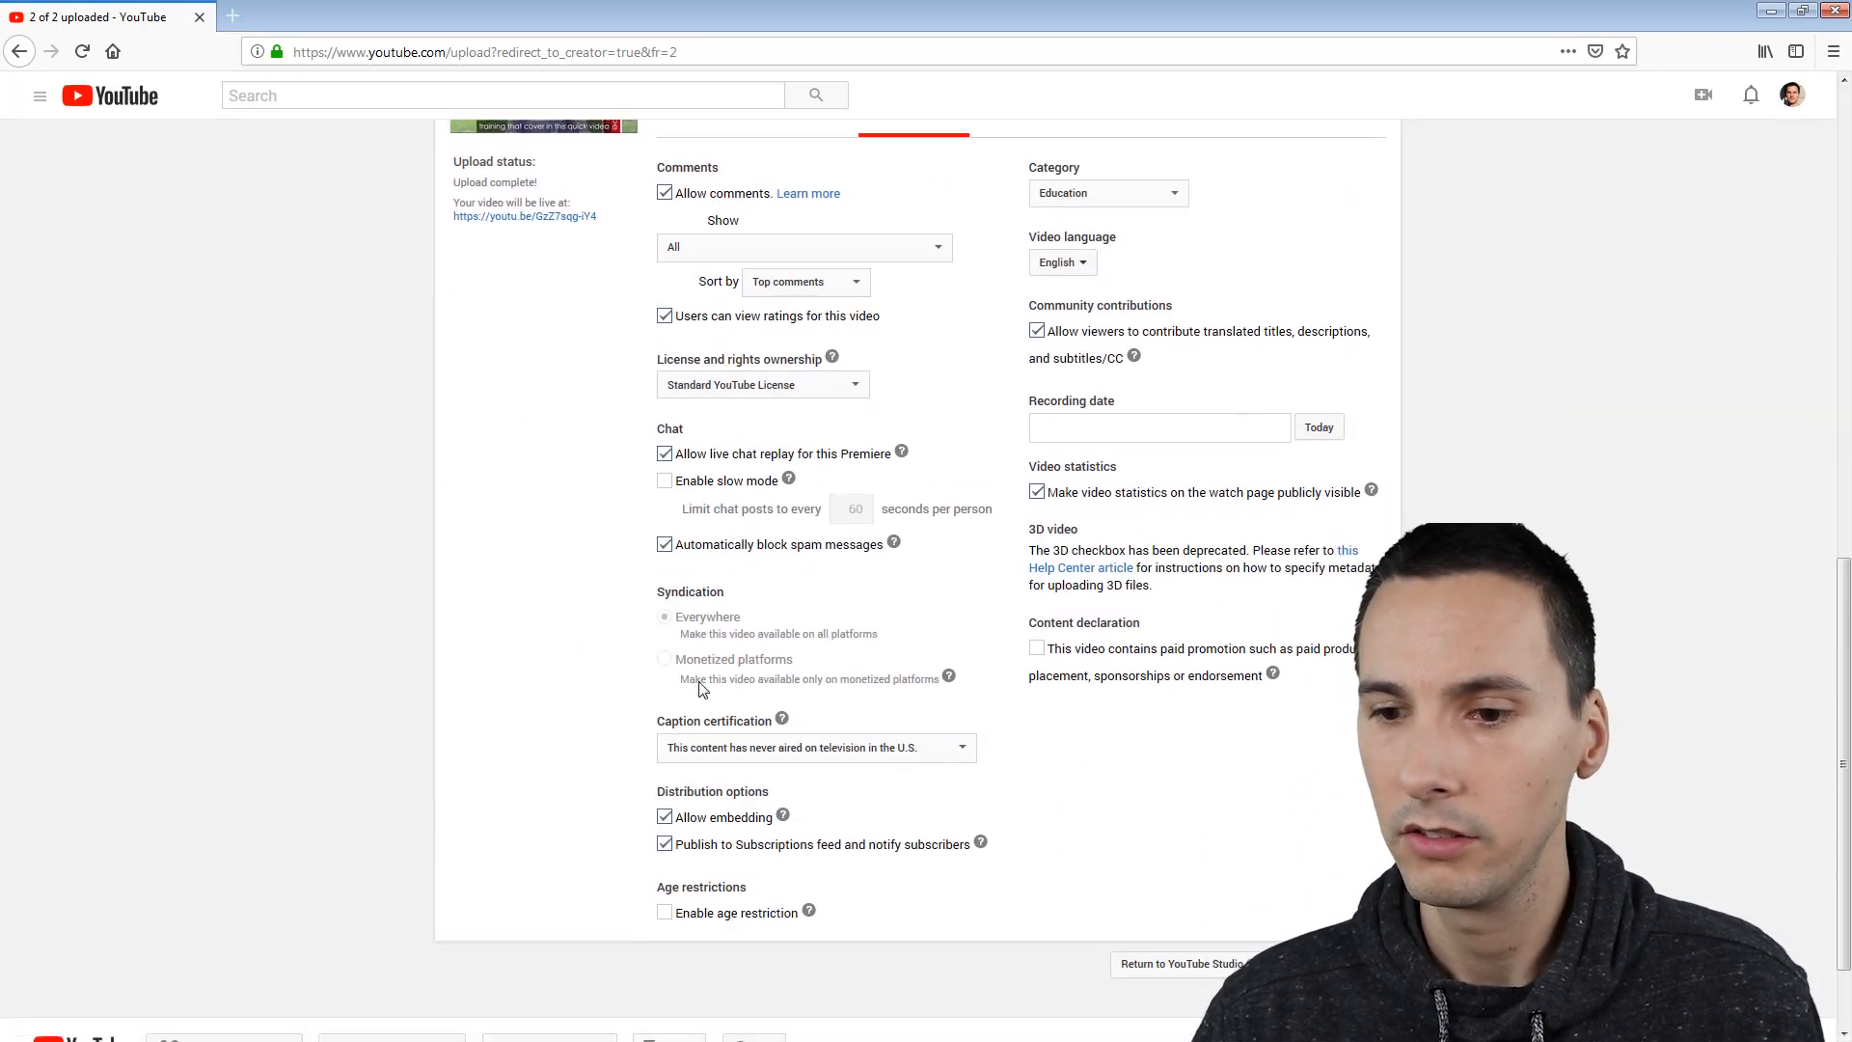
click(684, 844)
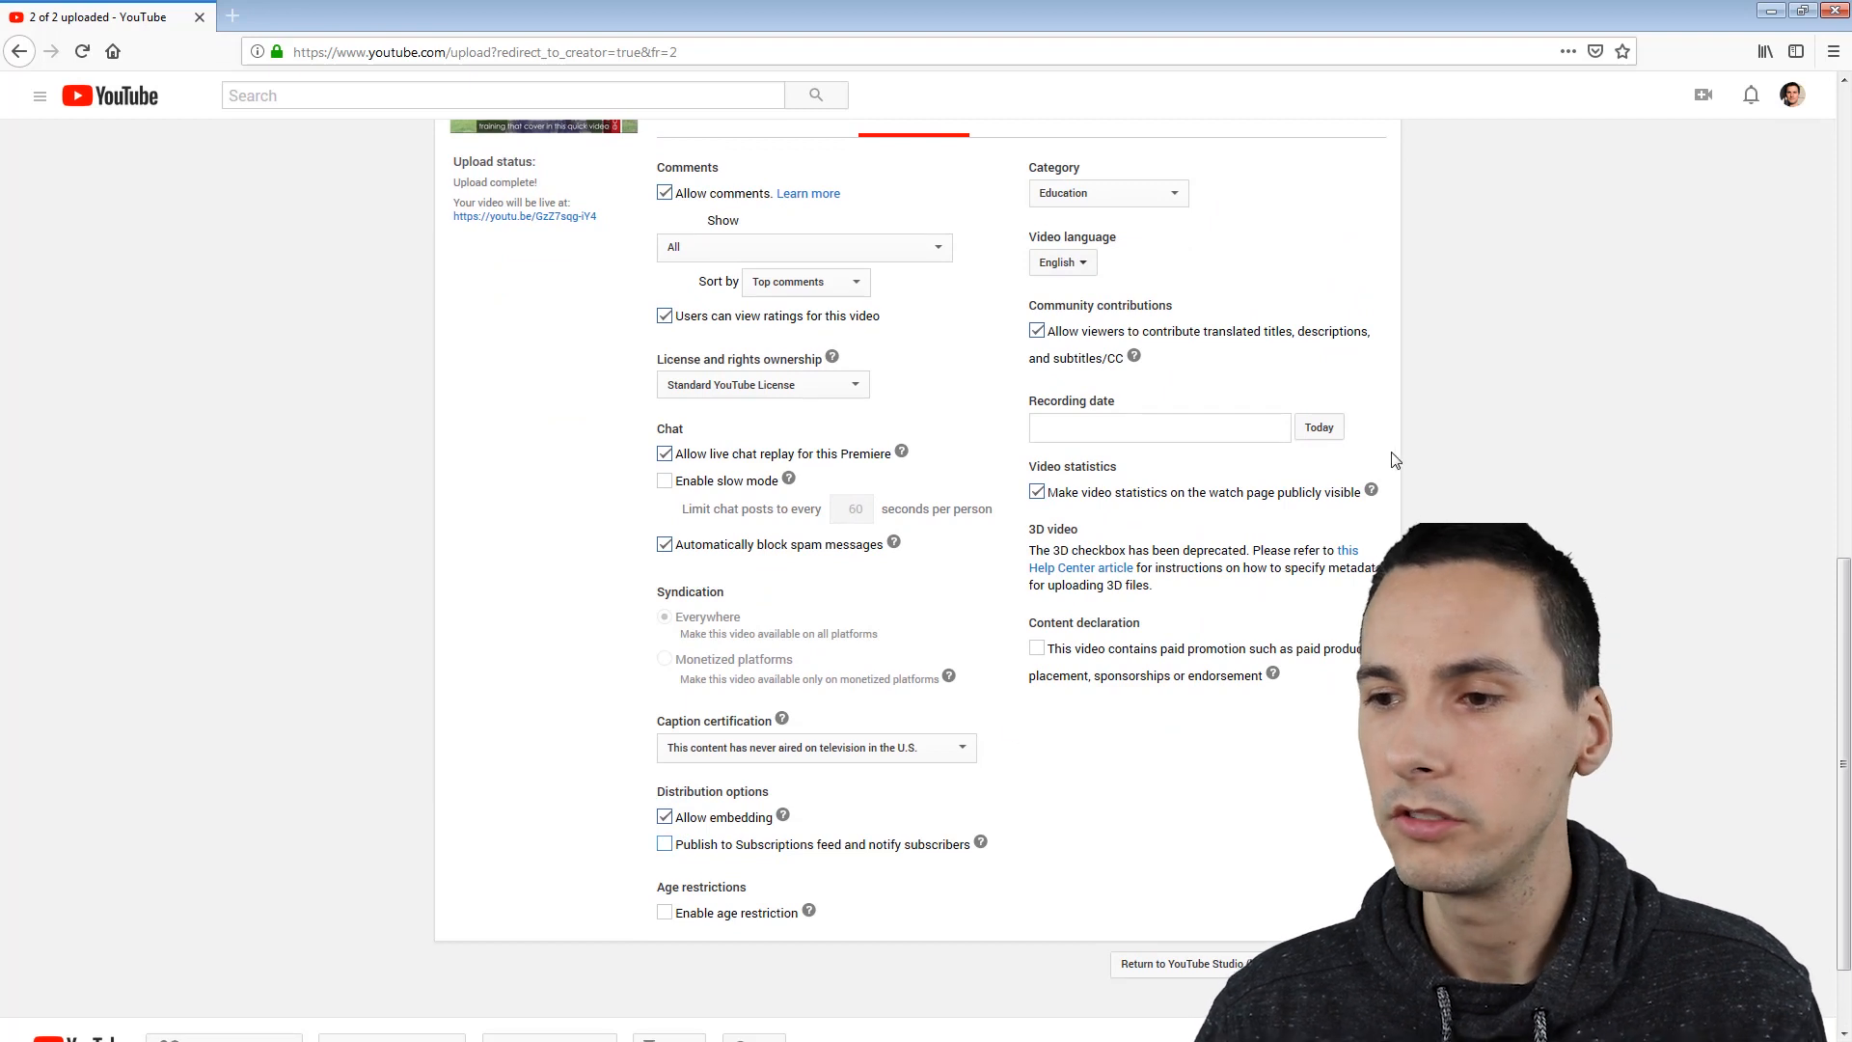
scroll(1474, 393, up, 10)
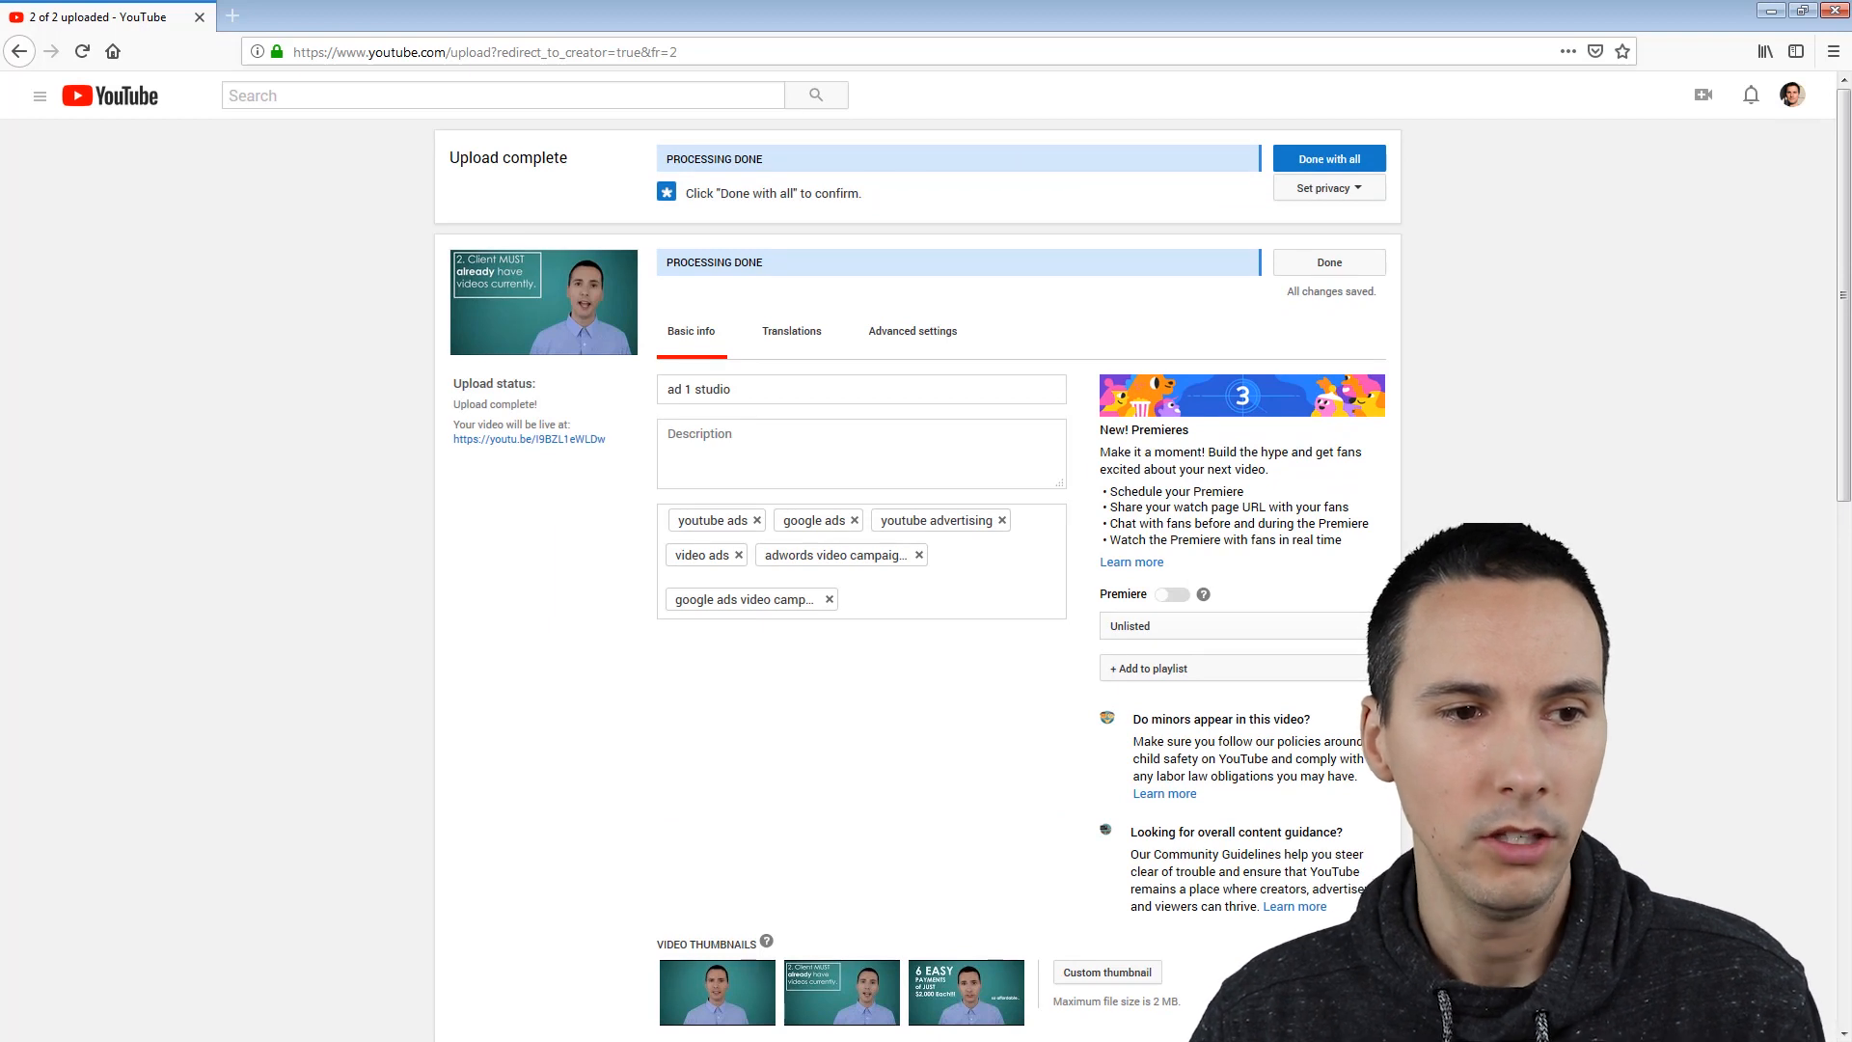
click(856, 462)
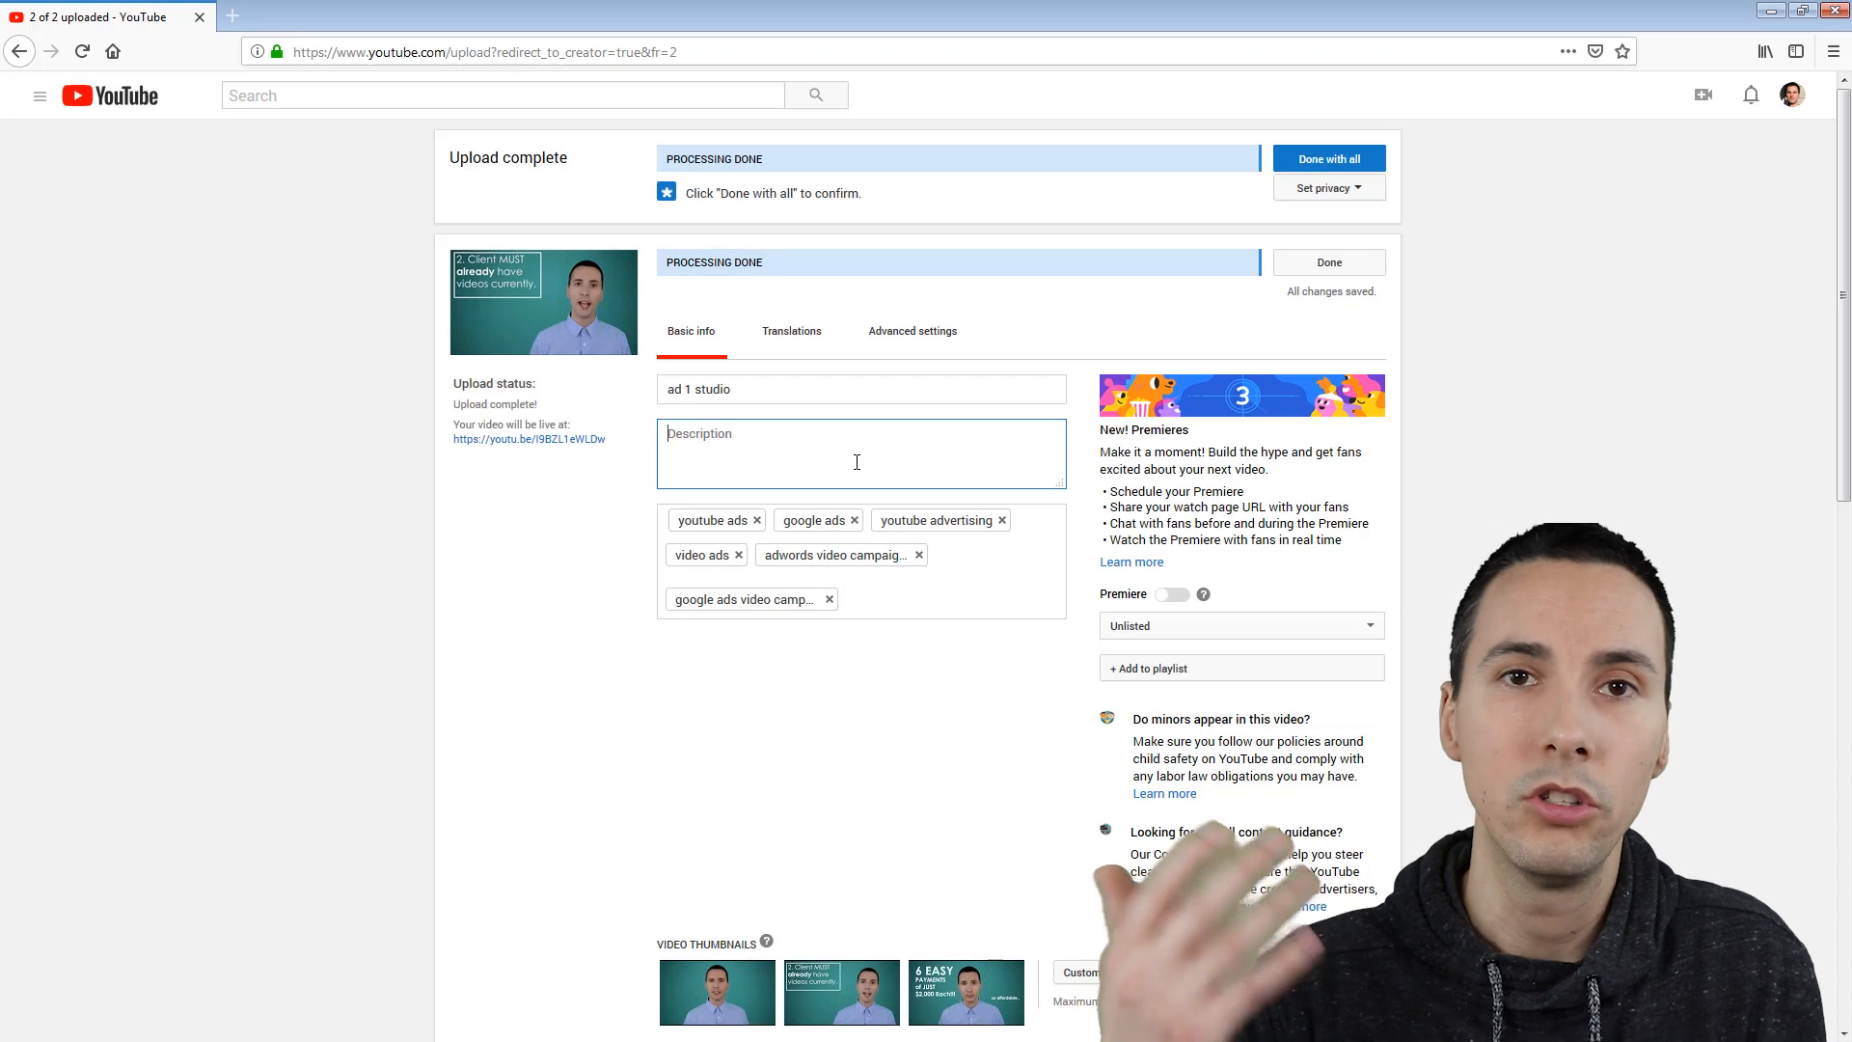
text(Get my Free YouTube Ads Crash-course here: https://coursenode.com/p/youtube-ads-crash-course/)
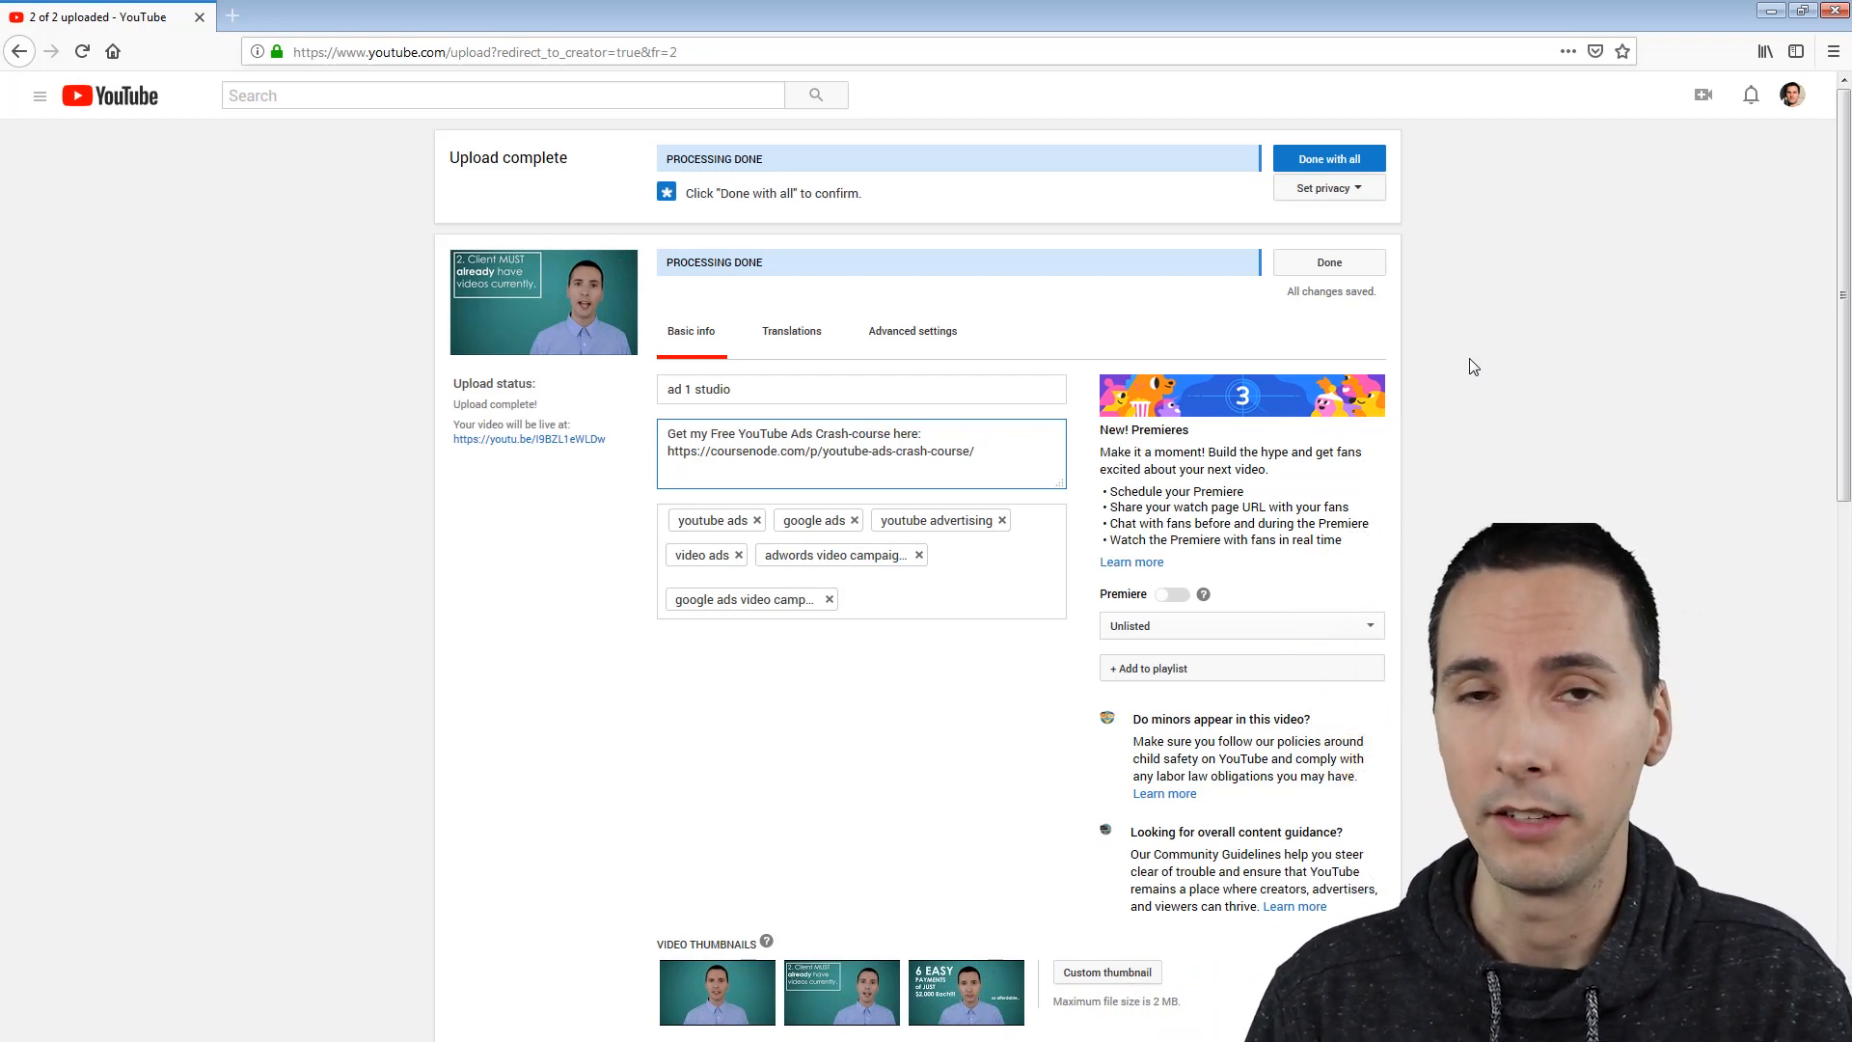
Step: Retitle "ad 1 studio" as "How to start YouTube Advertising (studio)", copy the title, and finish editing that video
click(752, 390)
drag(747, 388, 407, 399)
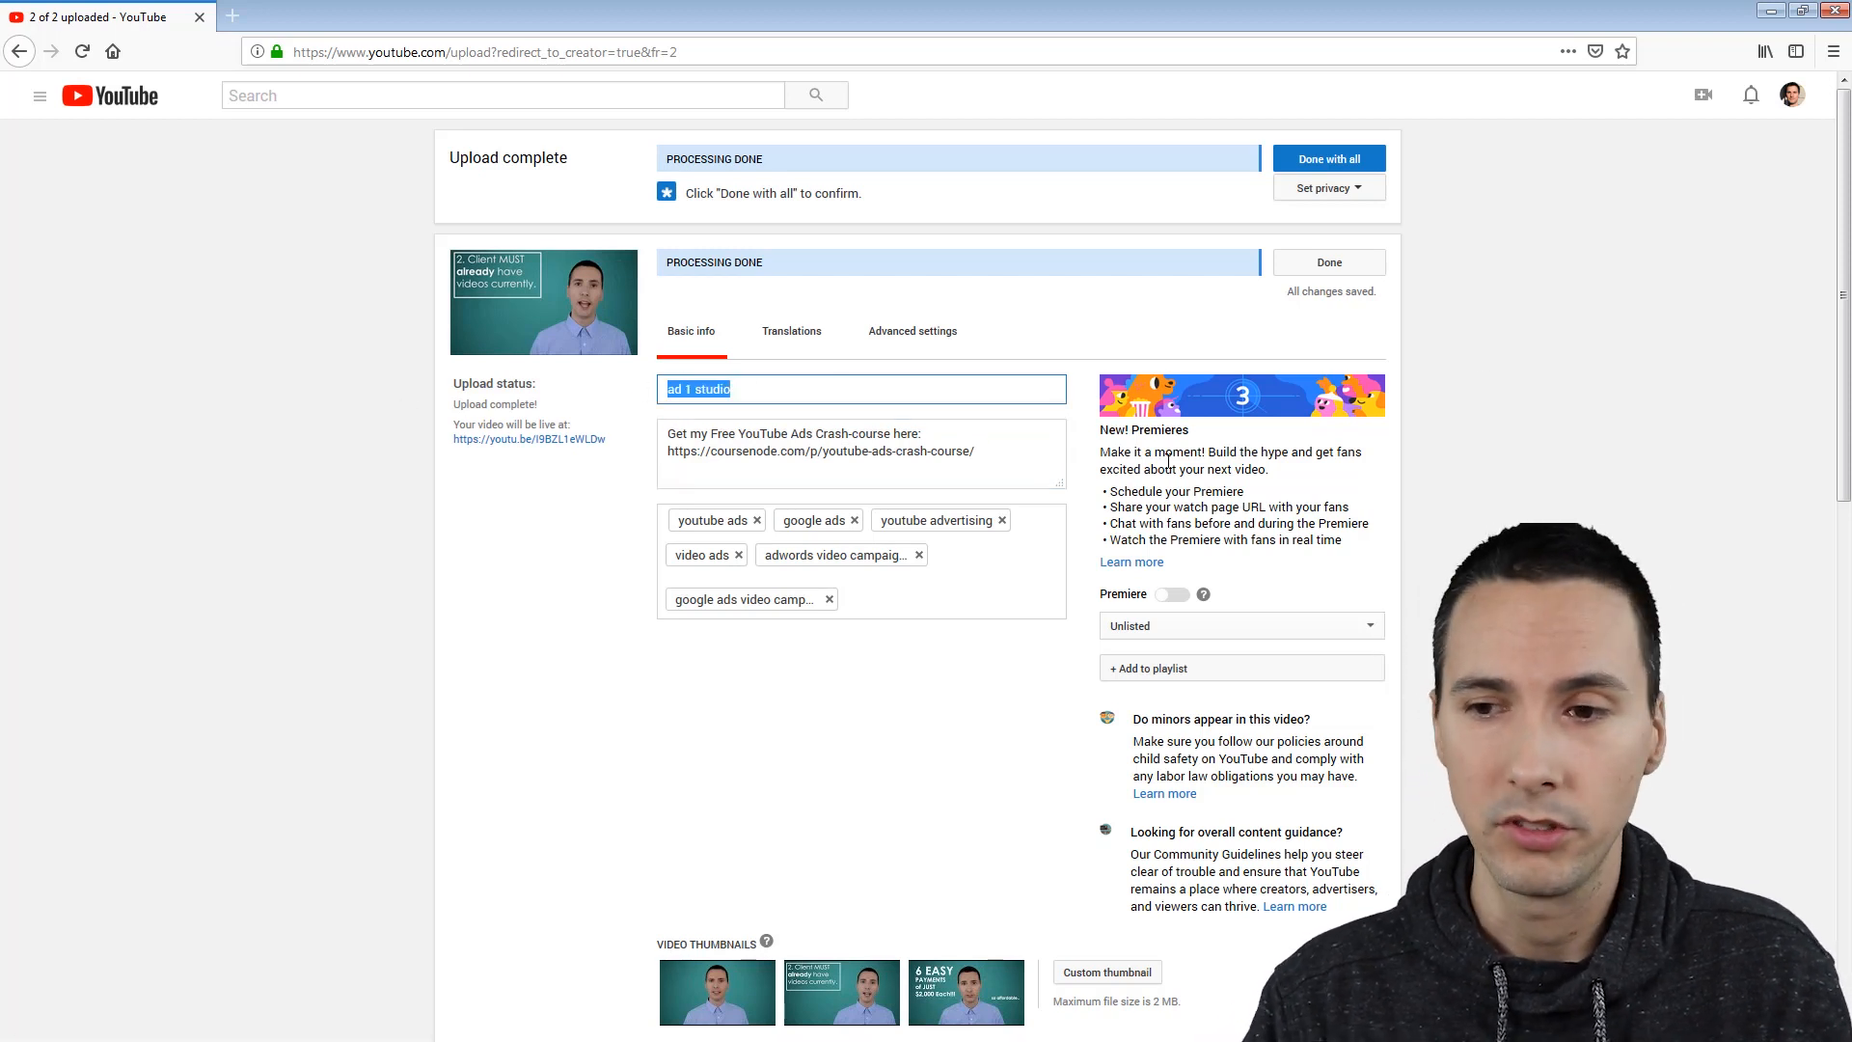
text(Ho)
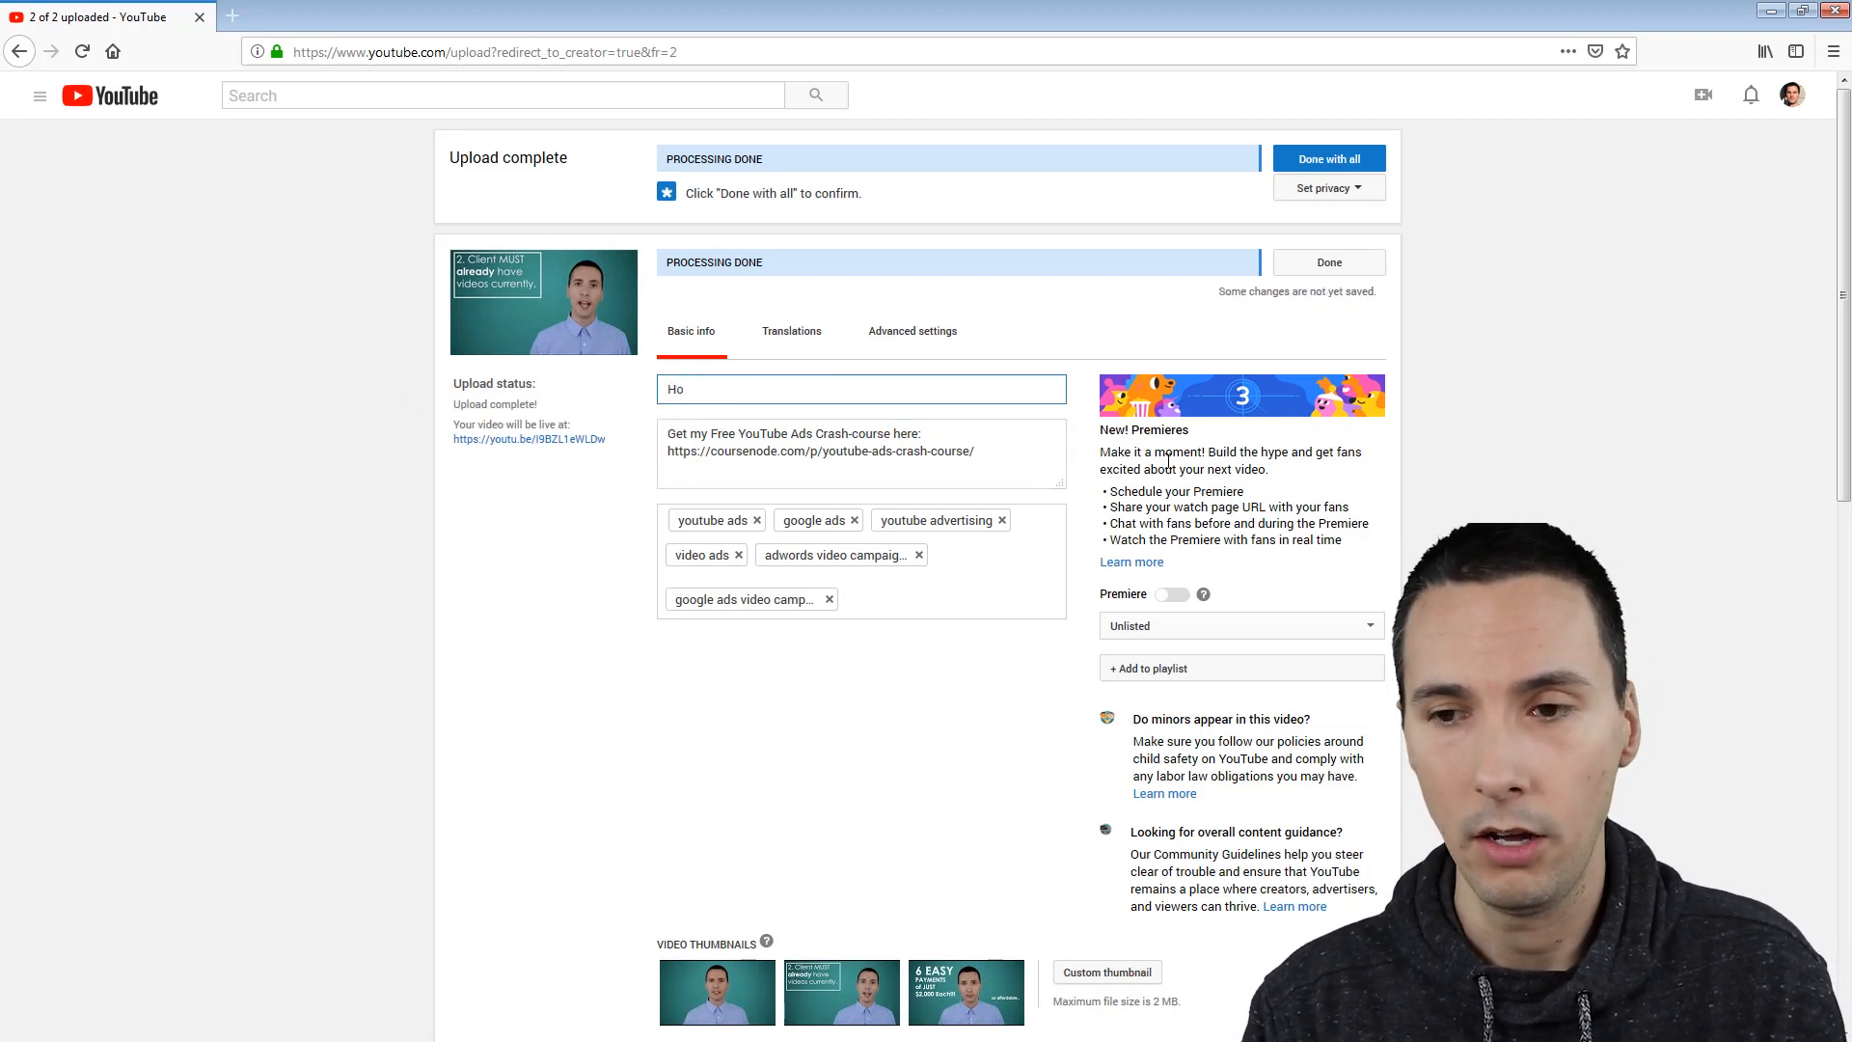
text(w to start YouTube Advertising (studio)
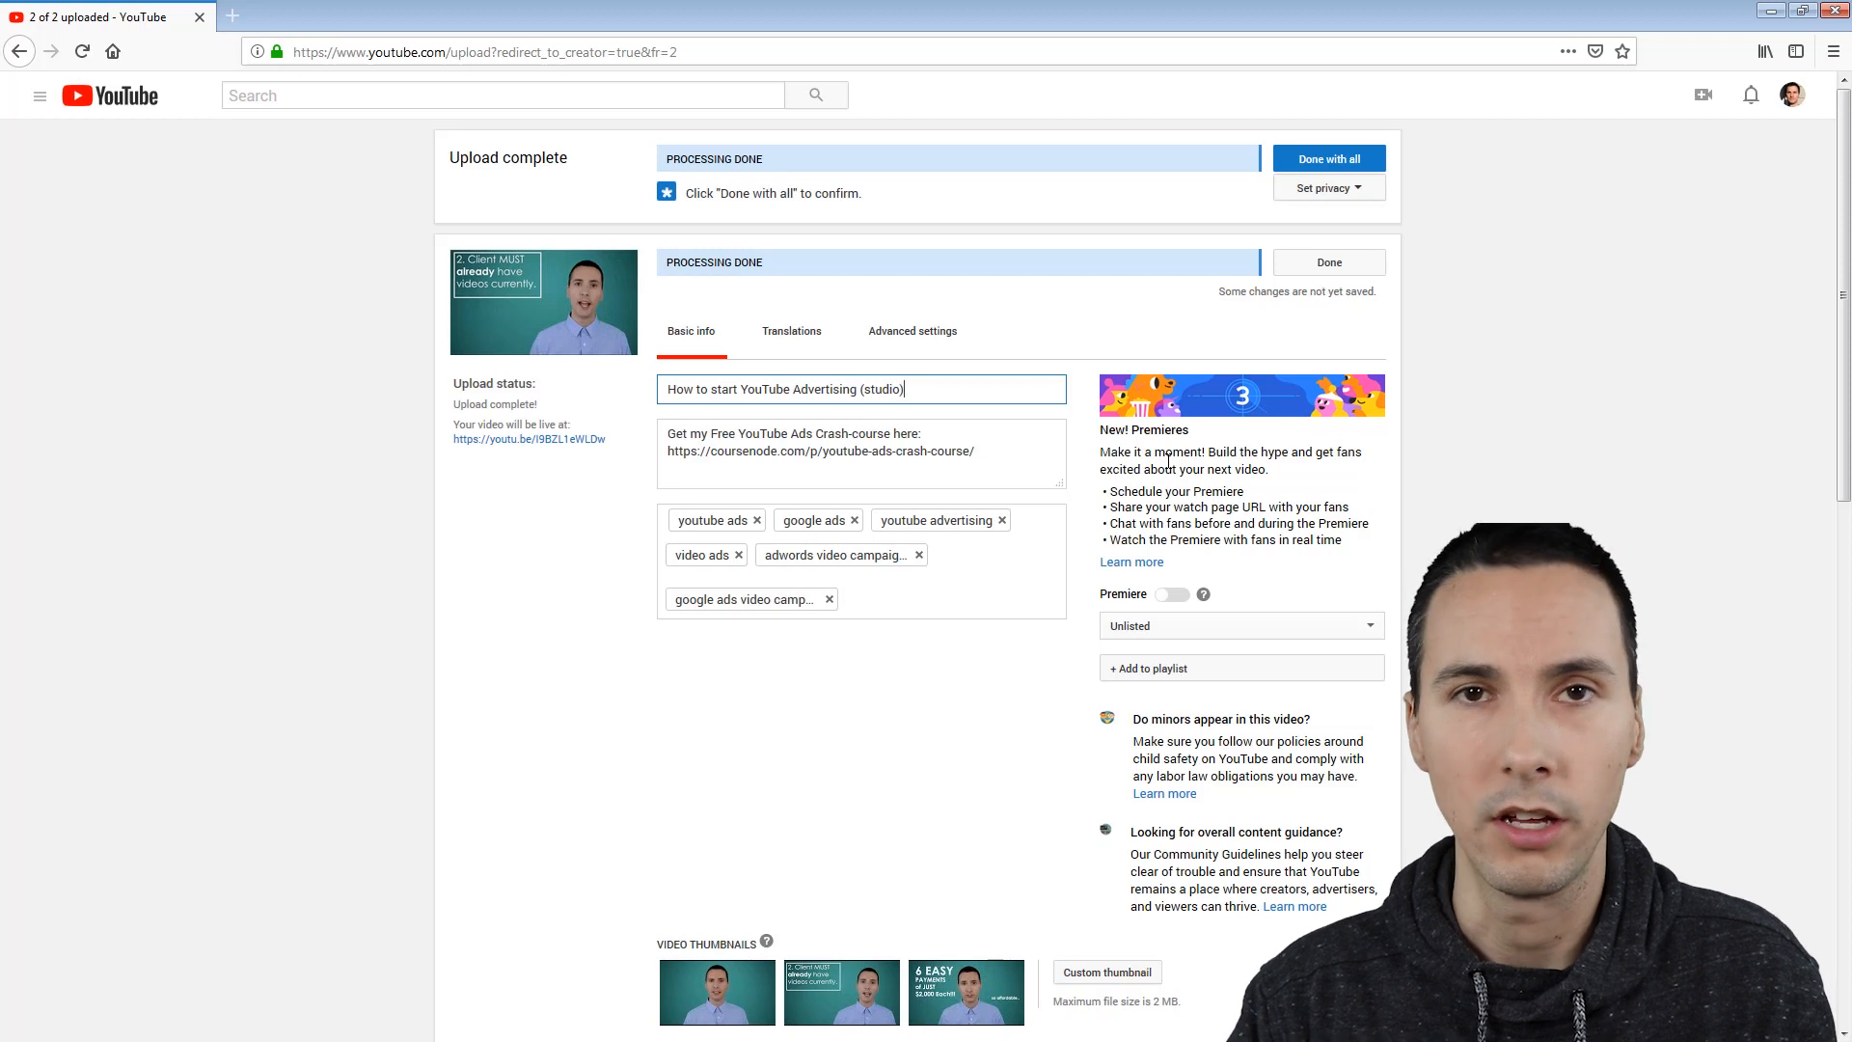
key(ctrl+a)
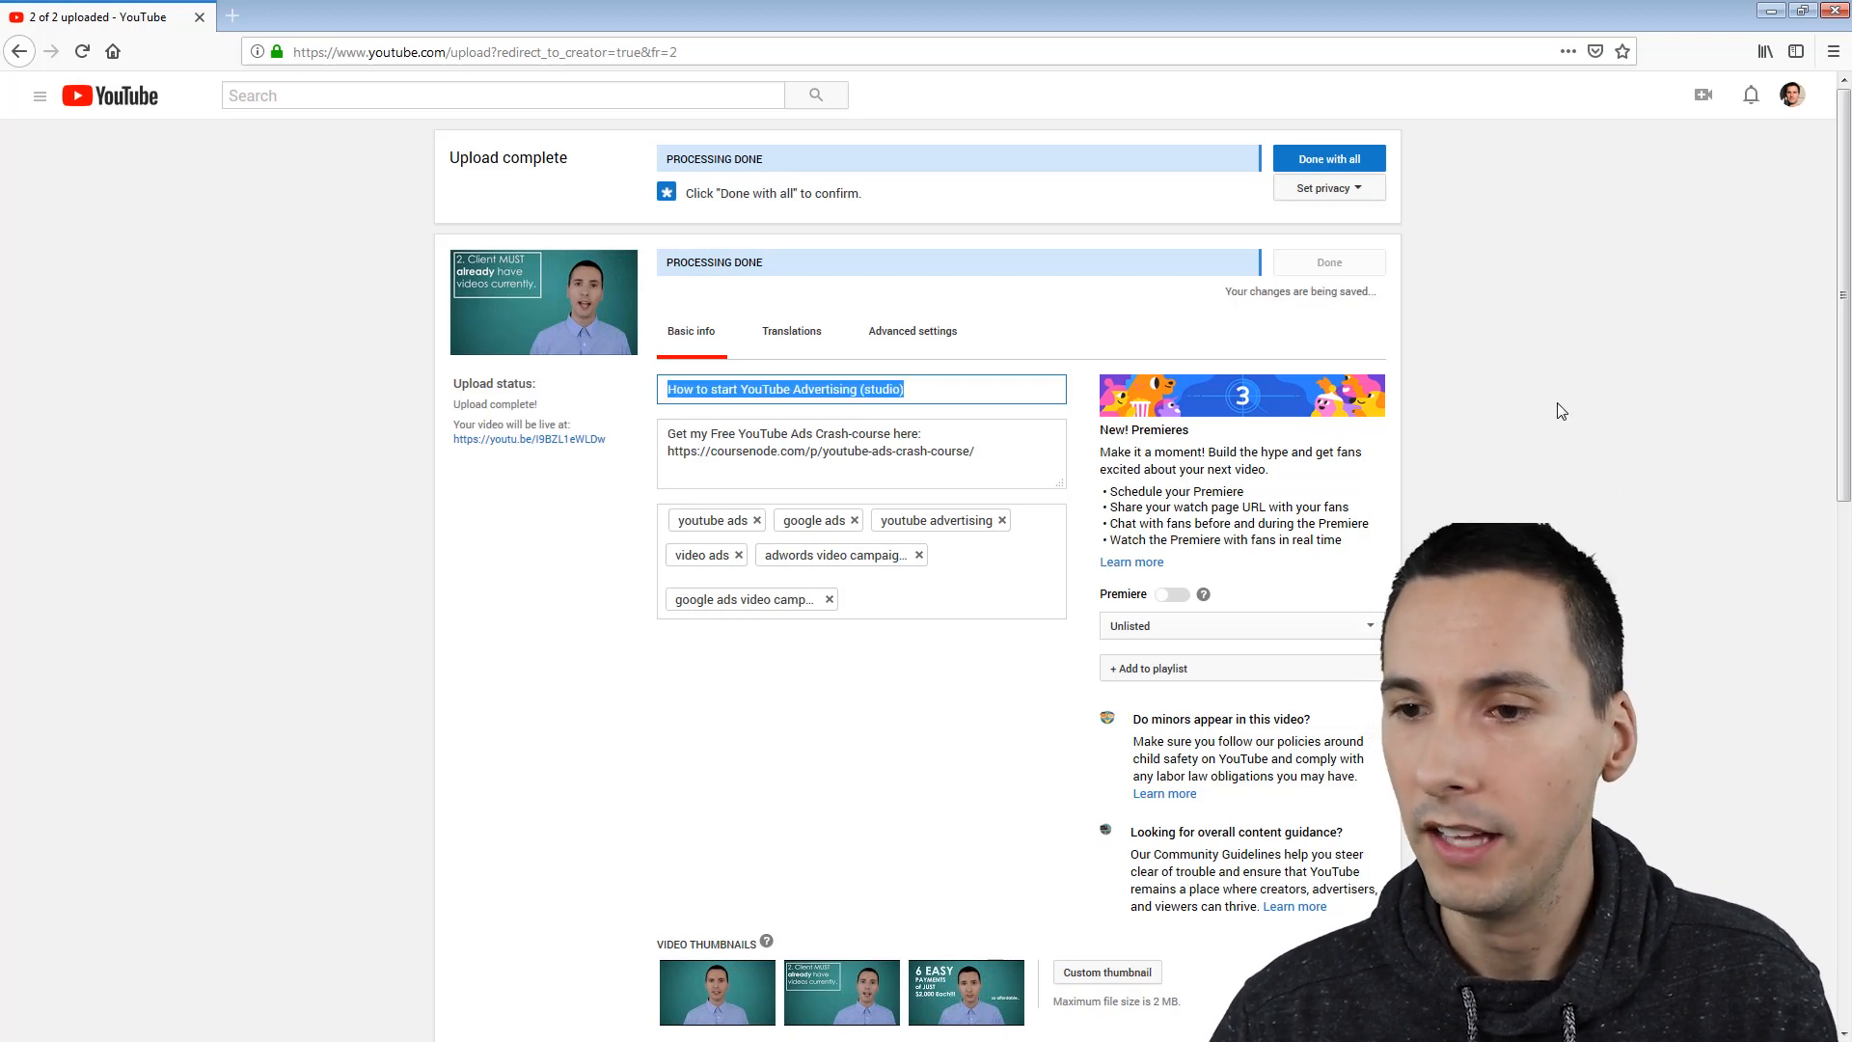
click(1561, 410)
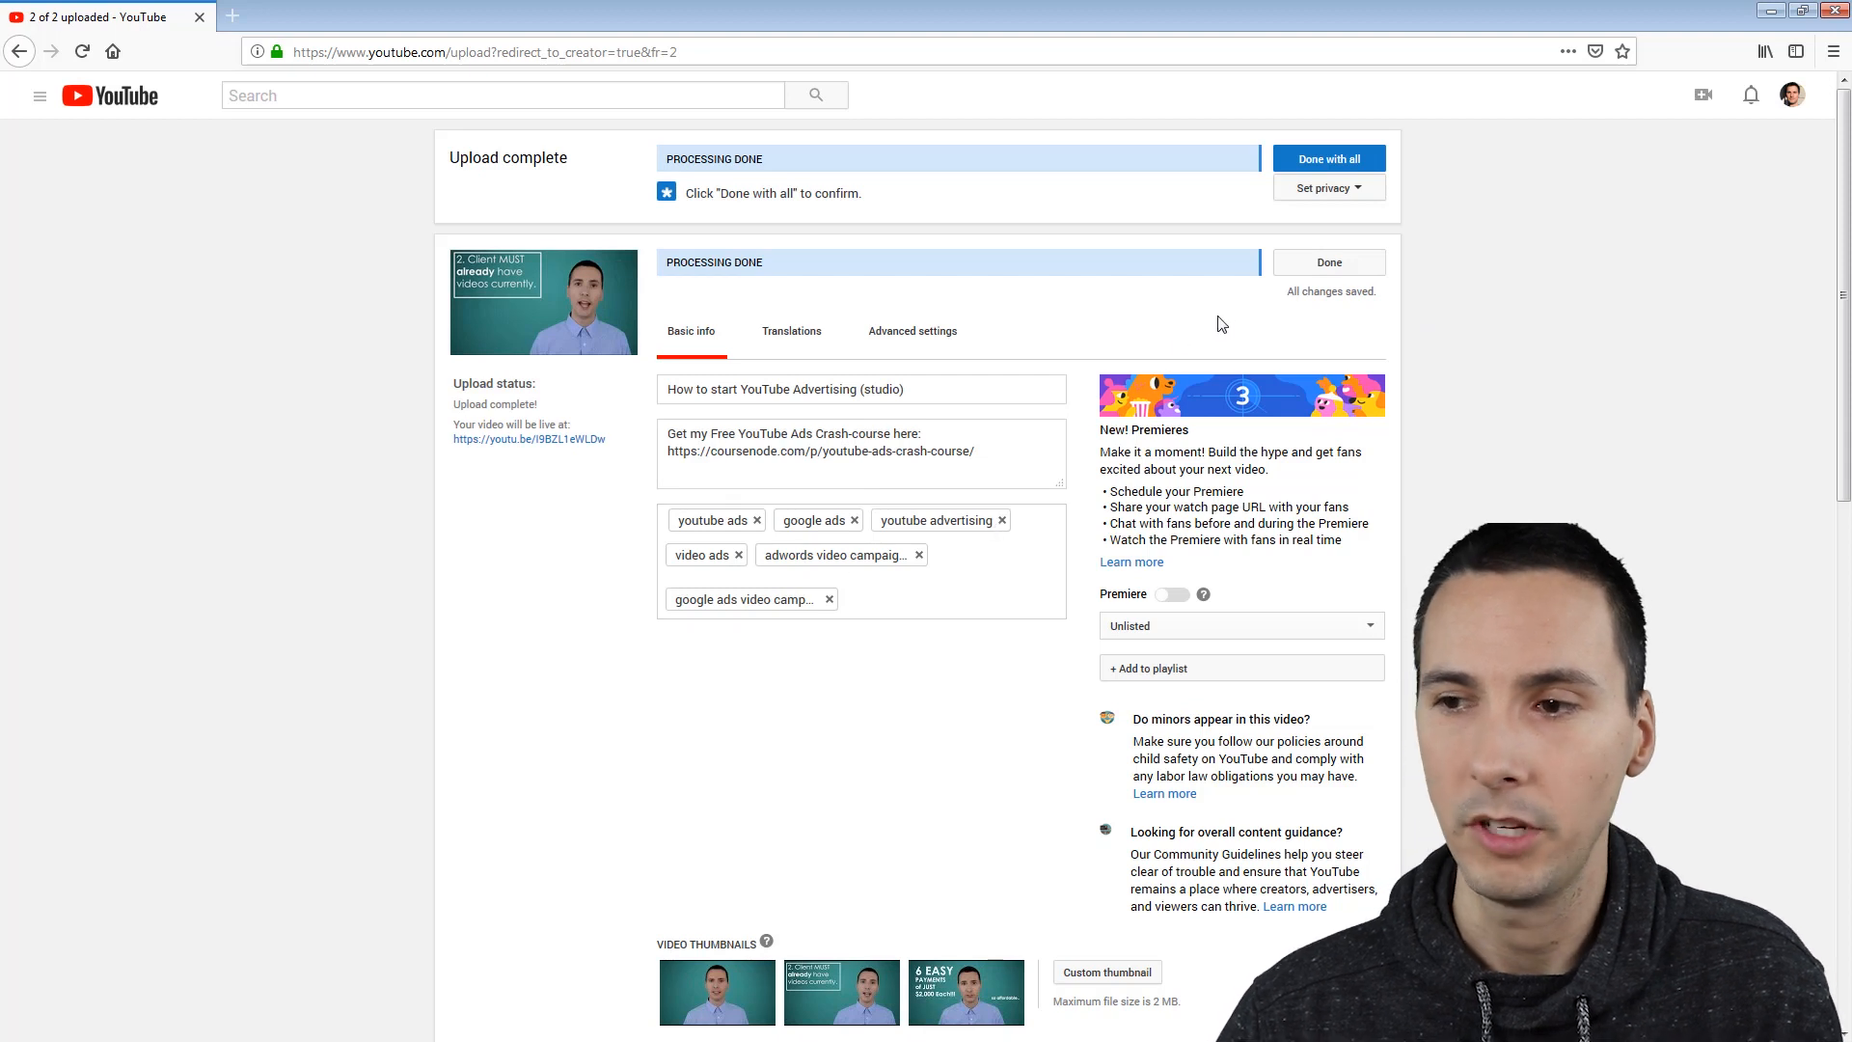
click(1346, 265)
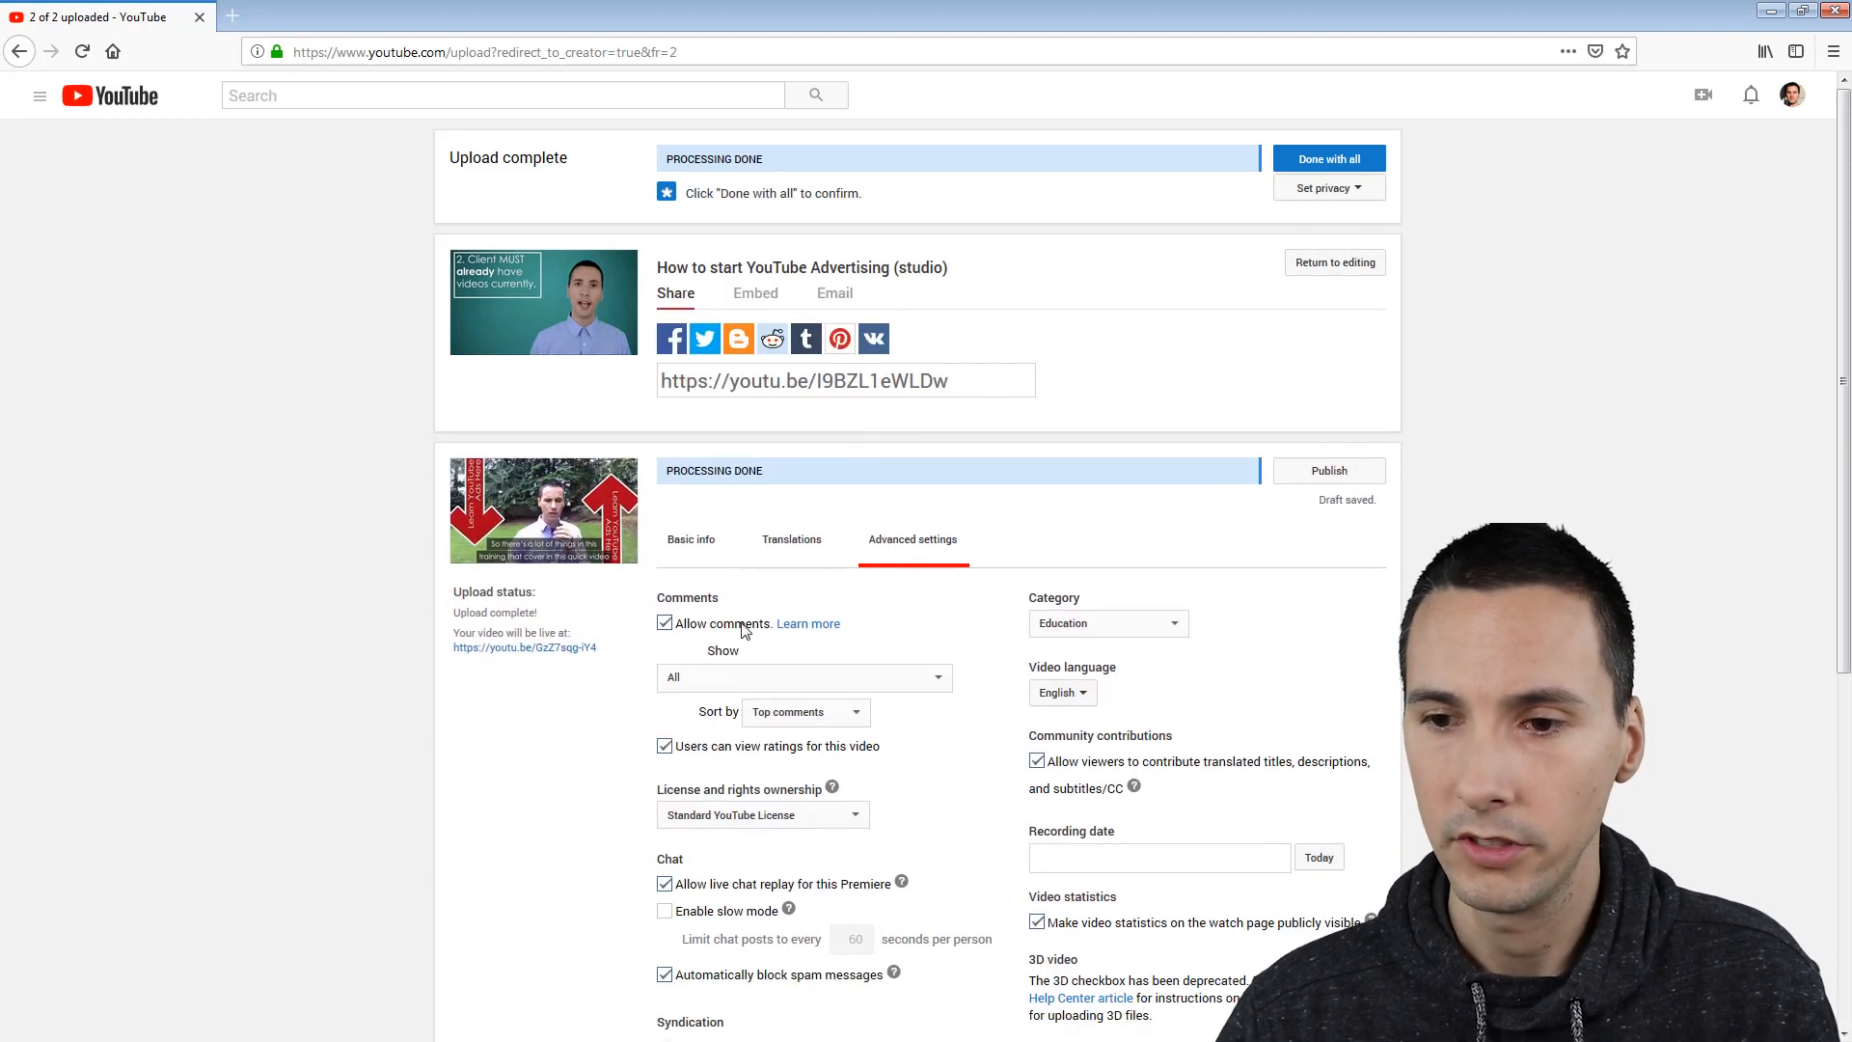
Step: Replace the title of "ad 2 outside" with "How to start YouTube Advertising (outside)" in its basic info
click(712, 543)
click(750, 596)
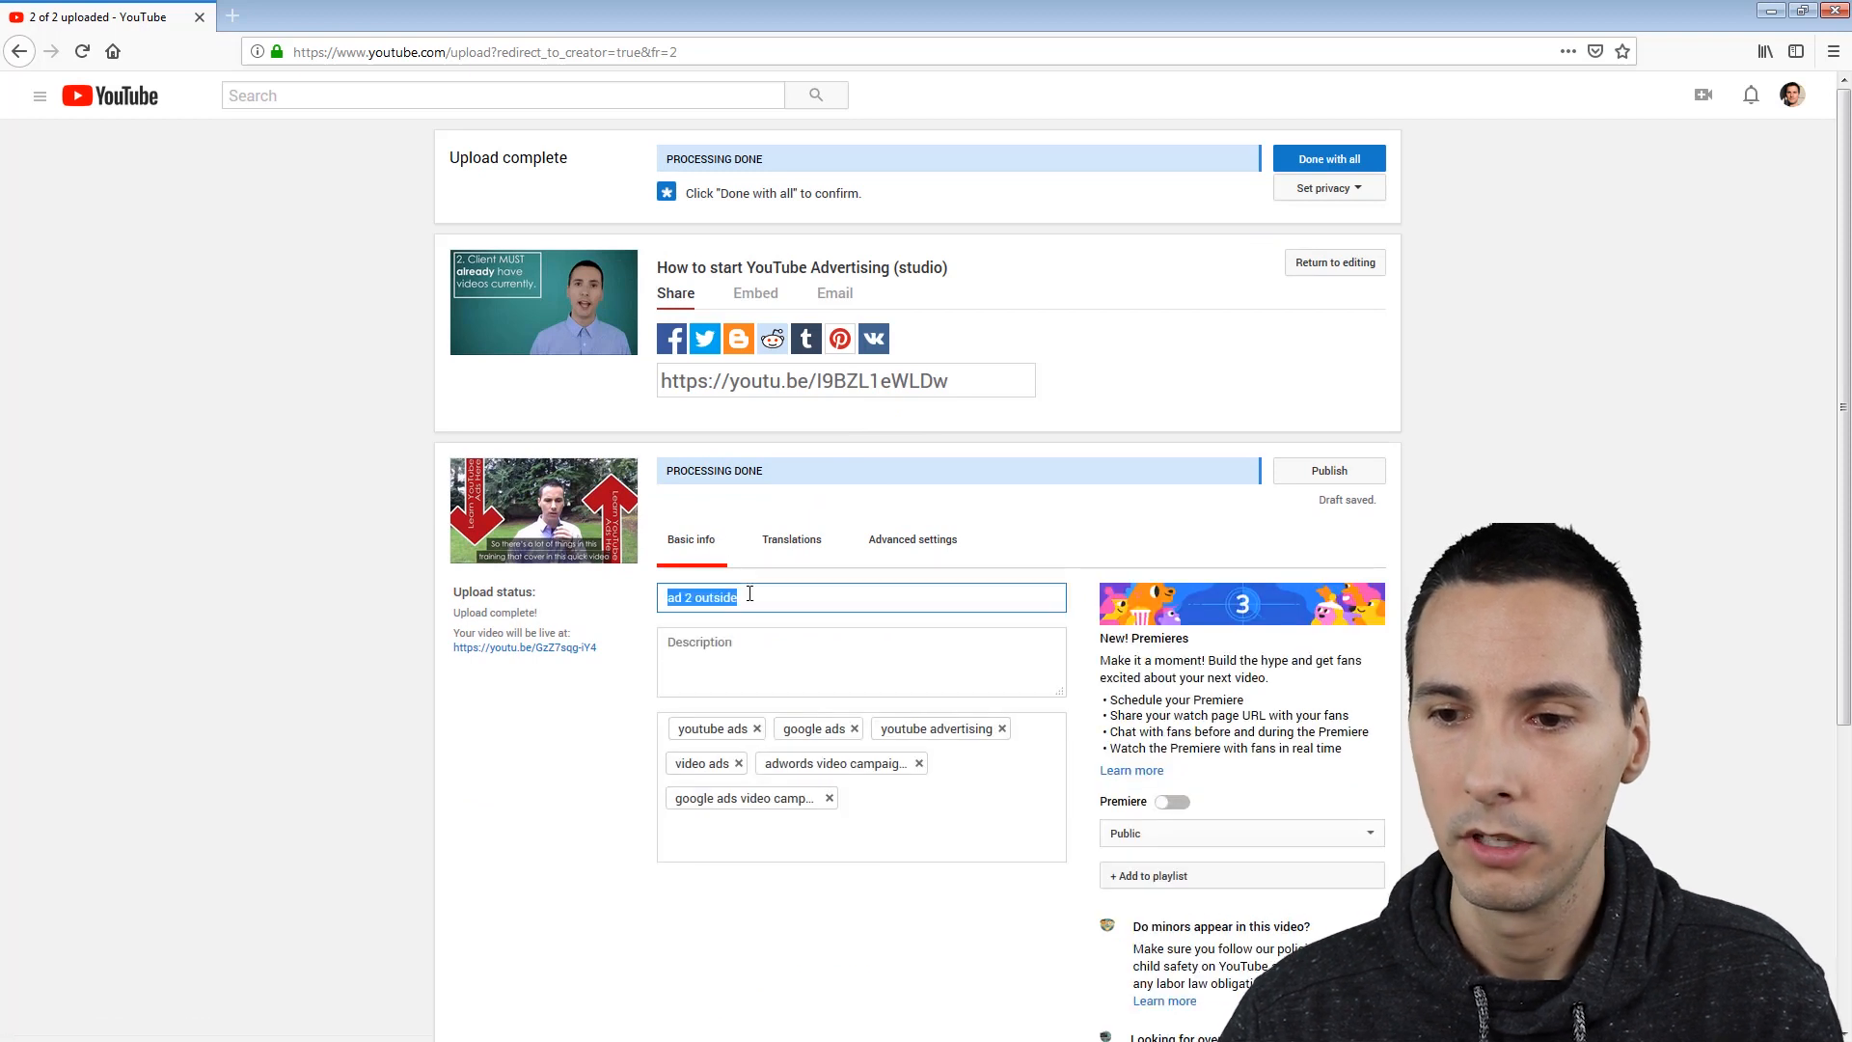
key(ctrl+a)
text(How to start YouTube Advertising (studio))
double_click(874, 598)
text(ou)
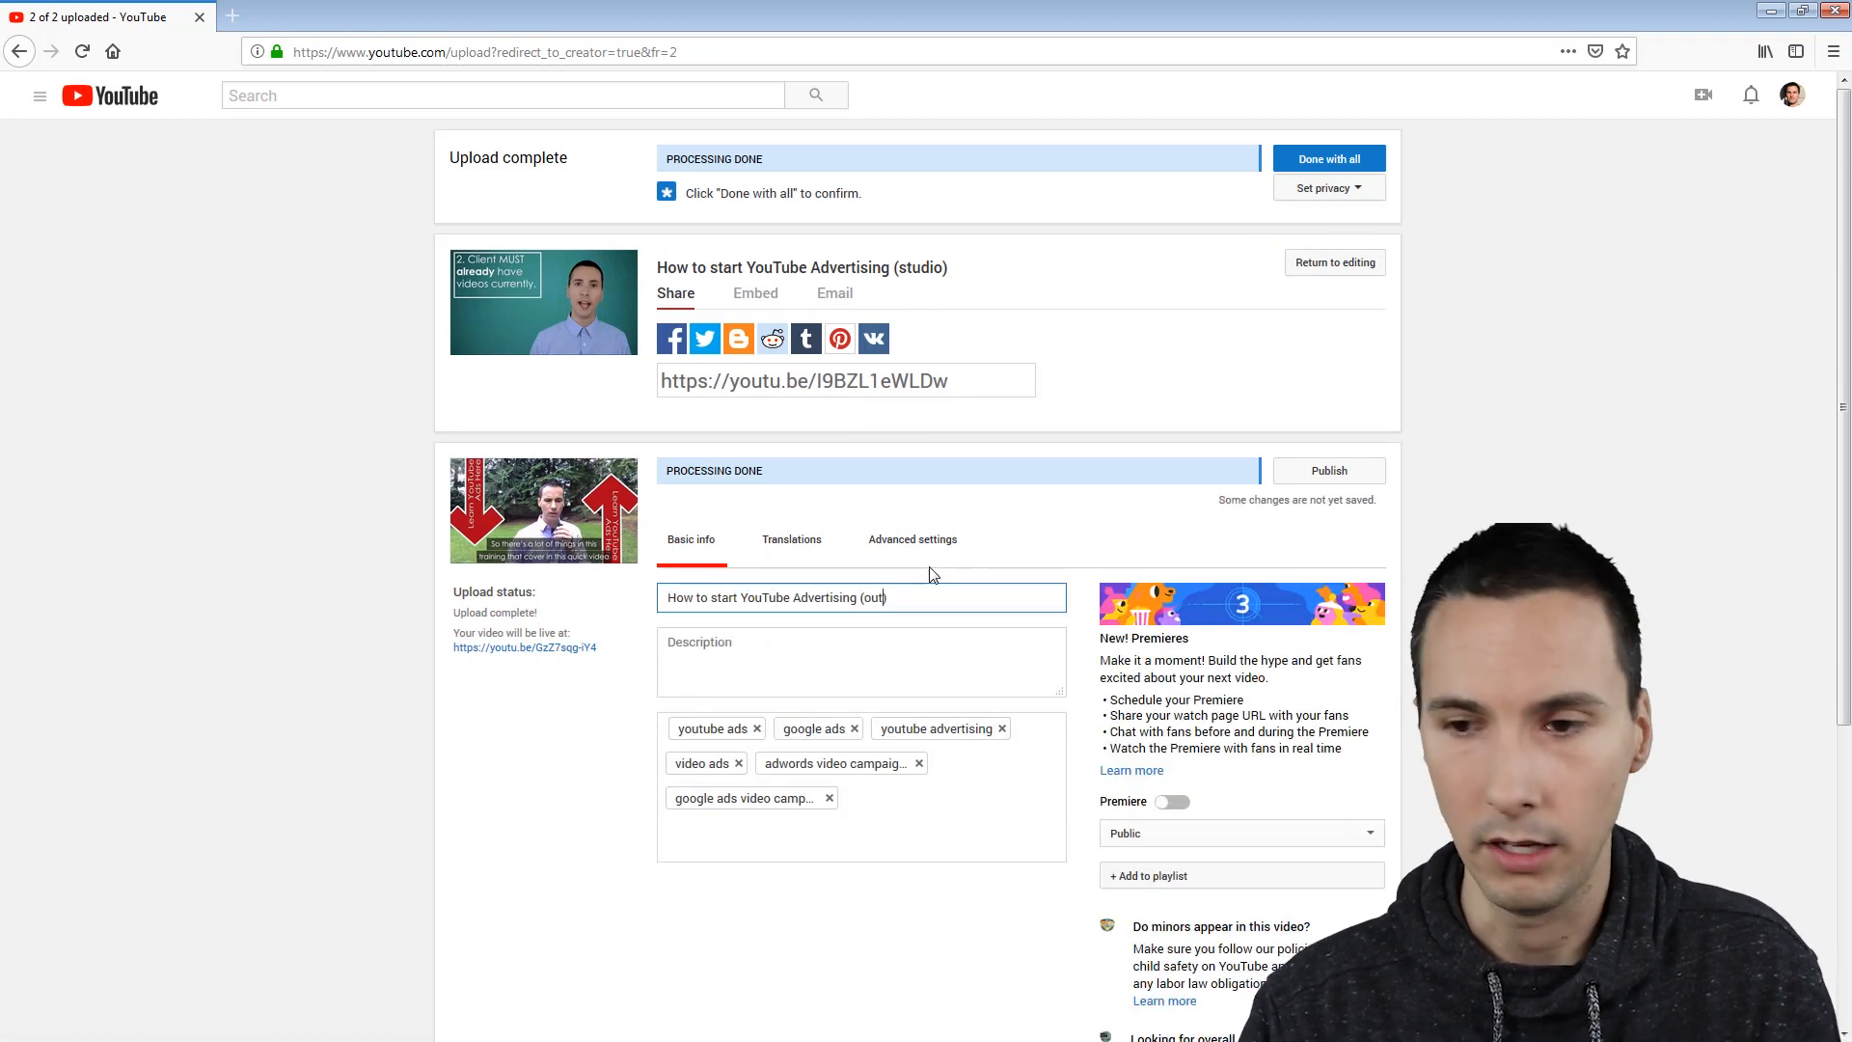
text(tside)
scroll(933, 575, down, 3)
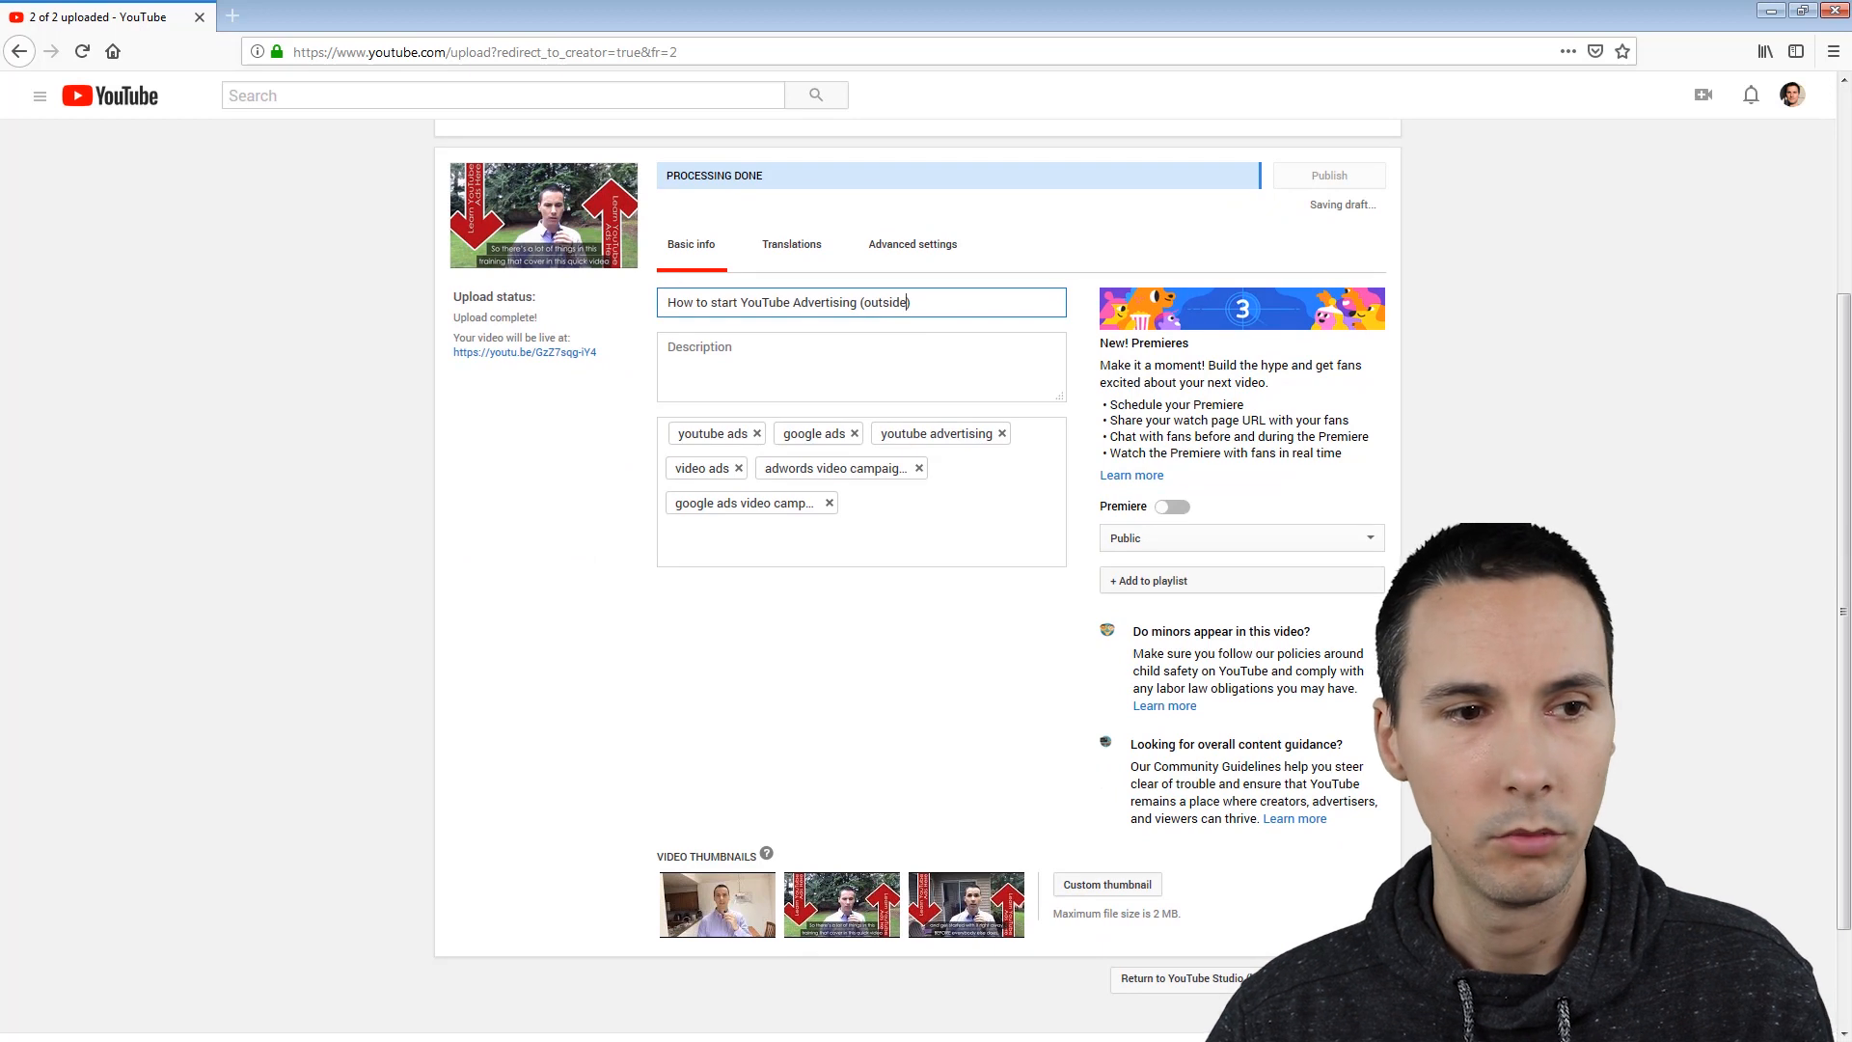
click(724, 403)
text(Get my Free YouTube Ads Crash-course here: https://coursenode.com/p/youtube-ads-crash-course/)
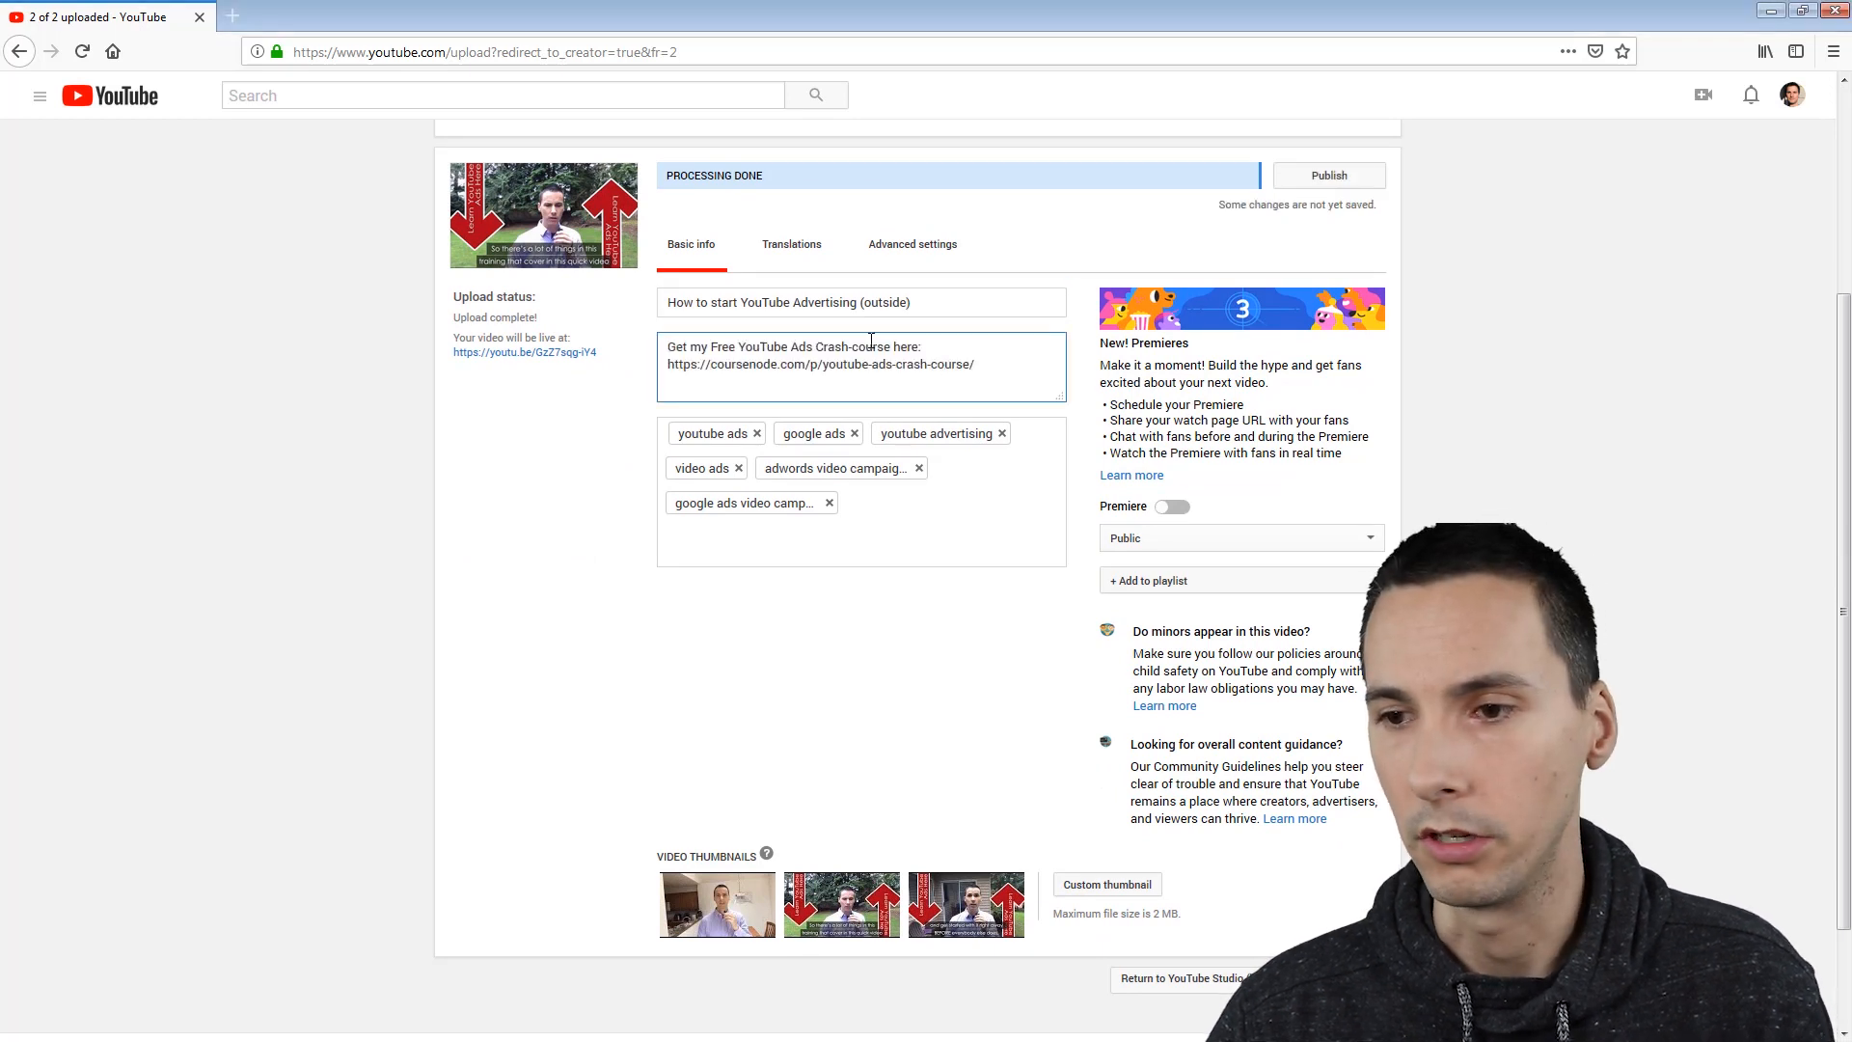
click(1202, 545)
click(1152, 586)
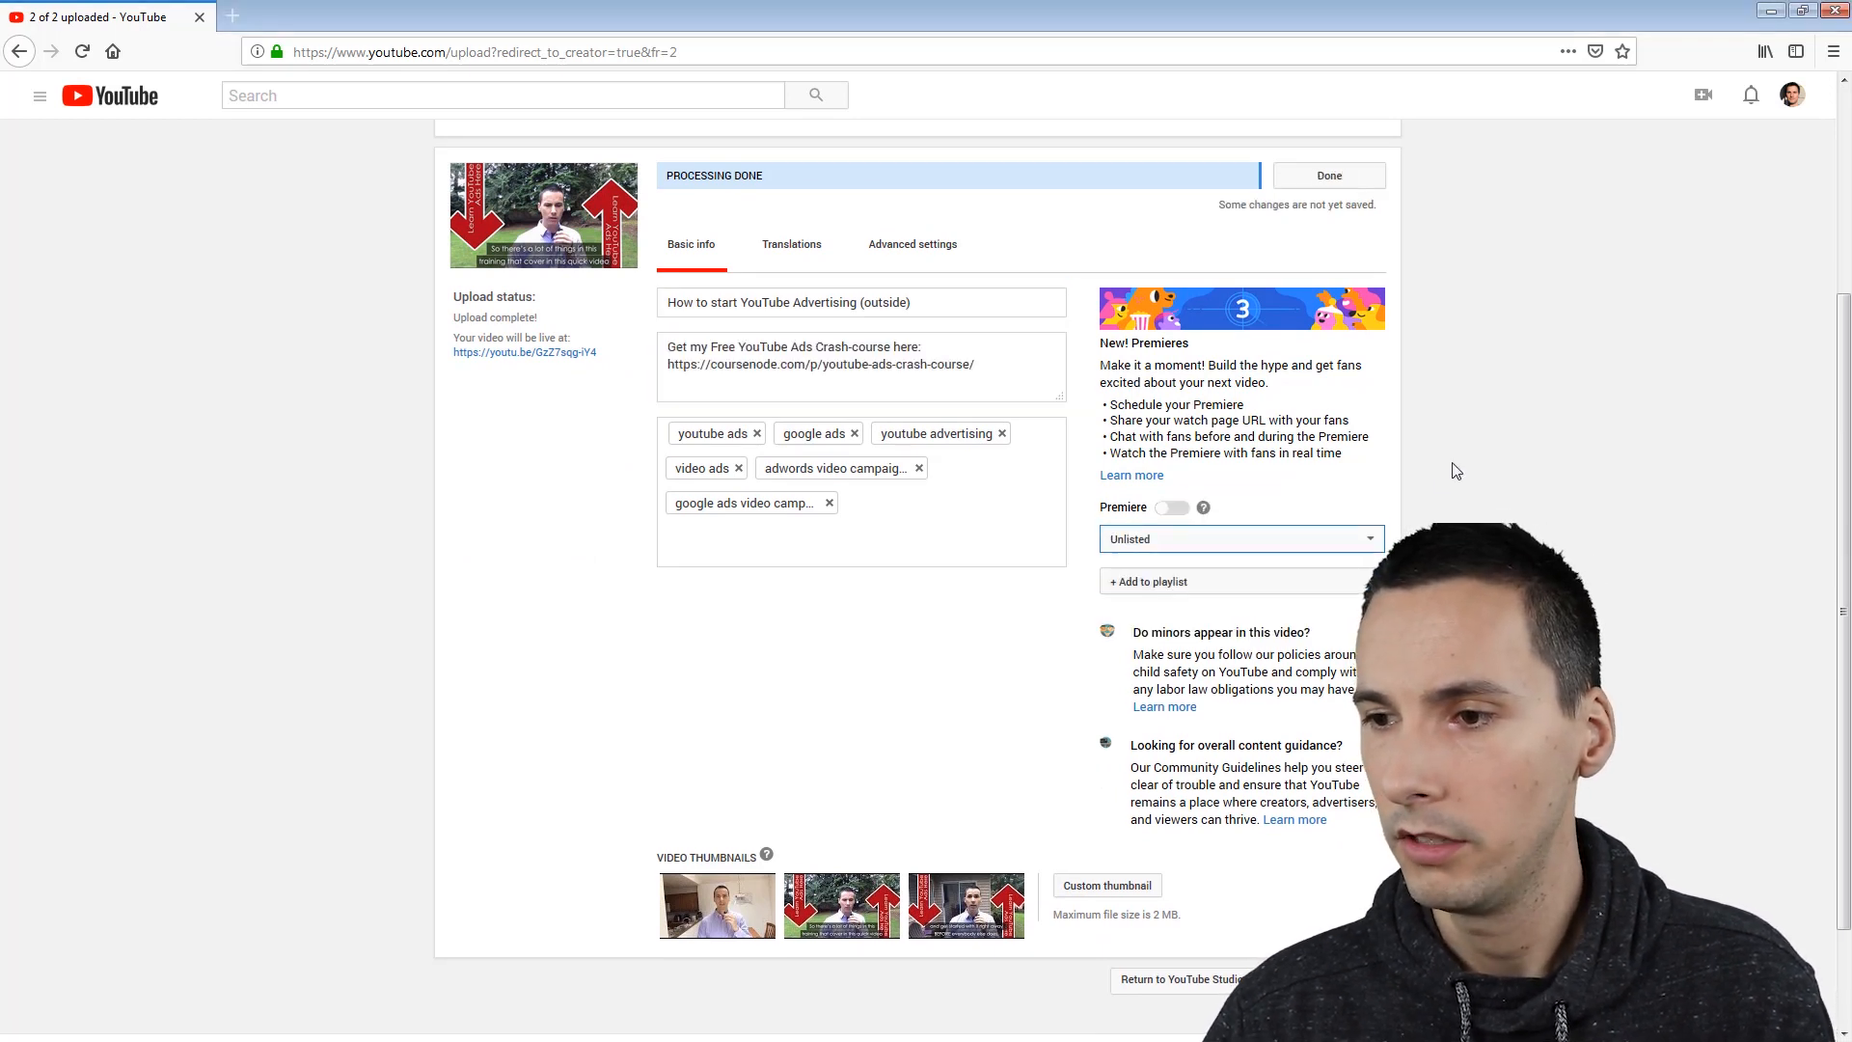
Step: Check the outside video's advanced settings and basic info, and finish editing it to complete the upload
click(880, 249)
scroll(1219, 446, down, 3)
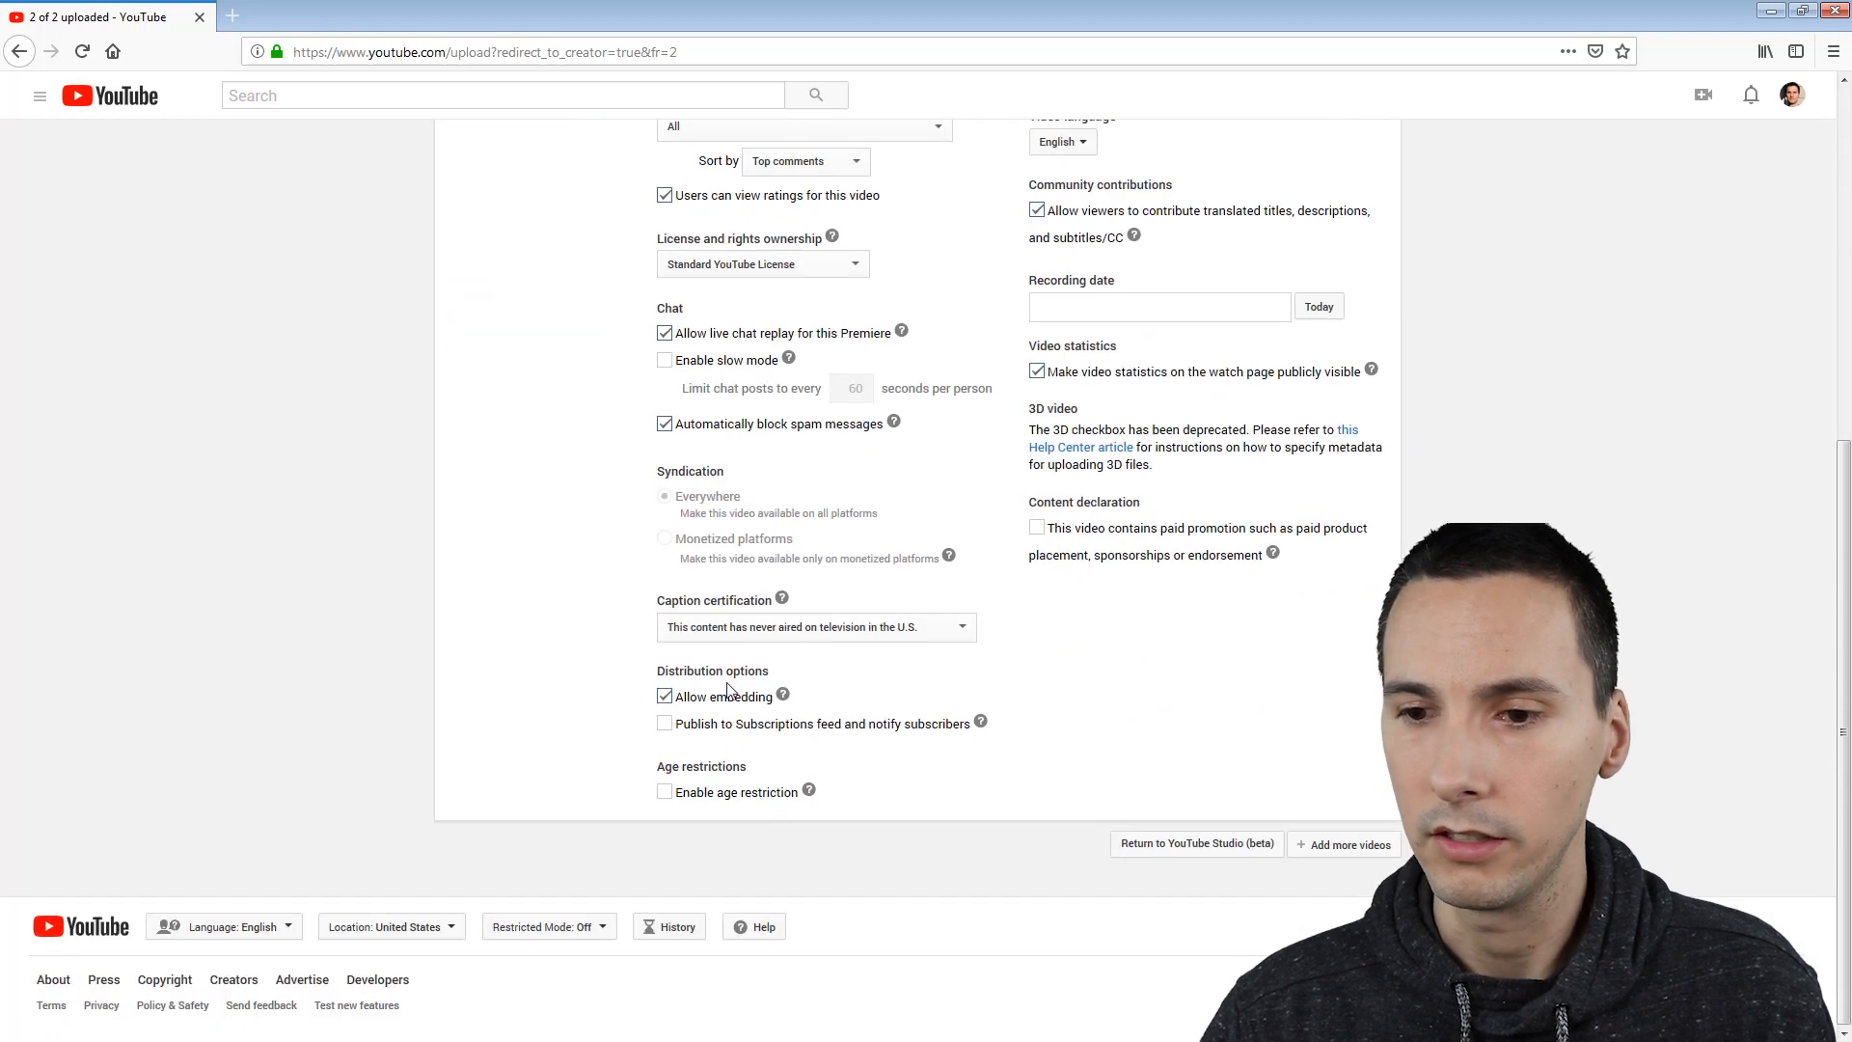
scroll(962, 547, up, 6)
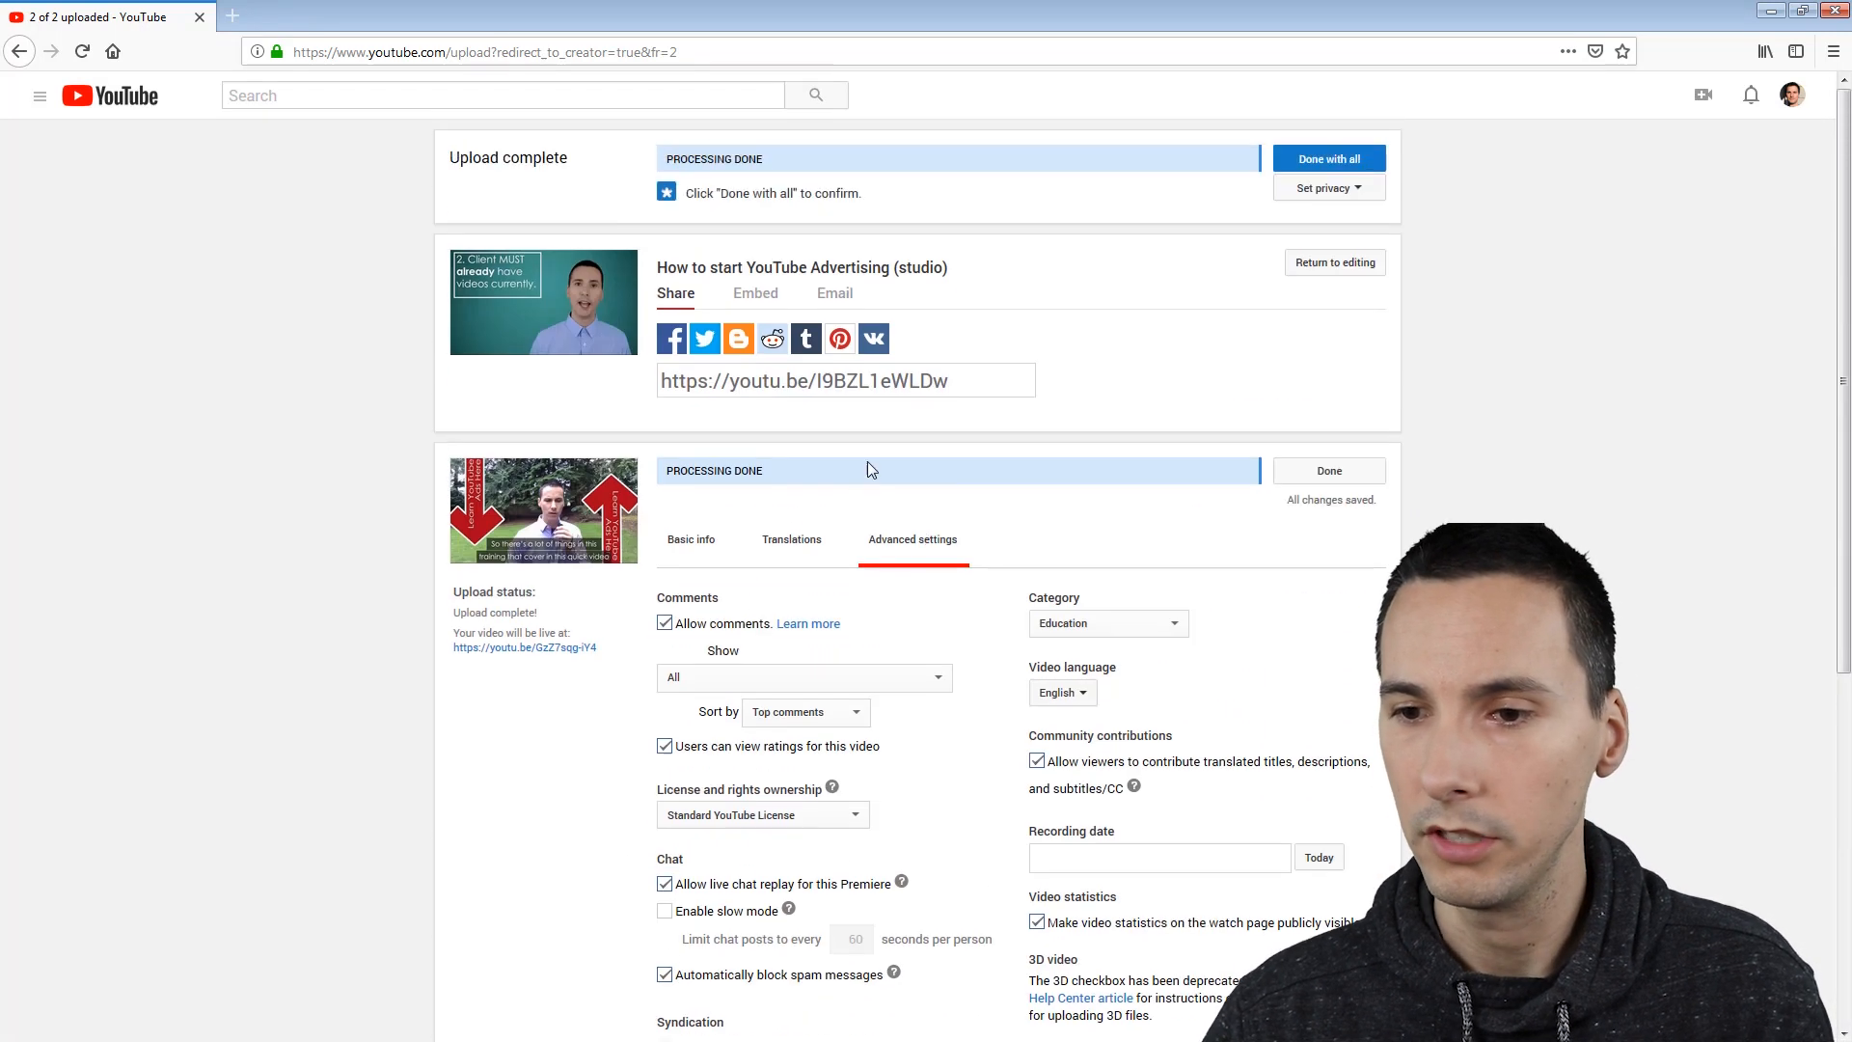
click(690, 540)
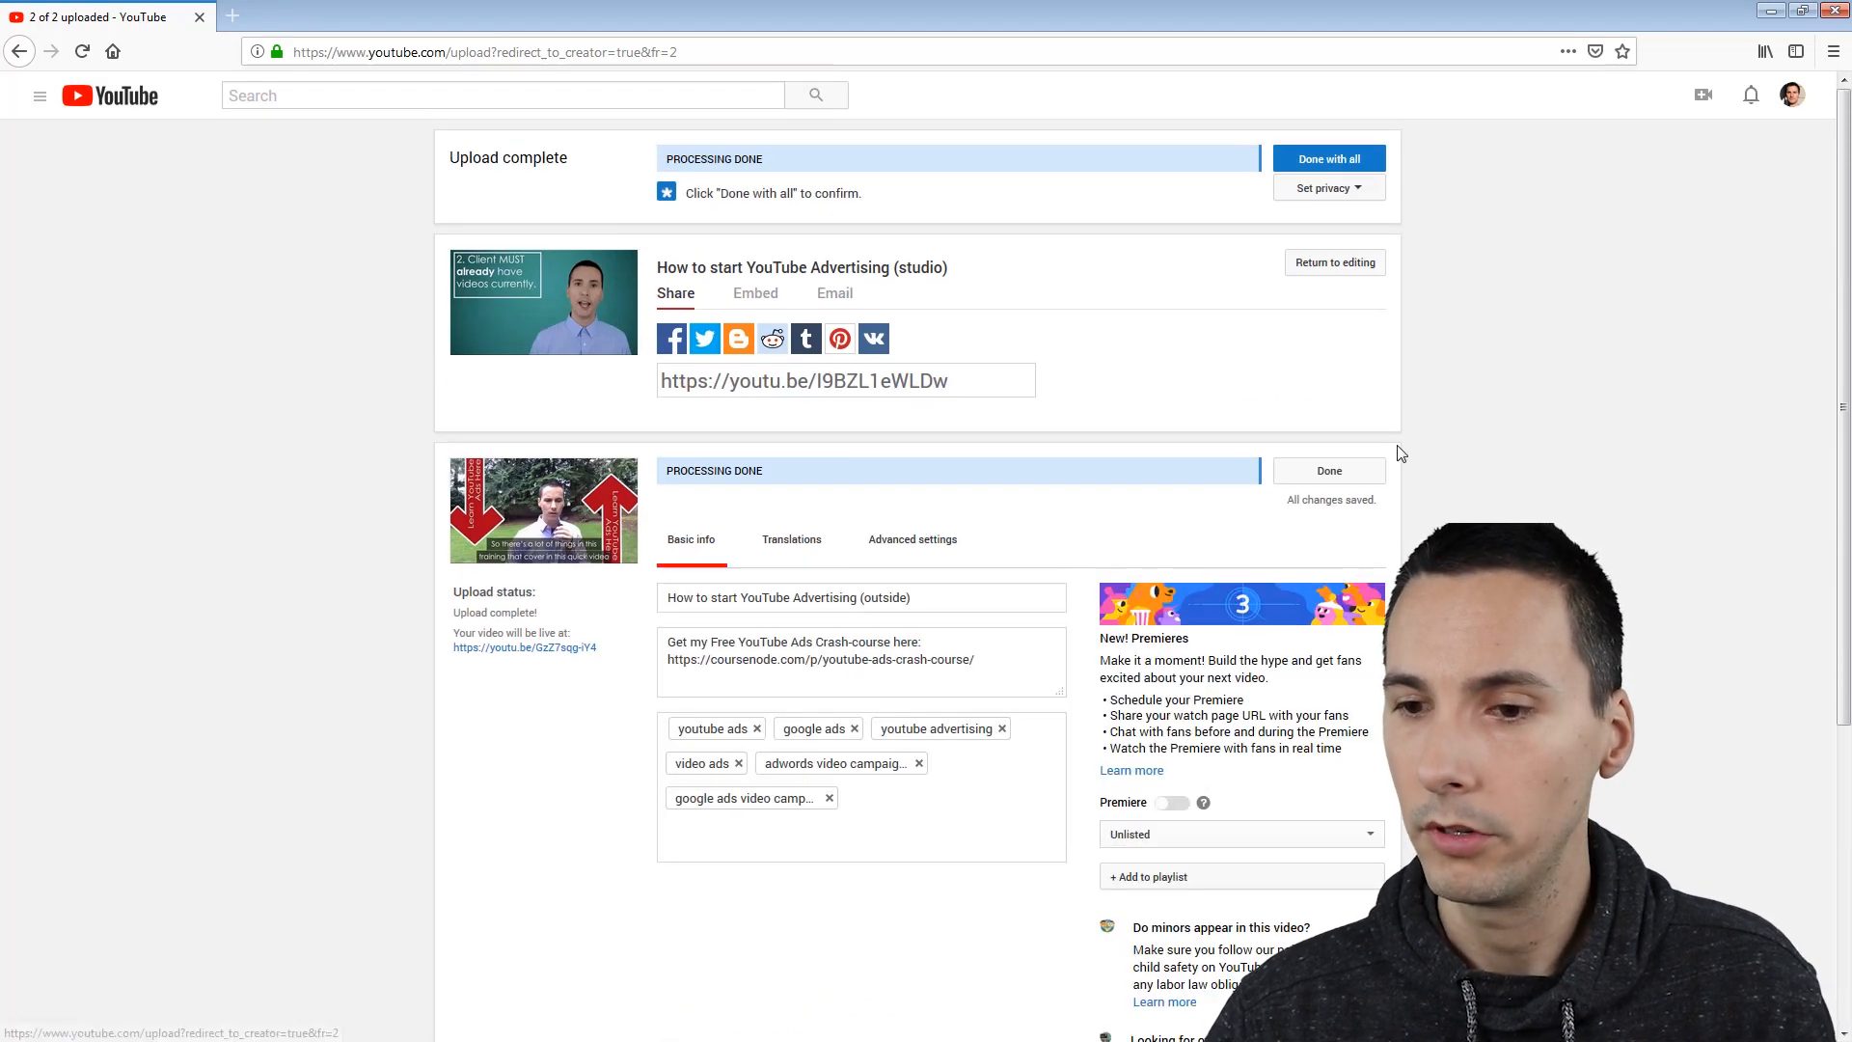
scroll(1400, 453, down, 4)
scroll(1096, 579, up, 5)
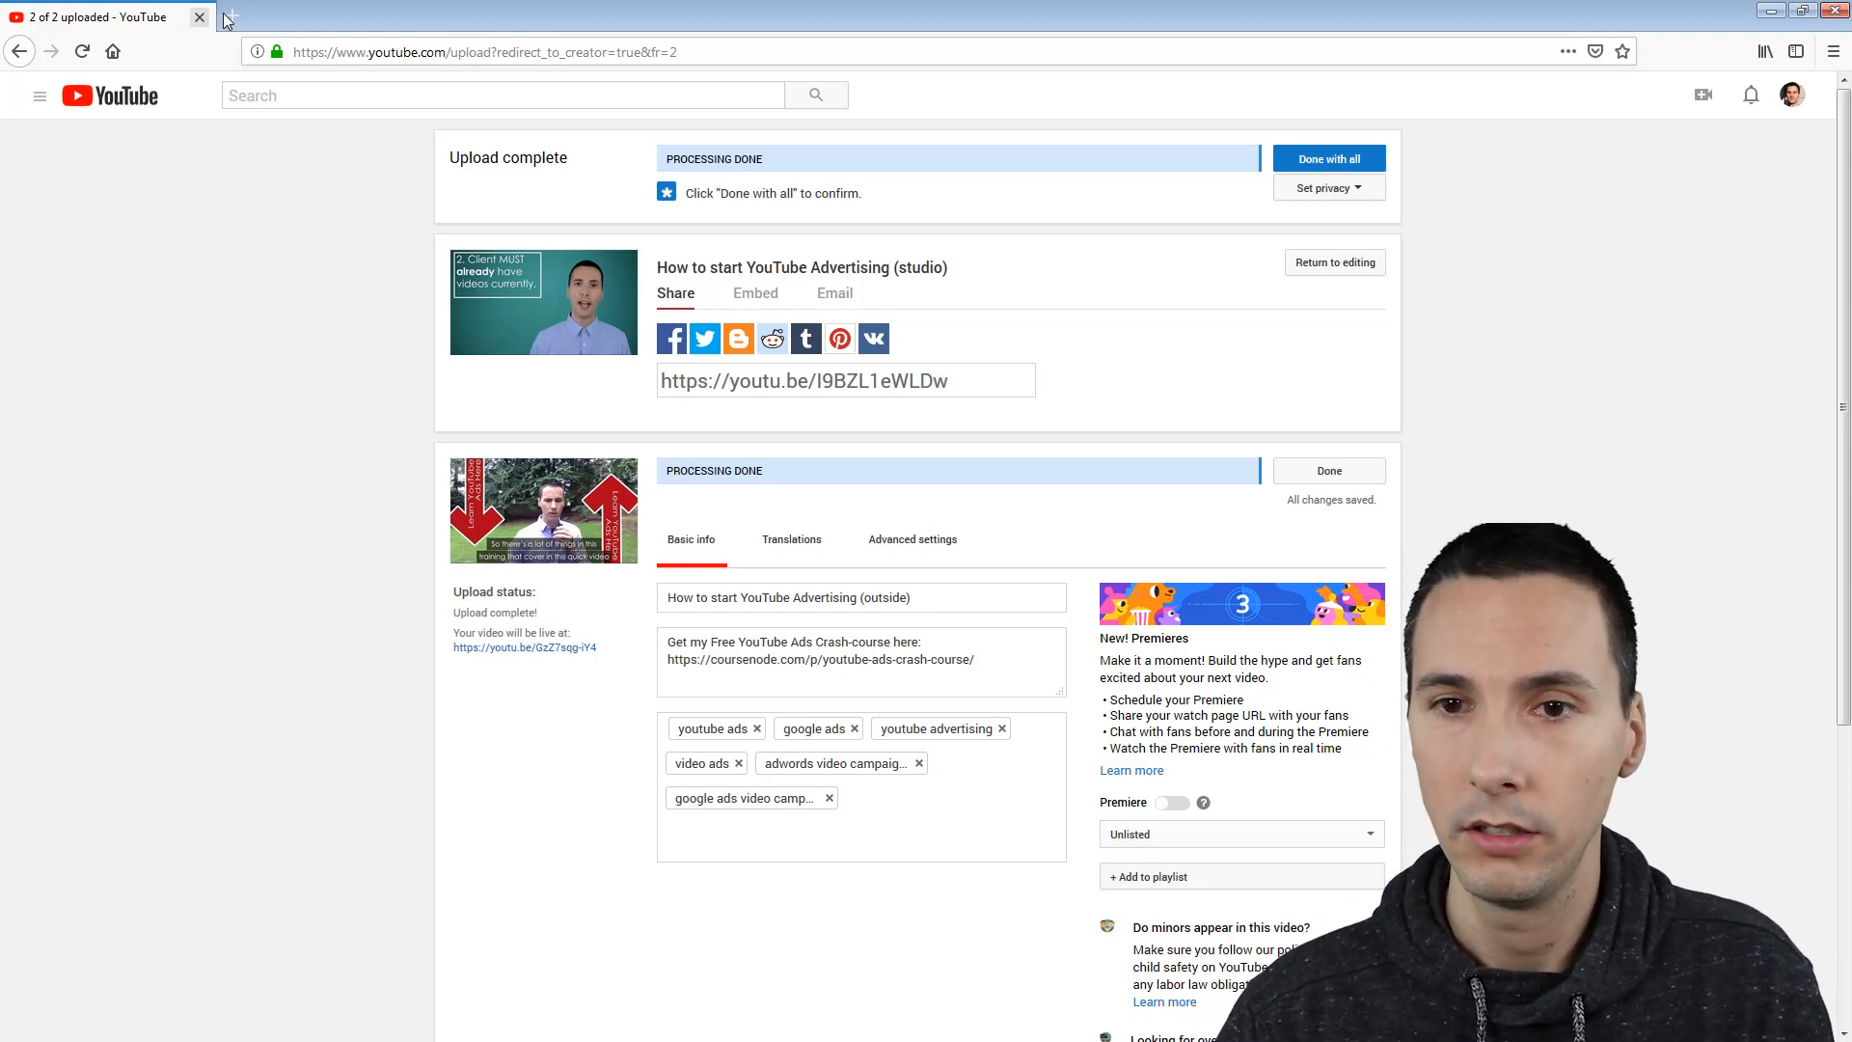
click(241, 20)
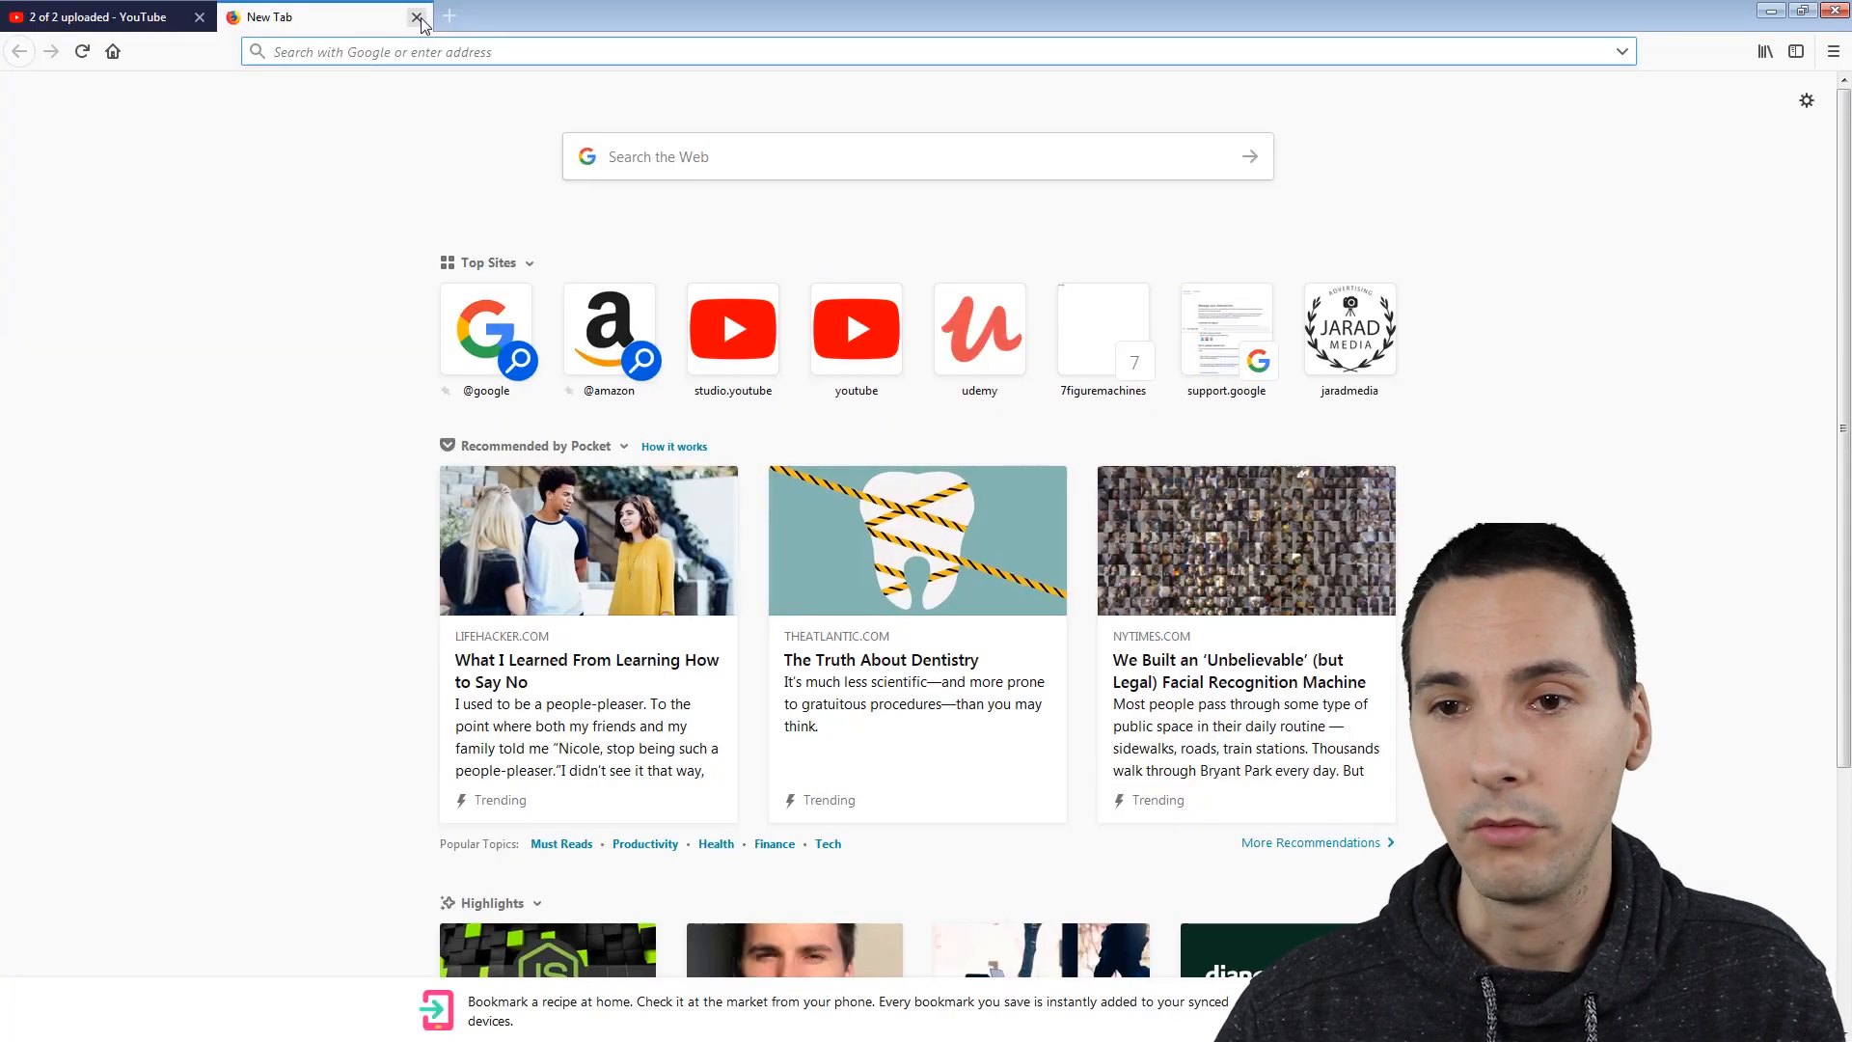
click(418, 17)
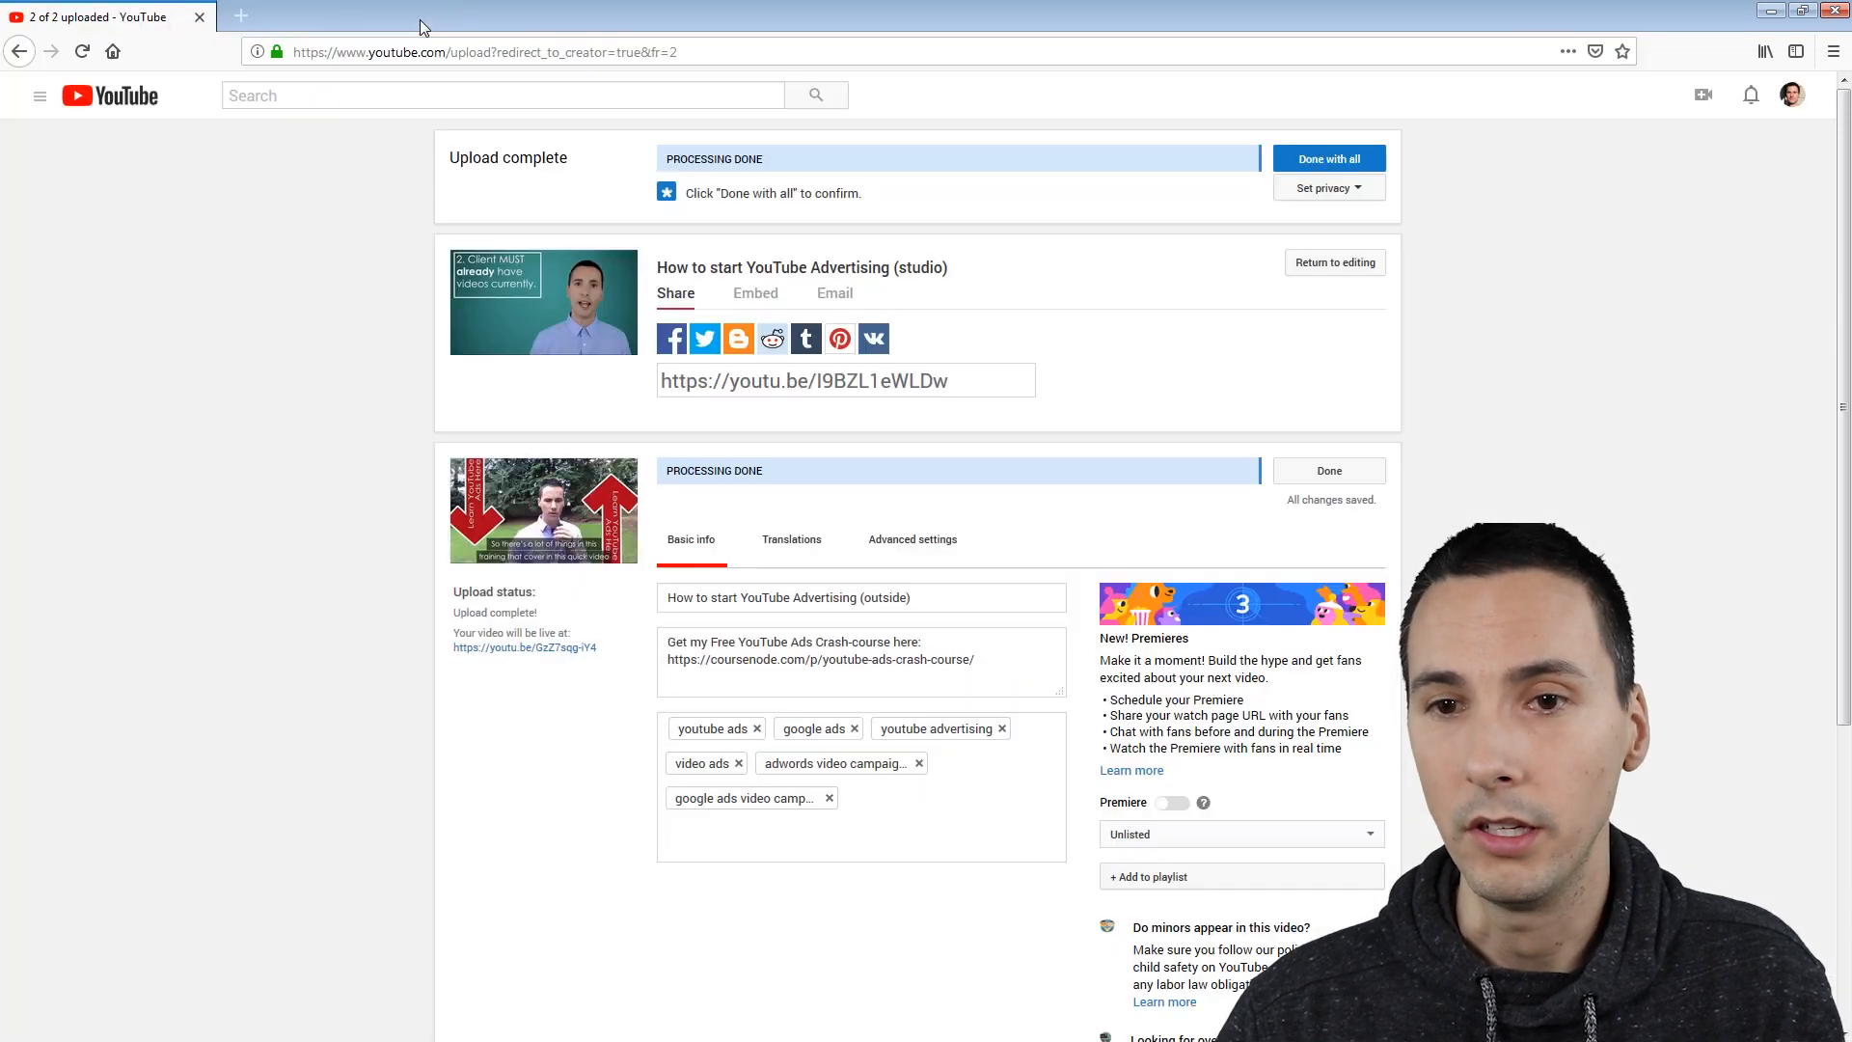
click(1344, 482)
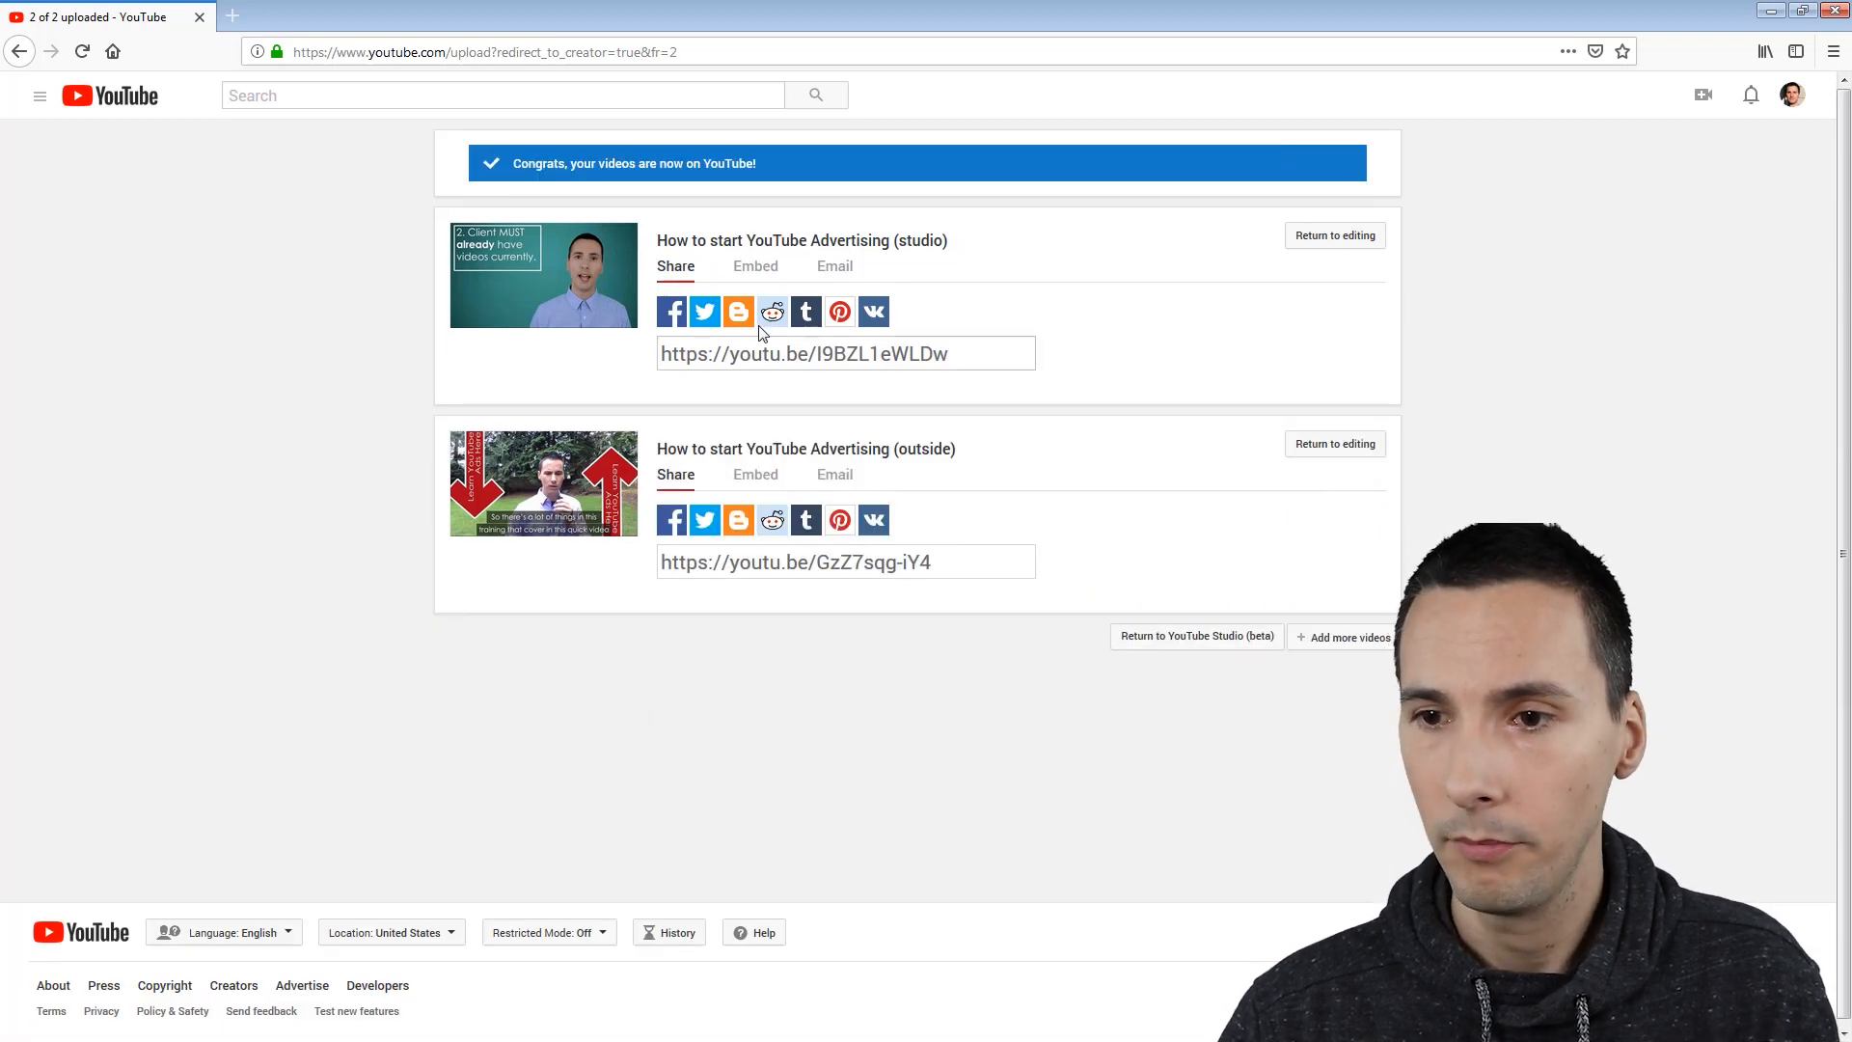
Step: Copy the studio video's share link and add it as the YouTube video of the new video ad in the Google Ads campaign
click(833, 357)
key(ctrl+c)
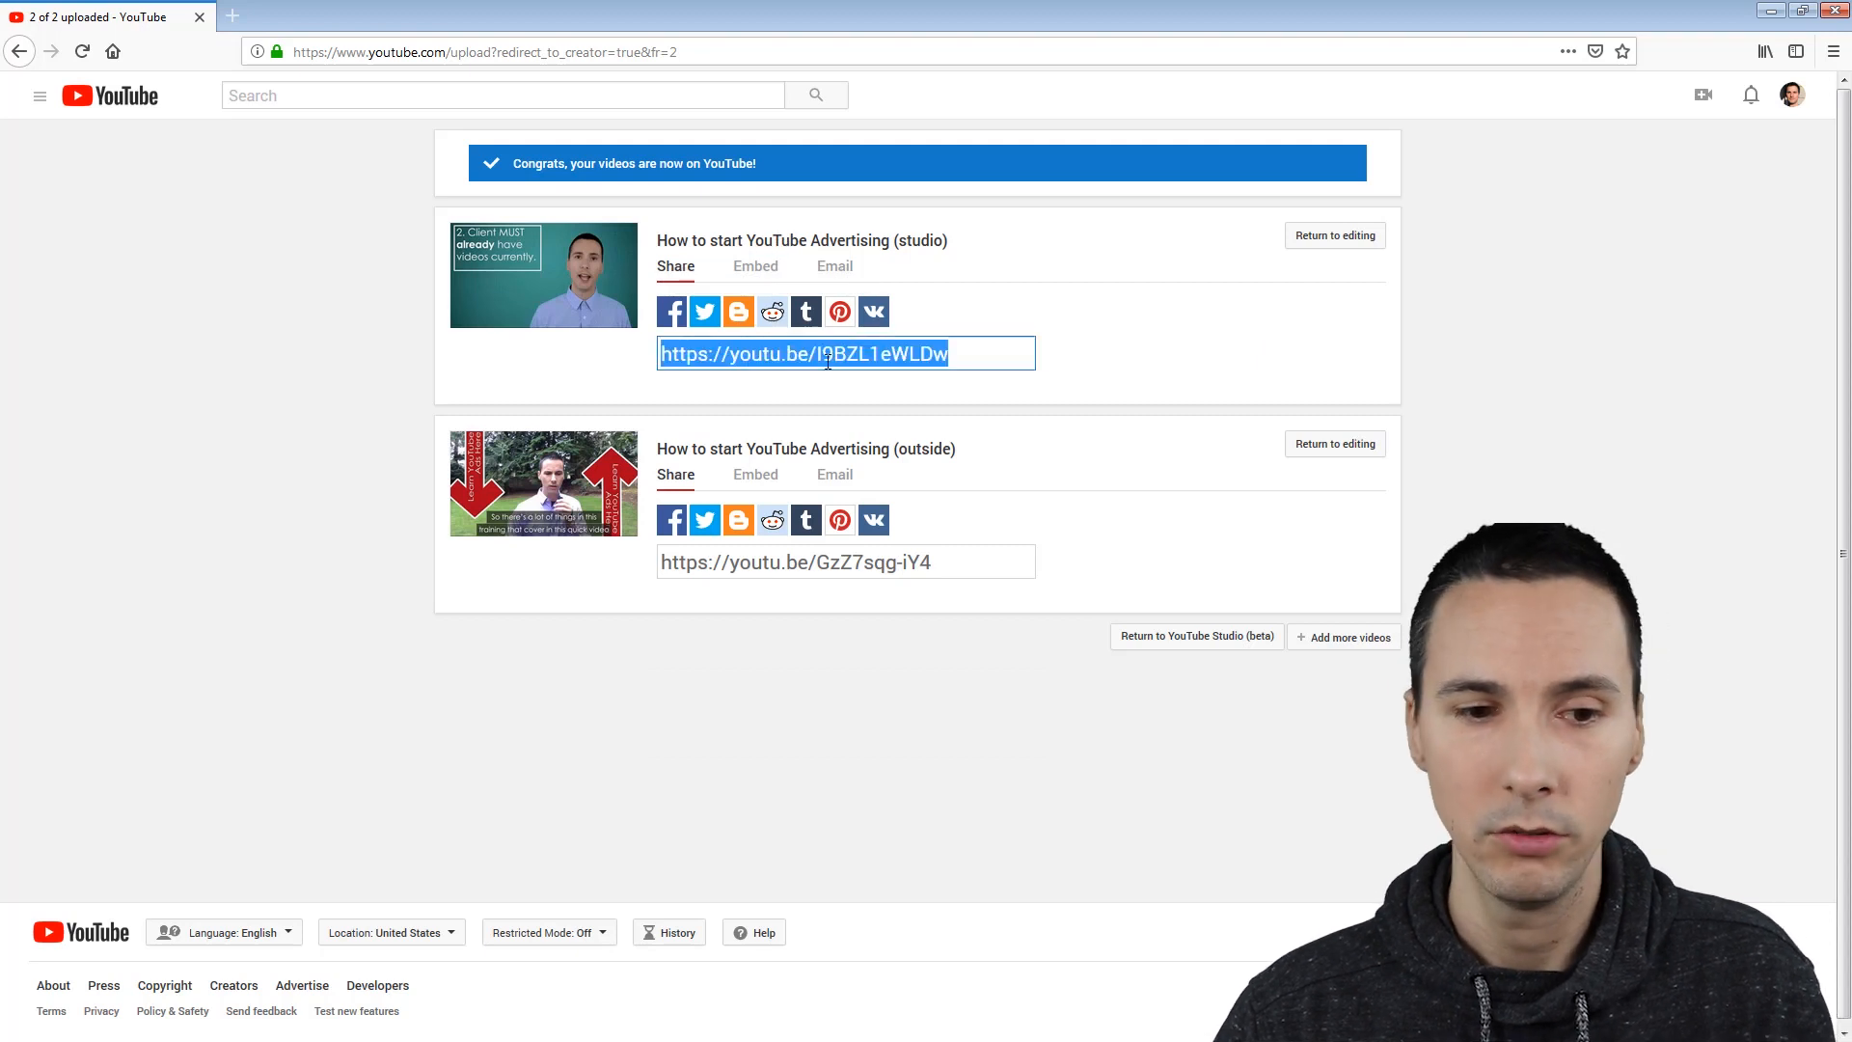
key(alt+Tab)
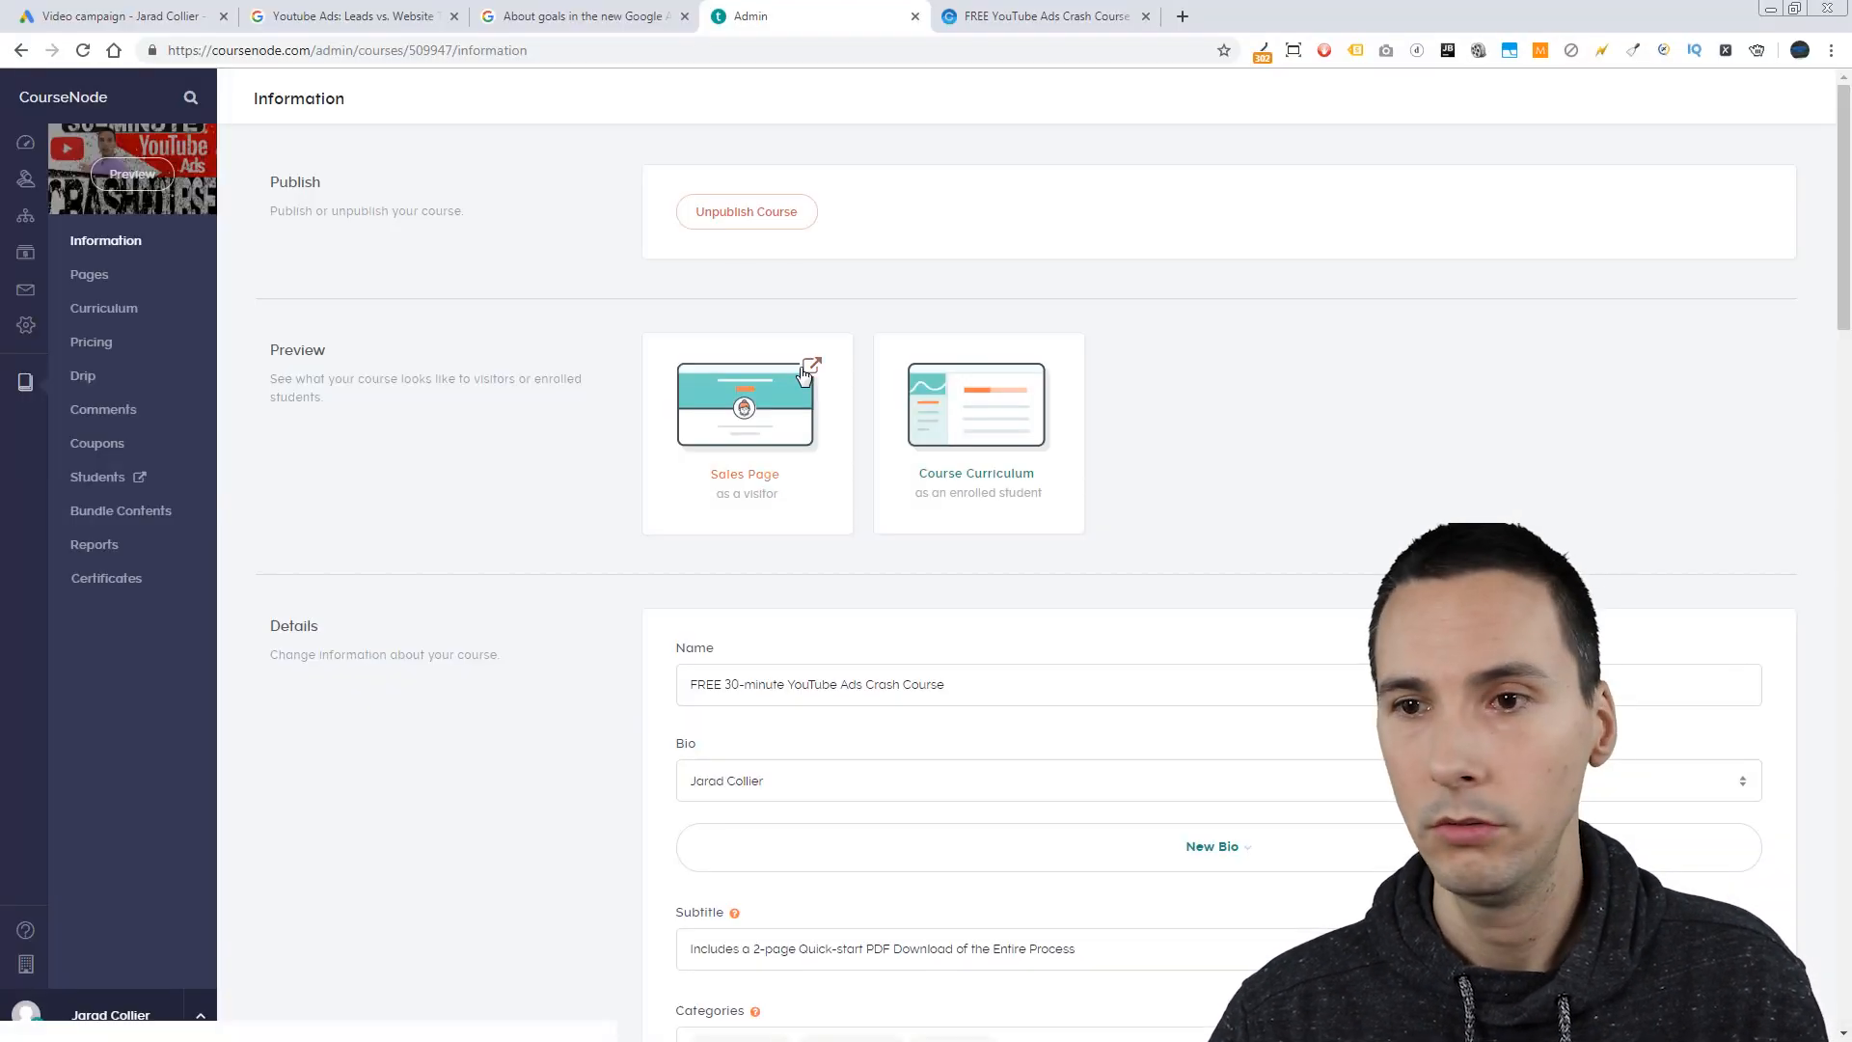
click(159, 7)
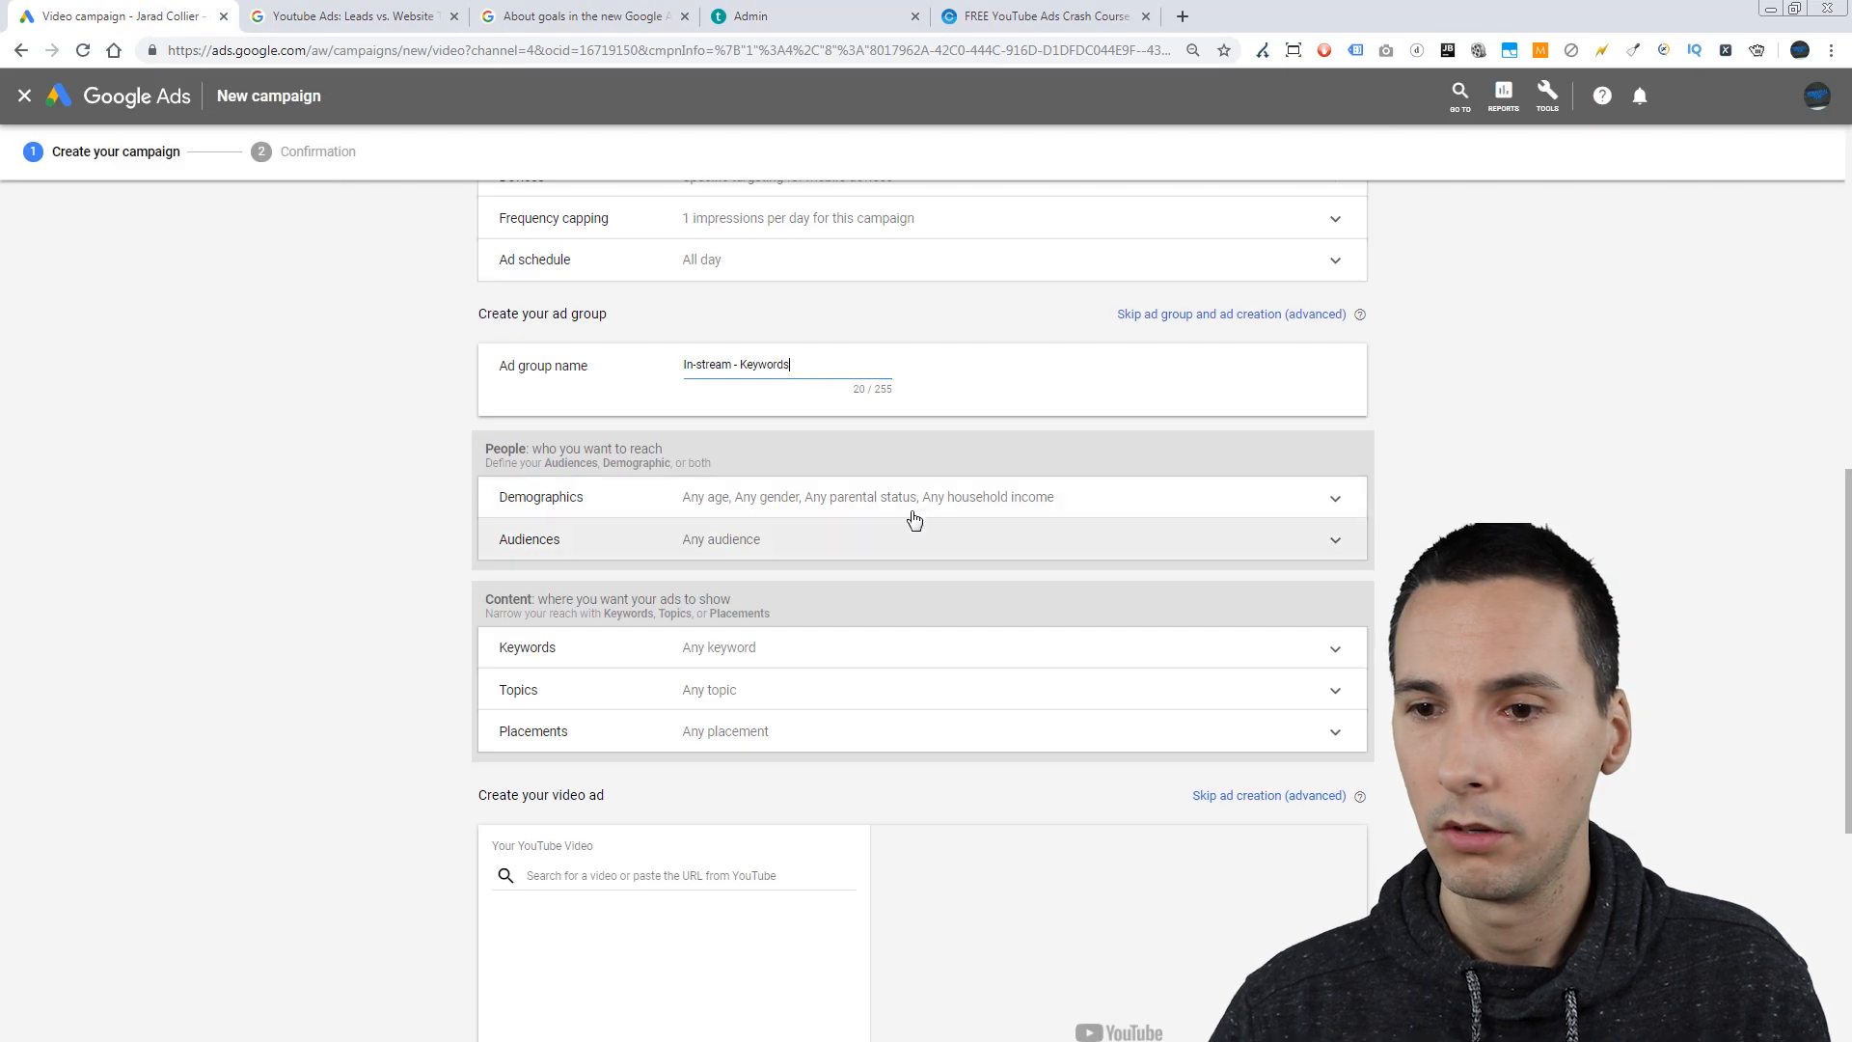
scroll(1392, 485, down, 1)
scroll(1392, 485, down, 2)
click(690, 615)
key(ctrl+v)
click(721, 627)
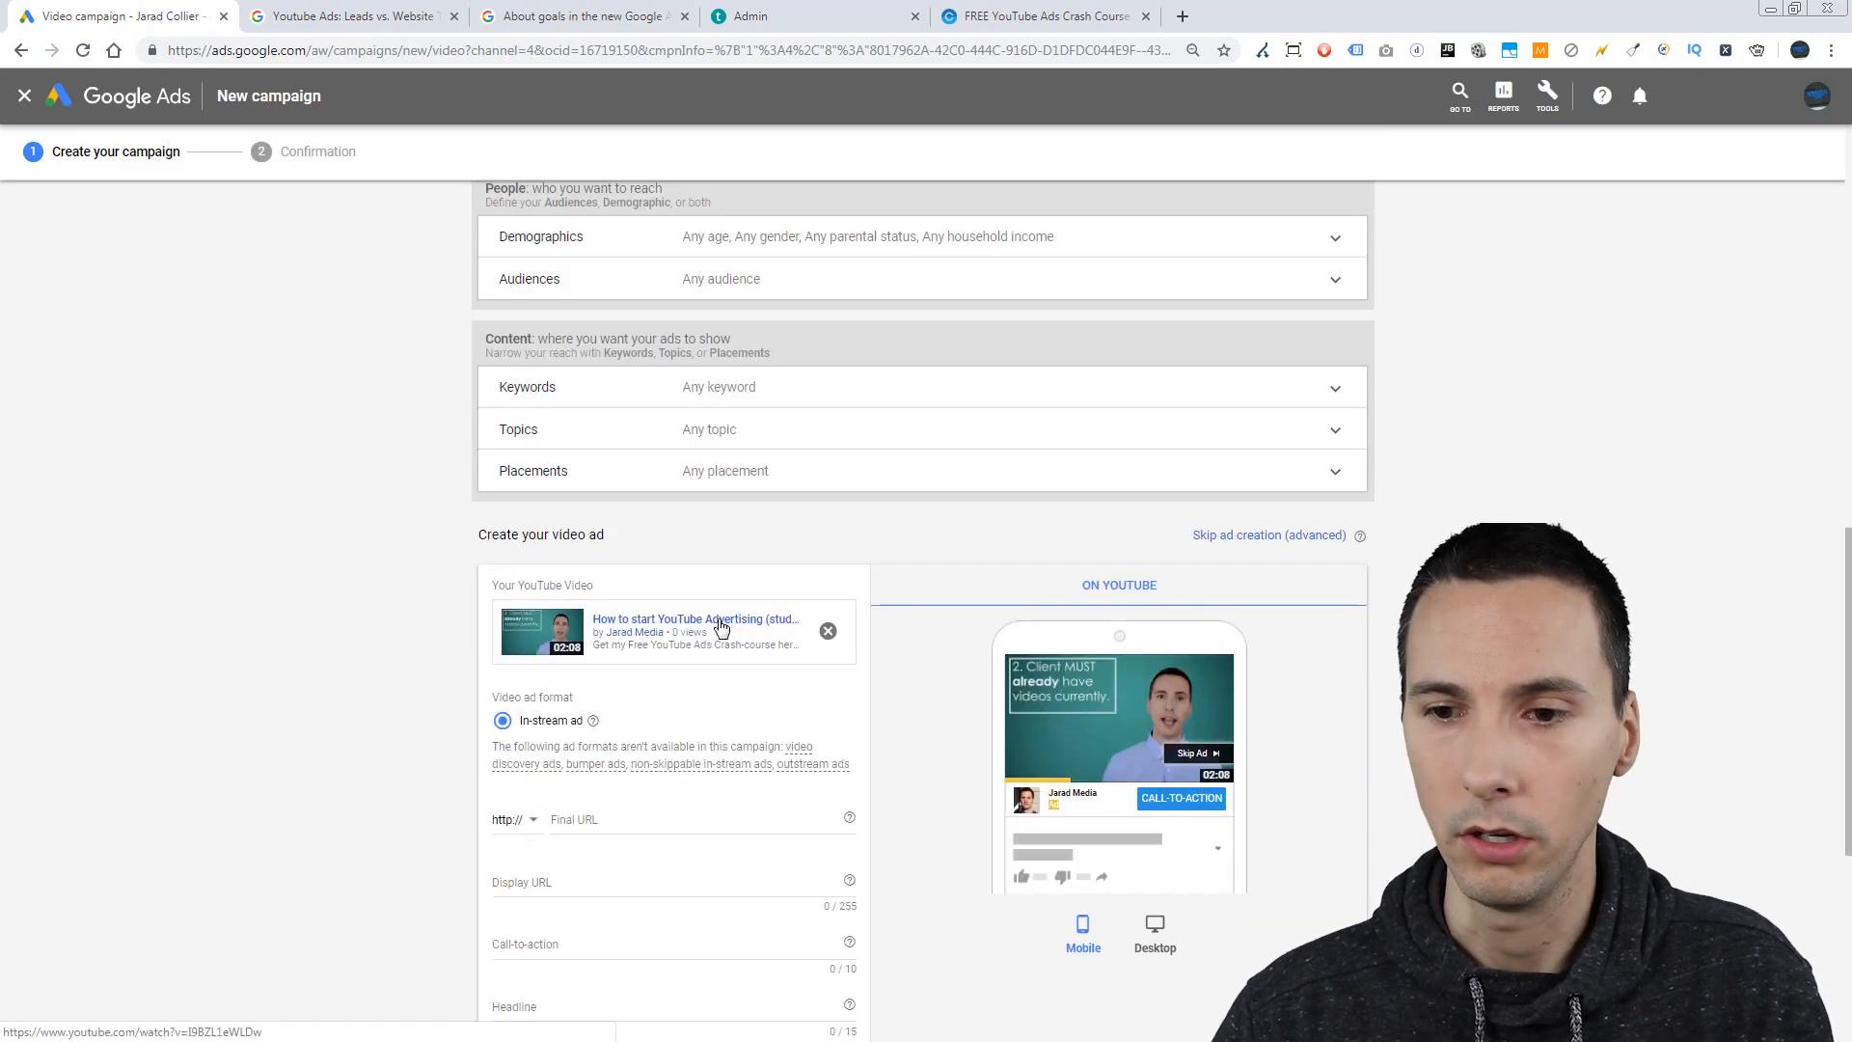
Step: Review the in-stream ad fields and the ad group's Demographics options for gender, age, parental status and household income
scroll(1470, 482, down, 1)
scroll(1468, 485, down, 3)
scroll(1464, 493, up, 4)
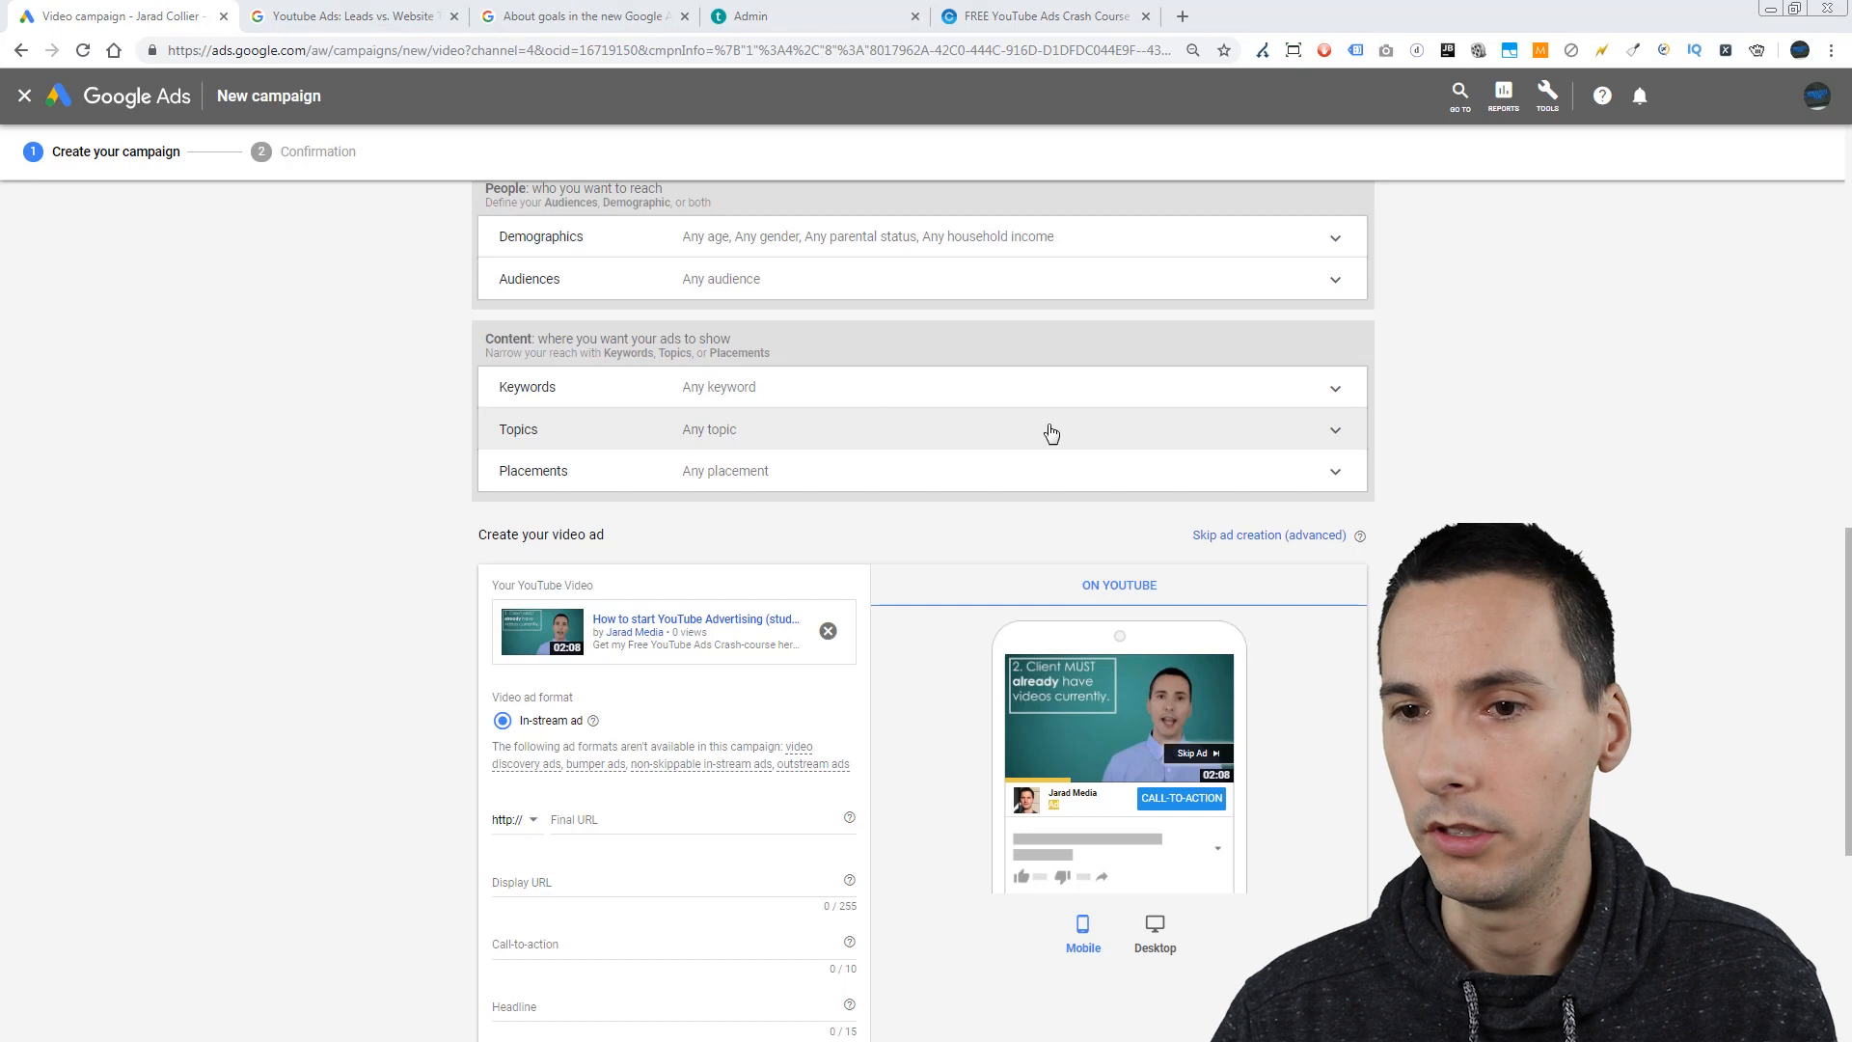
scroll(1405, 402, up, 1)
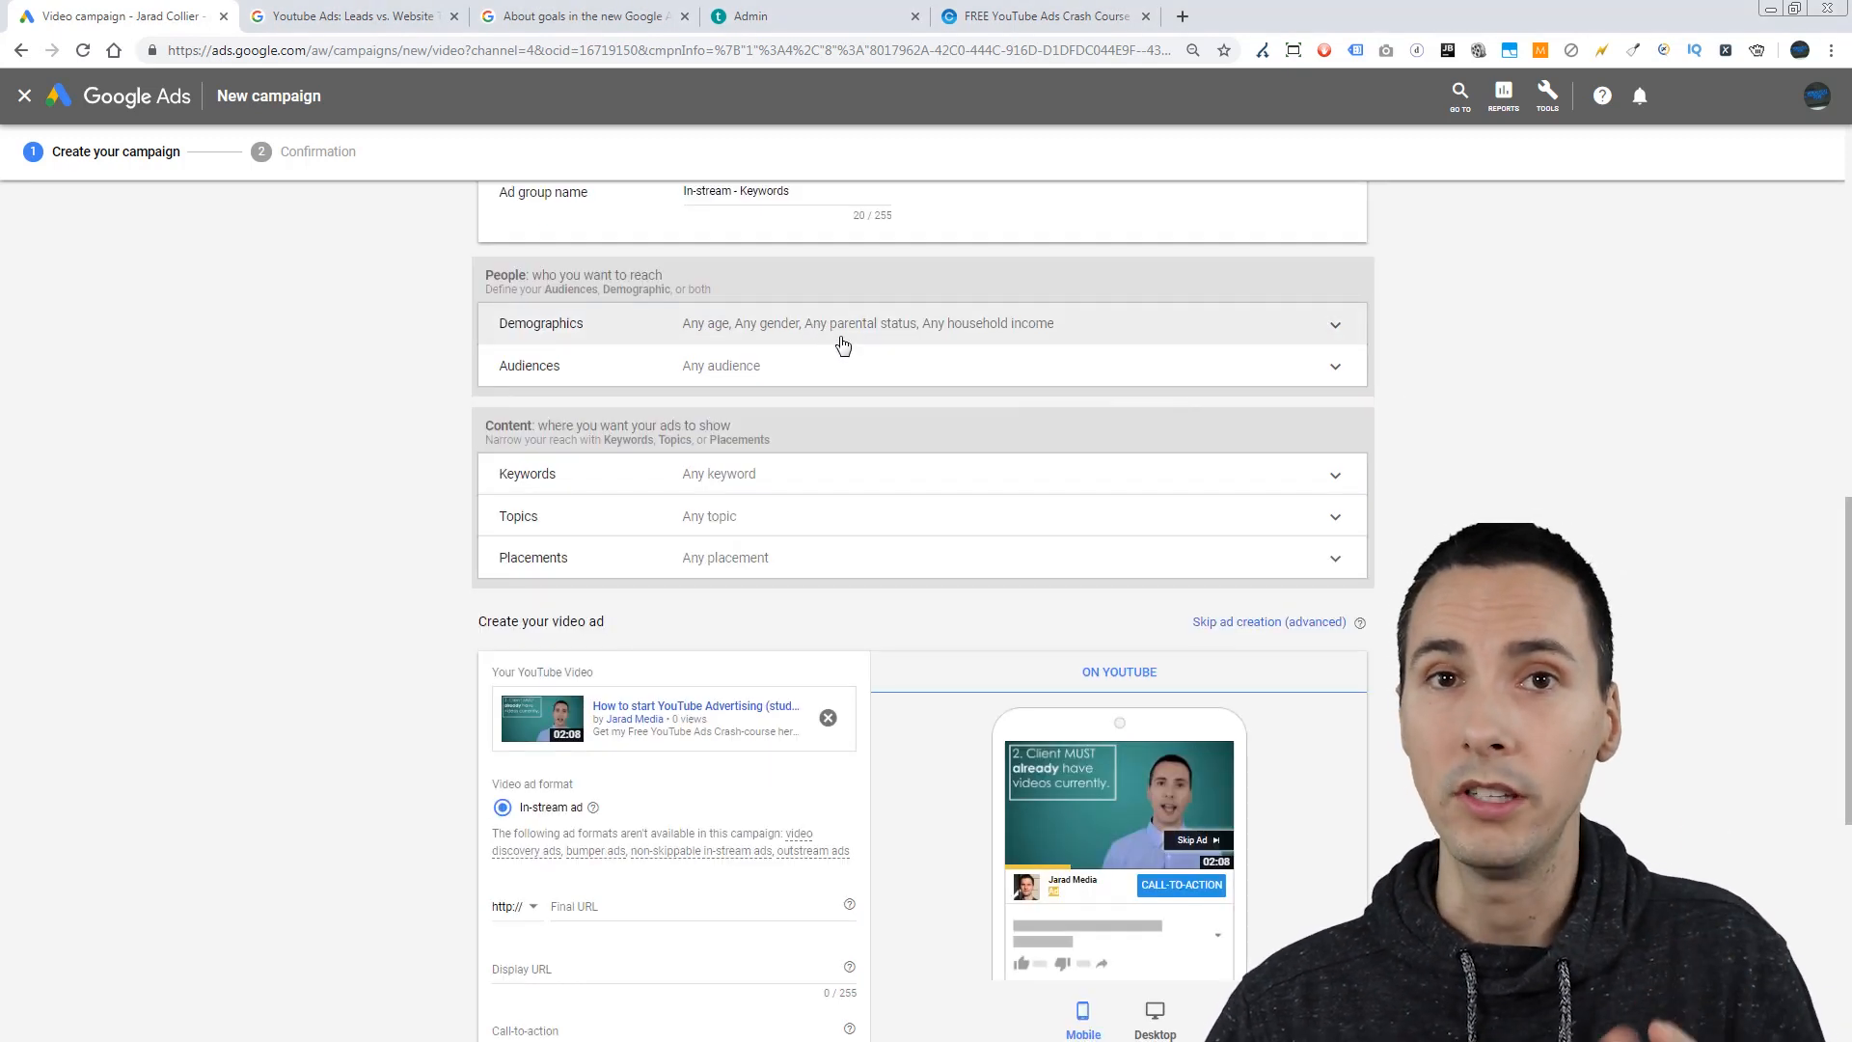
click(726, 343)
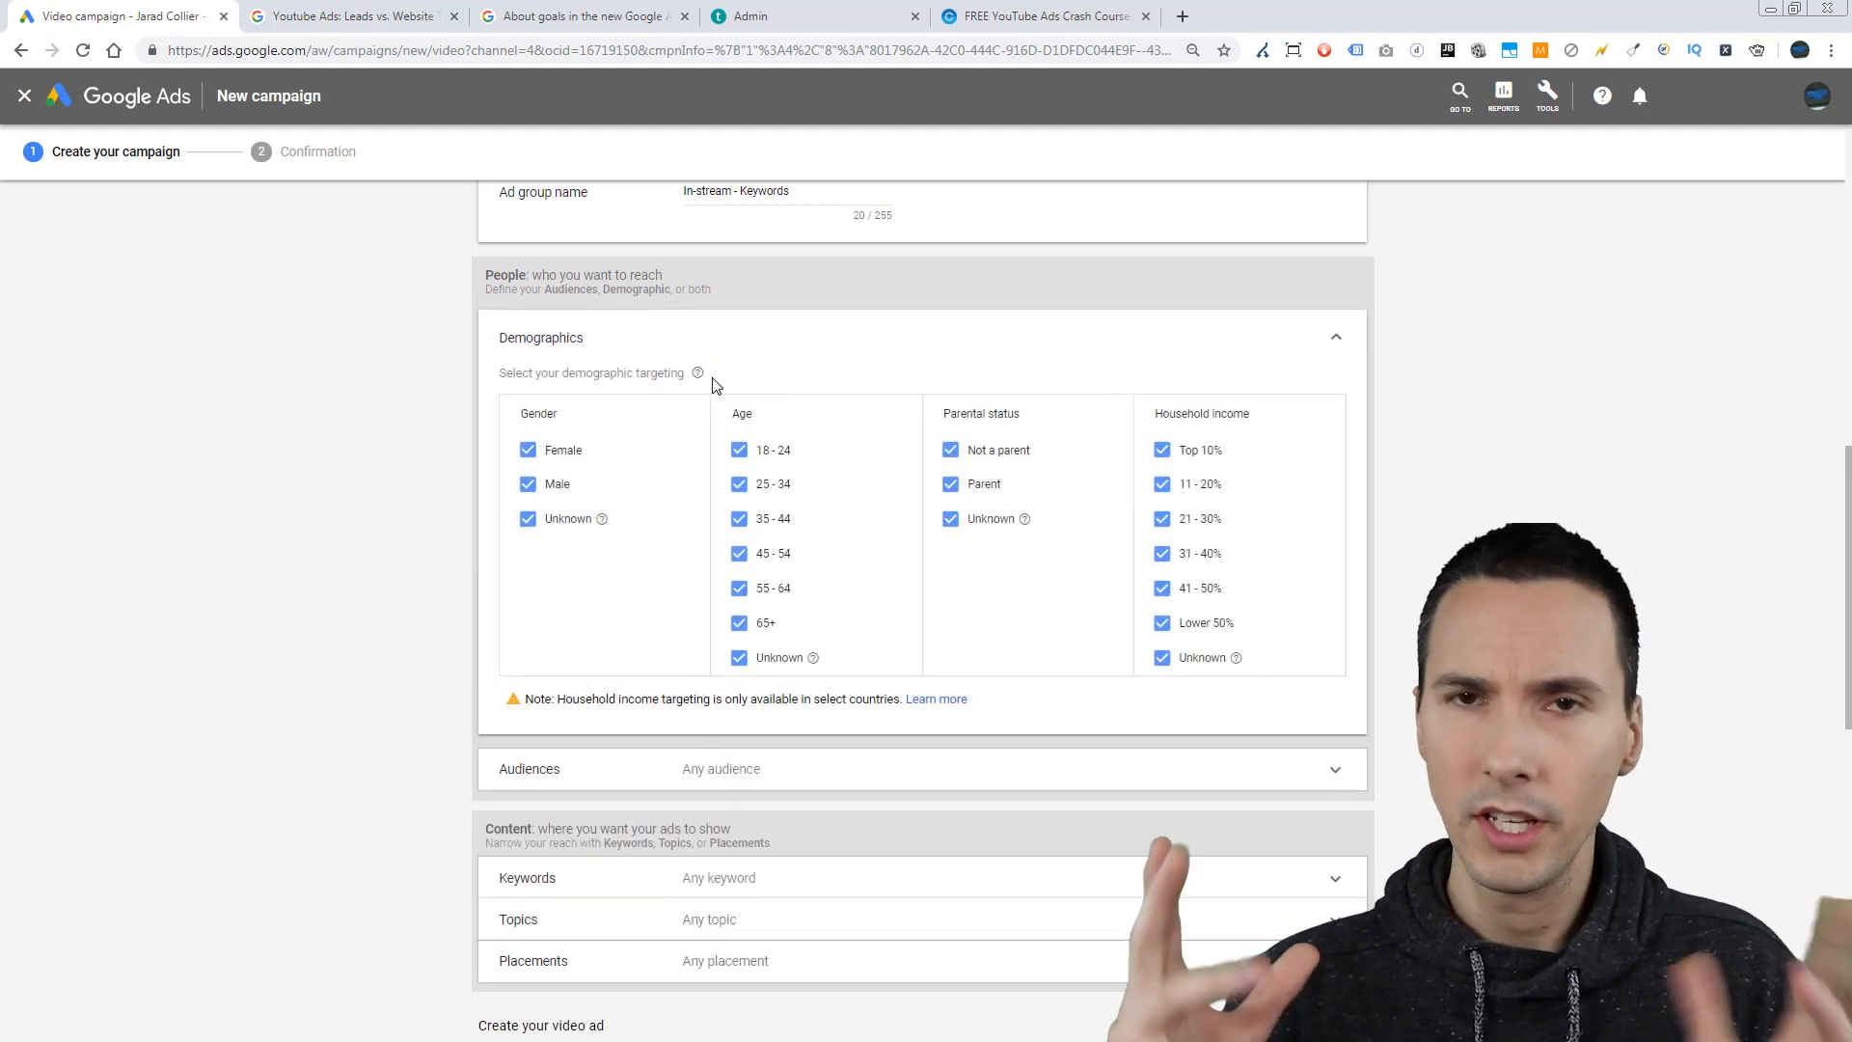
click(1335, 337)
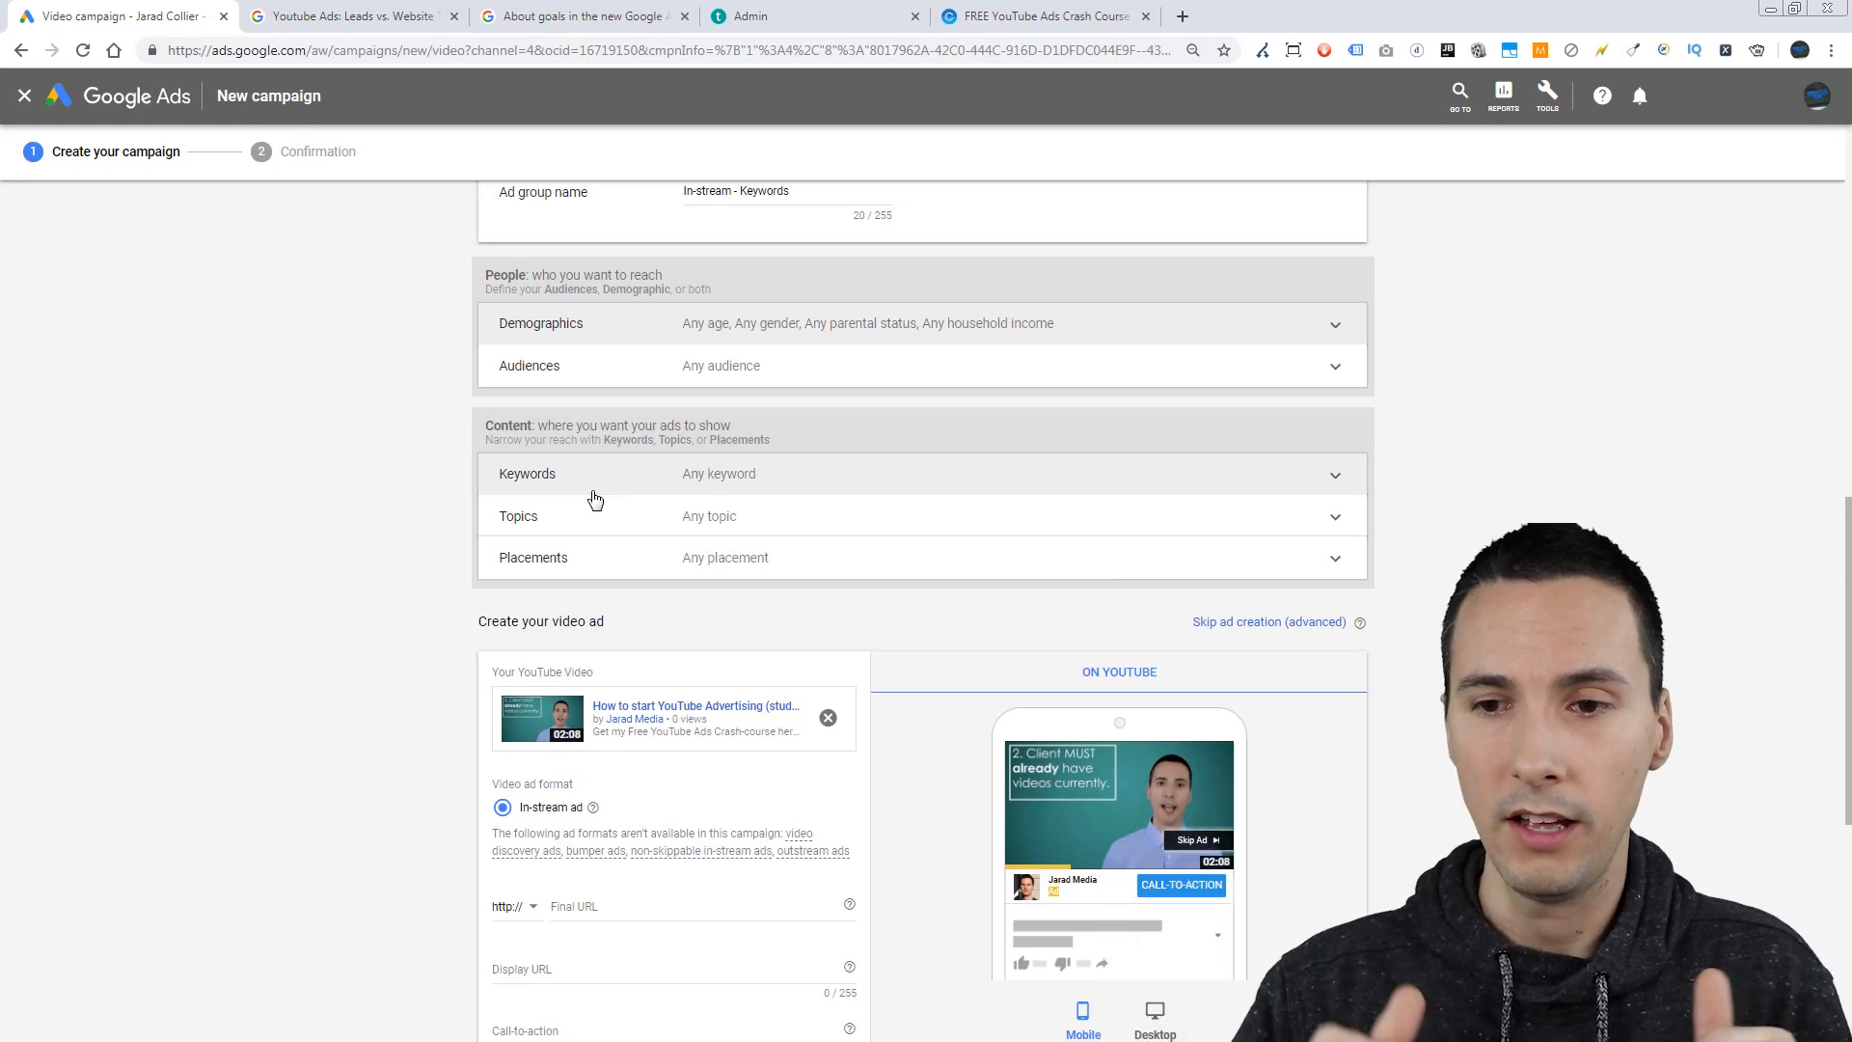
click(714, 323)
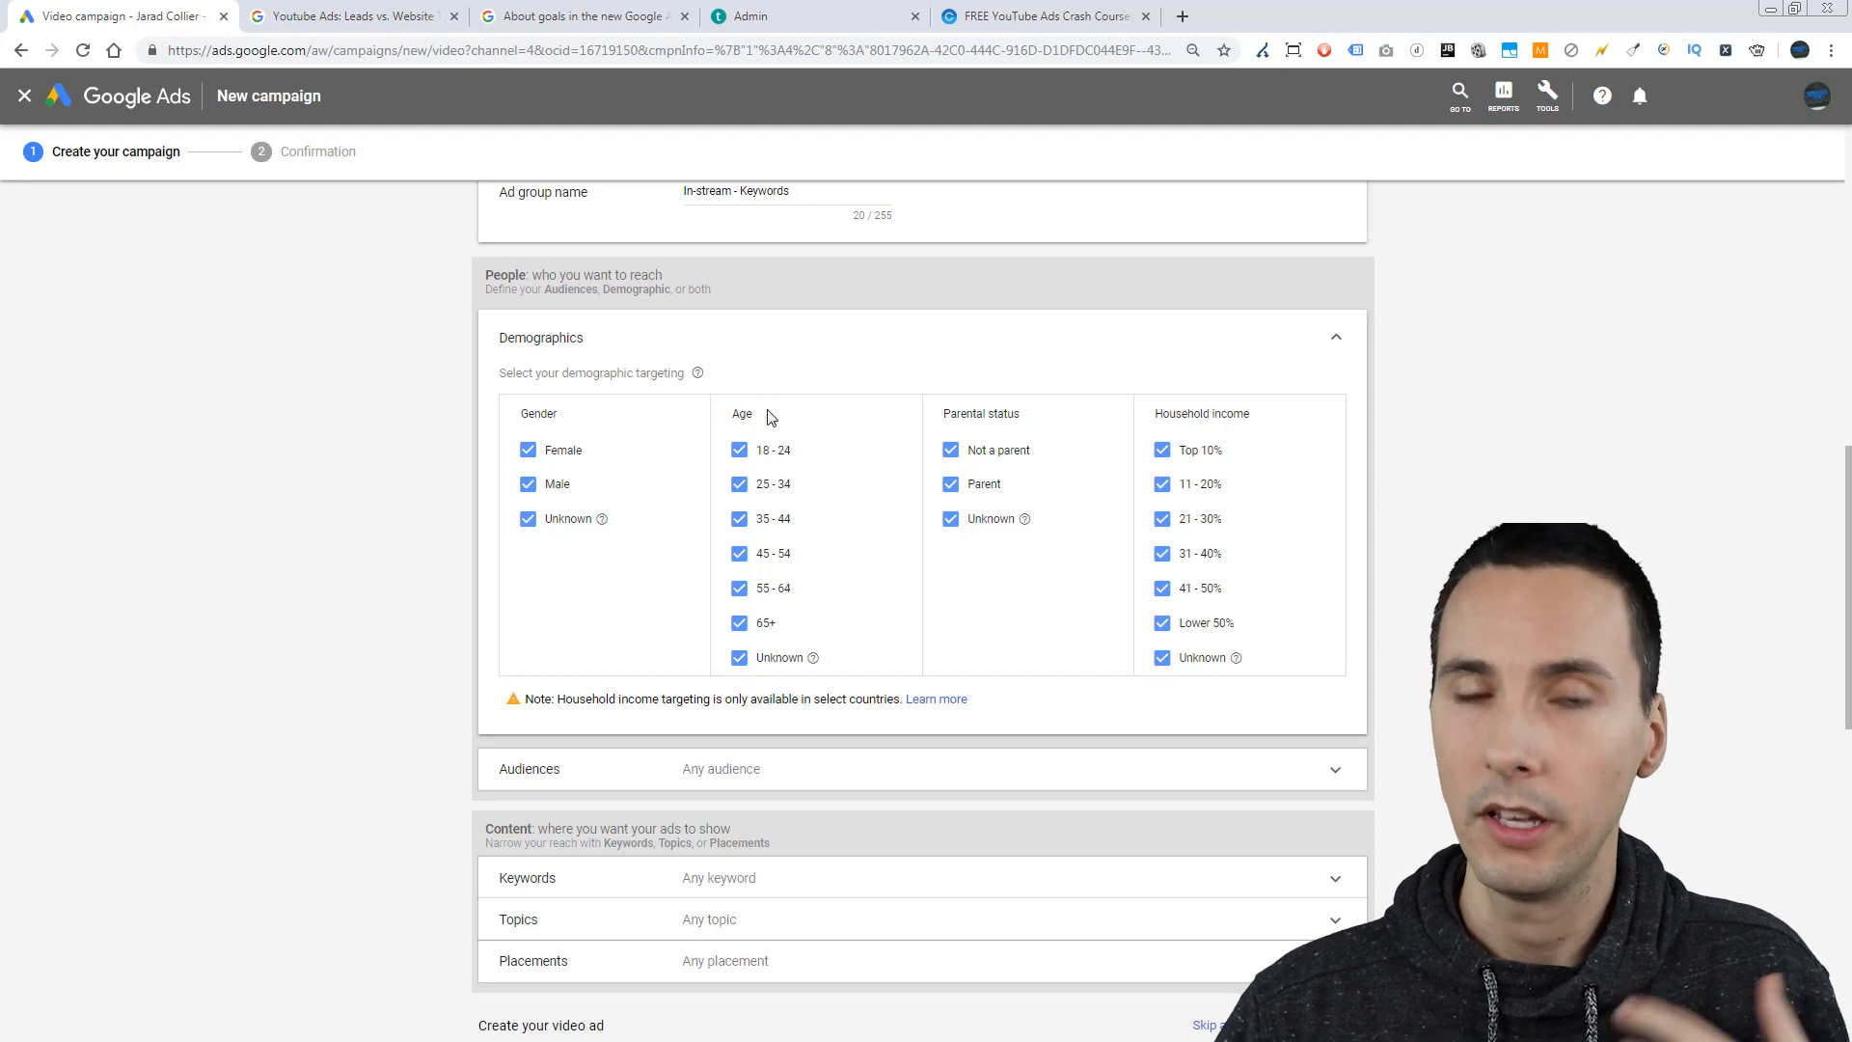
click(1223, 338)
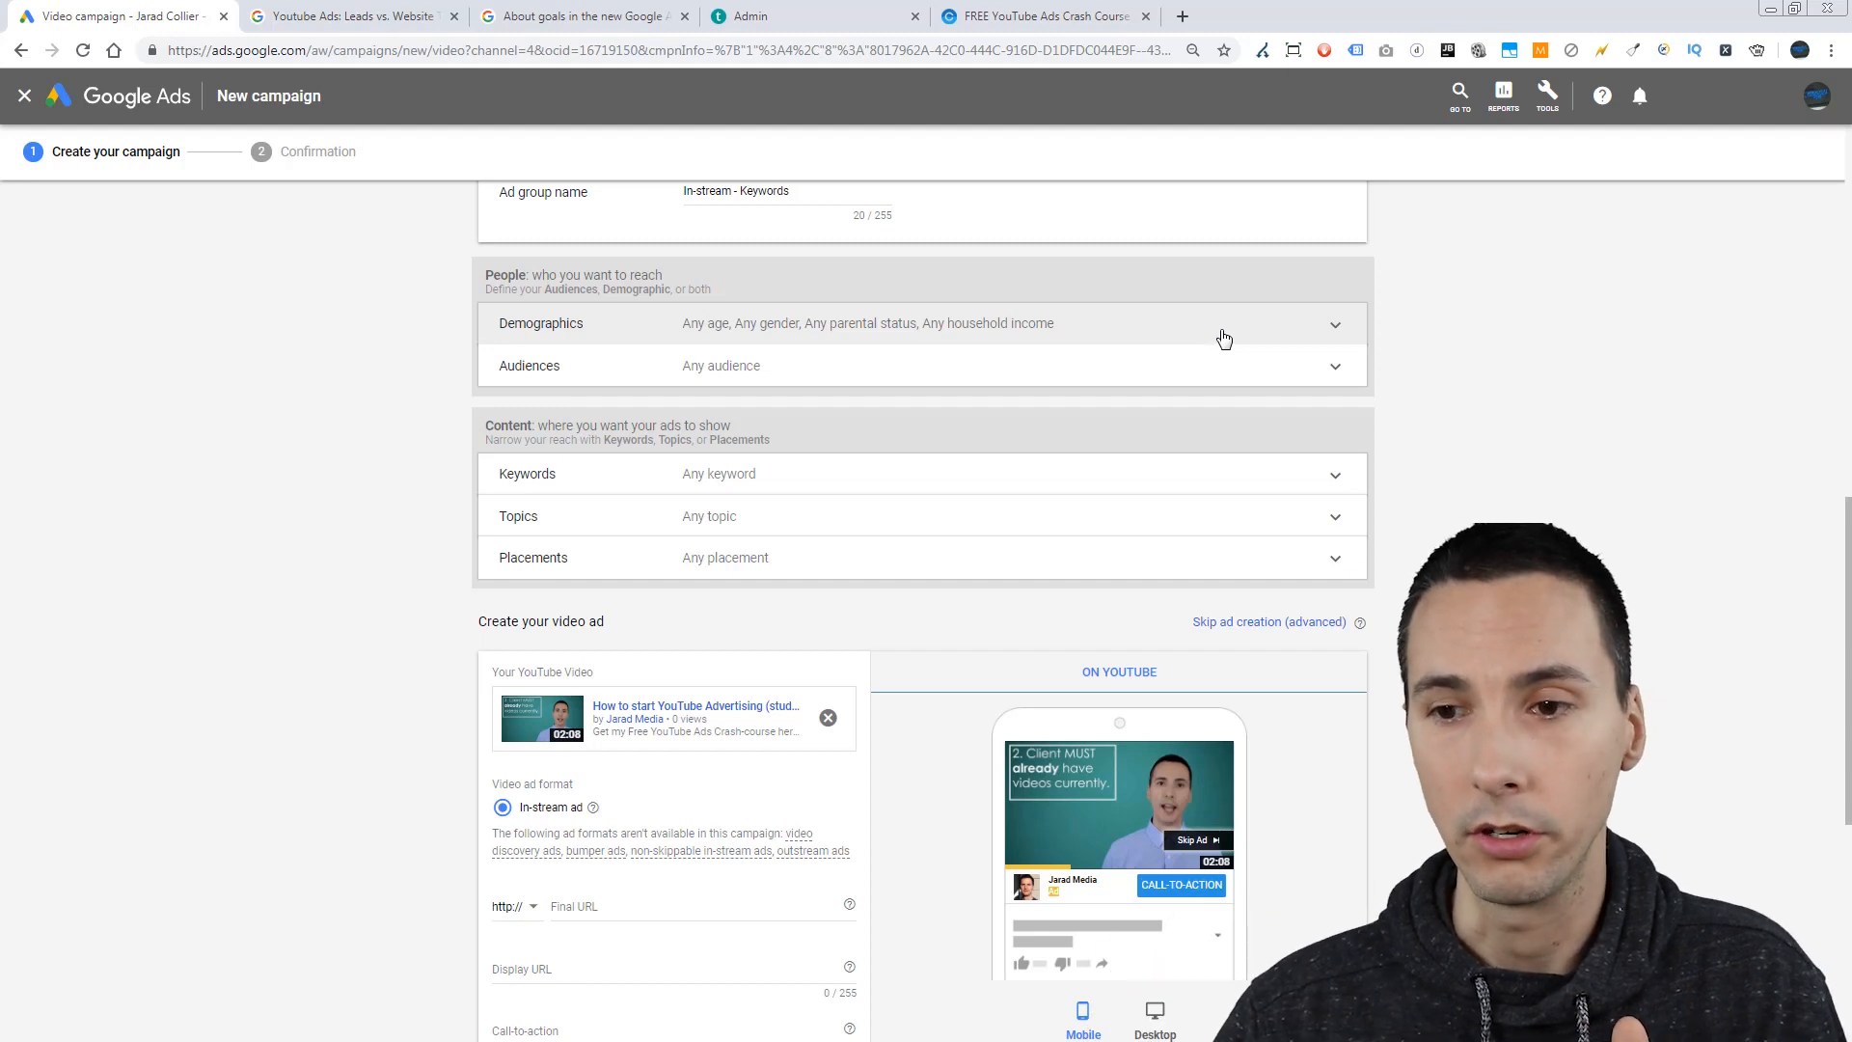
click(1223, 336)
click(1223, 337)
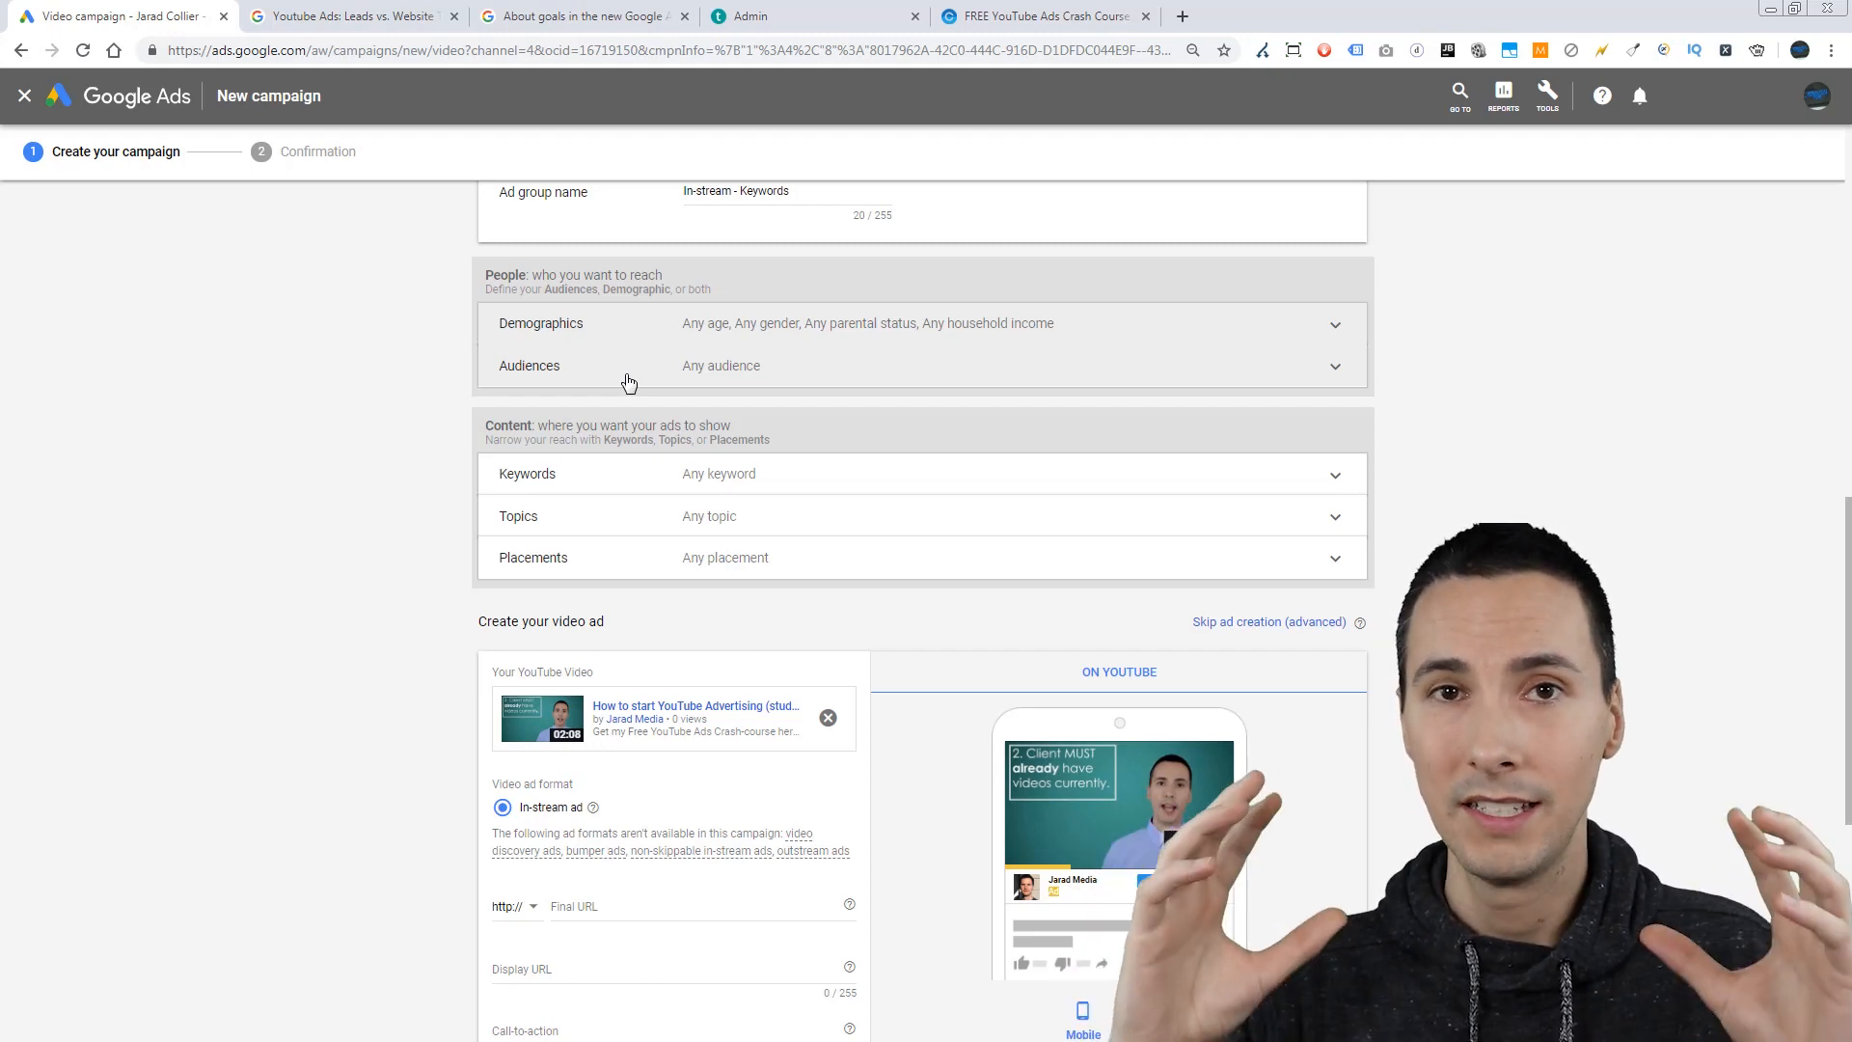
click(661, 331)
click(744, 330)
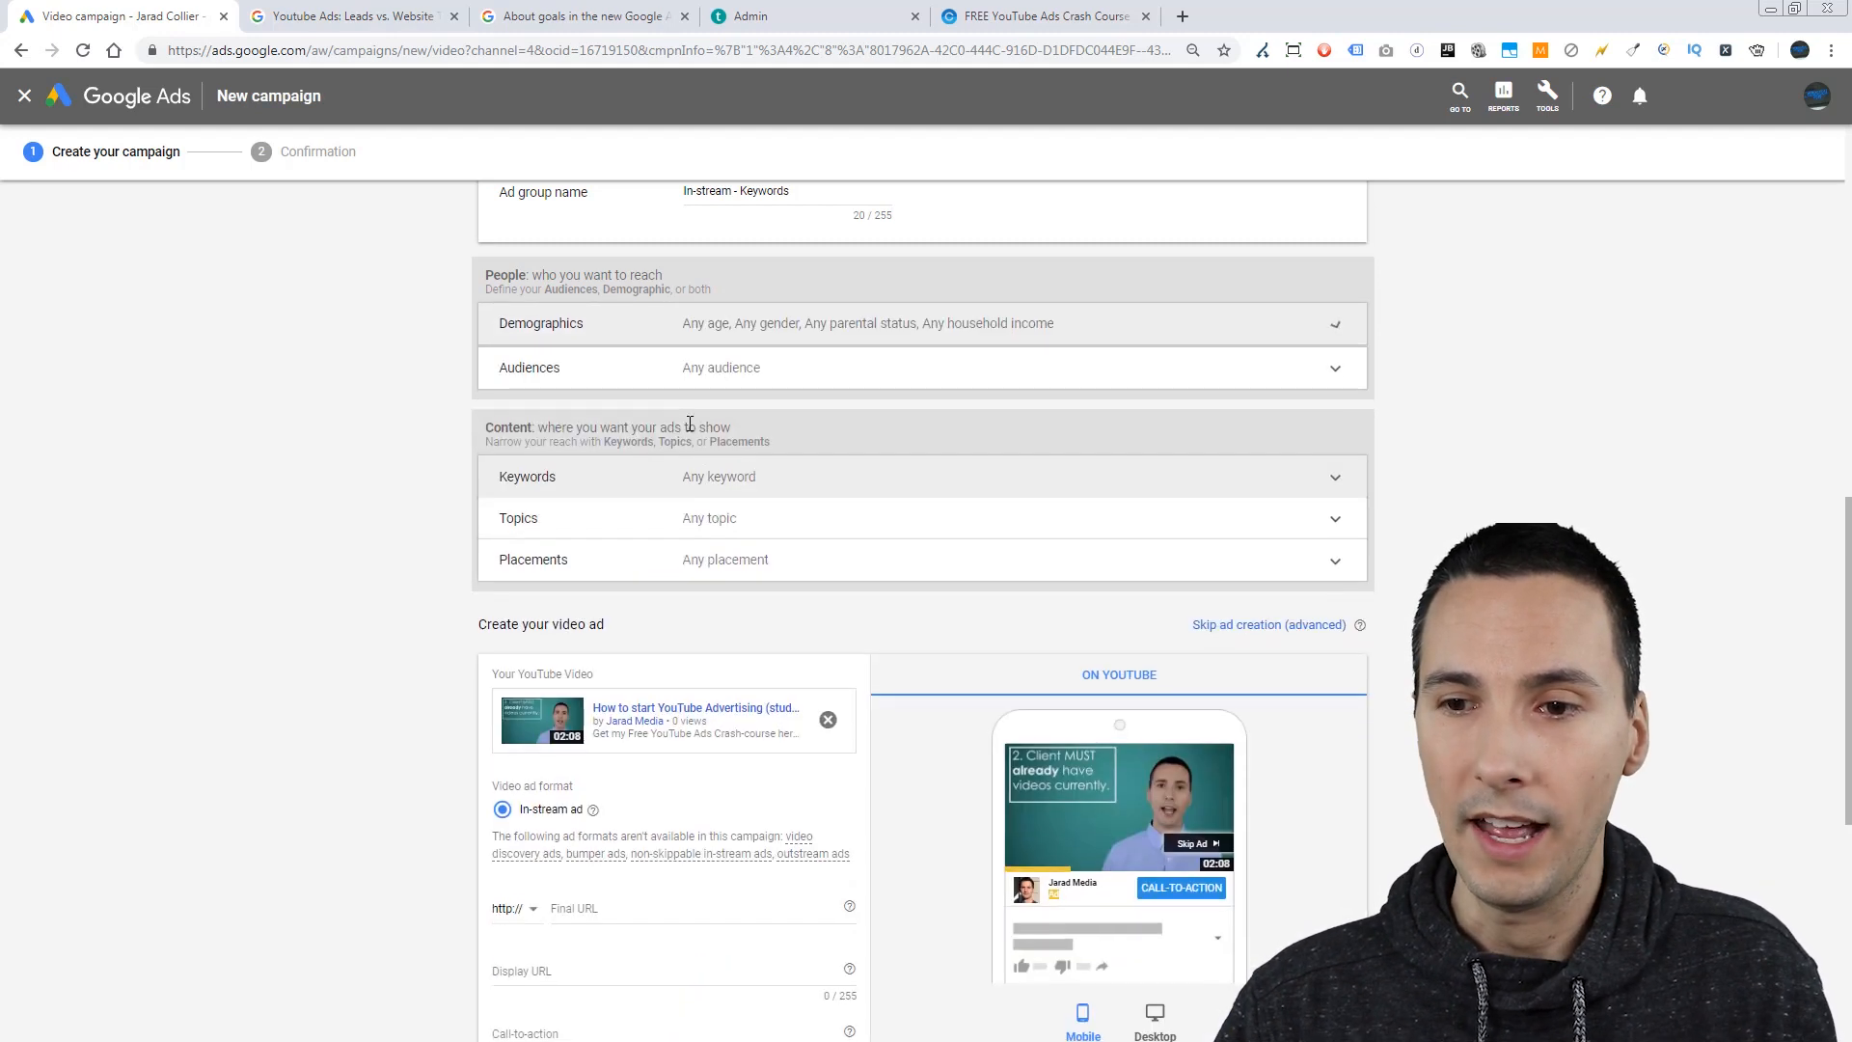
Step: Target the affinity audiences Banking & Finance, Beauty & Wellness, and Food & Dining in the ad group's Audiences settings
click(810, 376)
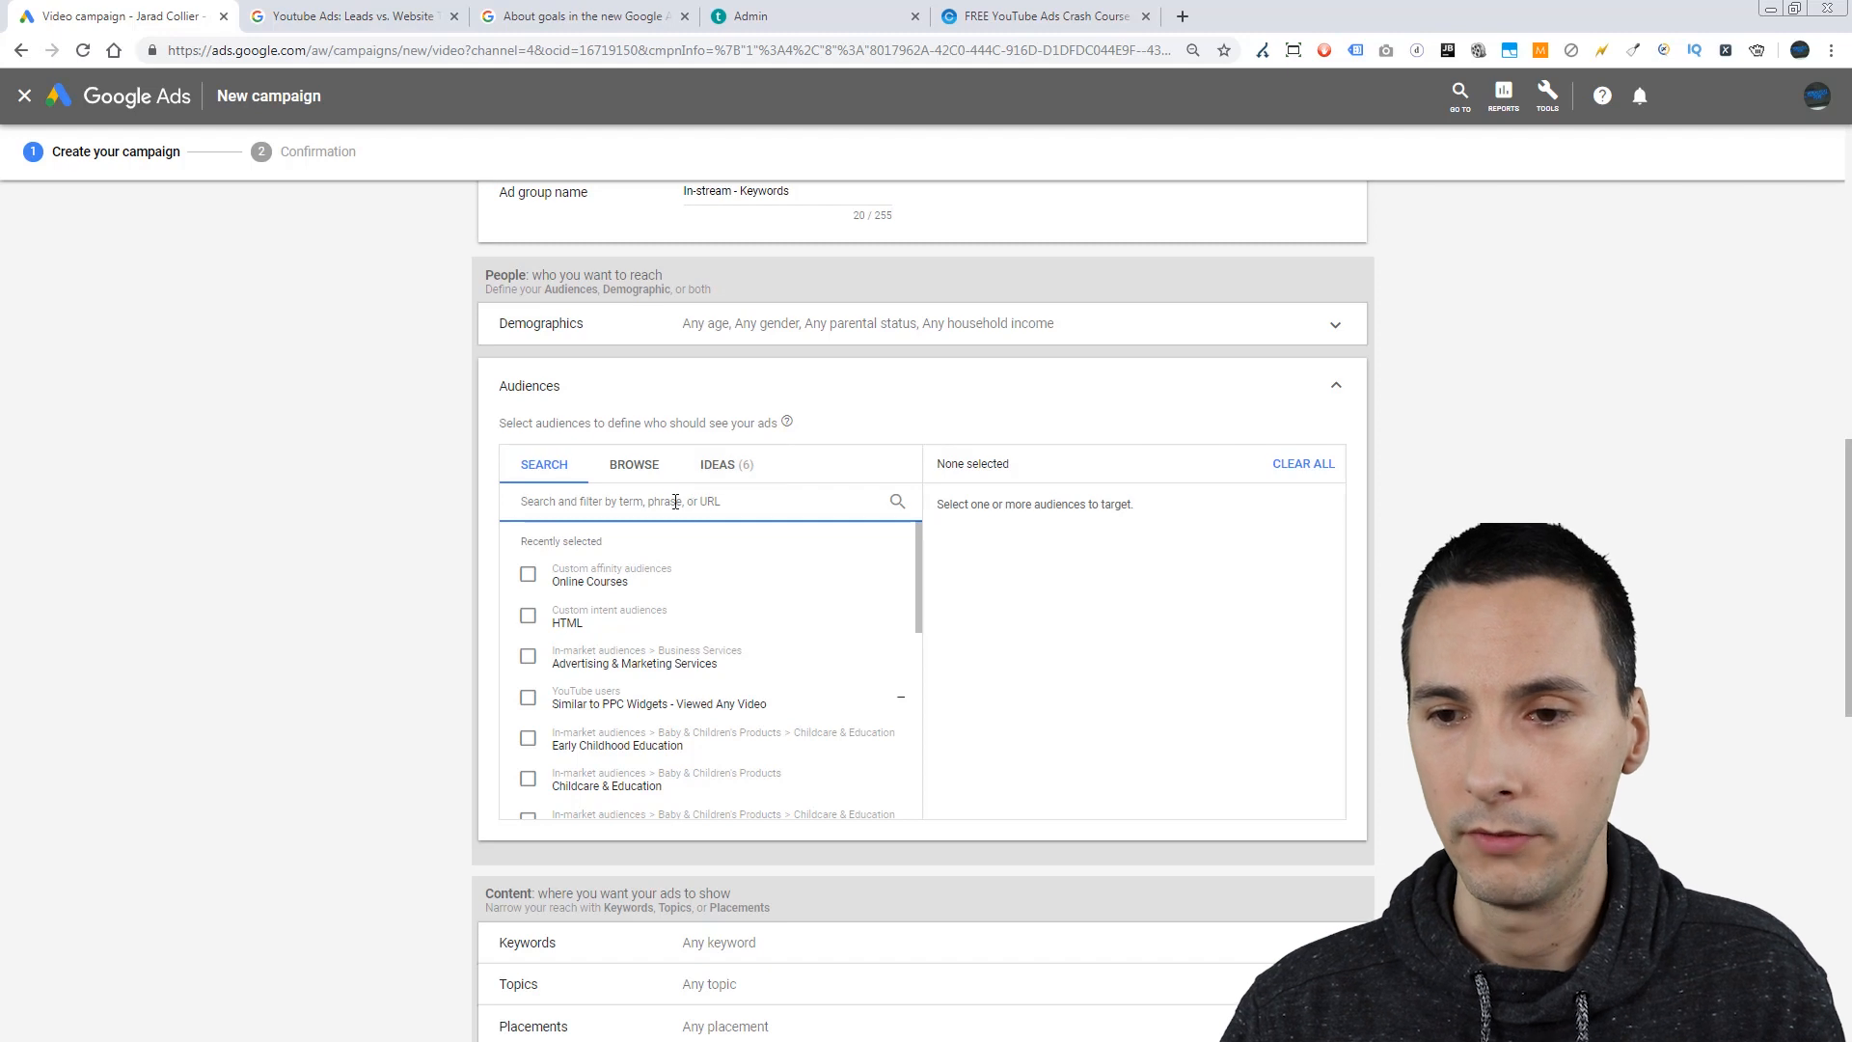
click(632, 466)
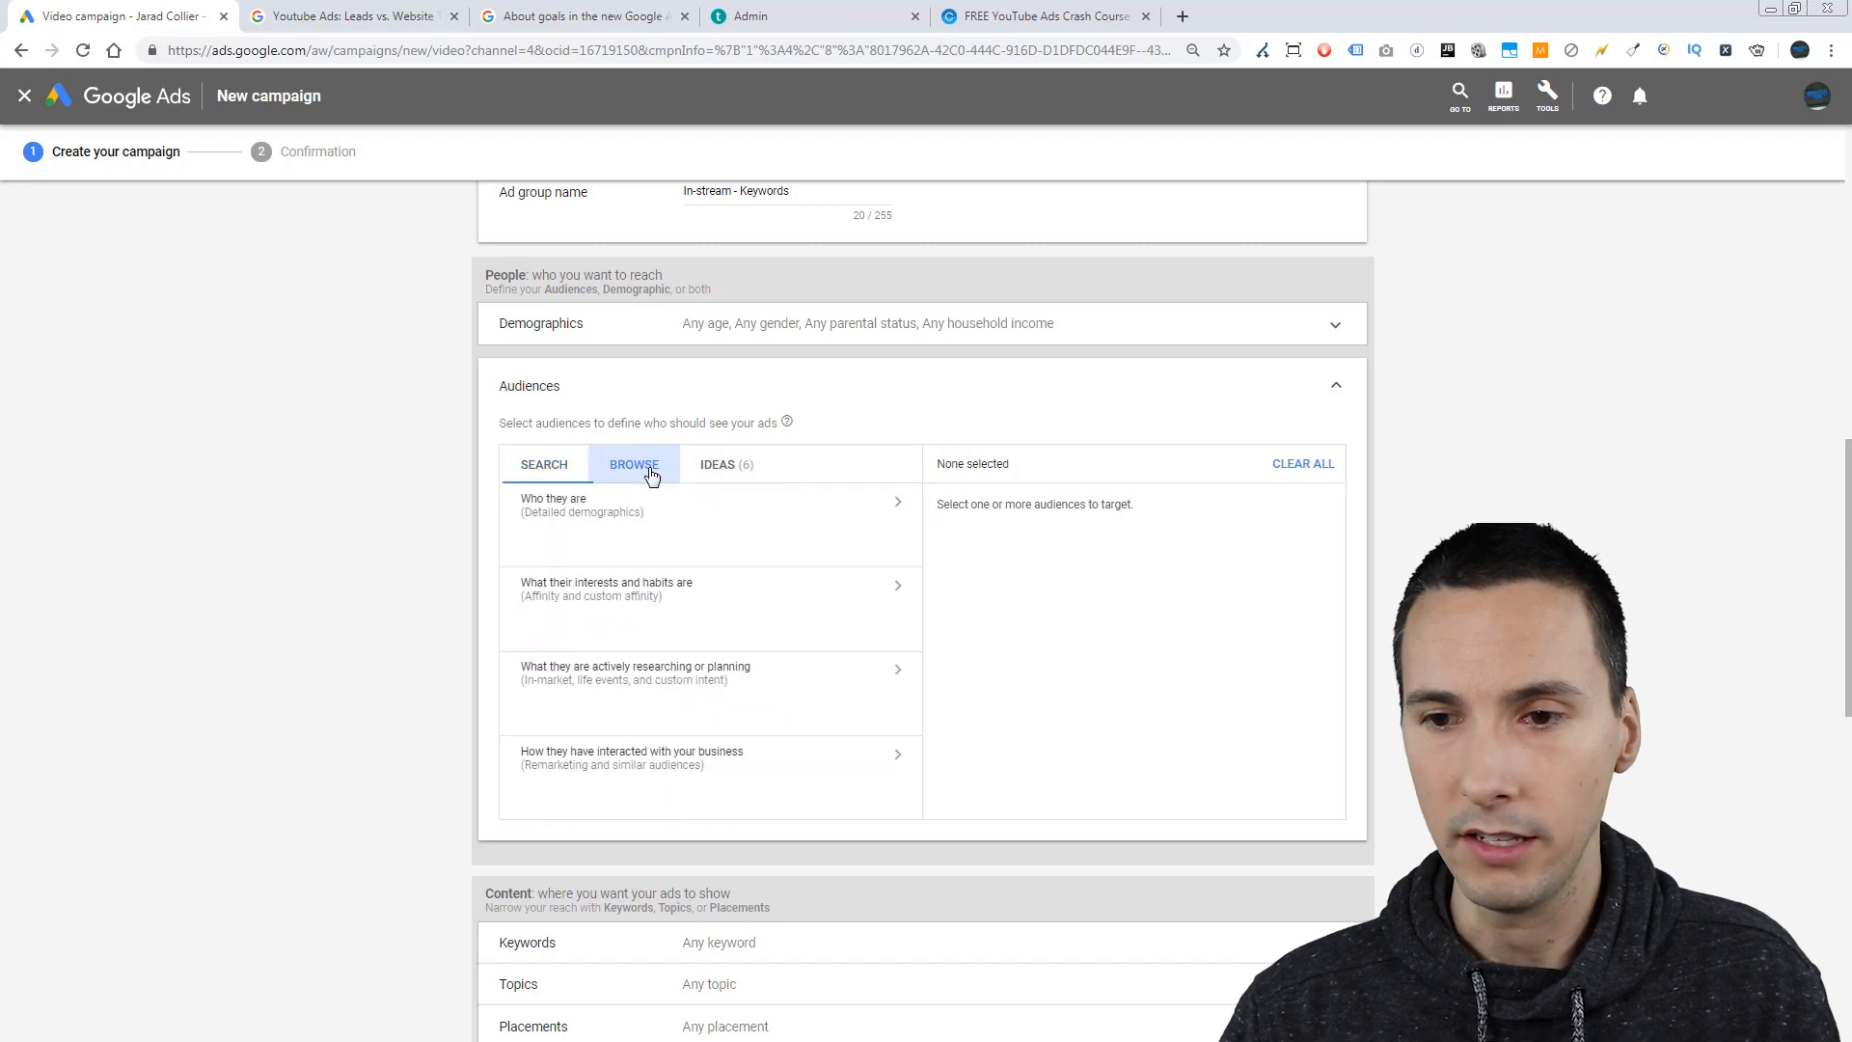
click(633, 595)
click(648, 542)
click(549, 572)
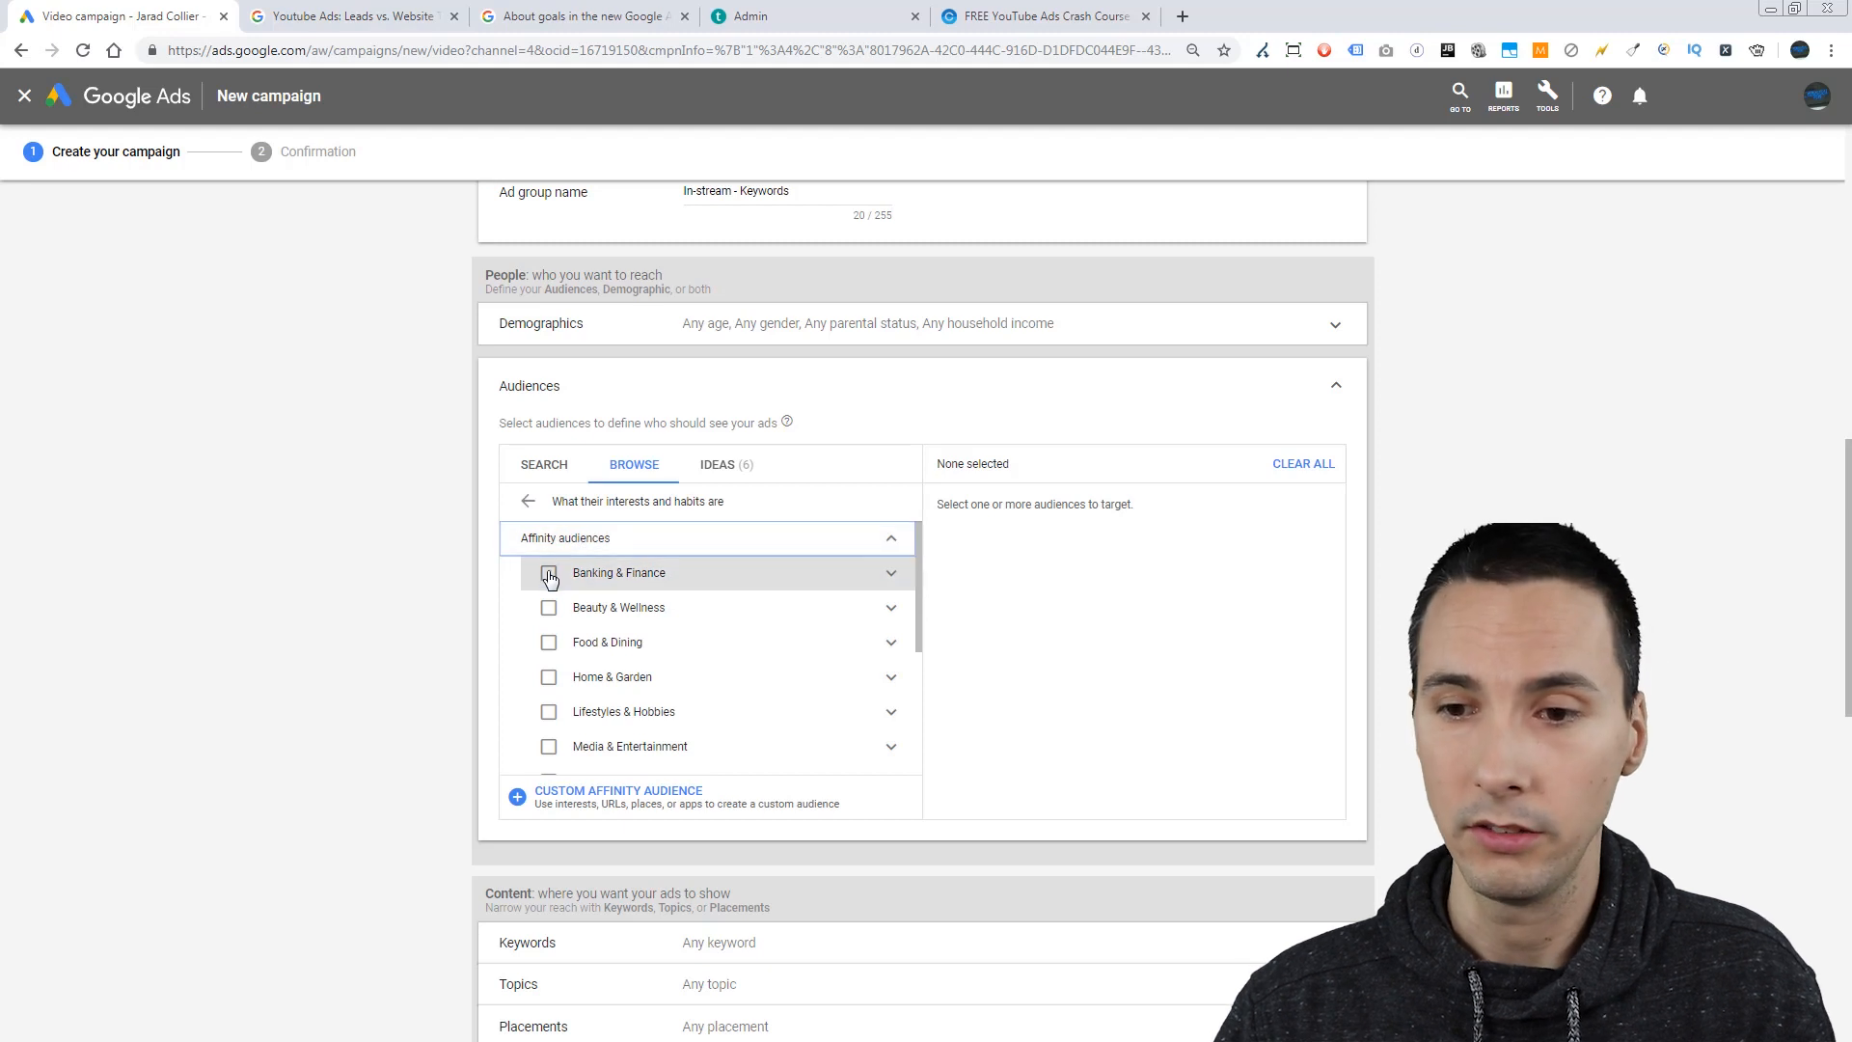
click(549, 607)
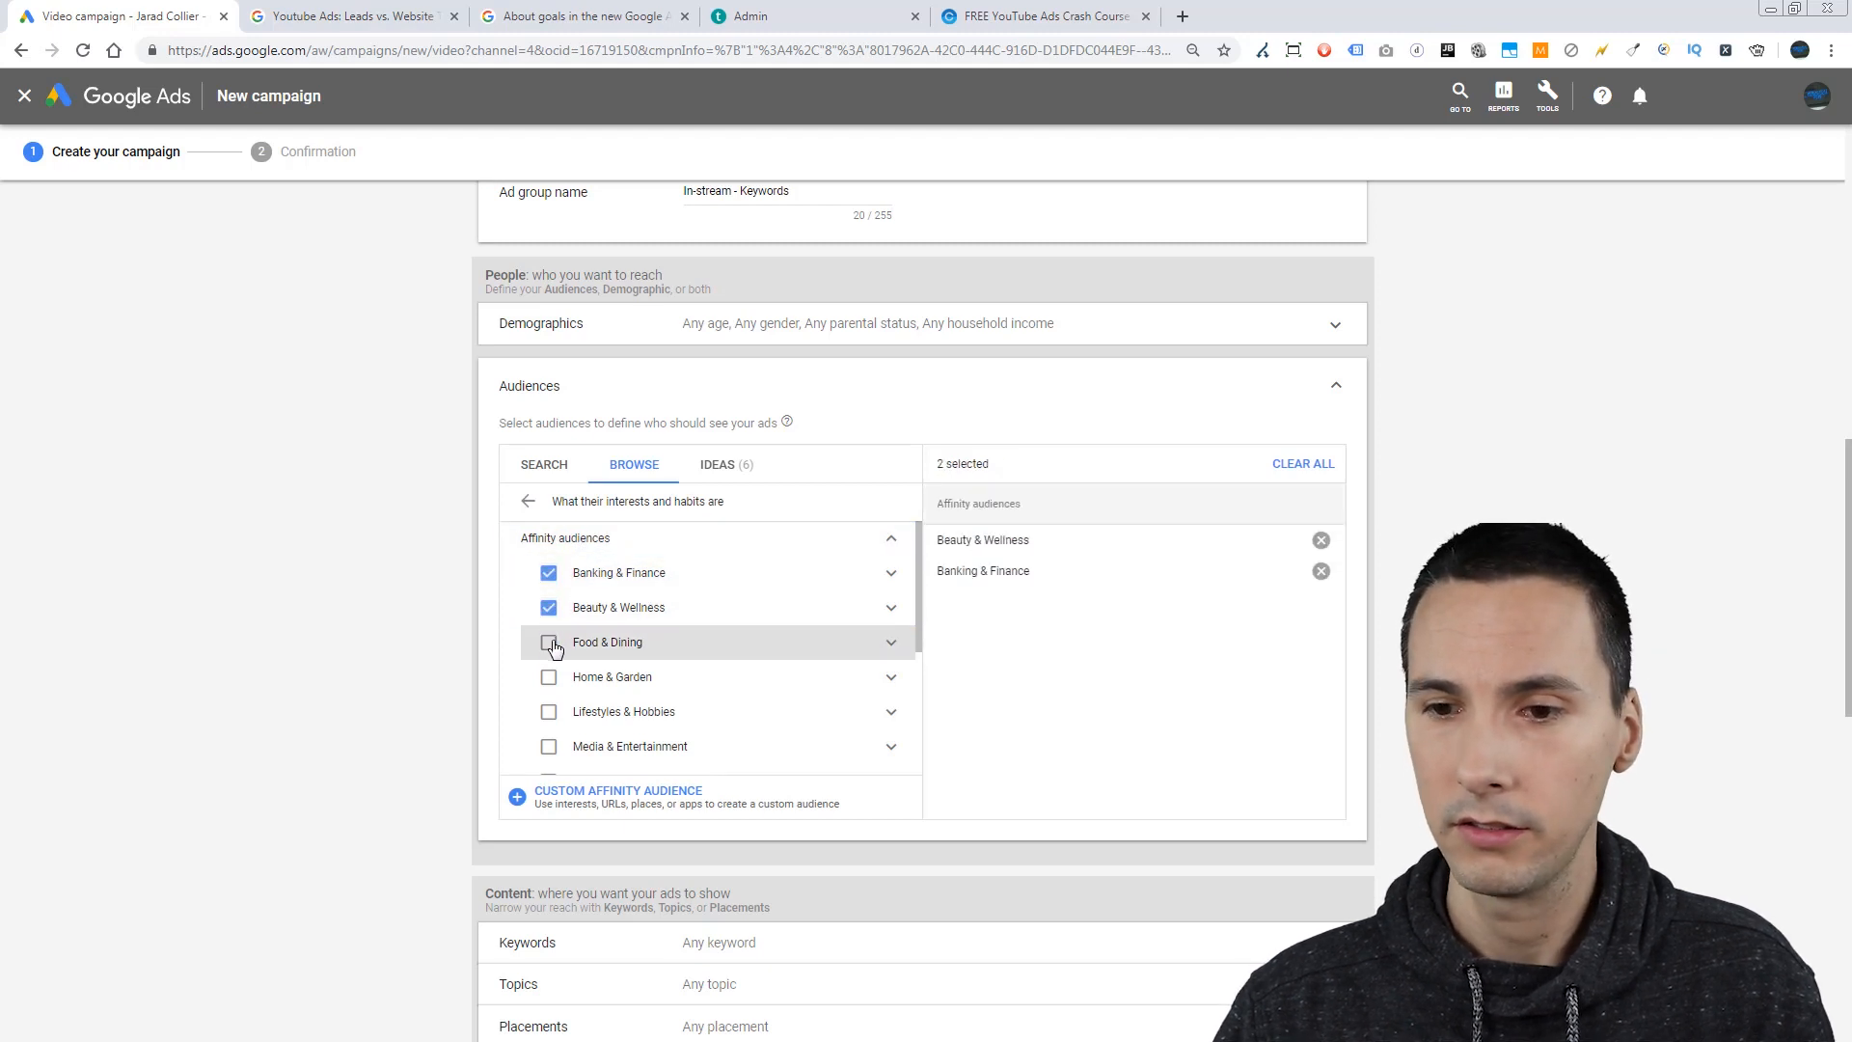
click(549, 643)
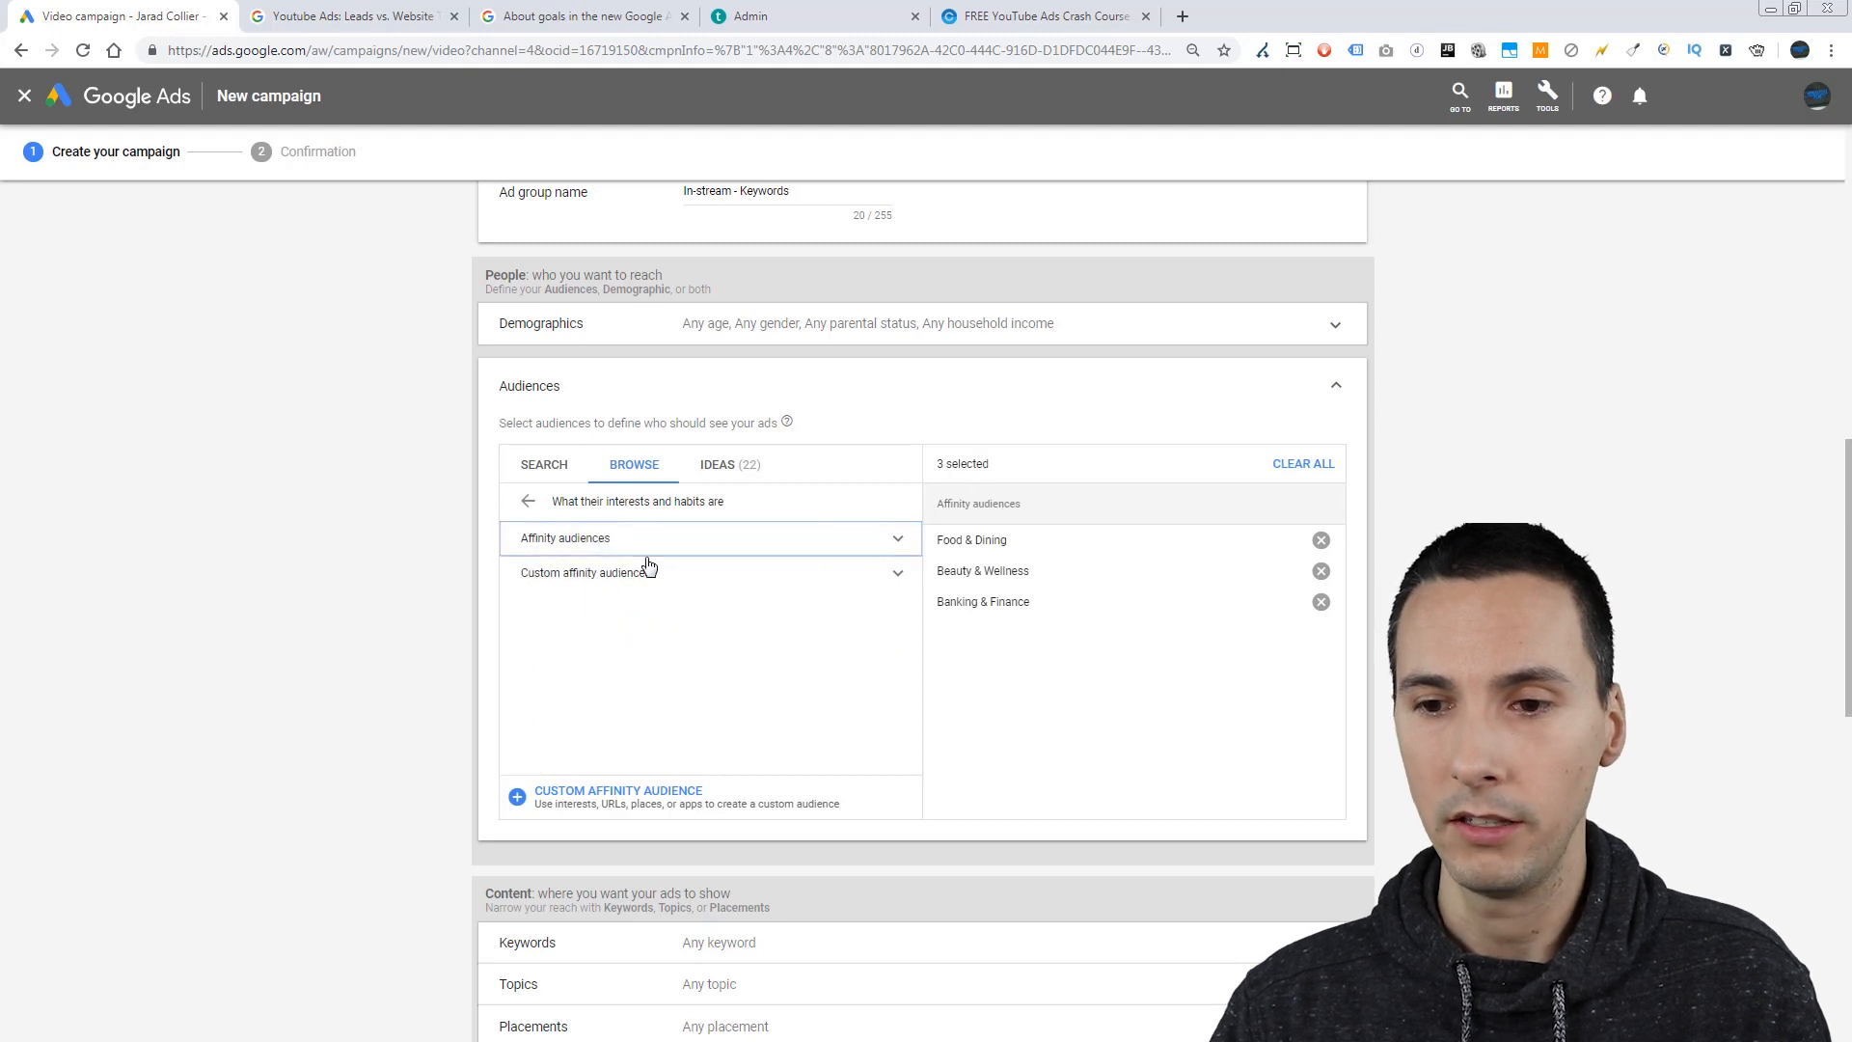
click(1325, 395)
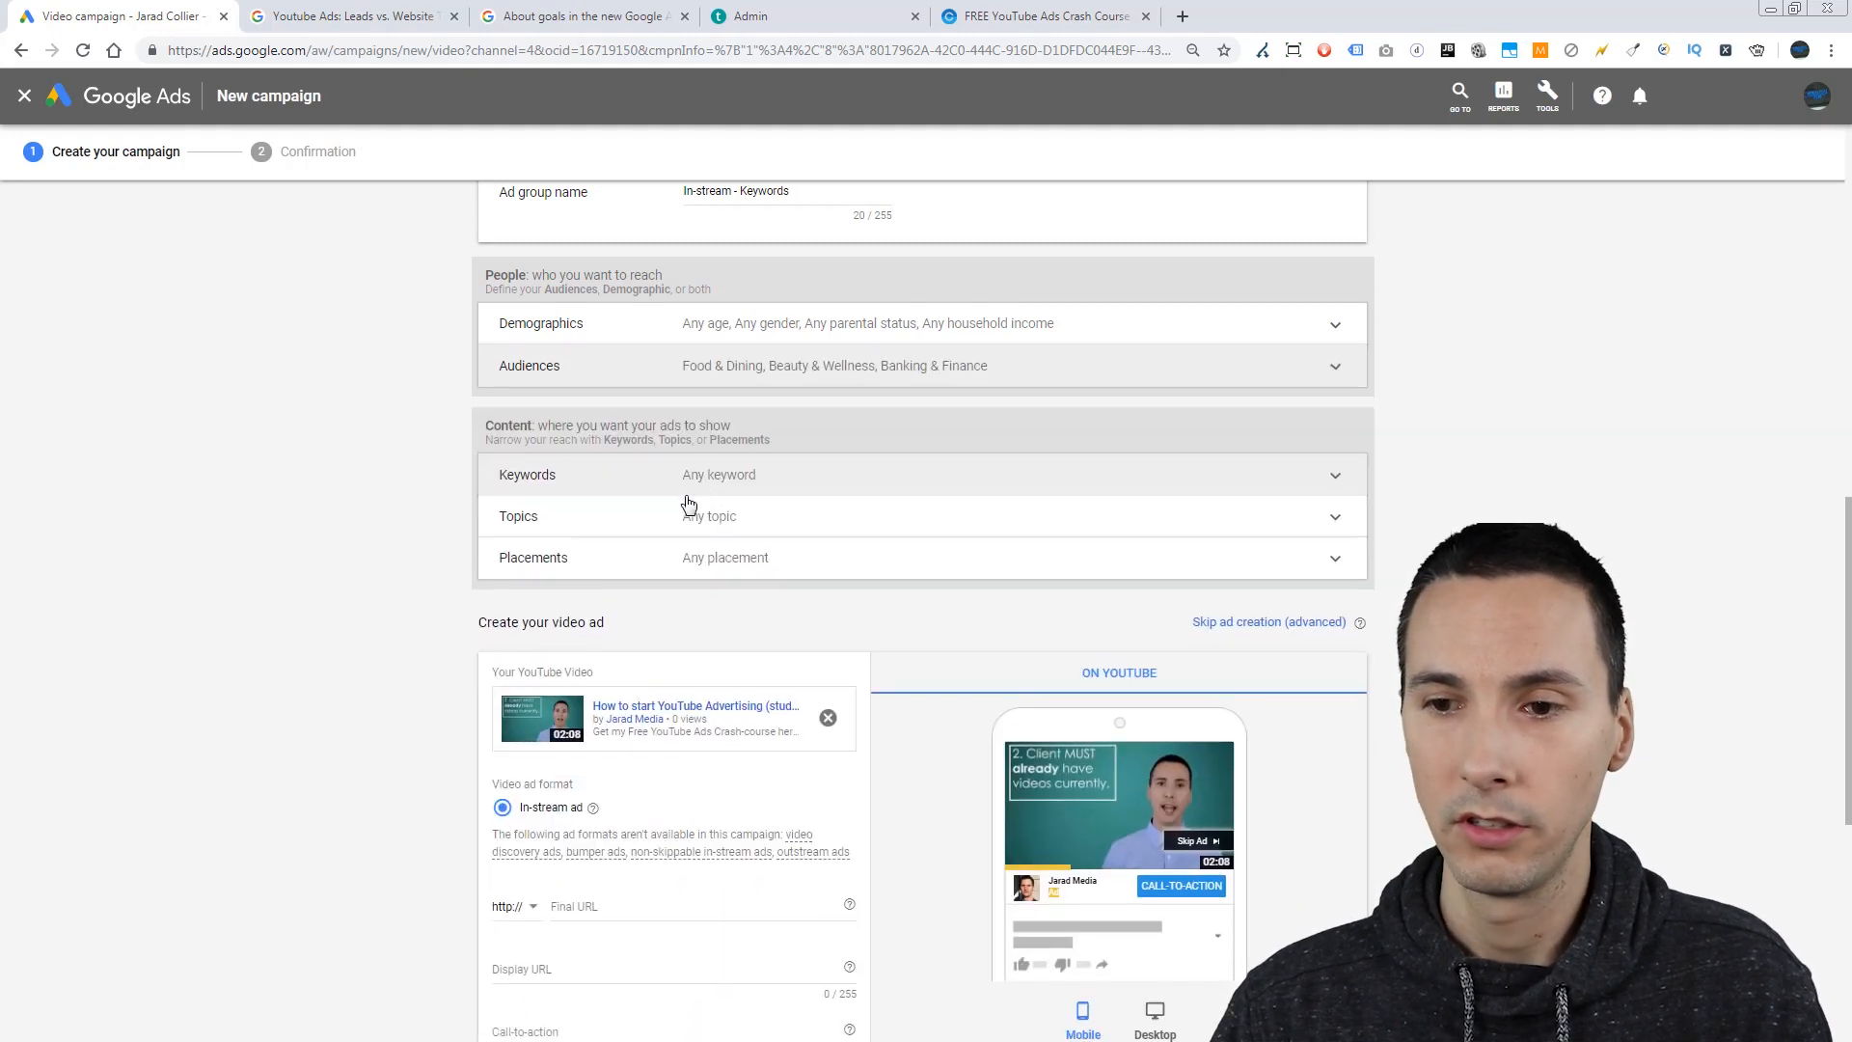
Step: Try entering "baking" as a targeting keyword for the ad group, and clear it again
click(662, 490)
click(694, 614)
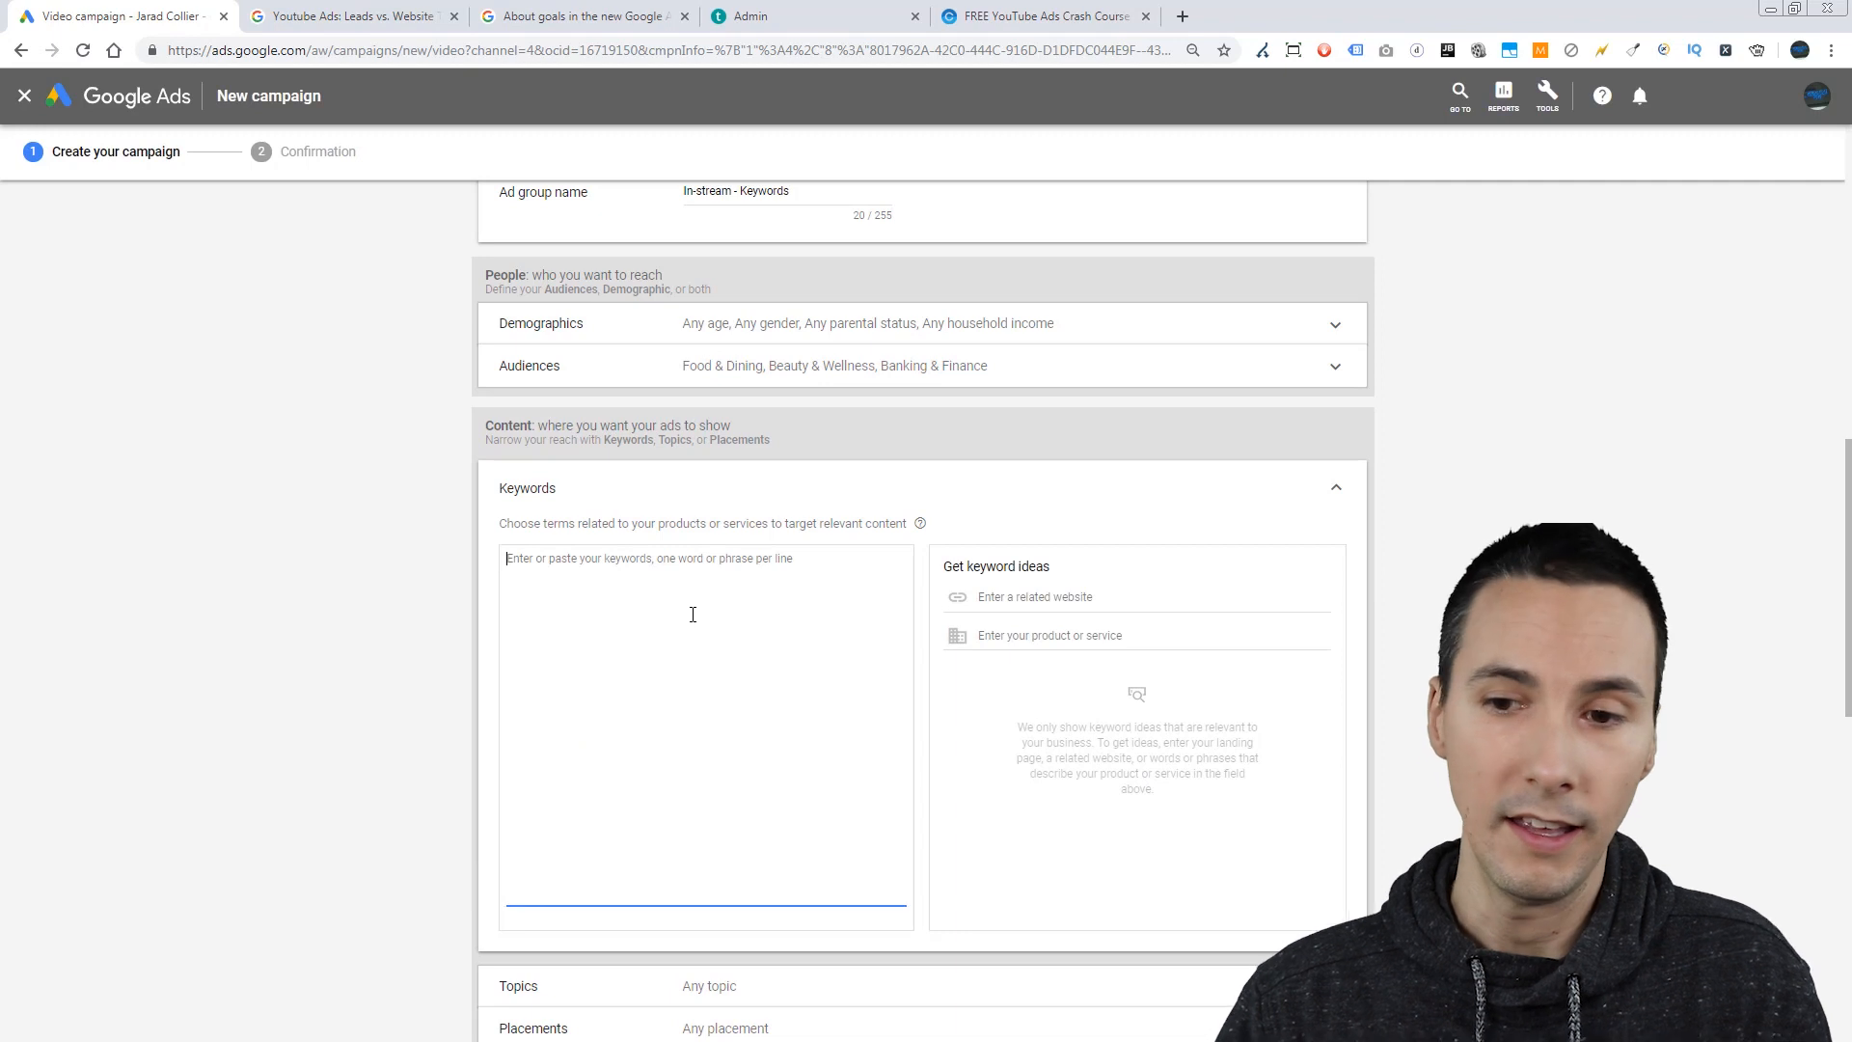
text(baking)
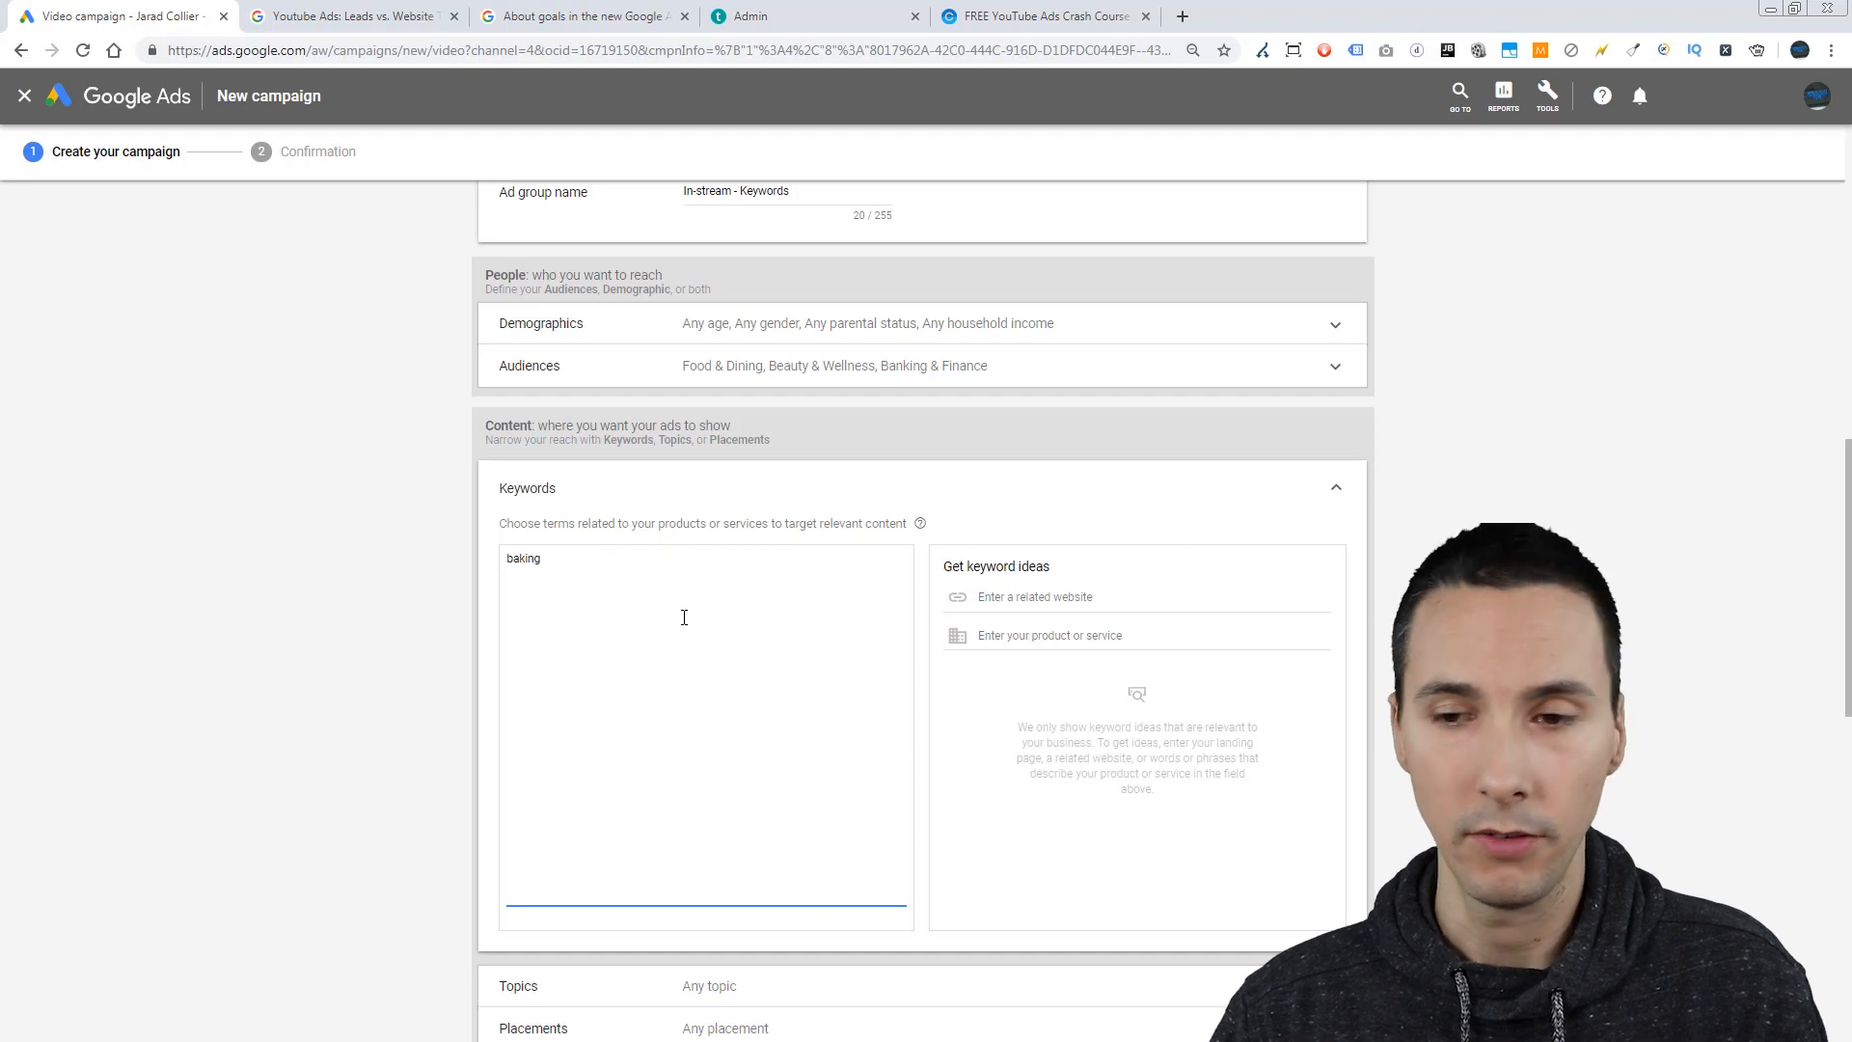
key(BackSpace)
key(BackSpace)
key(BackSpace)
key(BackSpace)
key(BackSpace)
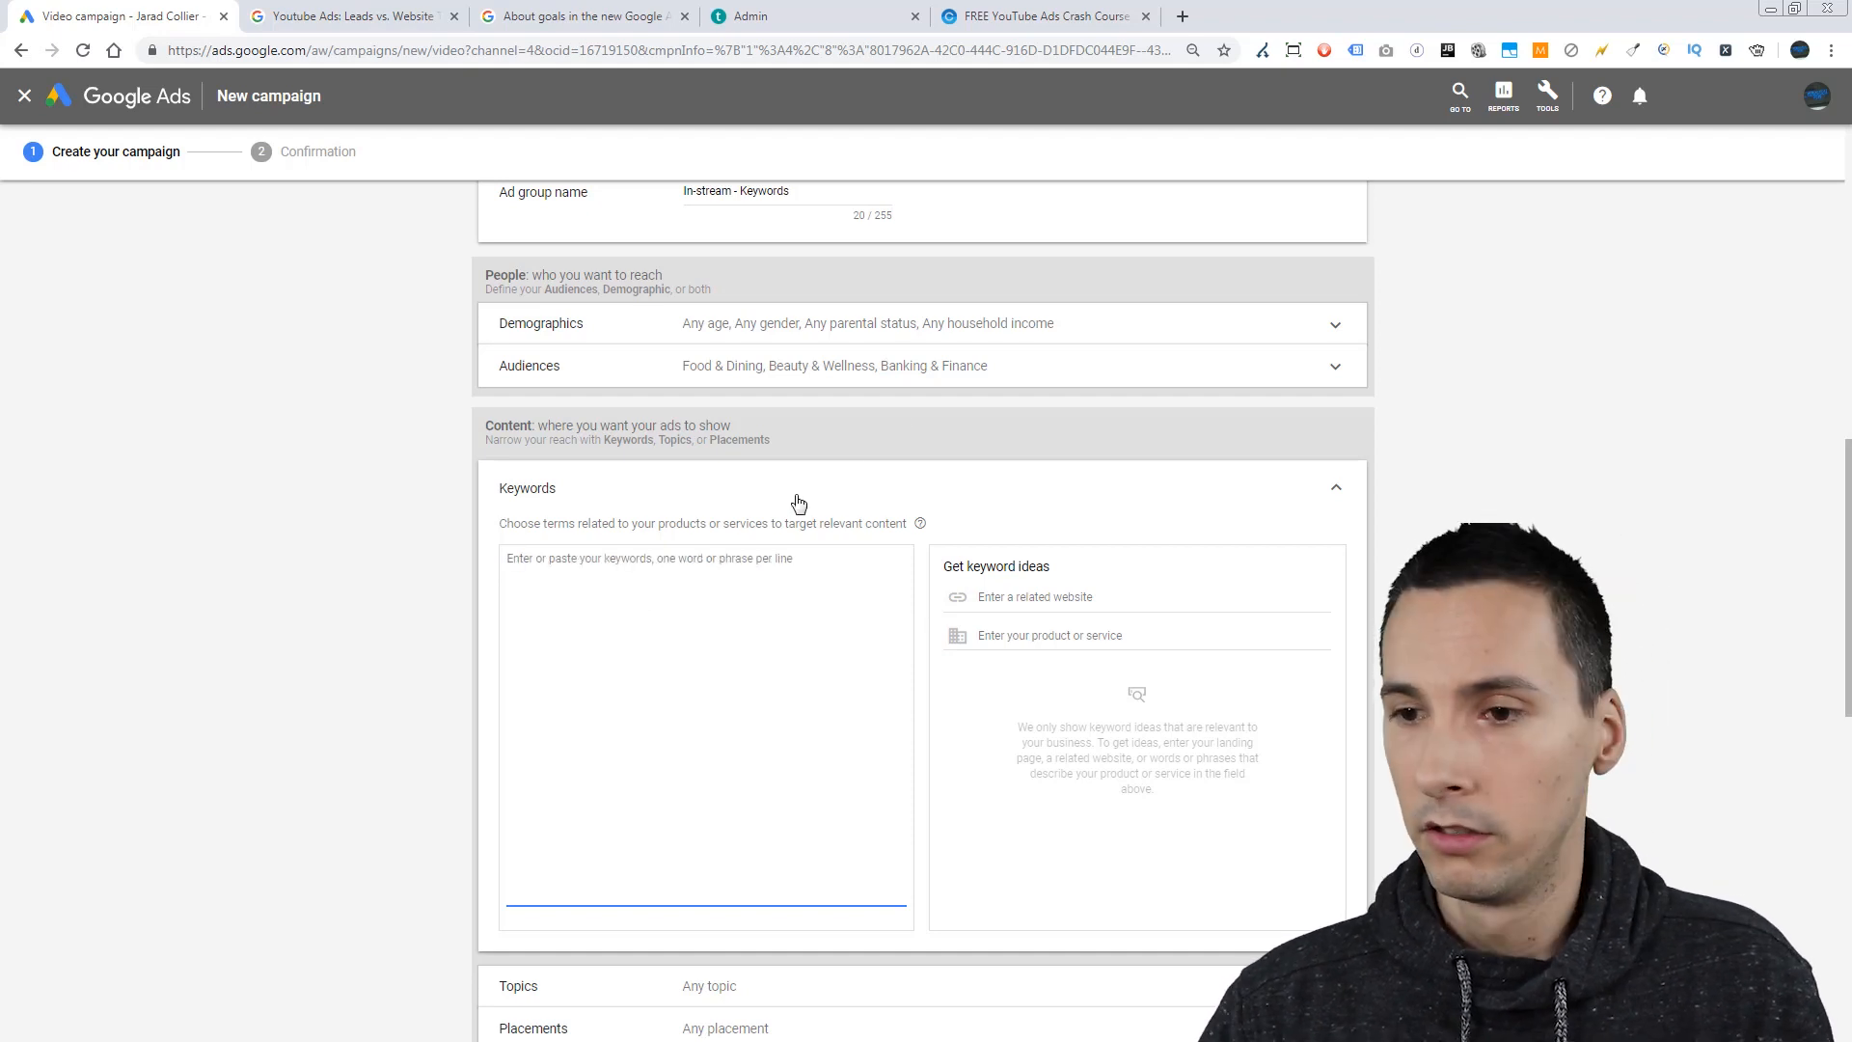
Step: Remove all selected affinity audiences from the ad group's Audiences targeting
click(945, 374)
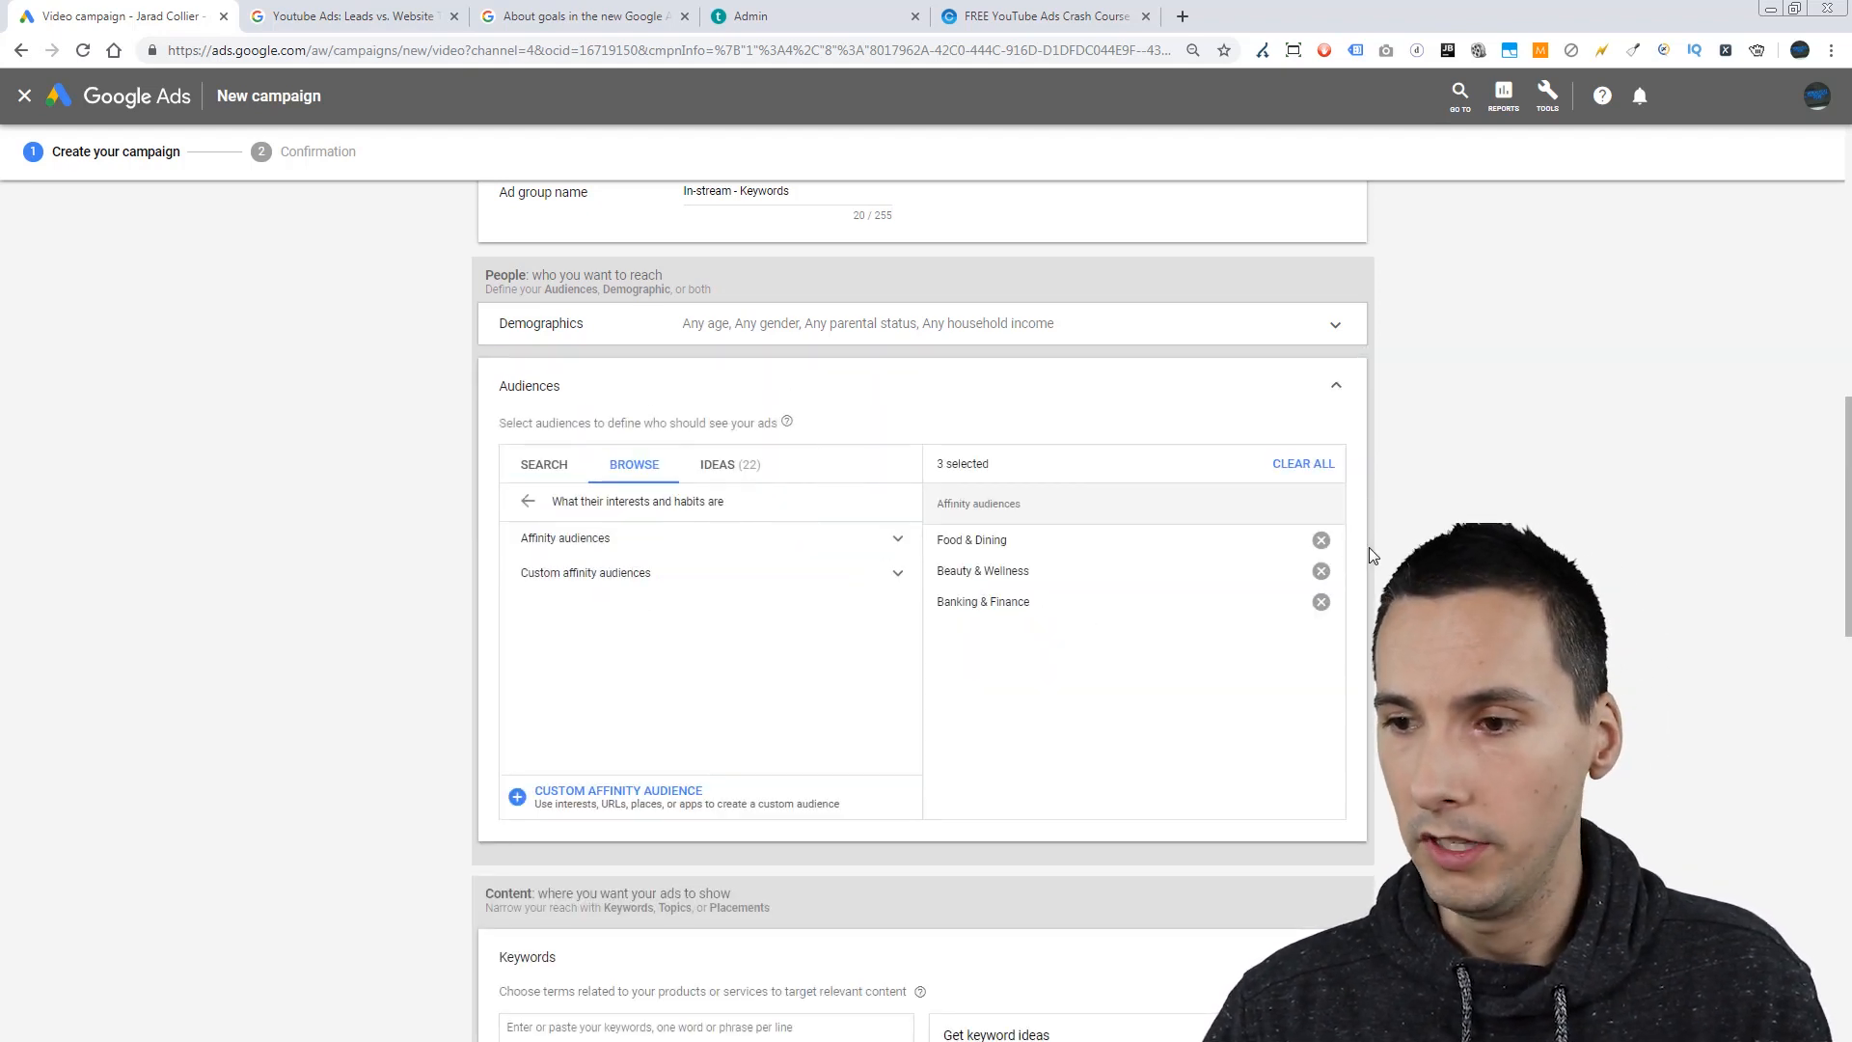
click(1320, 540)
click(1303, 464)
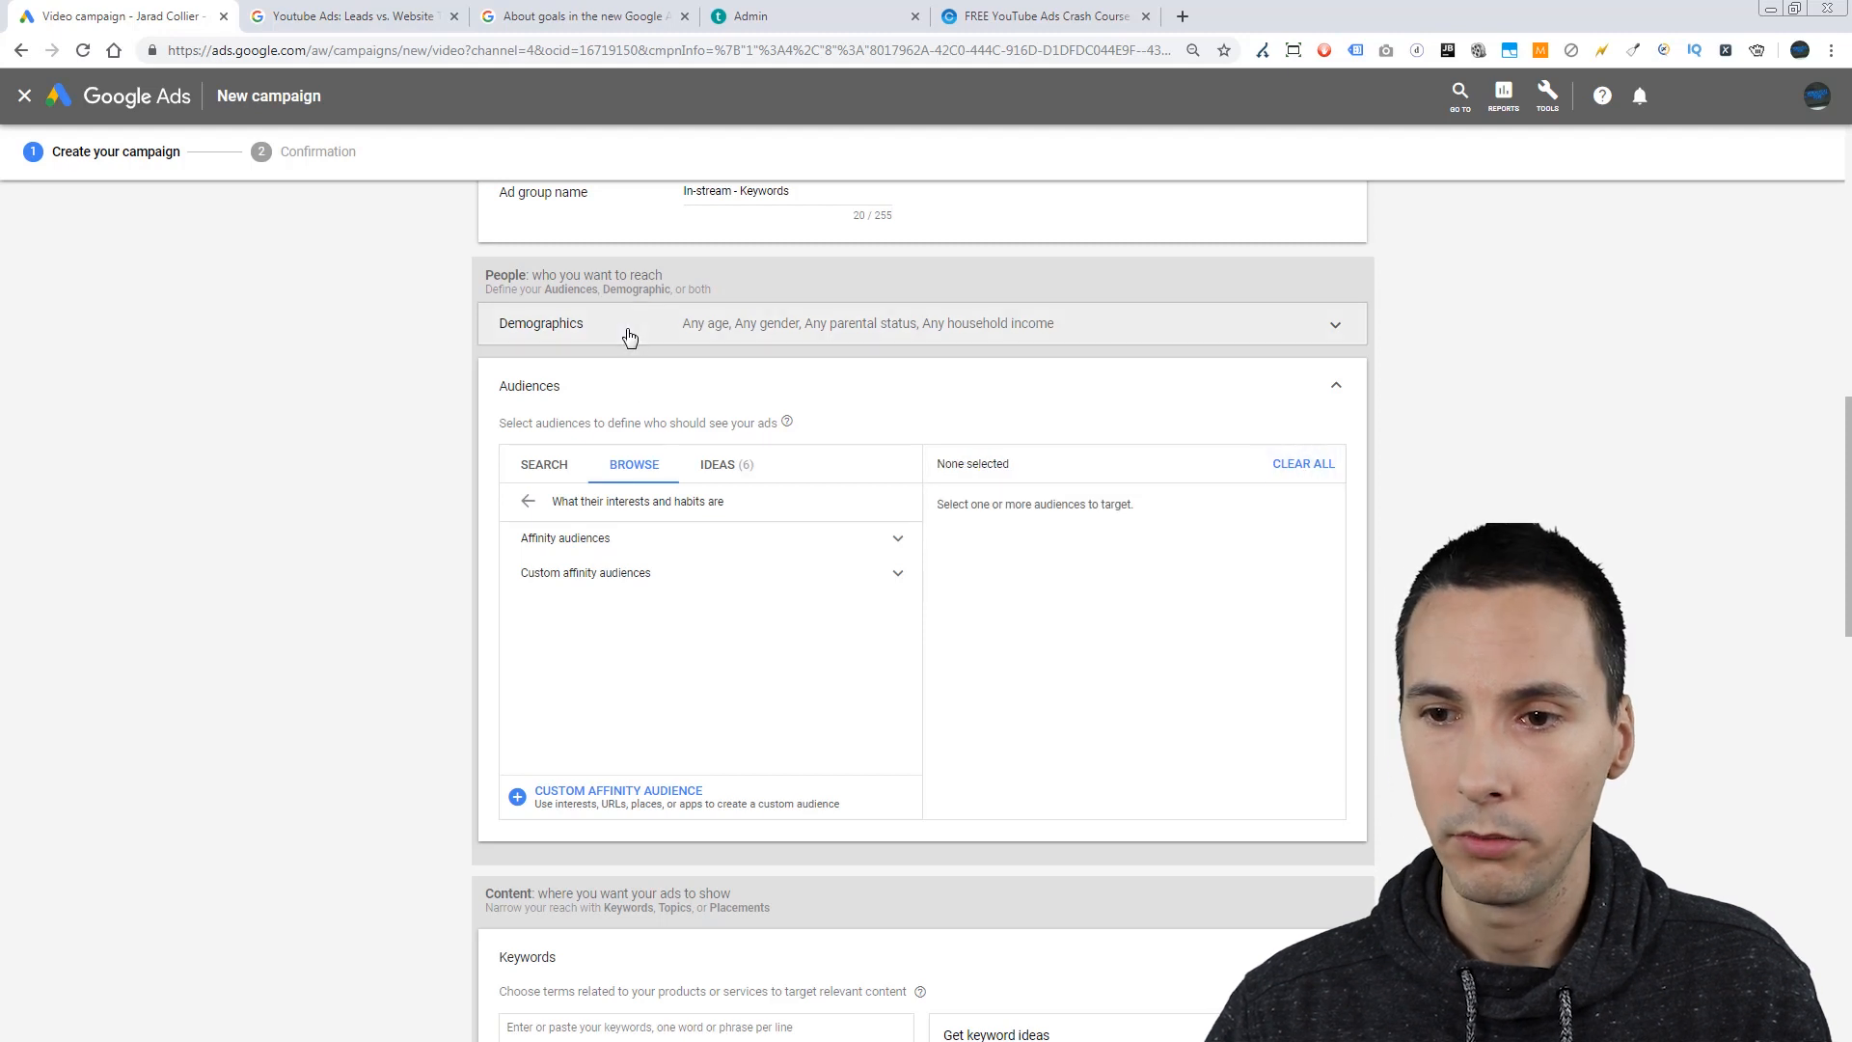
Step: Review the demographic targeting options, the suggested audience ideas and the audience categories available for browsing
click(628, 336)
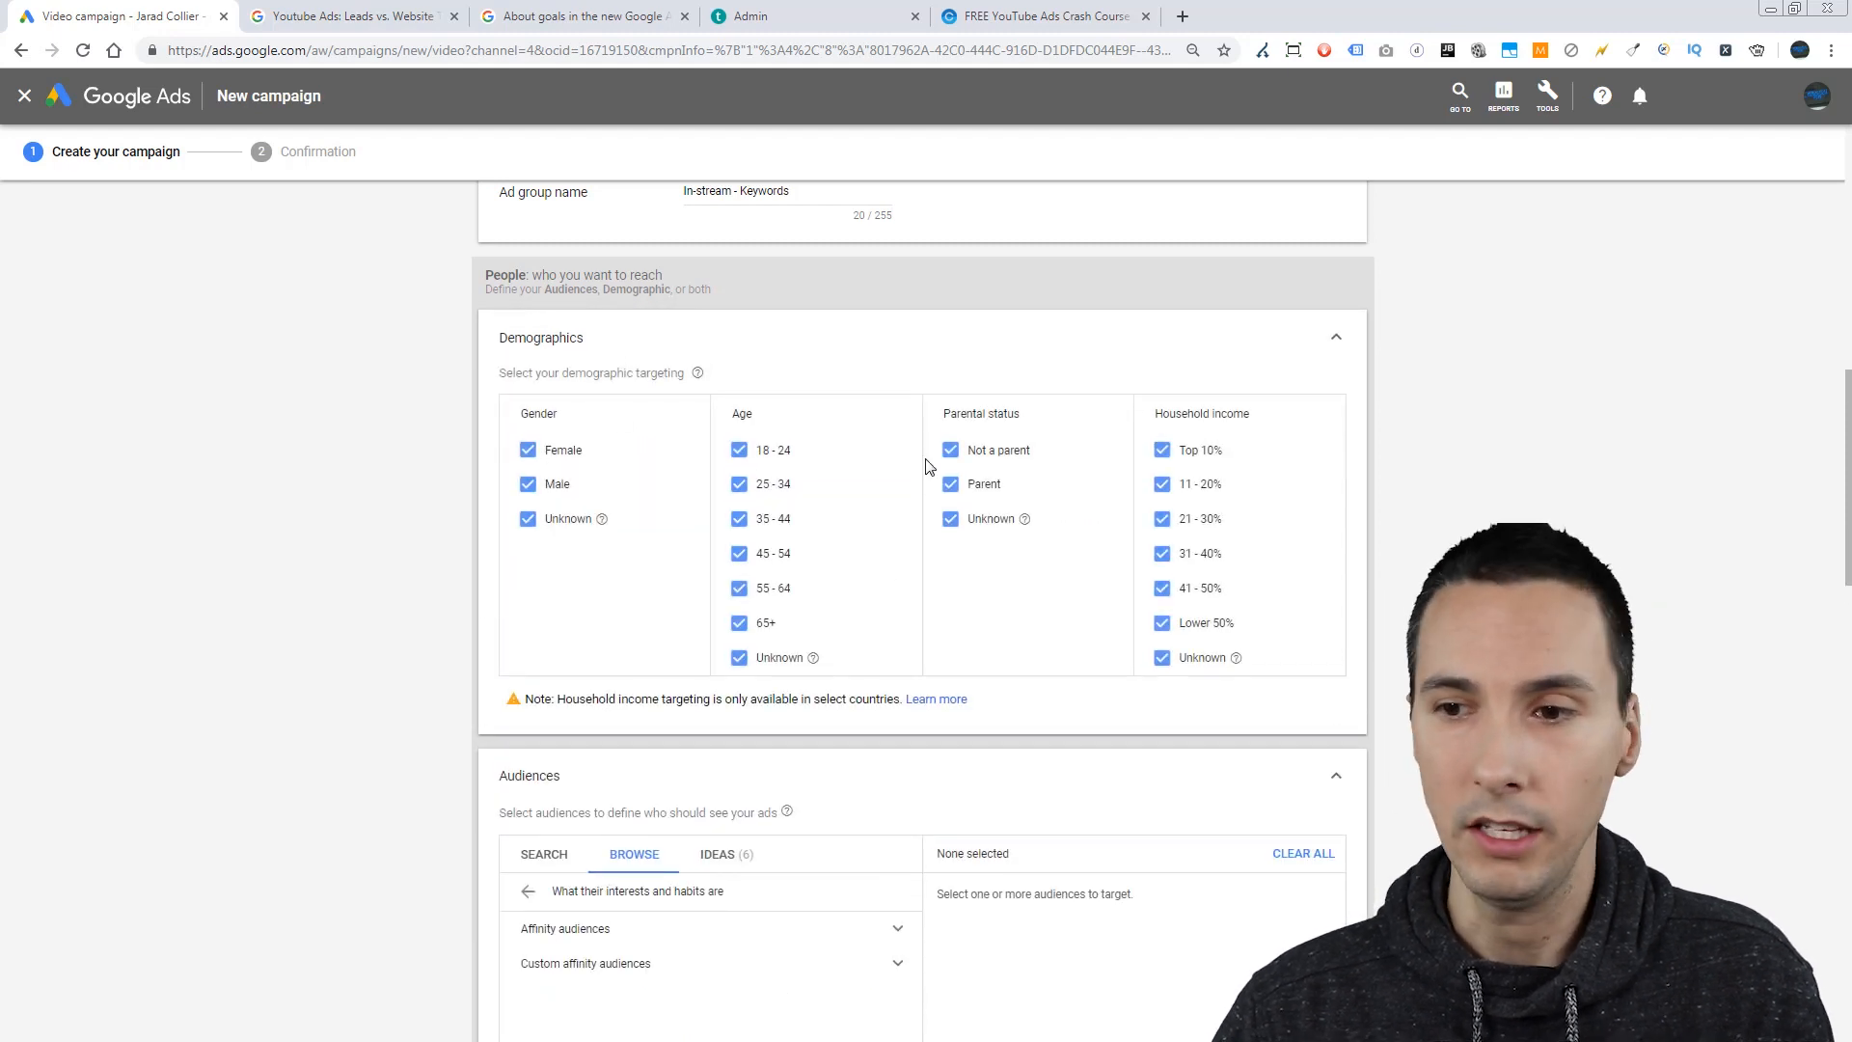
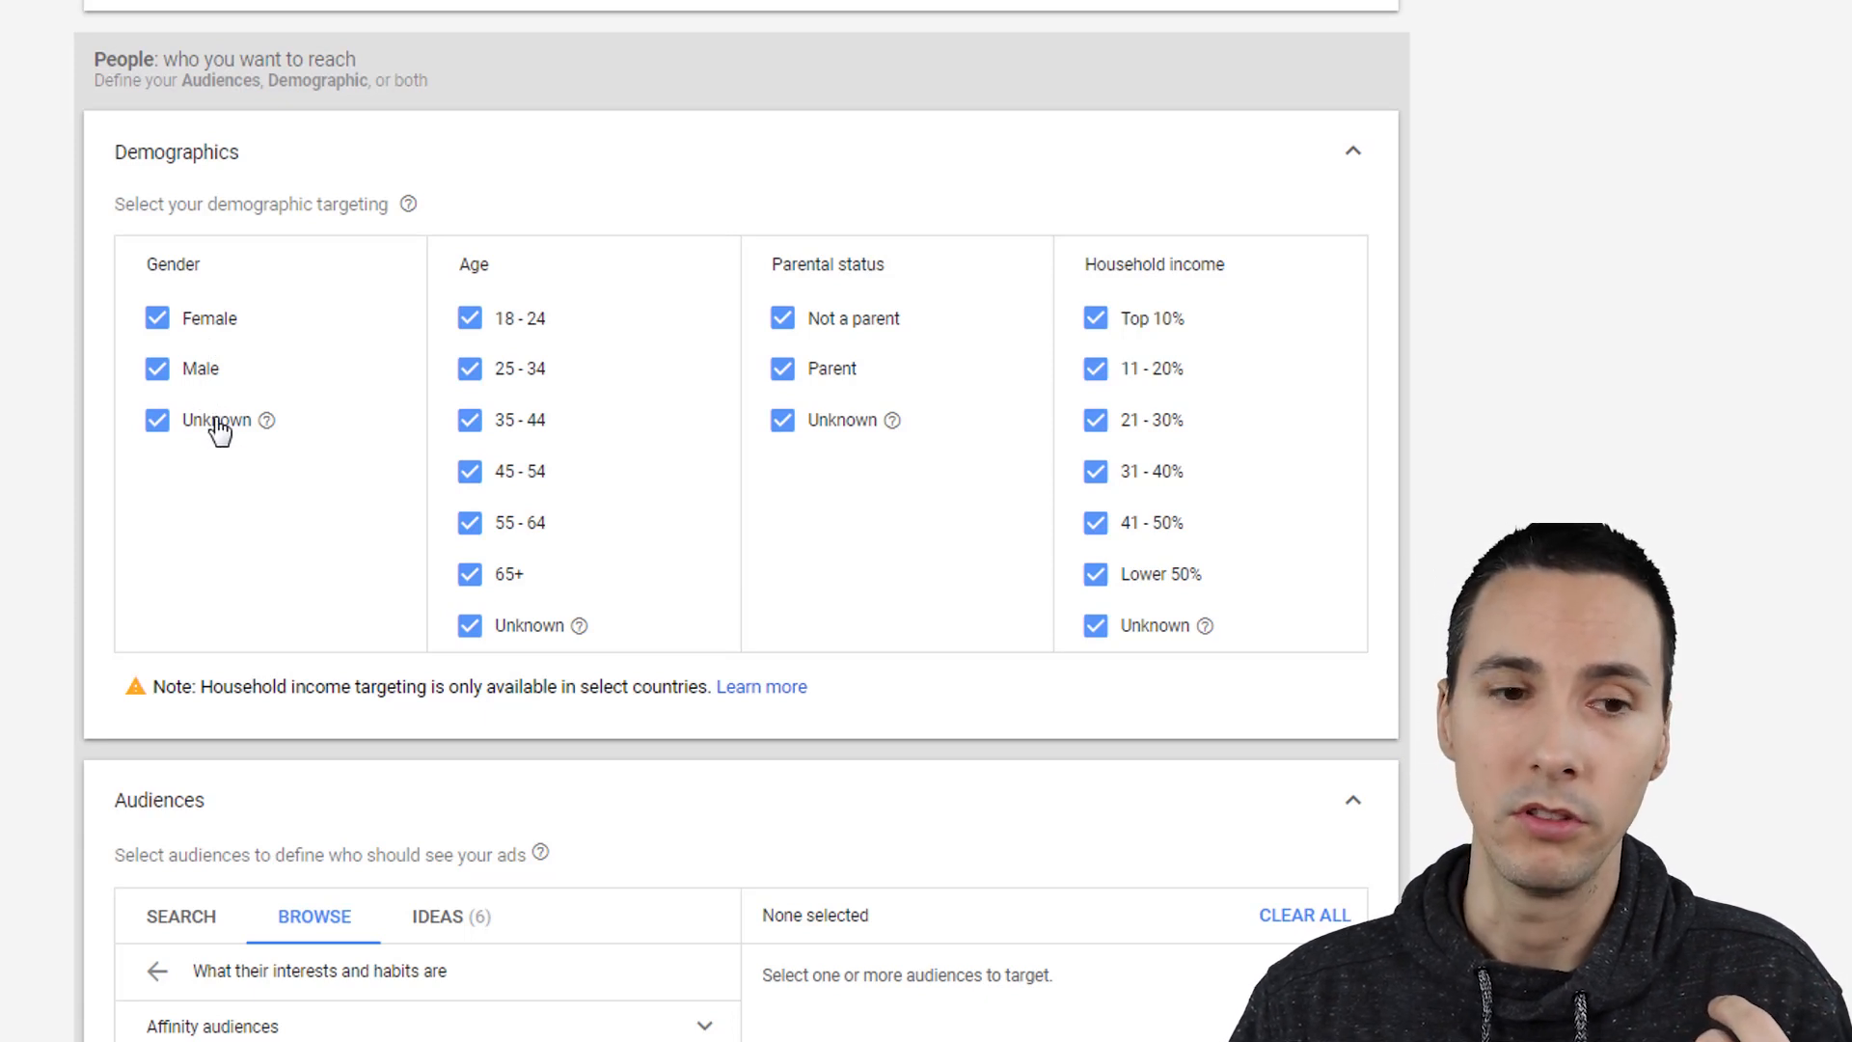
click(1352, 152)
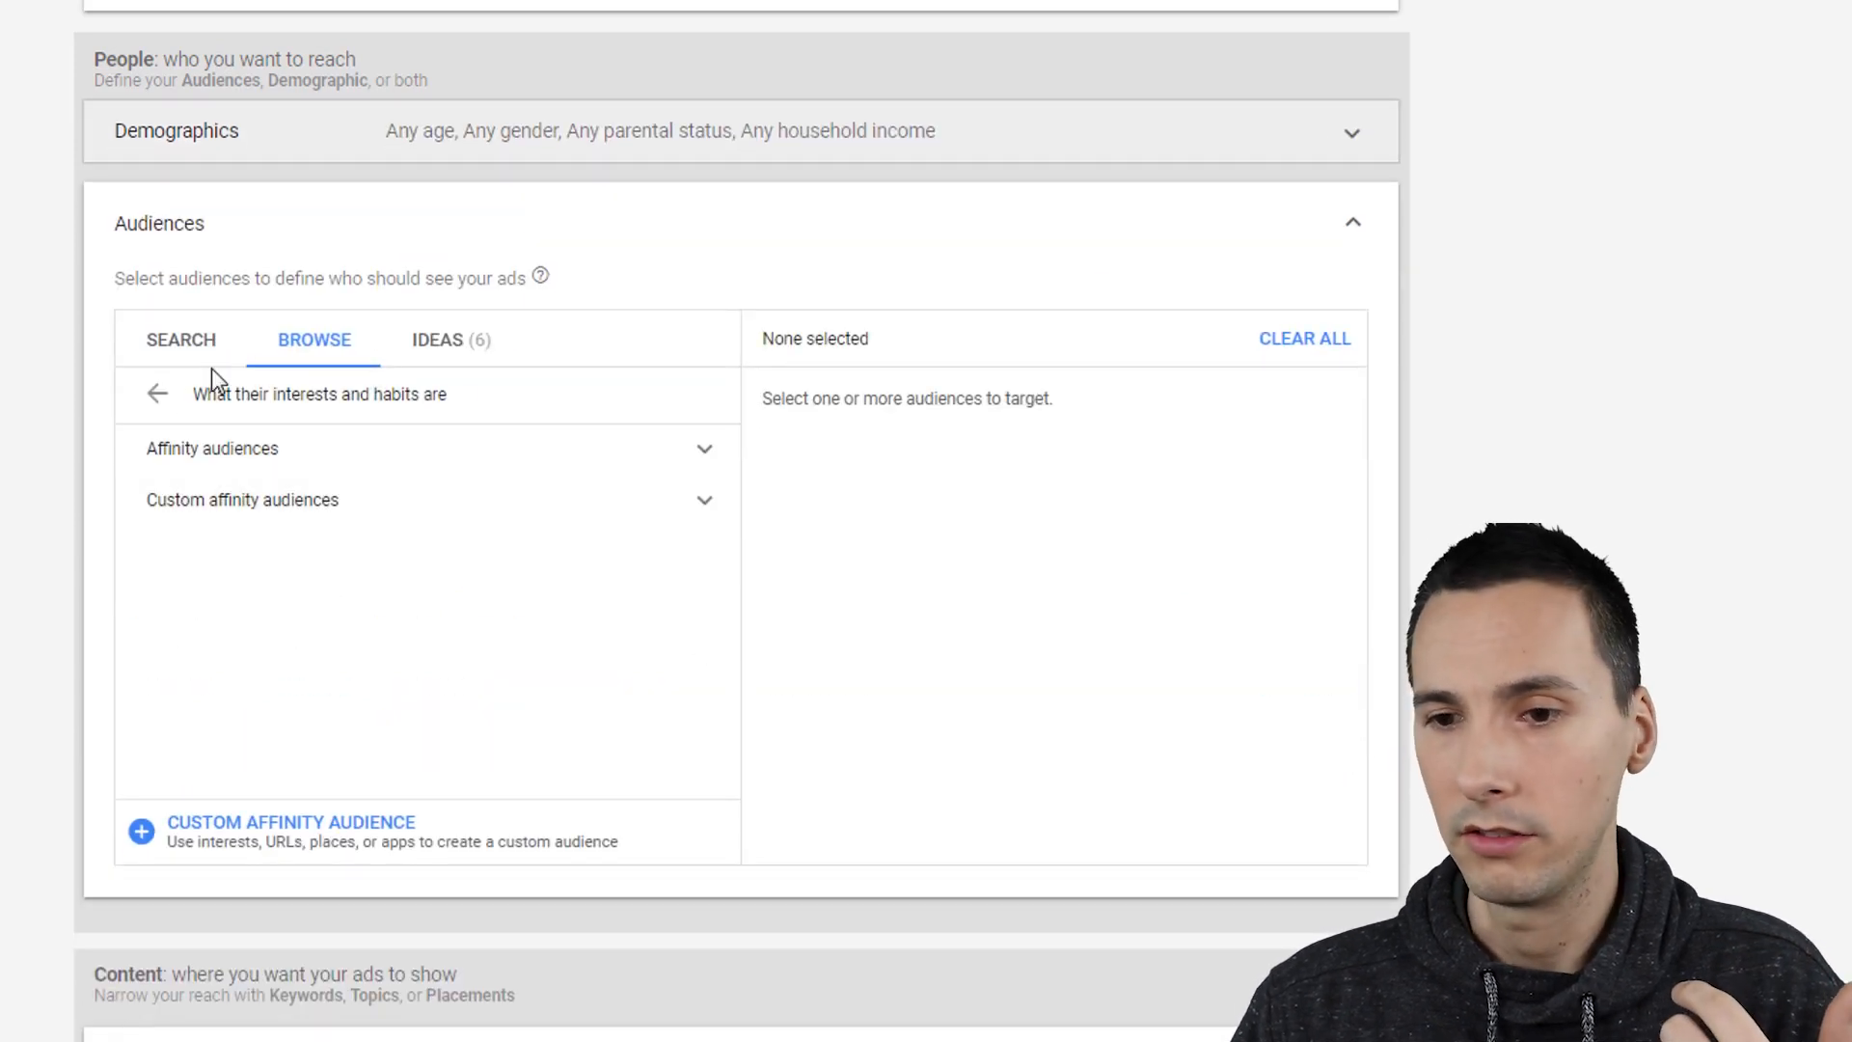
click(185, 357)
click(333, 342)
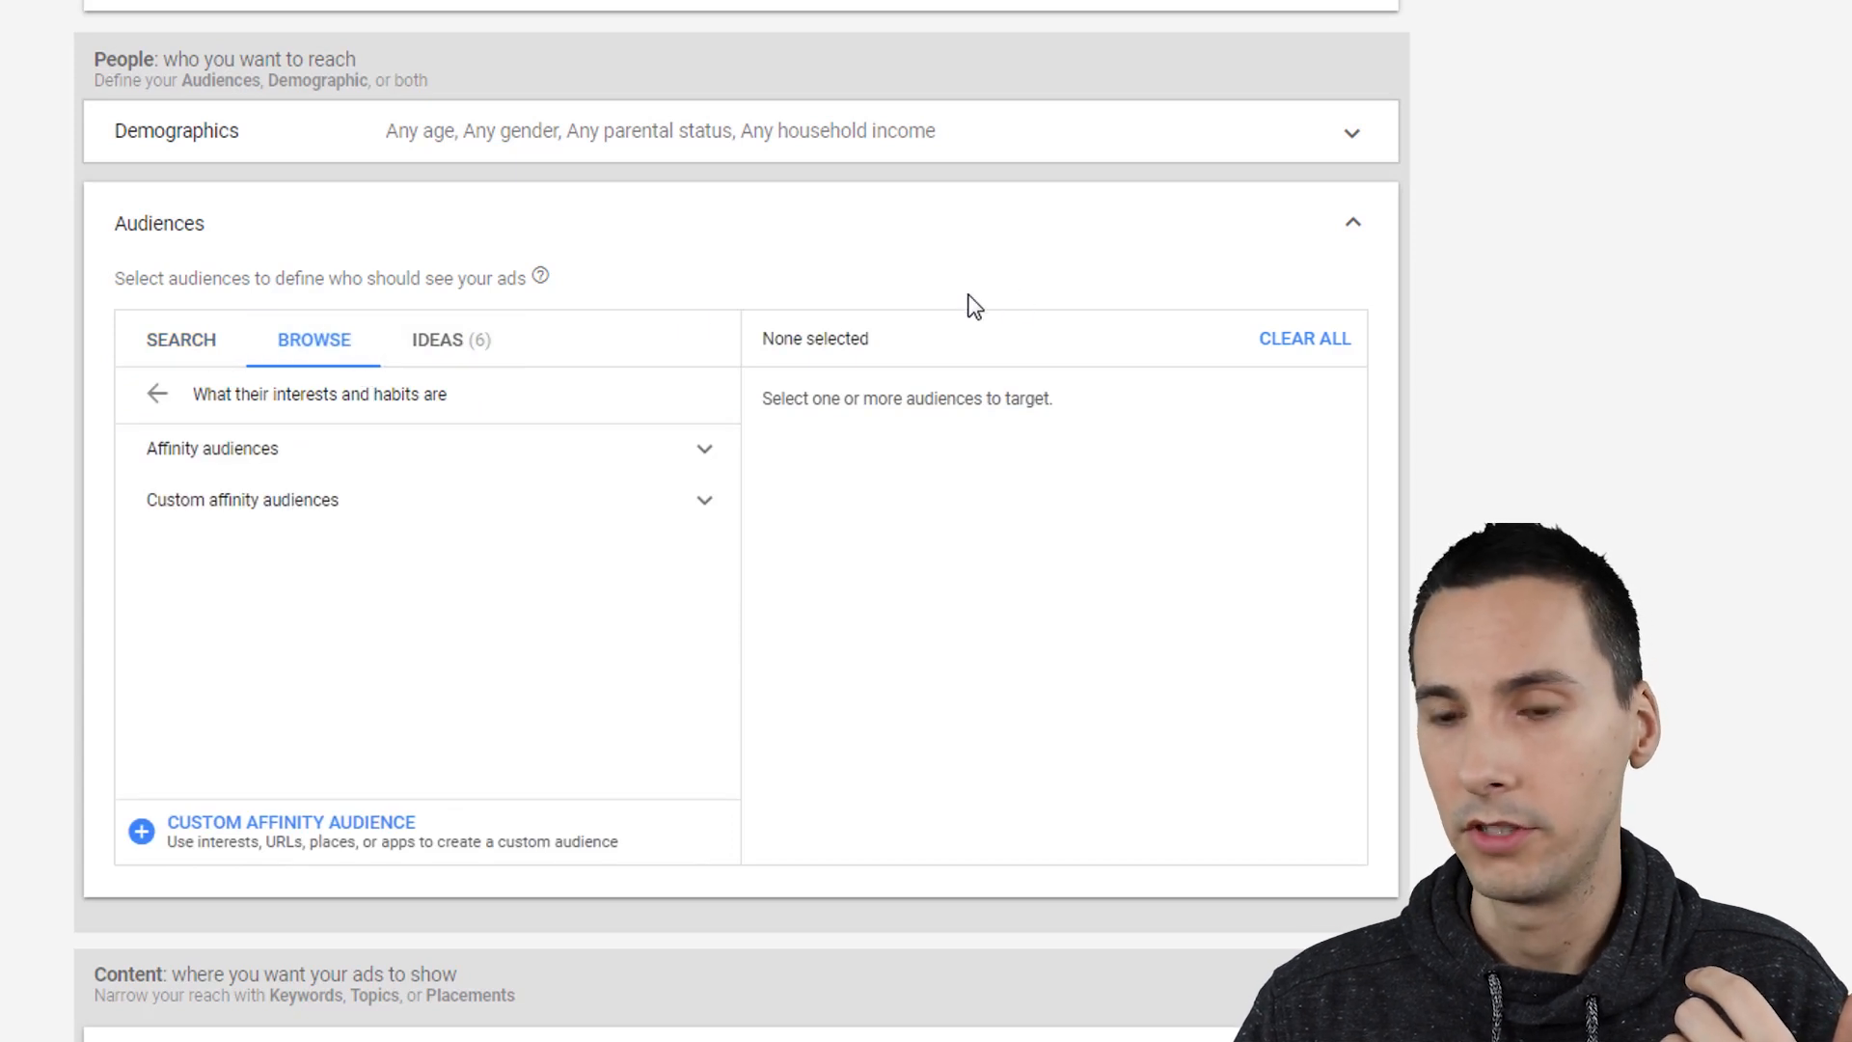
scroll(983, 302, down, 3)
click(439, 87)
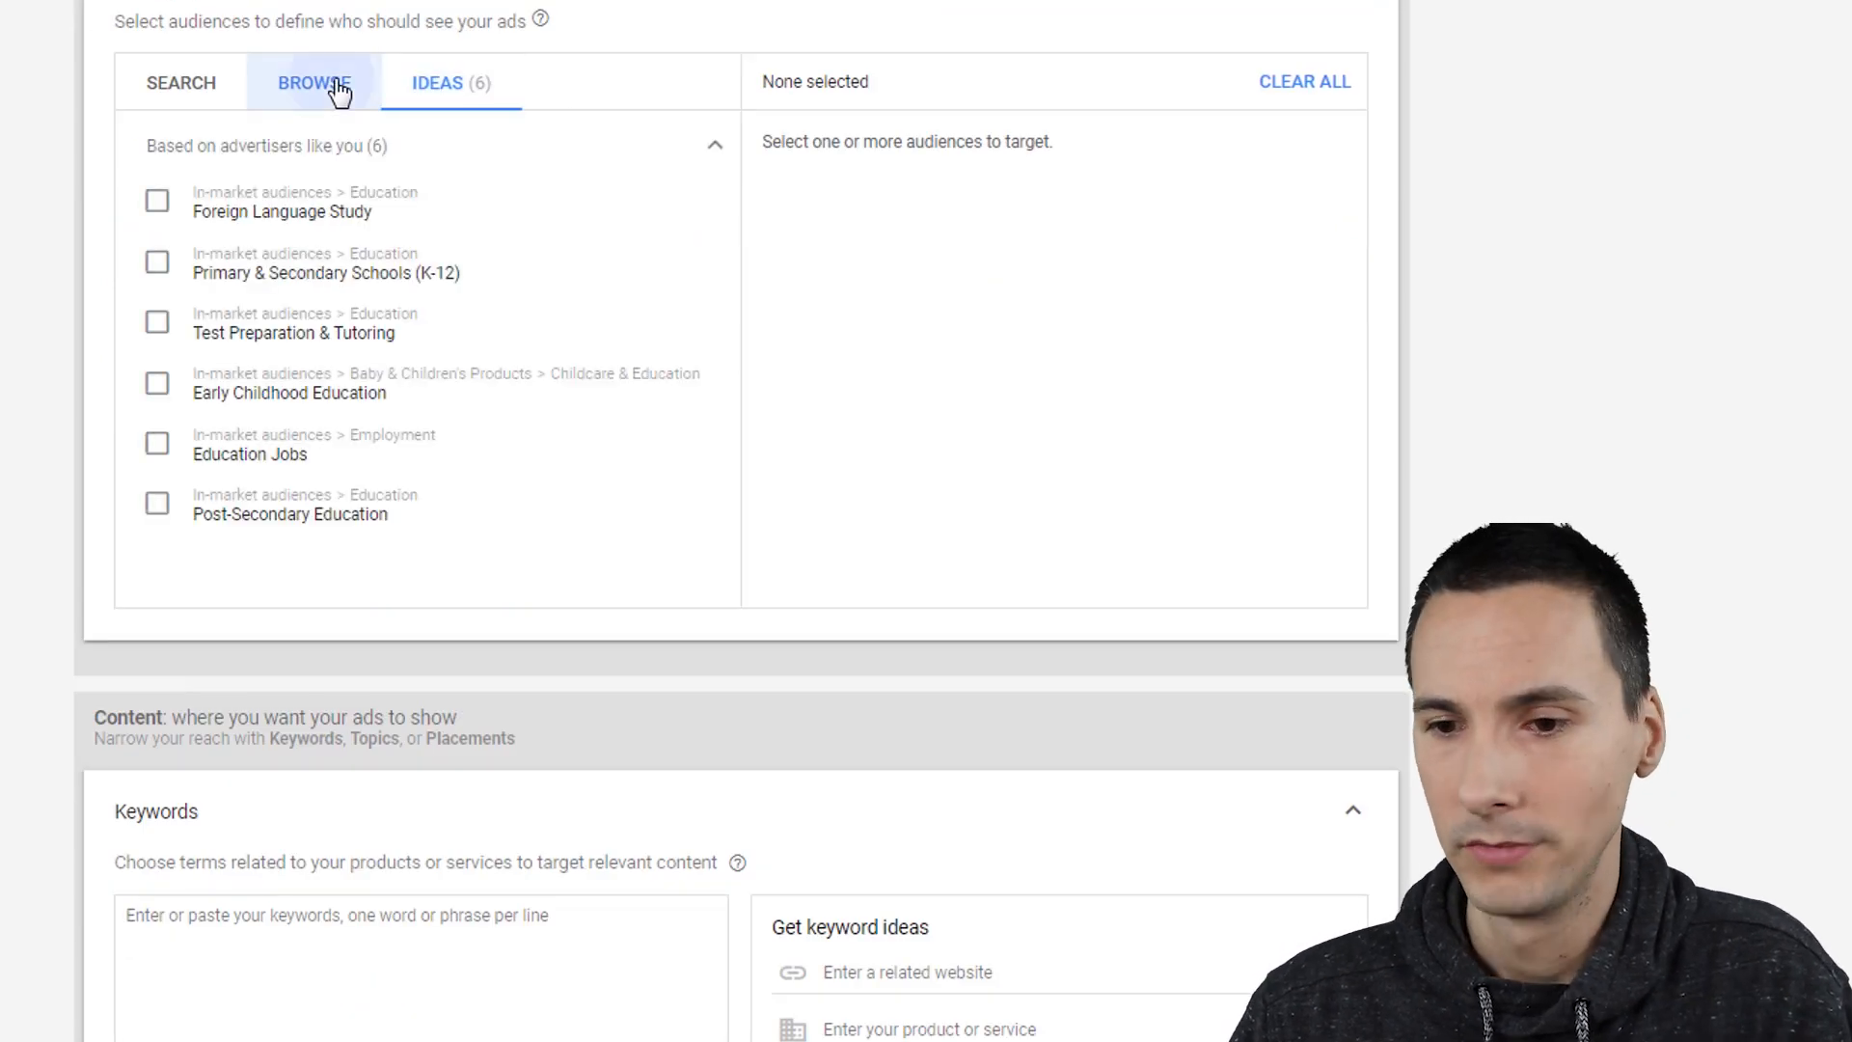
click(340, 84)
click(159, 138)
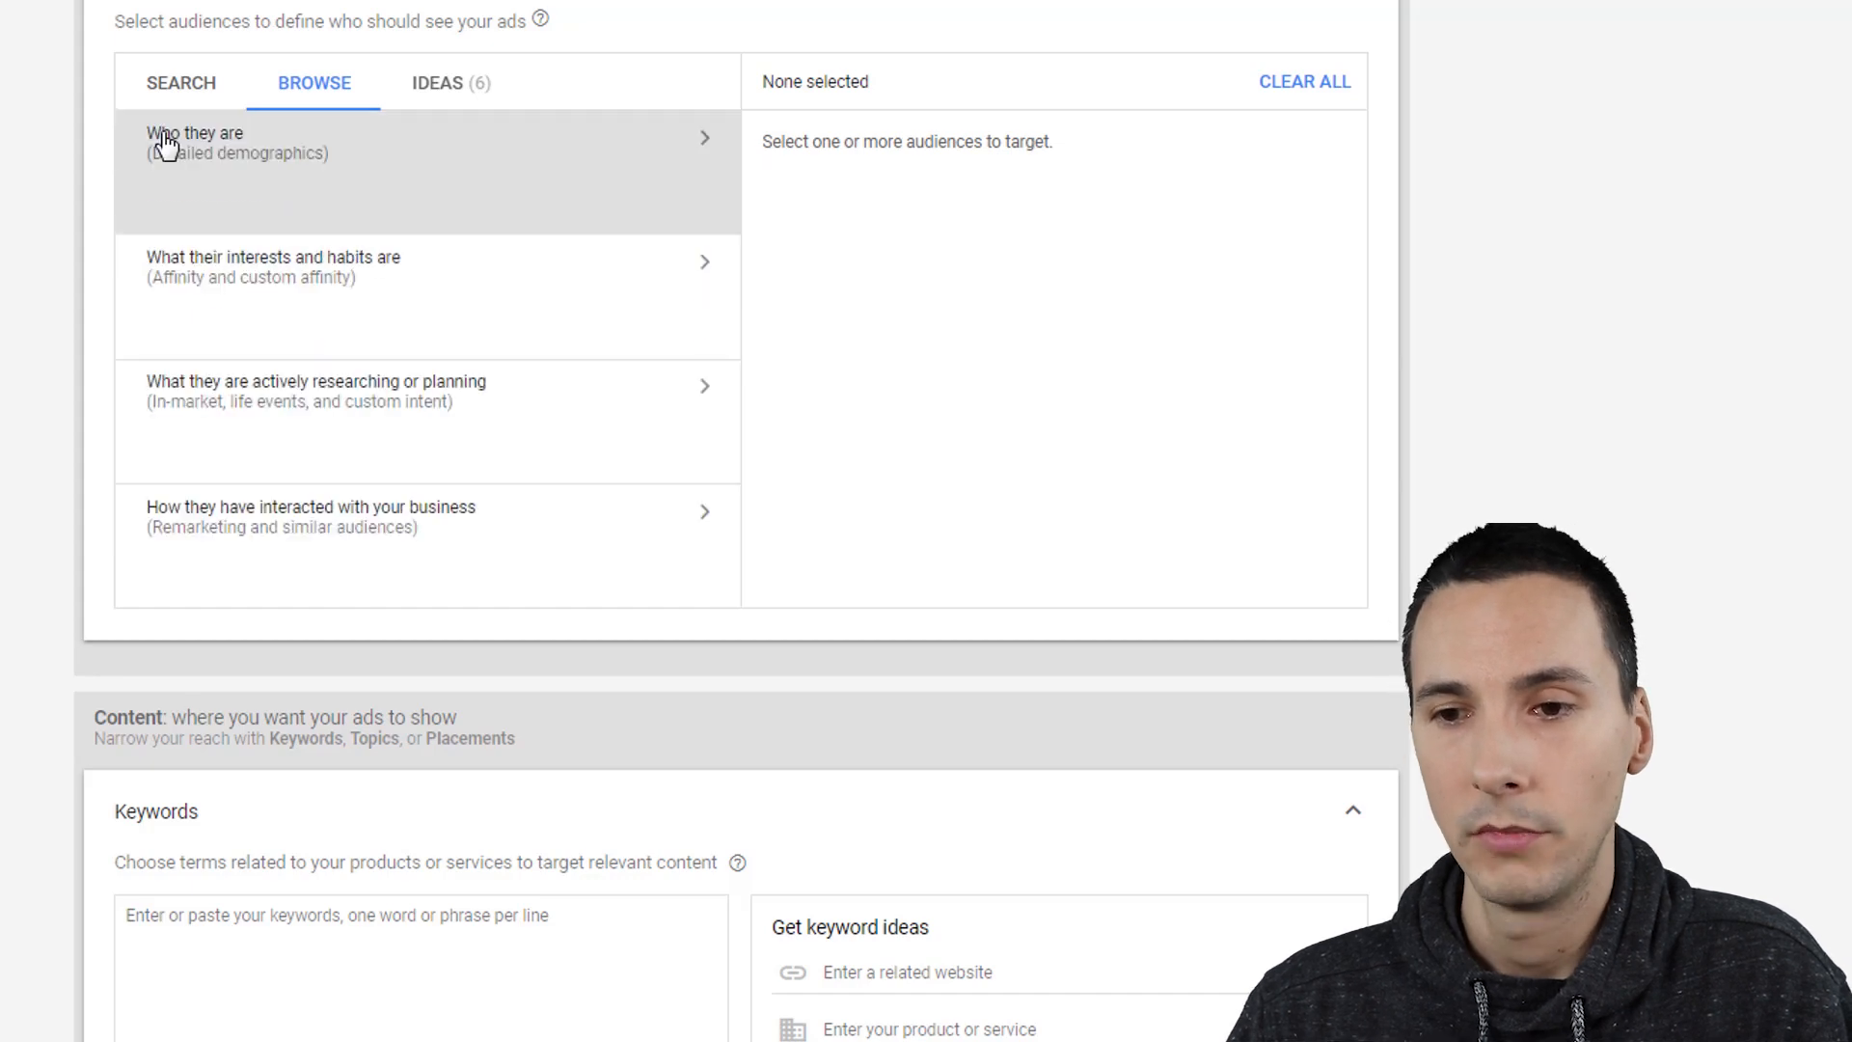
Step: Start a new custom affinity audience under interests and habits, and show its available definition types
click(259, 304)
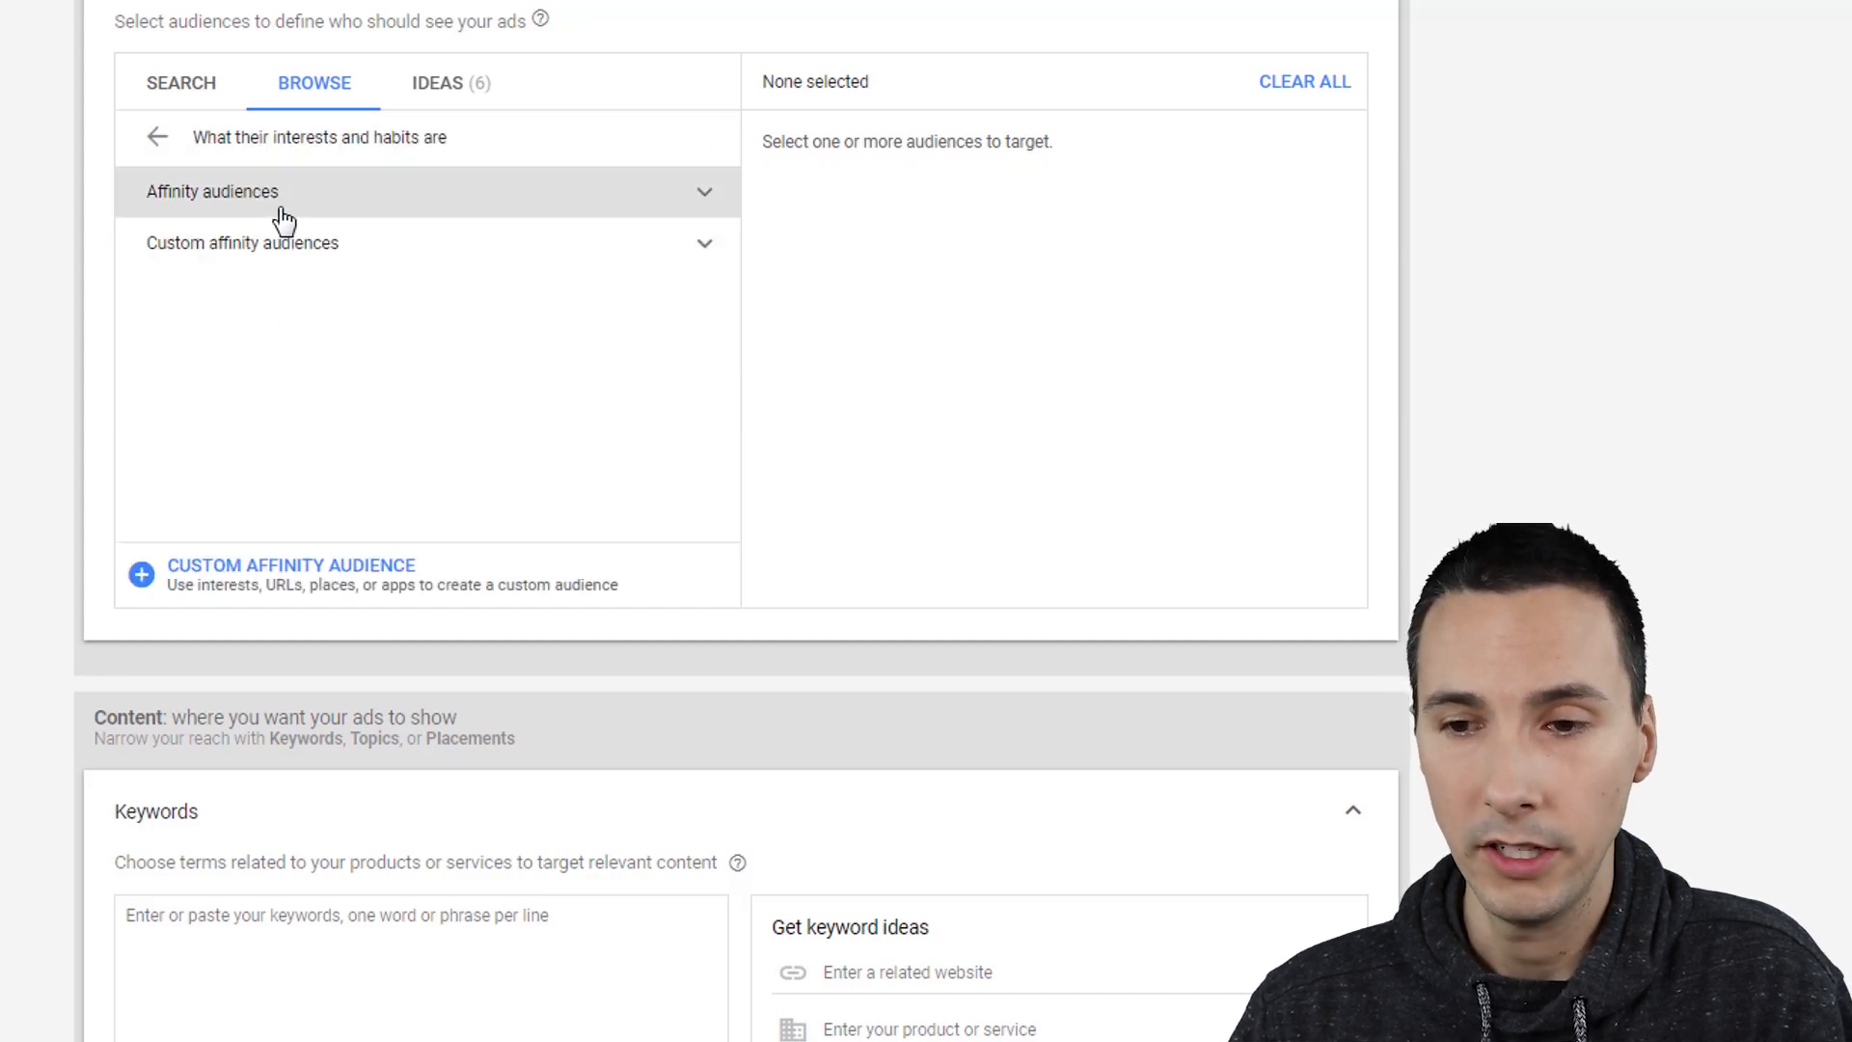
click(289, 569)
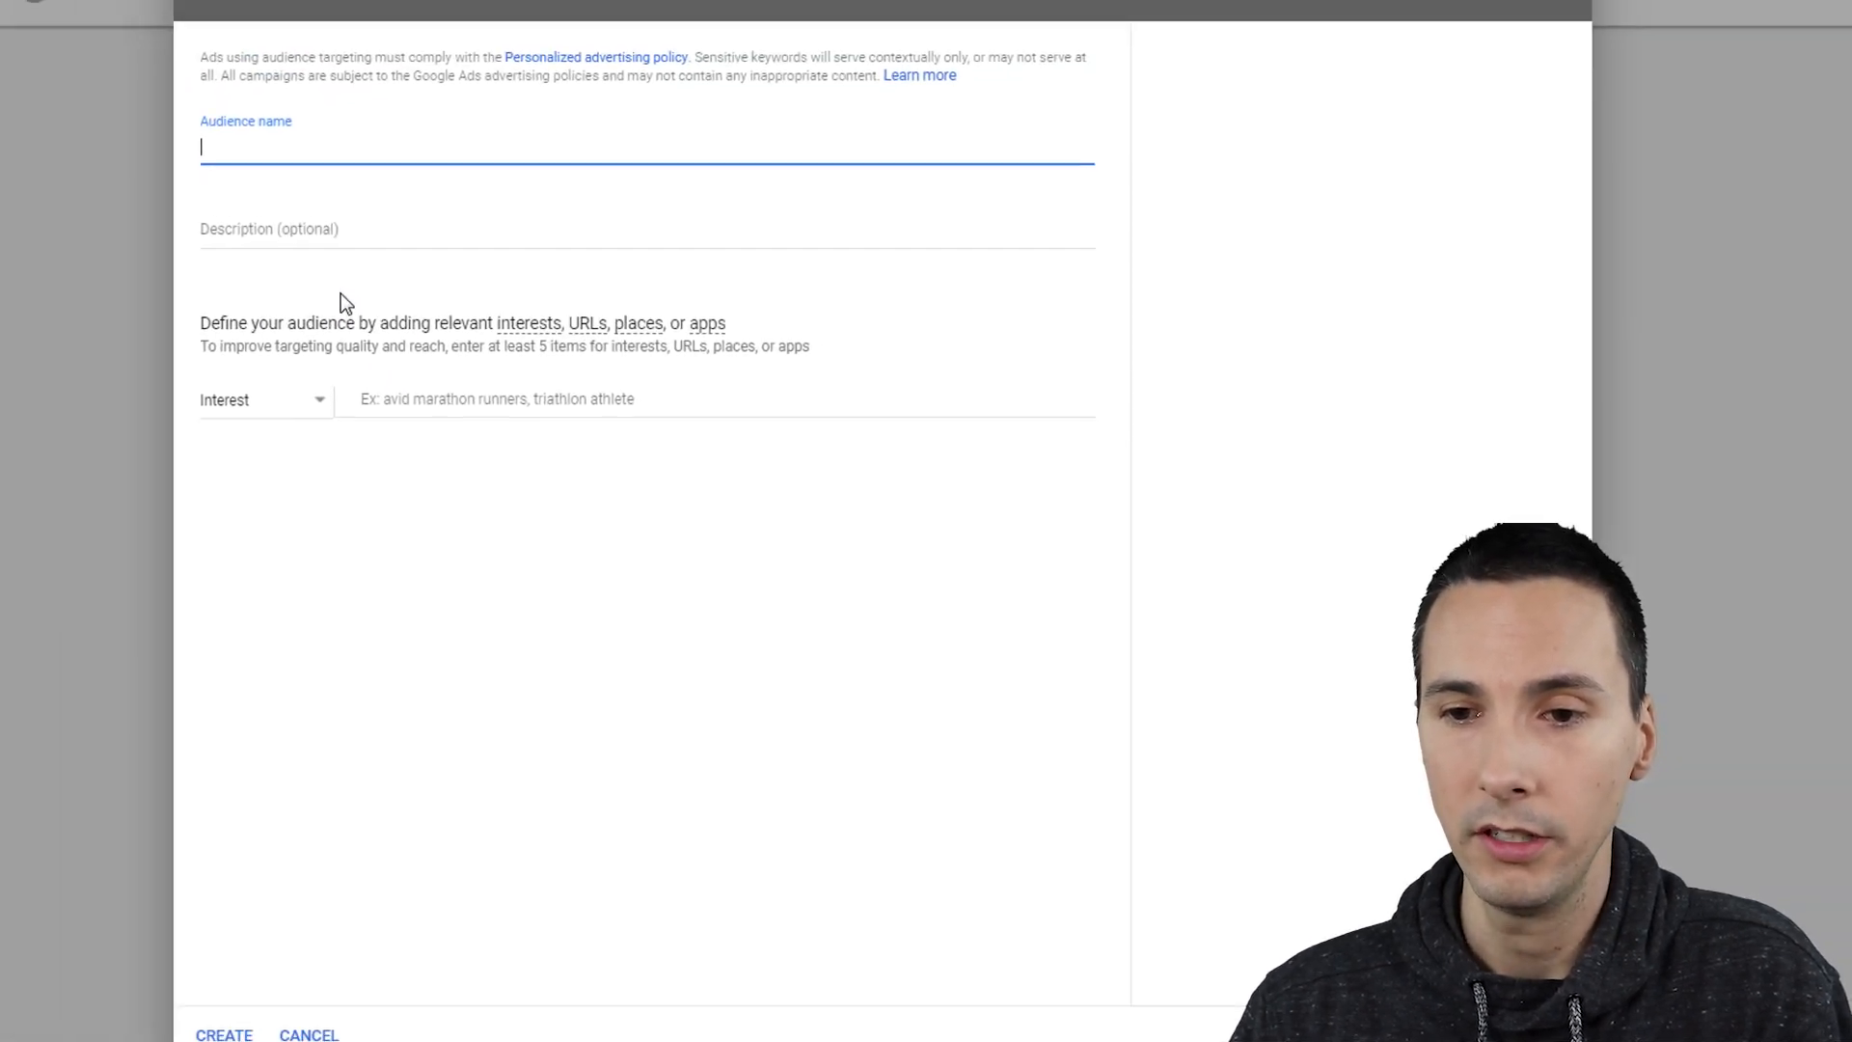
click(75, 362)
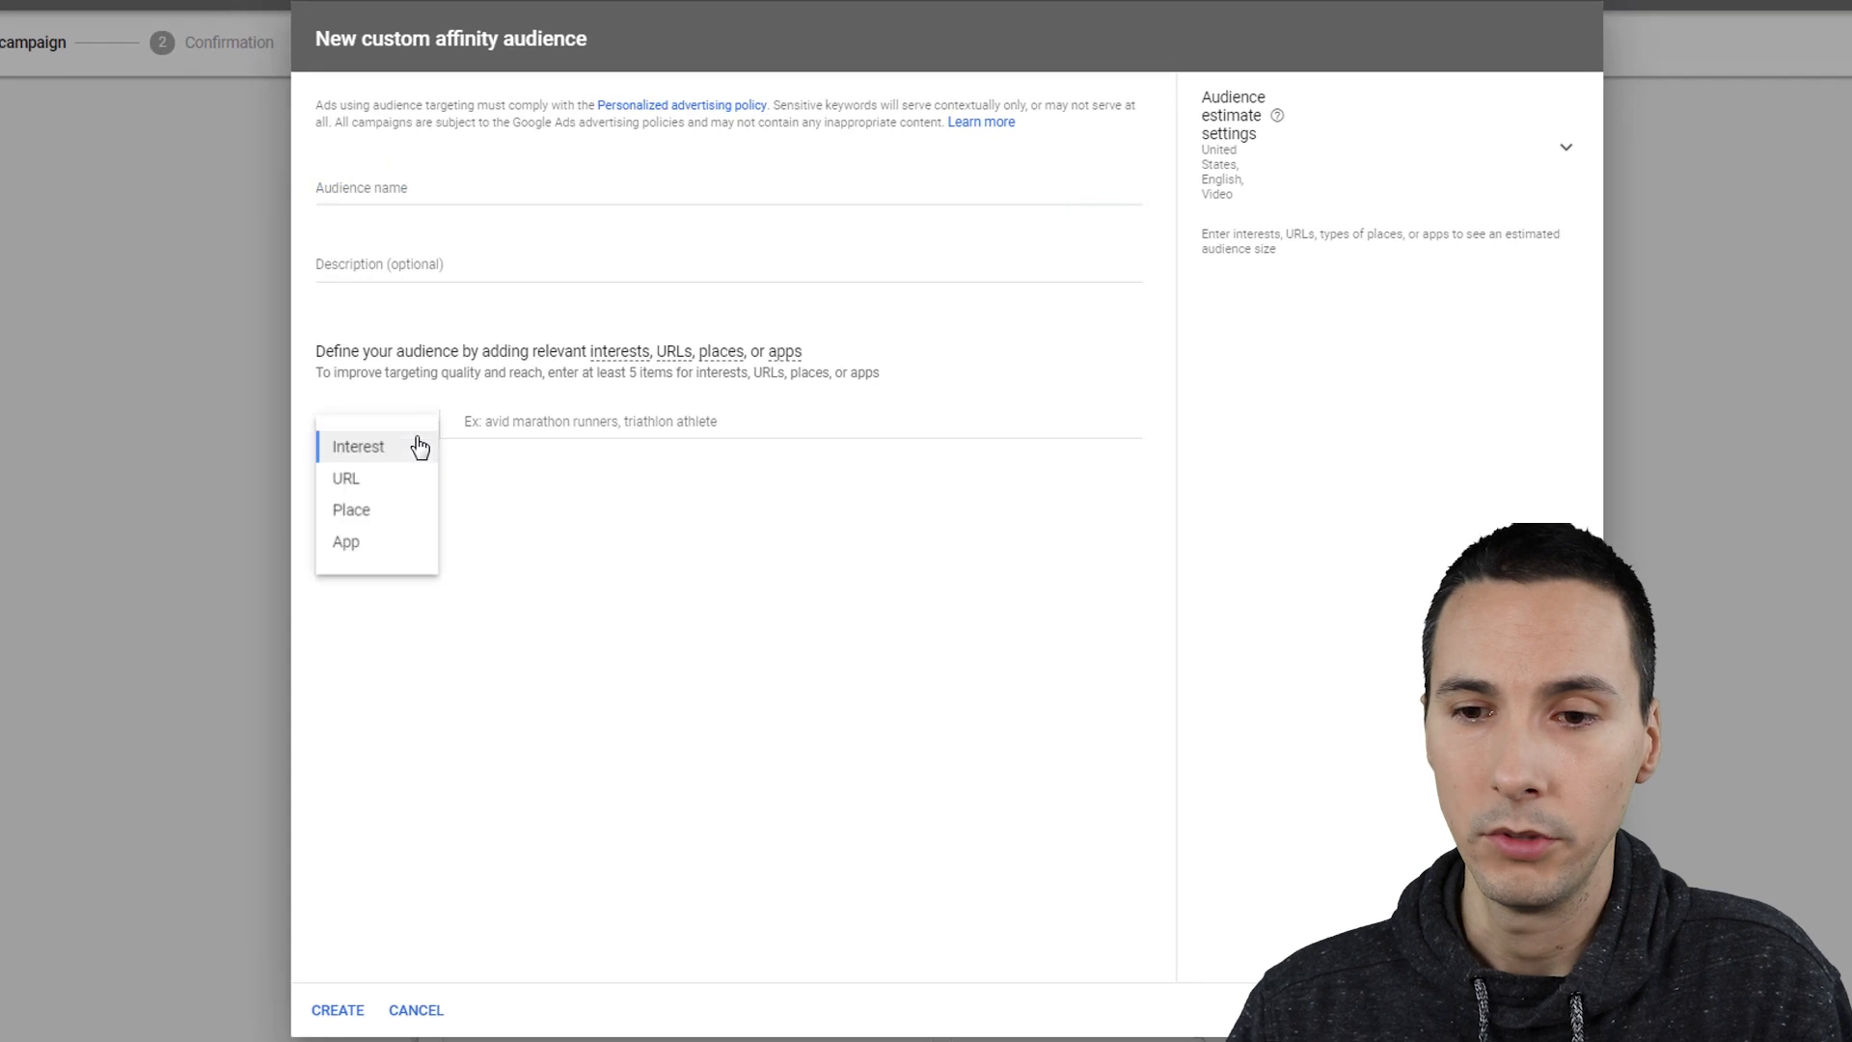
Step: Try adding the interest "school" to the custom affinity audience, and remove it again
click(580, 428)
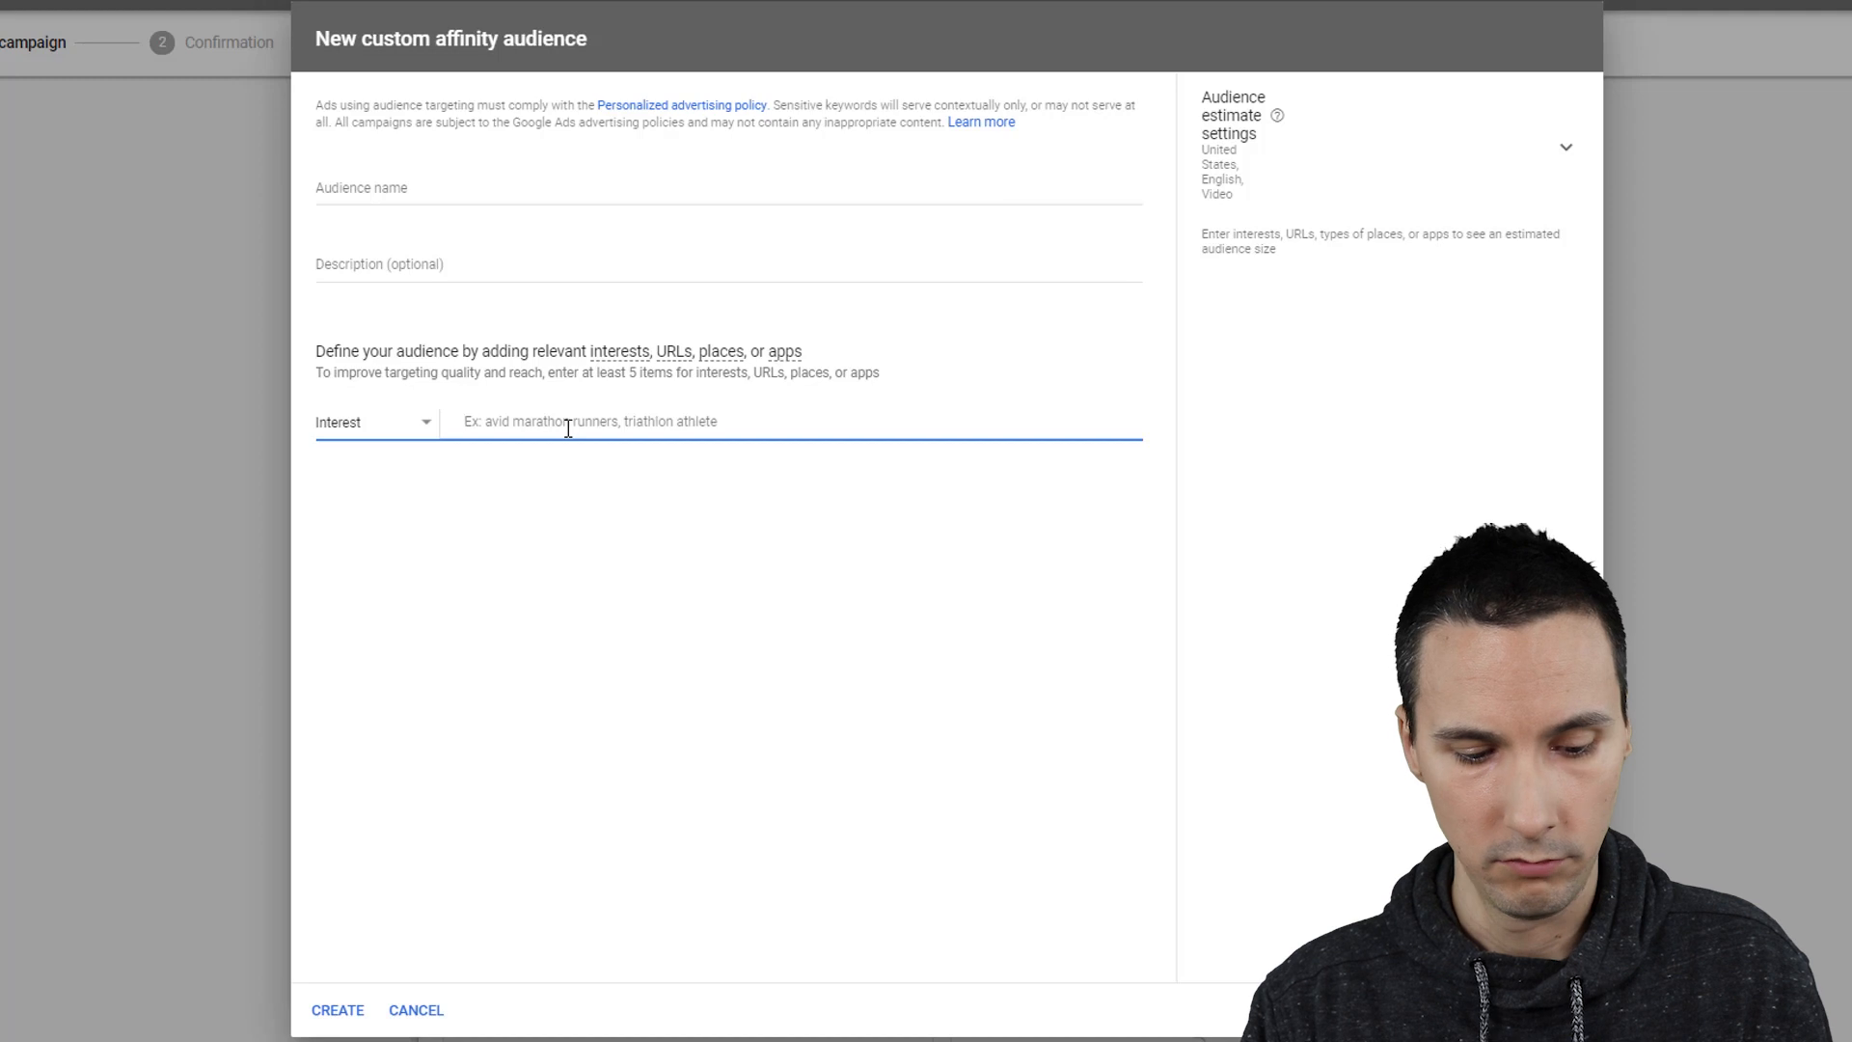
text(school)
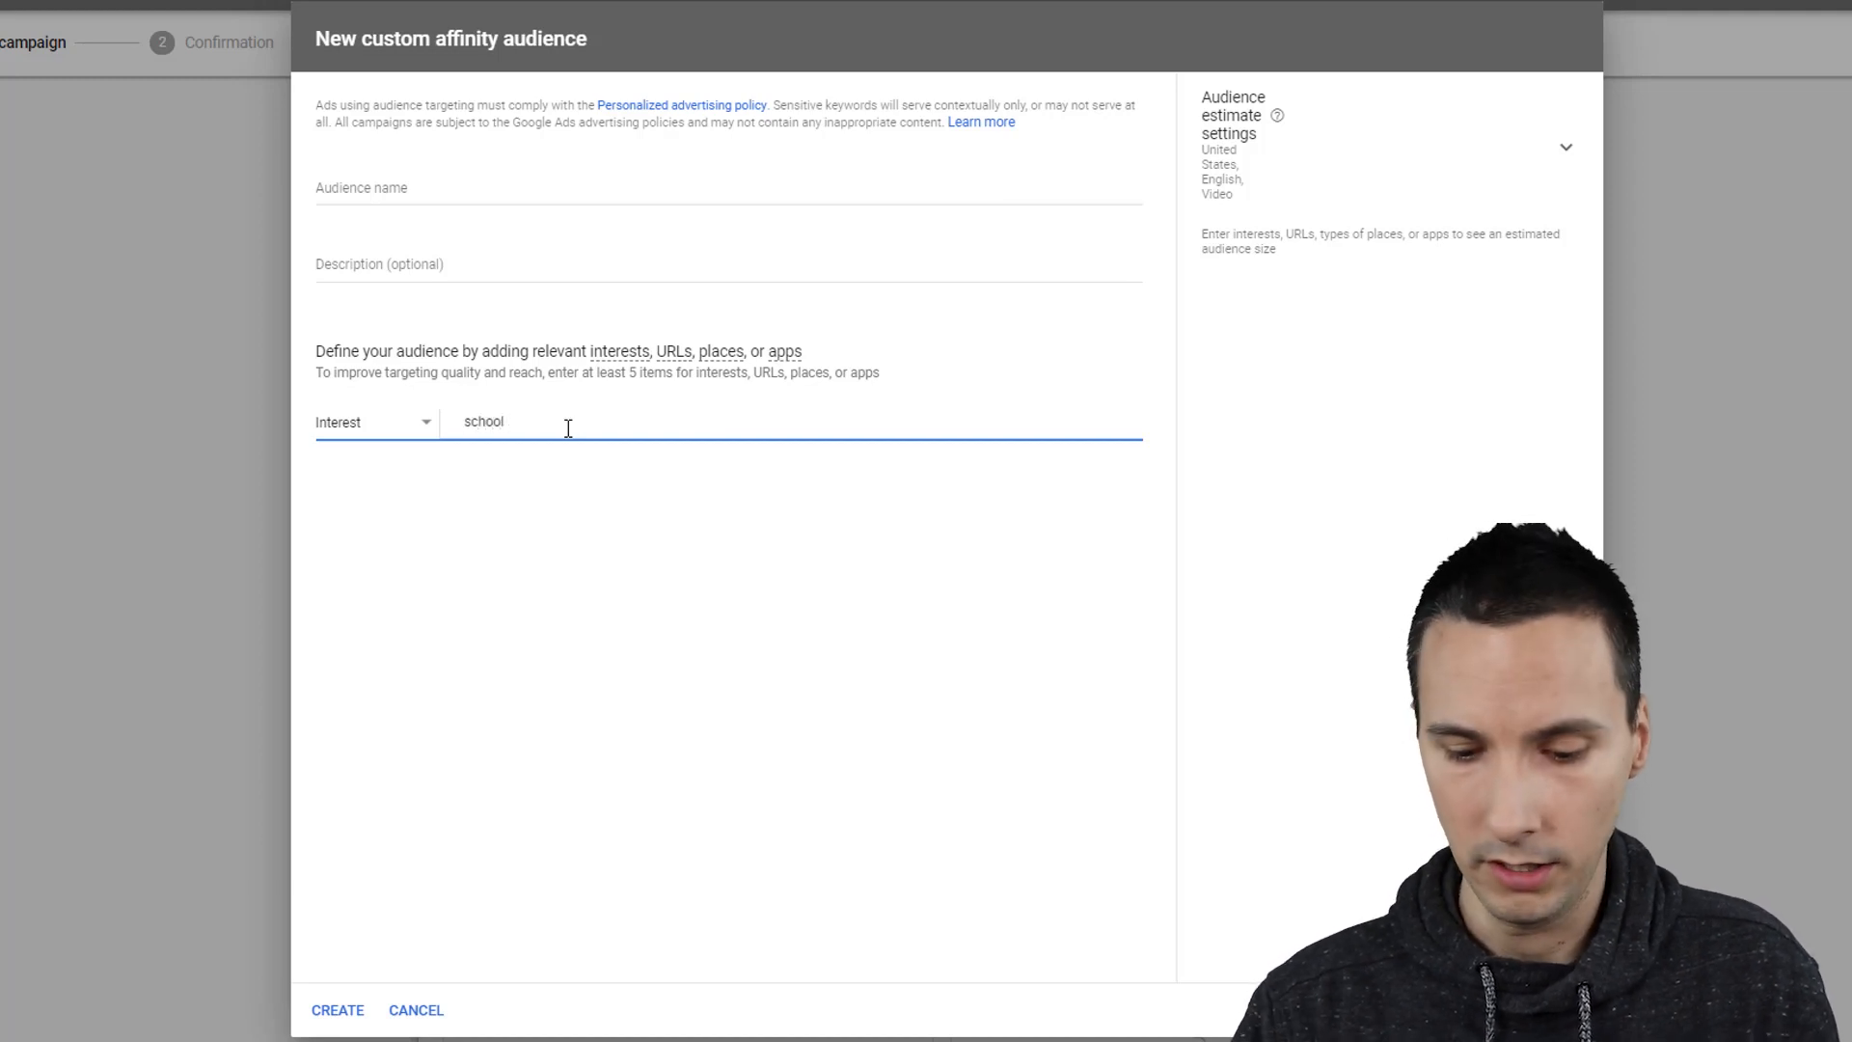
key(Return)
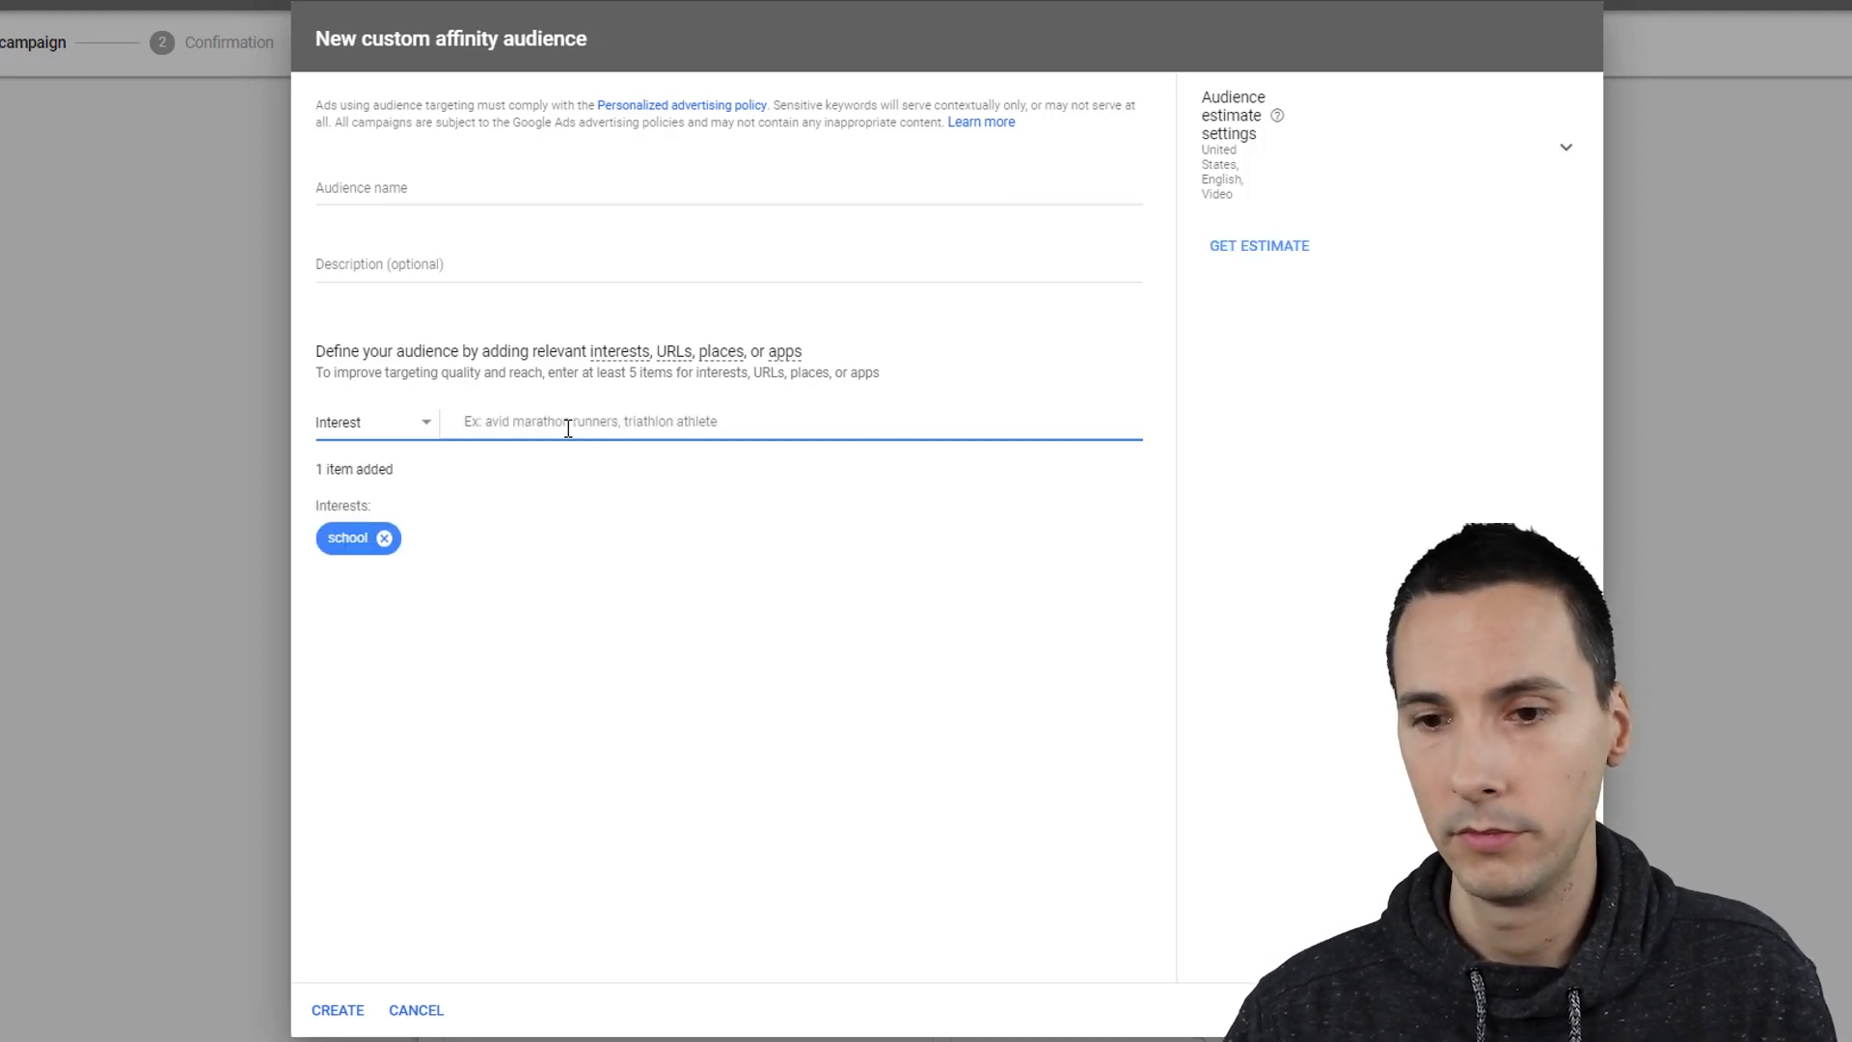
click(385, 538)
Step: Switch the custom affinity audience's definition type to URL and ready its entry field
click(413, 425)
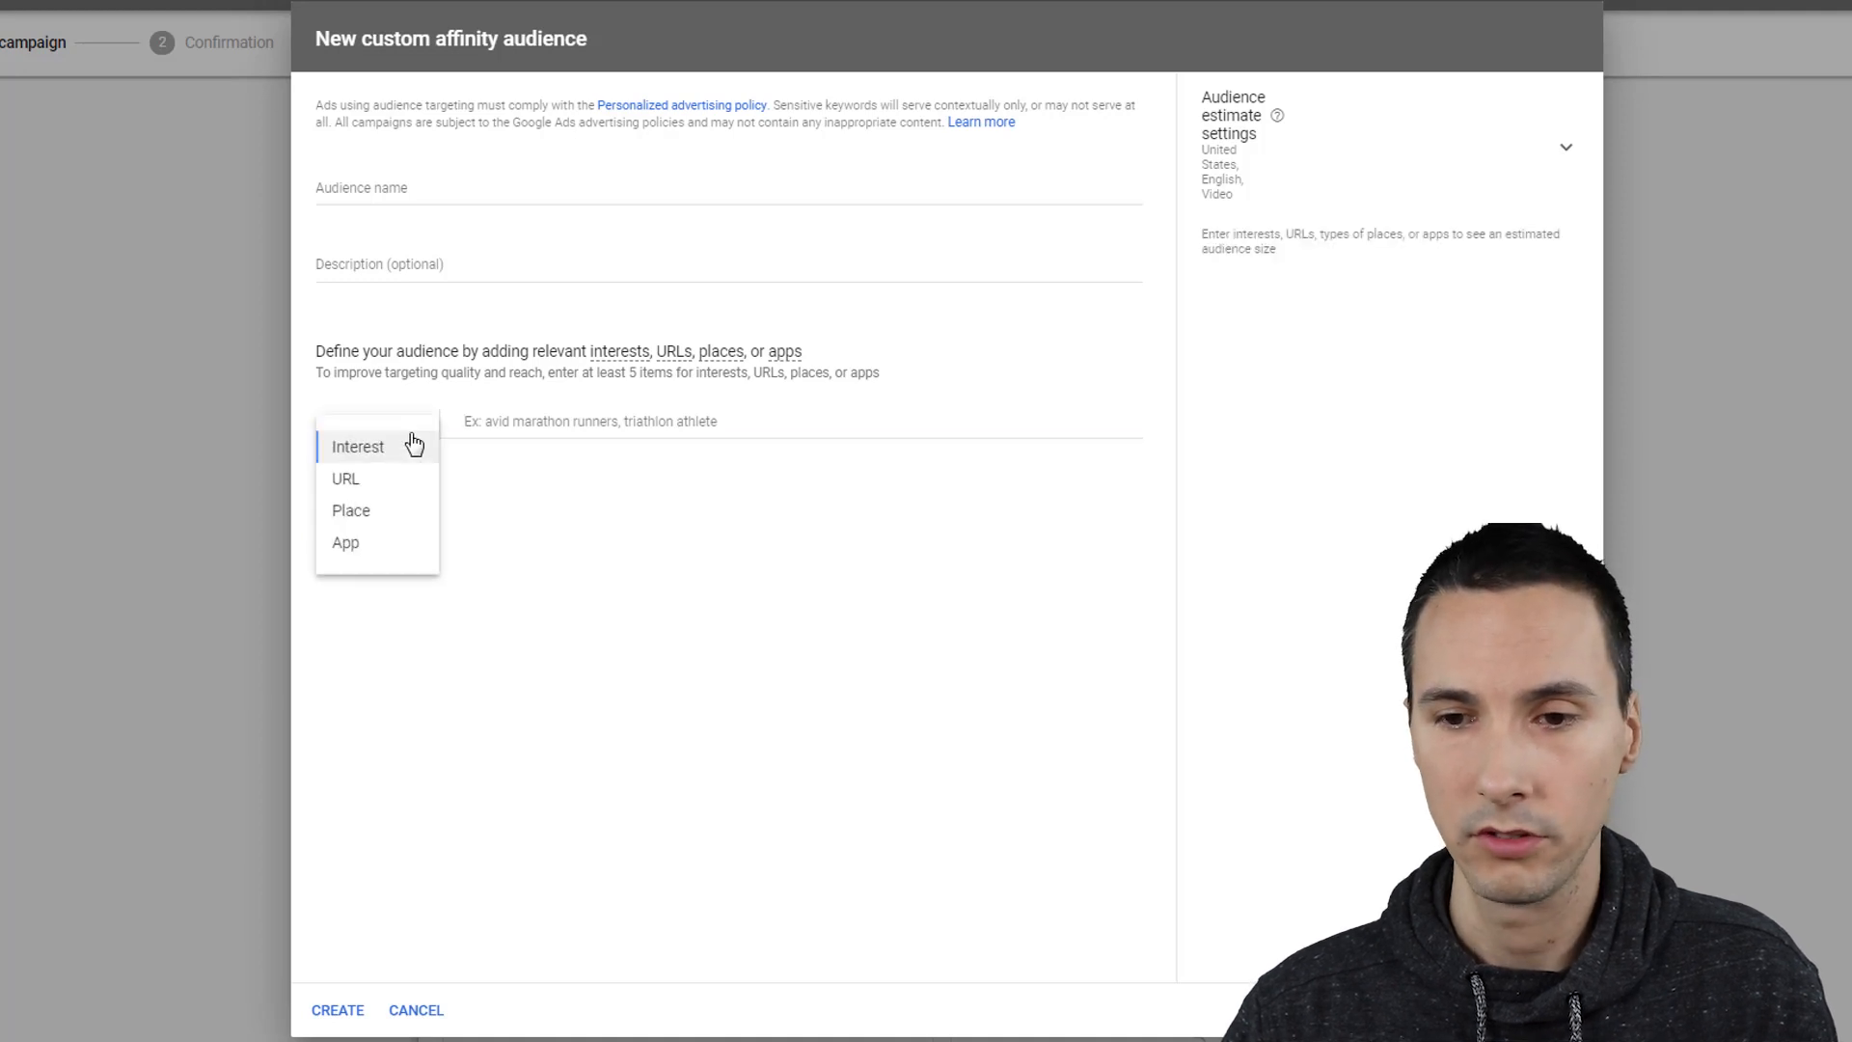
click(388, 487)
click(544, 416)
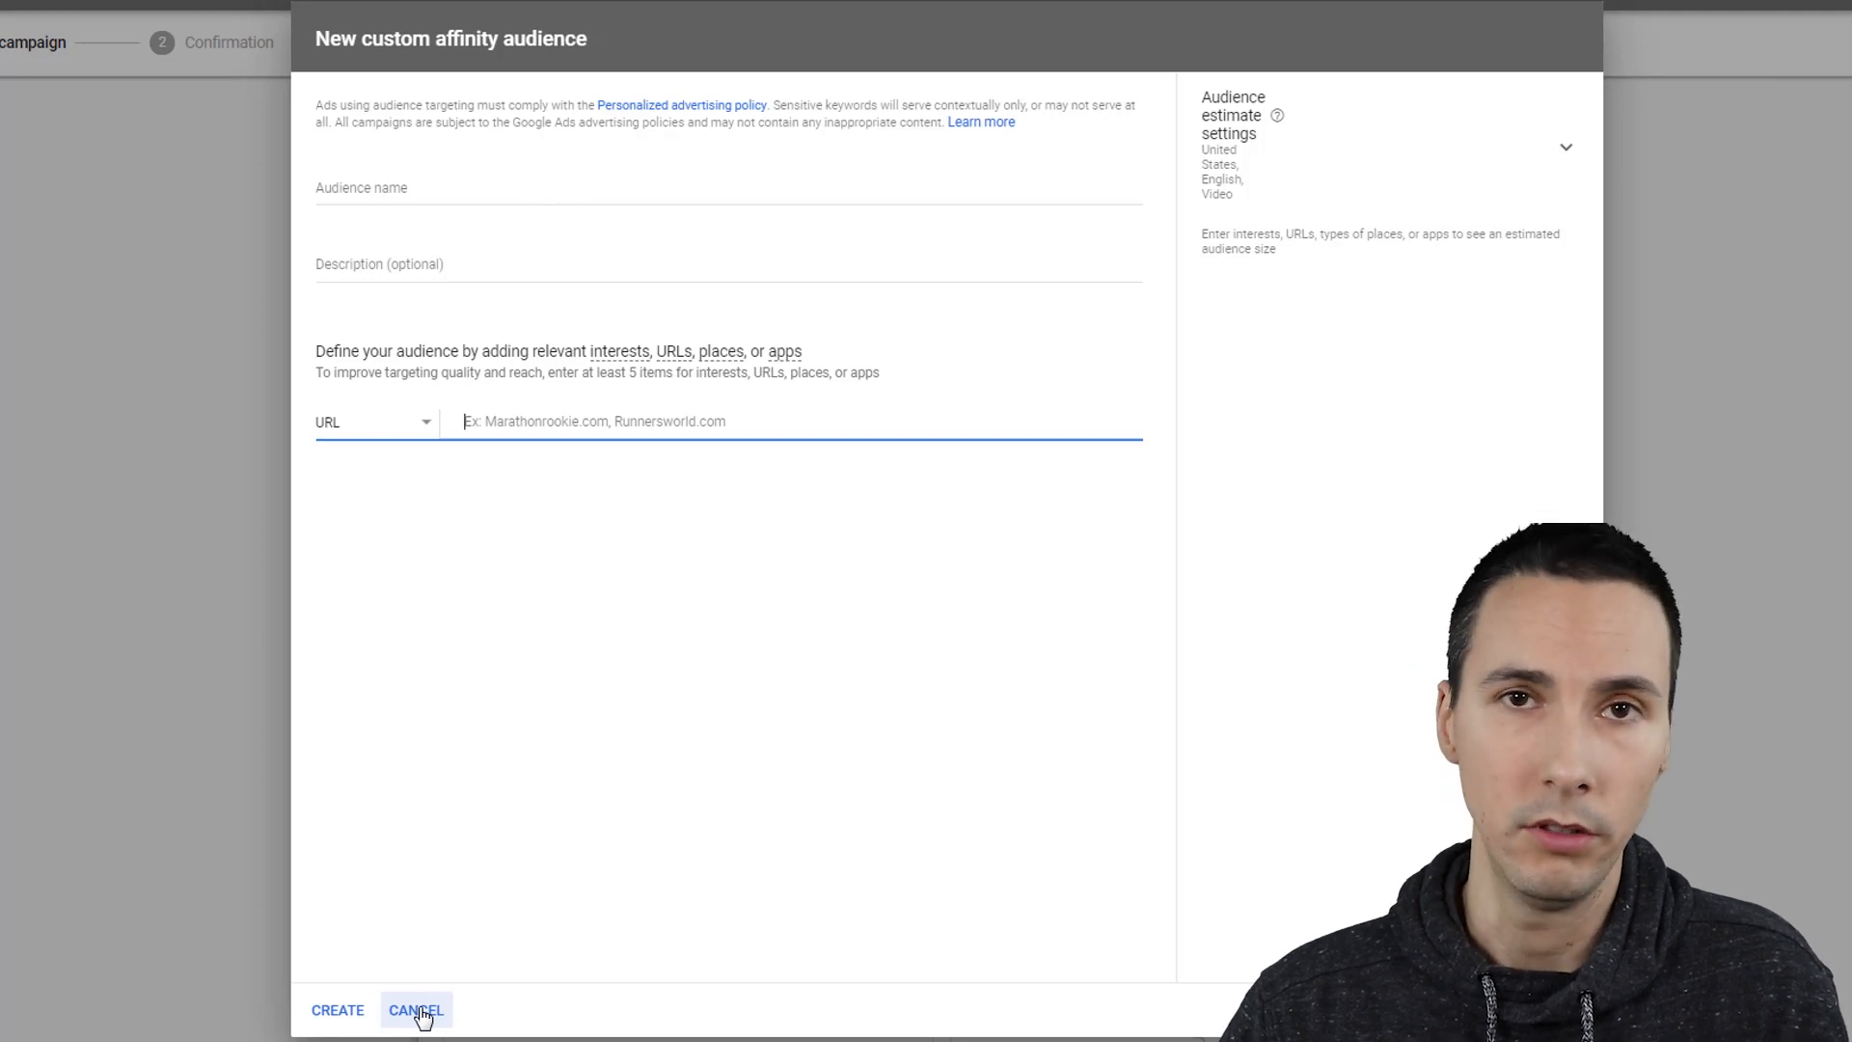
Step: Switch the audience's definition type to Place and search the place categories for "museum"
click(429, 423)
click(401, 514)
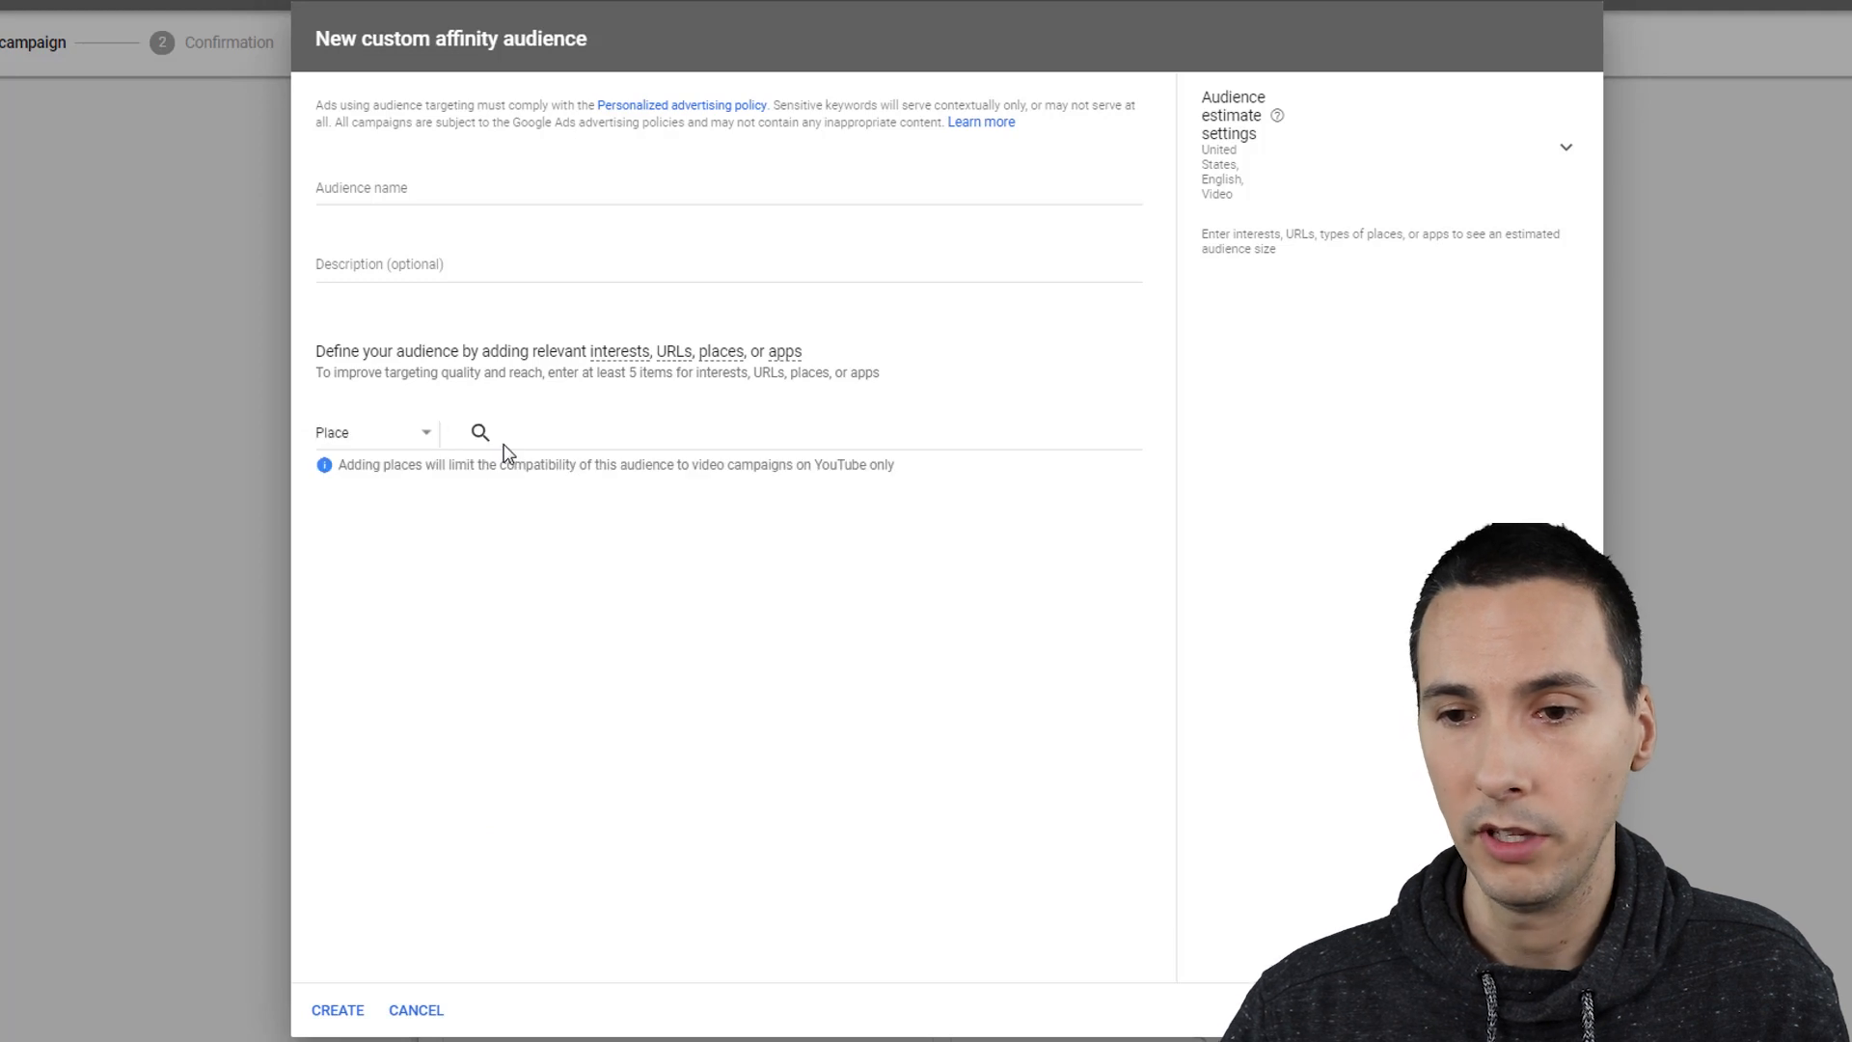
click(558, 431)
click(468, 577)
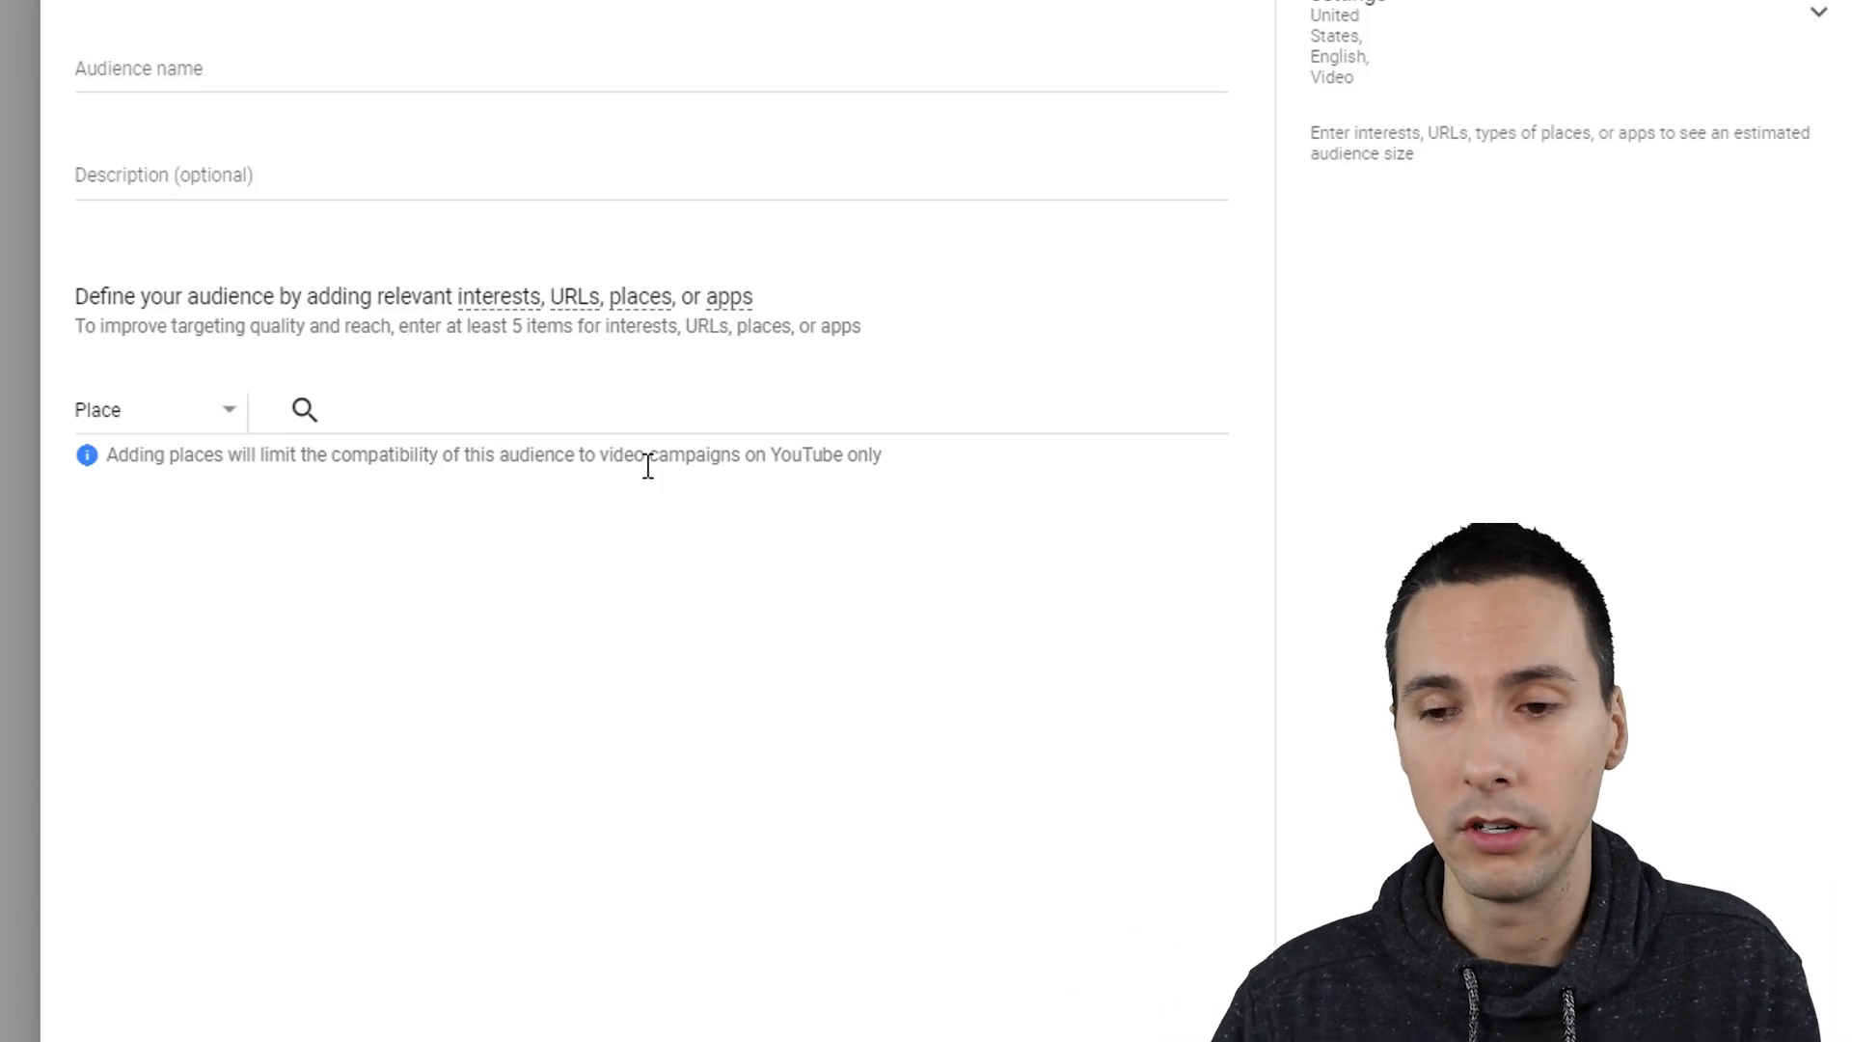
click(420, 409)
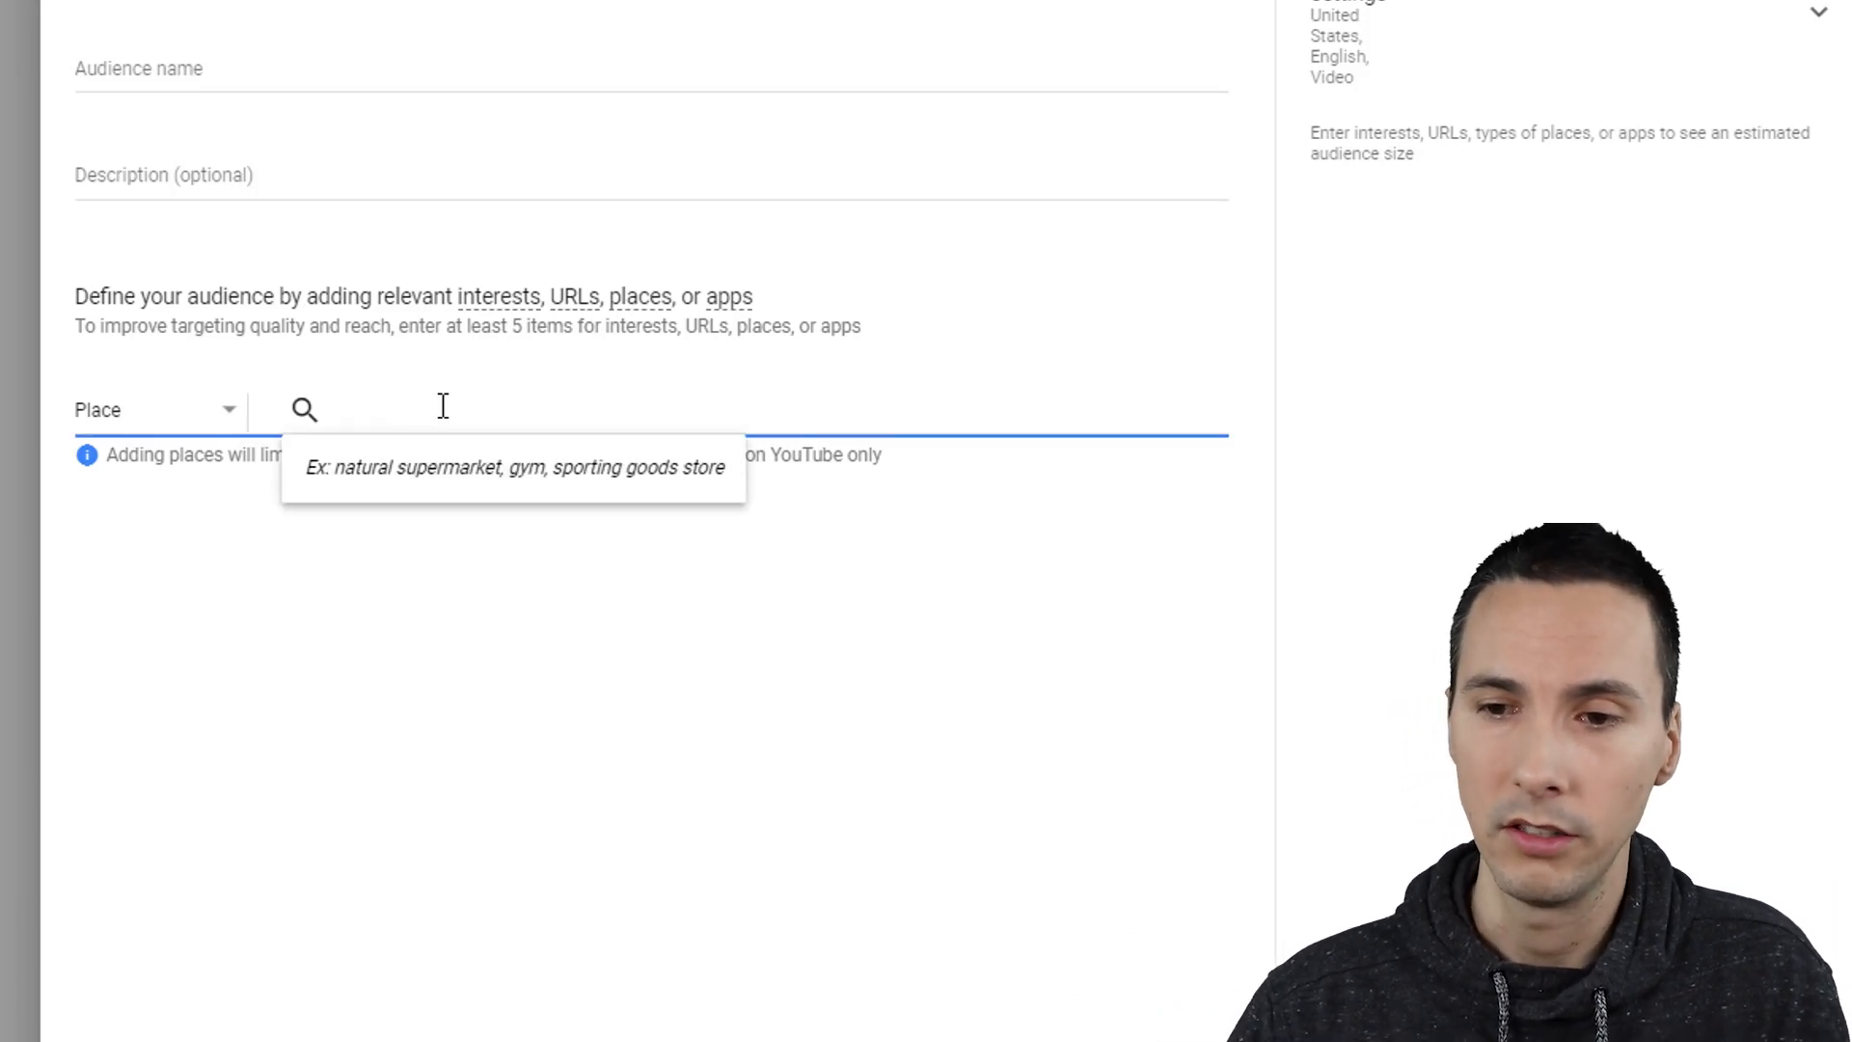
text(mus)
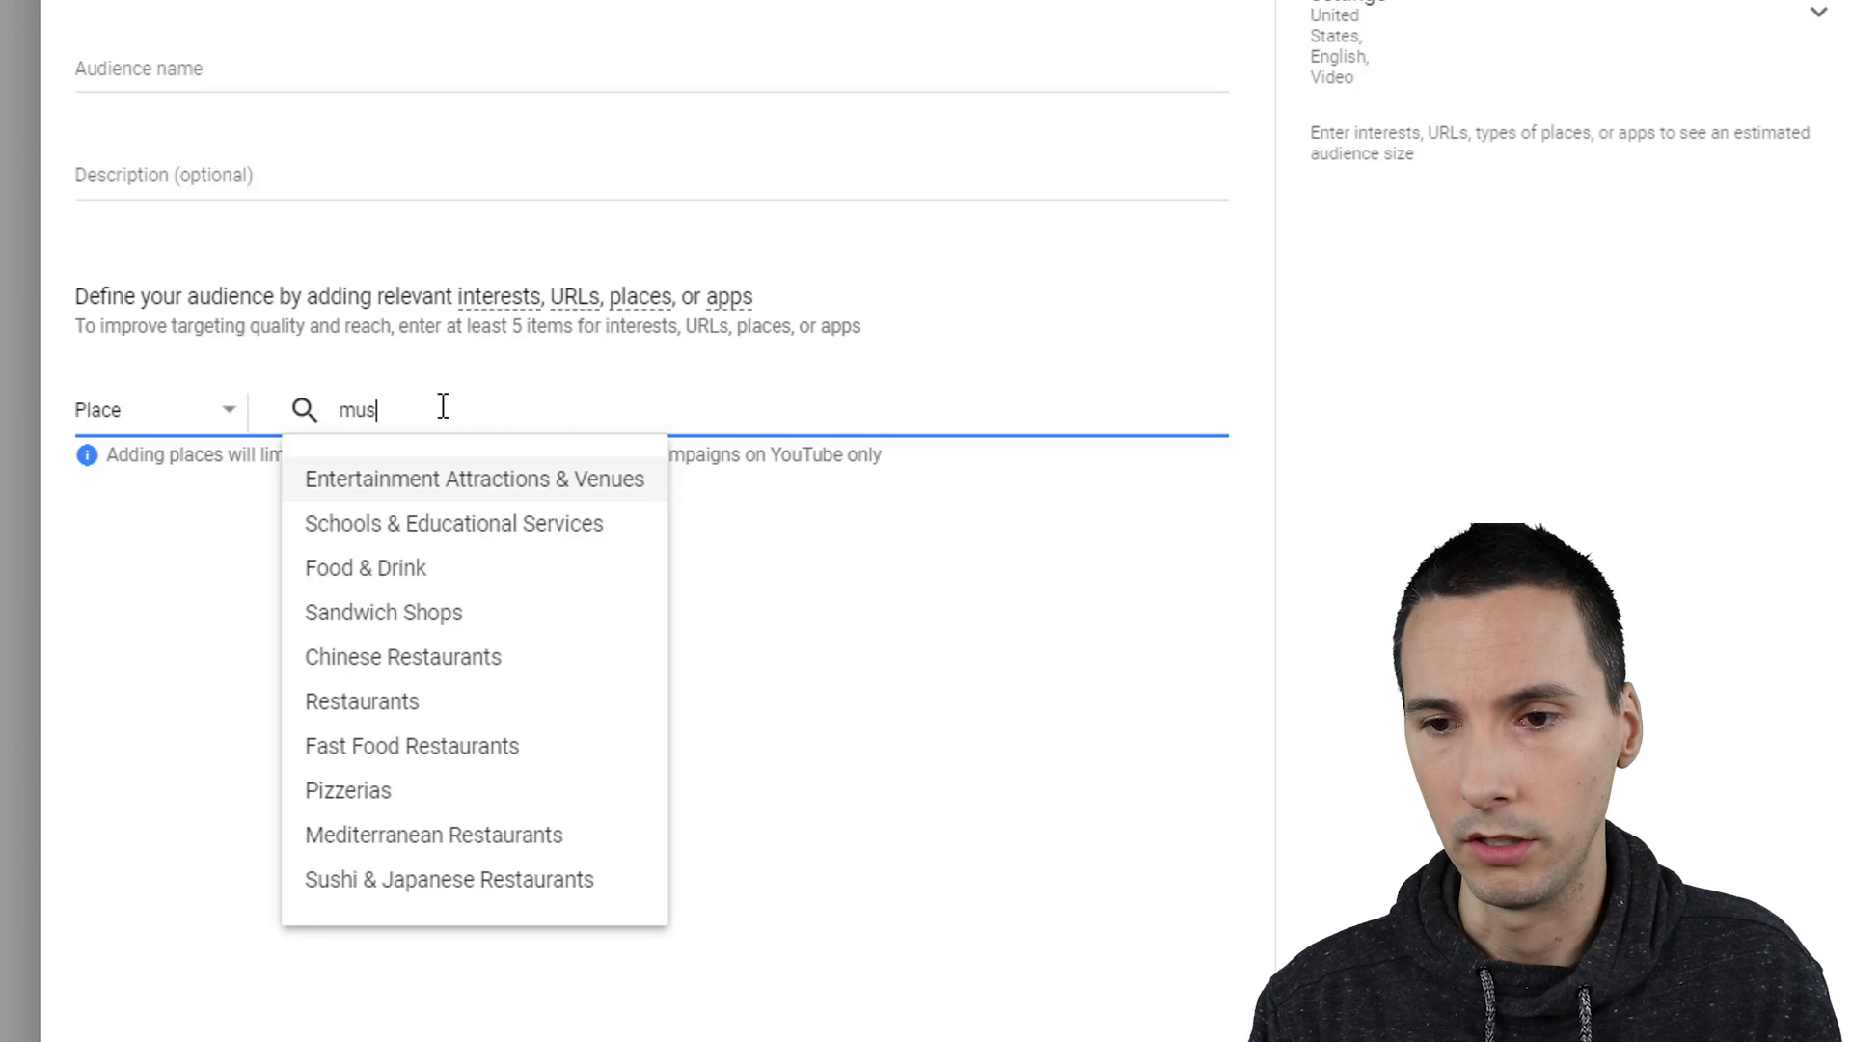
text(eum)
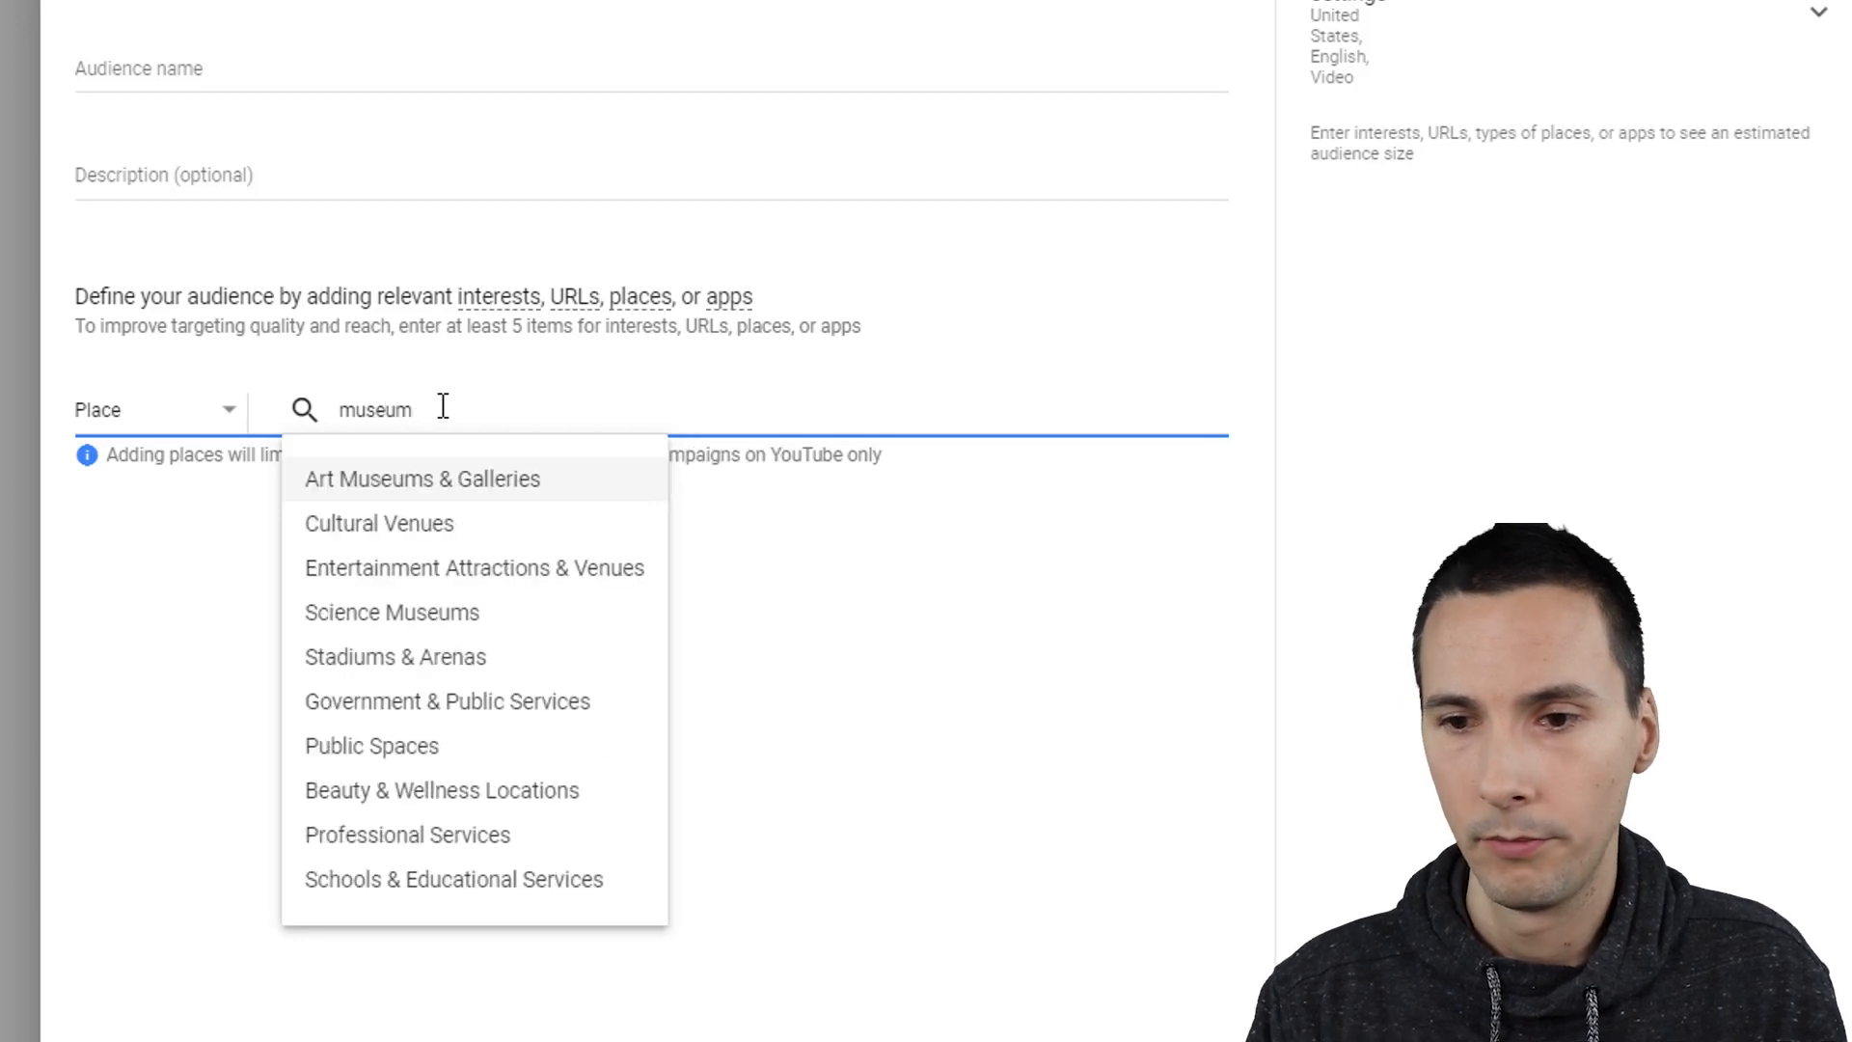
click(711, 553)
Step: Set the custom affinity audience's definition type to App and check the kind of entry it expects
click(216, 413)
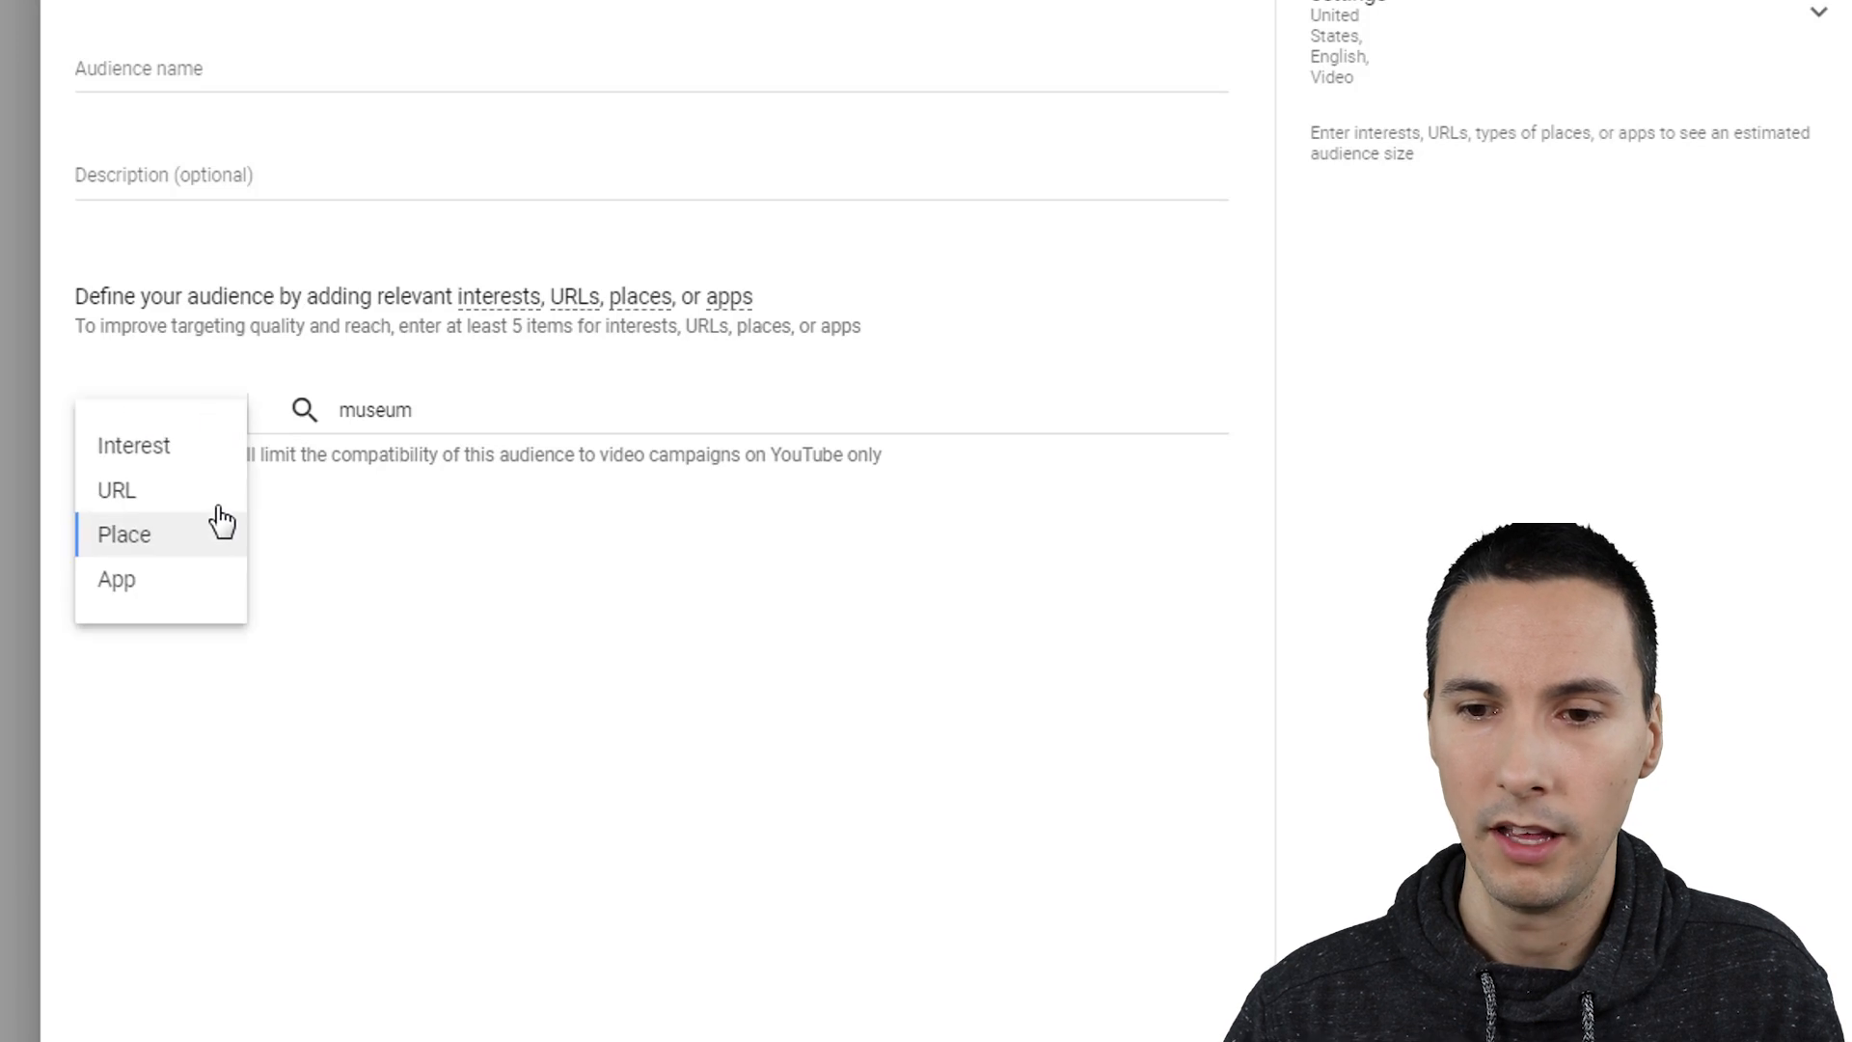
click(190, 589)
click(413, 410)
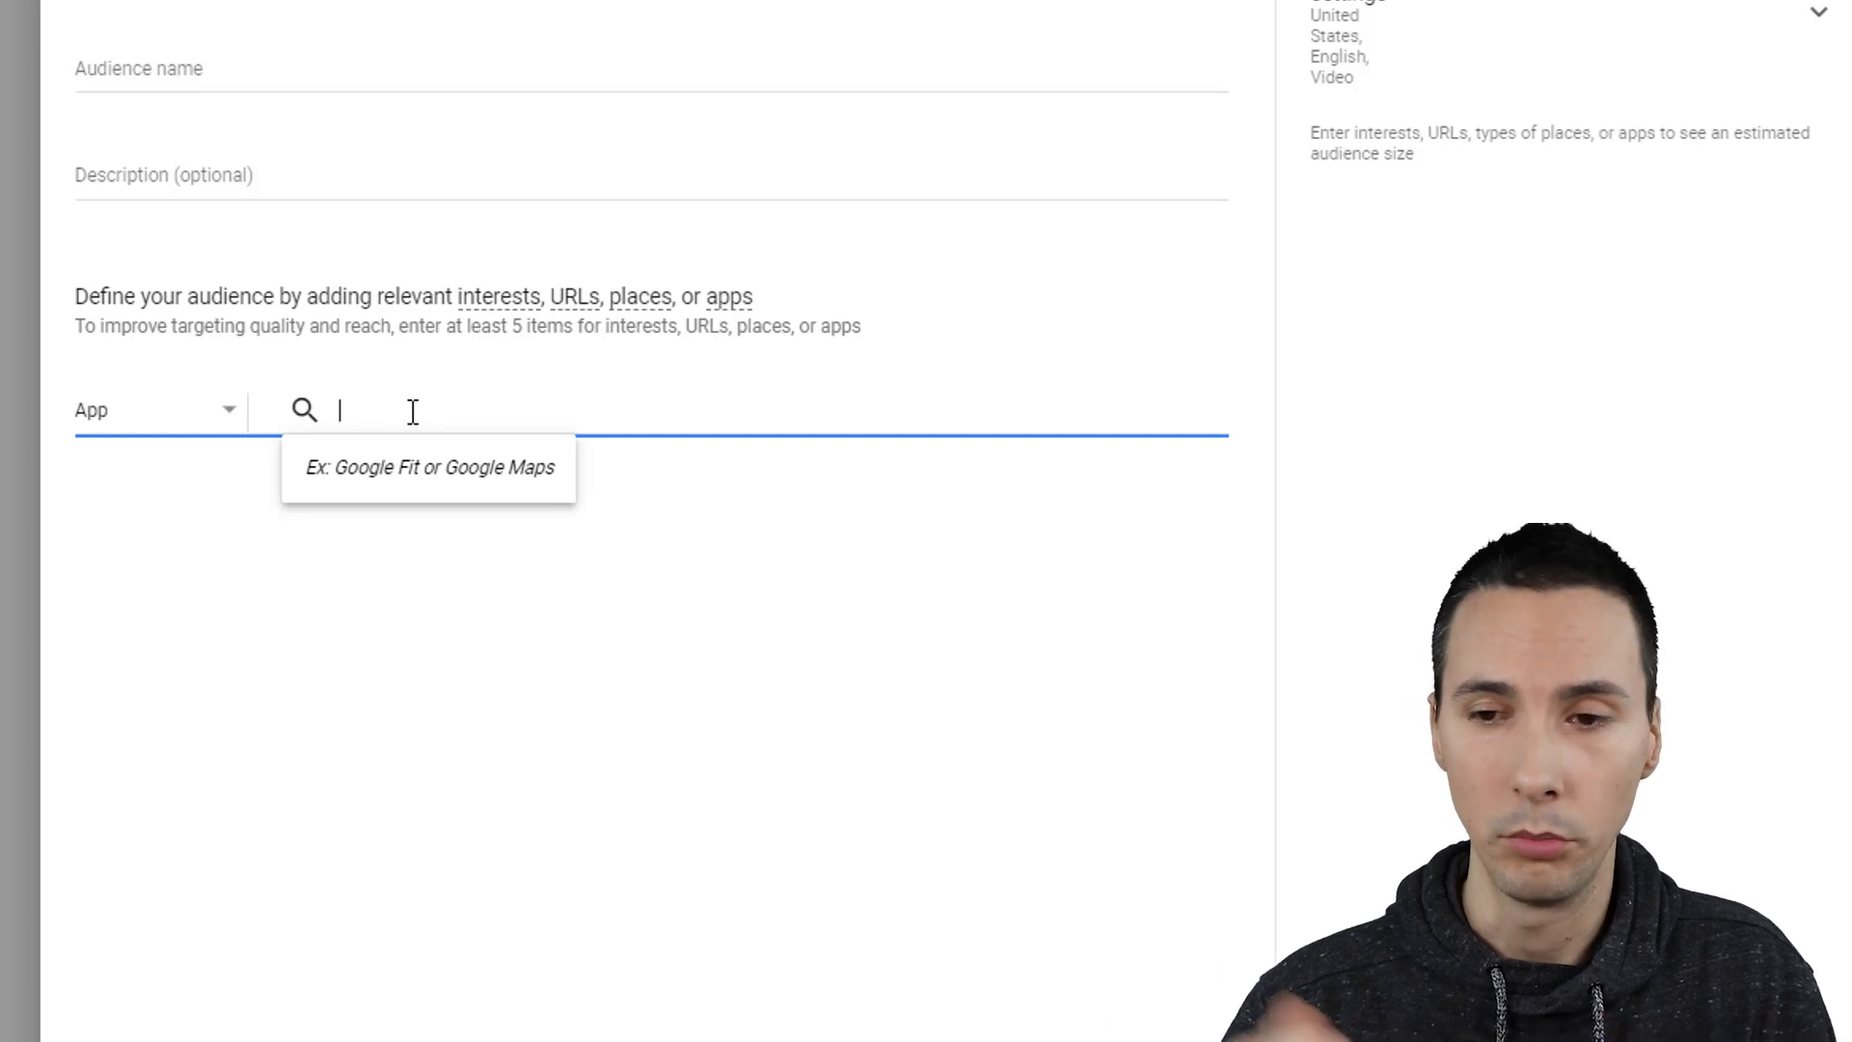
click(770, 749)
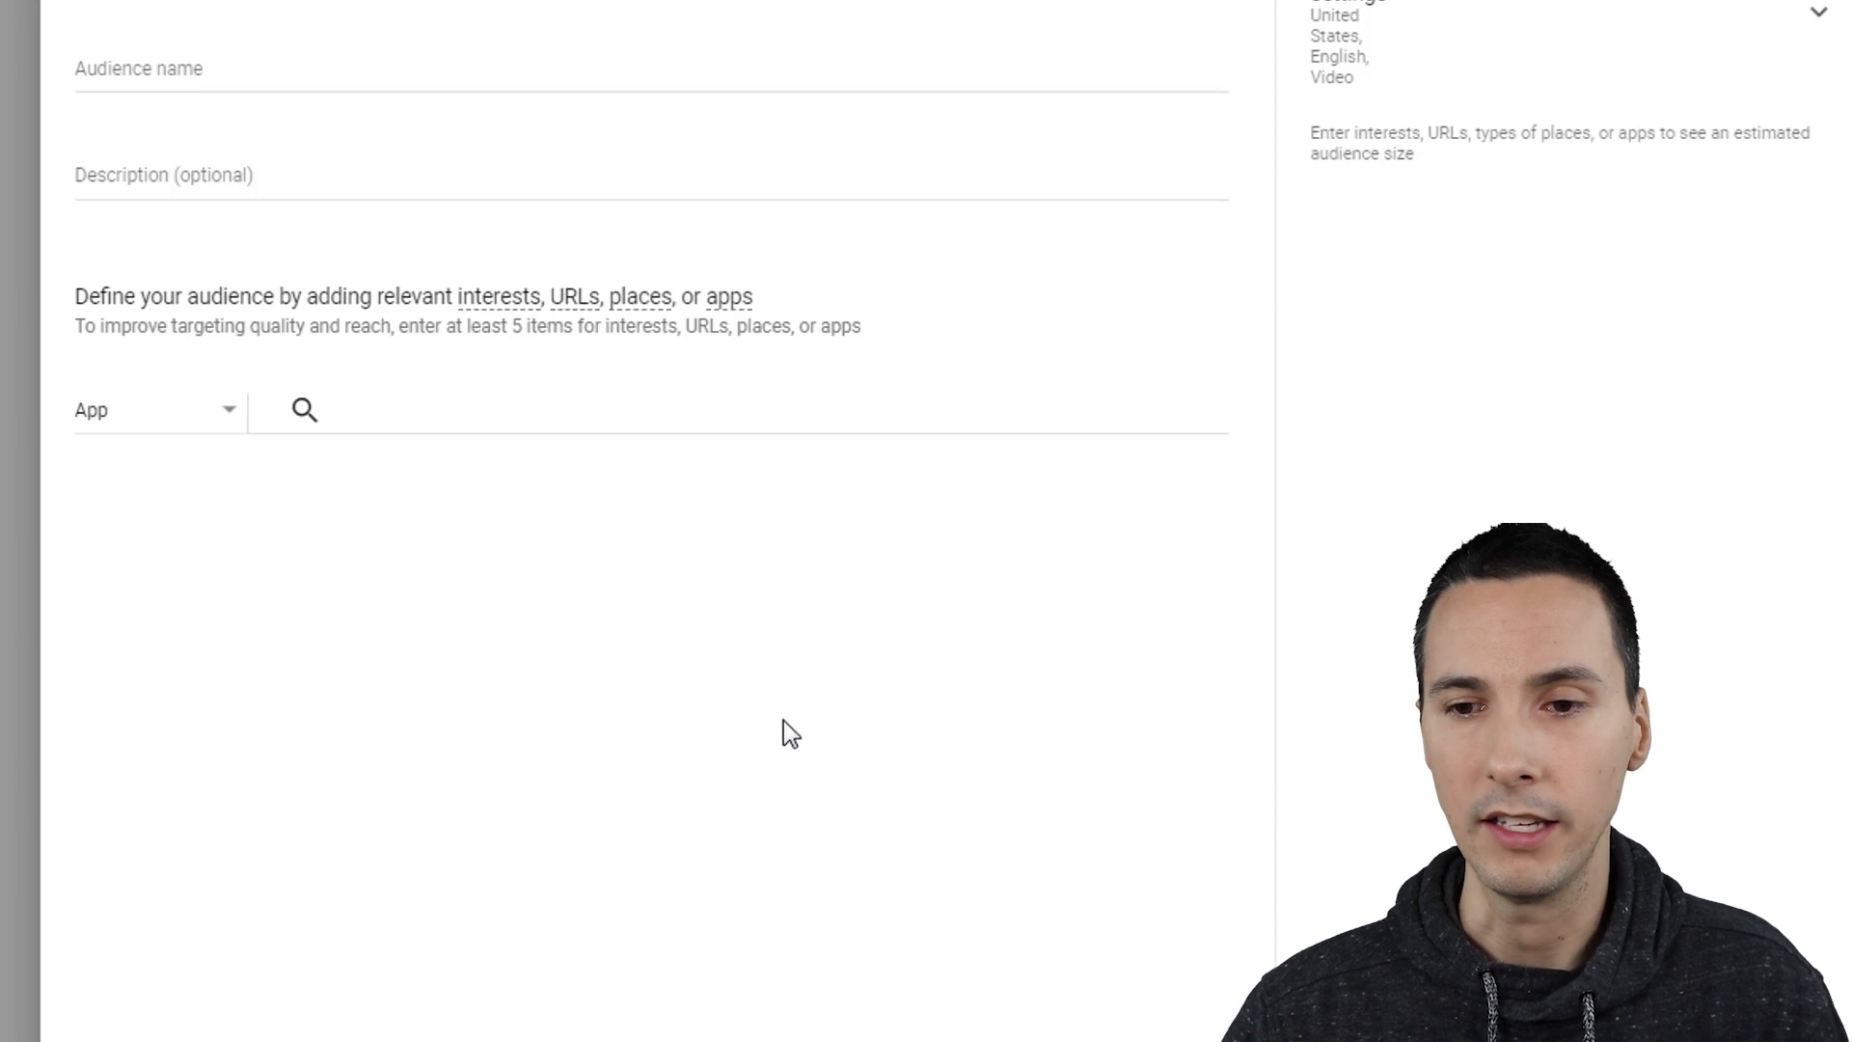
Step: Discard the new custom affinity audience and return to the top-level audience categories
click(172, 424)
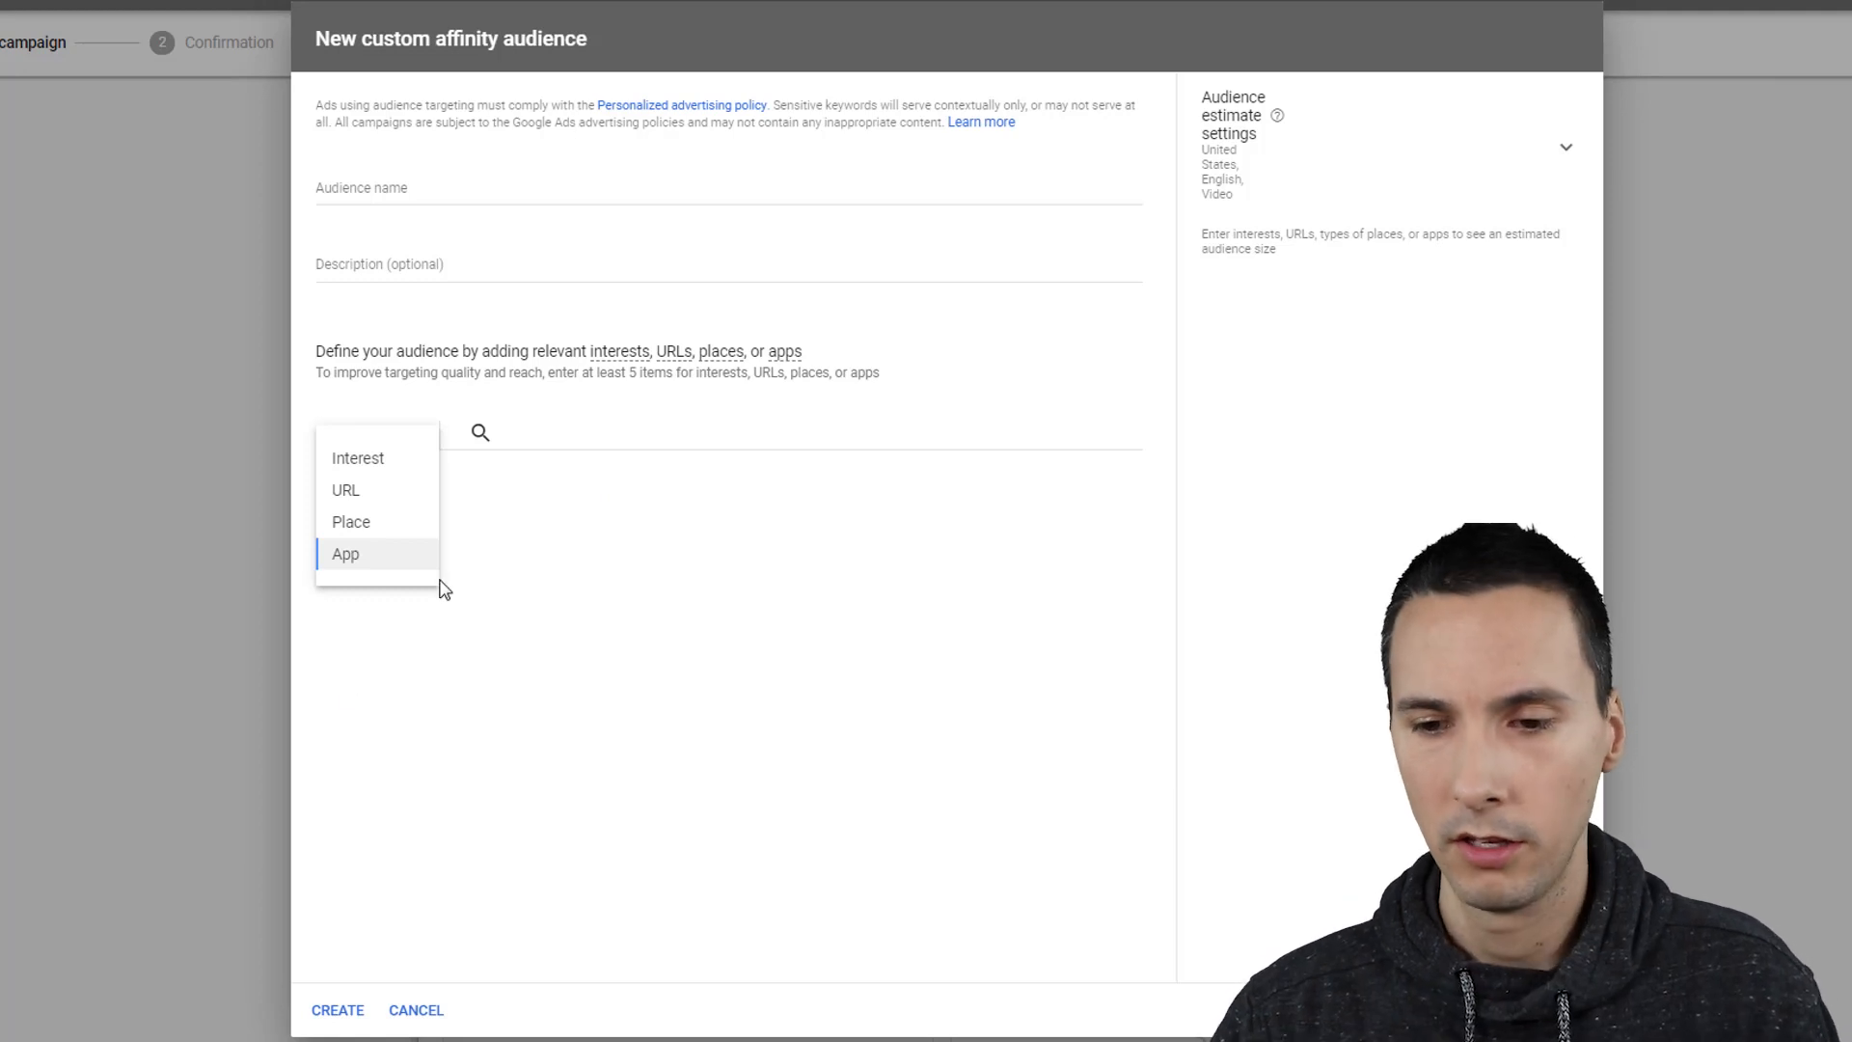
click(425, 1009)
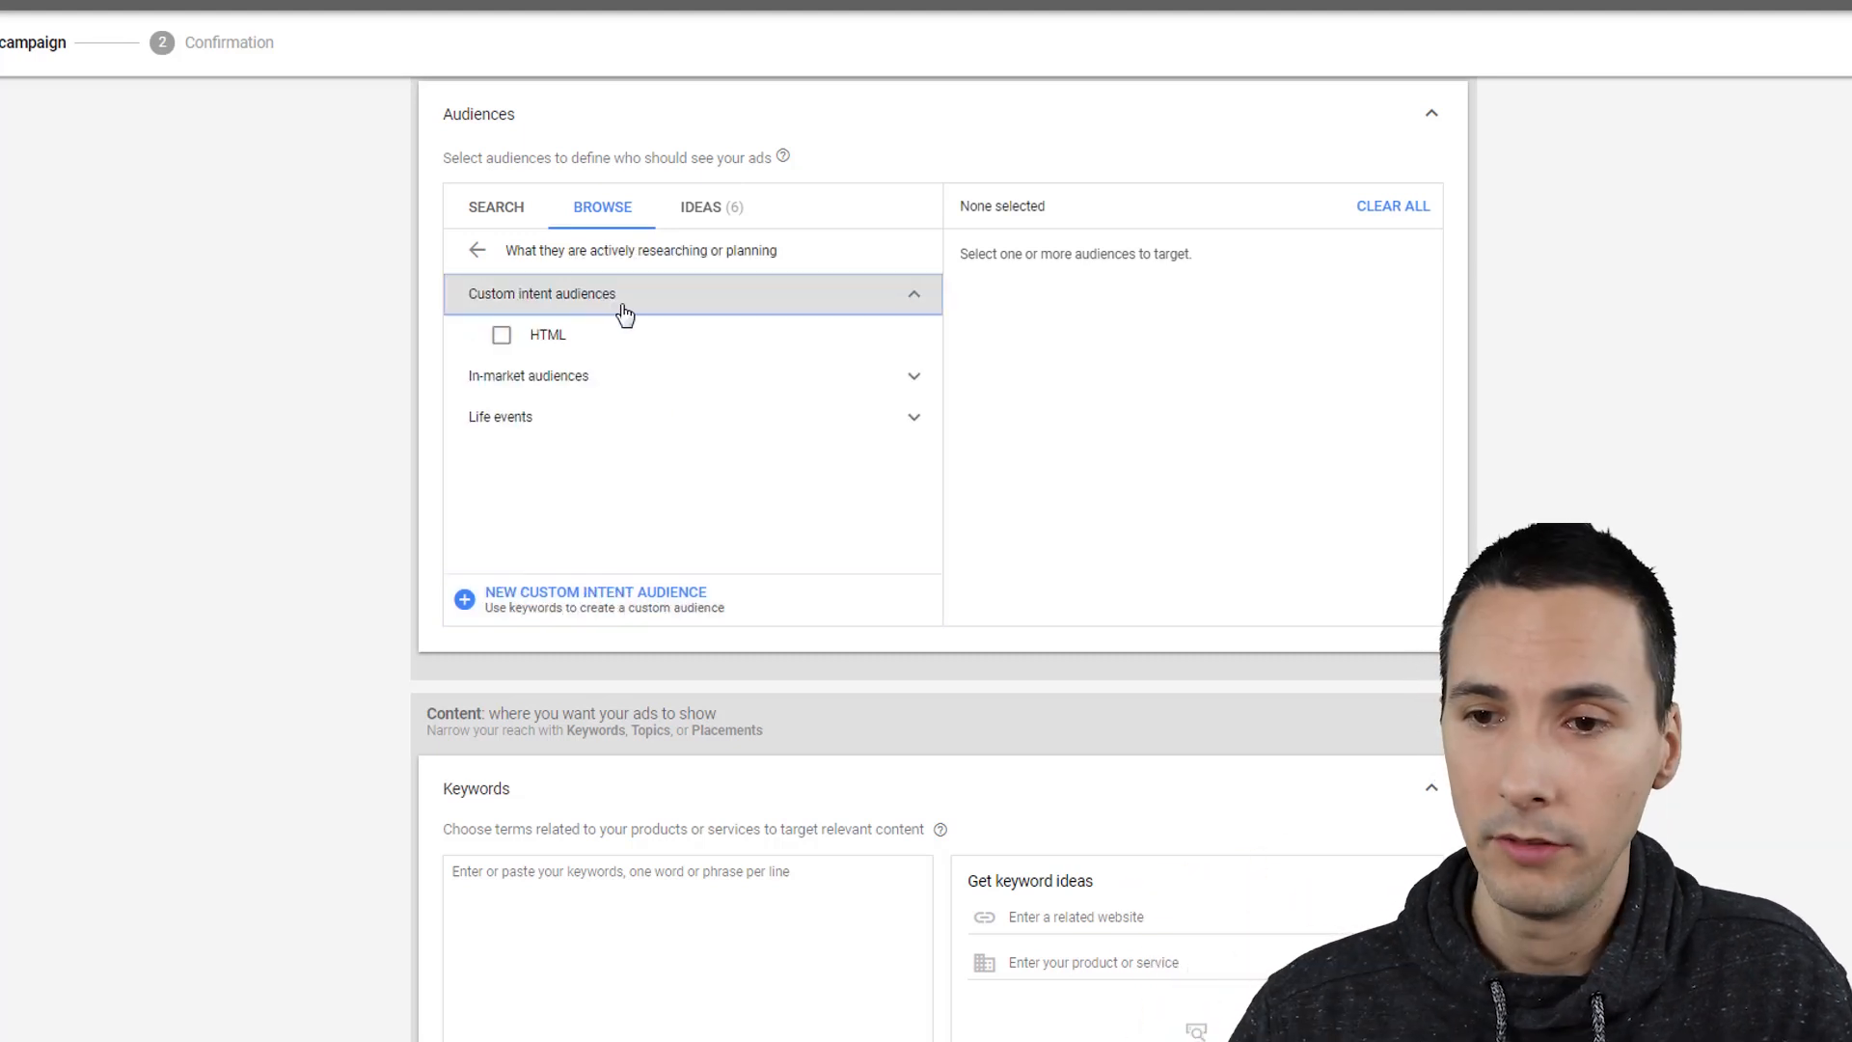
click(477, 249)
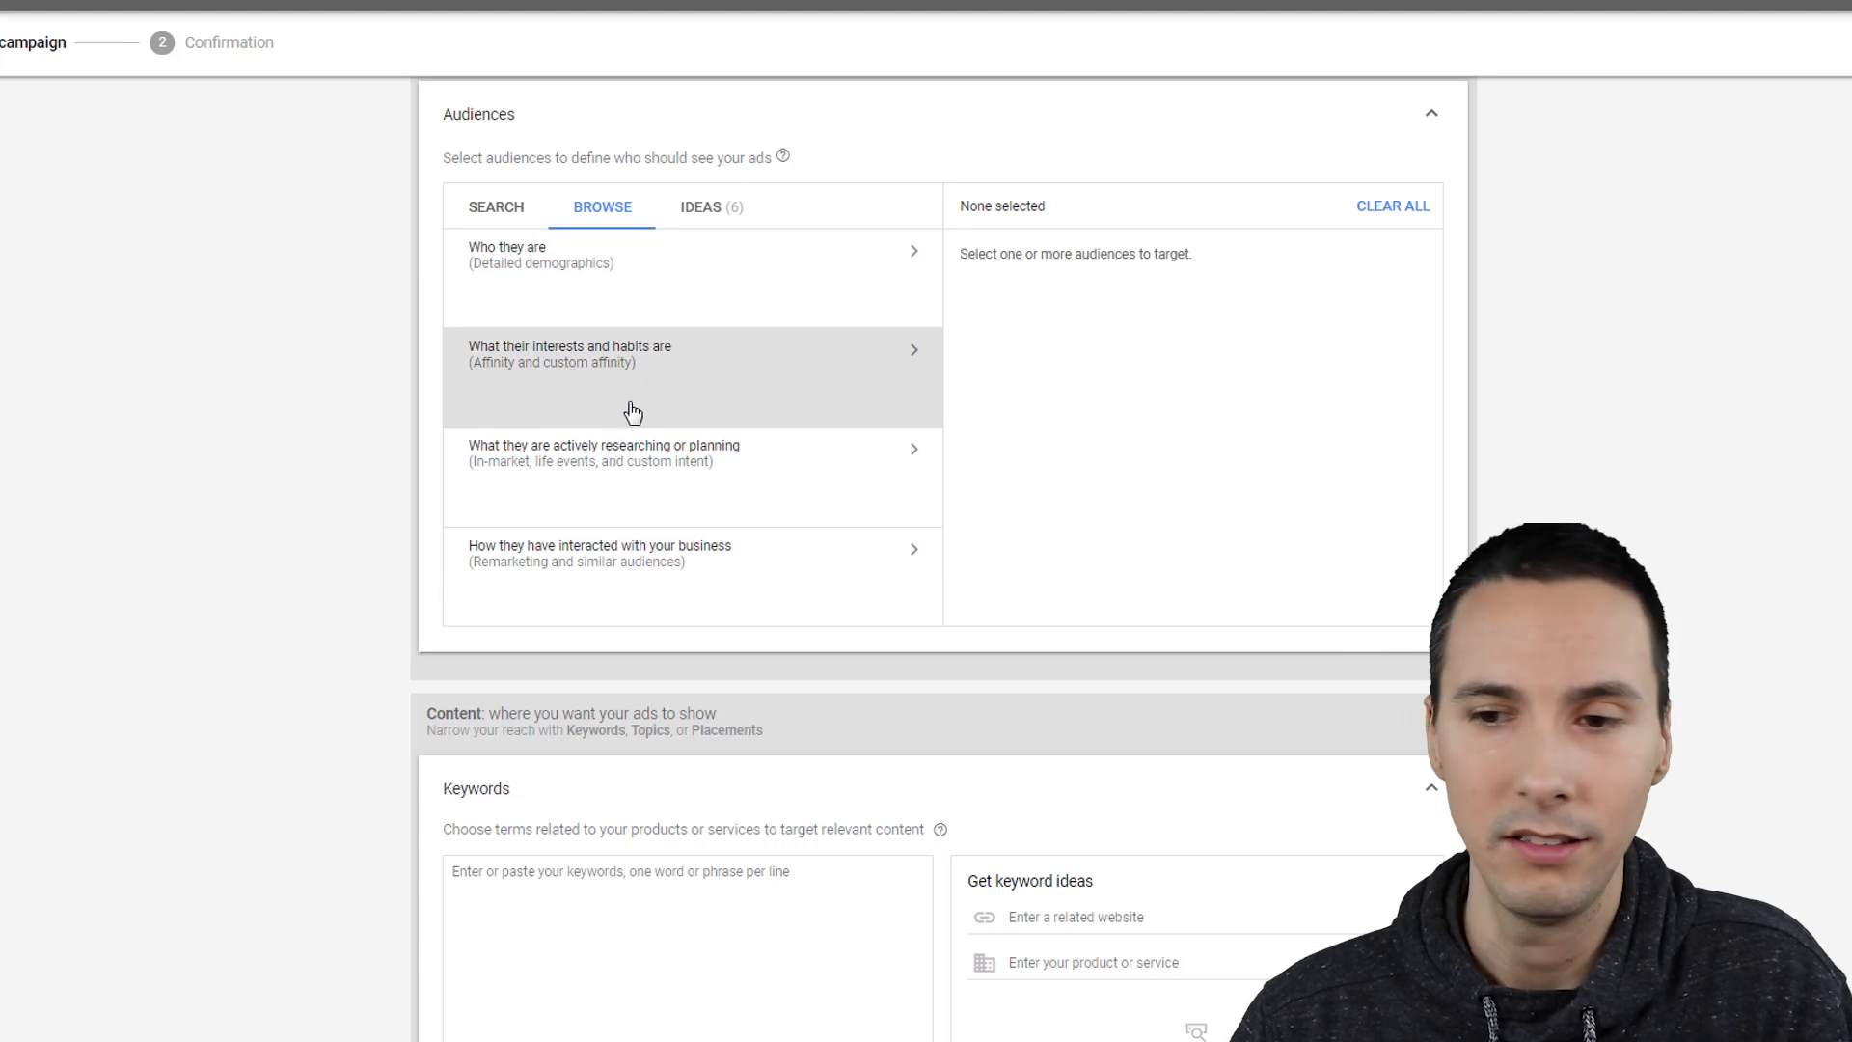
Step: Browse the interests and habits category, and expand and collapse its Affinity audiences list
click(646, 397)
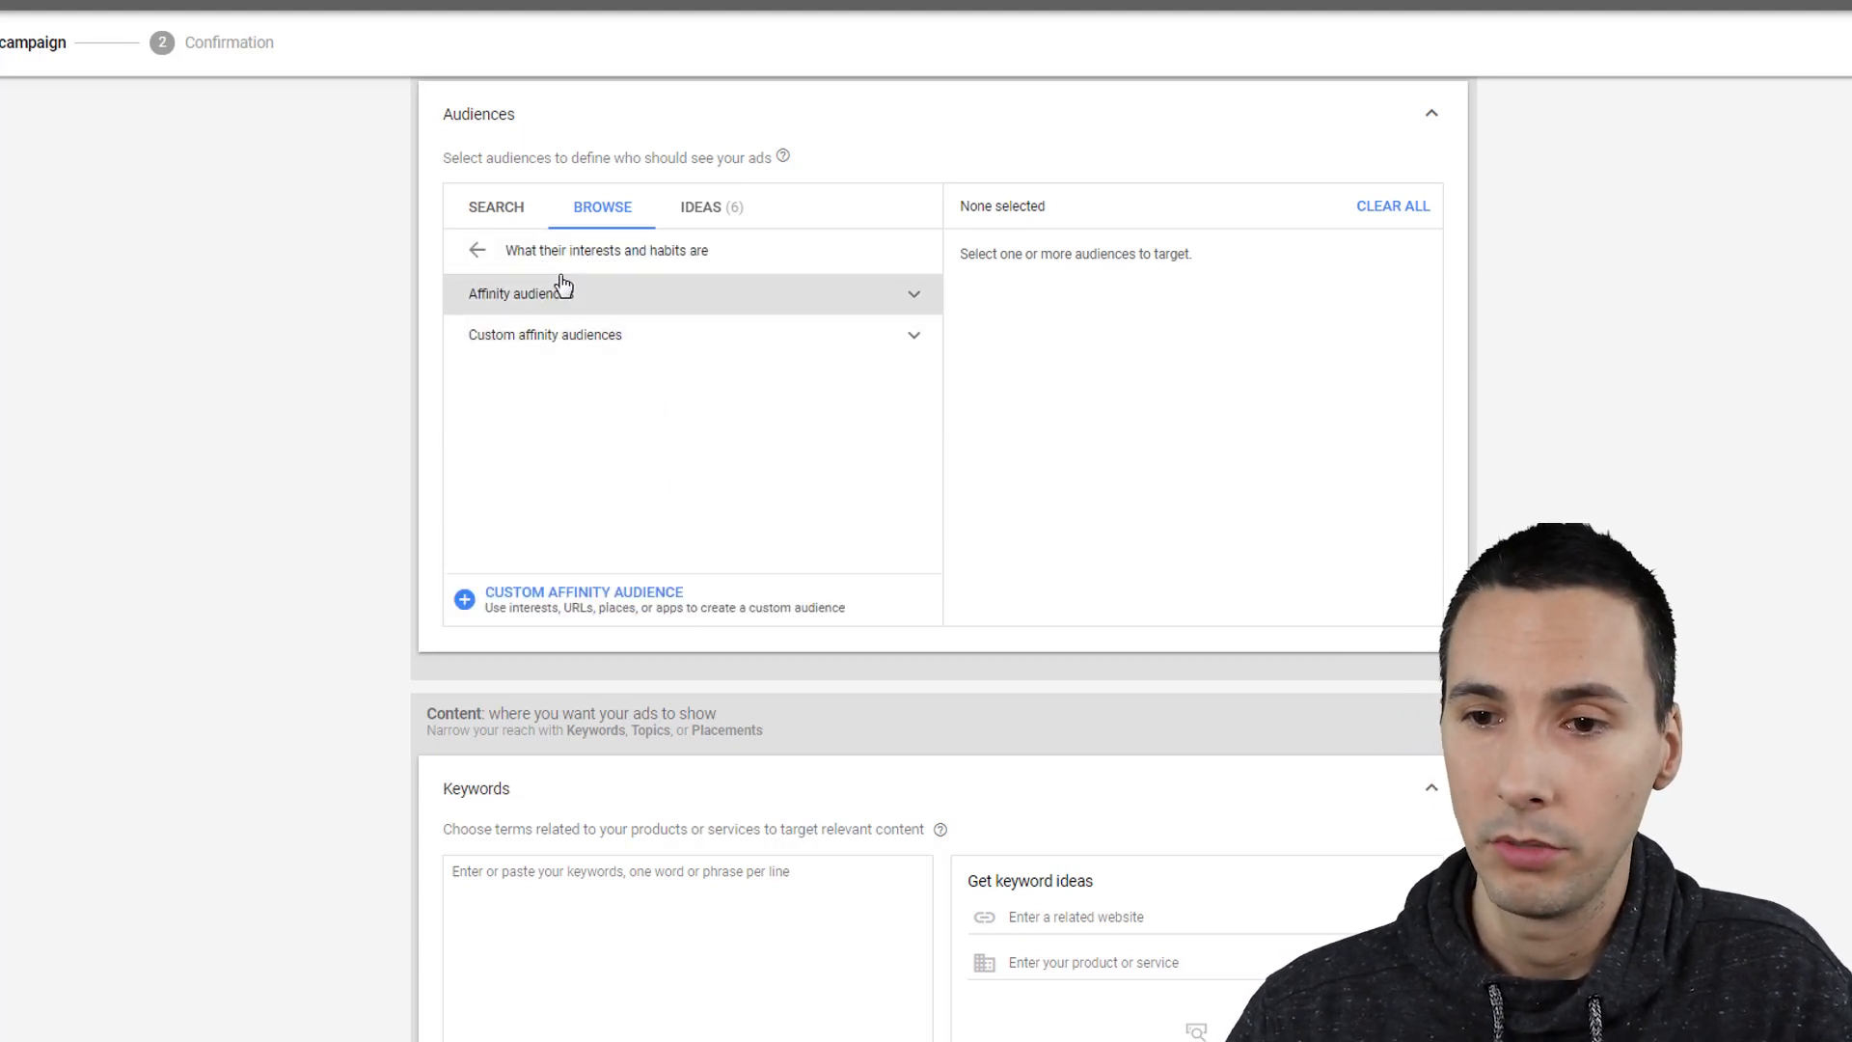
click(482, 256)
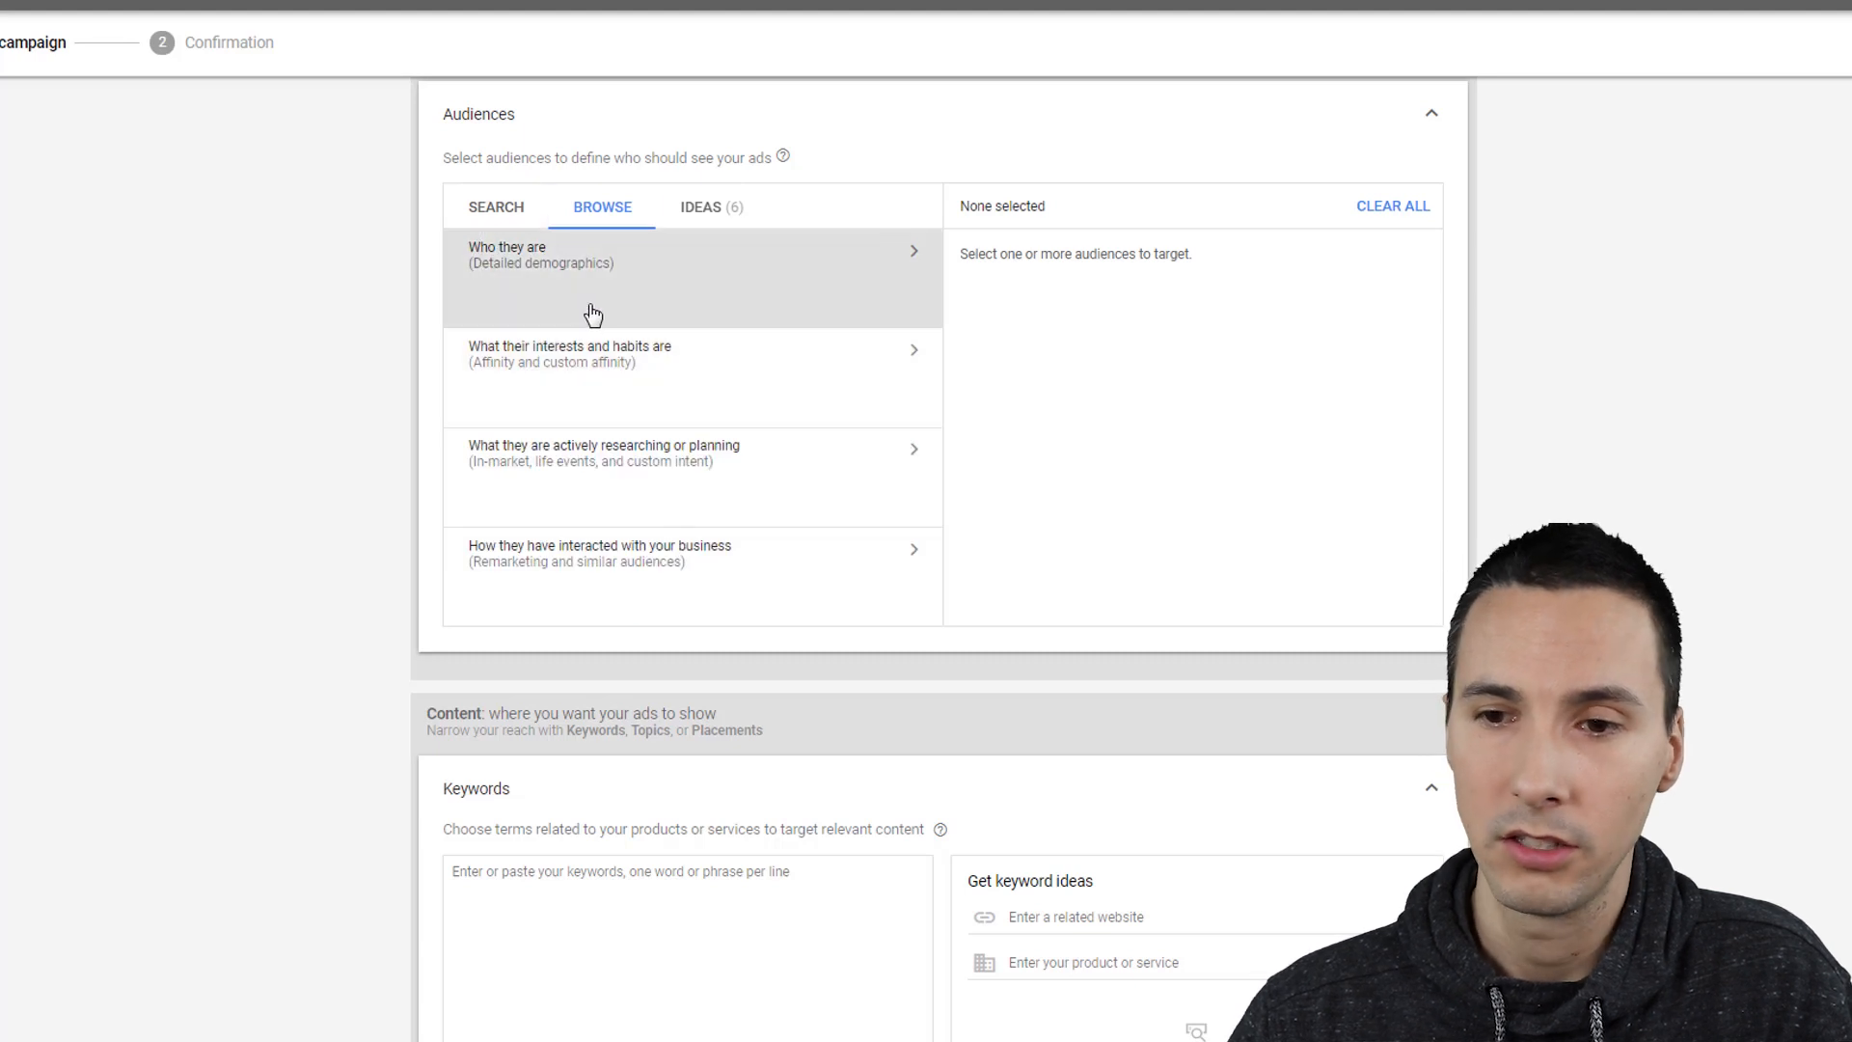
click(590, 347)
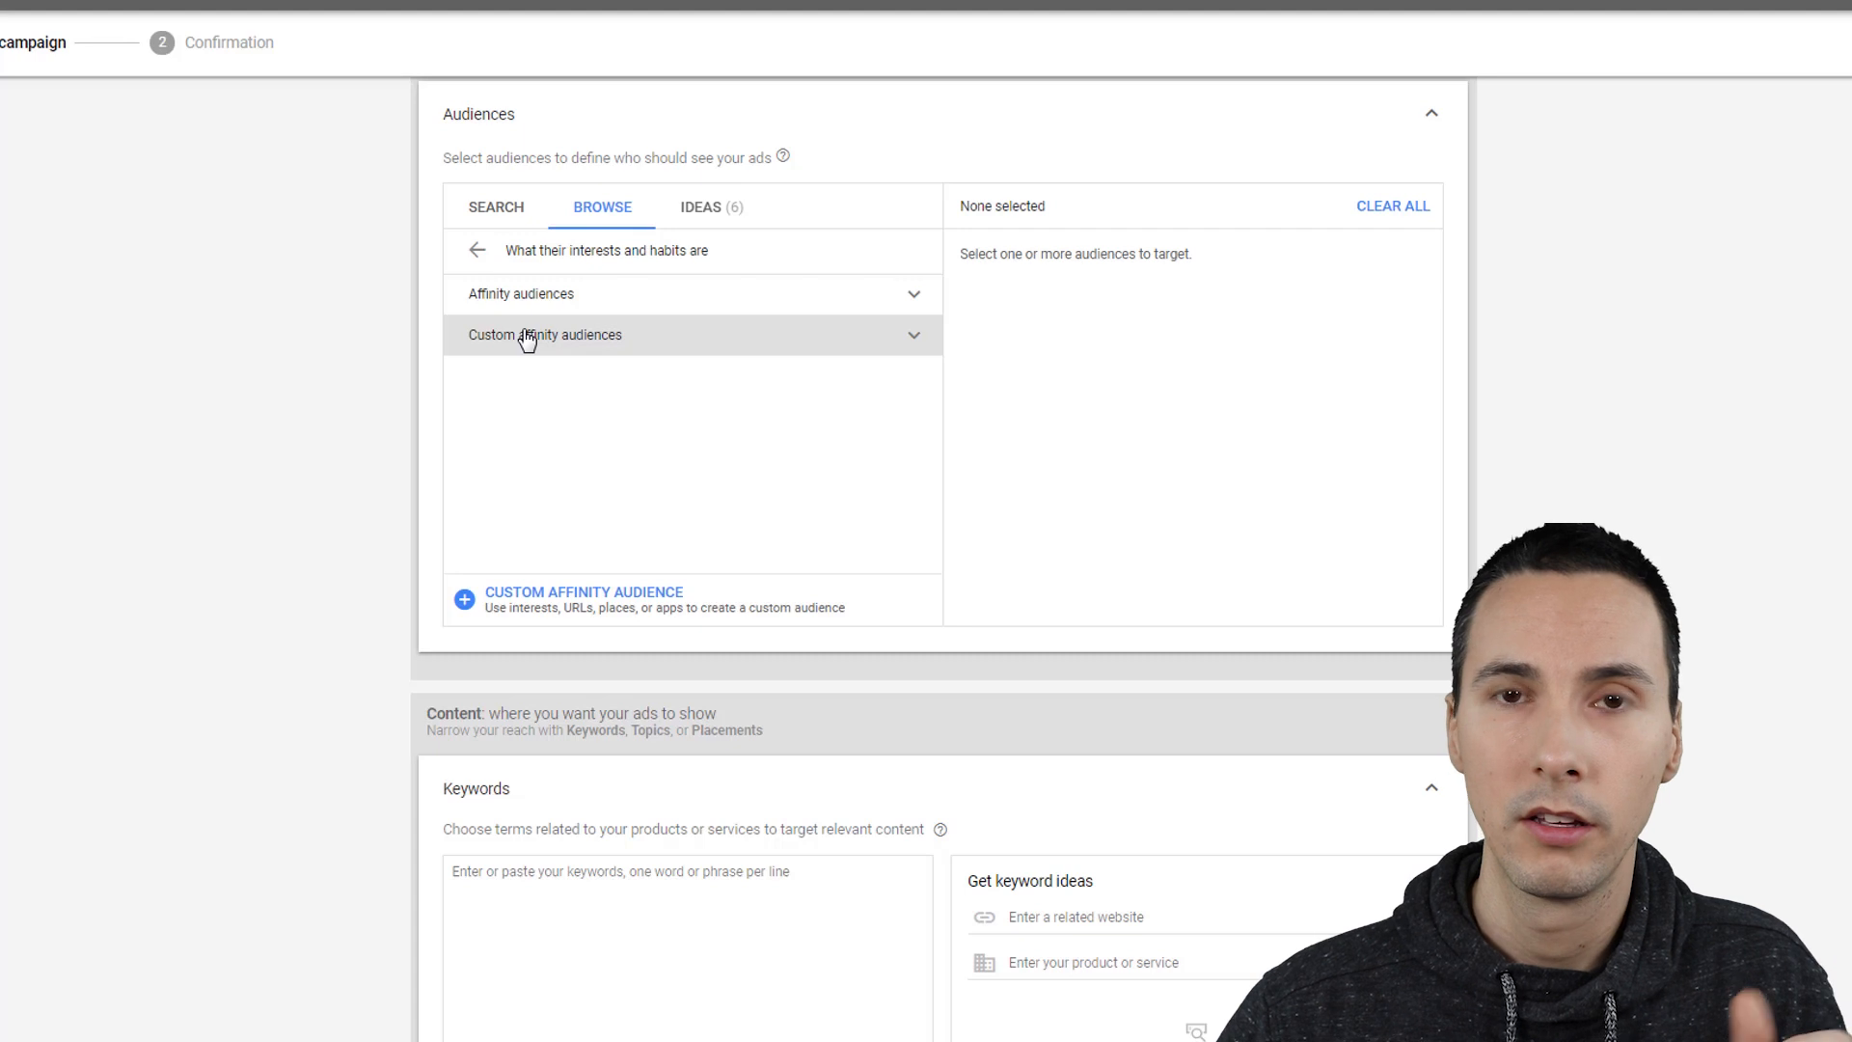
click(598, 301)
click(598, 302)
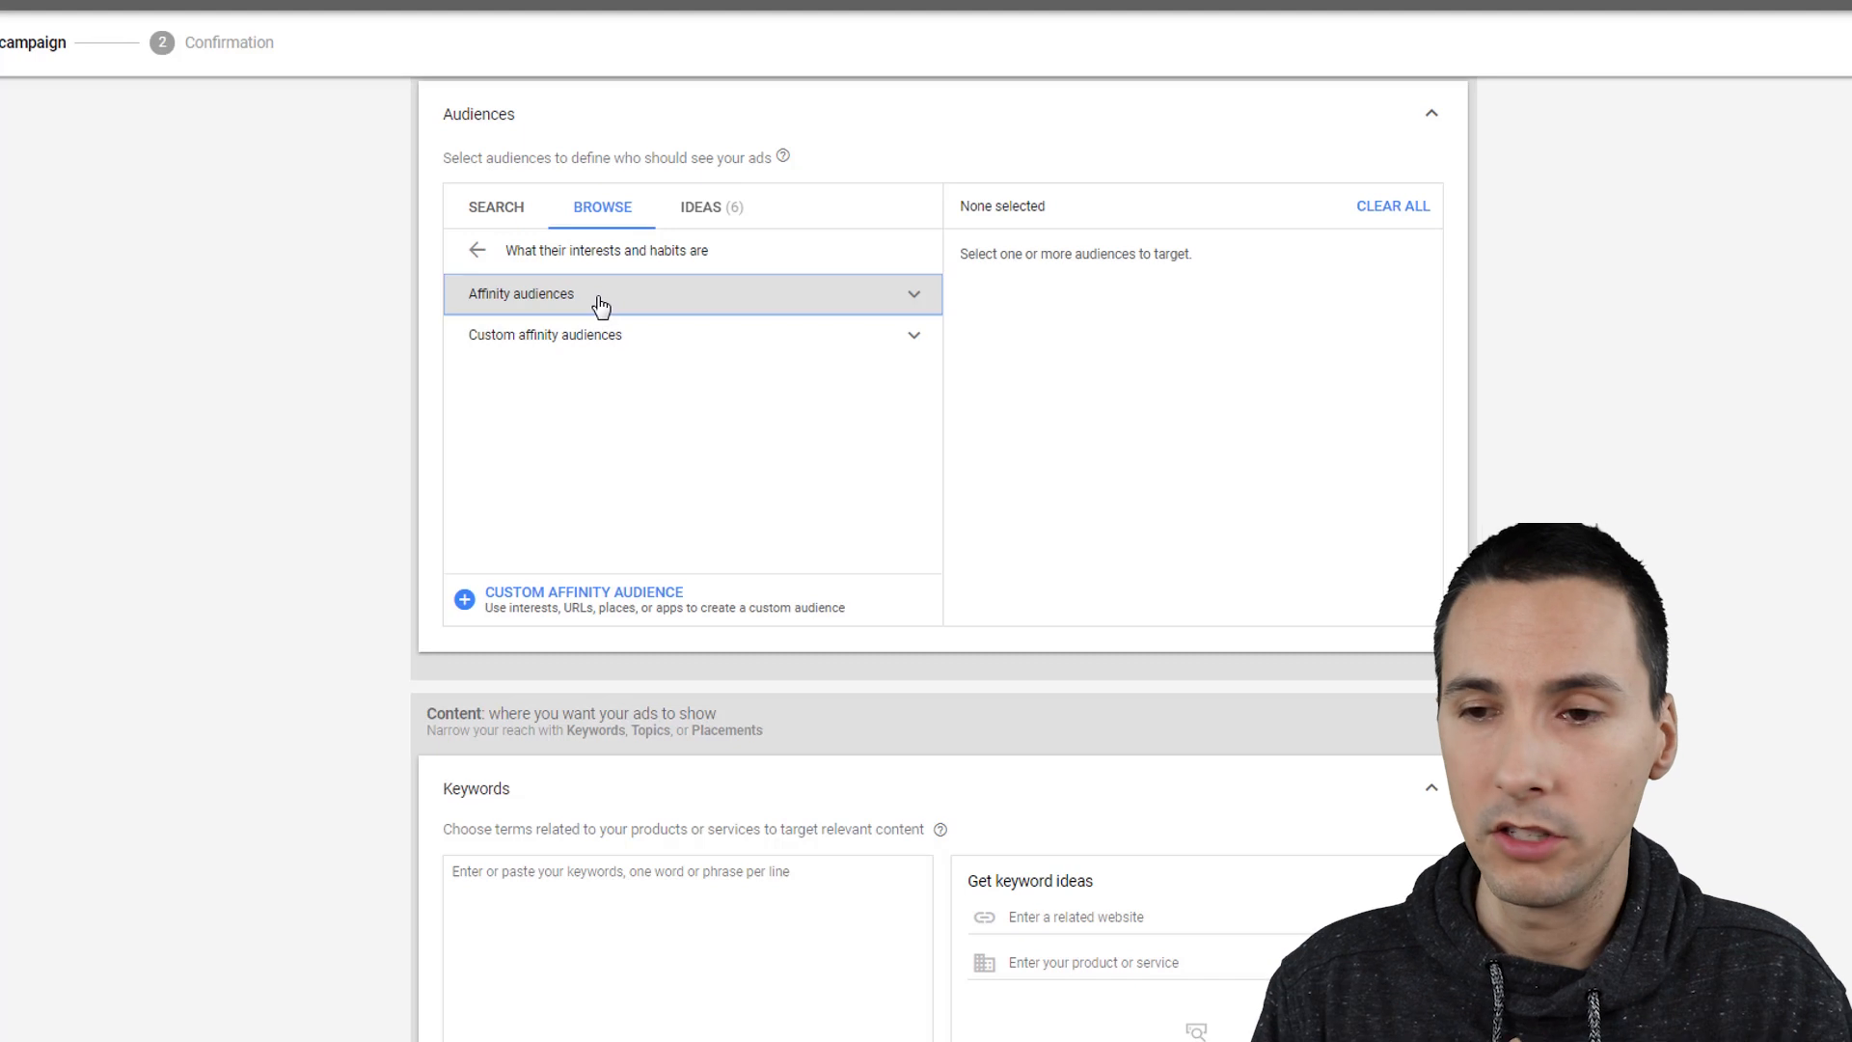
Step: Open the HTML custom intent audience among those actively researching or planning, review its search terms, and close it without changes
click(478, 252)
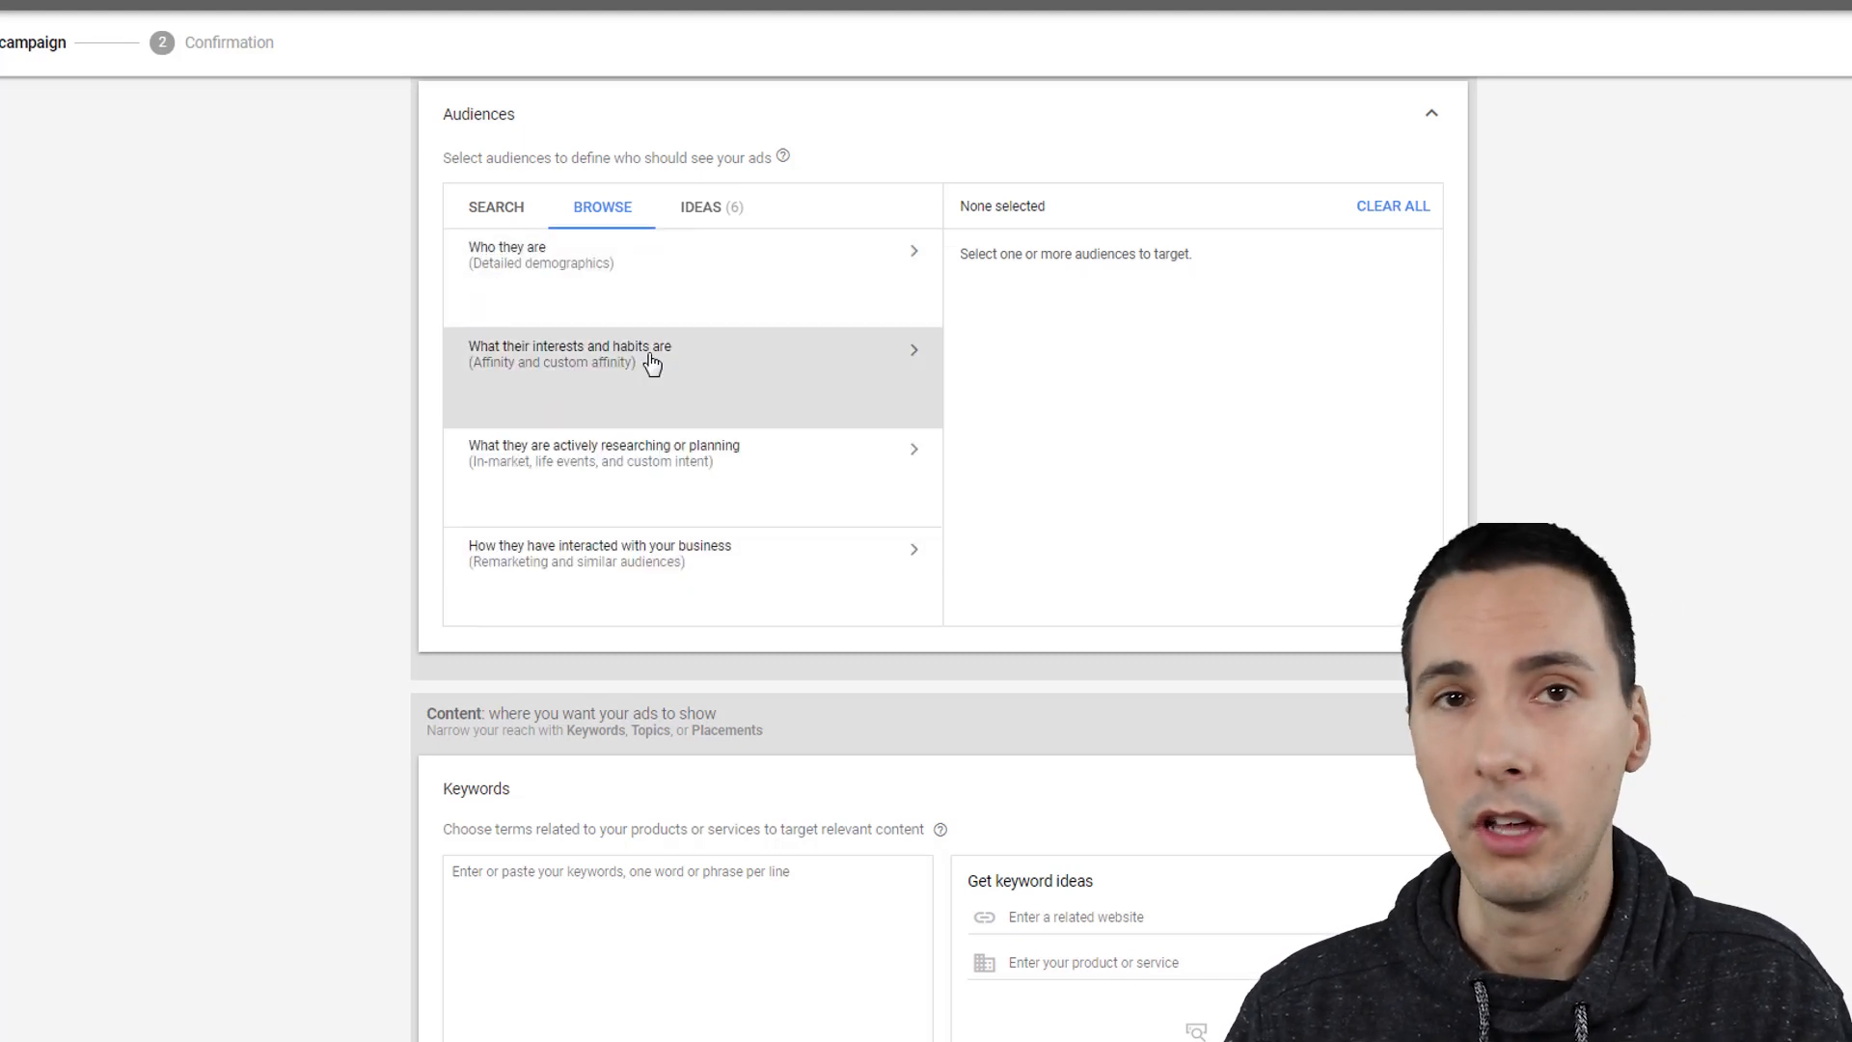
click(650, 455)
click(586, 293)
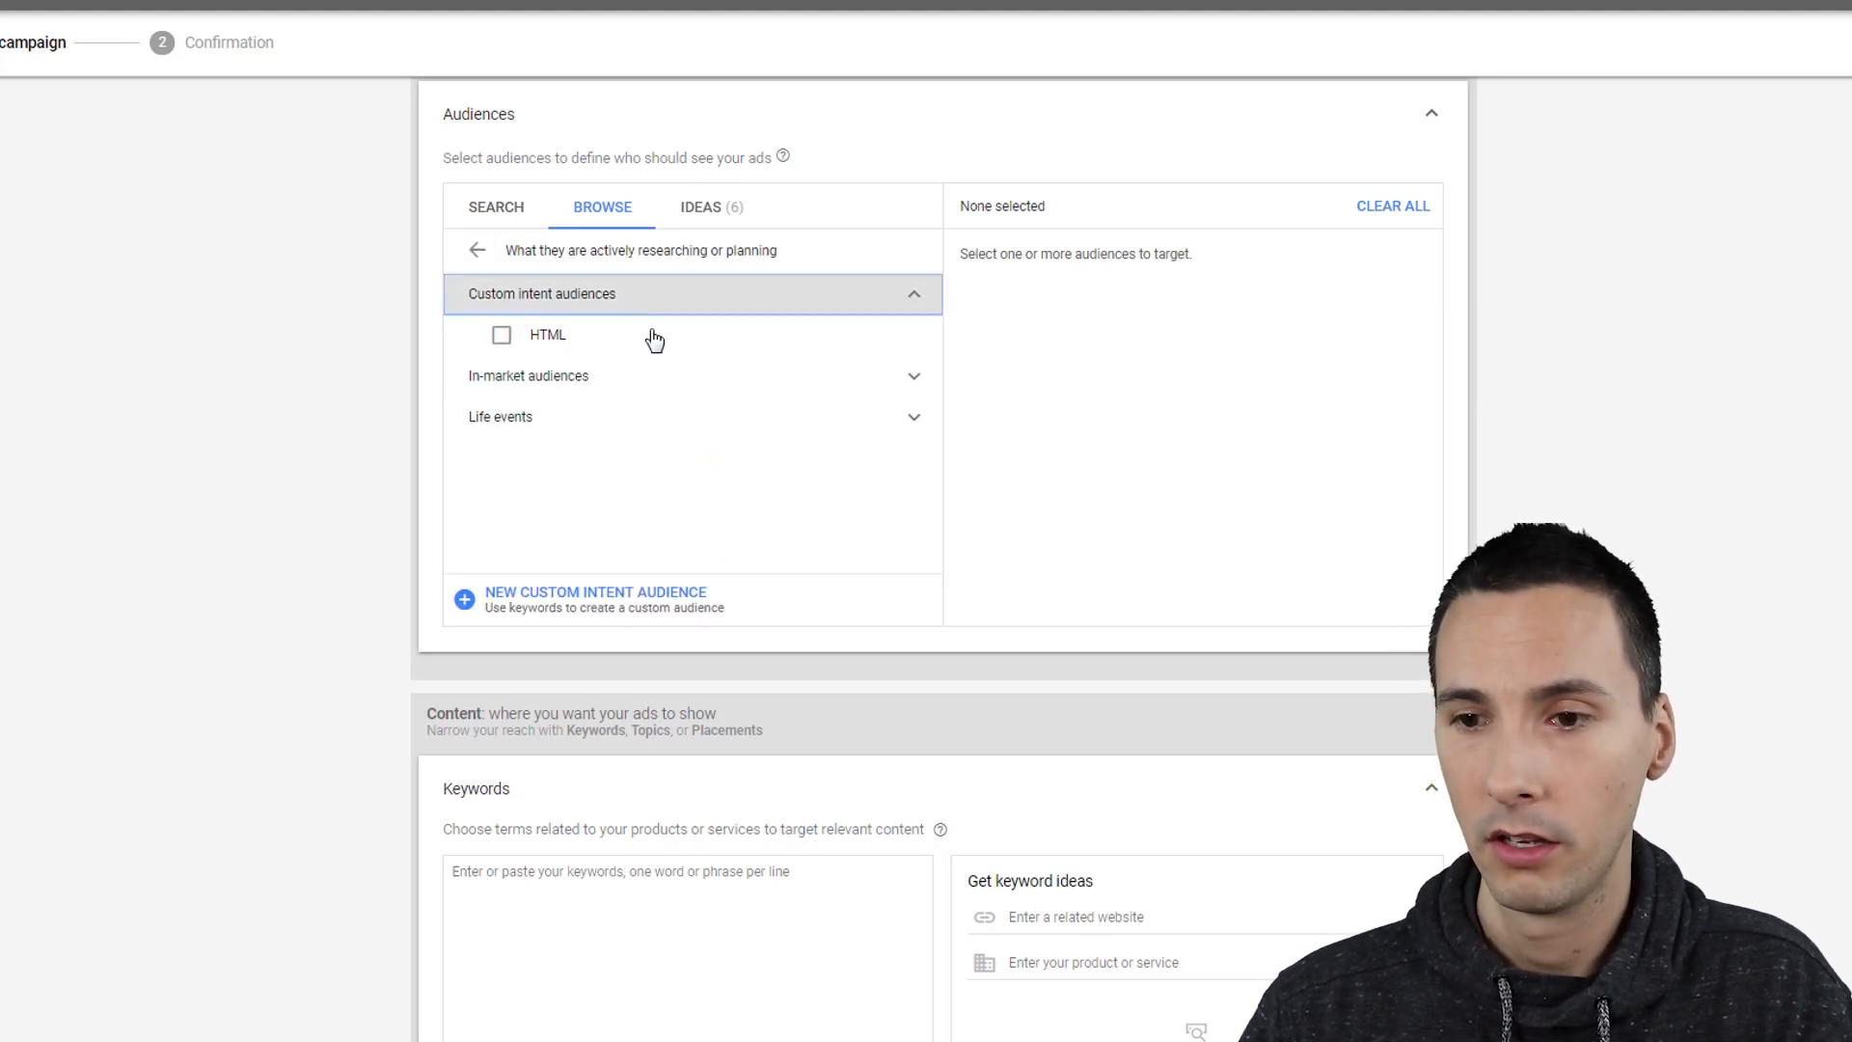
click(873, 335)
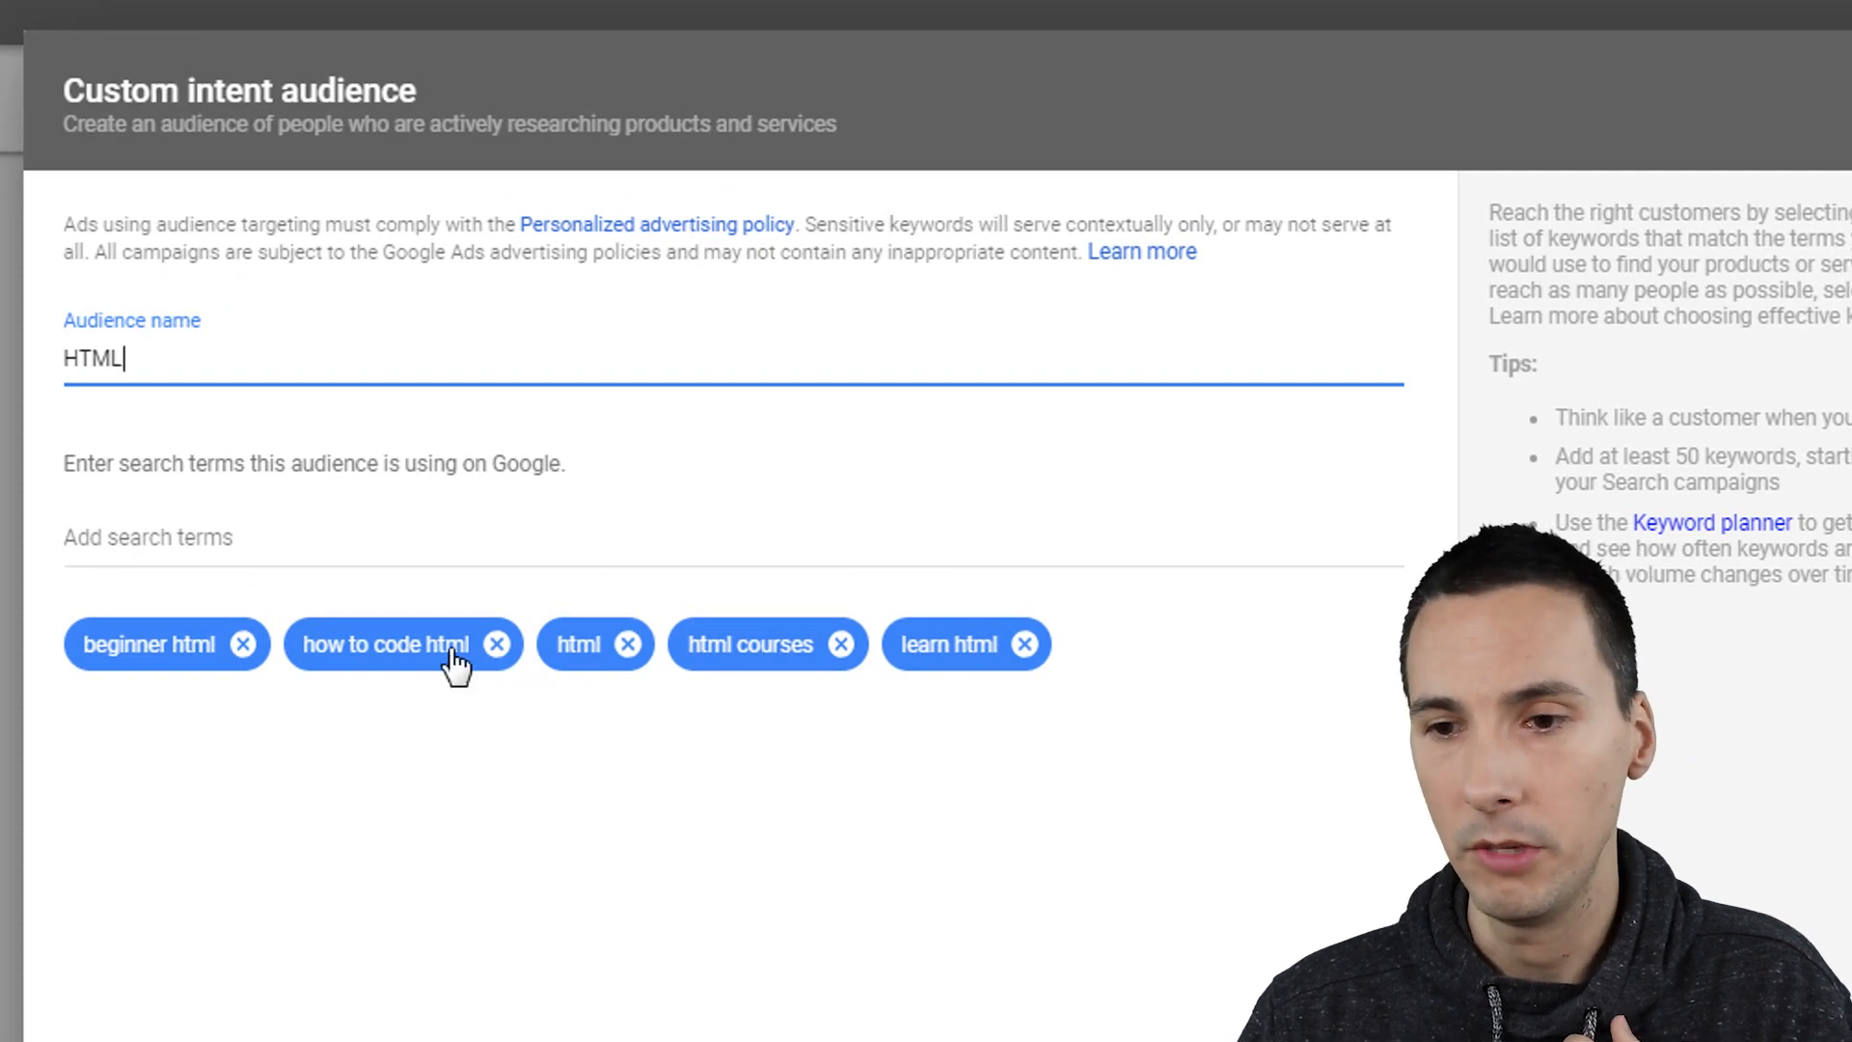
click(568, 842)
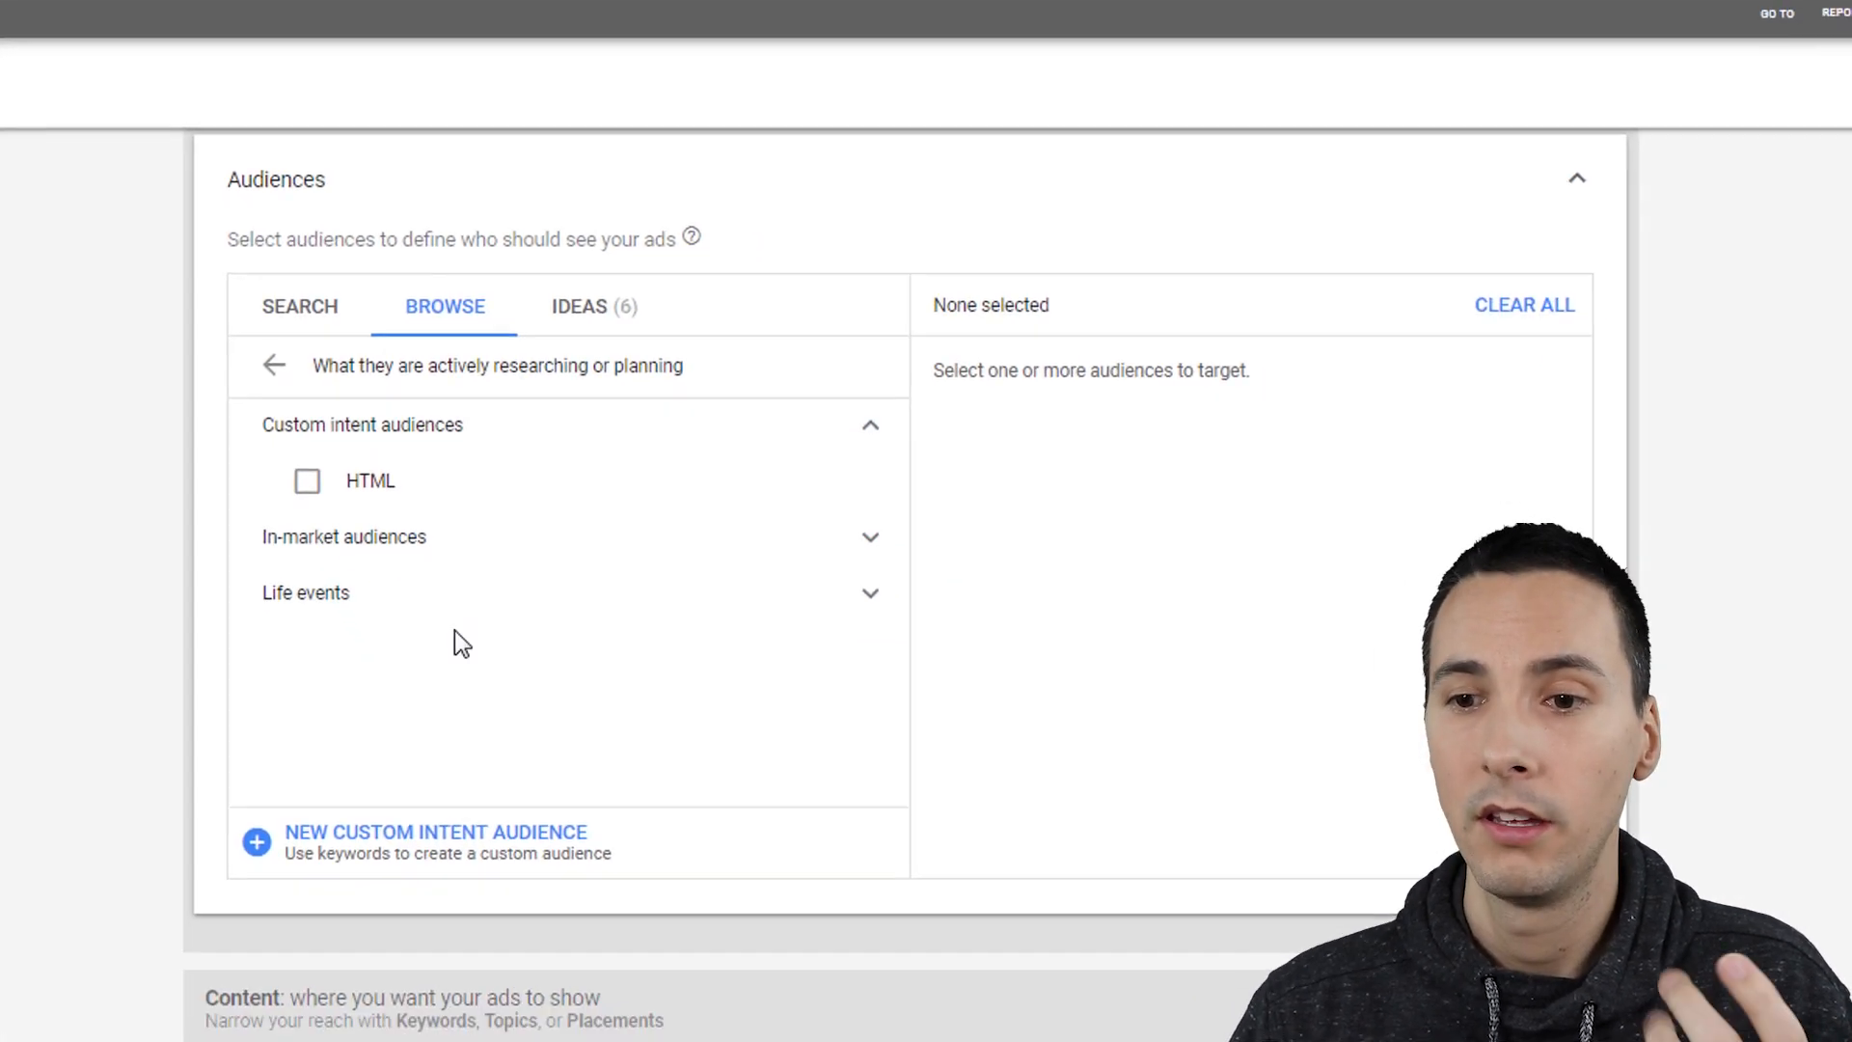
Step: Try selecting the in-market audiences Activewear and Costumes under Apparel & Accessories, deselect both, and collapse the group
click(609, 436)
click(479, 498)
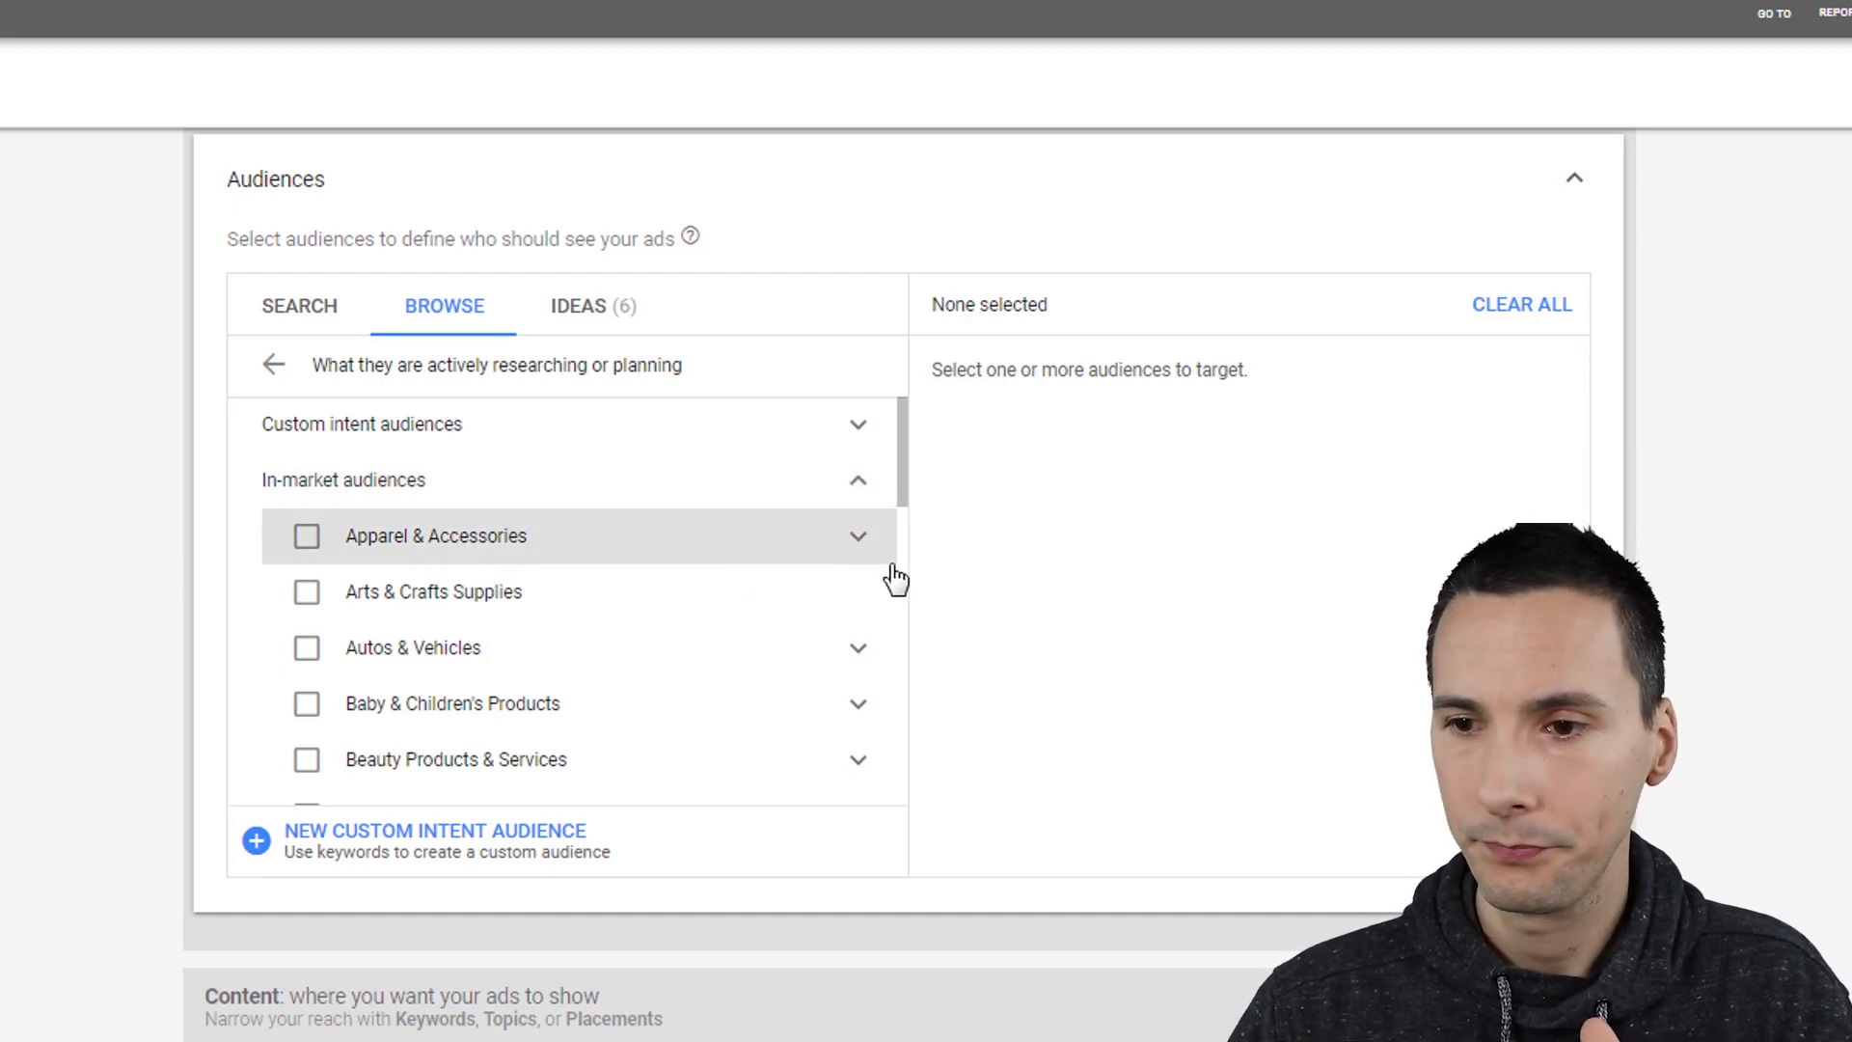
click(859, 547)
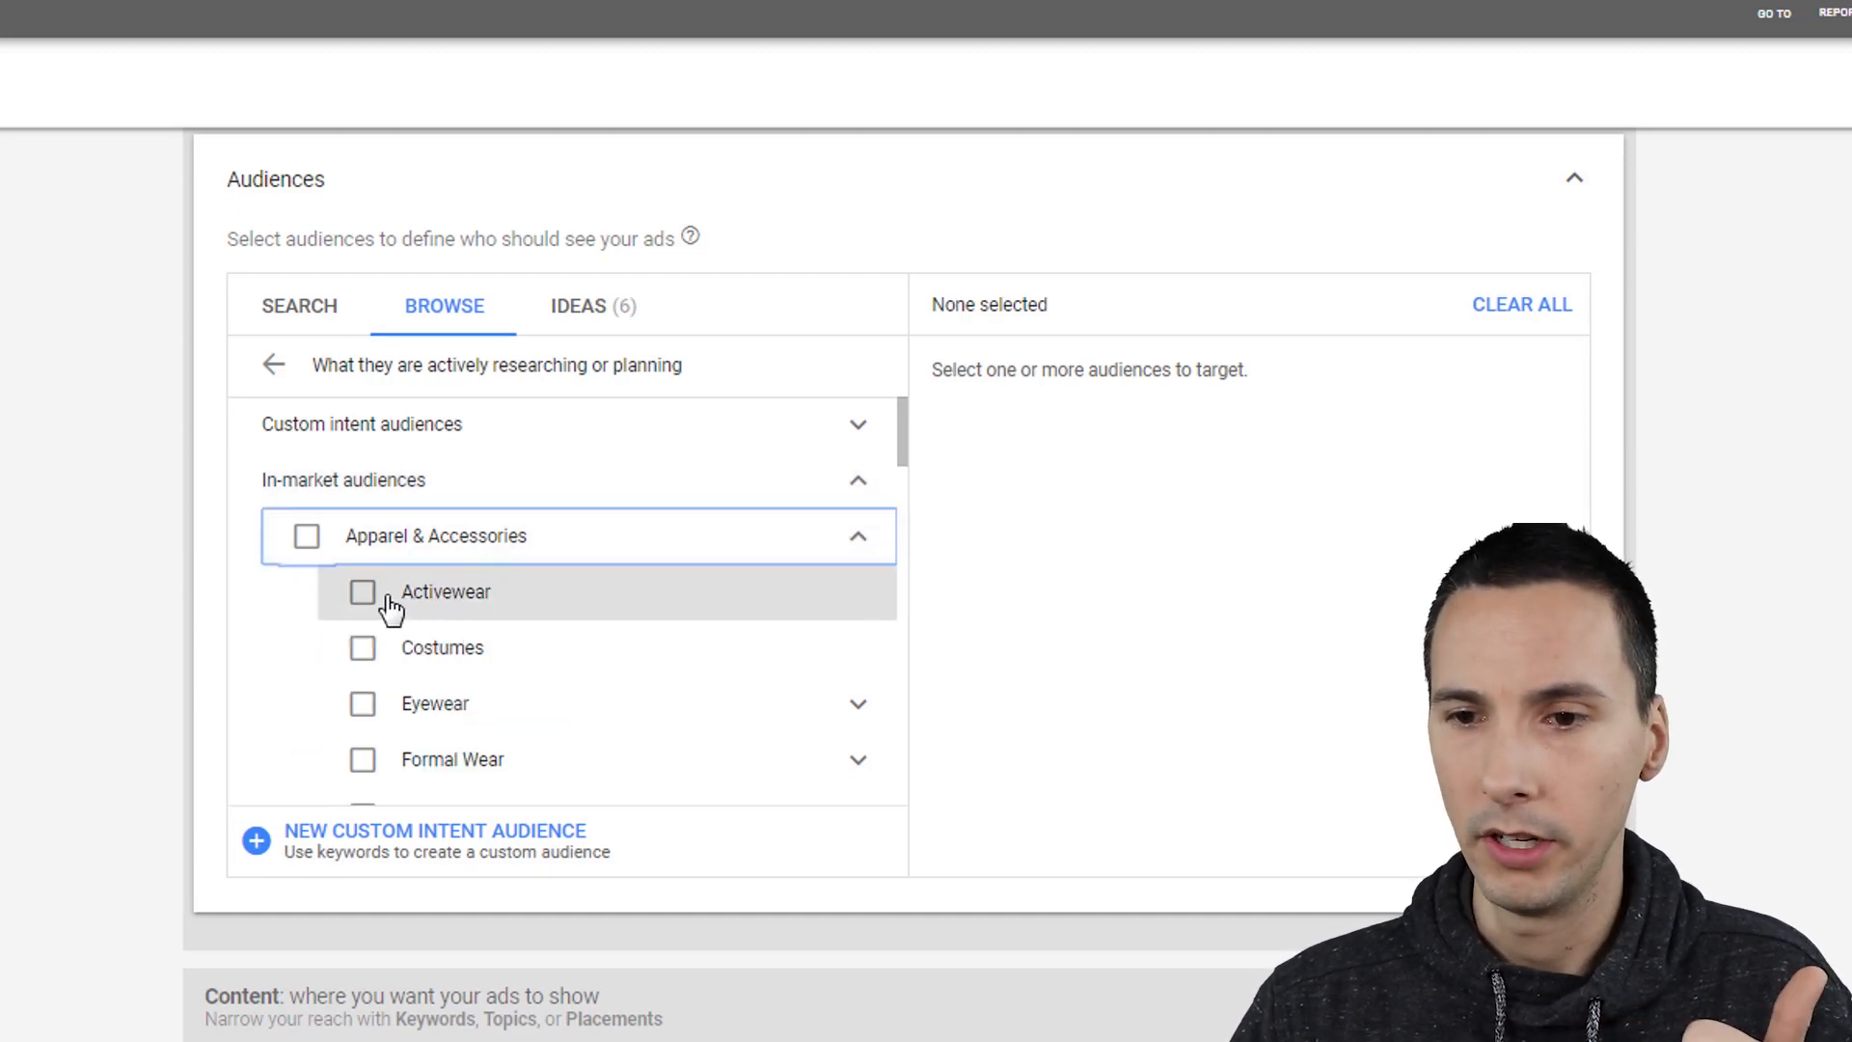
click(442, 606)
click(445, 596)
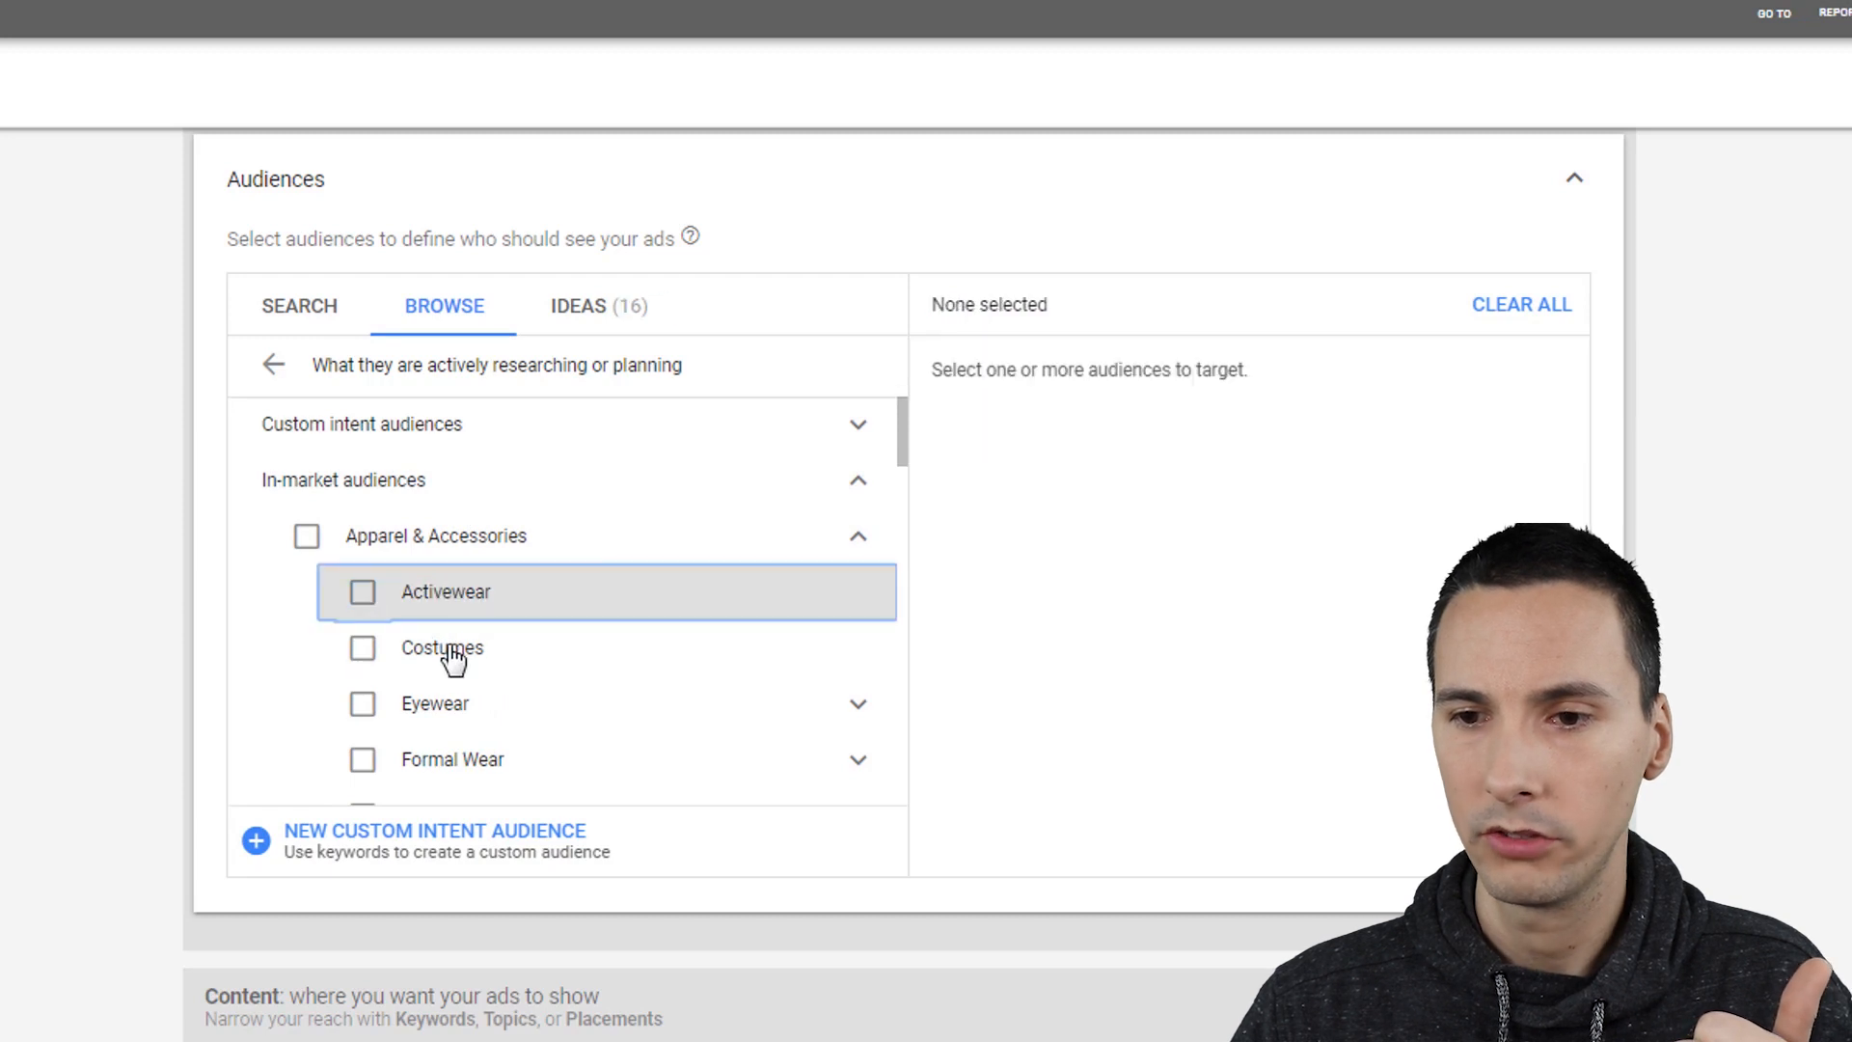
click(495, 656)
click(483, 660)
click(850, 543)
Step: Search the available audiences for "insurance"
click(300, 305)
click(386, 369)
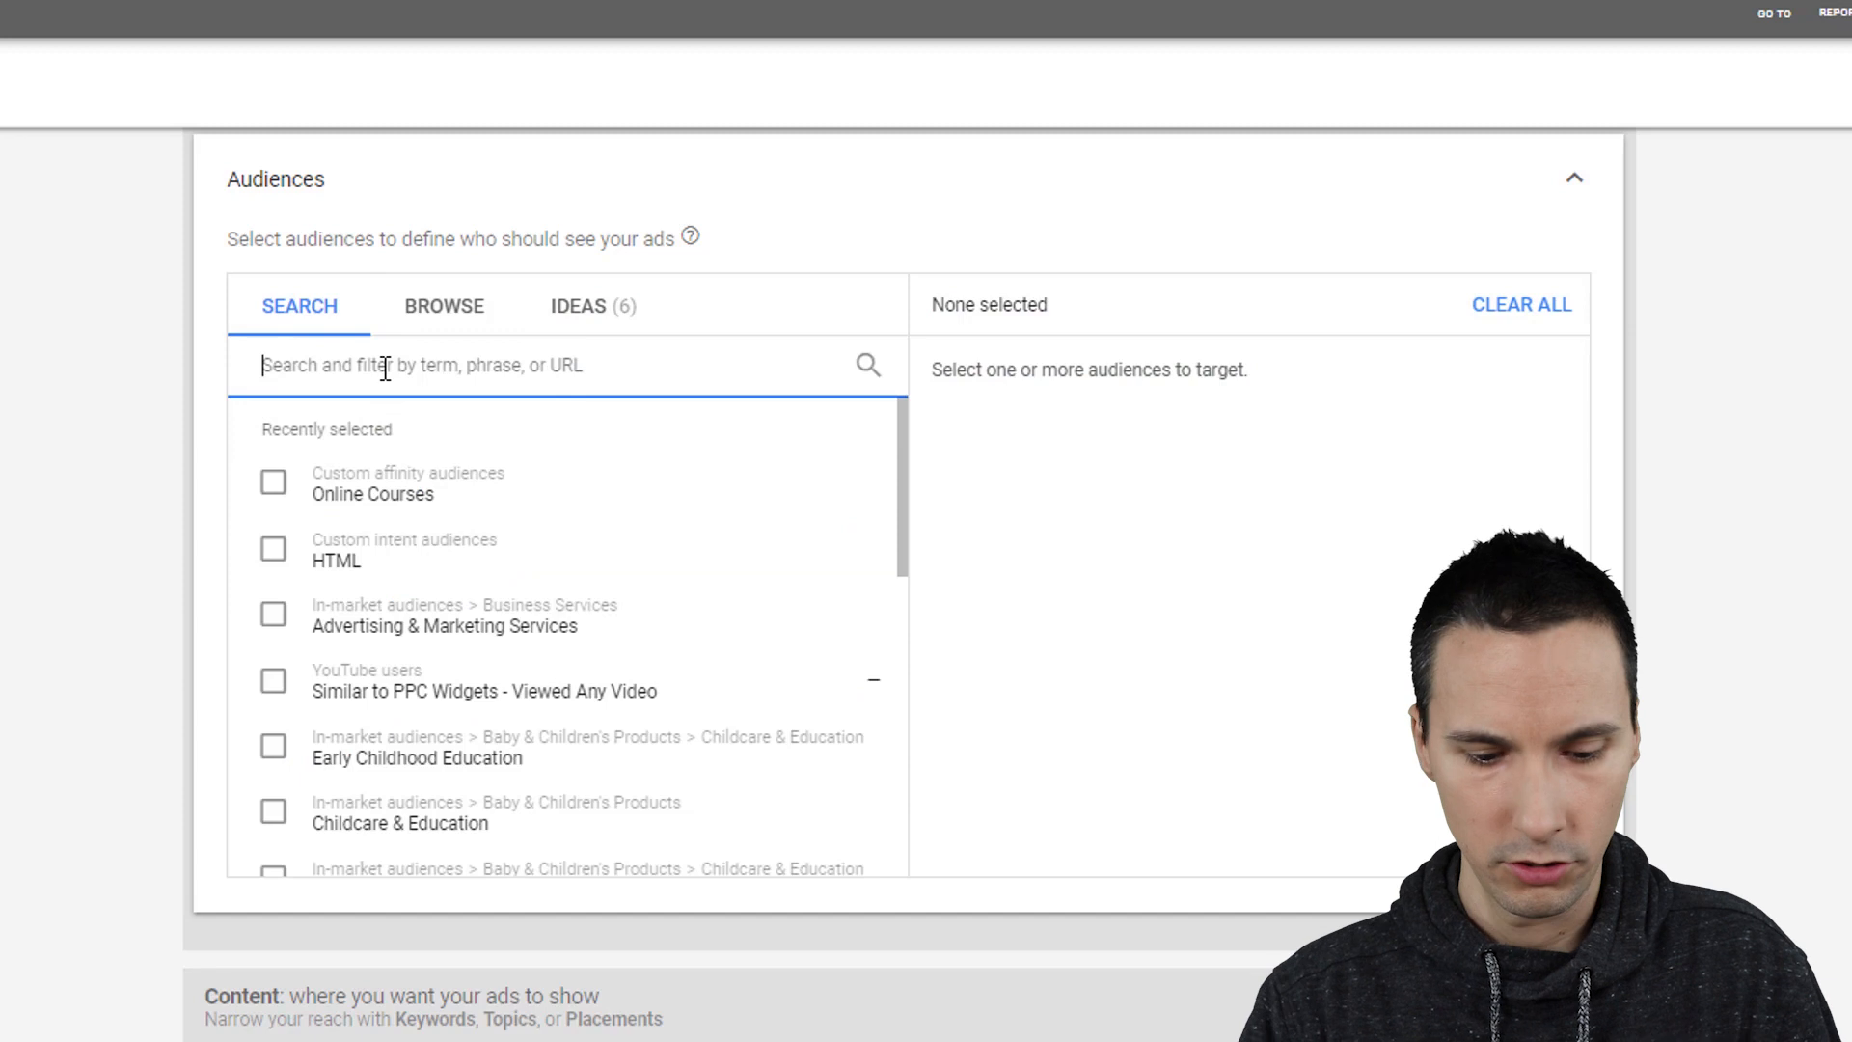
text(insurance)
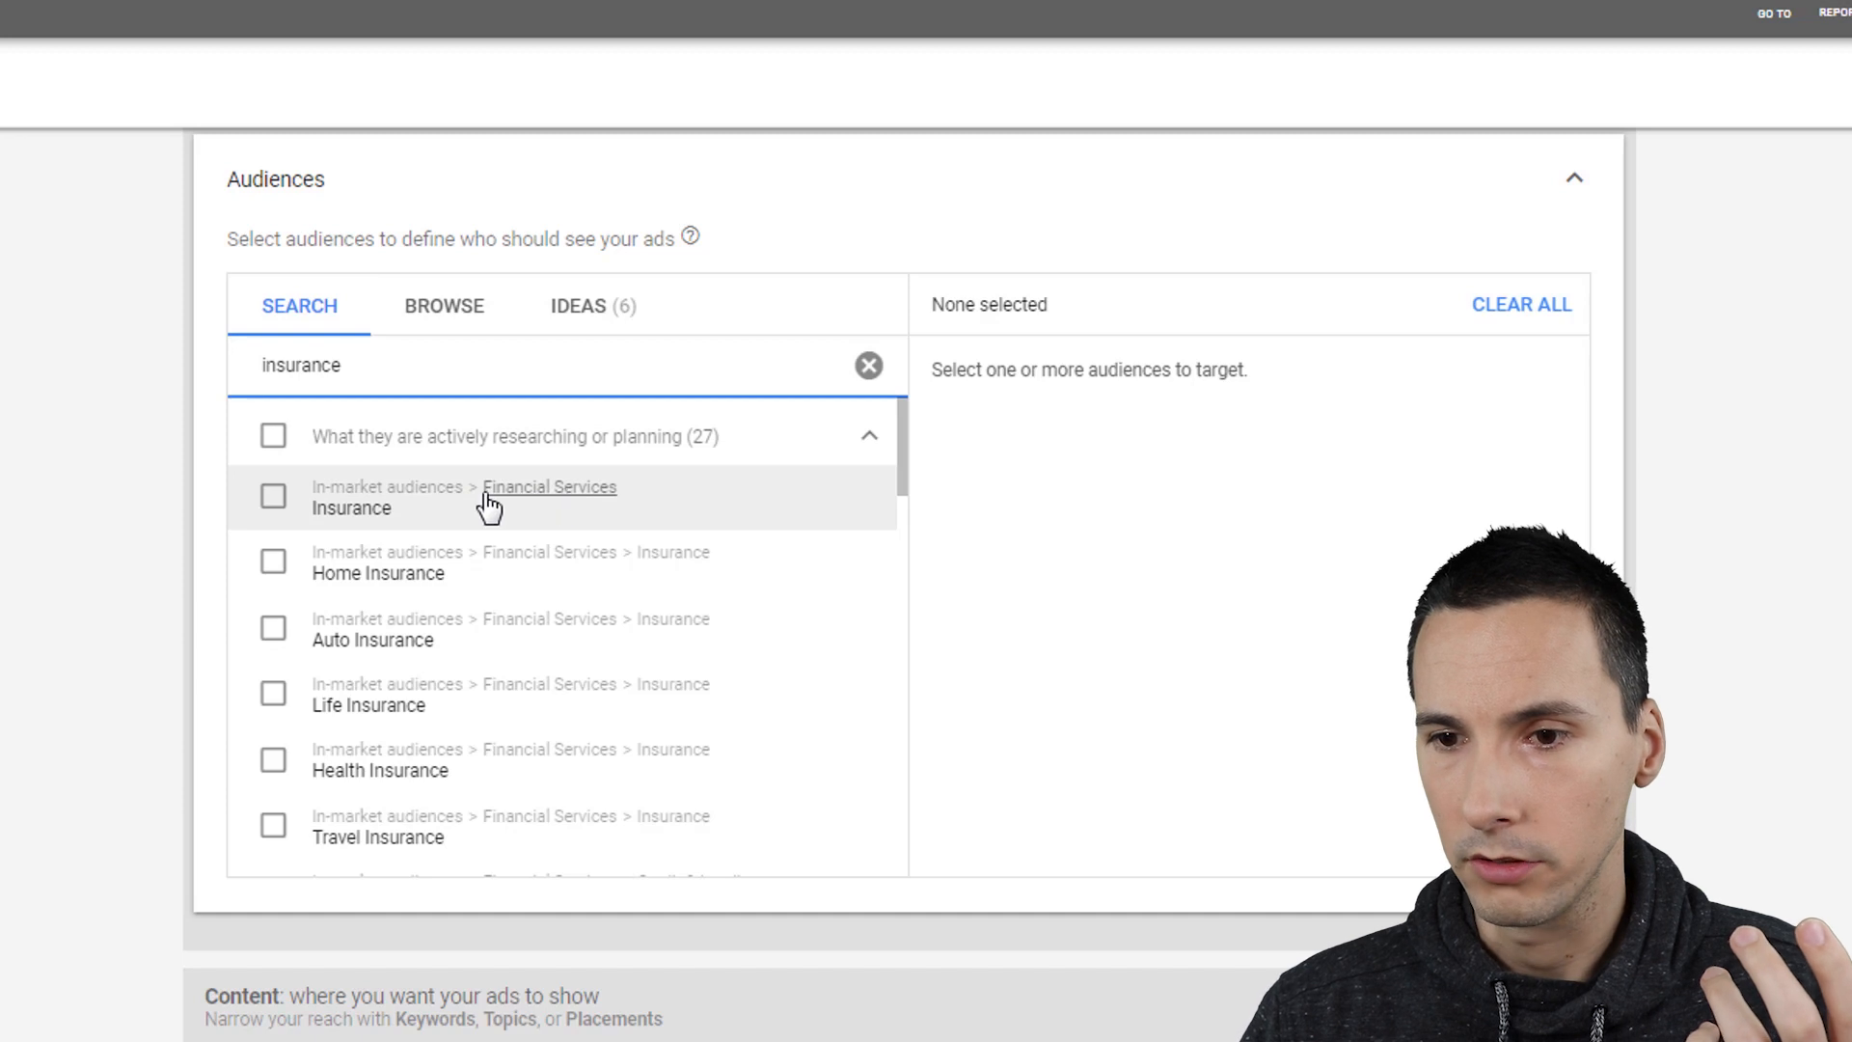
Step: Clear the audience search for insurance and browse the Insurance subcategories within the in-market Financial Services audiences
click(869, 369)
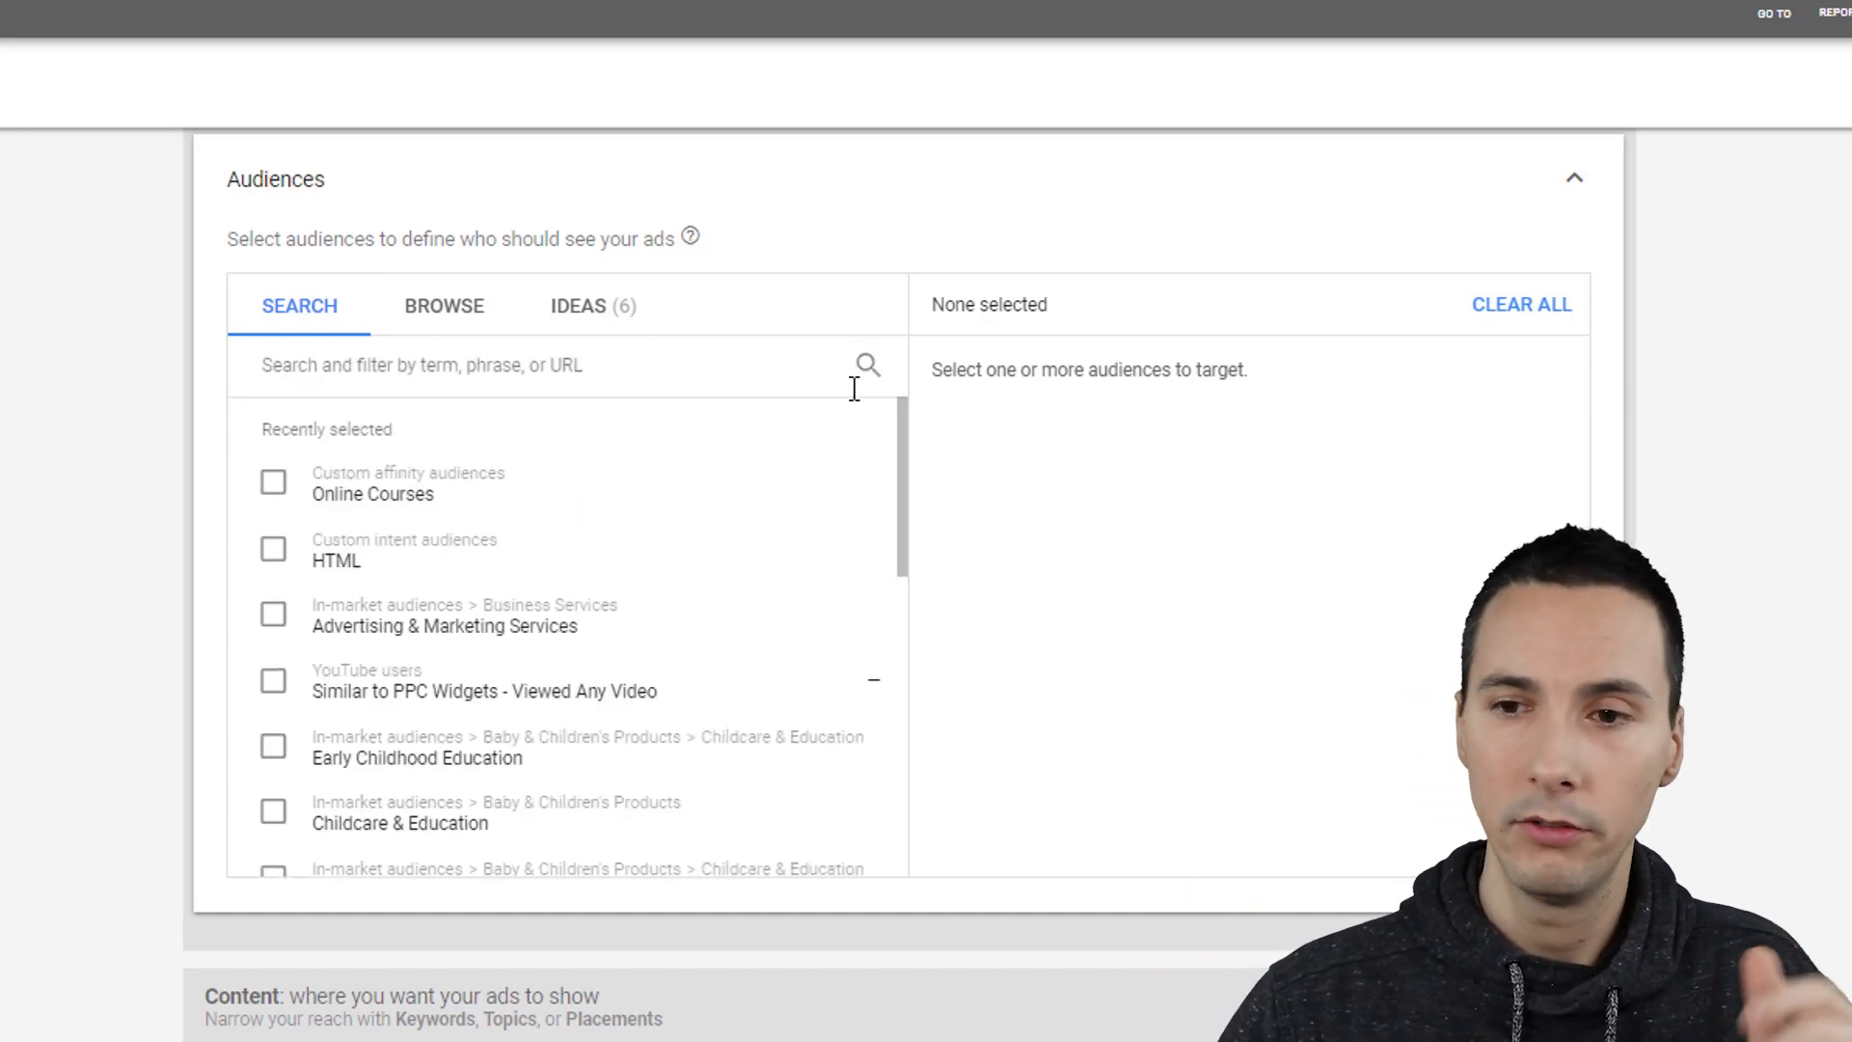
click(435, 326)
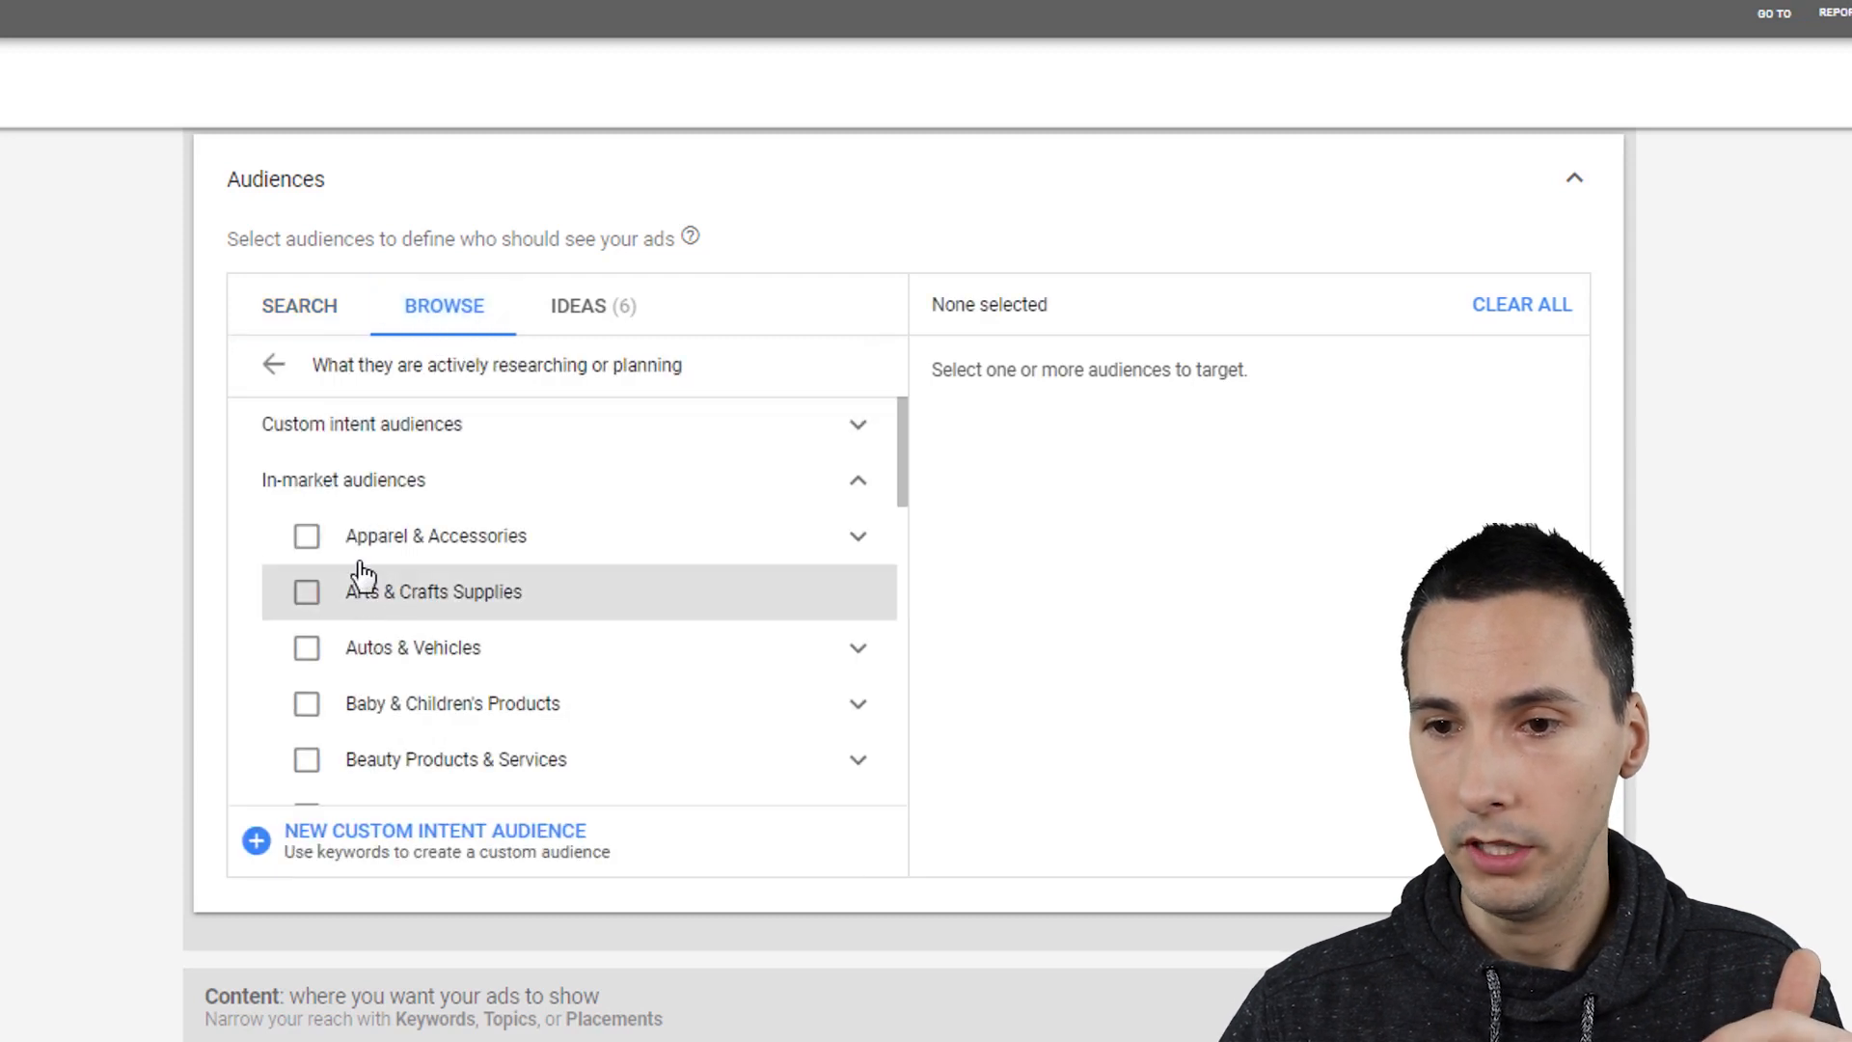
drag(903, 499, 903, 667)
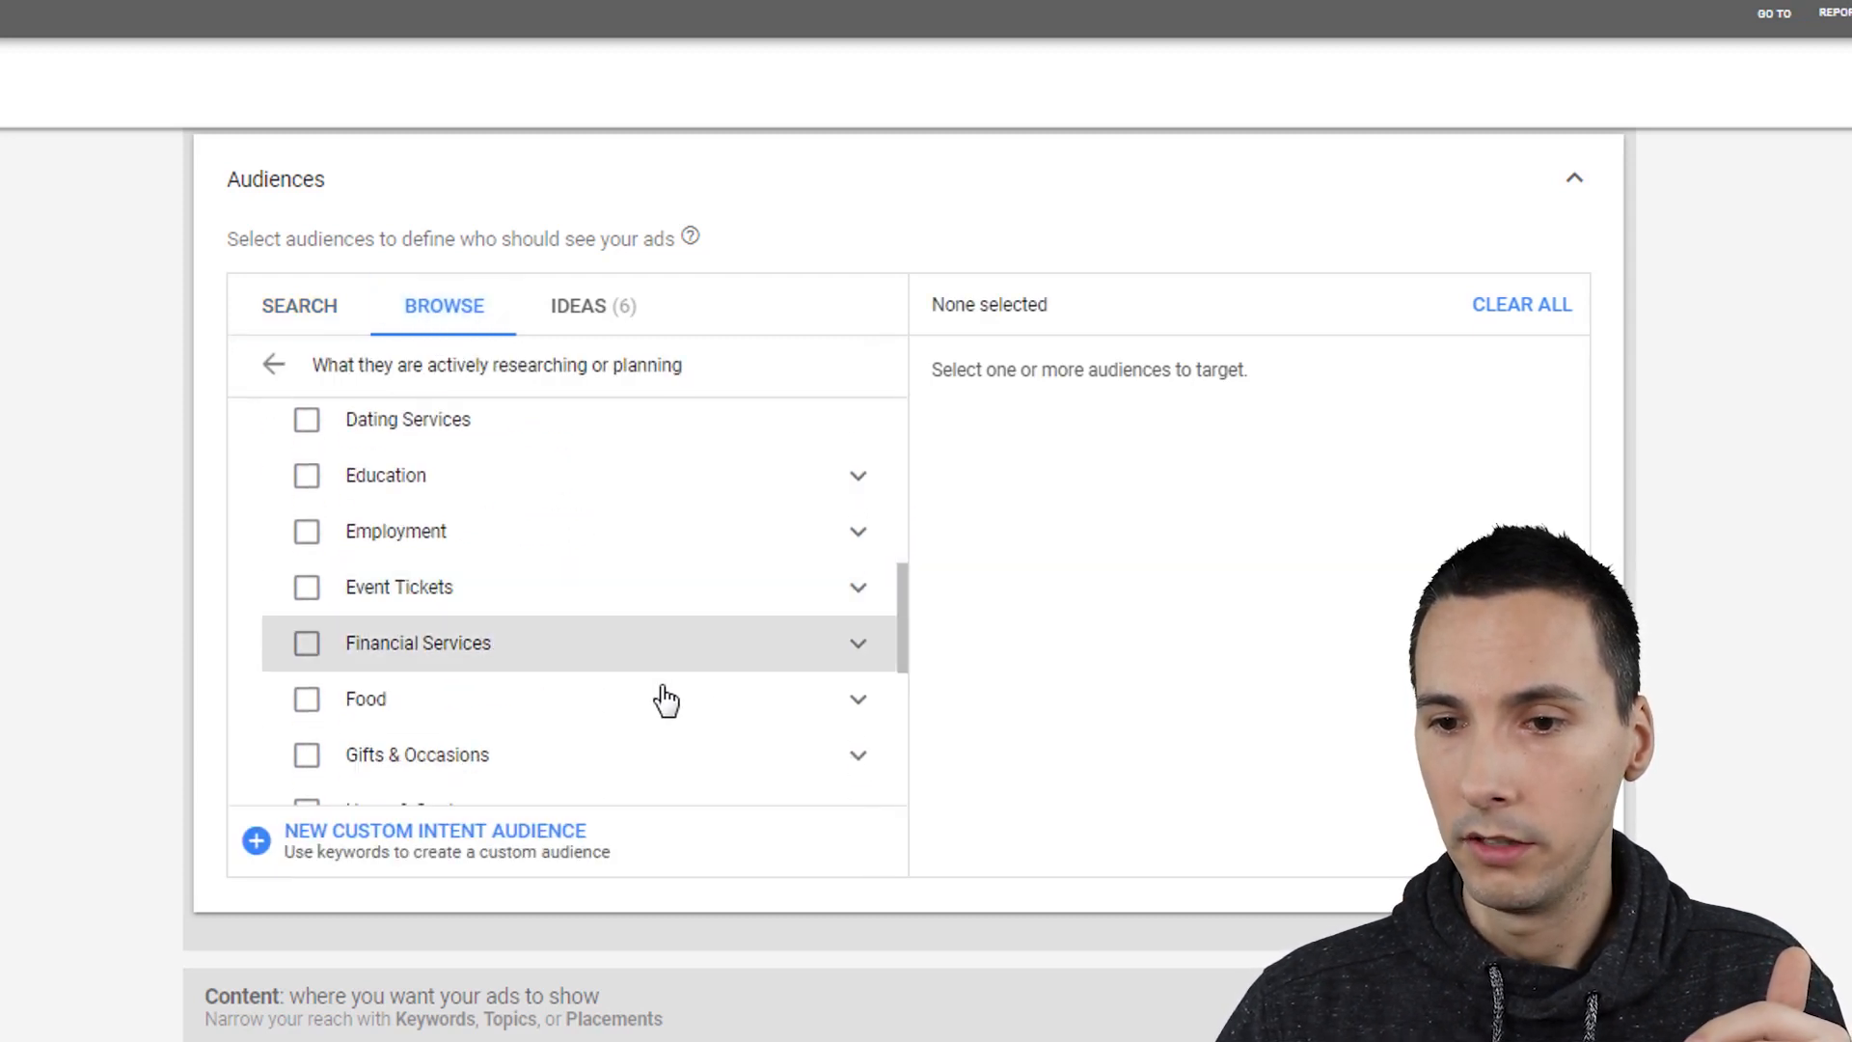
click(807, 646)
scroll(795, 505, down, 3)
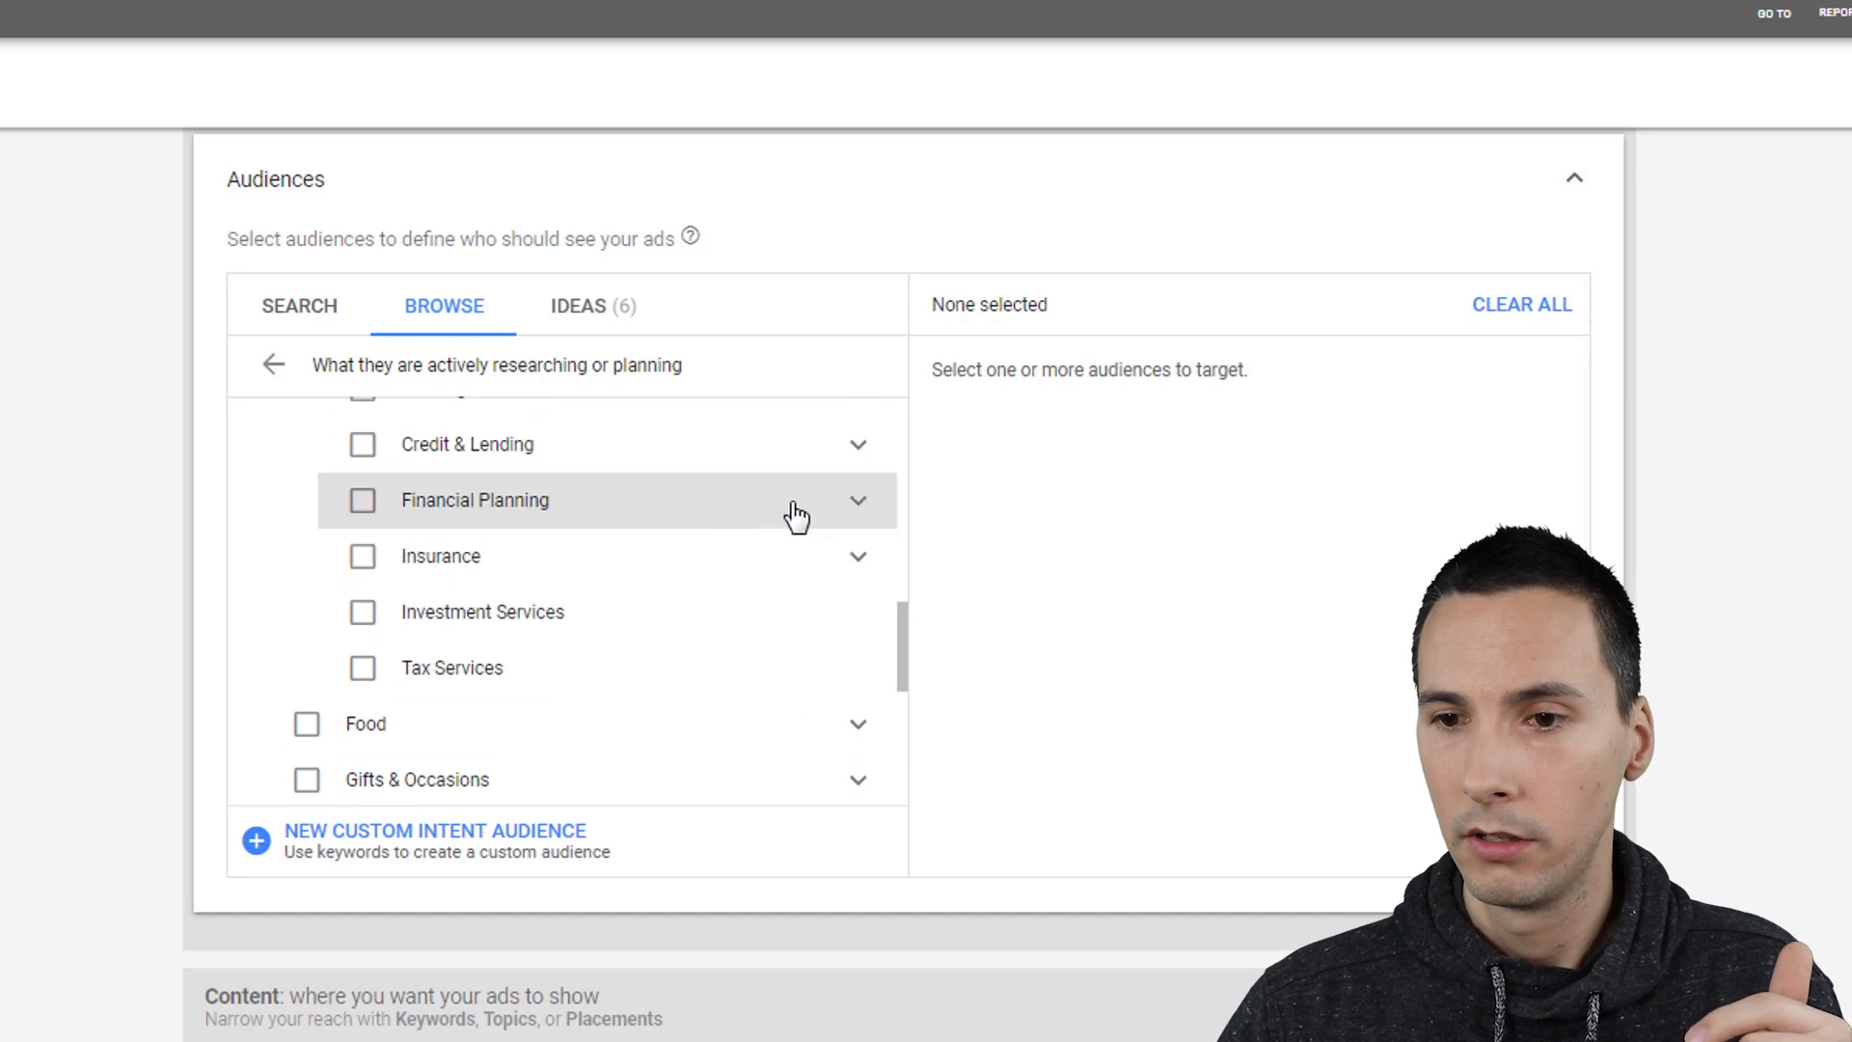
click(858, 559)
mouse_move(901, 624)
mouse_down()
mouse_move(907, 649)
mouse_move(909, 609)
mouse_up()
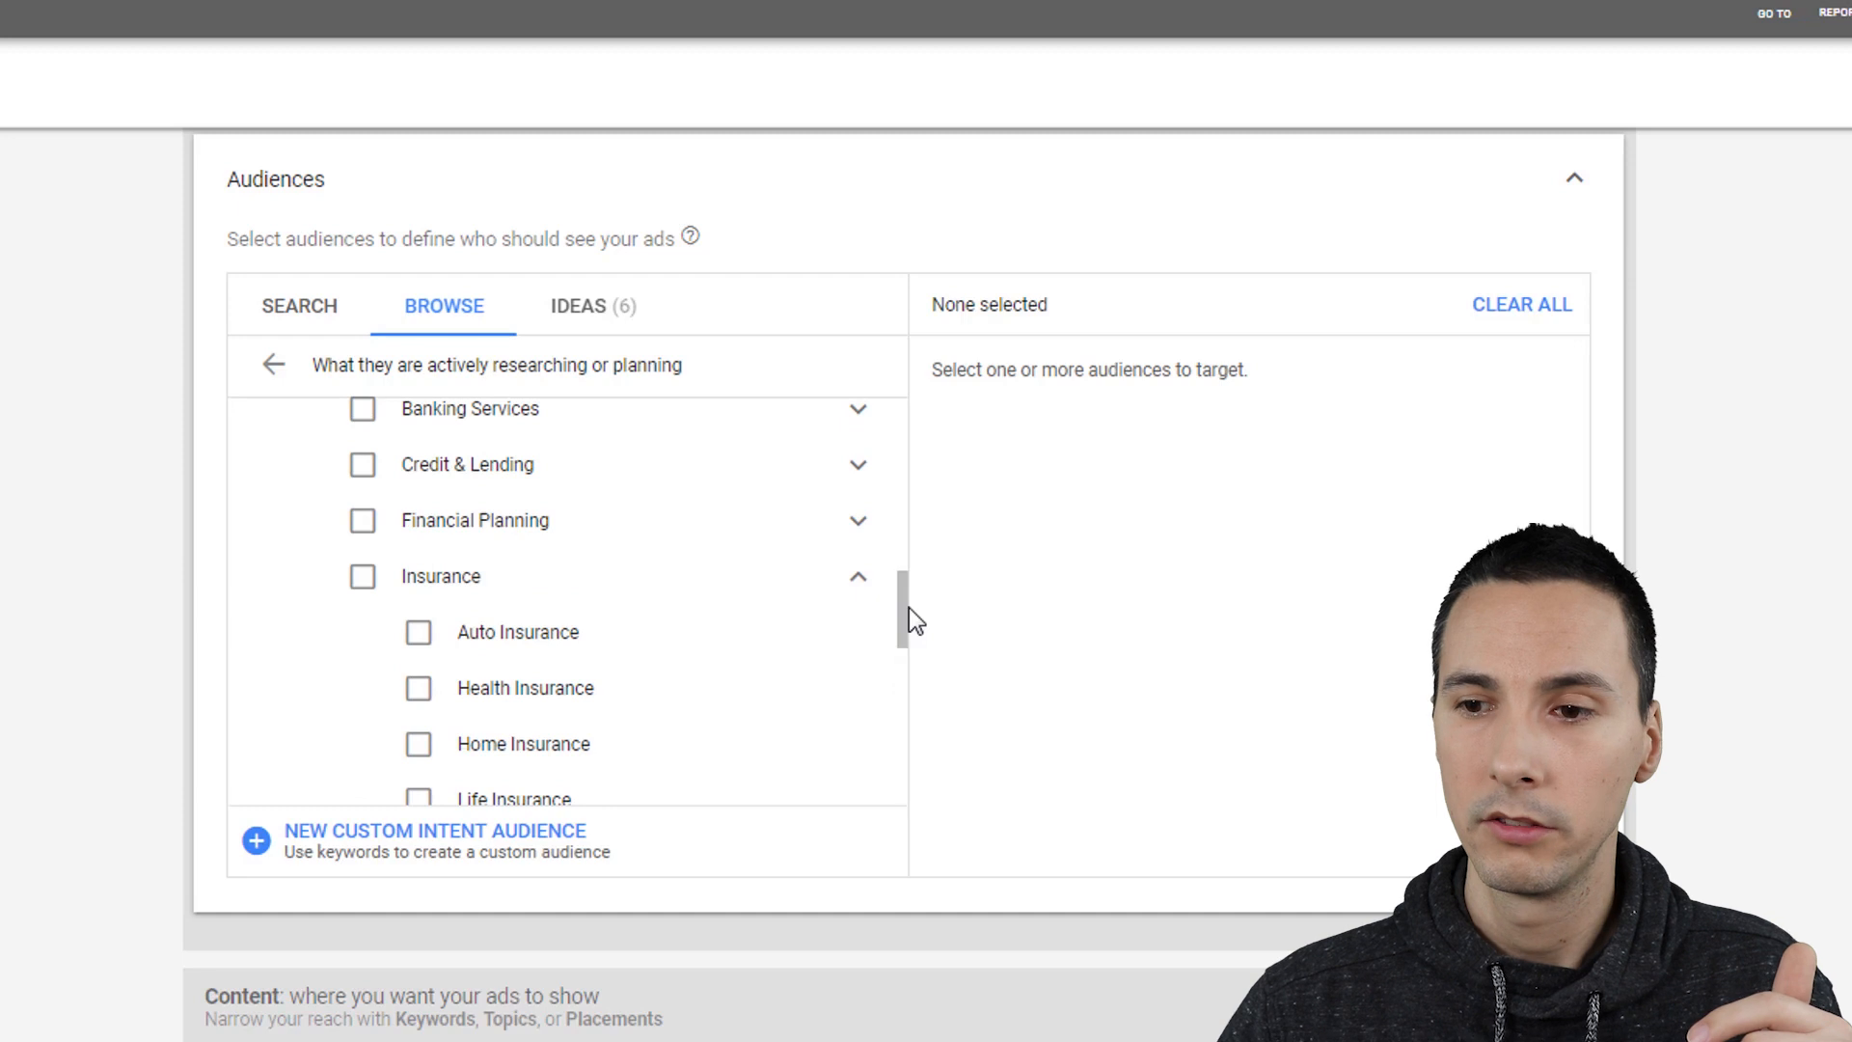
click(856, 580)
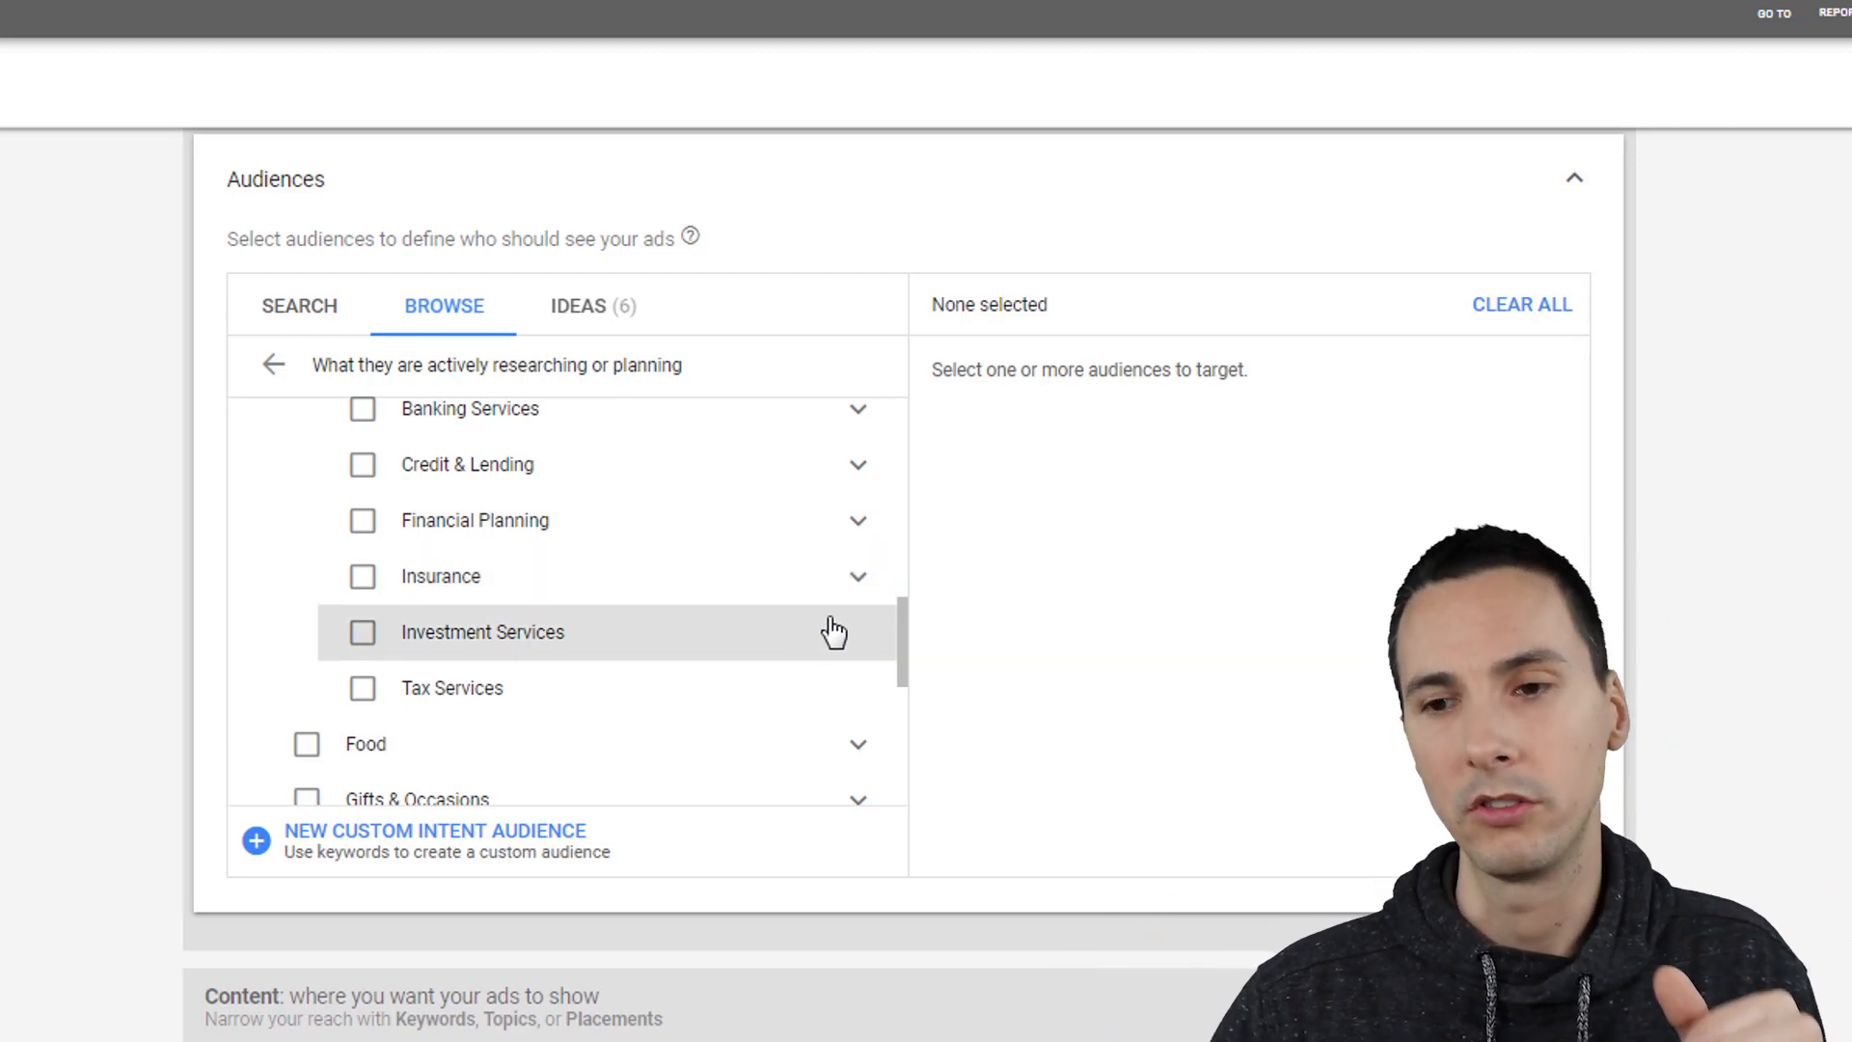
Step: Browse the life event audiences under what people are actively researching or planning, and return to the audience category list
scroll(641, 558, up, 10)
scroll(405, 636, up, 4)
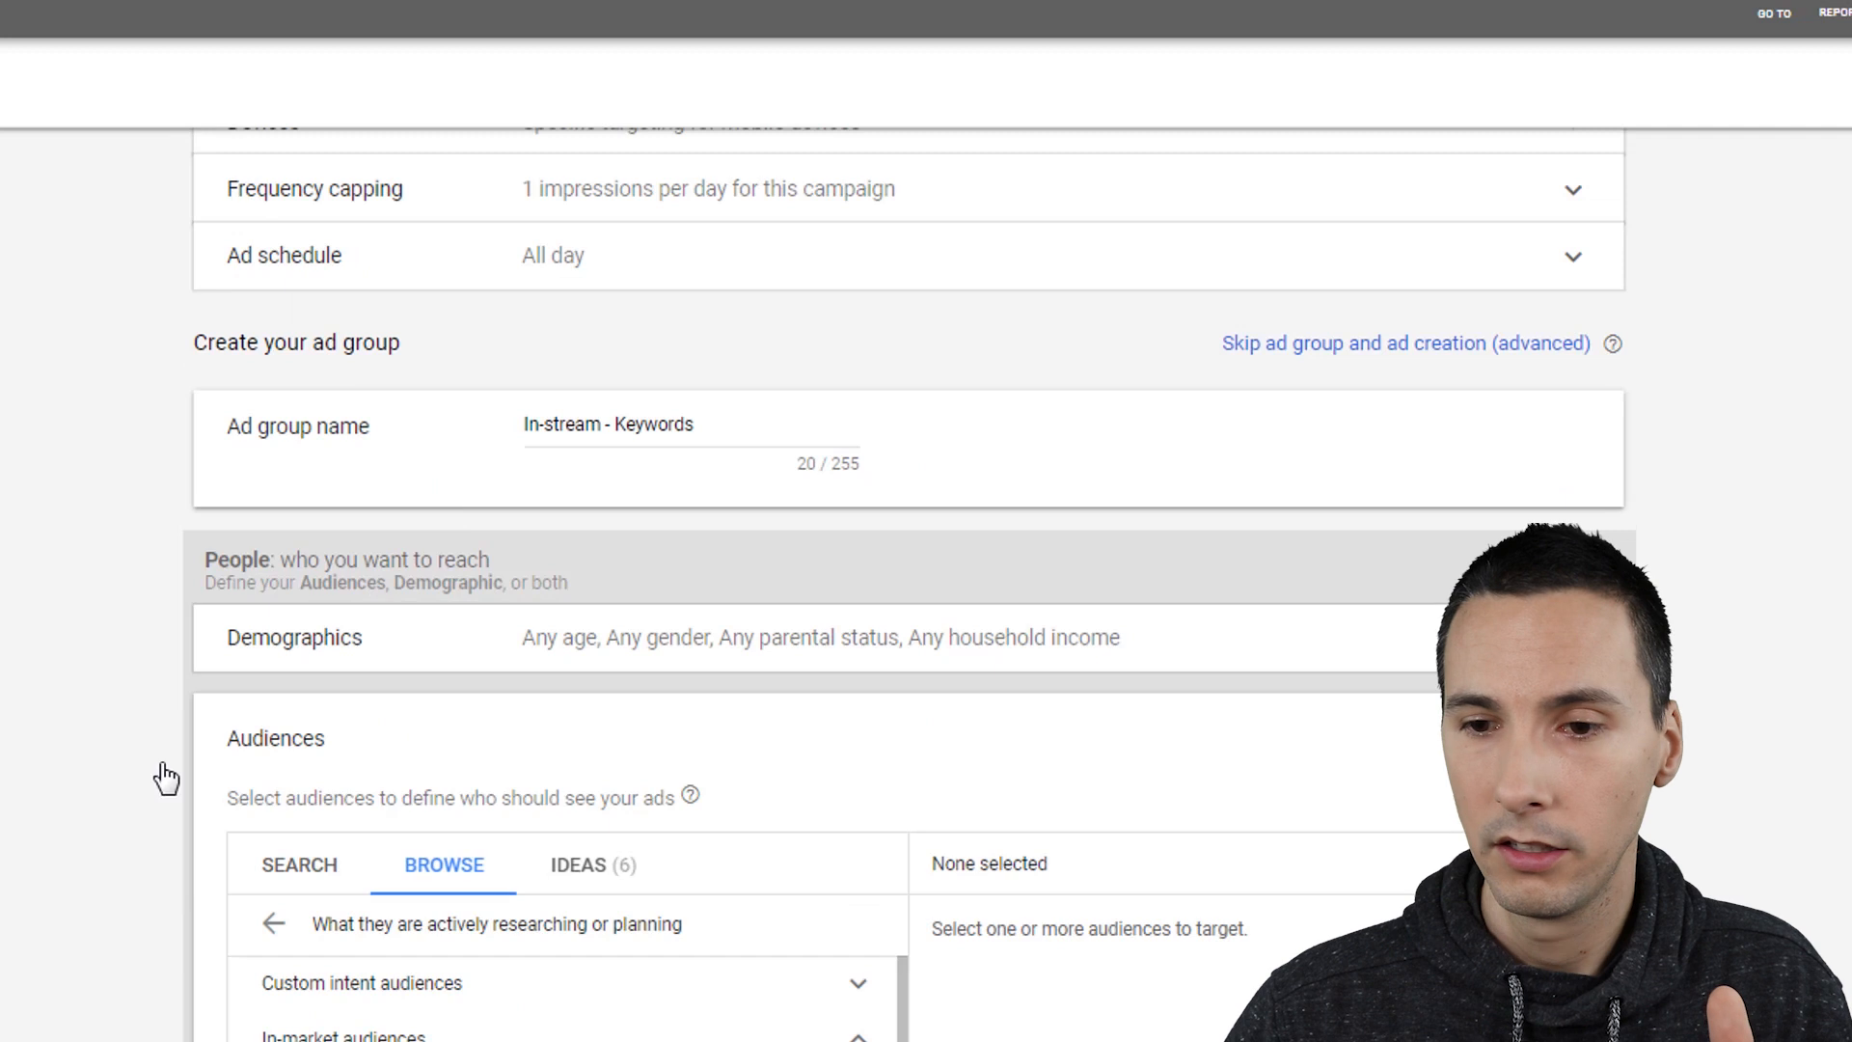
scroll(128, 777, down, 4)
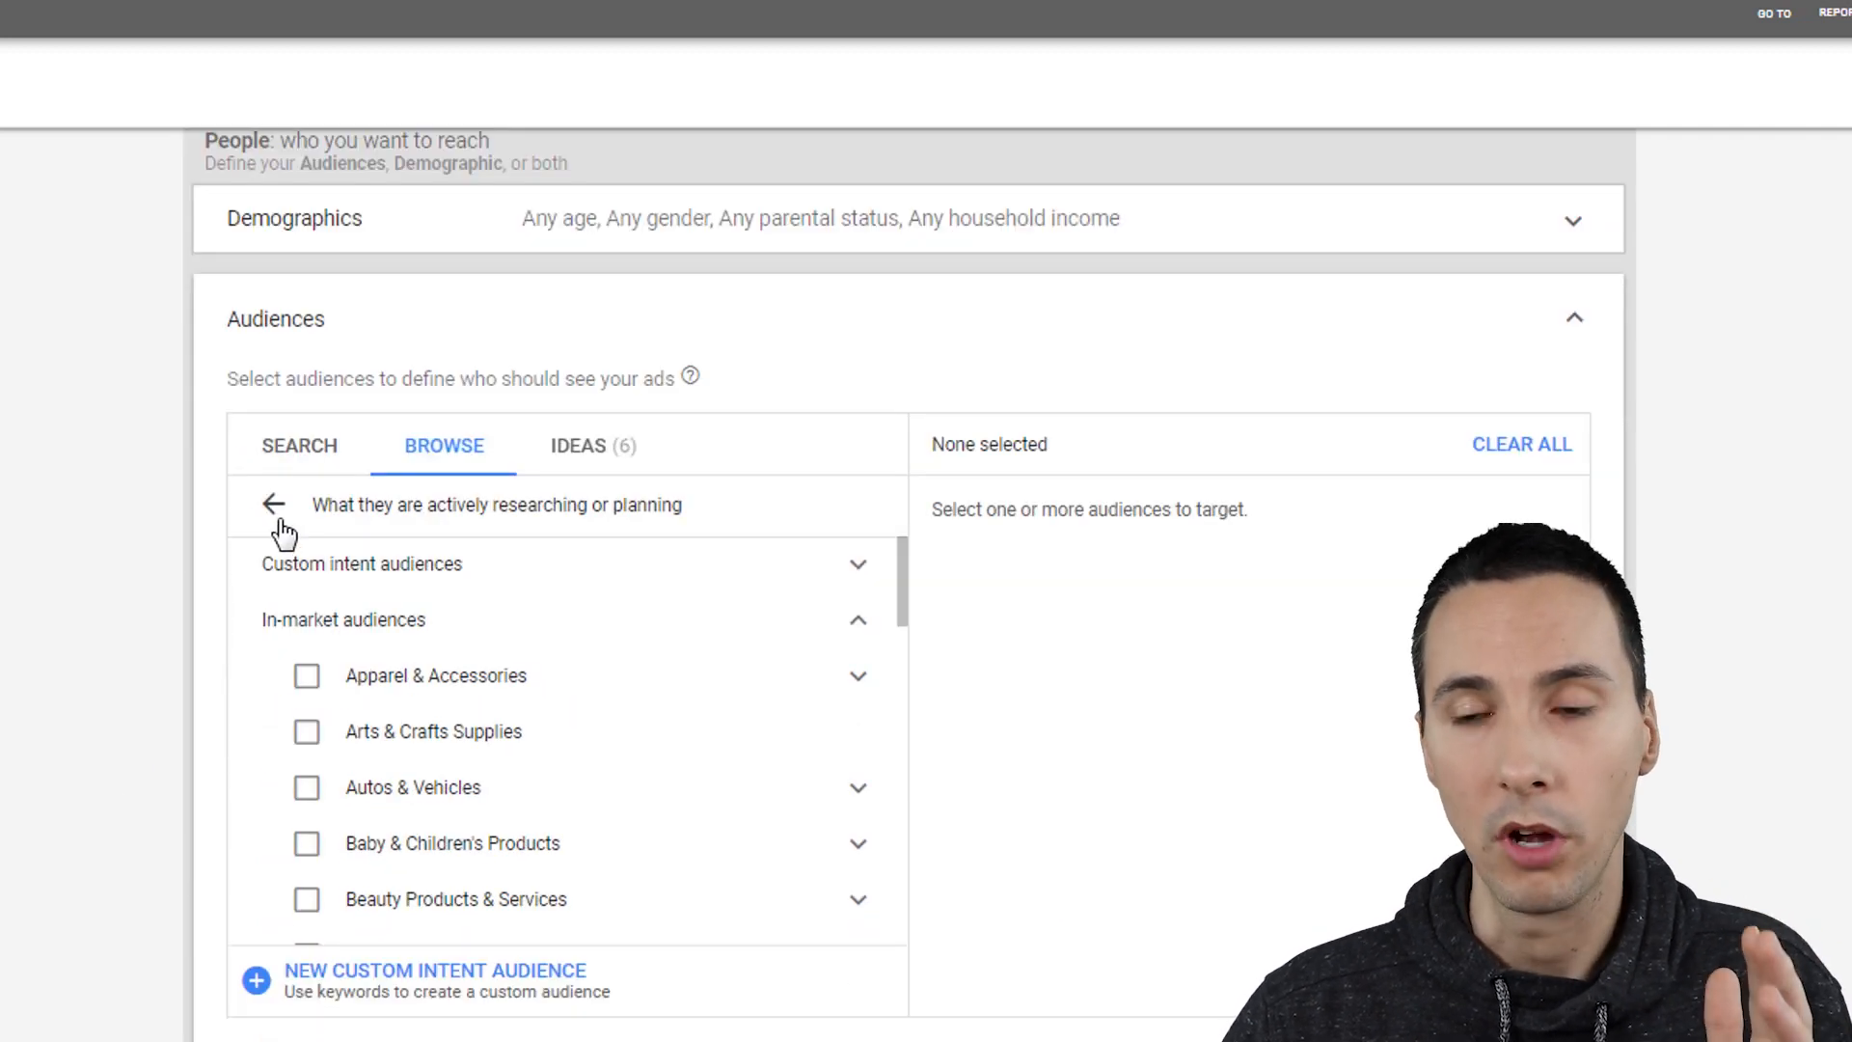
click(278, 511)
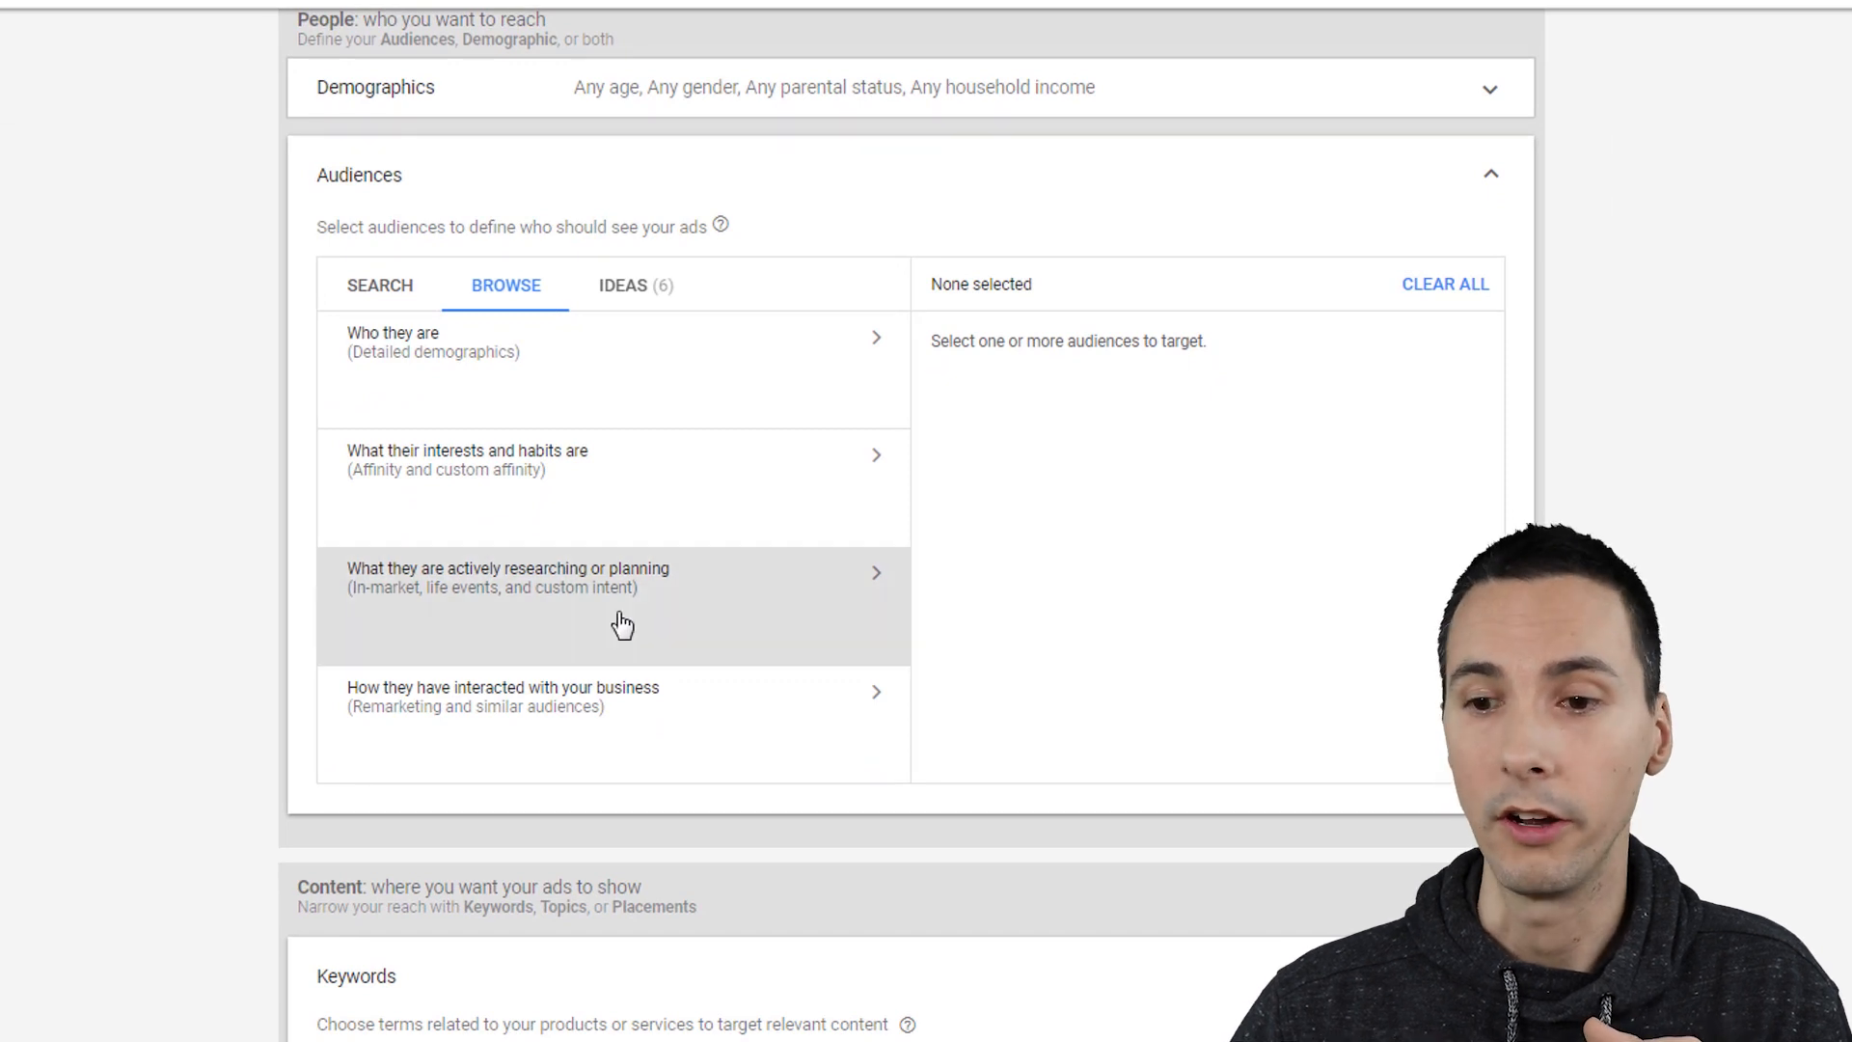
click(620, 624)
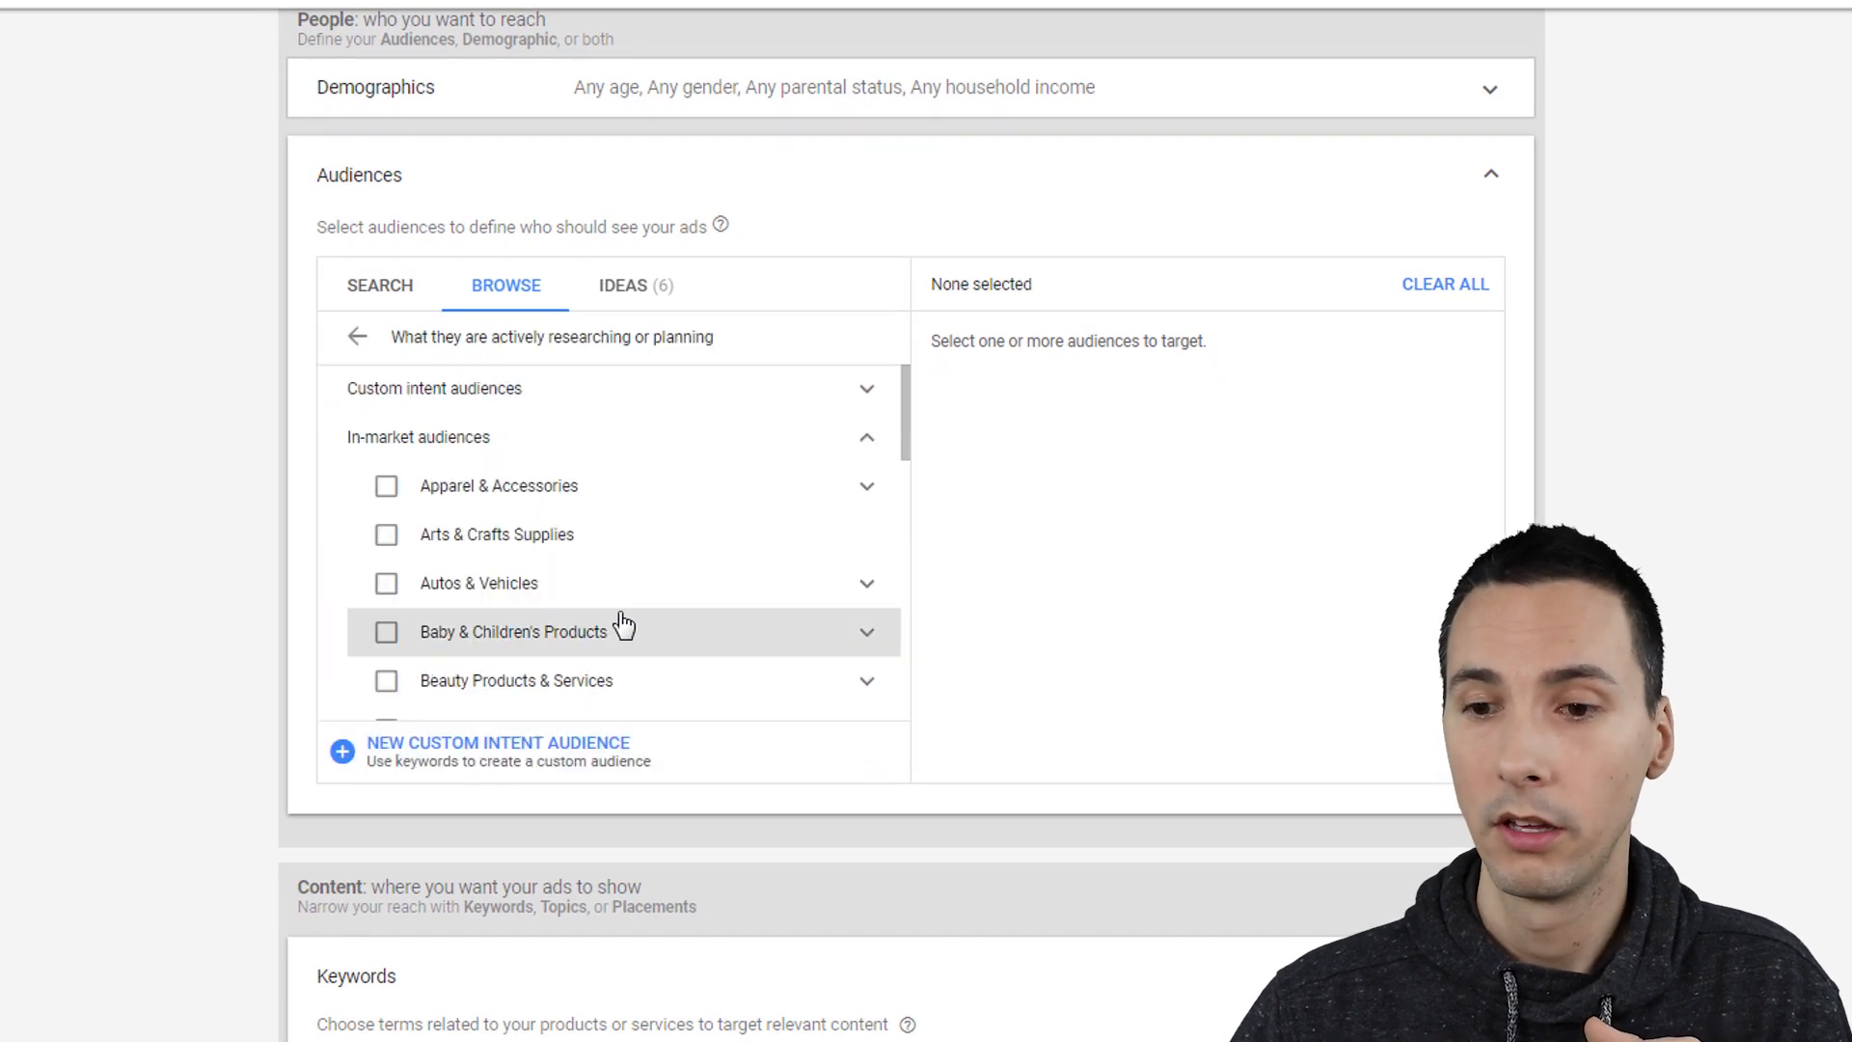
click(451, 443)
click(422, 490)
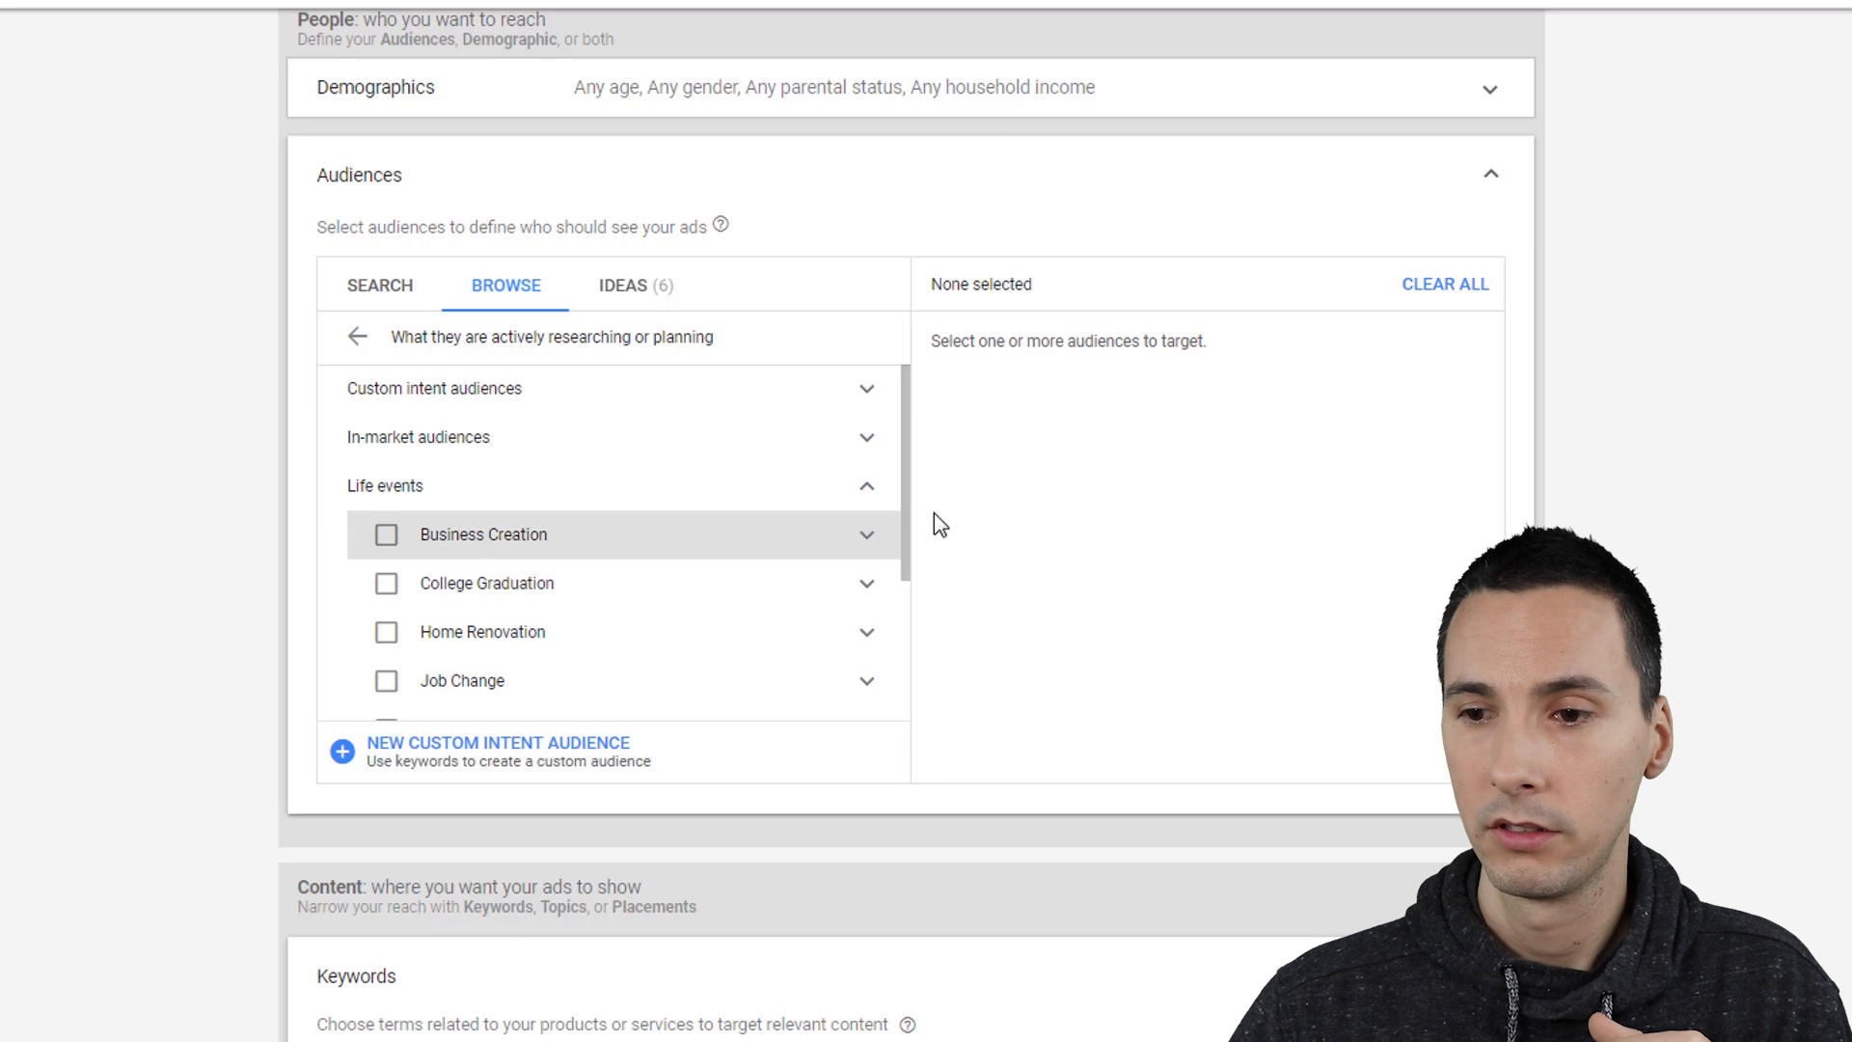
drag(909, 570, 914, 656)
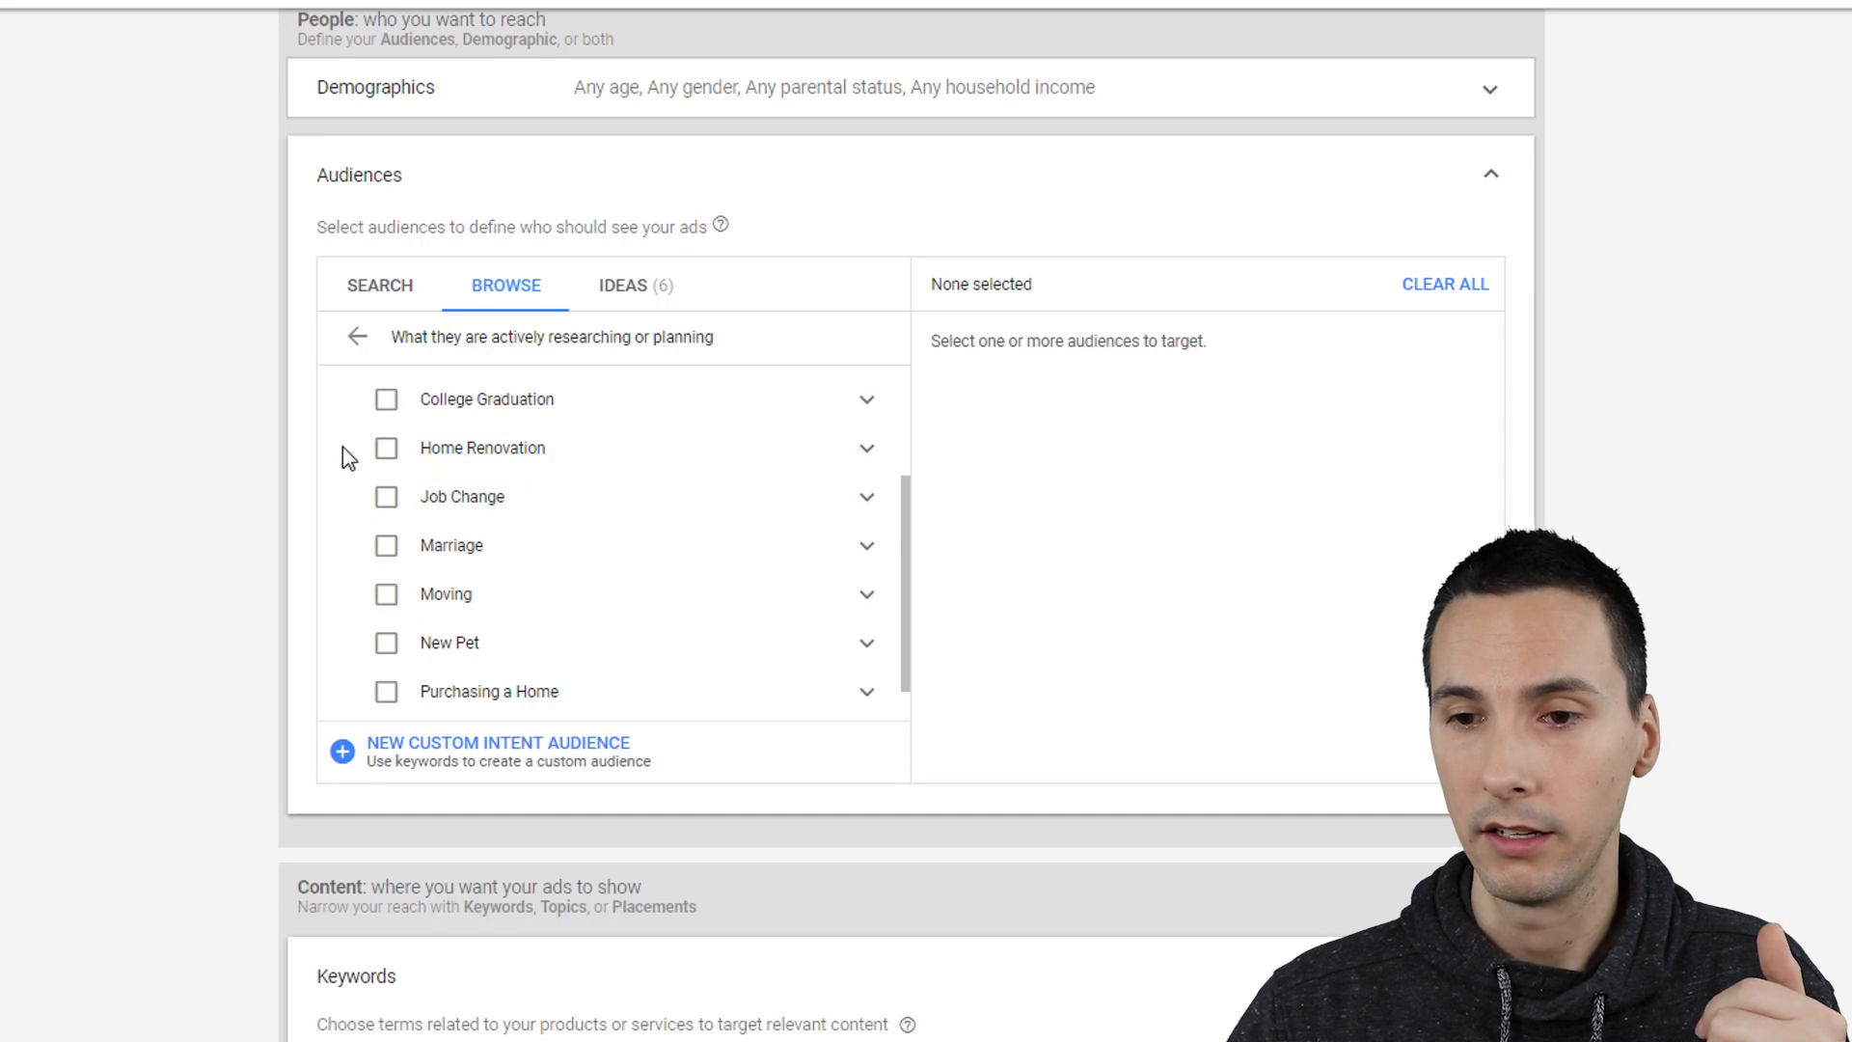
scroll(343, 434, up, 2)
click(476, 443)
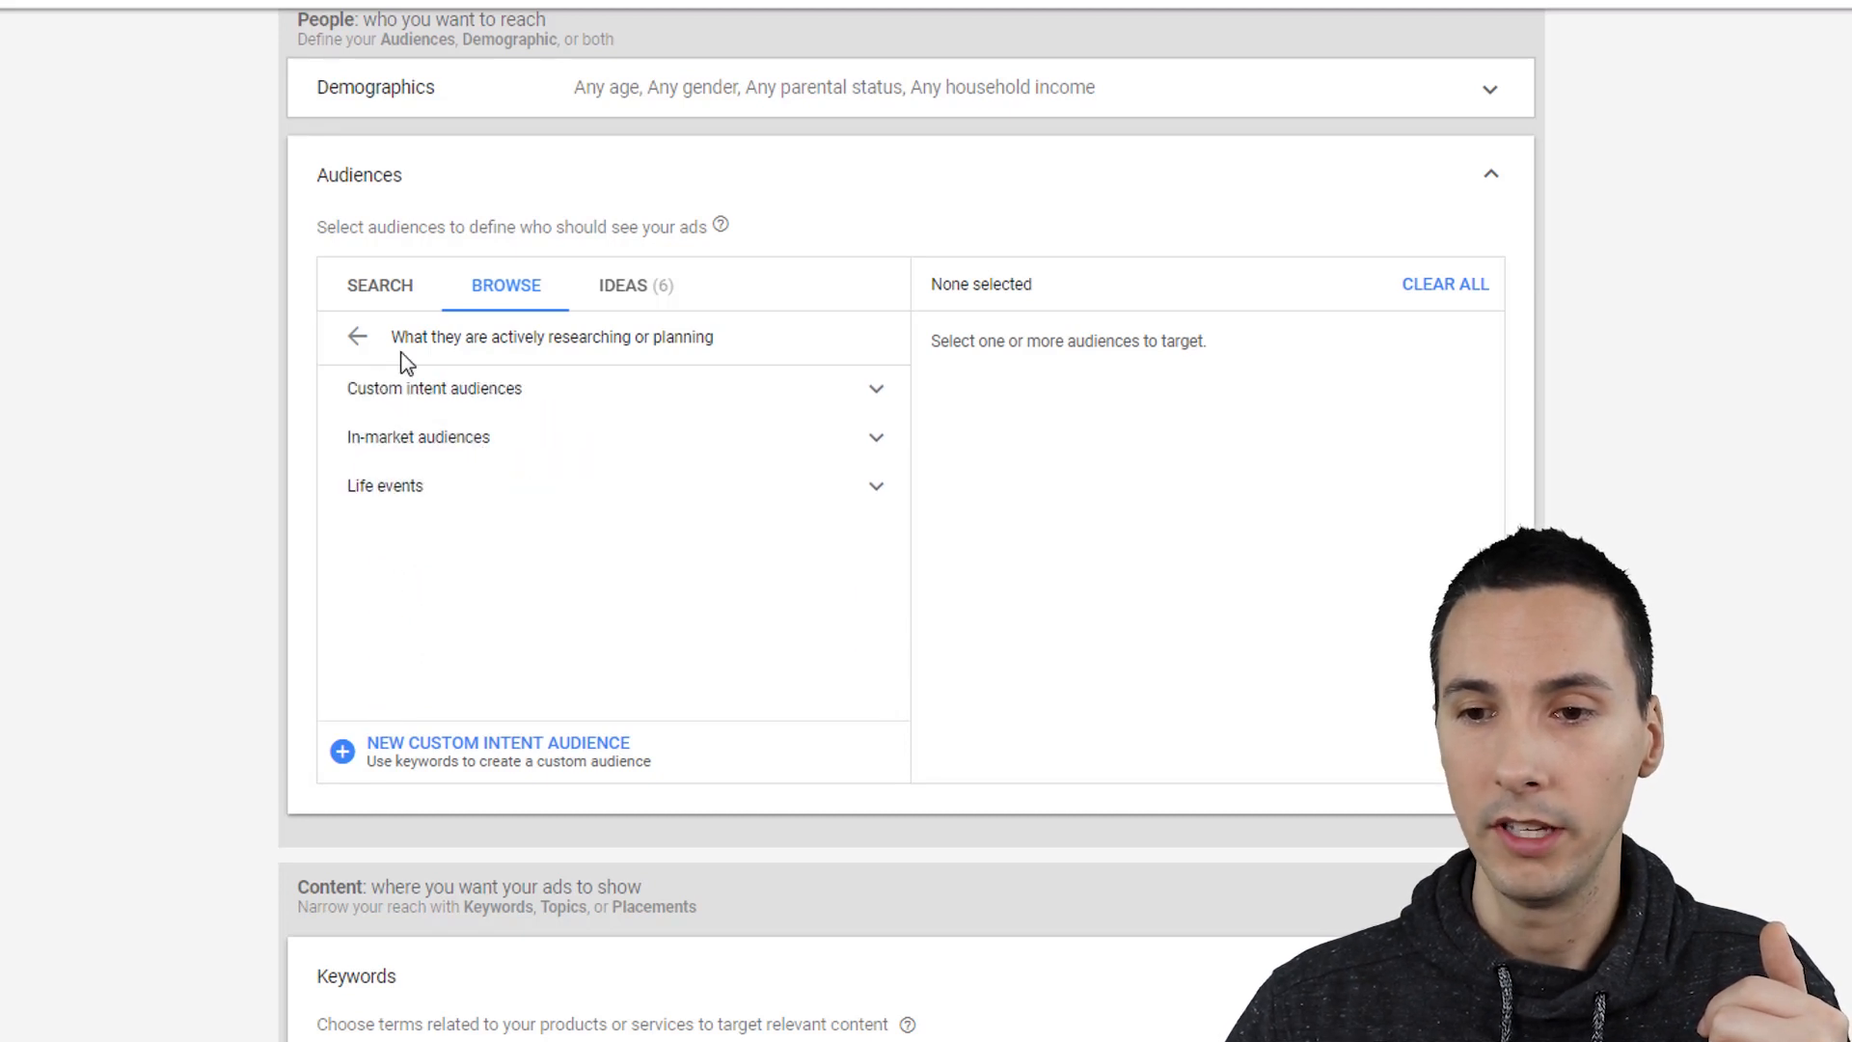
click(370, 343)
Step: View the remarketing and similar audience types under how people have interacted with the business
scroll(946, 495, down, 1)
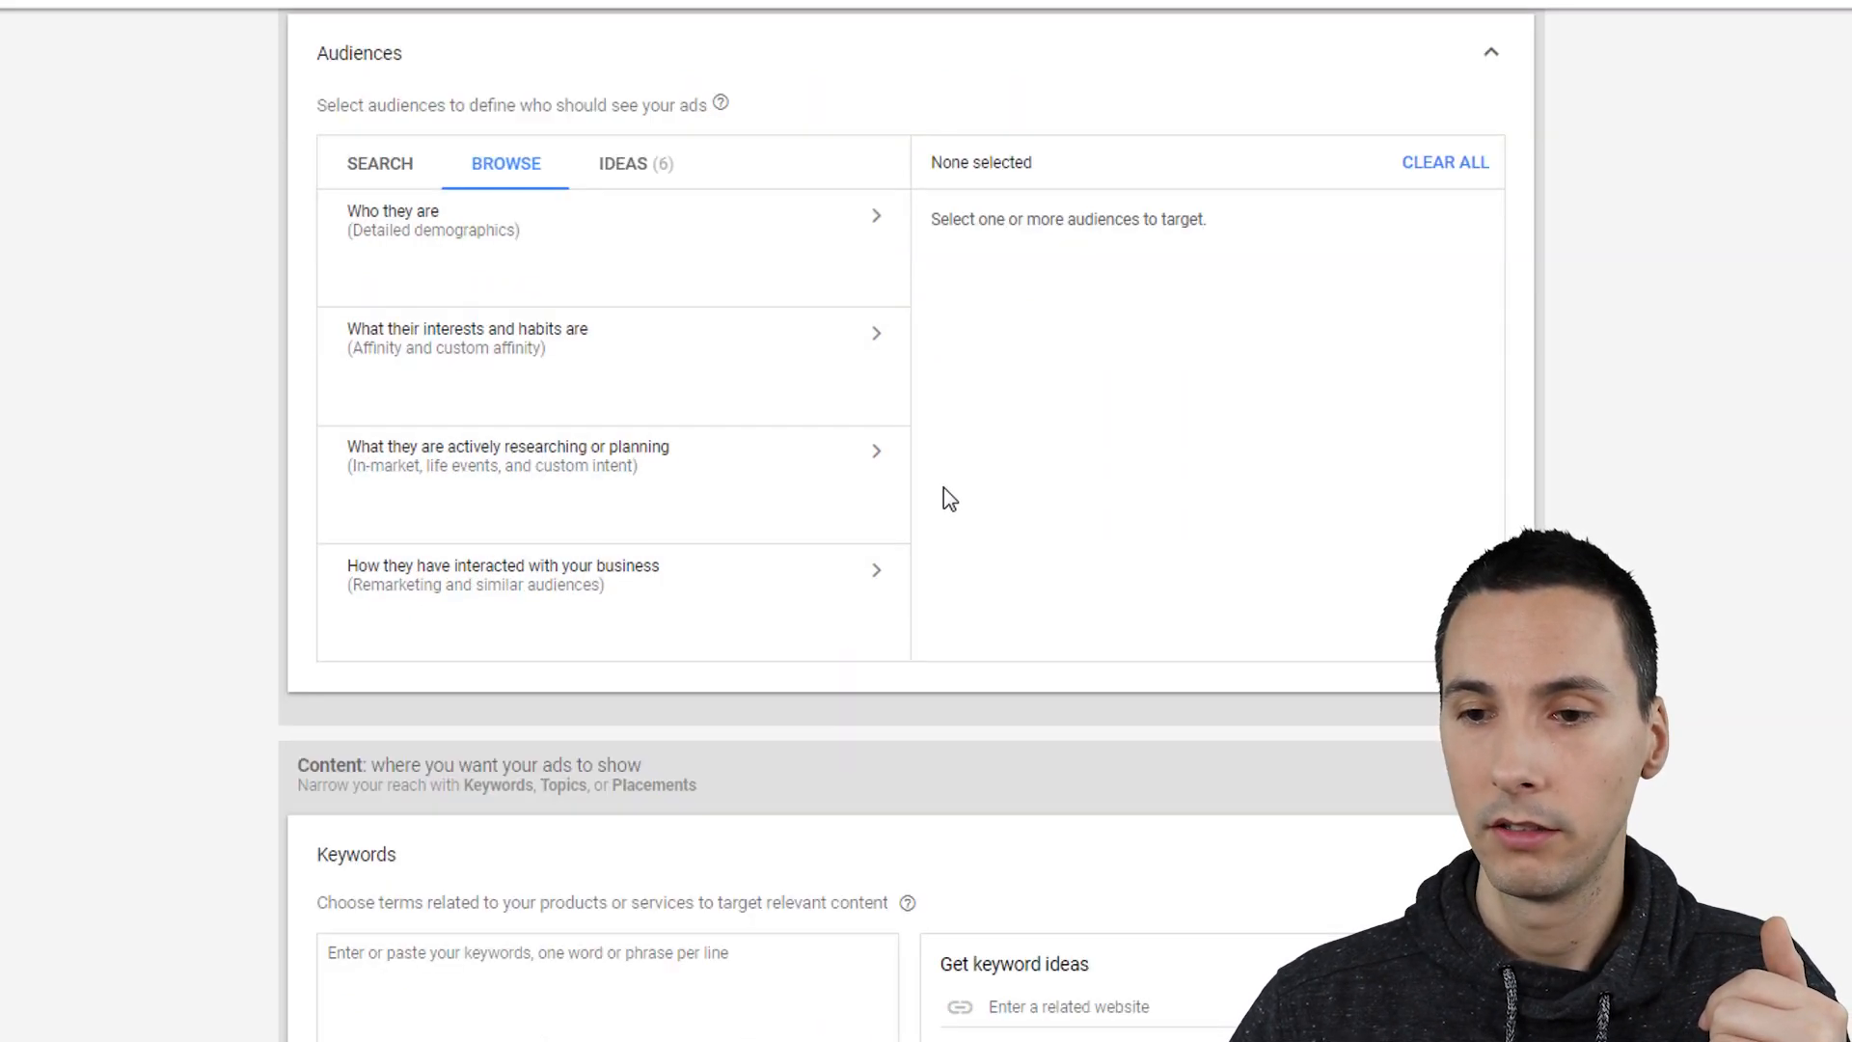
click(603, 590)
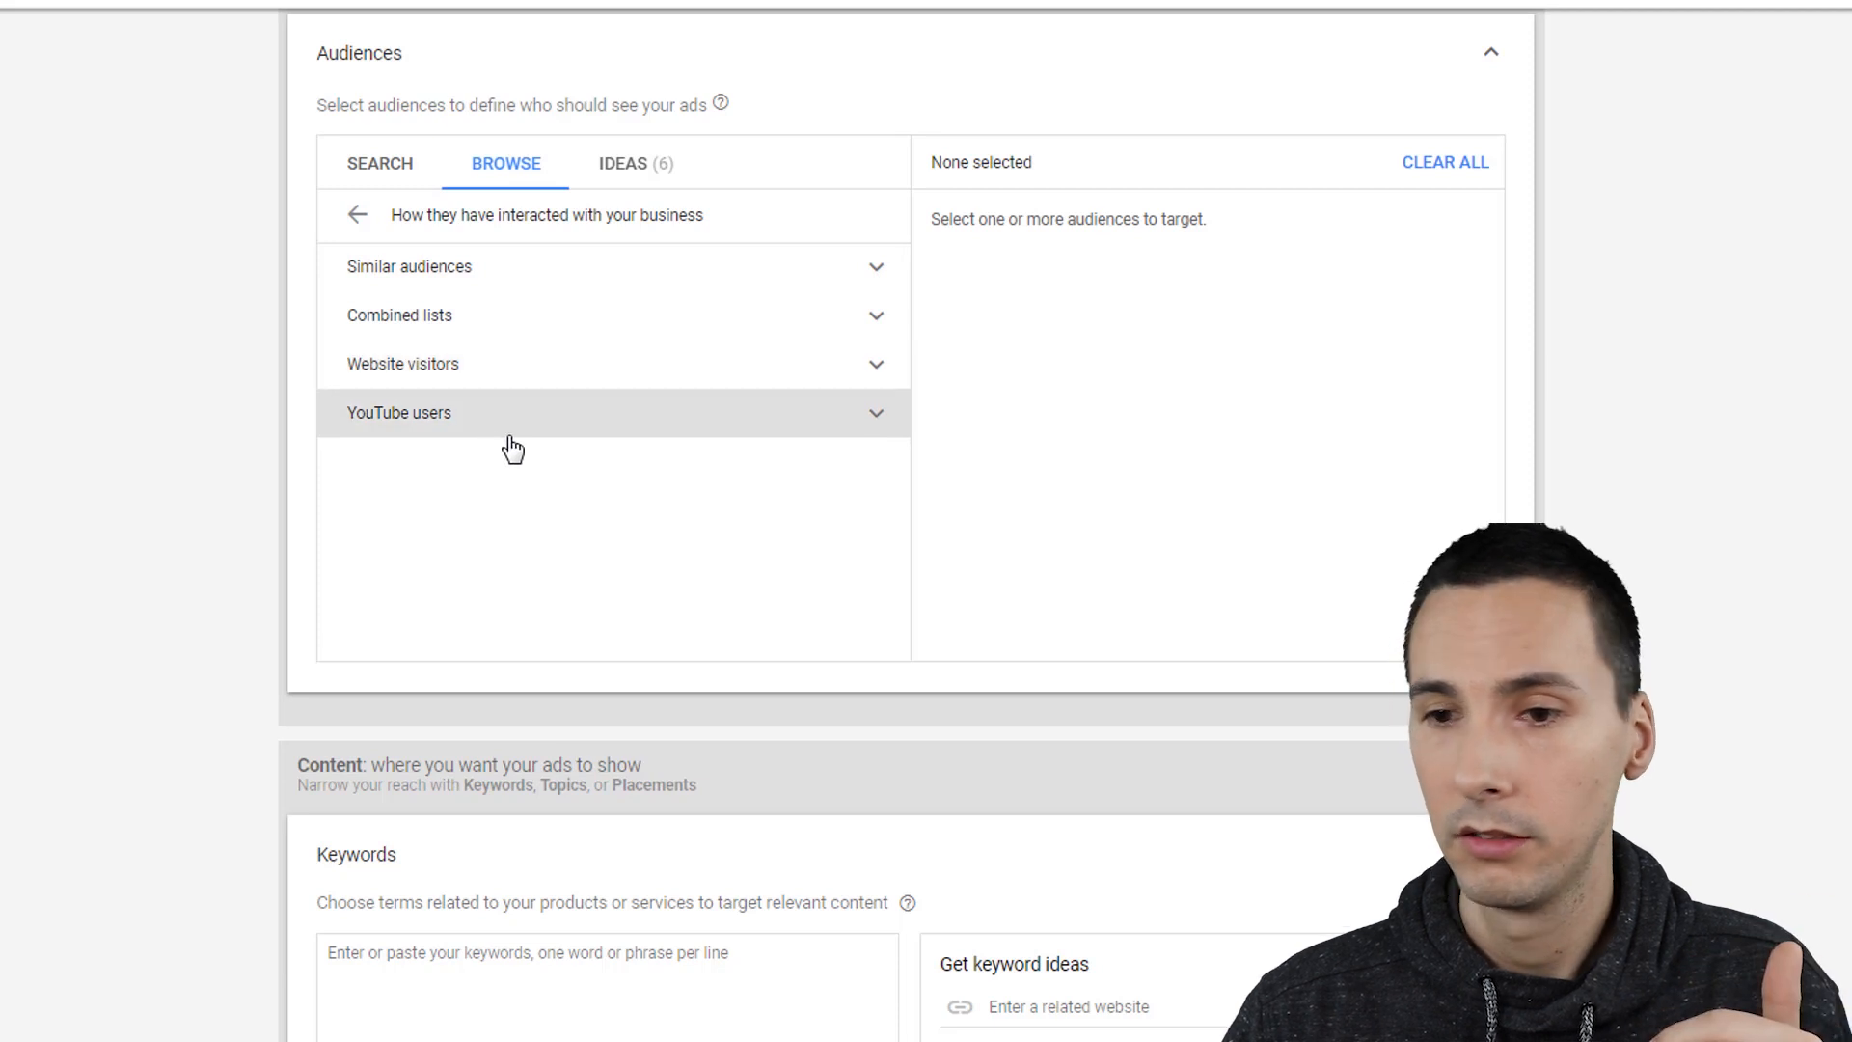
click(357, 216)
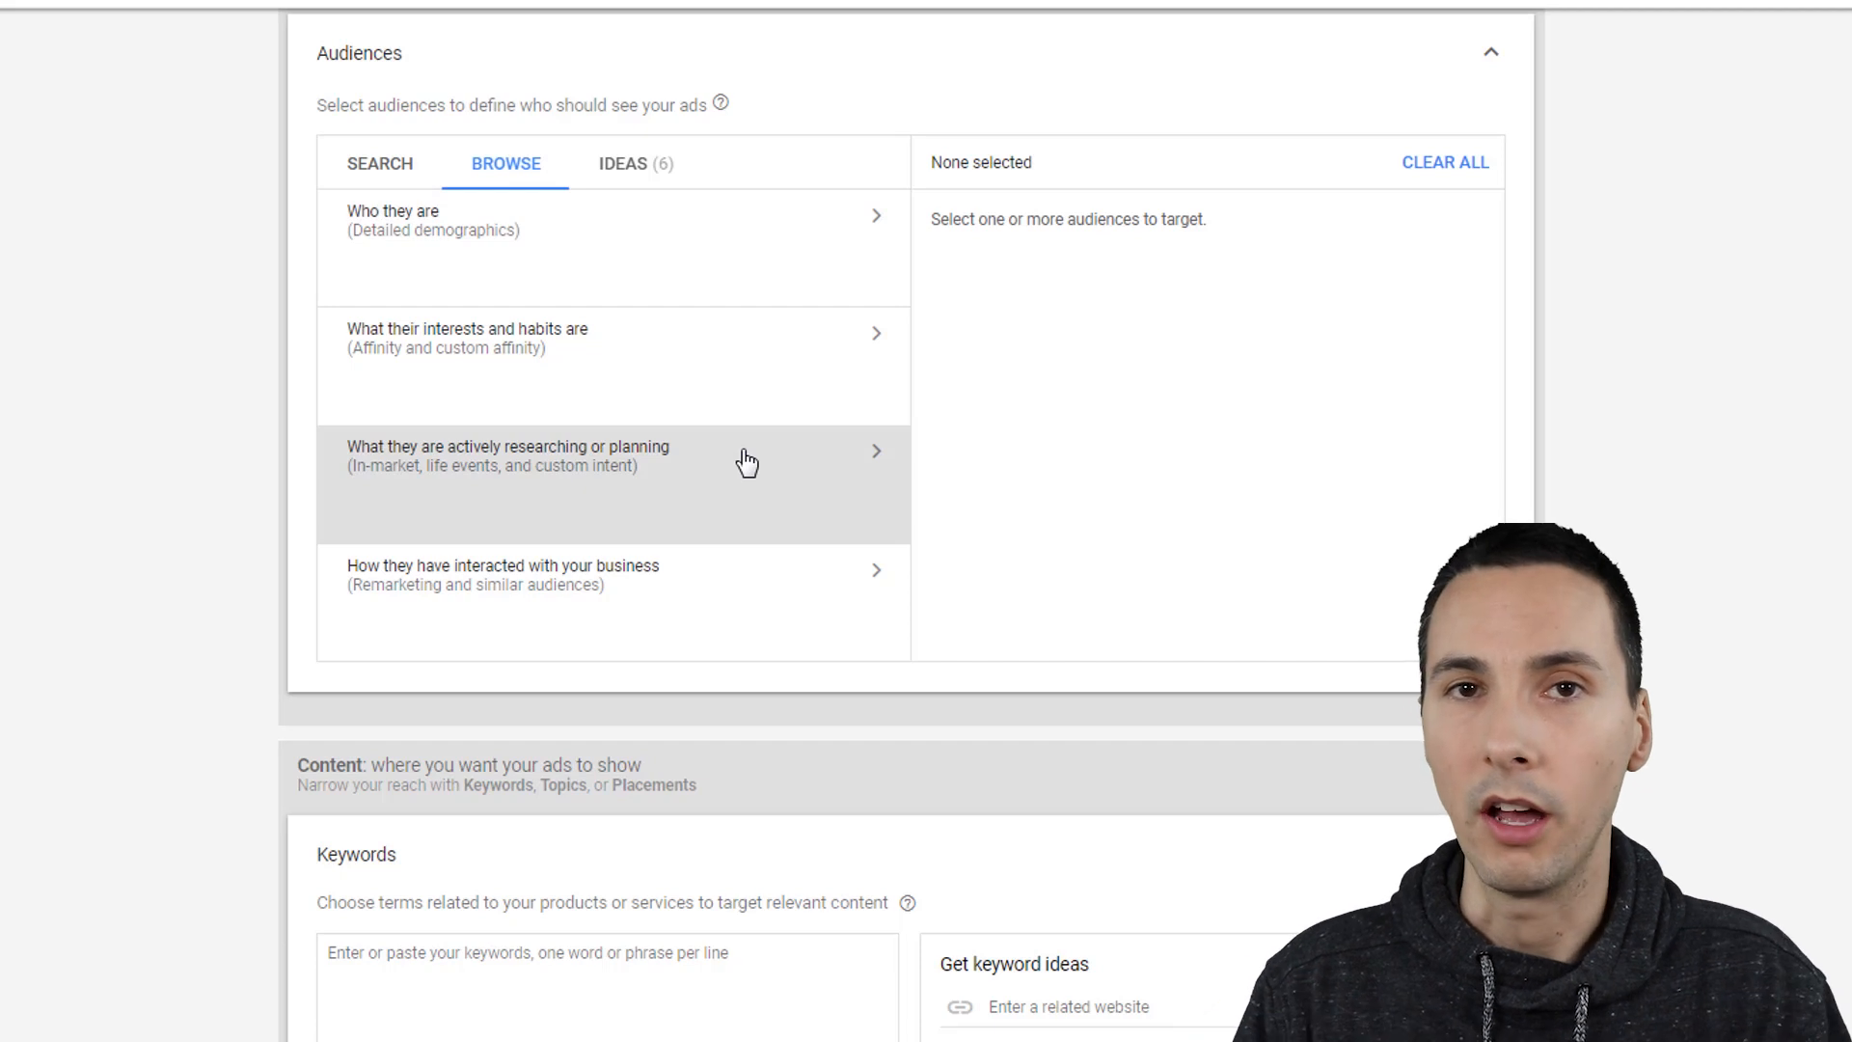
Step: Select the detailed demographics Parents of Infants (0-1 years) and Single as target audiences
click(805, 262)
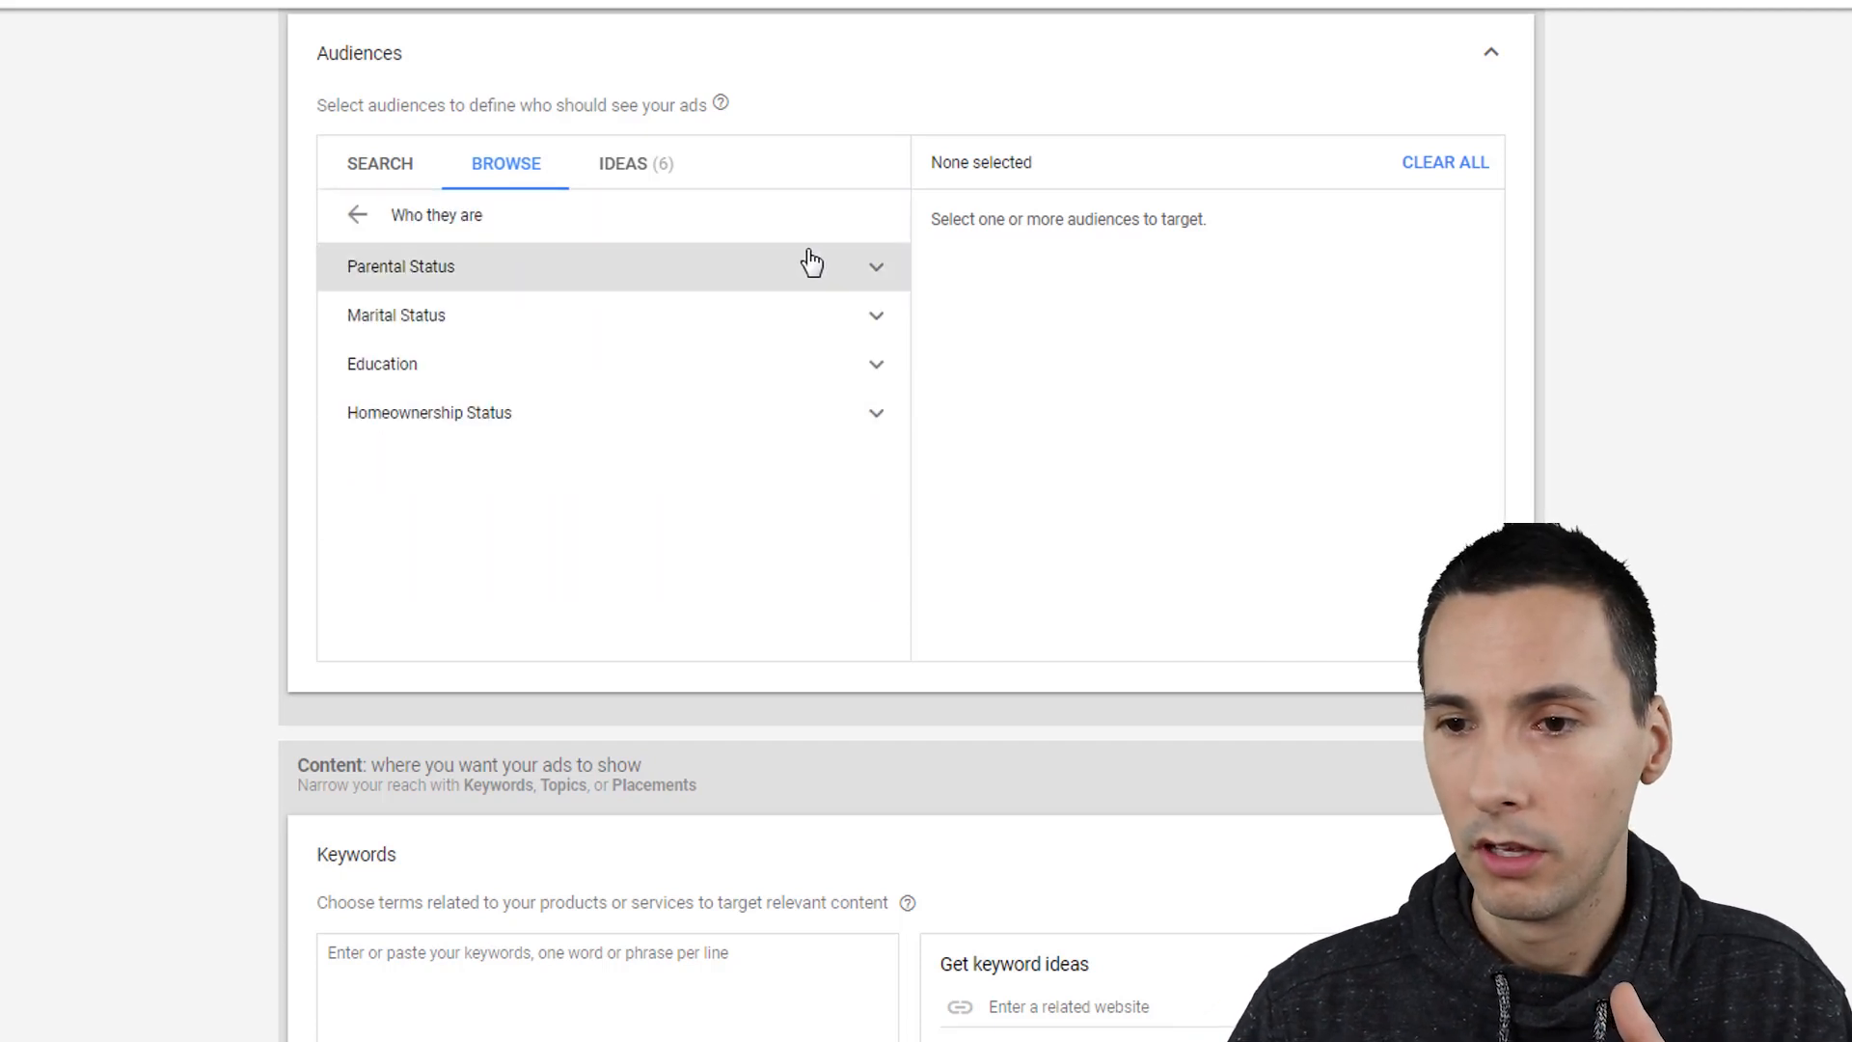
click(806, 275)
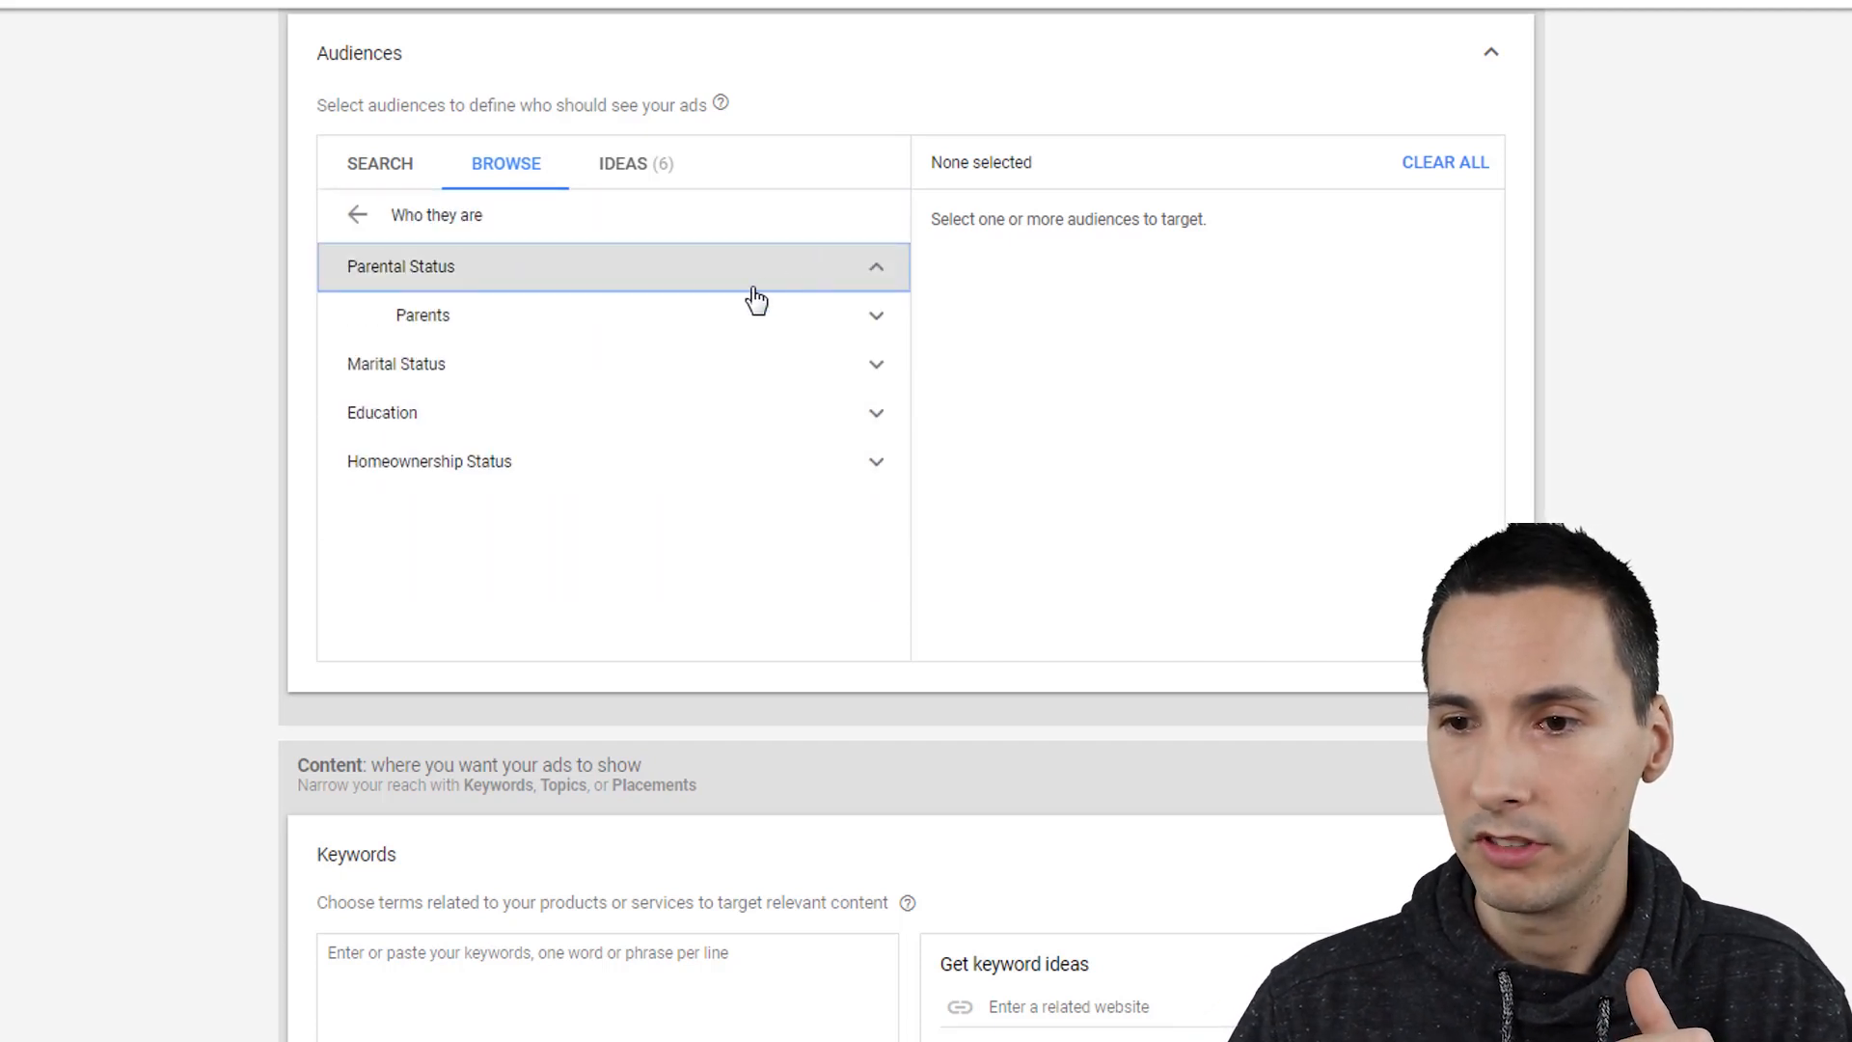
click(863, 335)
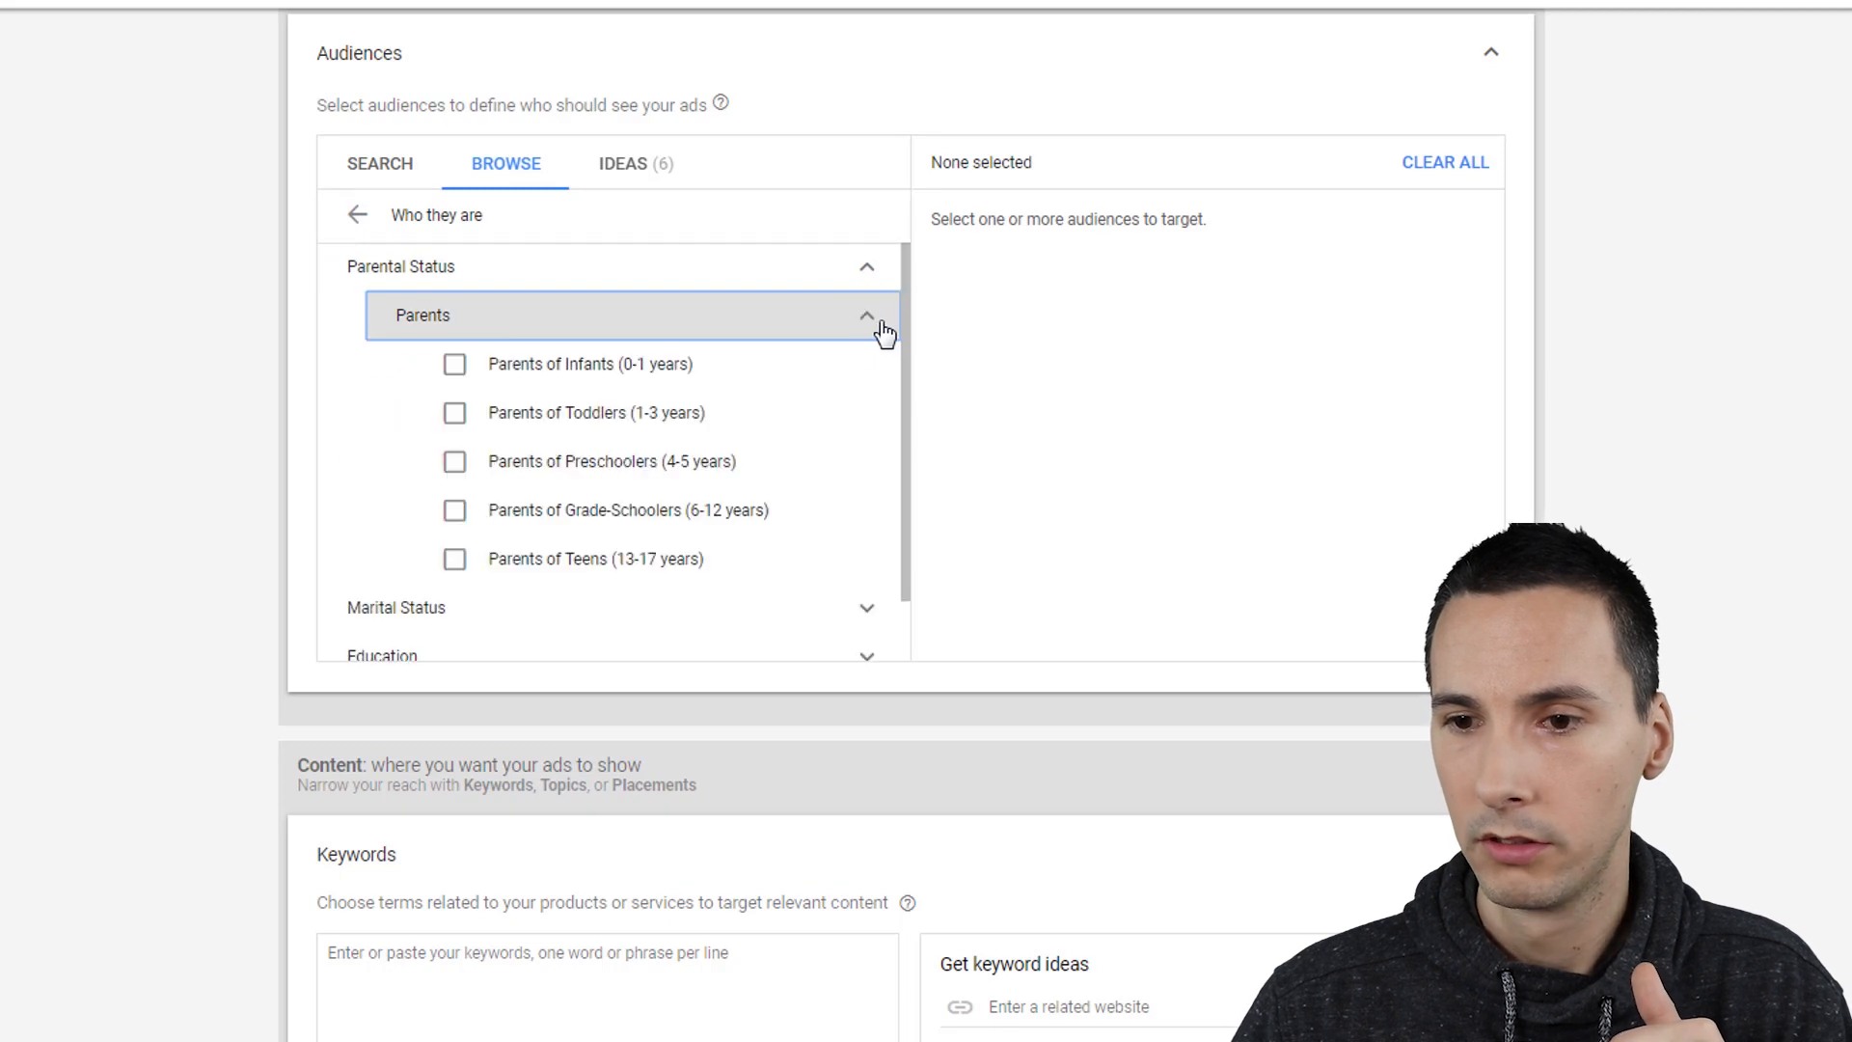
click(687, 376)
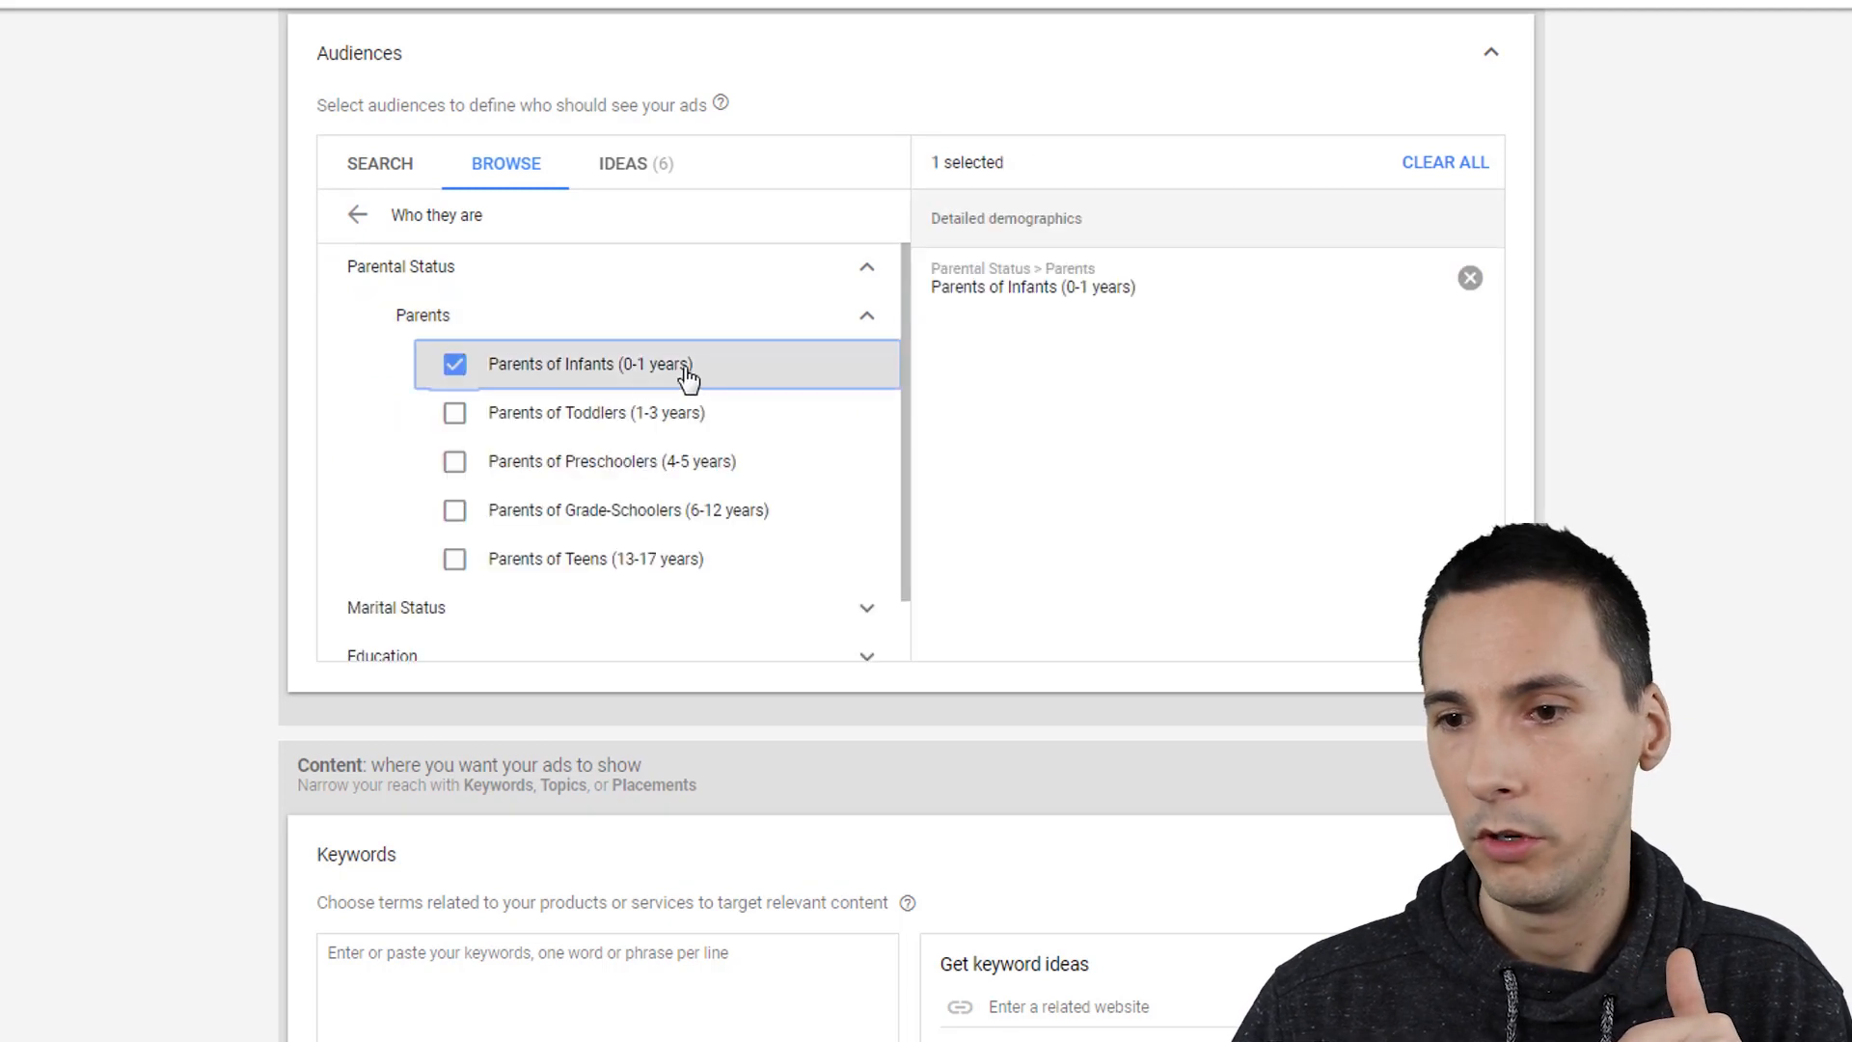
click(871, 318)
click(878, 371)
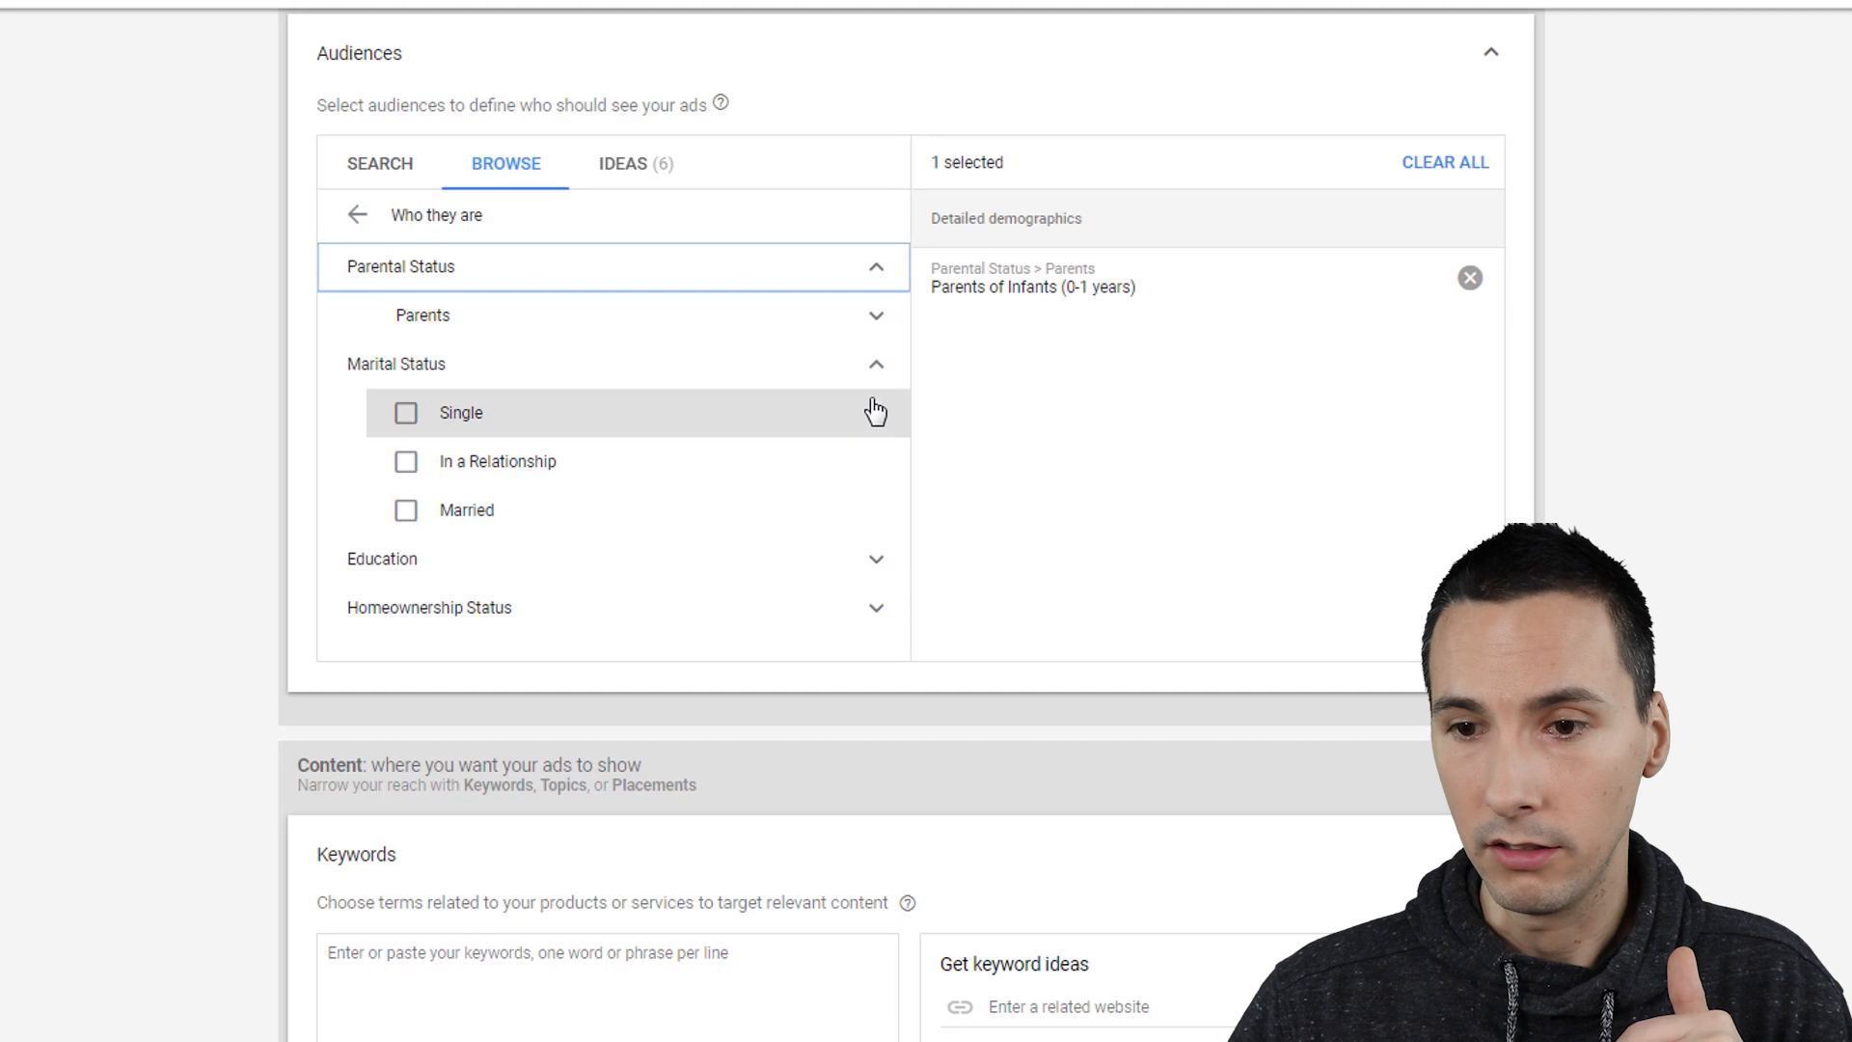
click(416, 437)
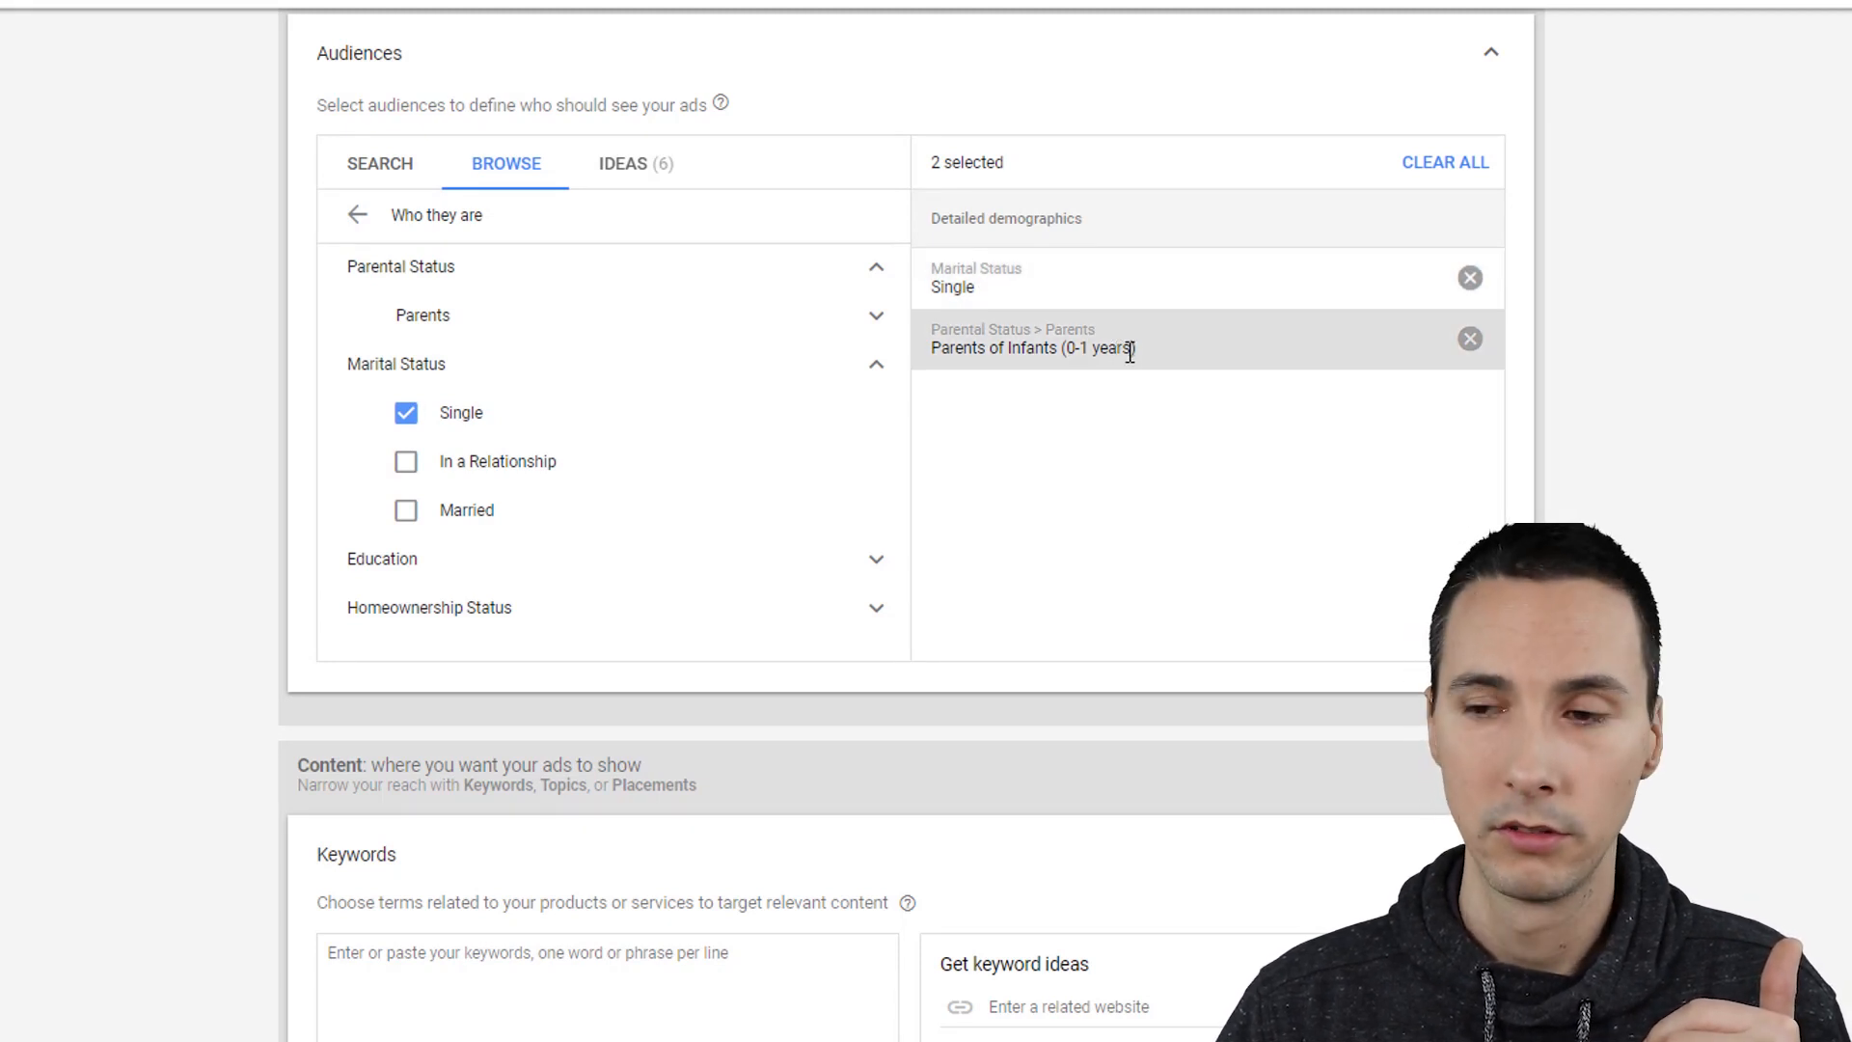
Step: Remove both selected detailed demographics from the targeting and collapse the audience settings
click(1468, 340)
click(1469, 279)
scroll(1314, 287, up, 1)
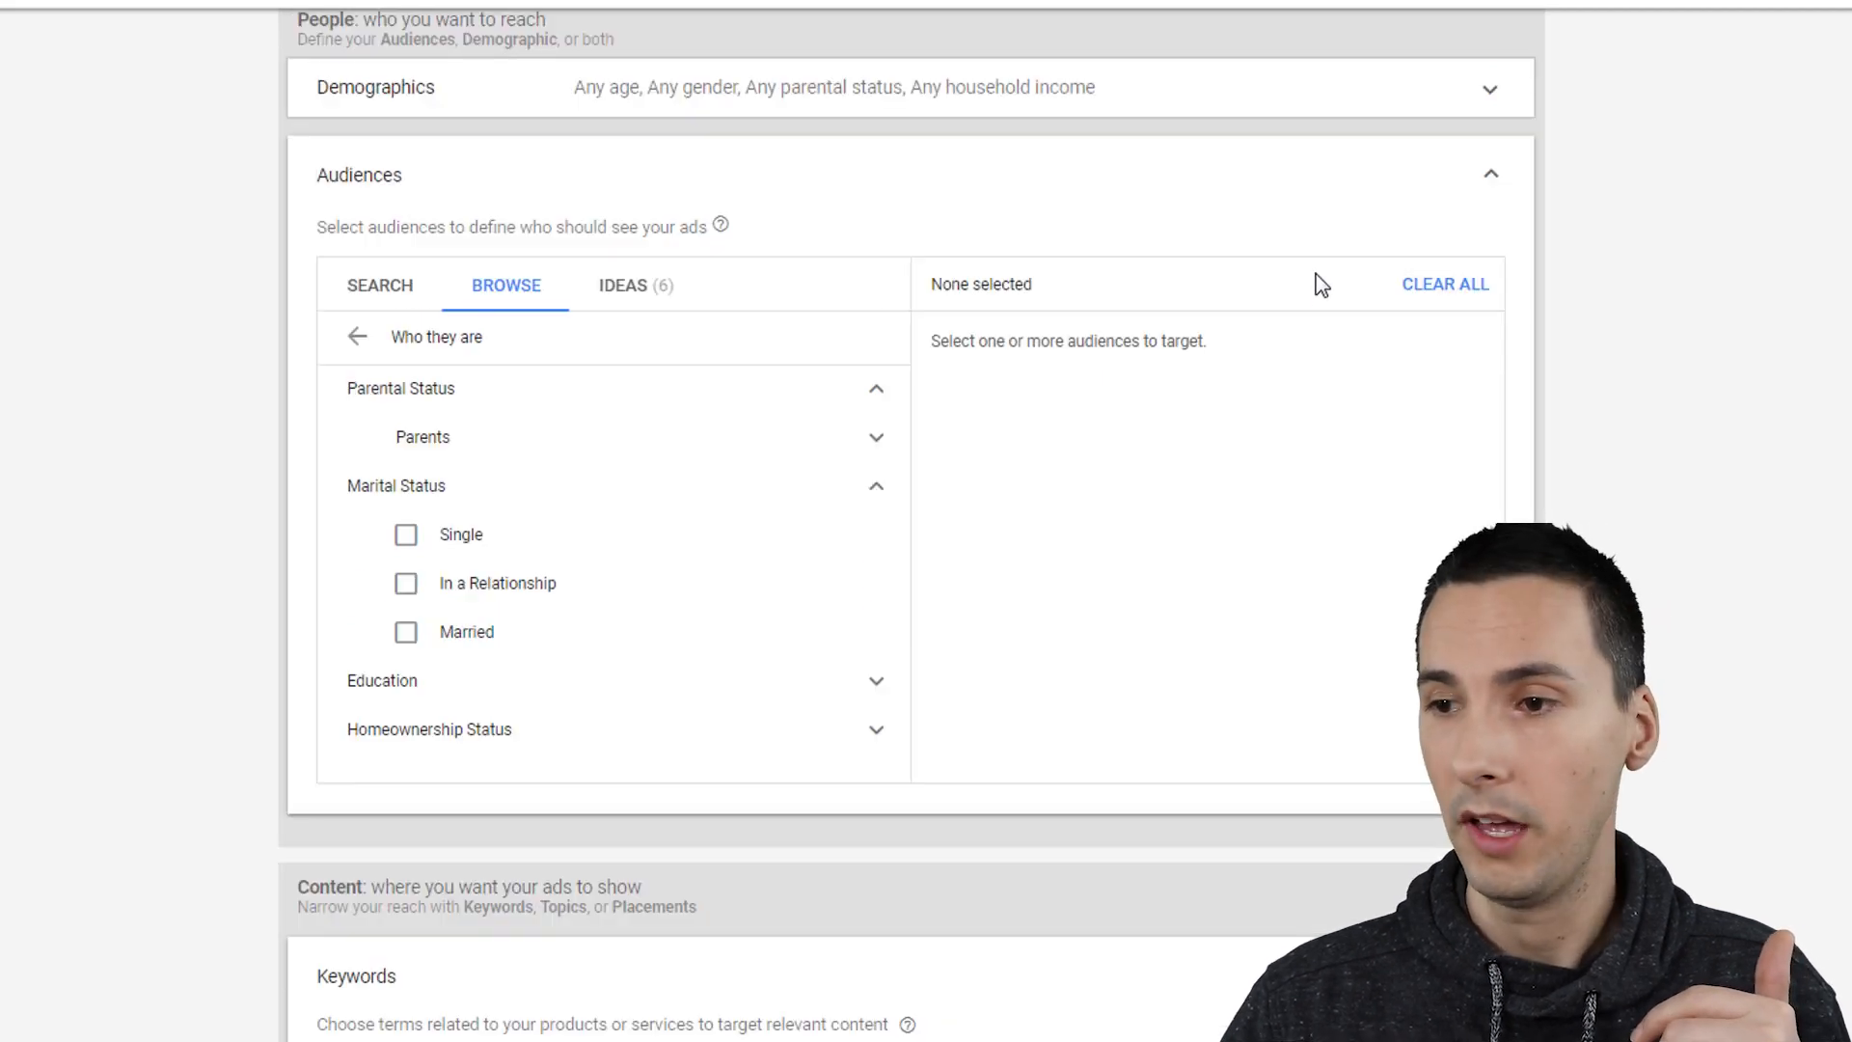
click(1496, 177)
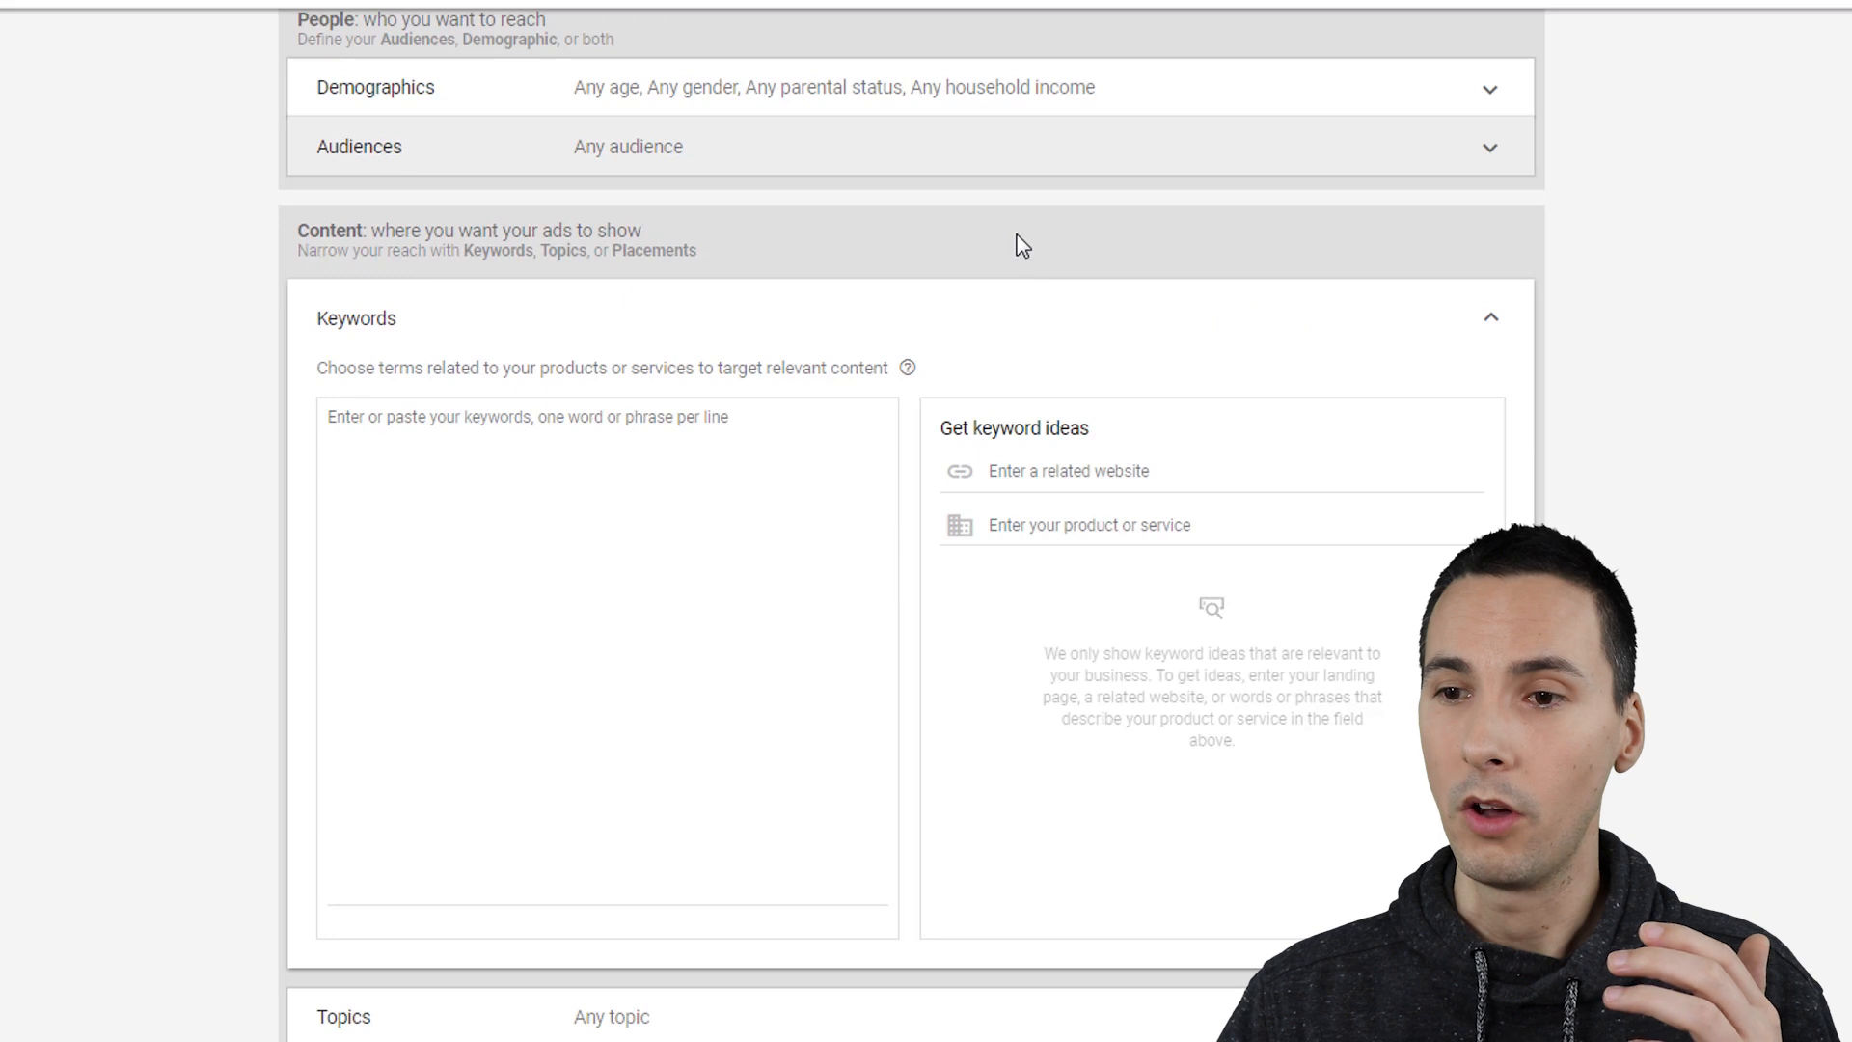
Step: Enter the targeting keywords youtube ads, youtube advertising, video advertising, google ads video and adwords for video, one per line
scroll(1013, 244, up, 2)
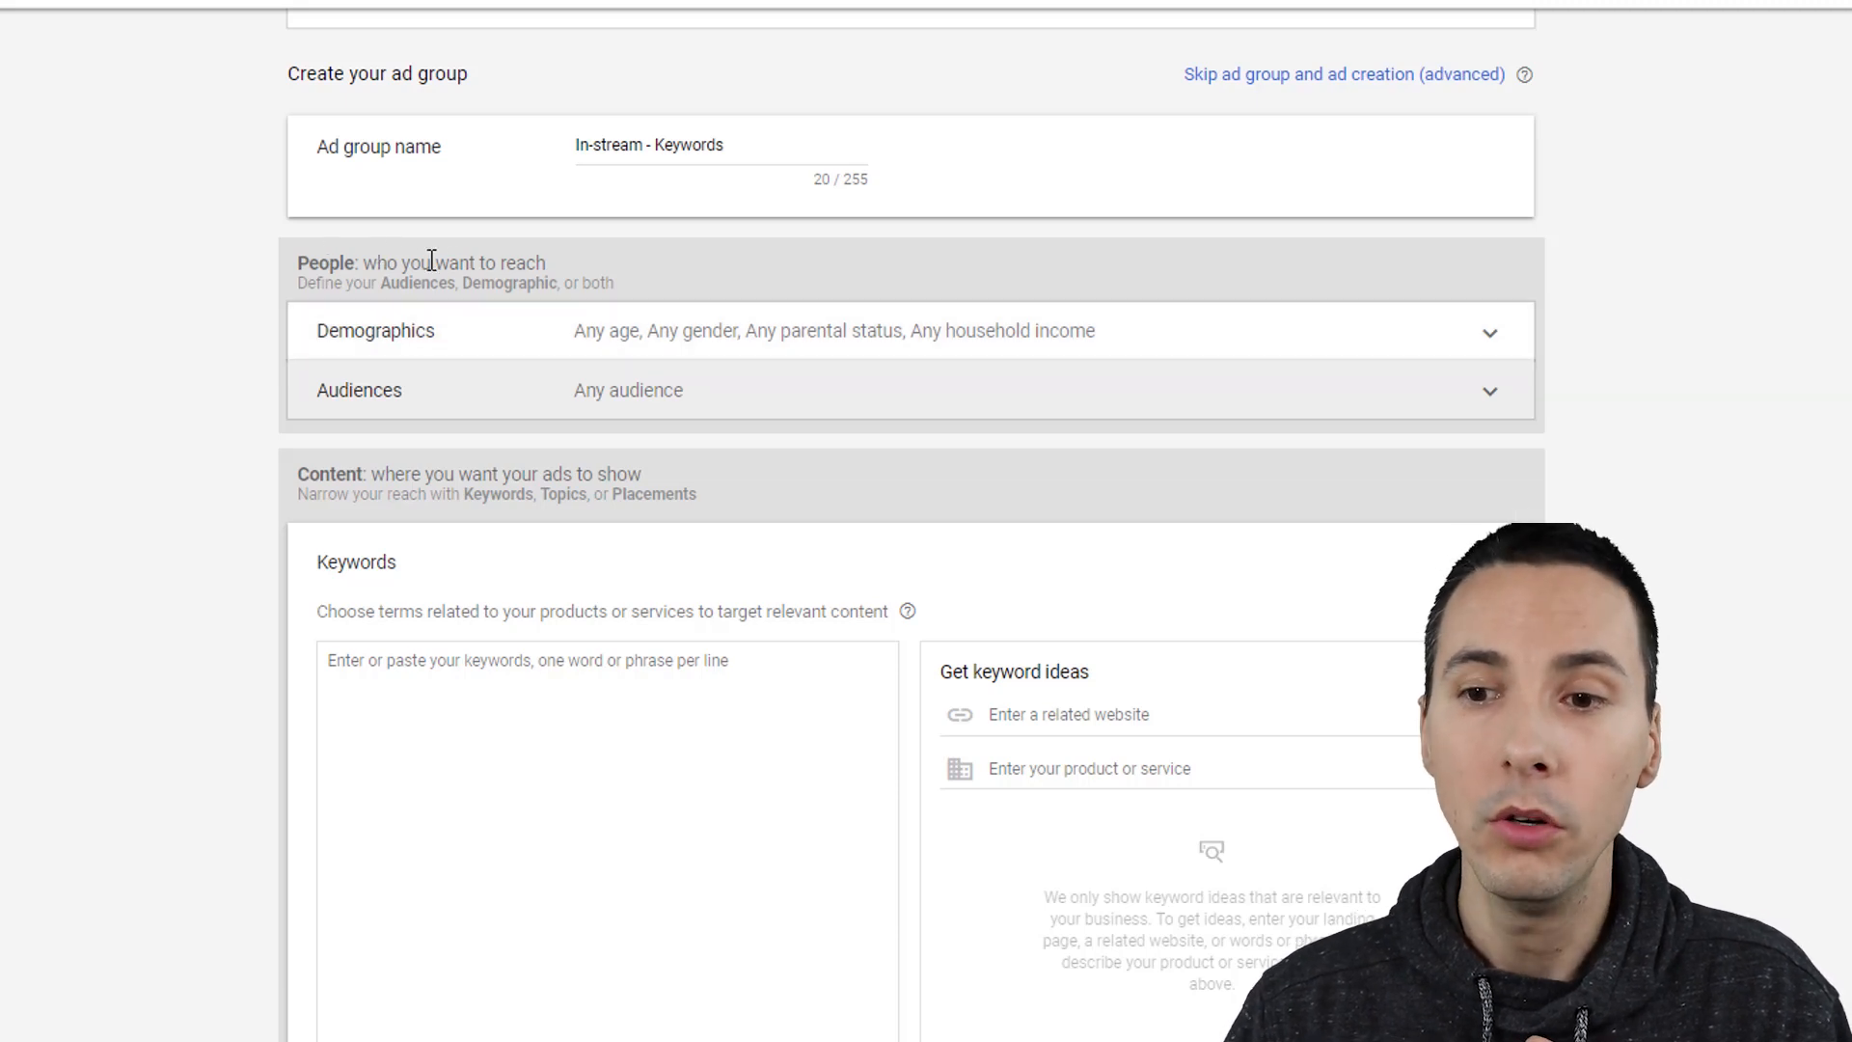
double_click(315, 483)
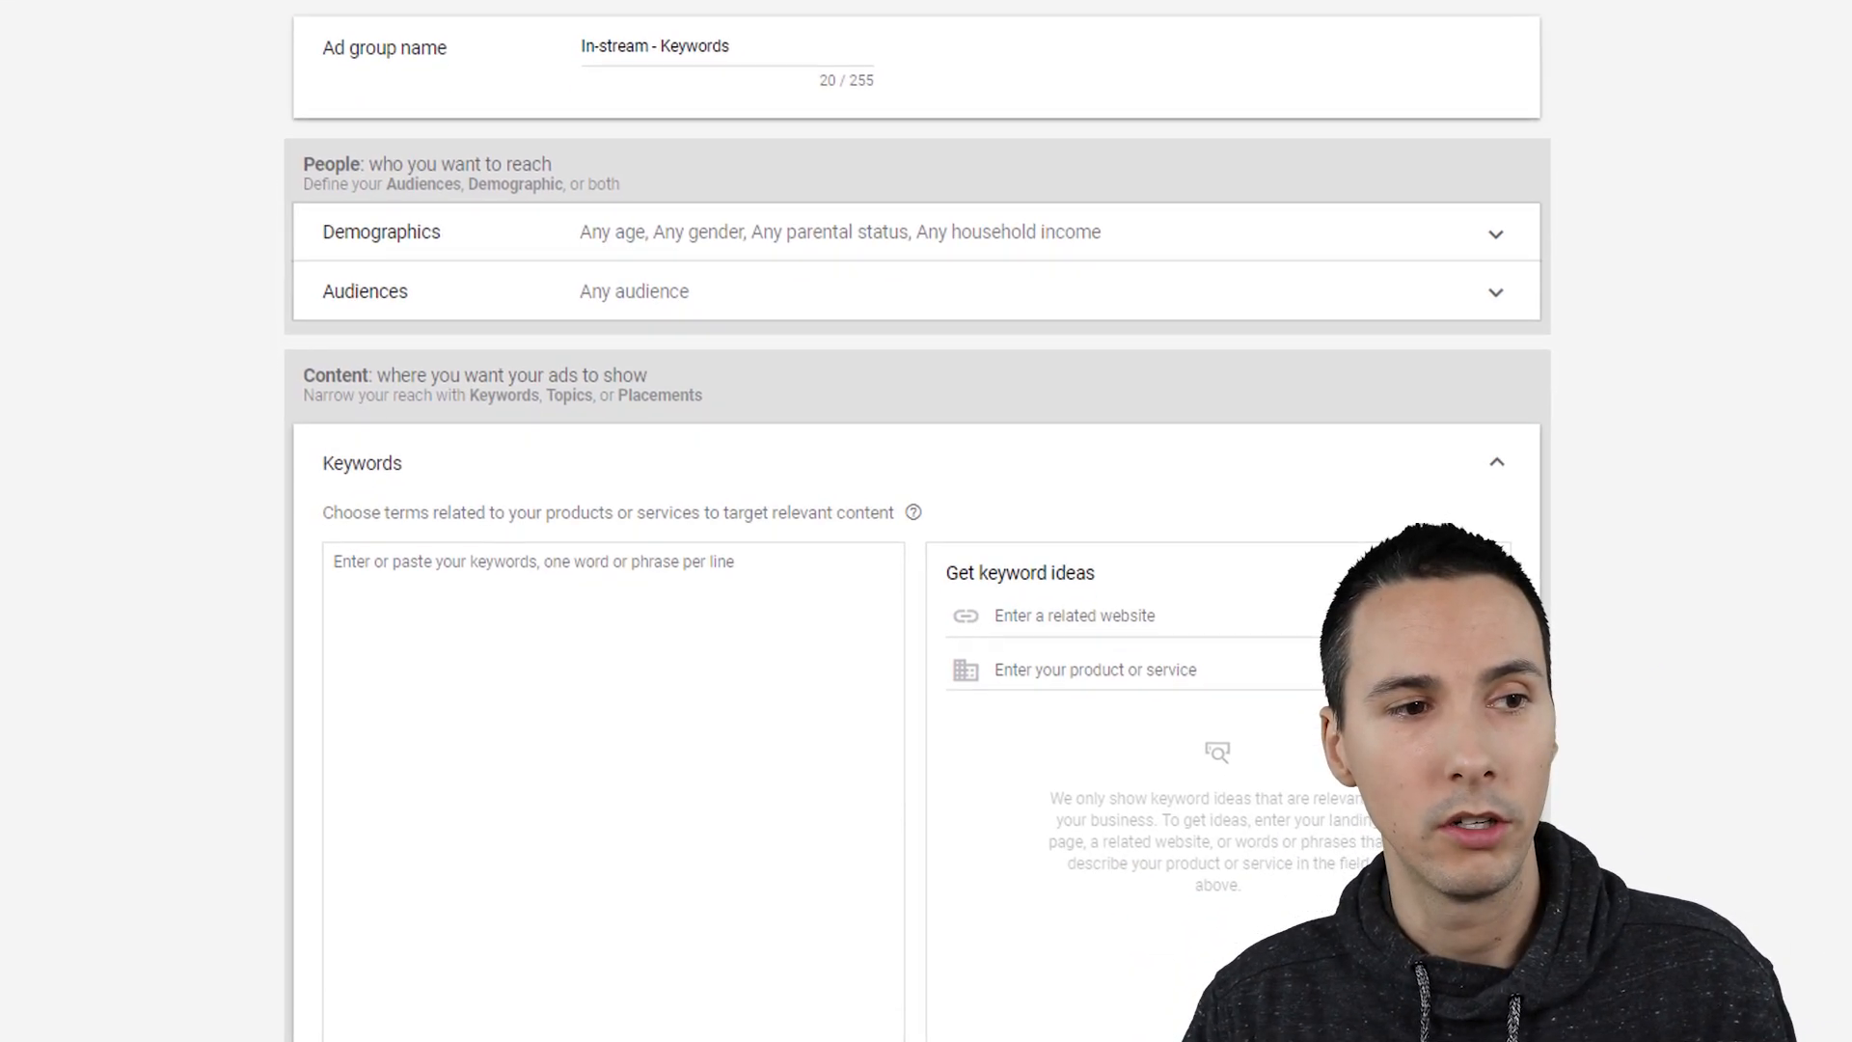
click(490, 549)
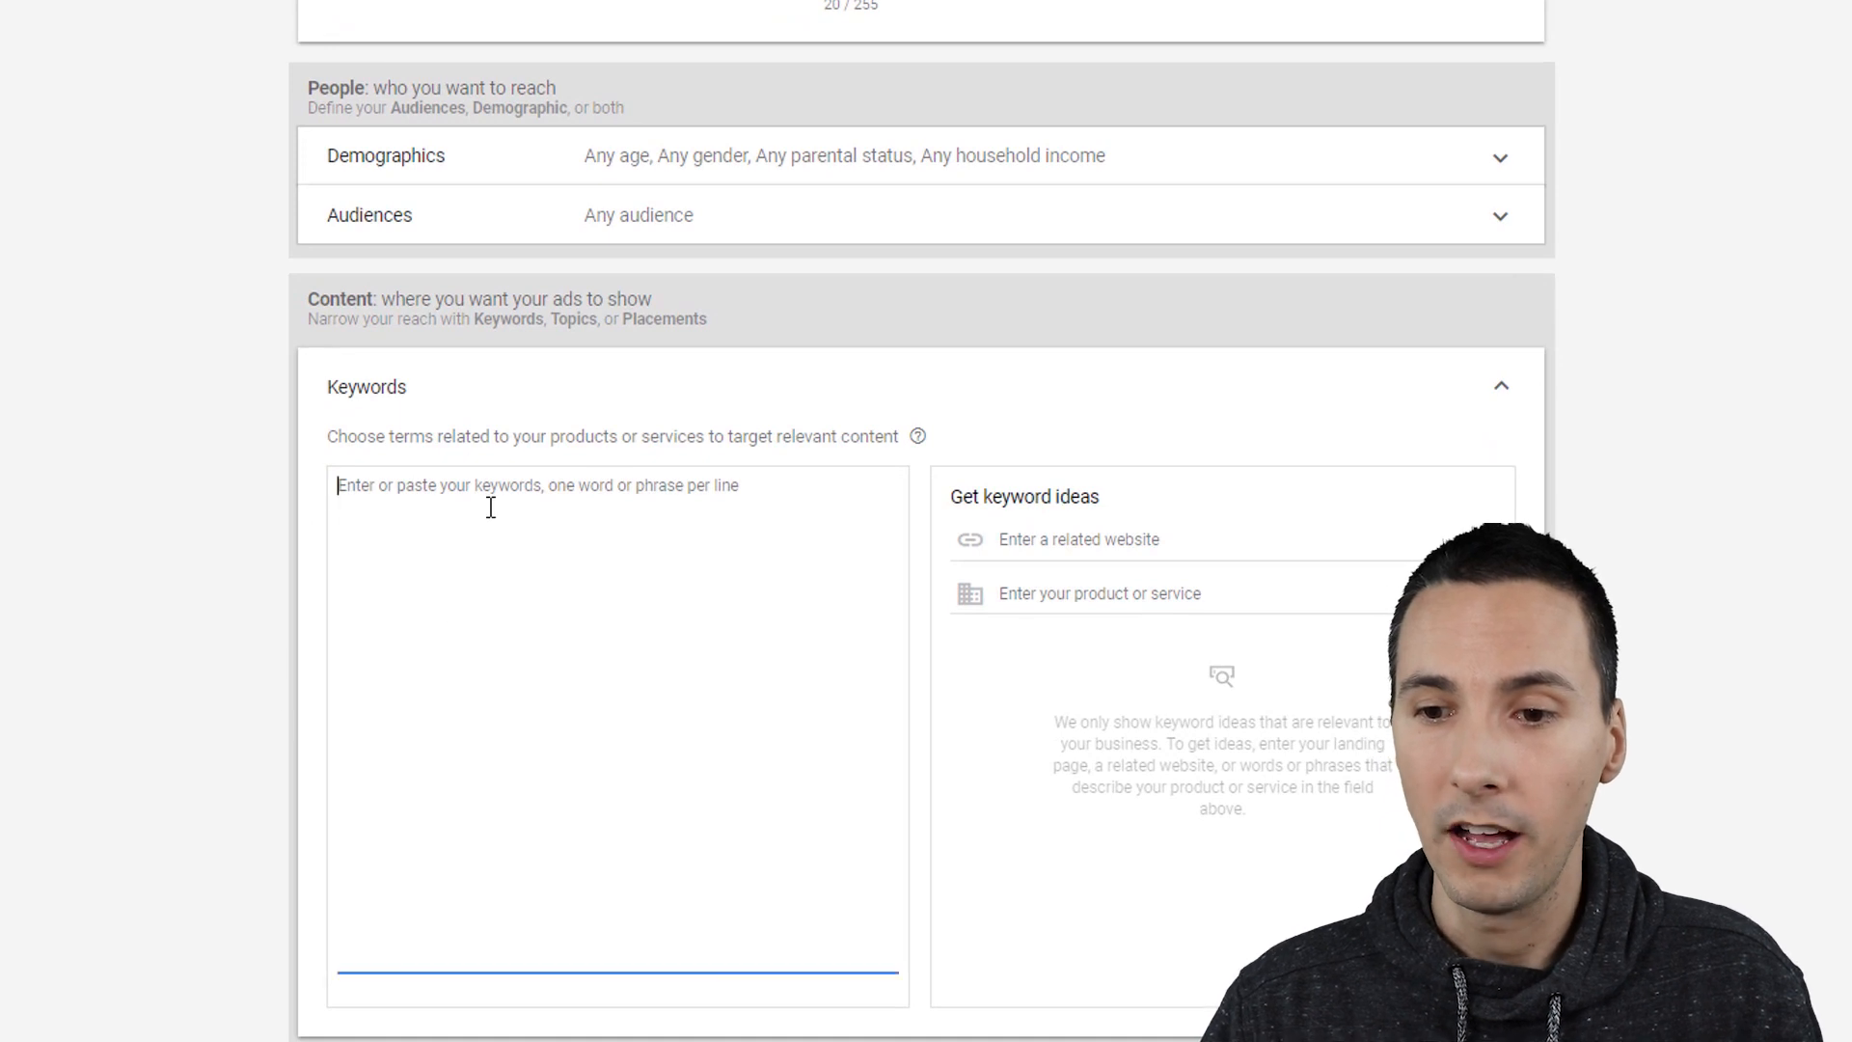
text(youtube ads youtube advertising video advertising google ads video adwords for video)
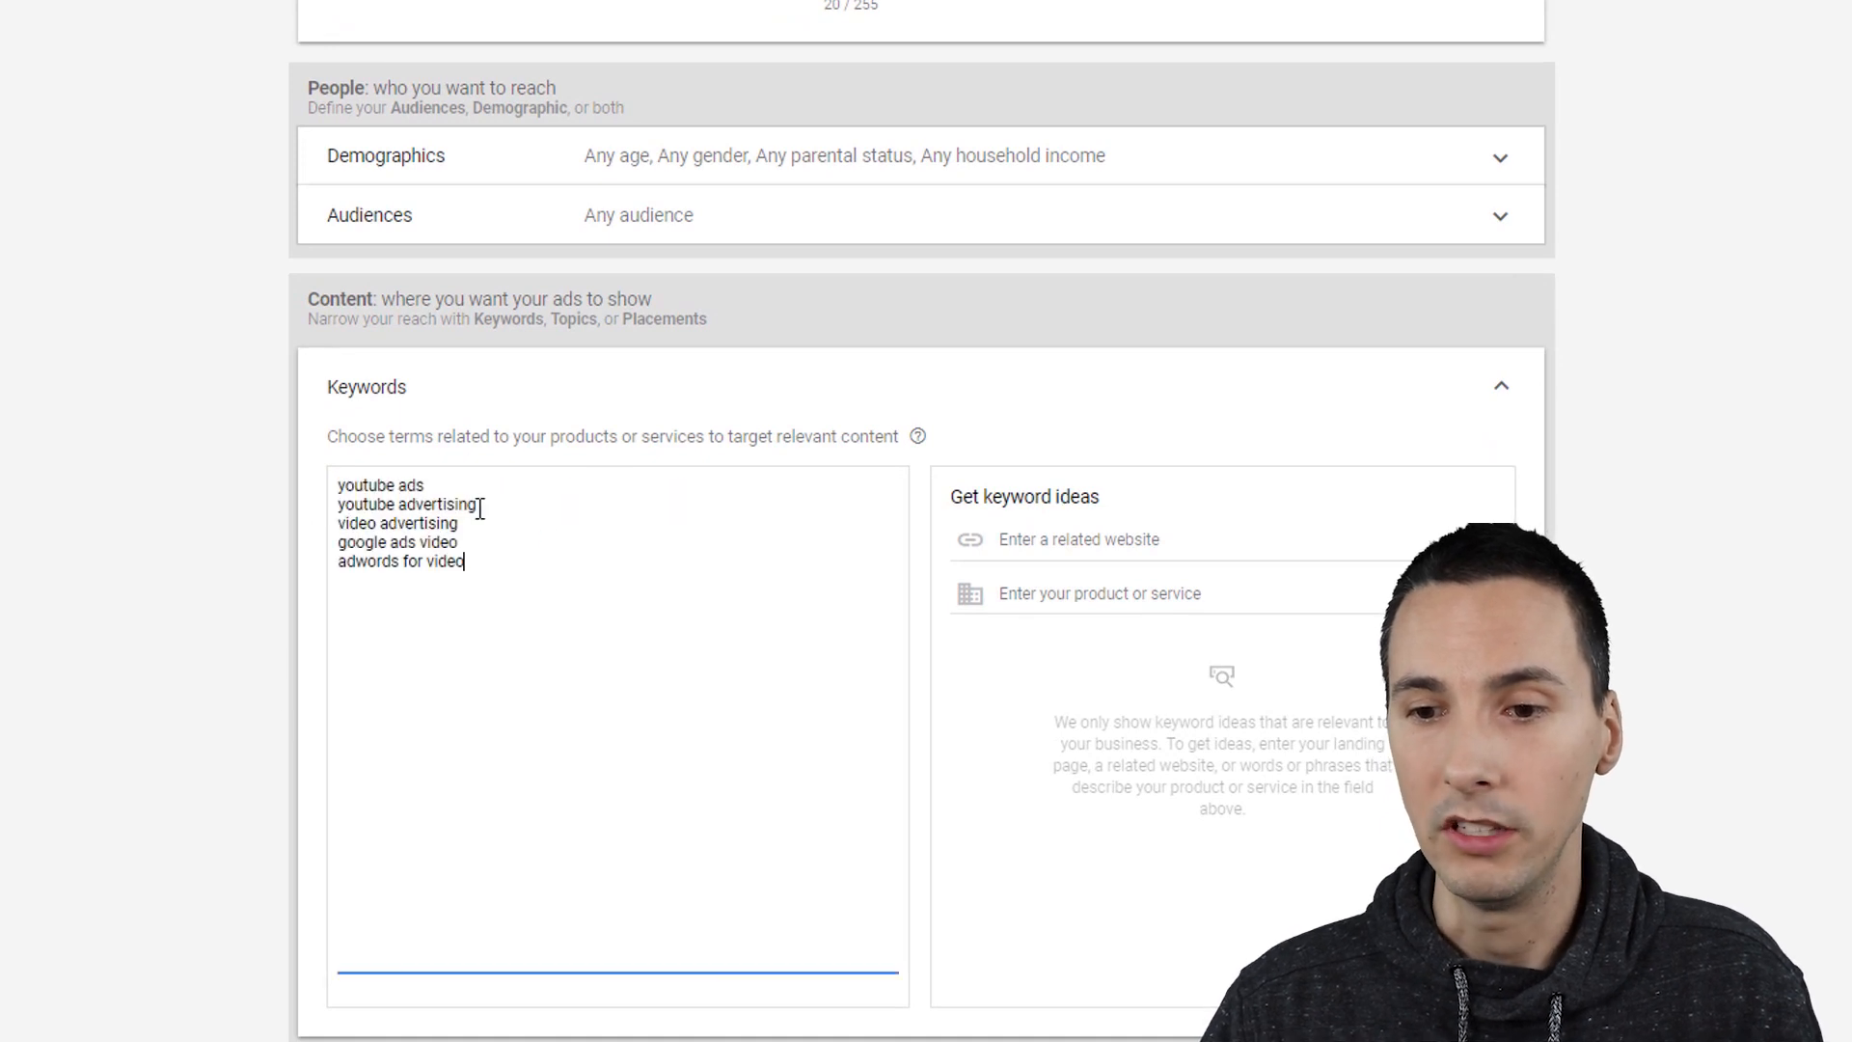
click(1647, 389)
Step: Review the ad group's demographic and audience targeting options and collapse both sections again
scroll(1643, 386, down, 4)
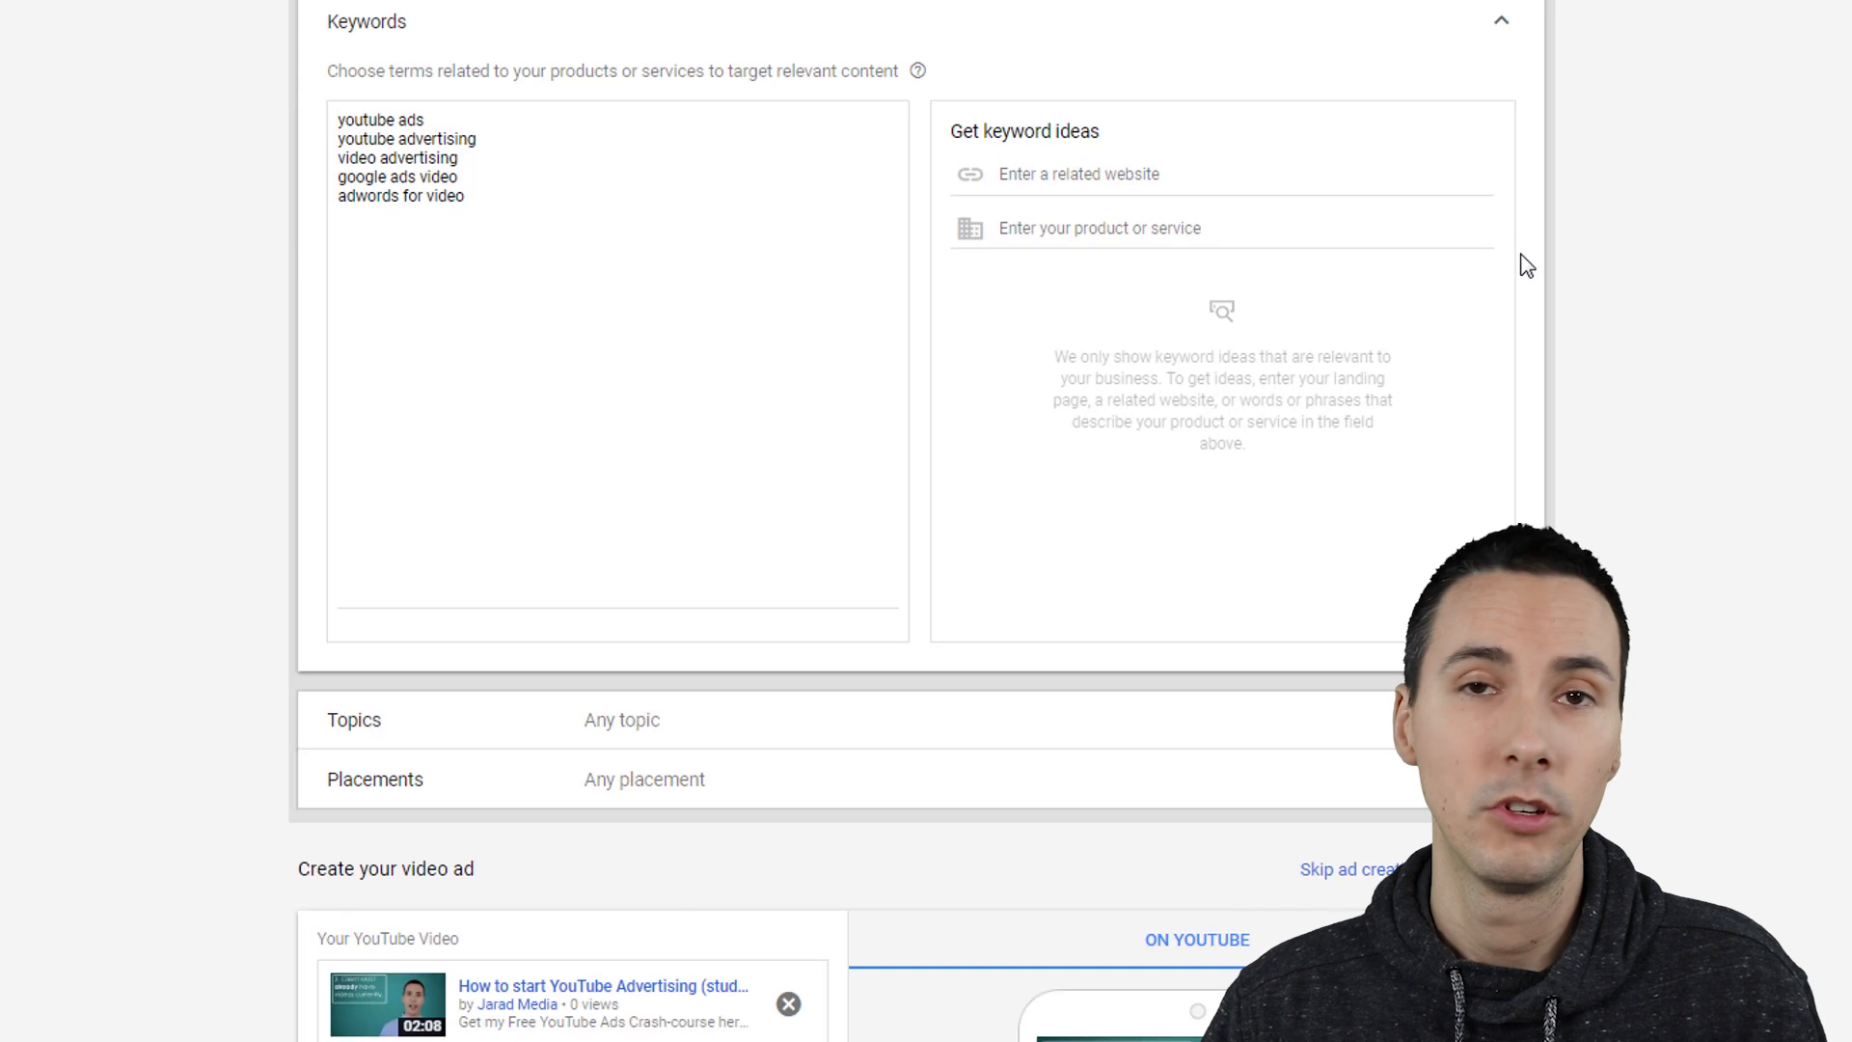
scroll(1535, 273, up, 3)
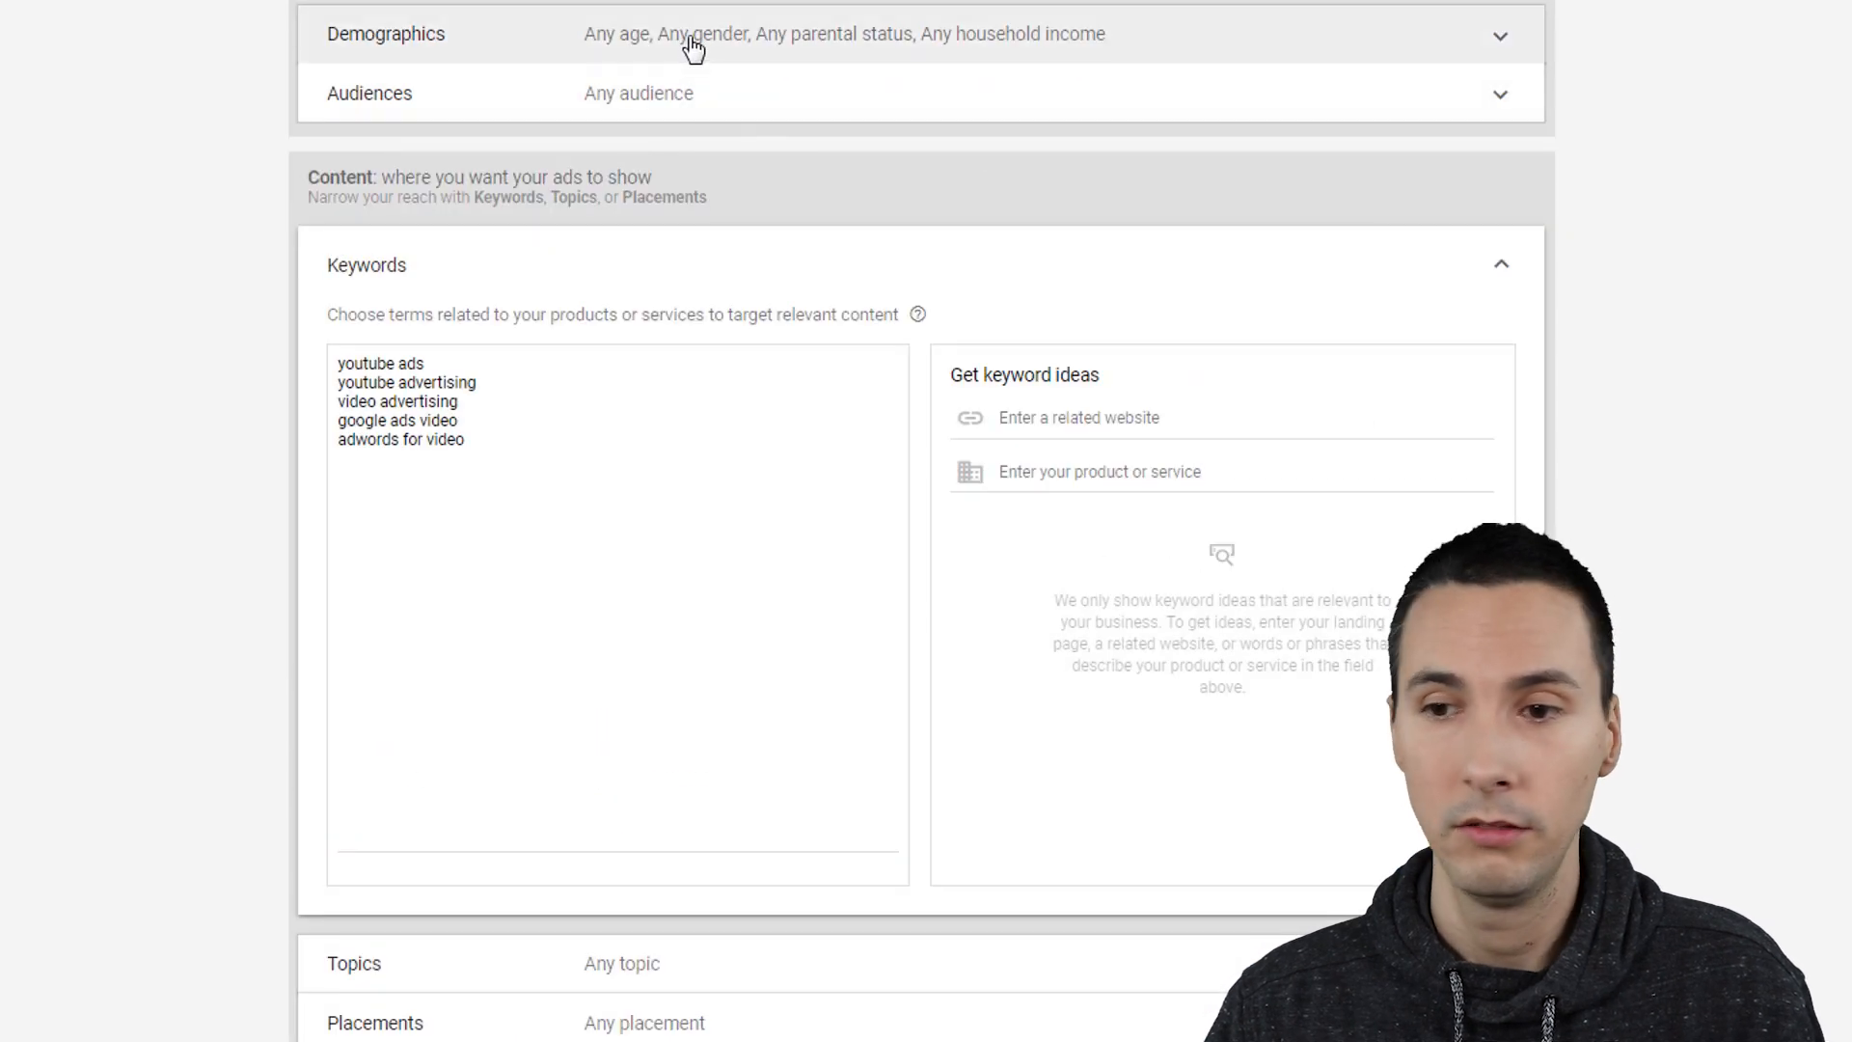
click(691, 53)
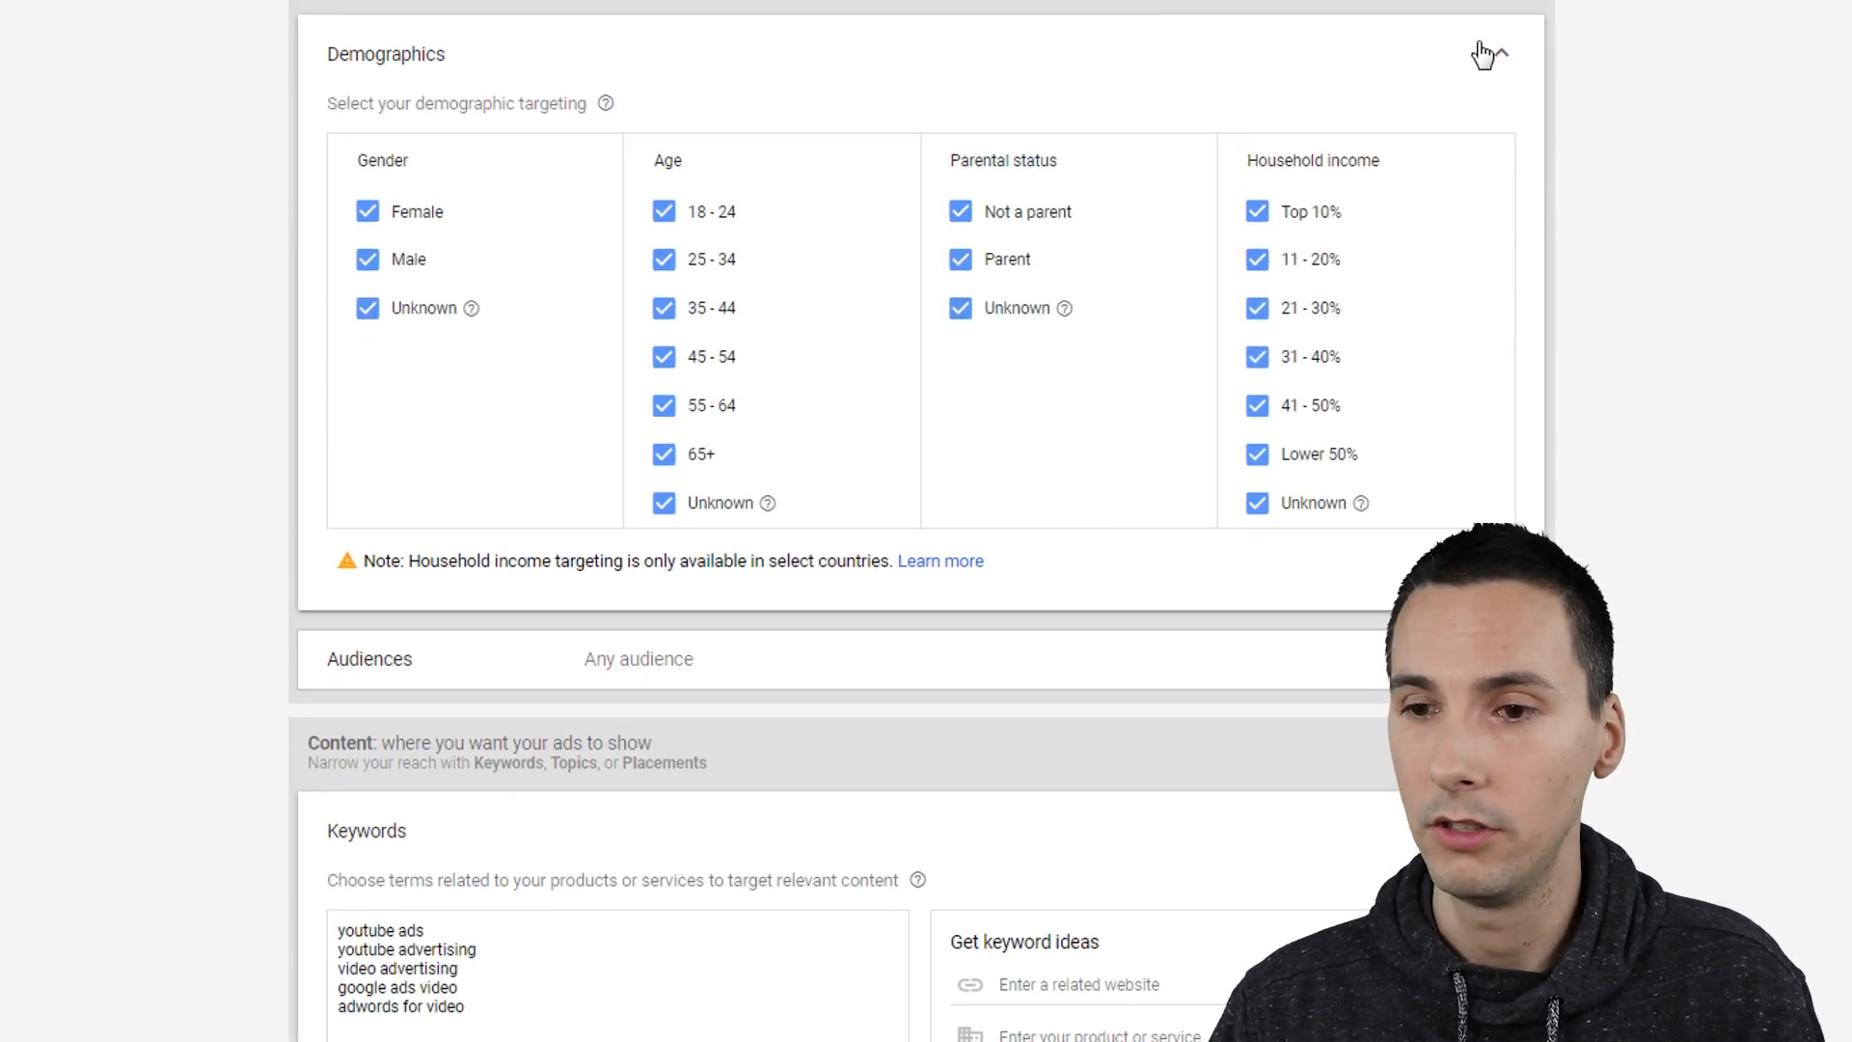
click(1490, 50)
click(752, 107)
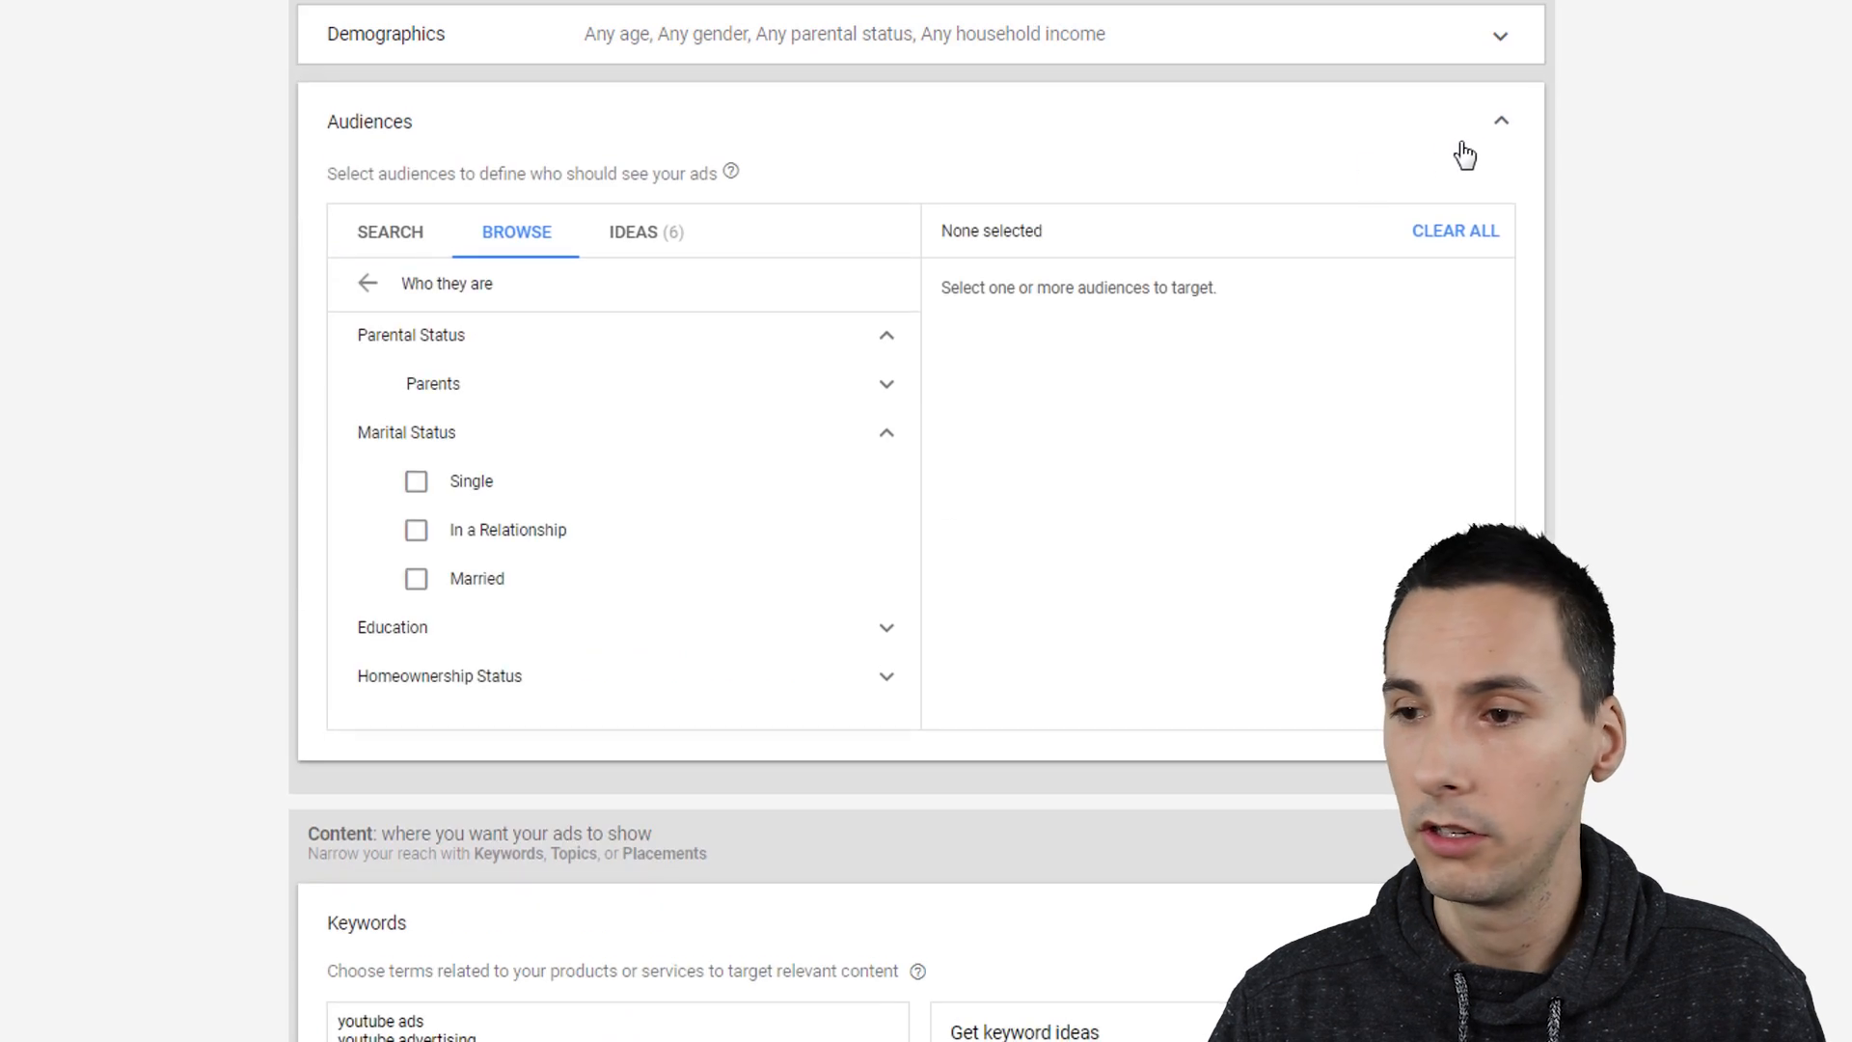
click(1501, 132)
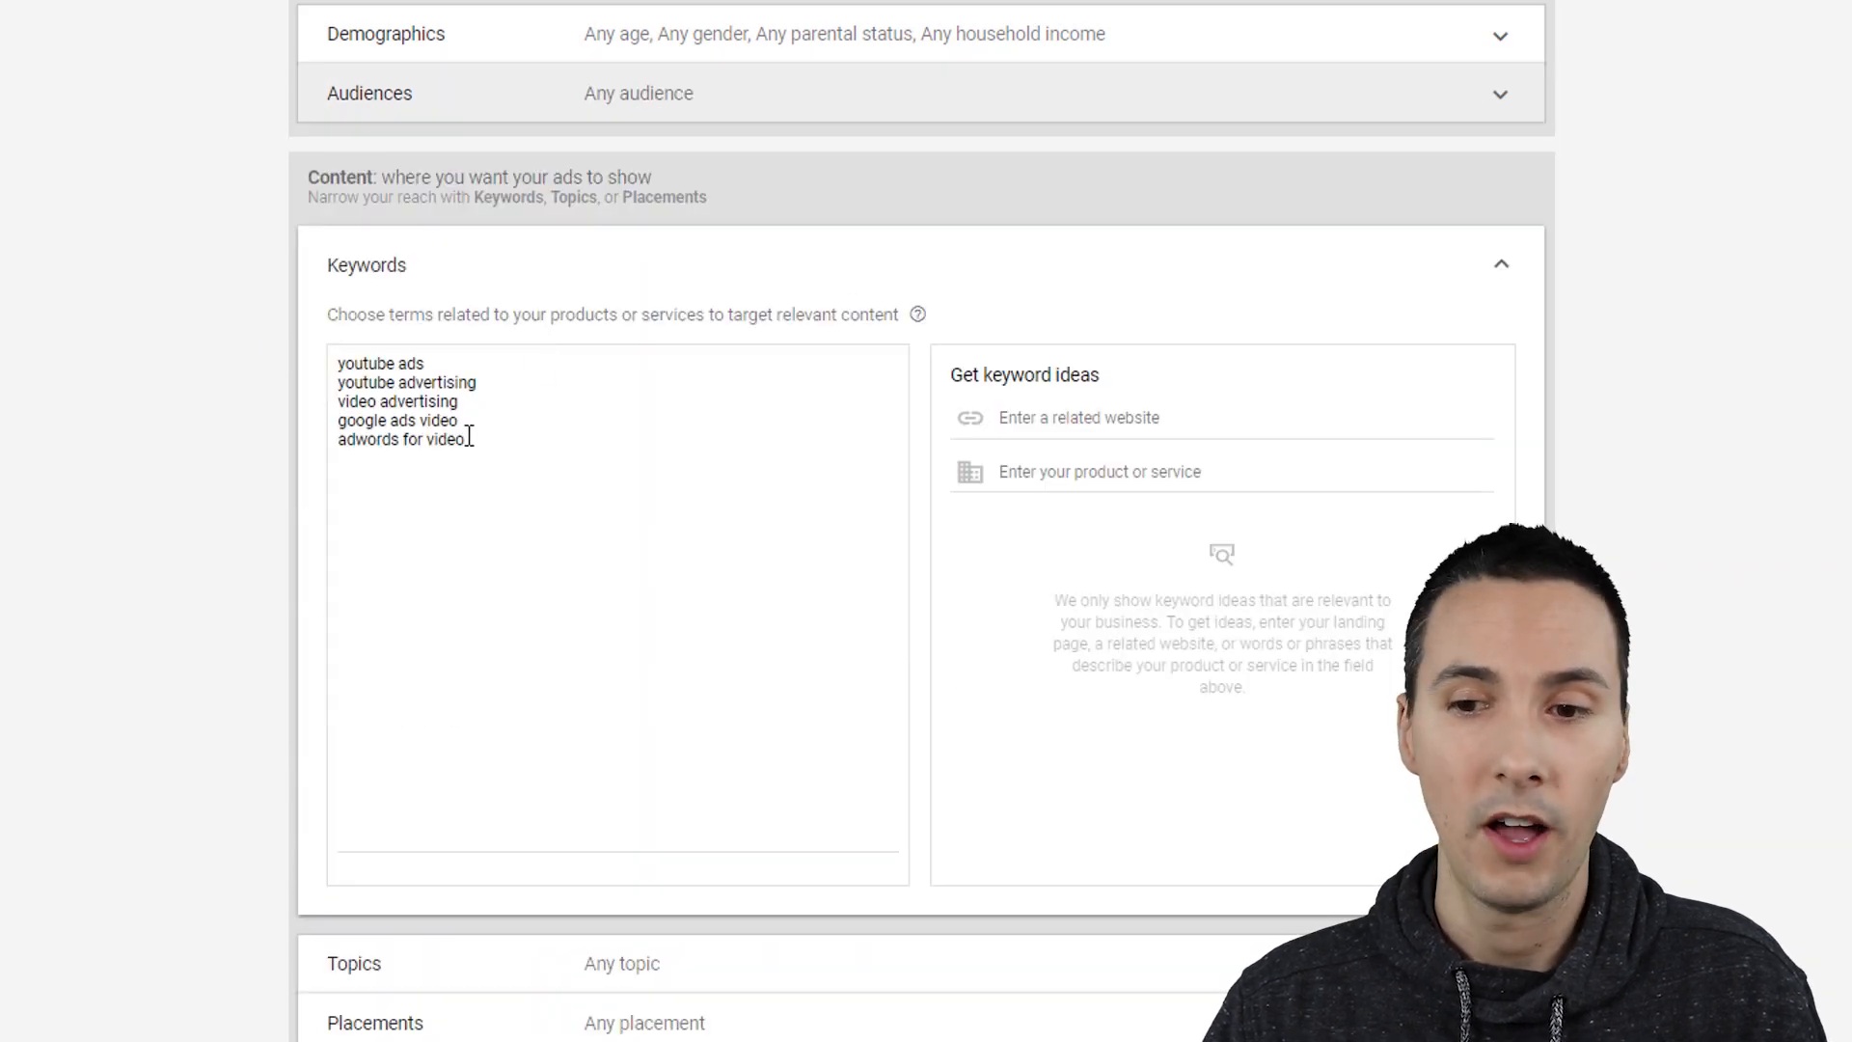
Step: Collapse the ad group's keyword settings, keeping the entered keyword list
drag(506, 454, 258, 328)
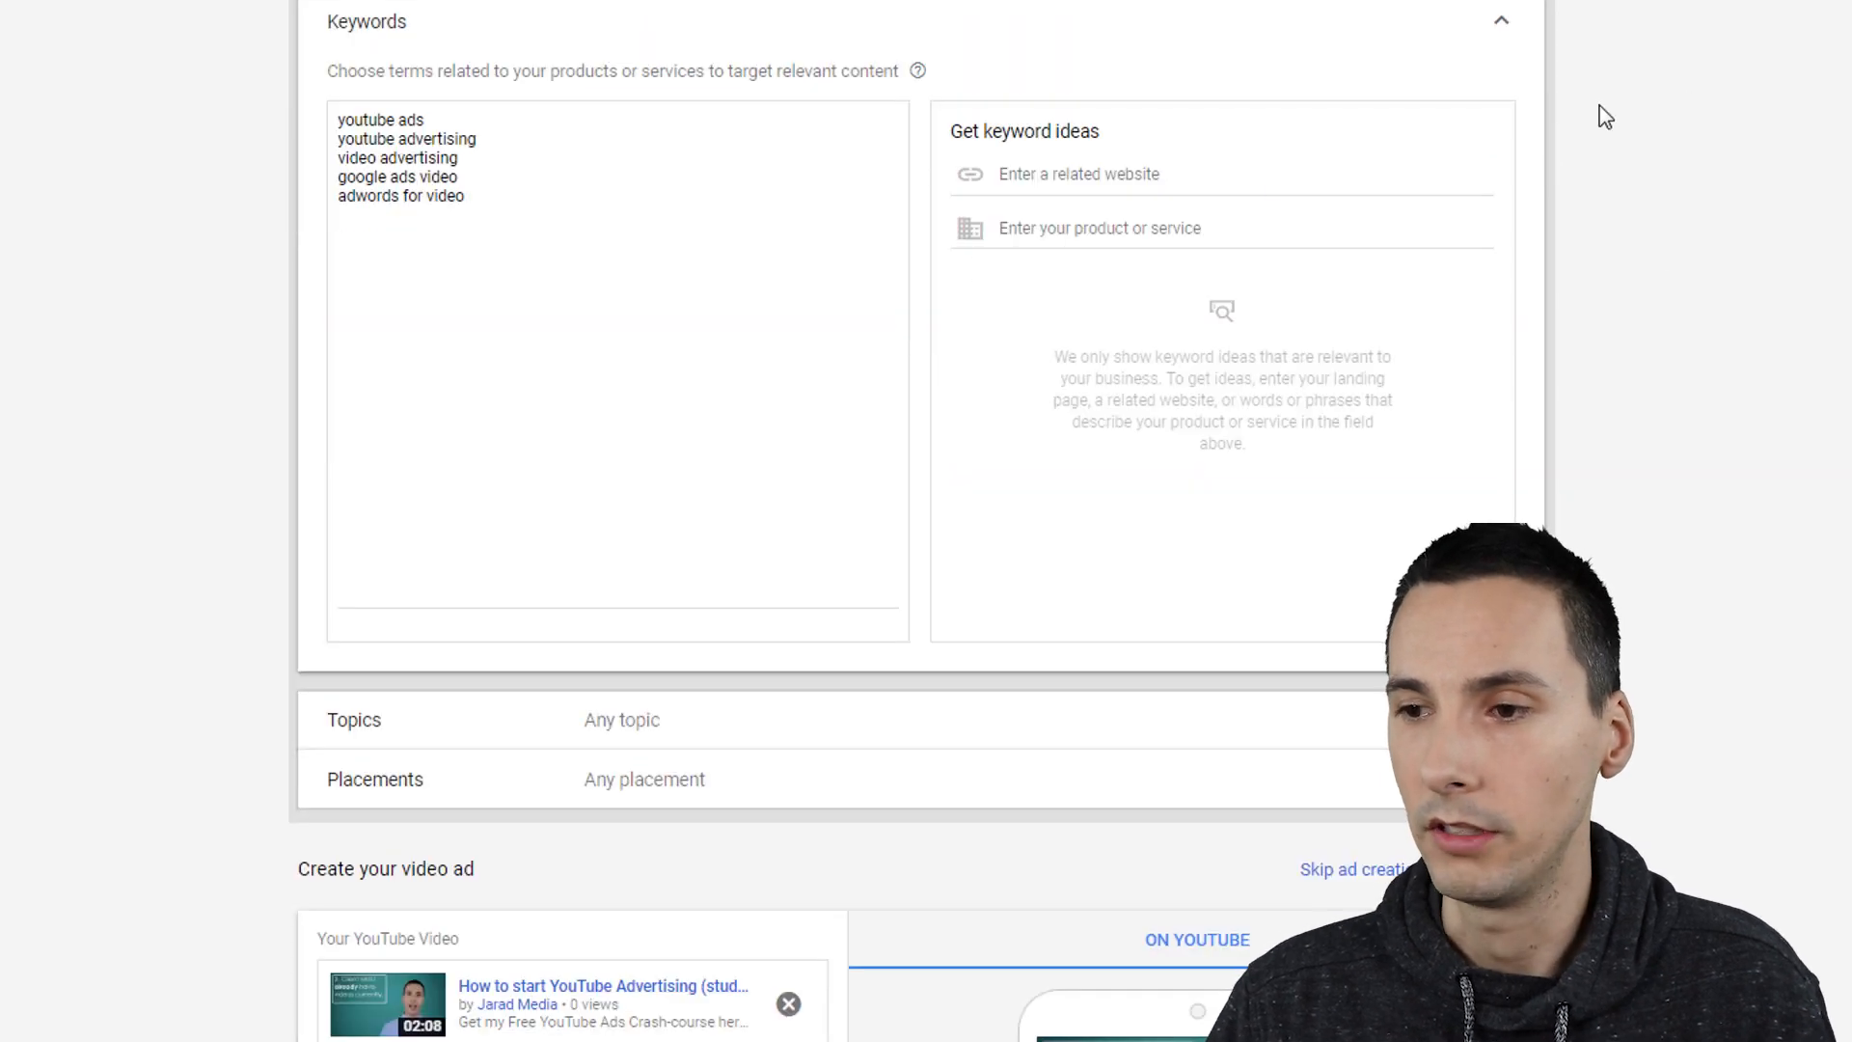
click(1503, 23)
scroll(789, 114, up, 1)
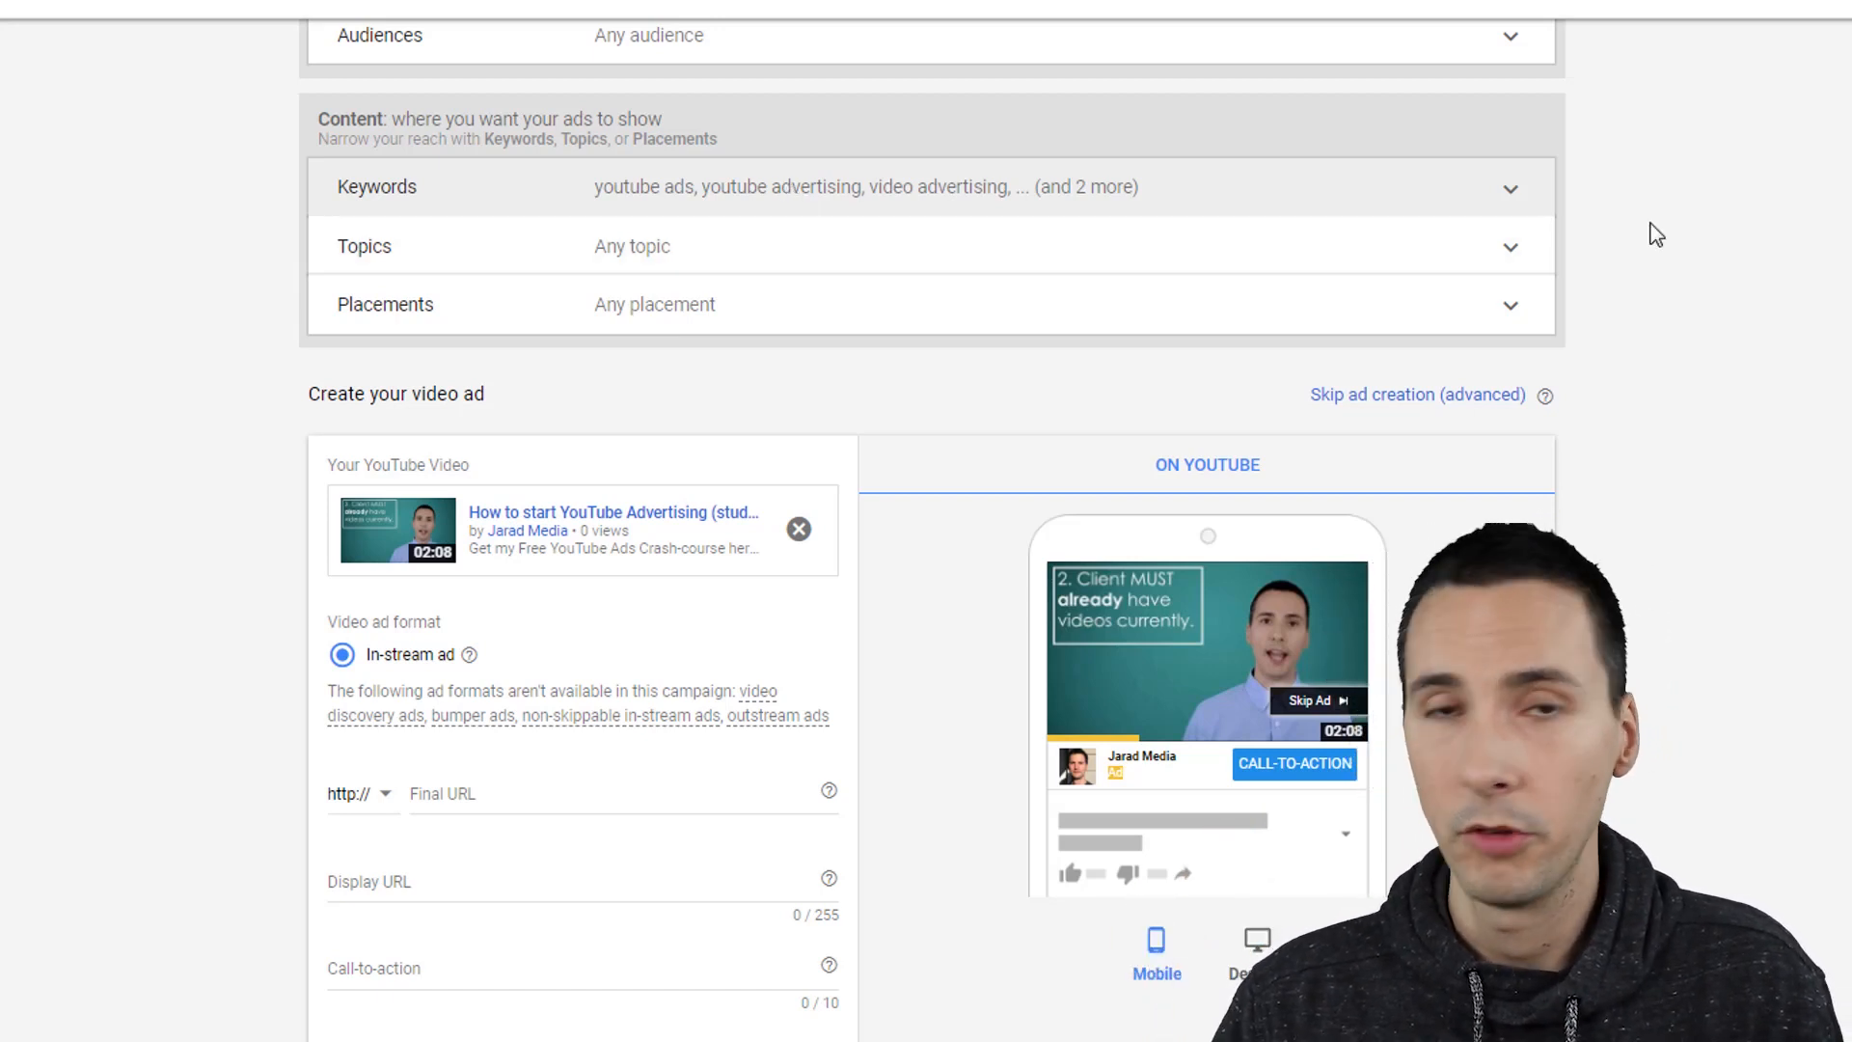
Step: Review the ad group's topic categories and audience browsing options, and collapse both sections without selecting anything
click(1512, 248)
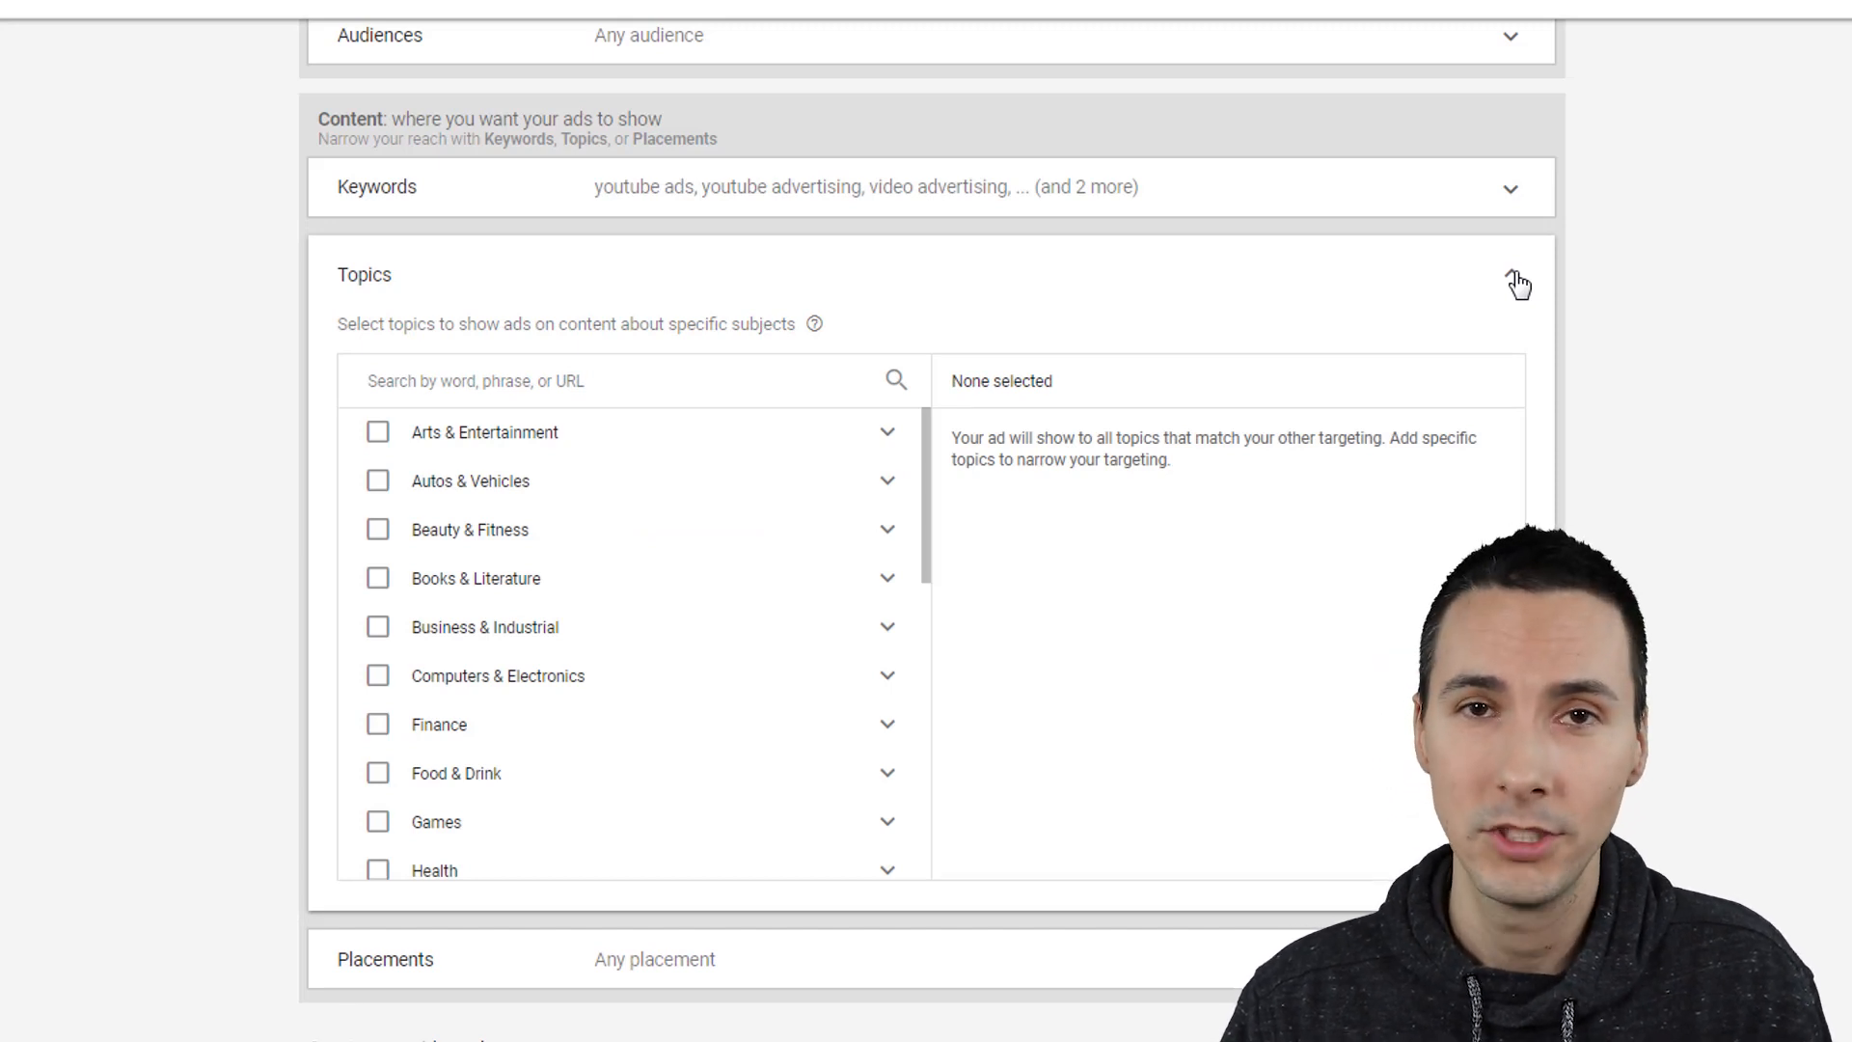
click(1517, 284)
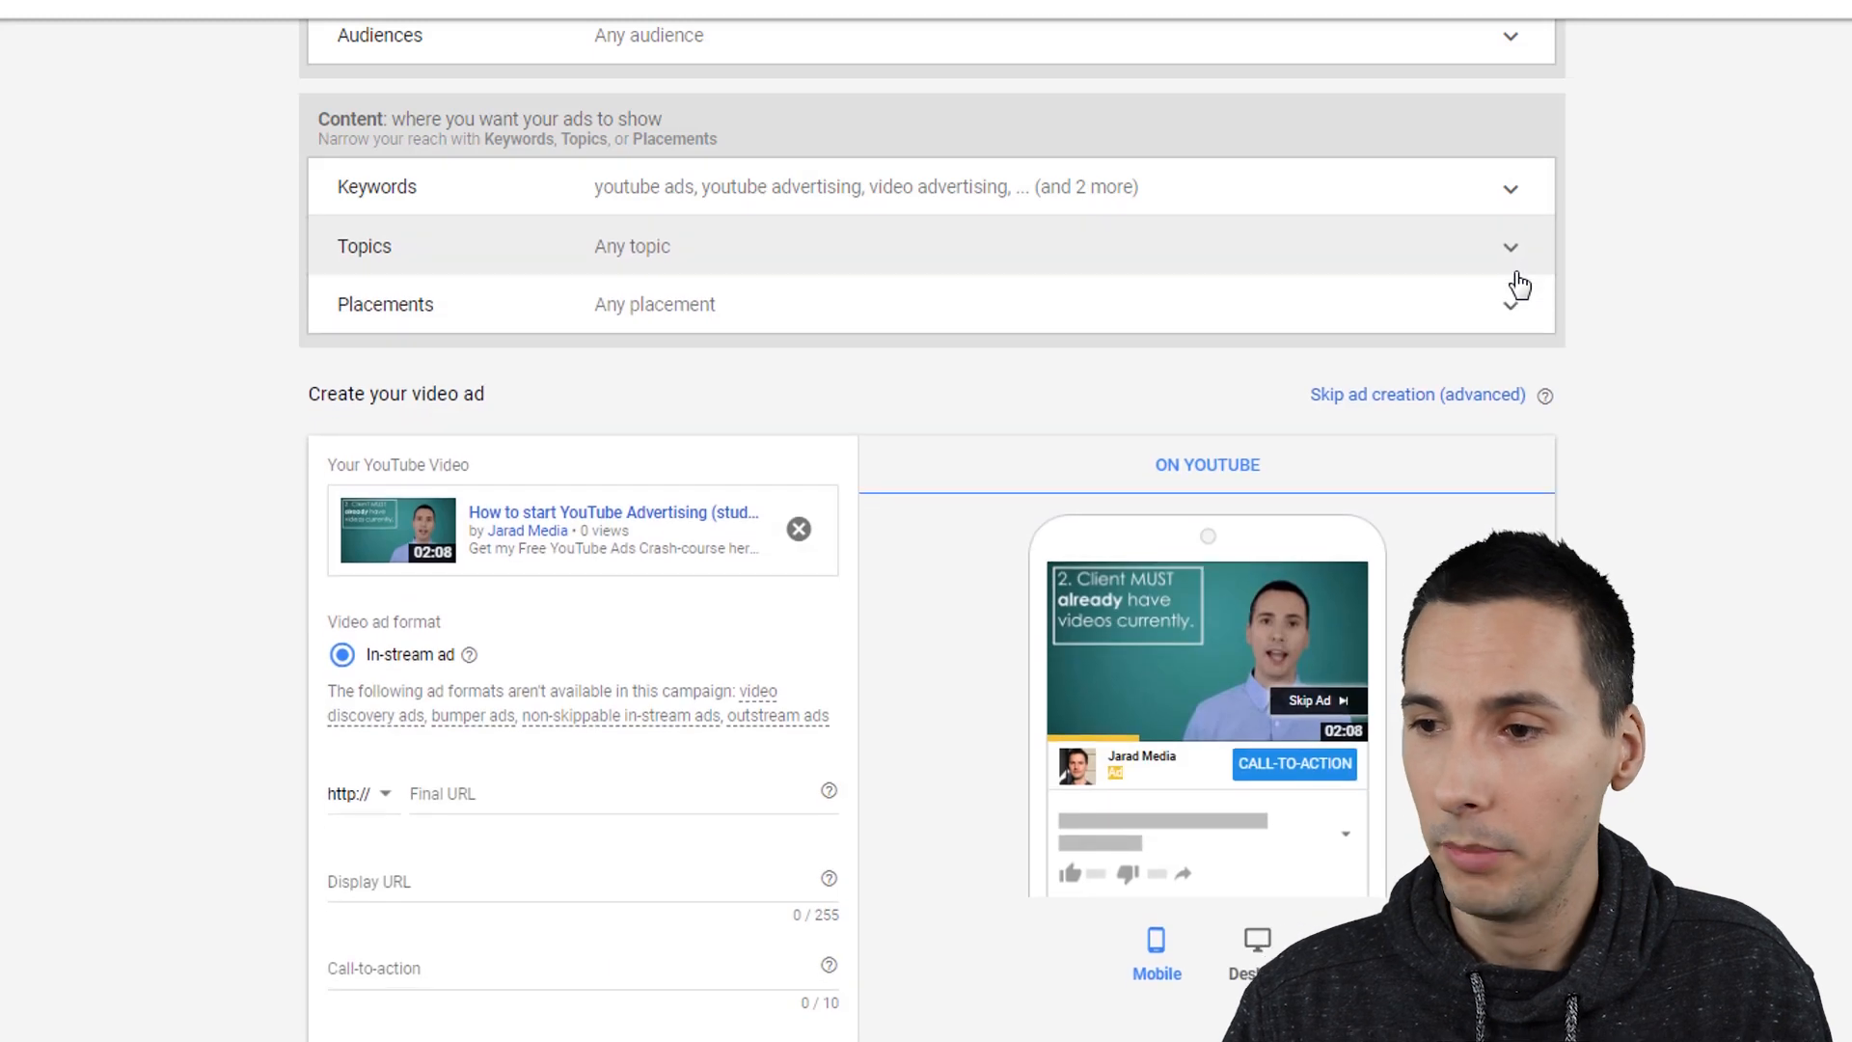
click(1512, 251)
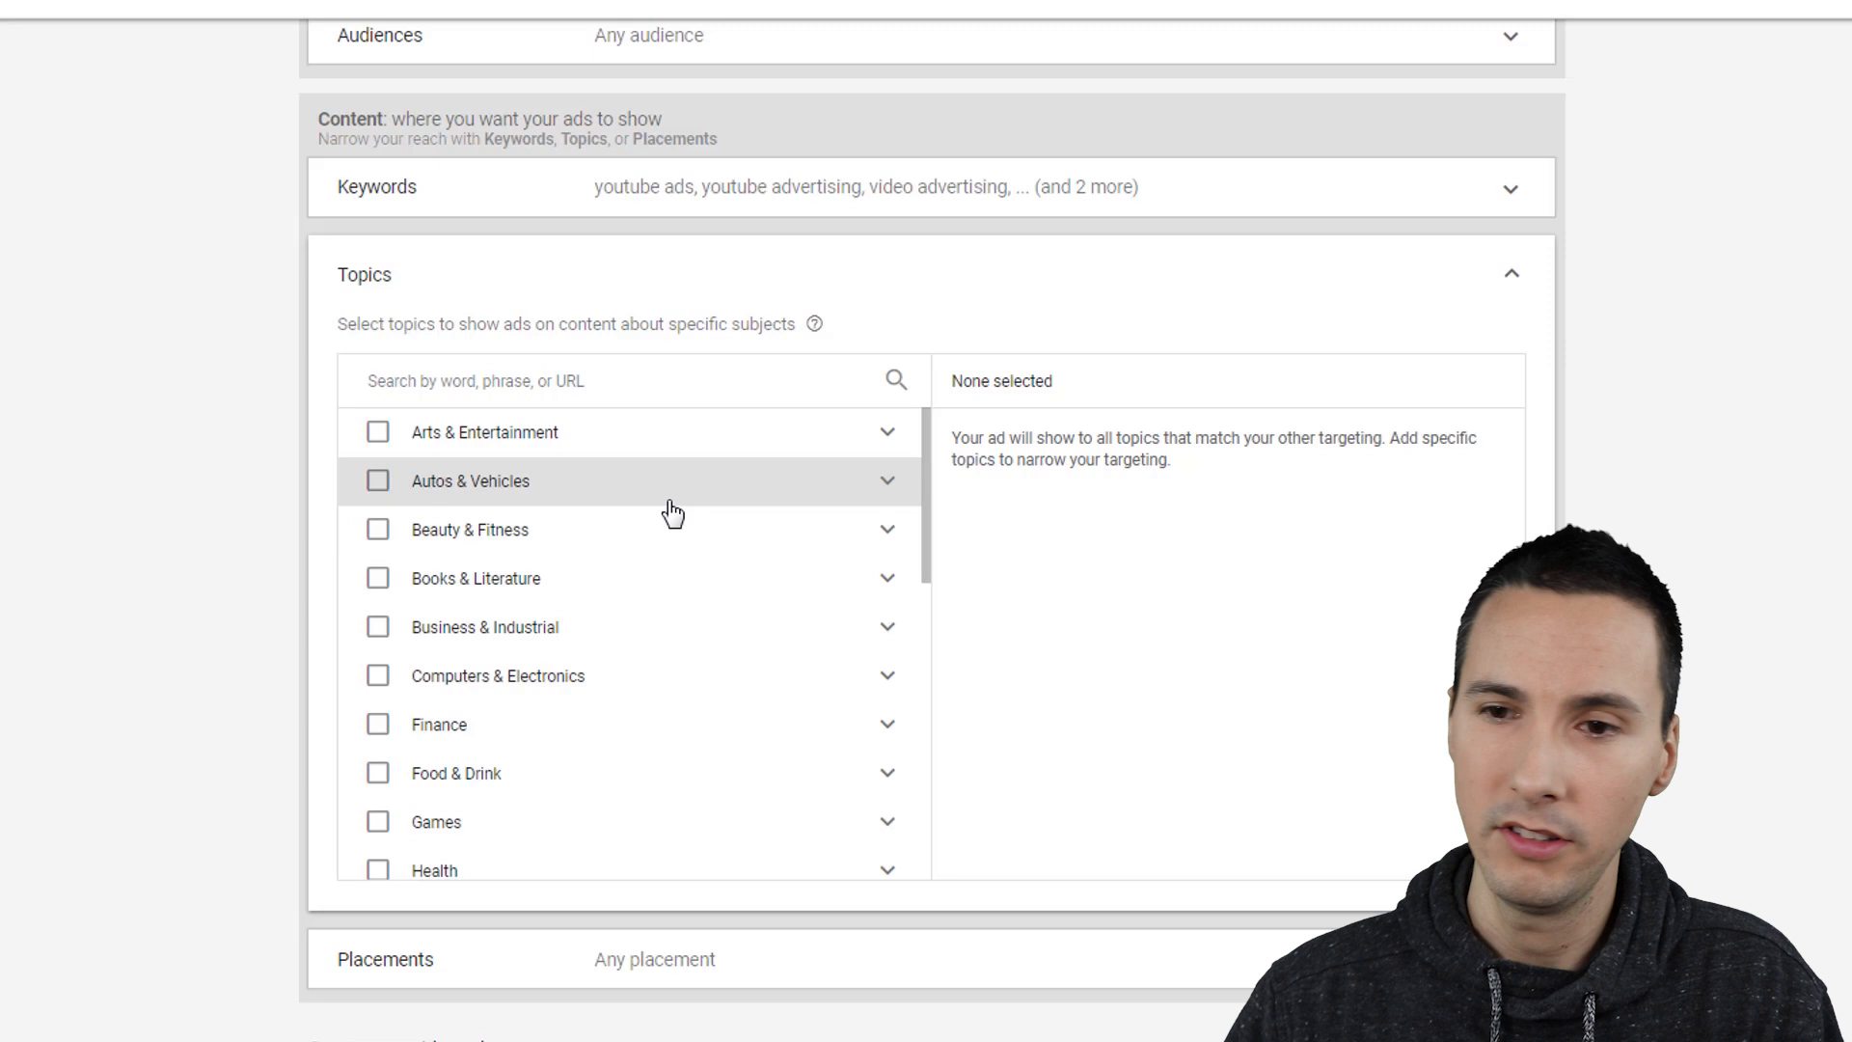
scroll(810, 304, up, 3)
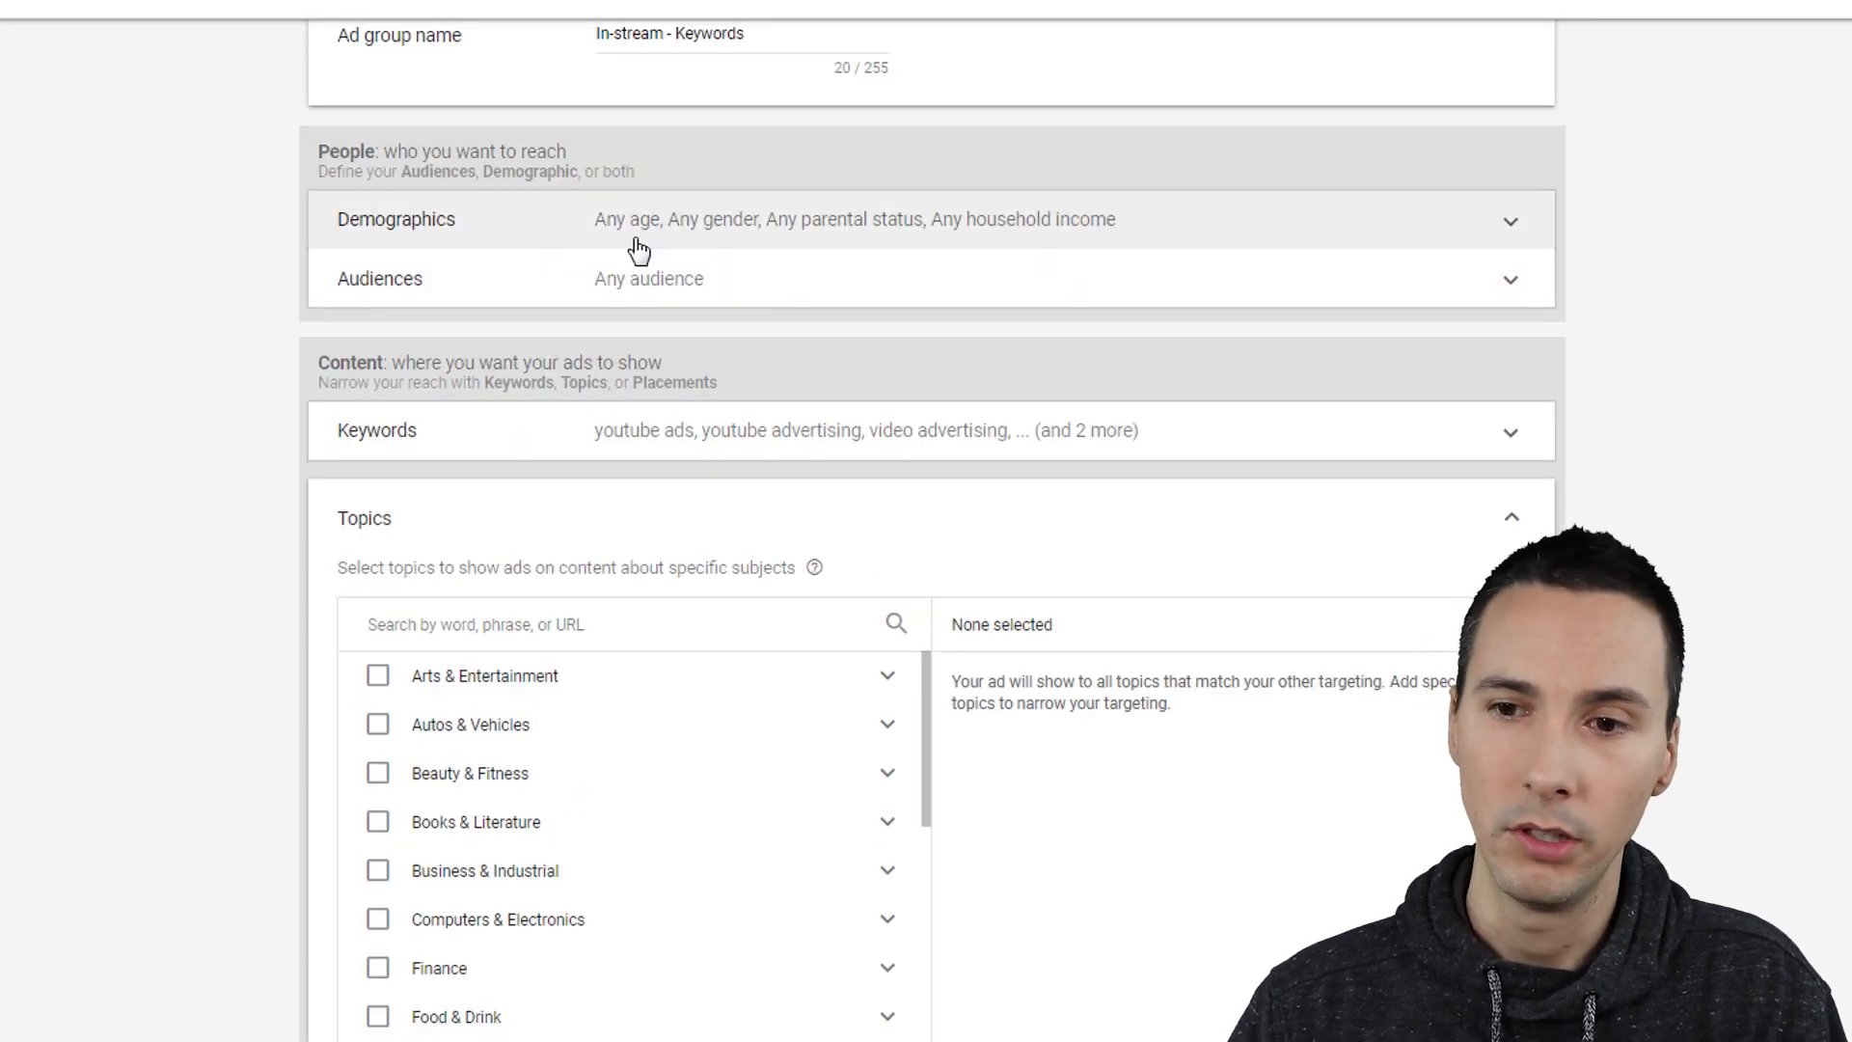
click(639, 249)
click(633, 248)
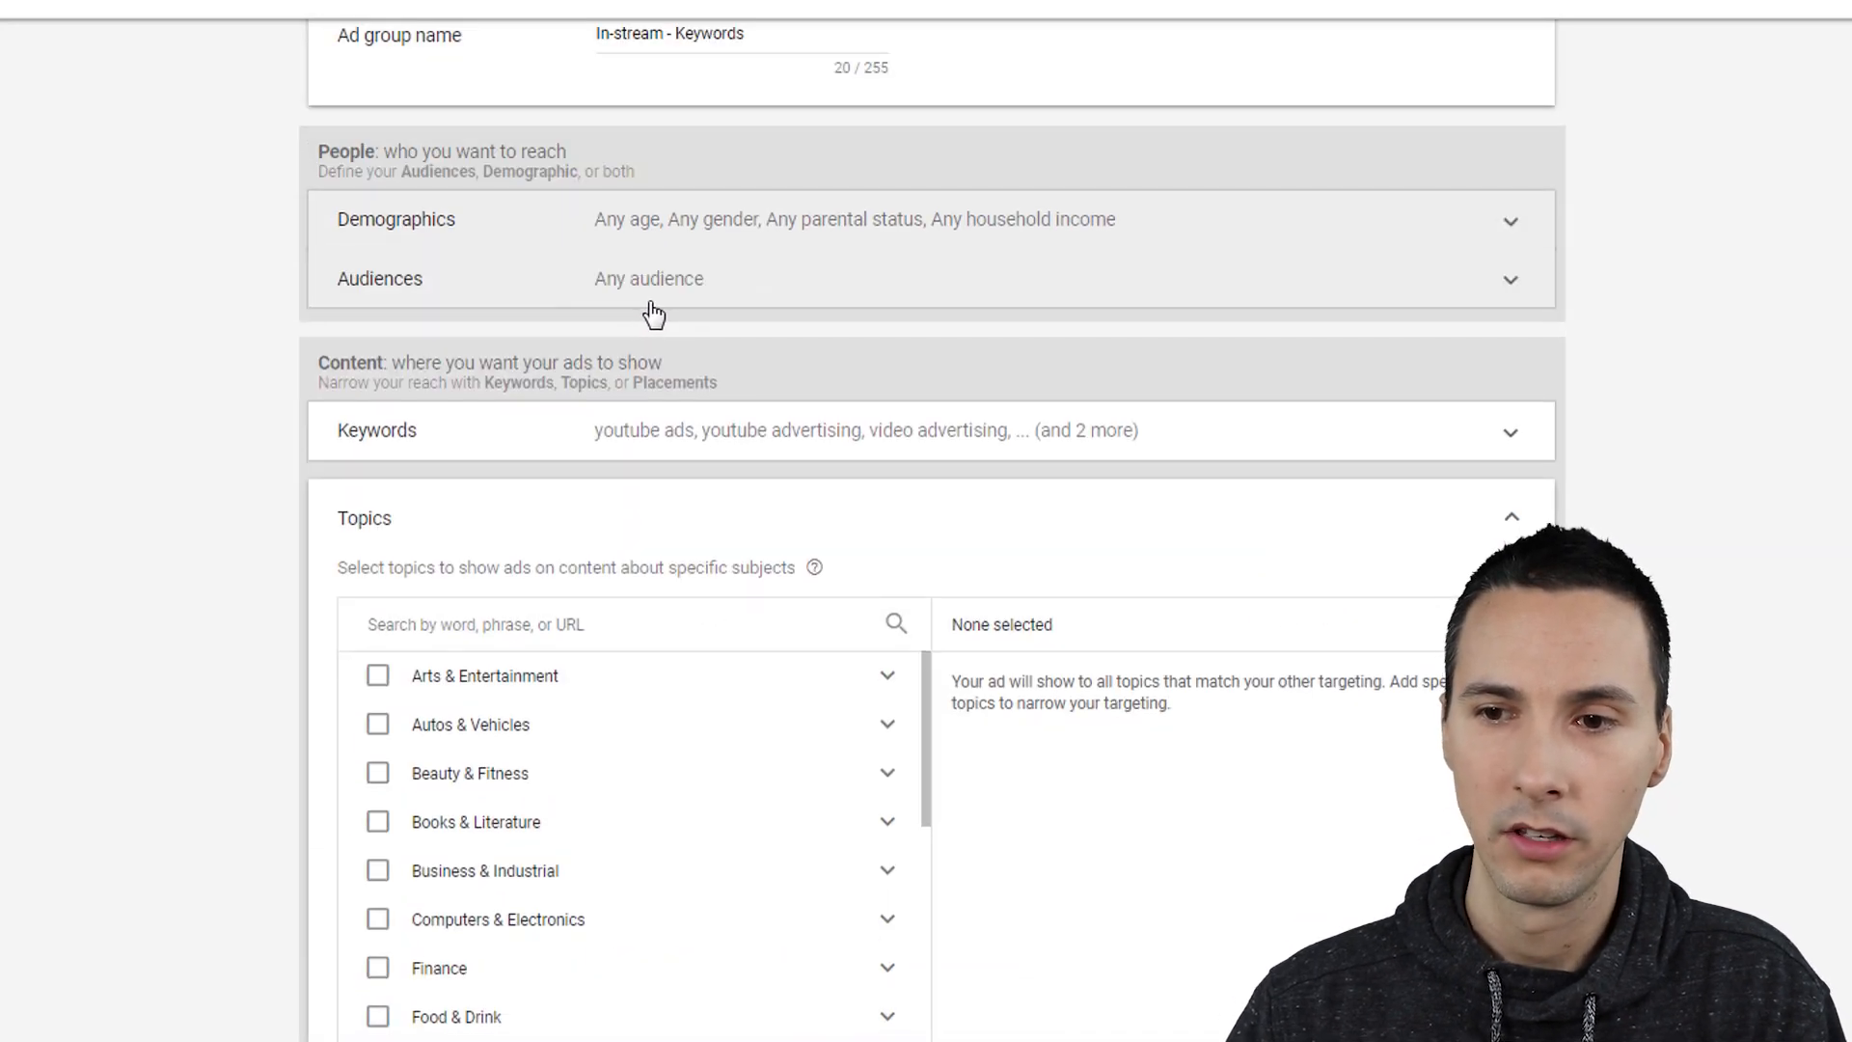
click(649, 309)
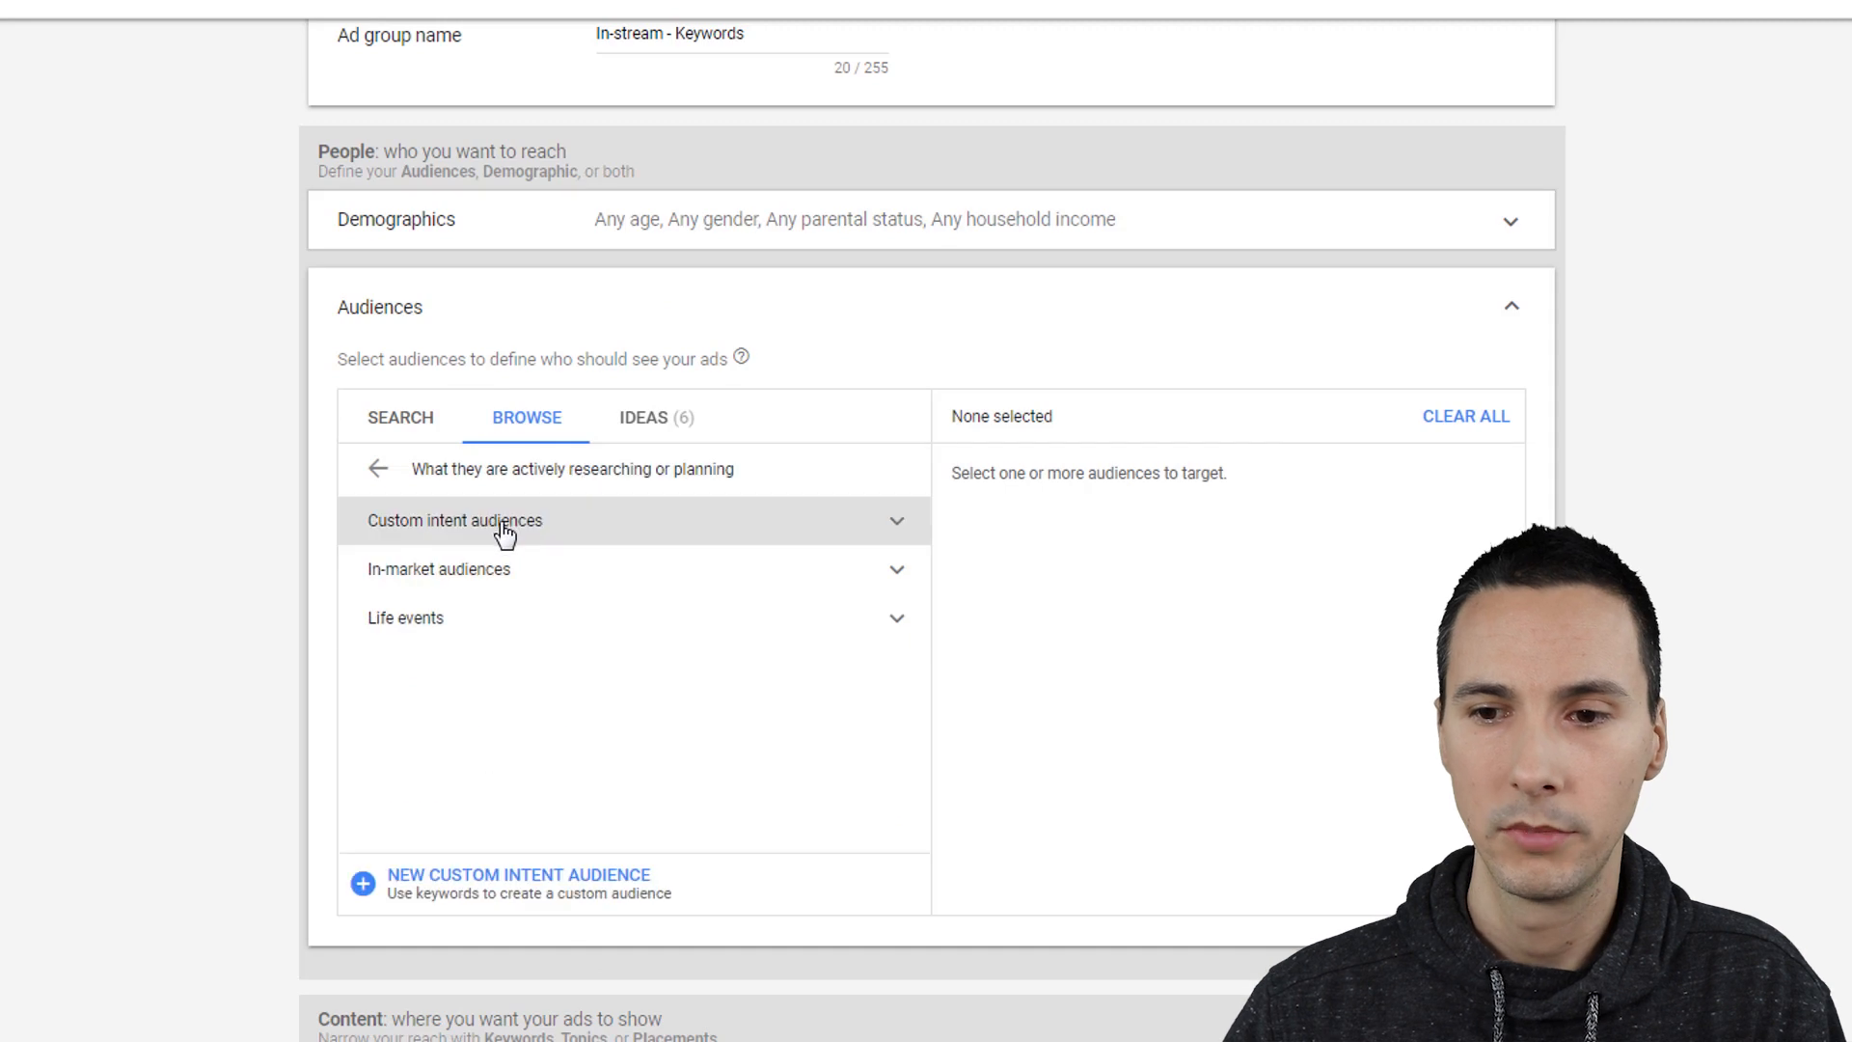
click(375, 469)
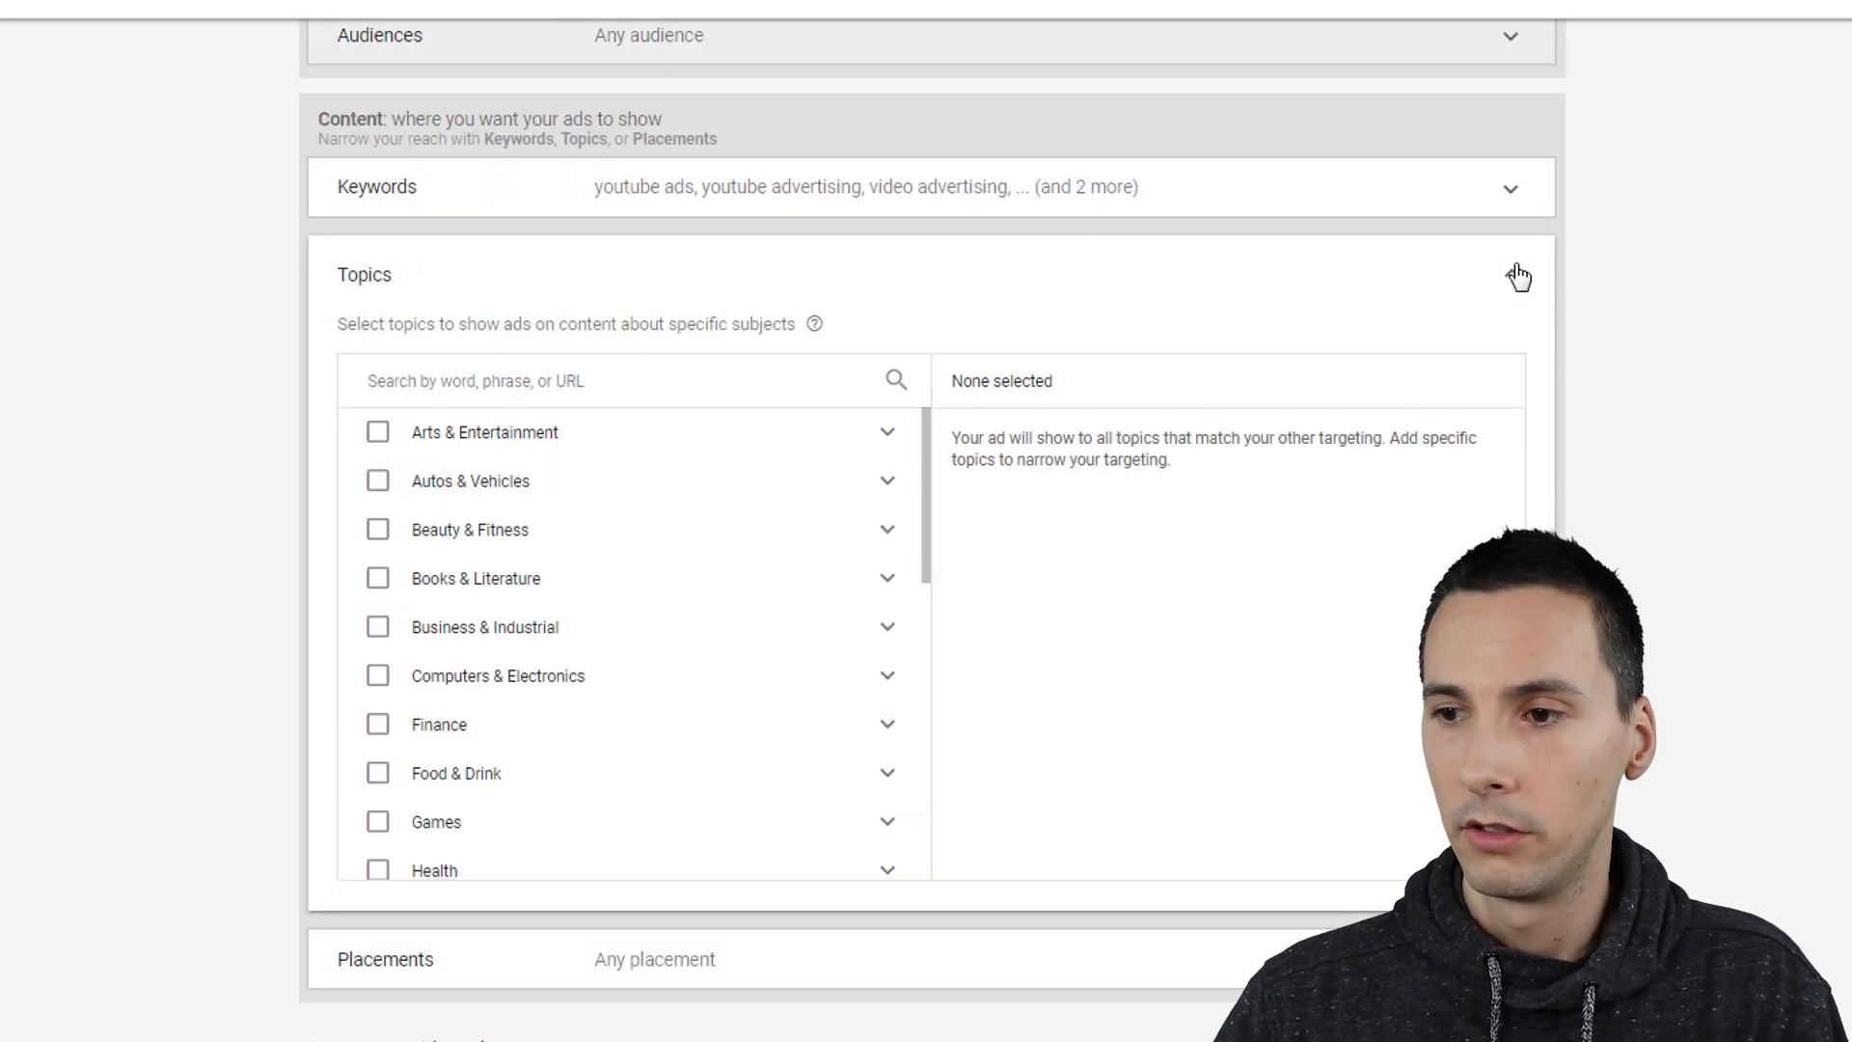
click(1516, 277)
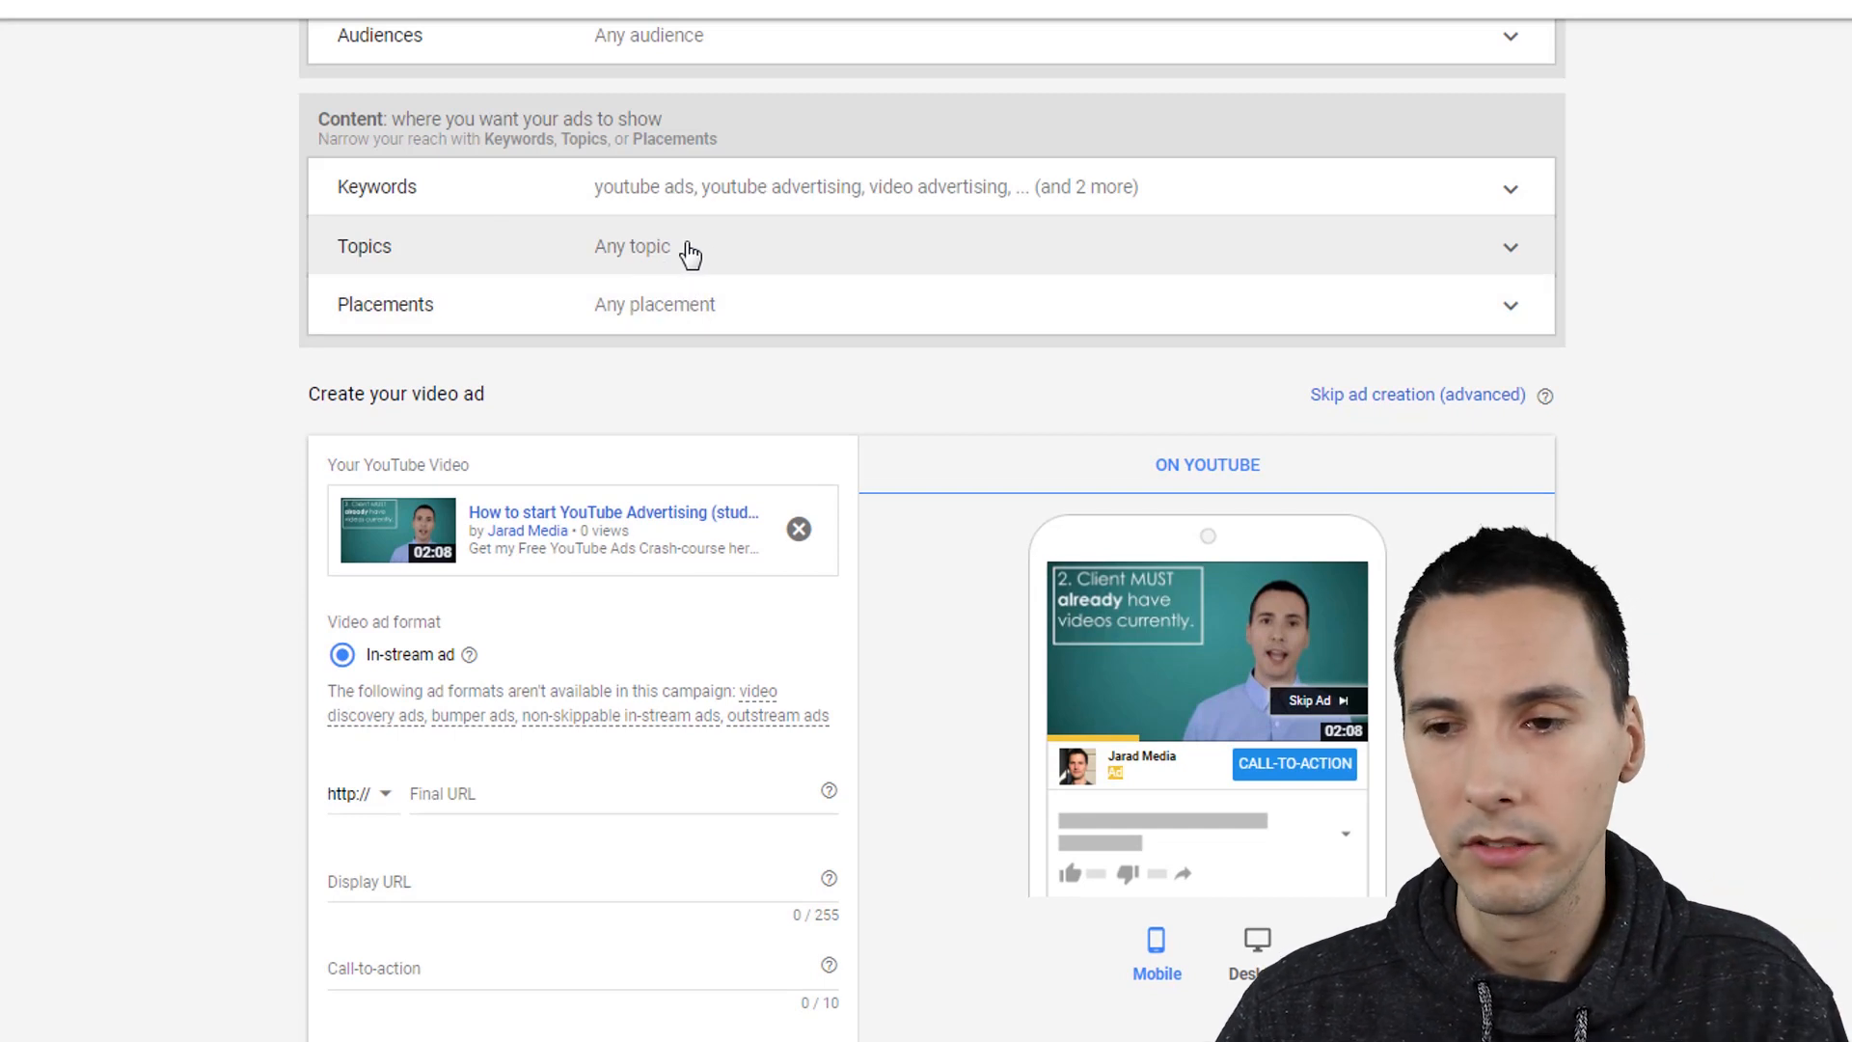
Step: Review the app categories available for placement targeting and return to the list of placement types
click(692, 321)
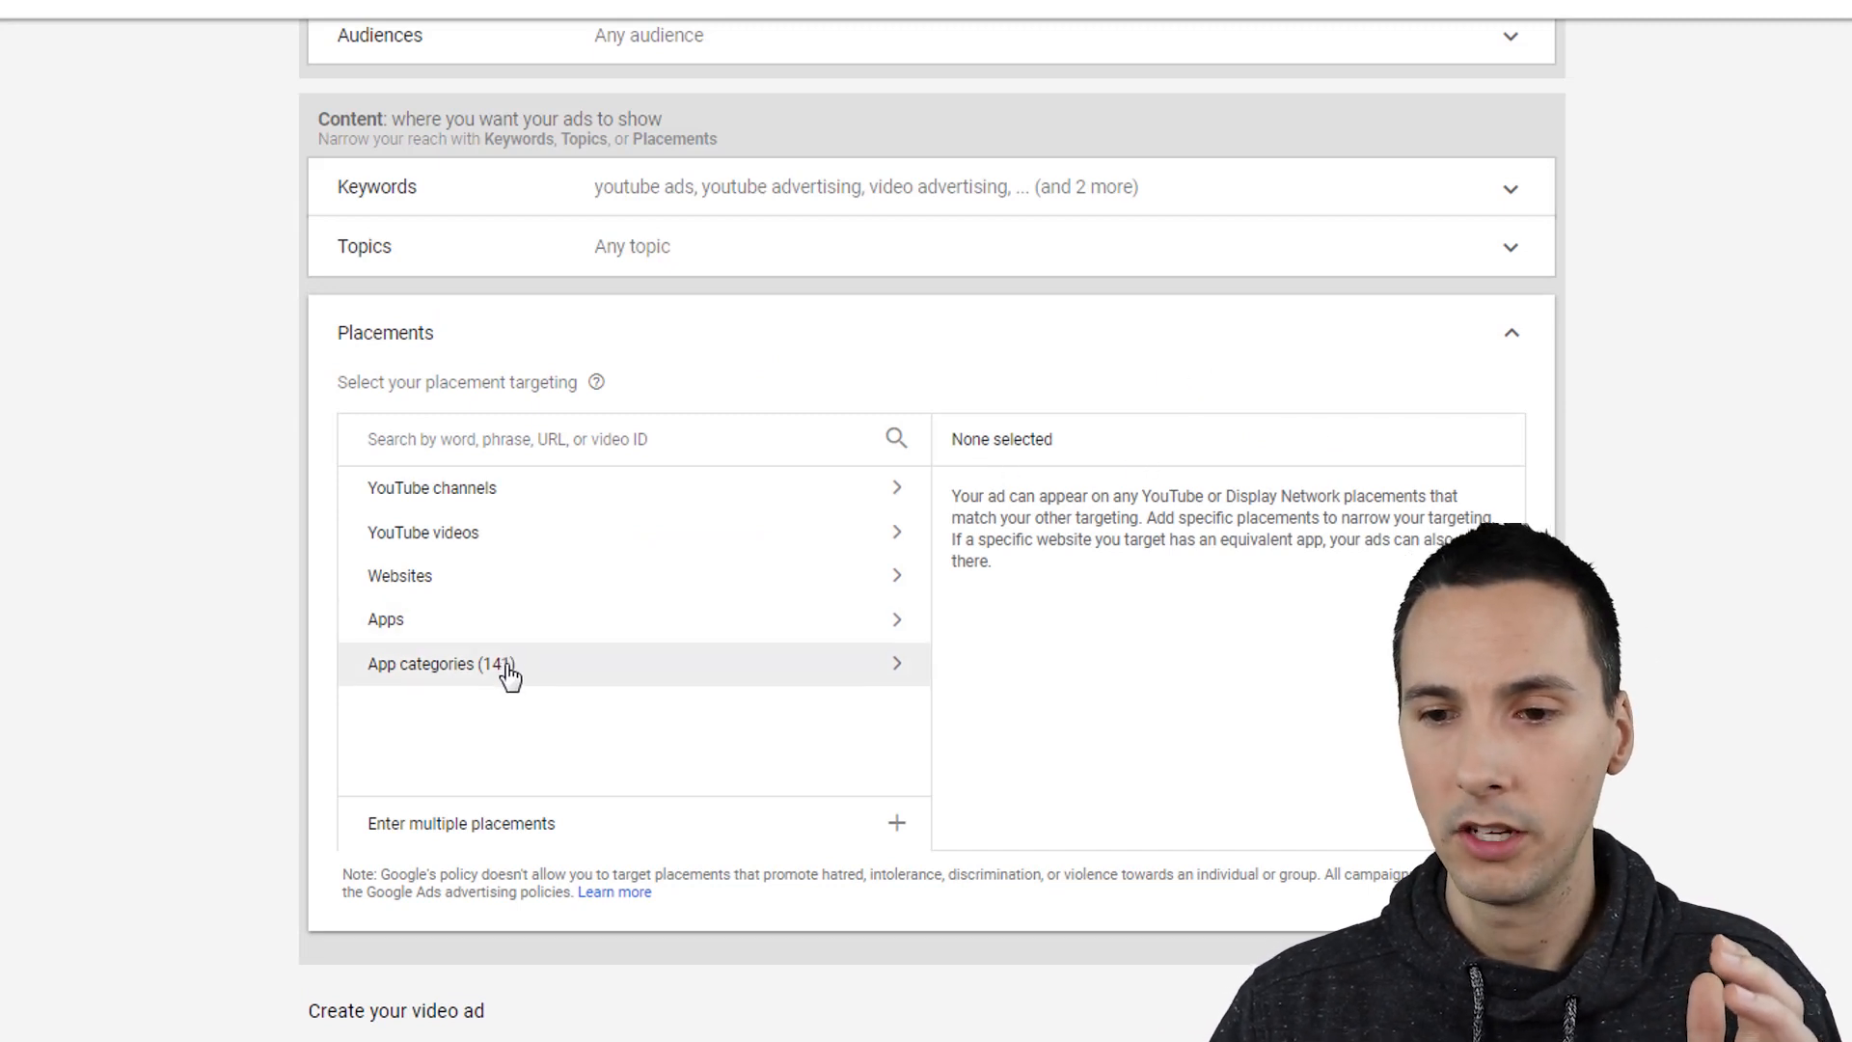
click(562, 680)
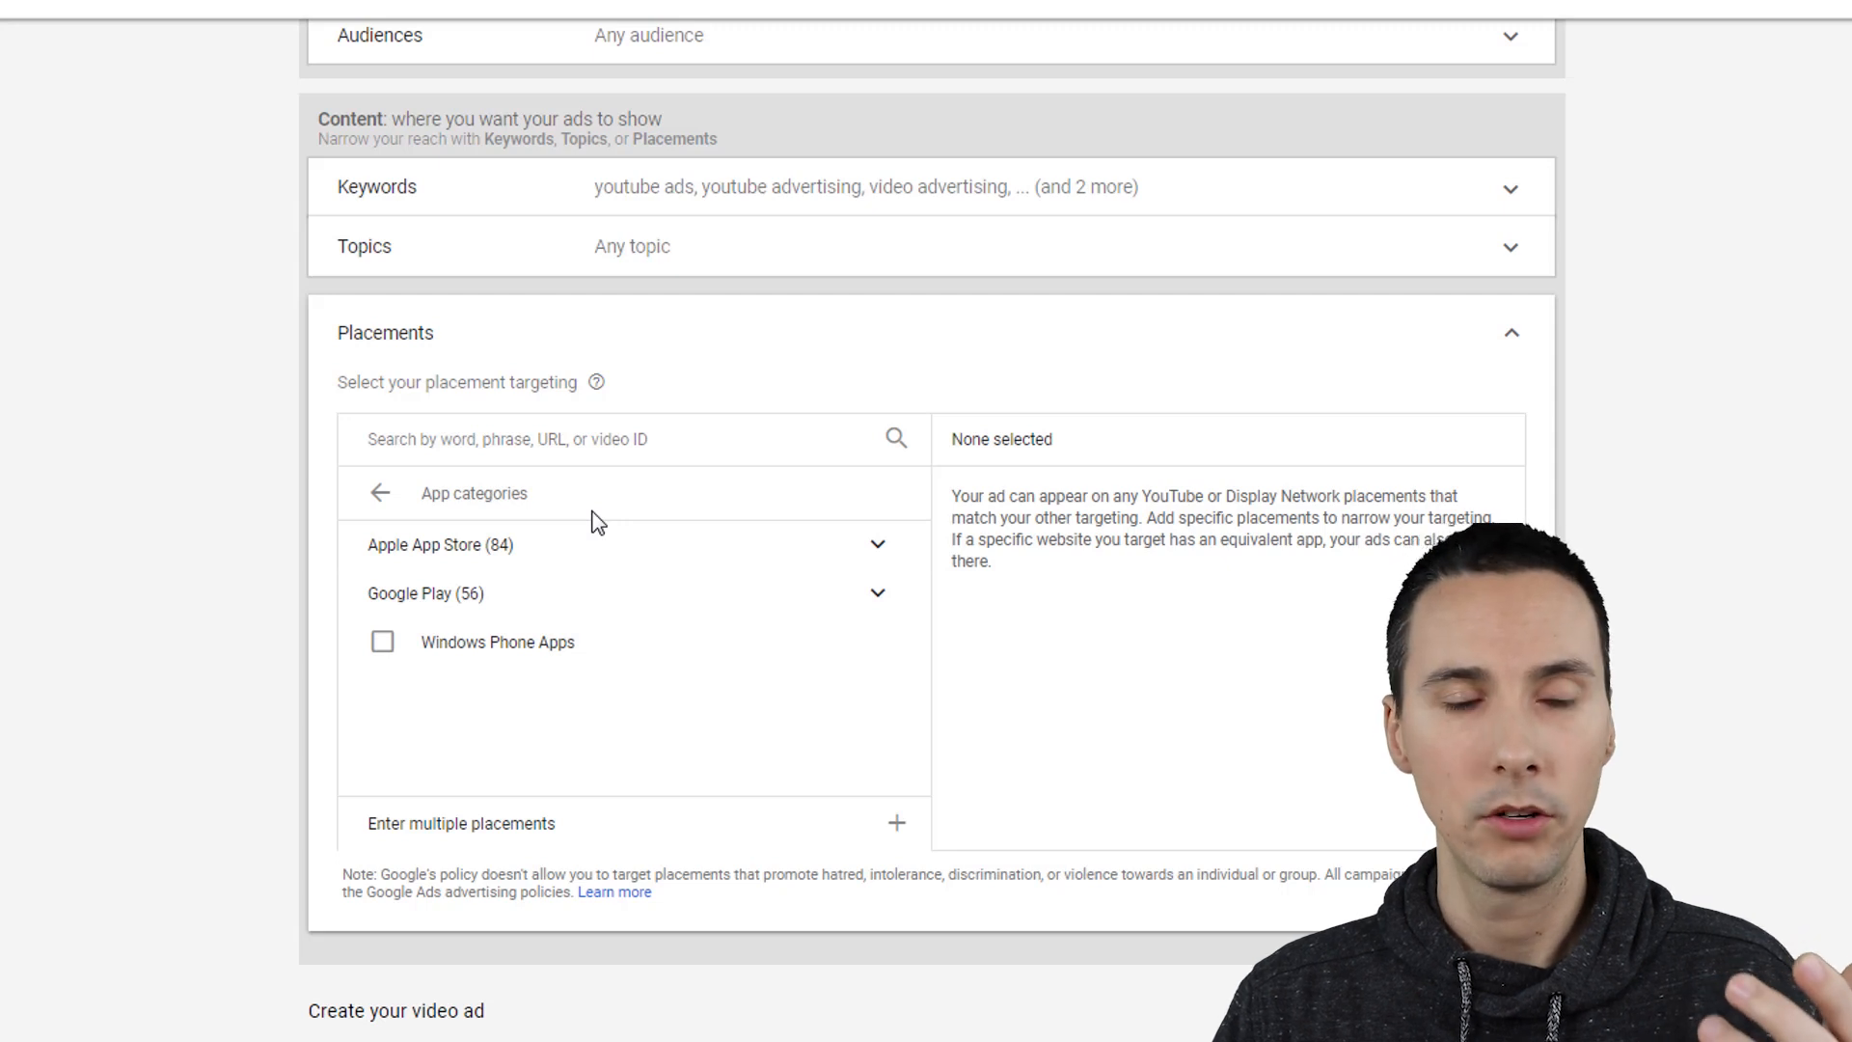
click(381, 493)
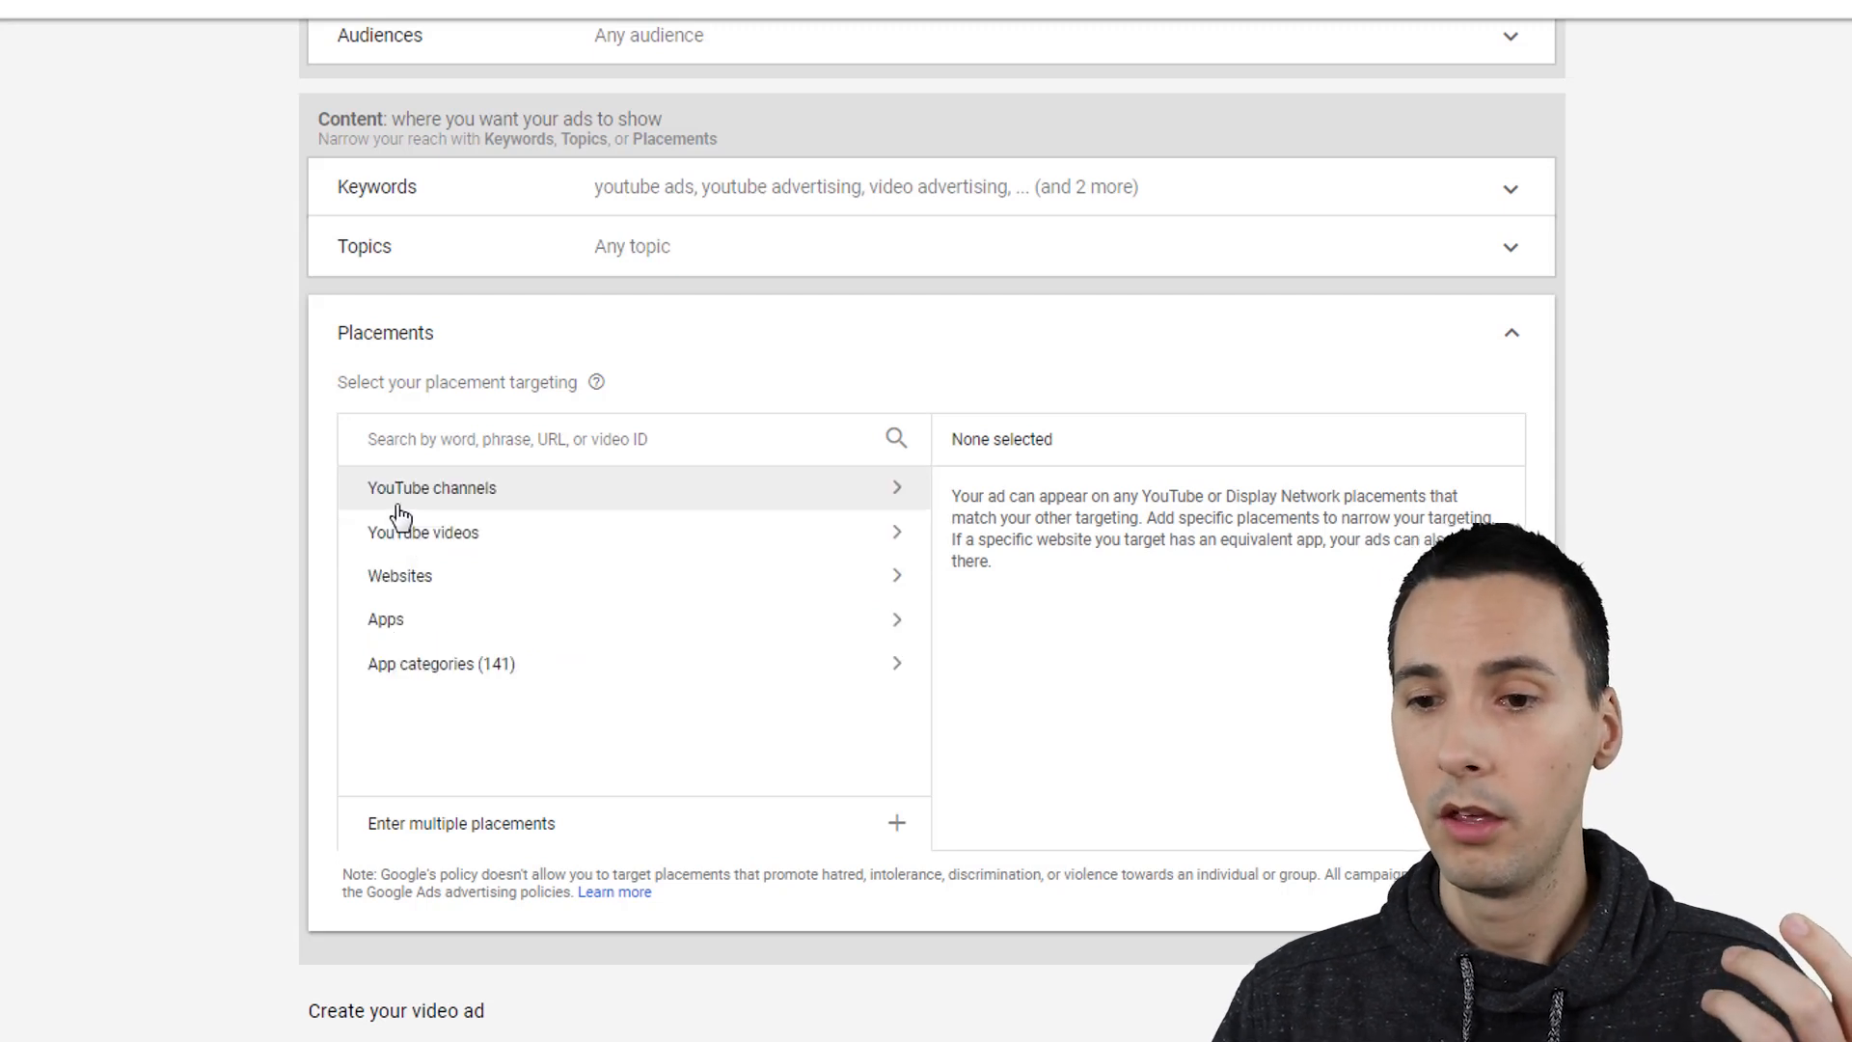
click(479, 675)
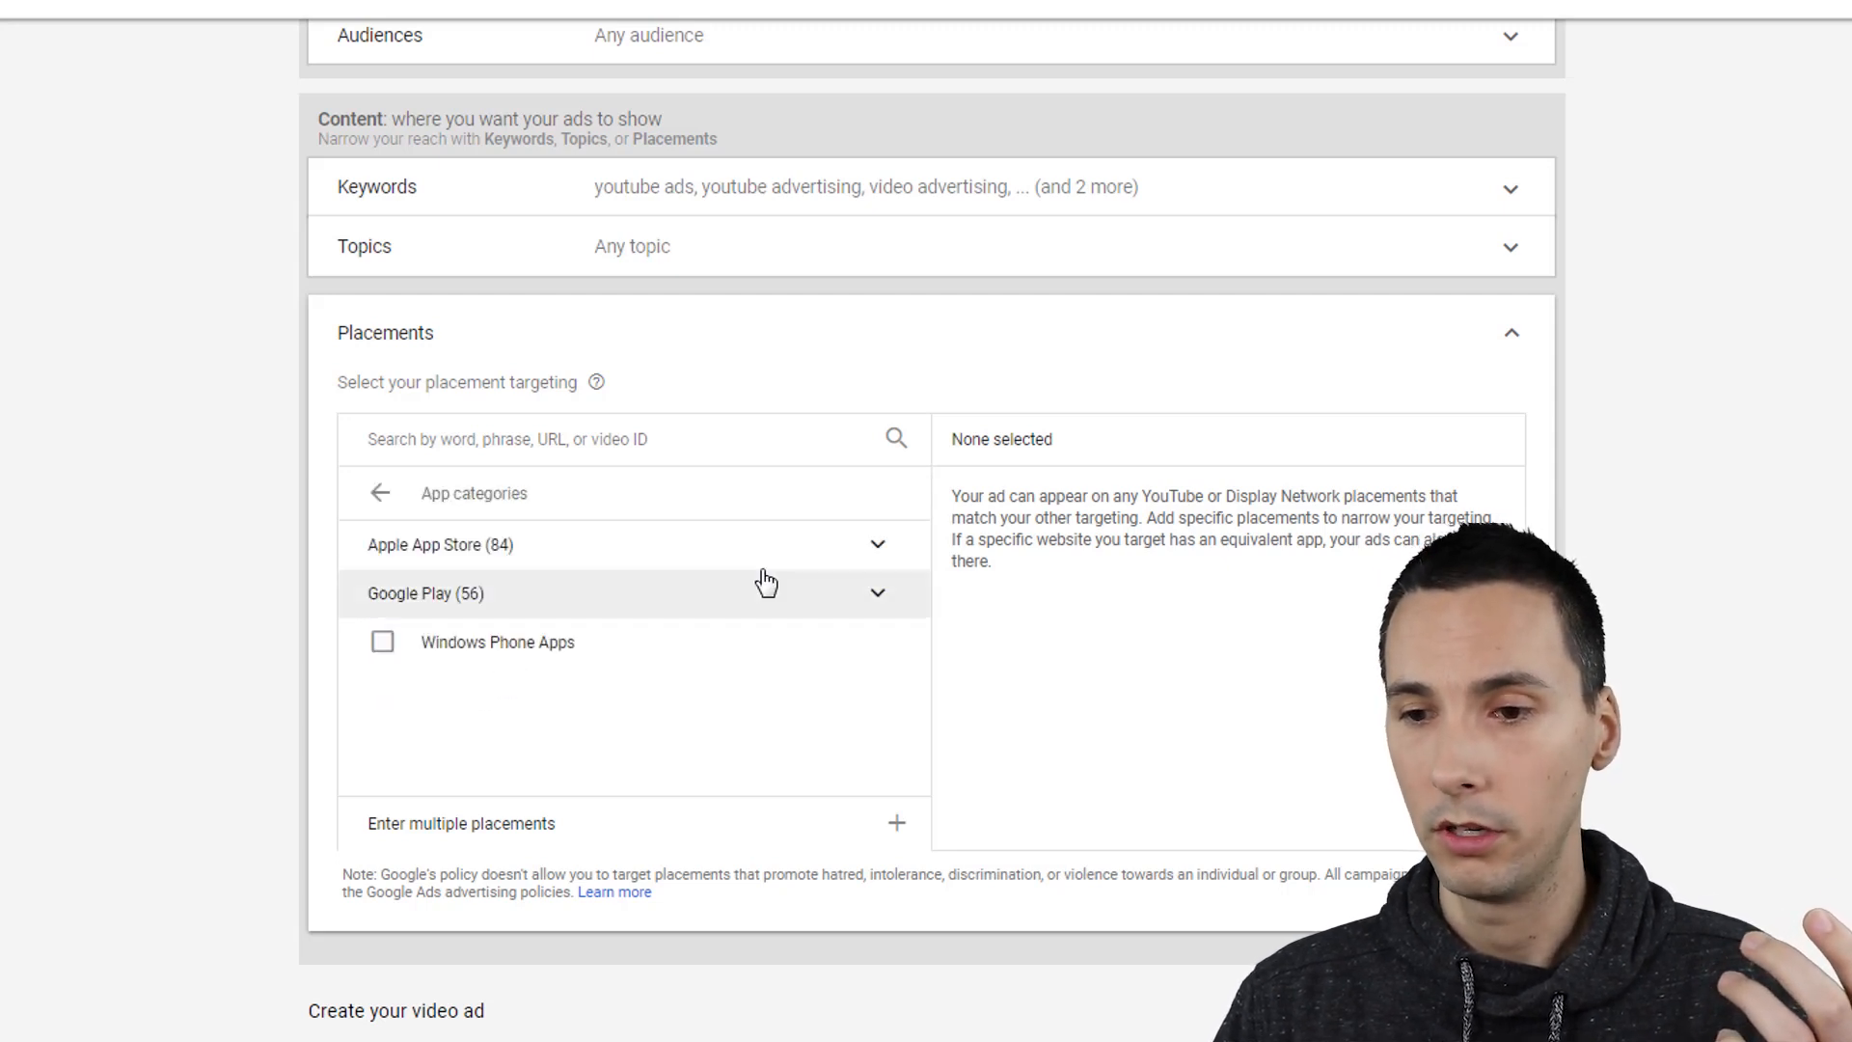
click(378, 494)
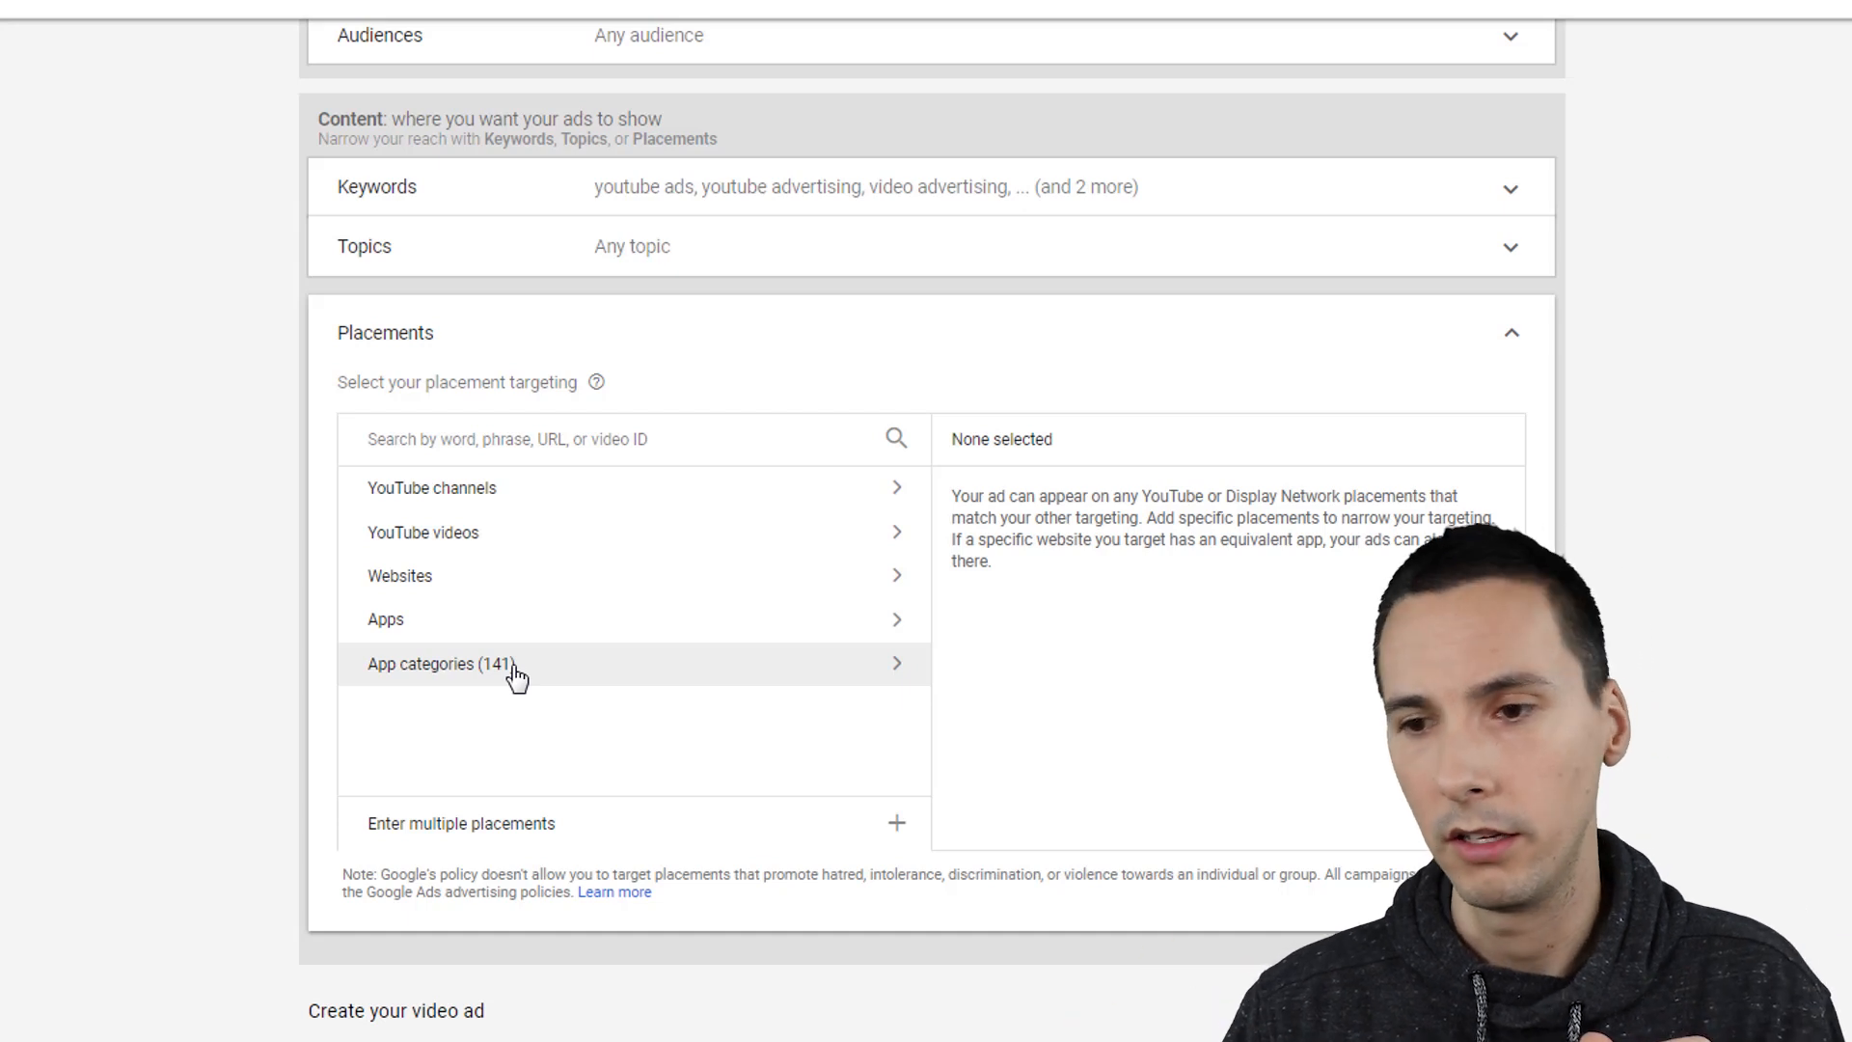
Step: Exclude games, live streaming videos and DL-MA mature audience content from the campaign, and collapse the excluded types and labels
scroll(1653, 475, up, 6)
scroll(1653, 475, up, 4)
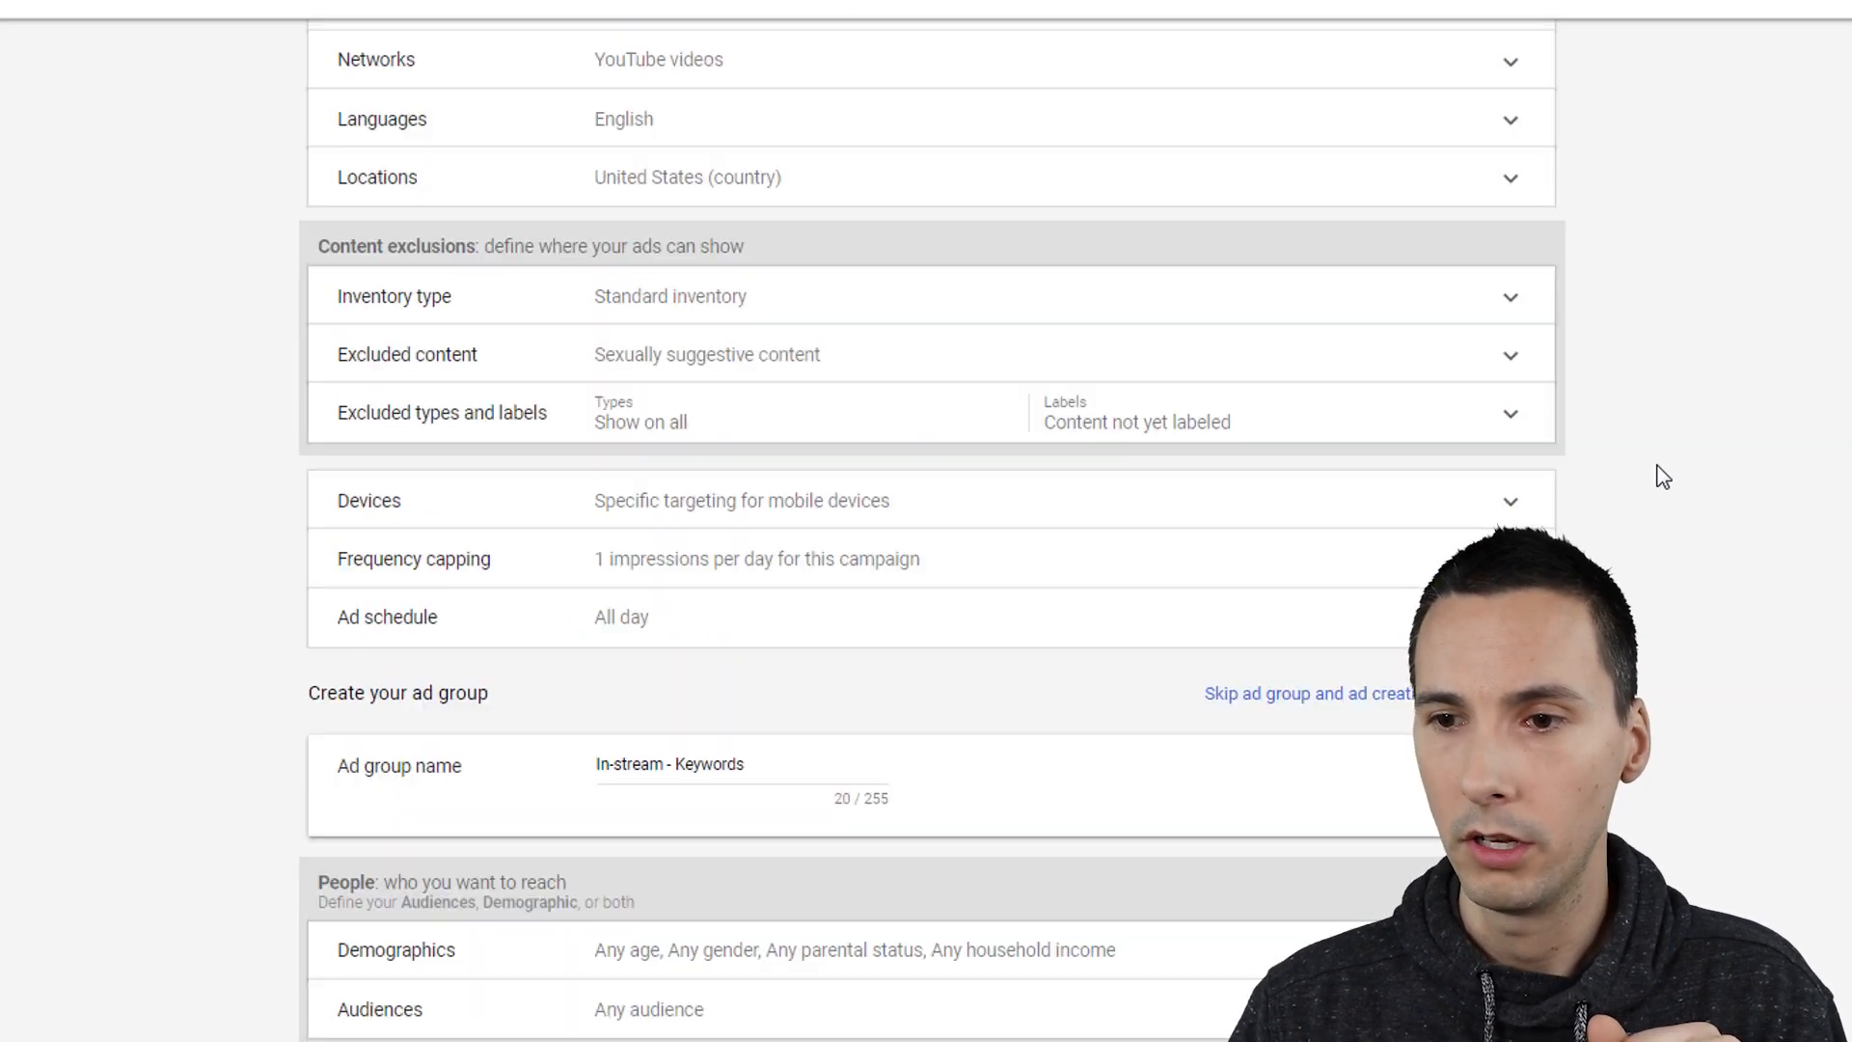
click(1129, 423)
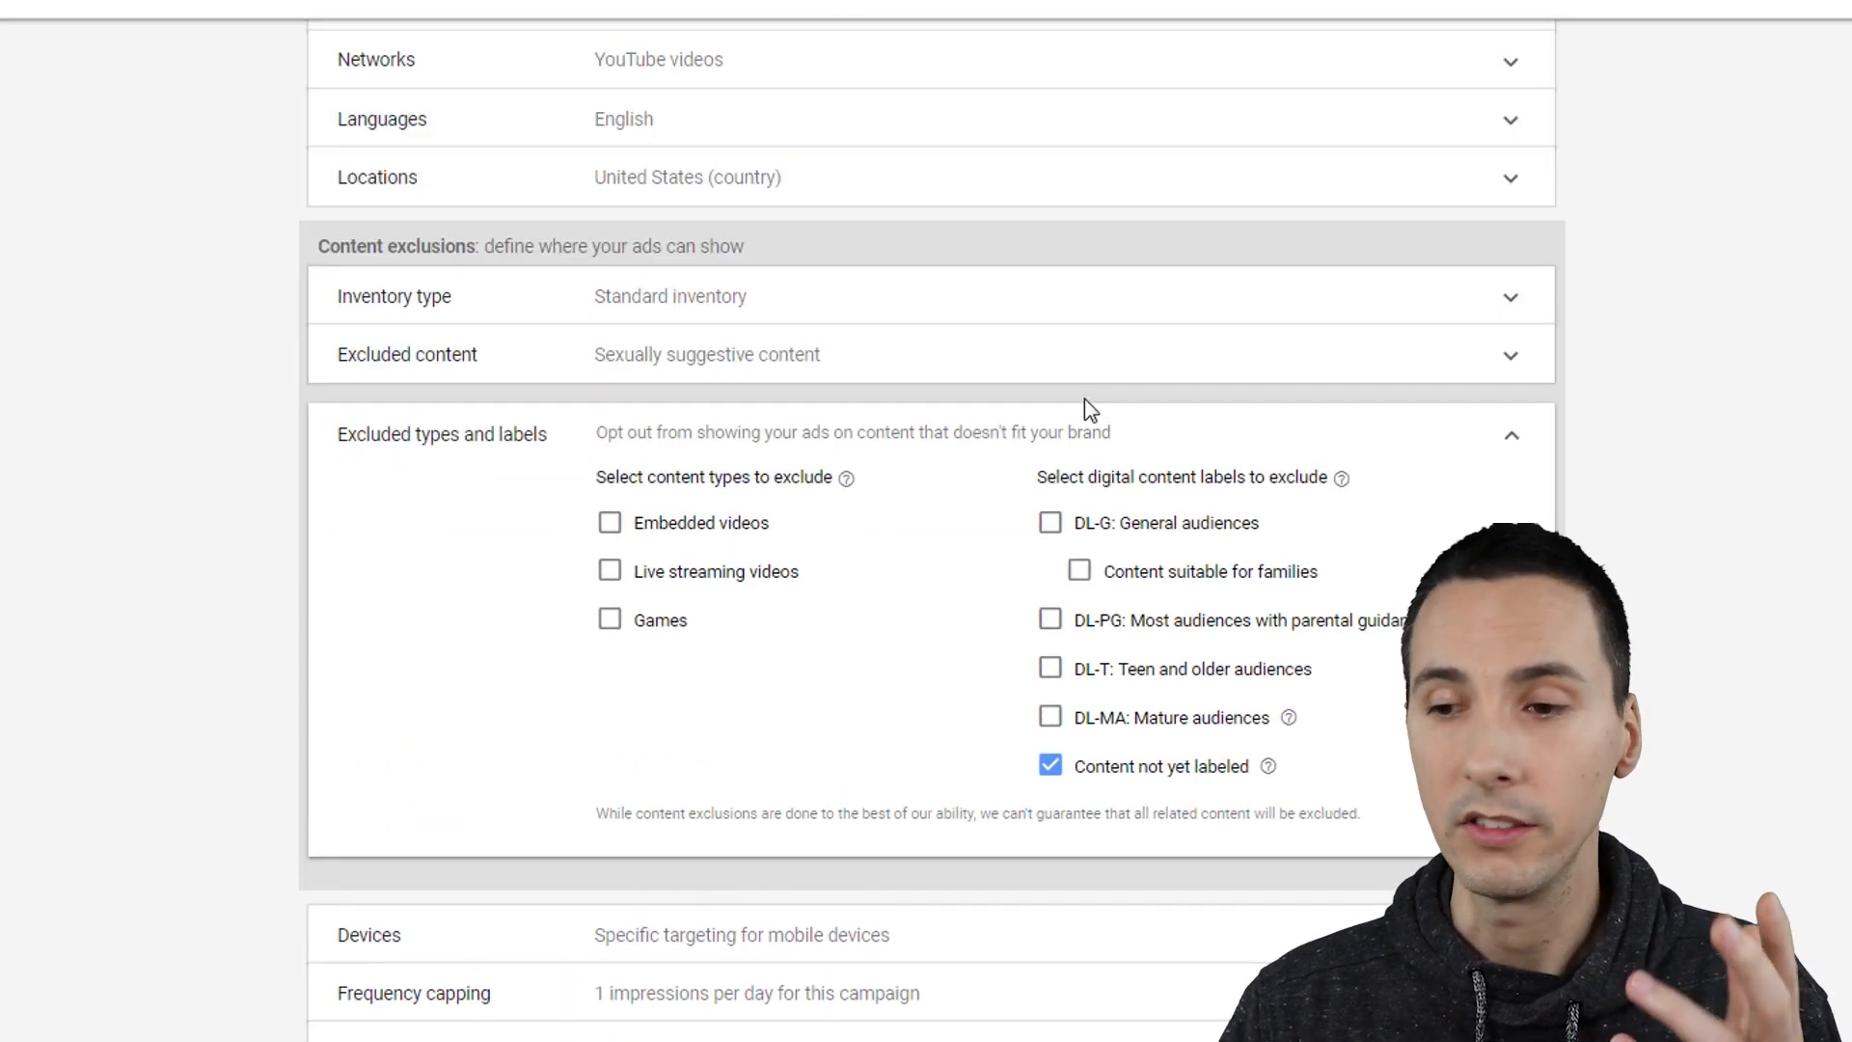
scroll(1239, 473, down, 1)
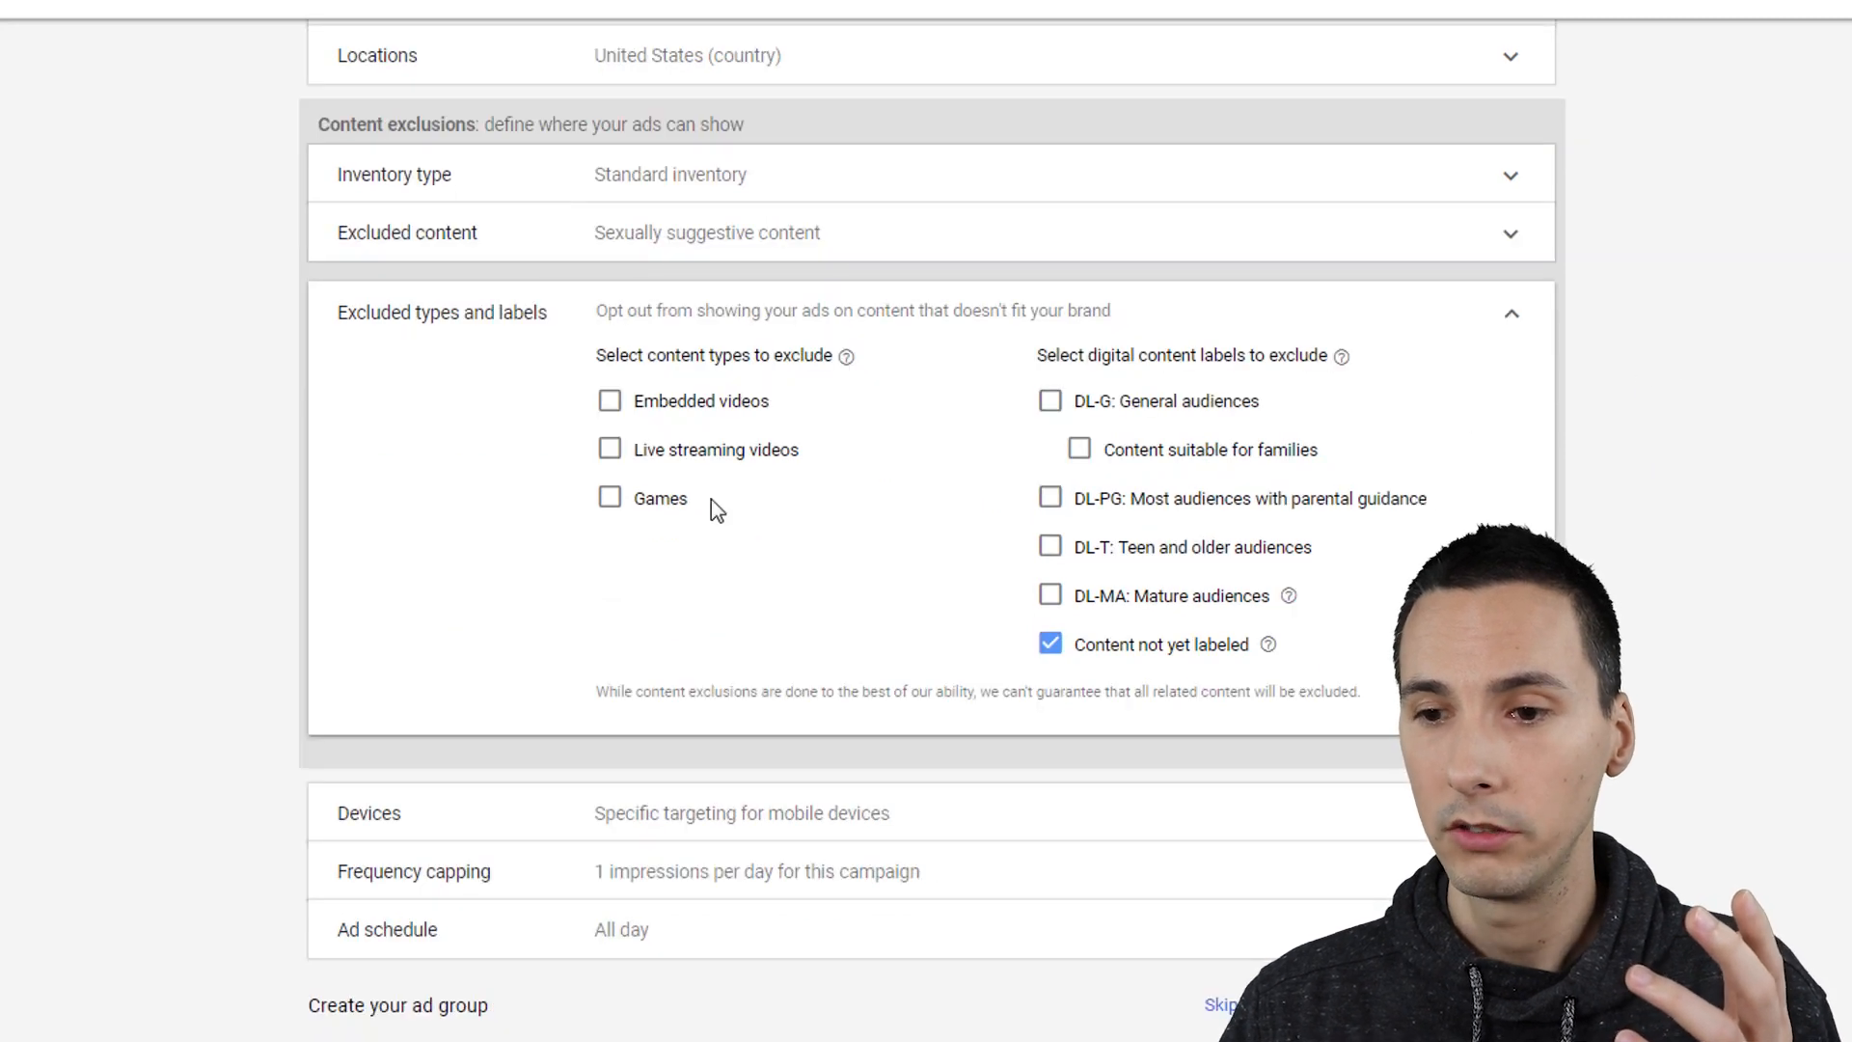
click(672, 504)
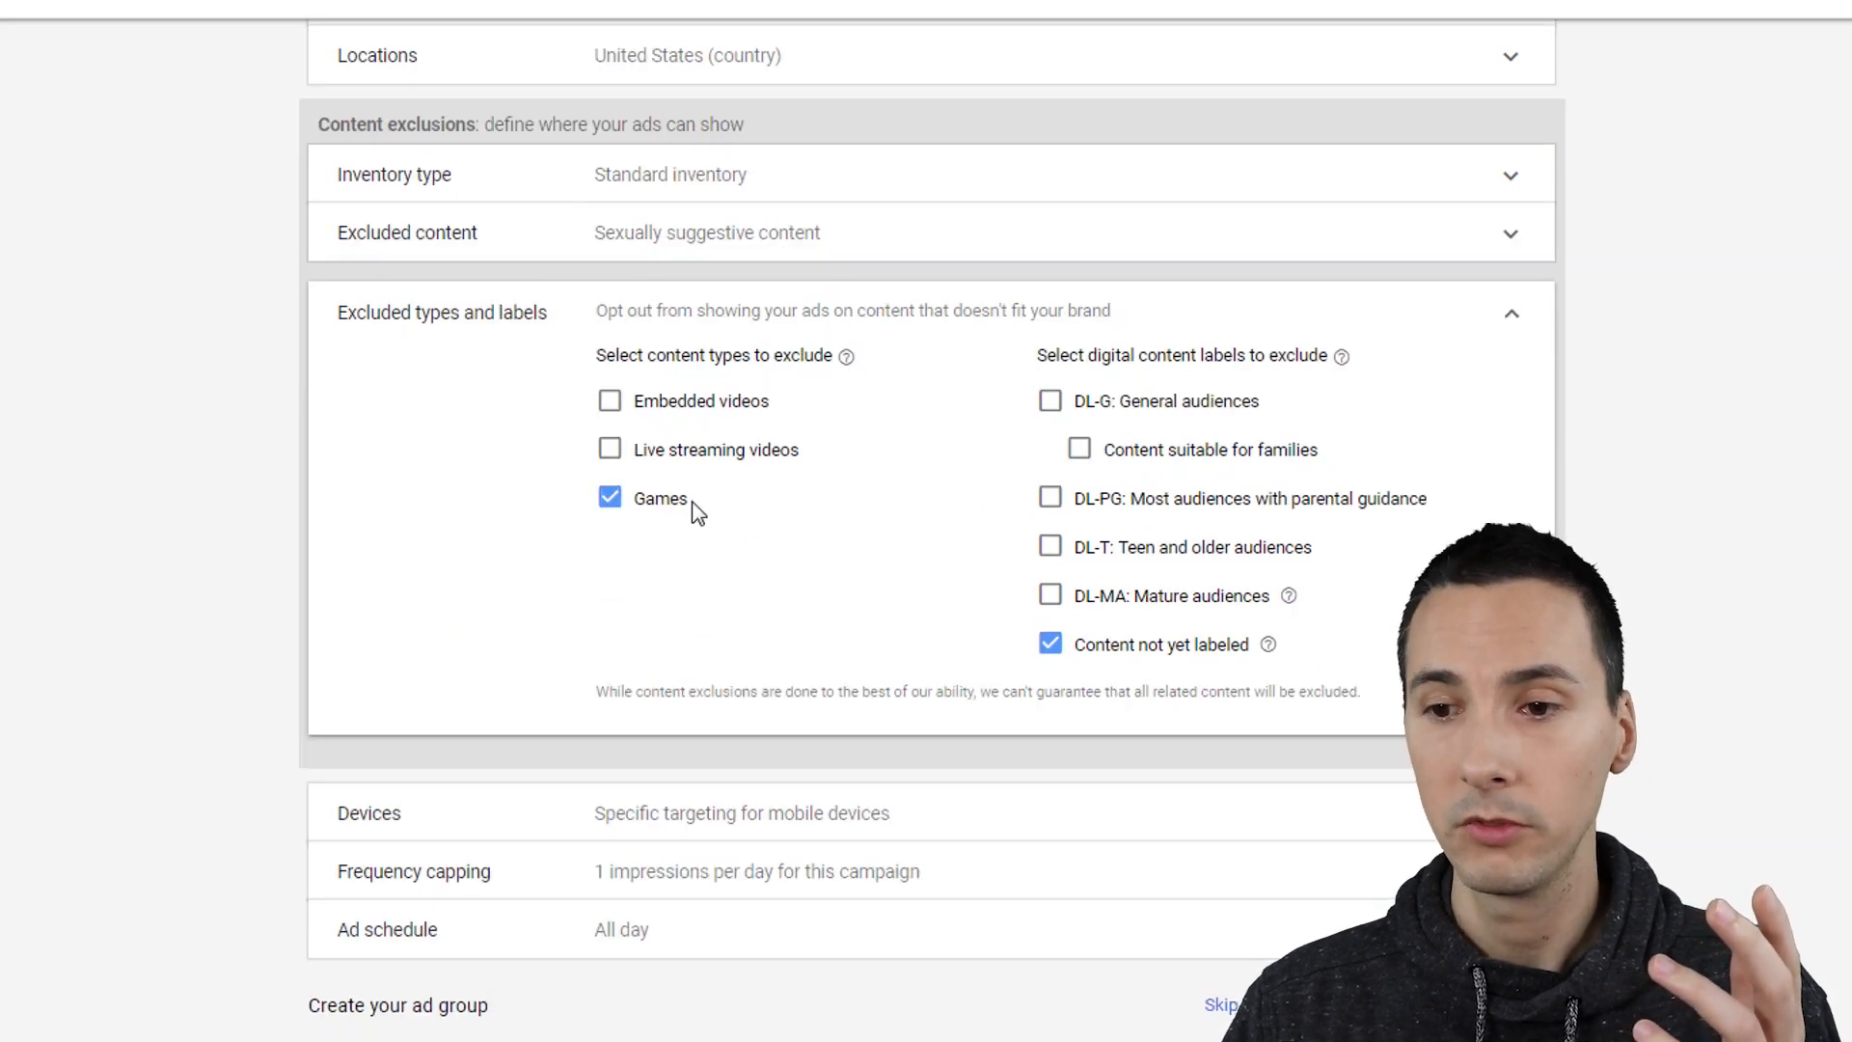
click(656, 452)
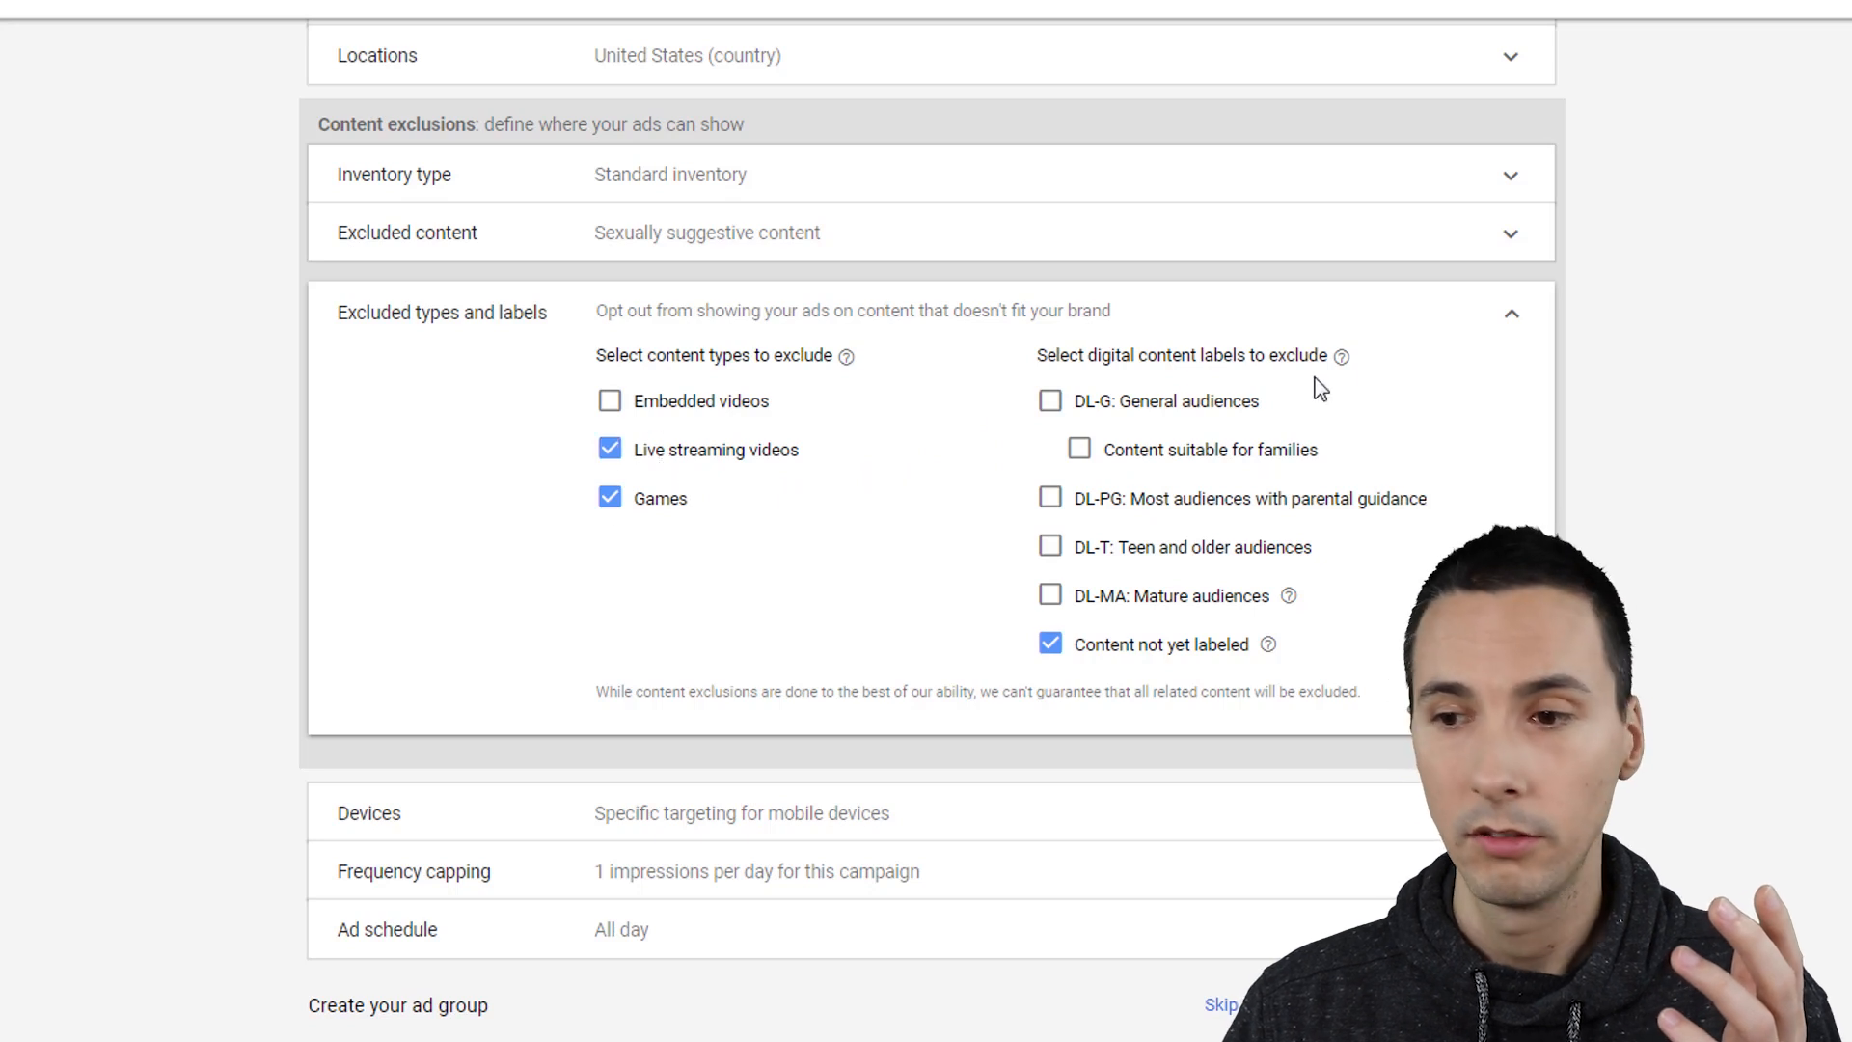
click(1133, 599)
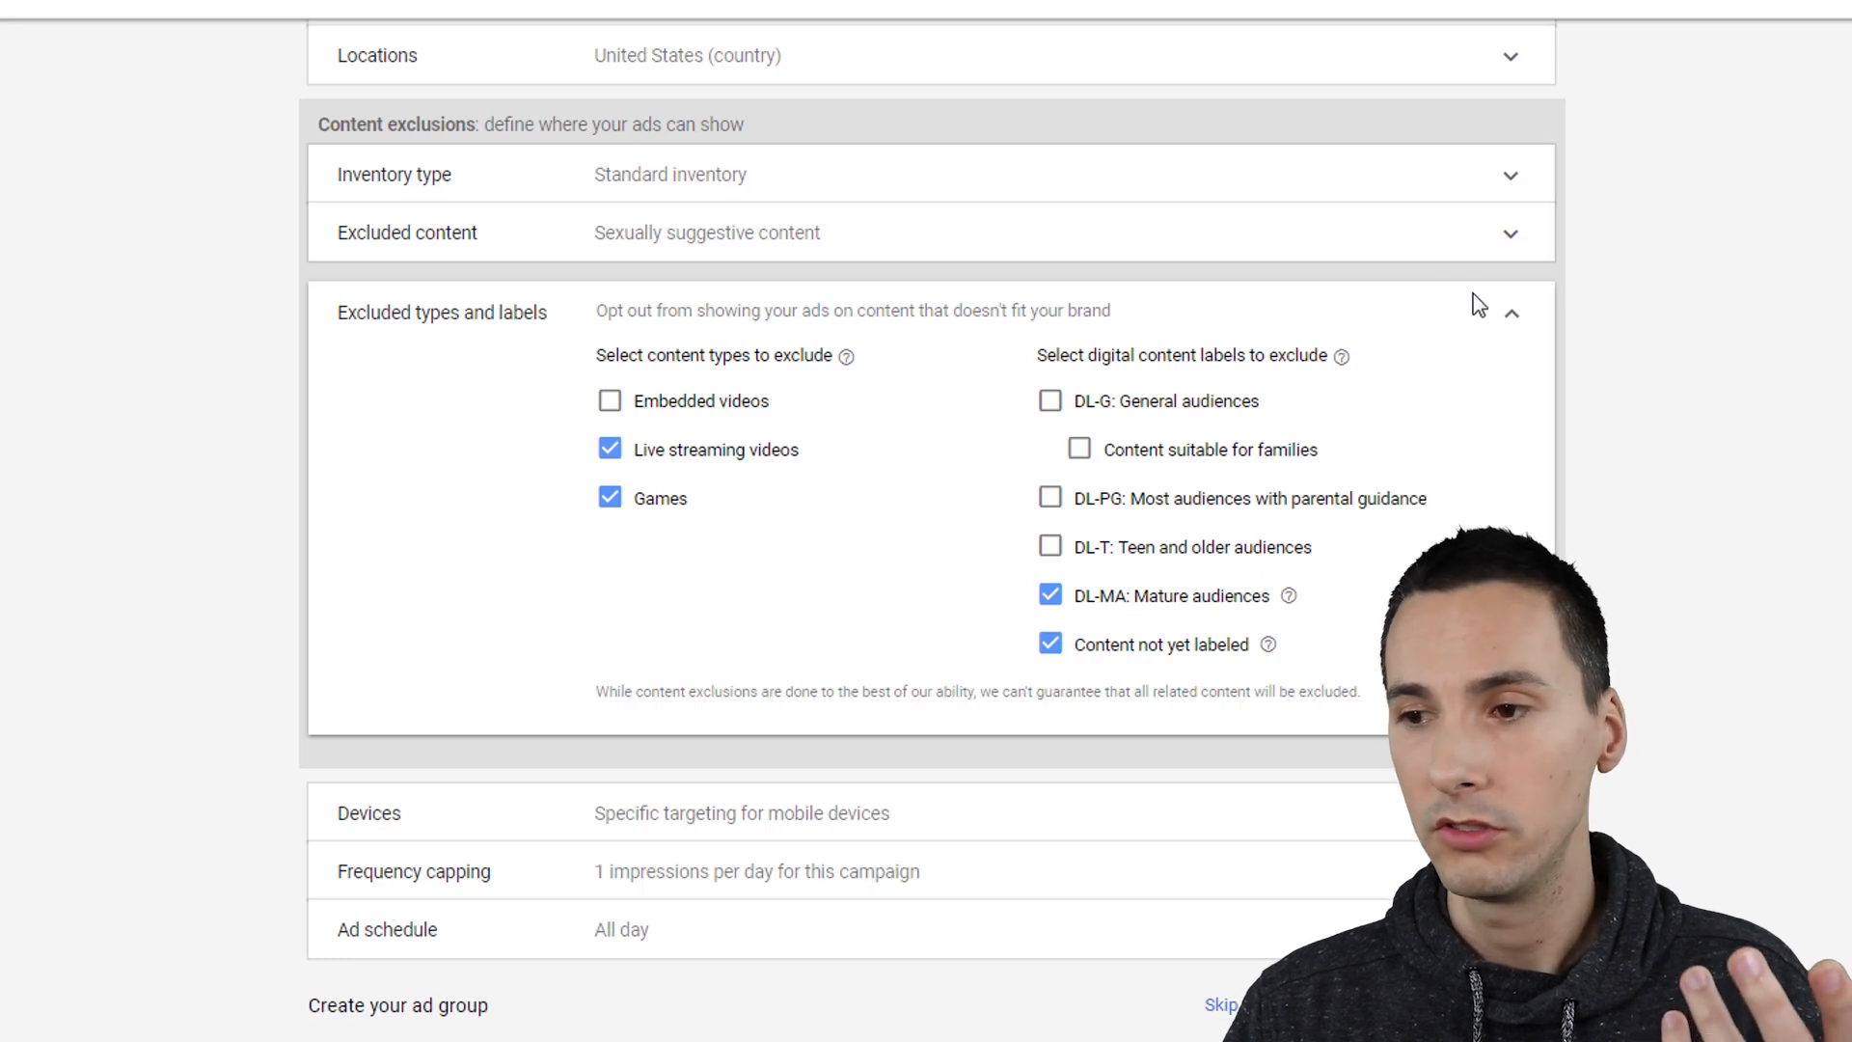
click(1512, 318)
Step: Review the sensitive content categories in the campaign's excluded content settings and collapse them again
click(1447, 242)
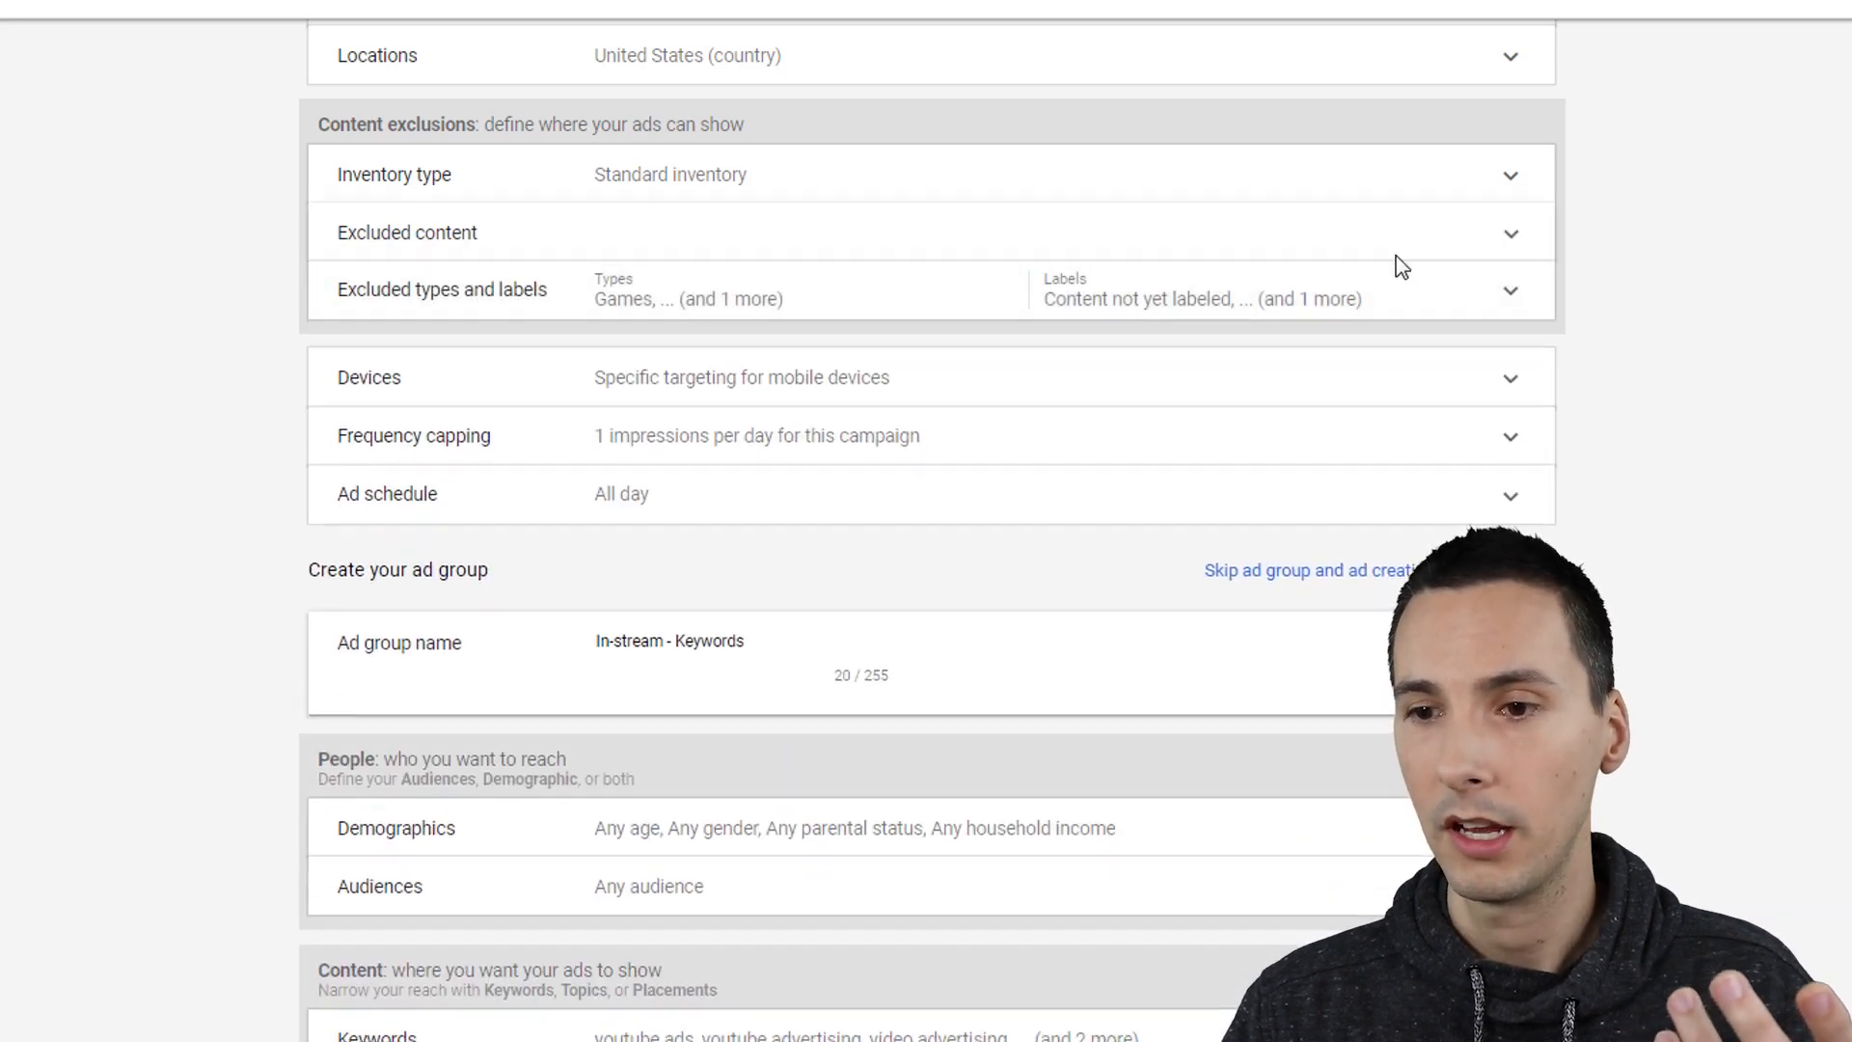
mouse_move(733, 532)
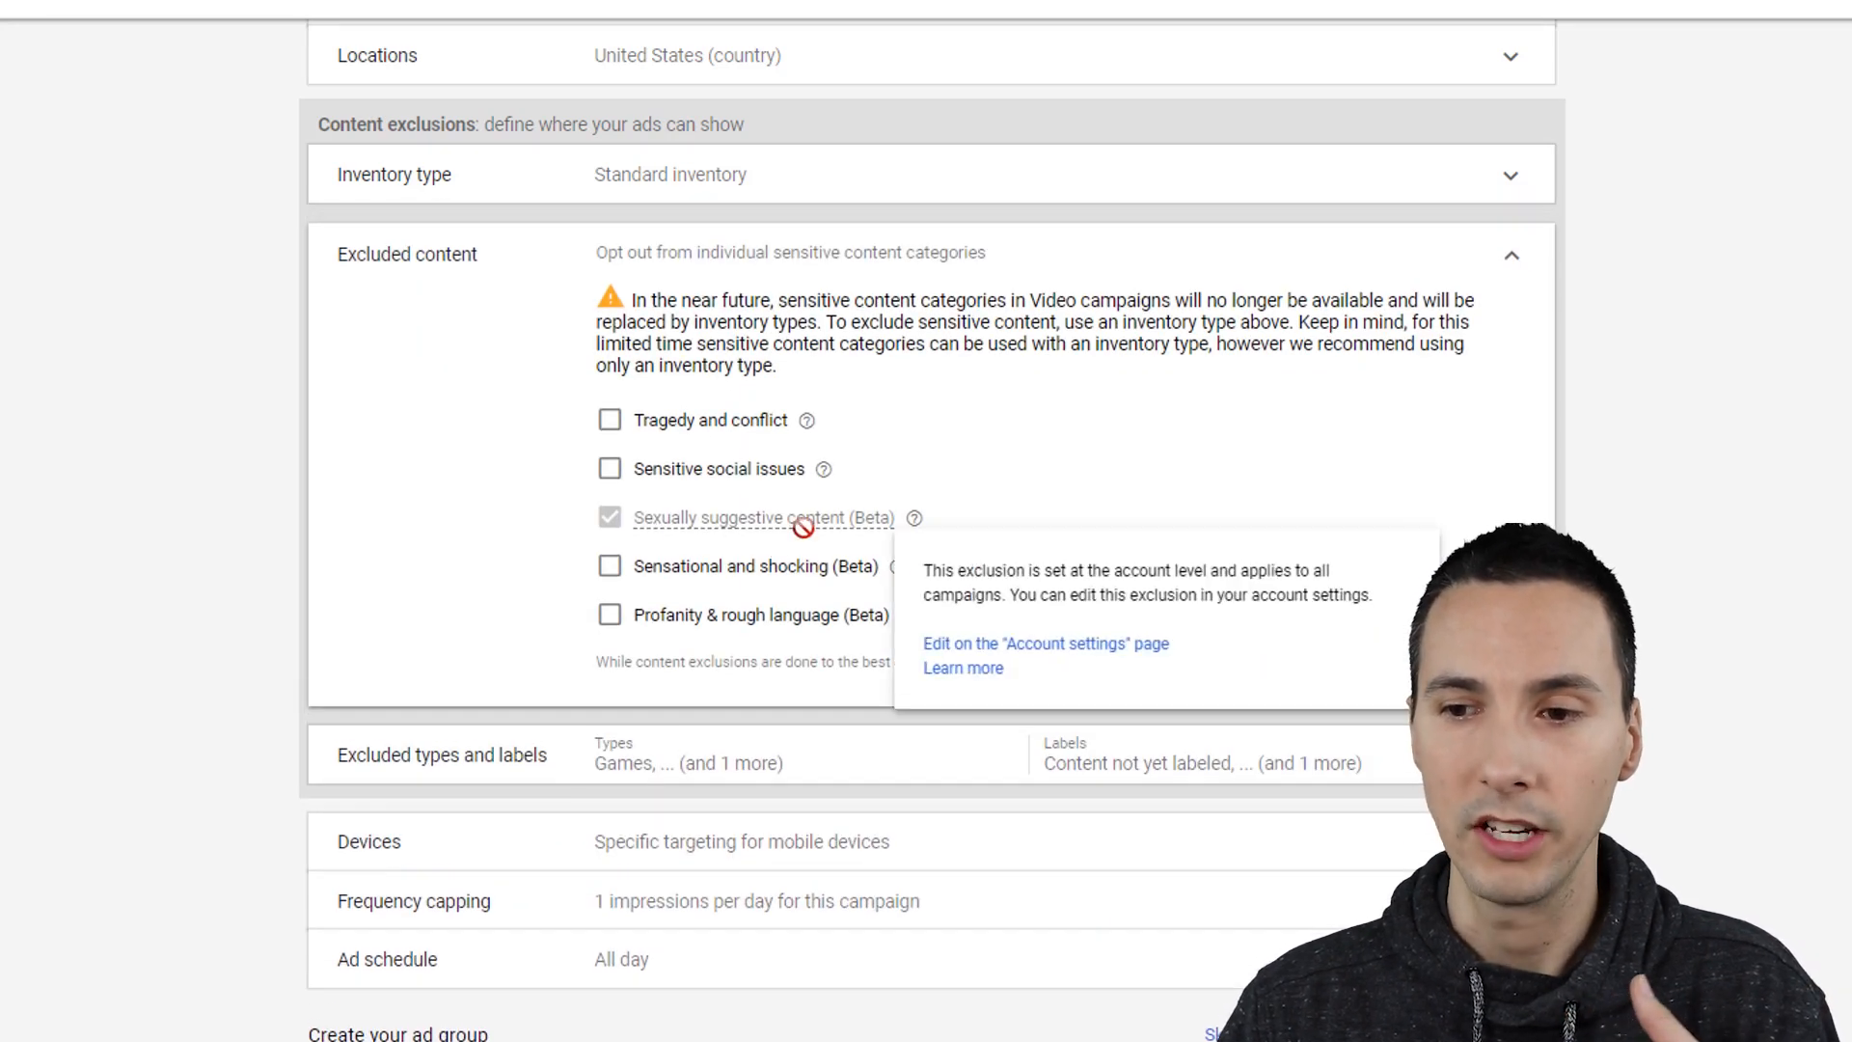
click(1511, 262)
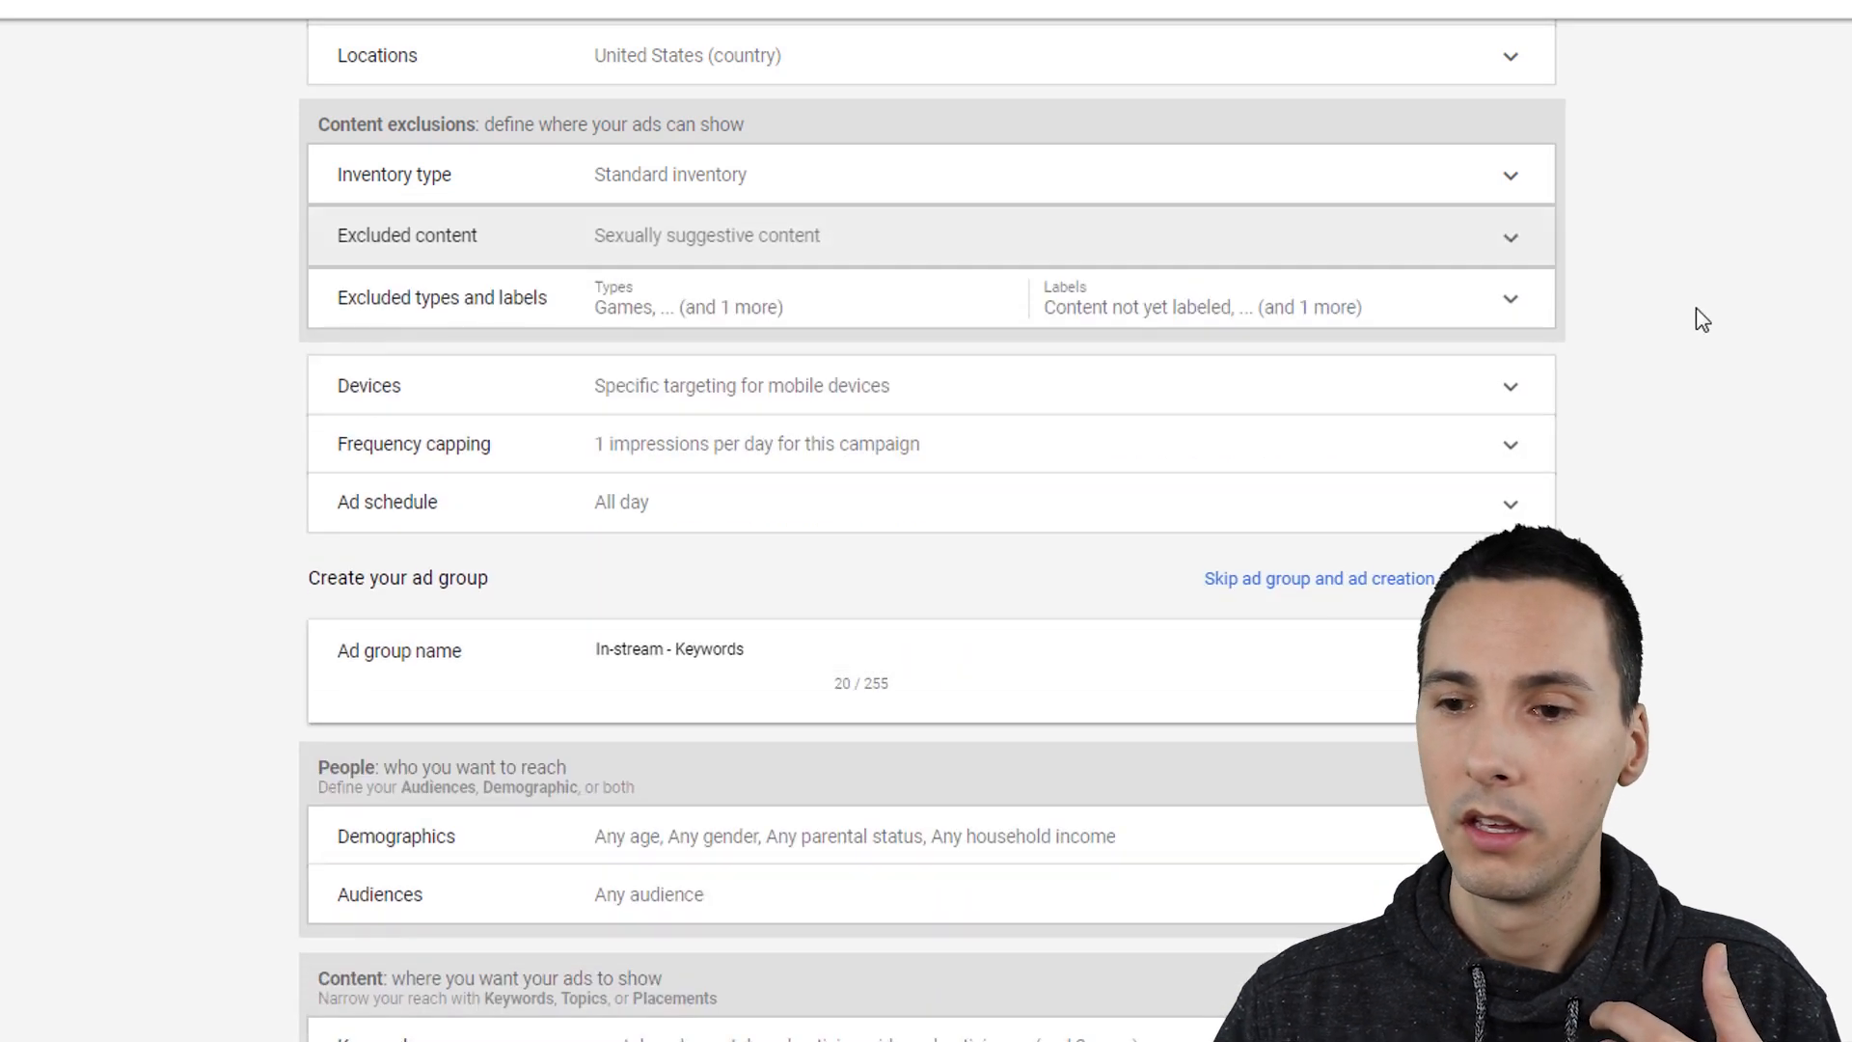
Step: Review the YouTube channel and YouTube video placement options and collapse the placements section without selecting any
scroll(1695, 310, down, 9)
scroll(1709, 328, down, 1)
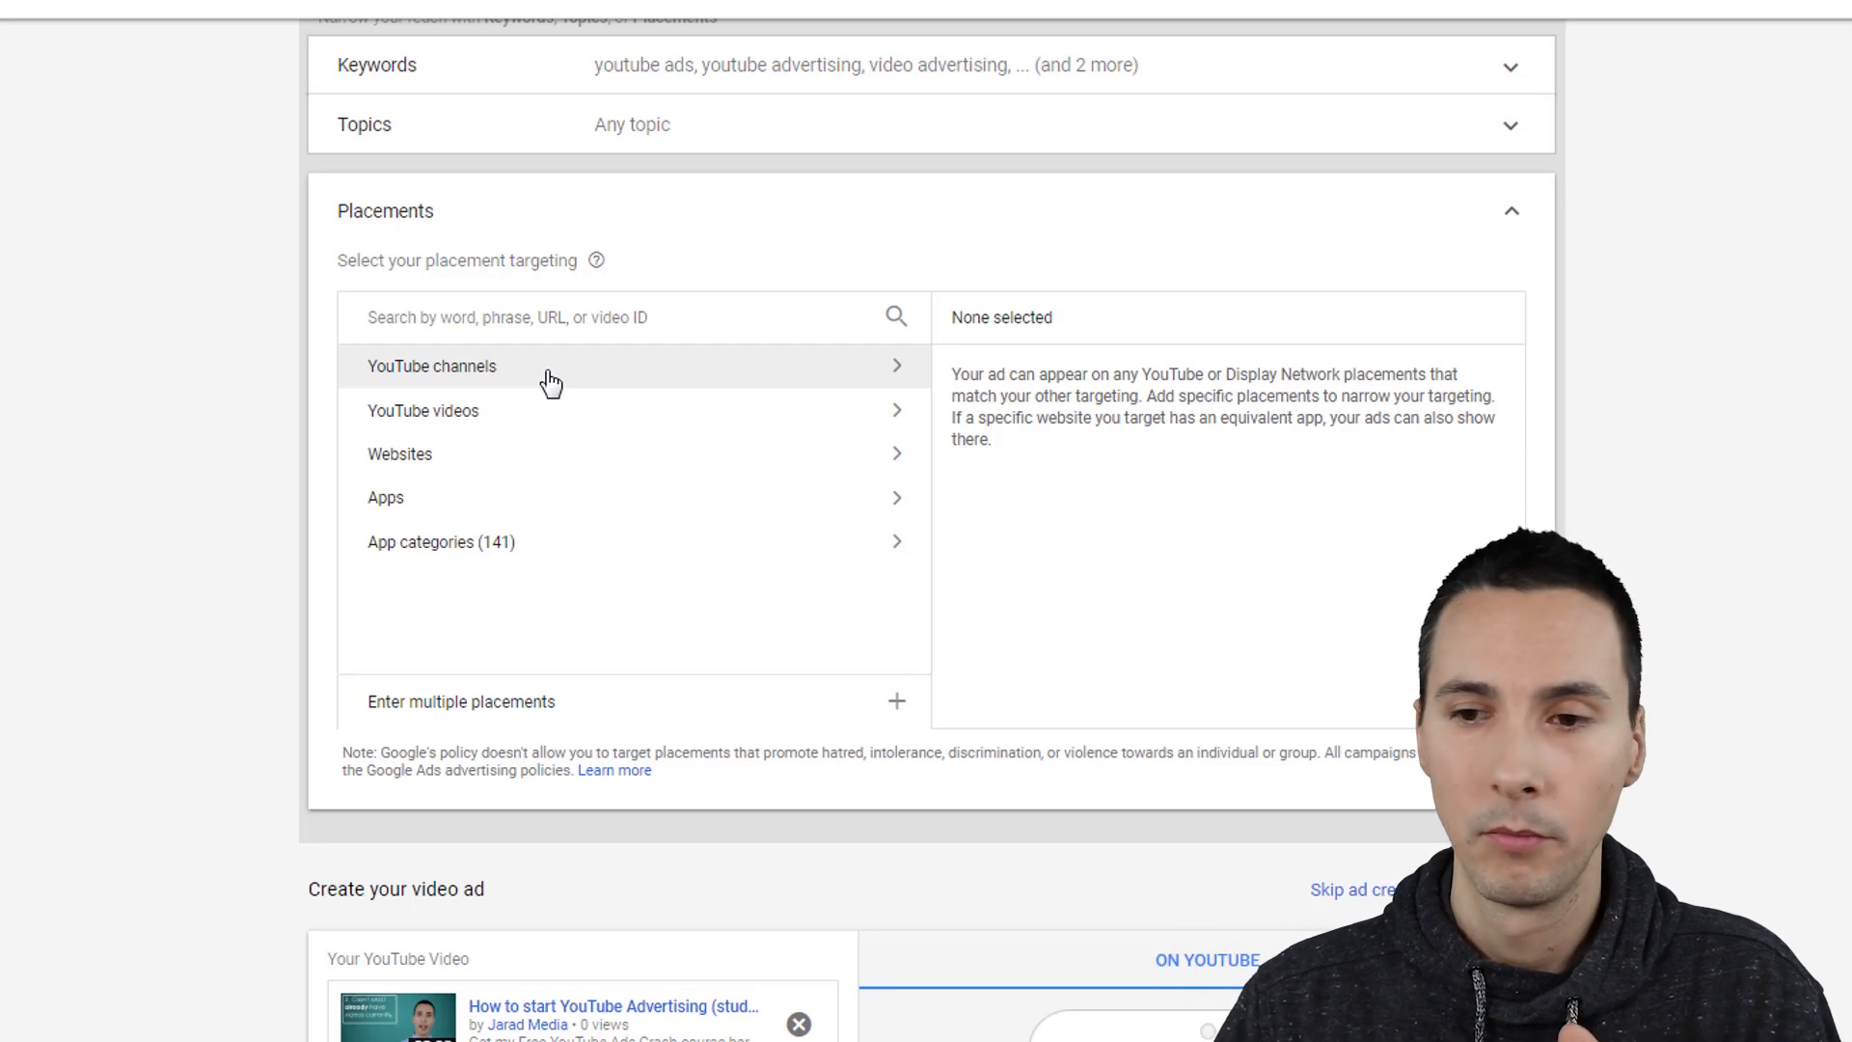
click(478, 381)
click(376, 369)
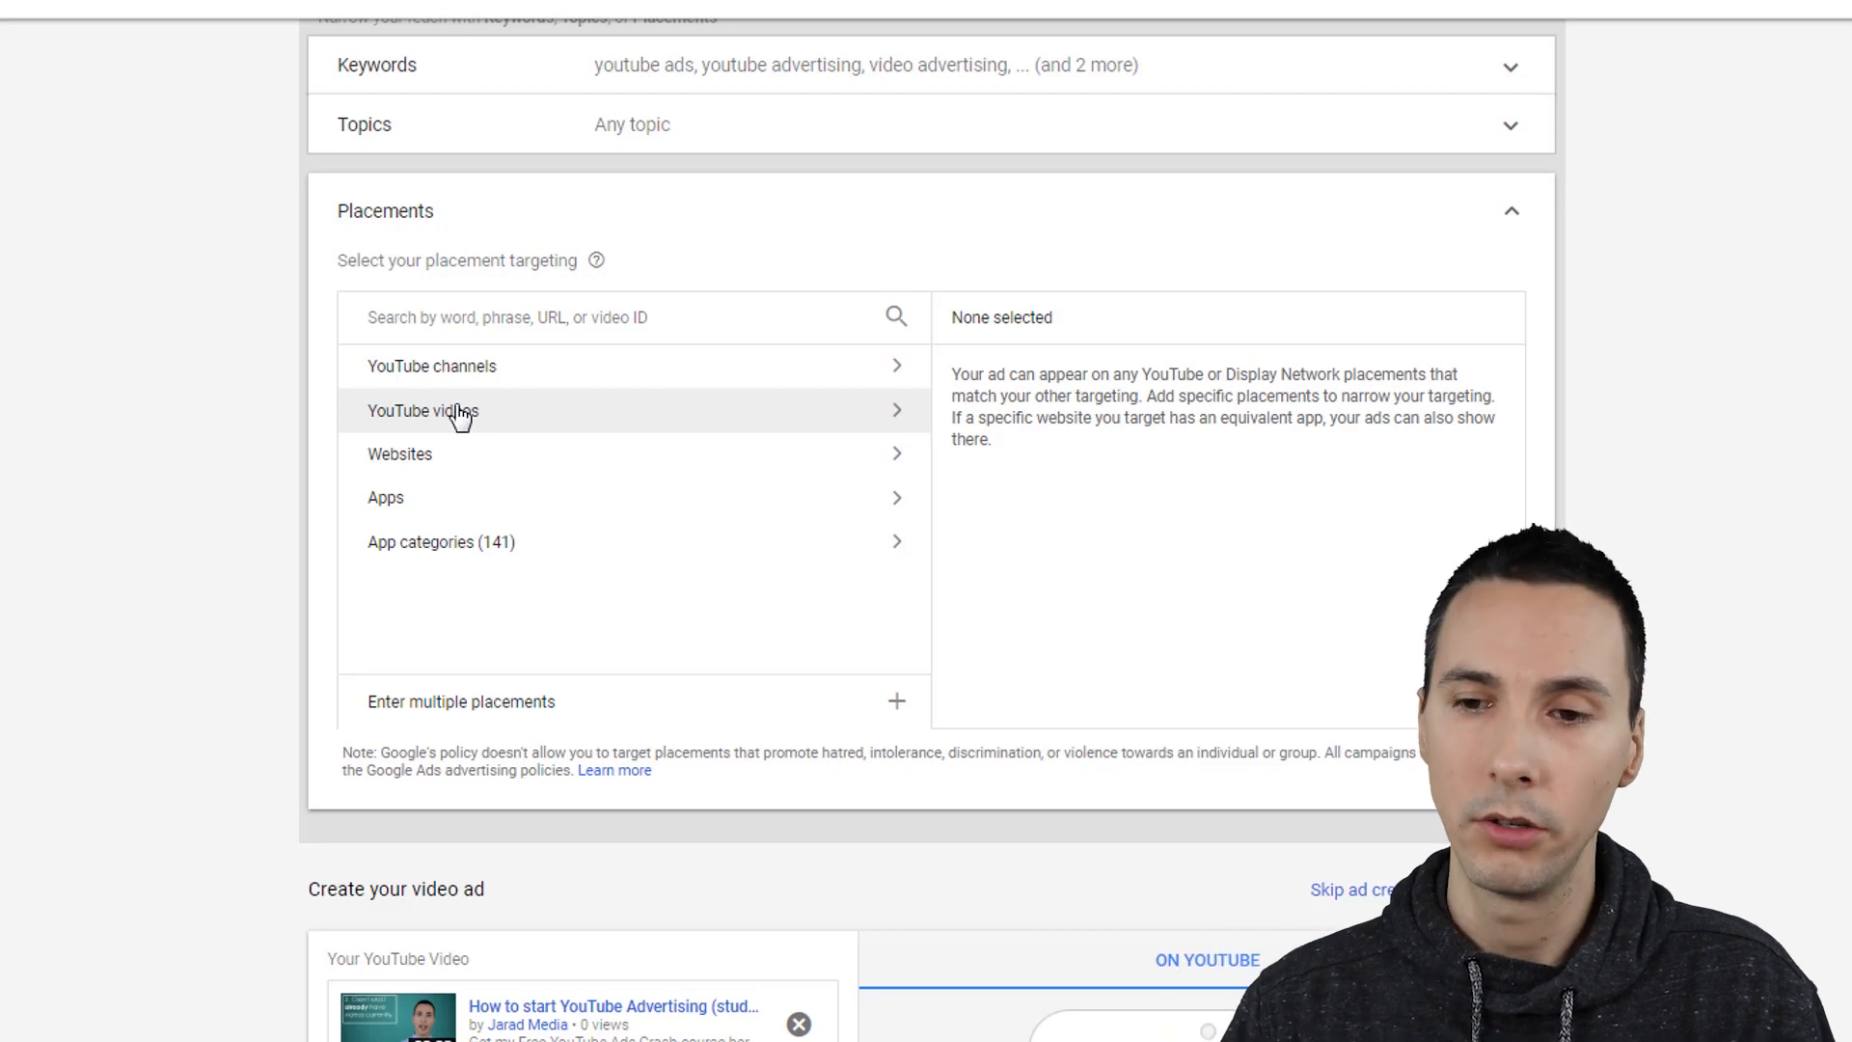
click(616, 418)
click(380, 370)
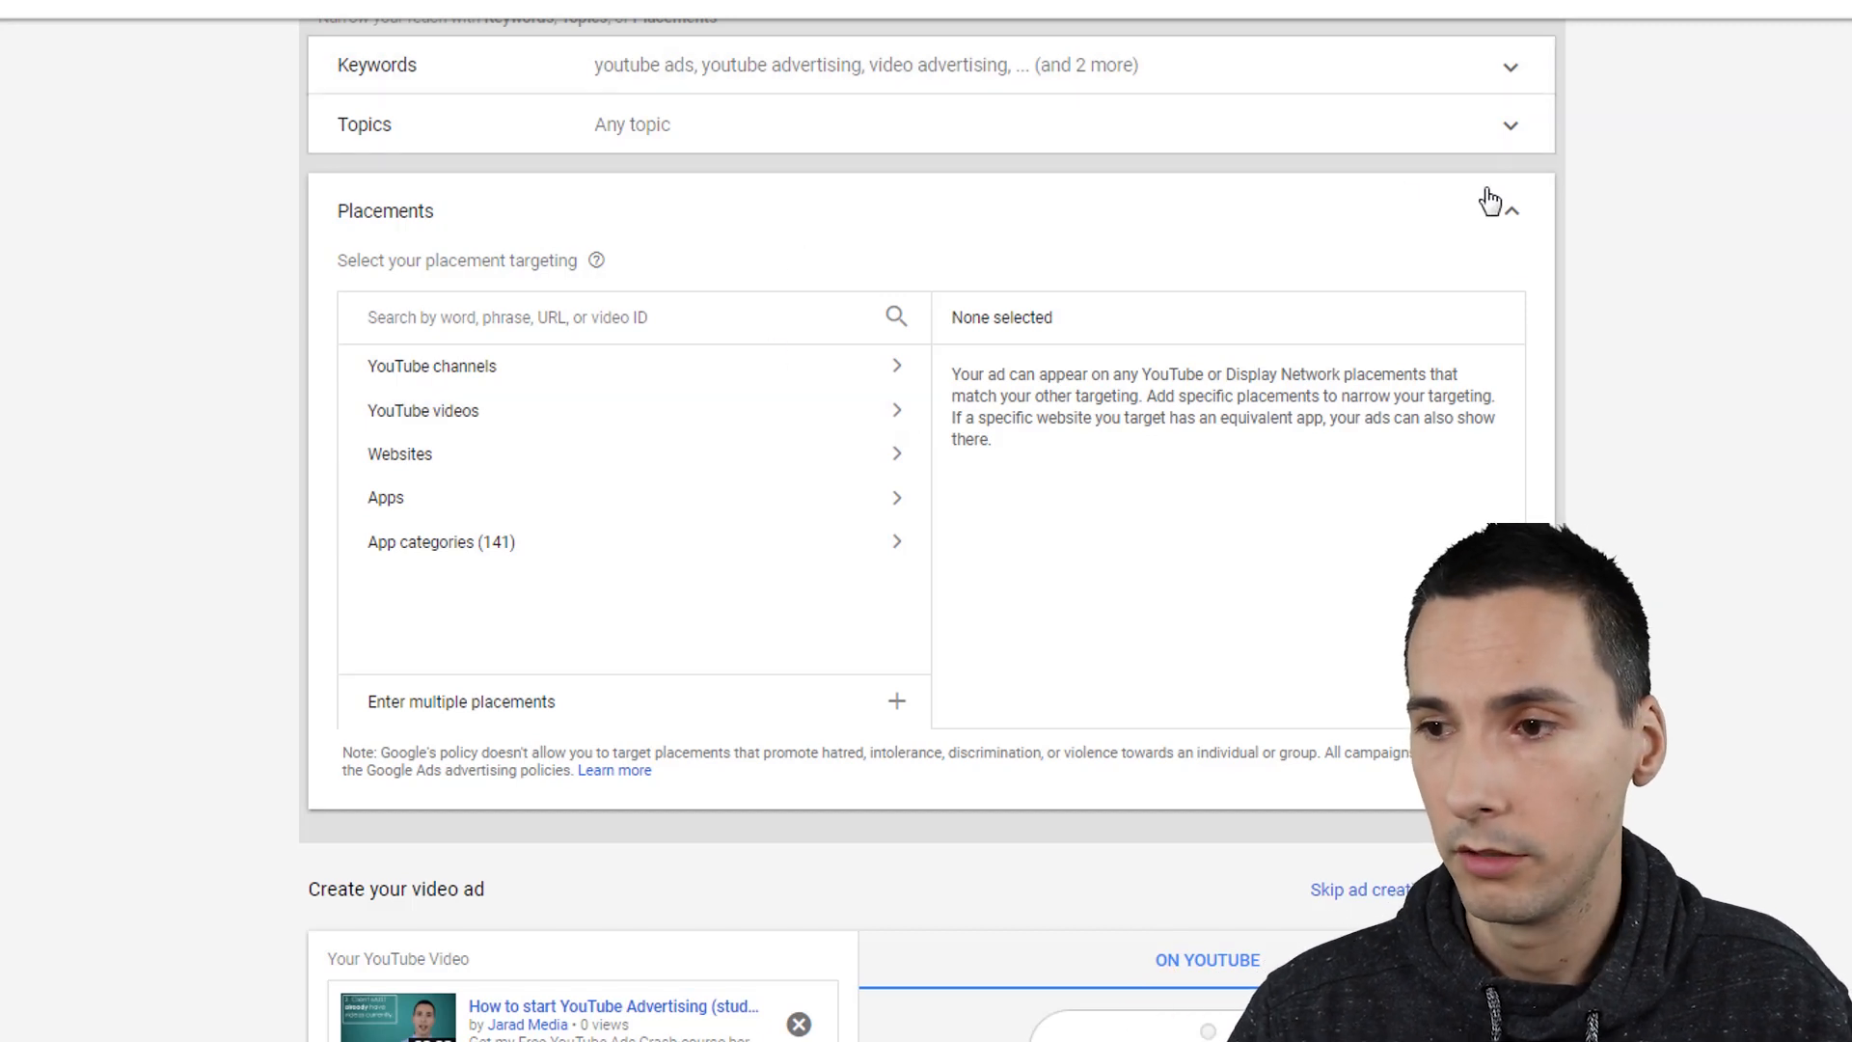
click(1512, 217)
Step: Copy the web address of the free YouTube Ads crash course page, leaving out its preview parameter
scroll(1693, 274, down, 3)
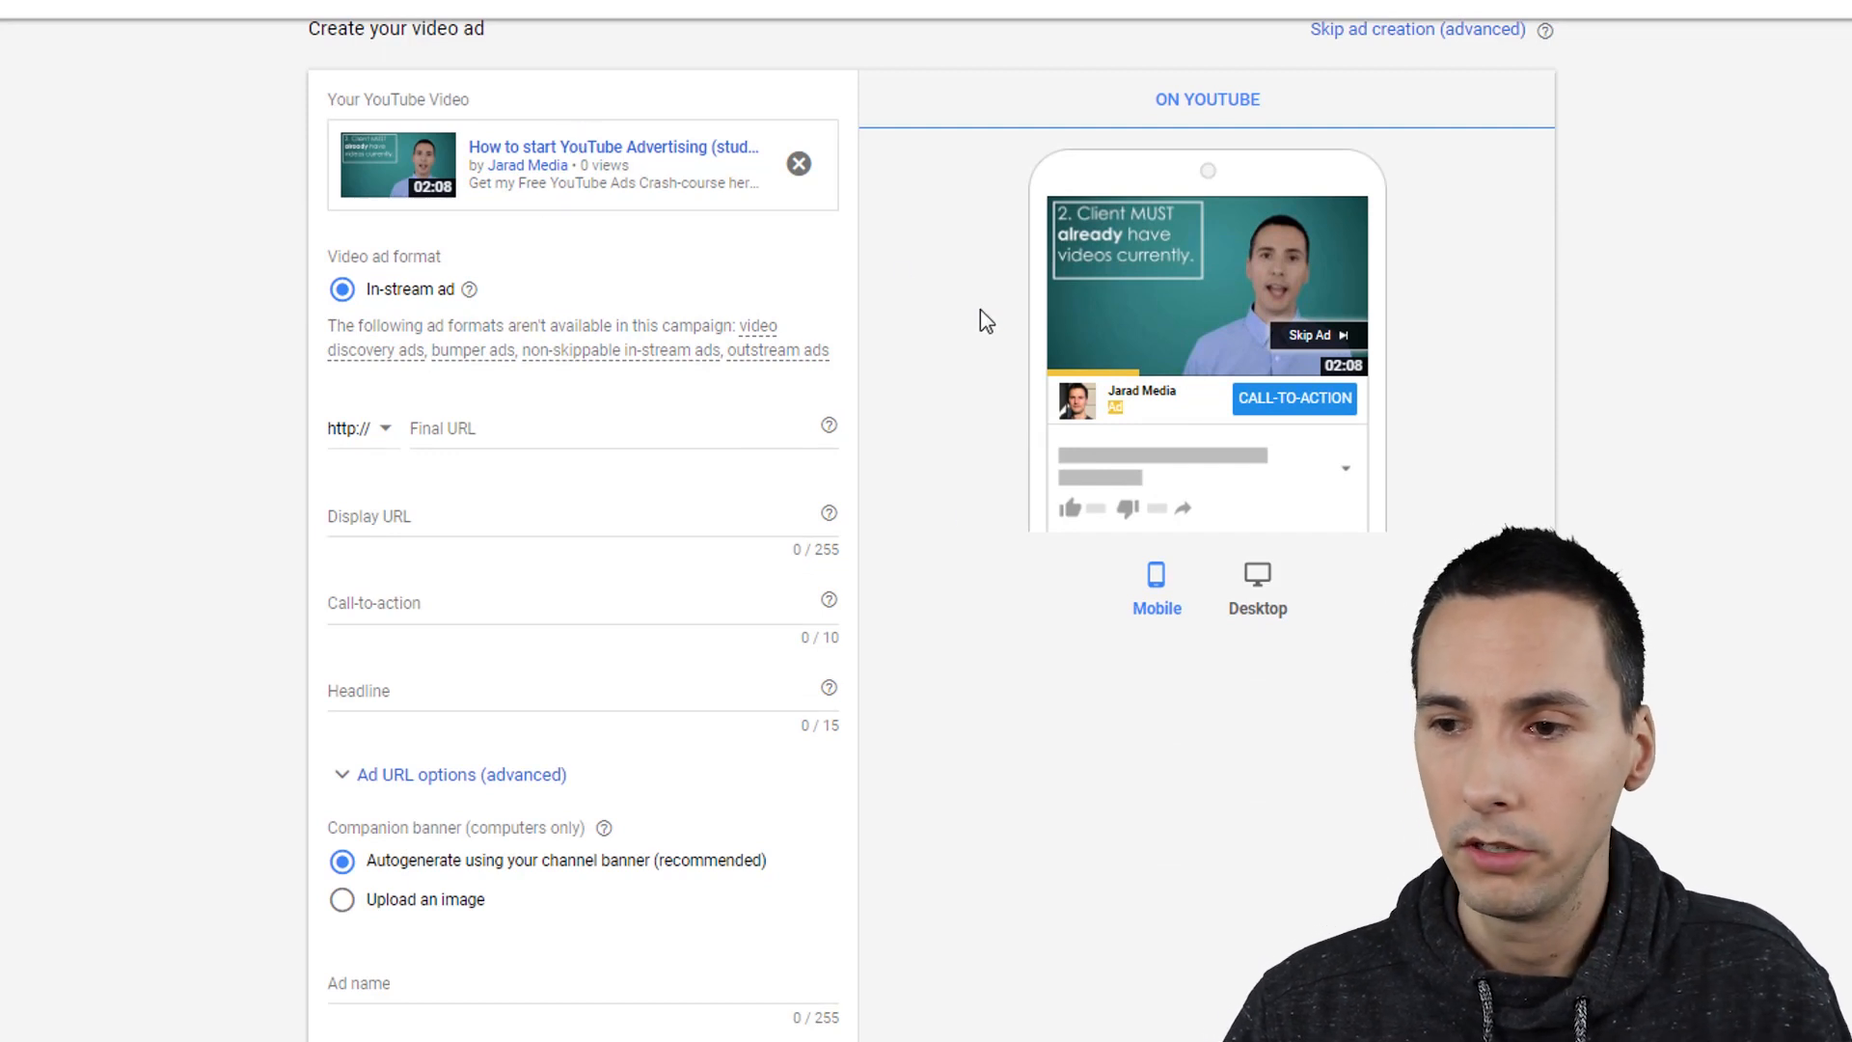
scroll(1041, 357, up, 1)
click(439, 549)
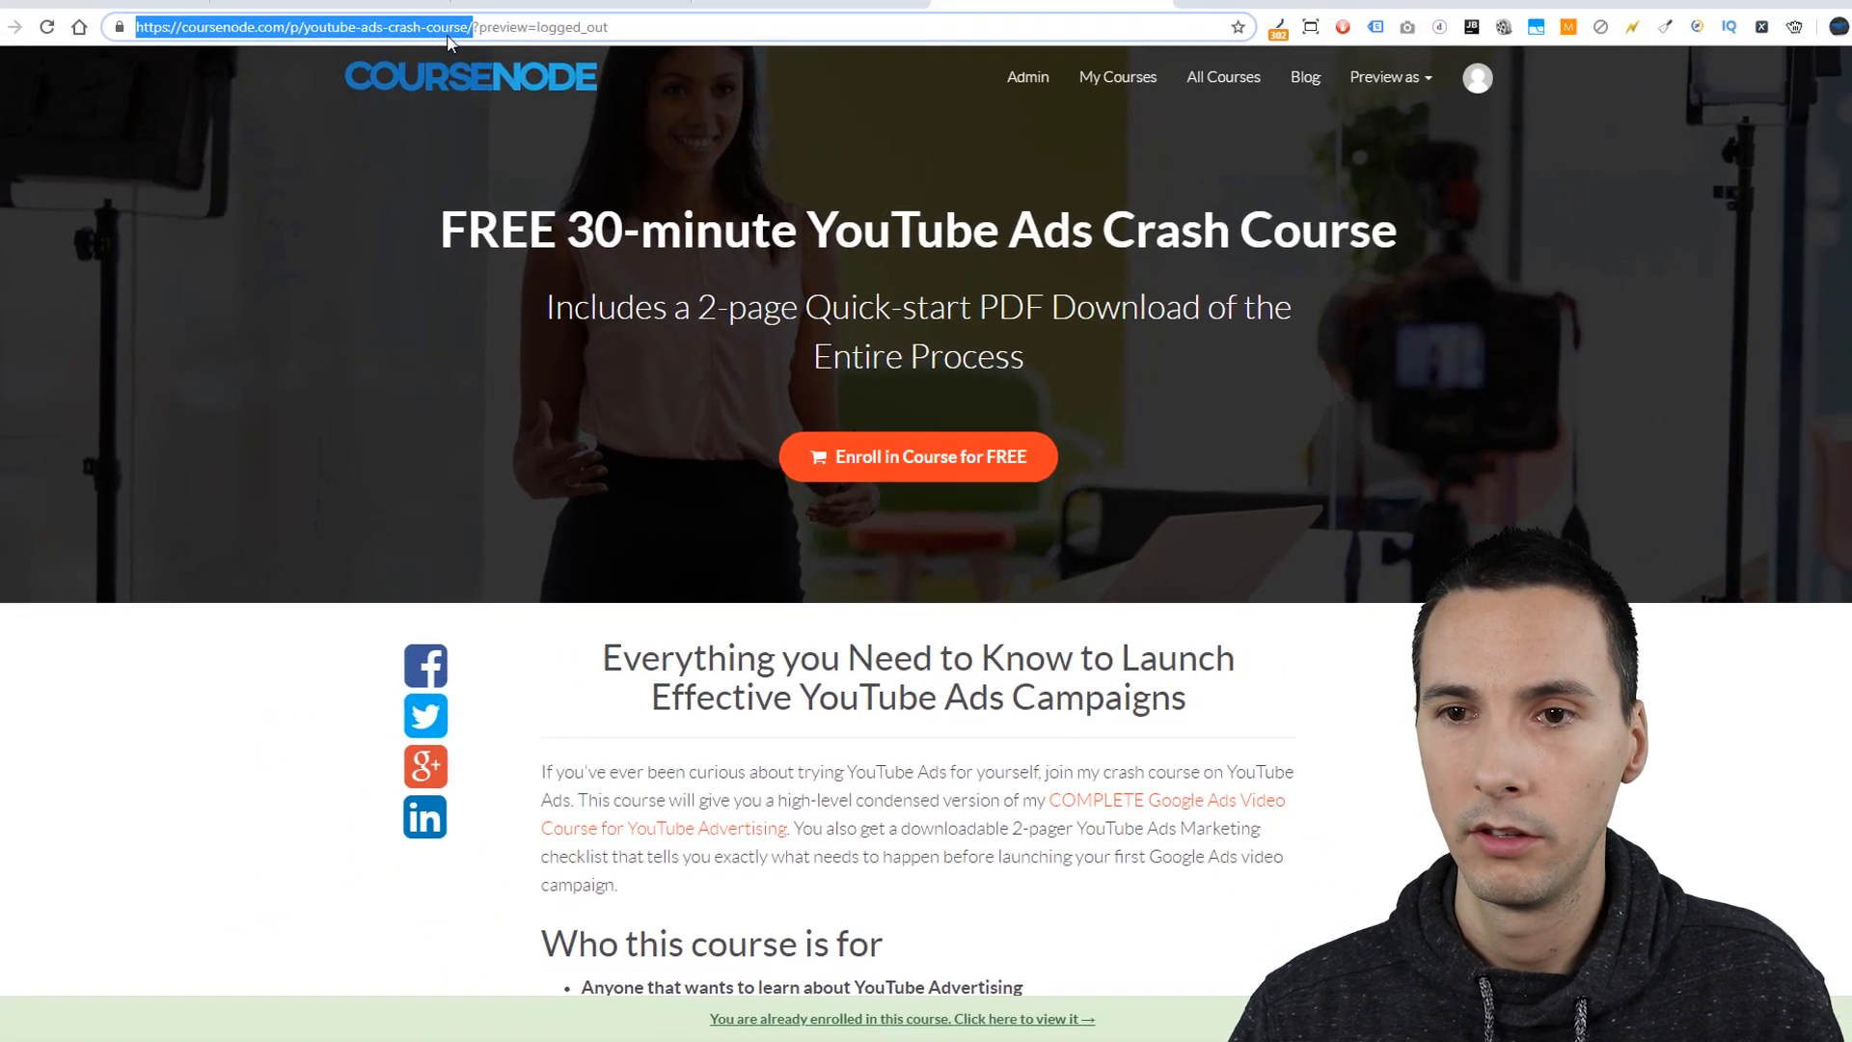
drag(170, 50, 489, 52)
right_click(467, 54)
click(511, 117)
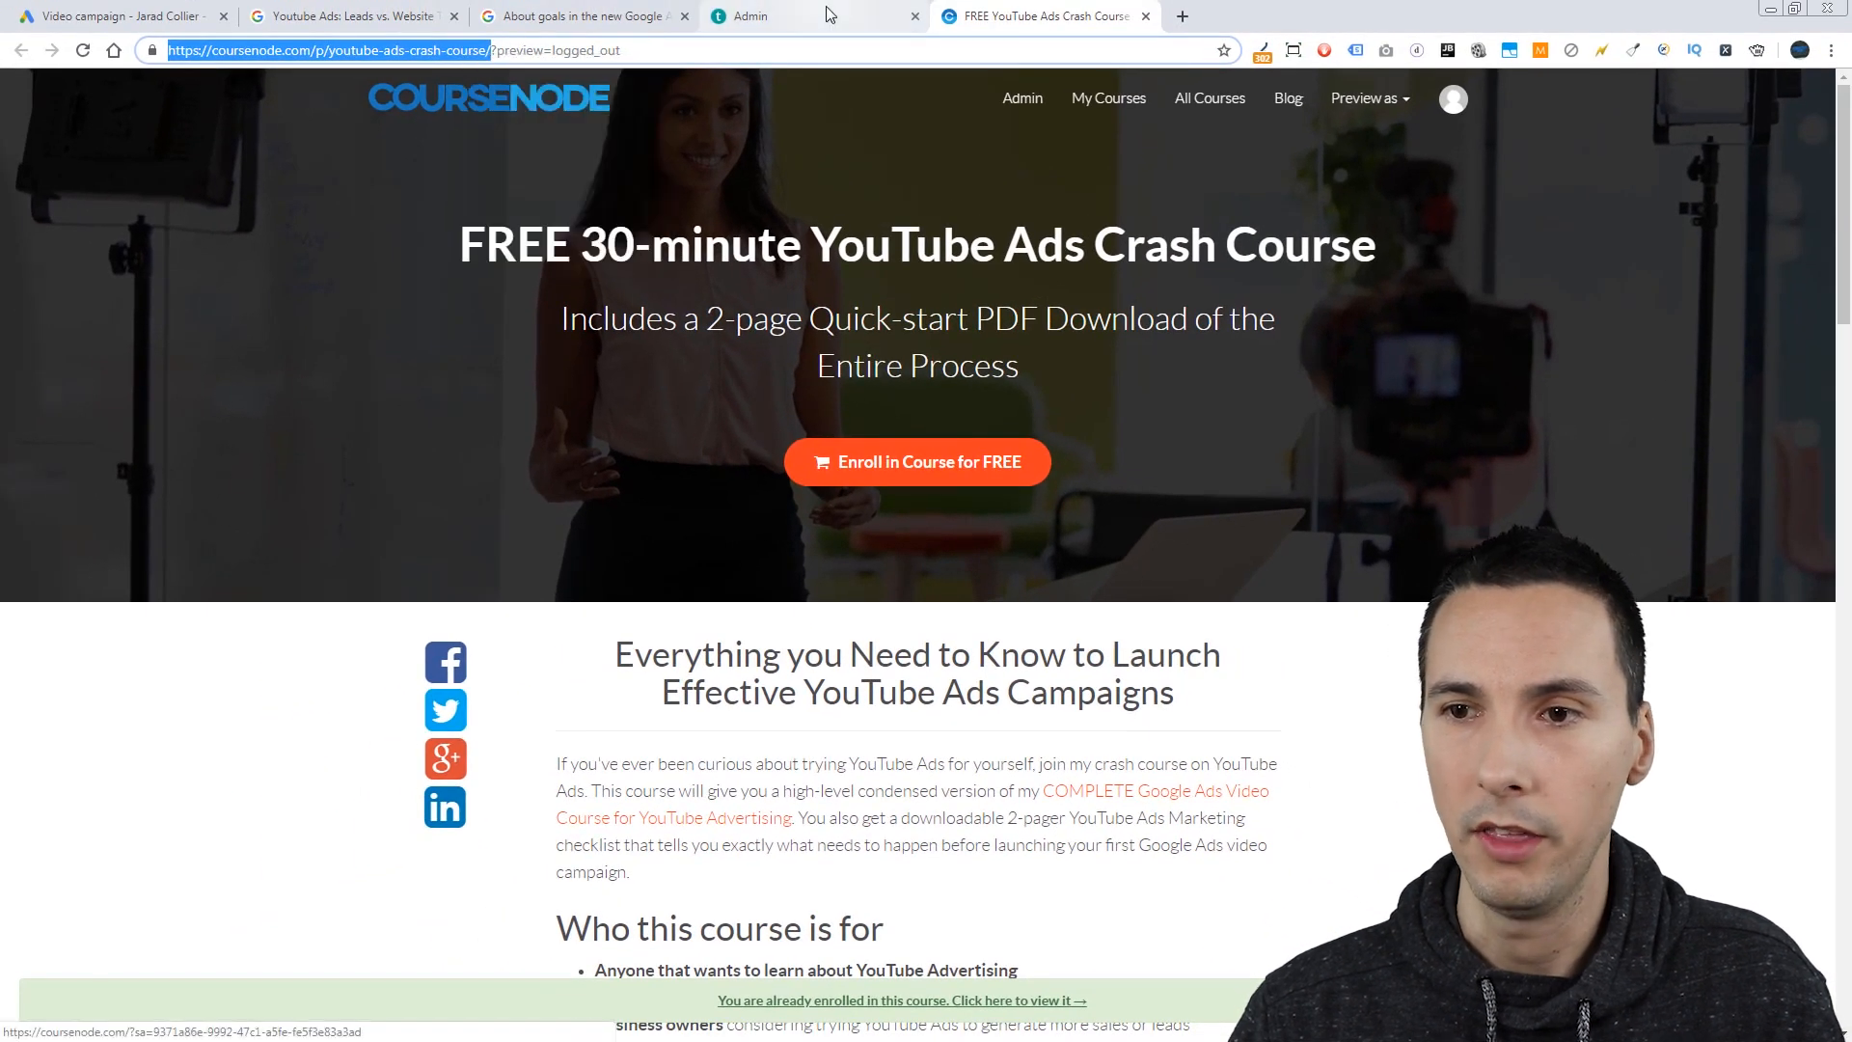
click(144, 16)
key(ctrl+v)
click(536, 563)
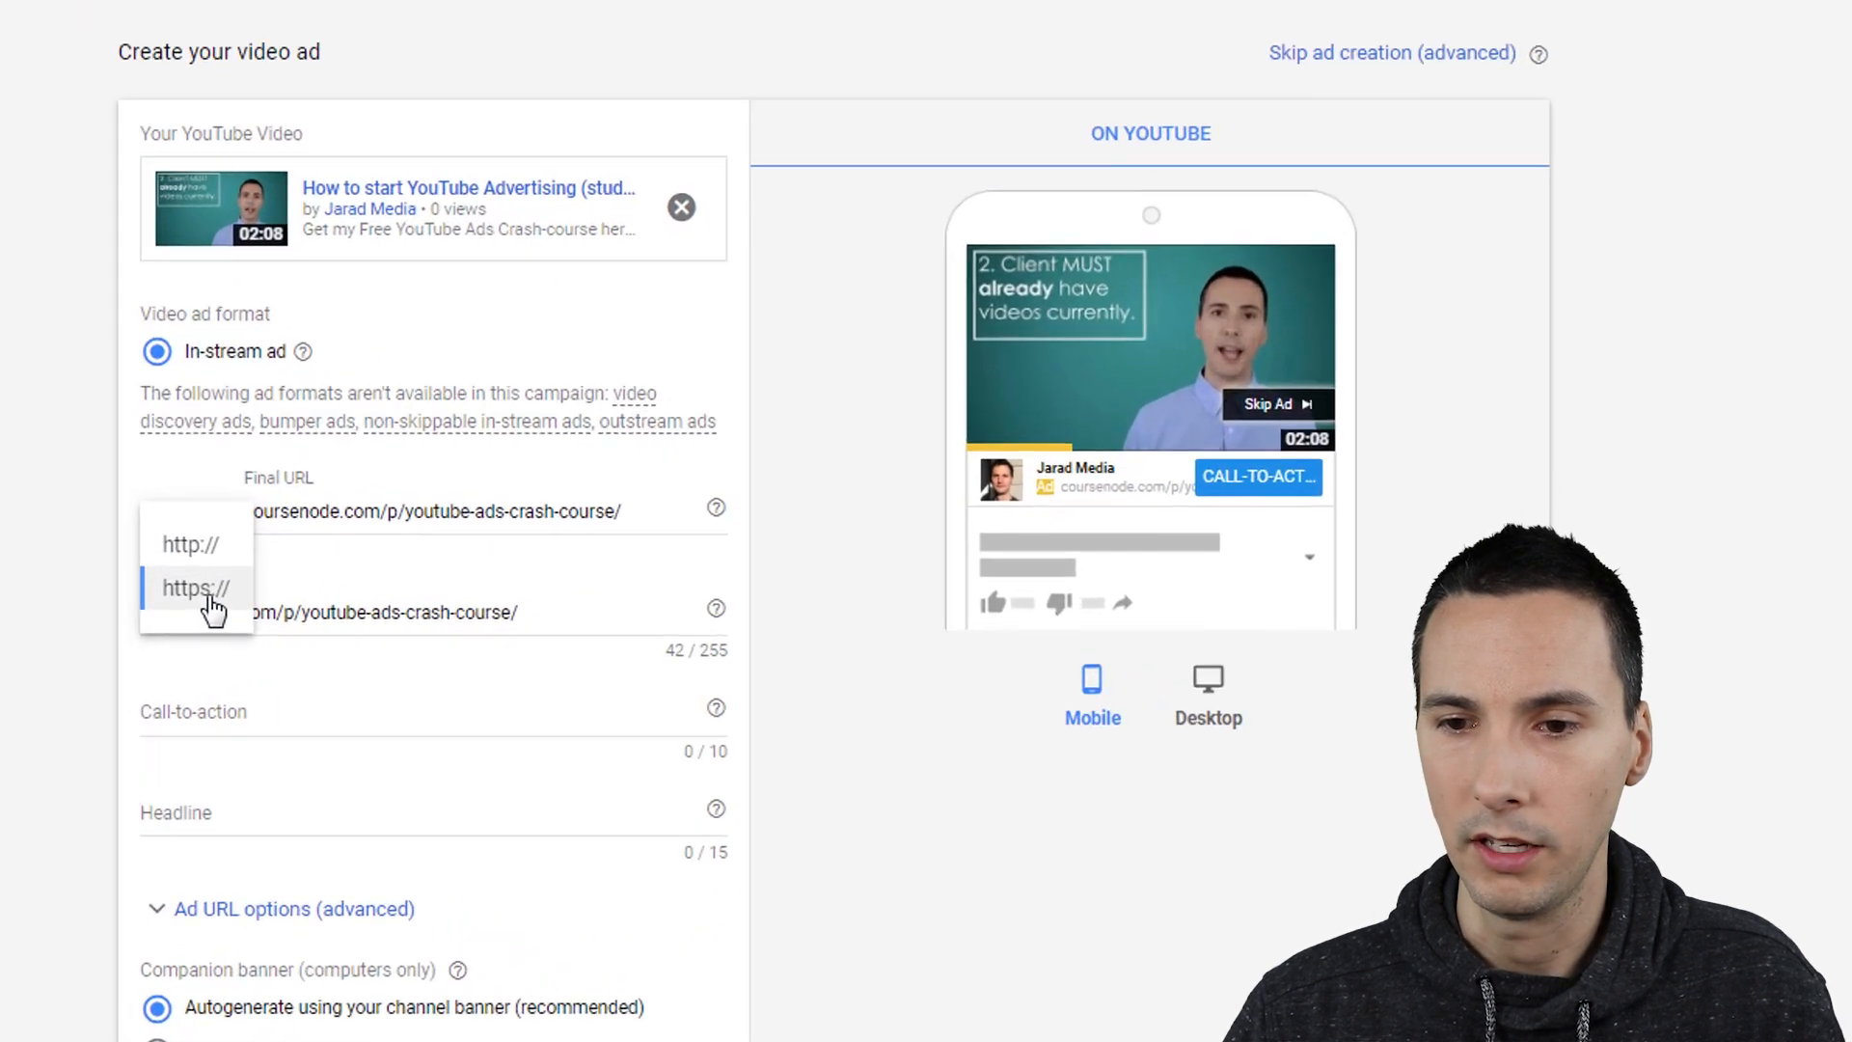
click(526, 598)
Step: Replace the video ad's display URL with CourseNode.com
drag(512, 612, 37, 611)
click(145, 613)
drag(482, 614, 190, 614)
key(BackSpace)
drag(54, 613, 34, 627)
text(Coursenode.com)
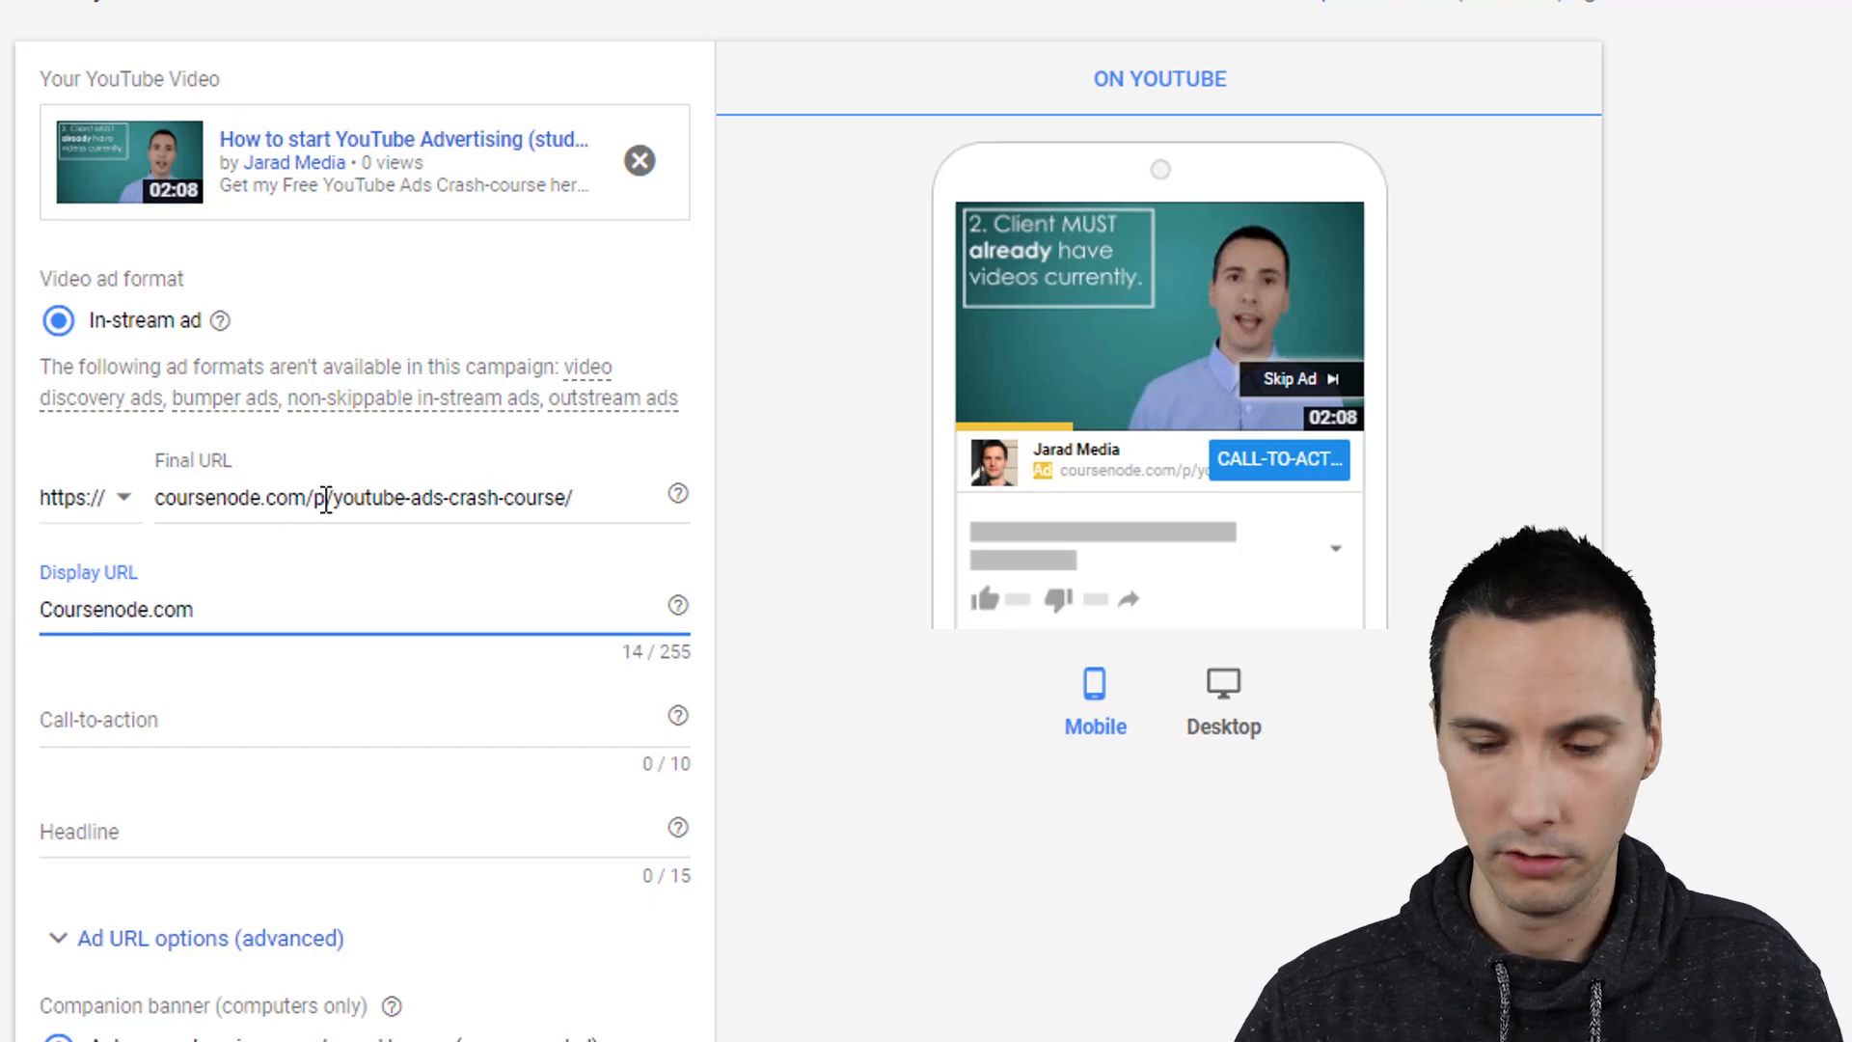
text(N)
scroll(380, 562, down, 3)
Step: Set the video ad's call-to-action to Enroll Now and its headline to Free Training
click(131, 417)
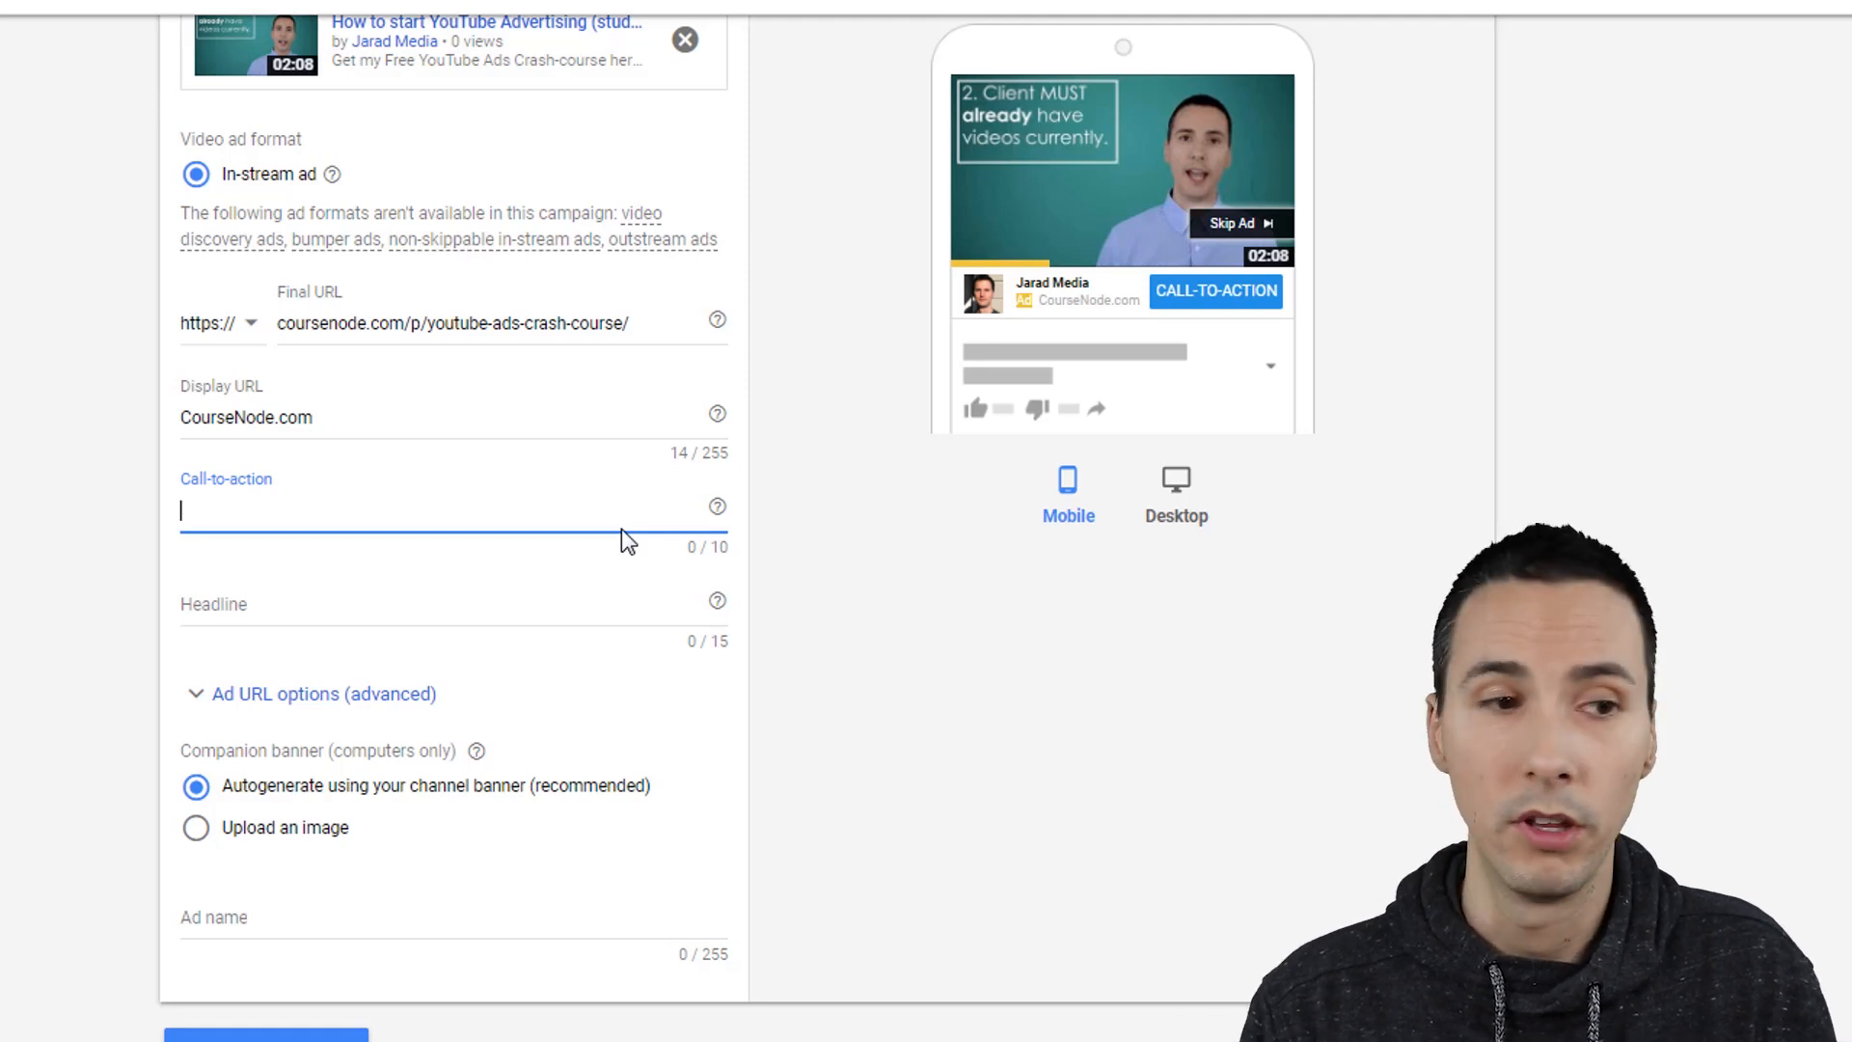
click(773, 473)
scroll(773, 472, down, 1)
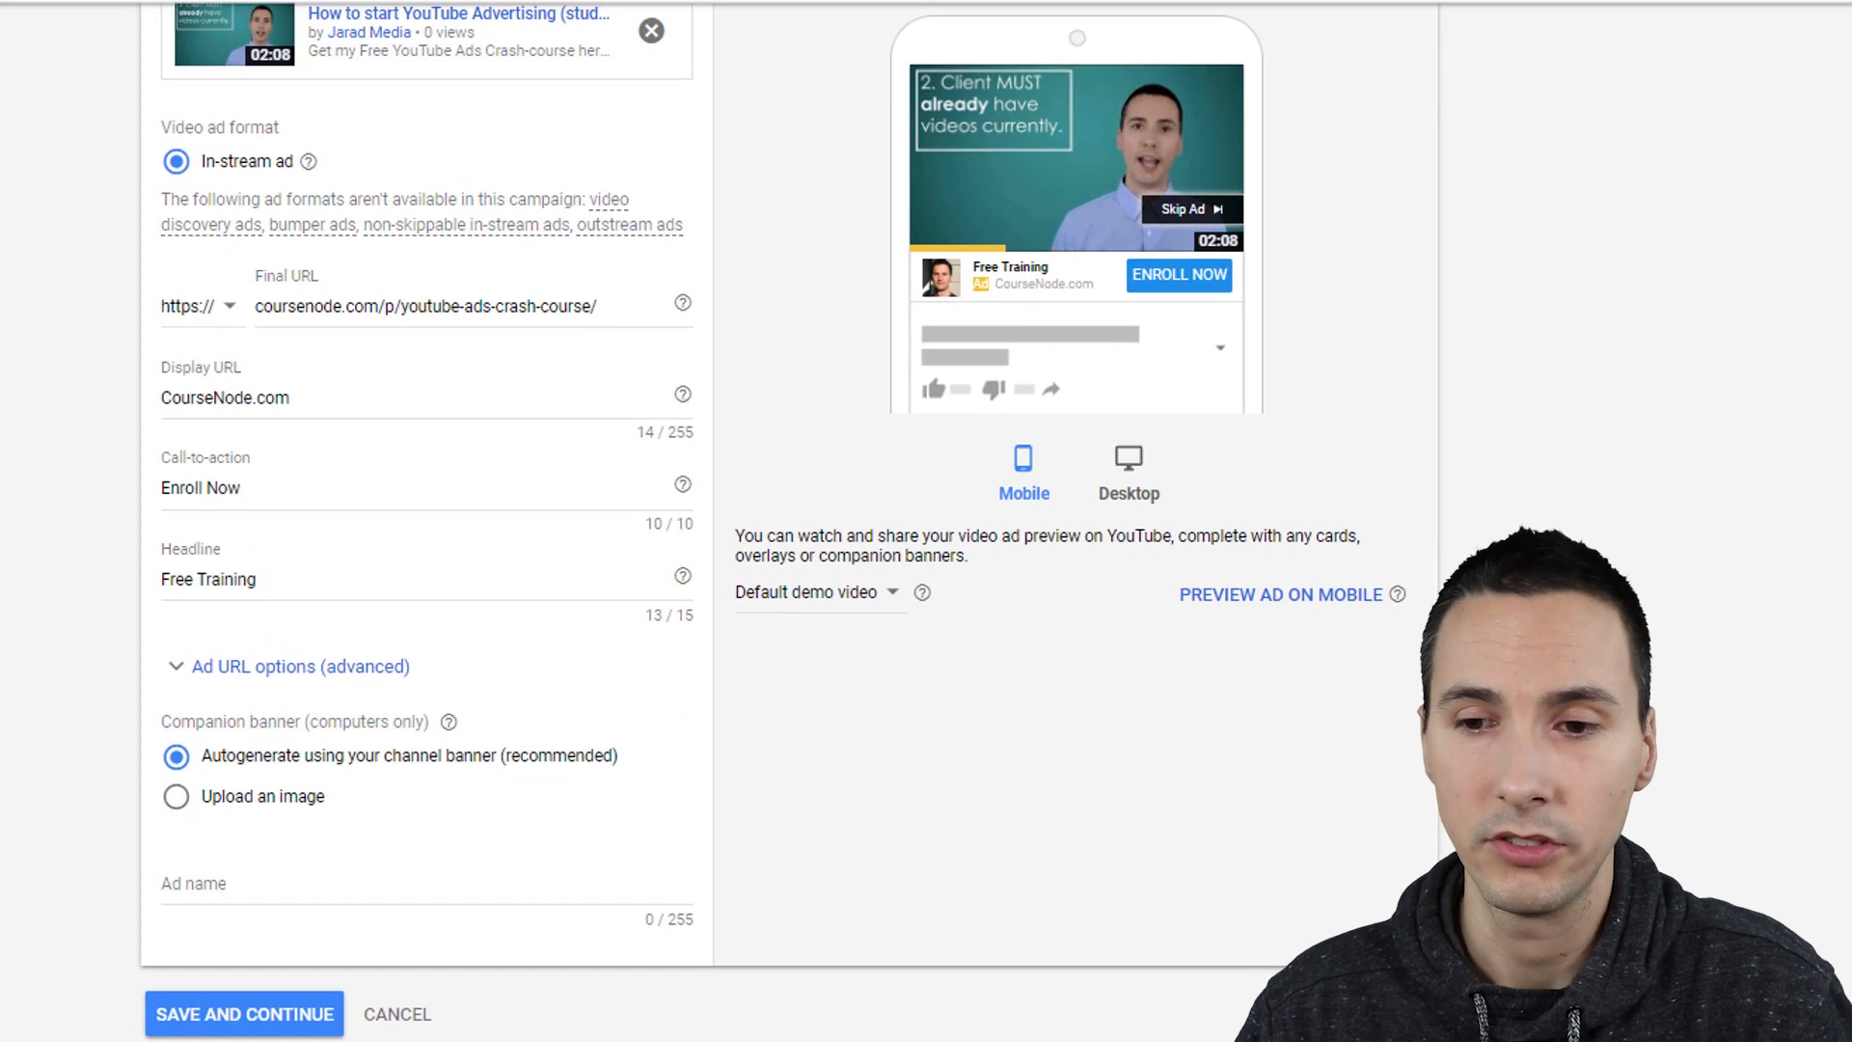
drag(251, 489, 158, 487)
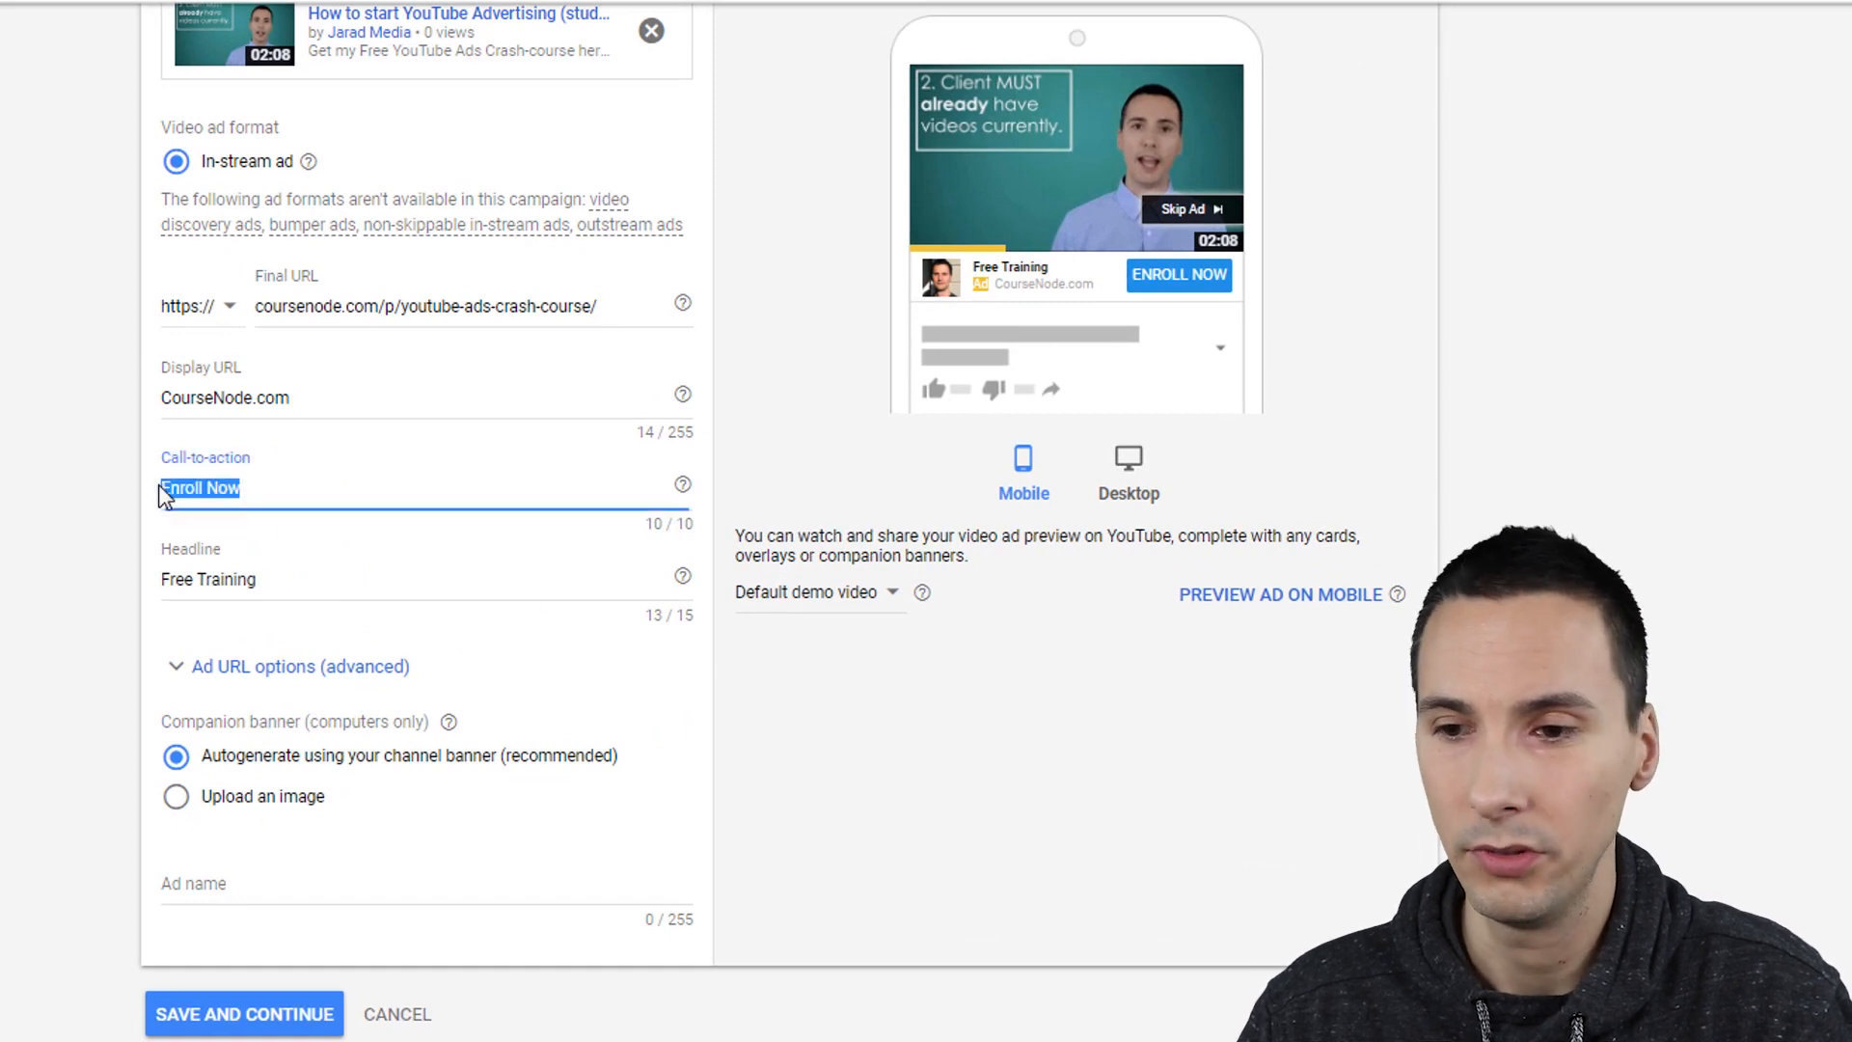
drag(283, 581, 166, 584)
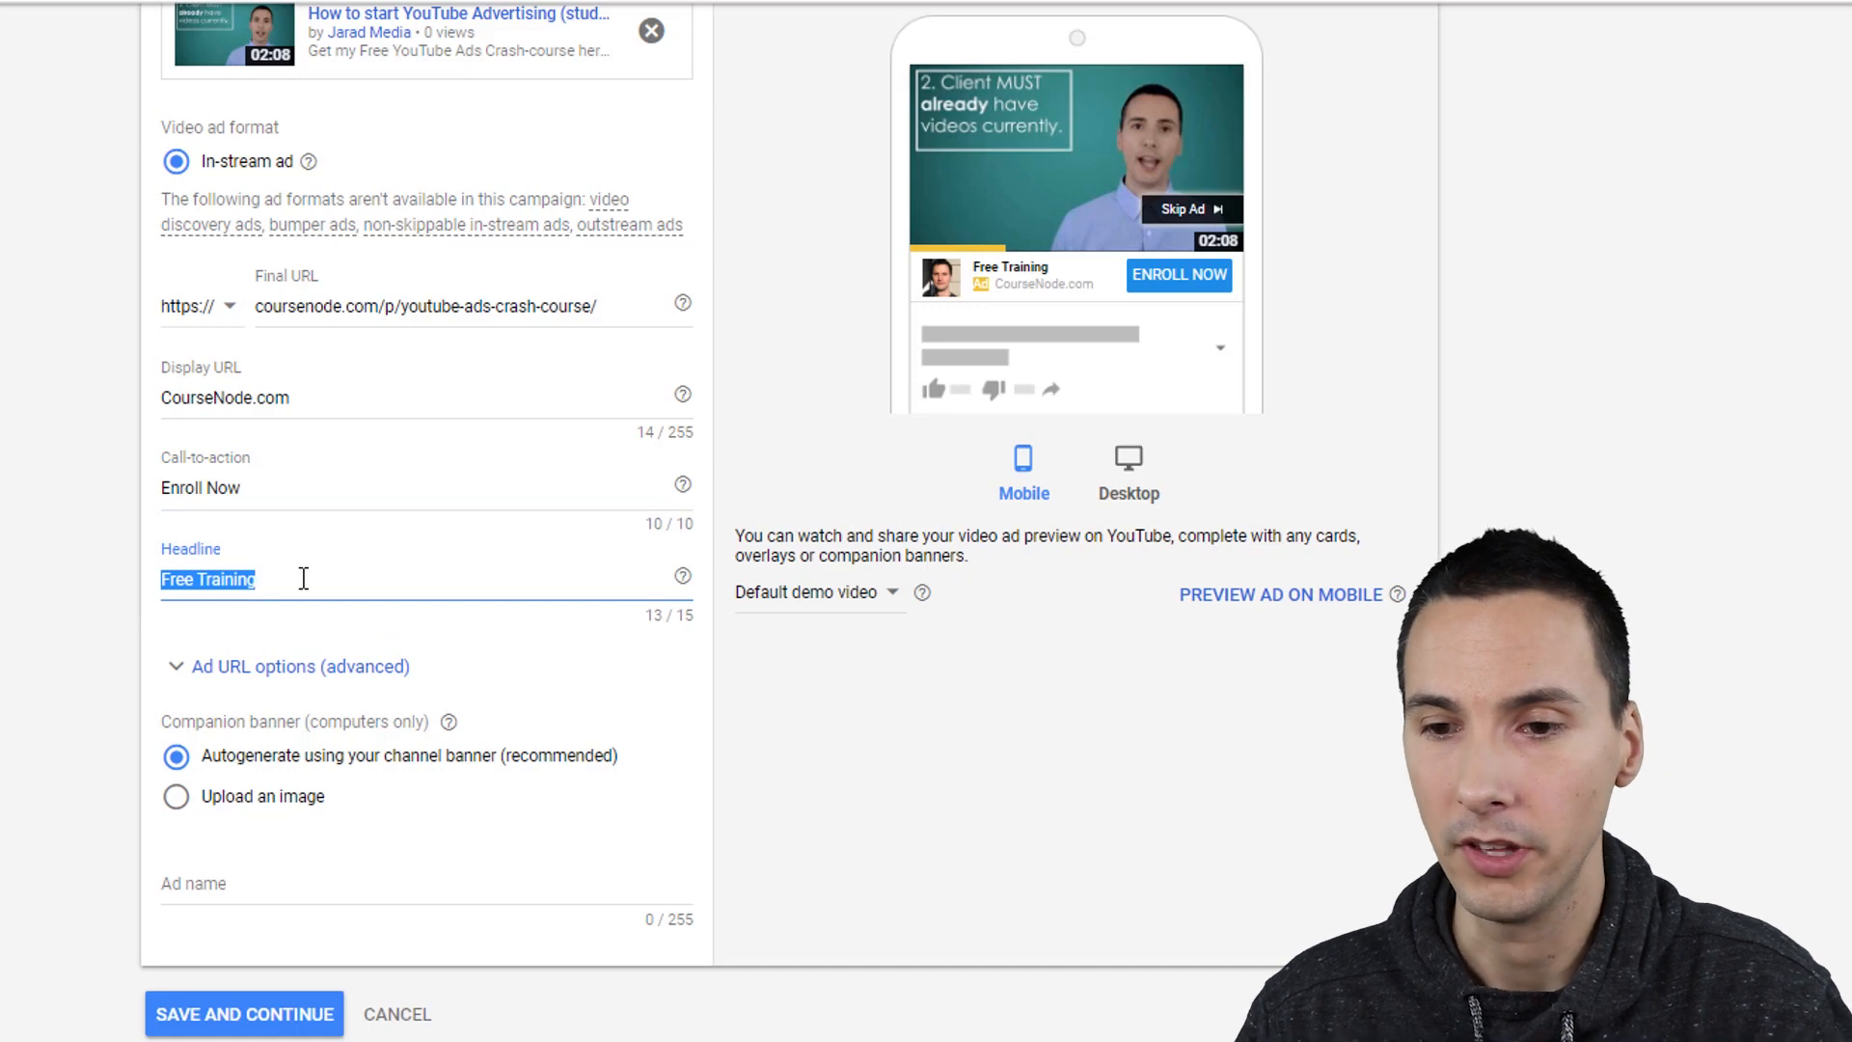
click(304, 578)
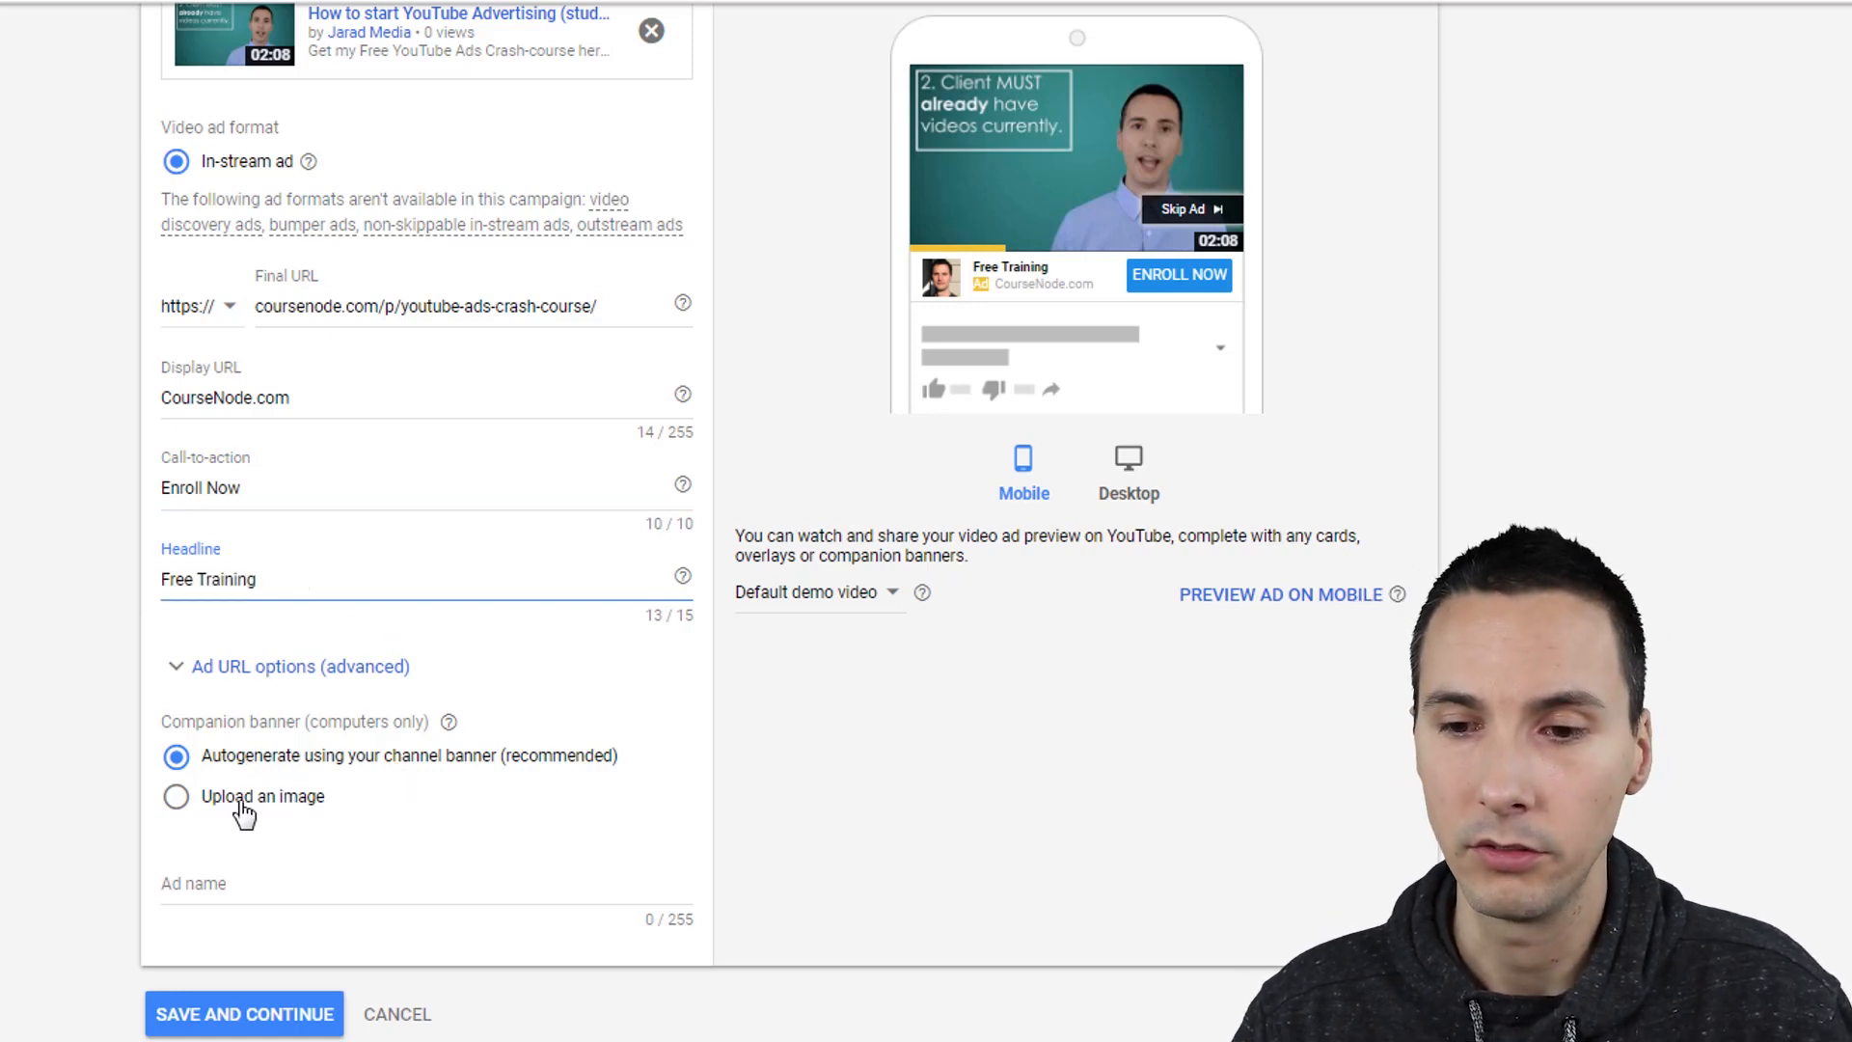
Step: Check the advanced ad URL options and preview the video ad in its desktop version
click(228, 670)
click(228, 670)
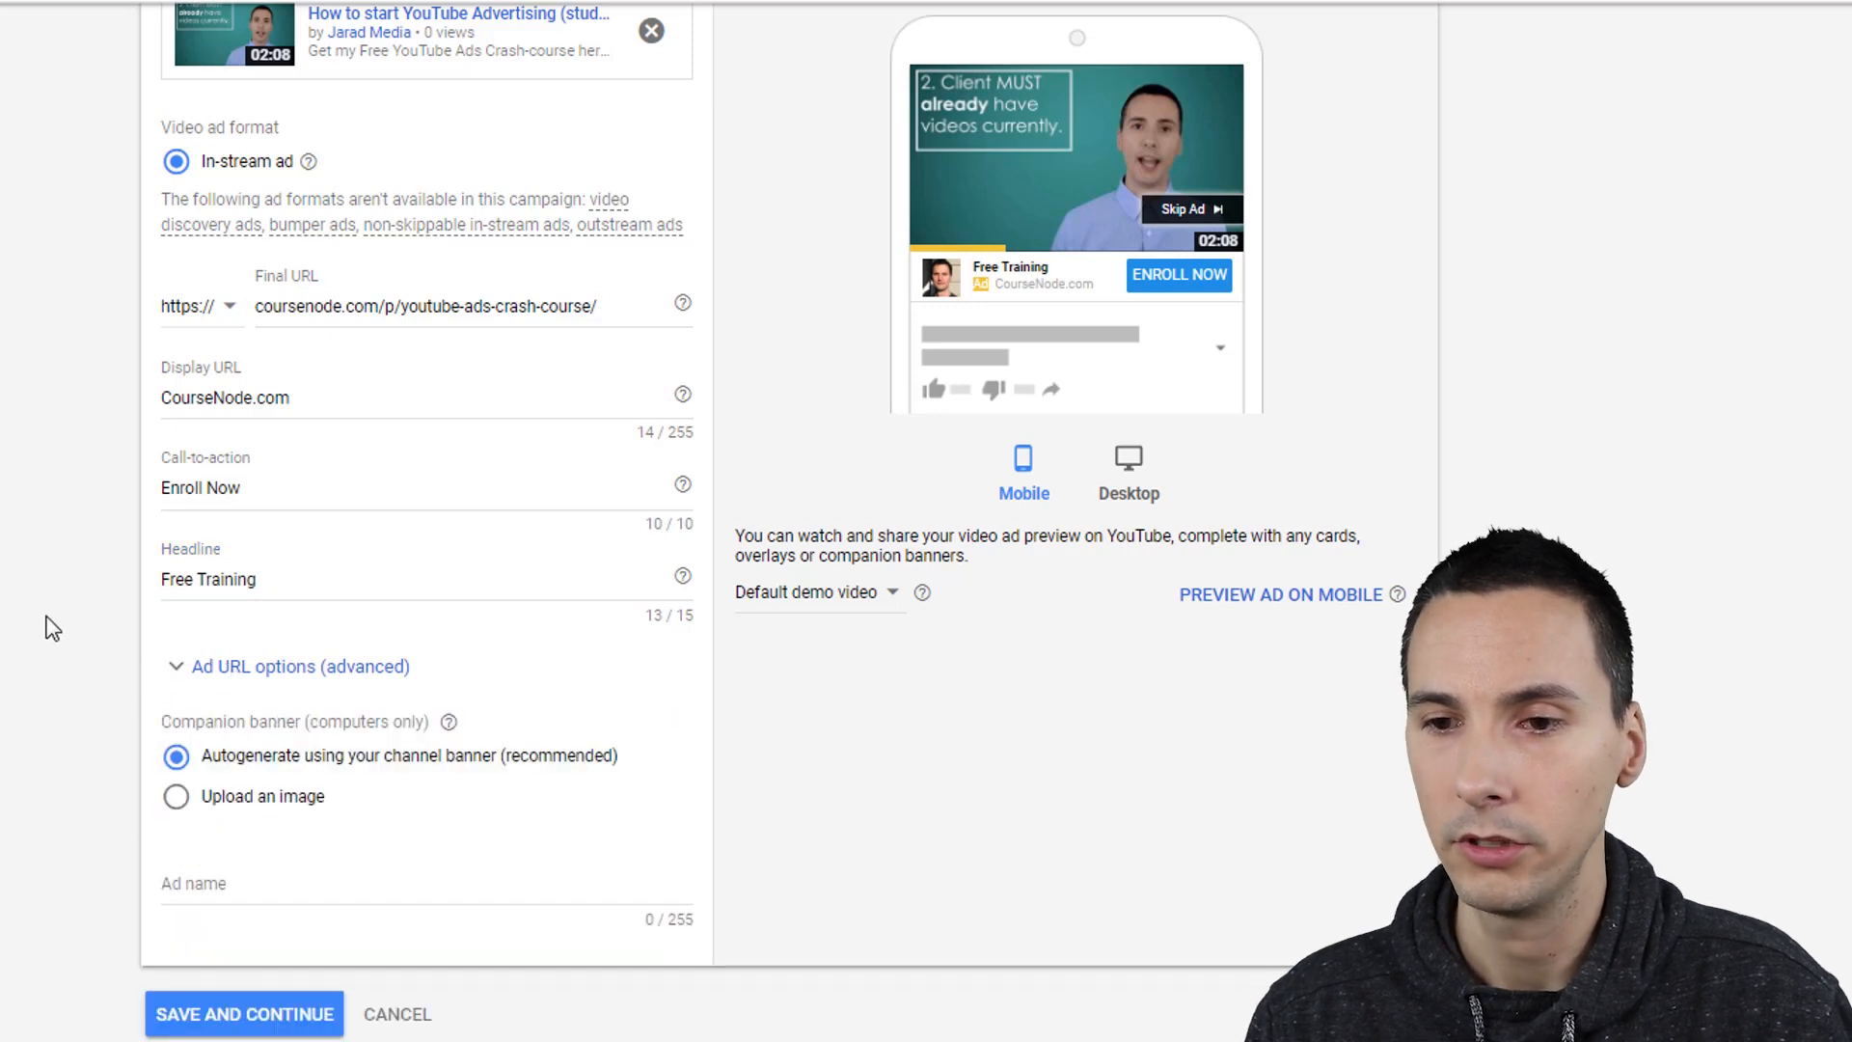
scroll(53, 628, down, 1)
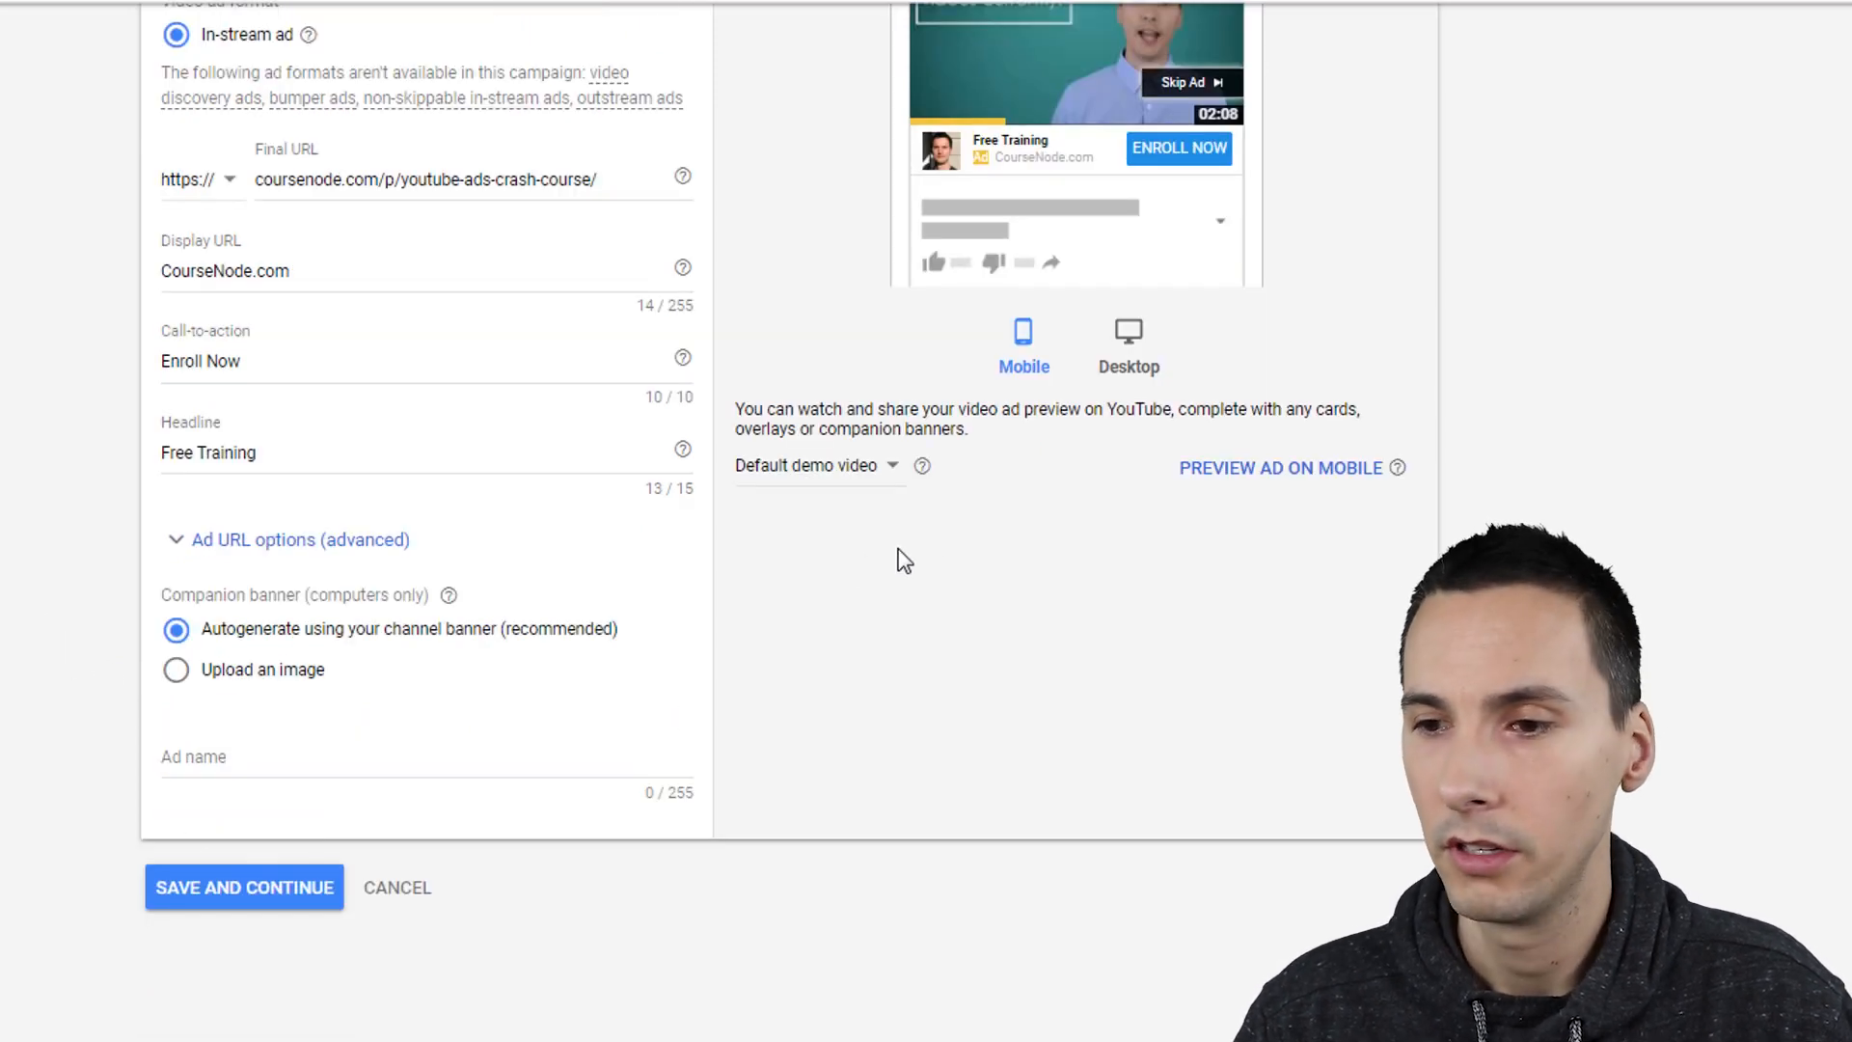
scroll(927, 546, up, 2)
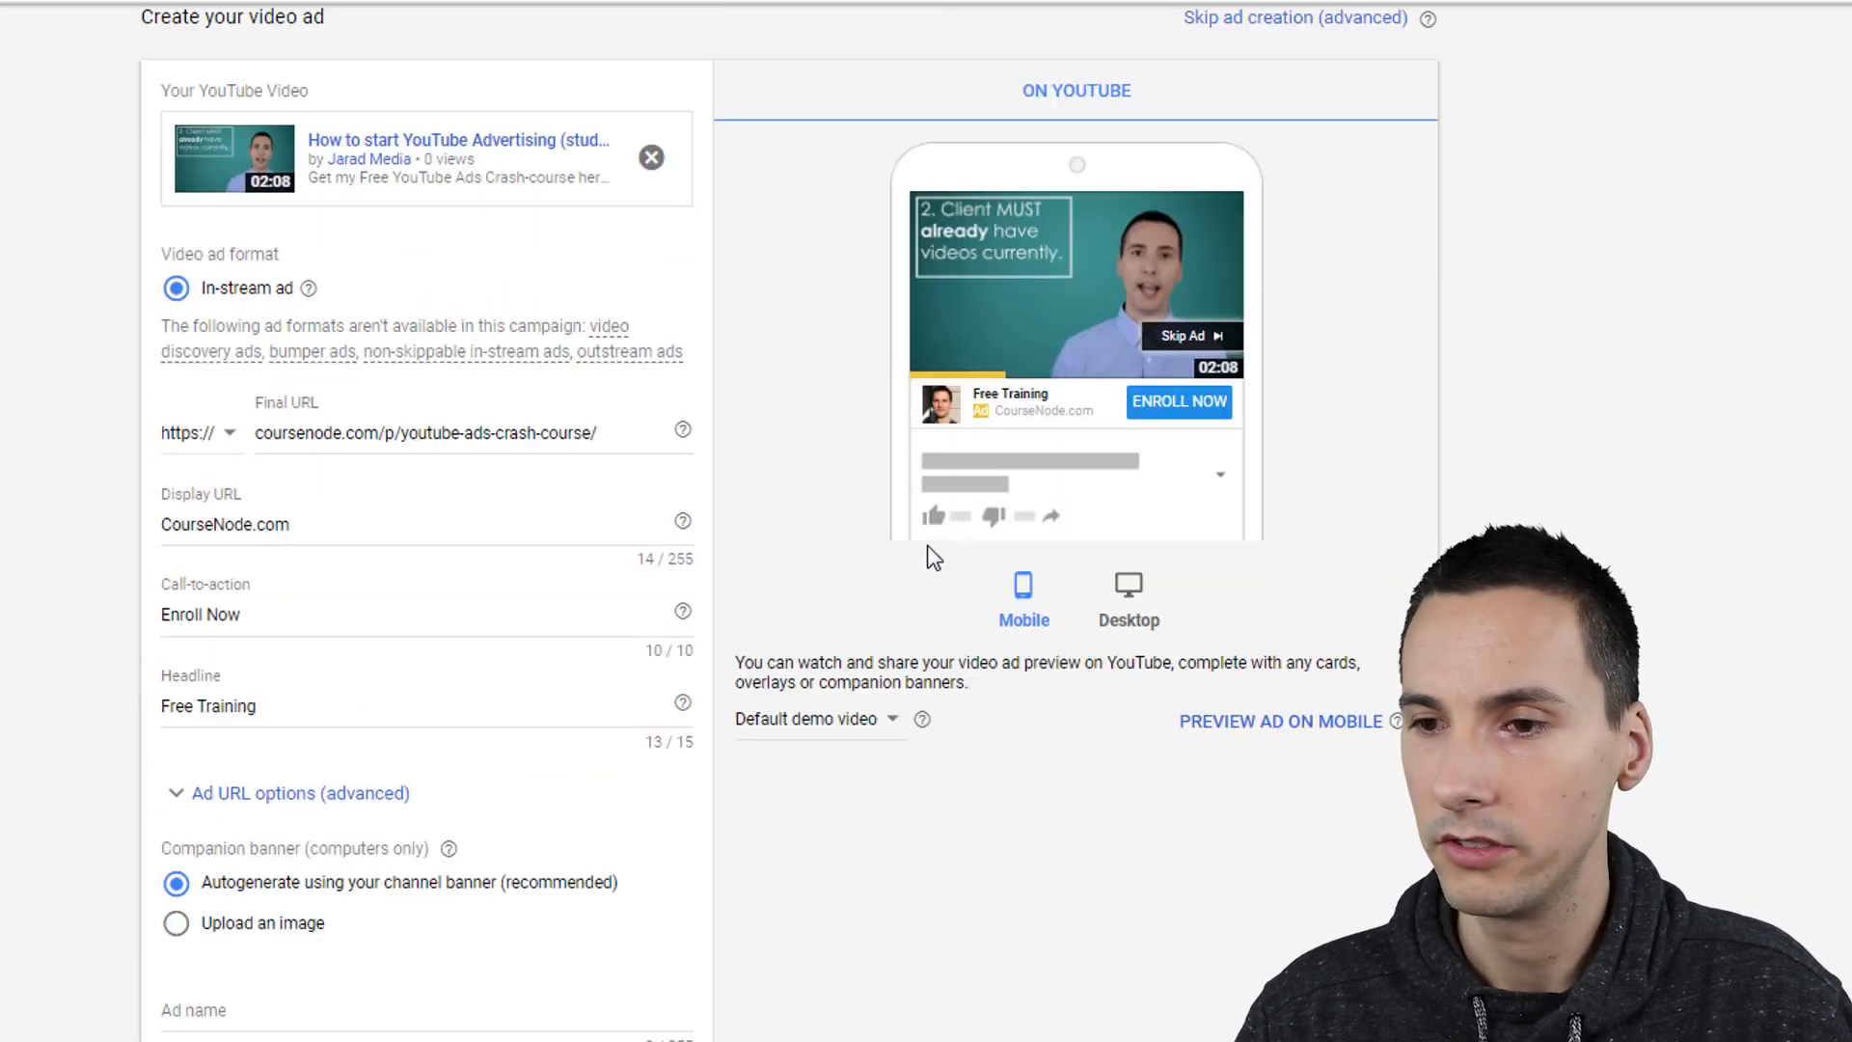
click(1131, 592)
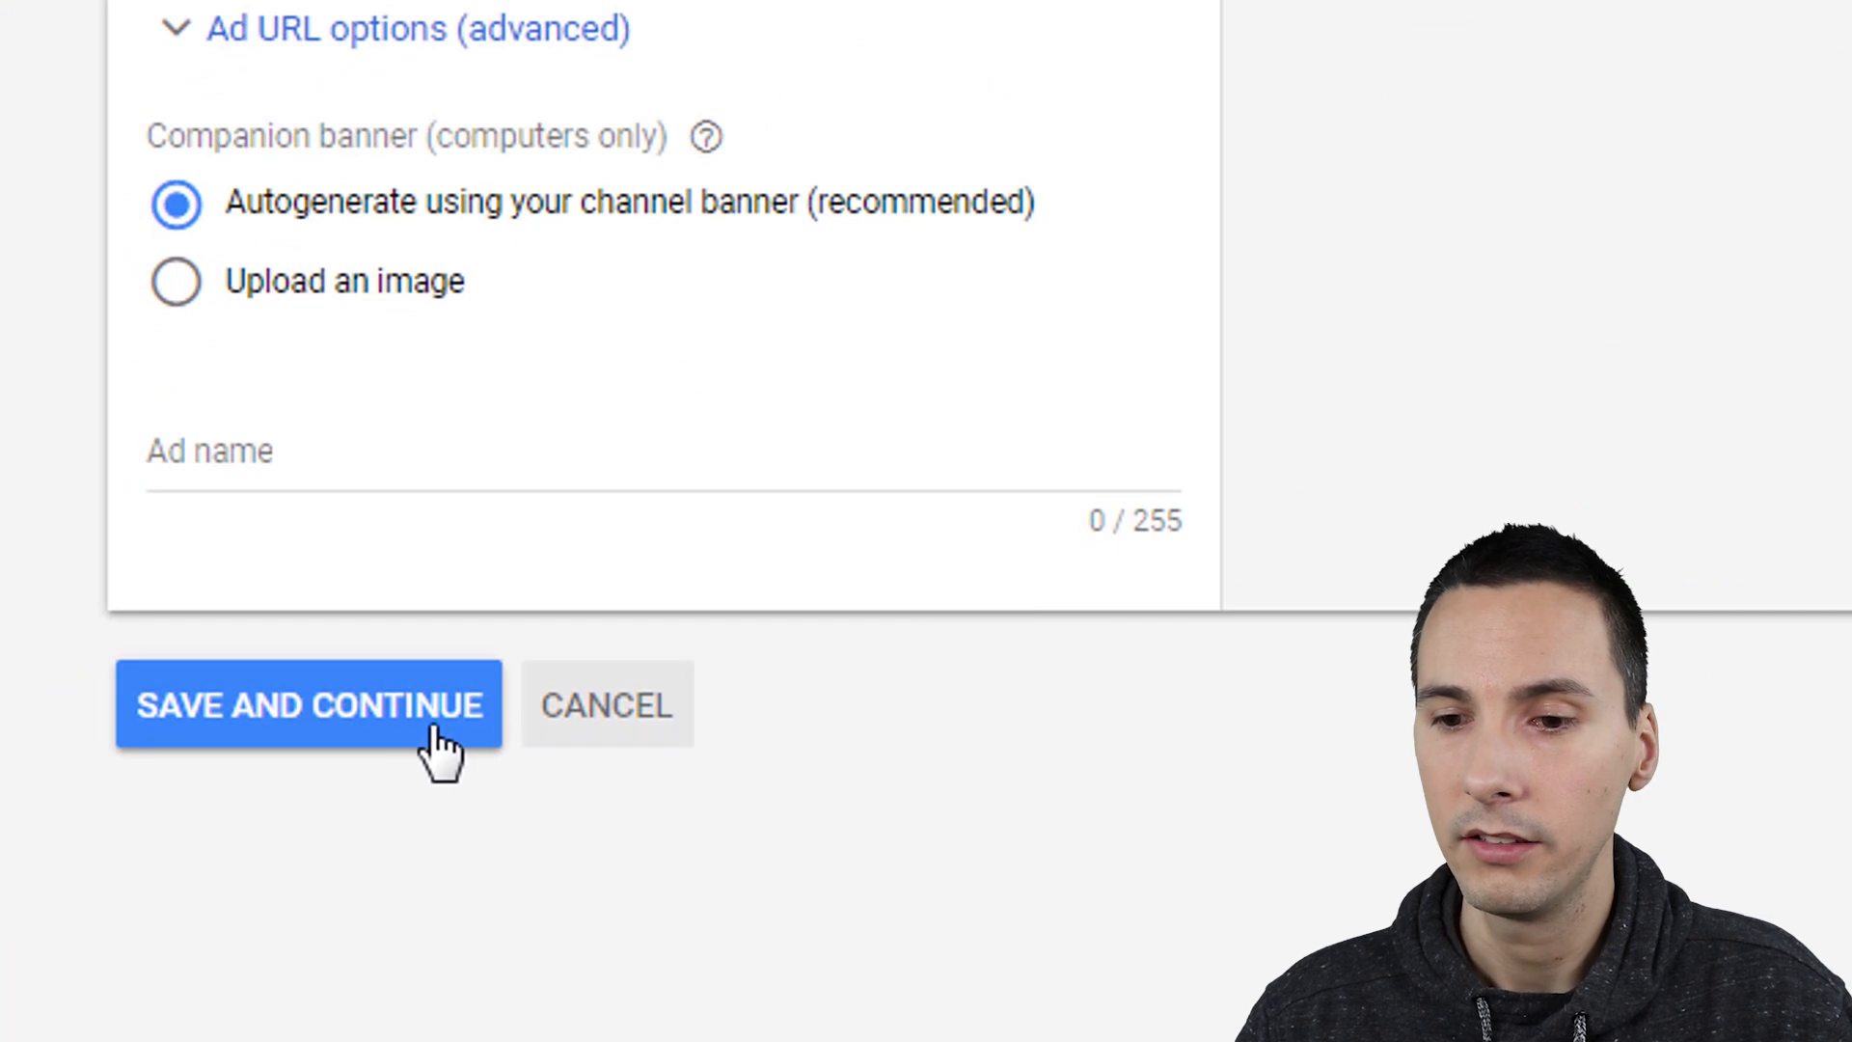
Step: Name the video ad Studio, save the campaign and continue to its ad groups page
click(384, 733)
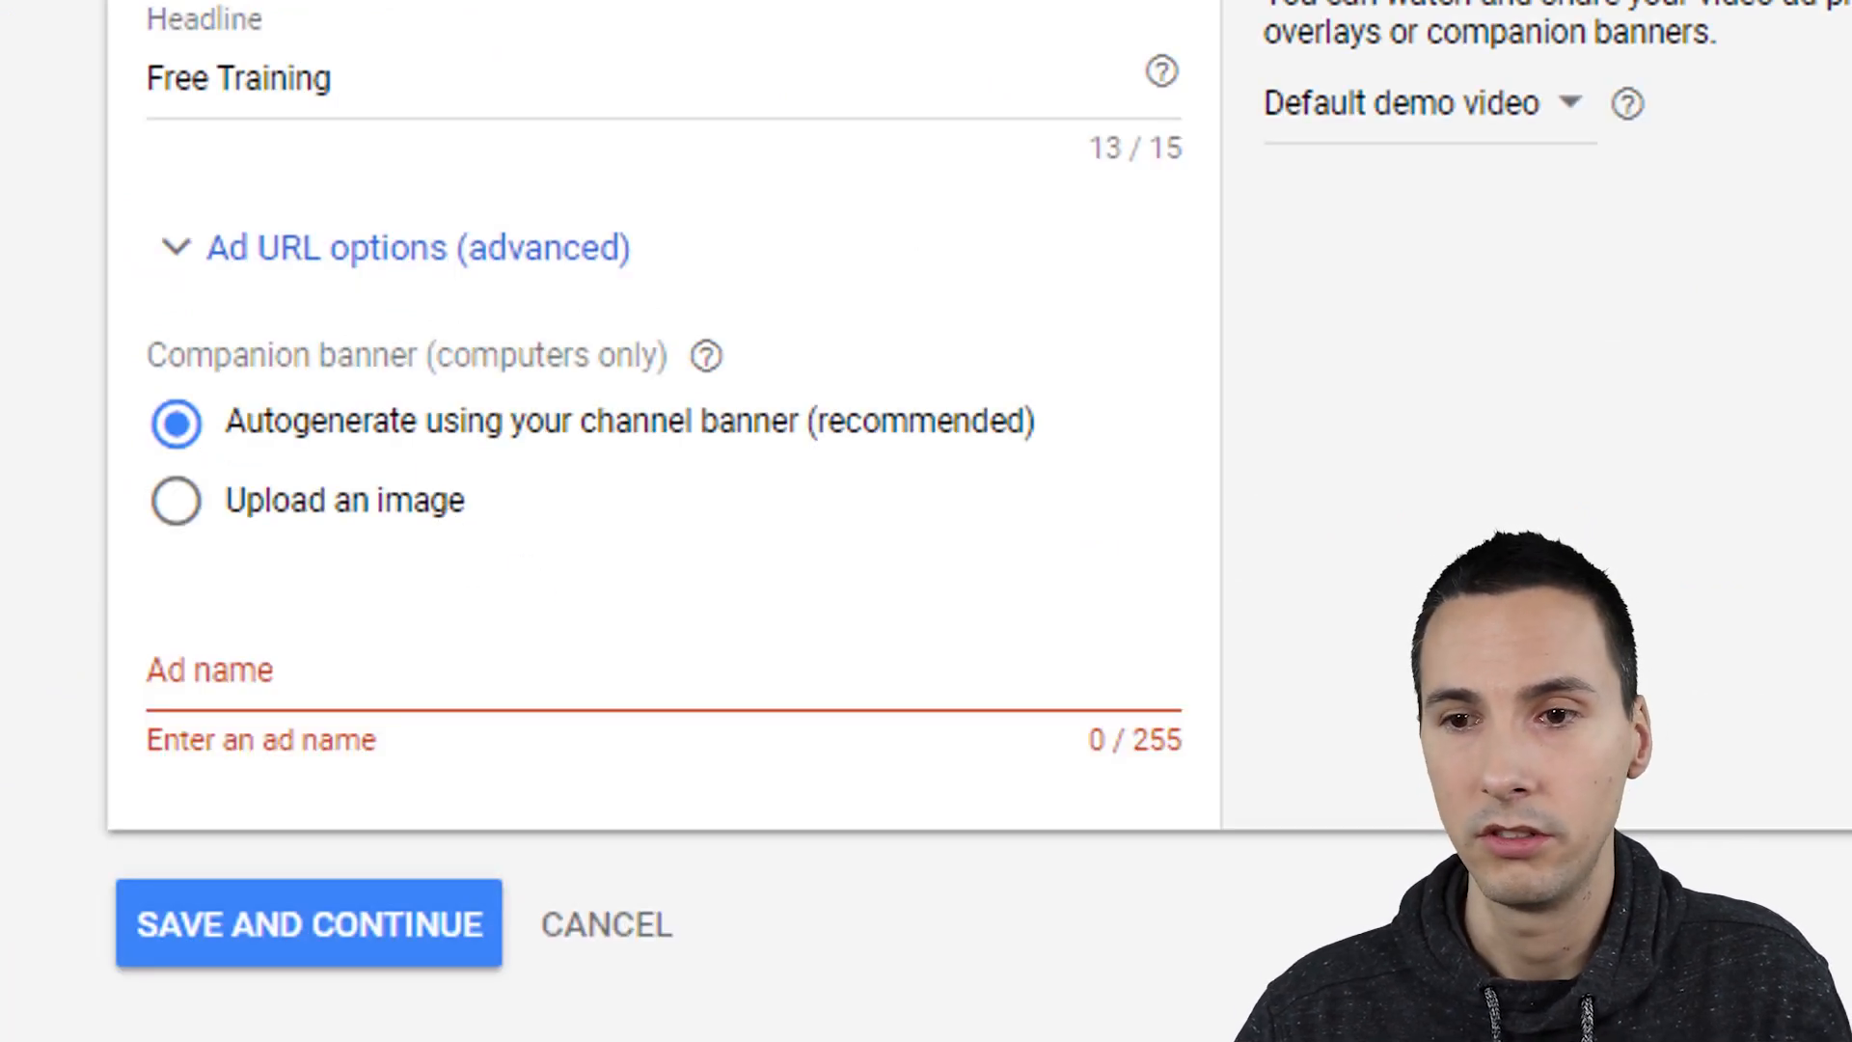
click(299, 688)
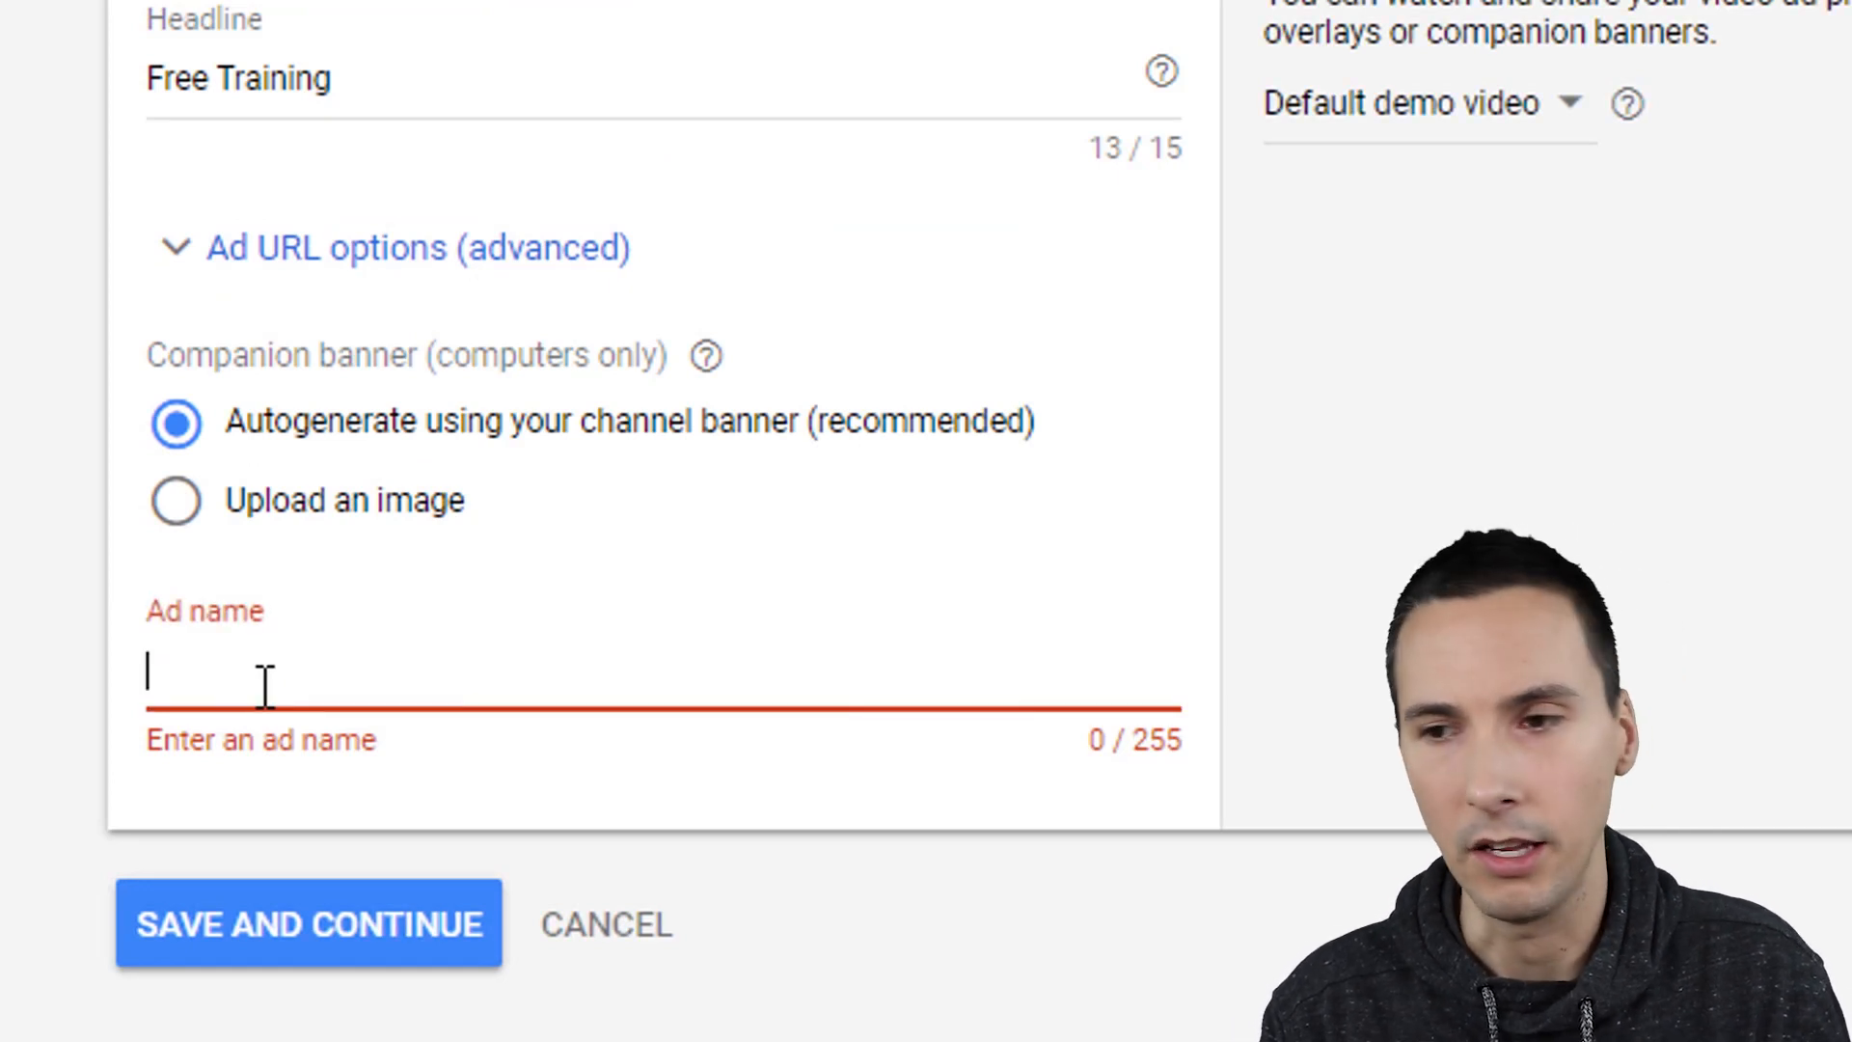
text(Studio)
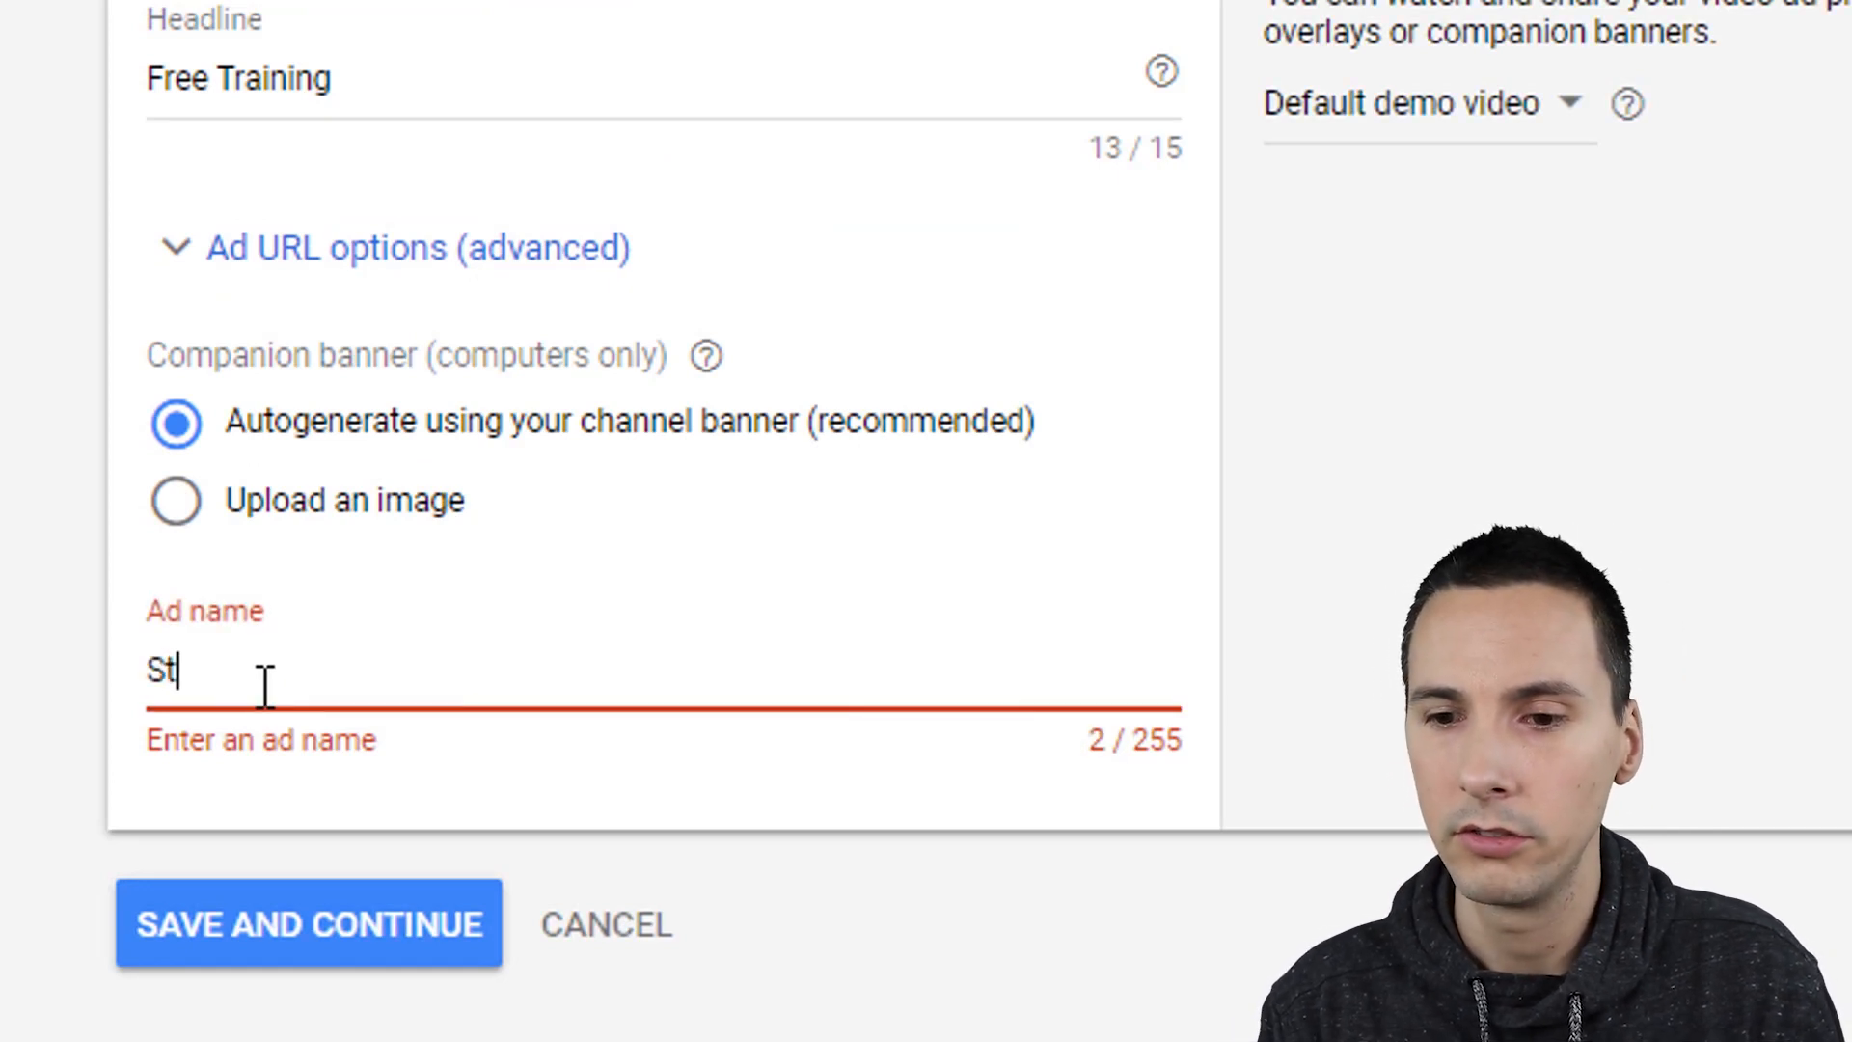
click(297, 948)
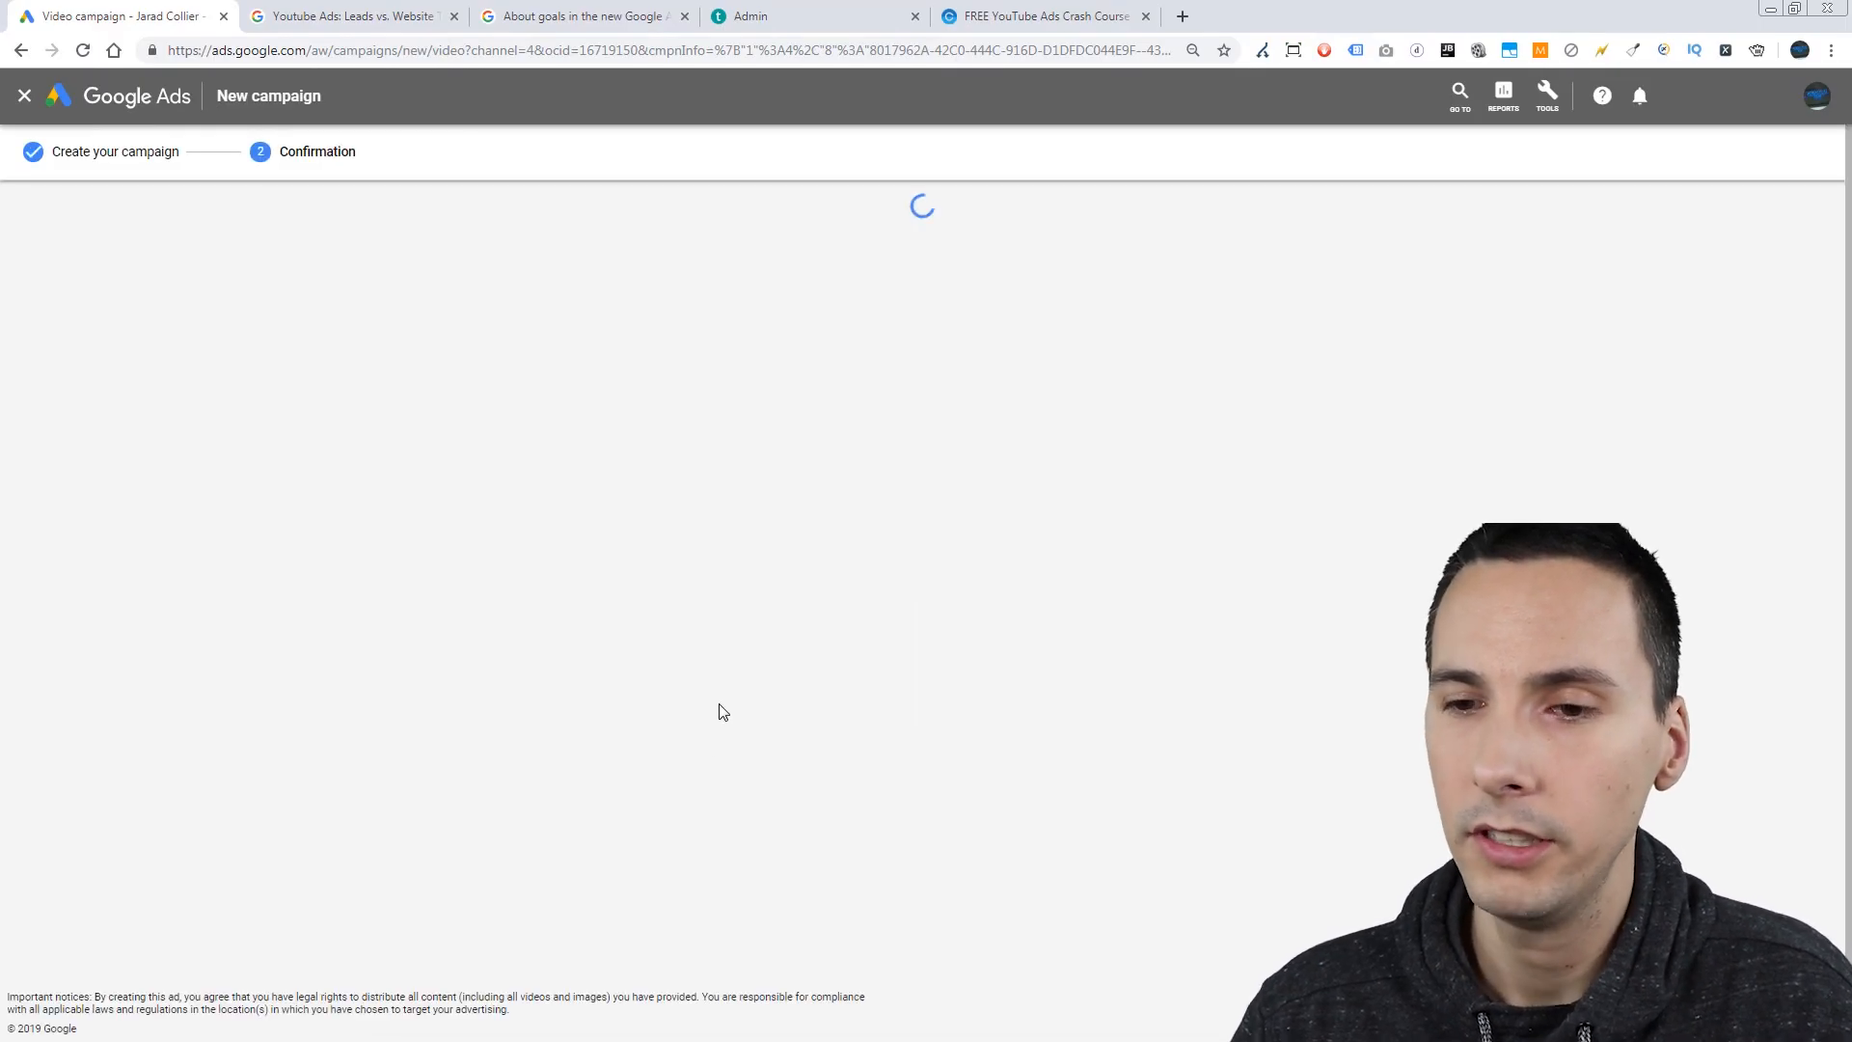
click(620, 525)
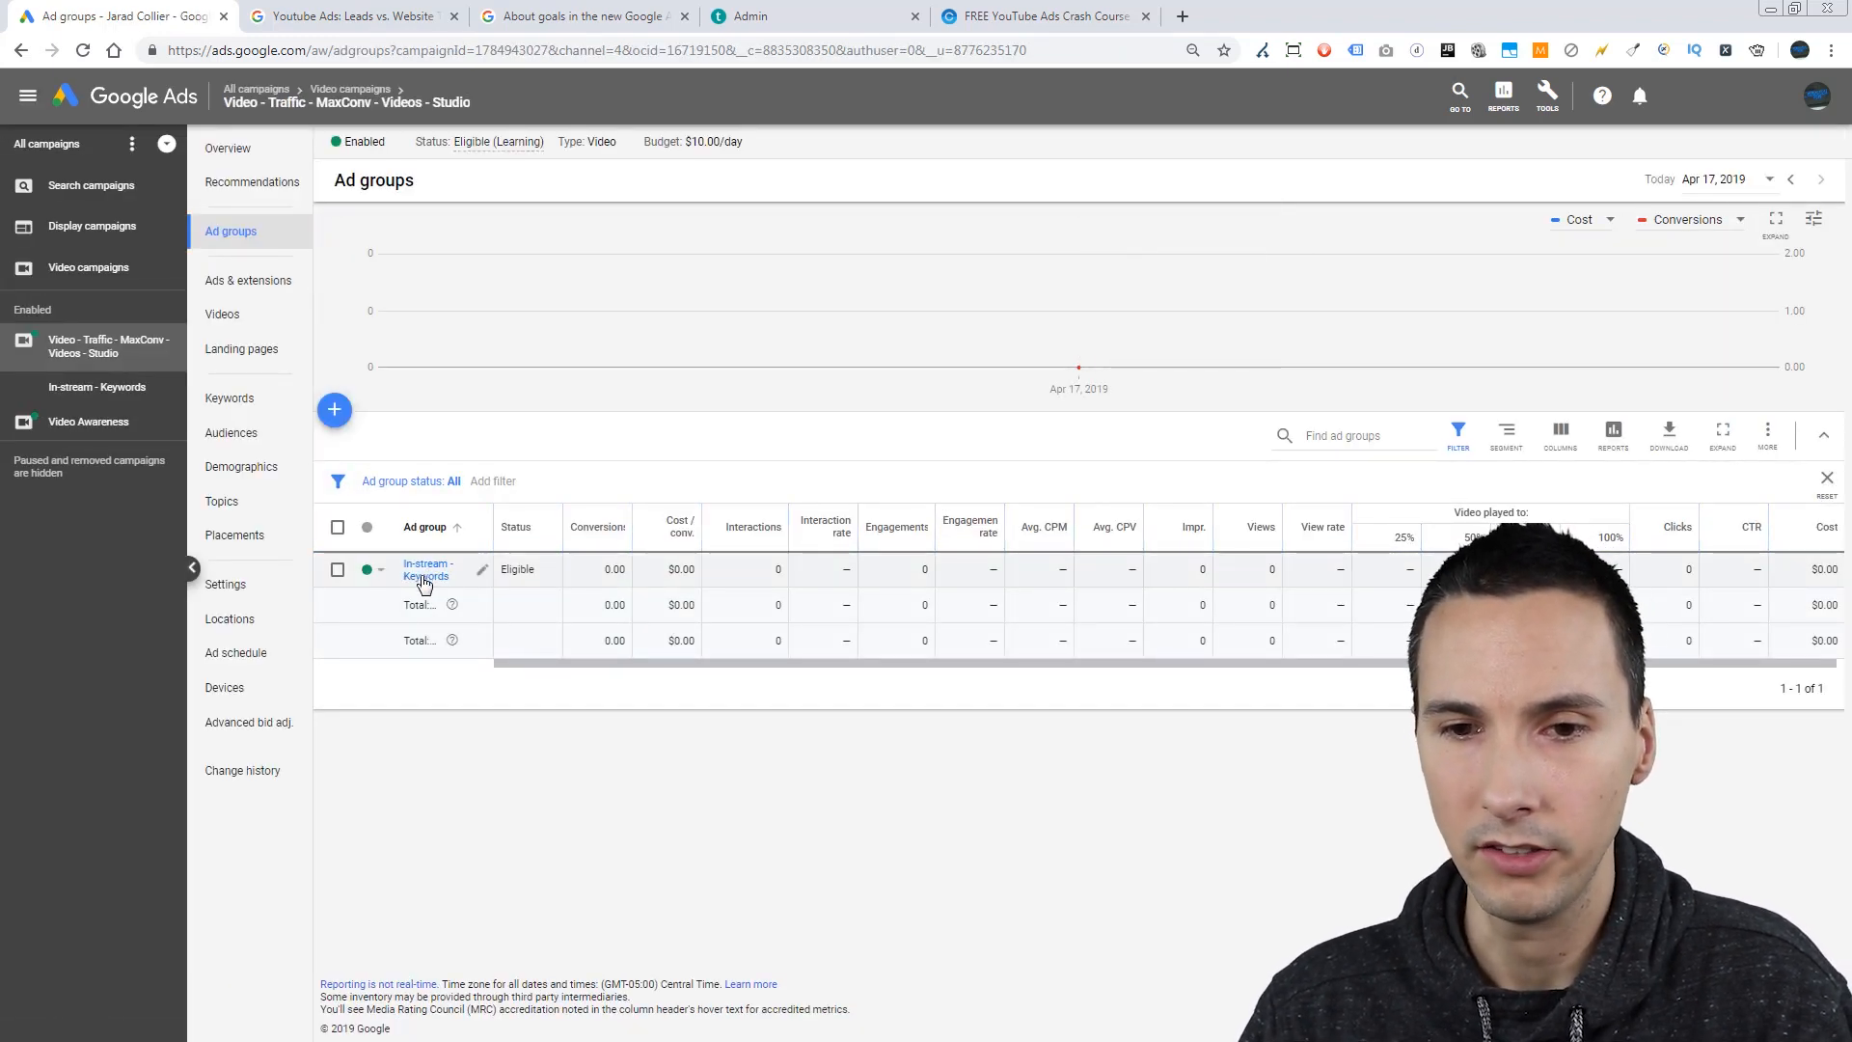
Step: Switch to Google Ads Editor and download recent changes with more data for selected campaigns, adding Video - Traffic - MaxConv - Videos - Studio
click(10, 349)
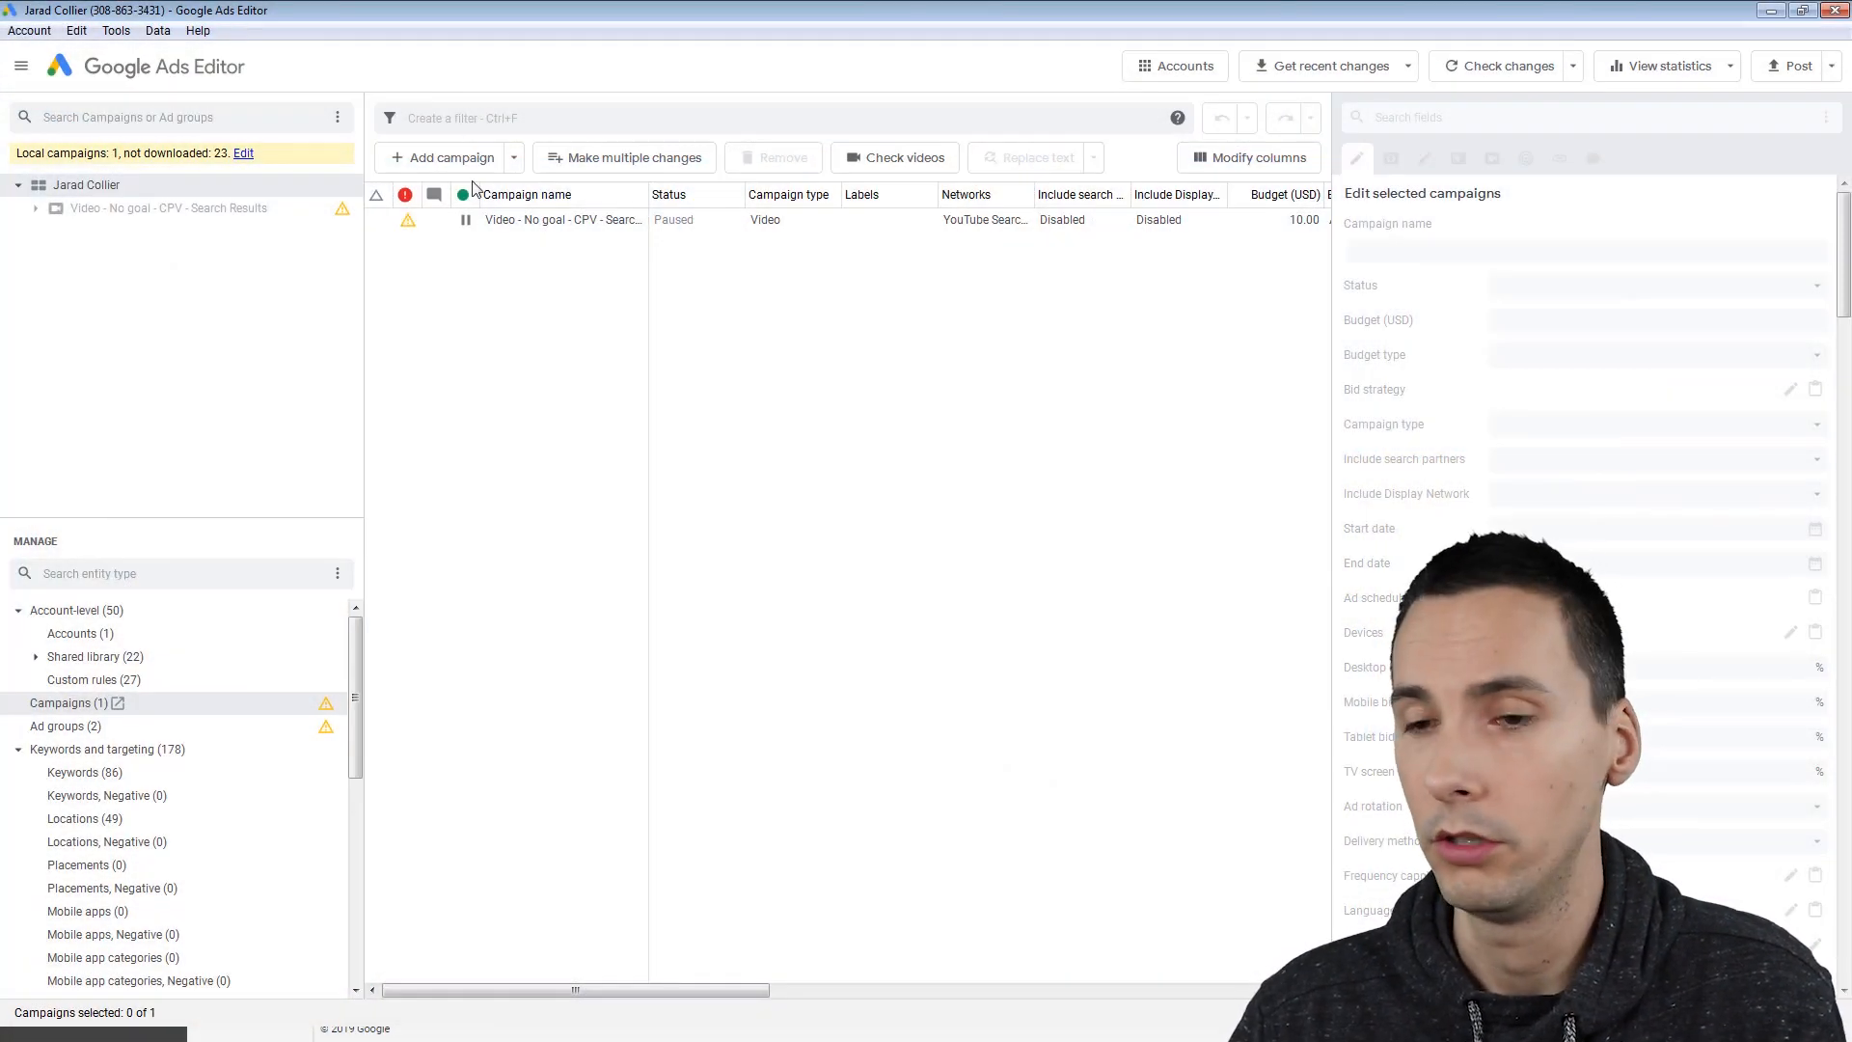
click(557, 225)
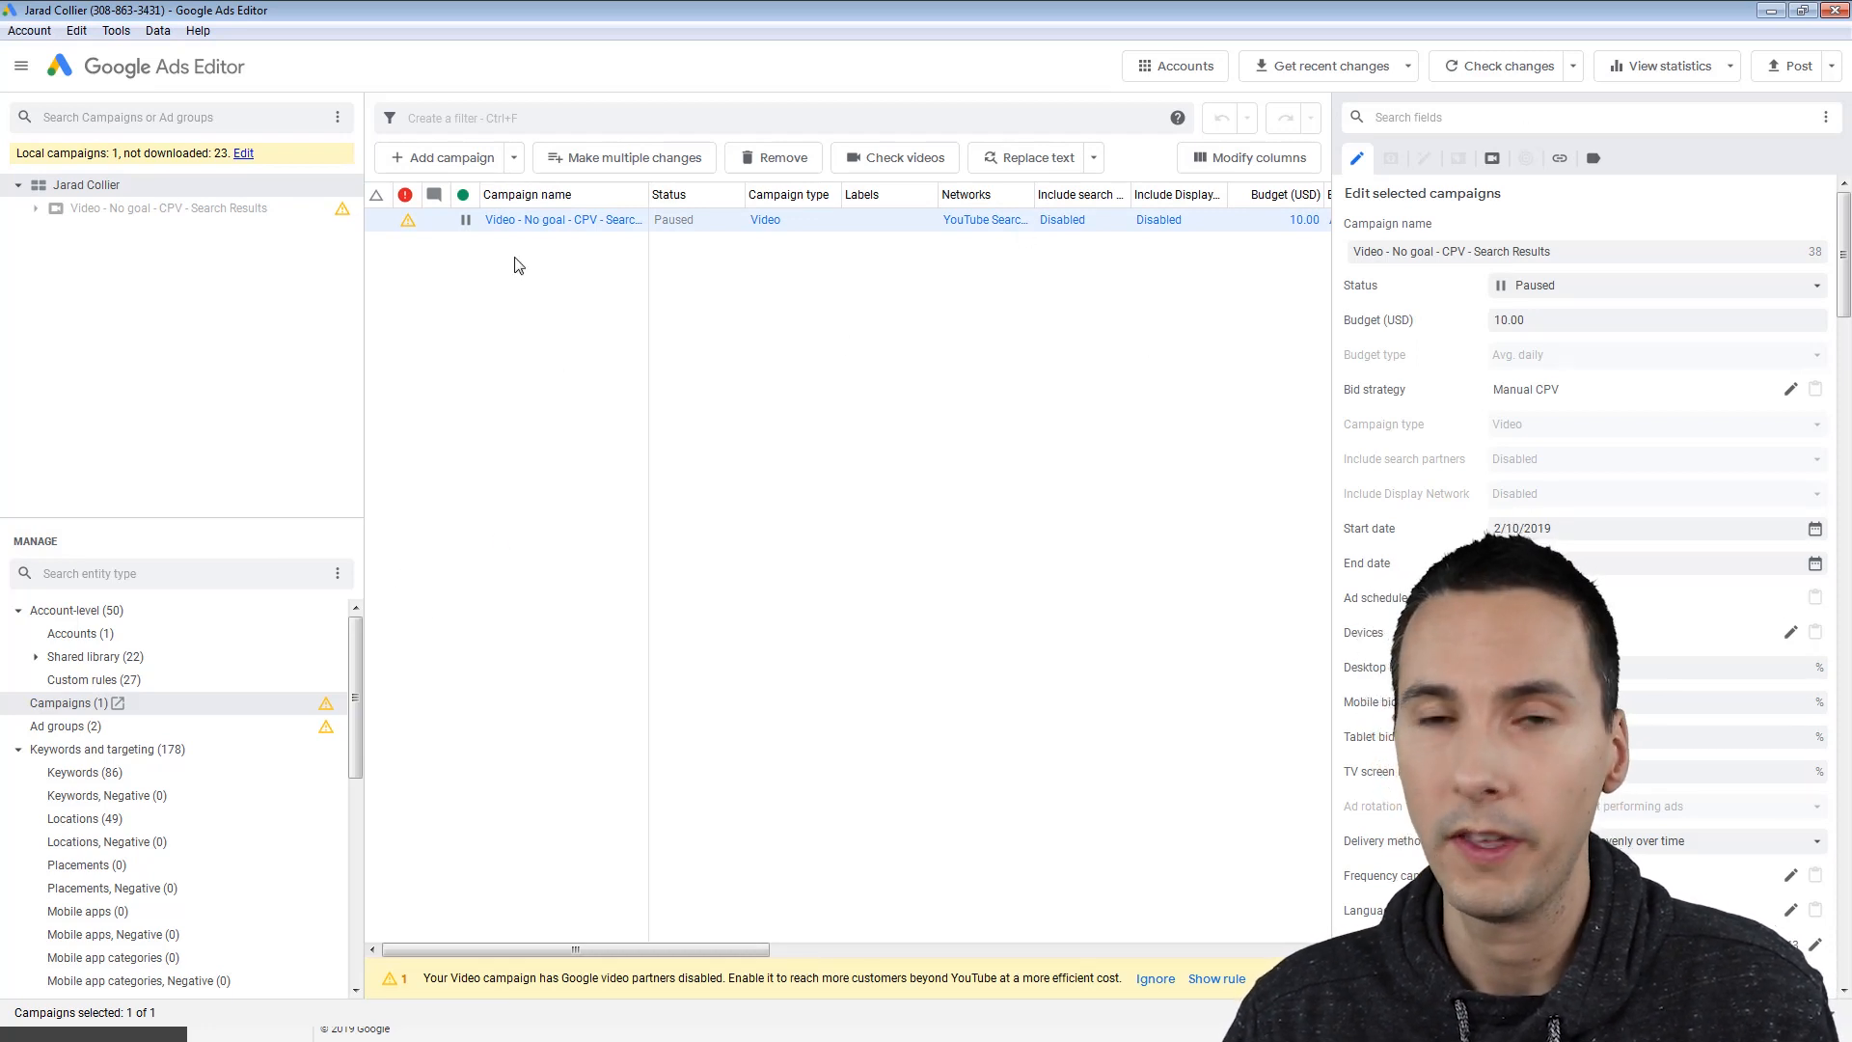
click(1385, 69)
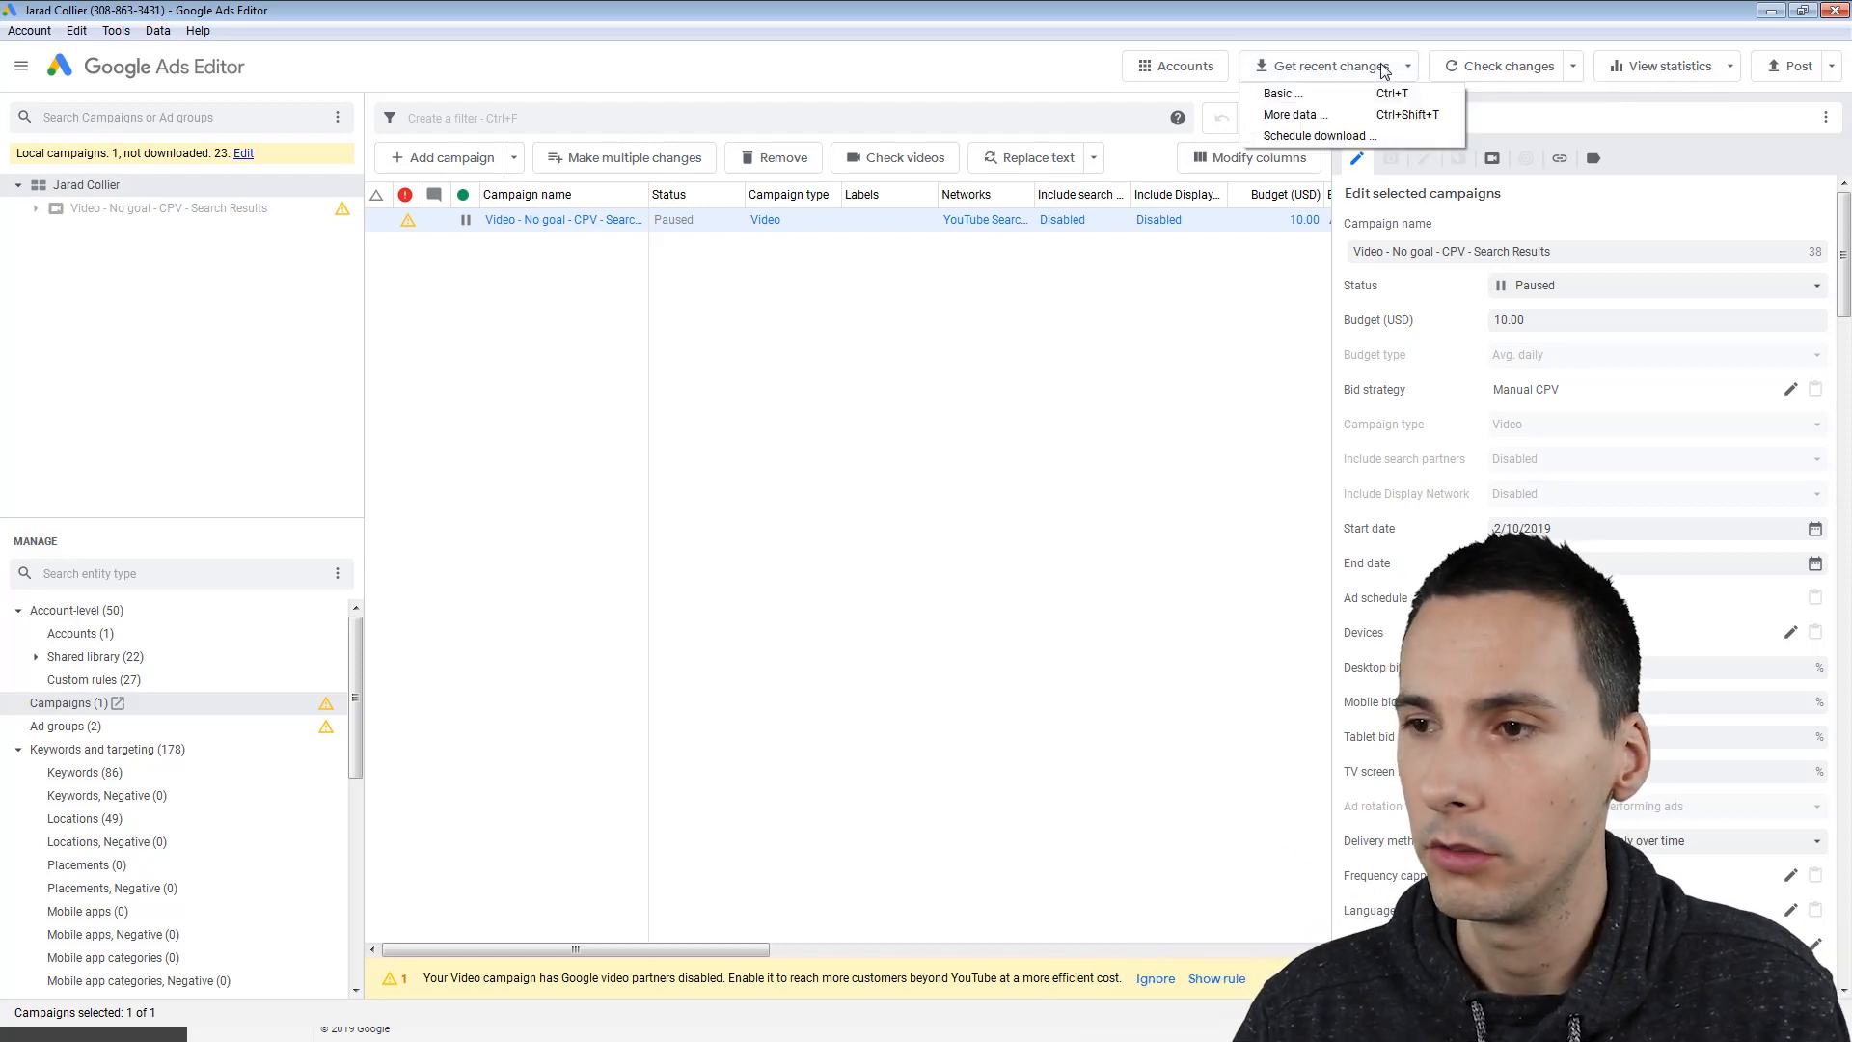
click(1292, 114)
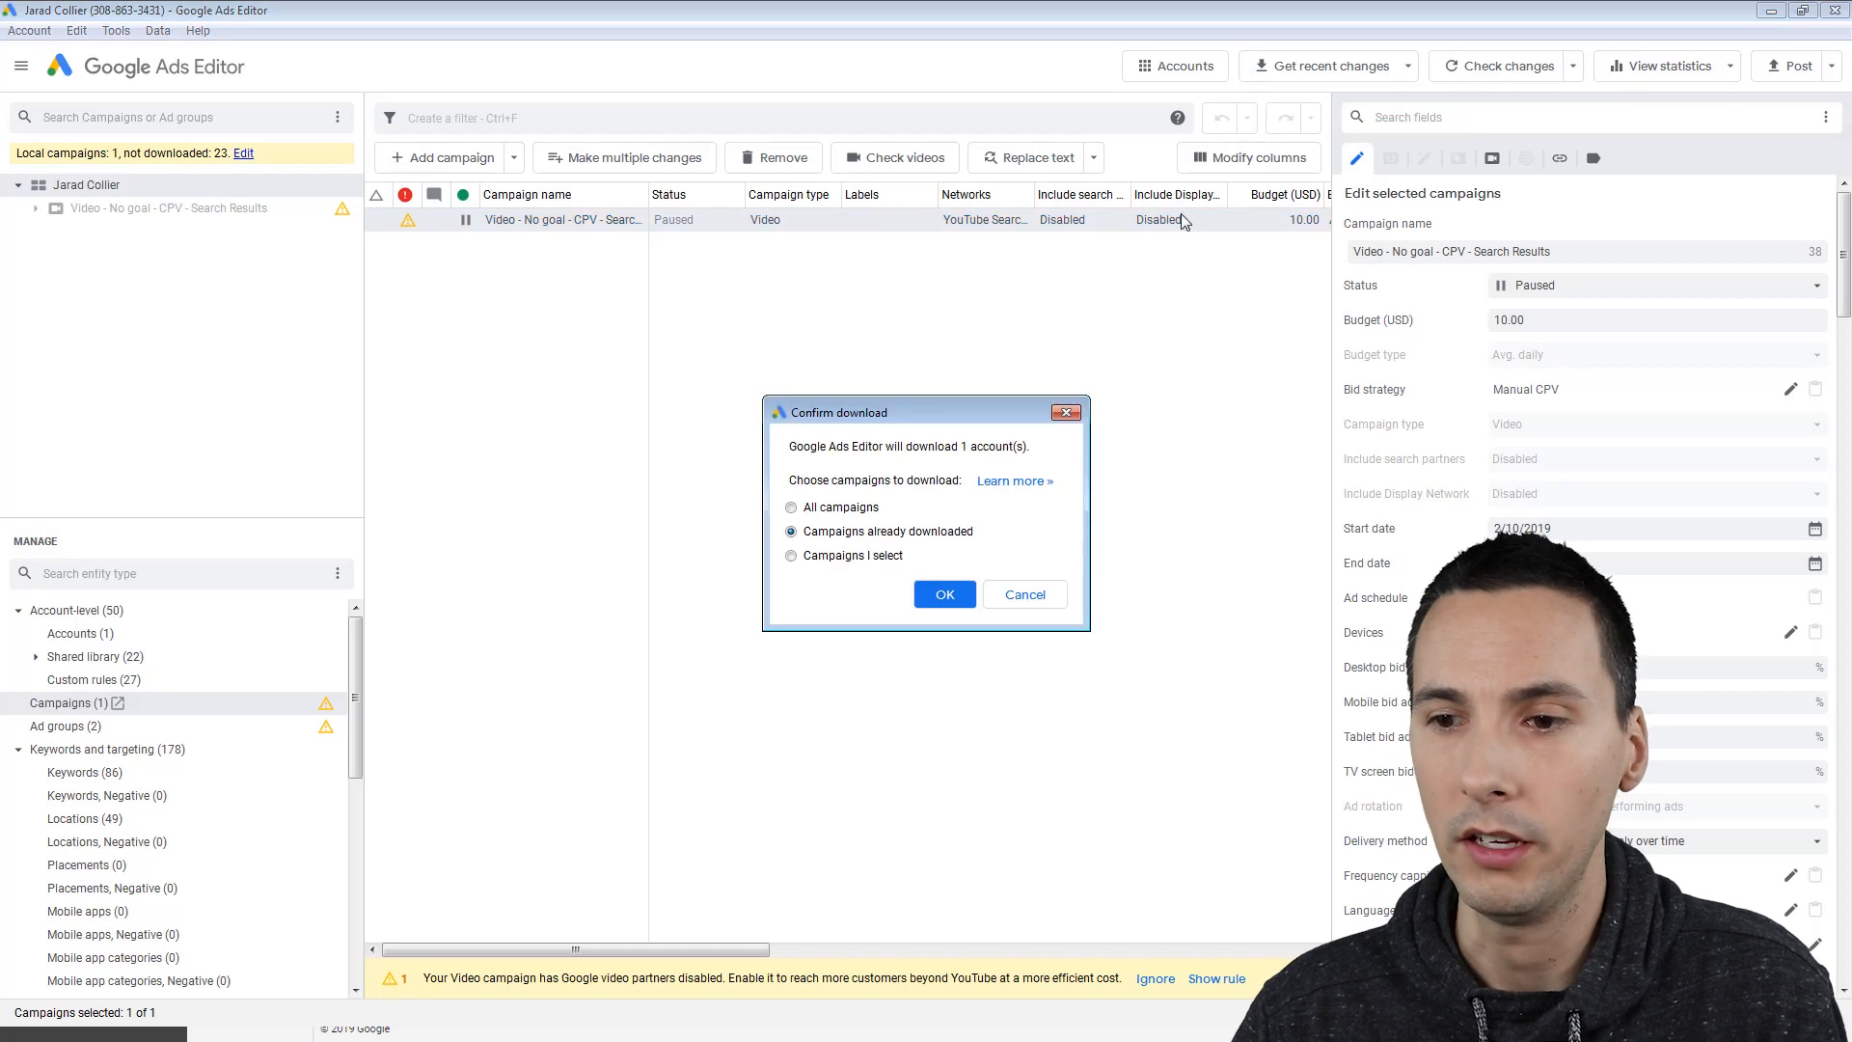
click(892, 555)
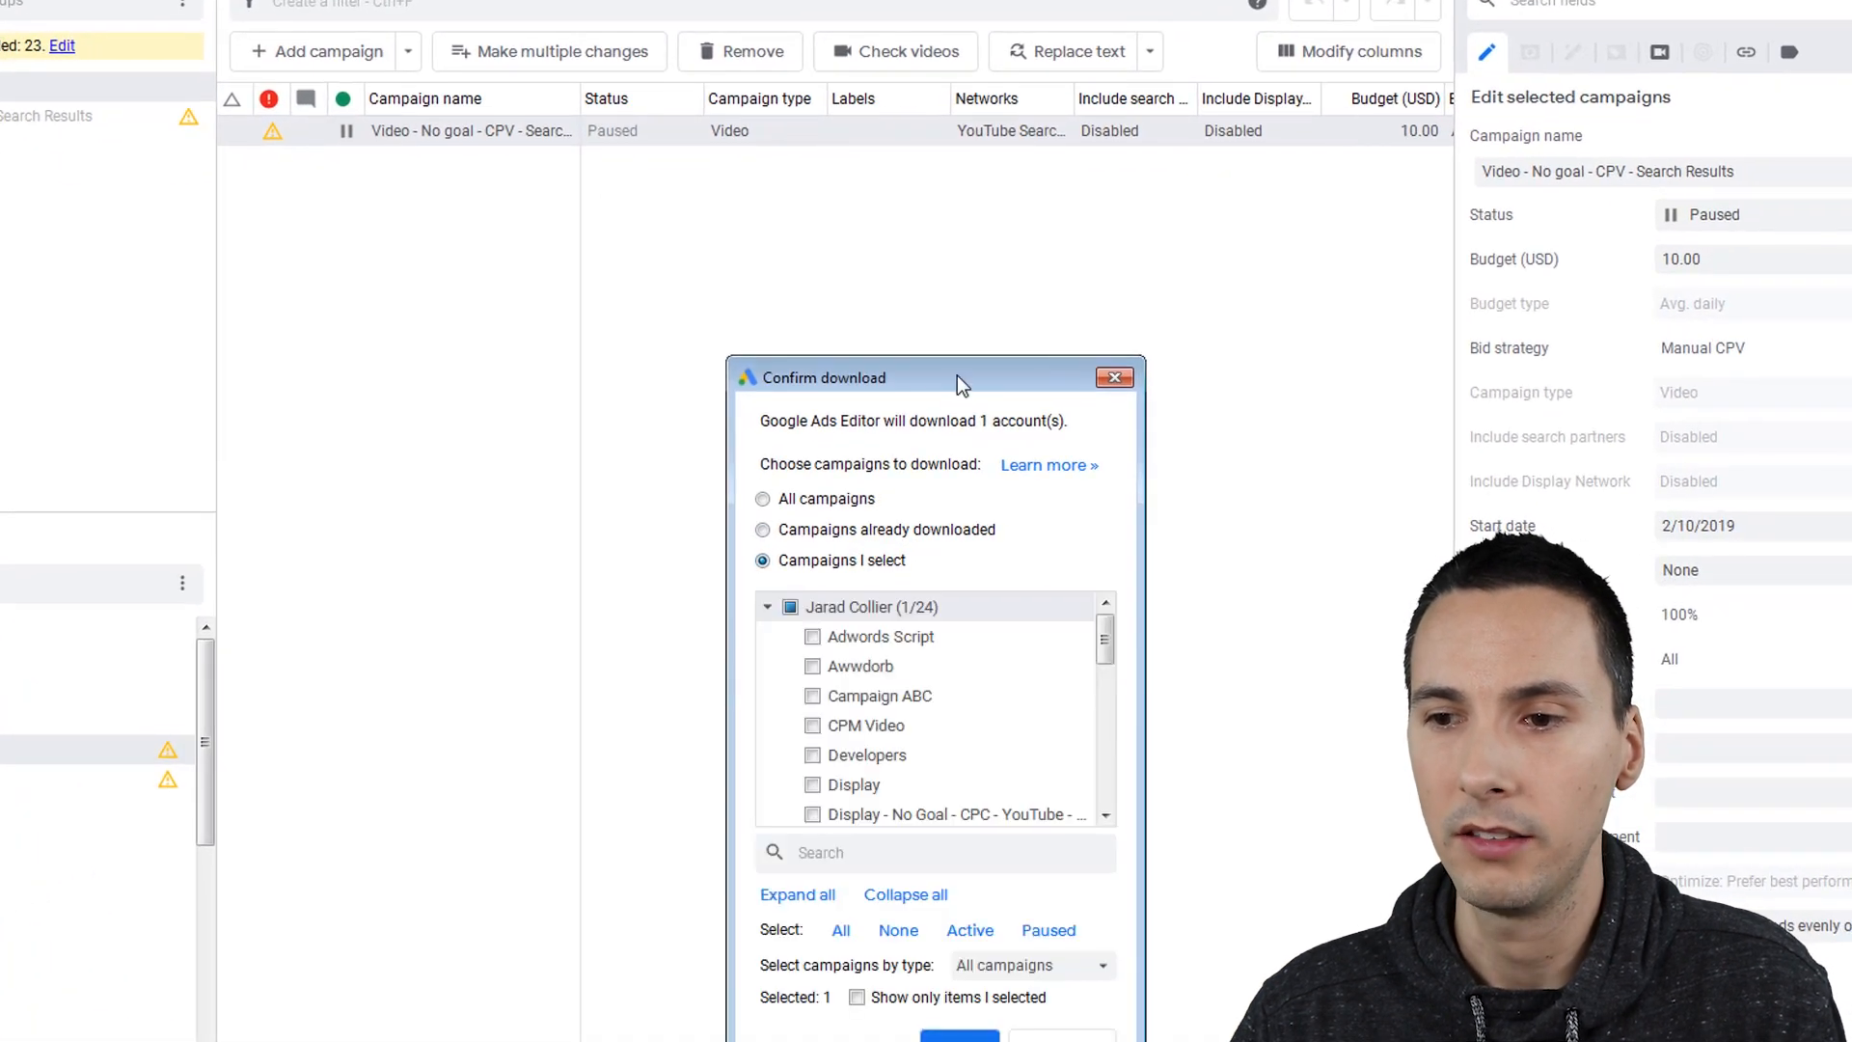
drag(957, 377, 872, 145)
drag(954, 243, 958, 359)
click(663, 309)
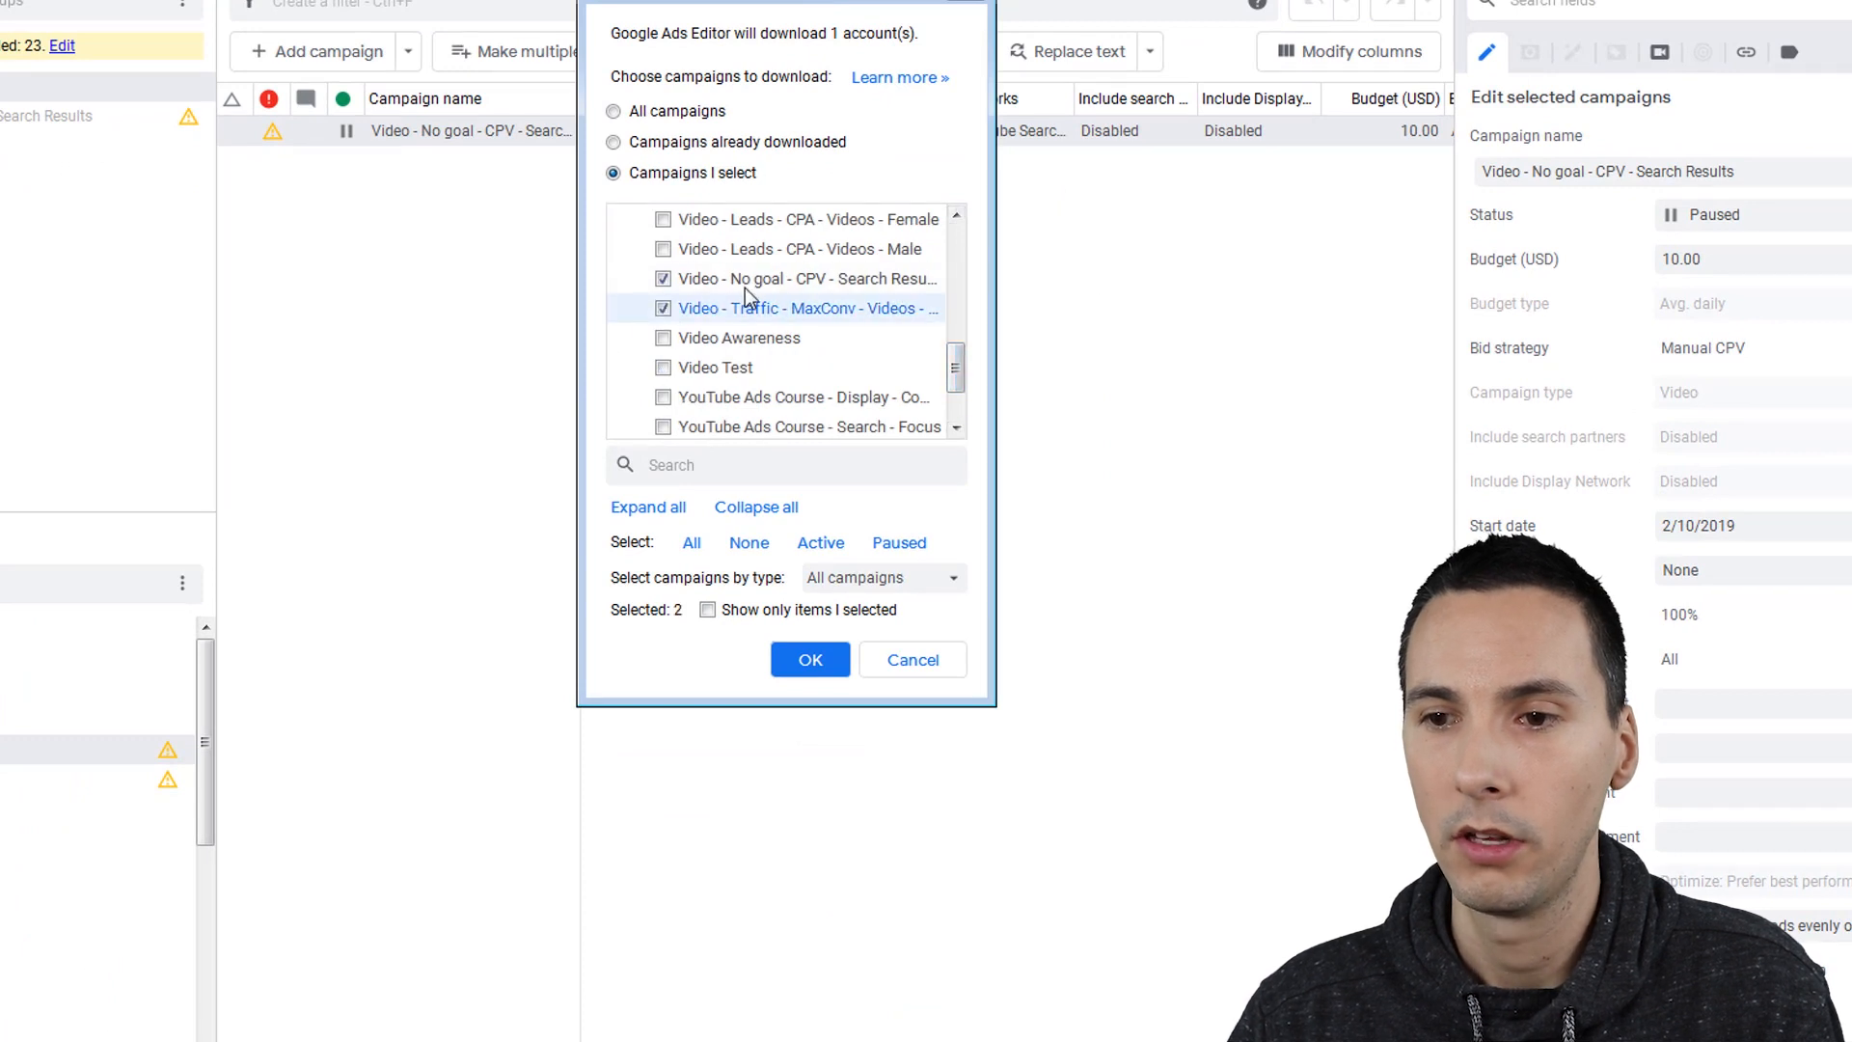
click(811, 662)
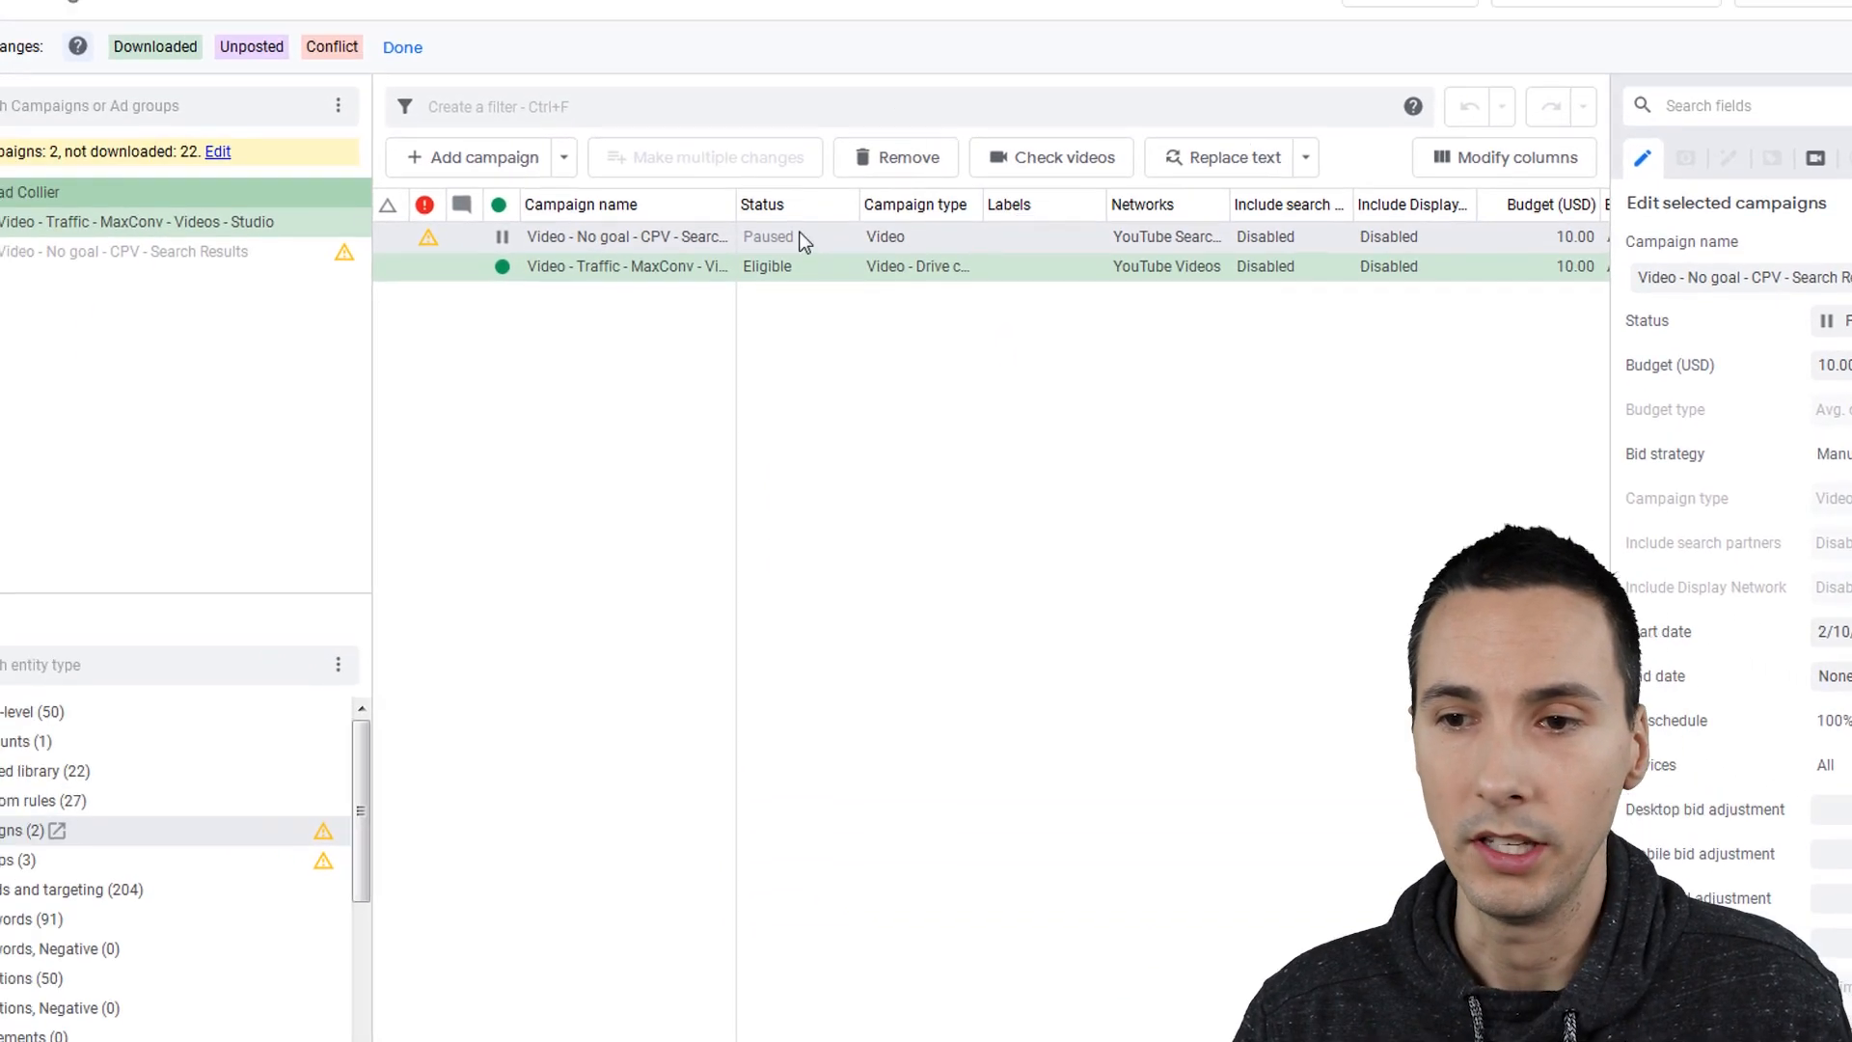
Step: Look over the newly downloaded Traffic campaign and finish the review of downloaded changes
click(627, 426)
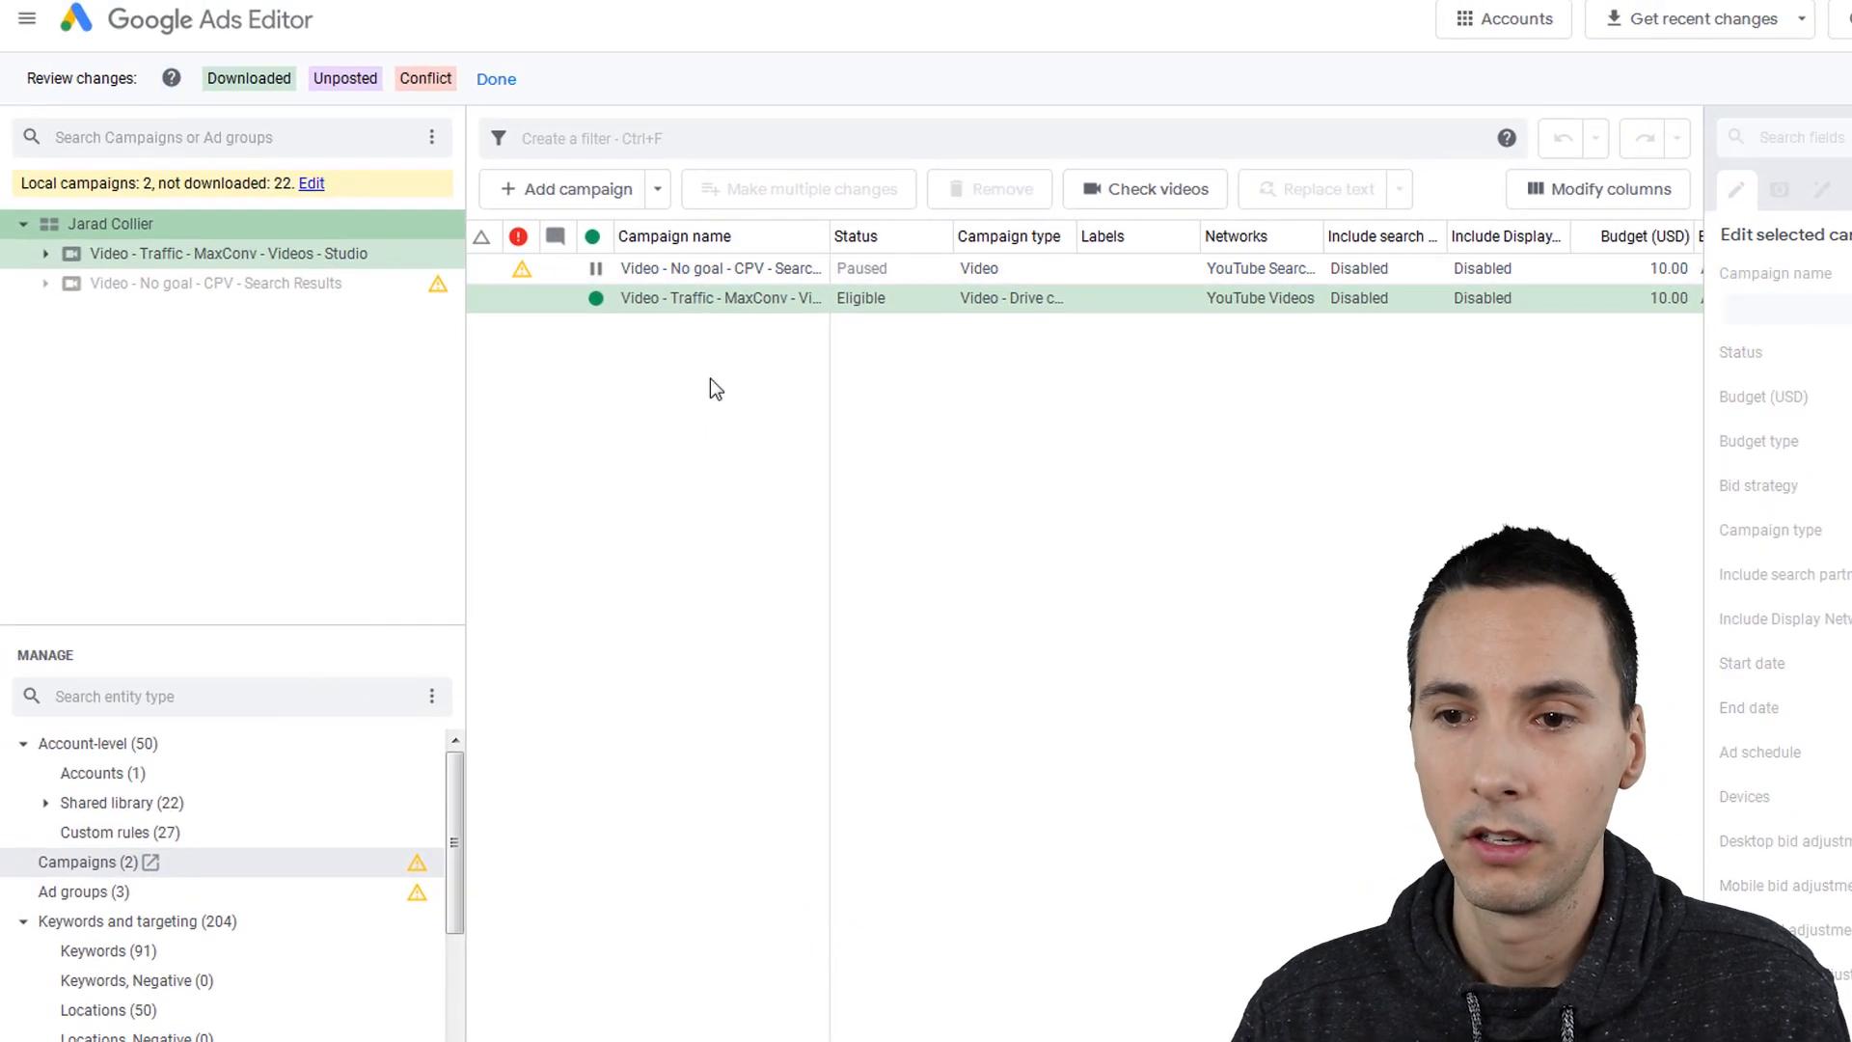
click(702, 293)
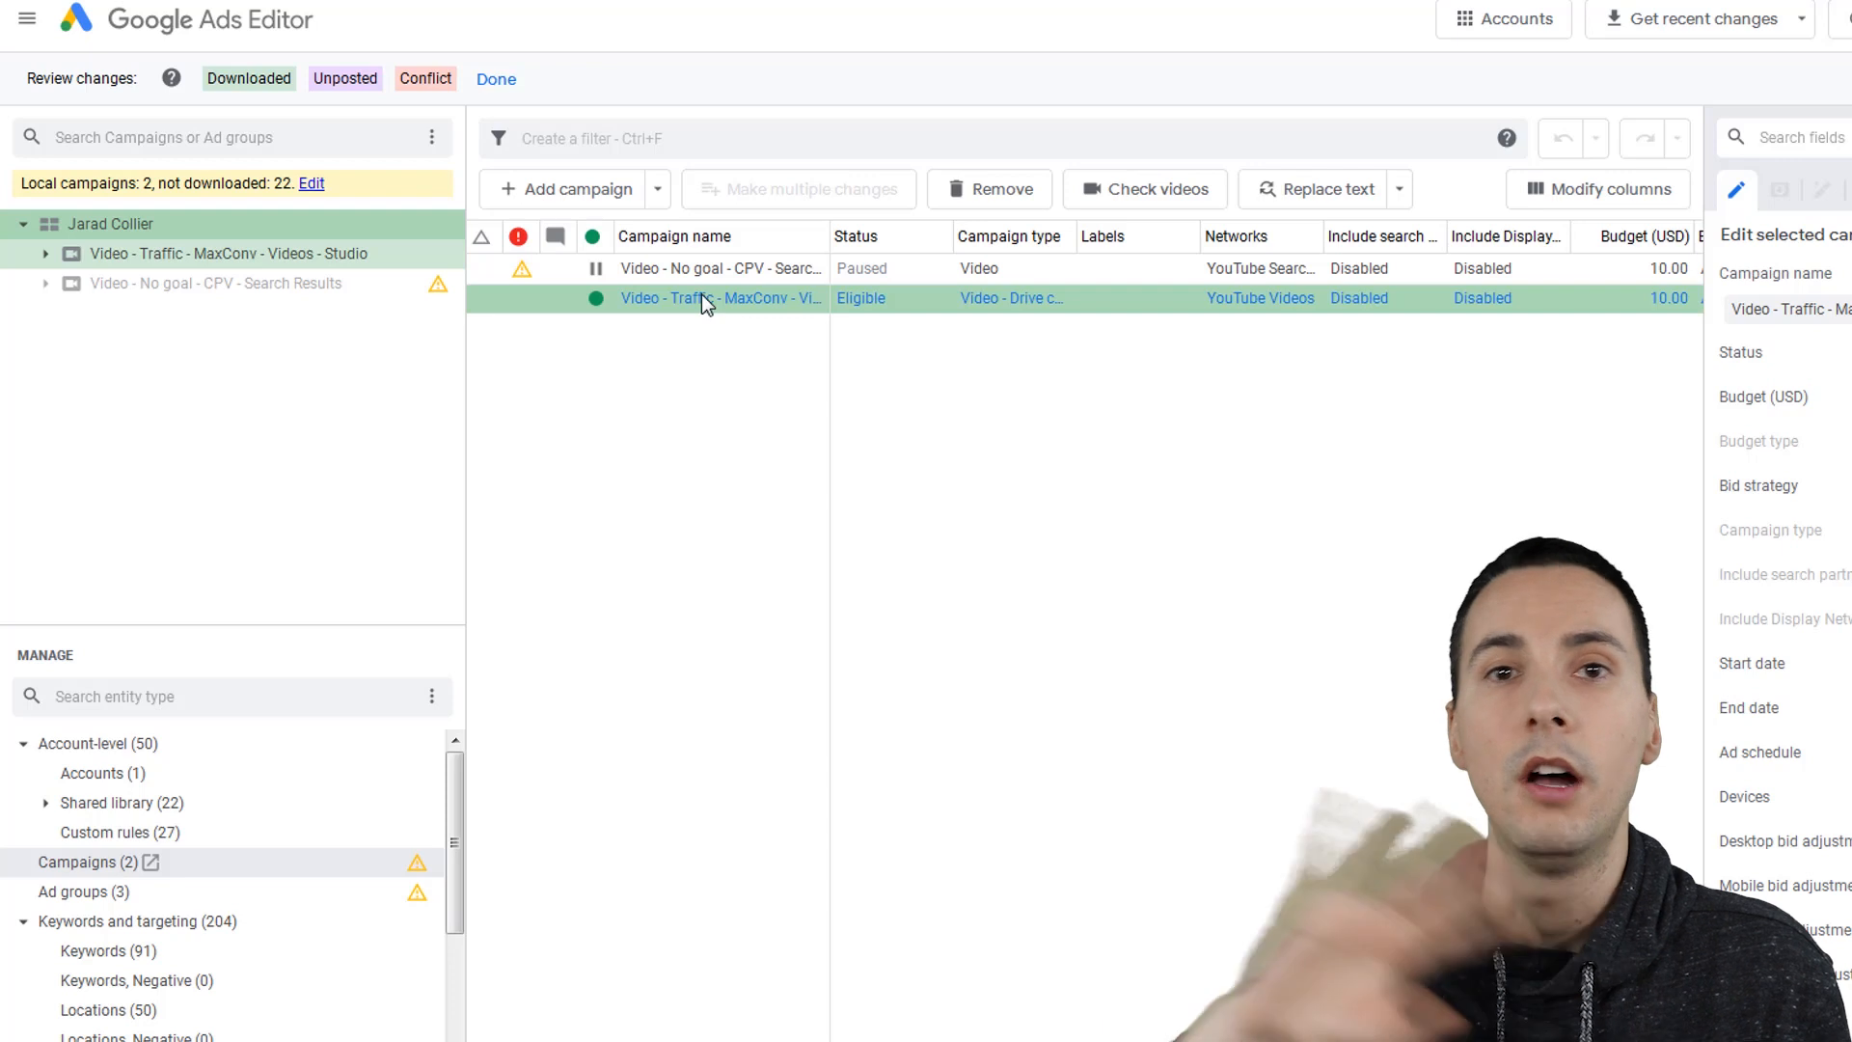
click(704, 349)
click(496, 80)
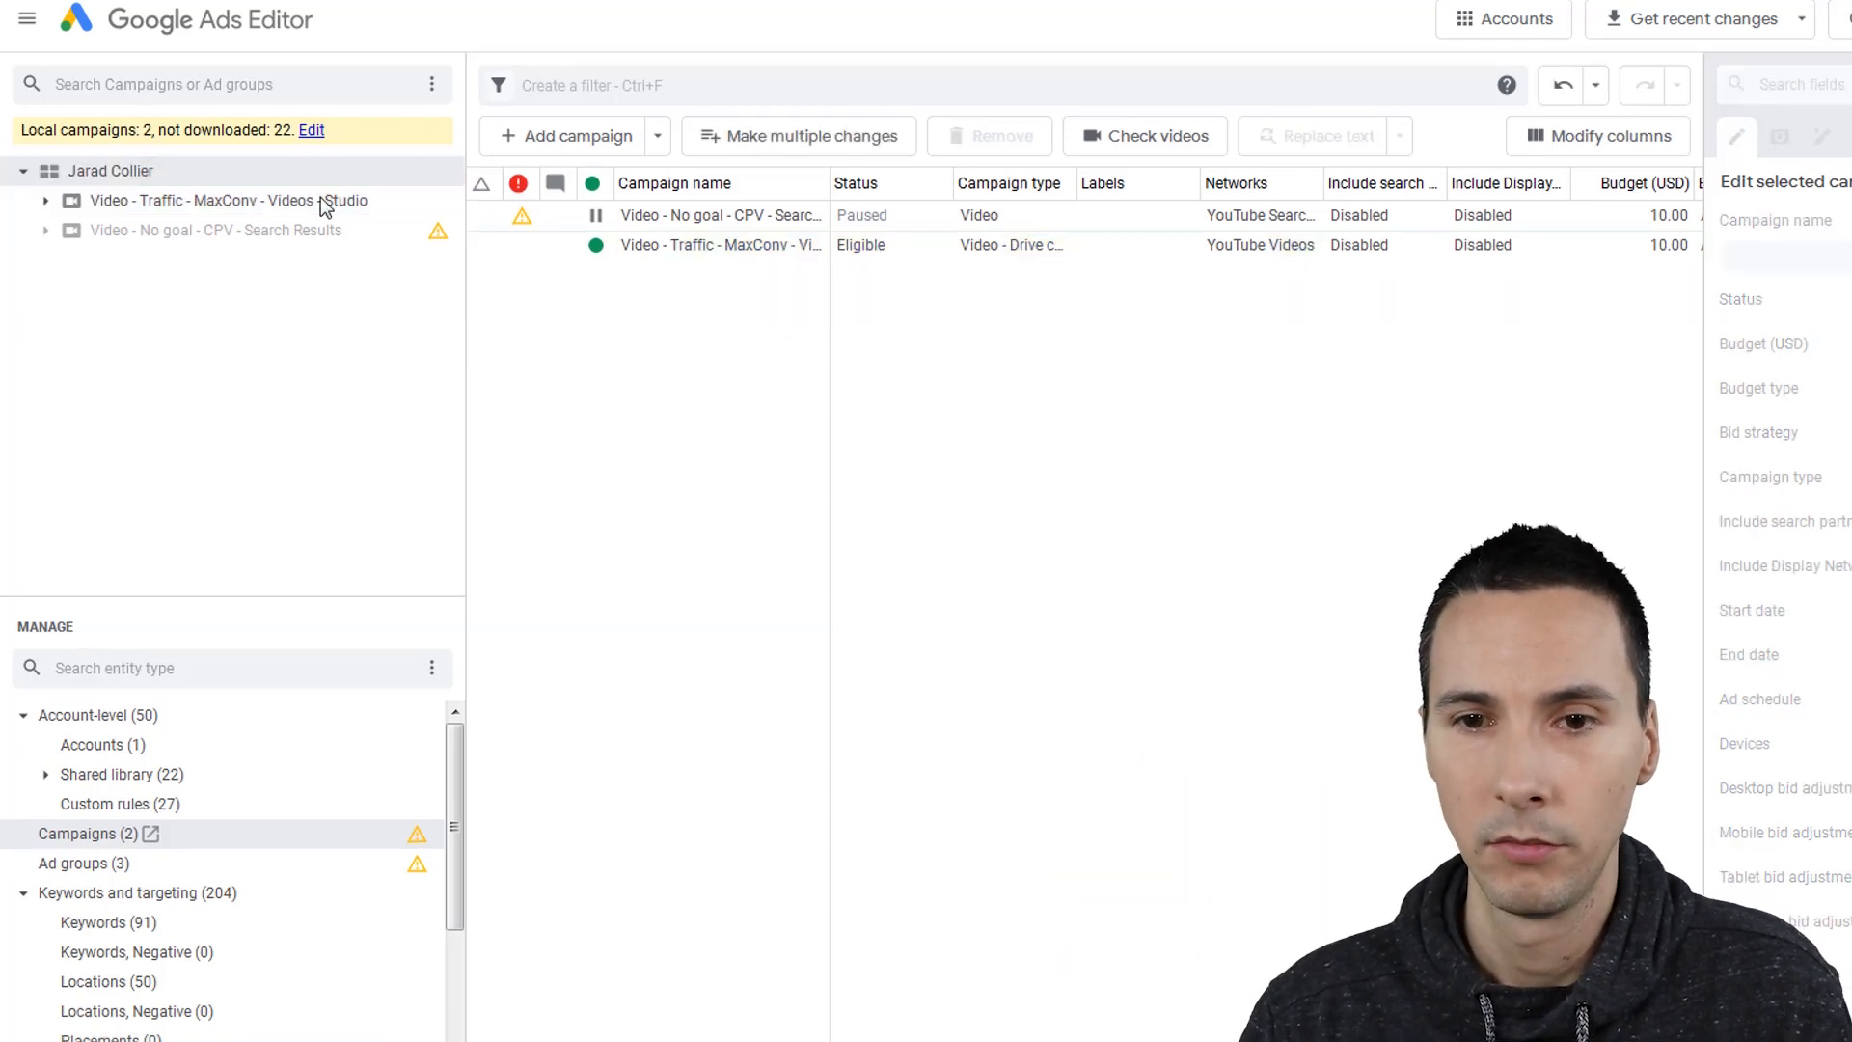
Step: Compare the Video - Traffic - MaxConv - Videos - Studio campaign with the Video - No goal - CPV - Search Results campaign
click(208, 200)
click(683, 235)
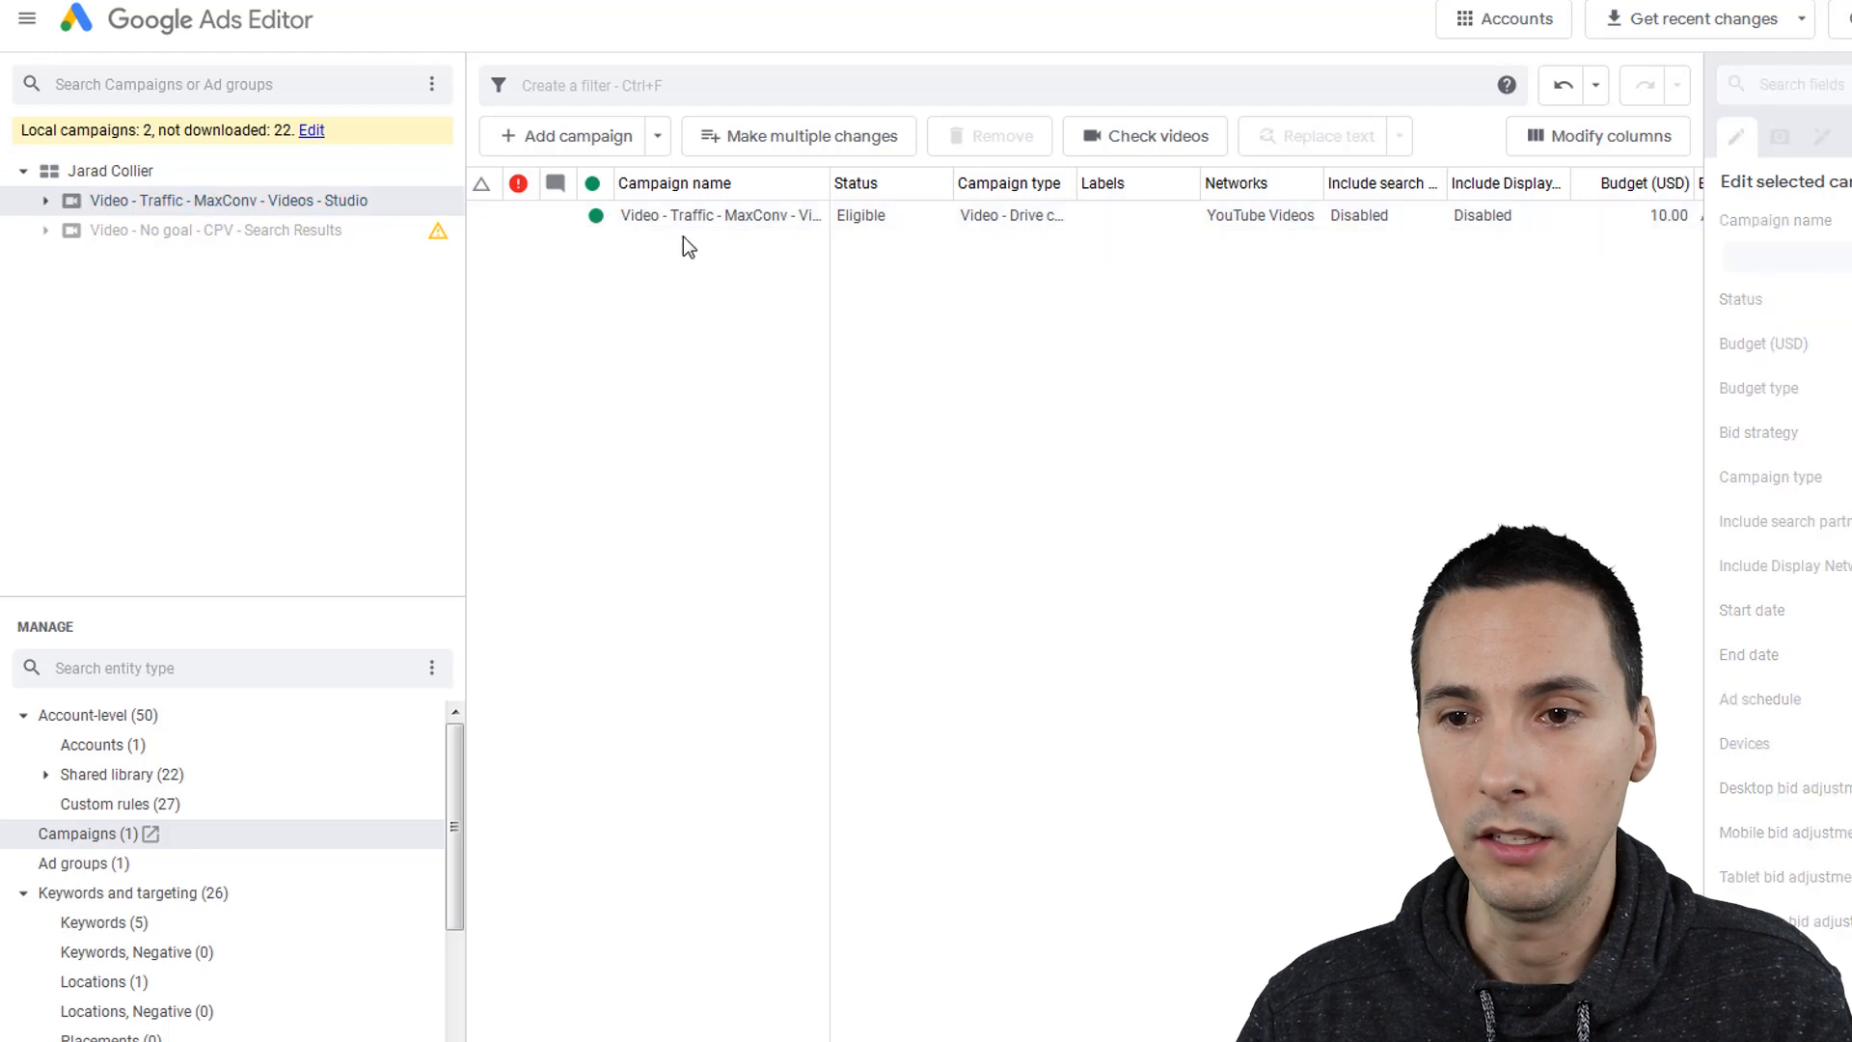
click(673, 214)
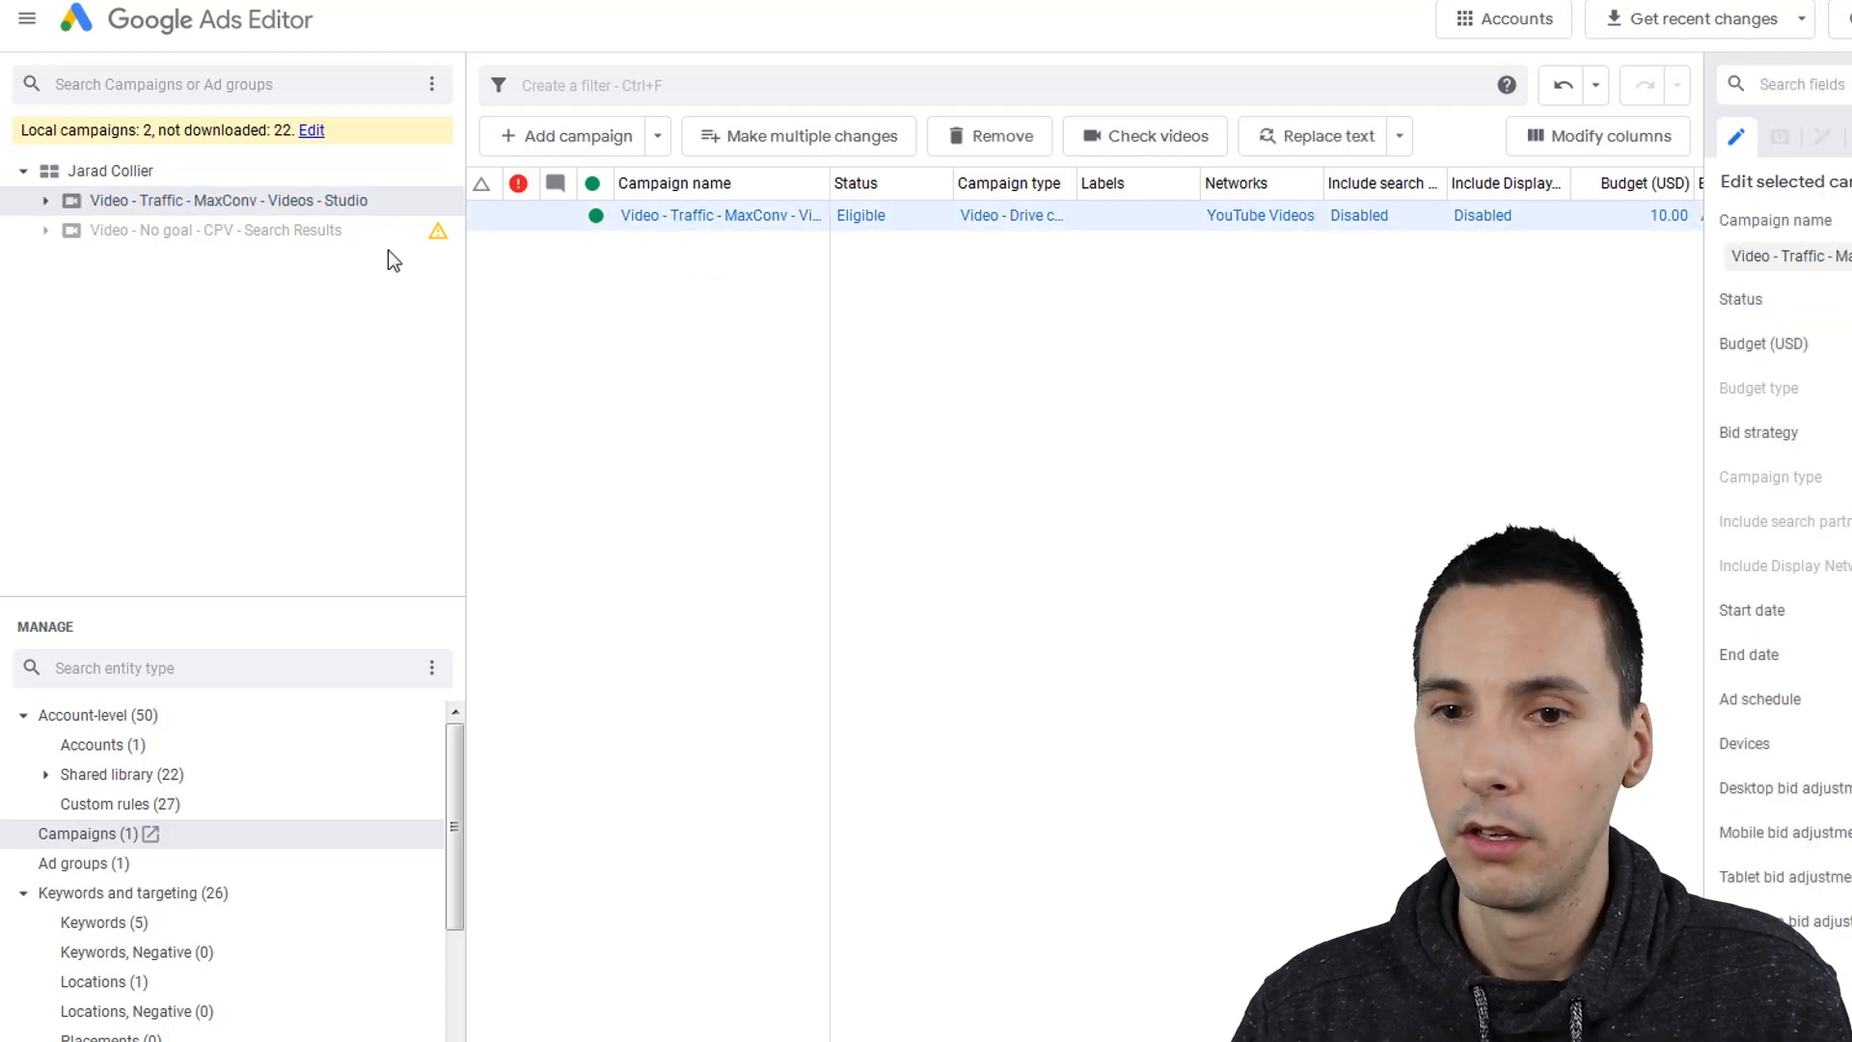
click(282, 233)
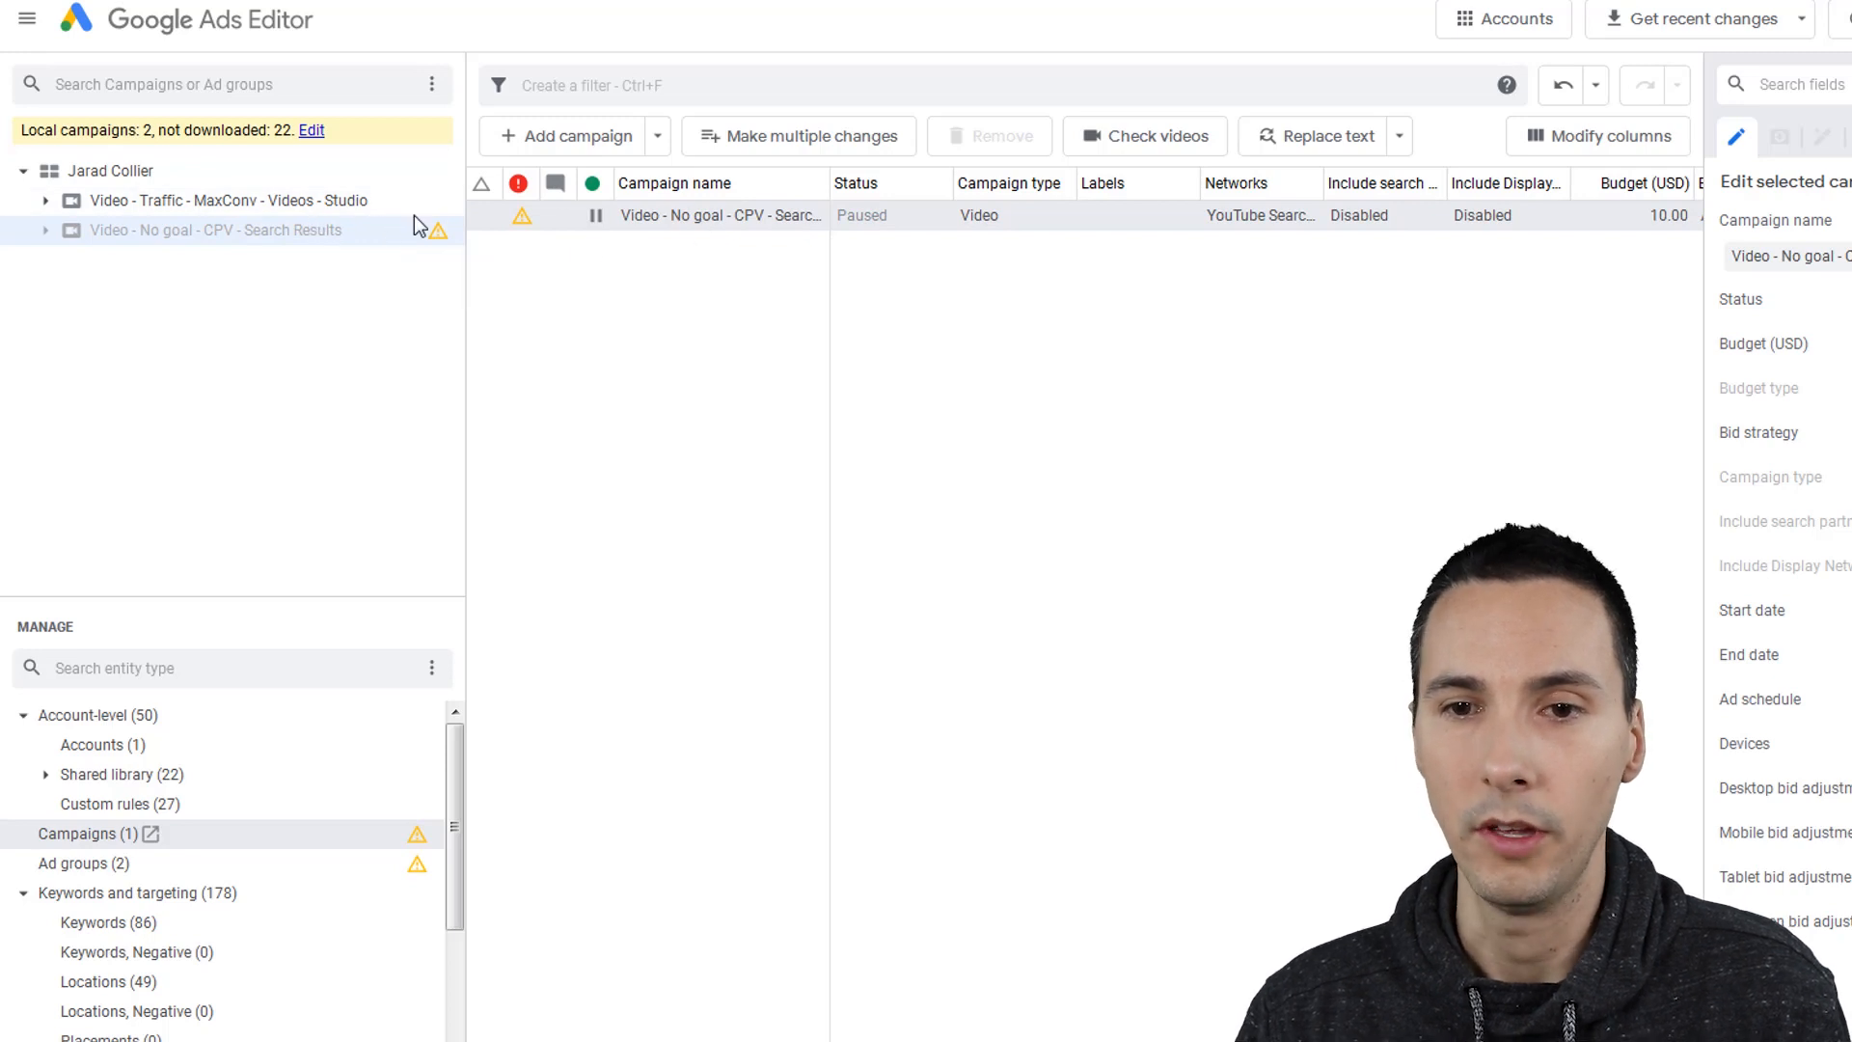
click(373, 201)
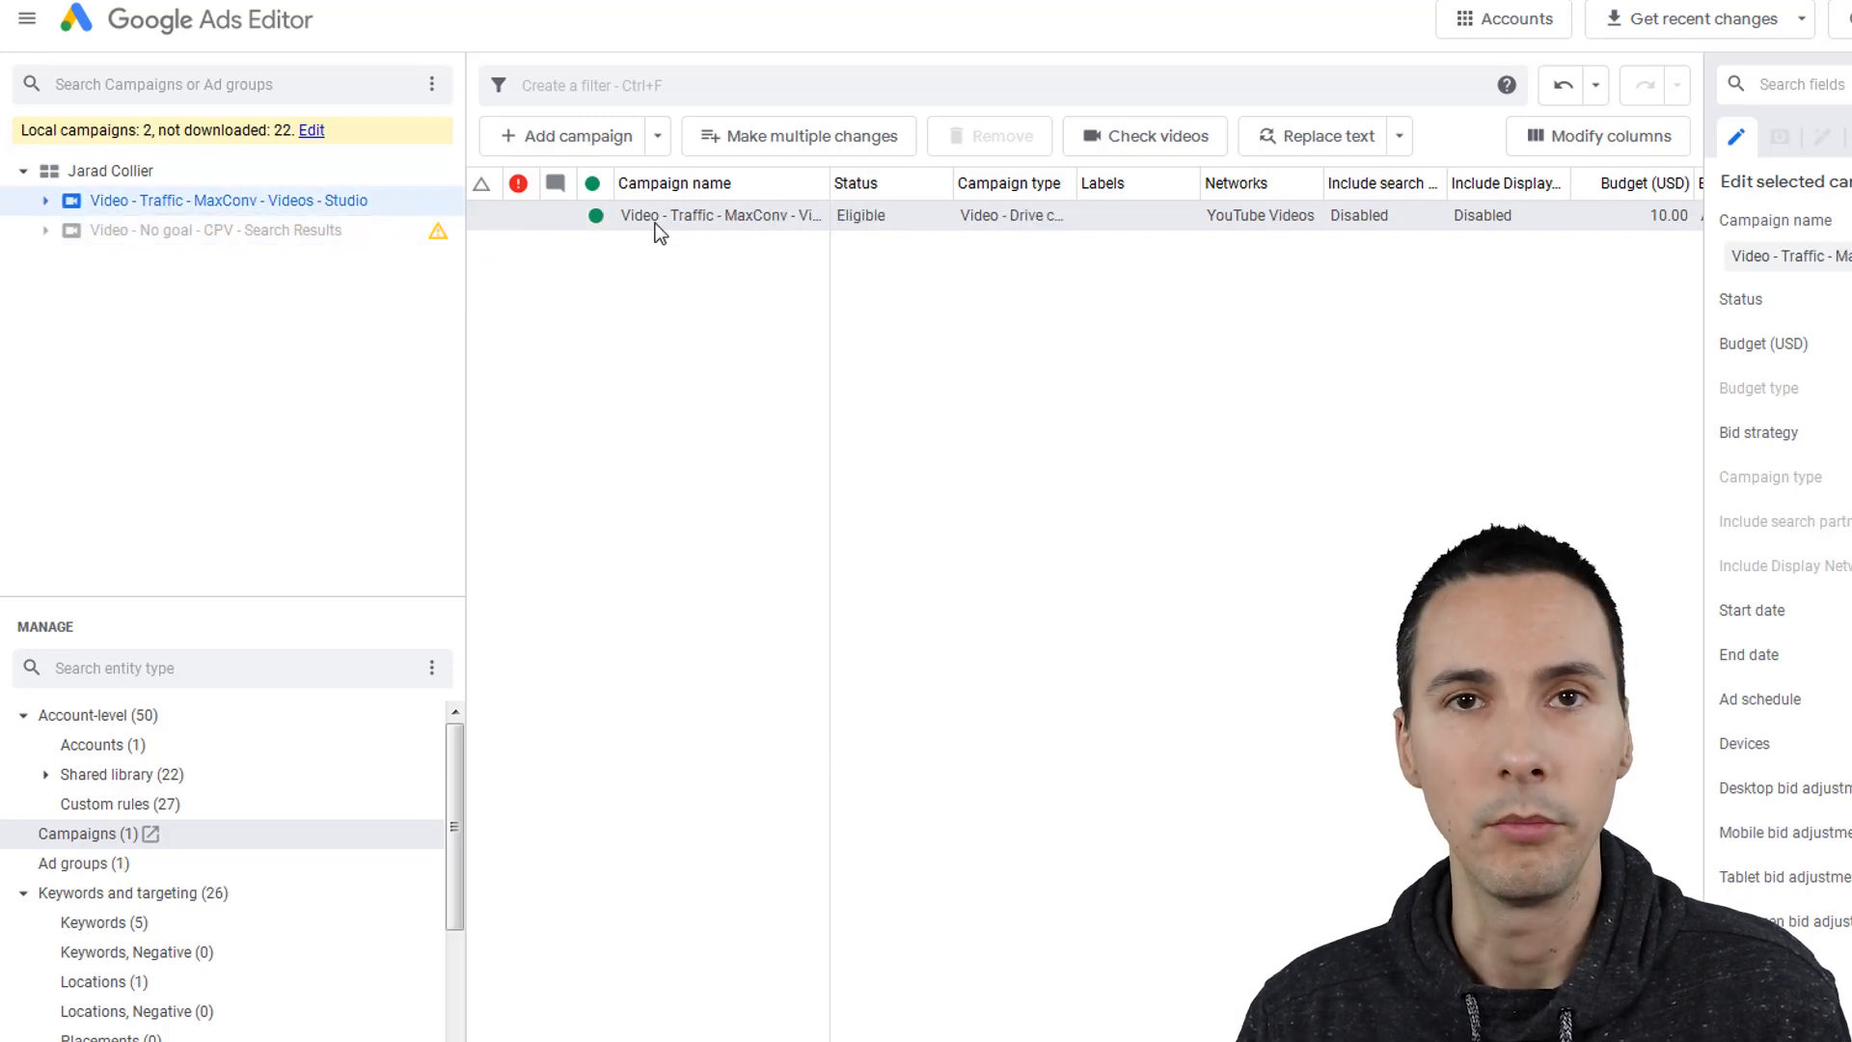
Step: Copy all targeted locations of the Video - No goal - CPV - Search Results campaign
click(356, 231)
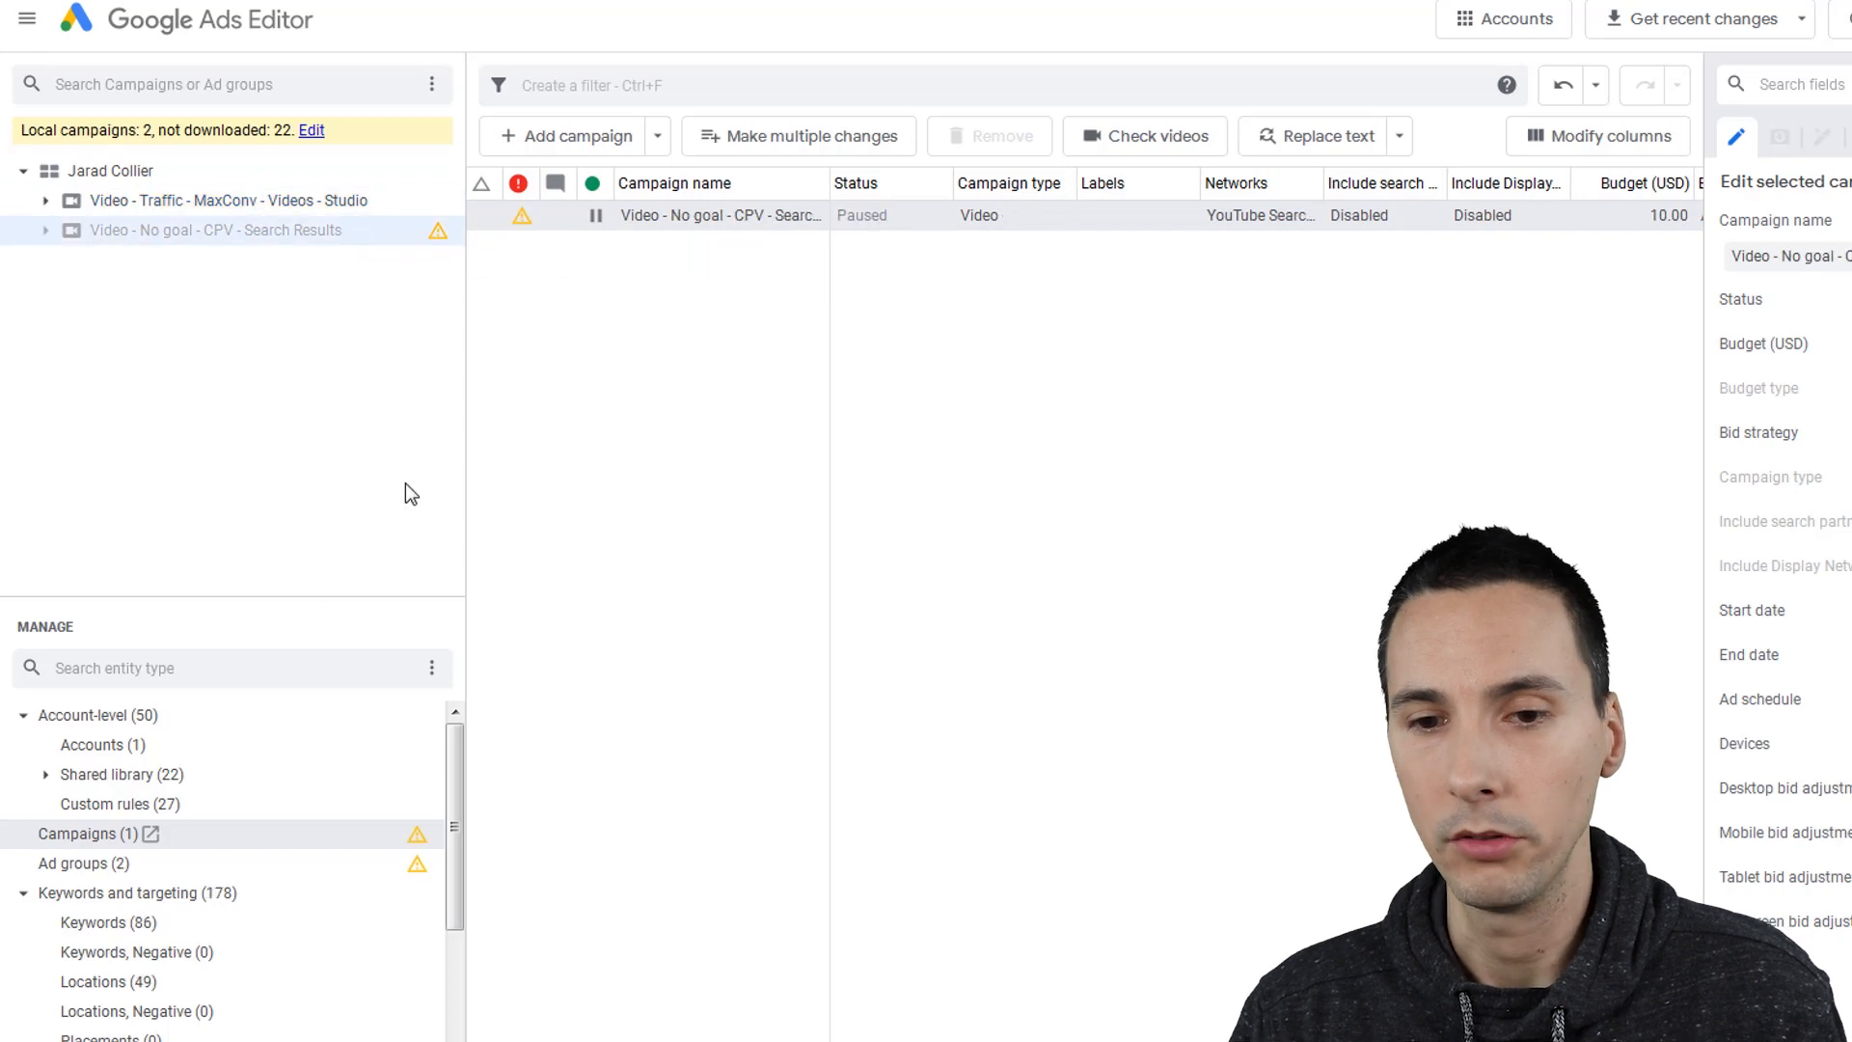
drag(454, 760, 455, 831)
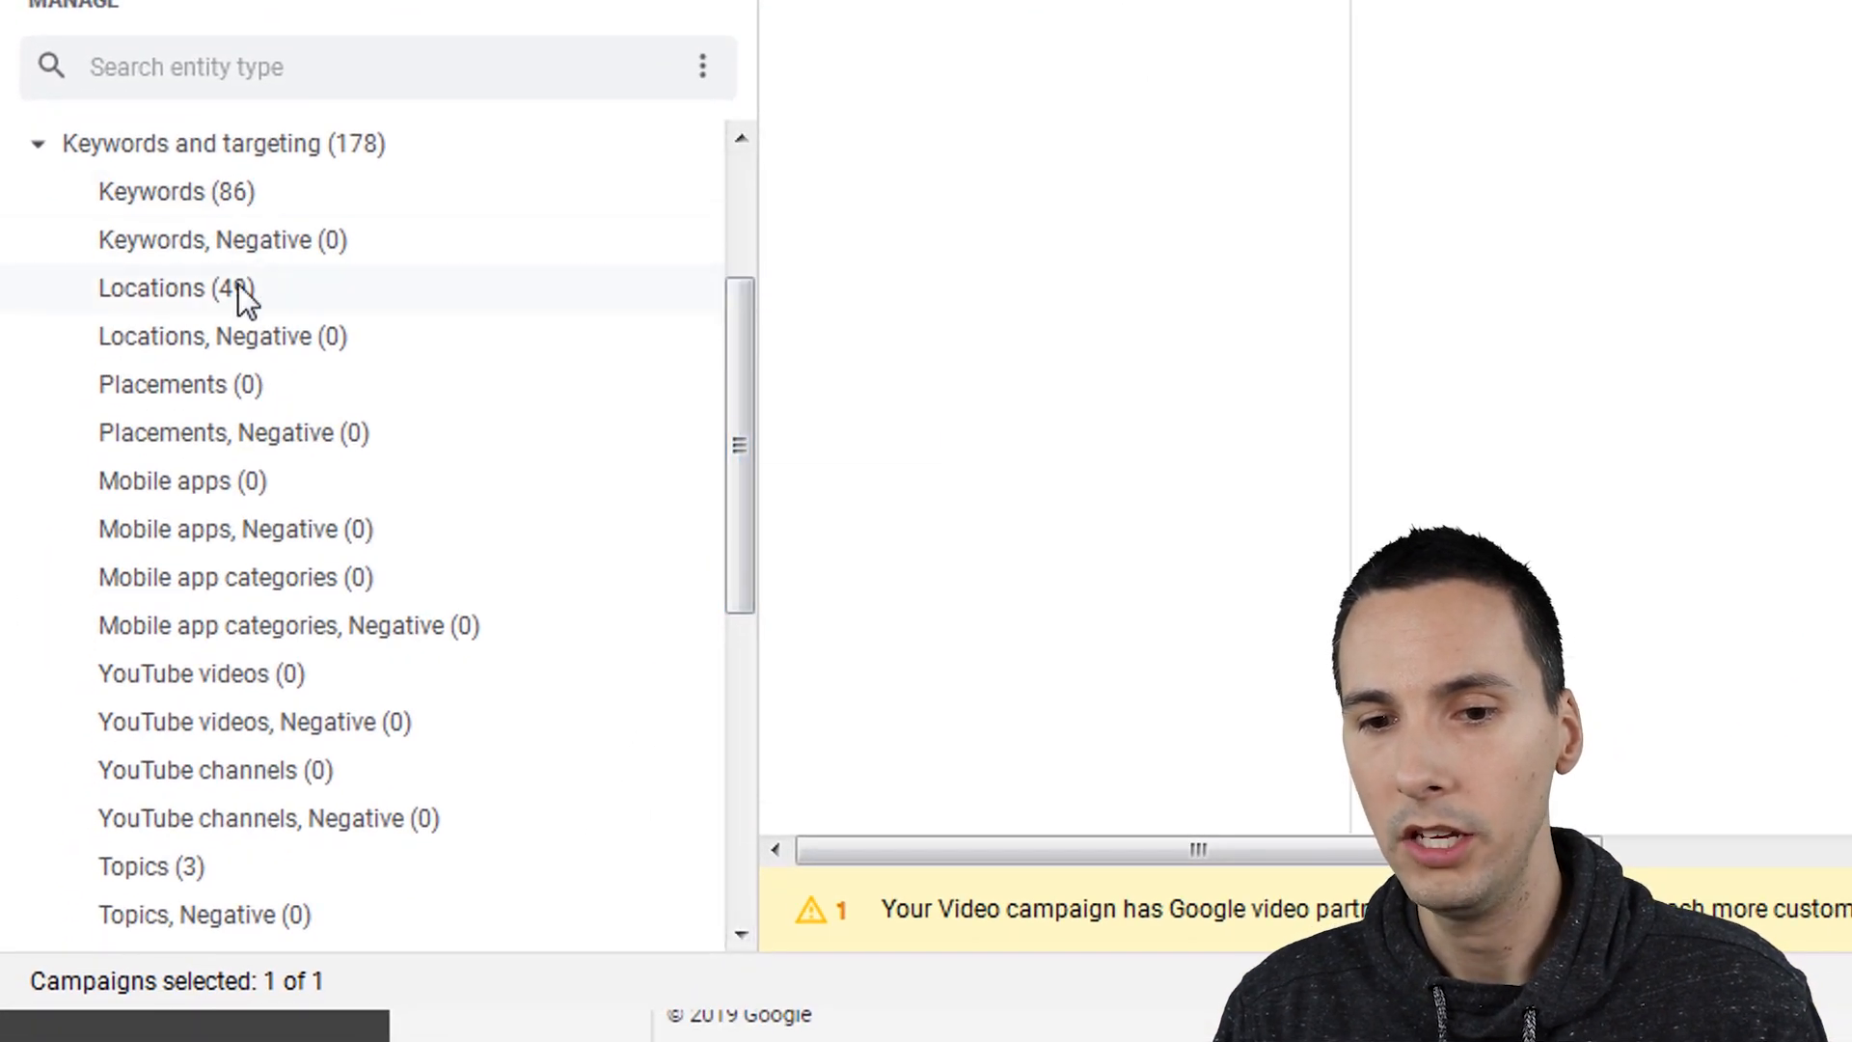
click(242, 299)
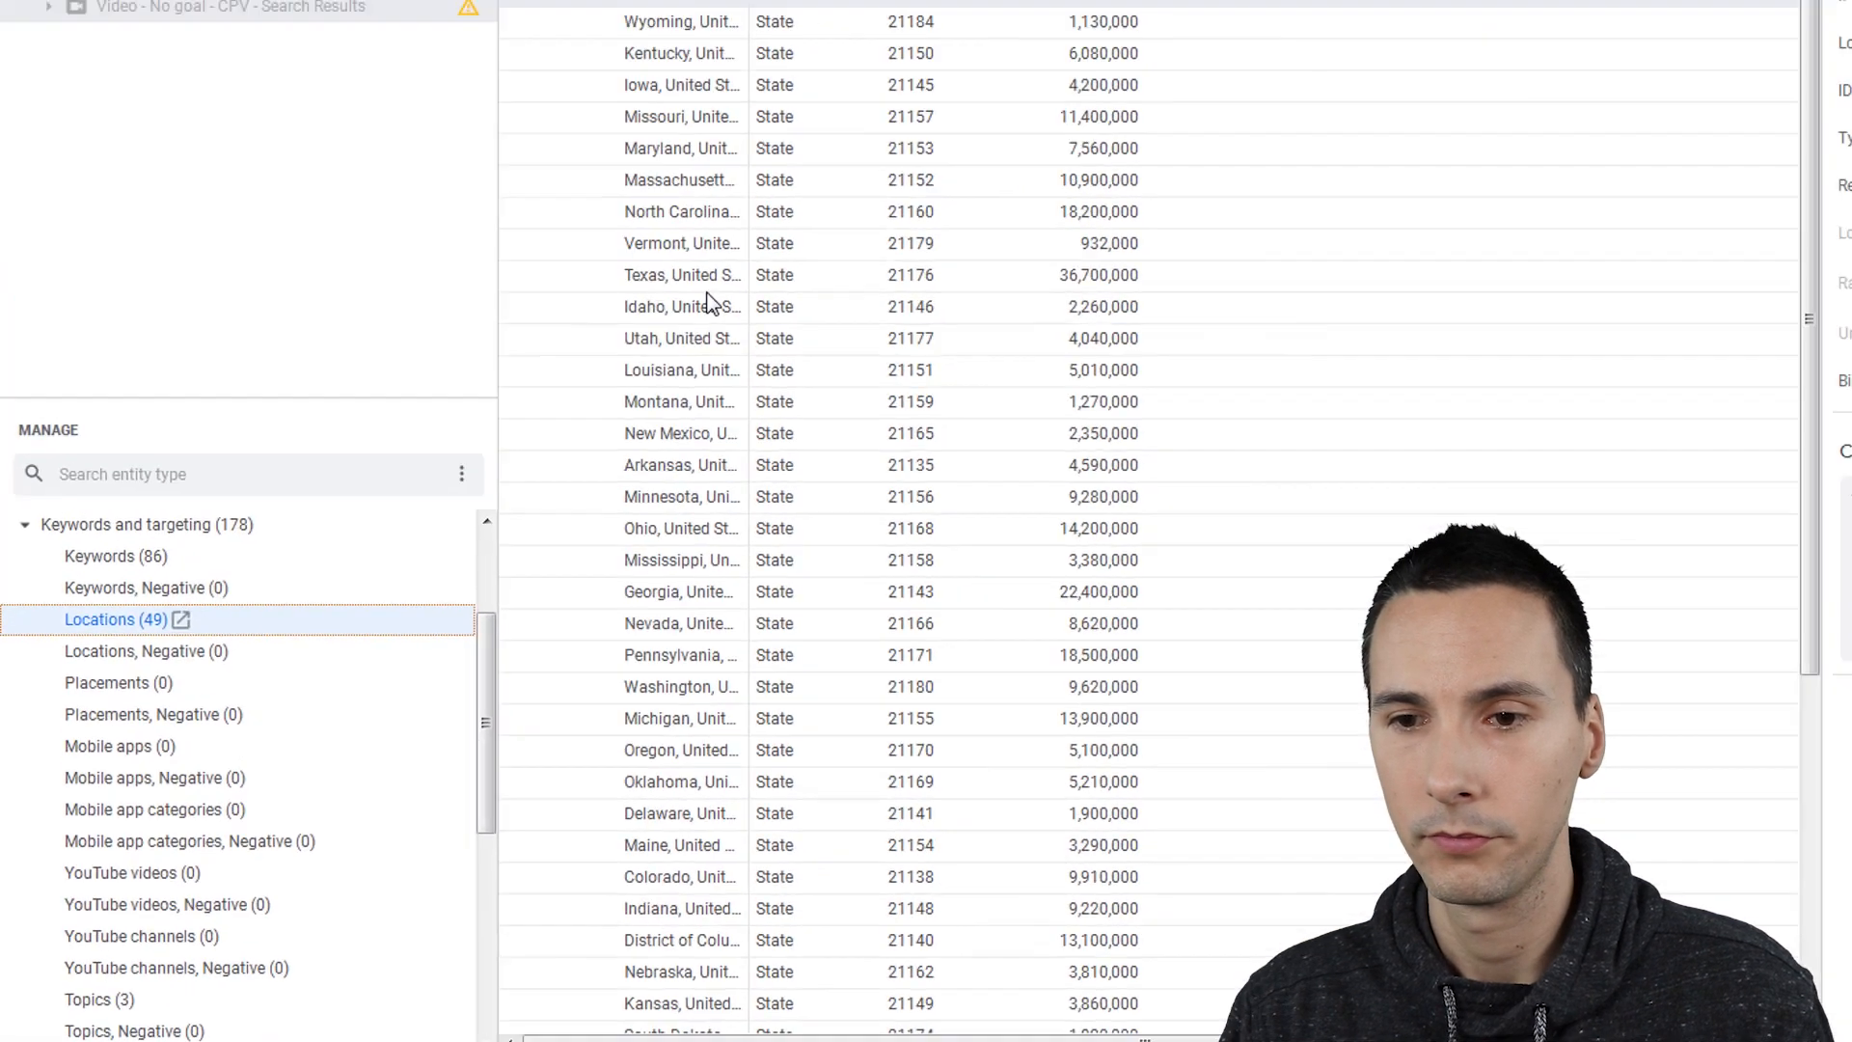
key(ctrl+a)
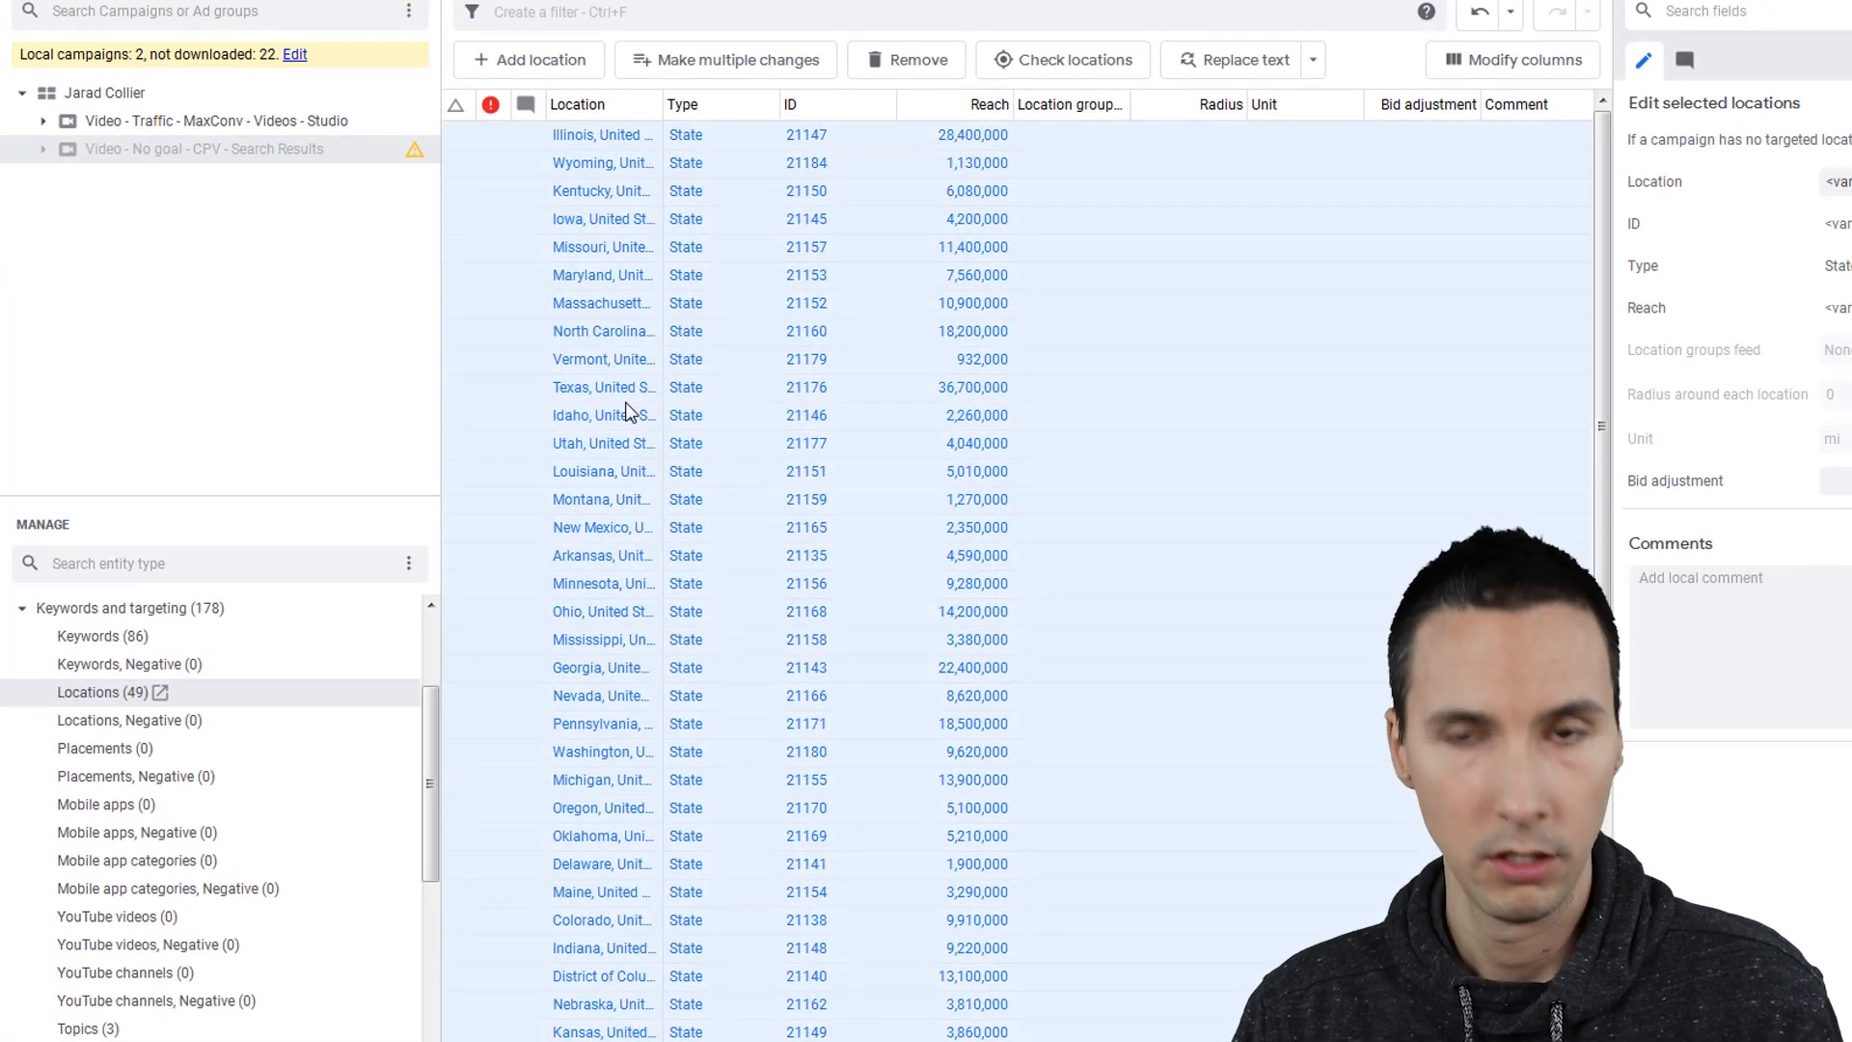
Step: Replace the United States location in the Video - Traffic - MaxConv - Videos - Studio campaign with the copied state locations and check them
click(340, 124)
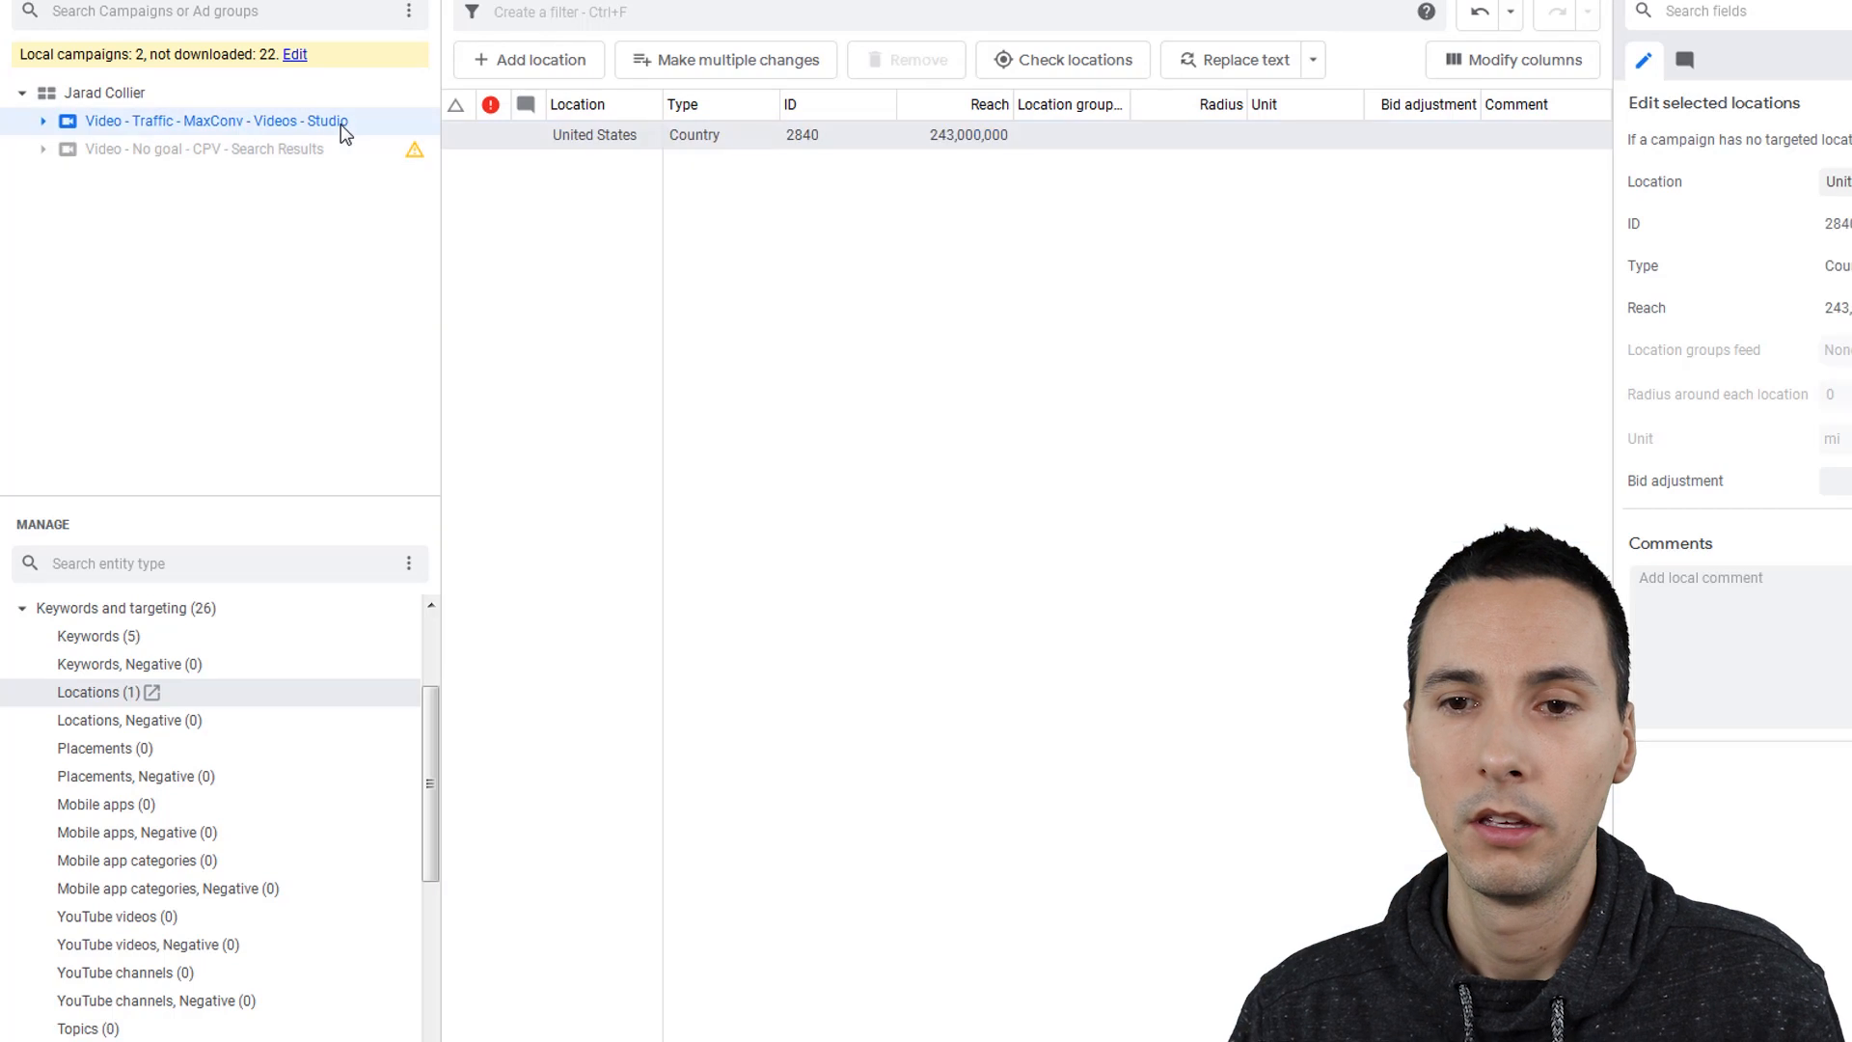
click(617, 135)
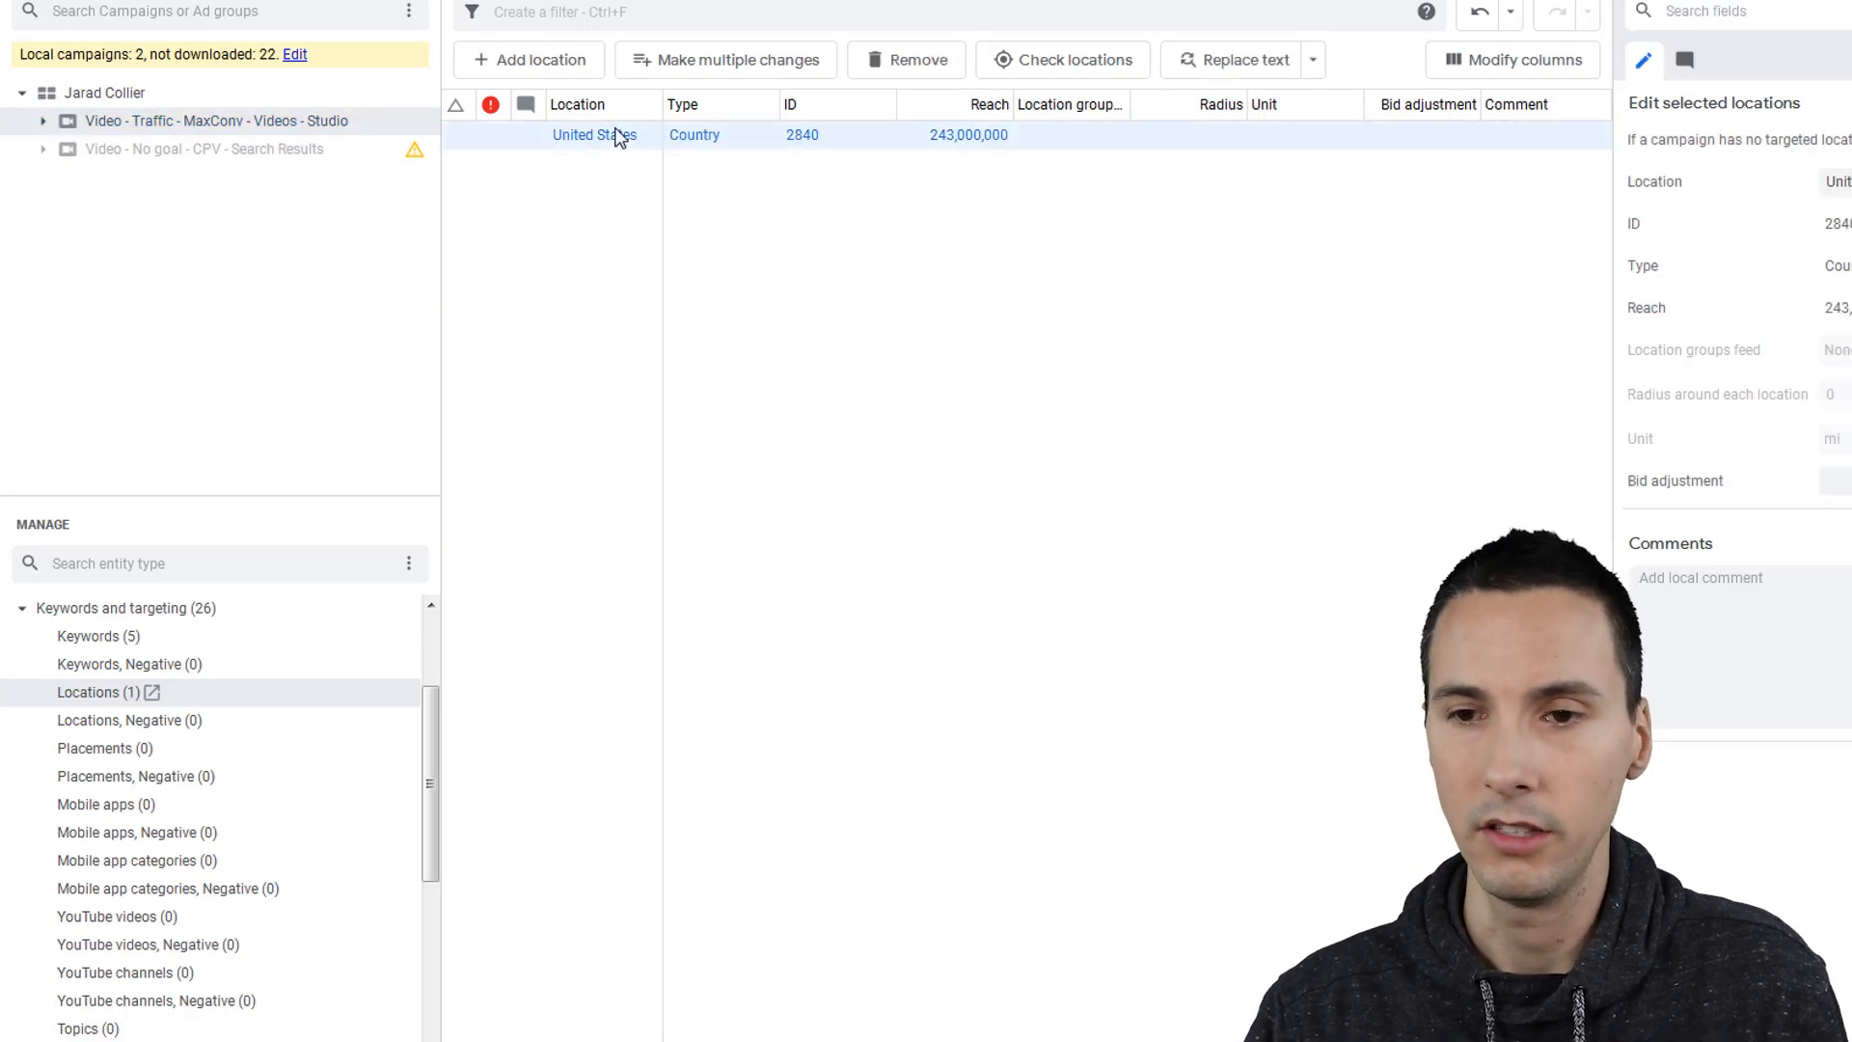
key(ctrl+v)
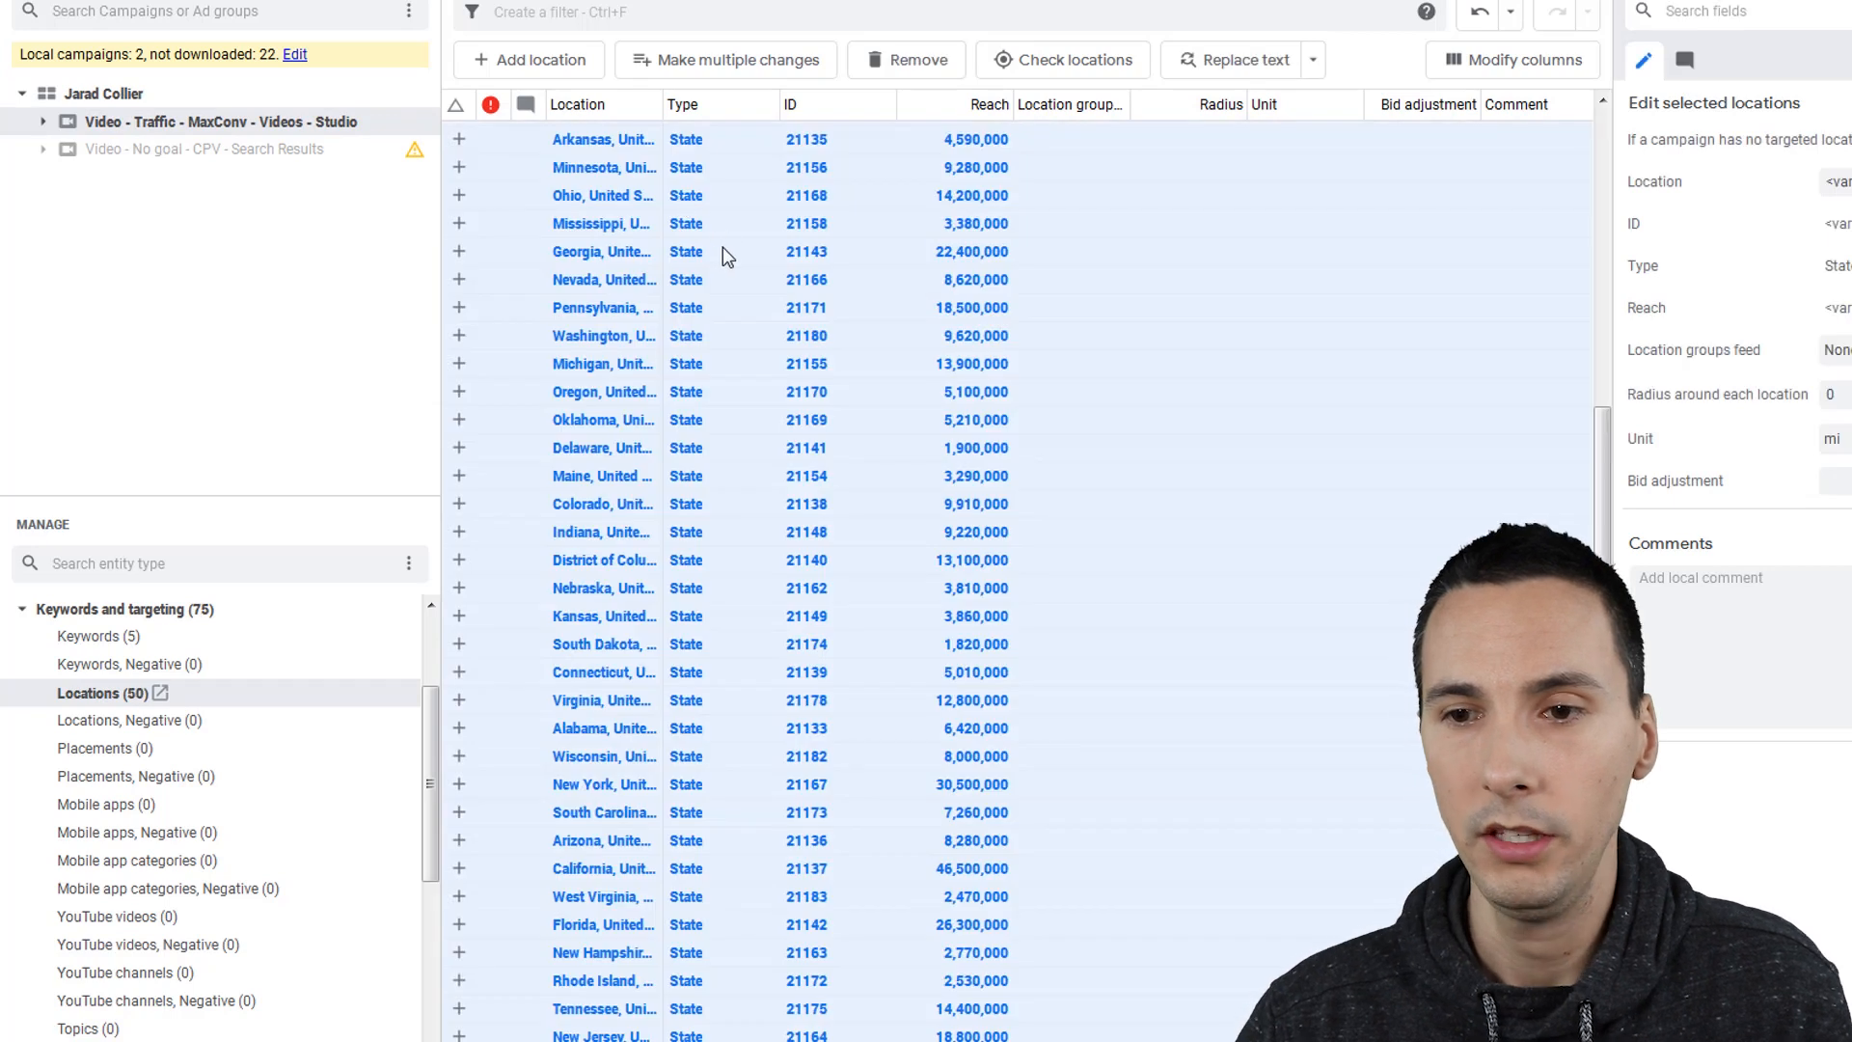
scroll(736, 268, down, 1)
scroll(737, 267, up, 6)
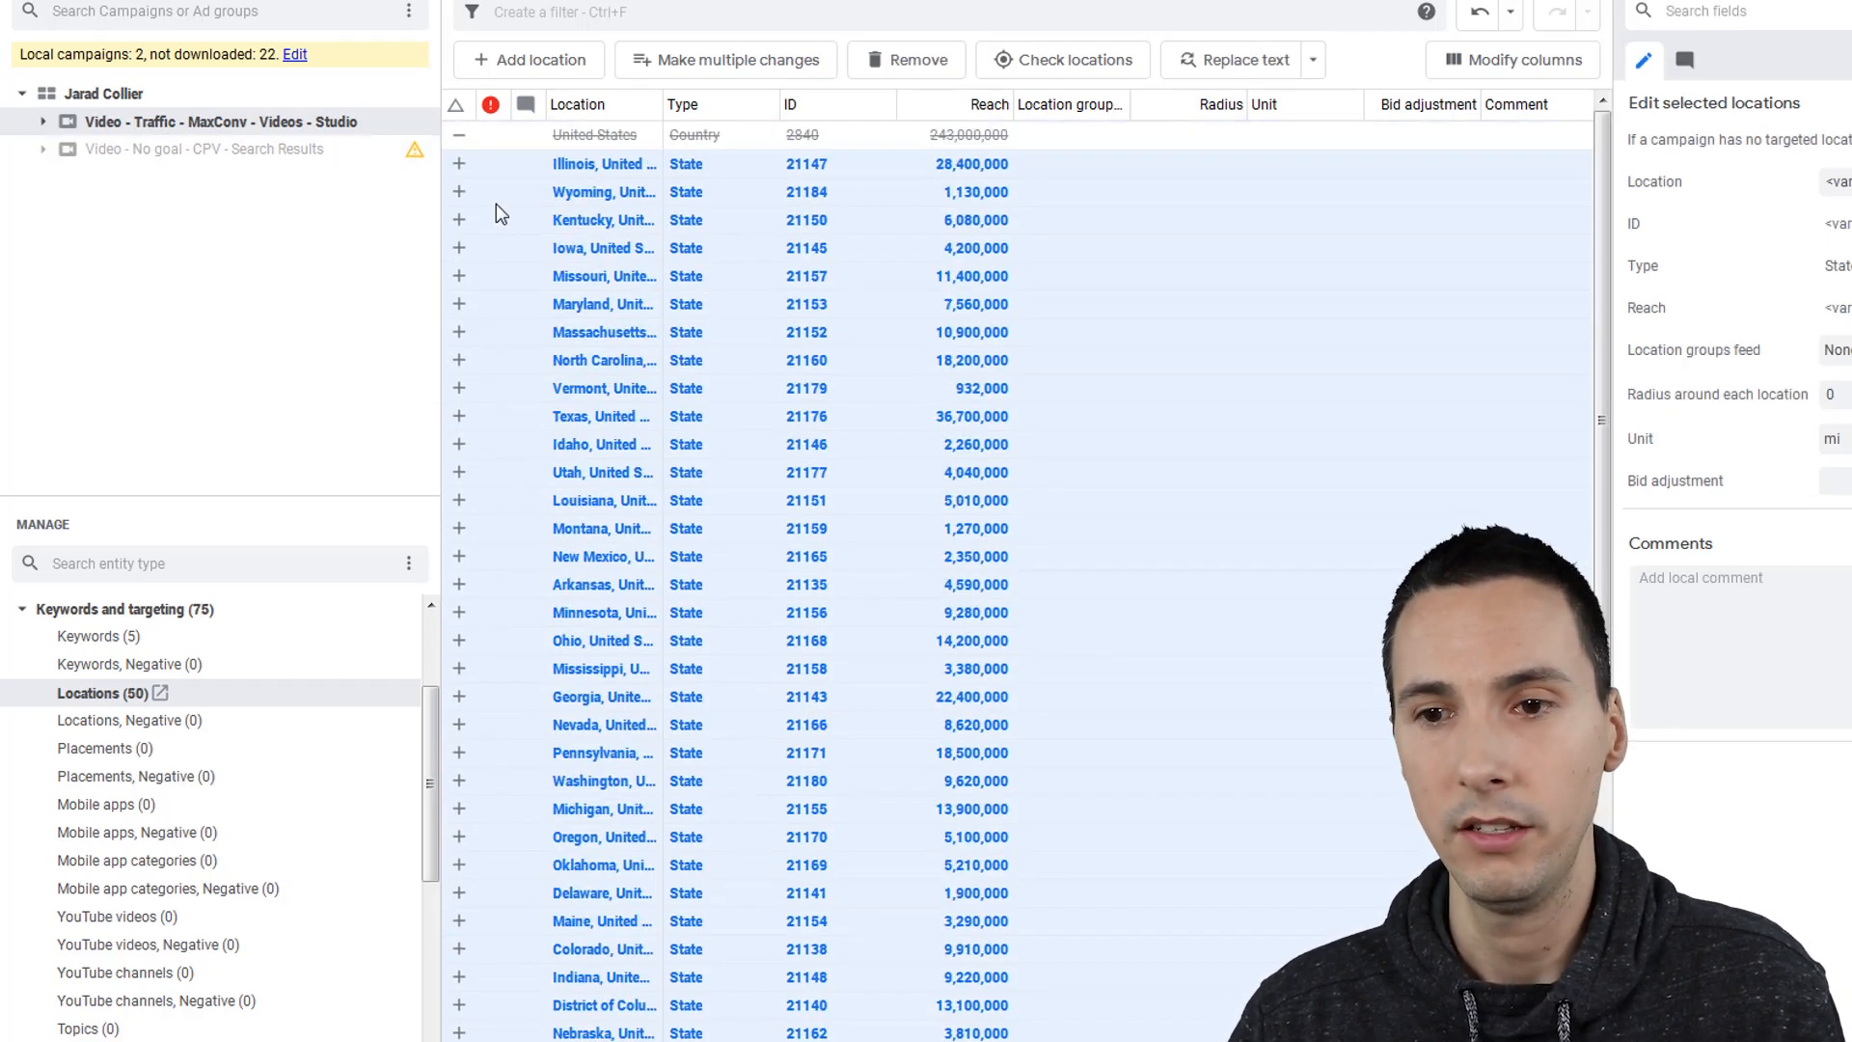
double_click(637, 166)
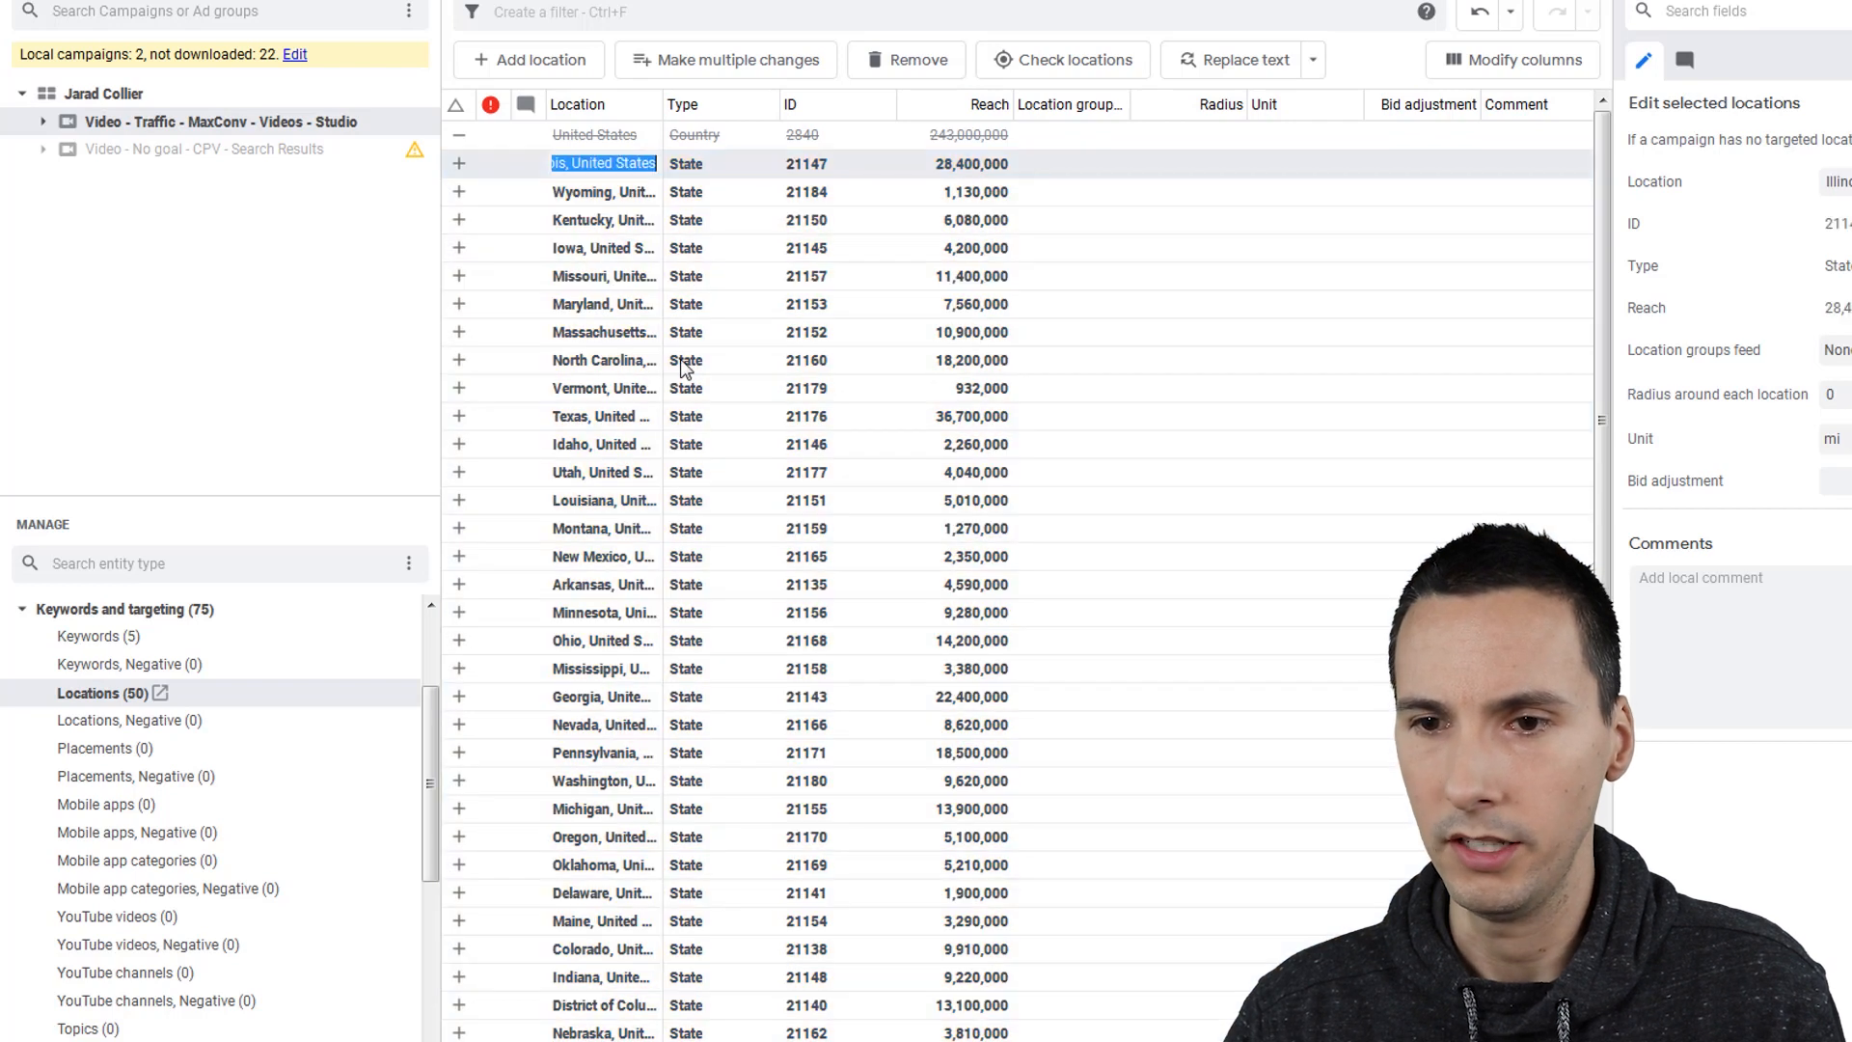
click(585, 258)
click(547, 166)
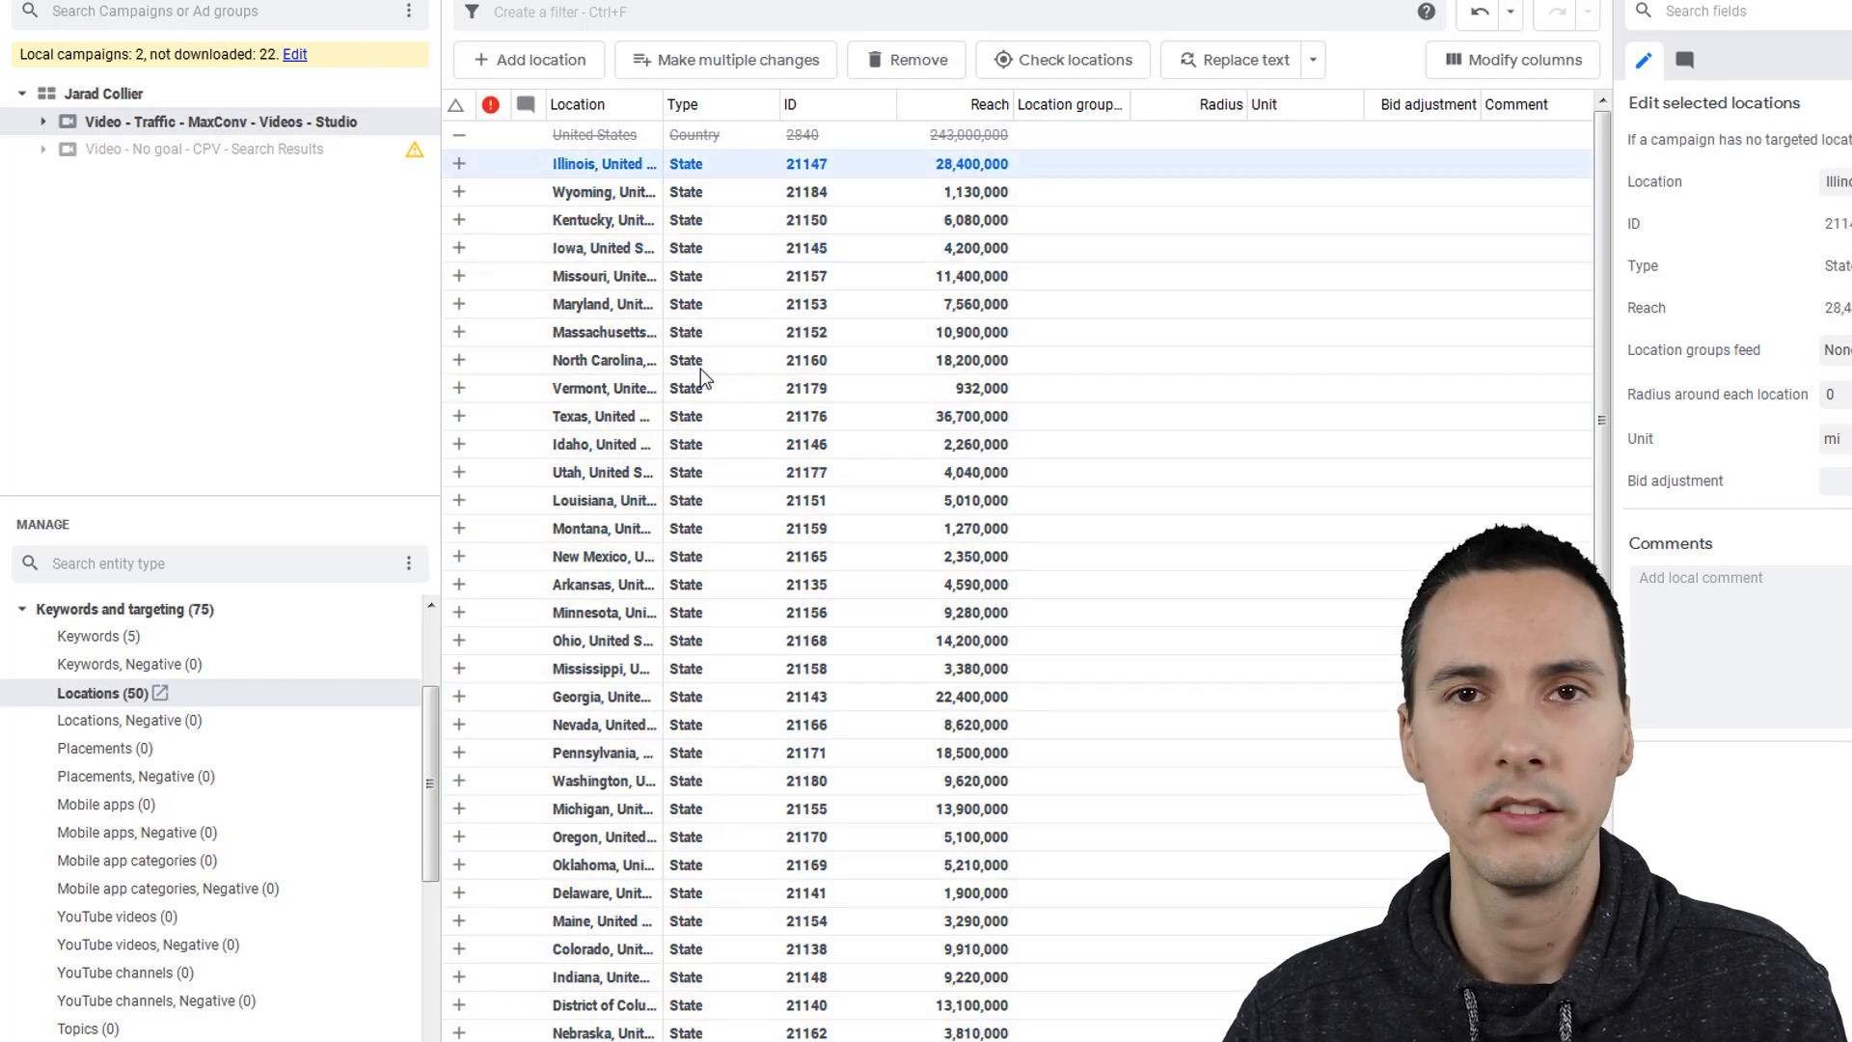
click(719, 395)
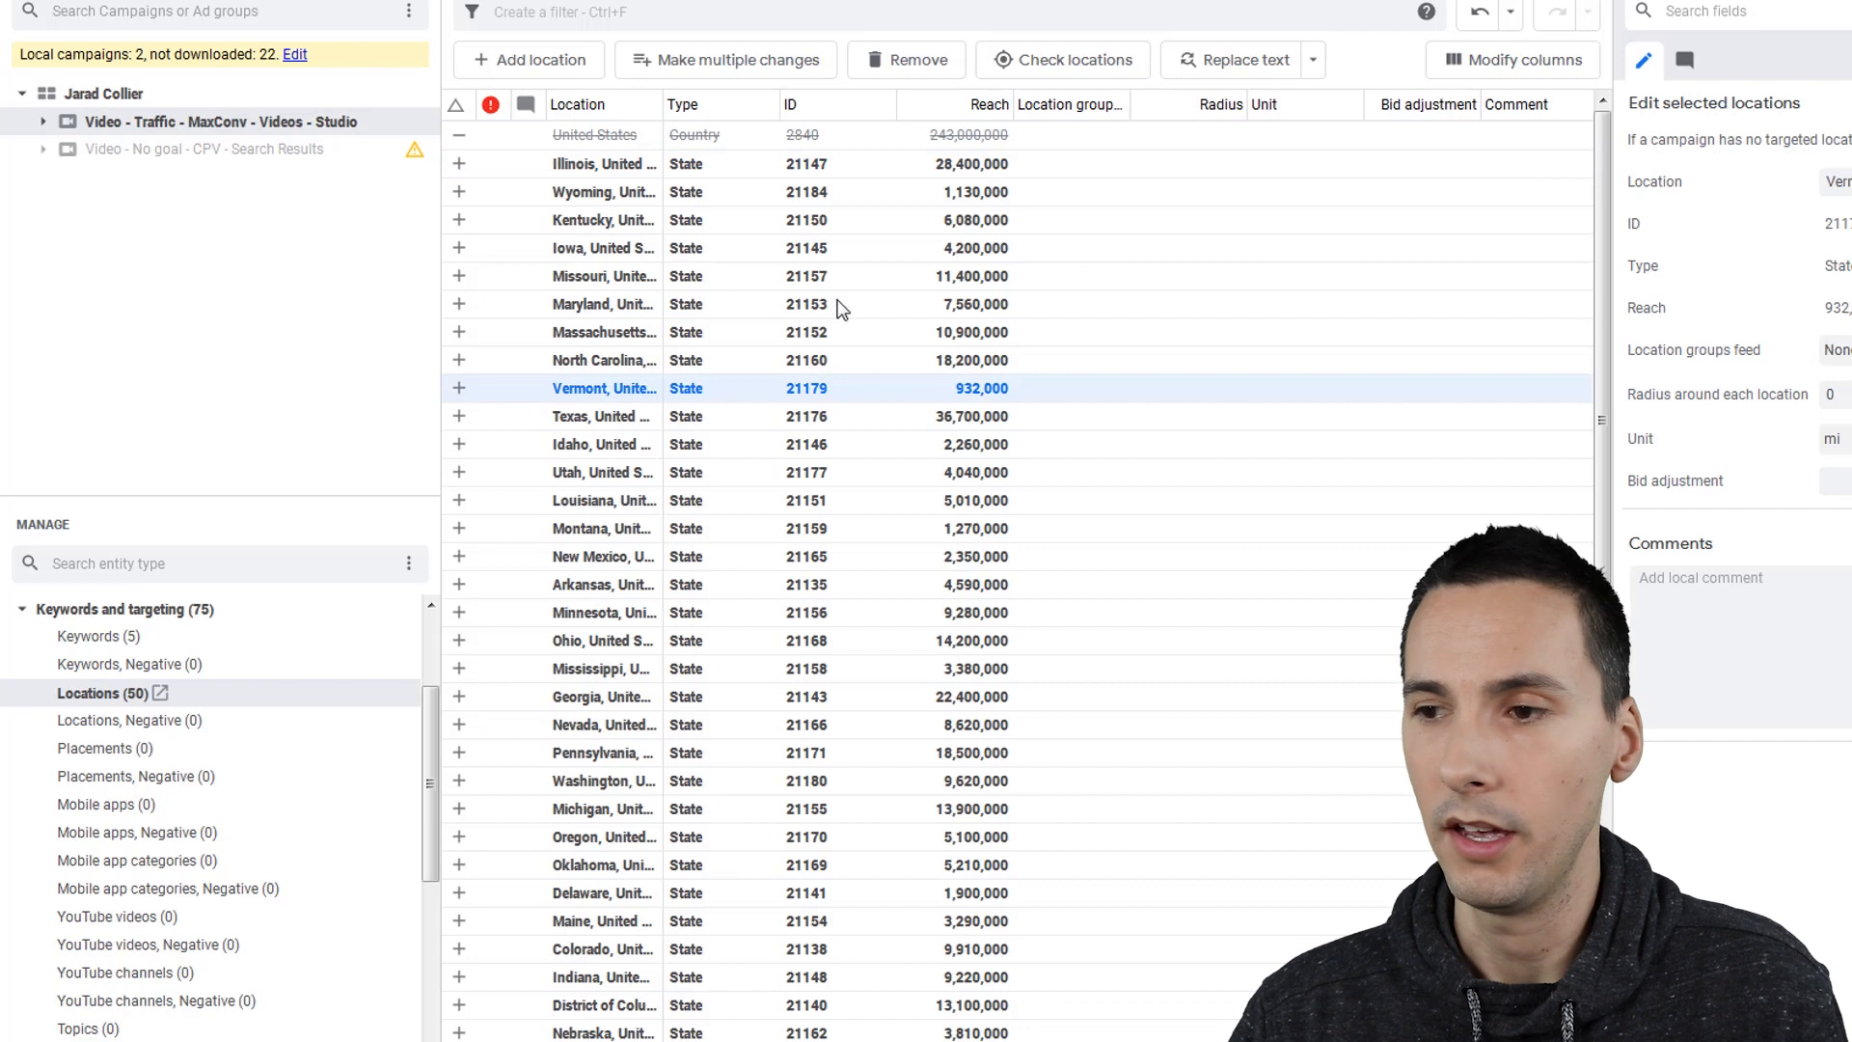
Step: Find the ad schedule setting of the Video - No goal - CPV - Search Results campaign with the field search "ad sch" and copy that campaign
click(241, 158)
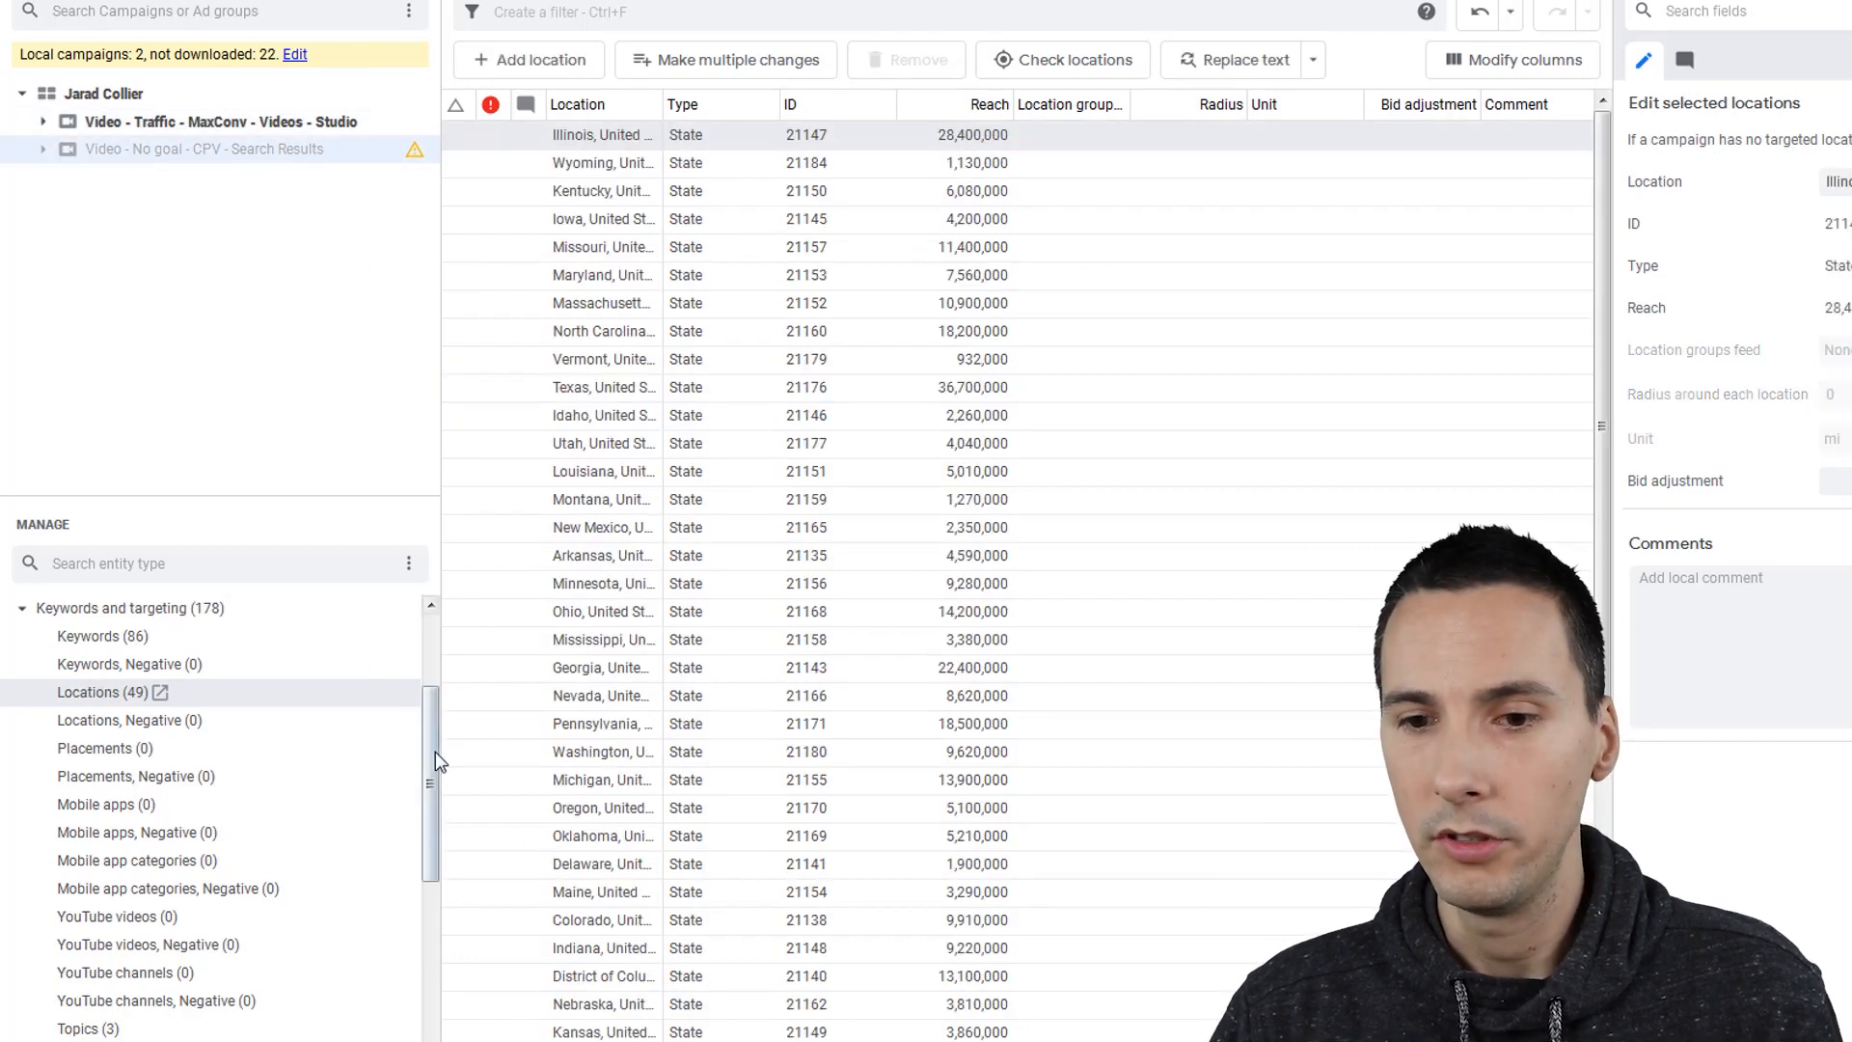
drag(430, 762, 431, 690)
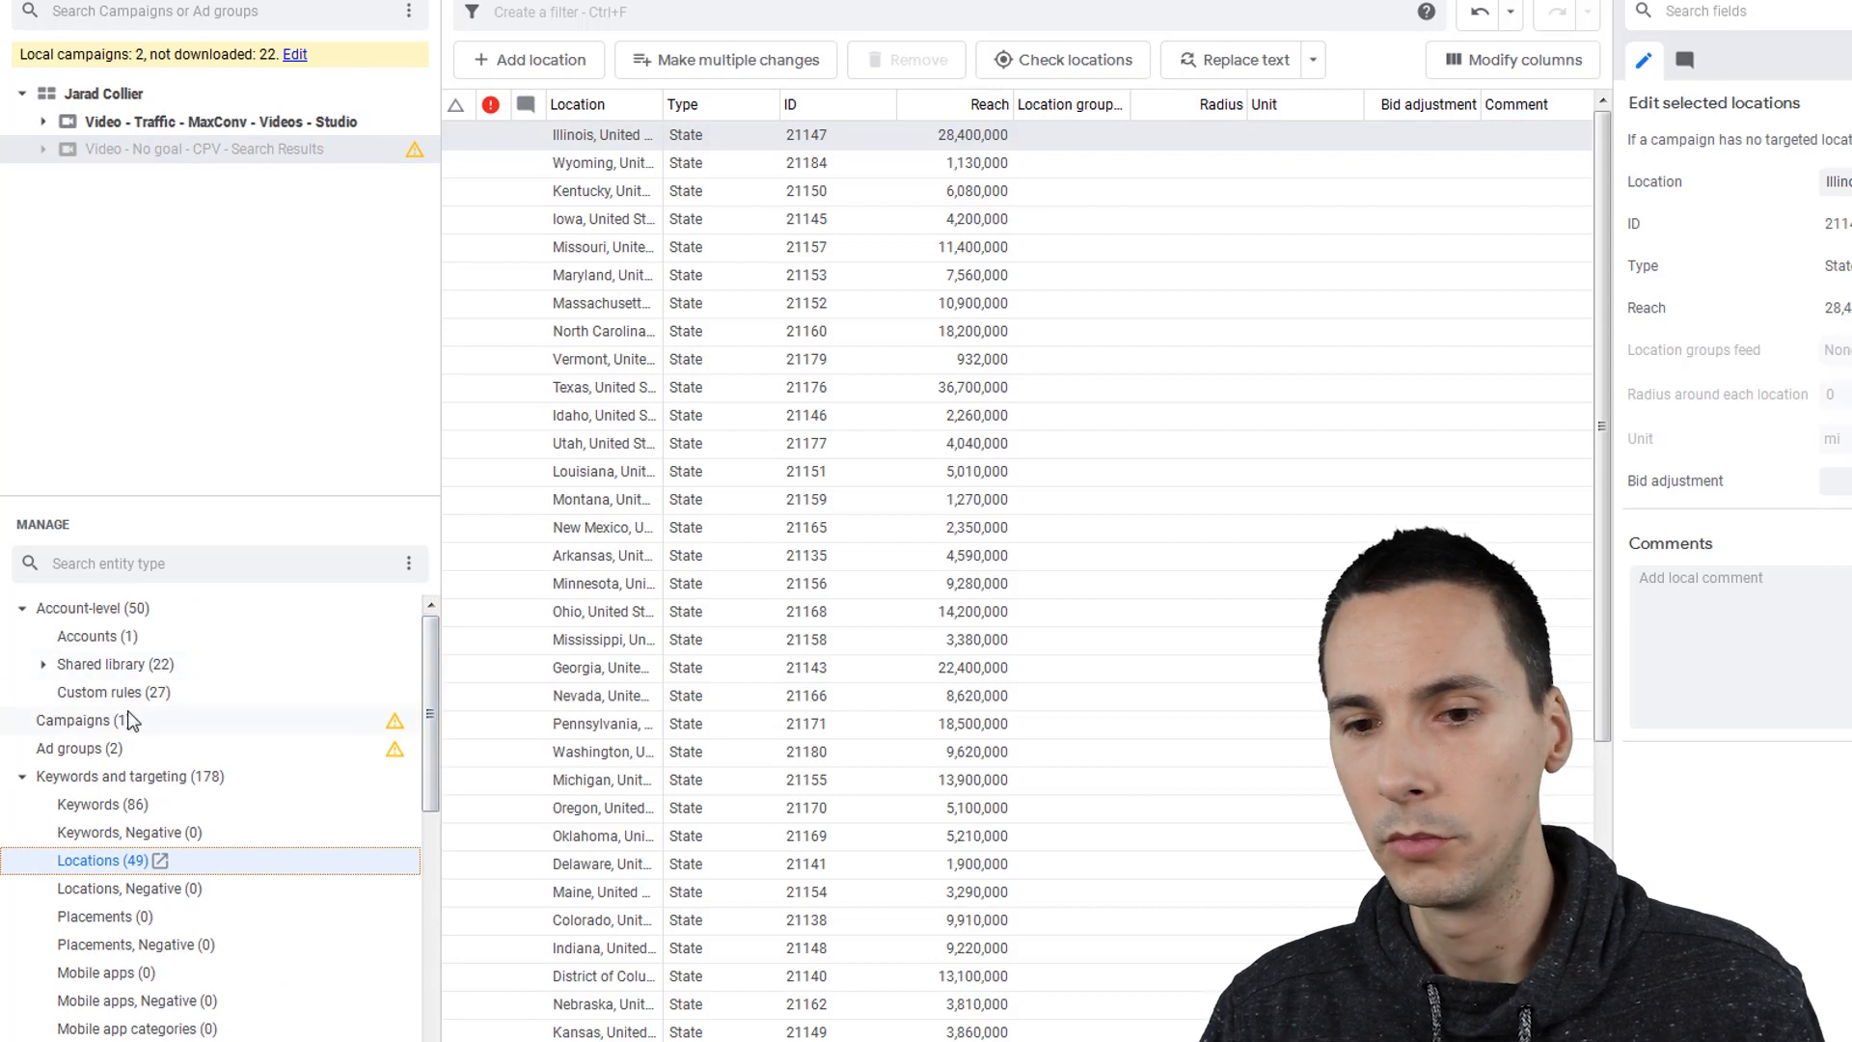
click(124, 723)
click(1709, 11)
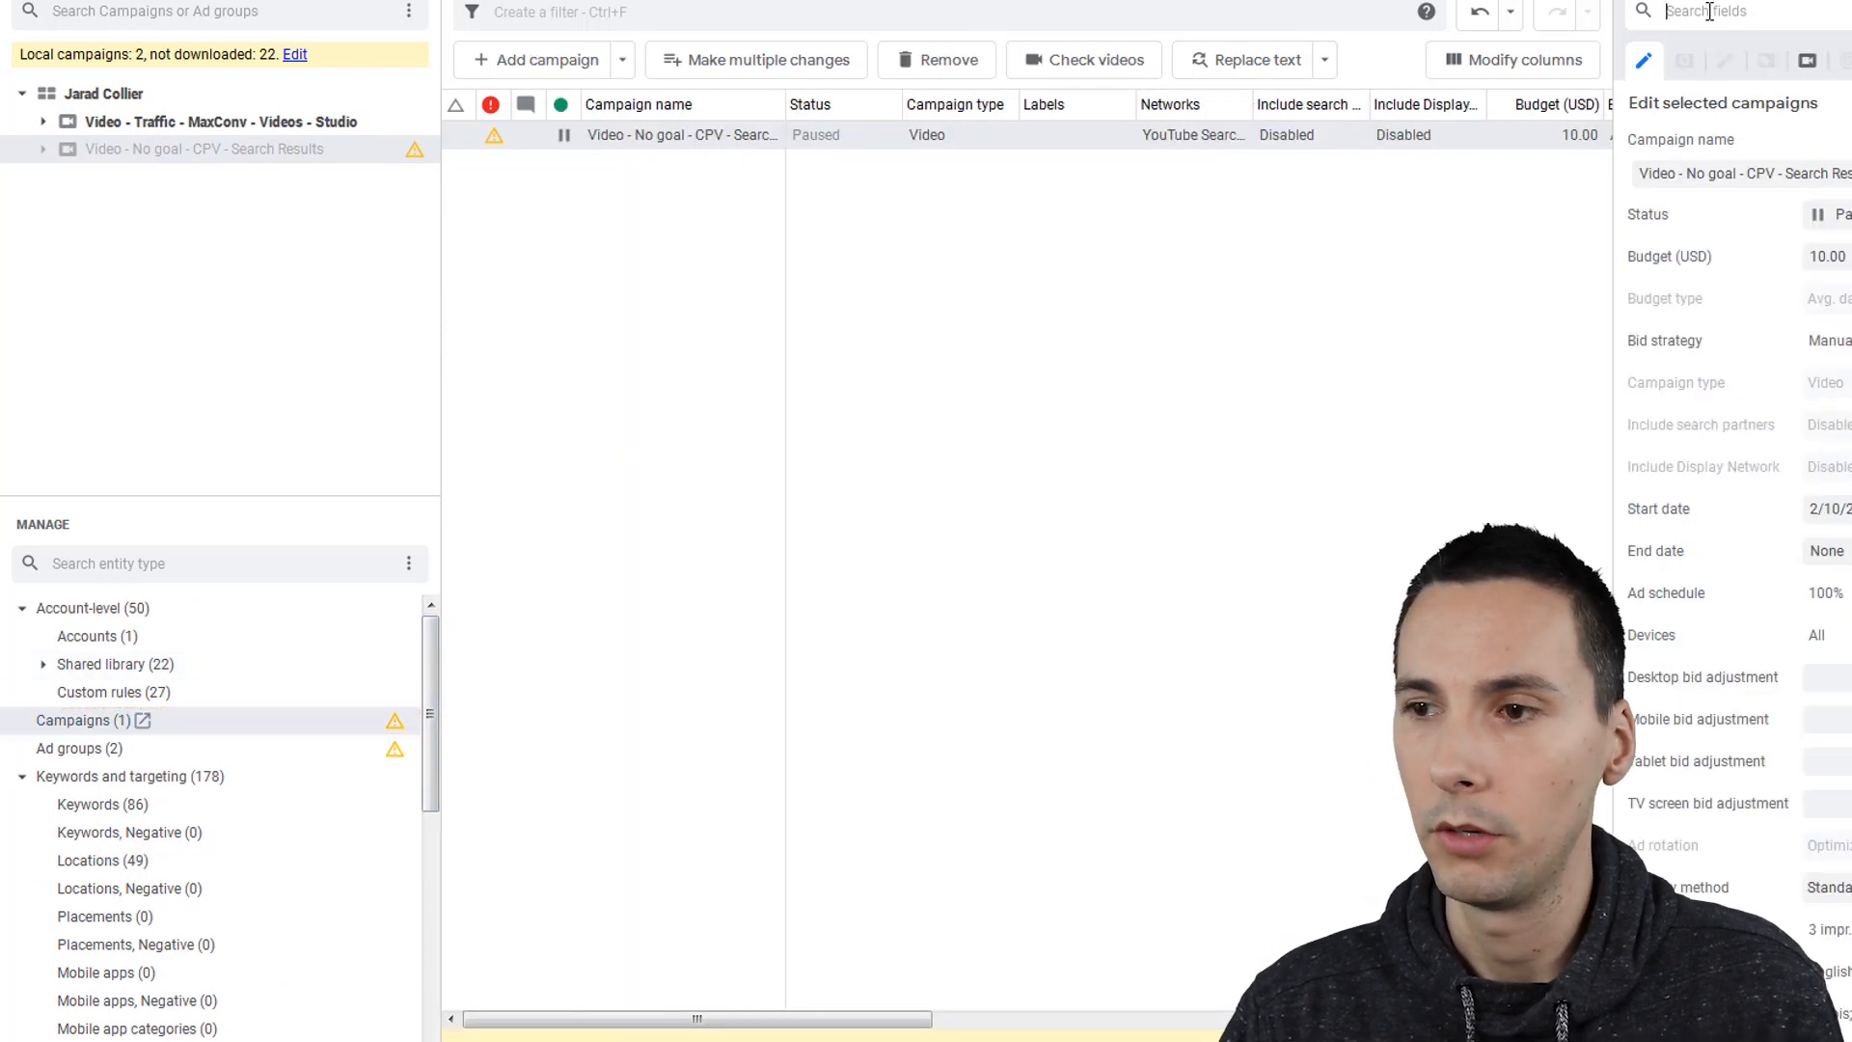
text(ad)
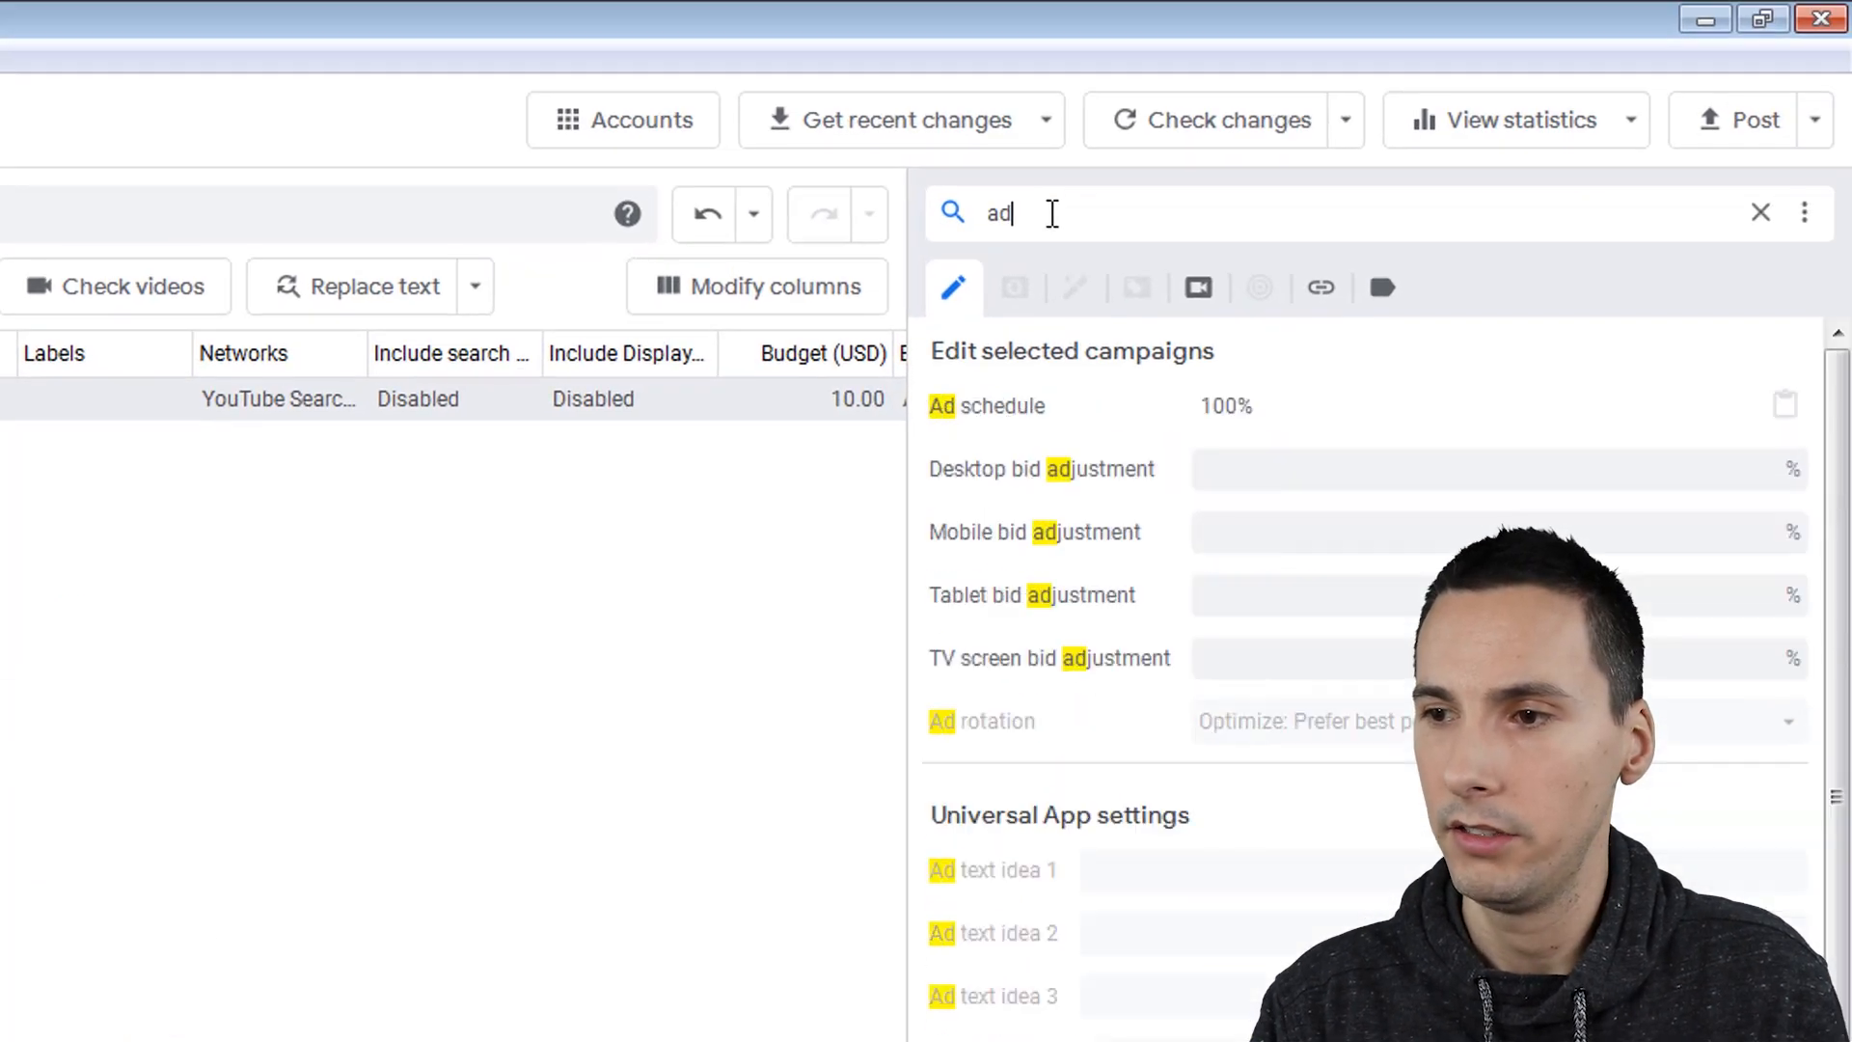
text( sch)
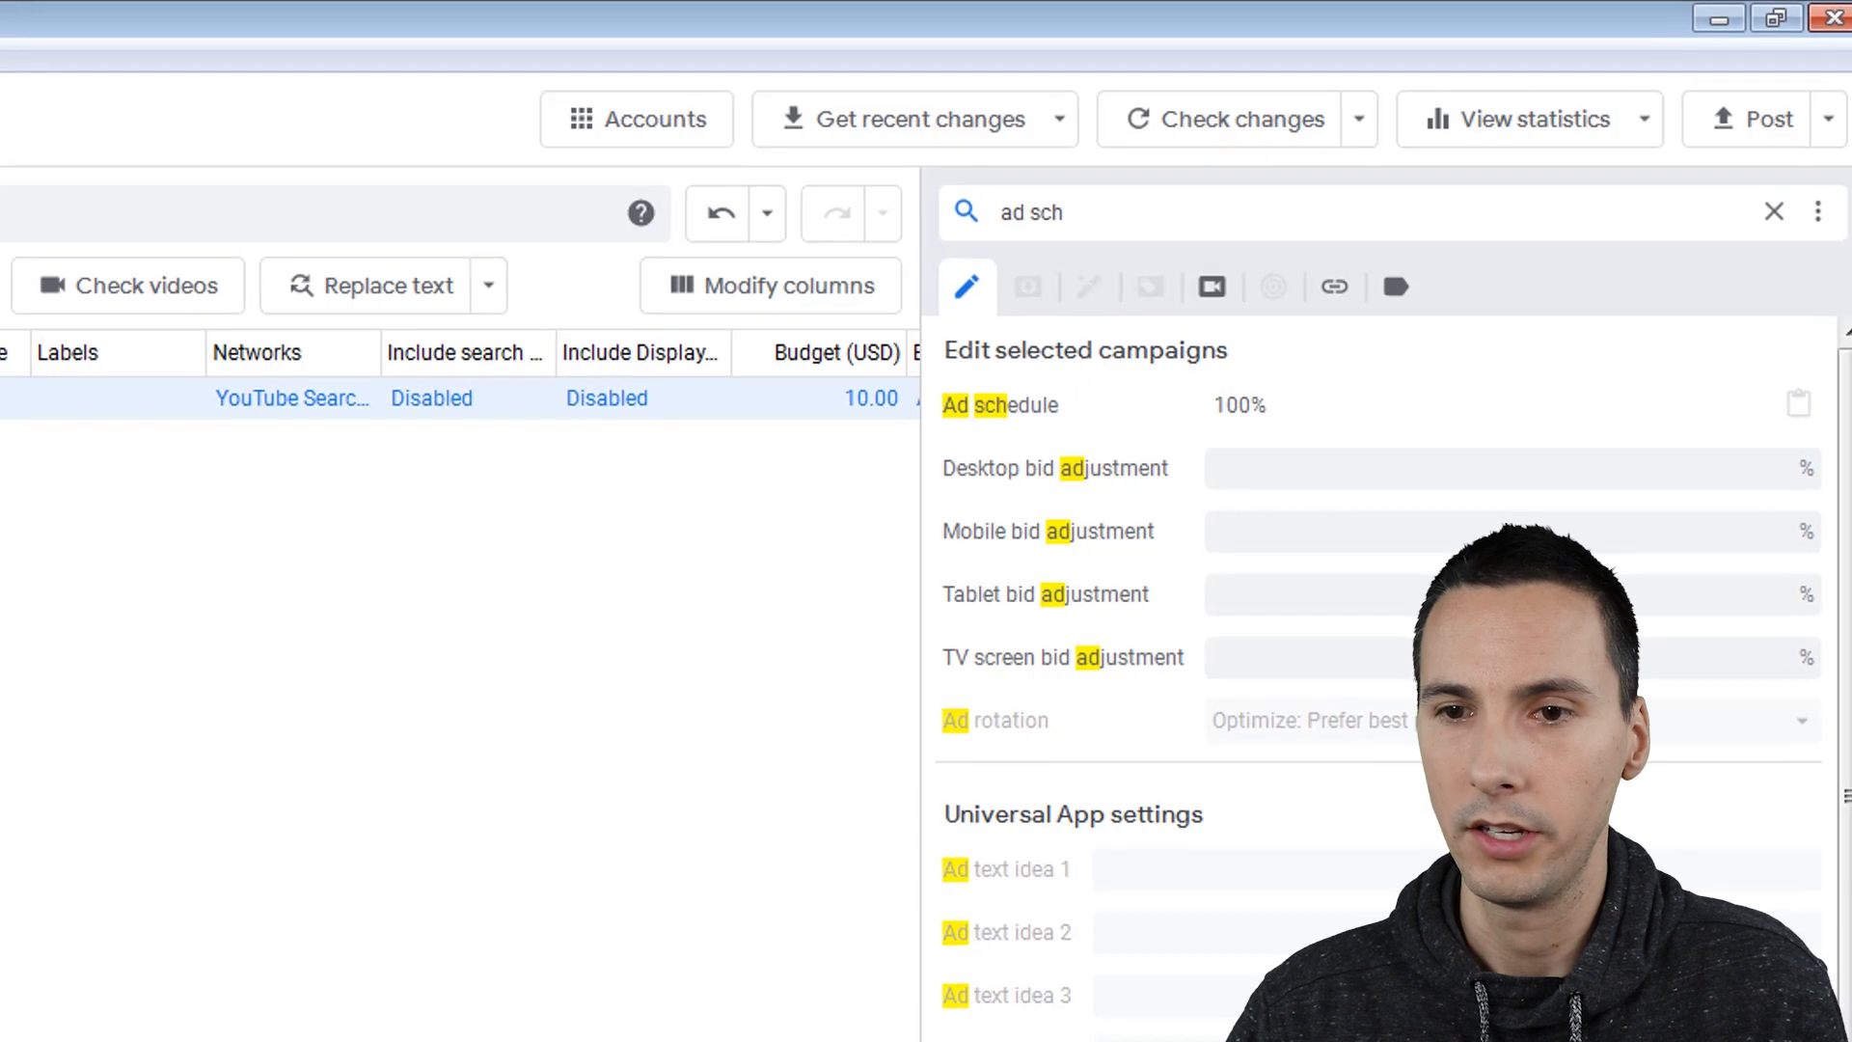
right_click(153, 347)
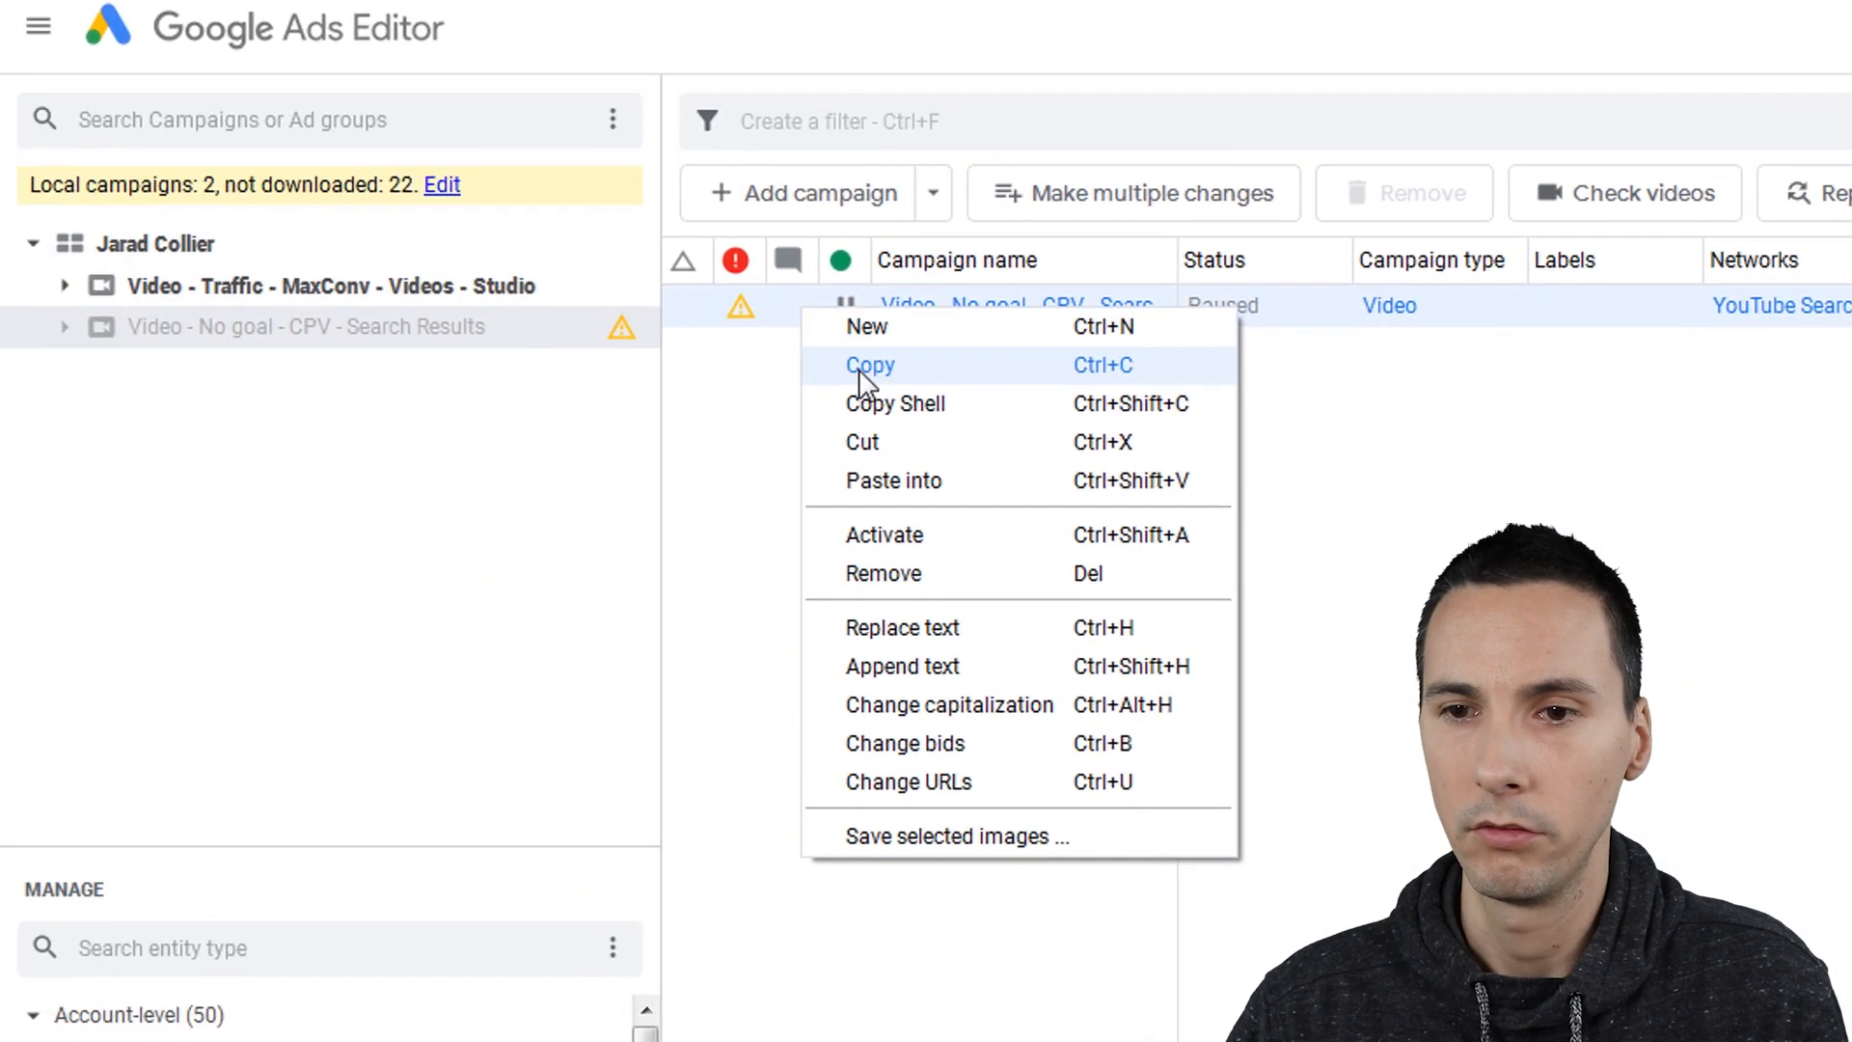
click(863, 381)
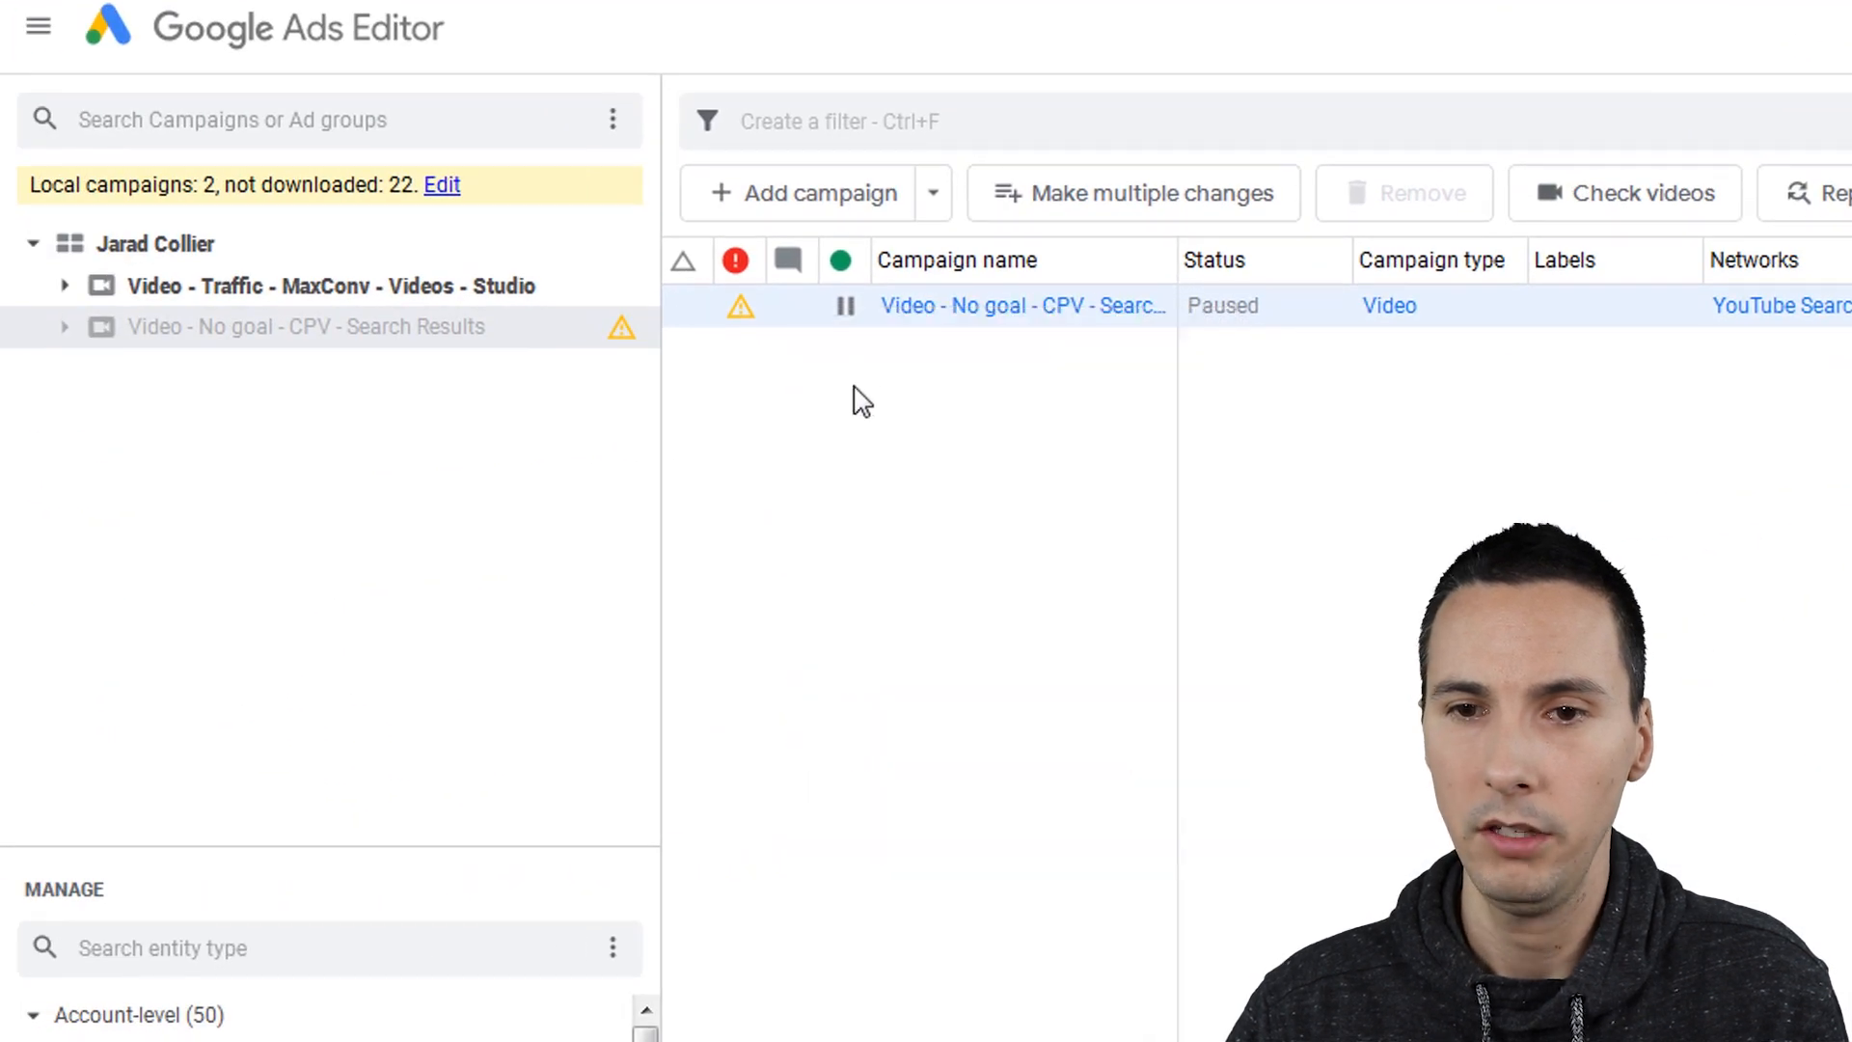
Step: Paste the copied ad schedule into the Video - Traffic - MaxConv - Videos - Studio campaign
click(497, 287)
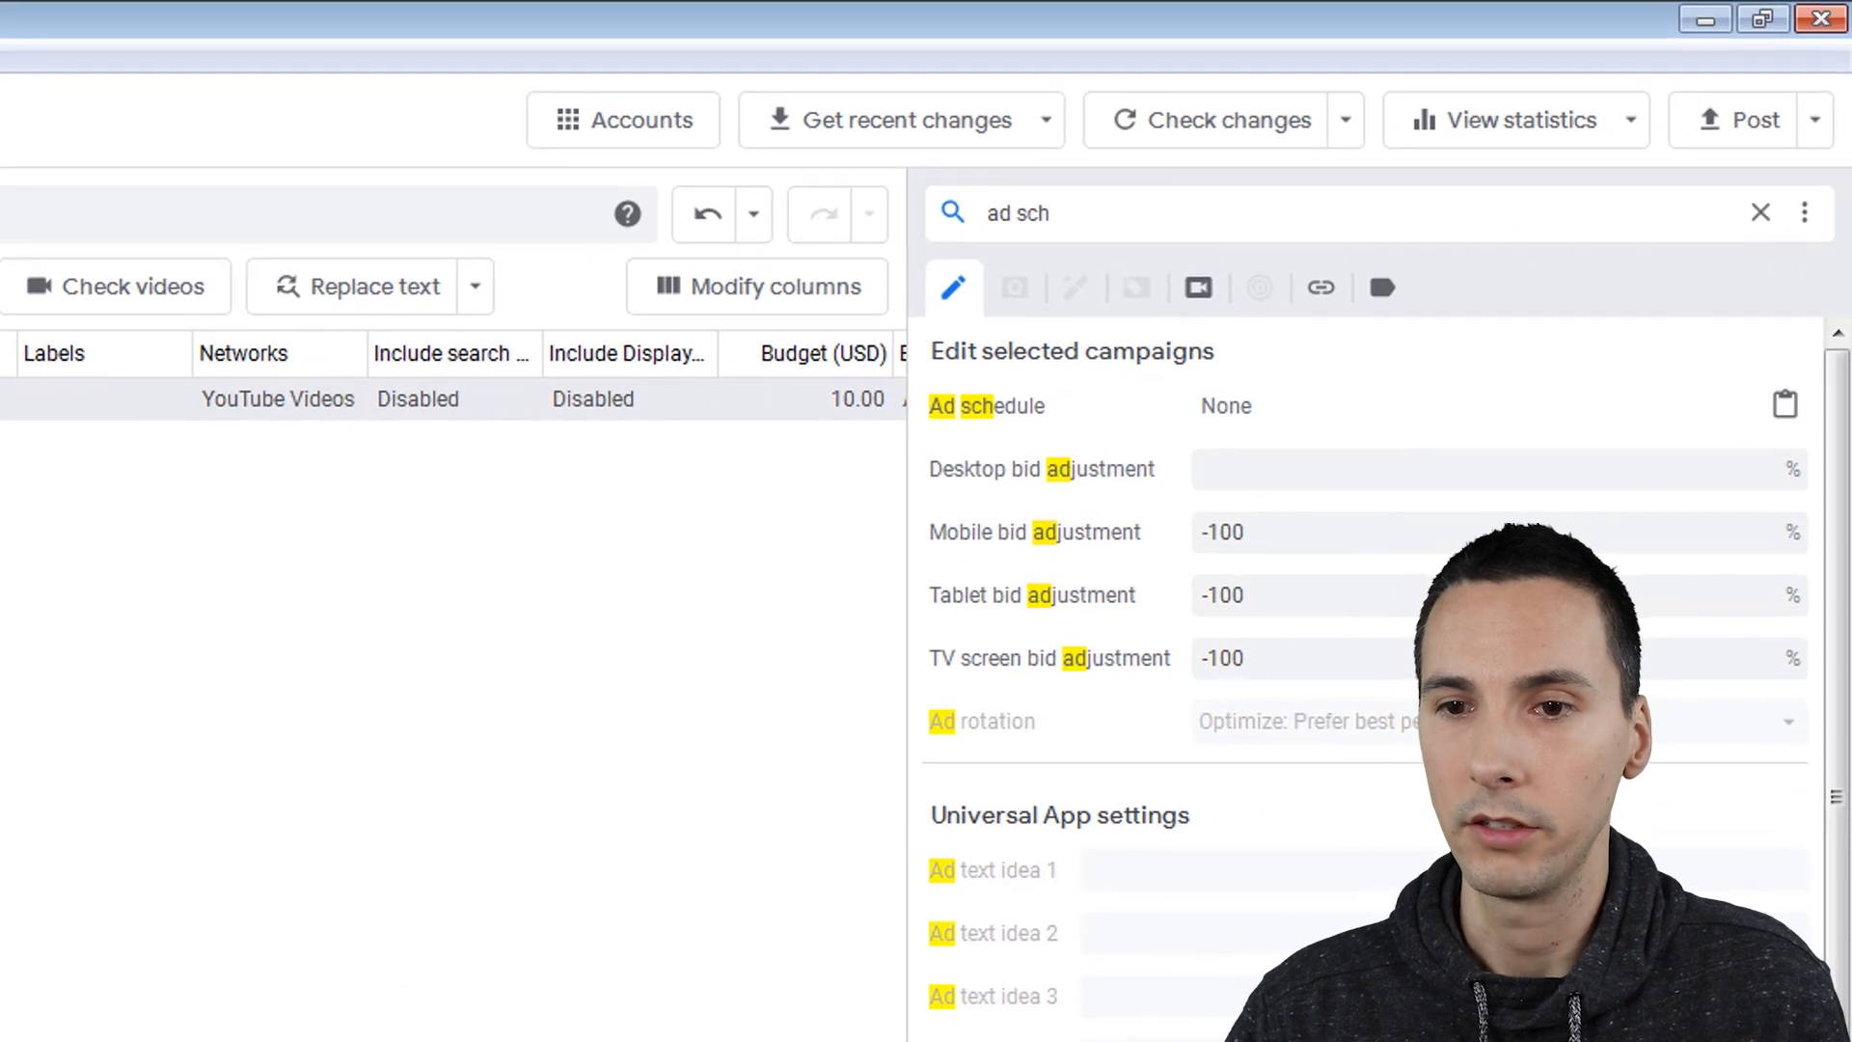
click(96, 398)
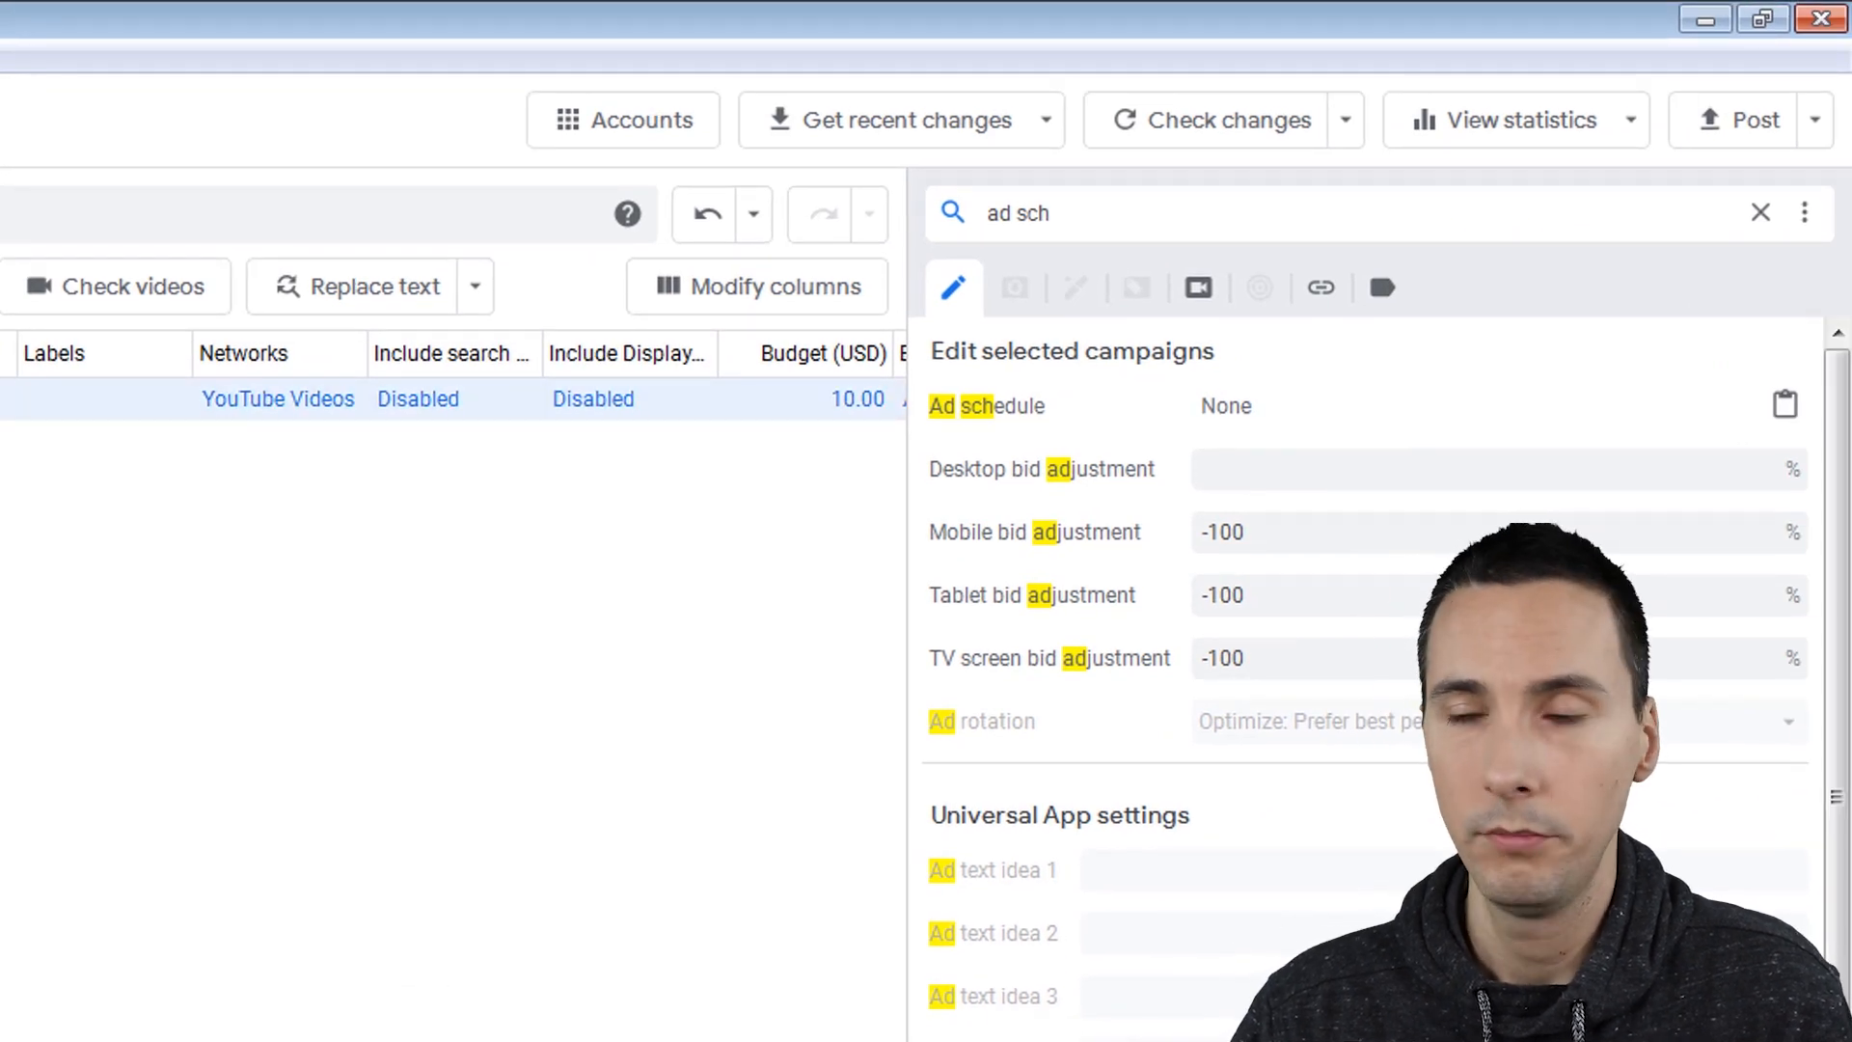
click(1791, 399)
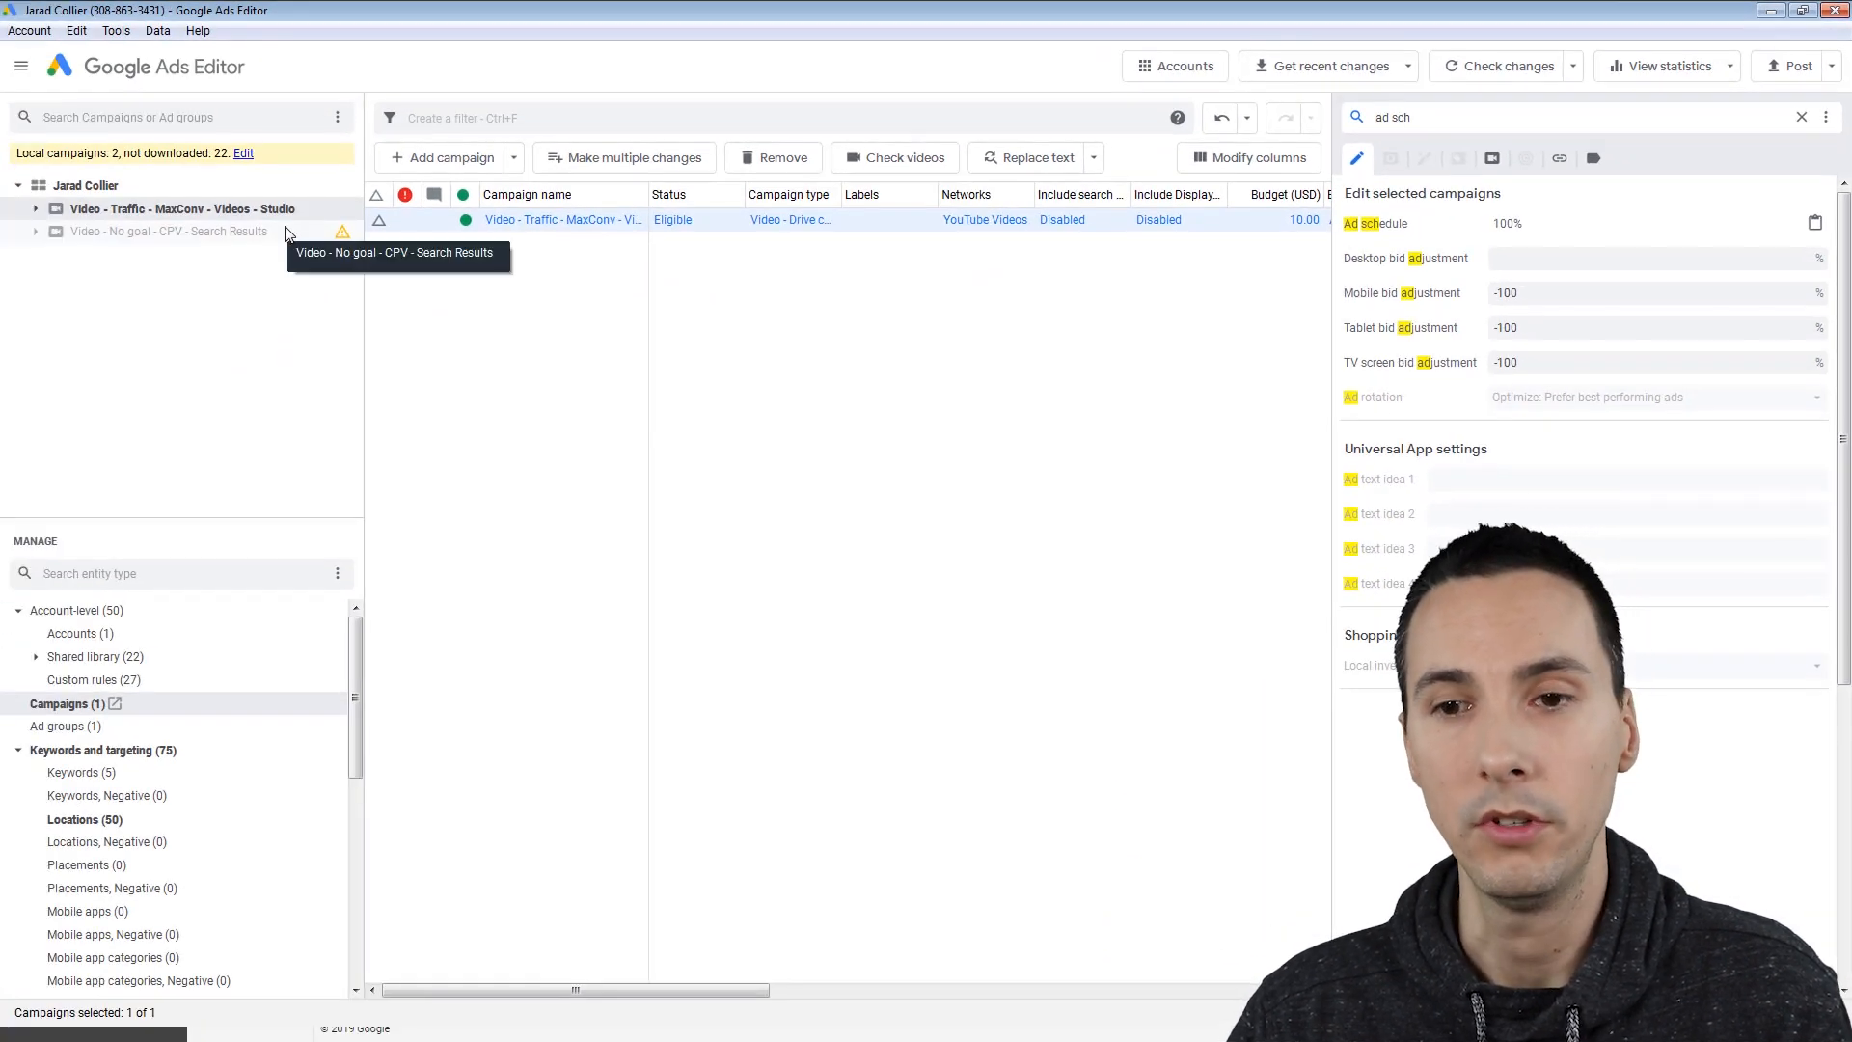
Step: Duplicate the Video - Traffic - MaxConv - Videos - Studio campaign within the account
click(285, 235)
click(270, 209)
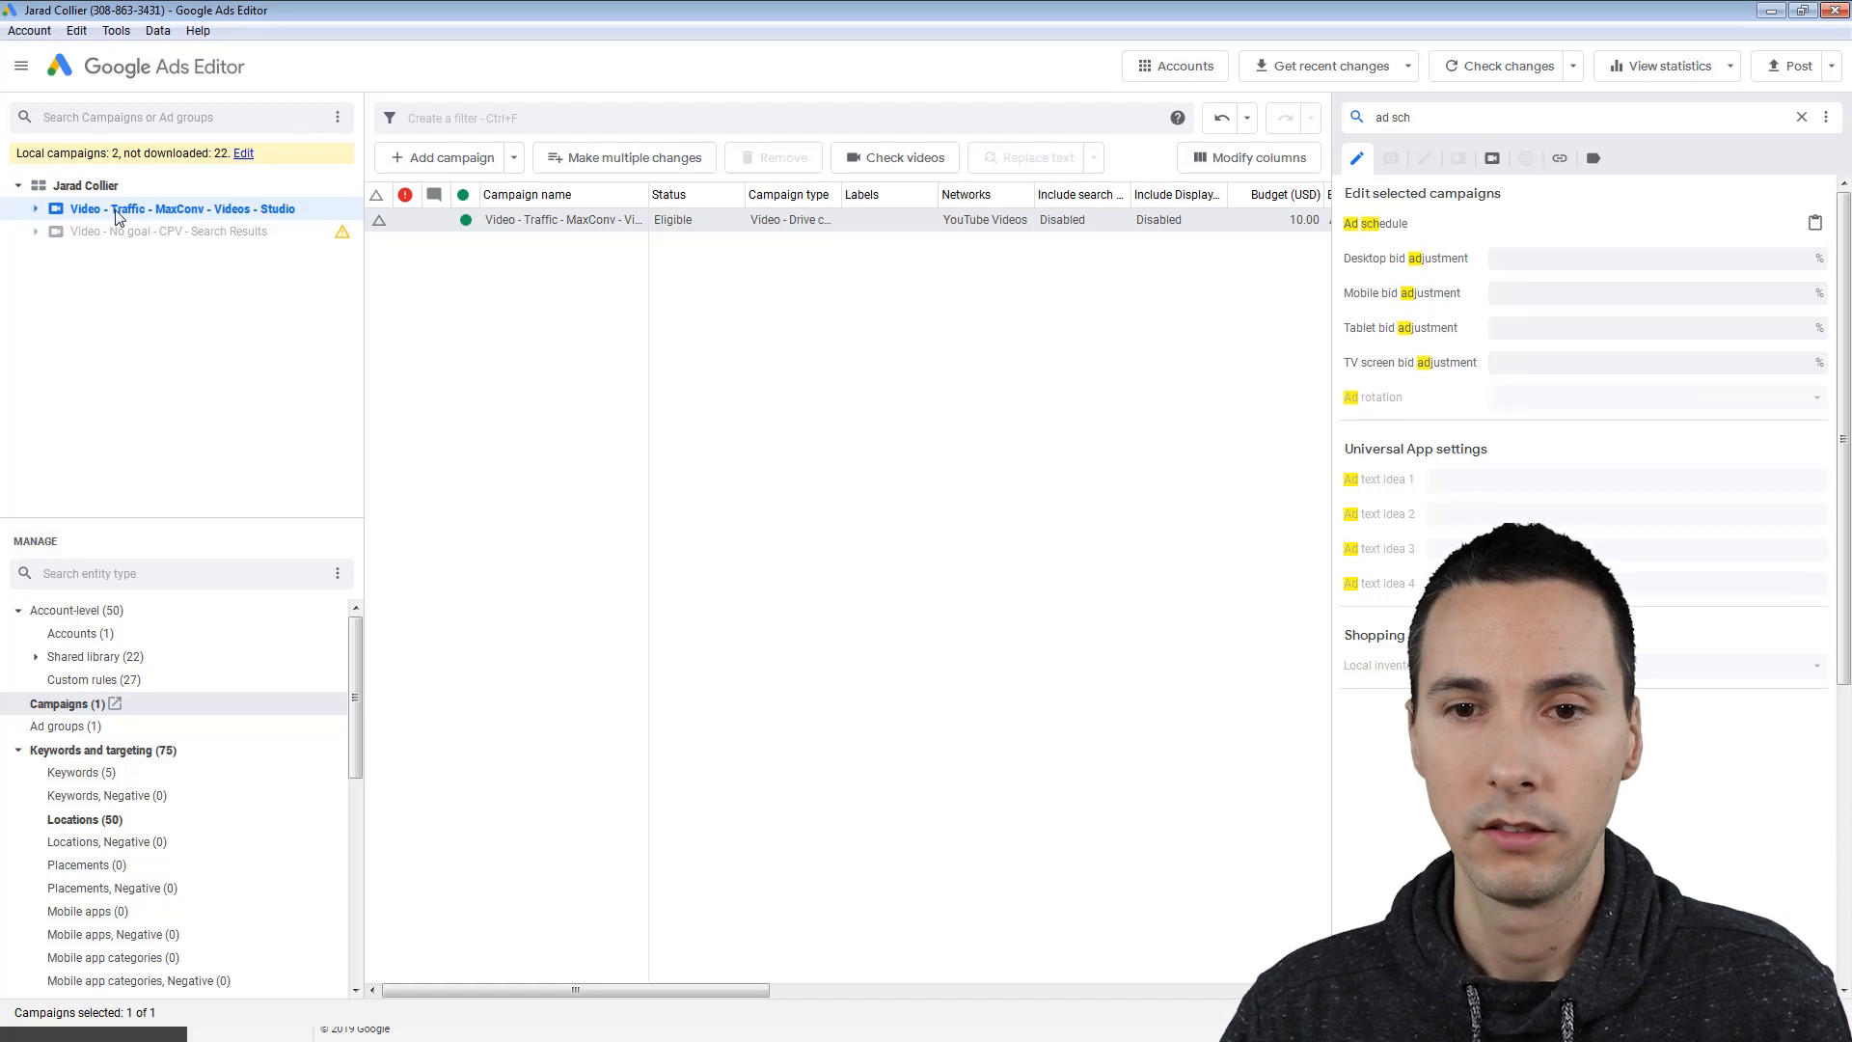
click(436, 221)
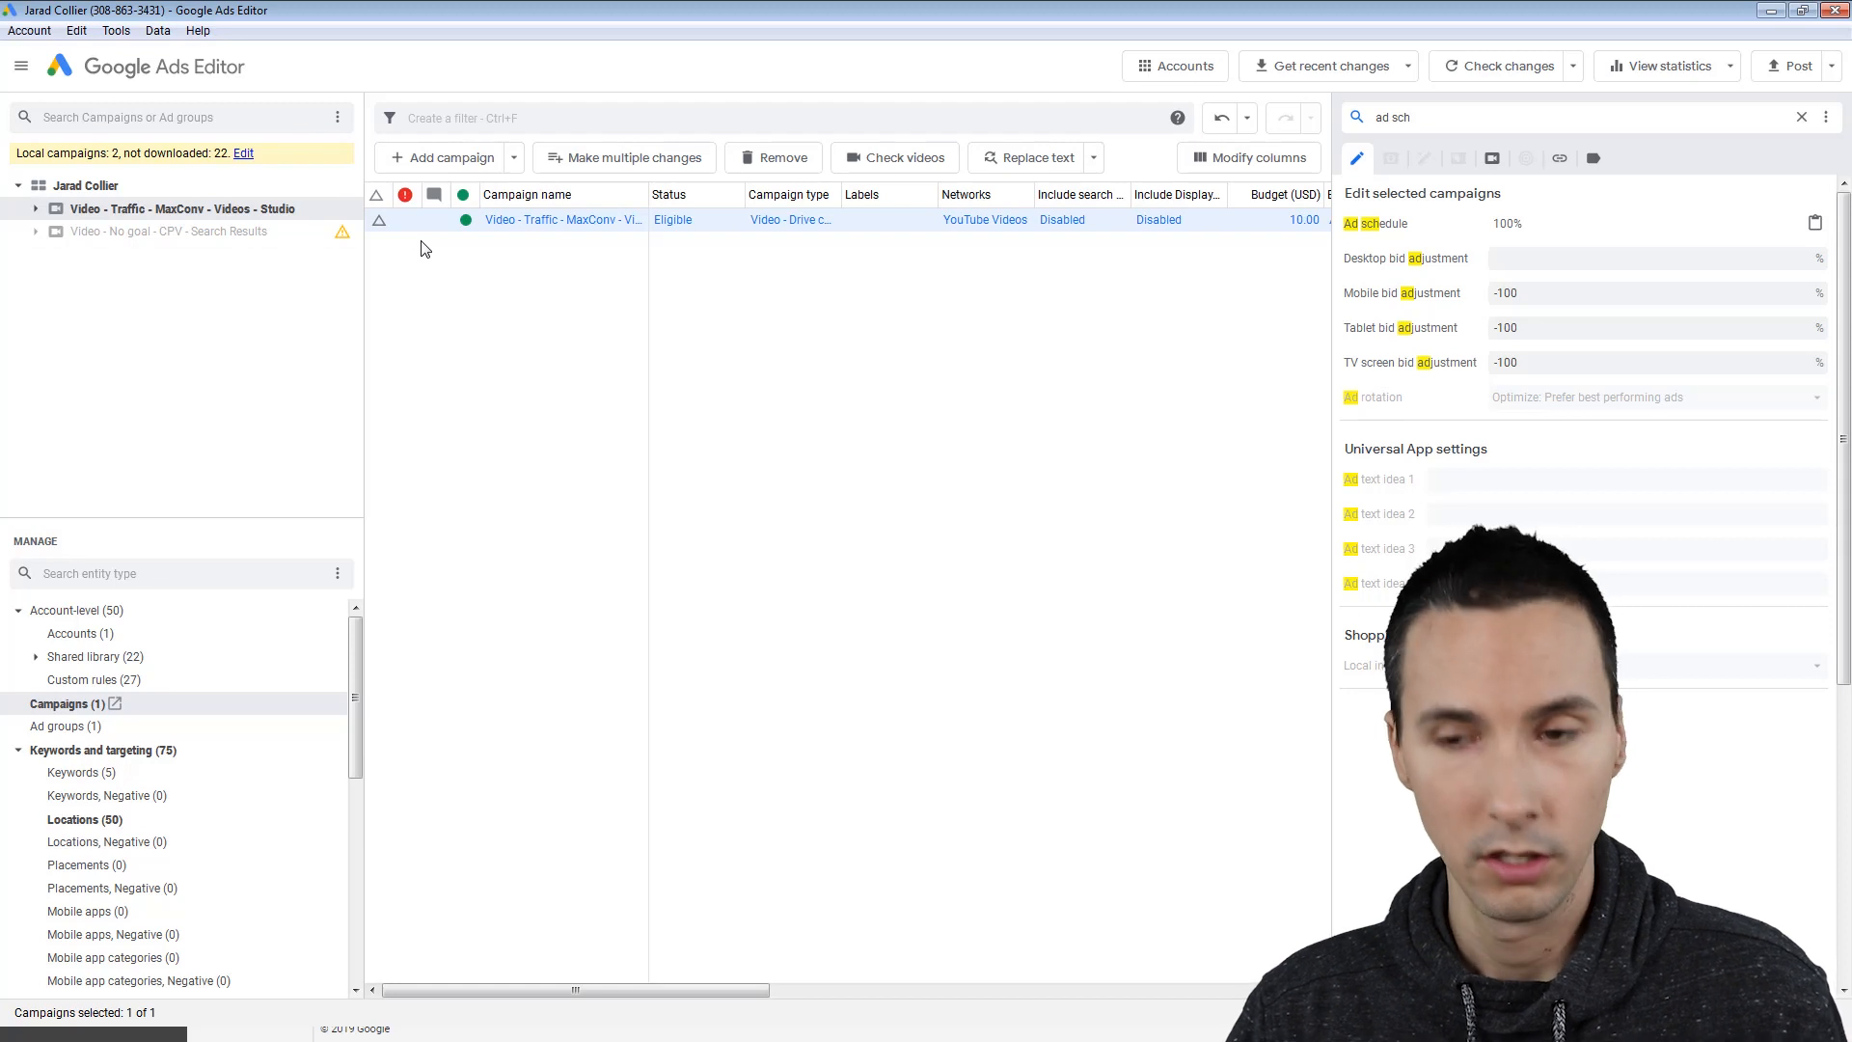
click(458, 283)
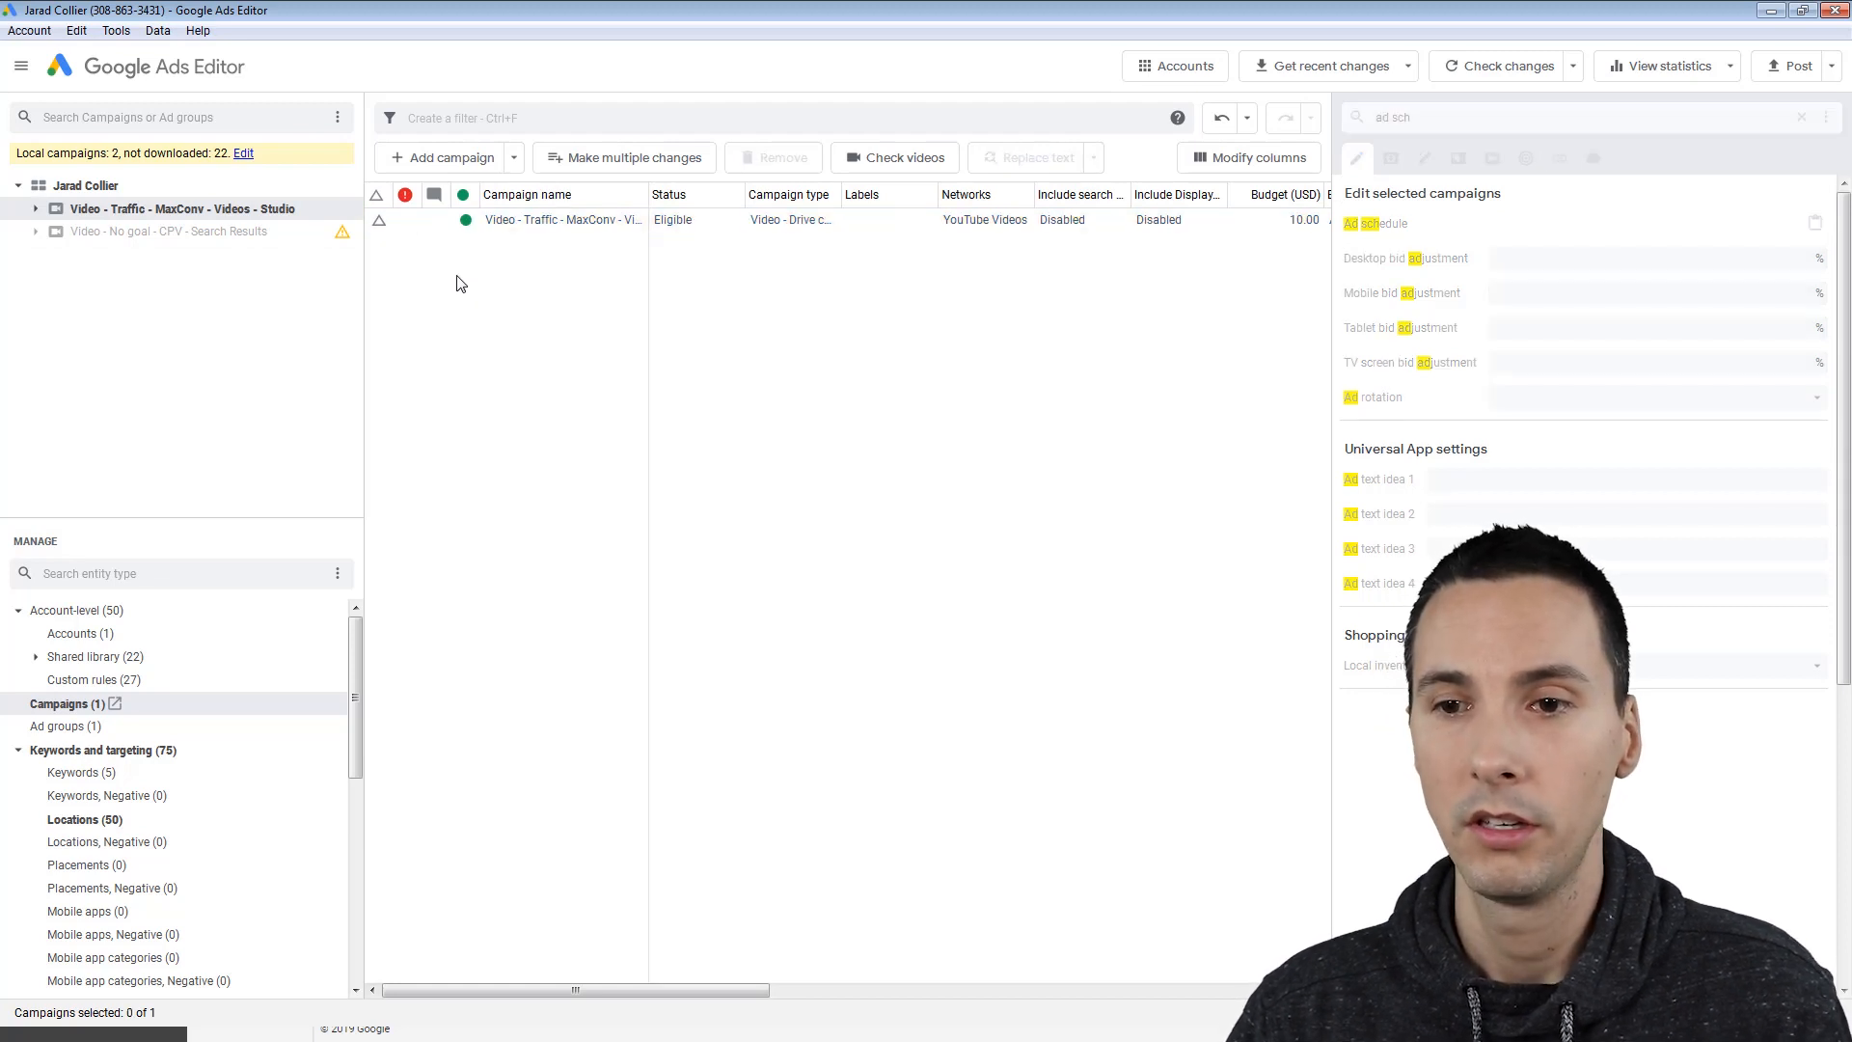
key(ctrl+v)
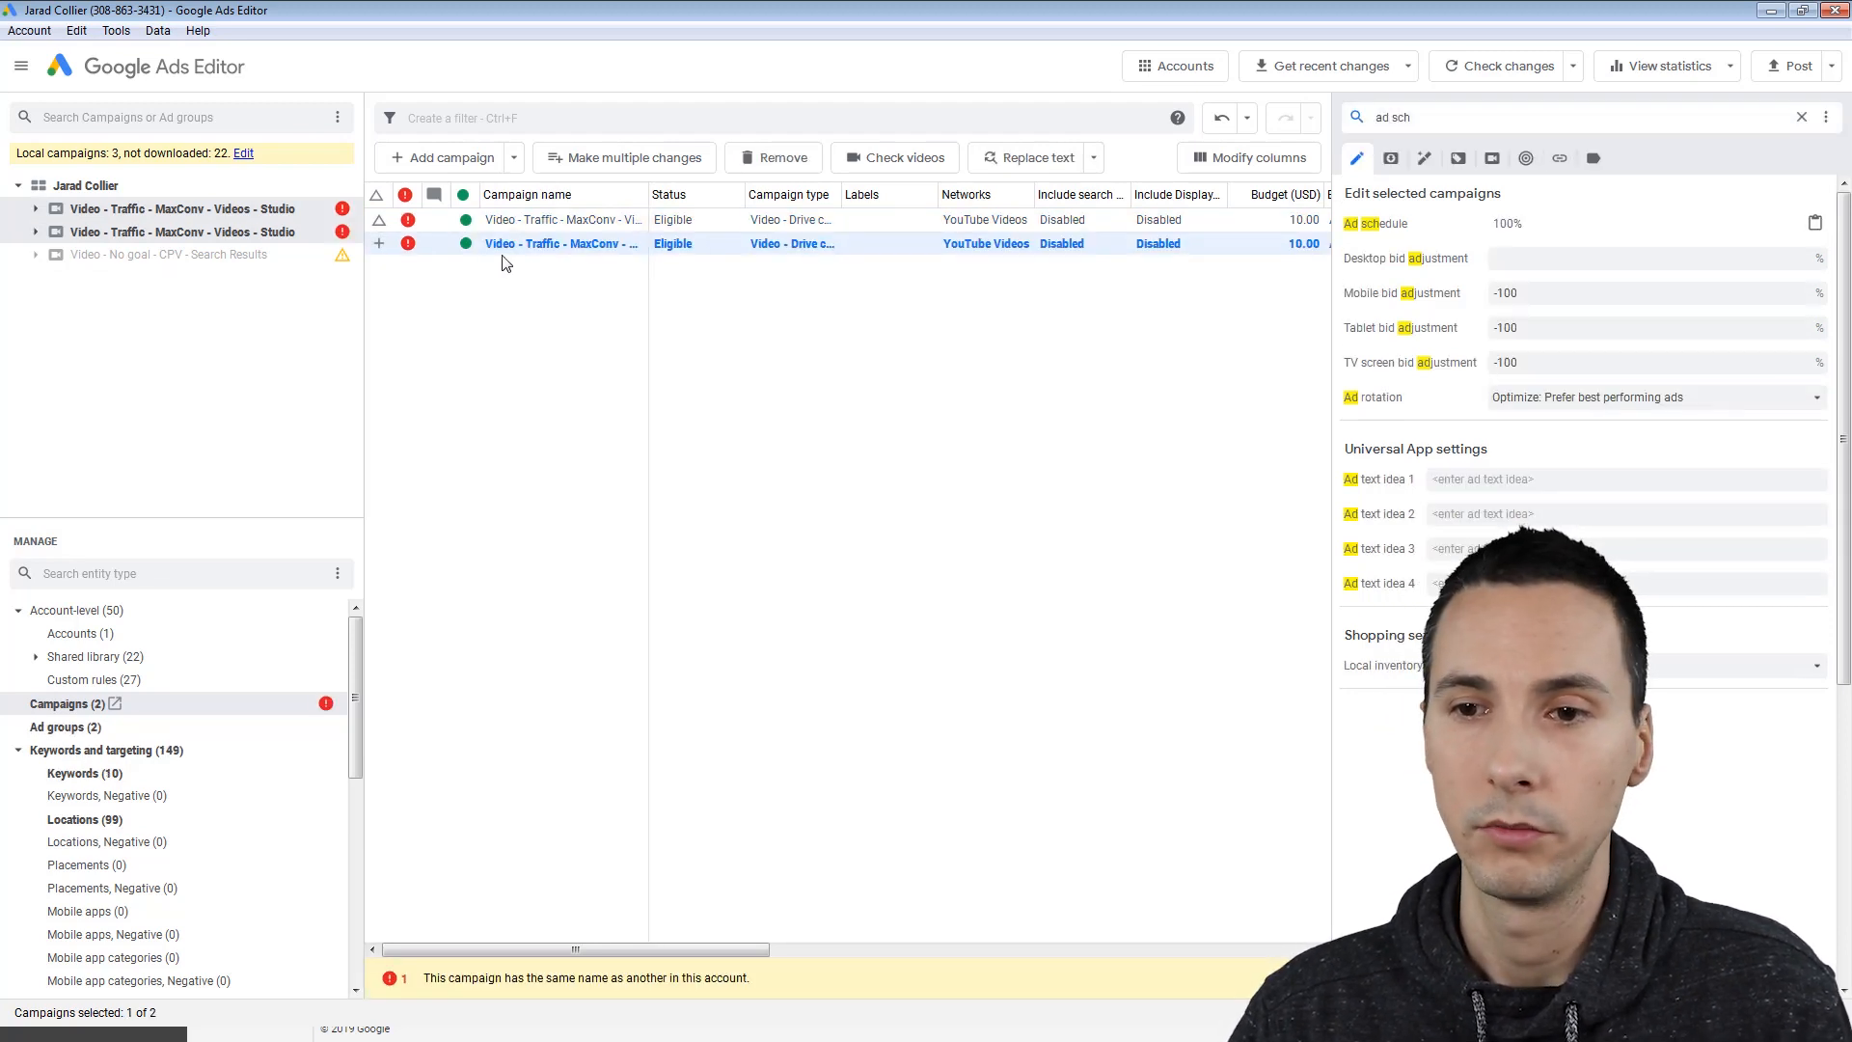
Step: Rename the duplicated campaign to Video - Traffic - MaxConv - Videos - Outside
click(543, 227)
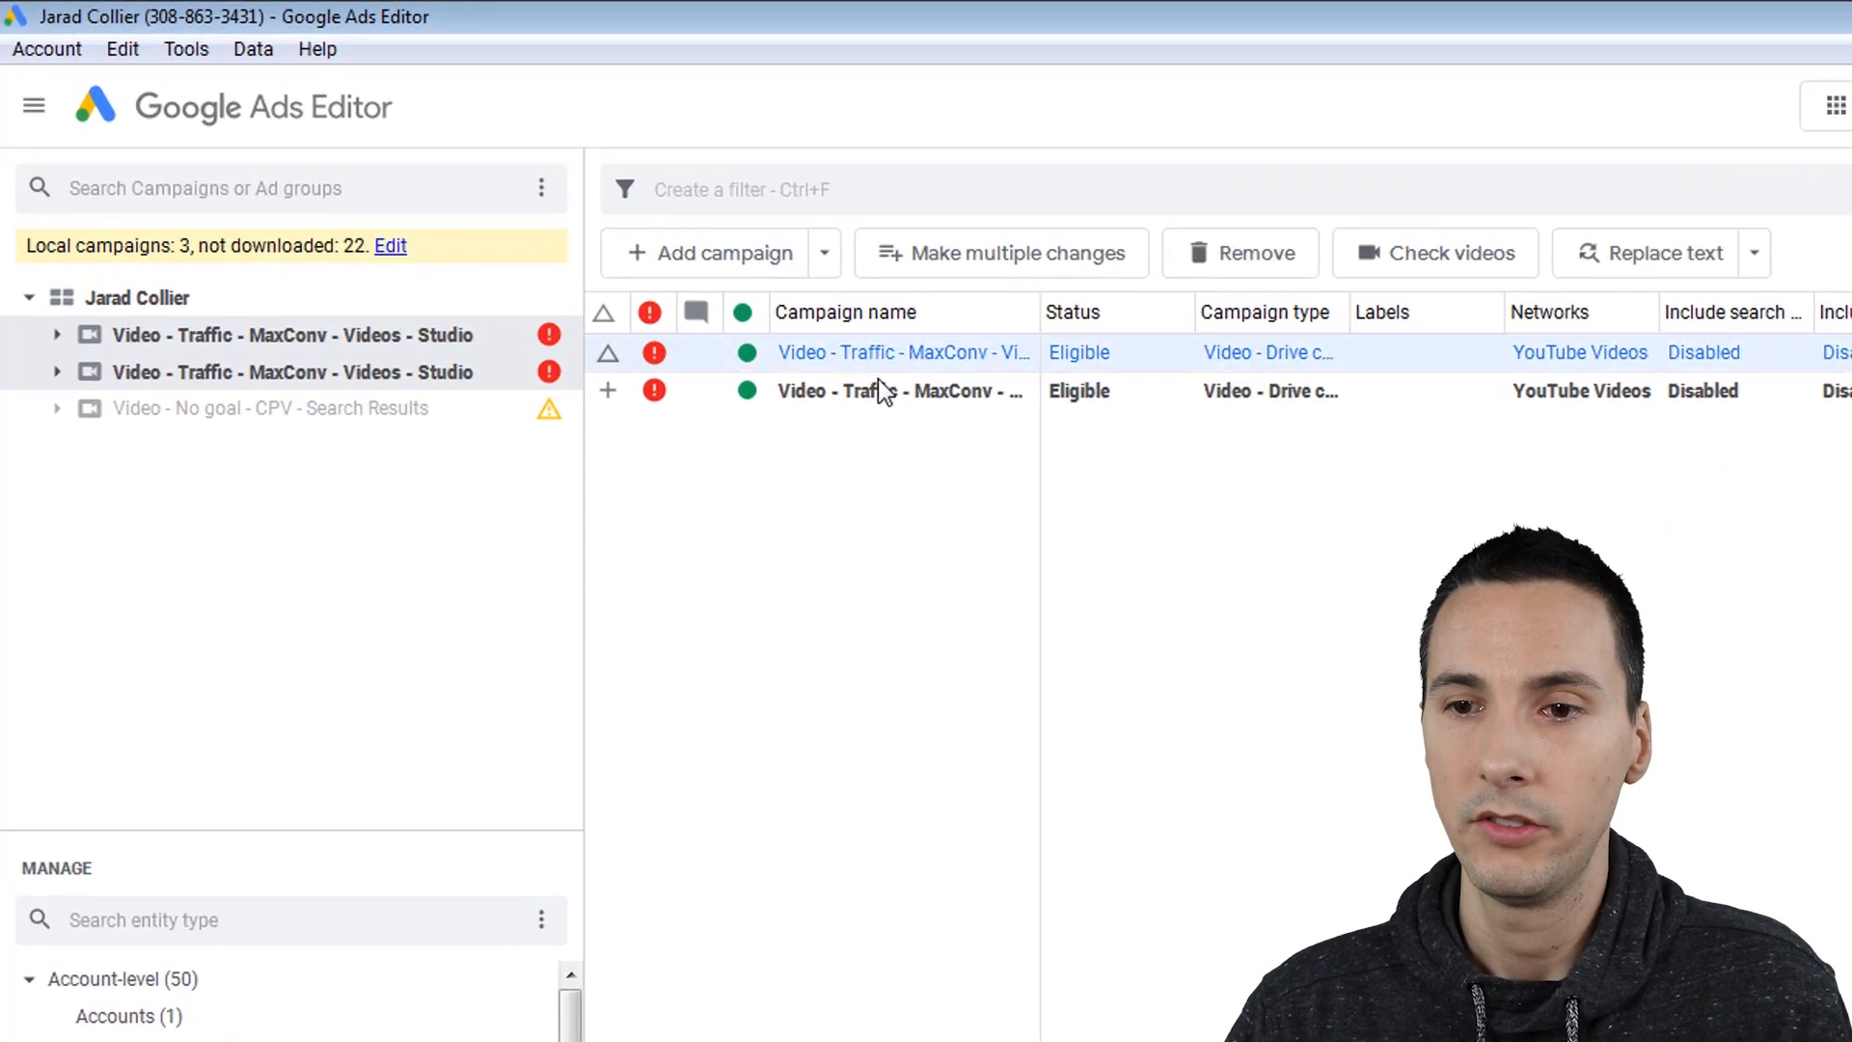
click(877, 381)
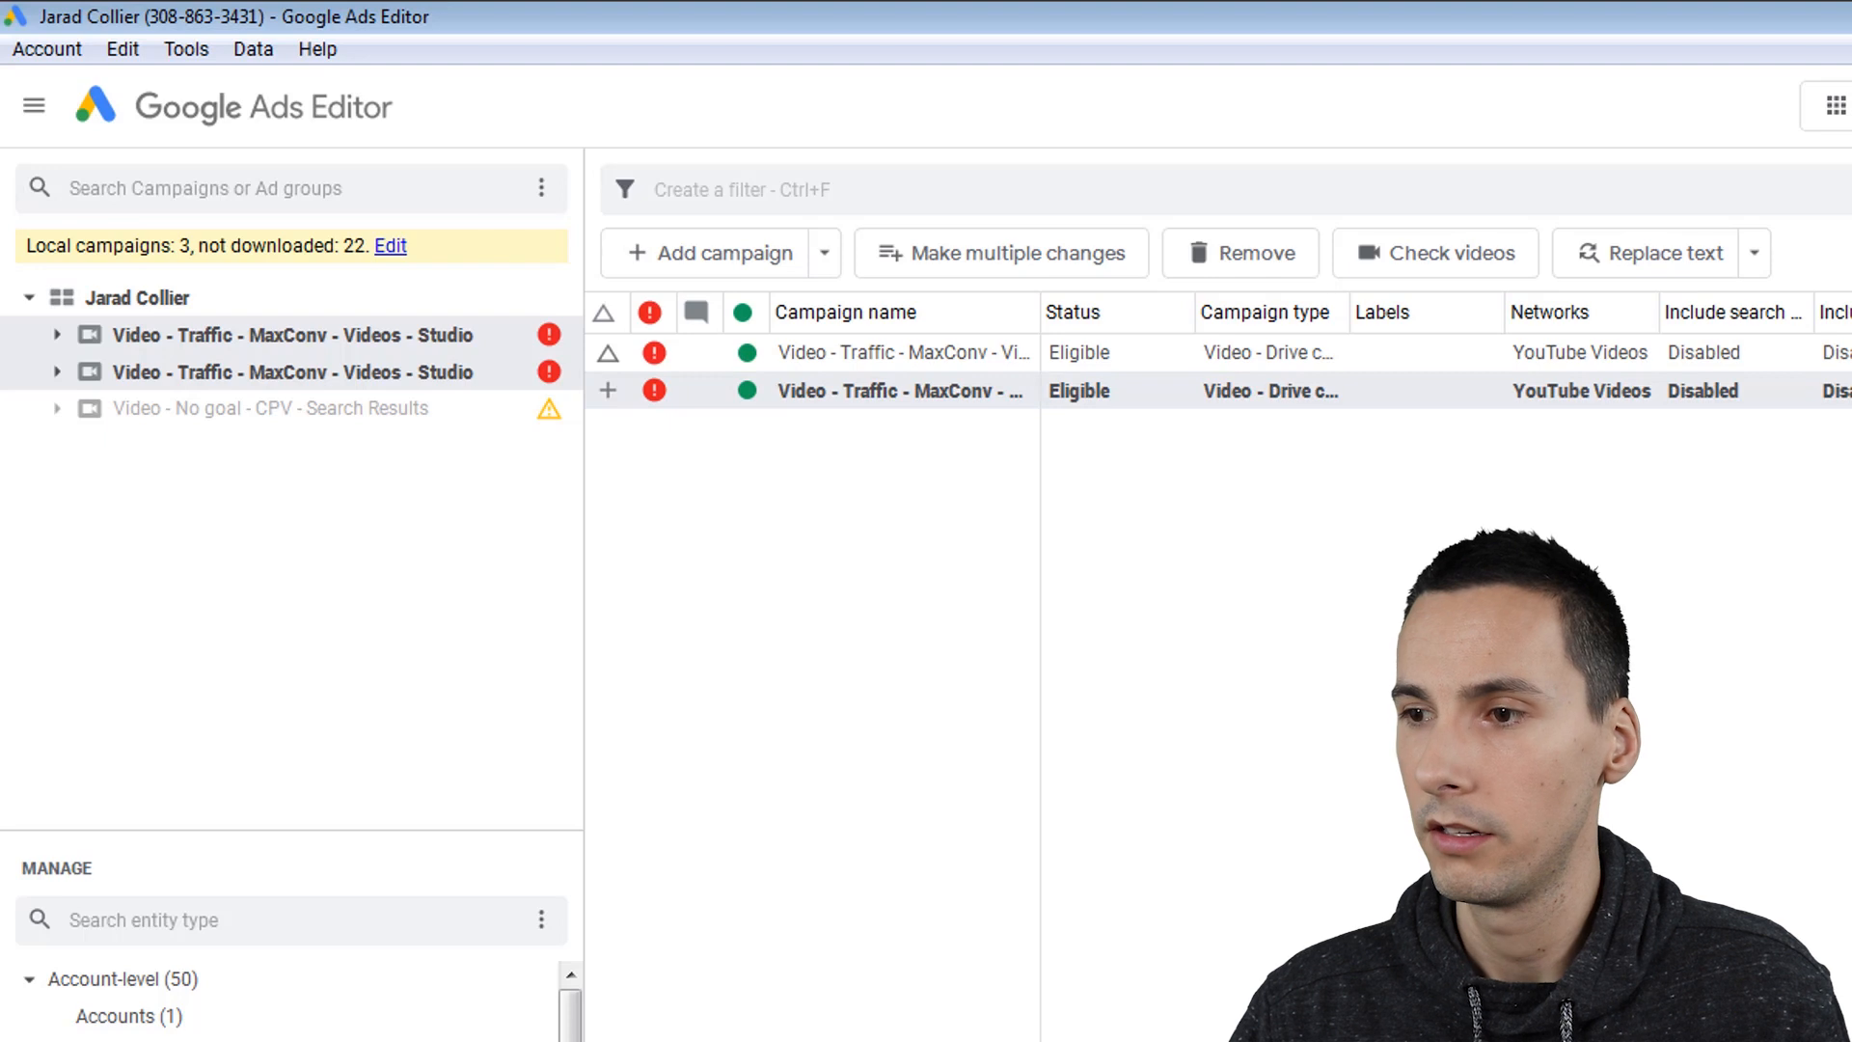
double_click(1372, 403)
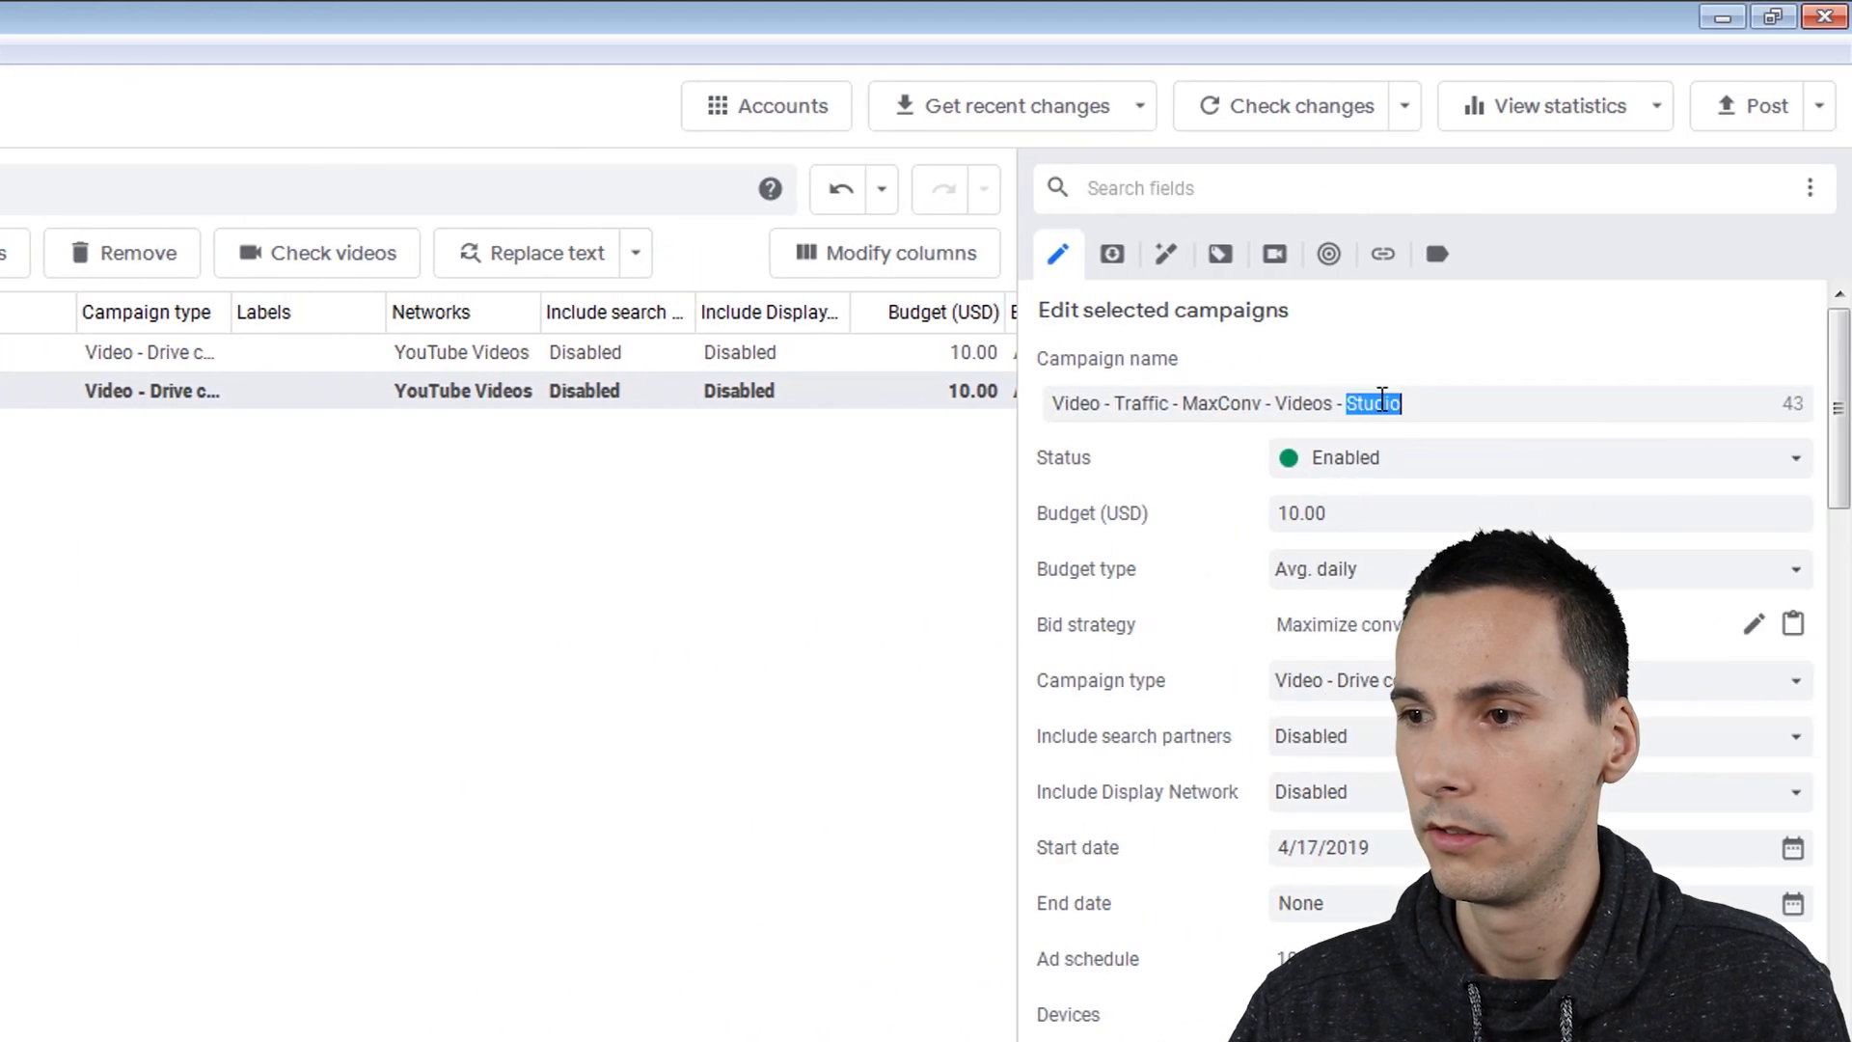
text(Outside)
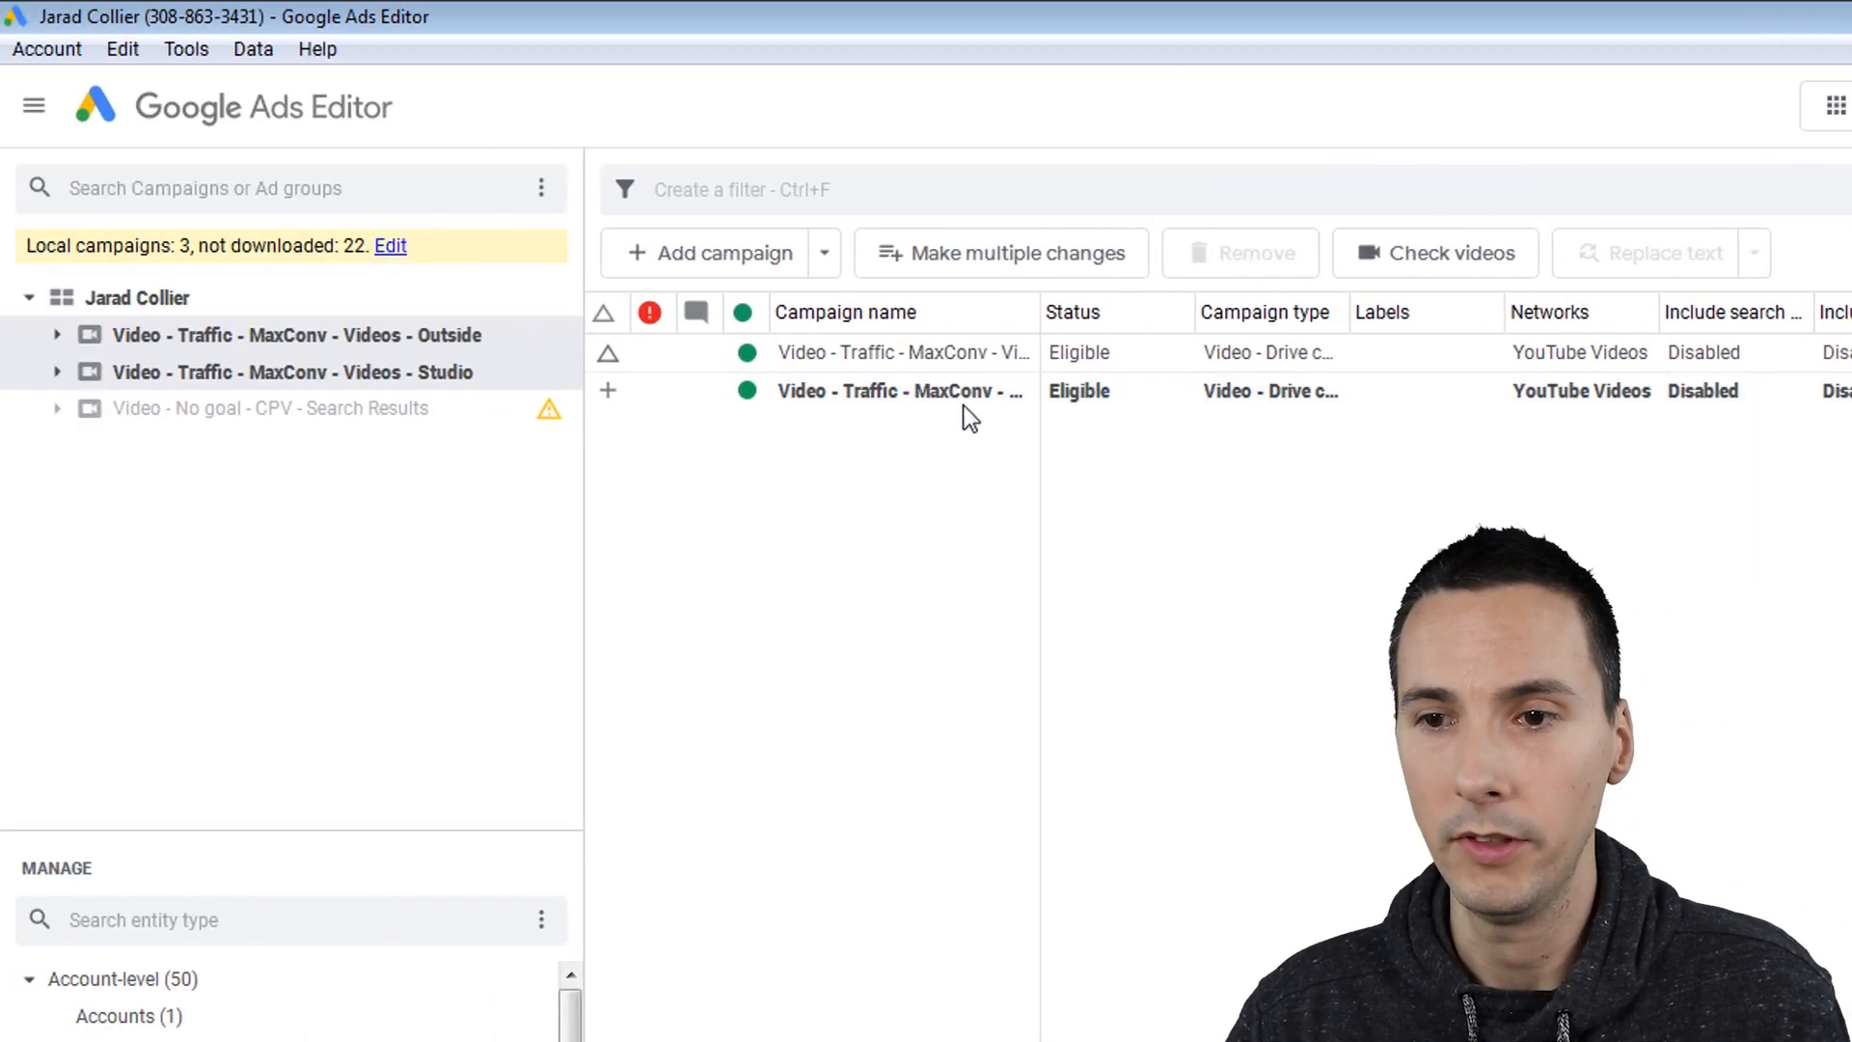
click(964, 404)
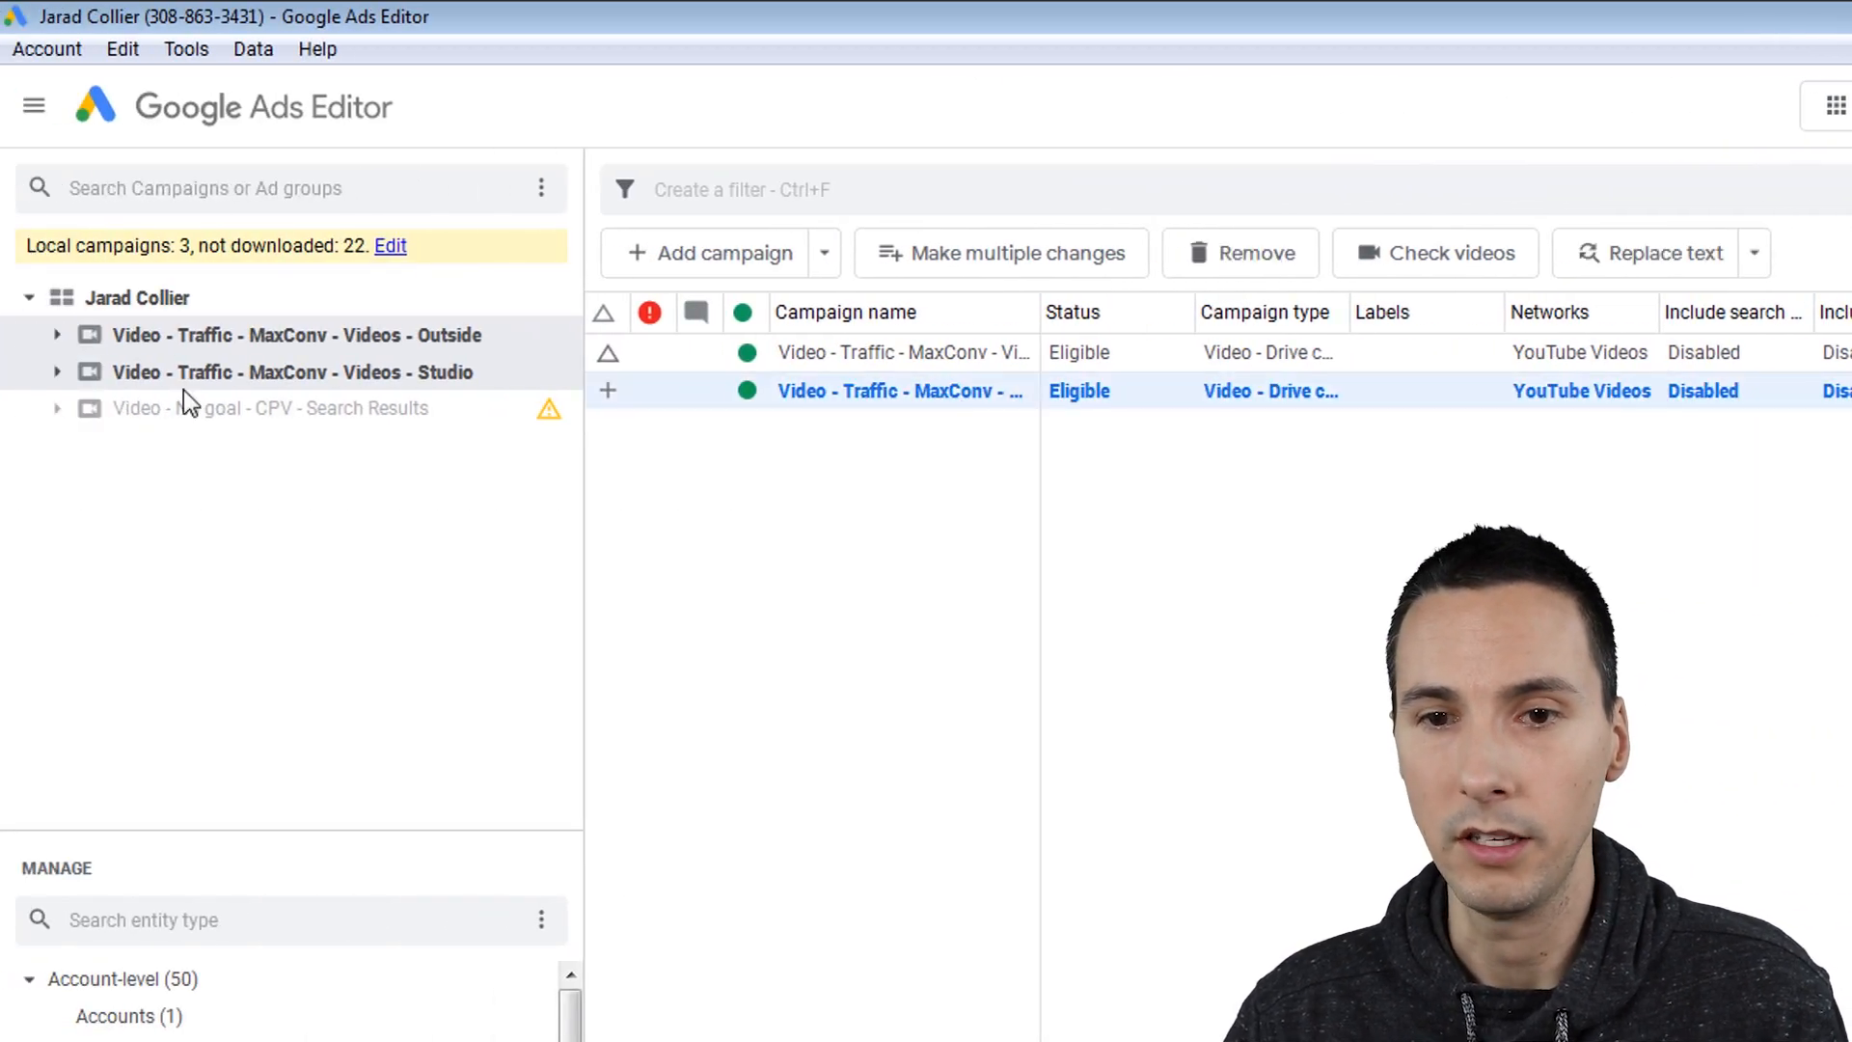
Step: Open the TrueView in-stream video ads of the Outside campaign's In-stream - Keywords ad group and widen the Video Title column
click(65, 379)
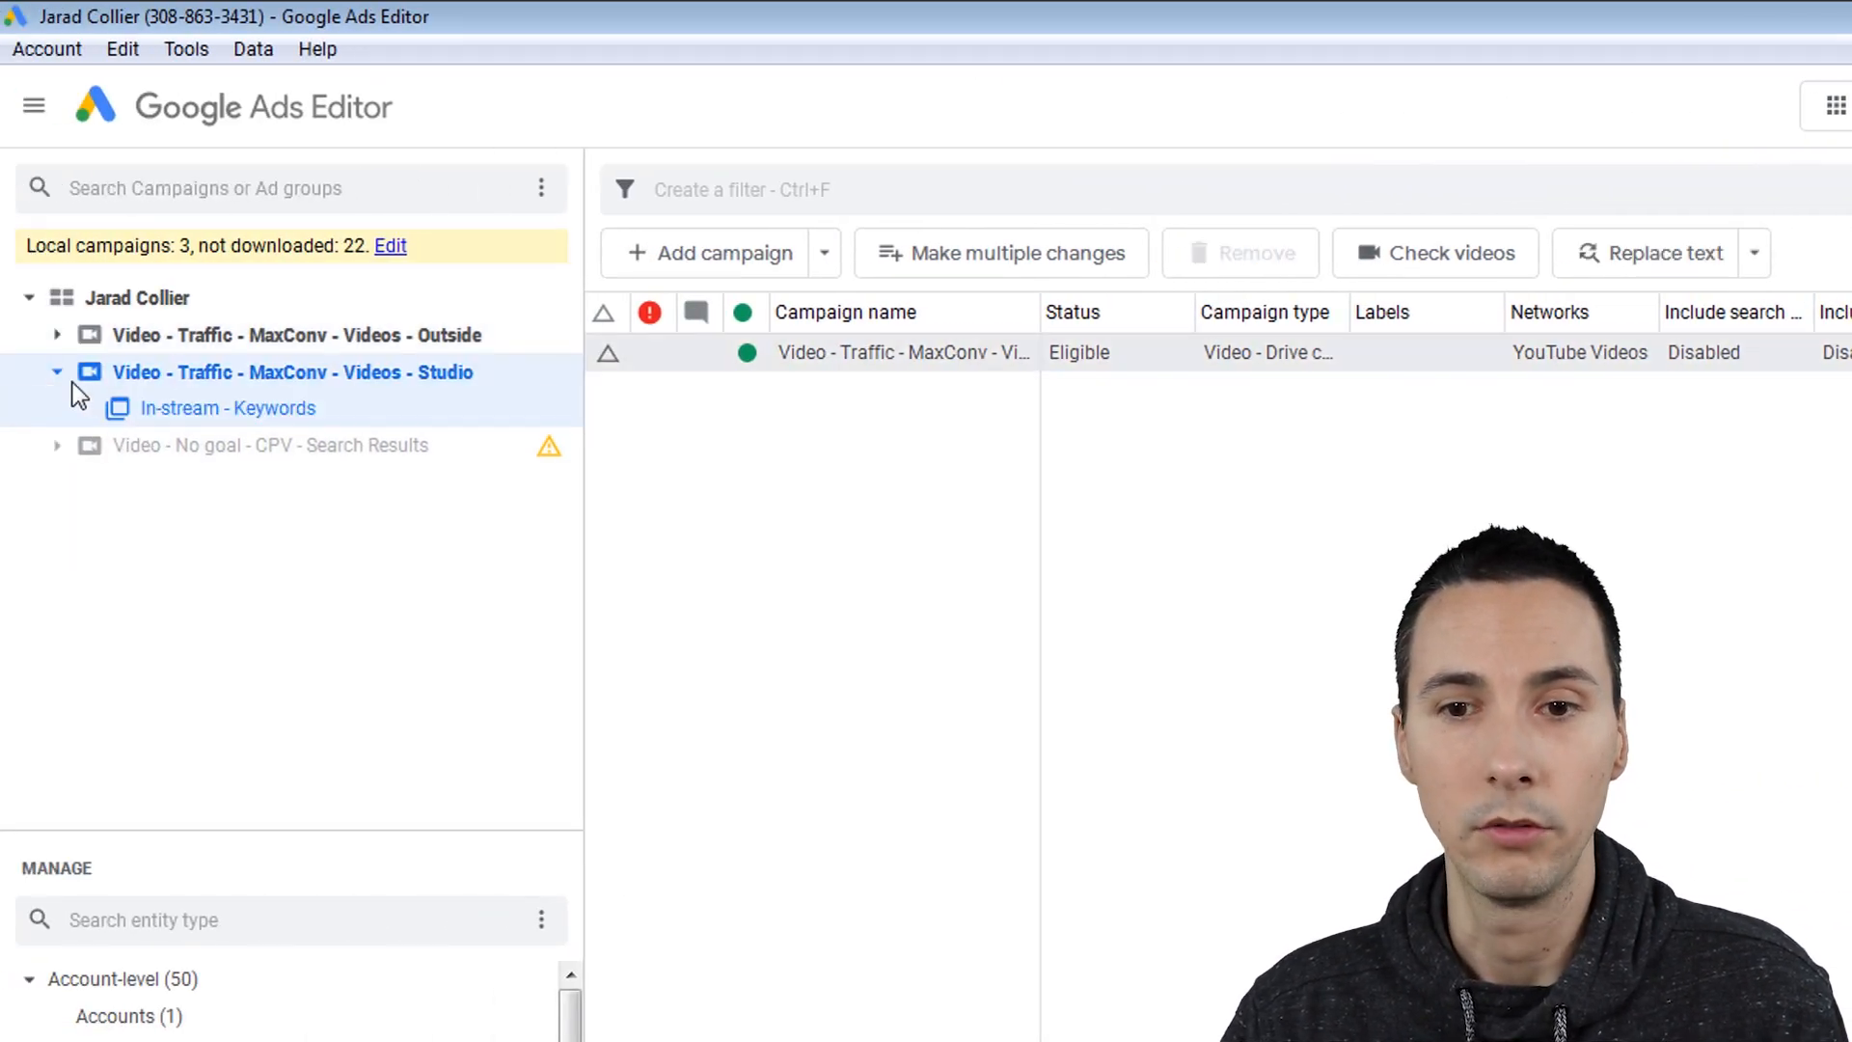
click(158, 408)
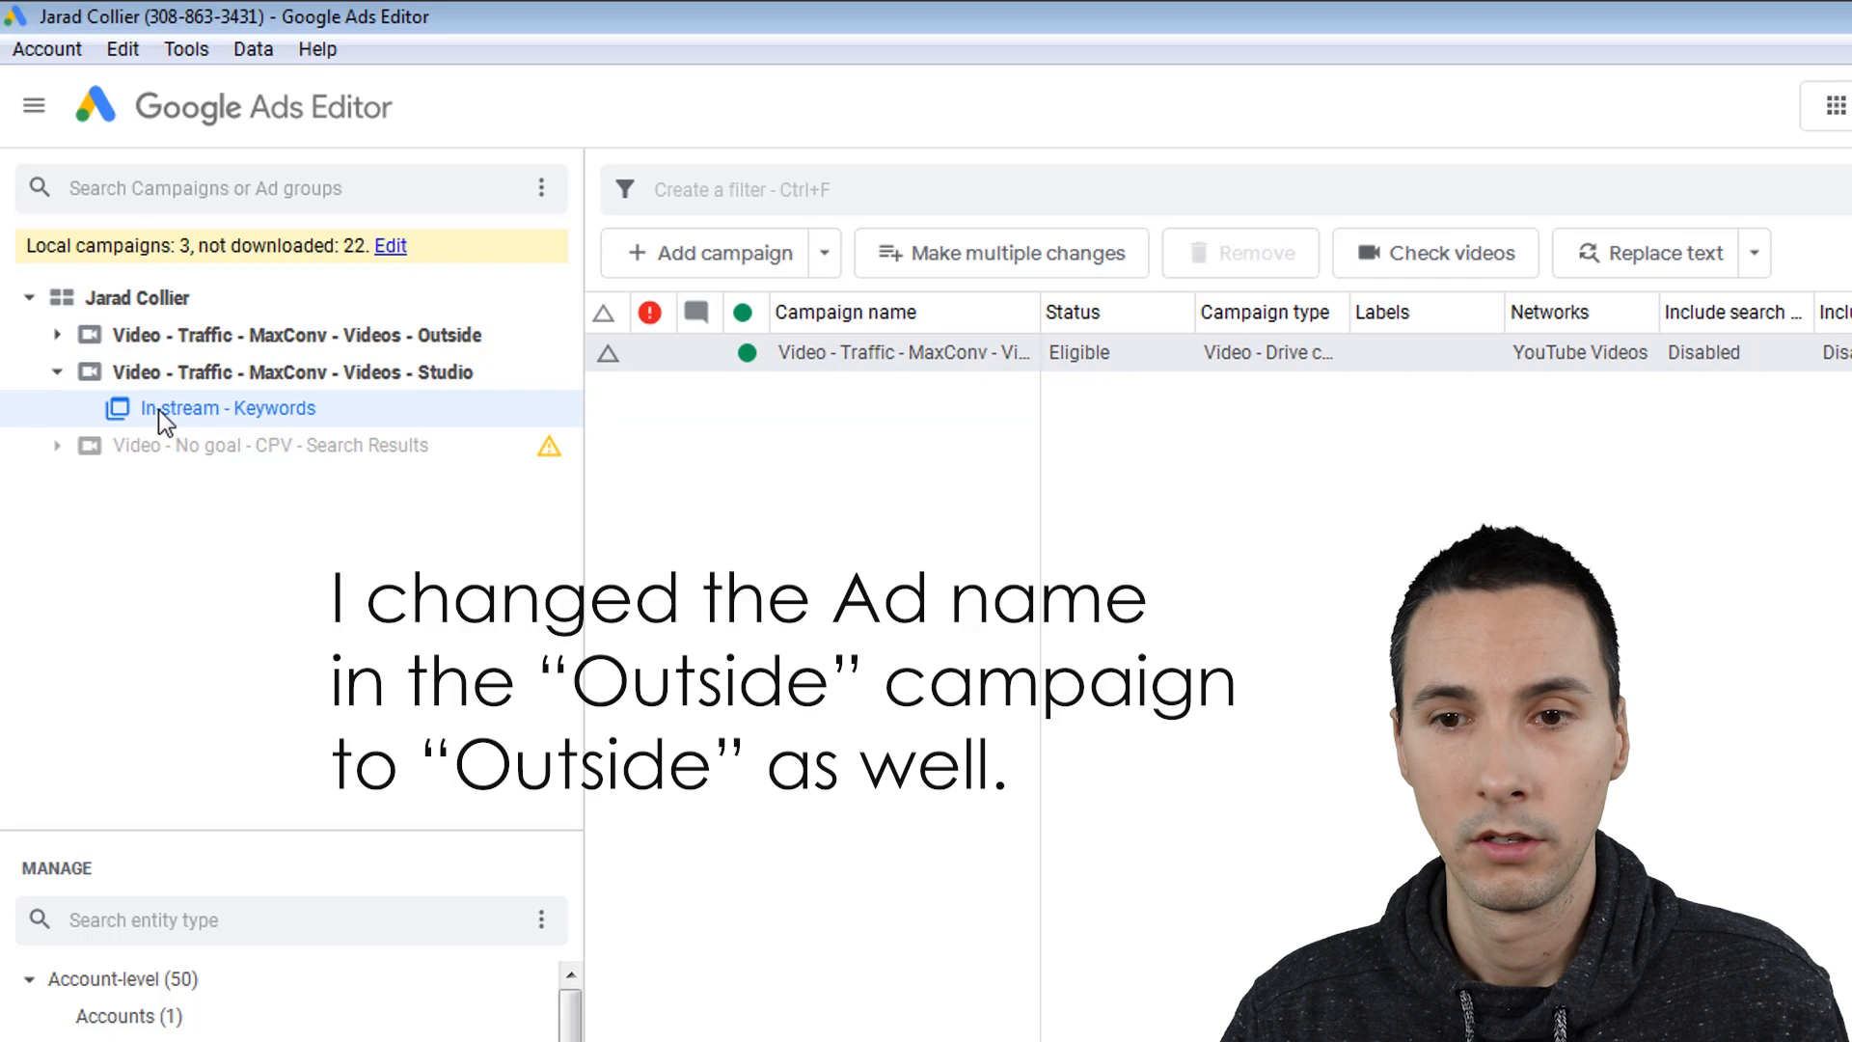
click(55, 374)
click(55, 336)
click(230, 370)
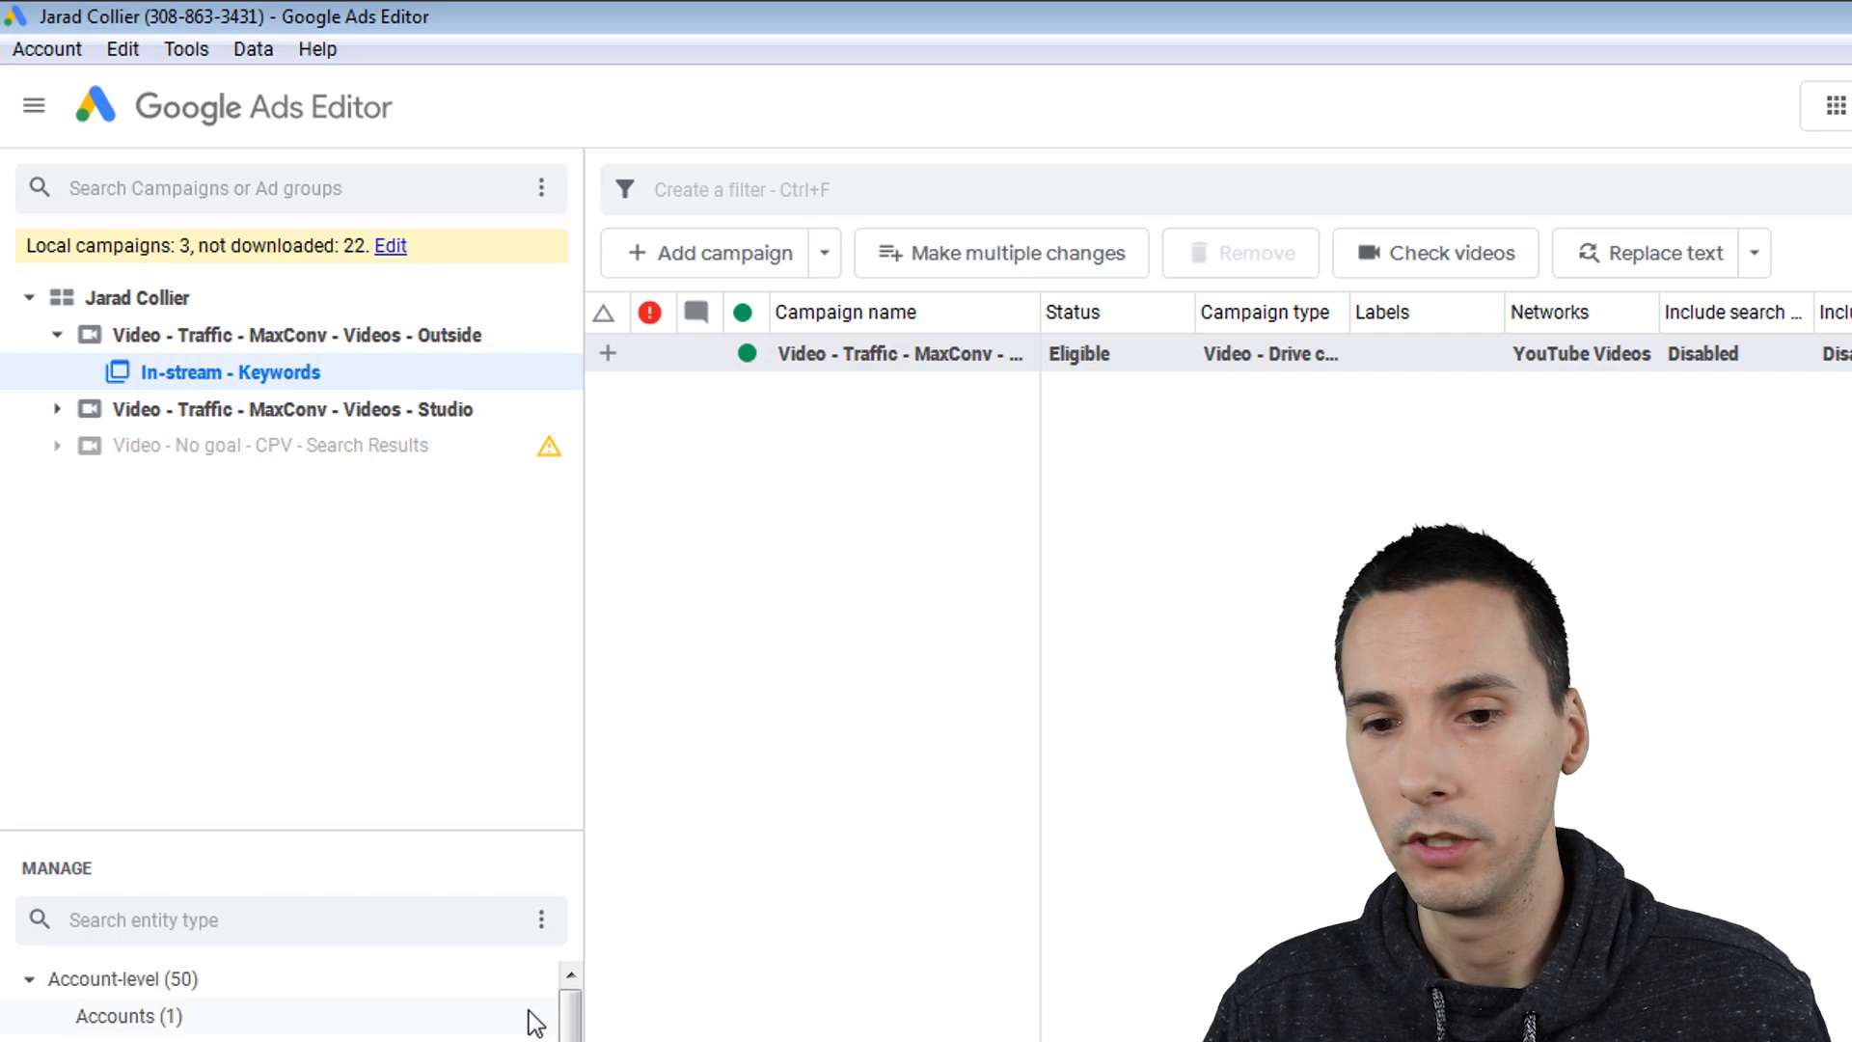
drag(570, 642, 581, 695)
drag(579, 492, 573, 808)
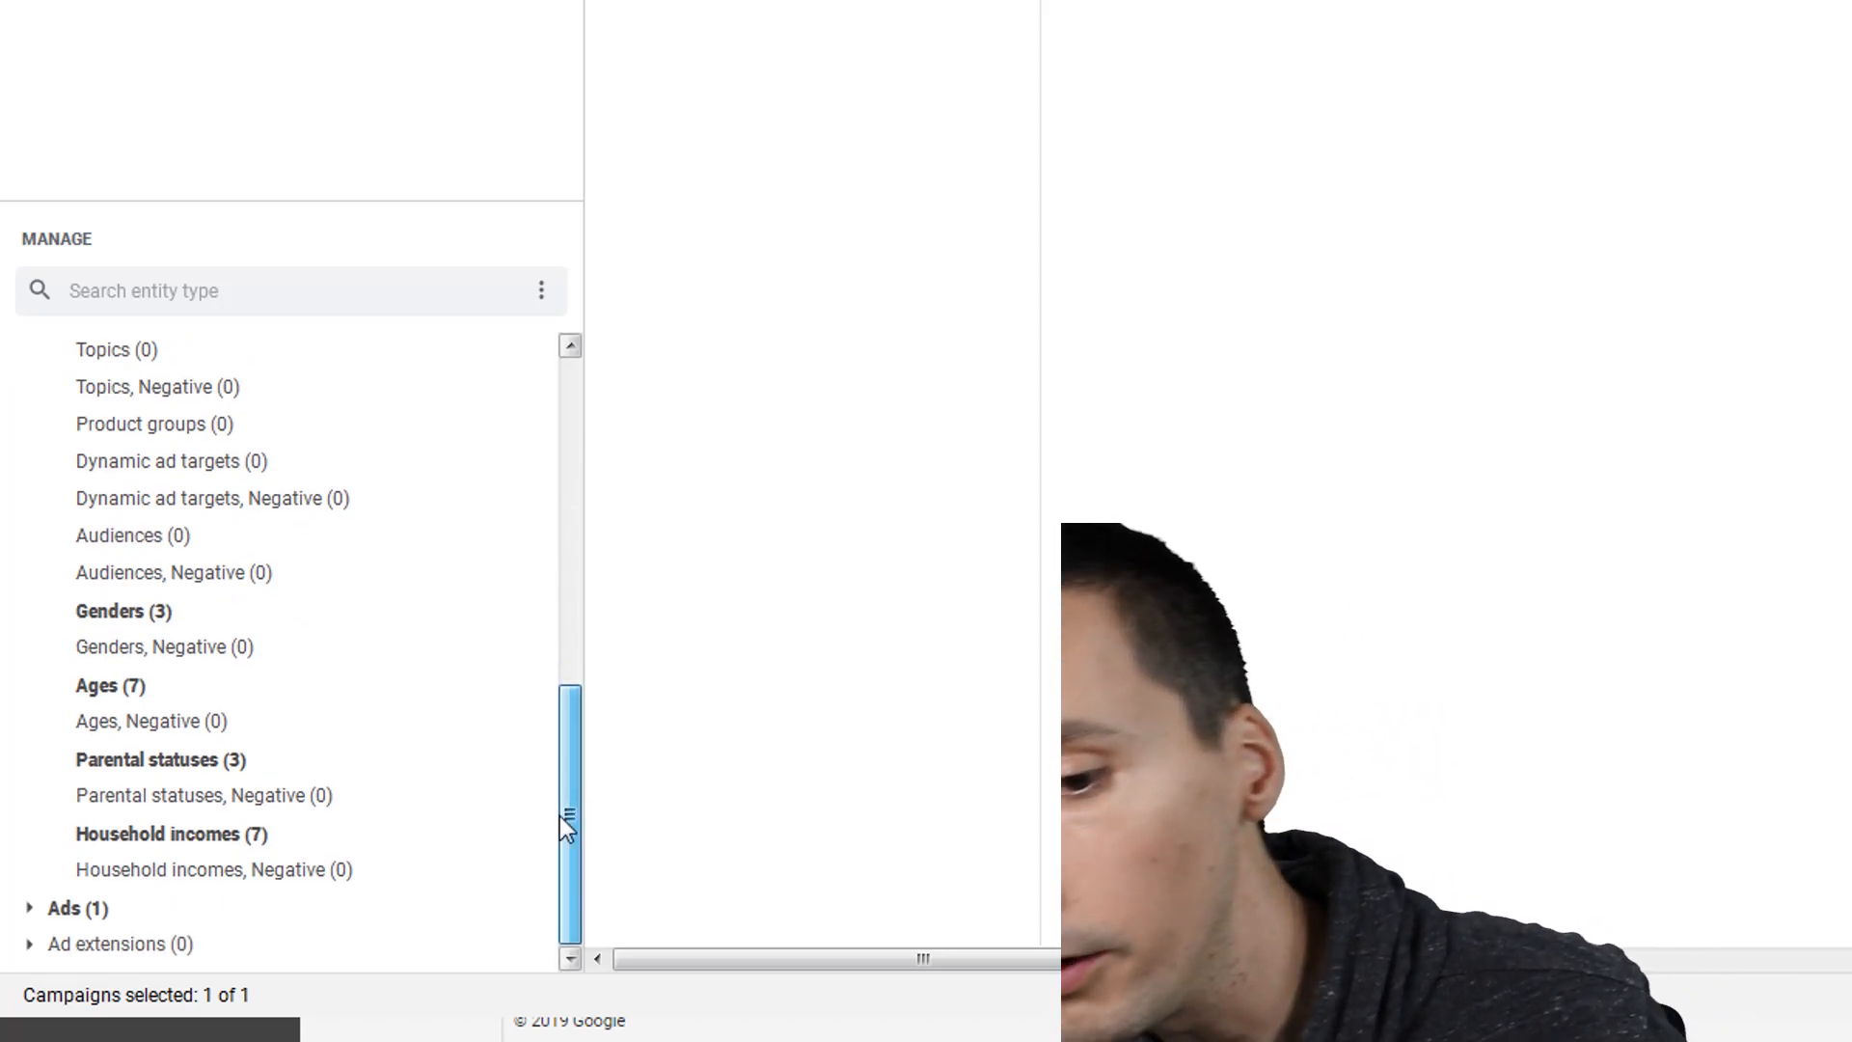
click(28, 909)
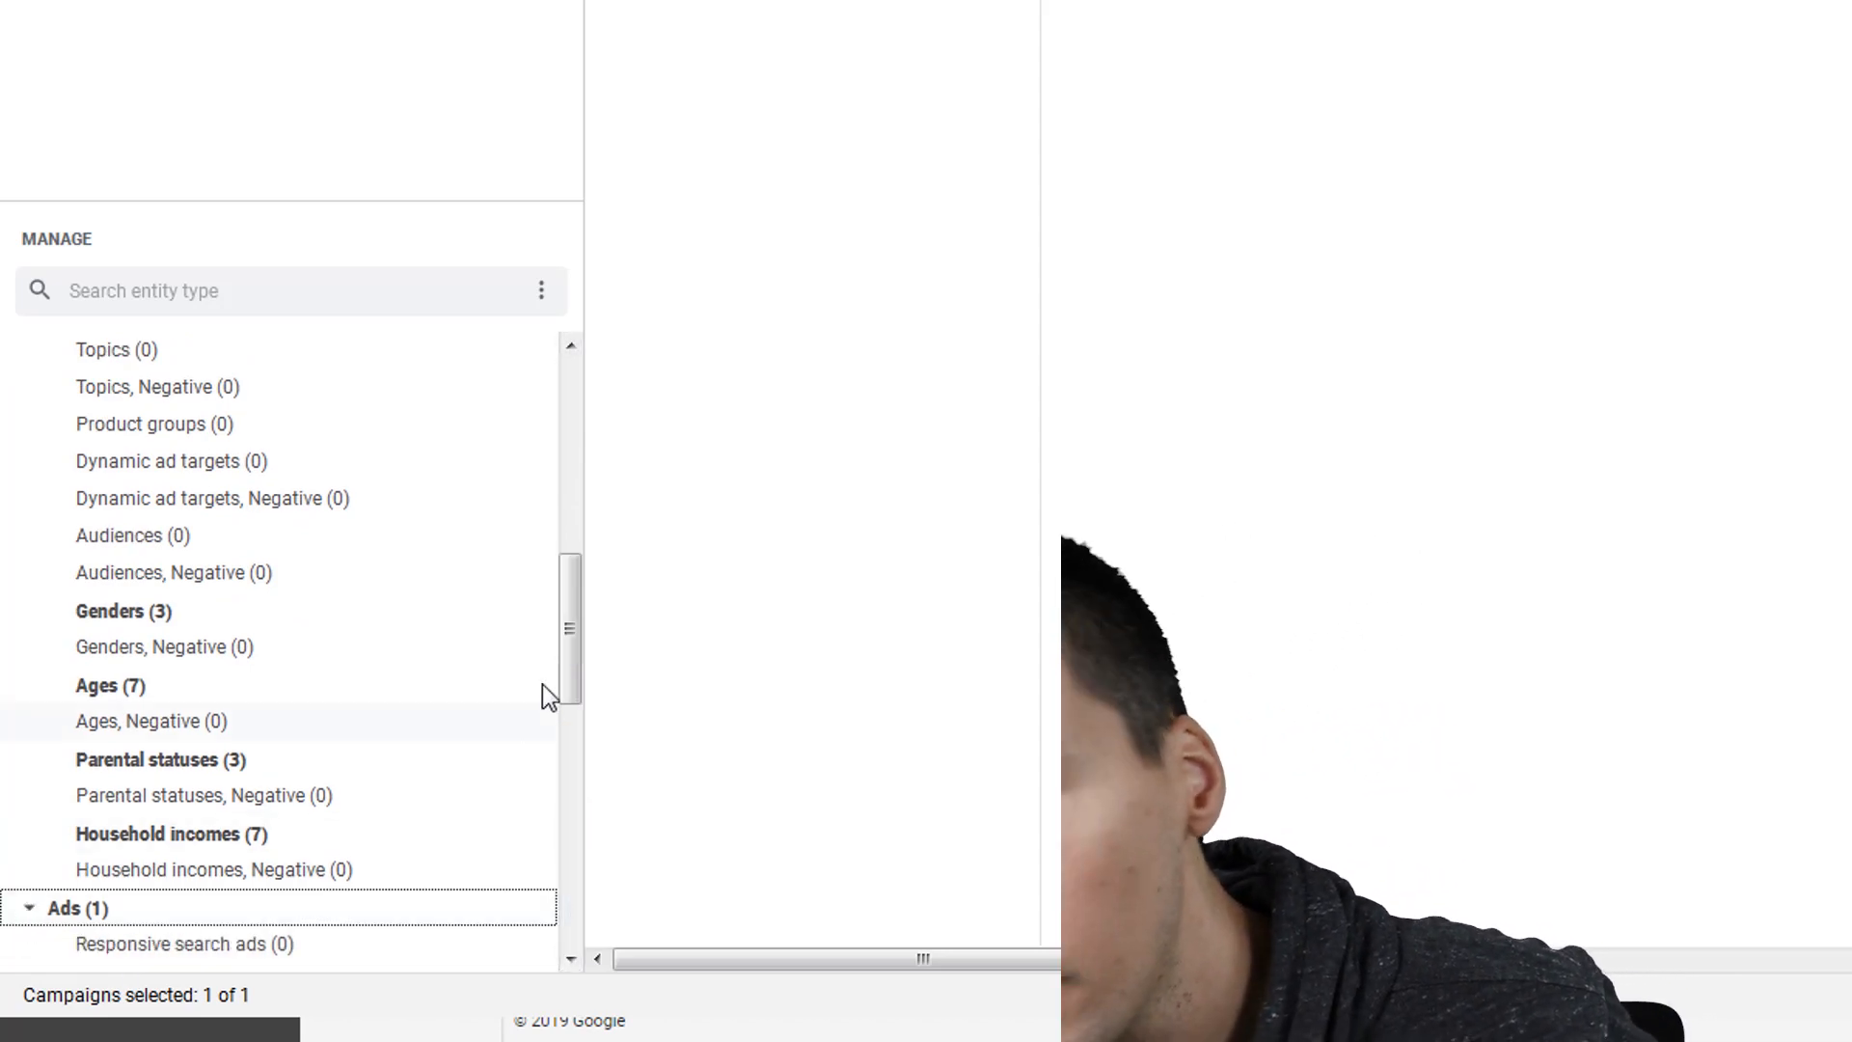
drag(575, 640, 569, 766)
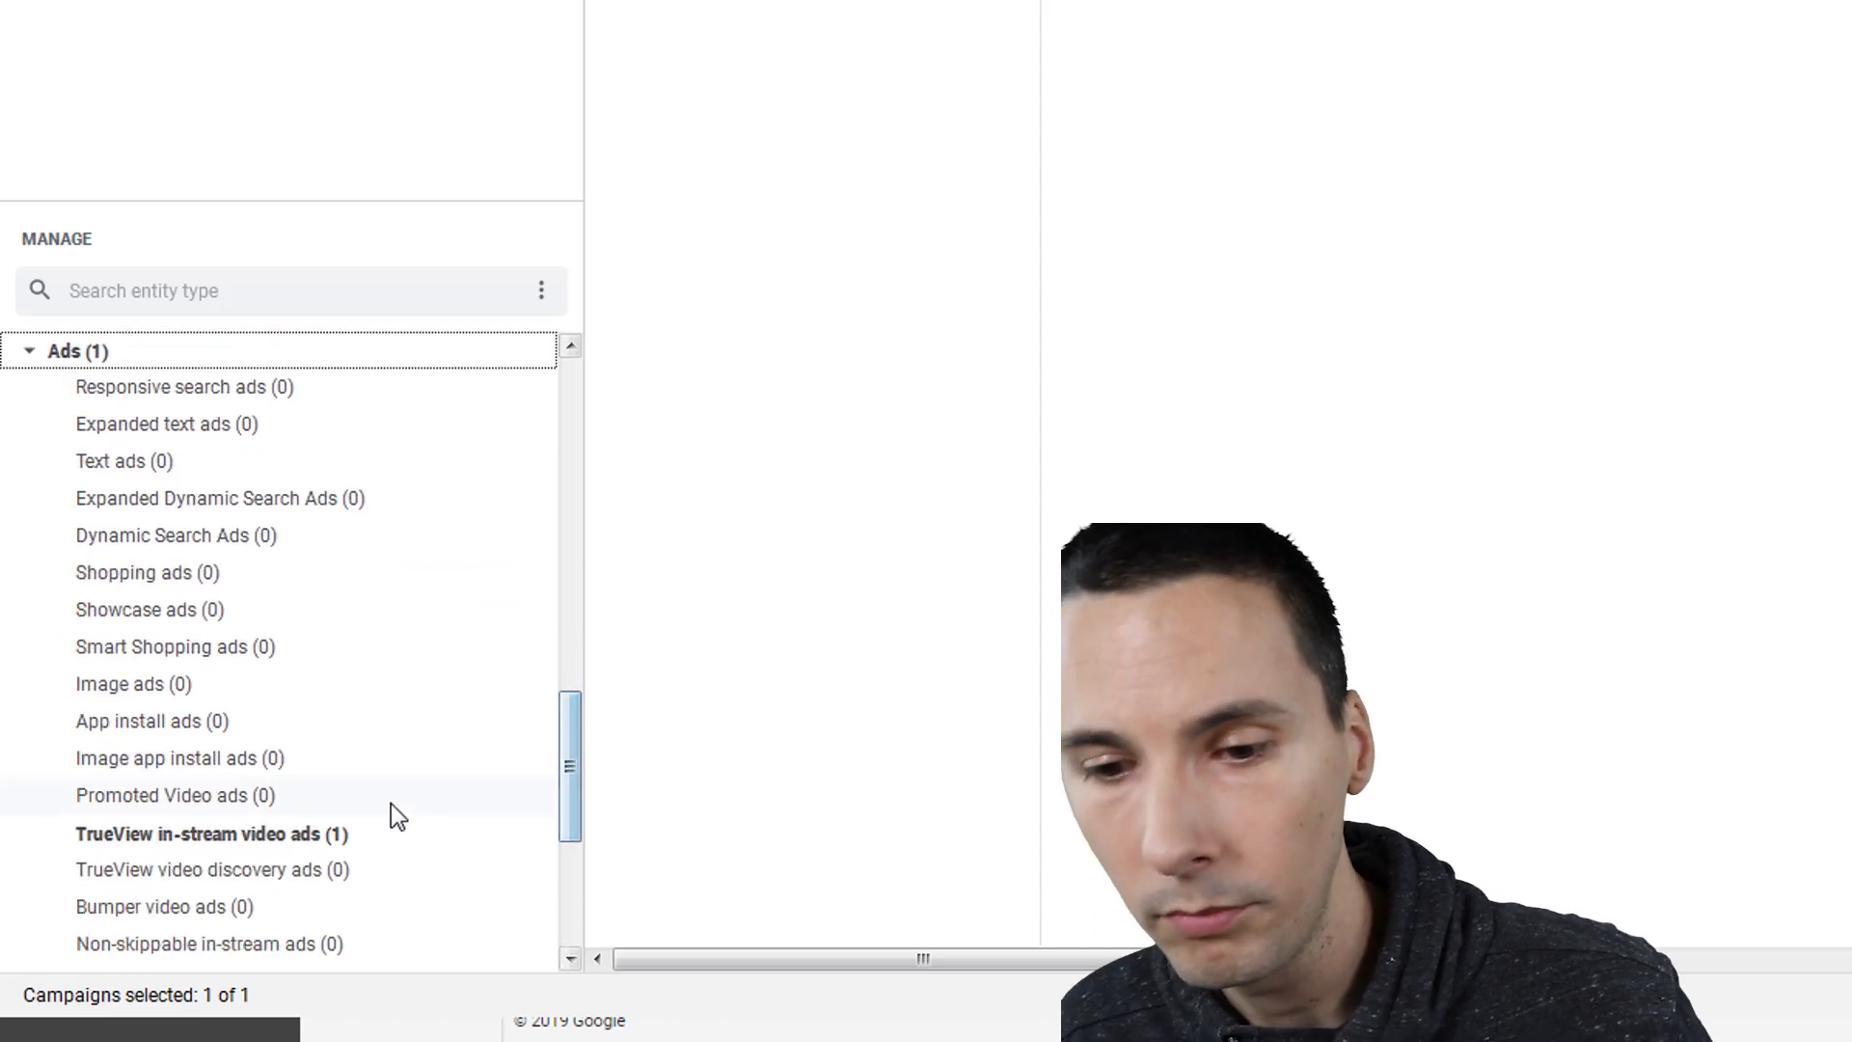
click(370, 838)
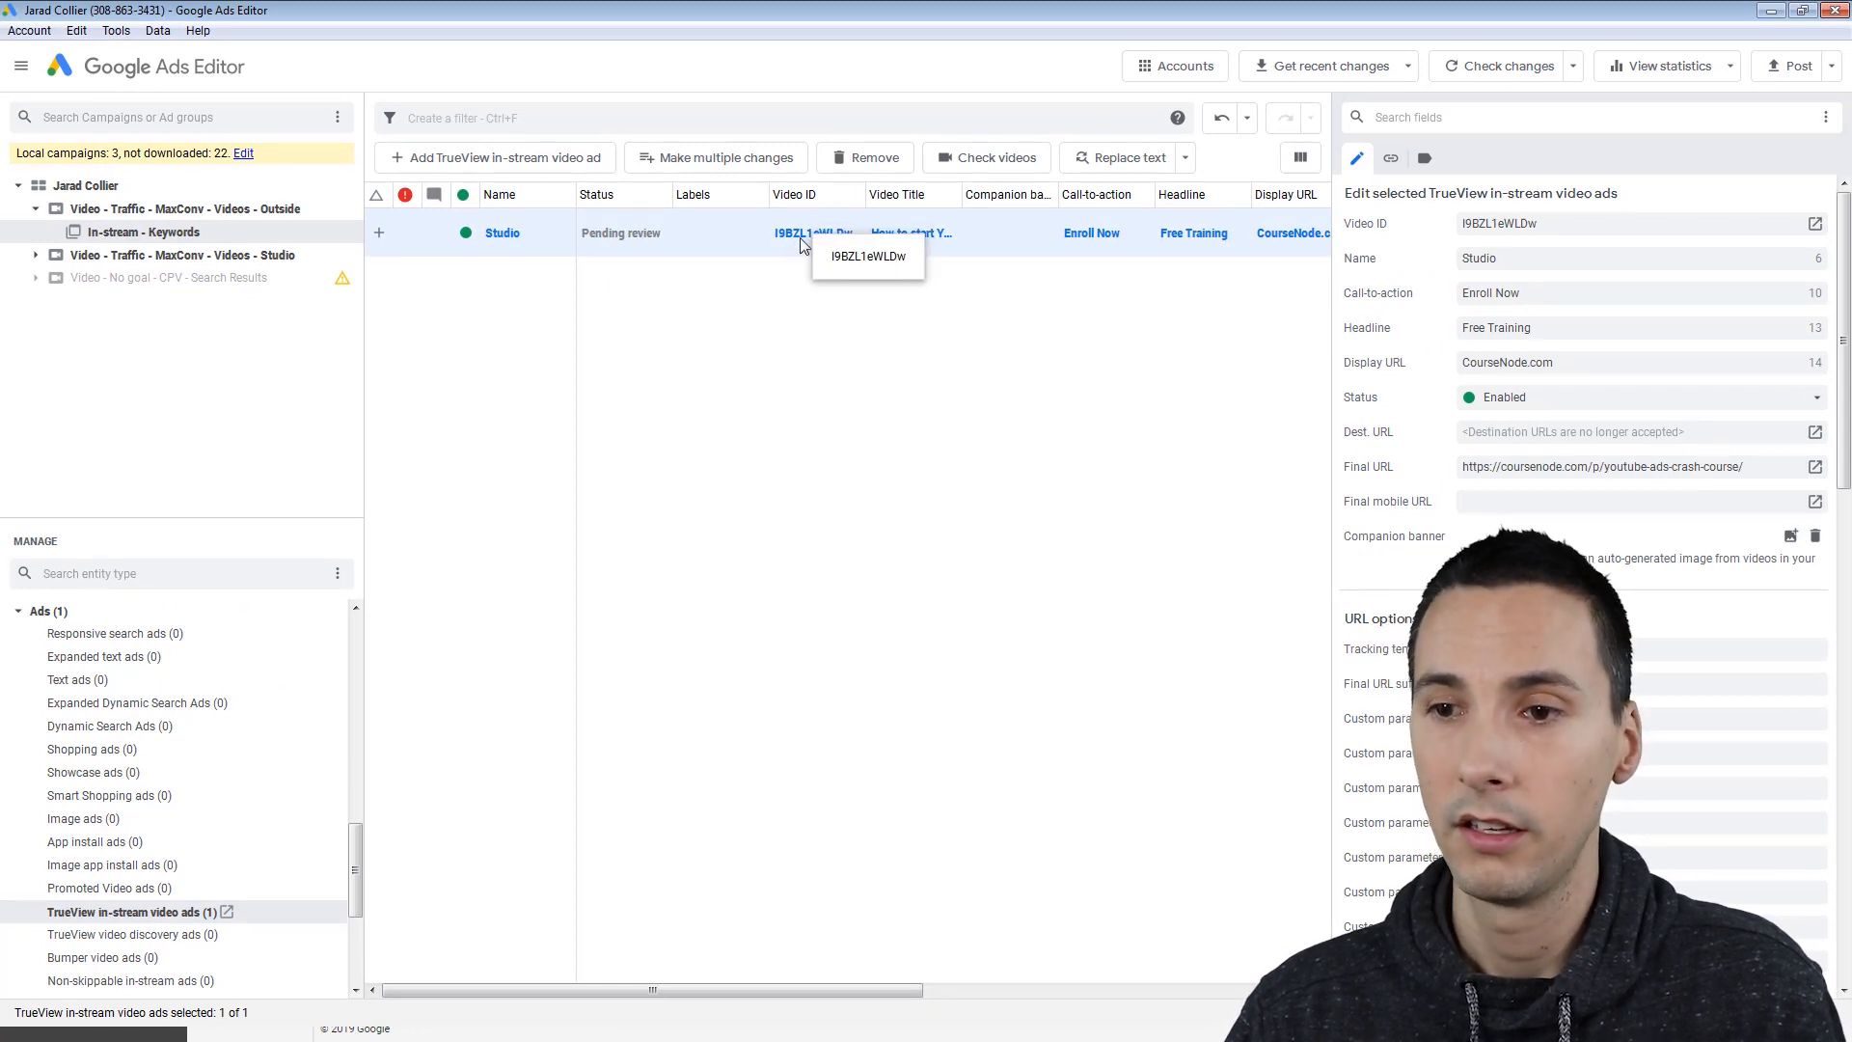
drag(962, 198, 1097, 207)
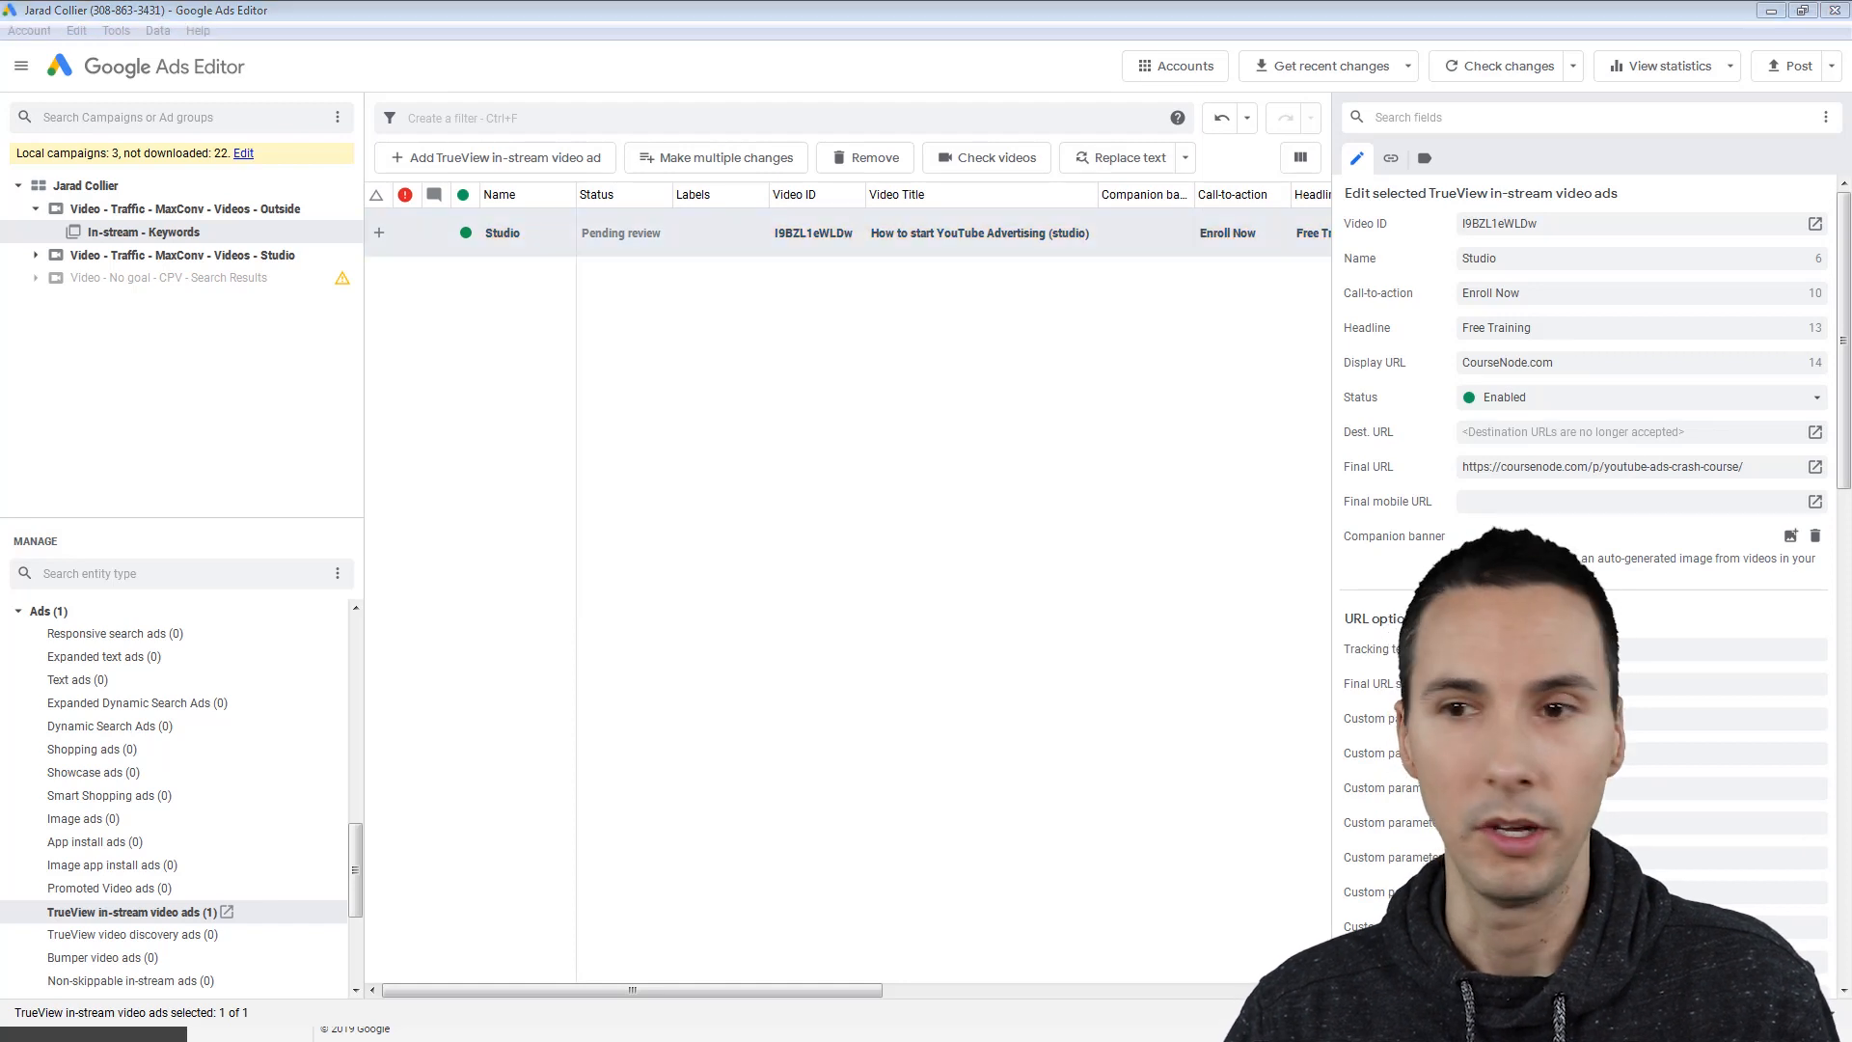
Step: Switch to the browser, copy the video ID GzZ7sqg-iY4 from the outside video's YouTube link, and return to Google Ads Editor
key(alt+Tab)
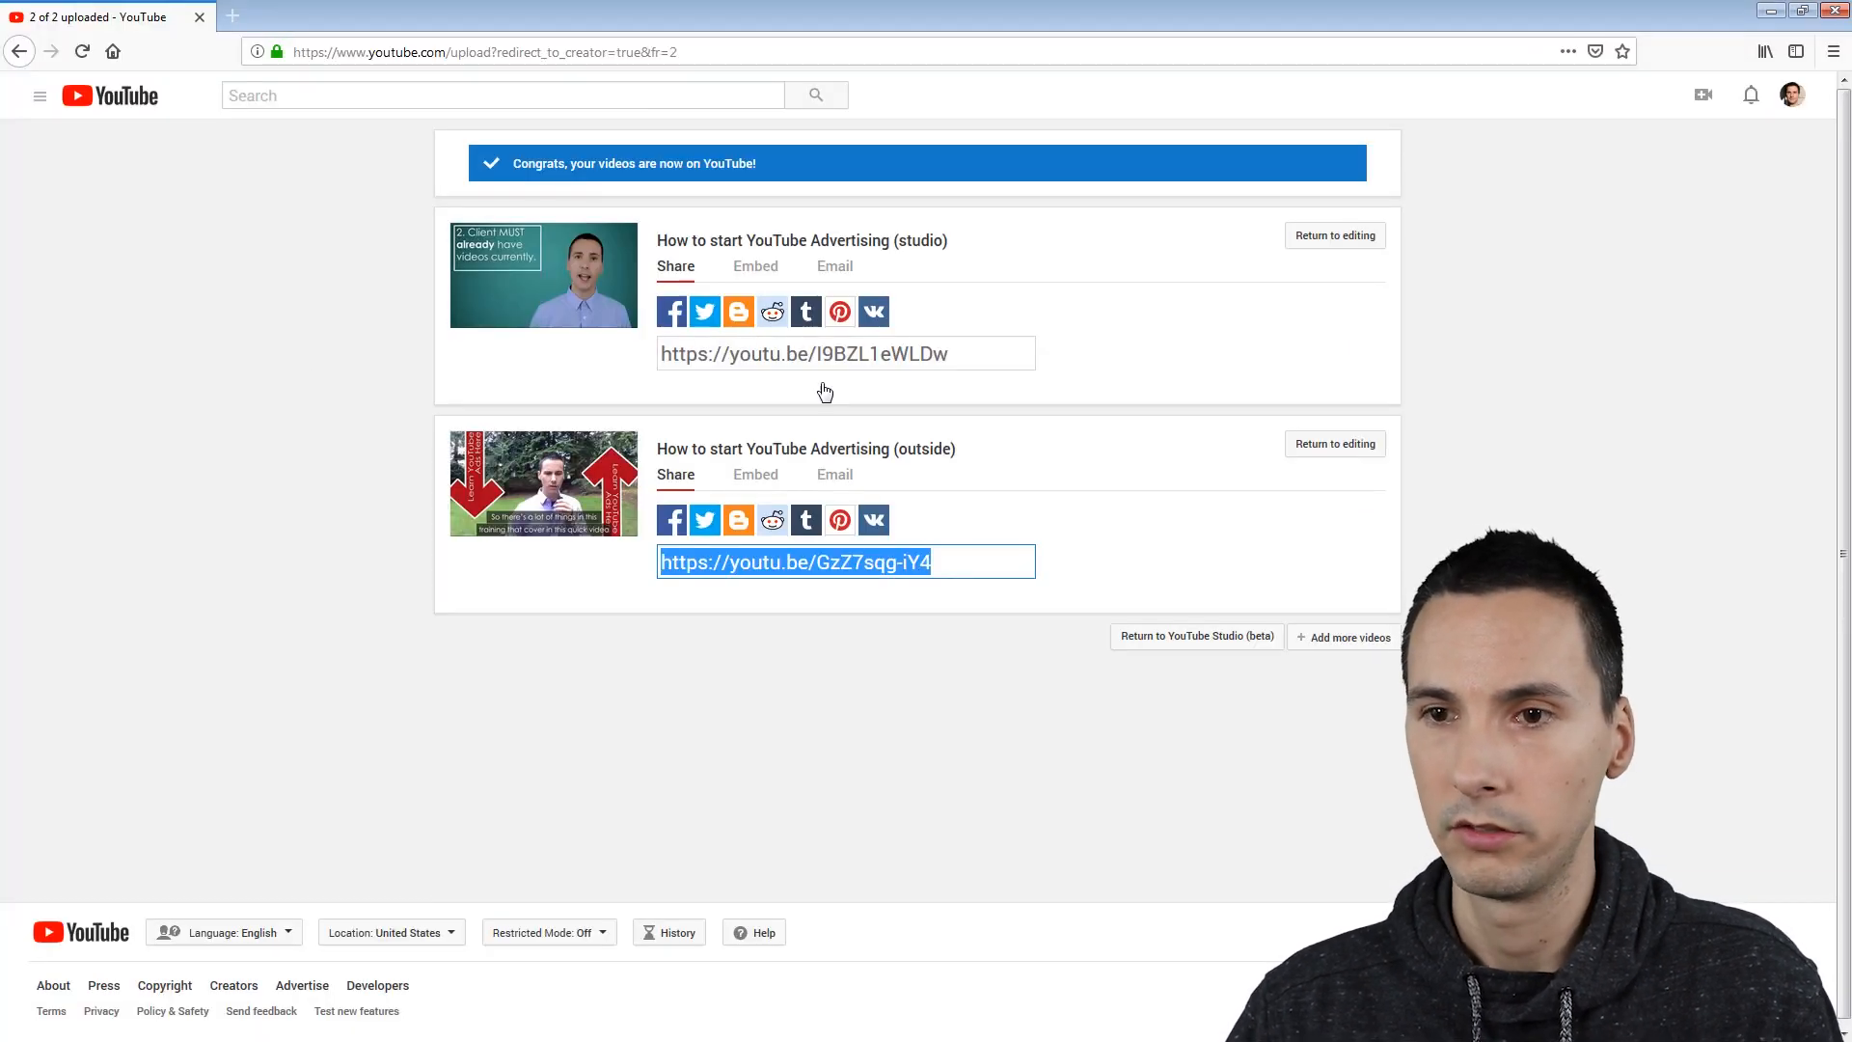
click(743, 52)
text(https://youtu.be/GzZ7sqg-iY4)
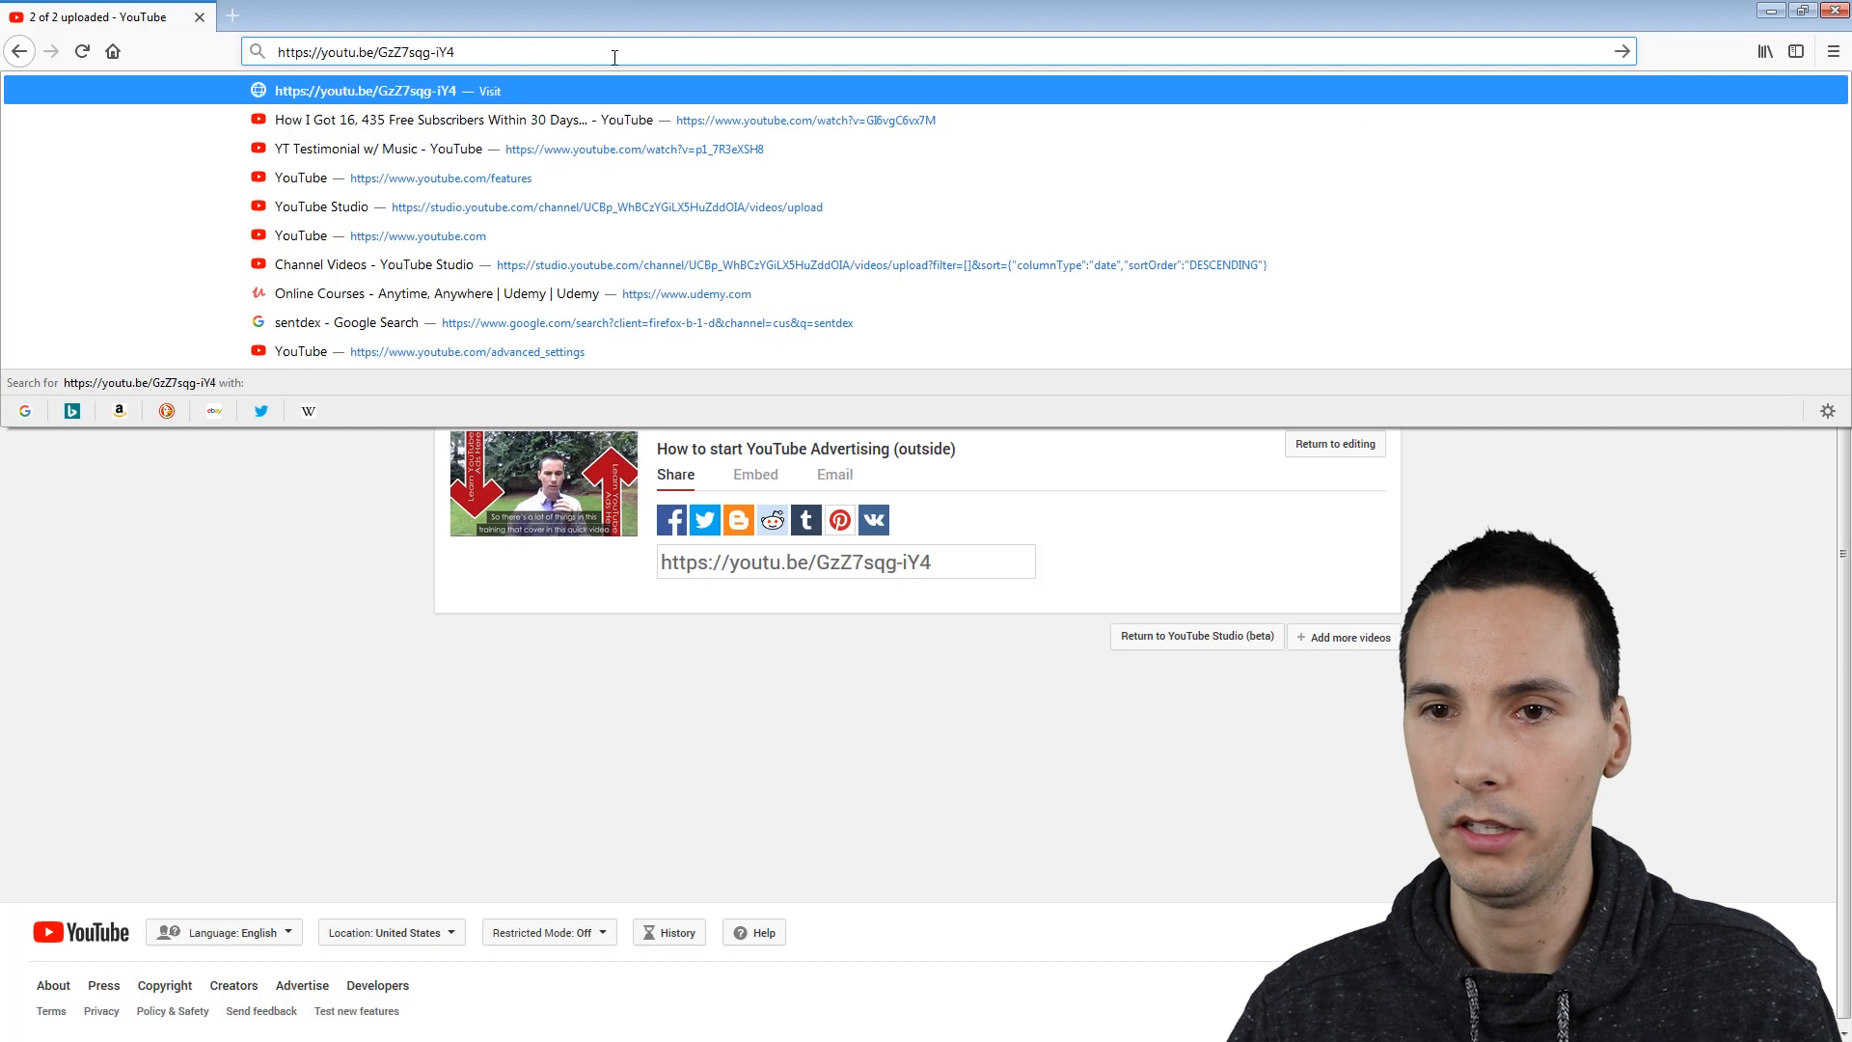
key(Escape)
key(ctrl+shift+Left)
key(ctrl+shift+Left)
key(ctrl+shift+Left)
key(ctrl+c)
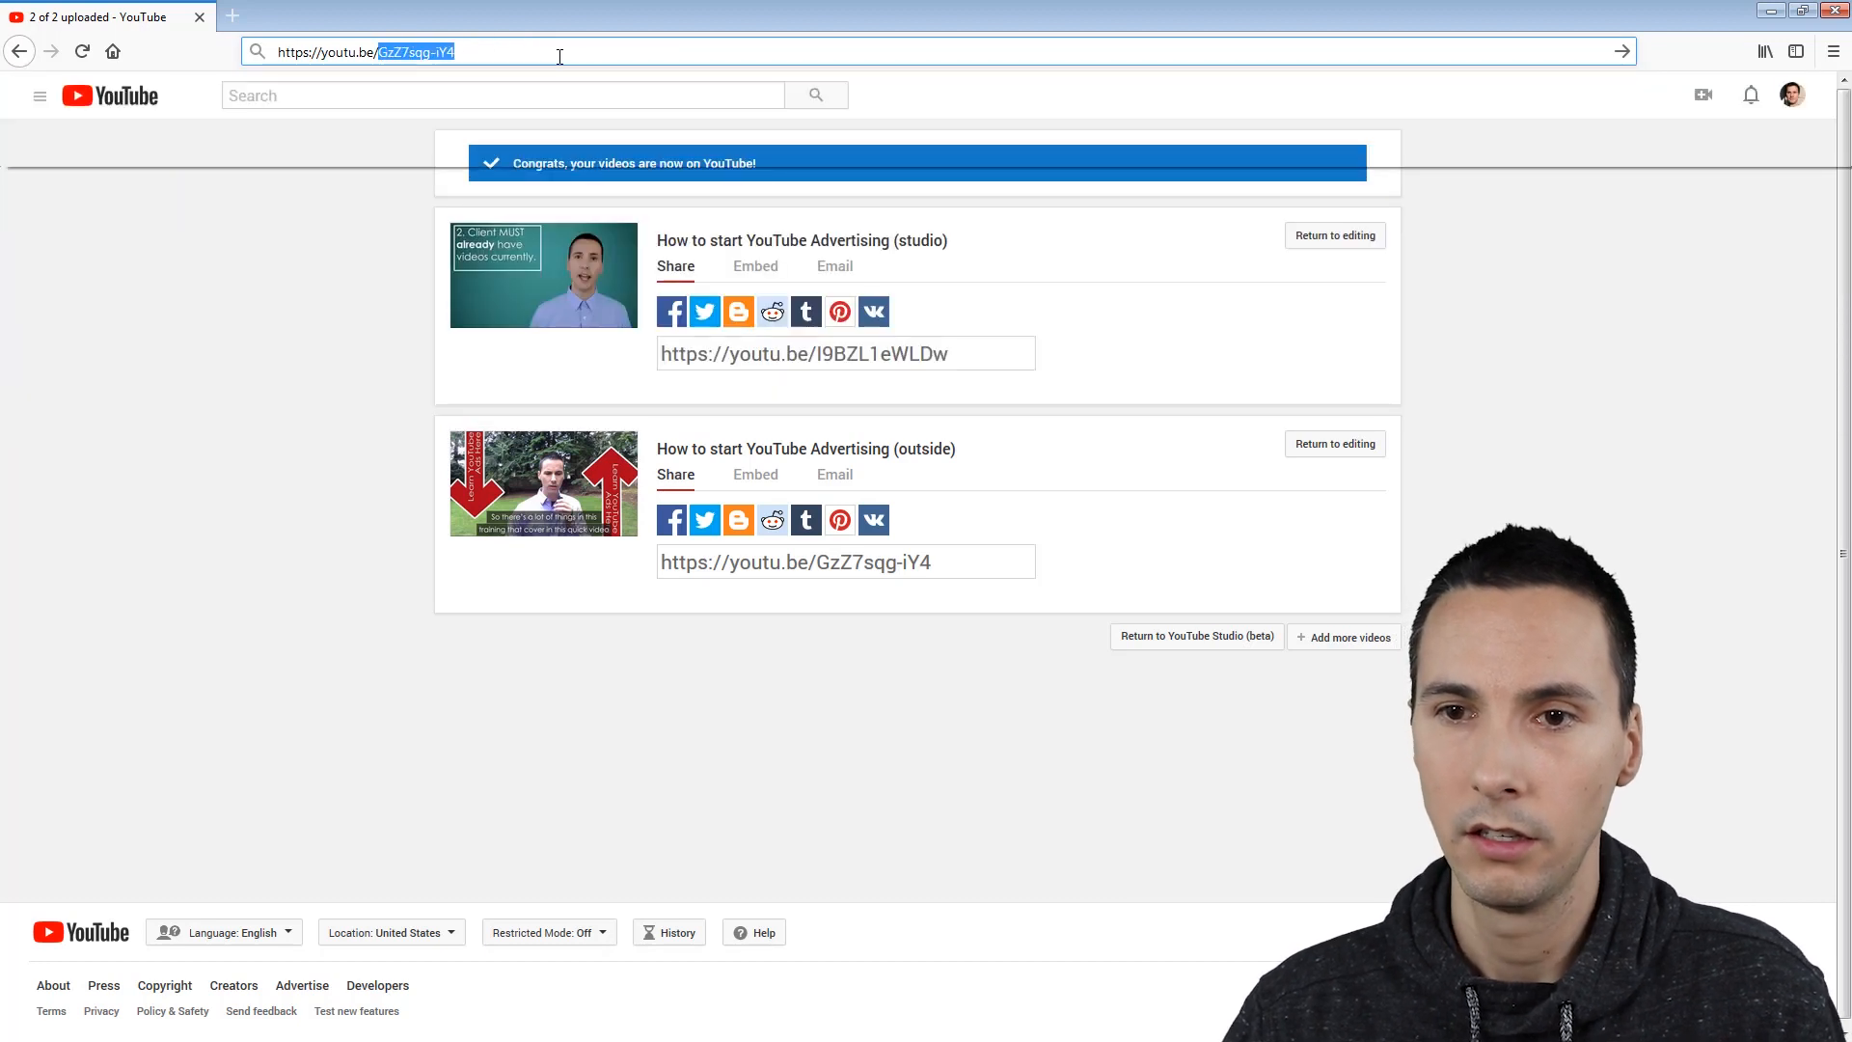
key(BackSpace)
click(1770, 10)
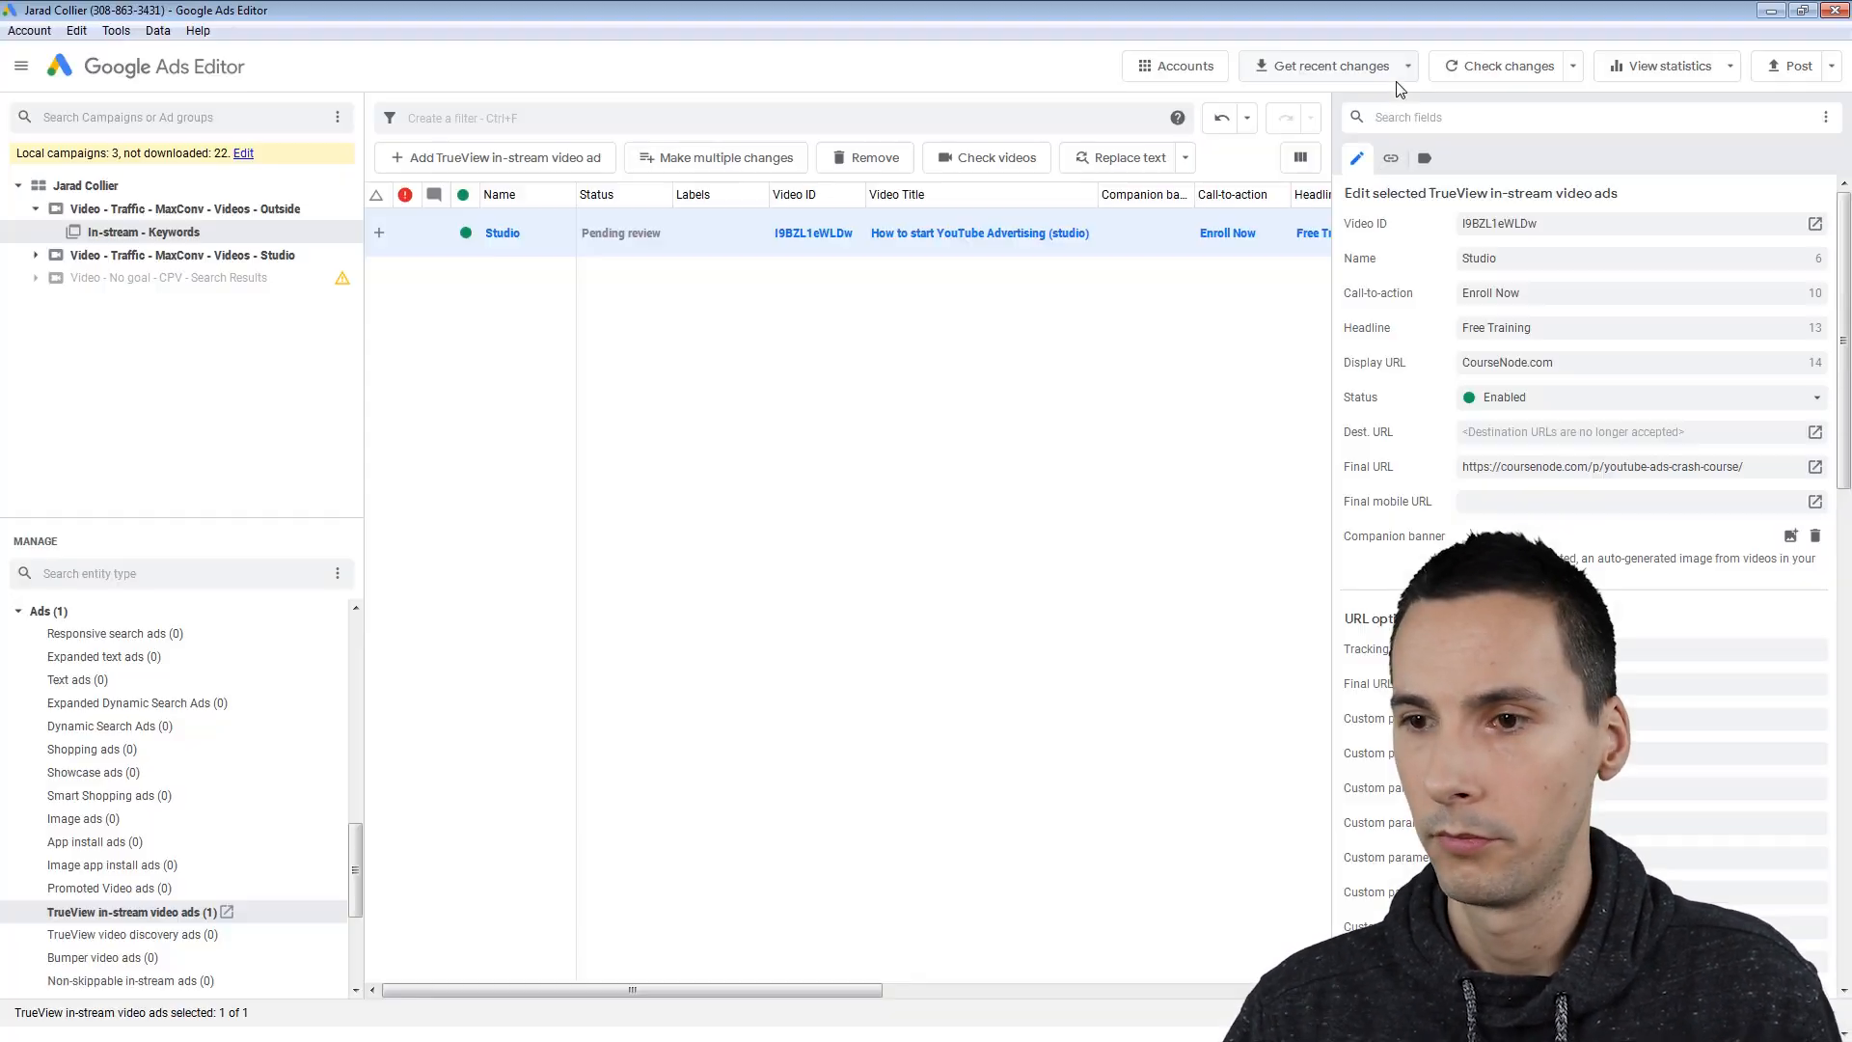
Step: Replace the Video ID of the Outside campaign's in-stream ad with GzZ7sqg-iY4
drag(1546, 224, 1437, 230)
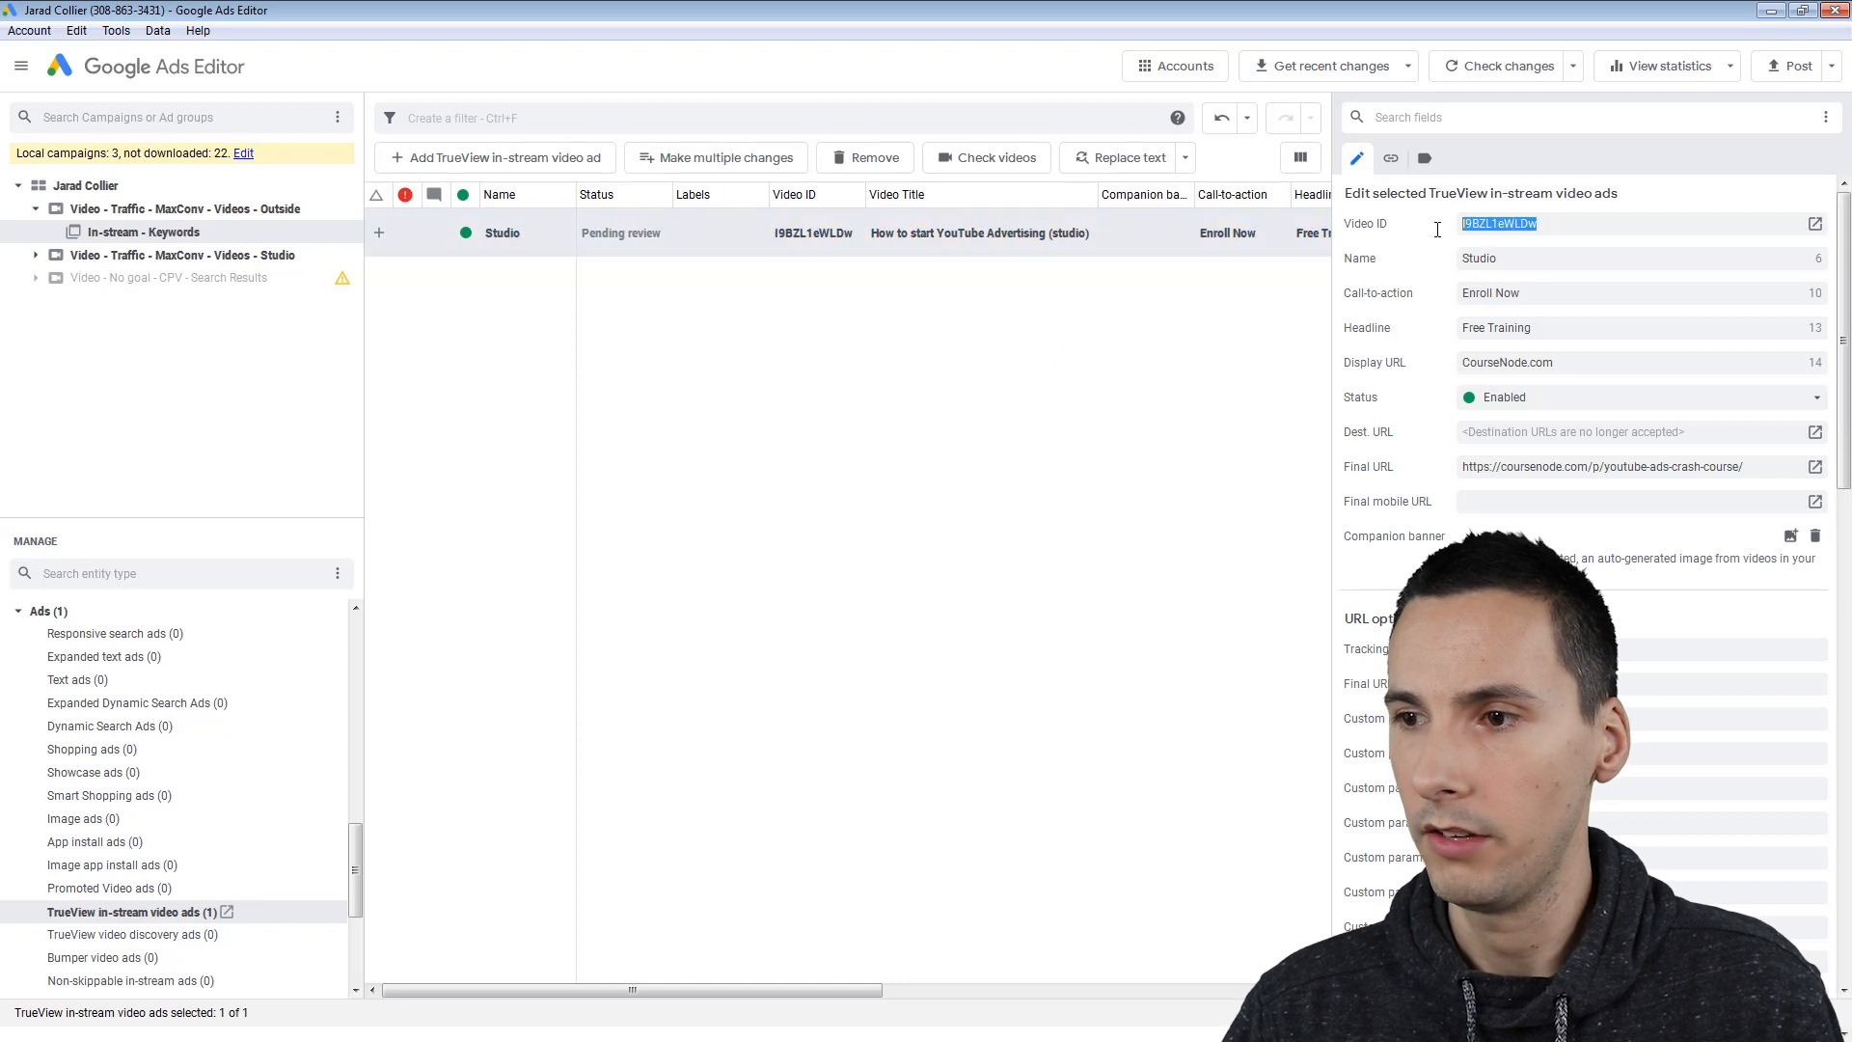
key(ctrl+v)
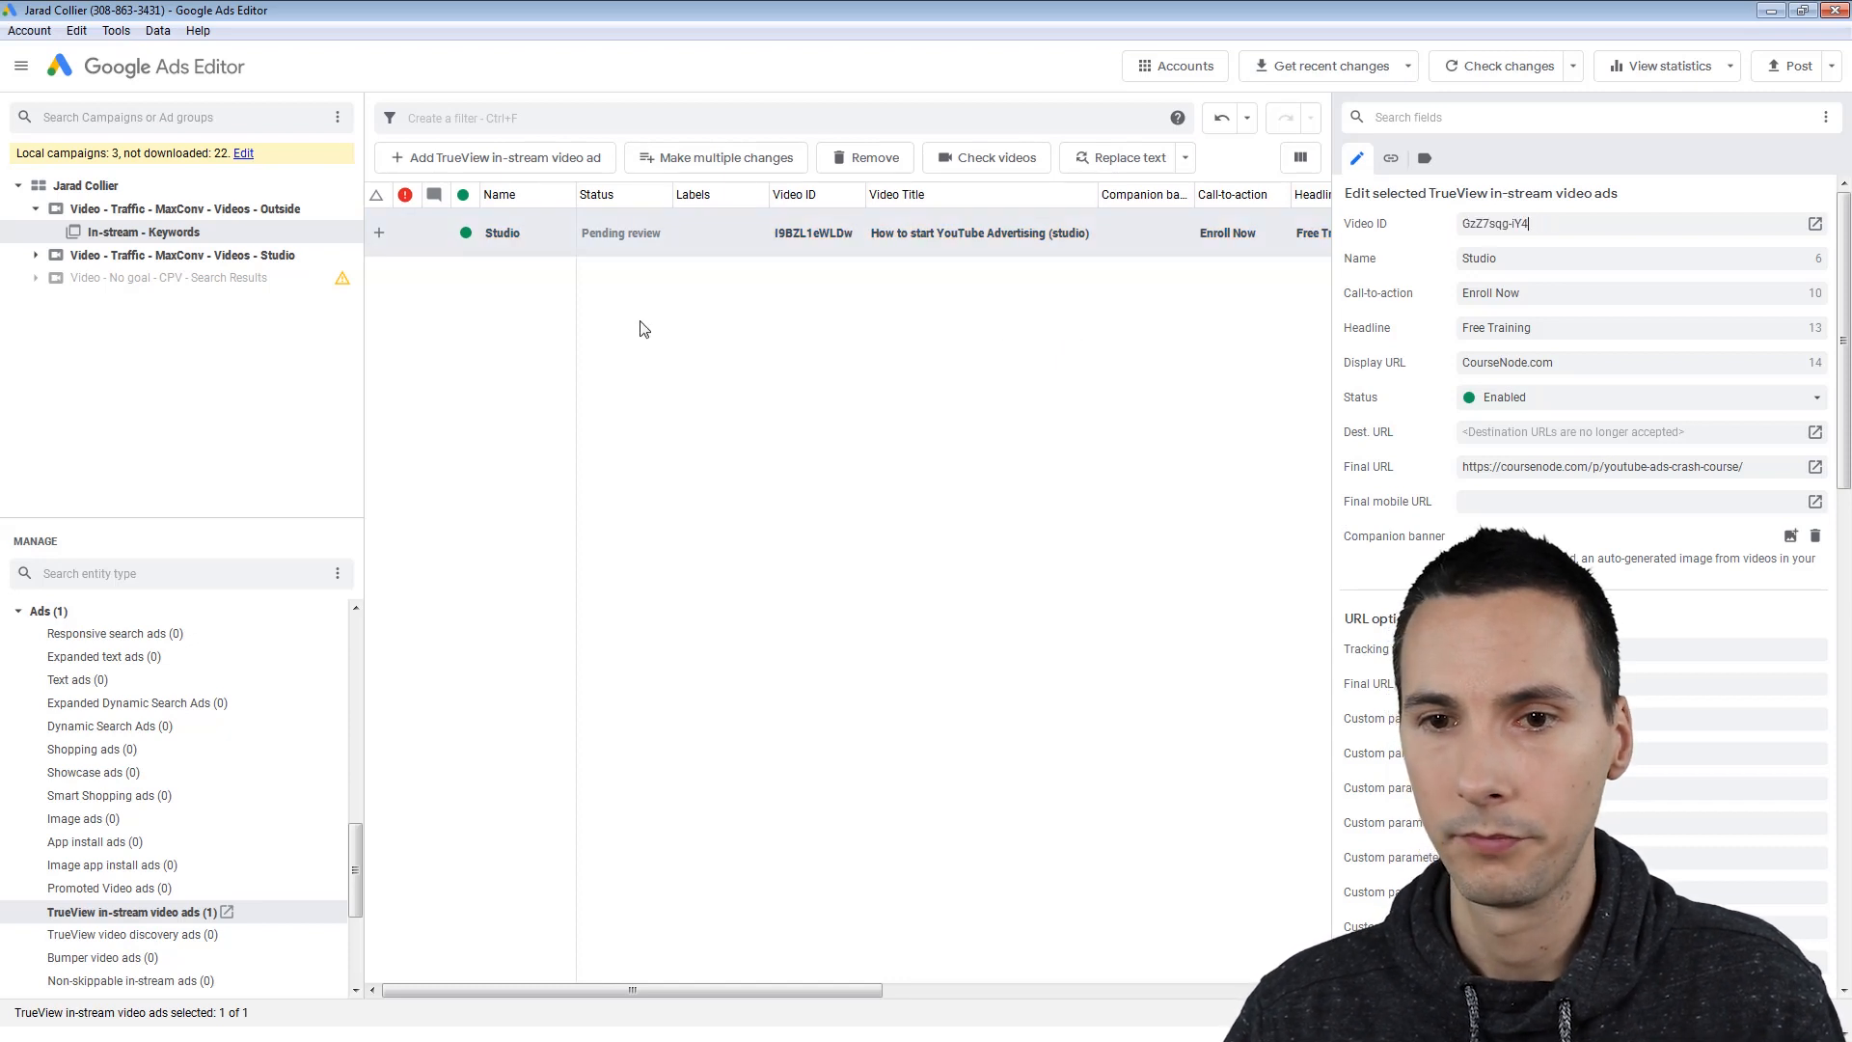
key(Return)
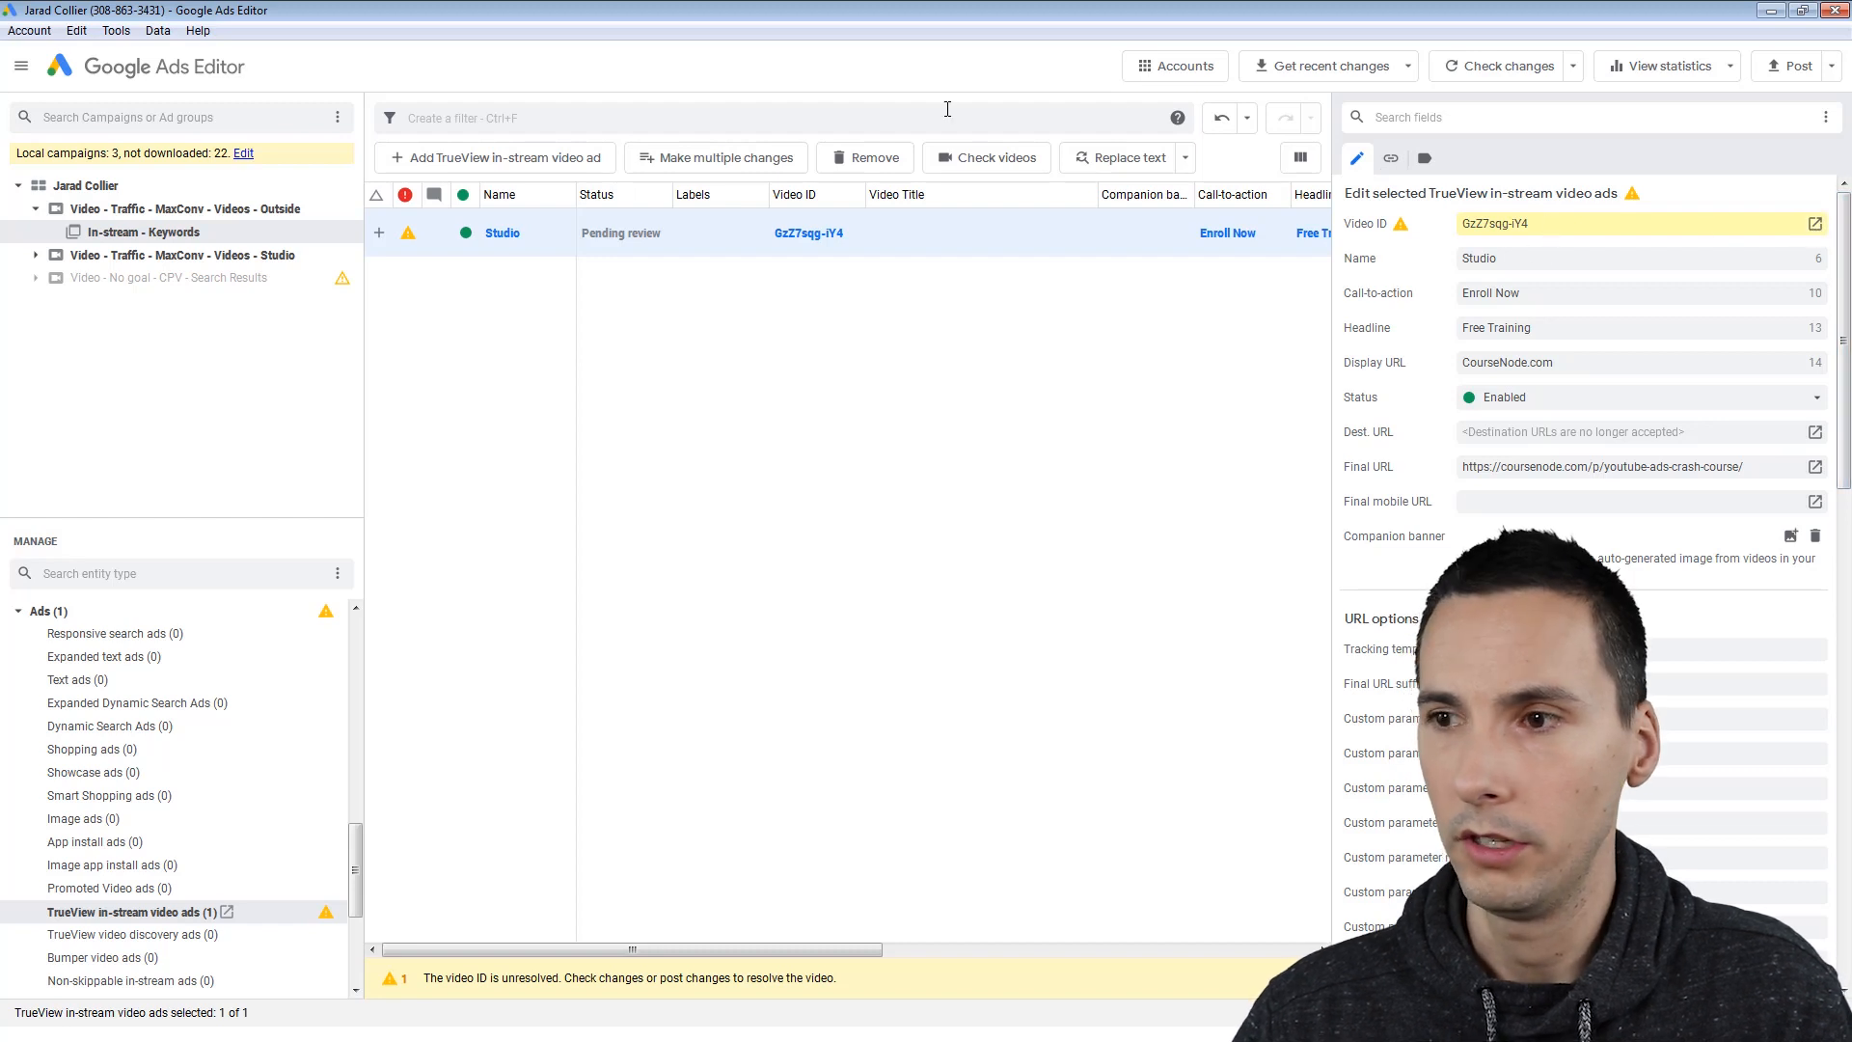
Step: Check the changes to resolve the ad's new video ID, and dismiss the finished check
click(1537, 68)
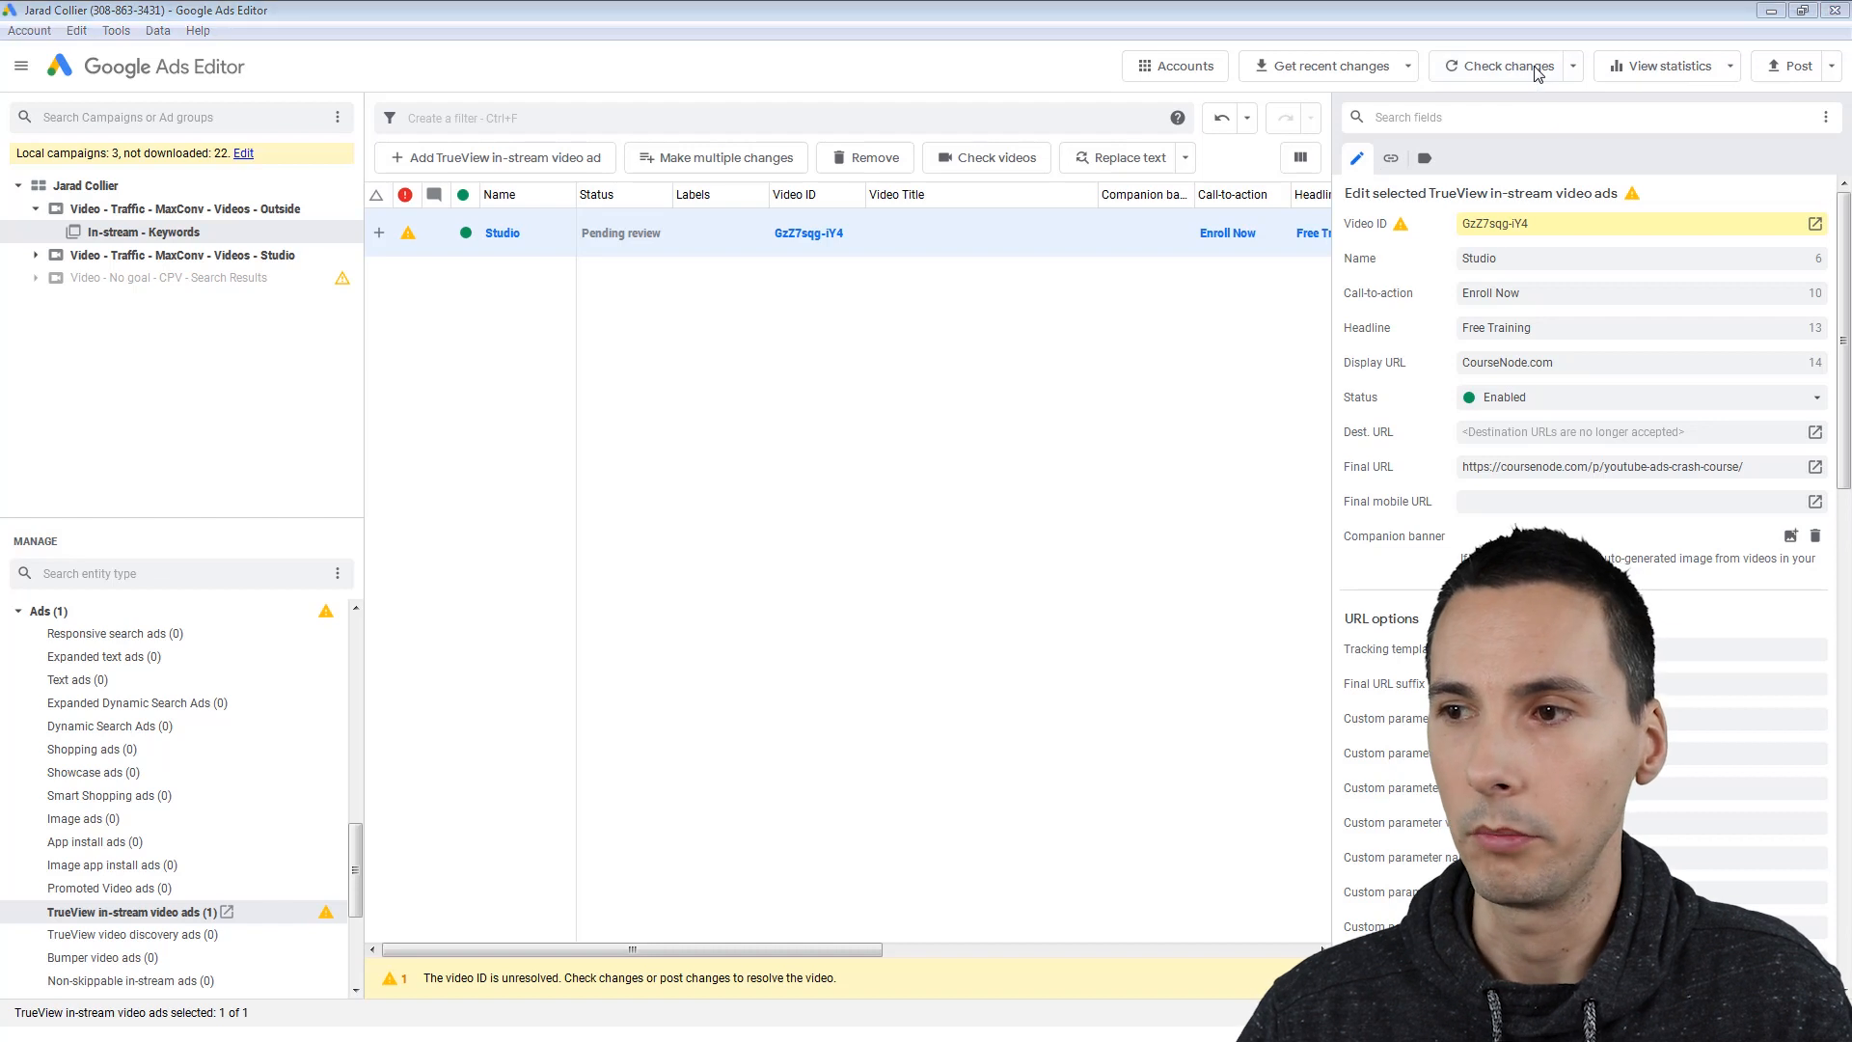
drag(588, 97, 1012, 100)
click(976, 557)
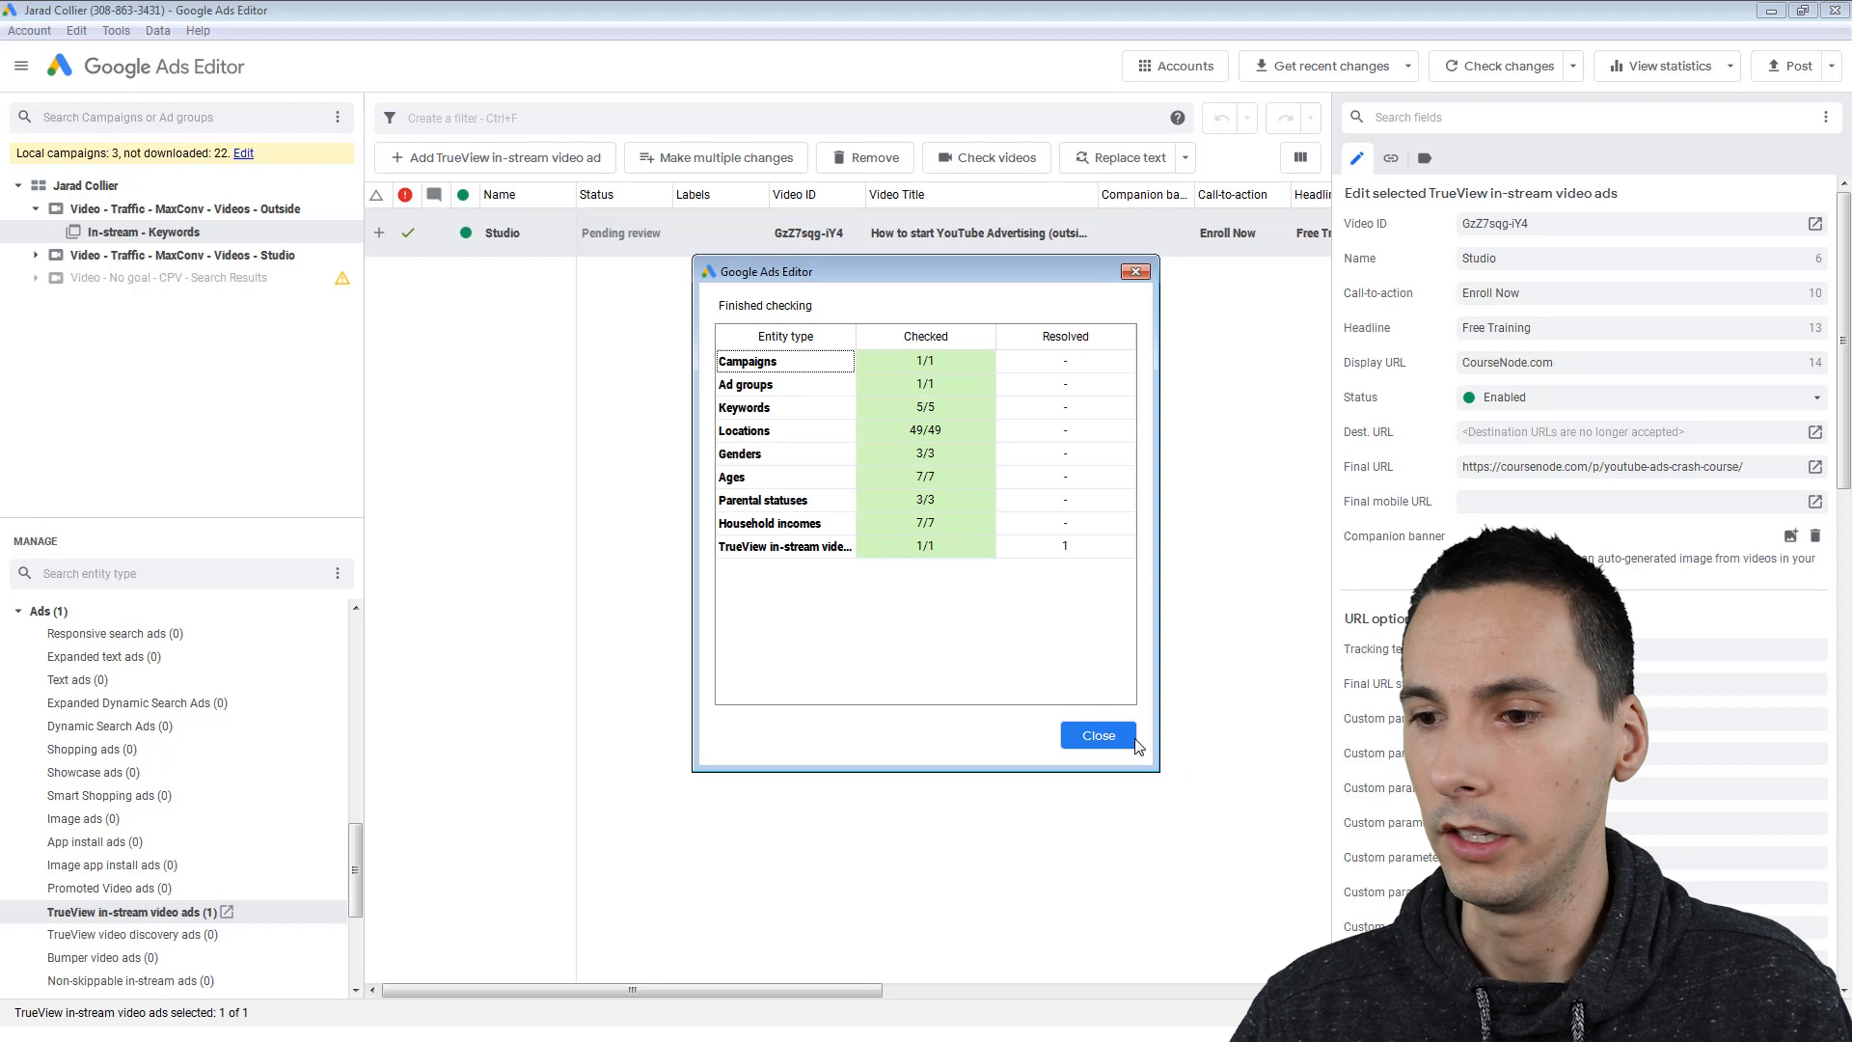
click(1098, 735)
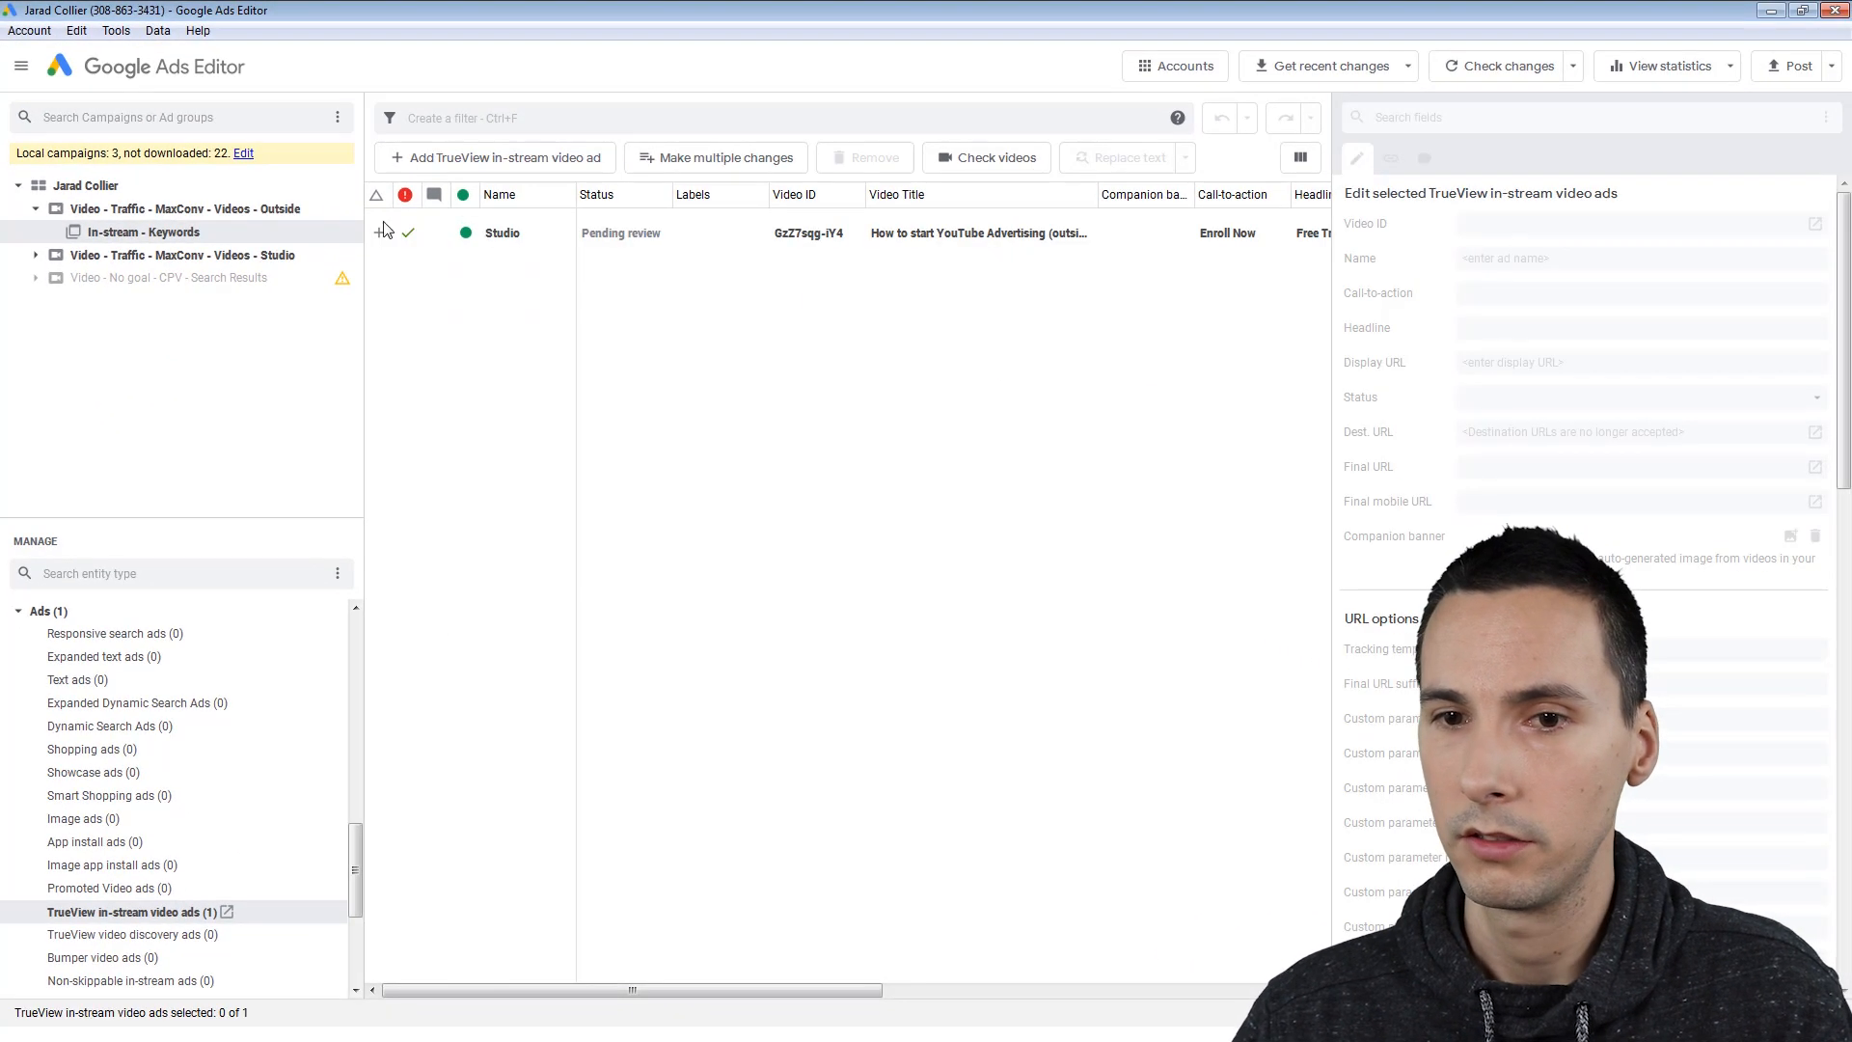
Step: Show the in-stream ads of both the Outside and Studio campaigns together and compare their video IDs and titles
click(36, 208)
click(89, 190)
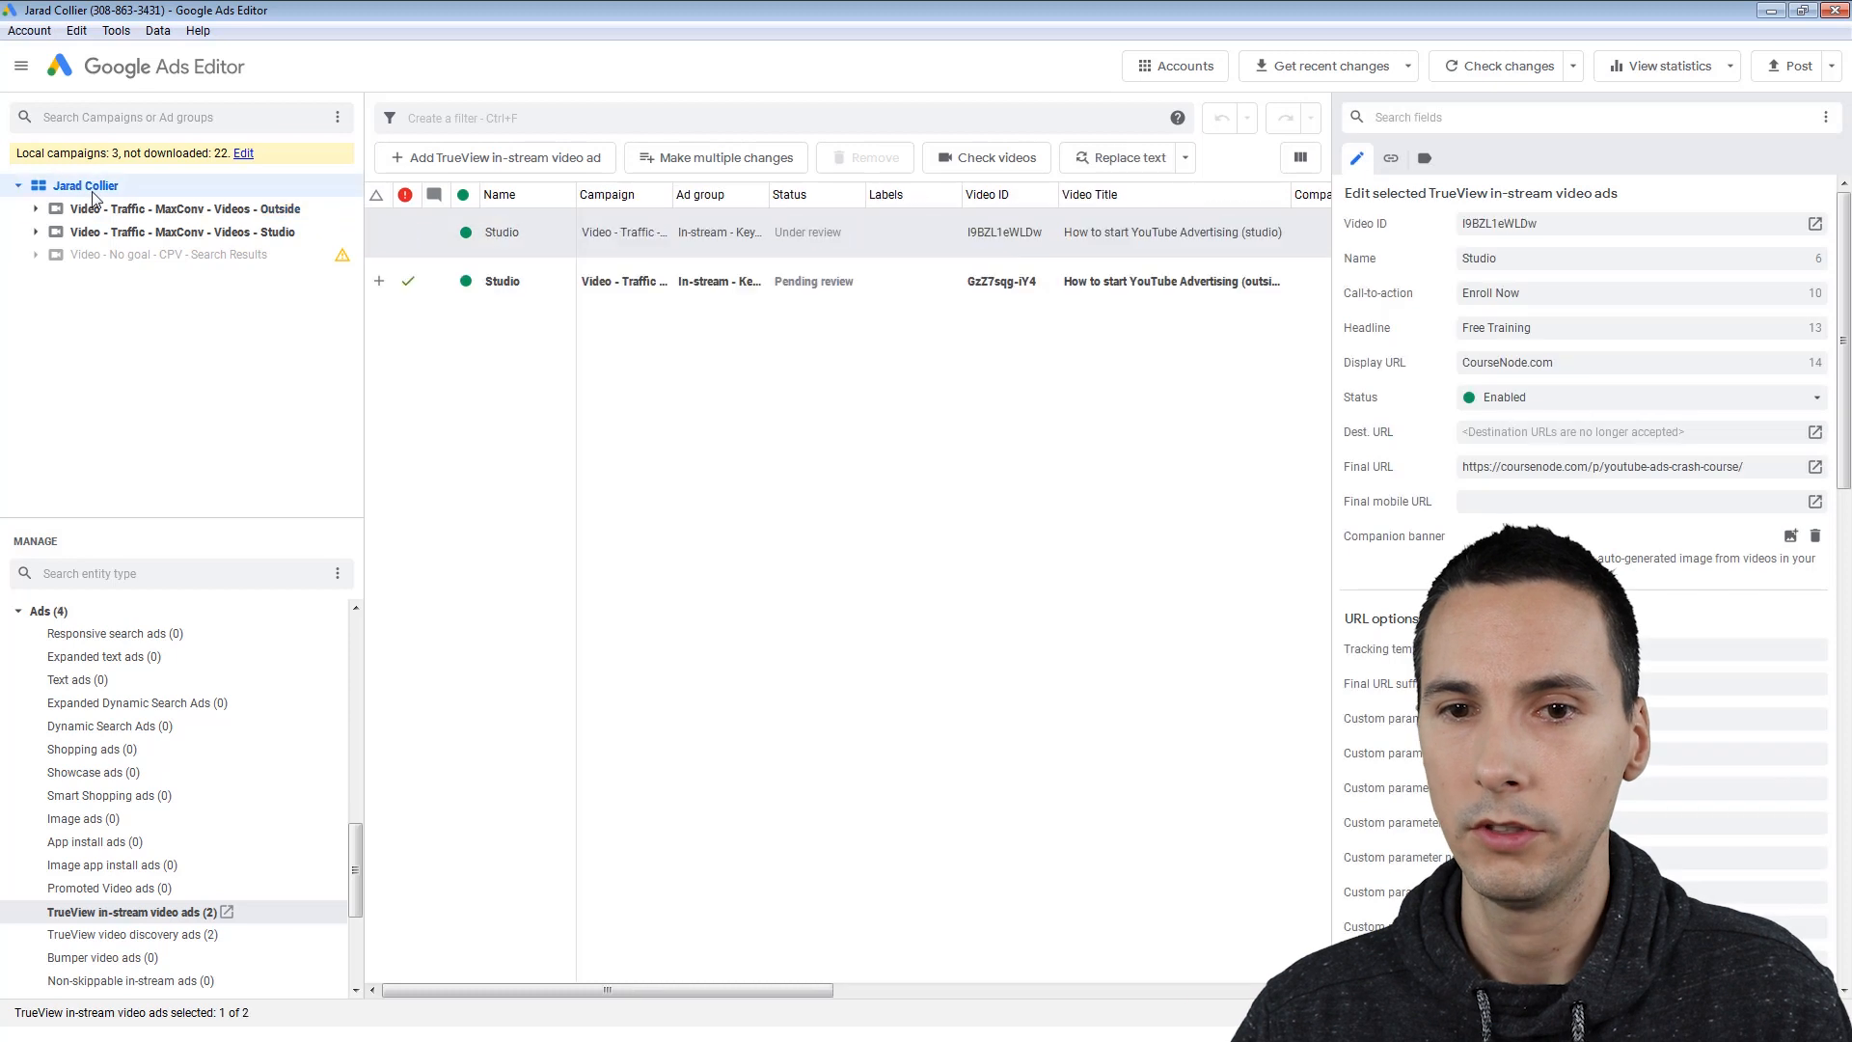
click(262, 208)
shift+click(262, 233)
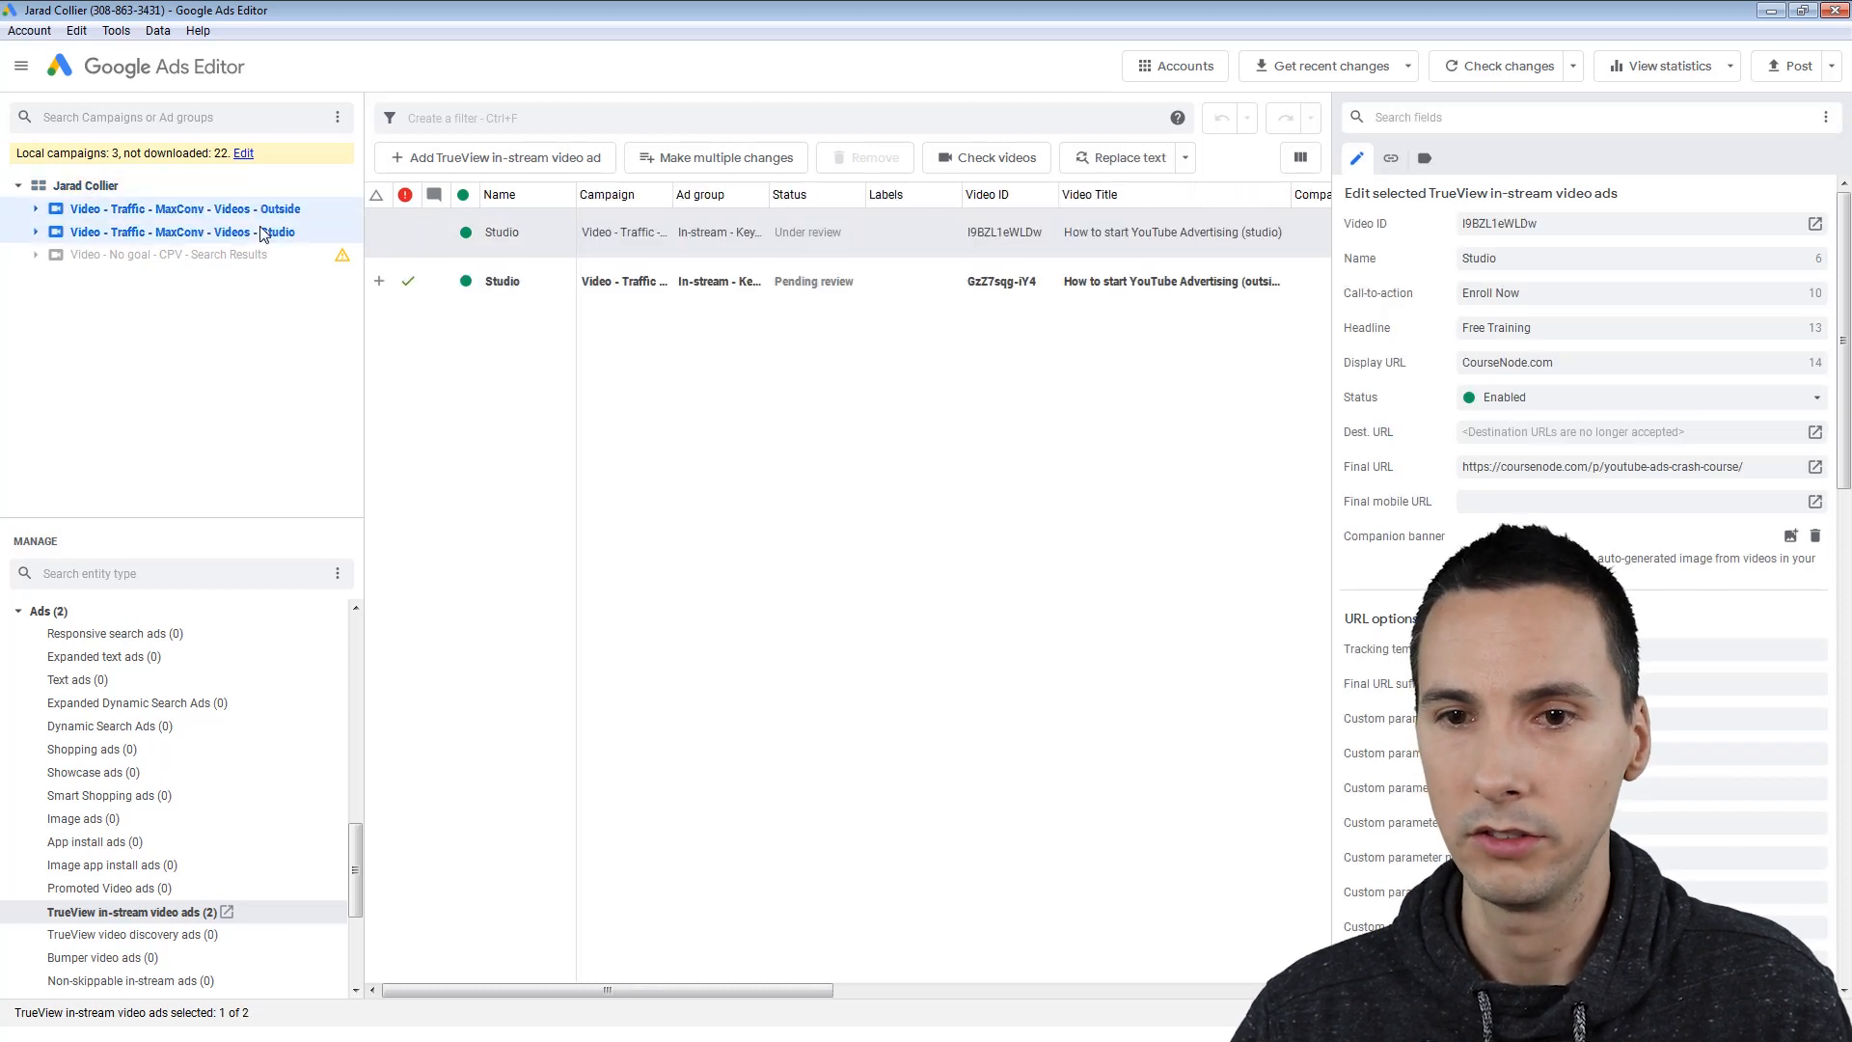
click(965, 236)
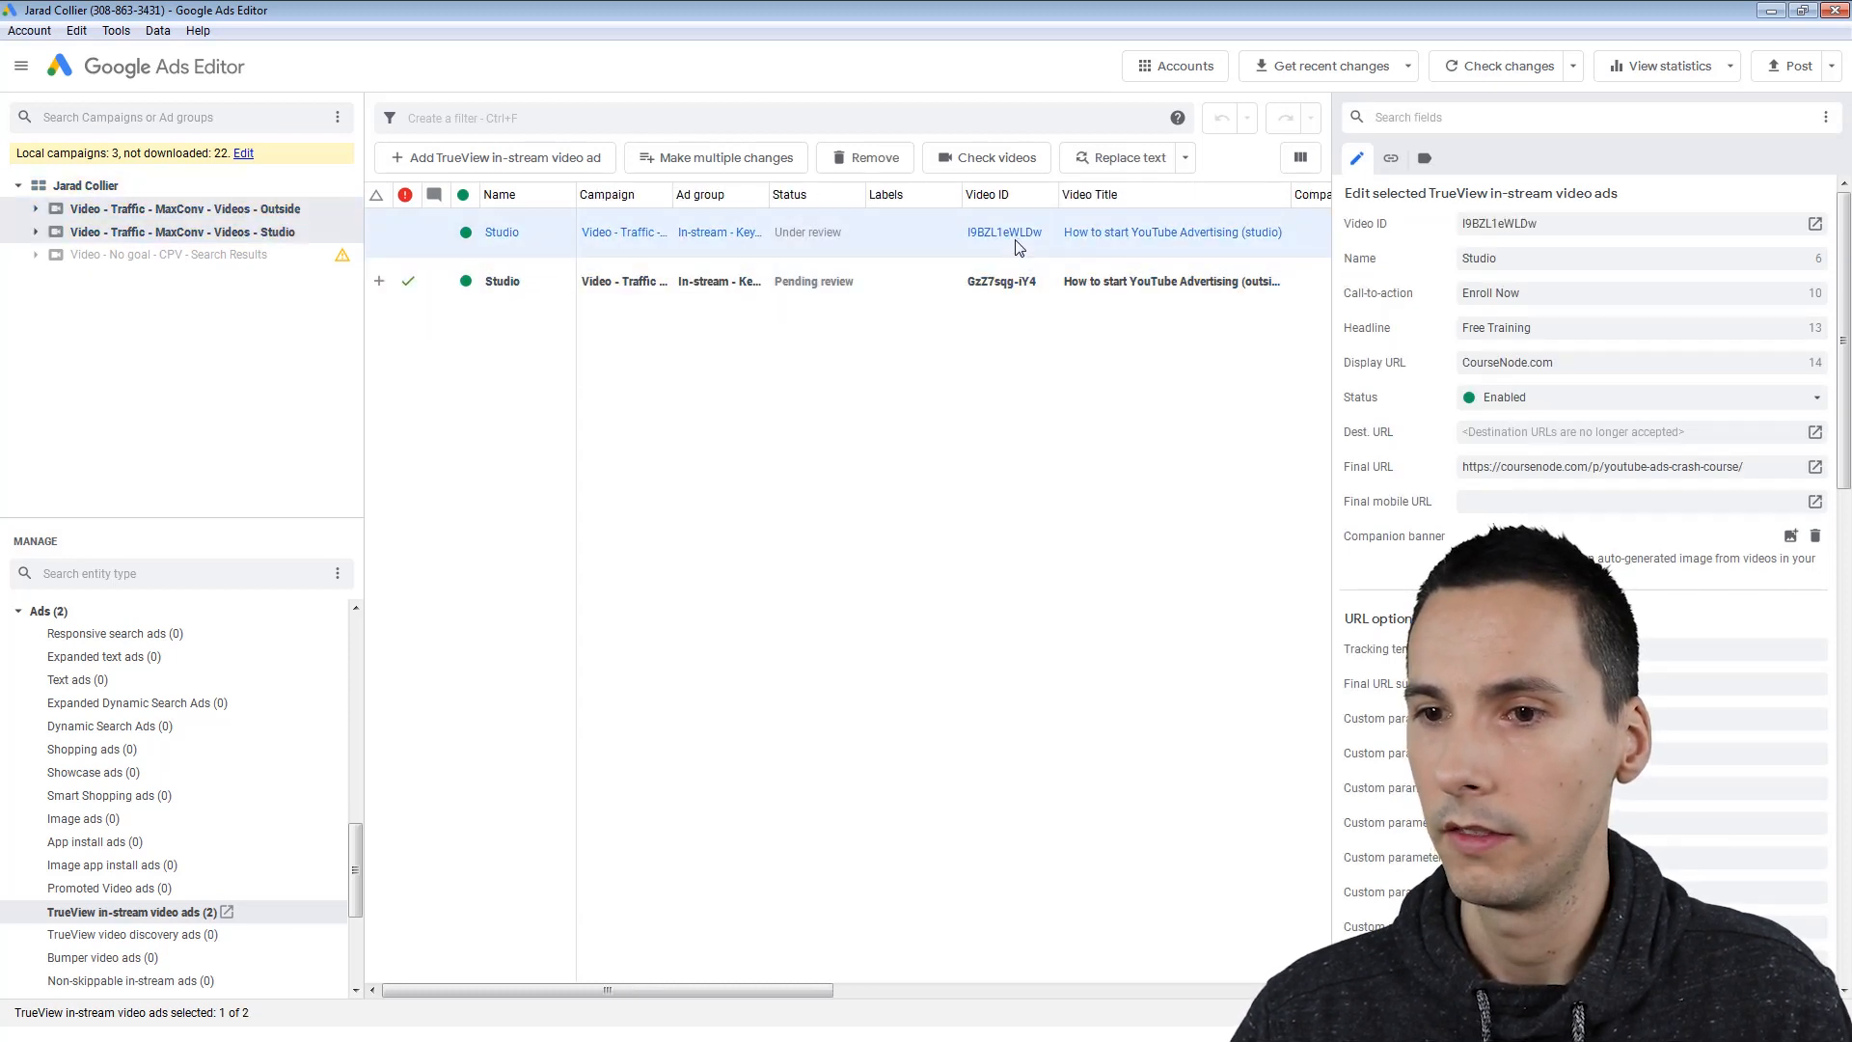
click(1013, 289)
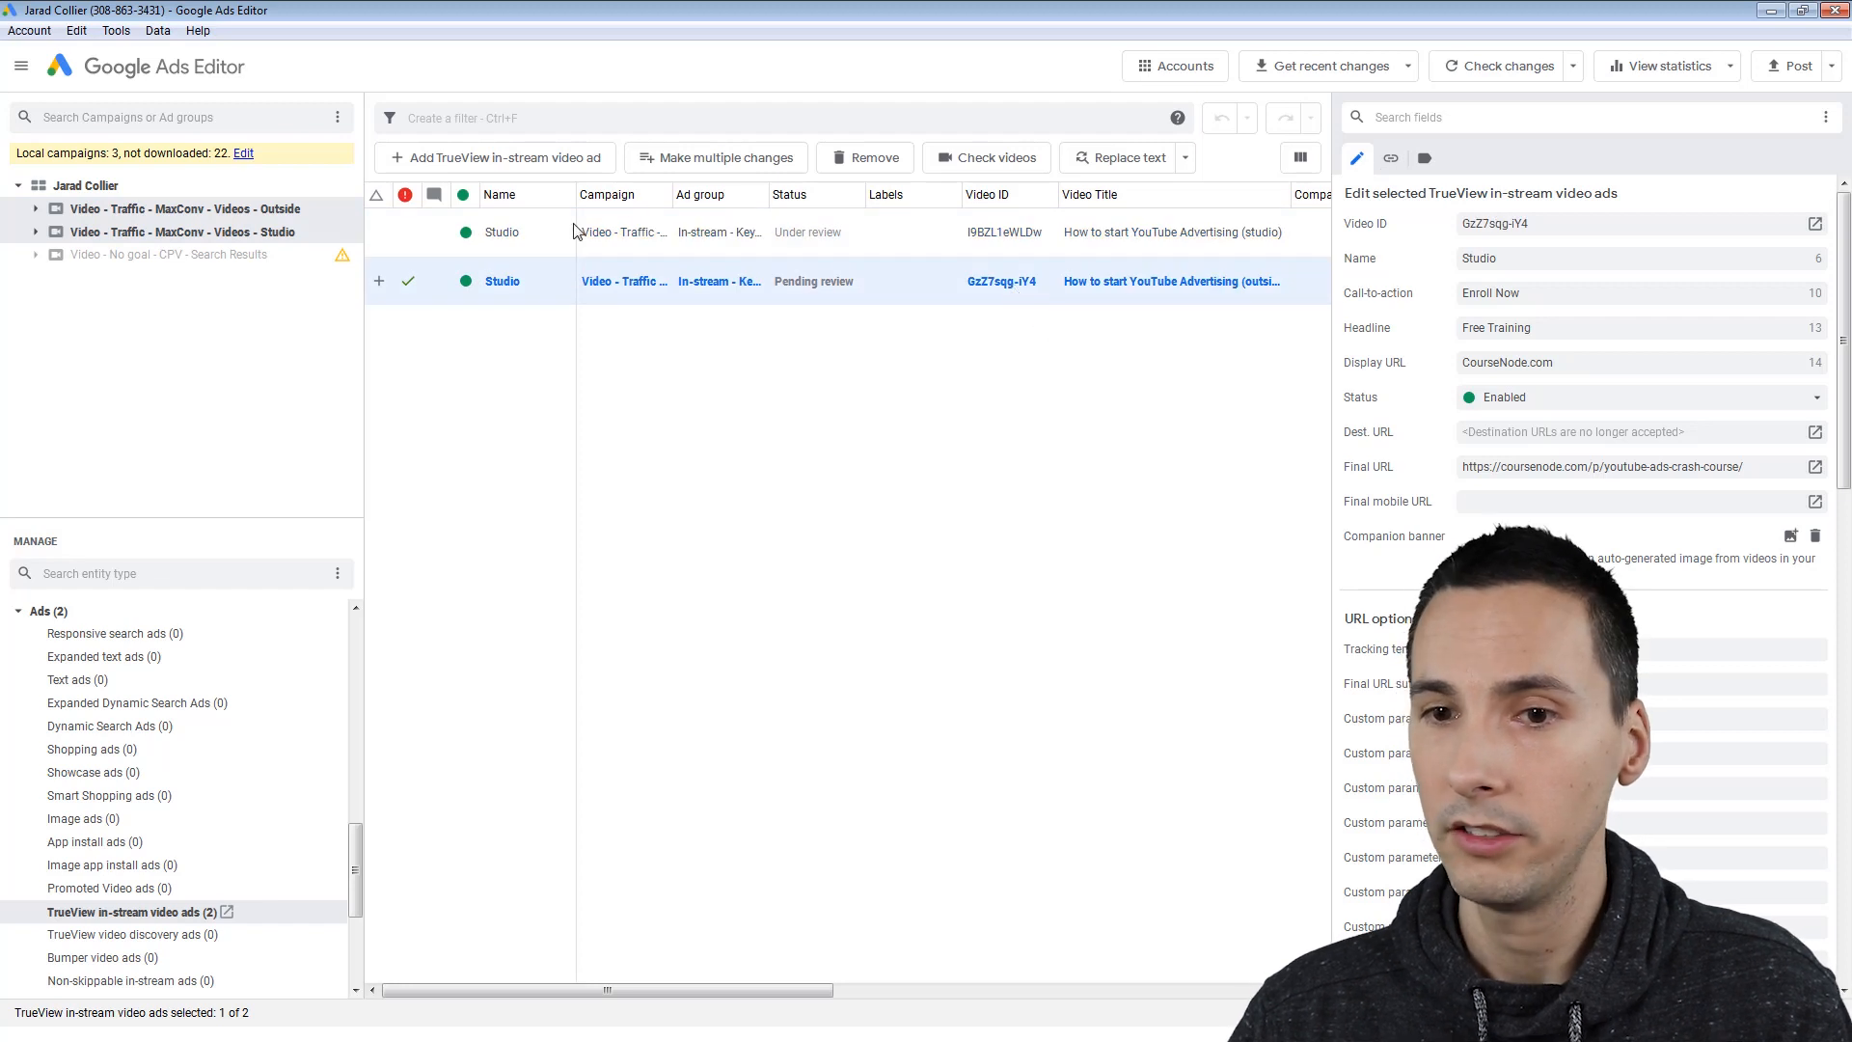
Step: Post the pending changes in all campaigns of the account to Google Ads
click(273, 186)
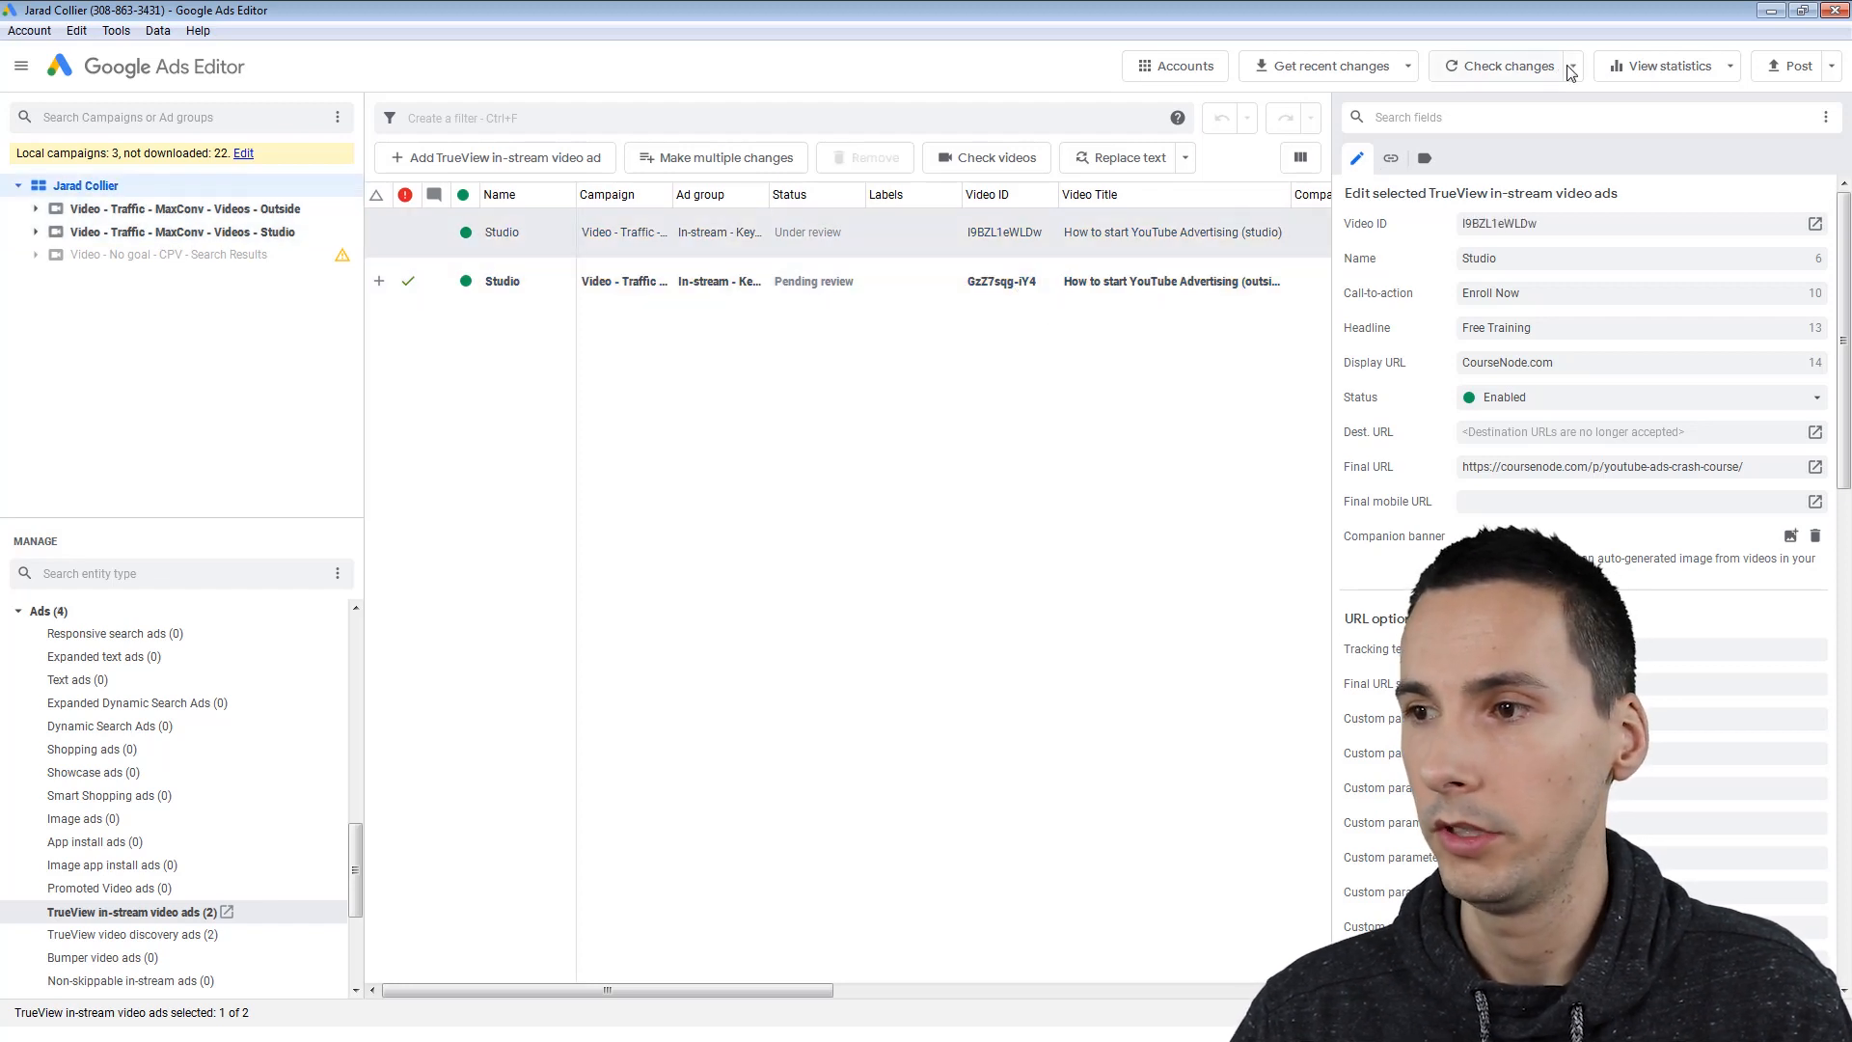
click(1779, 69)
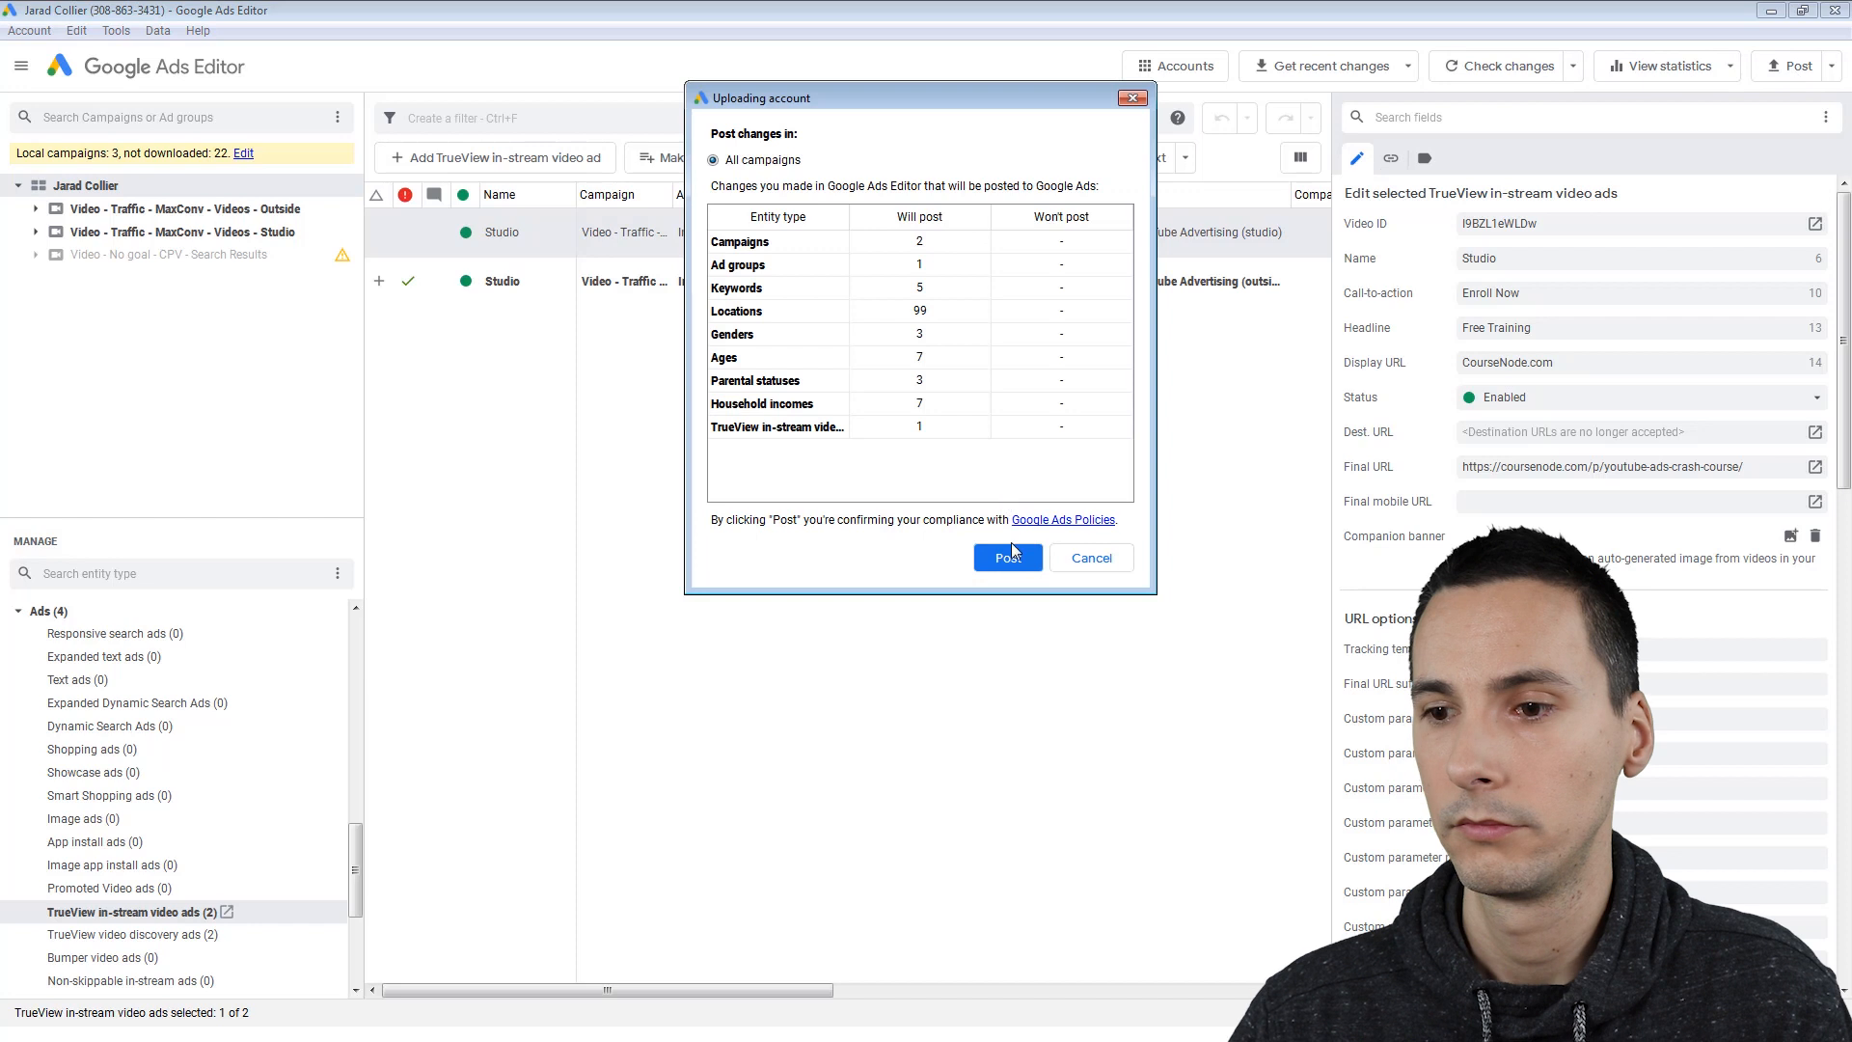
click(1007, 560)
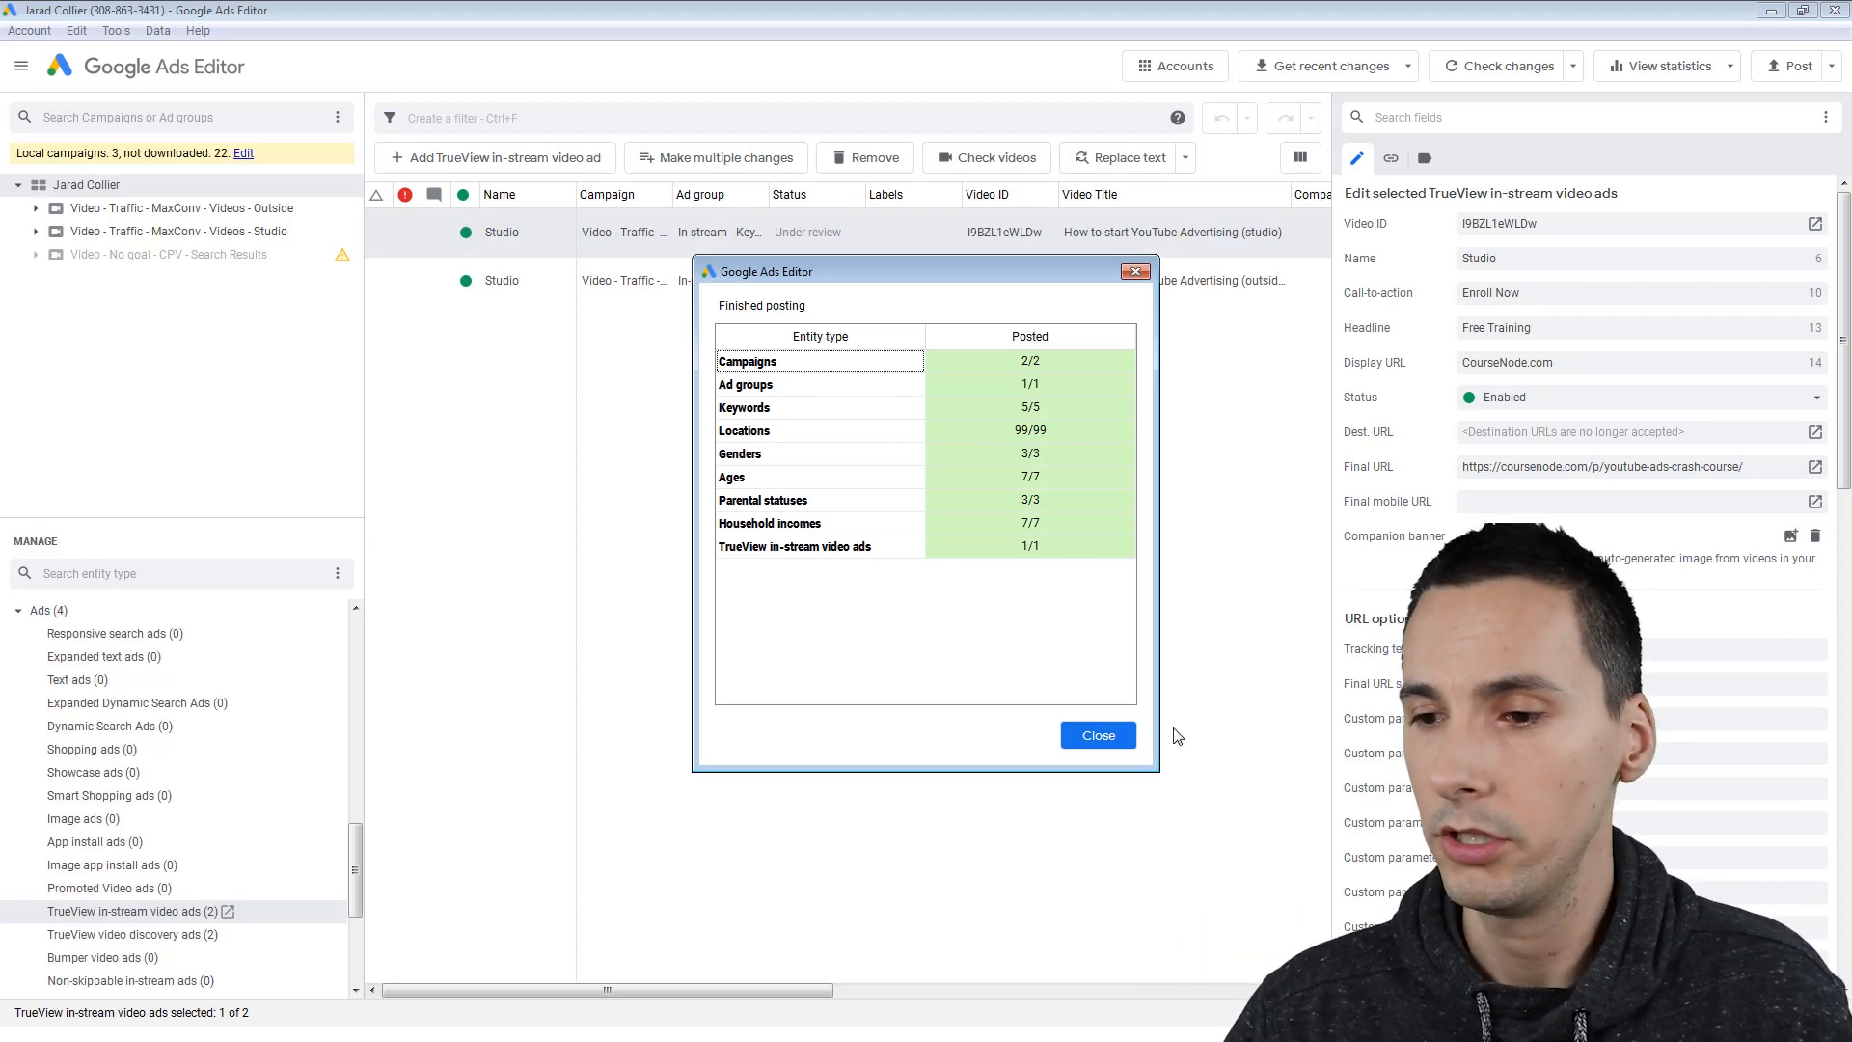
click(1098, 737)
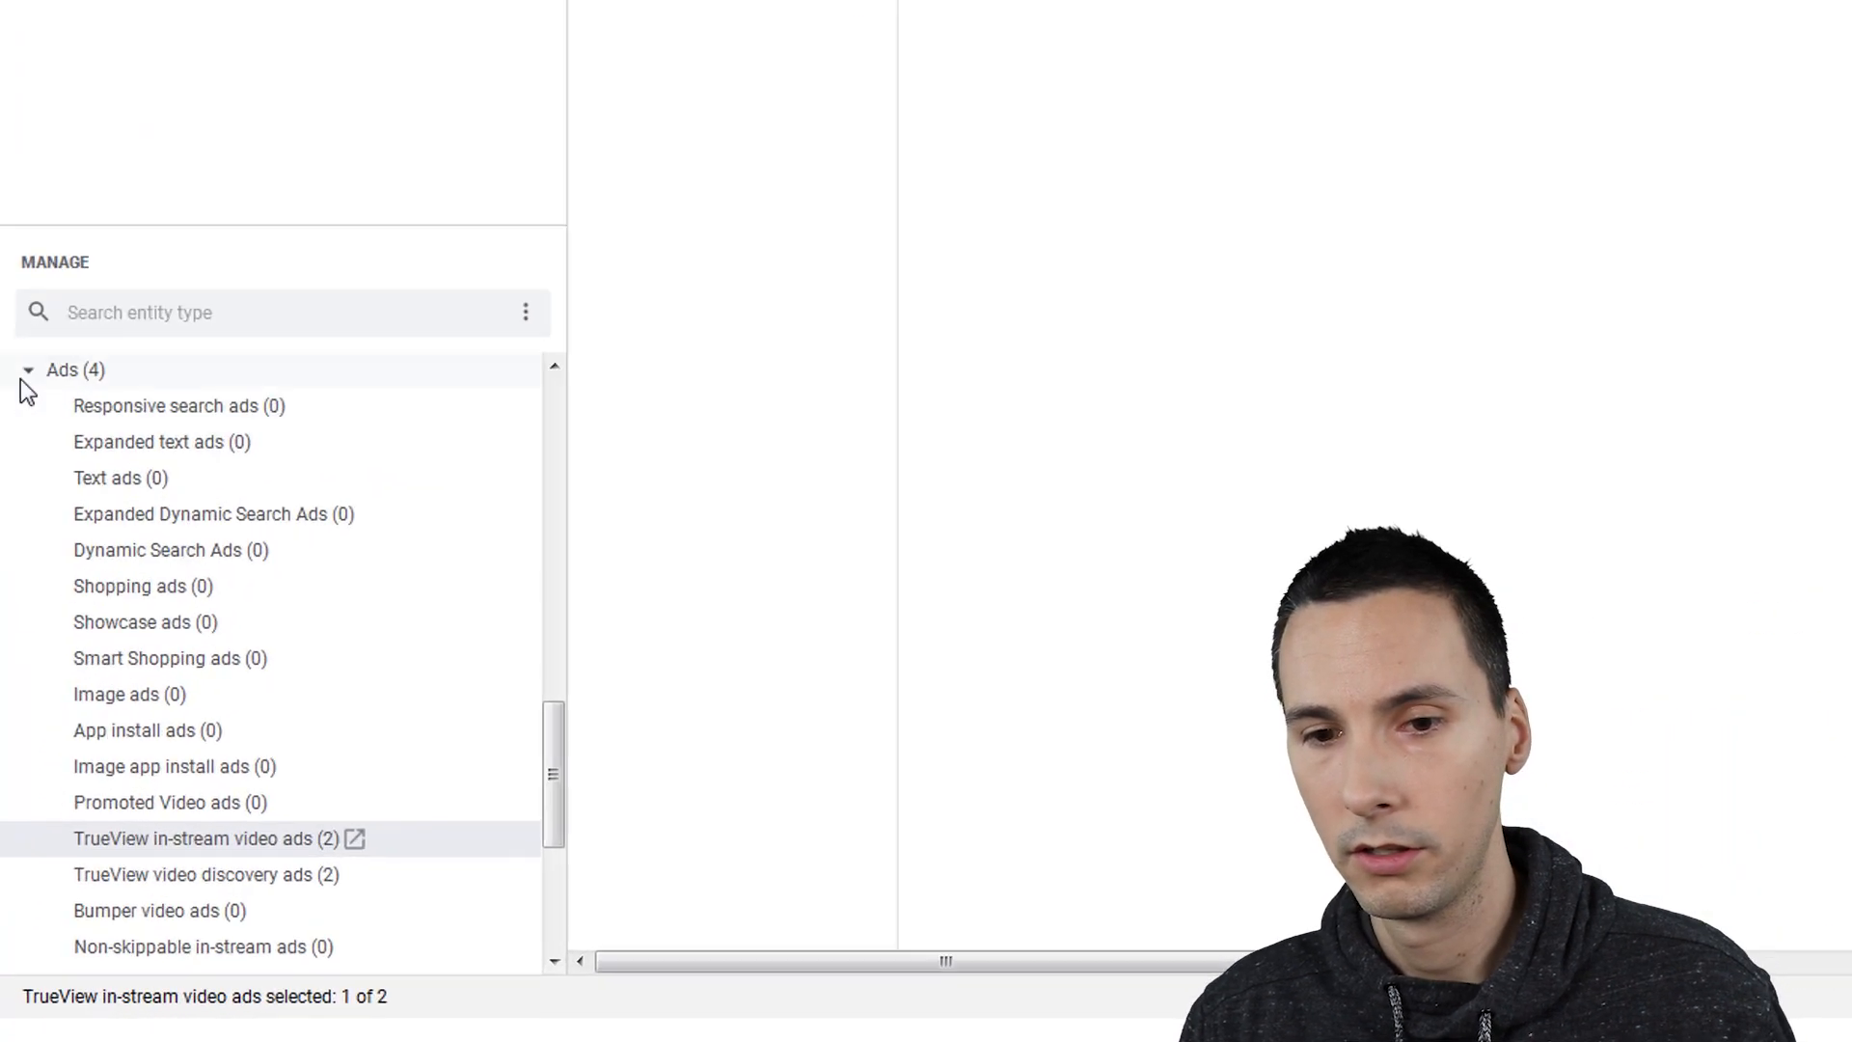
Step: Collapse the ad types, filter the entity types by "app" and open the negative mobile app categories
click(26, 402)
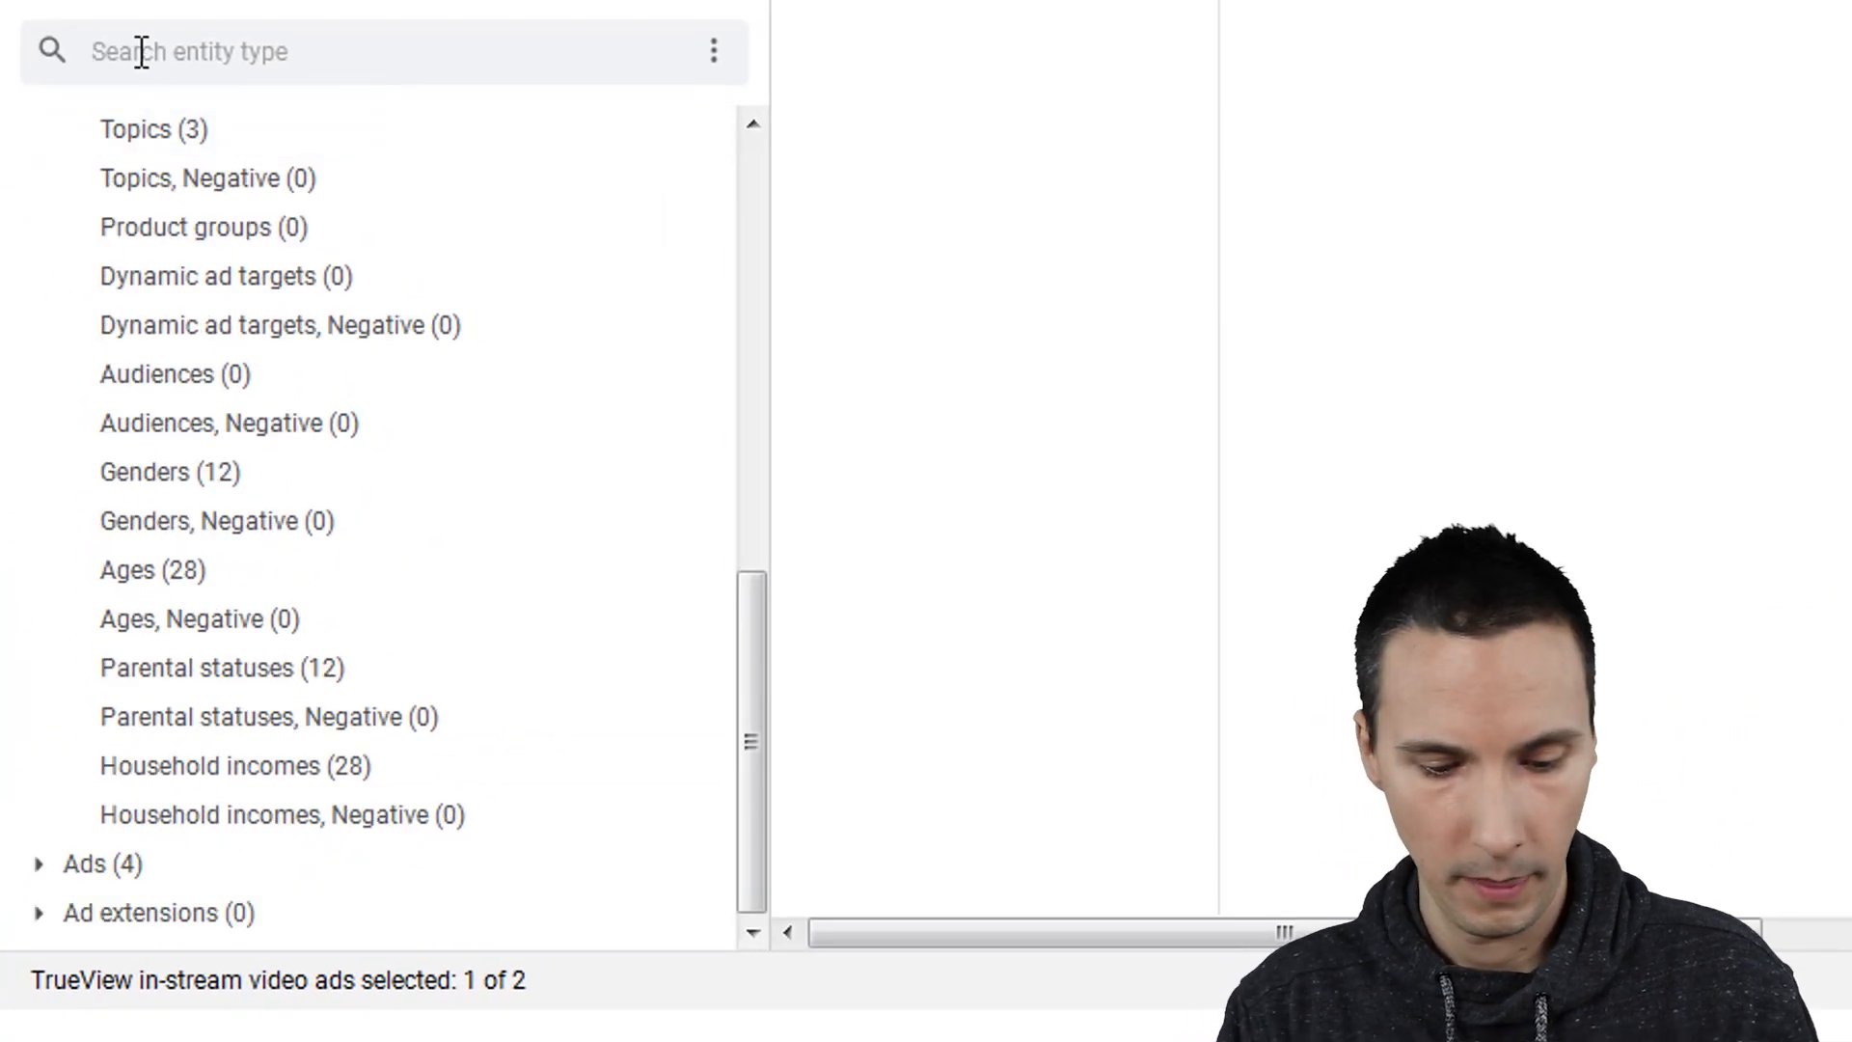
click(141, 51)
text(app)
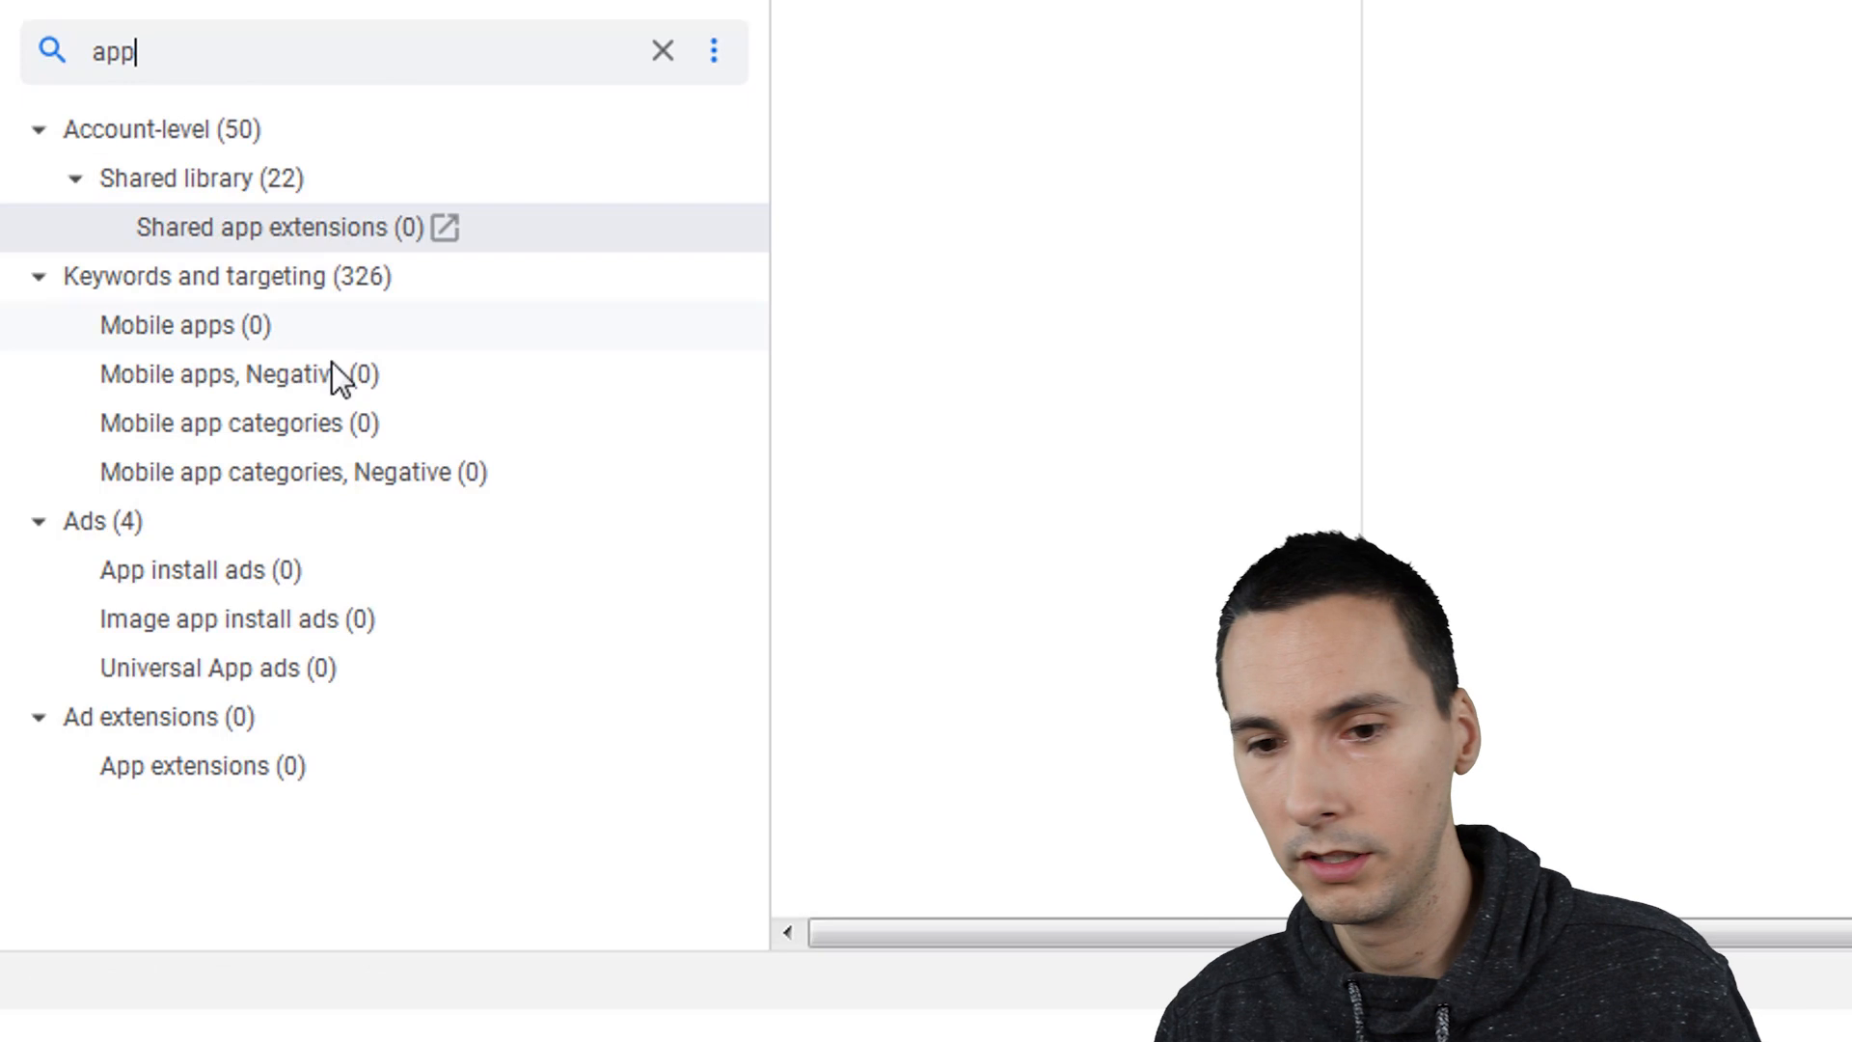
click(351, 470)
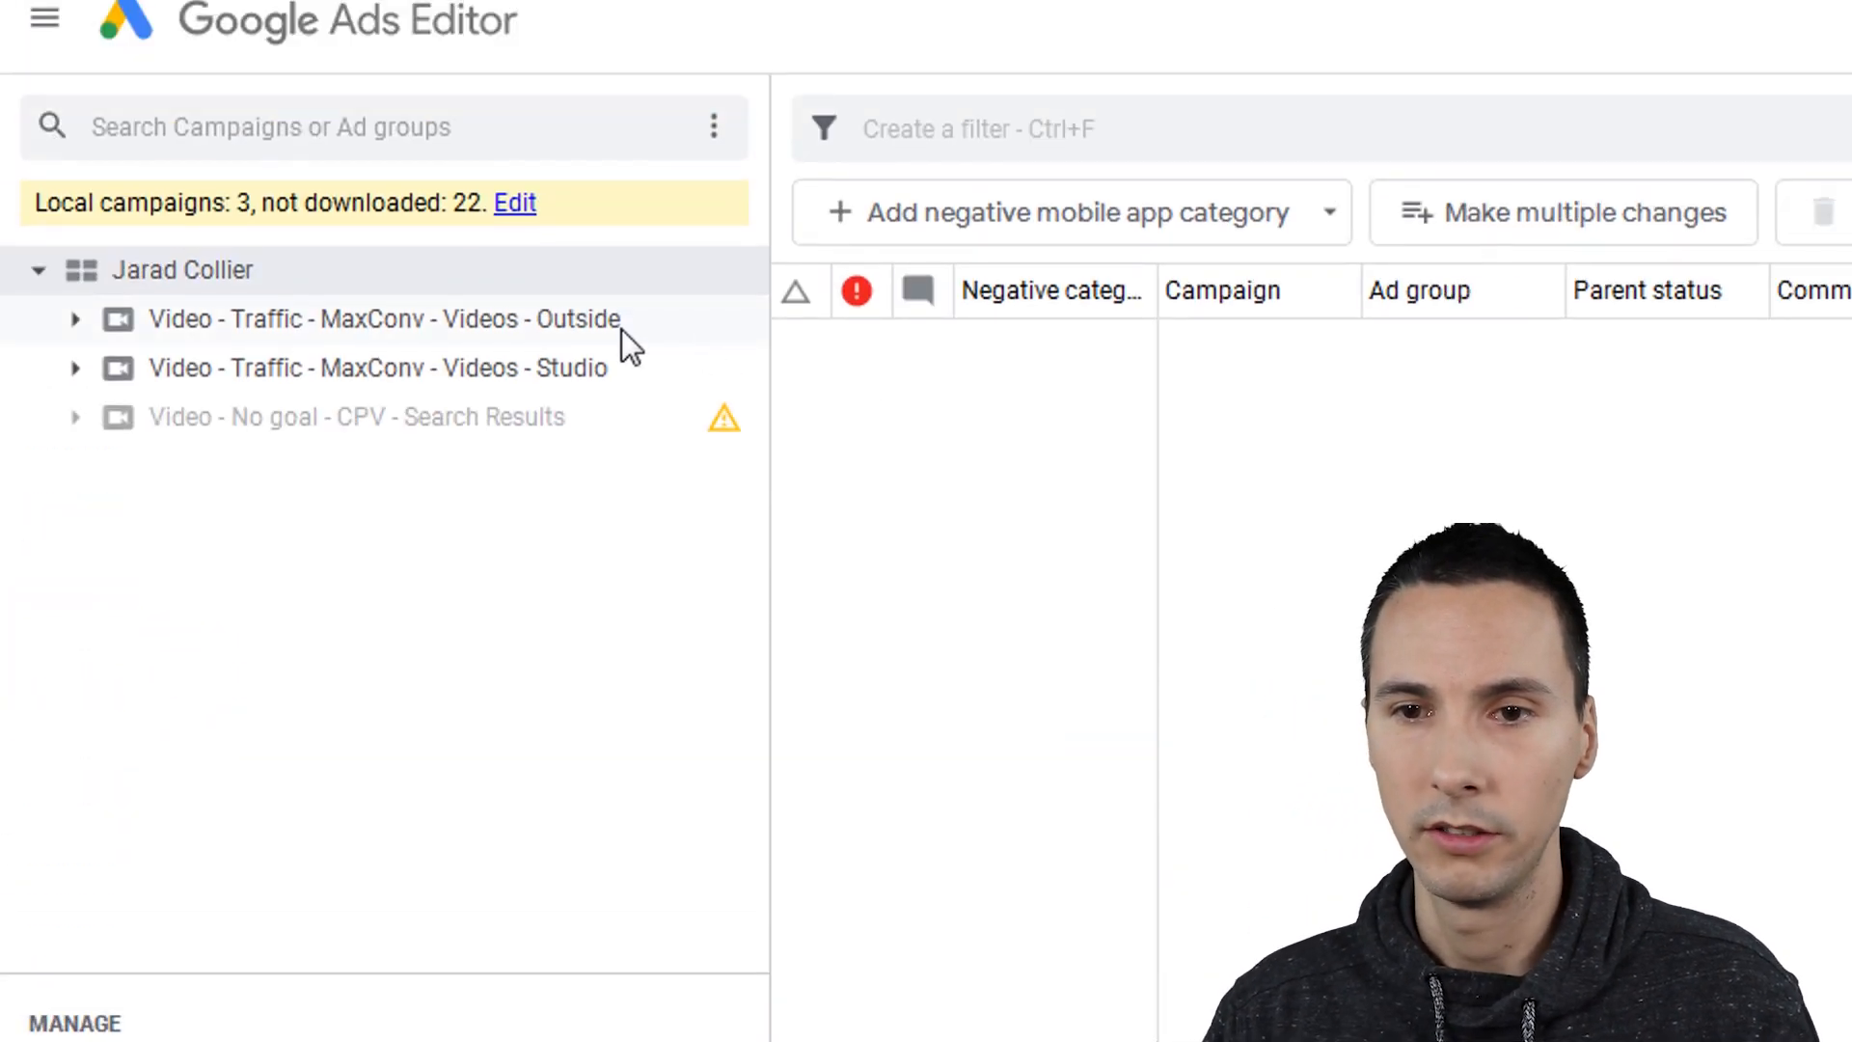
Step: Add All Apps as a campaign-level negative mobile app category to the Video - Traffic - MaxConv - Videos - Outside campaign
click(622, 328)
click(1132, 213)
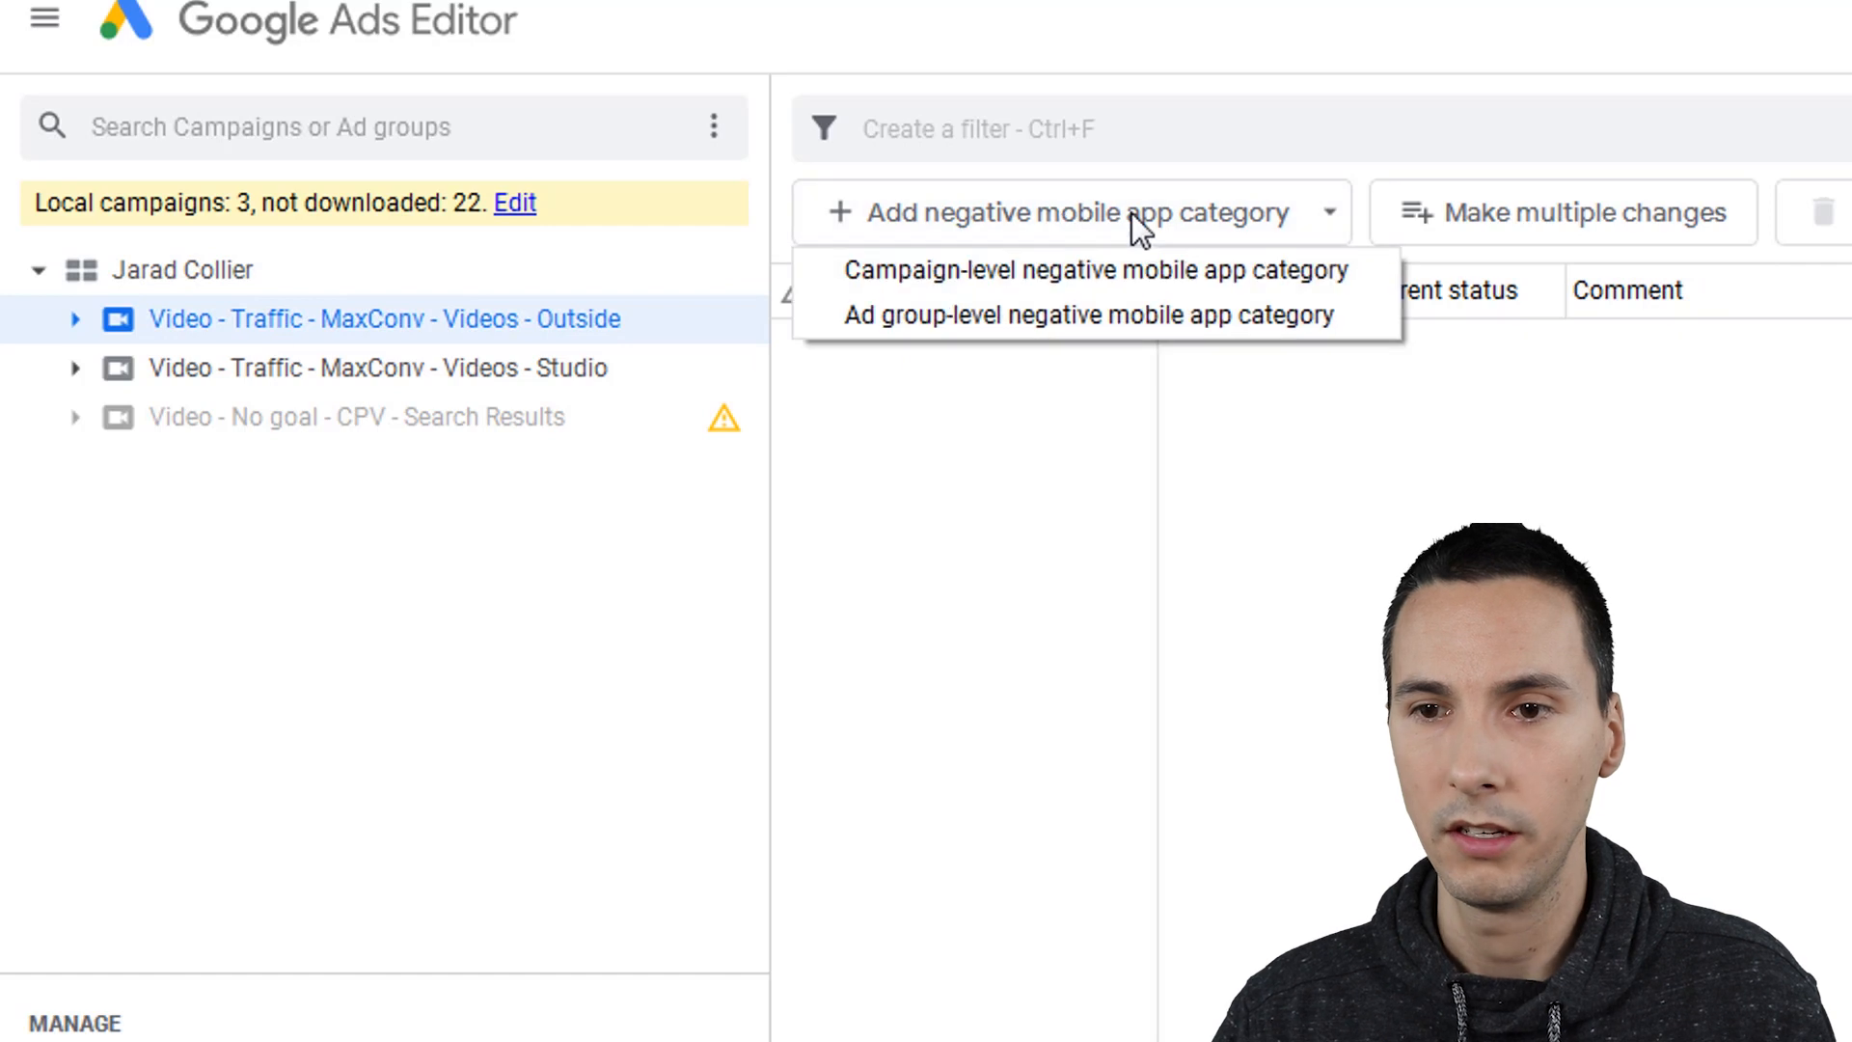
click(1125, 268)
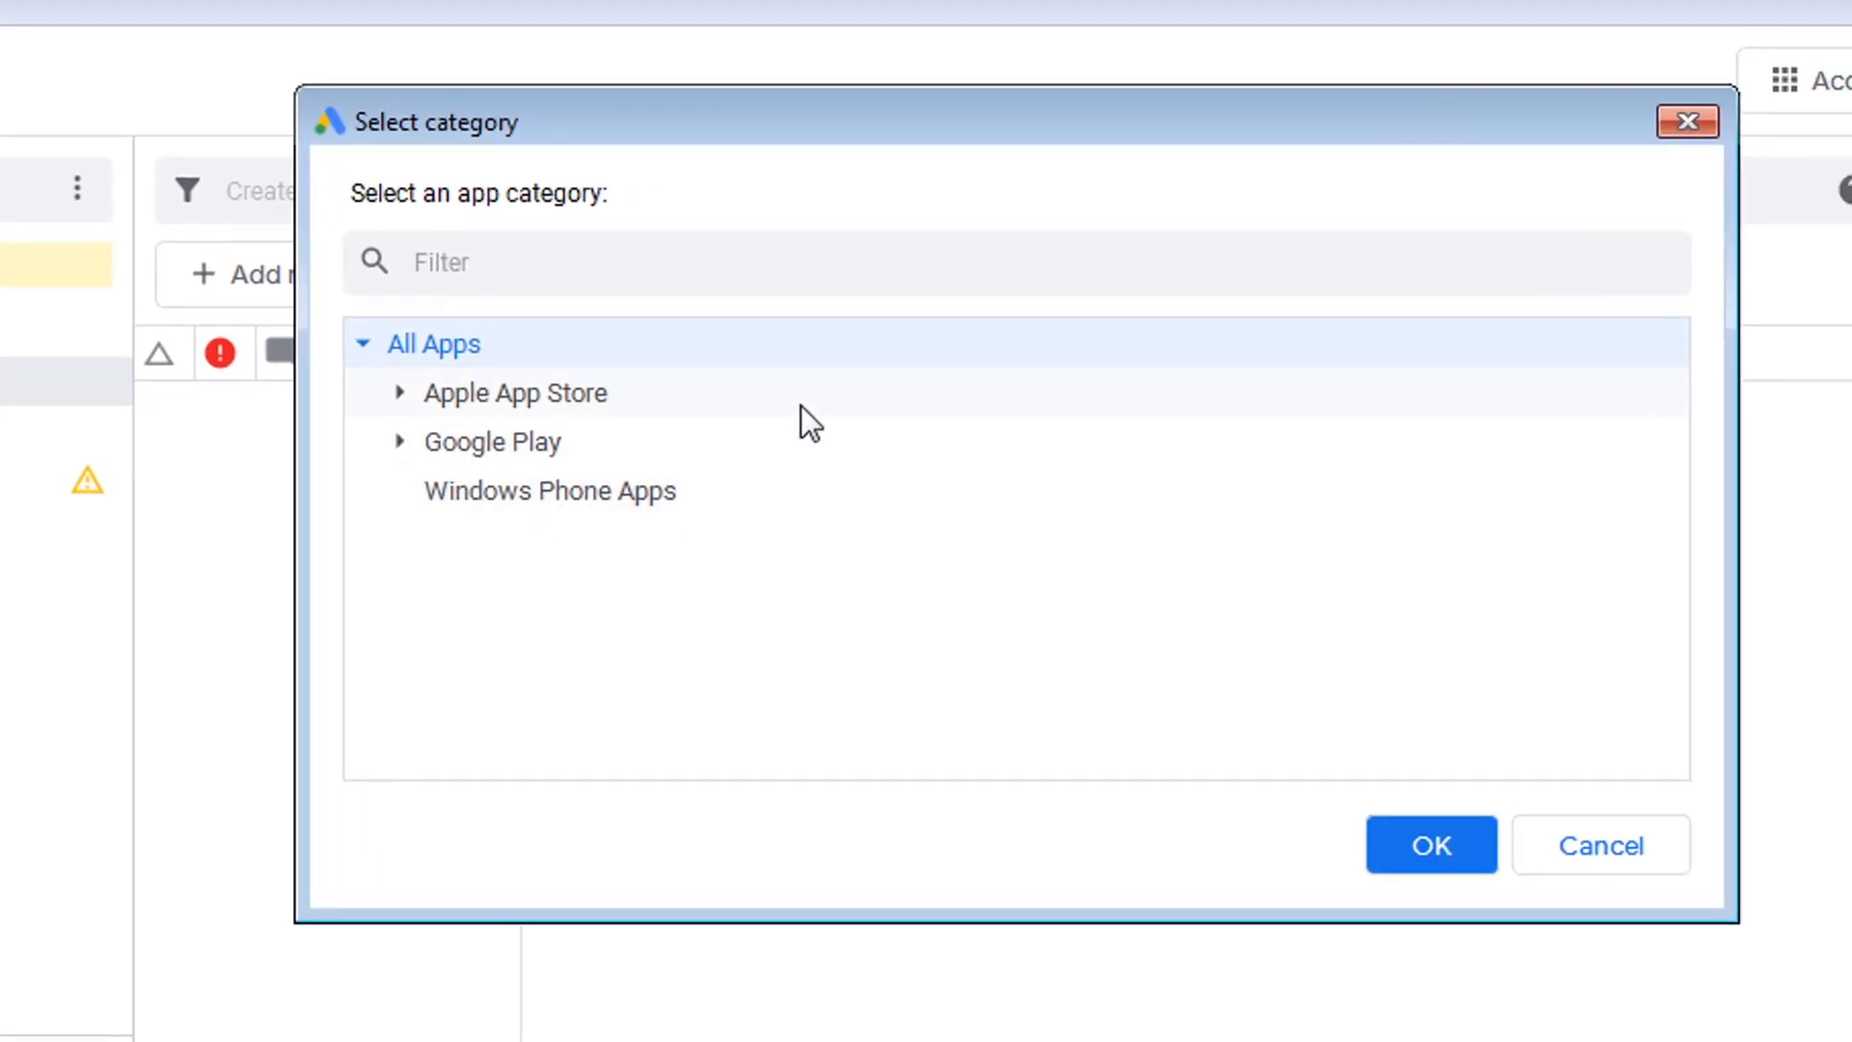
click(1437, 854)
click(420, 547)
click(383, 415)
click(24, 431)
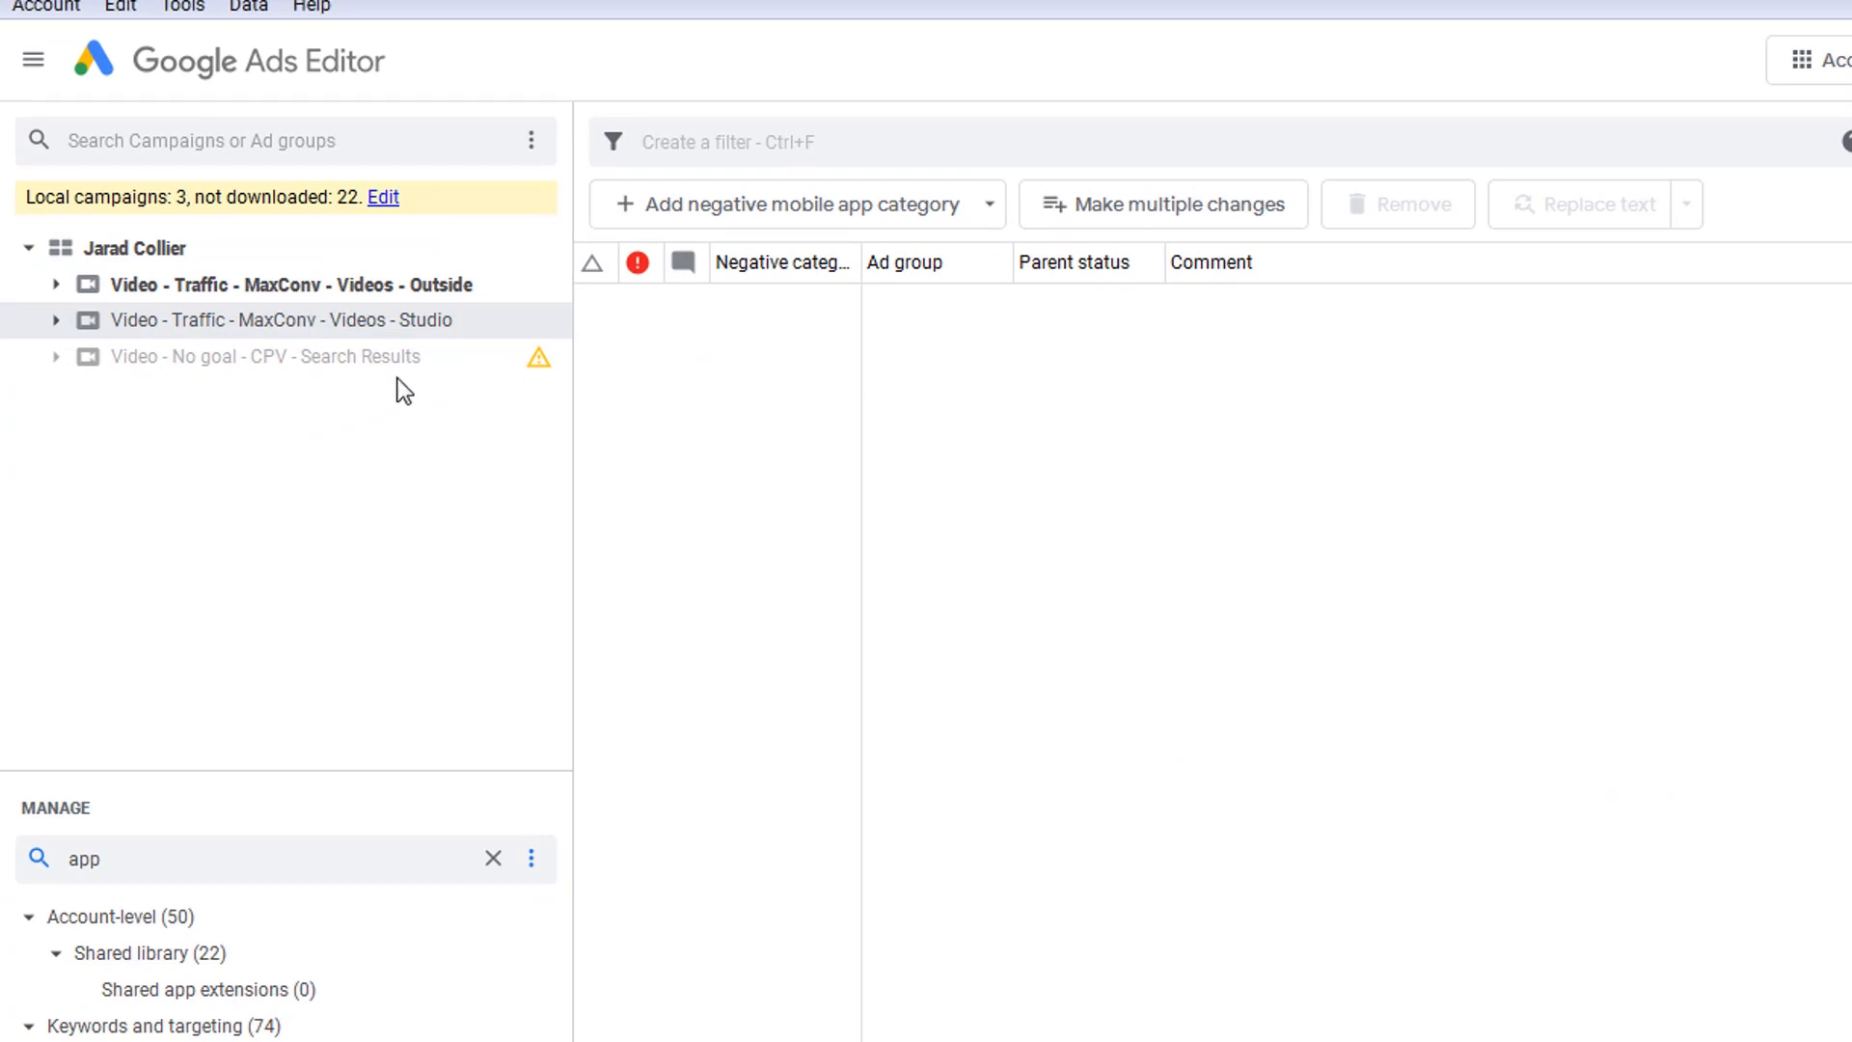
Step: Add All Apps as a campaign-level negative mobile app category to the Video - Traffic - MaxConv - Videos - Studio campaign
click(379, 319)
click(754, 201)
click(863, 205)
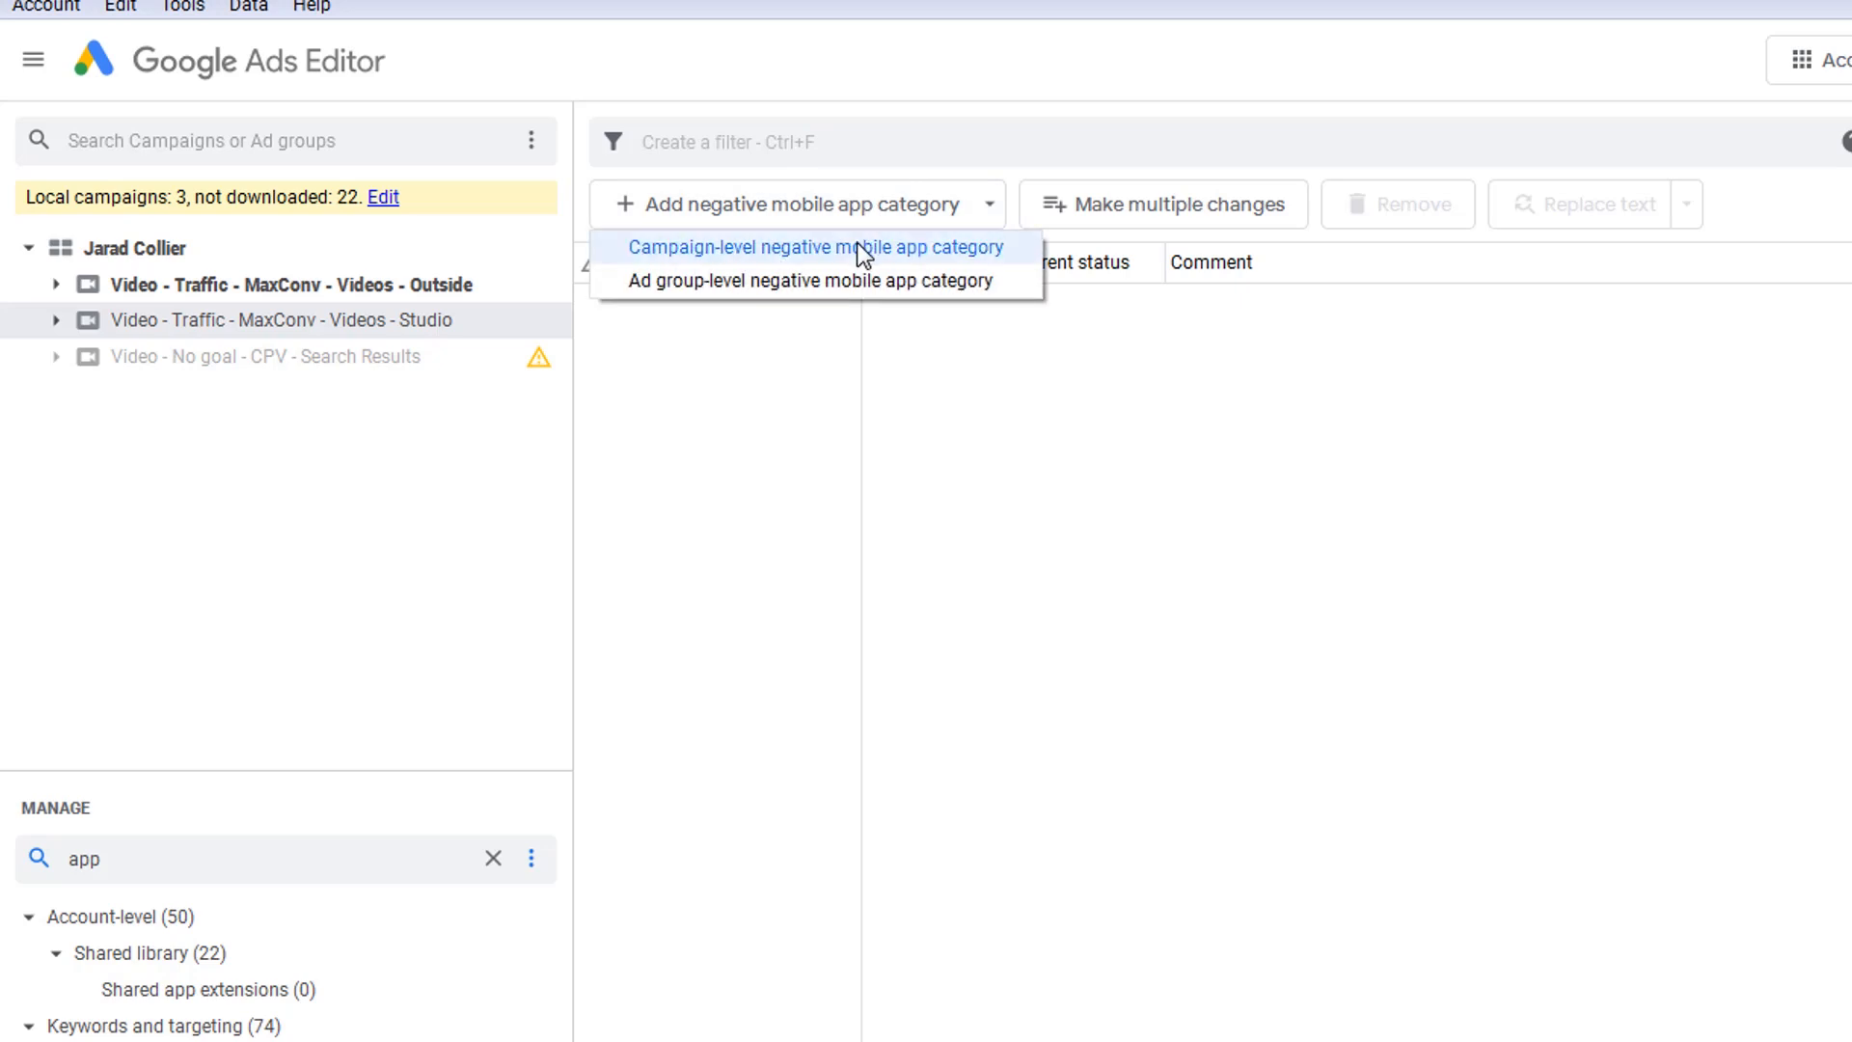
click(858, 243)
click(1537, 639)
click(848, 416)
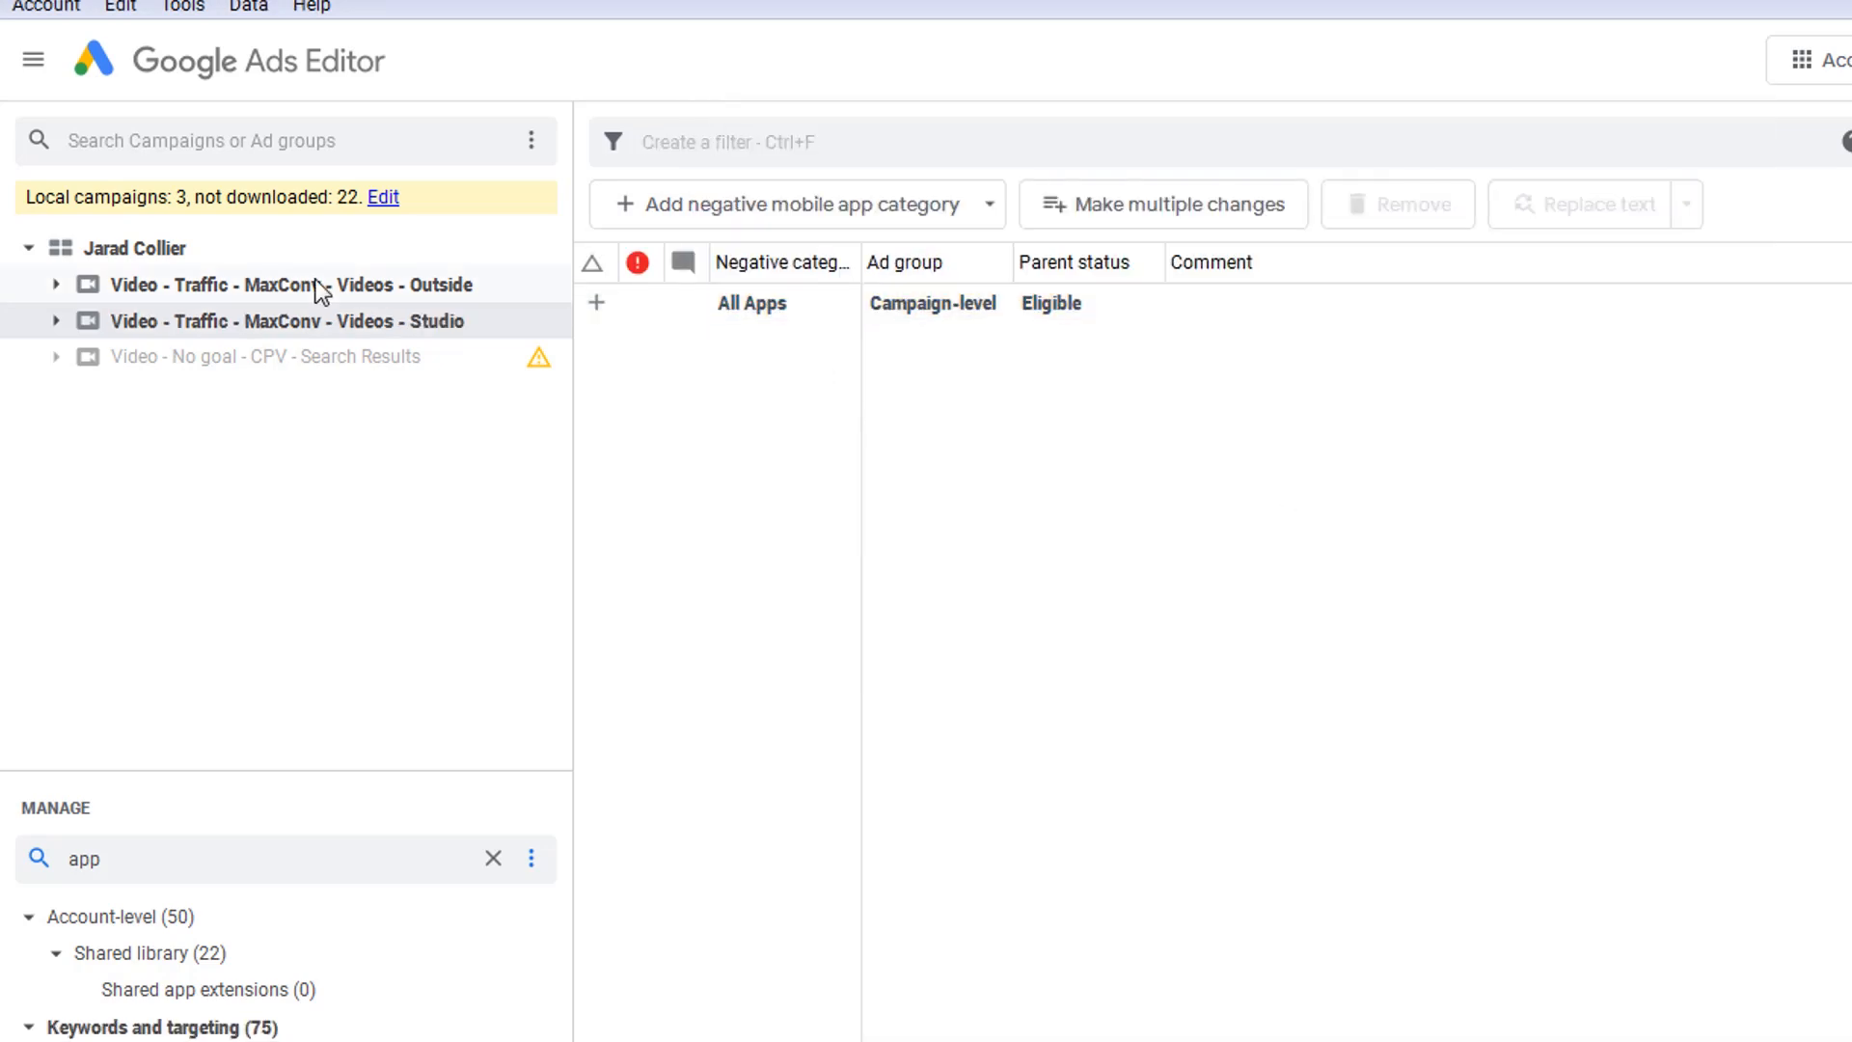
Step: Show the whole account and post both campaigns' negative mobile app categories to Google Ads
click(299, 250)
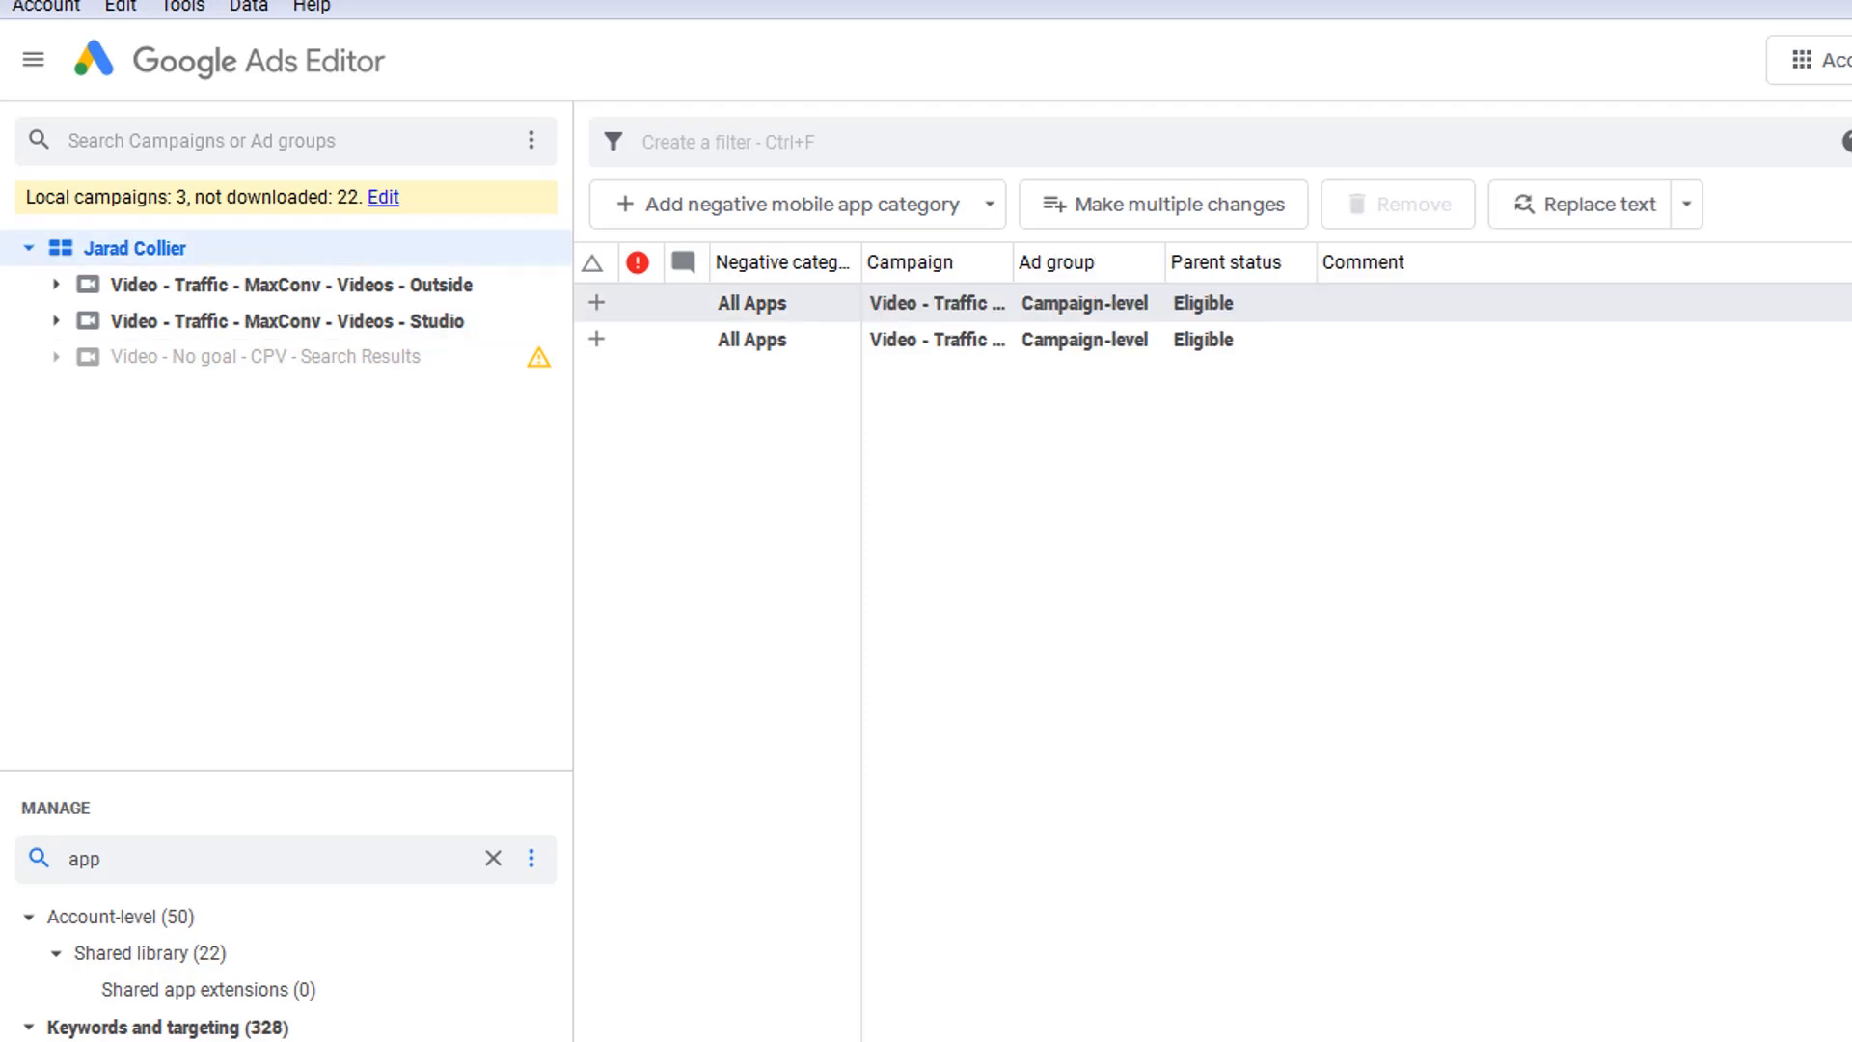
click(1615, 831)
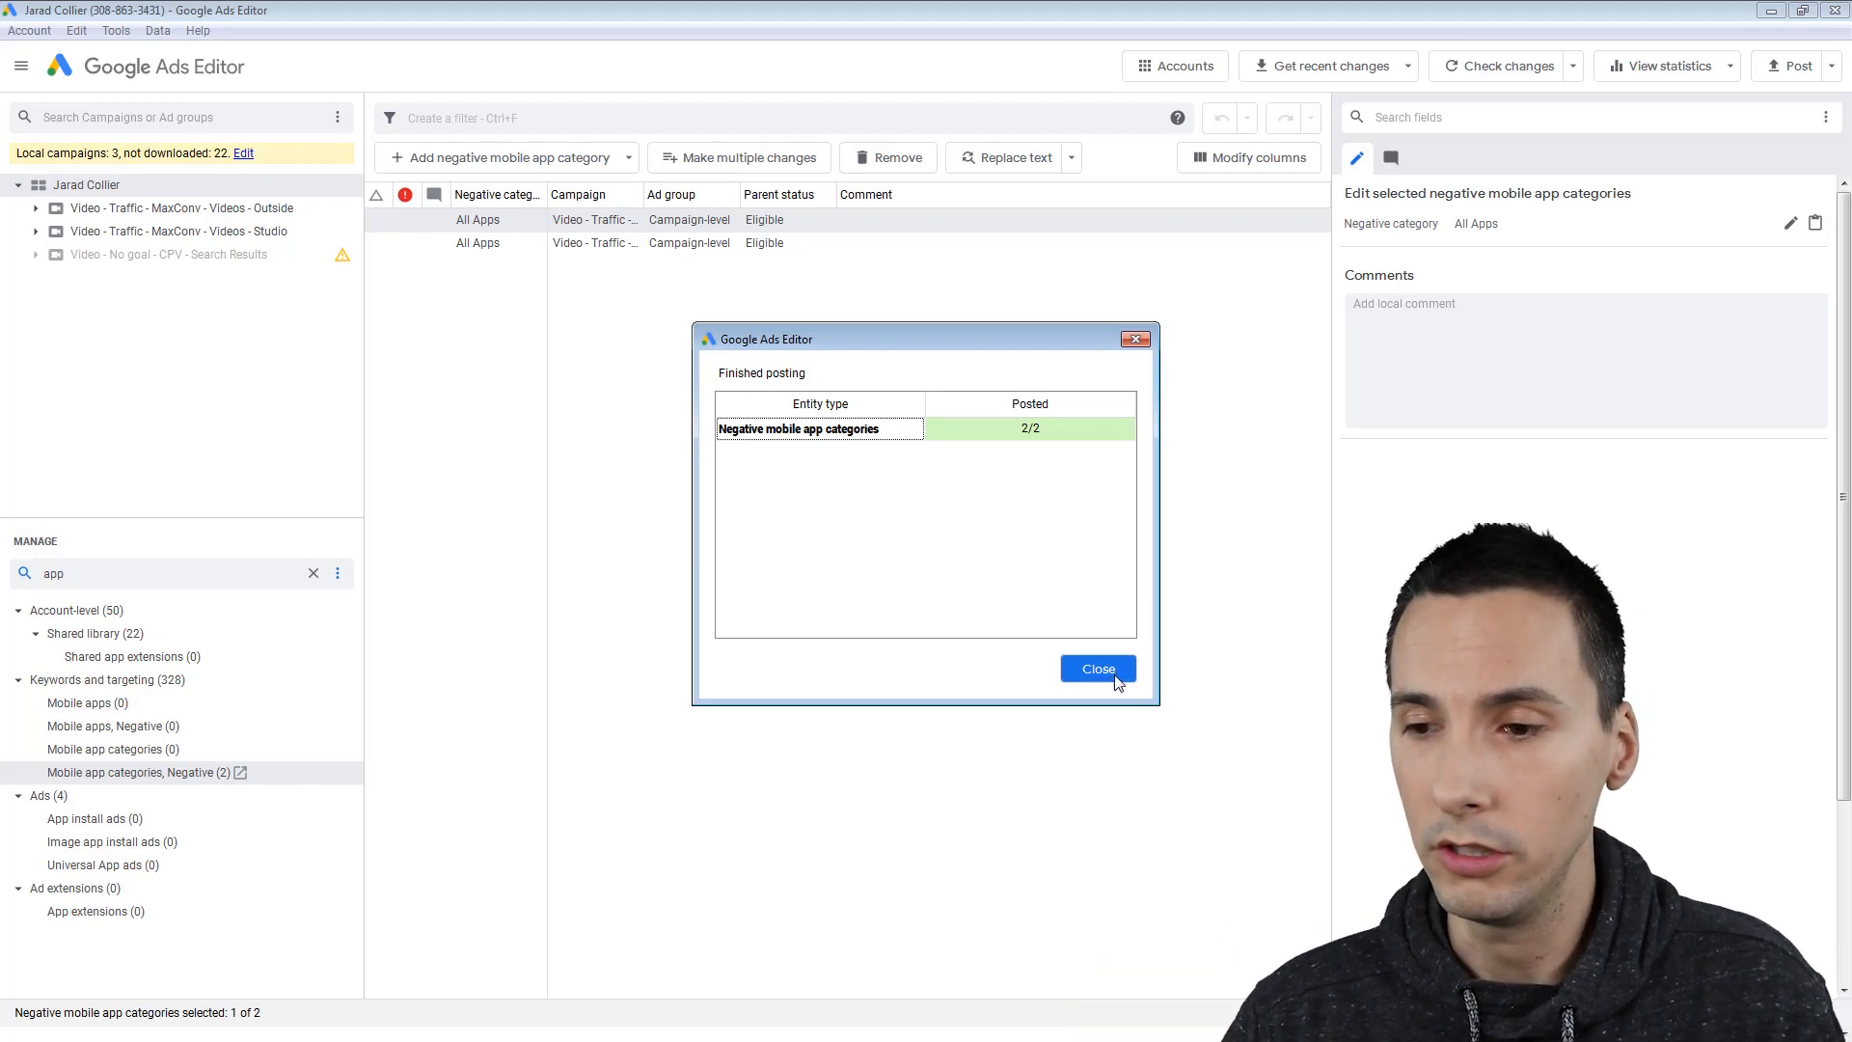
click(1099, 669)
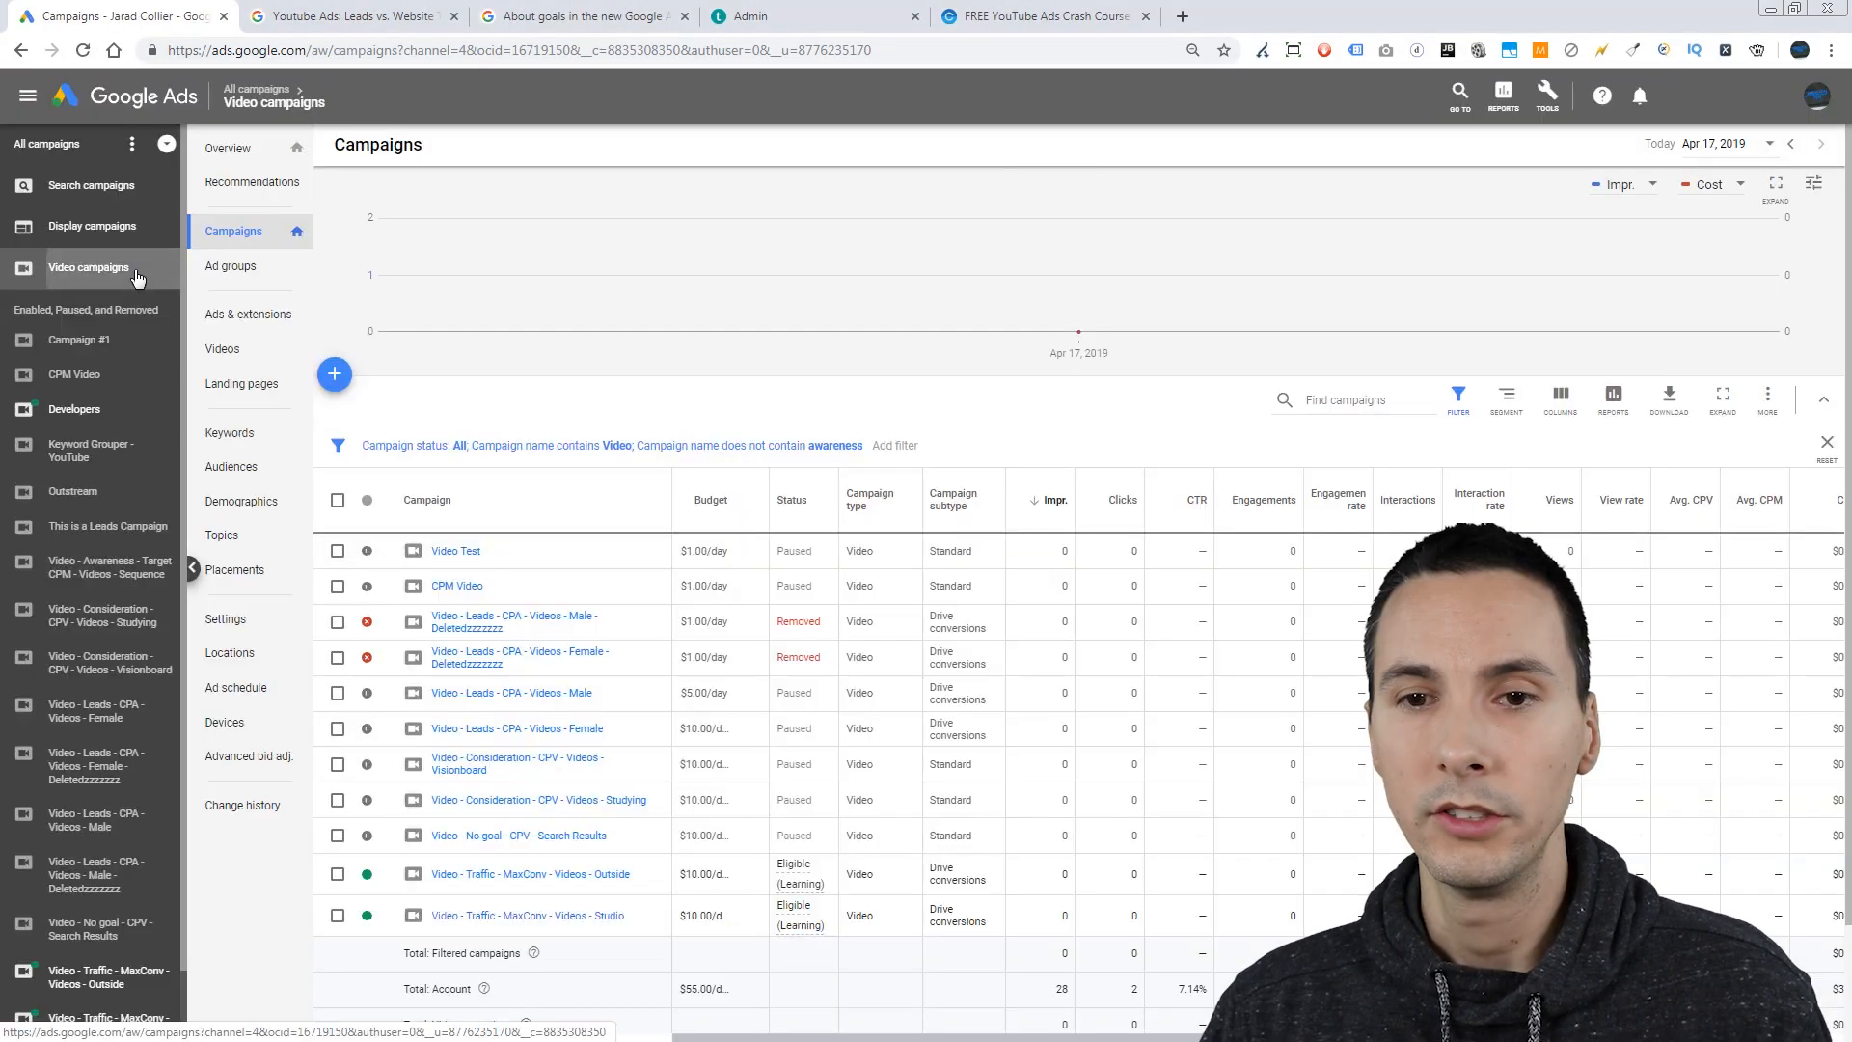
Step: Switch to Google Ads in the browser and filter the video campaigns by status to all enabled
click(166, 146)
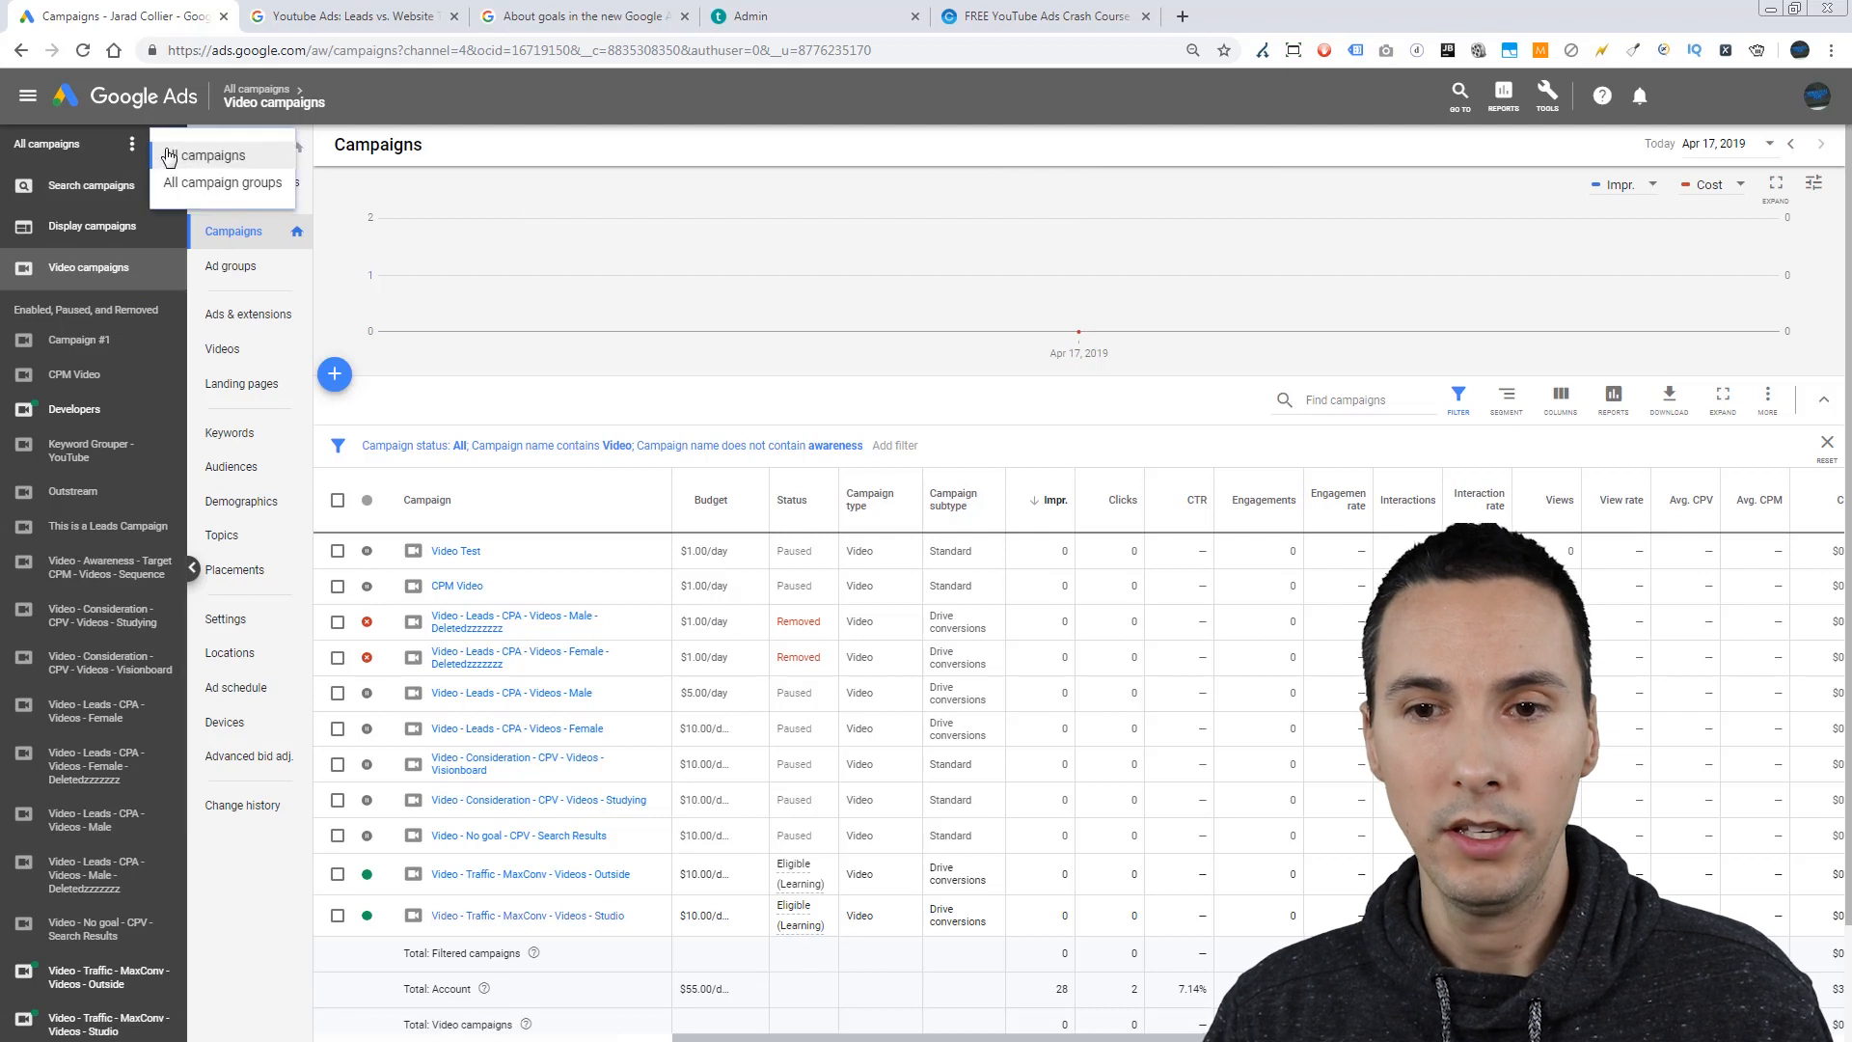
click(537, 241)
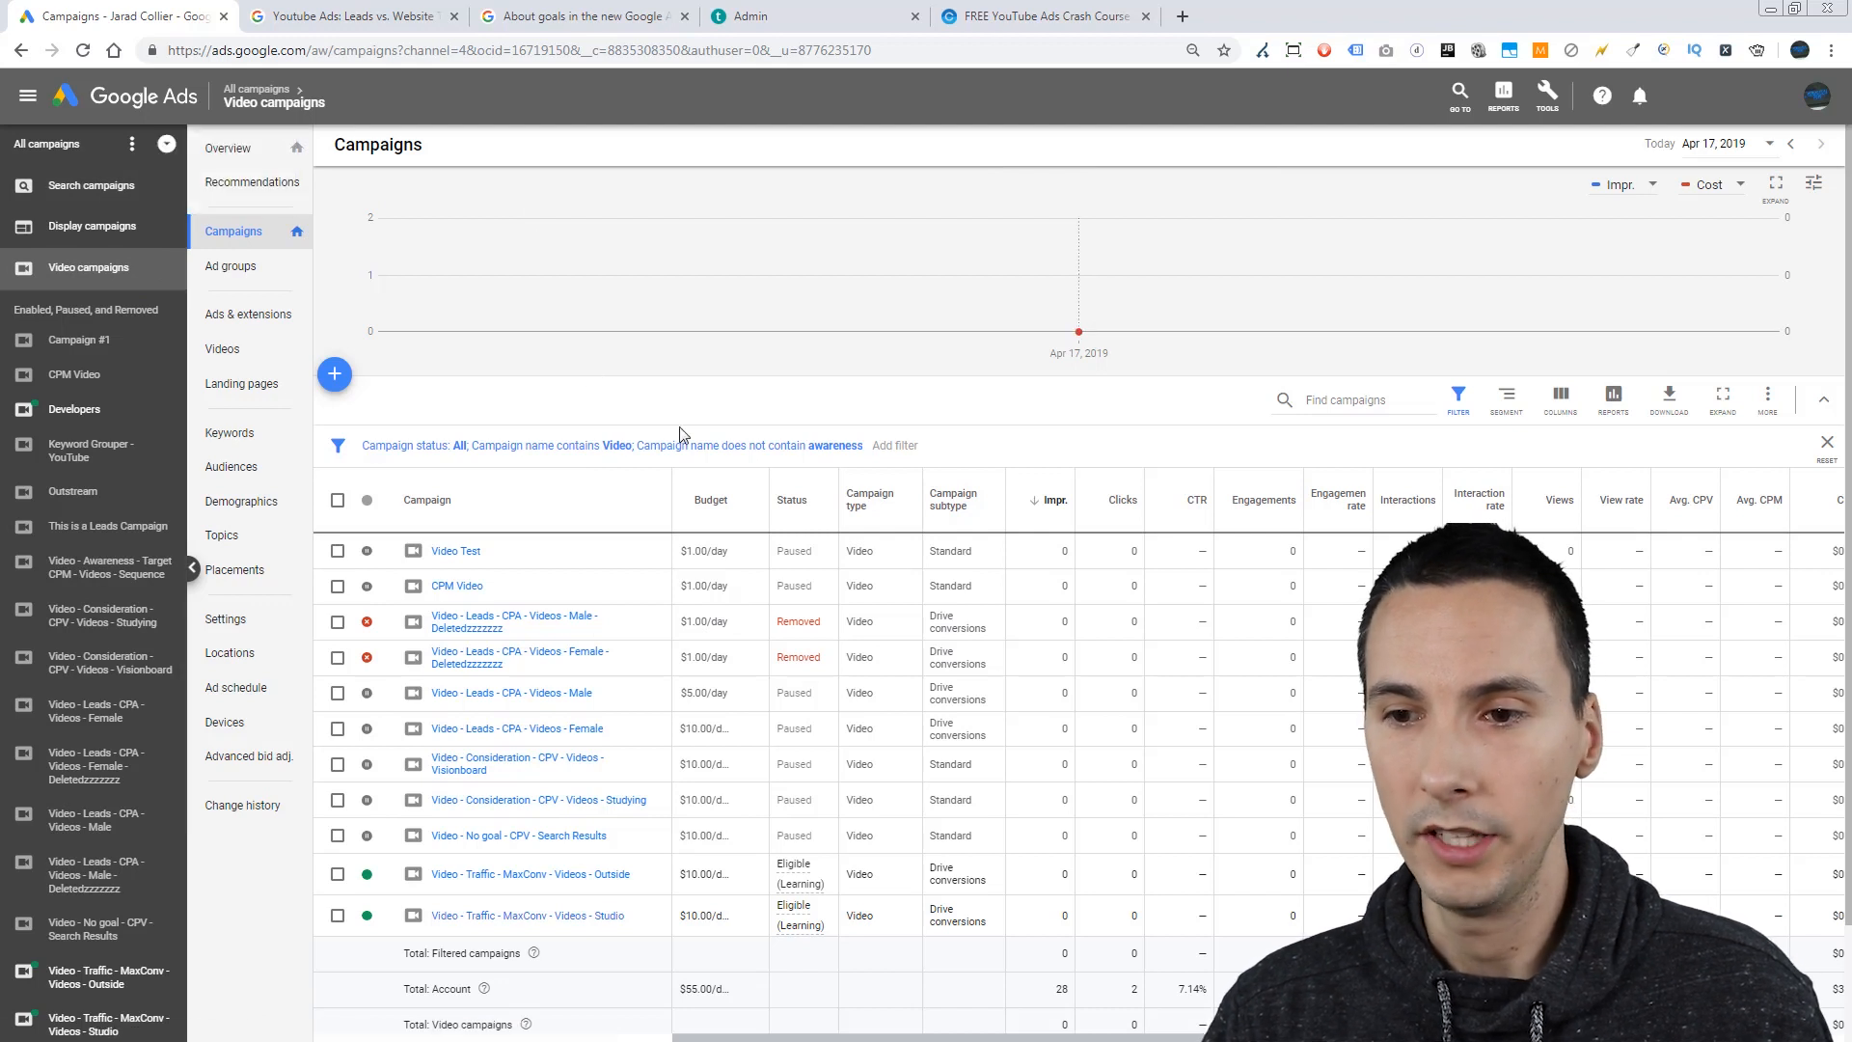
click(395, 448)
click(415, 535)
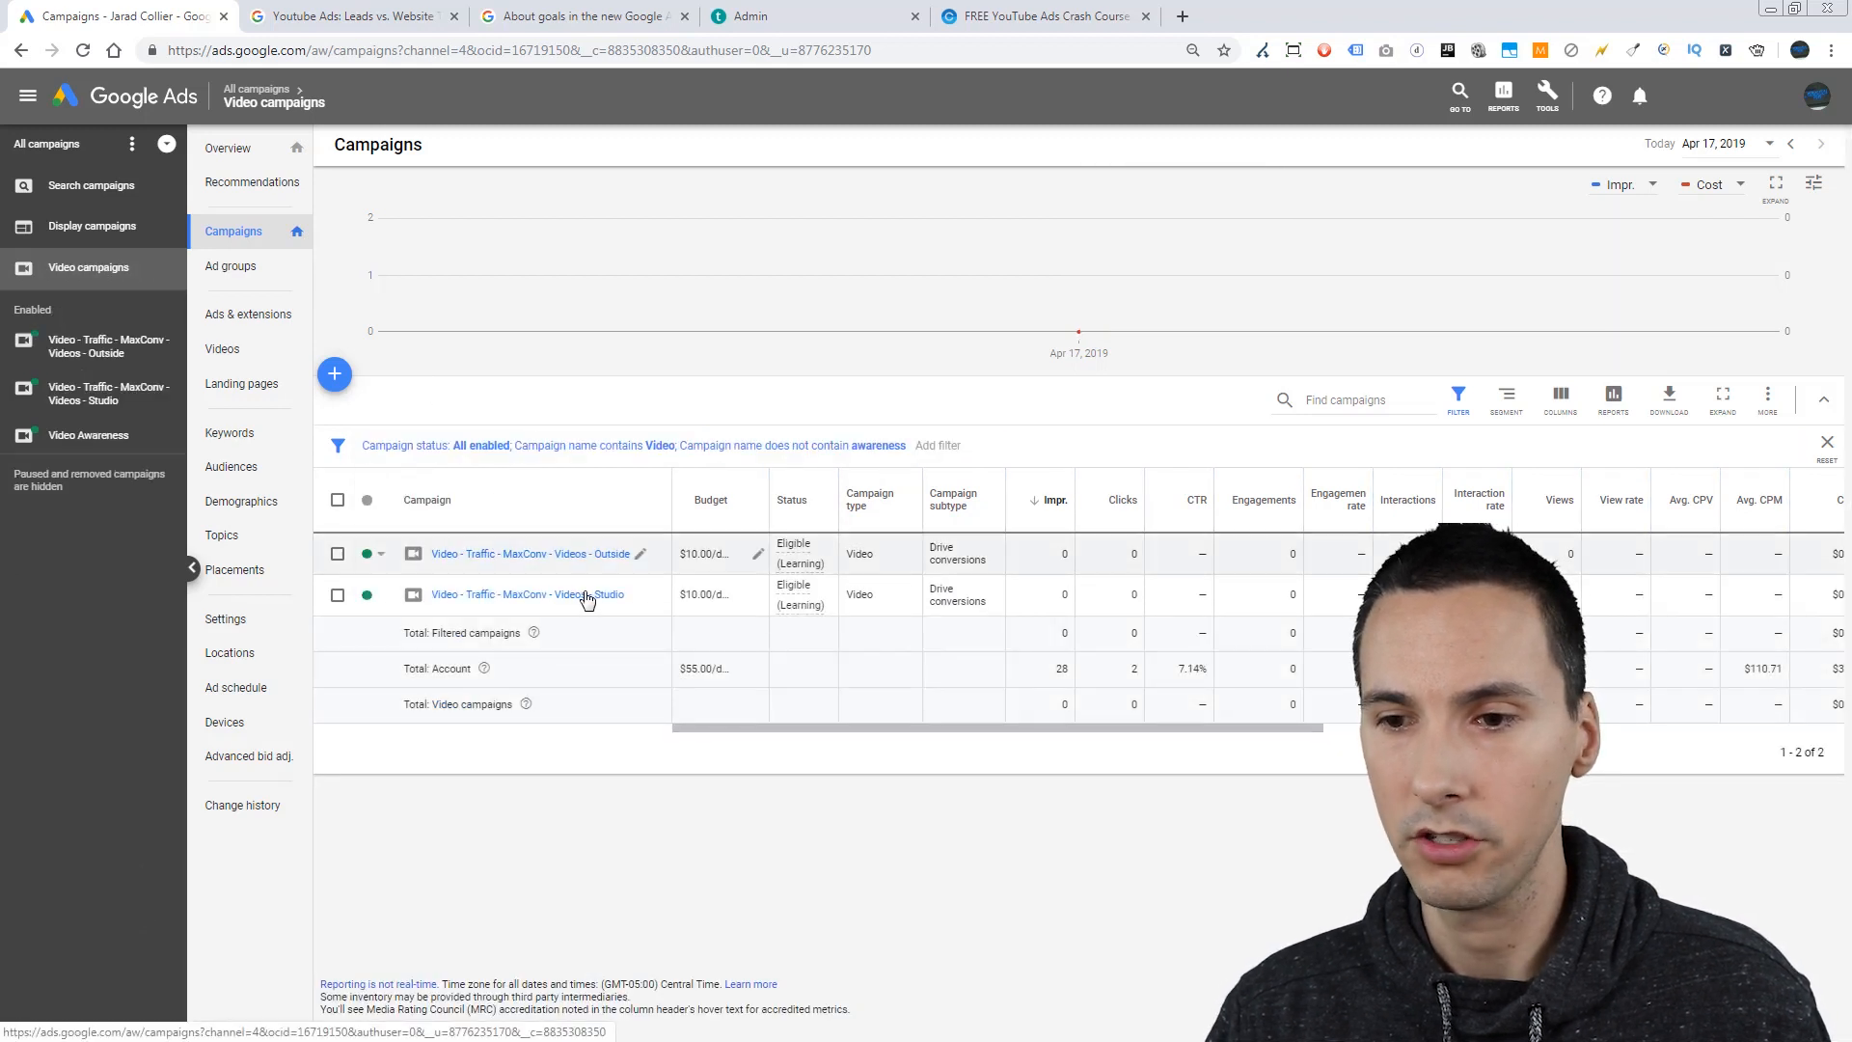
Step: Review the device bid adjustments of the Video - Traffic - MaxConv - Videos - Studio campaign and return to the video campaigns
click(533, 596)
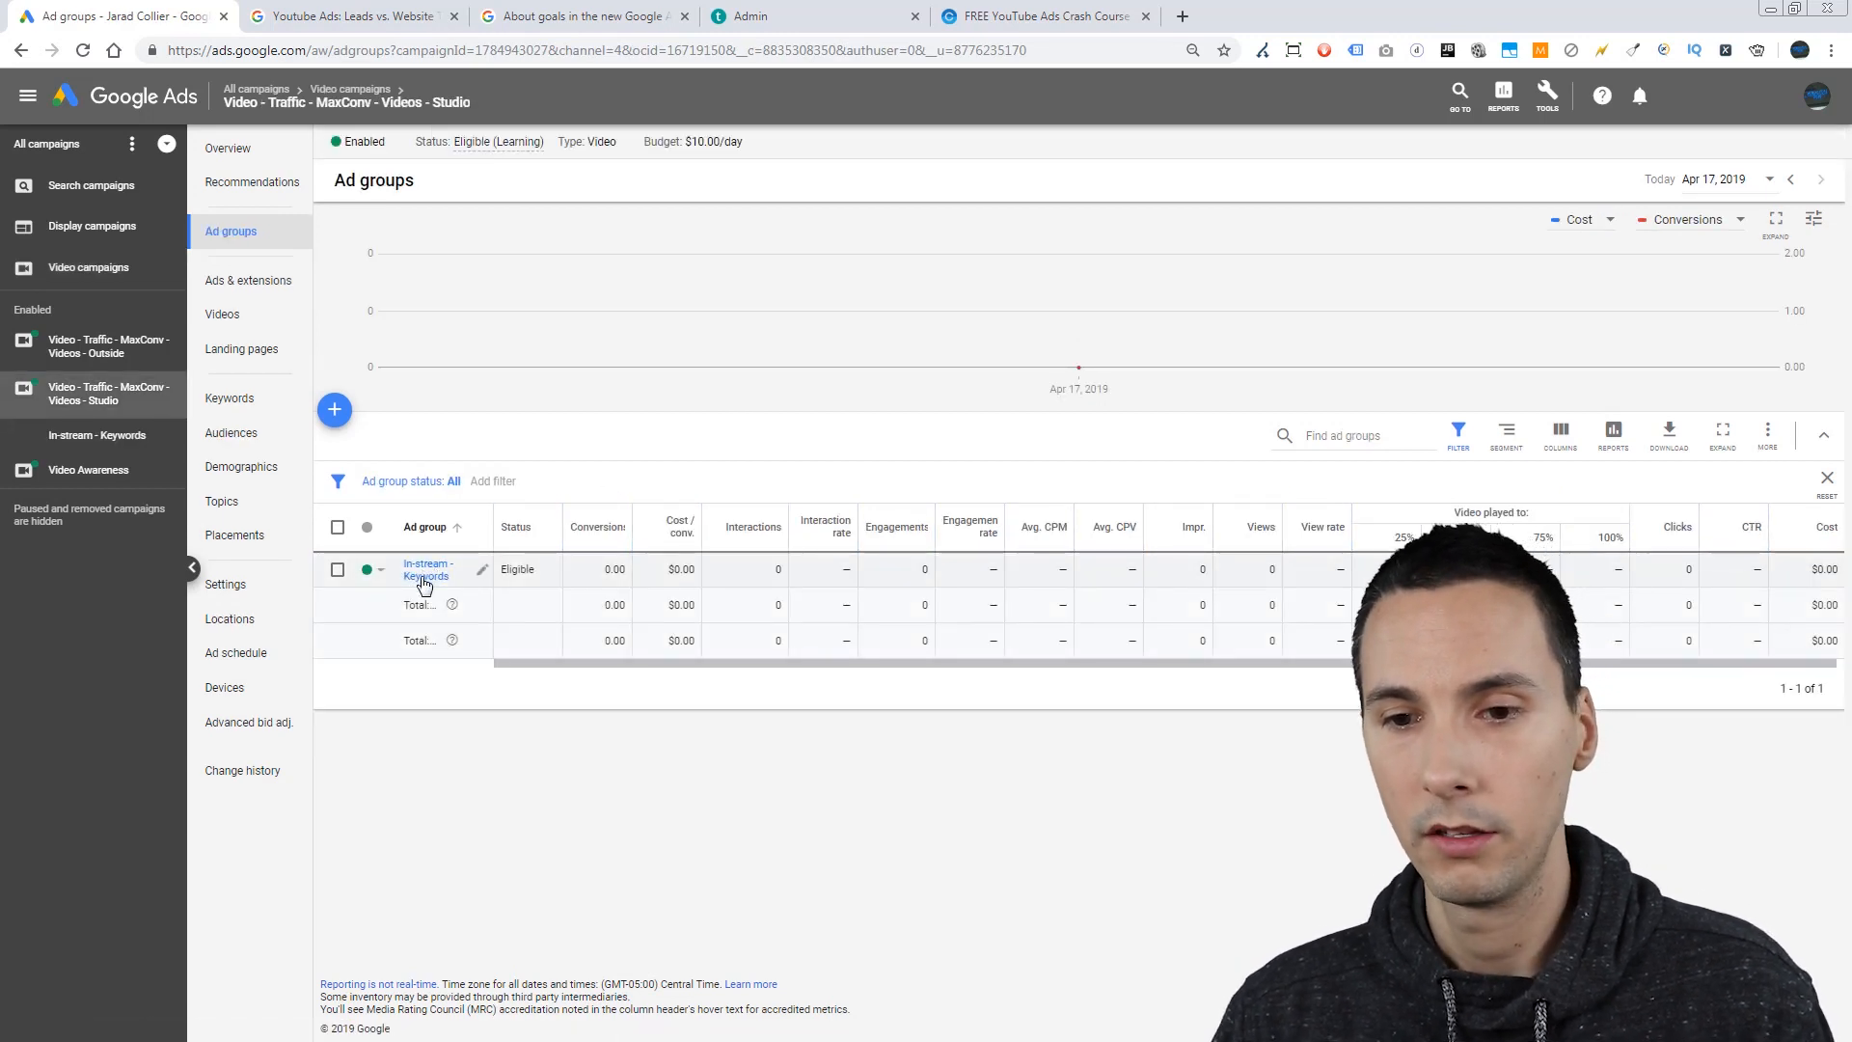
click(244, 696)
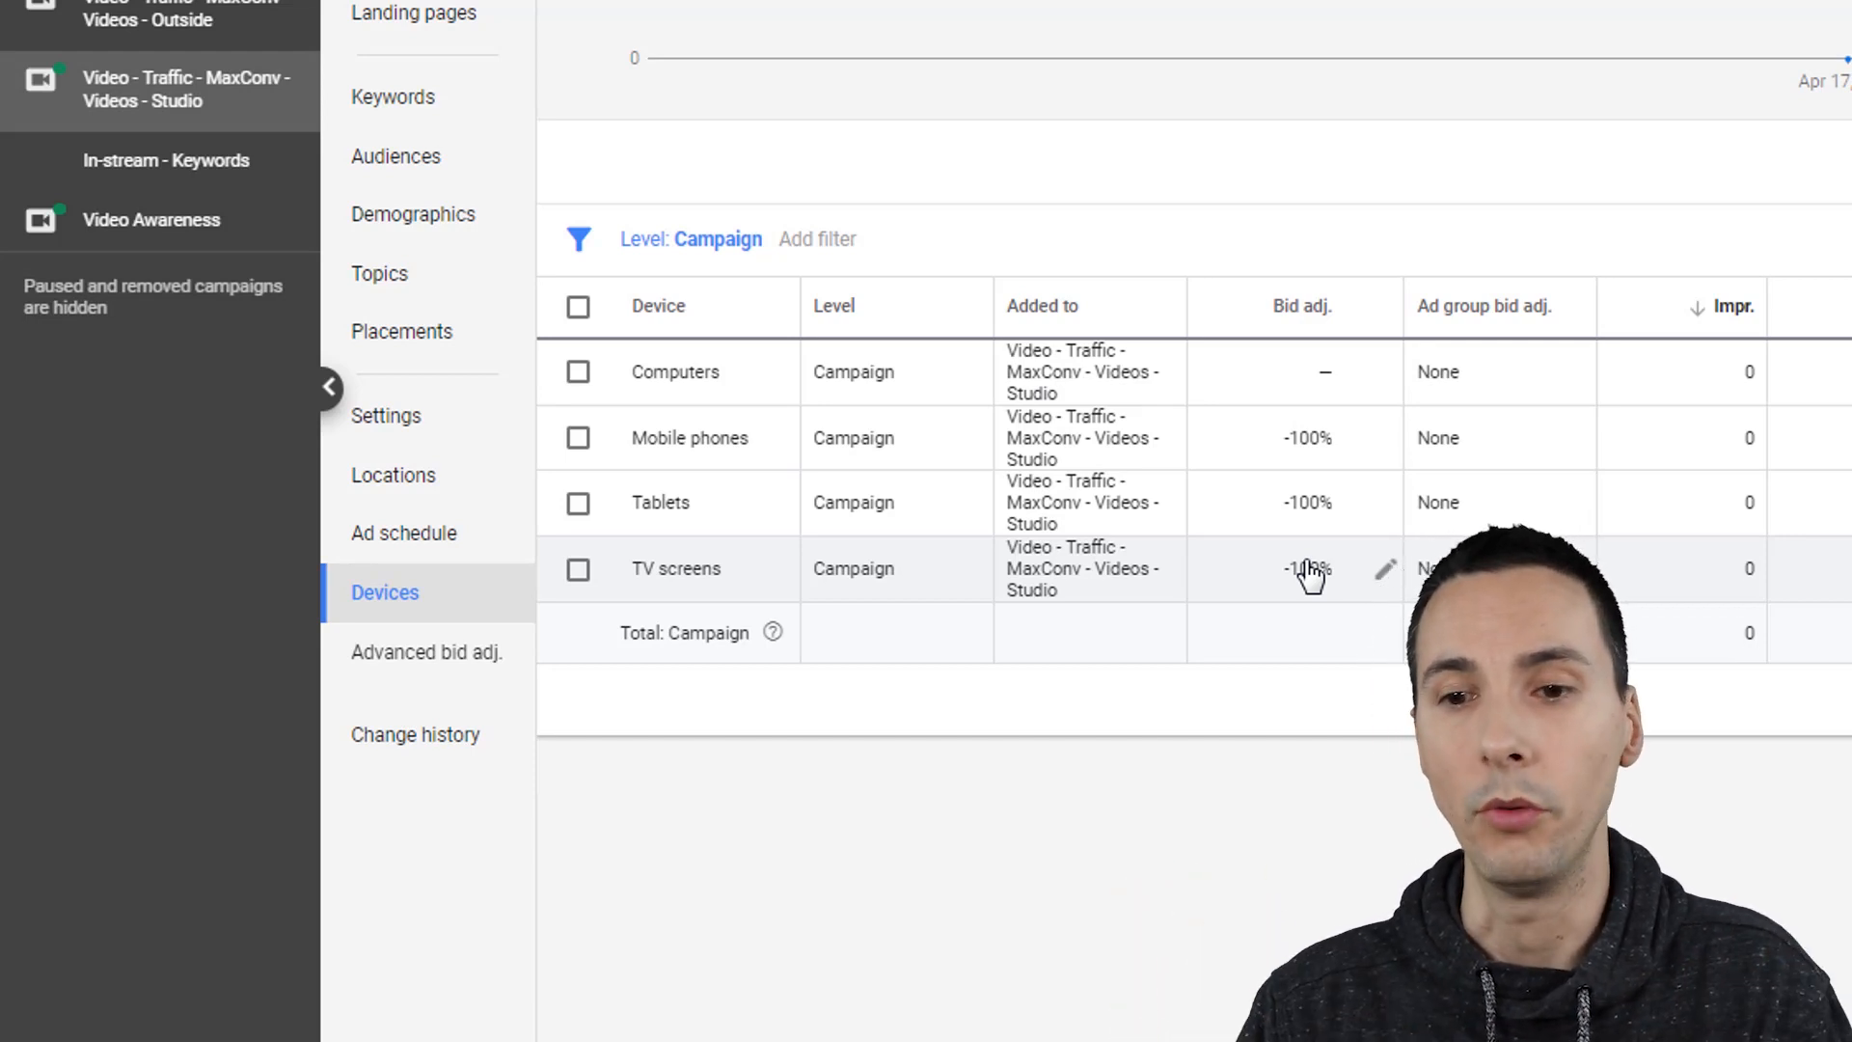
click(46, 87)
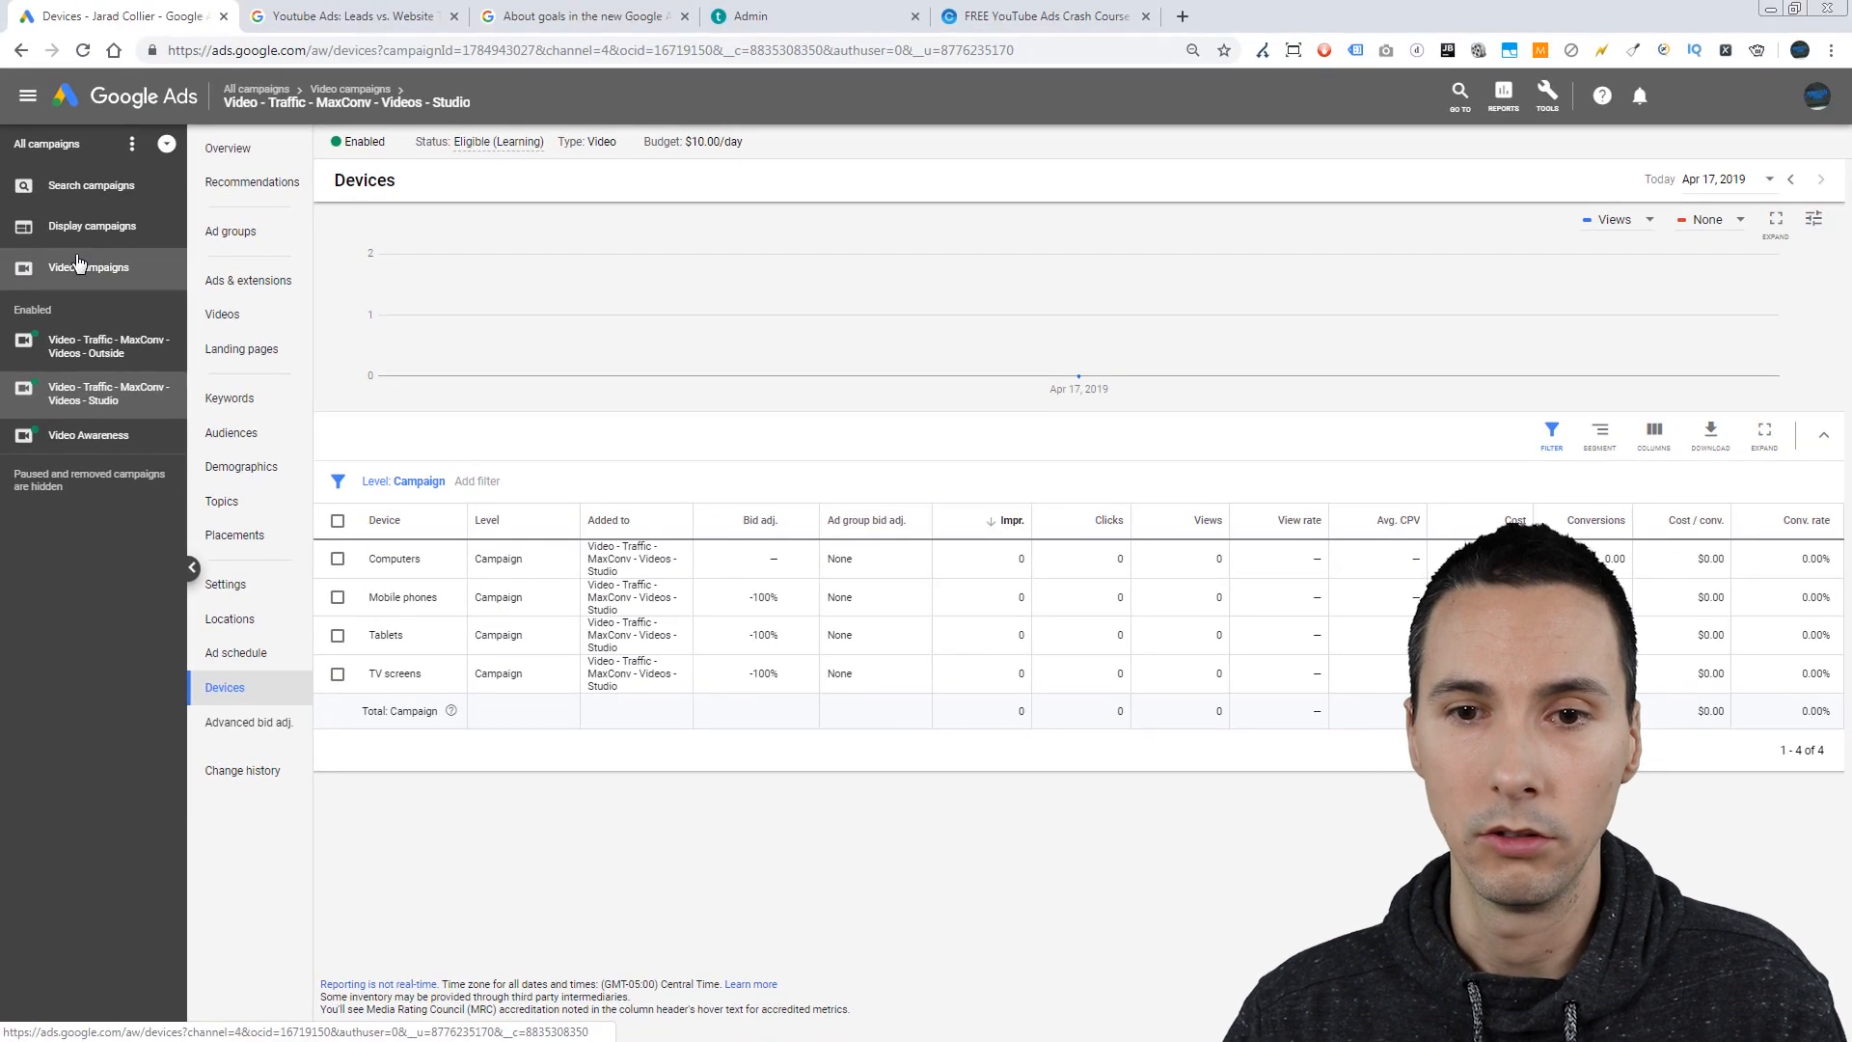
click(106, 161)
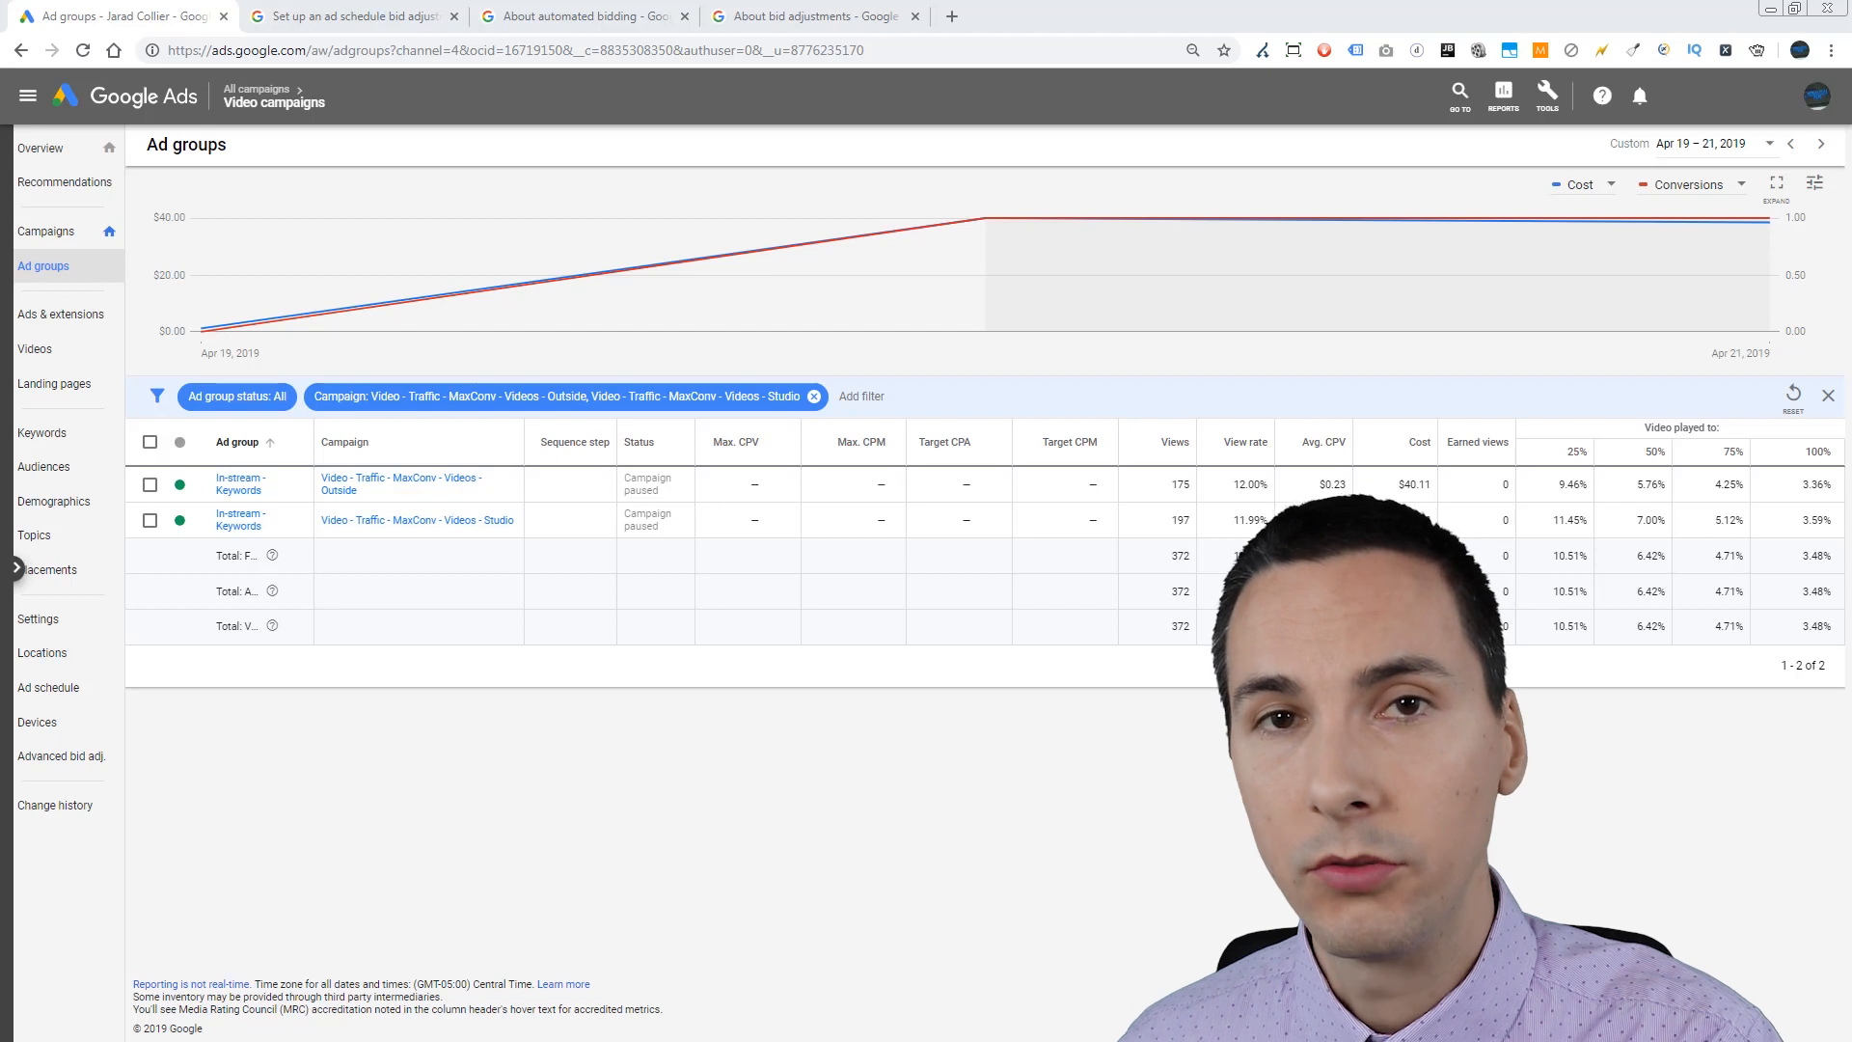
Step: Open the settings of the Video - Traffic - MaxConv - Videos - Studio campaign from the campaign list
click(39, 232)
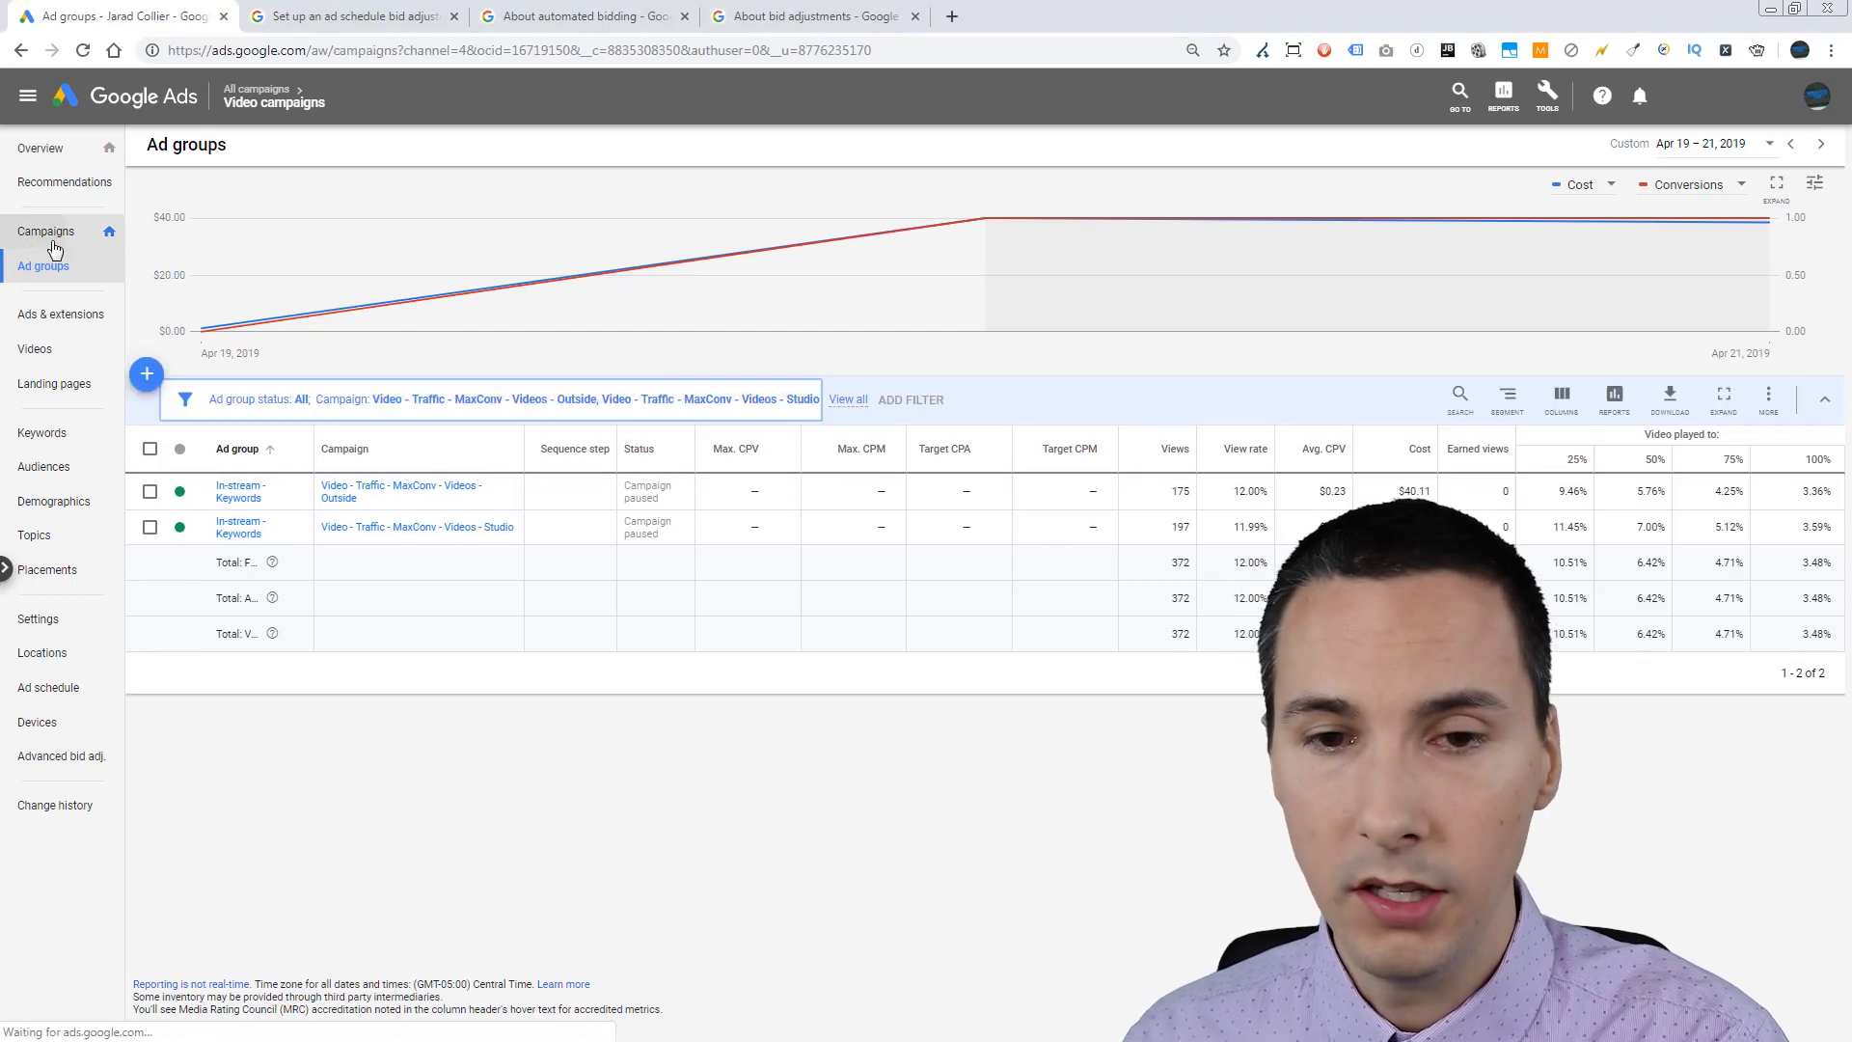
click(318, 510)
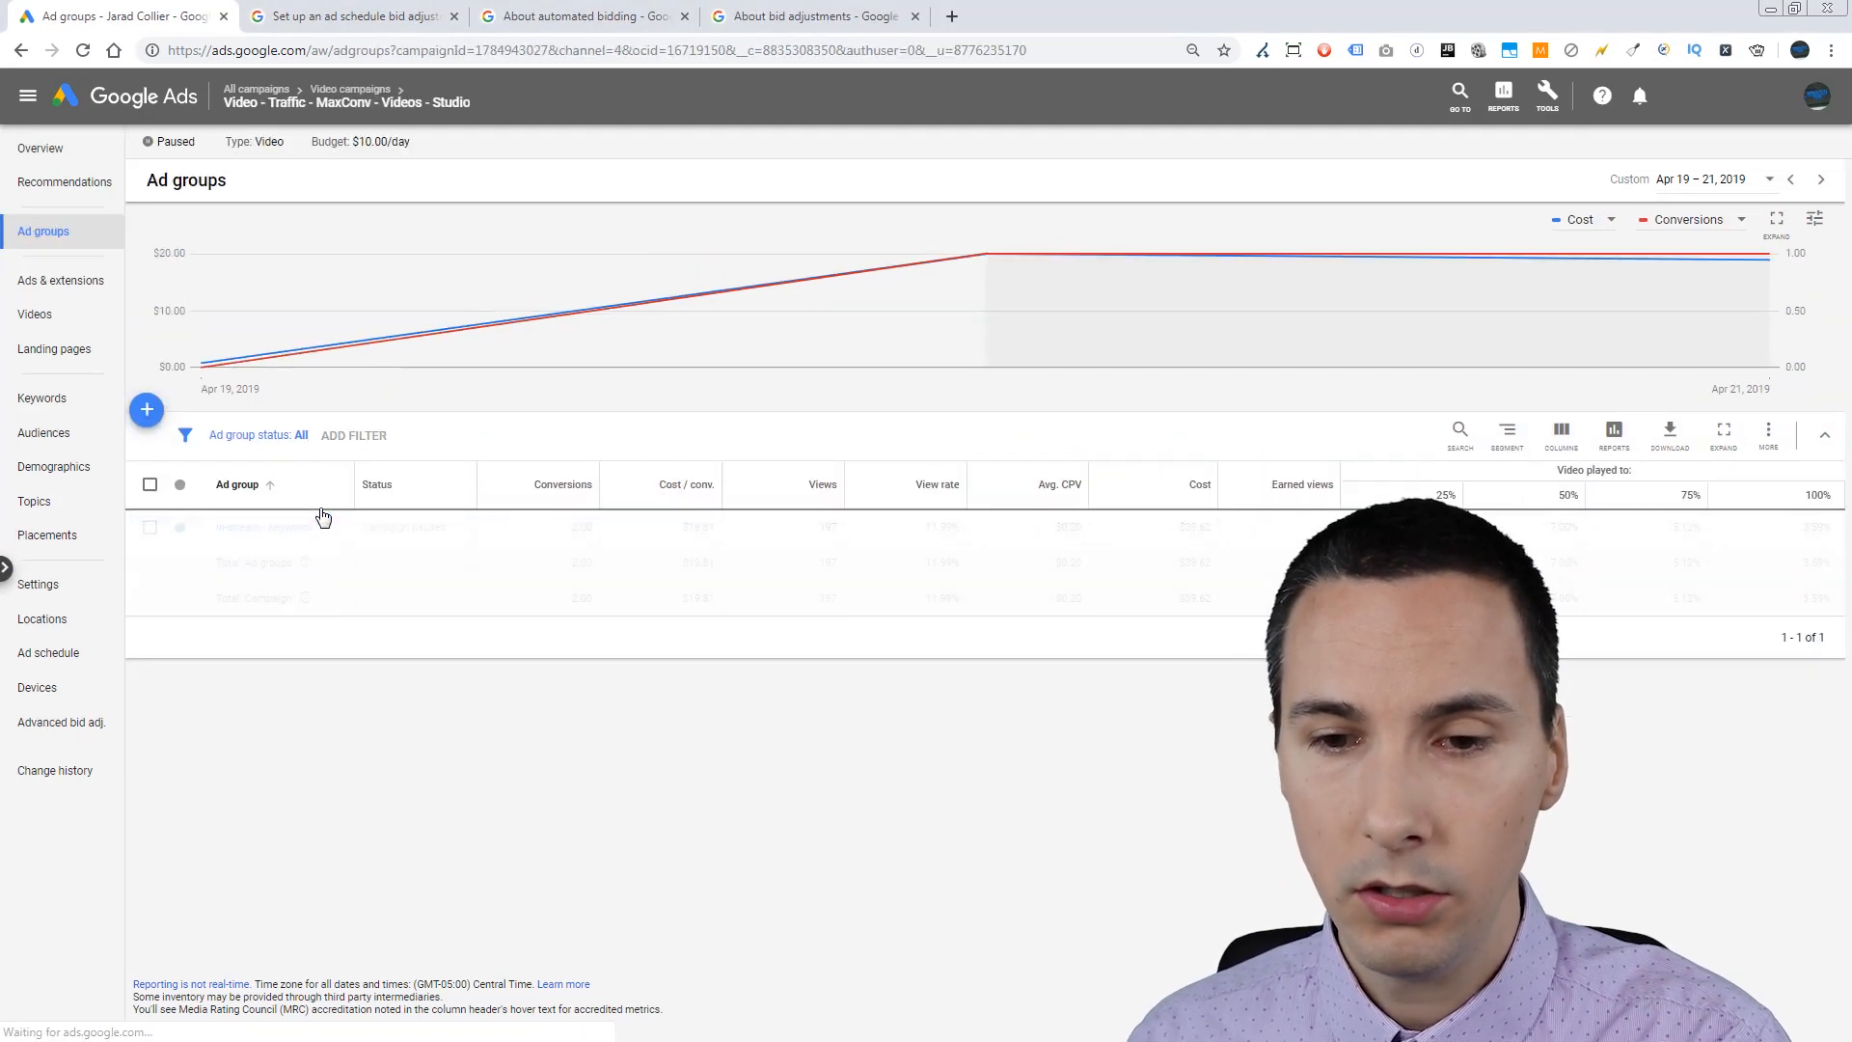
click(53, 585)
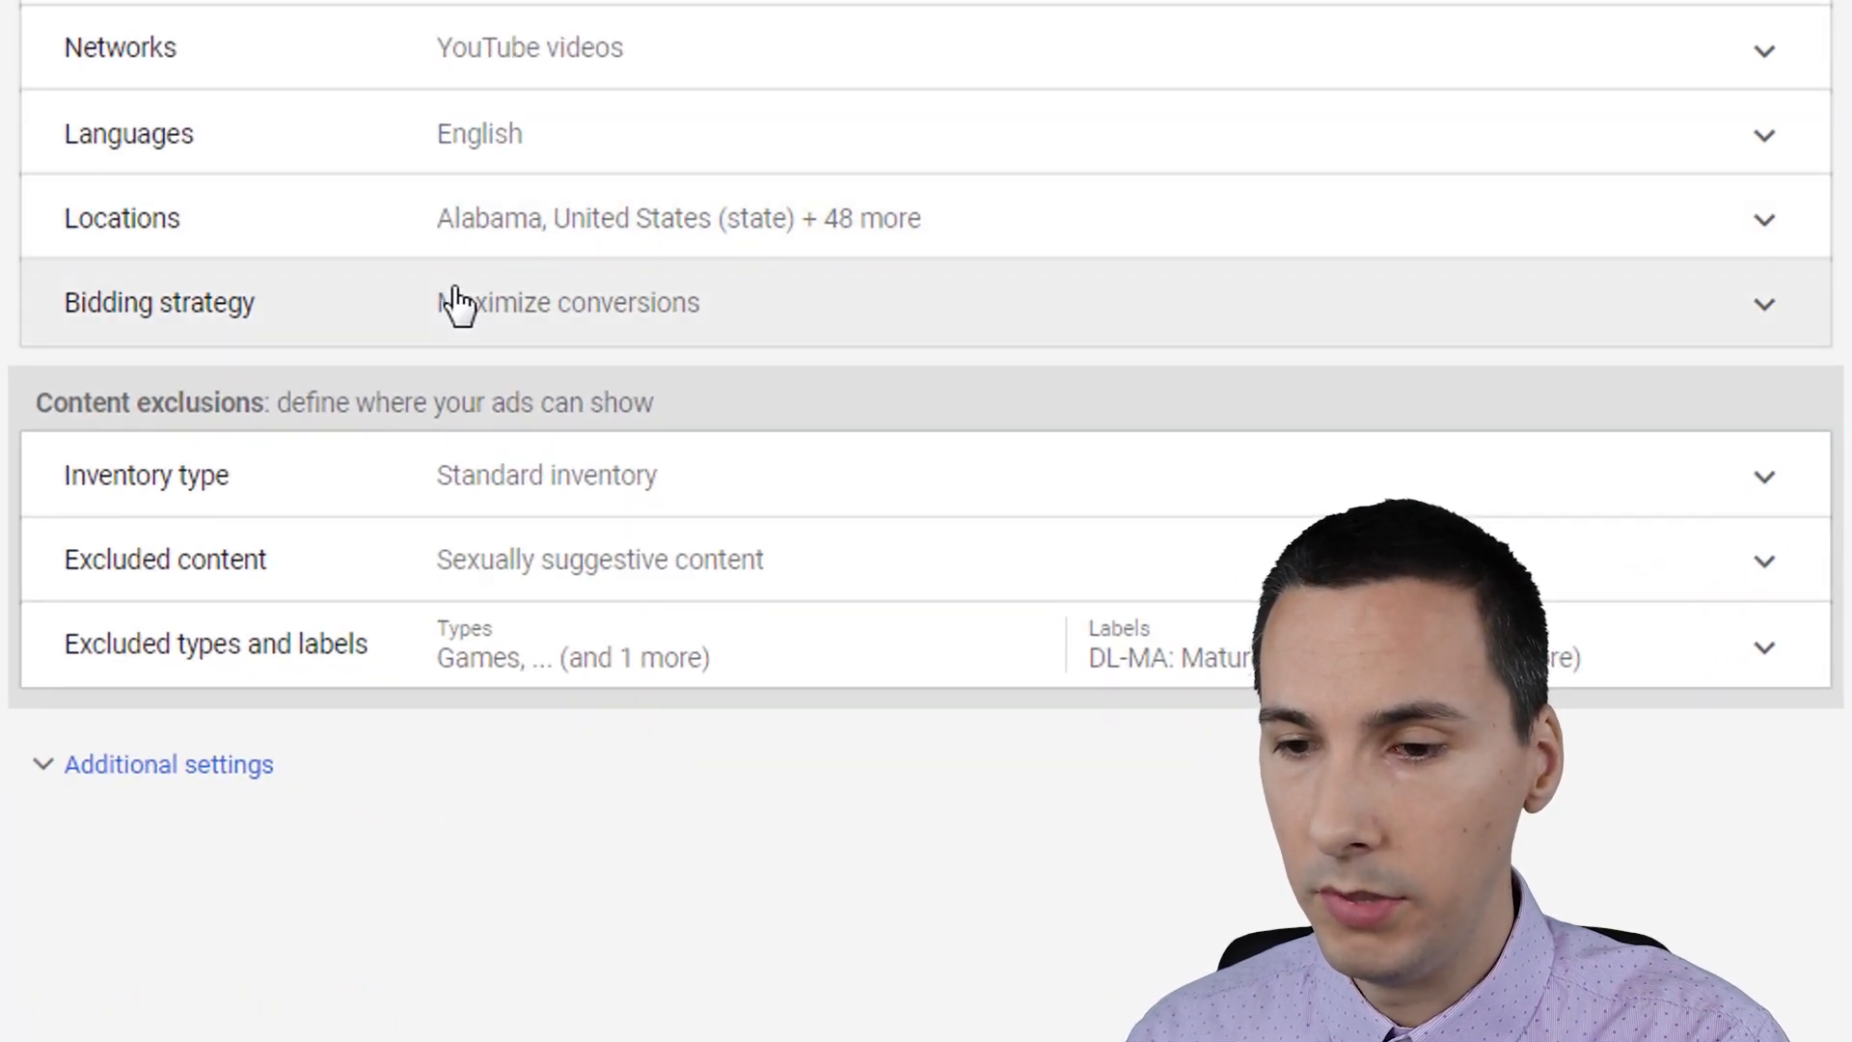
Step: Review the bid strategy options available in the Studio campaign's bidding strategy settings, keeping the selected strategy
click(463, 305)
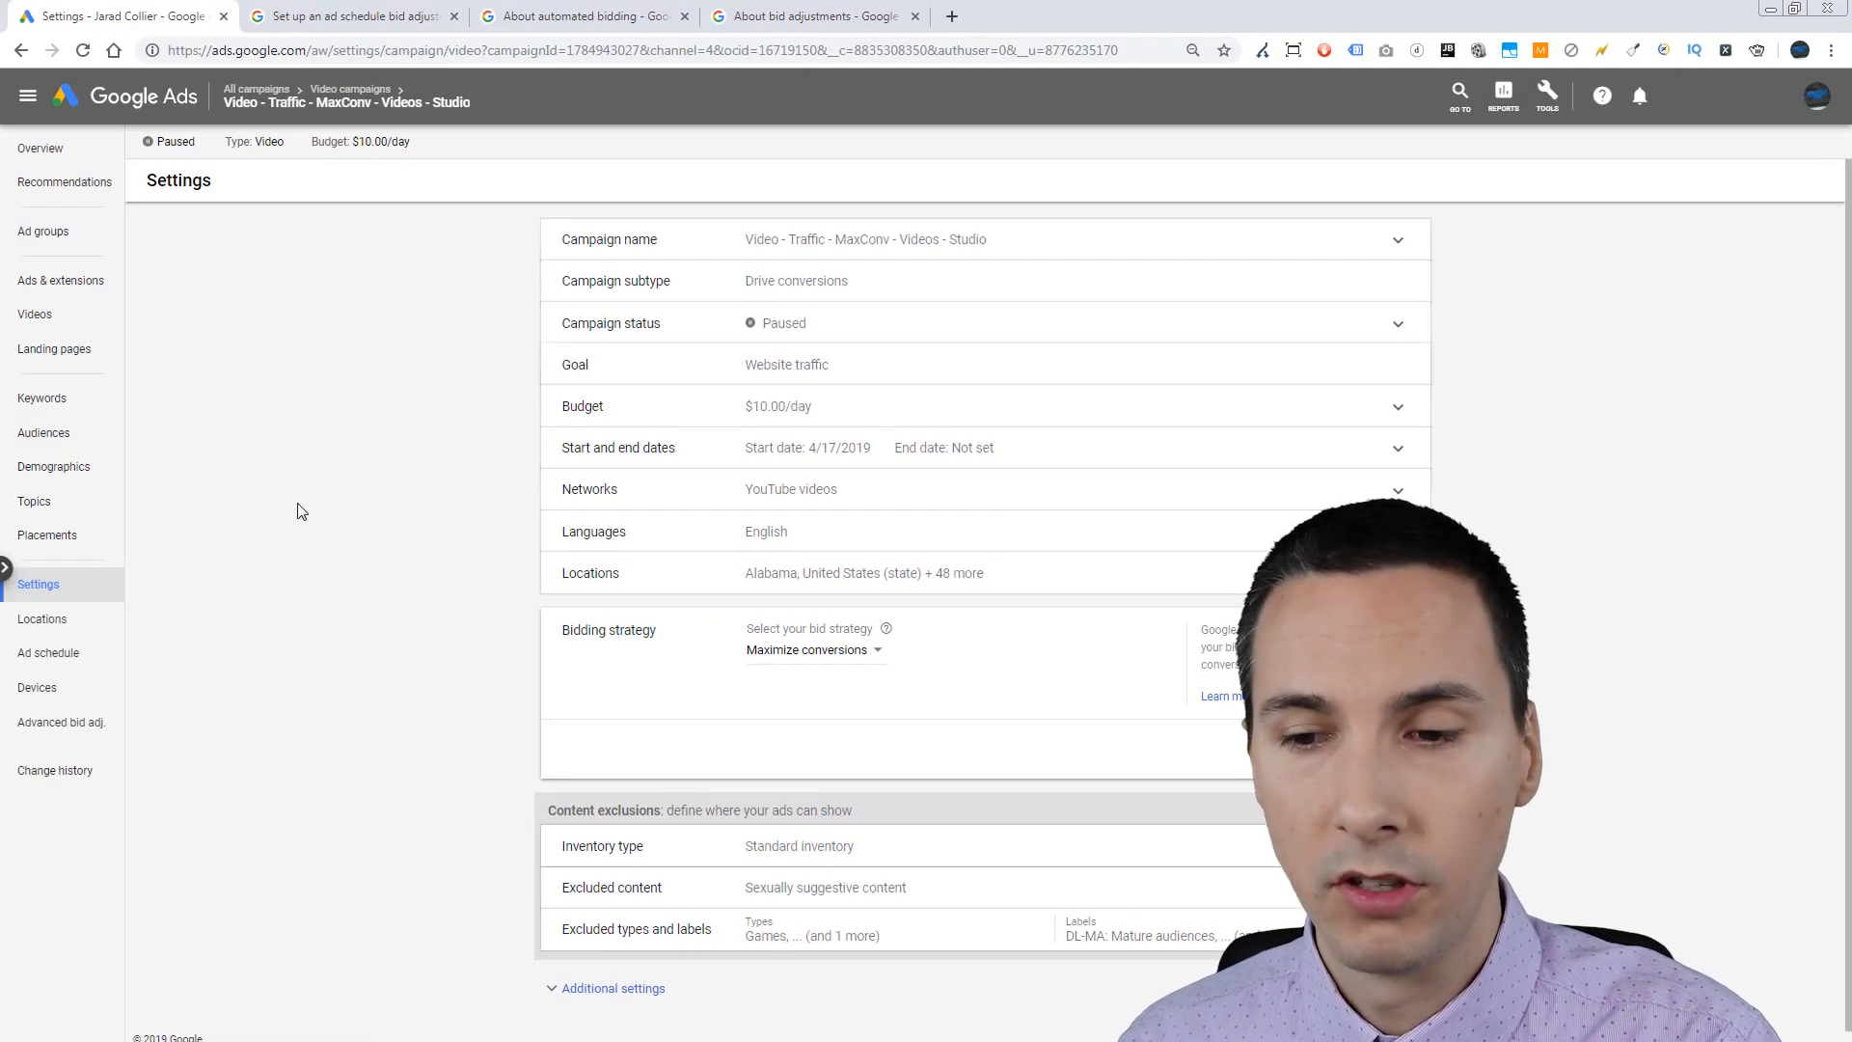
click(847, 658)
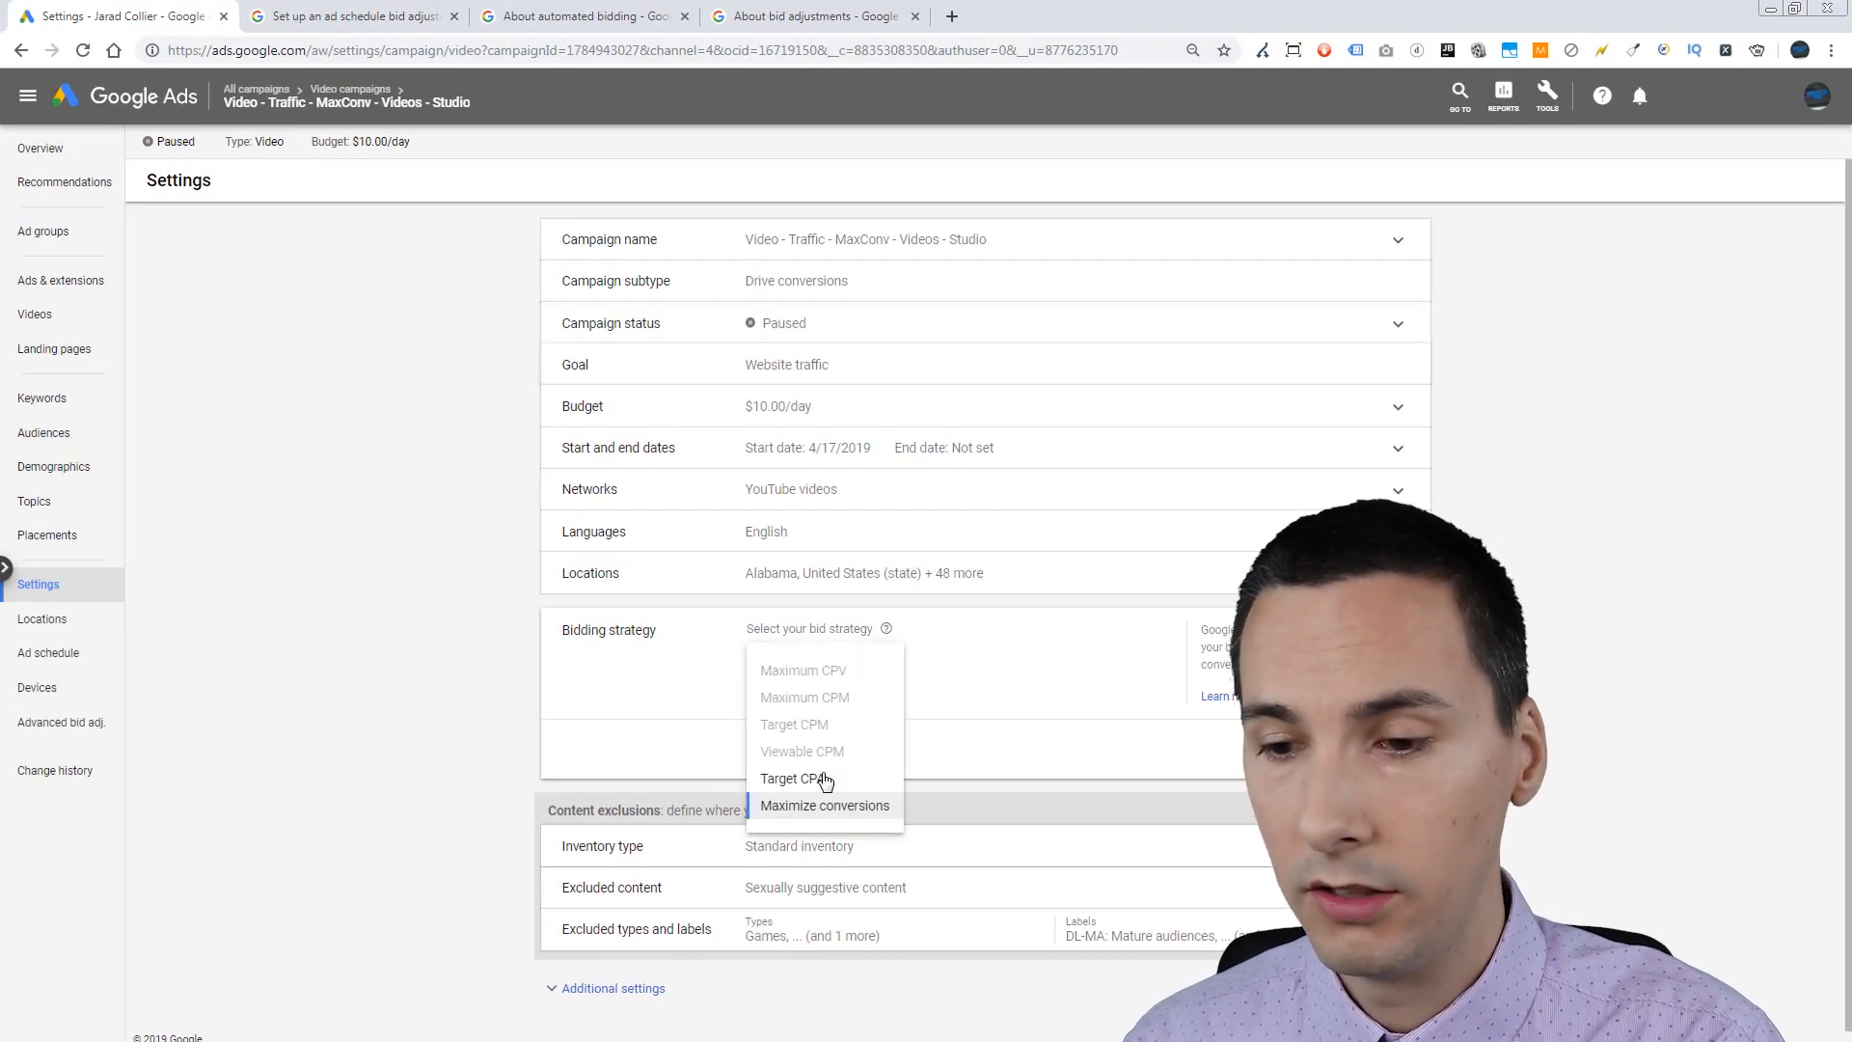
click(552, 702)
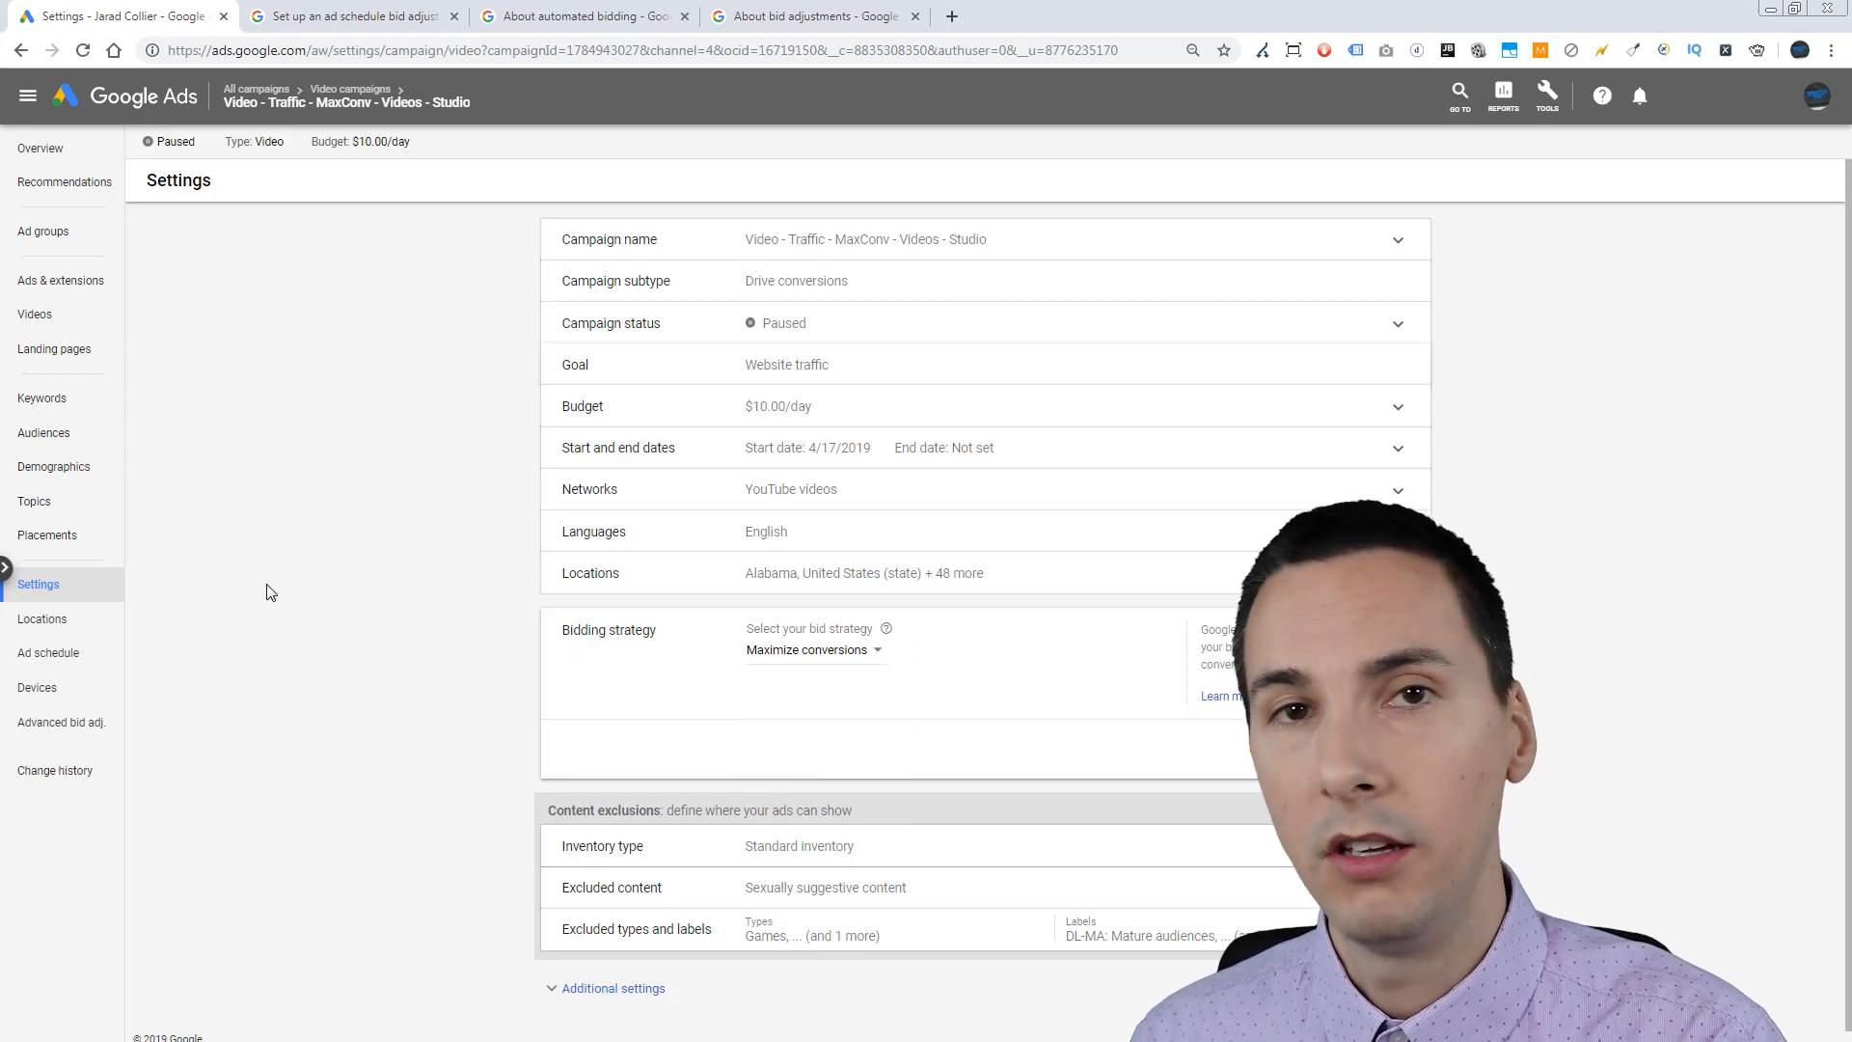
Step: Open the Studio campaign's ad schedule and check the bid adjustment option for Sundays, 12:00 PM - 5:00 PM, without saving
click(60, 652)
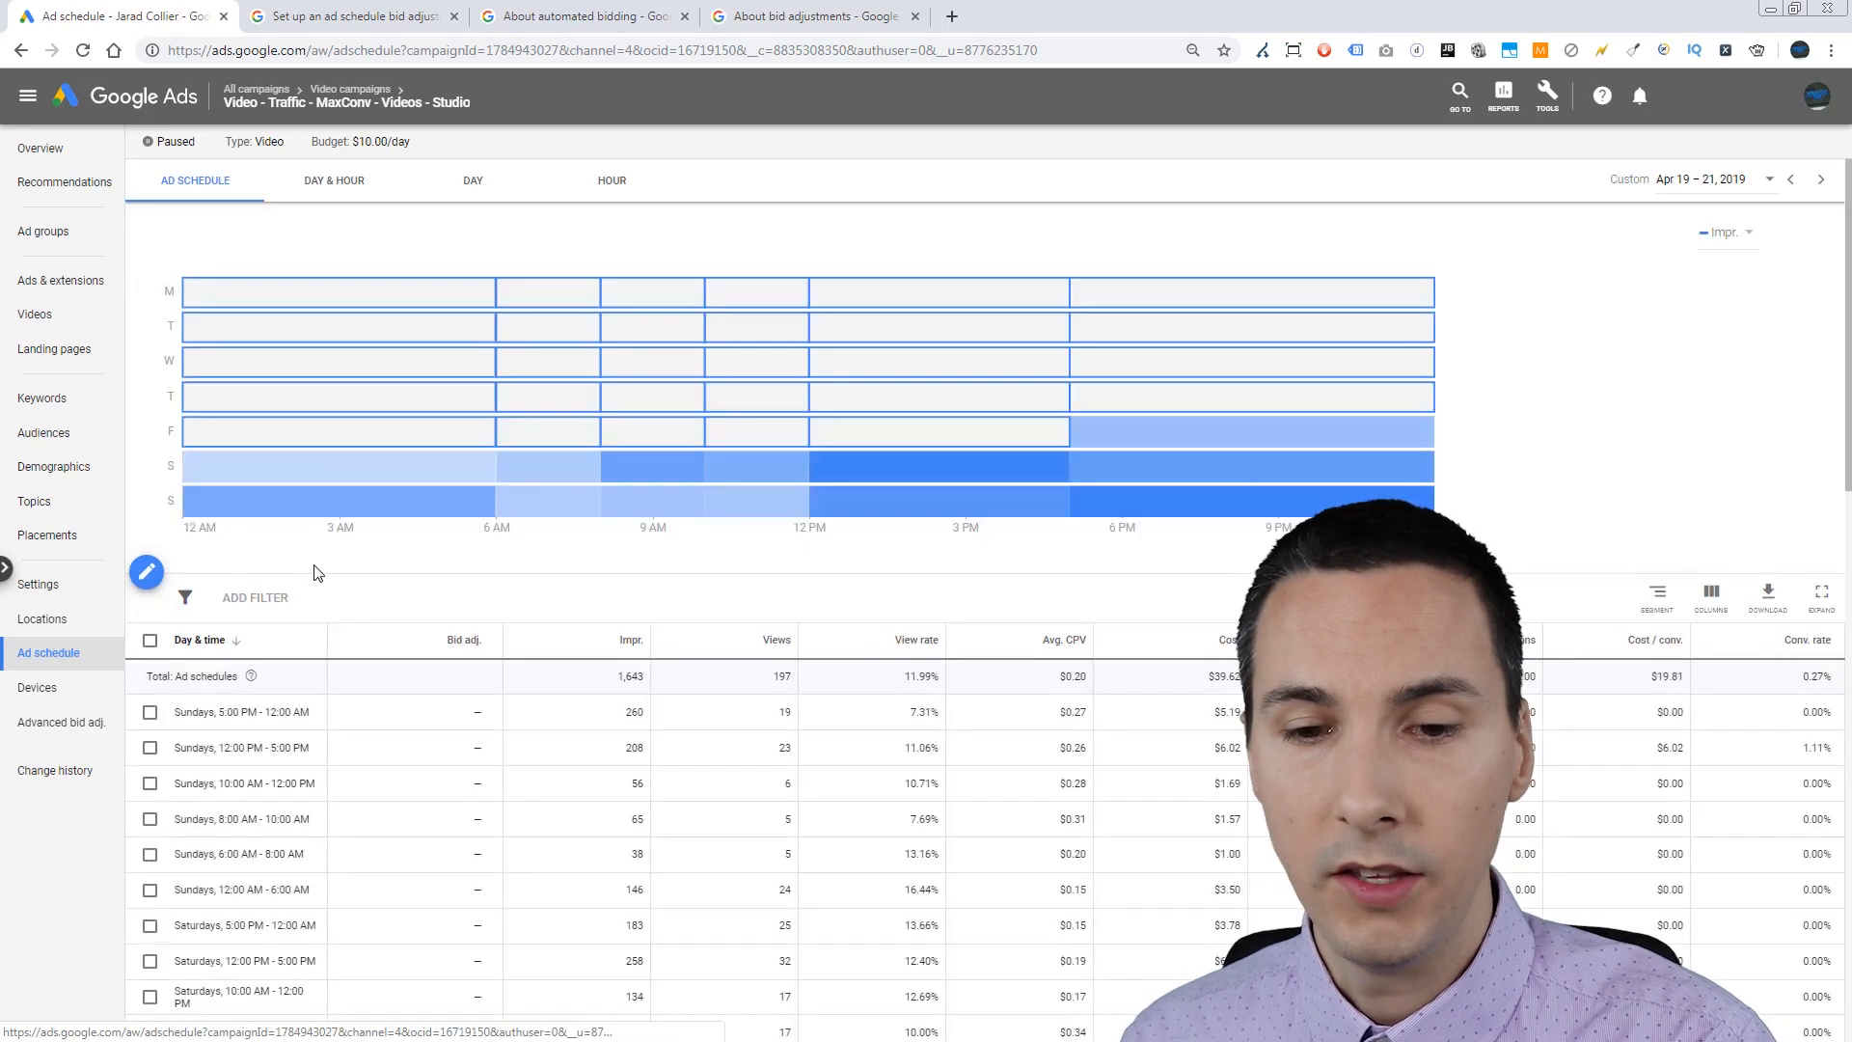
scroll(330, 628, down, 5)
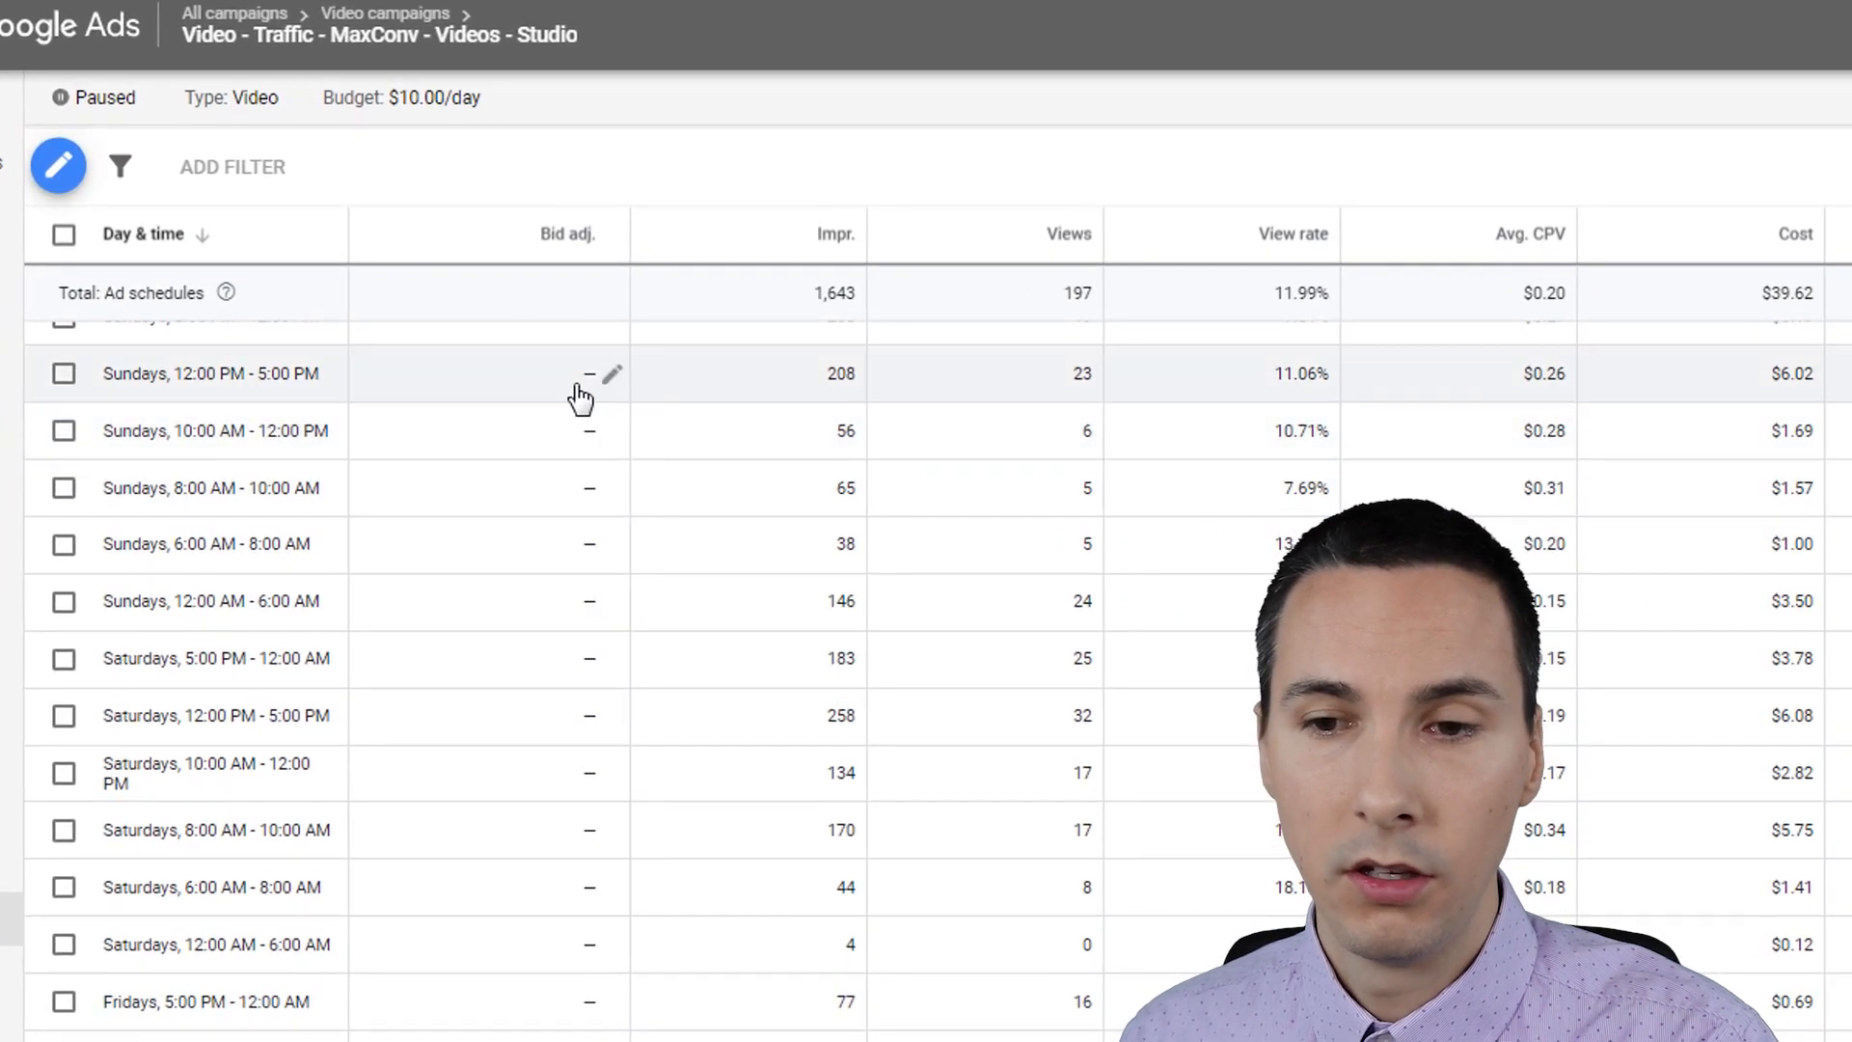
click(580, 390)
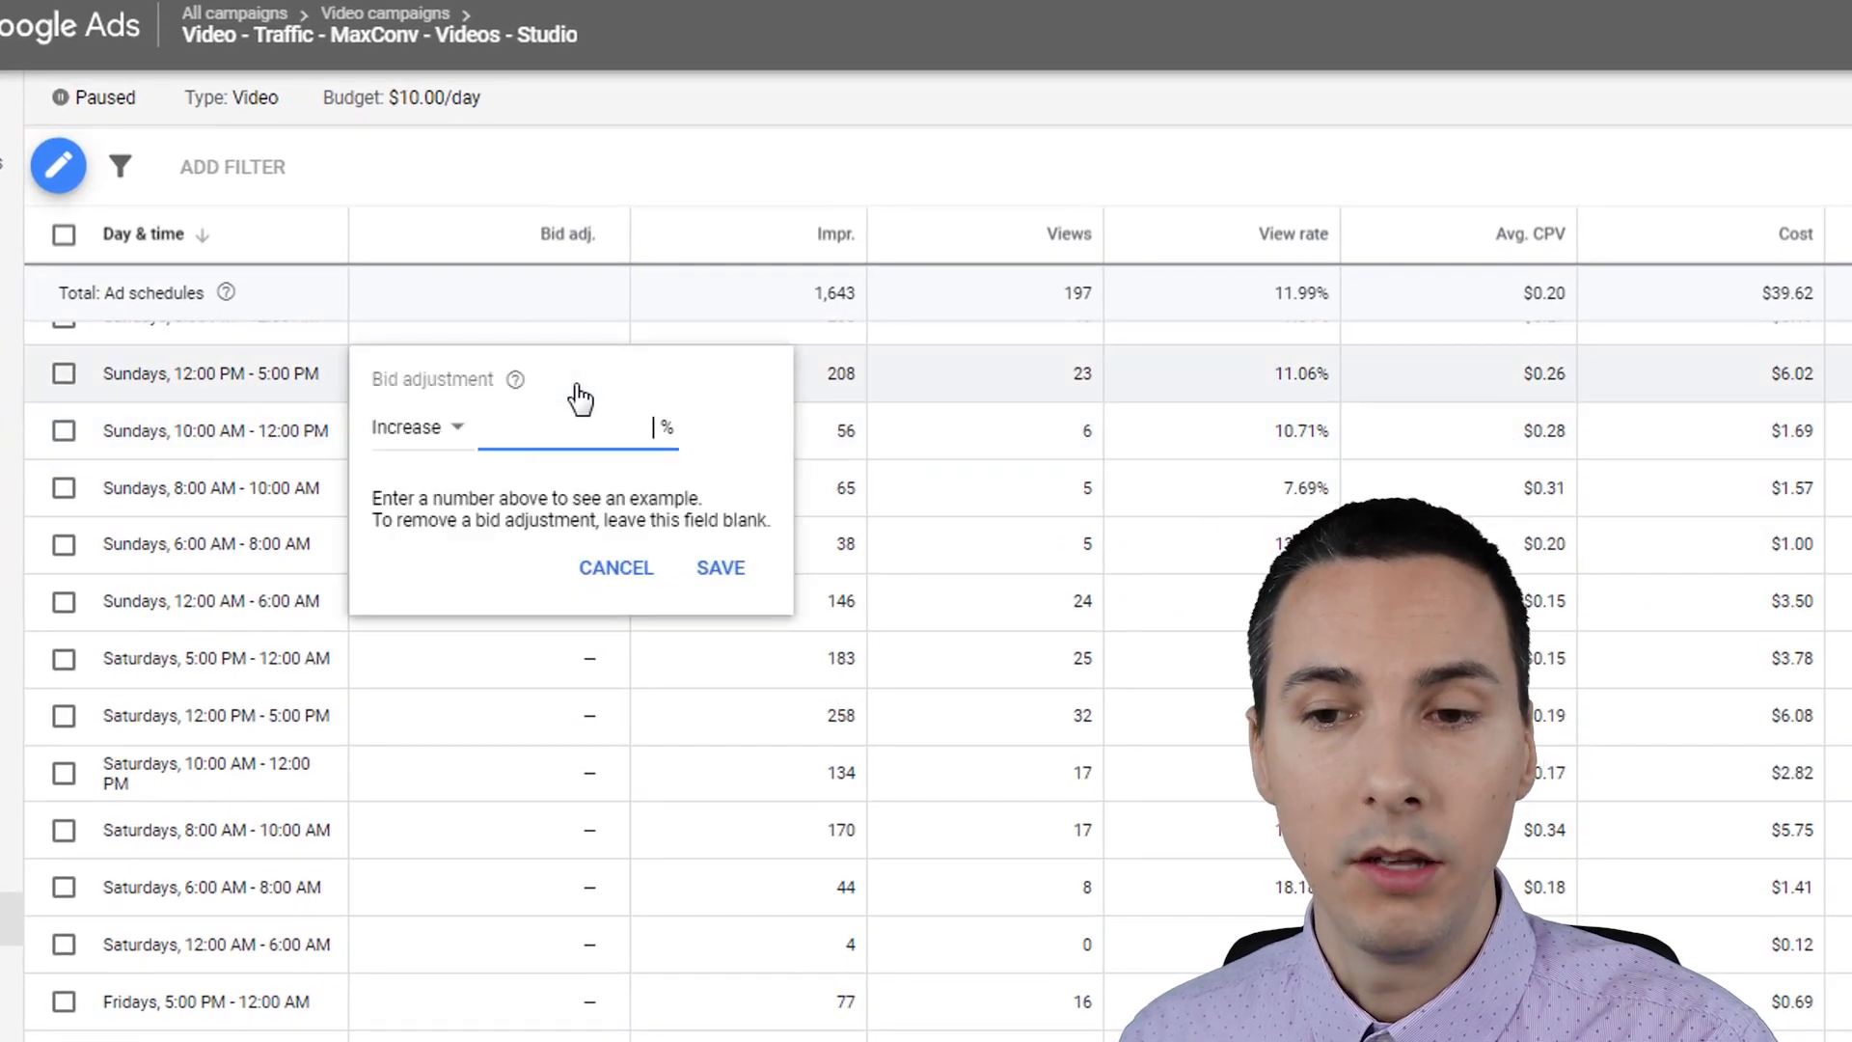
click(625, 571)
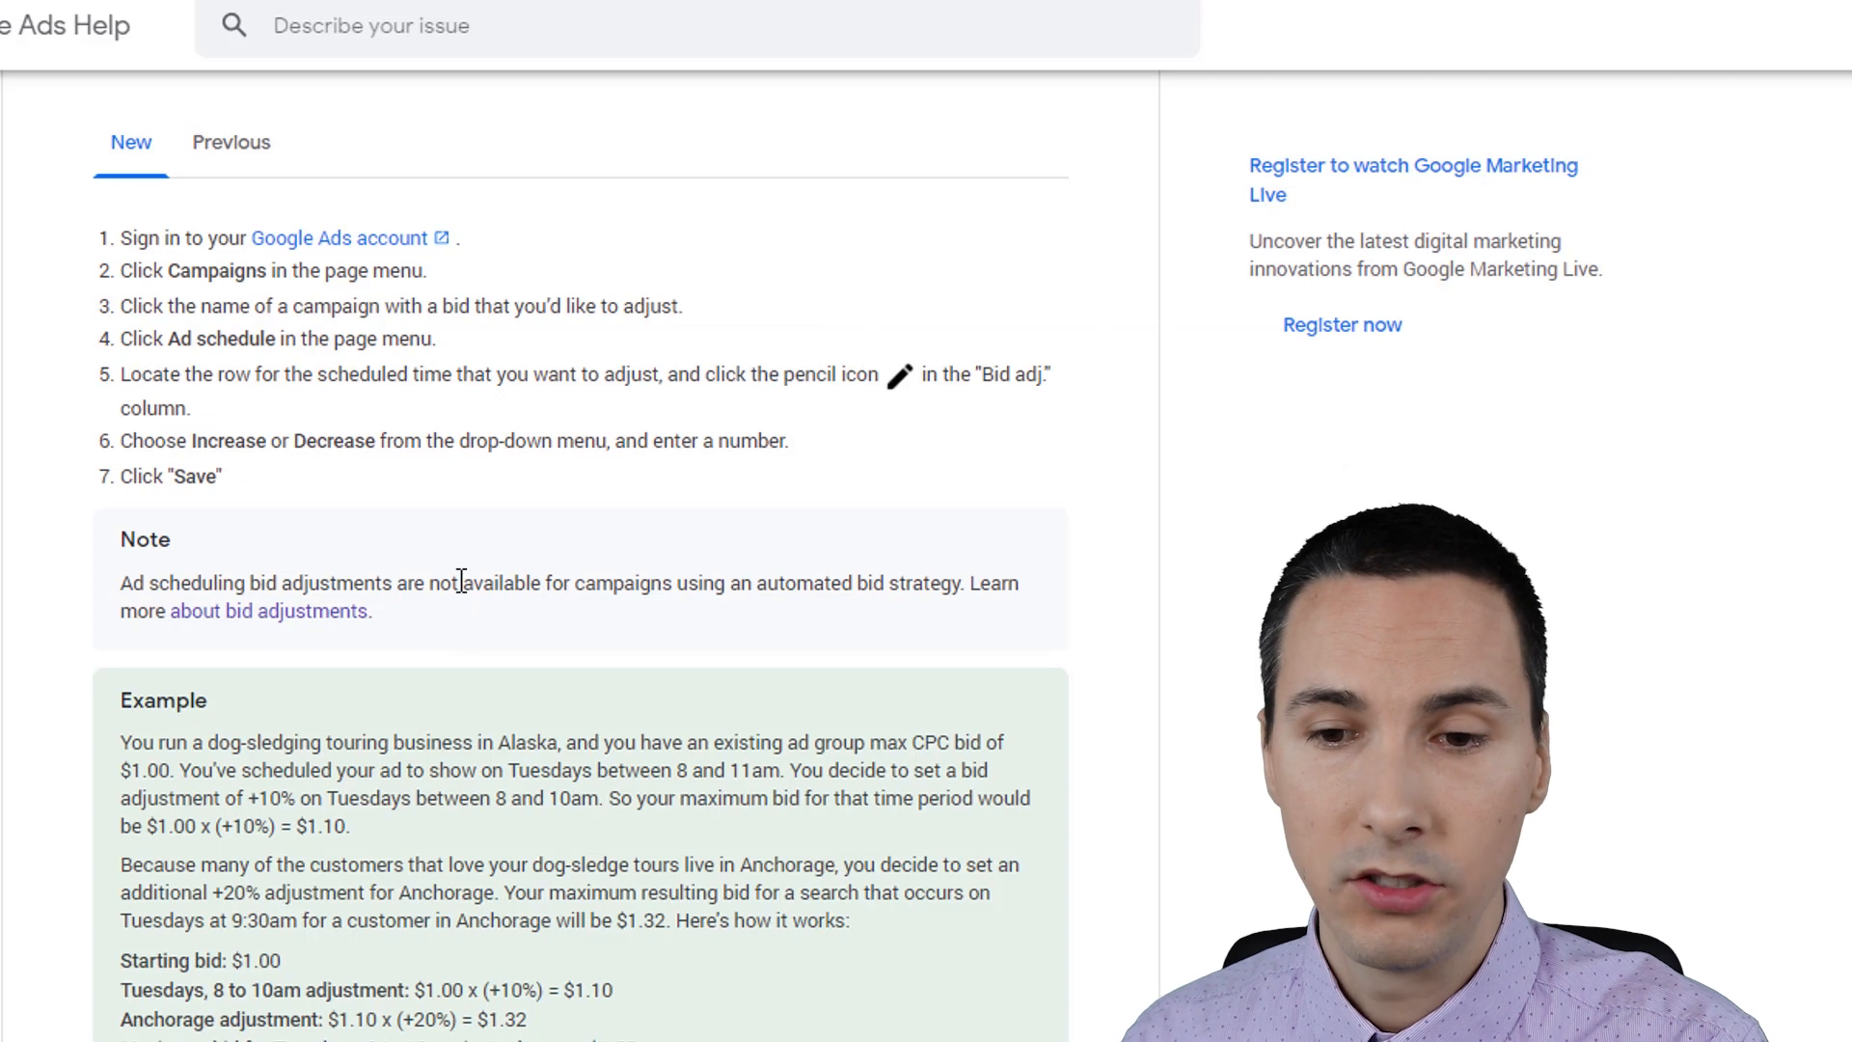
Step: Read the Google Ads Help articles on ad schedule bid adjustments, types of automated bid strategies and bid adjustments under automated bidding
drag(496, 623, 496, 584)
click(493, 583)
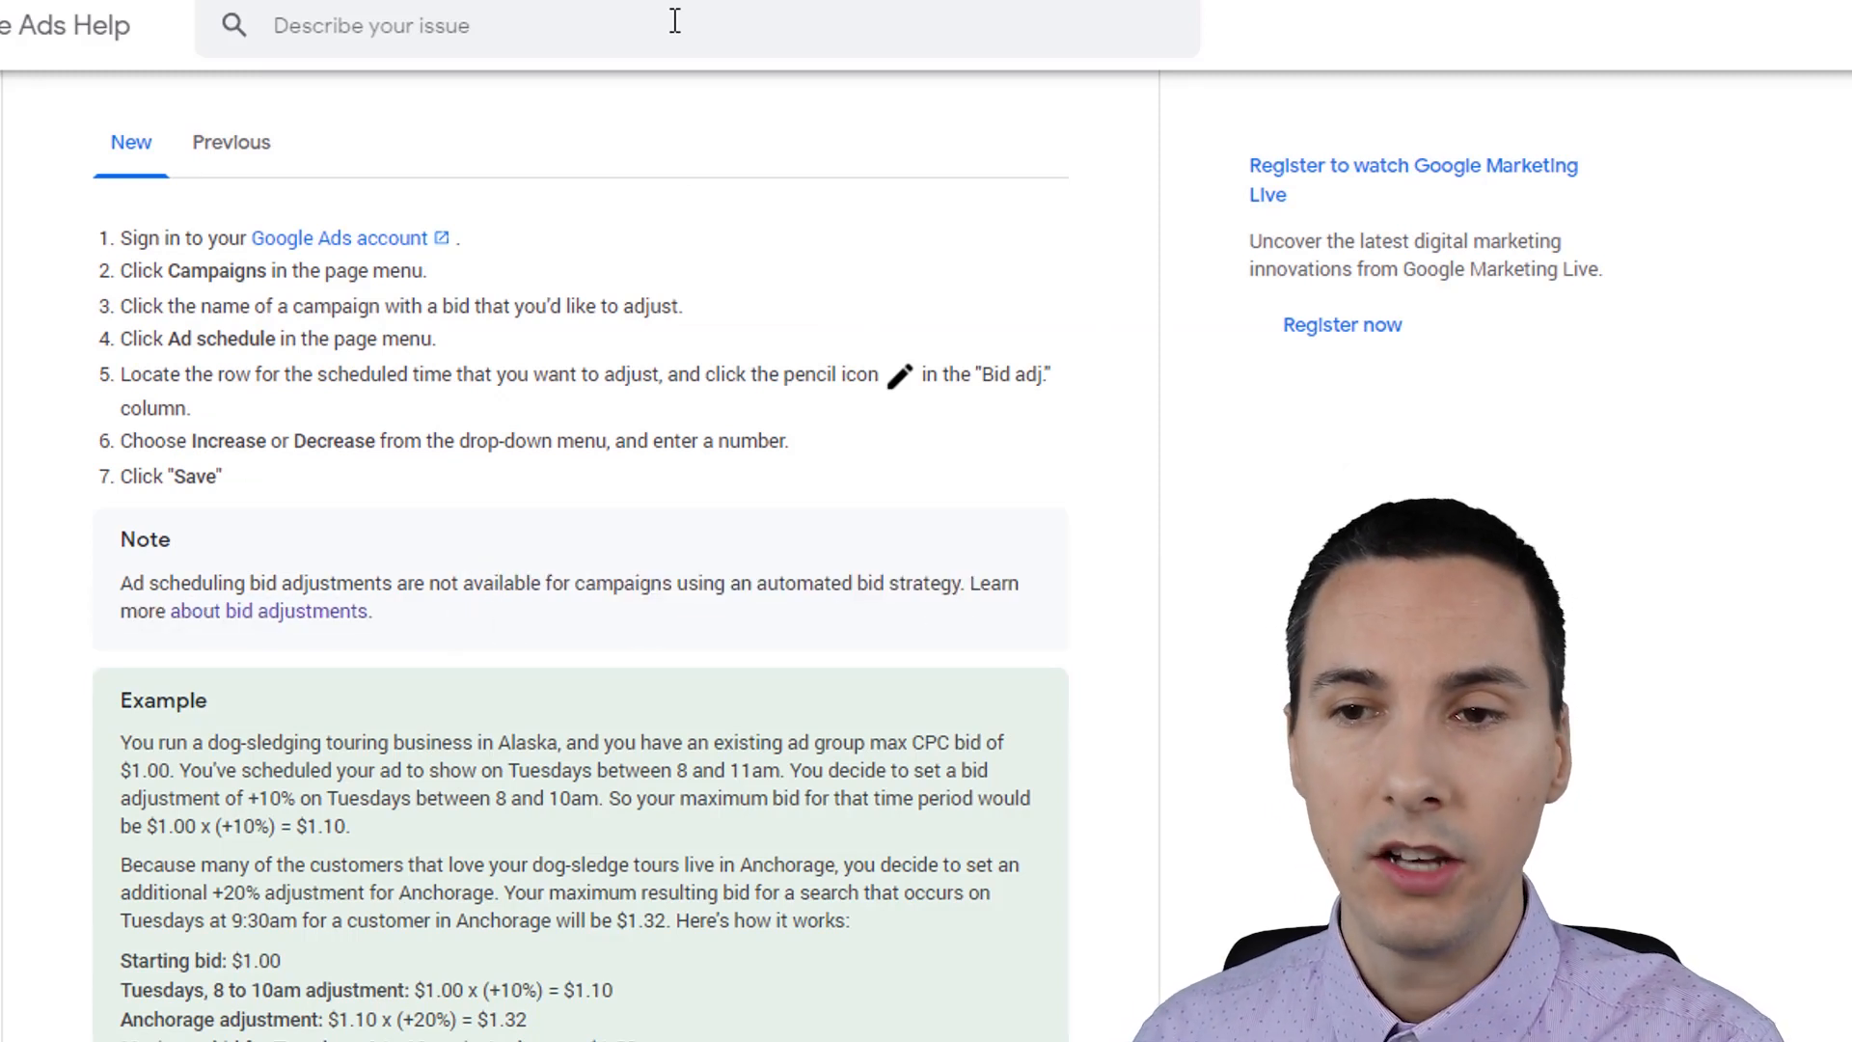
drag(106, 310, 605, 311)
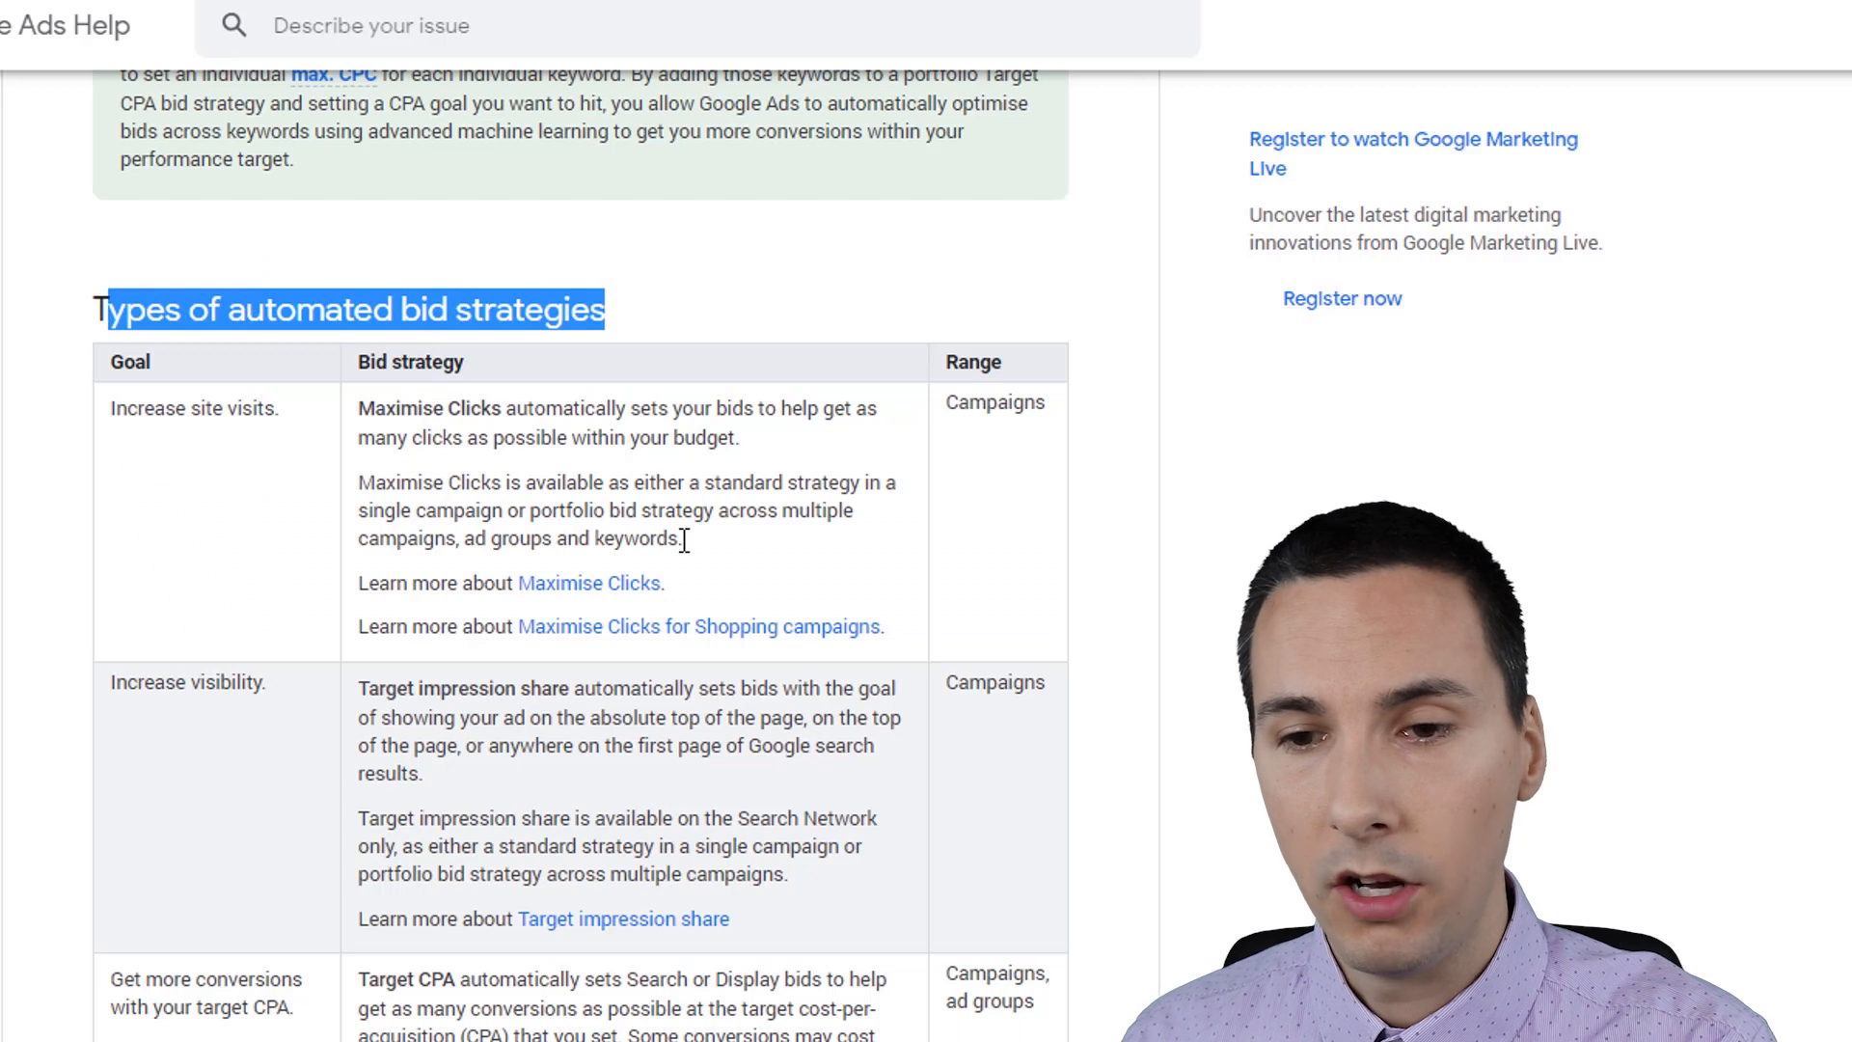
click(684, 540)
scroll(683, 540, down, 10)
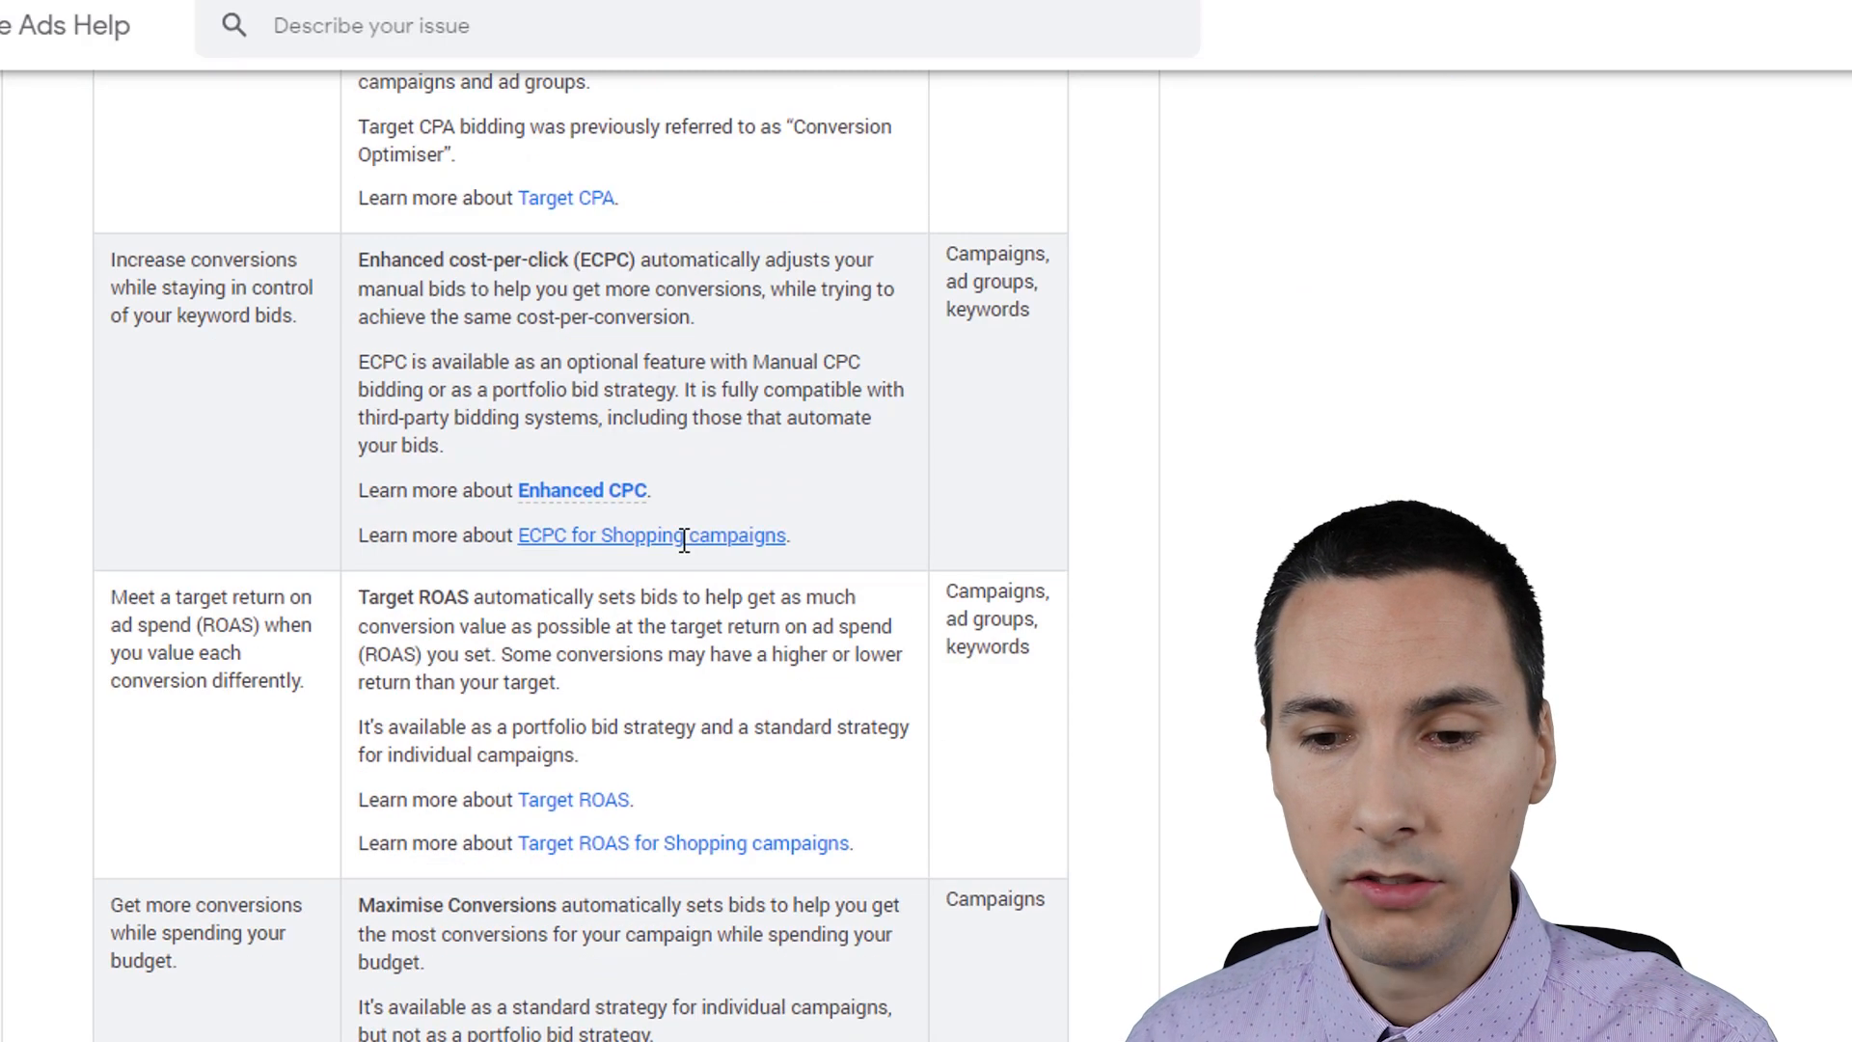
mouse_move(567, 895)
mouse_down()
mouse_move(307, 908)
mouse_move(566, 897)
mouse_up()
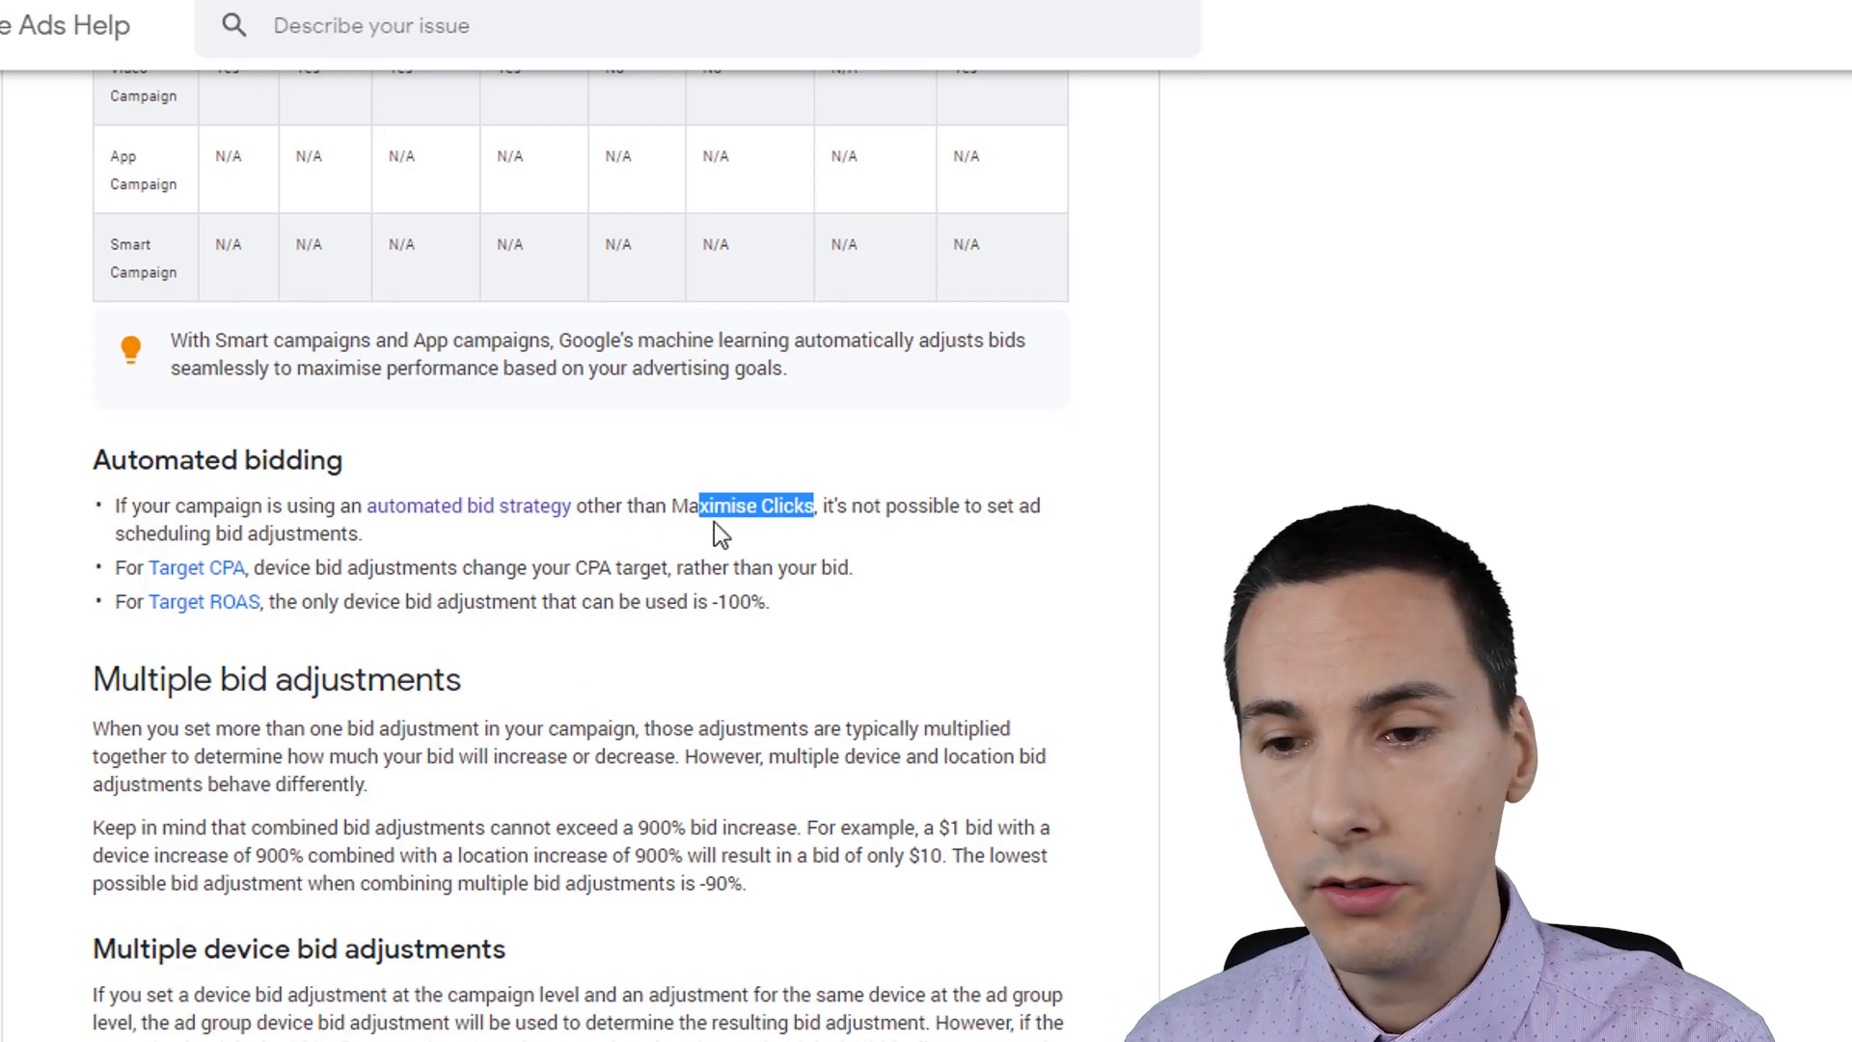
drag(821, 509, 810, 540)
click(813, 514)
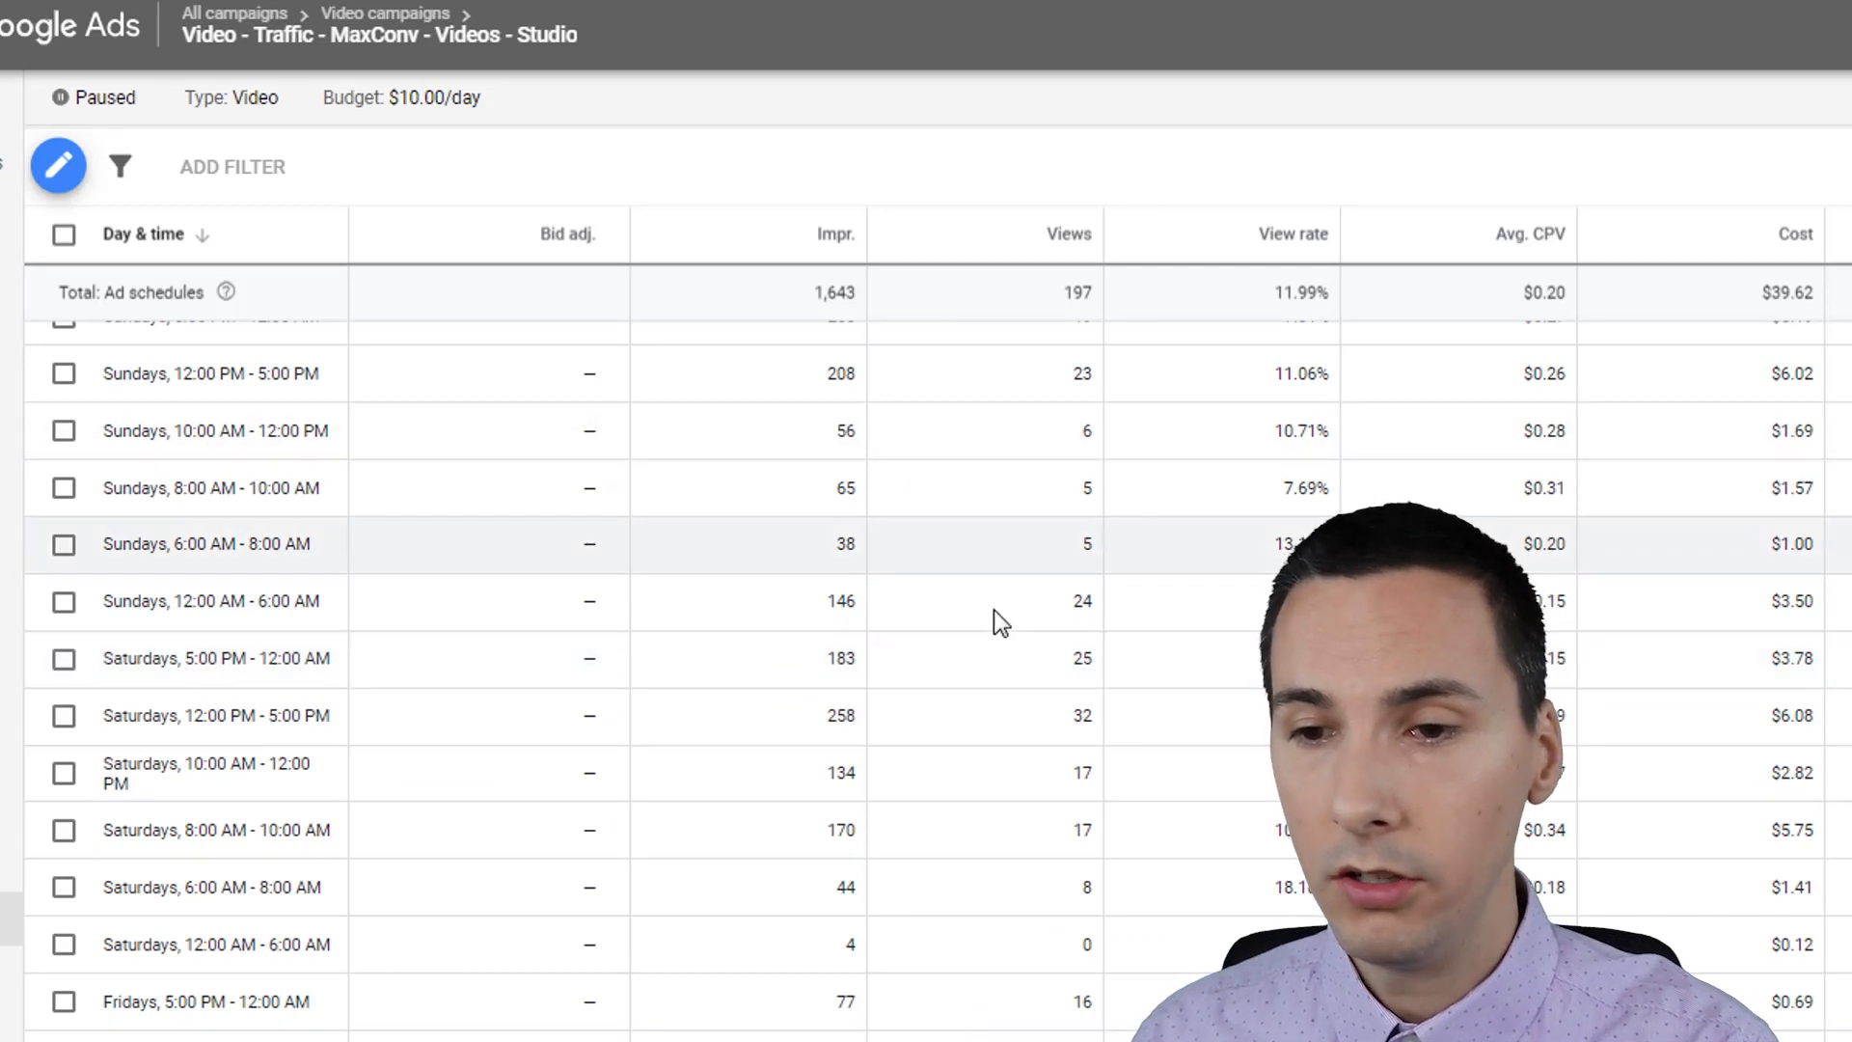
Step: Look over the Studio campaign's ad schedule figures, then return to the video campaigns list and review the campaigns' cost
scroll(993, 609, up, 5)
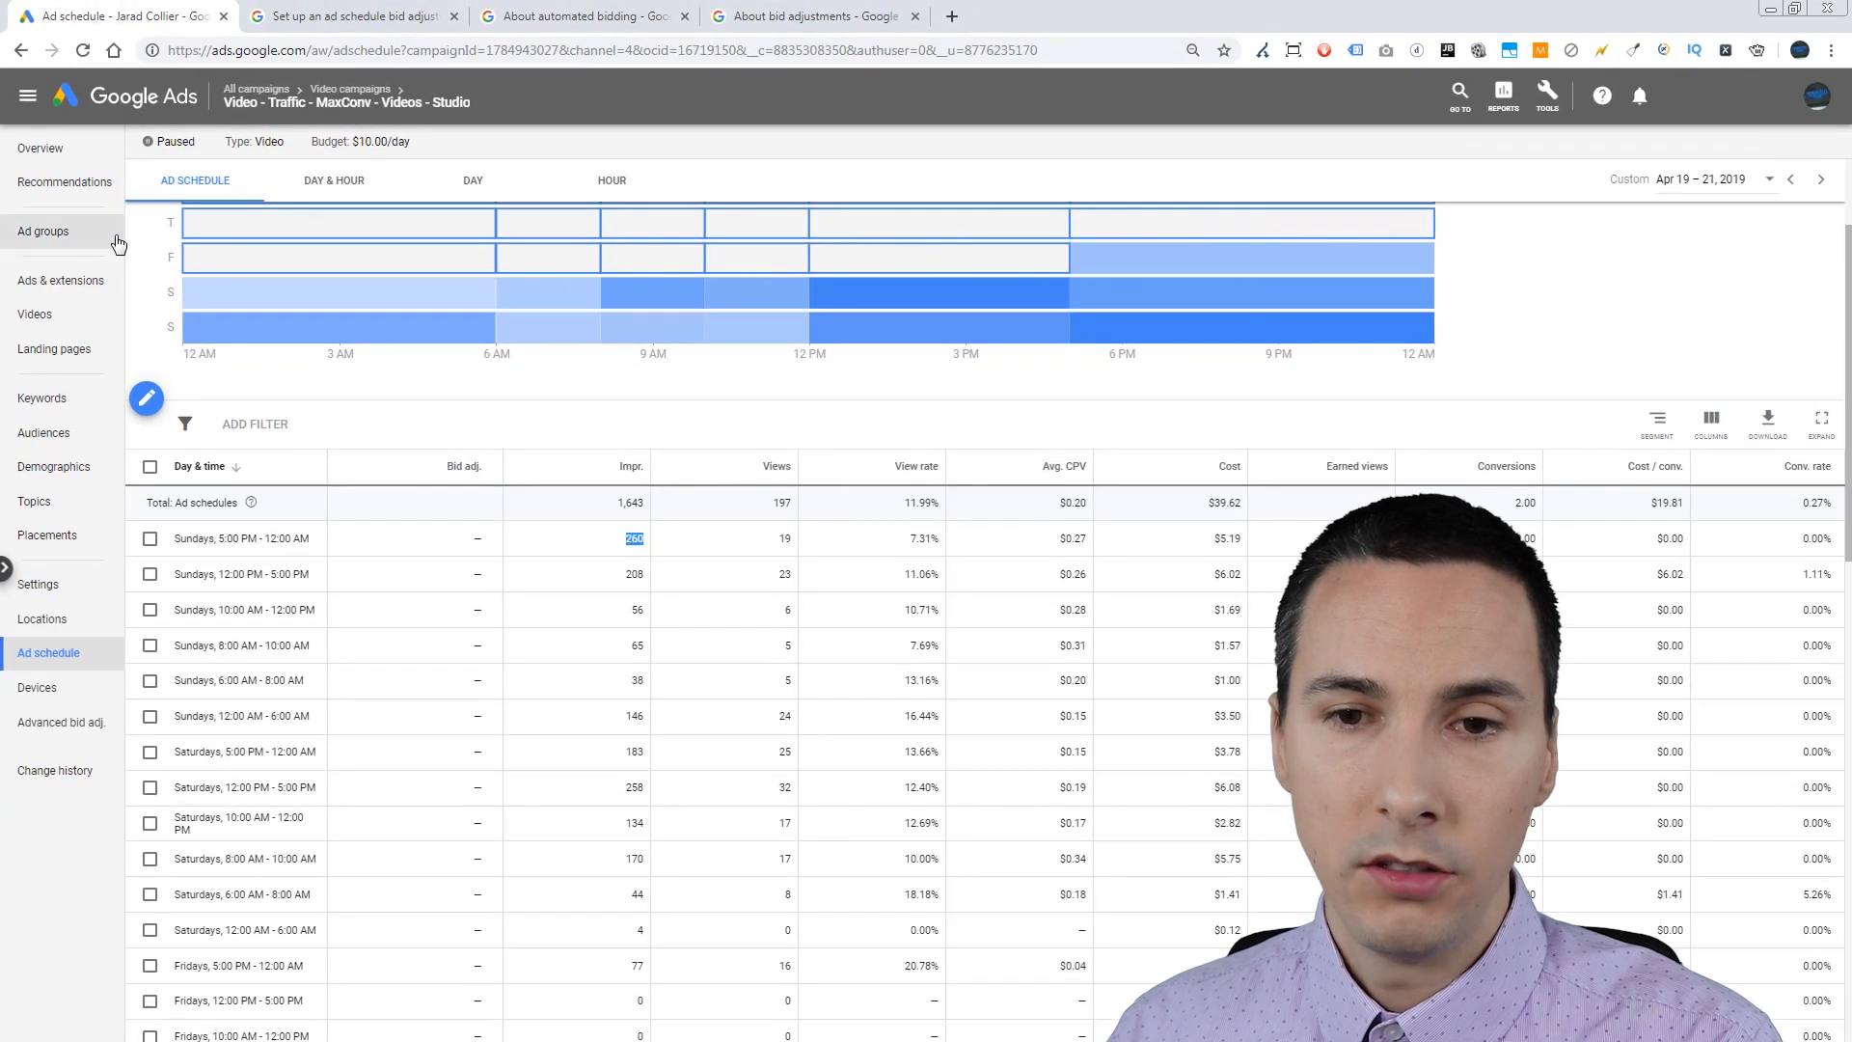
click(342, 94)
click(43, 230)
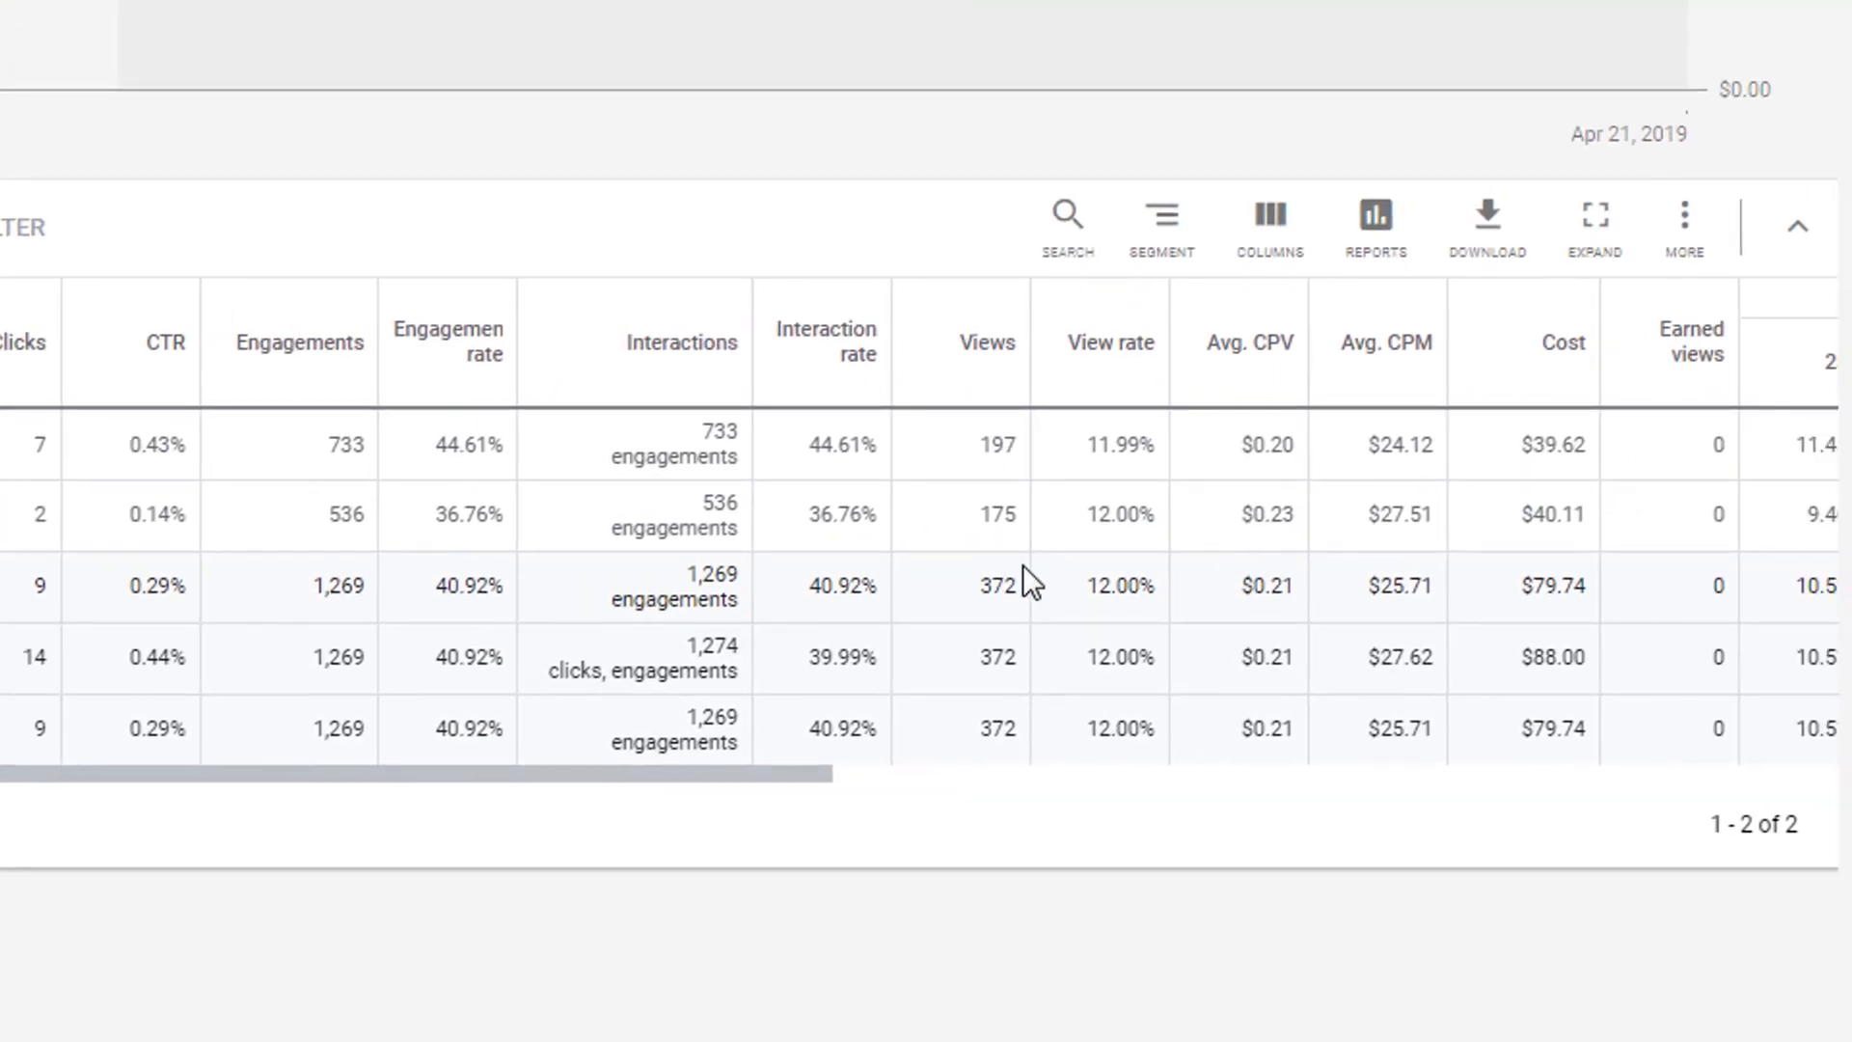
drag(1594, 583, 1540, 585)
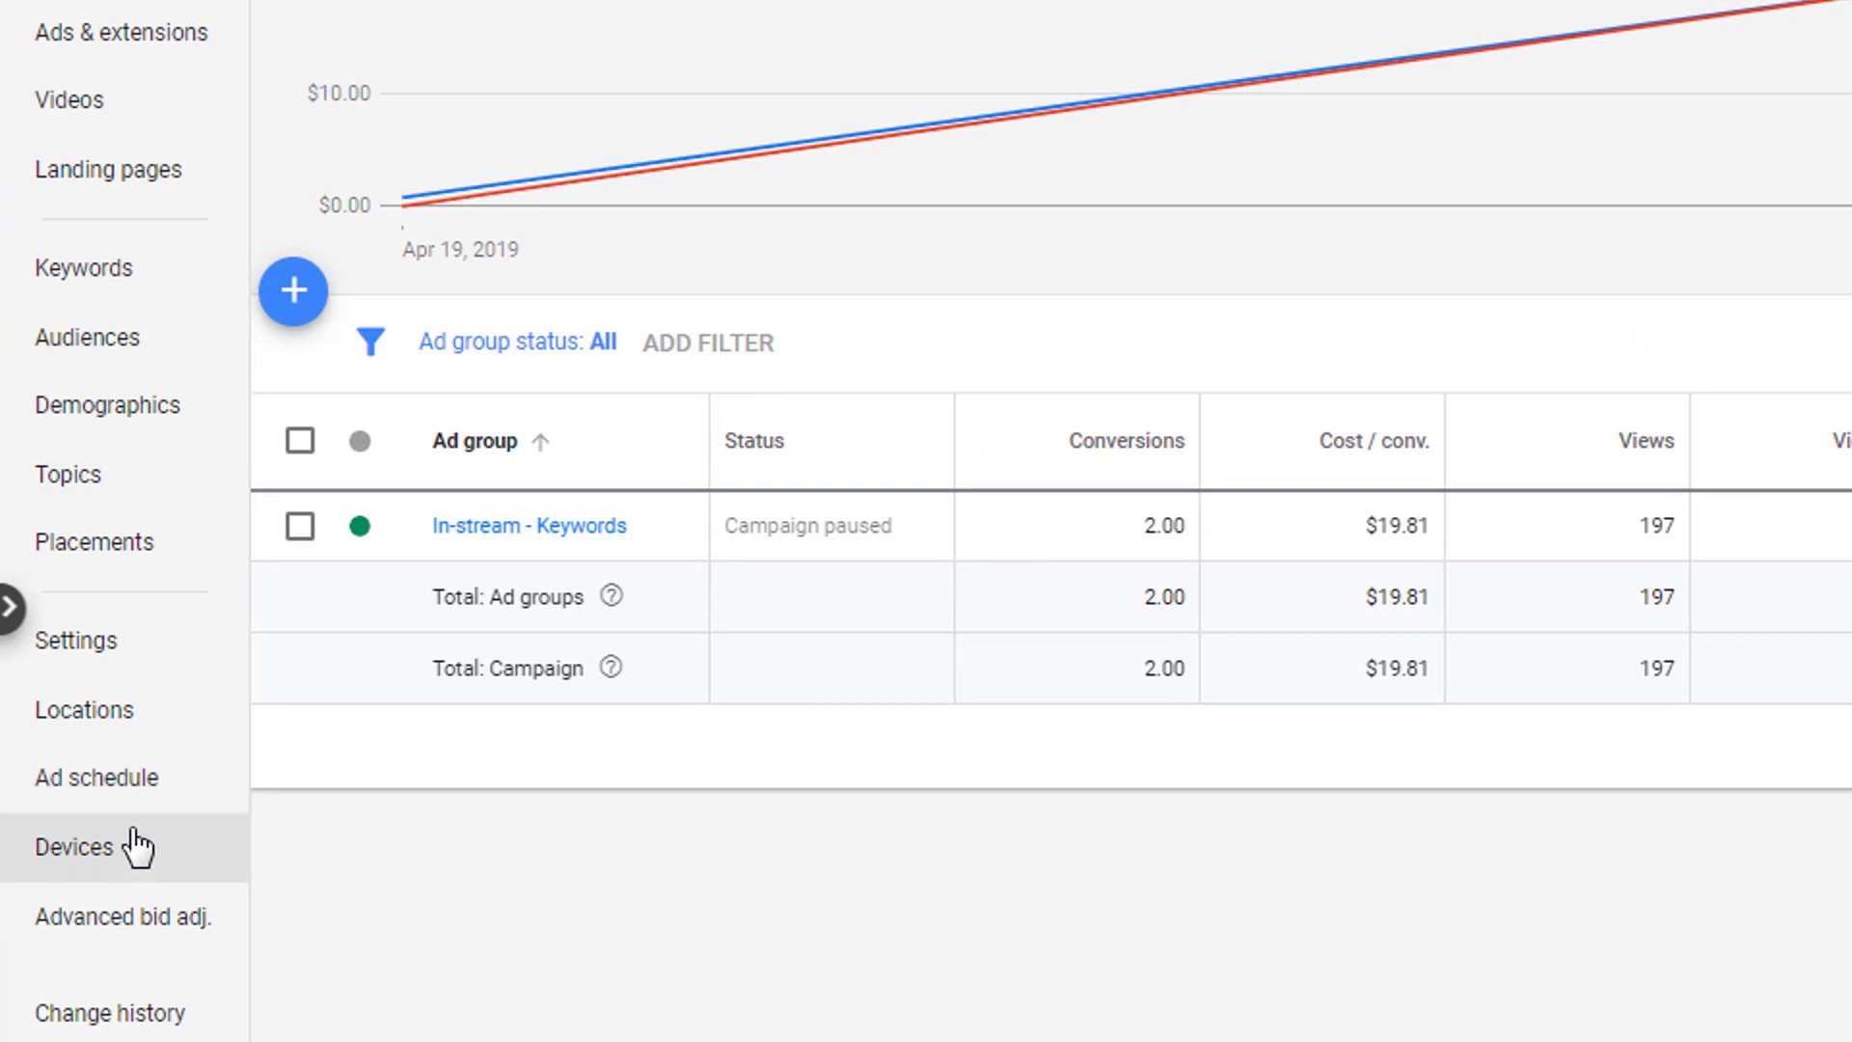
Step: Open the Studio campaign's settings and review the daily budget and its delivery method without changing them
click(154, 667)
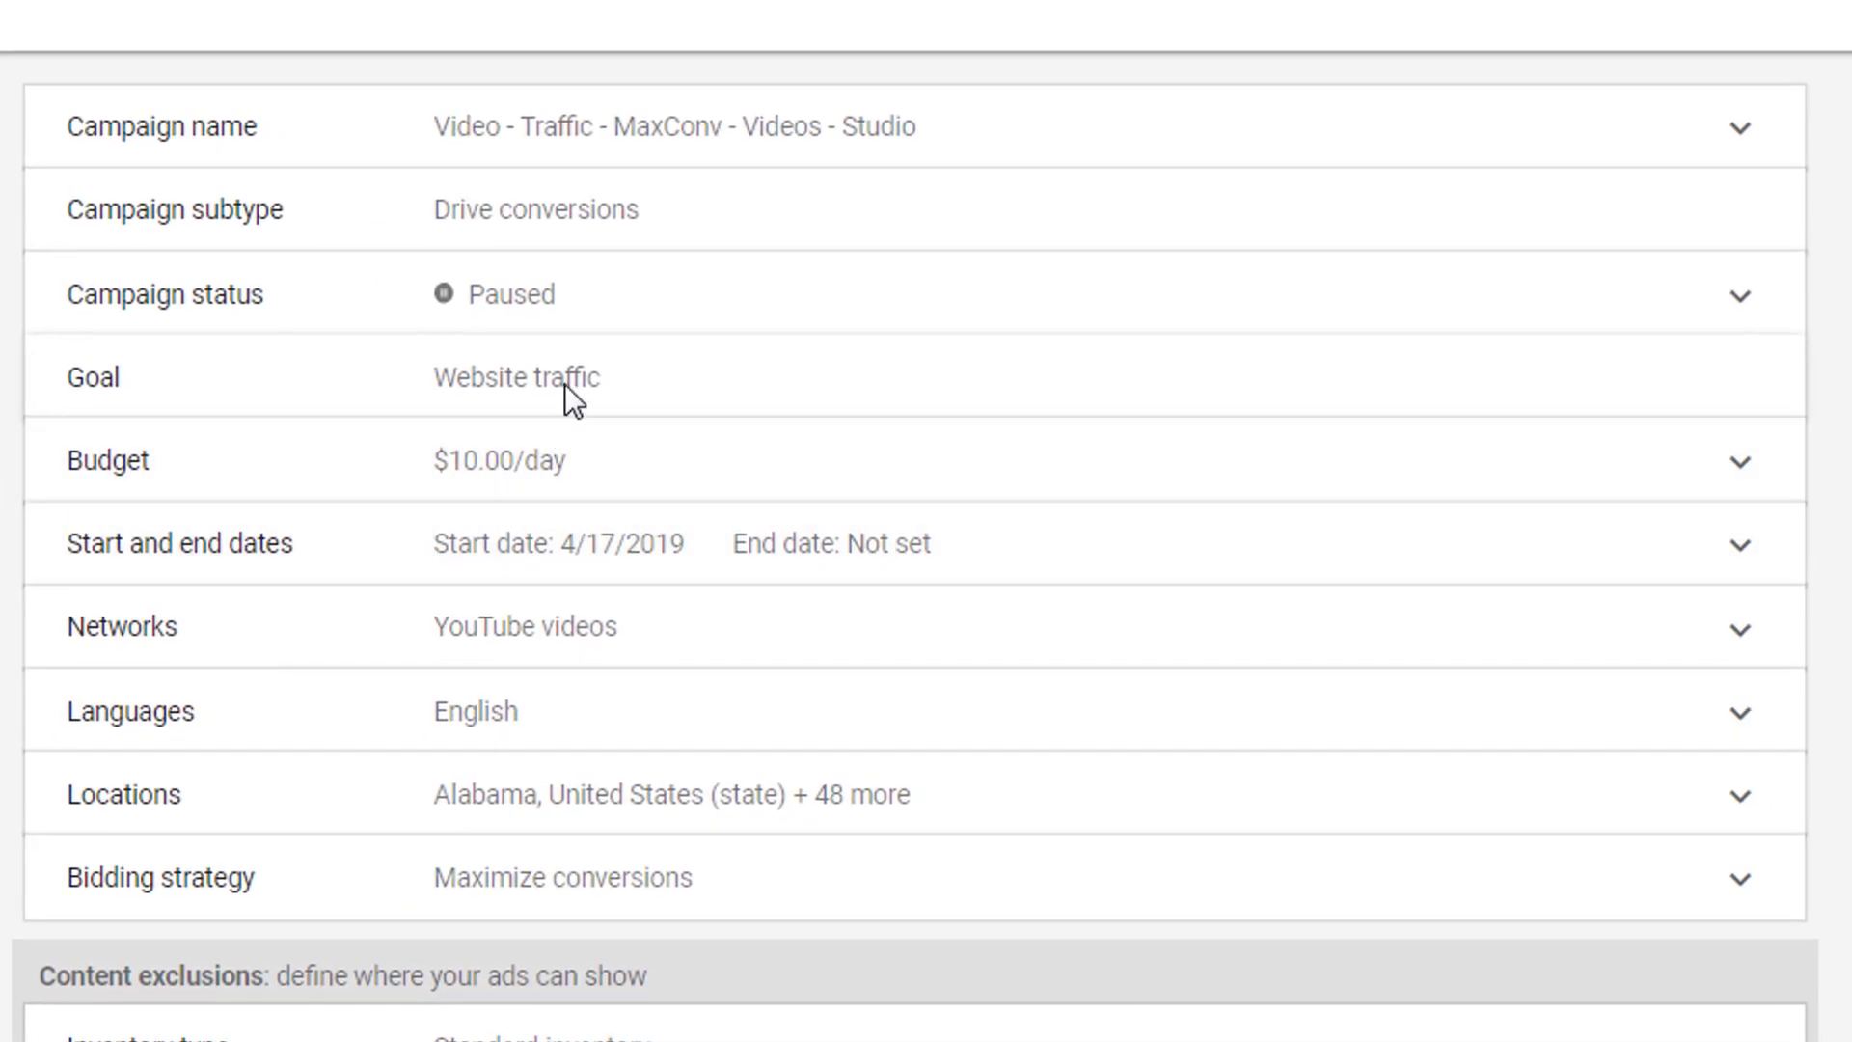
click(583, 459)
click(588, 873)
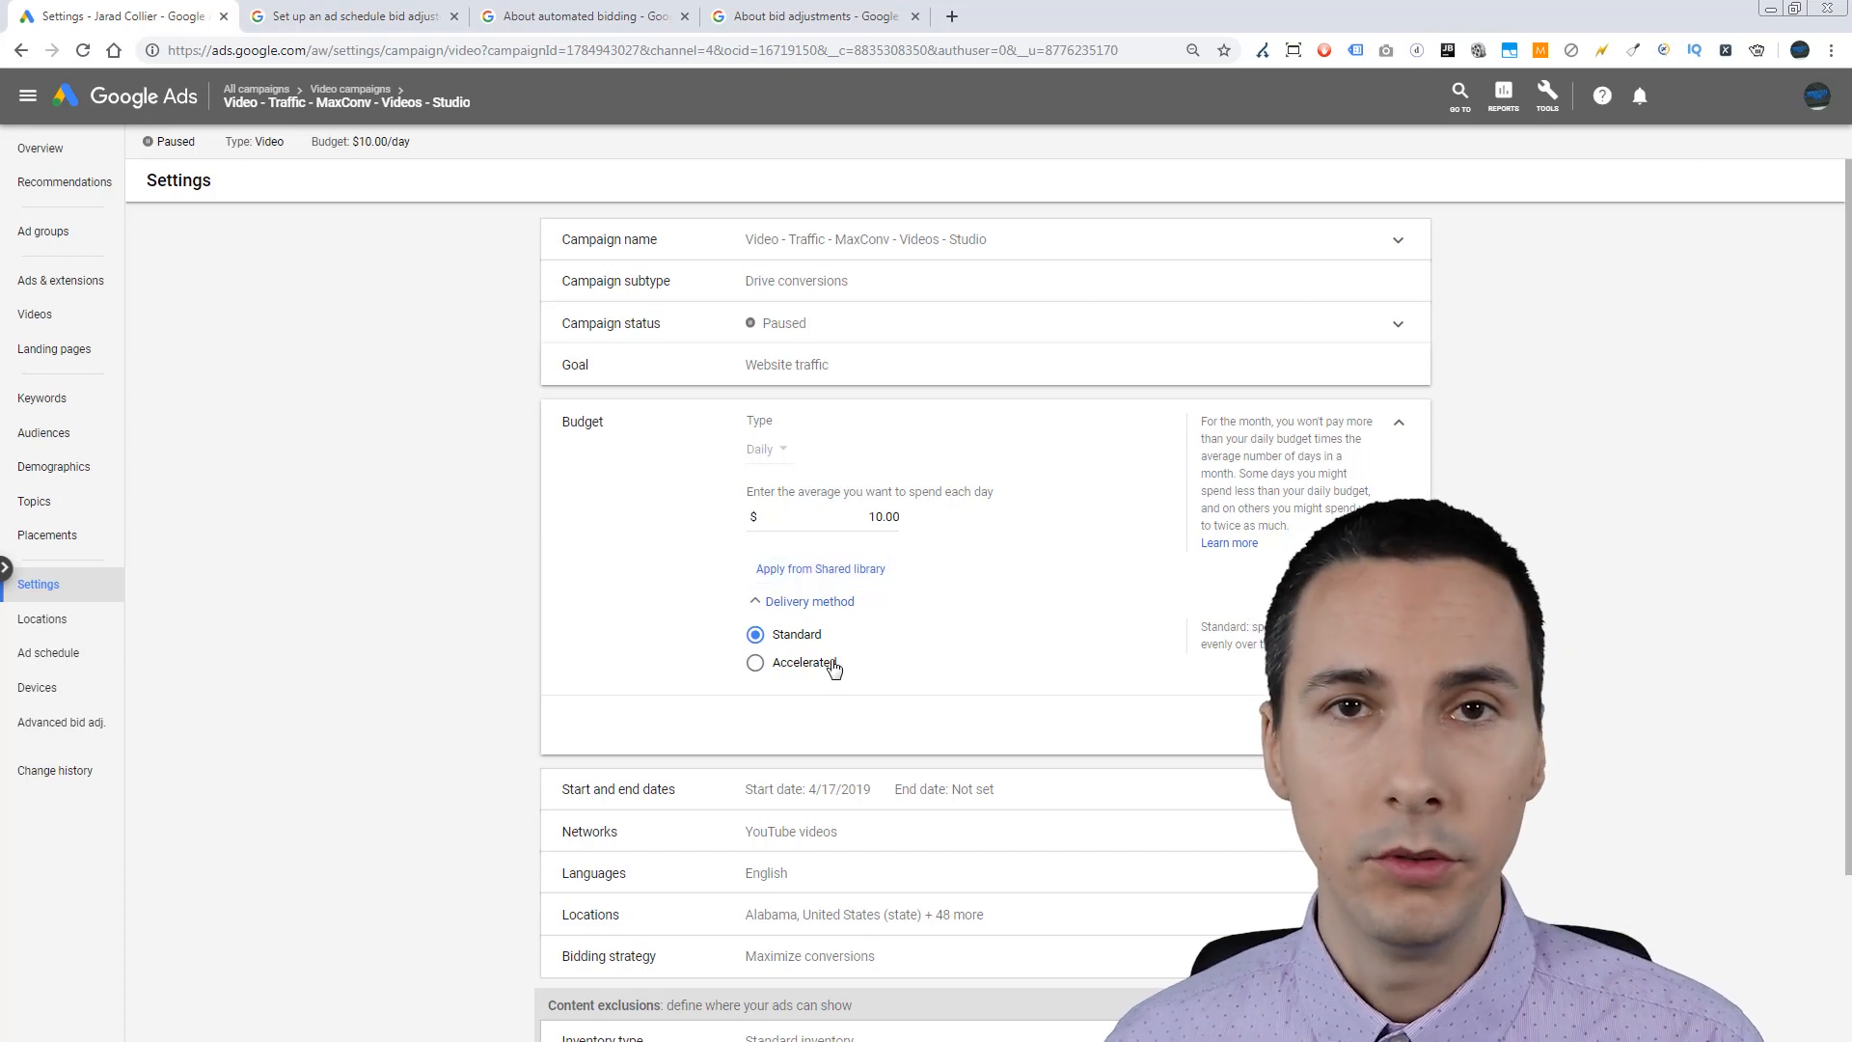
click(809, 607)
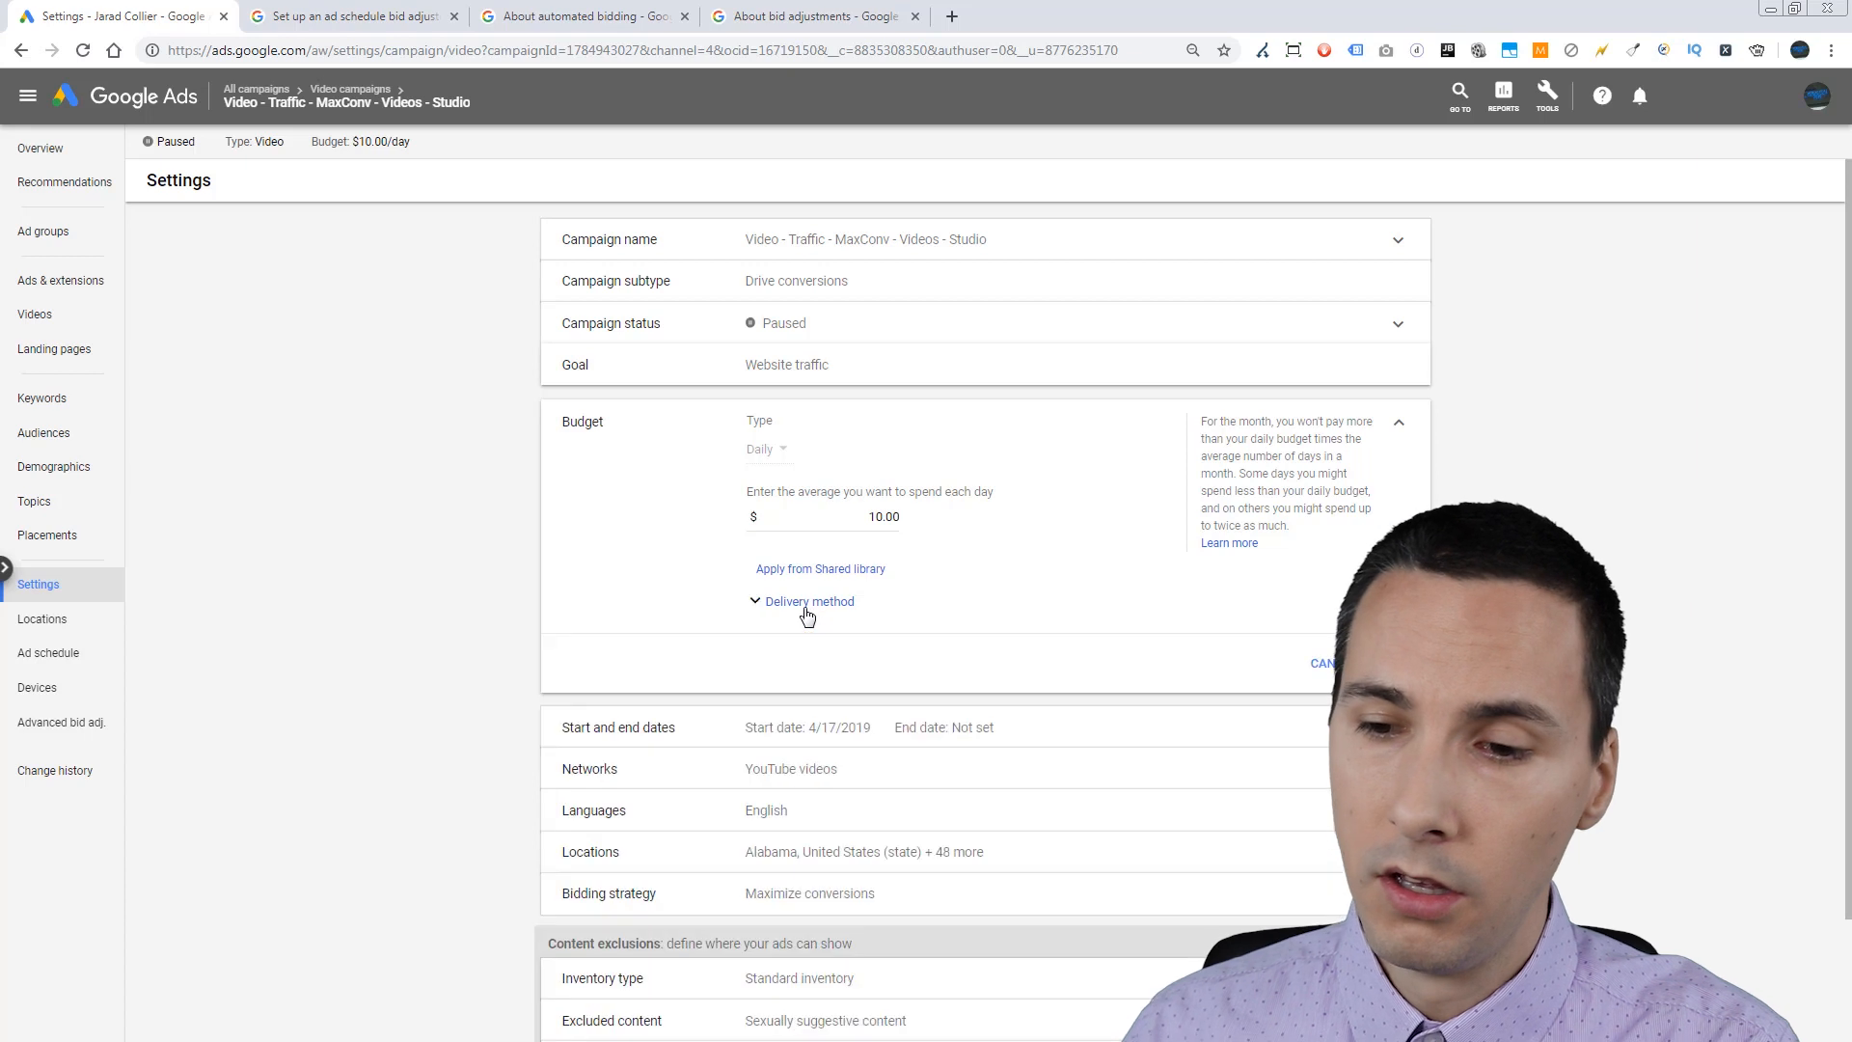
click(1399, 423)
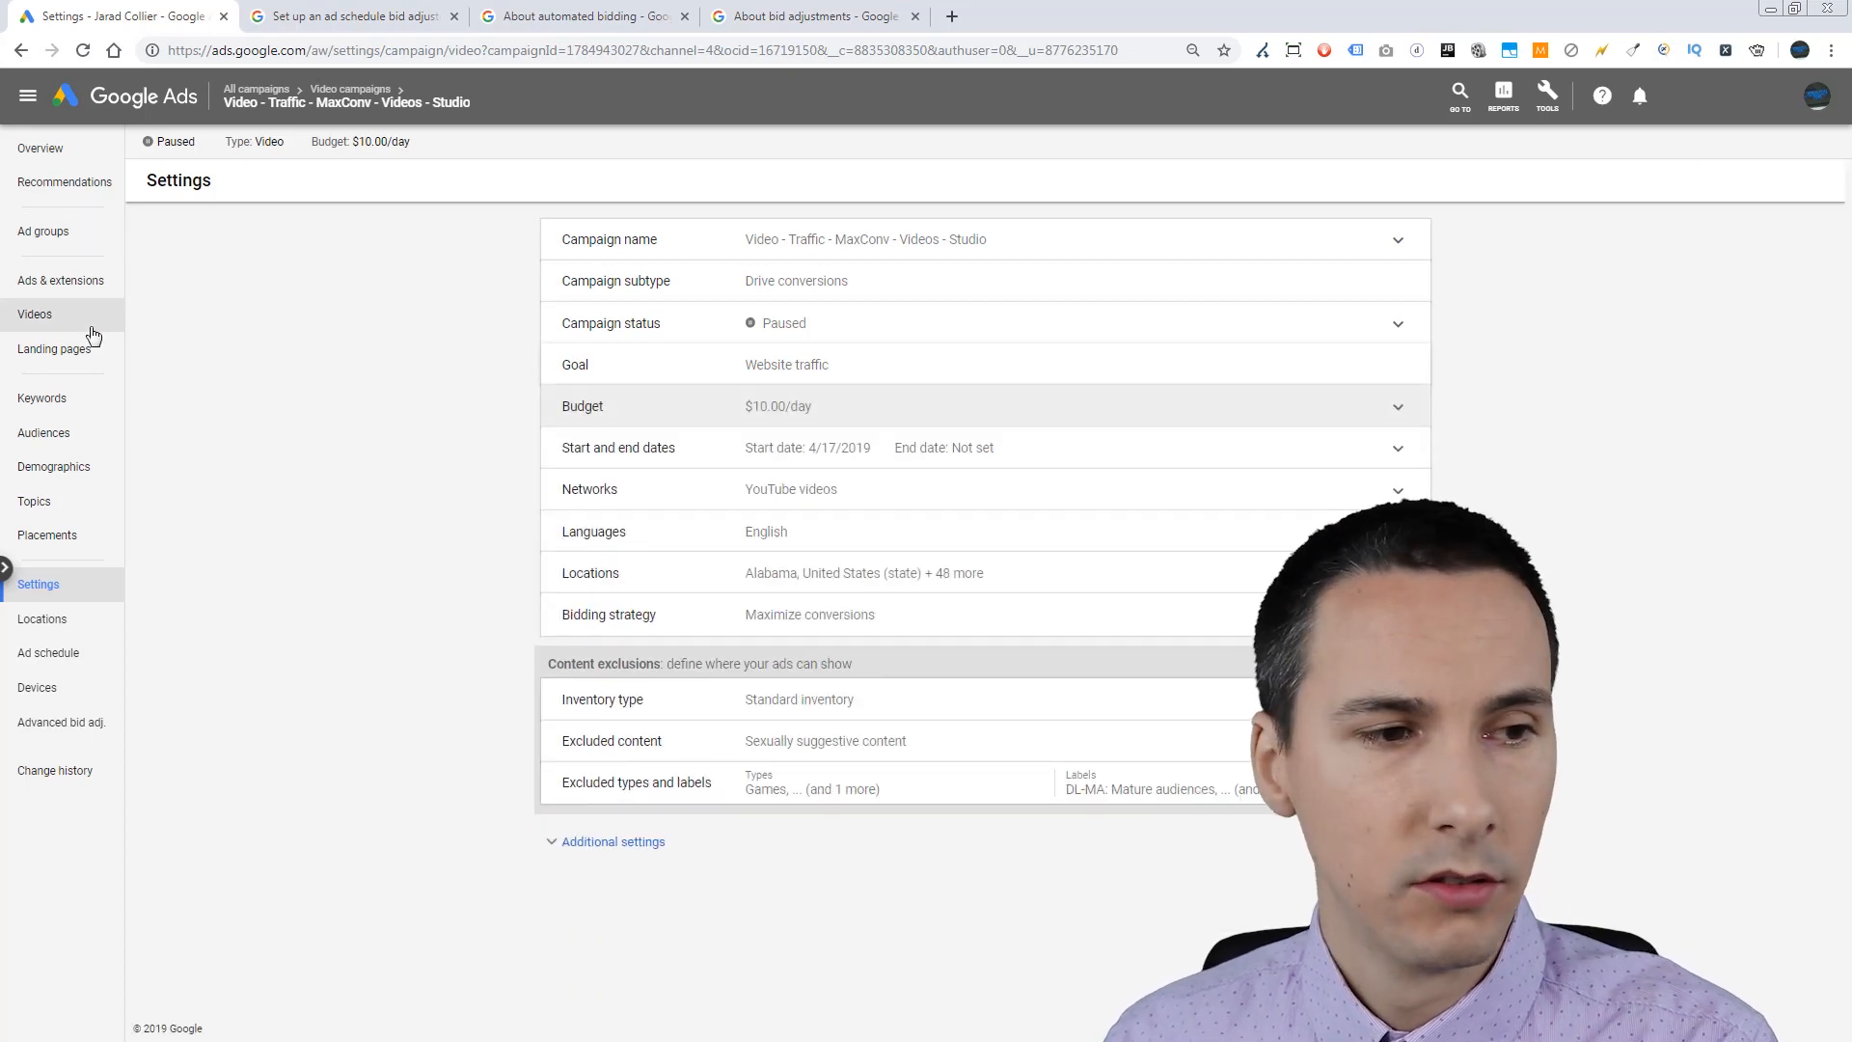
Step: Review the Studio campaign's excluded content types and labels, then return to the video campaigns list
click(805, 792)
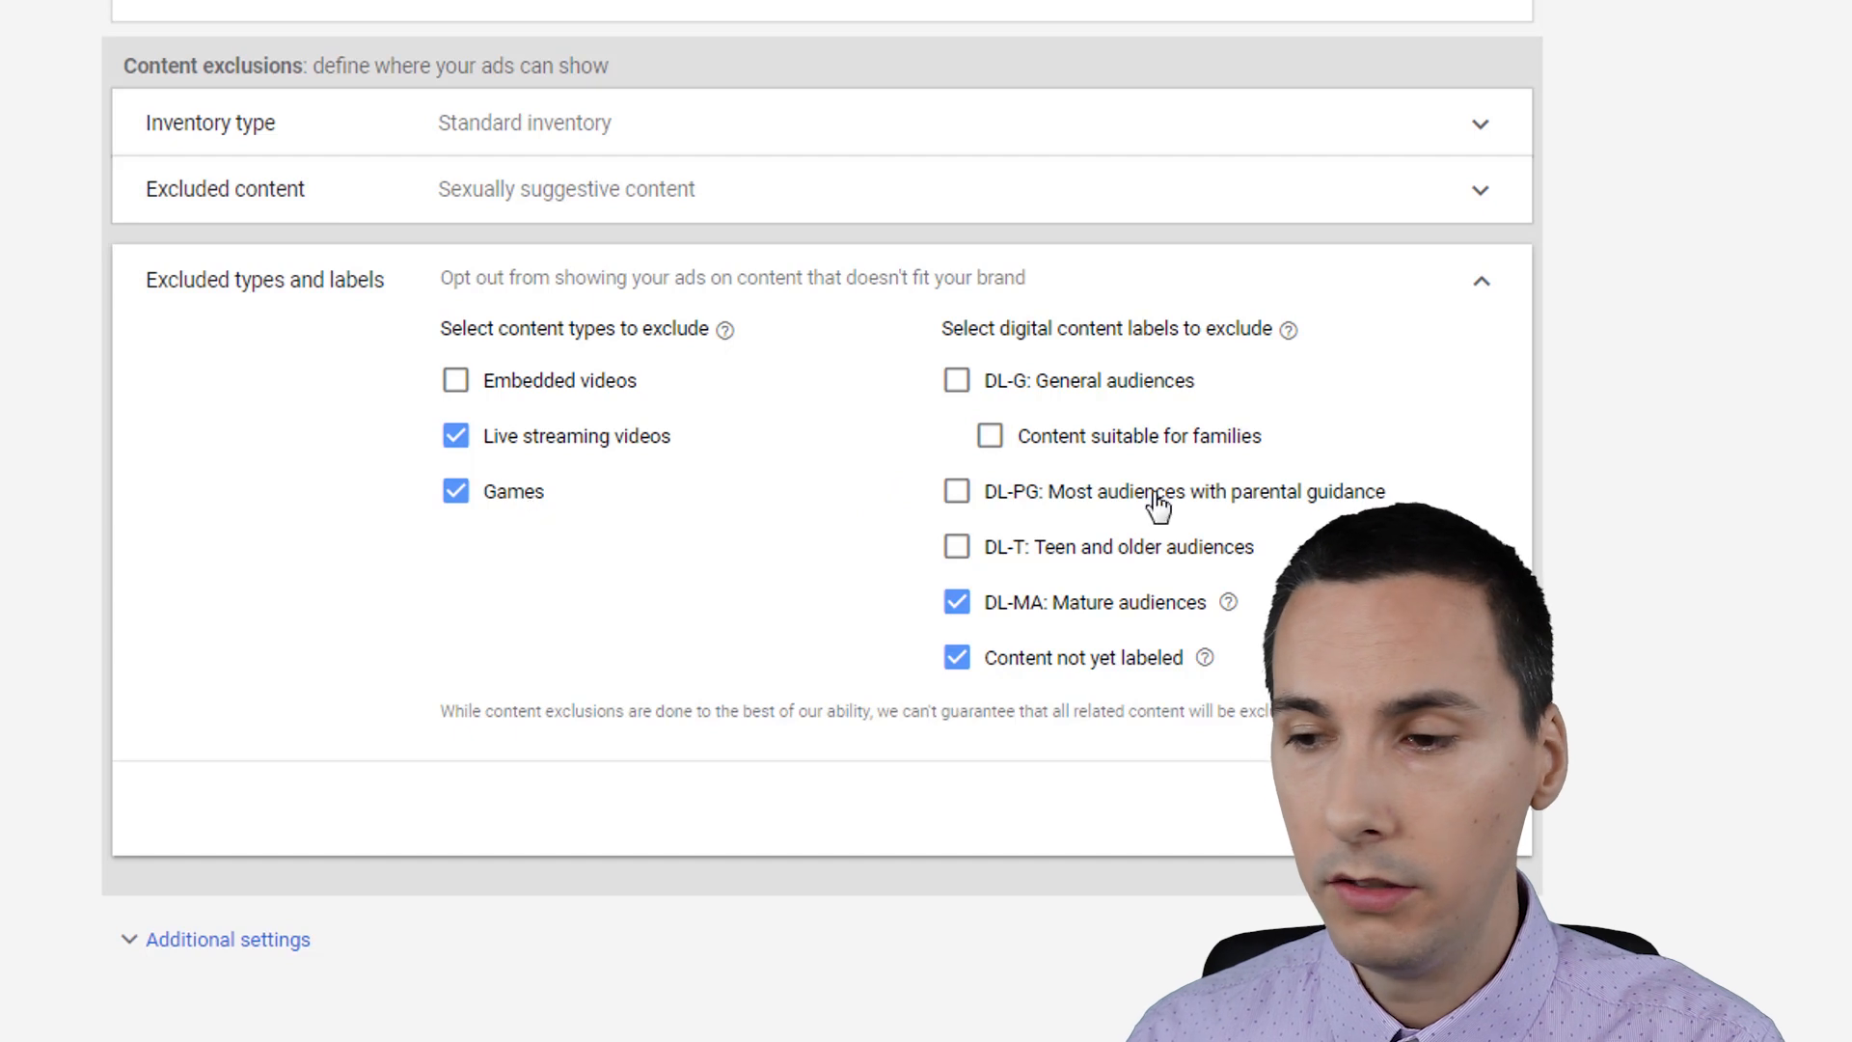
click(1481, 281)
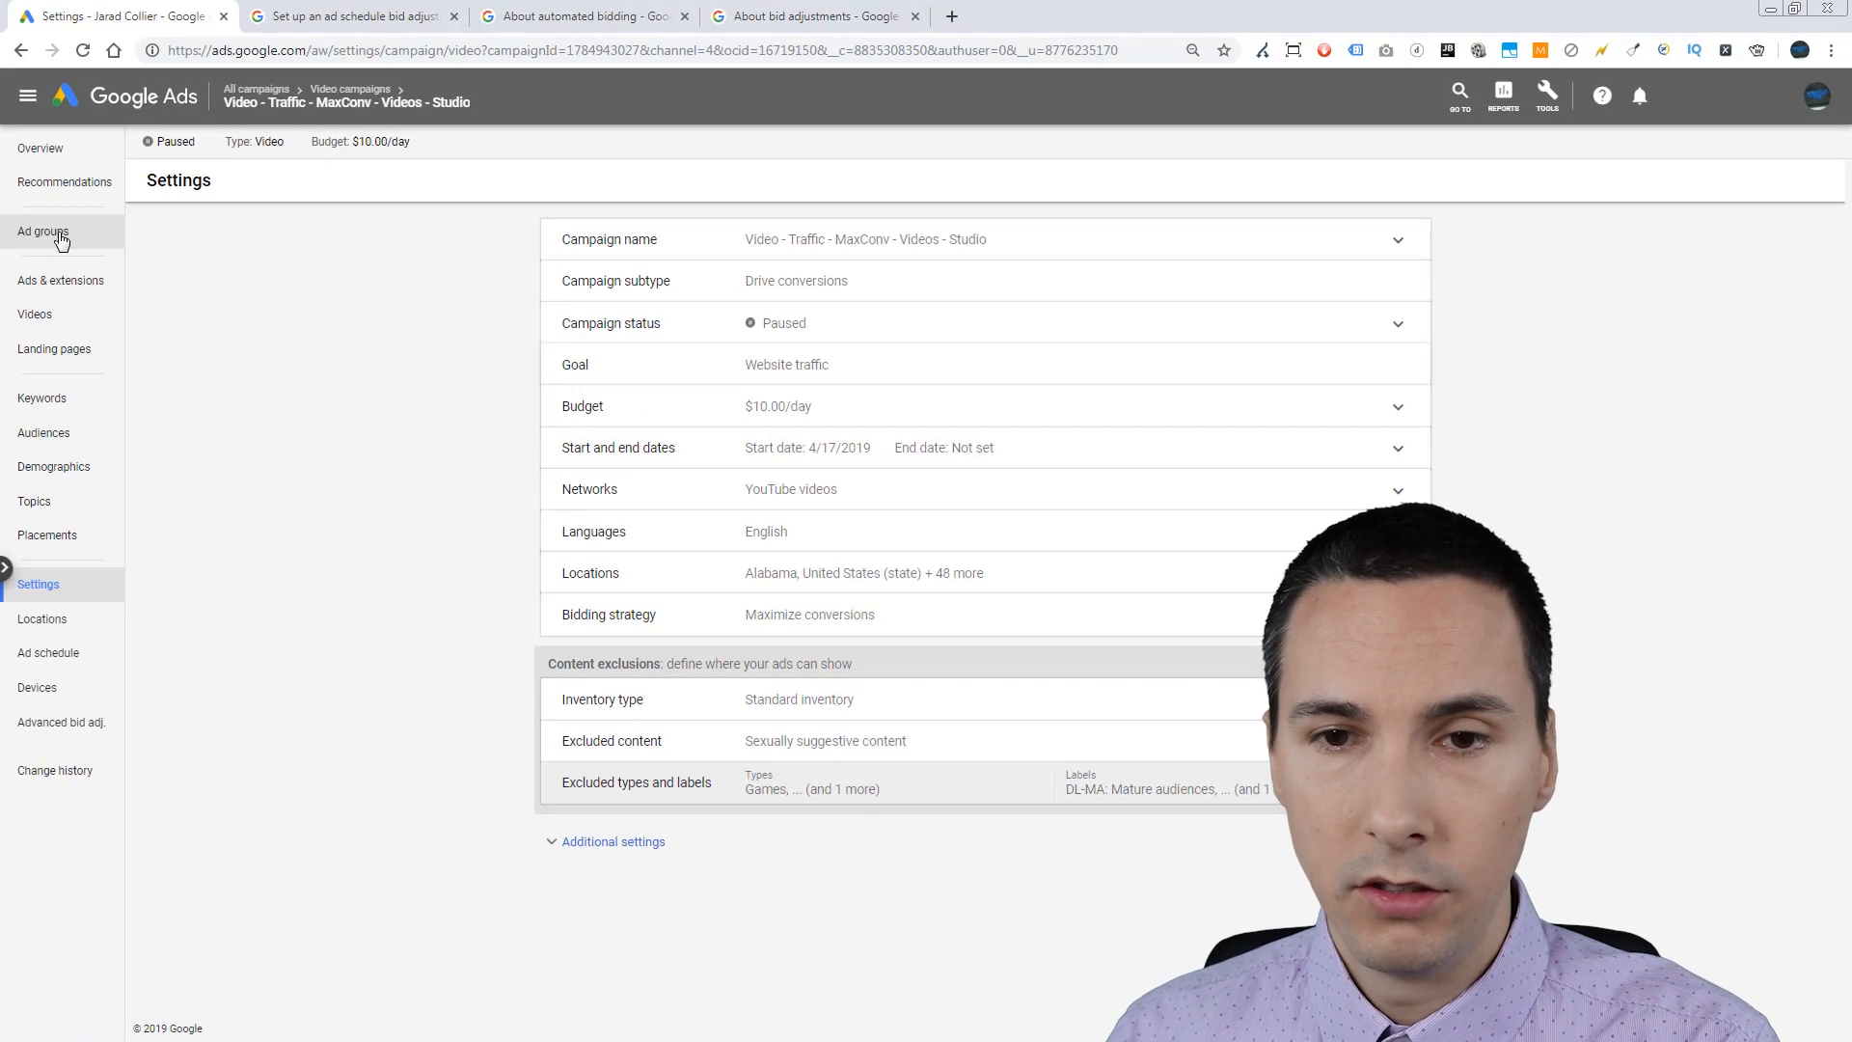
click(350, 90)
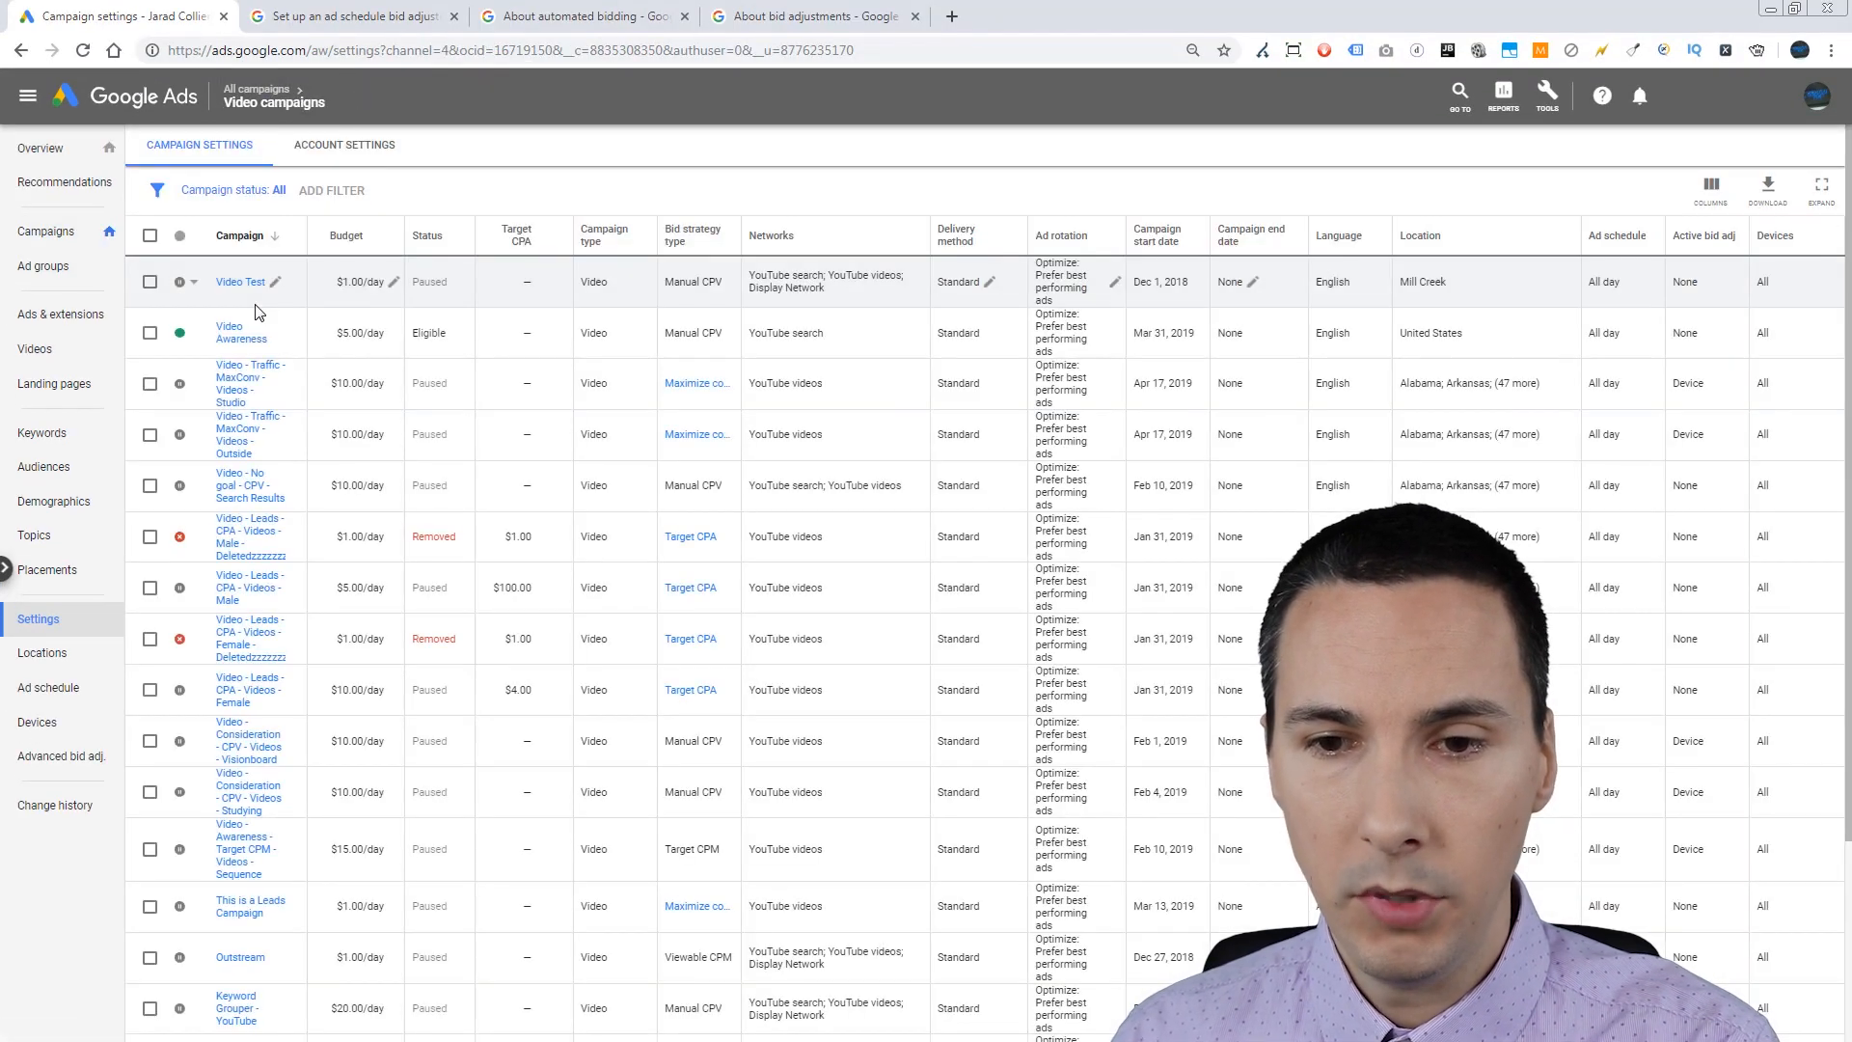
click(45, 231)
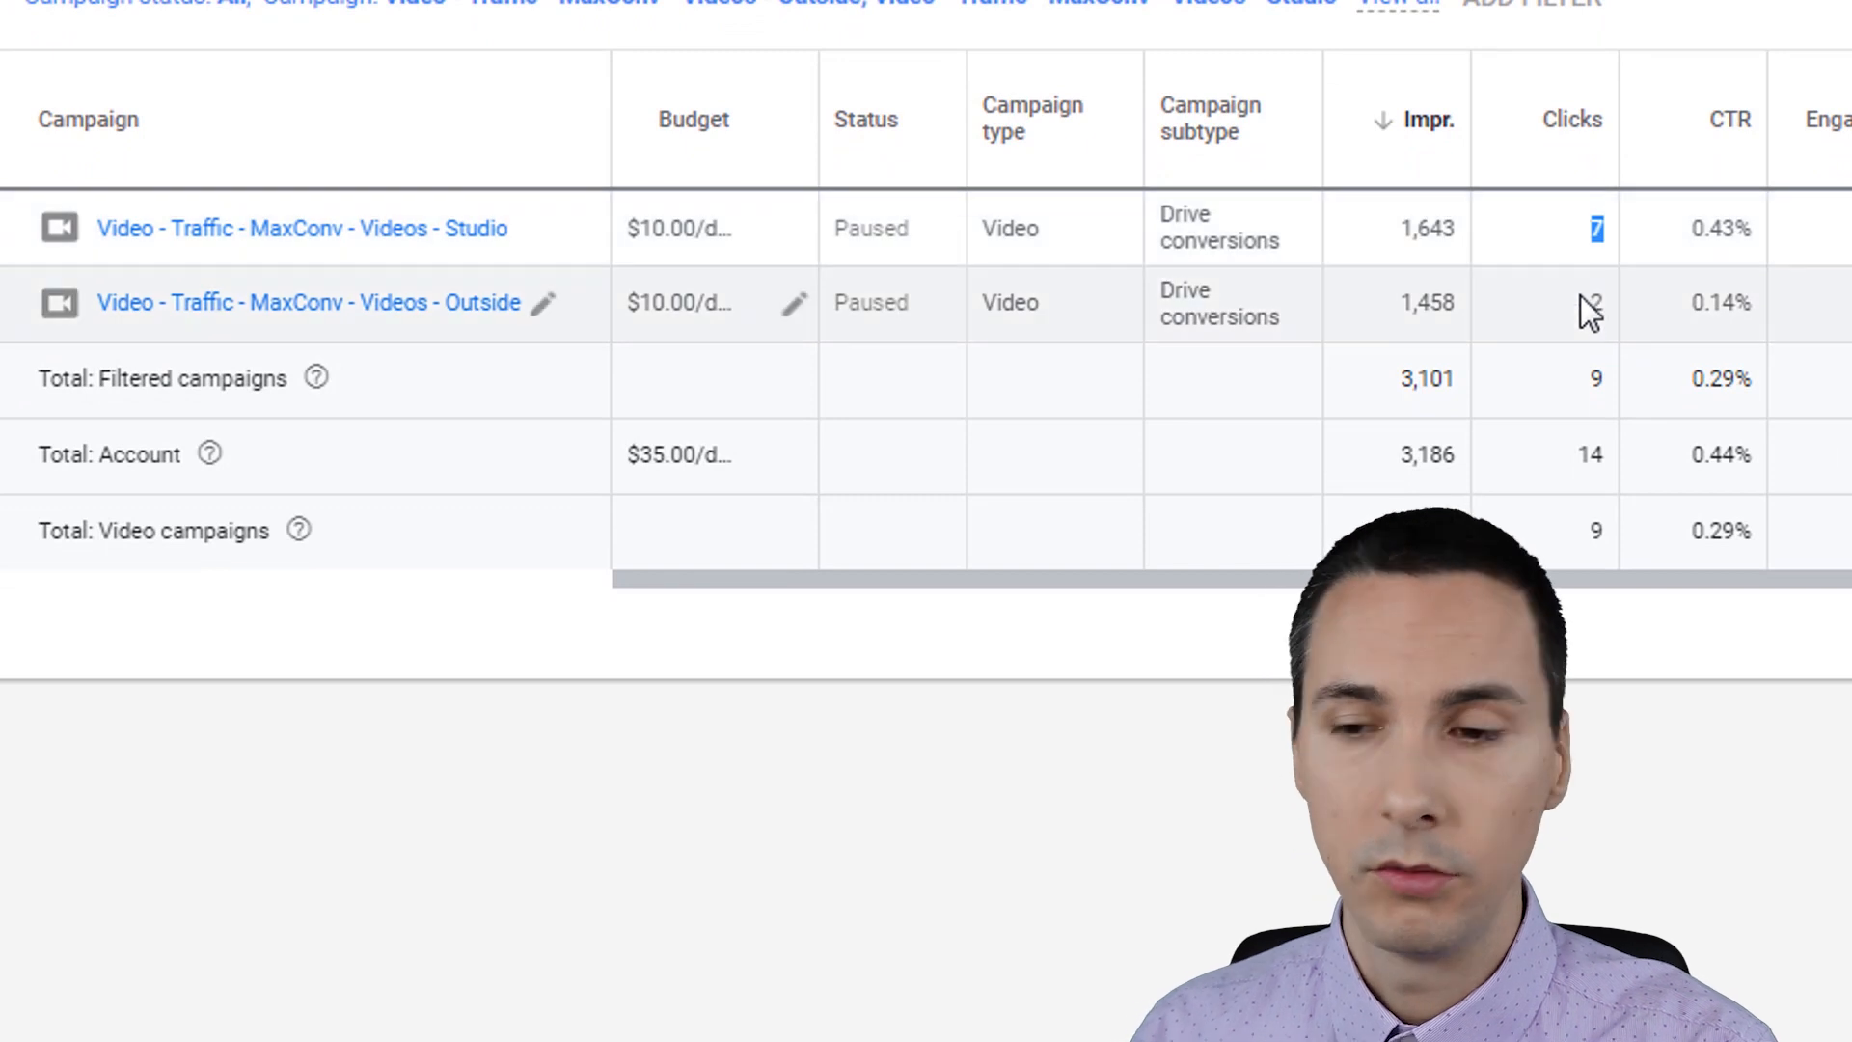
Step: Compare the clicks, views and view rate of the Studio and Outside campaigns in the campaign table
click(1606, 307)
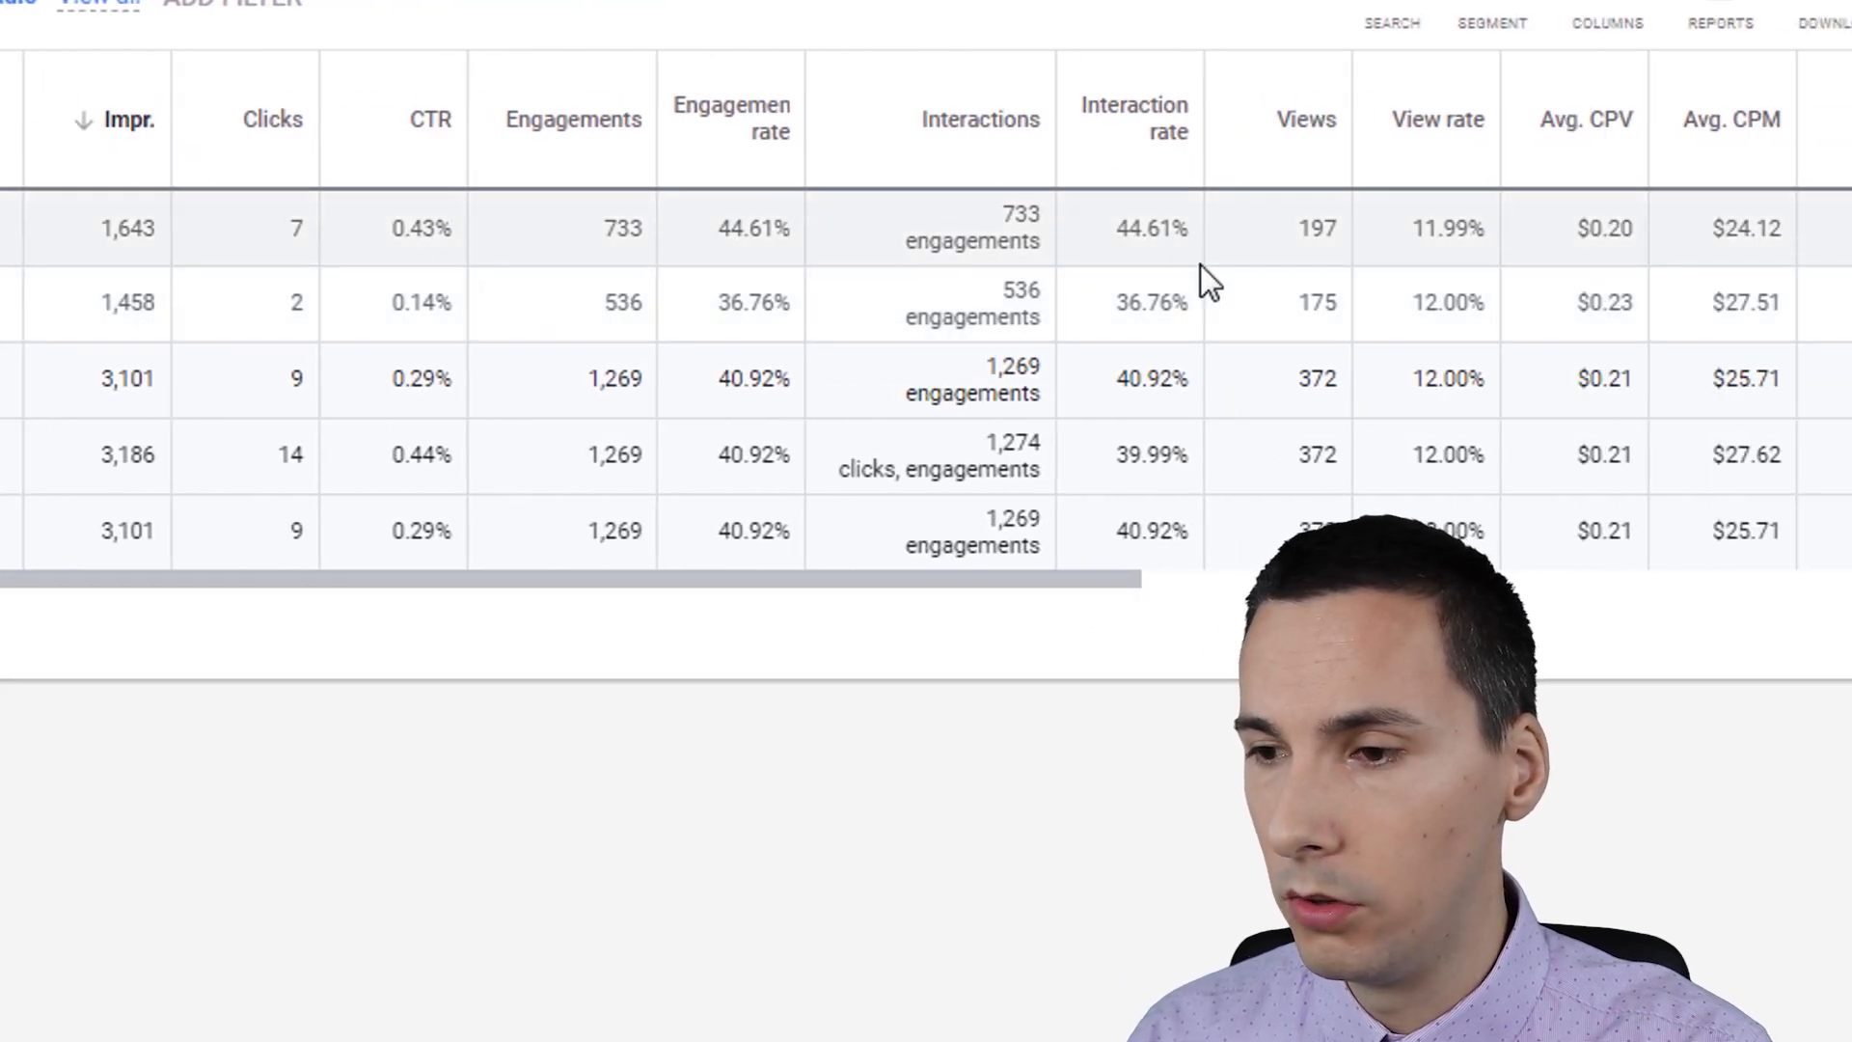
double_click(1319, 234)
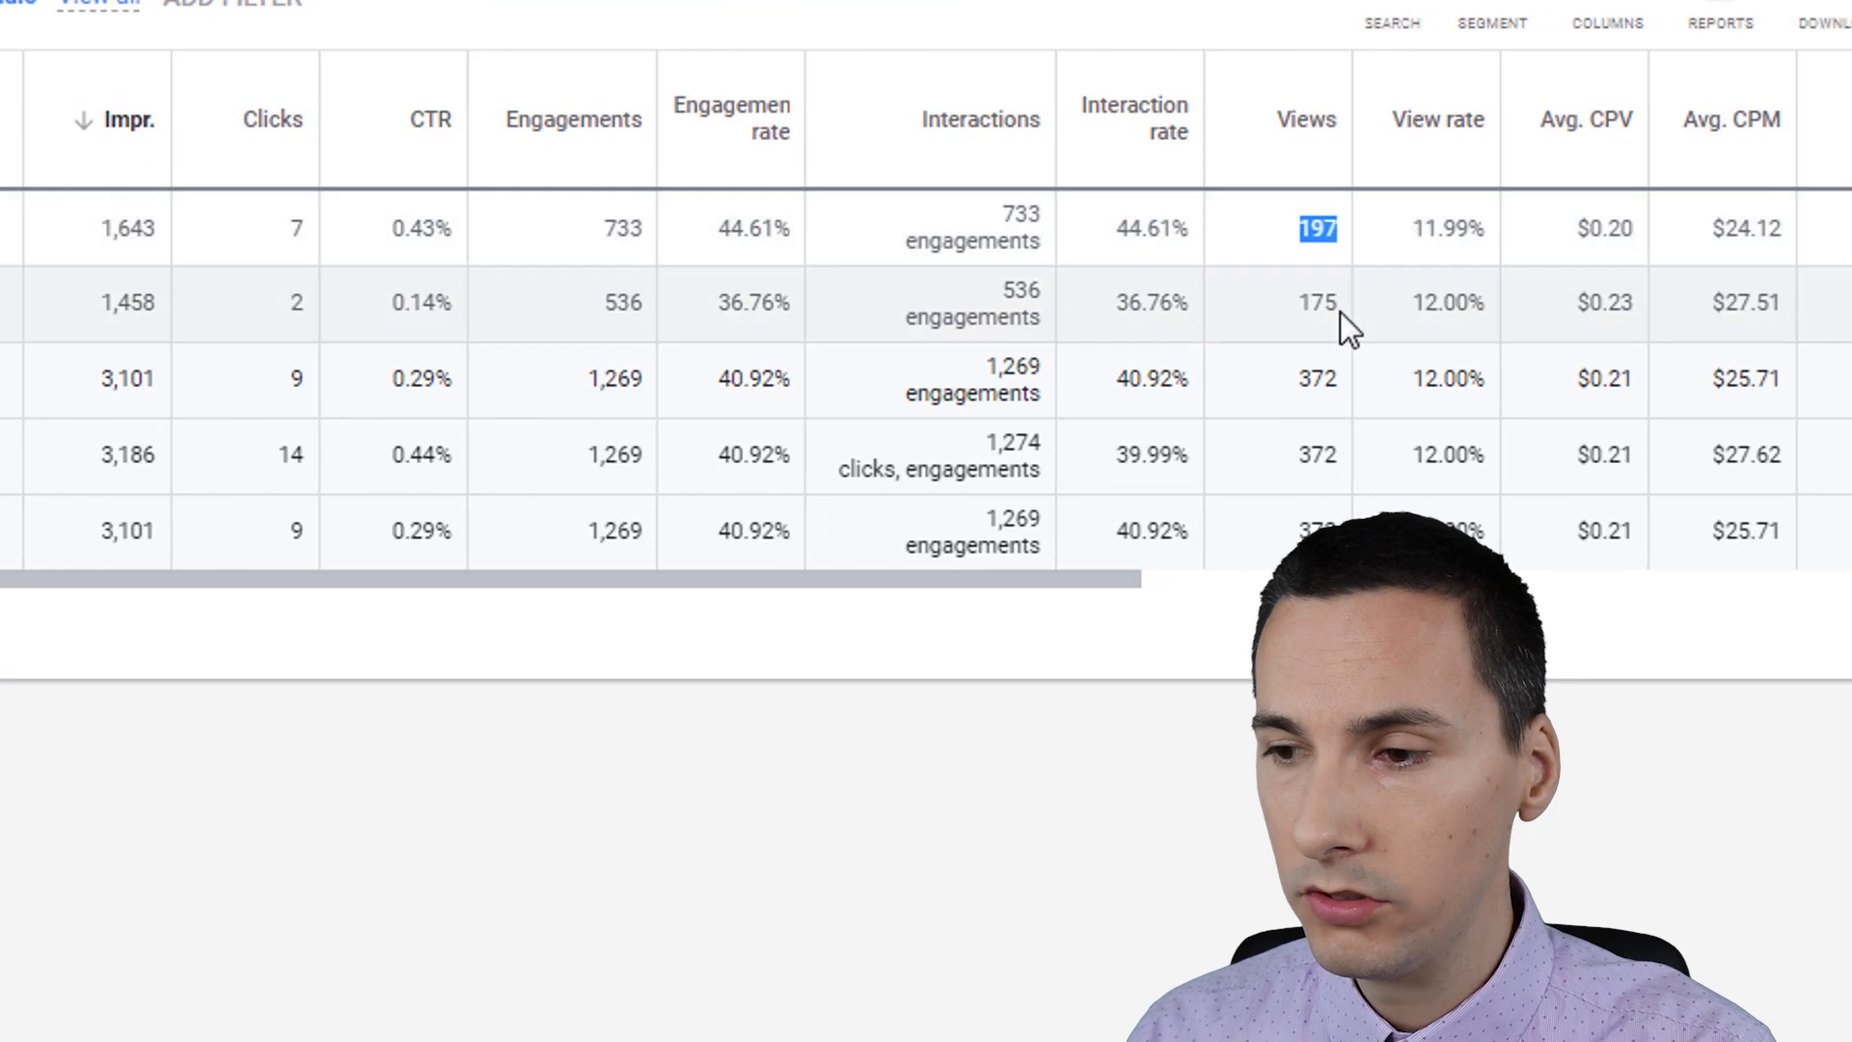
drag(1481, 240, 1392, 240)
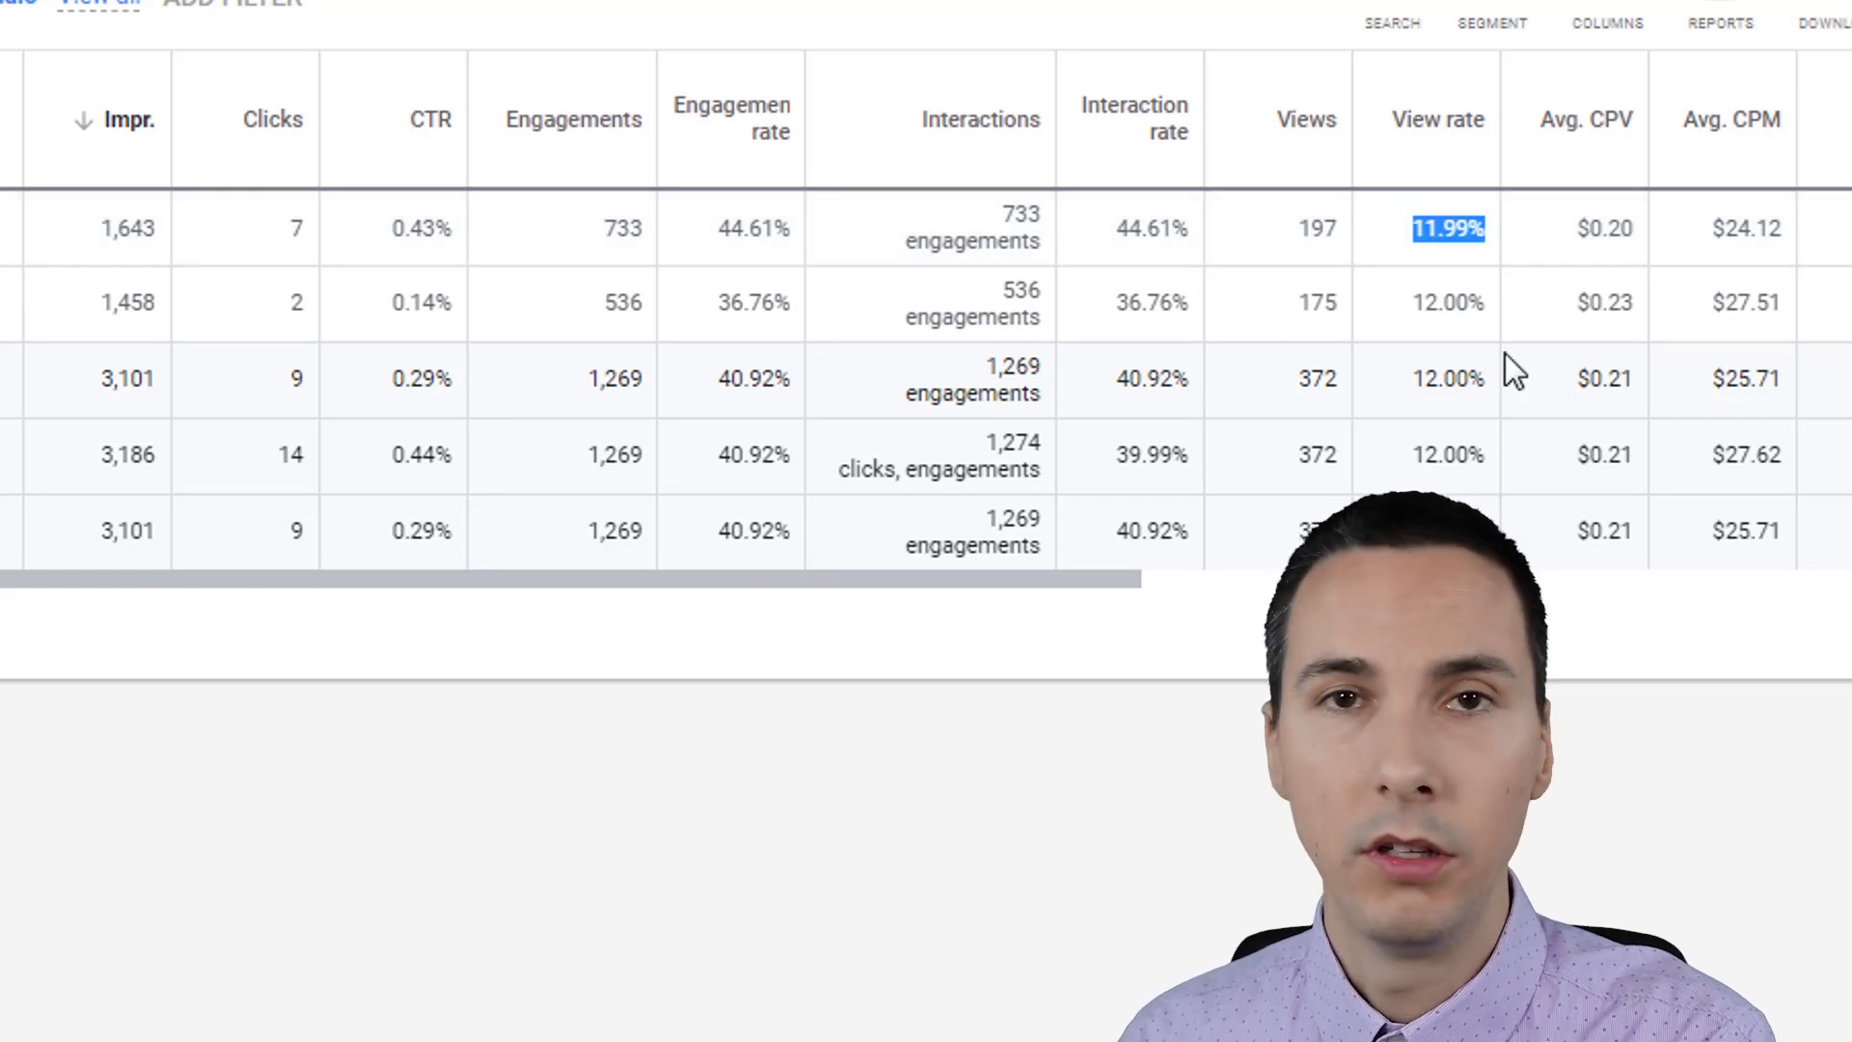
click(1501, 253)
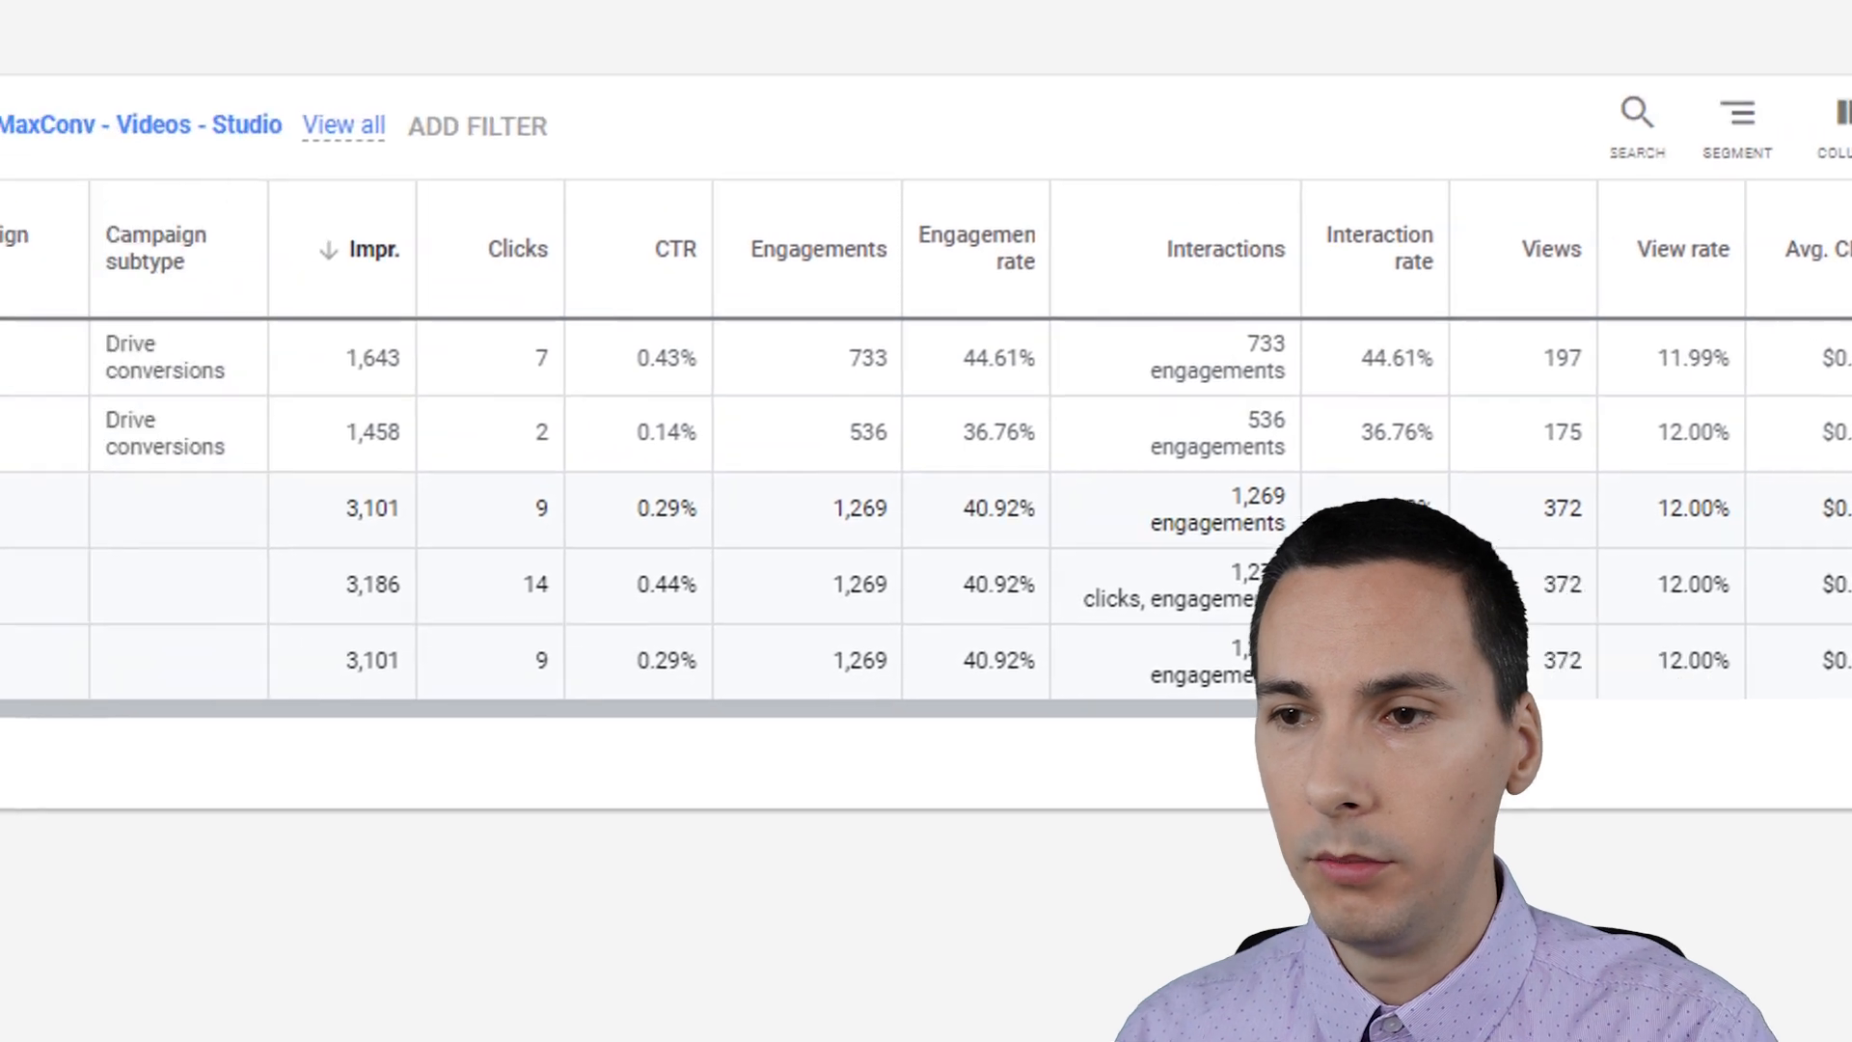
Step: Search Google for "view youtube" in a new browser tab
click(1817, 5)
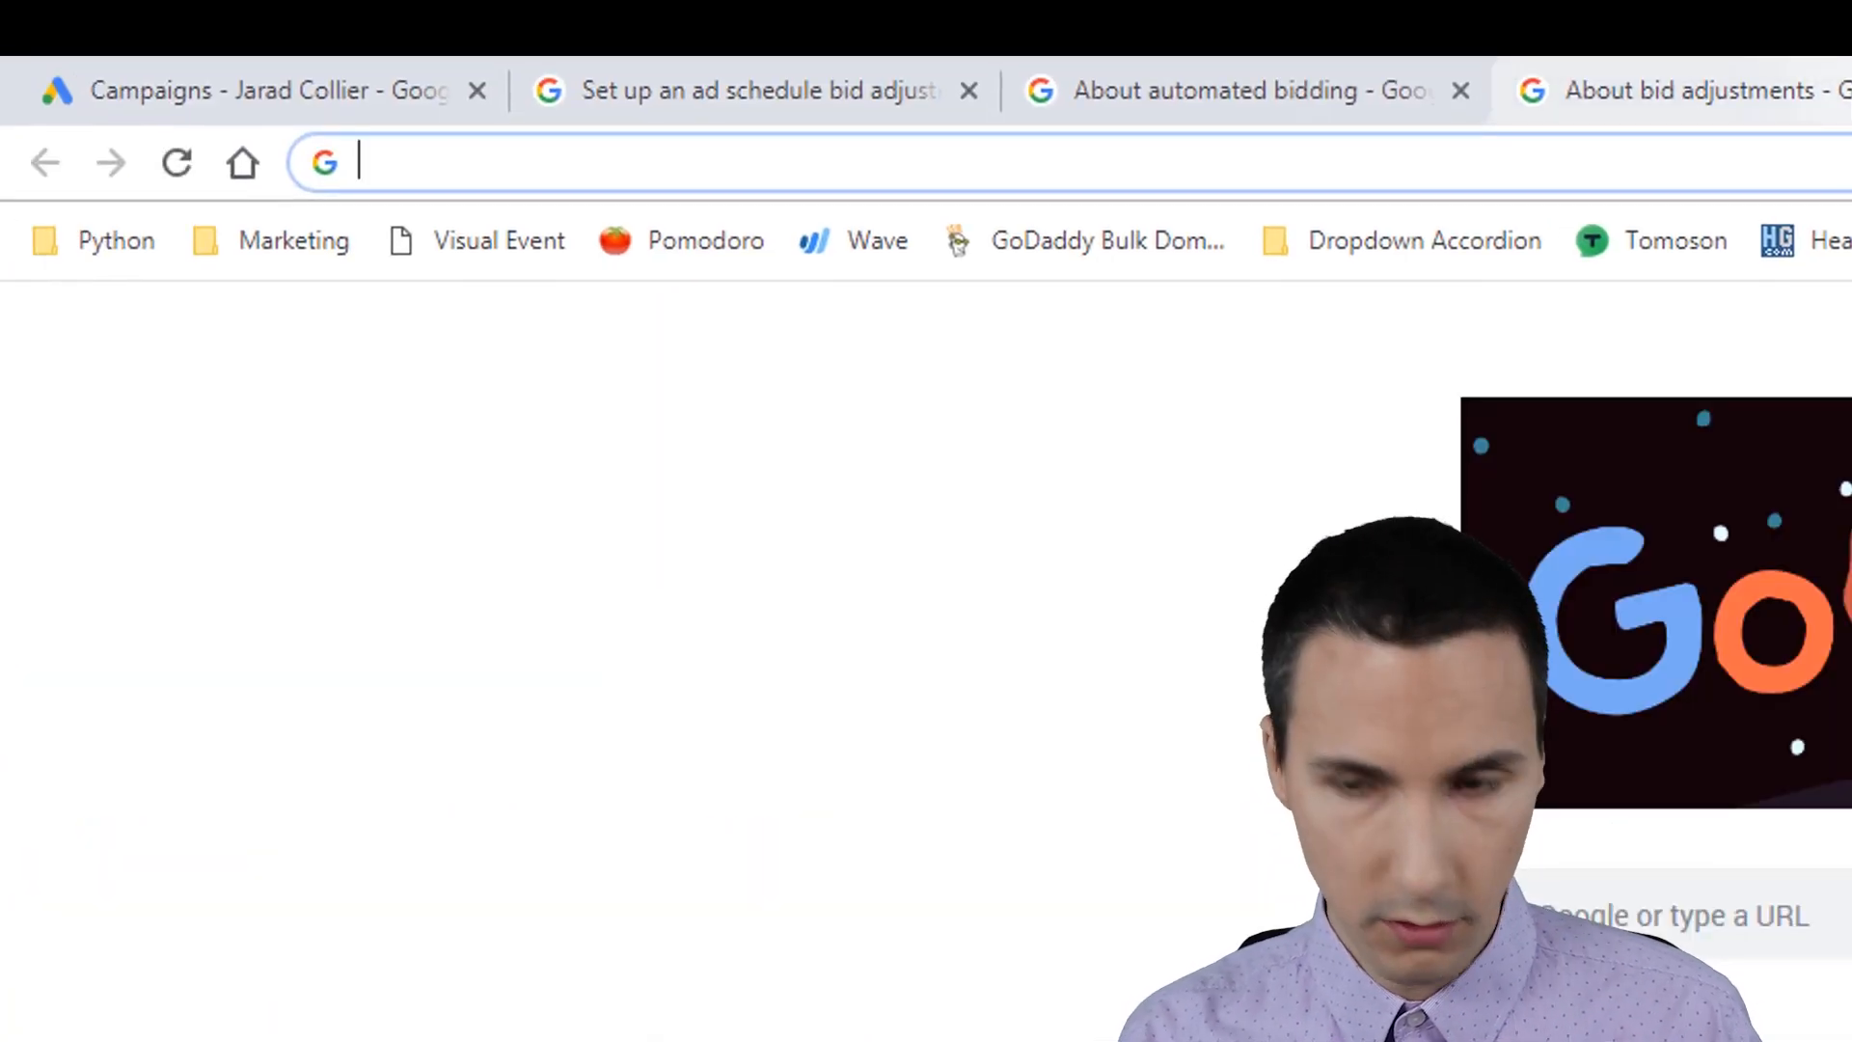
text(view)
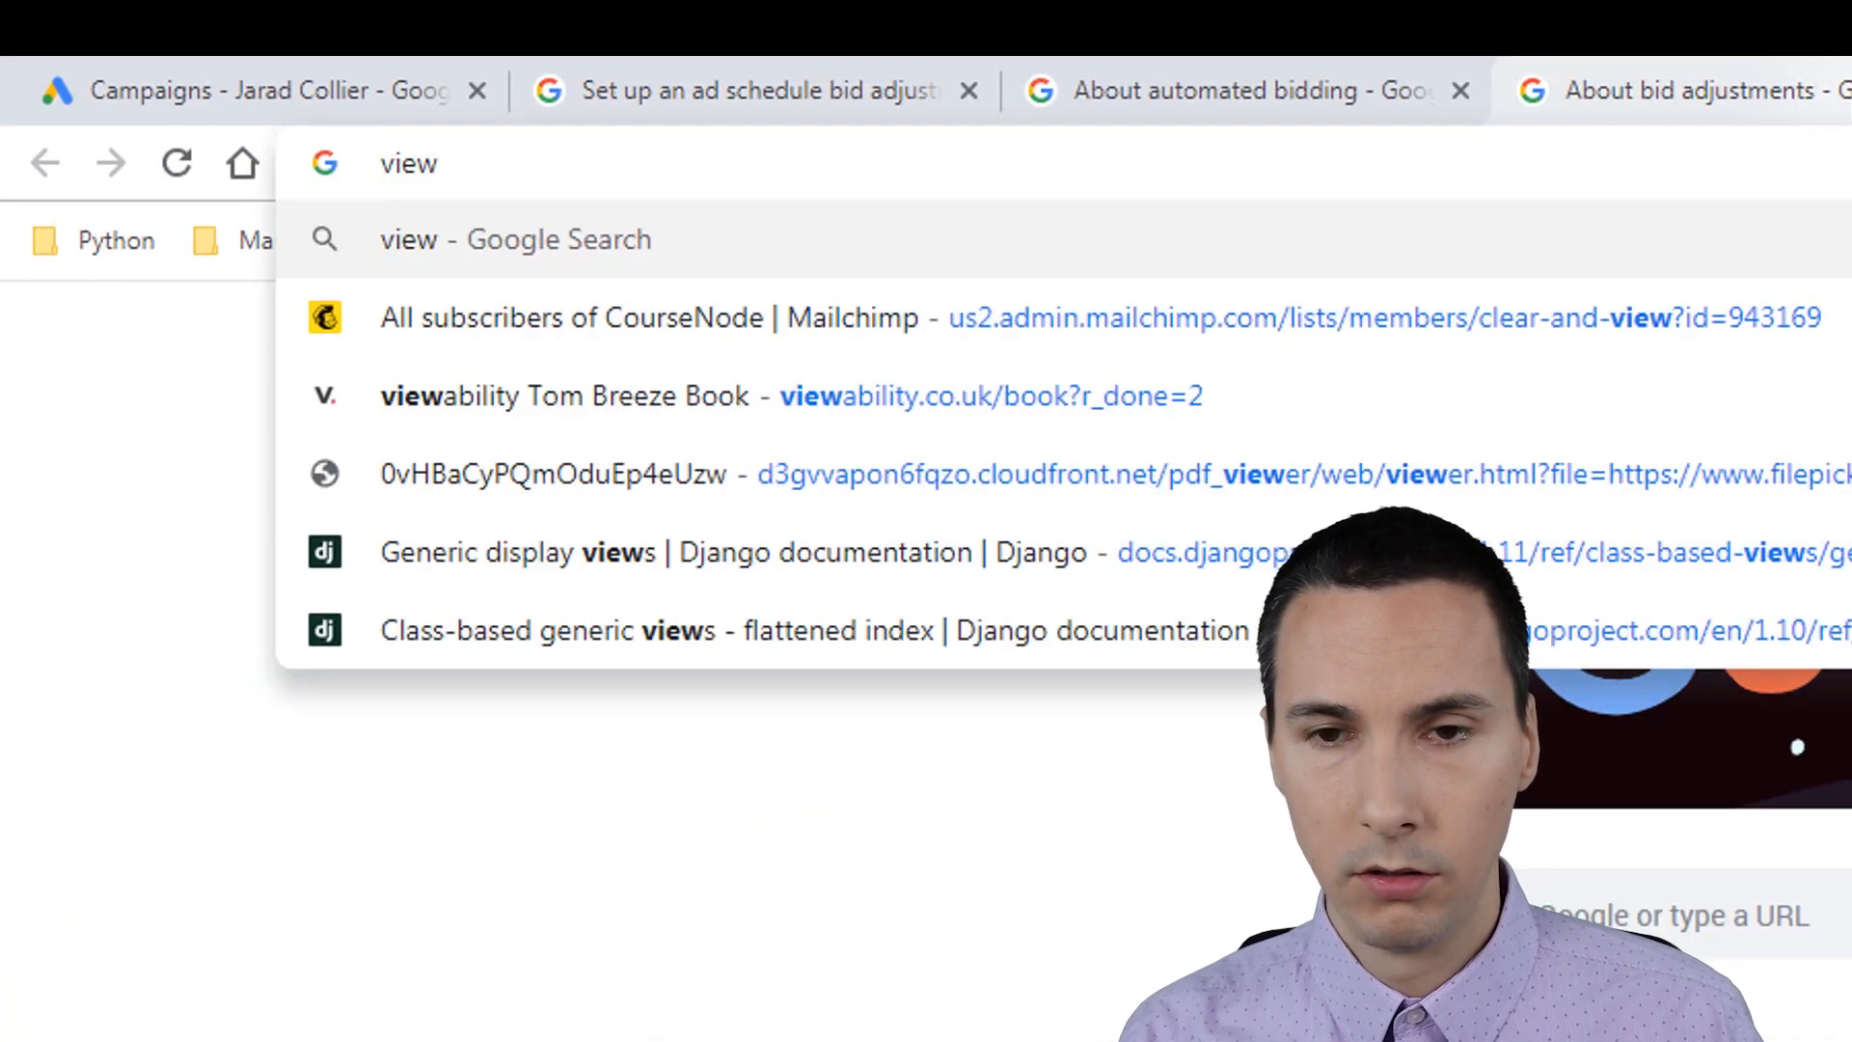
text( youtube)
key(Return)
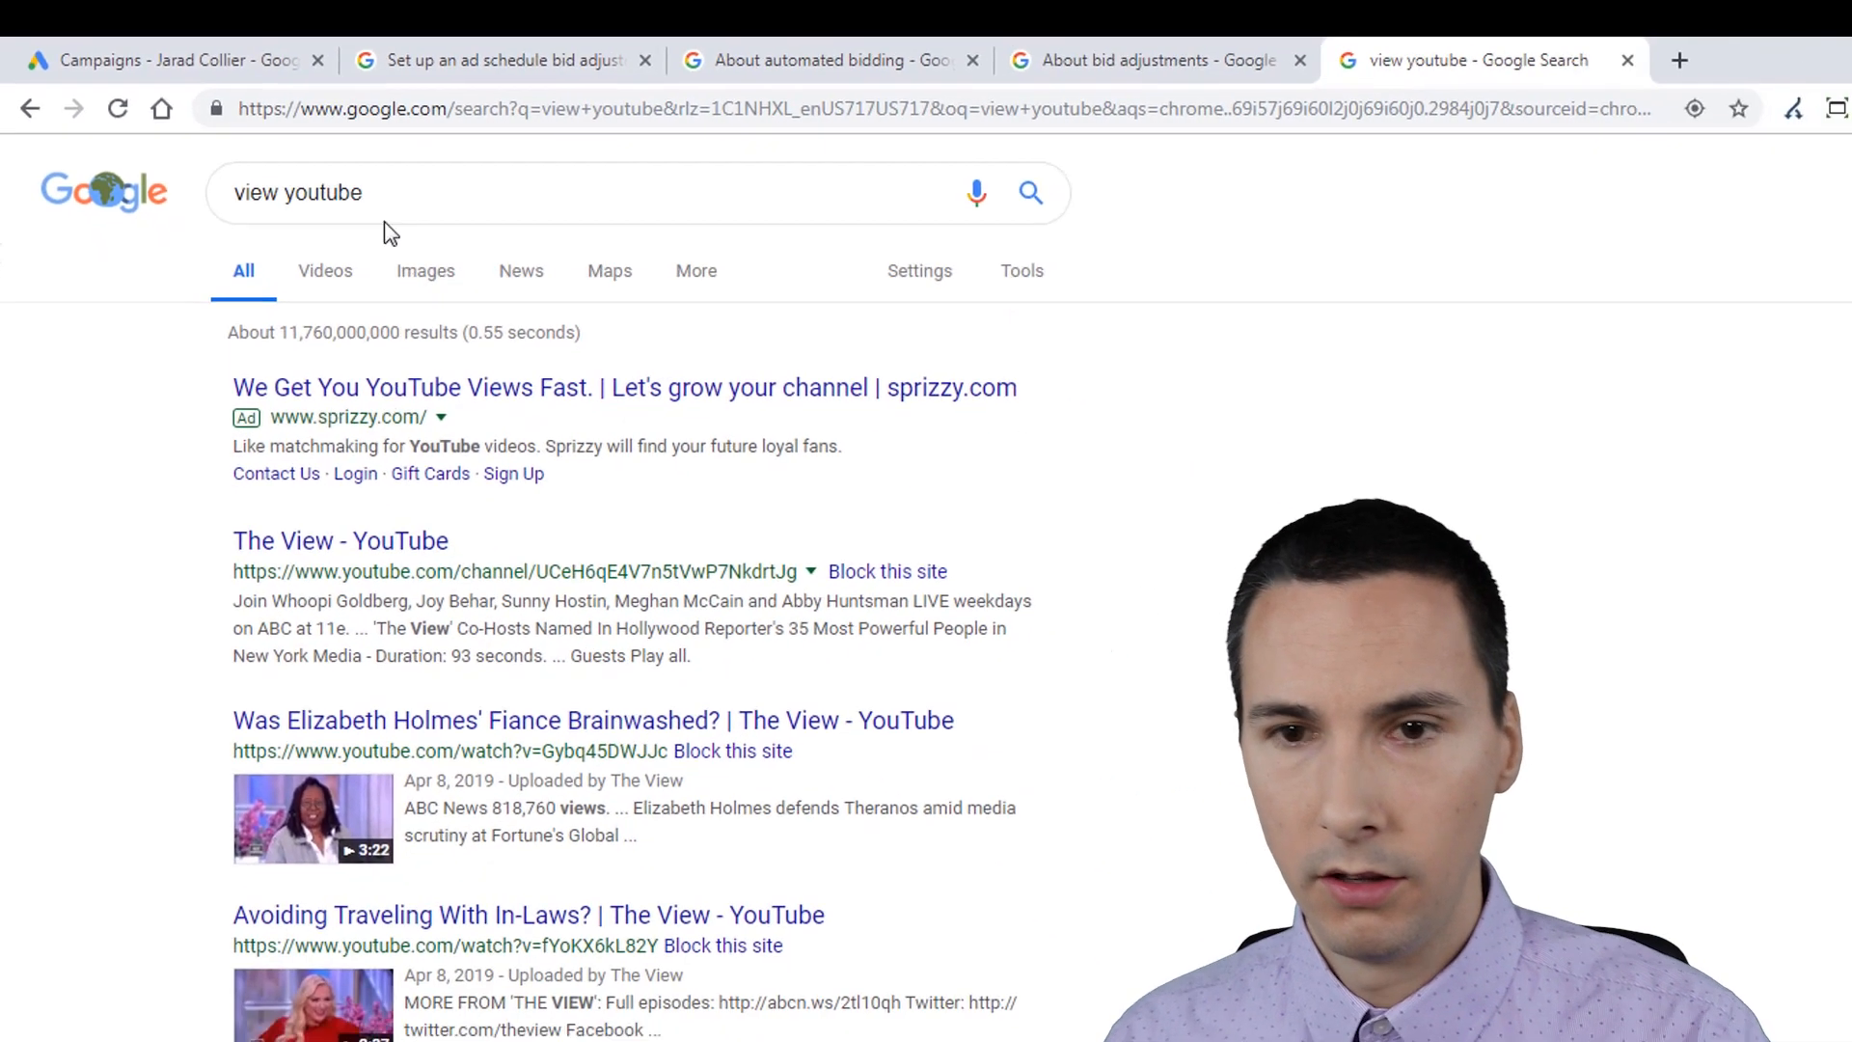
Step: Search Google for "youtube ads view definition" and open the Google Ads Help article on TrueView video ad formats
drag(368, 191, 72, 177)
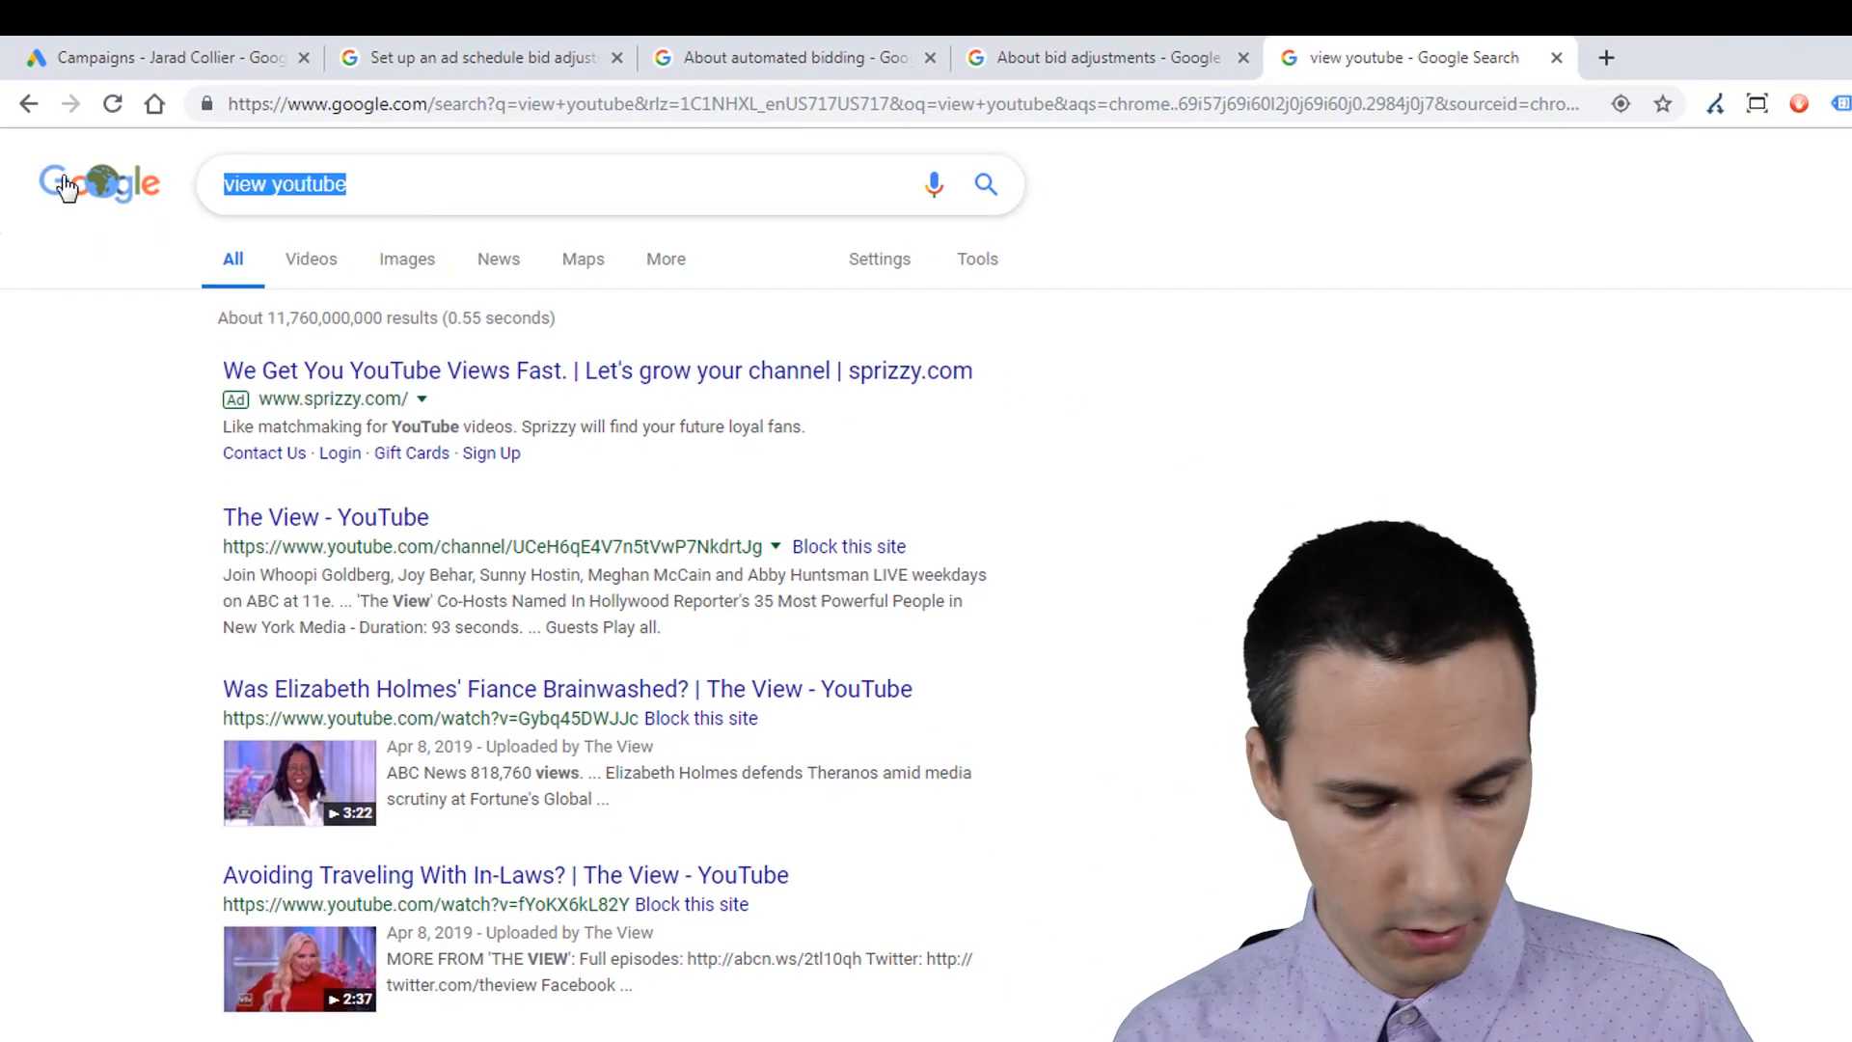
text(you)
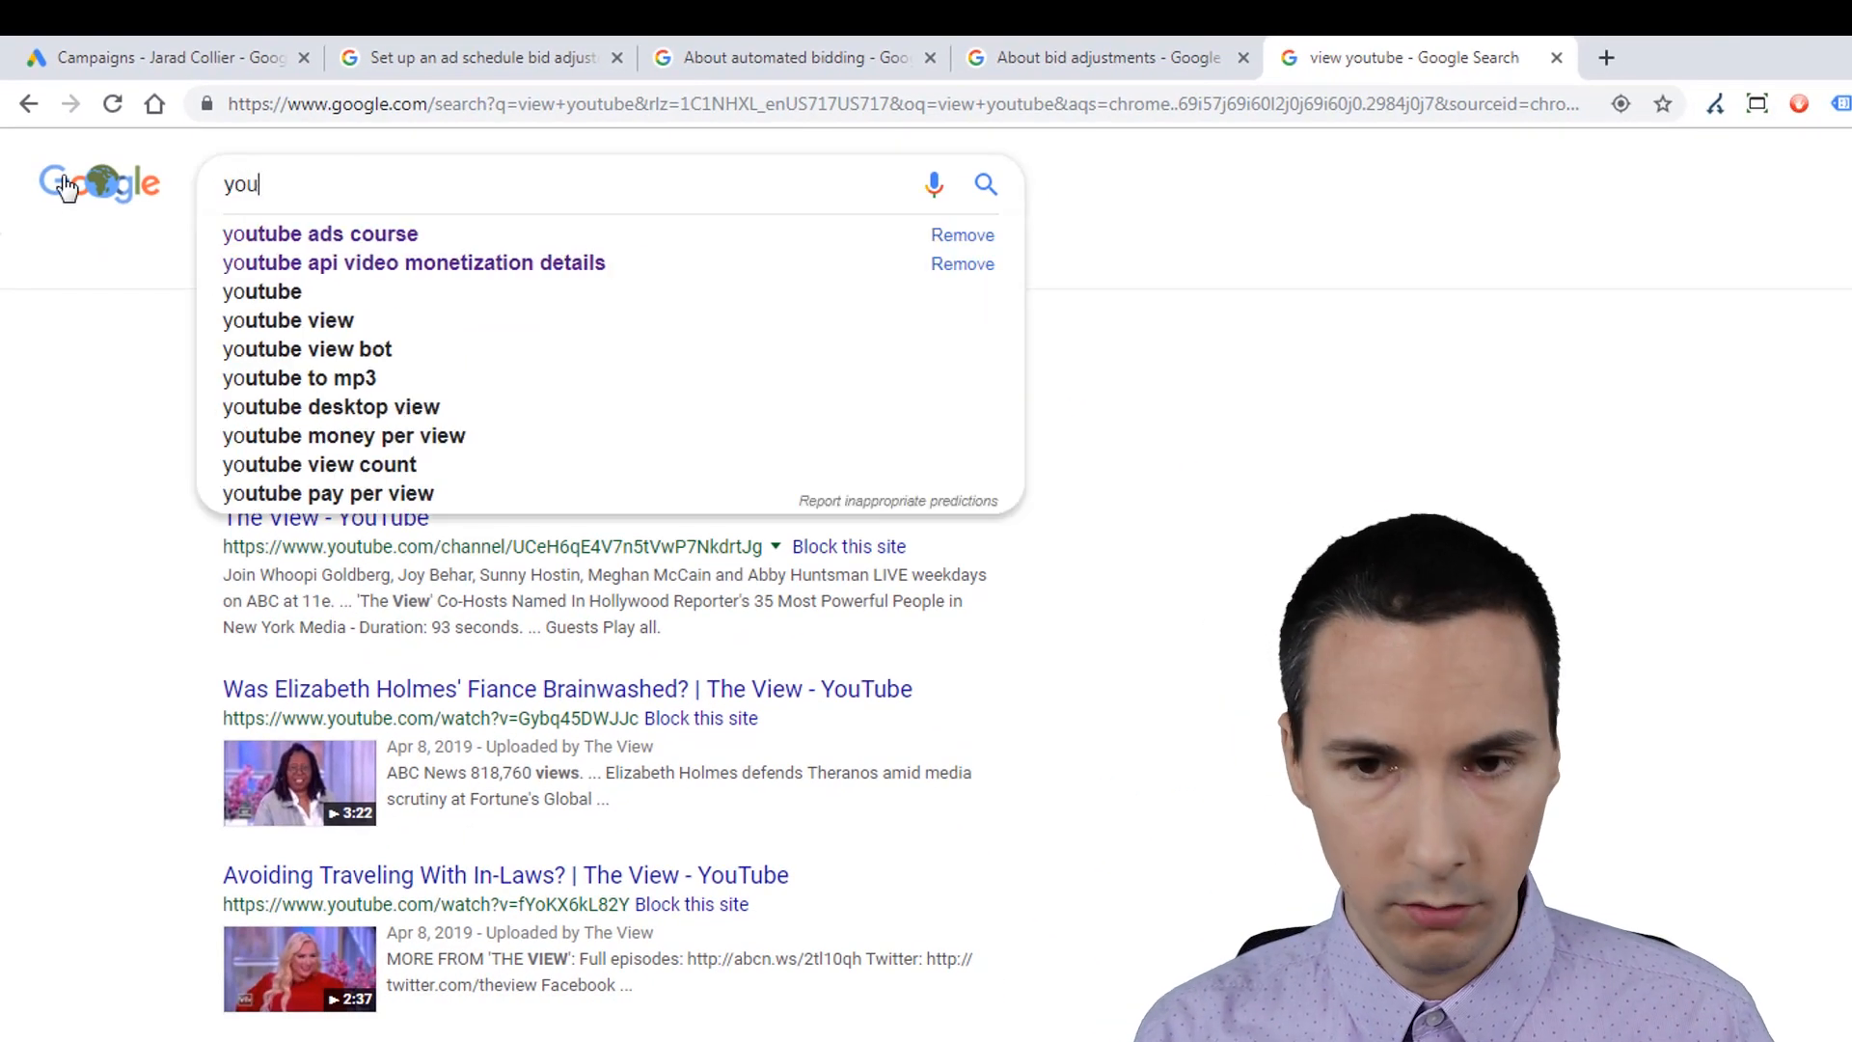
text(tube ads view defi)
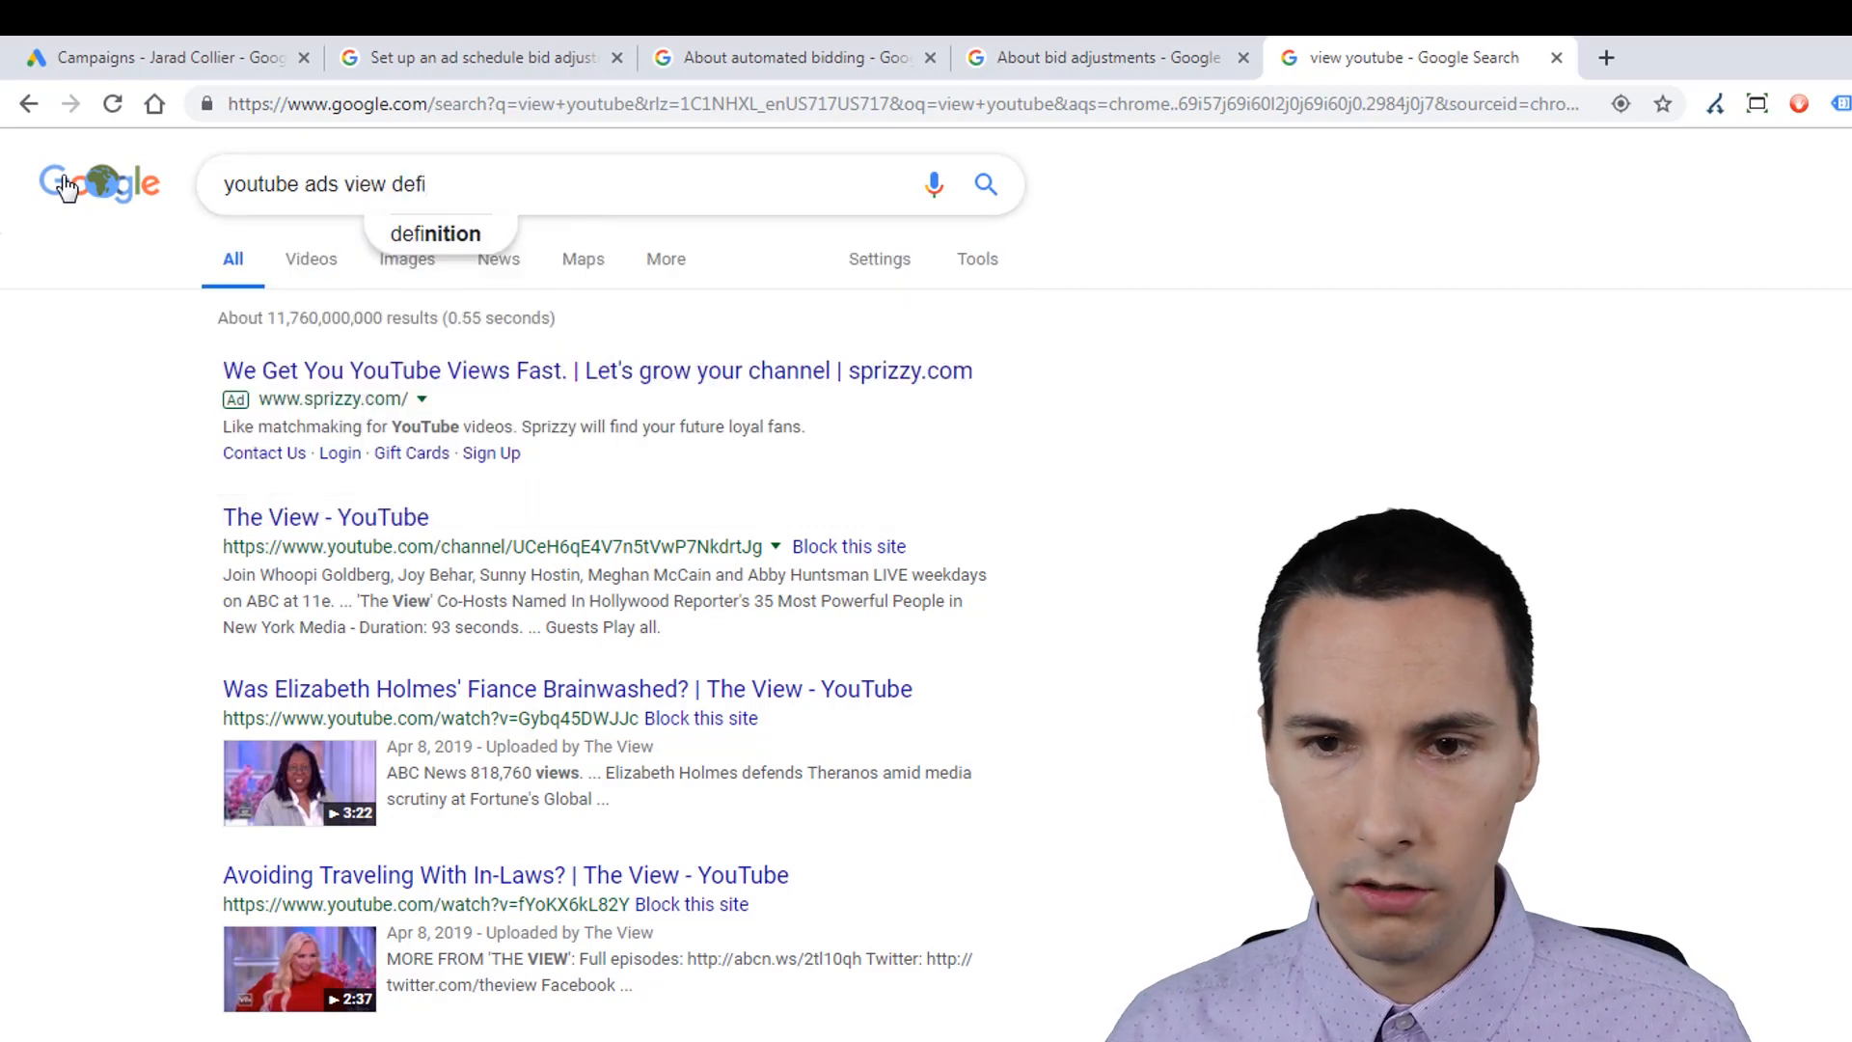
text(nition)
key(Return)
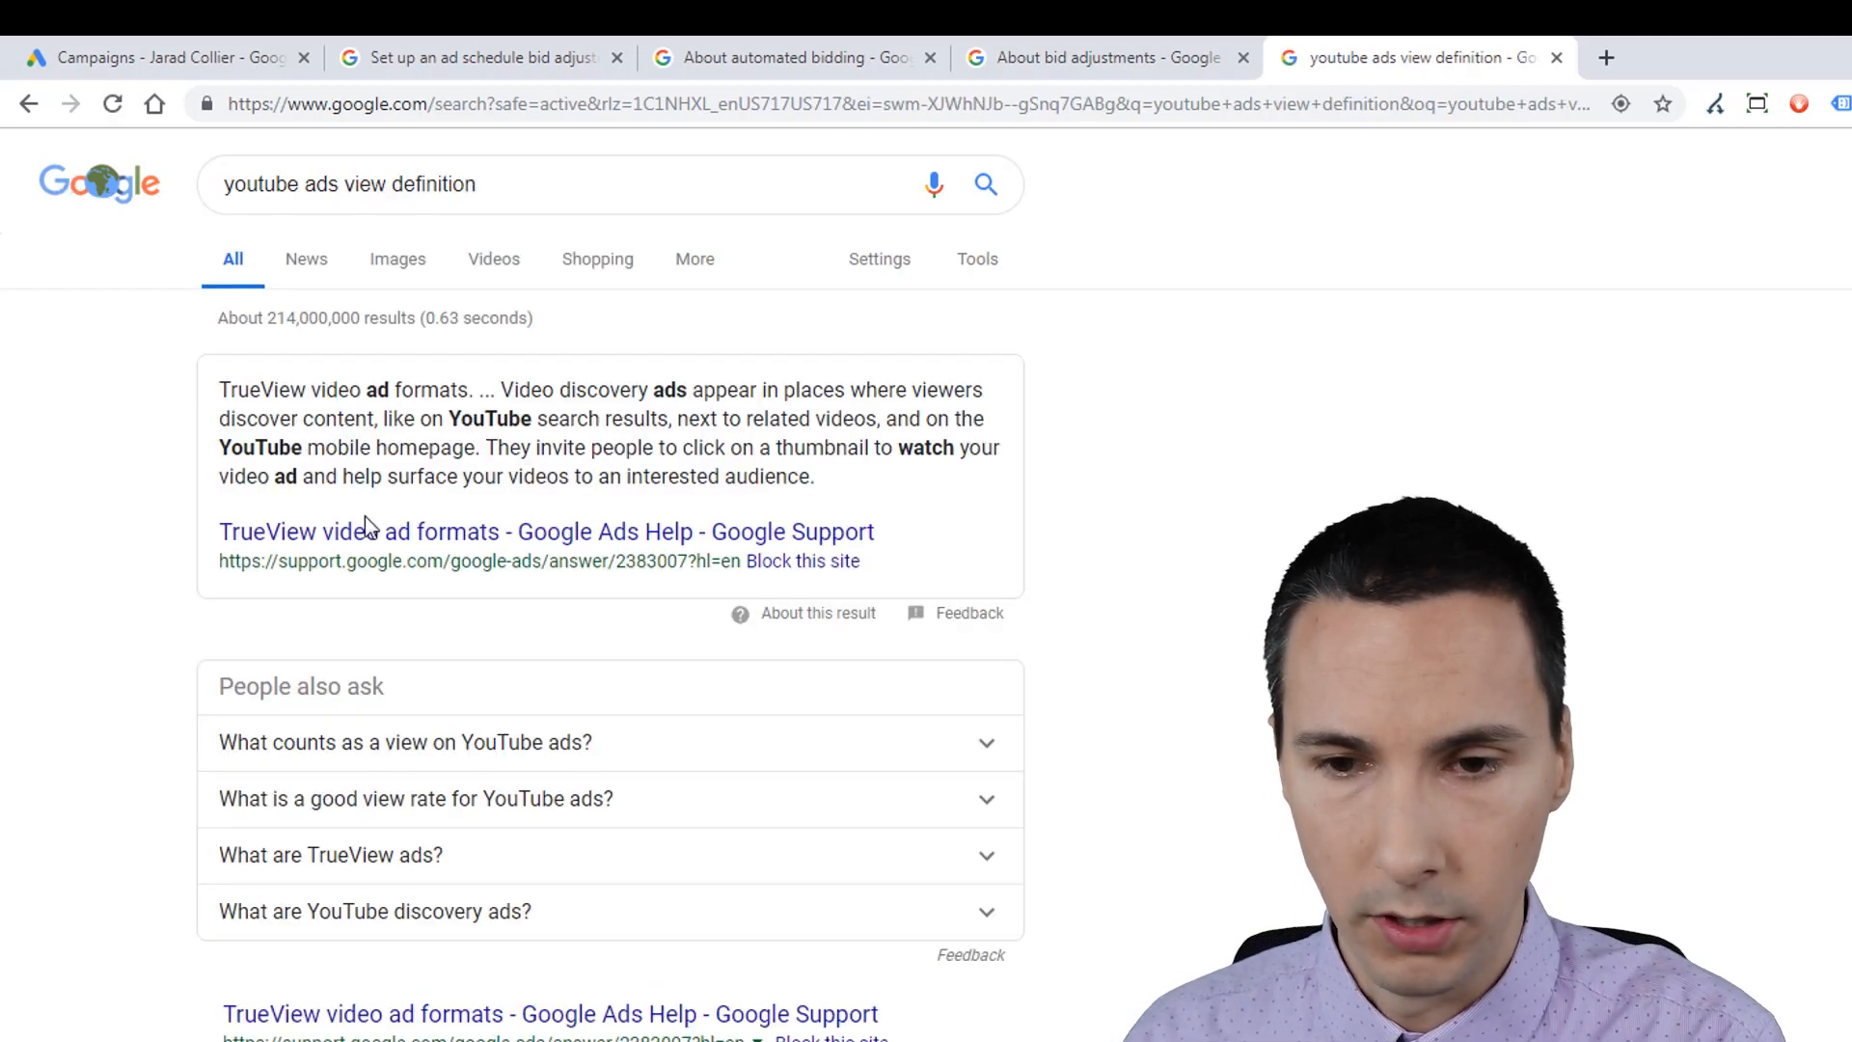
click(370, 530)
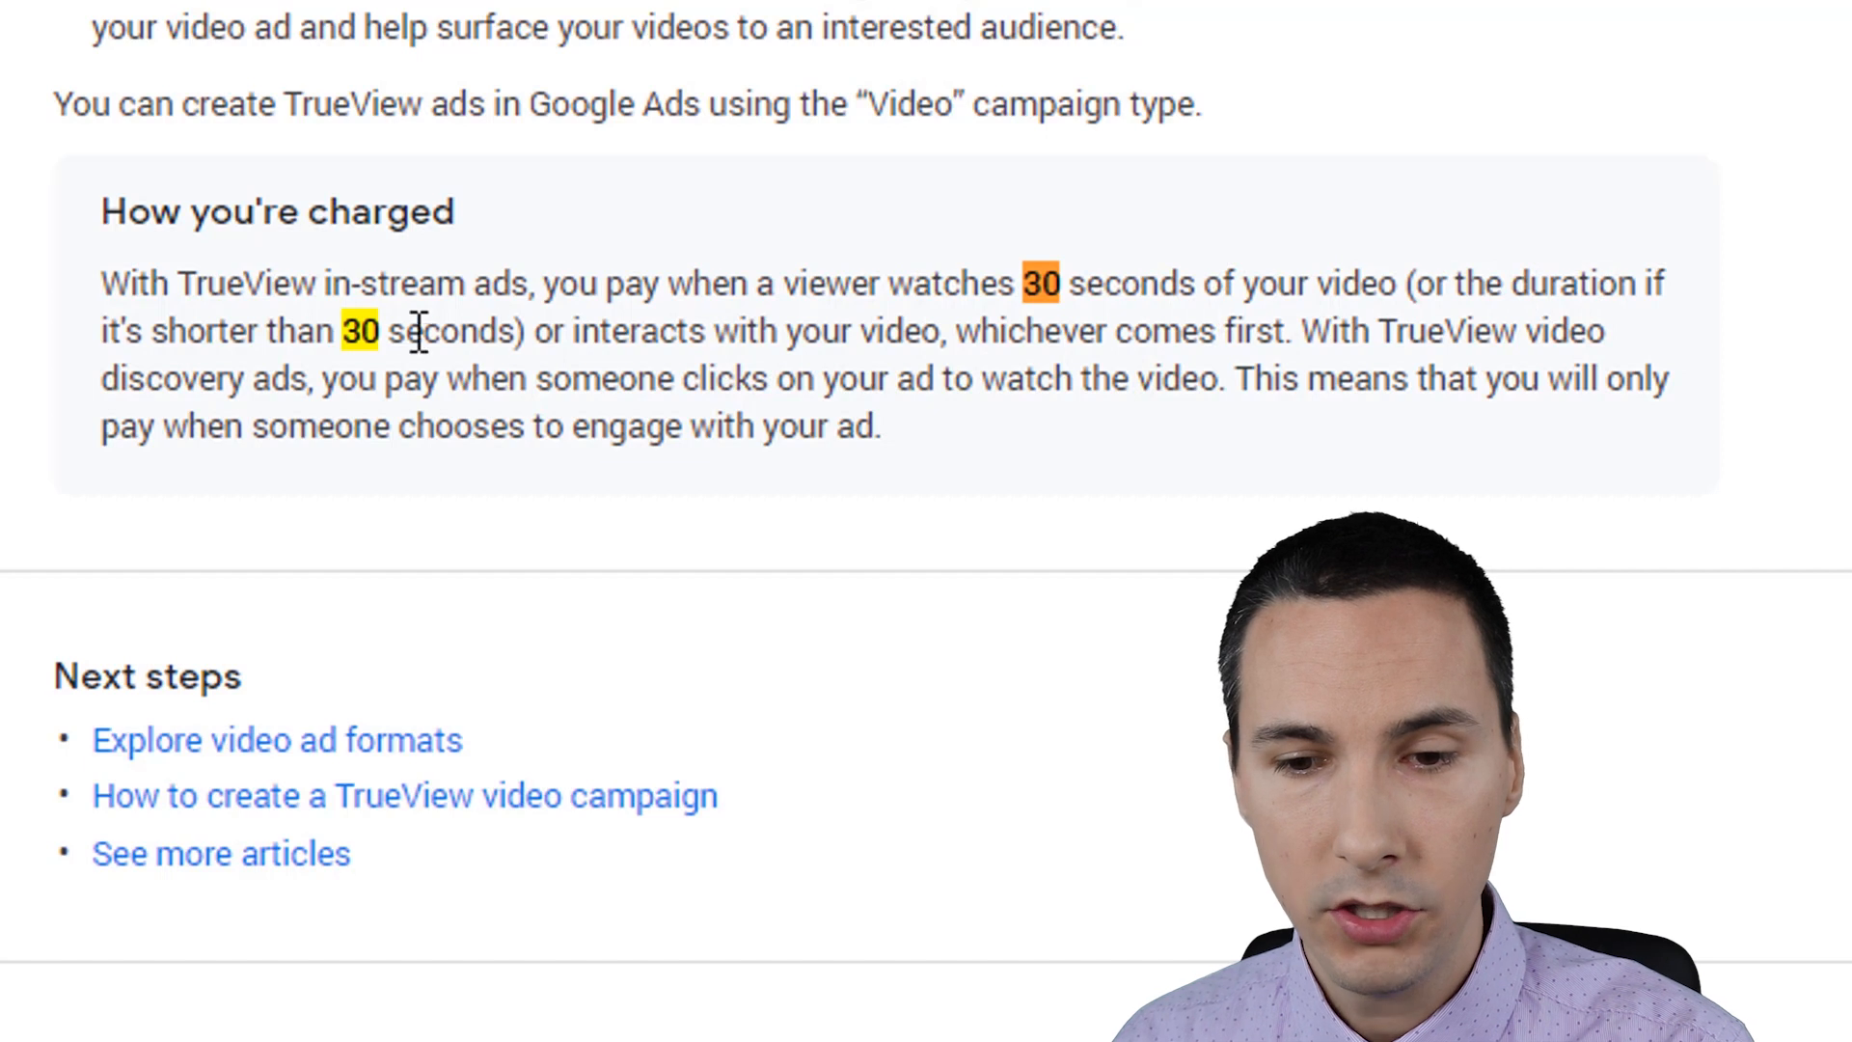
Step: Read how TrueView in-stream ads are charged in the help article, checking it against the campaigns table
drag(517, 334, 259, 338)
drag(582, 333, 981, 331)
drag(1289, 323, 715, 343)
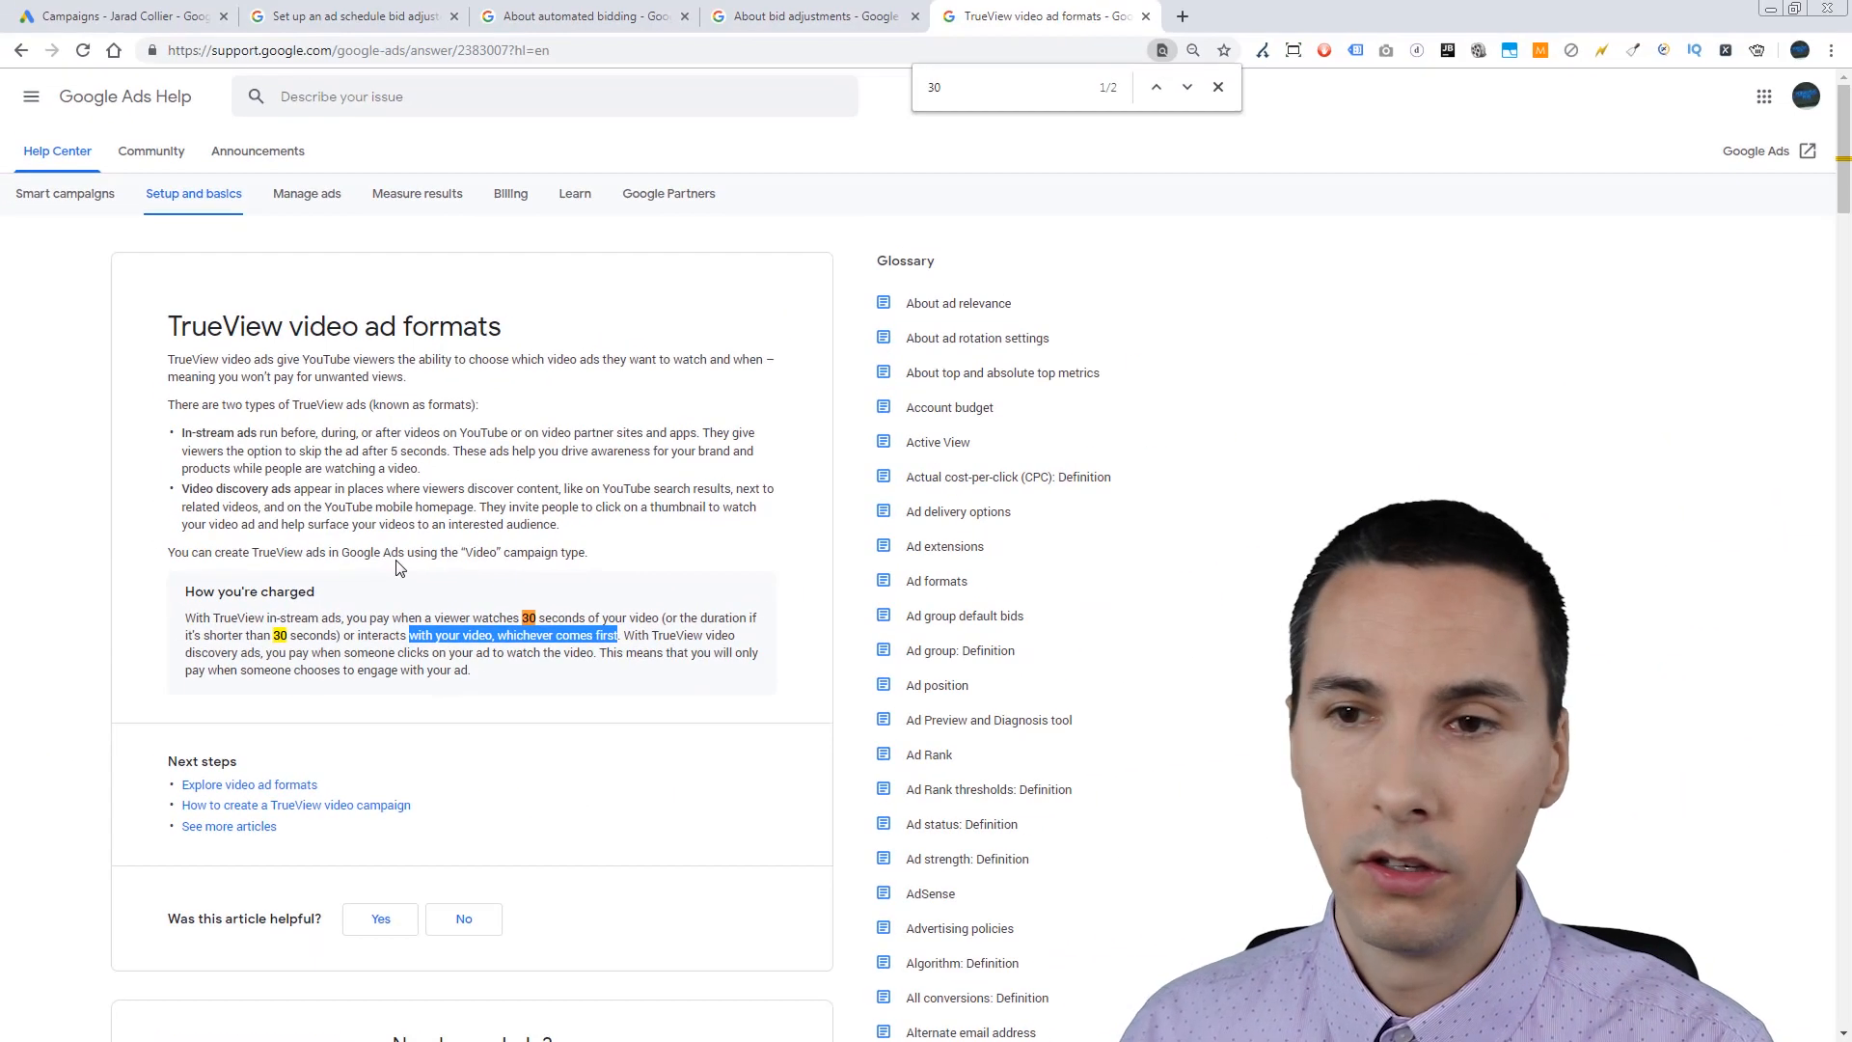
click(183, 15)
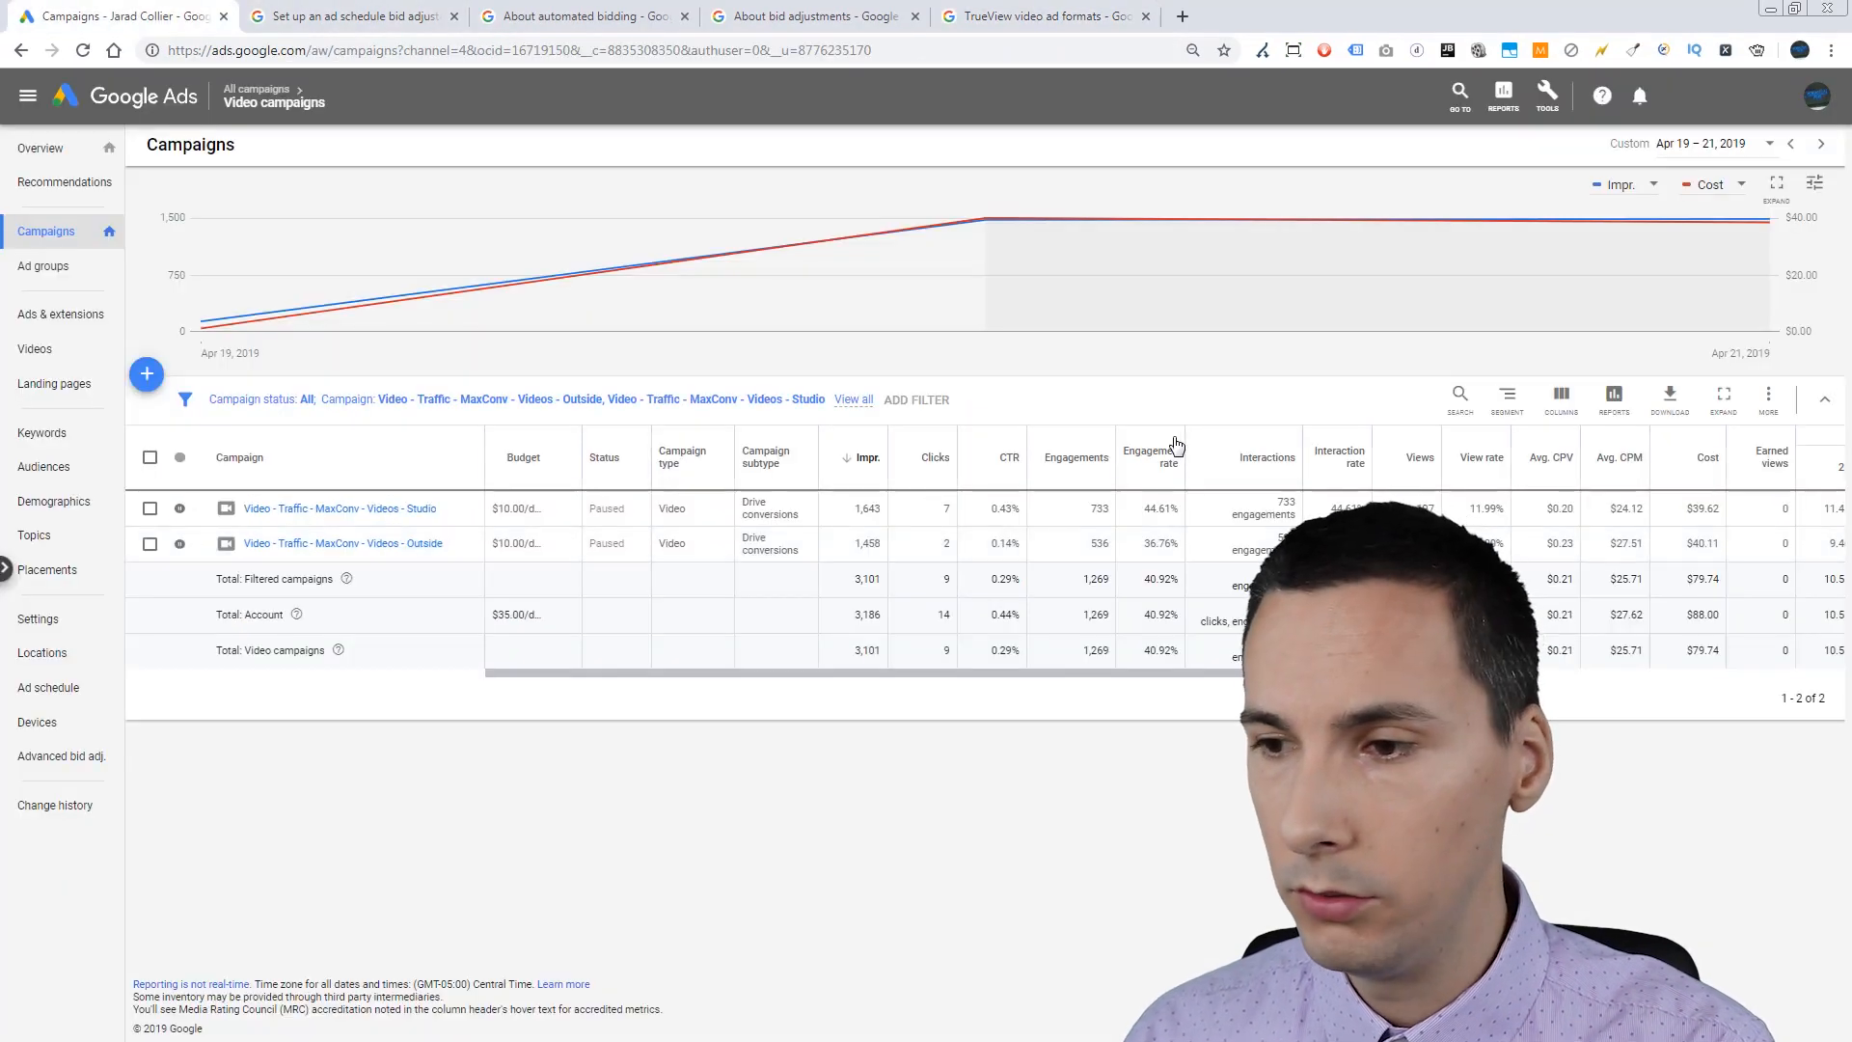
click(1076, 11)
drag(368, 652, 294, 622)
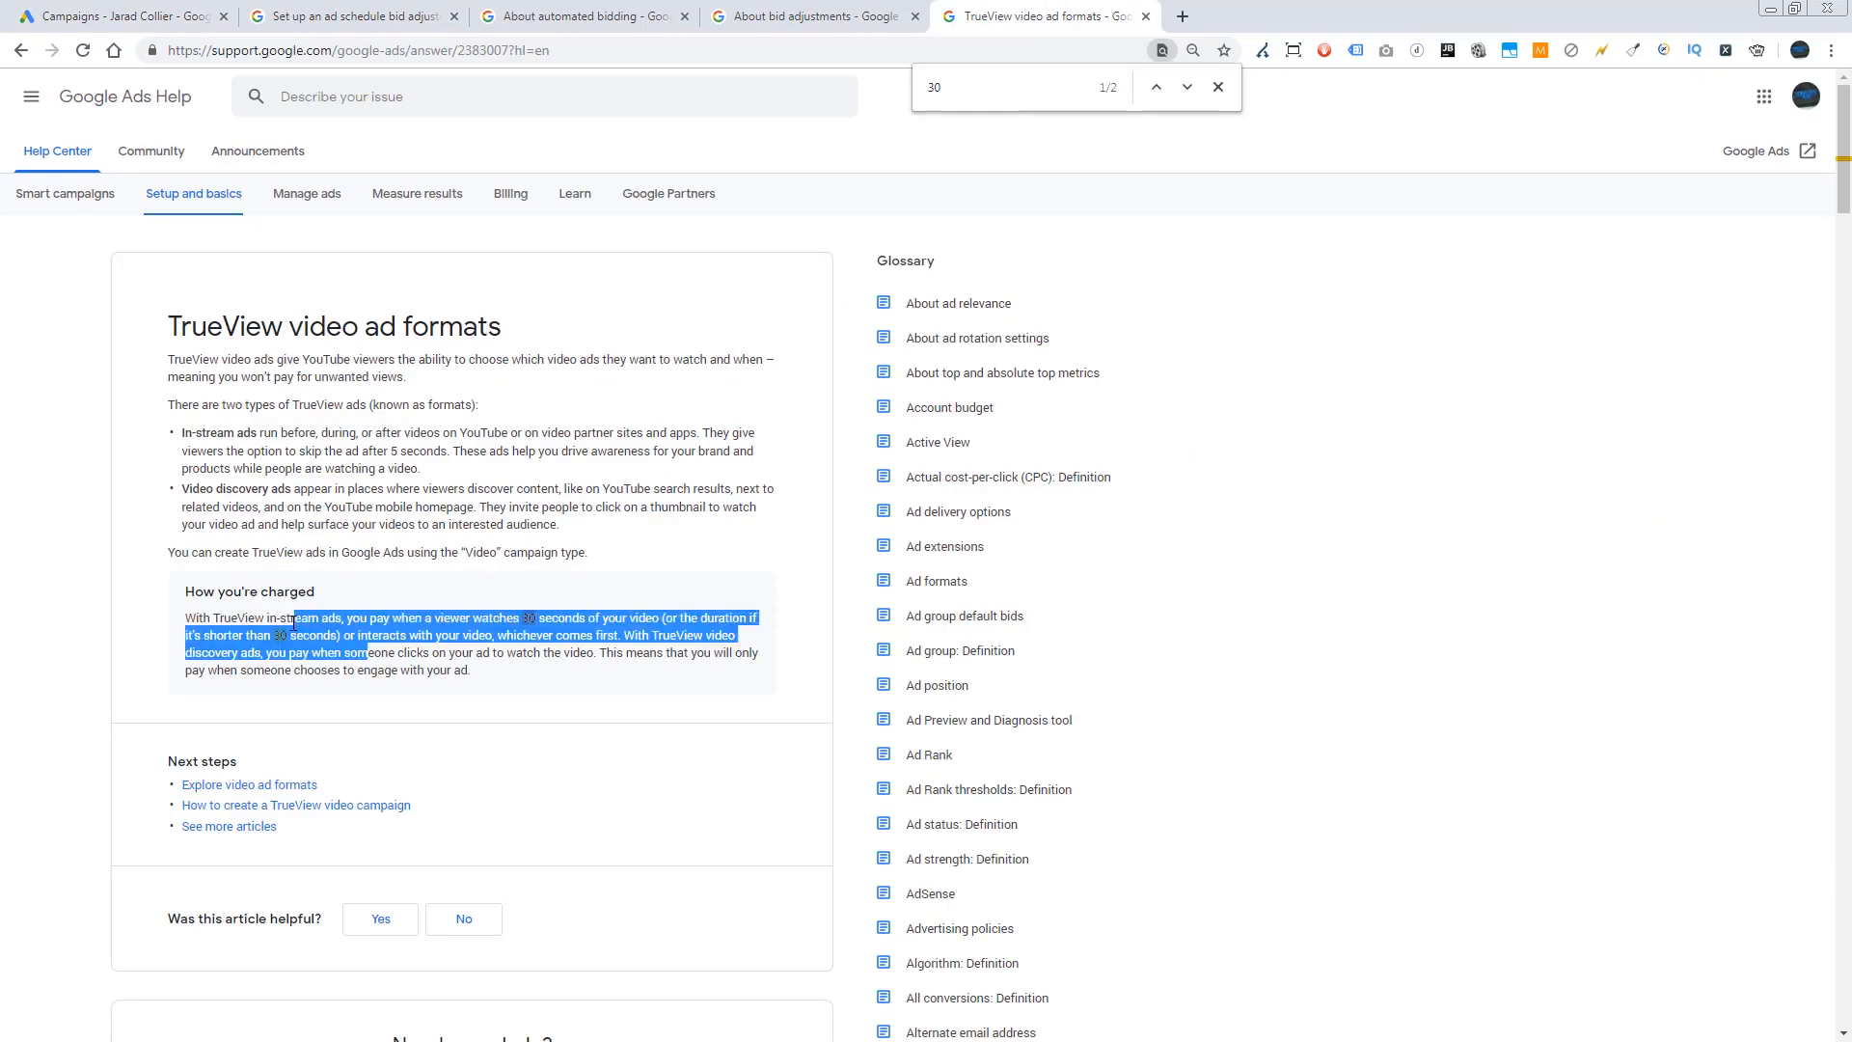
click(238, 619)
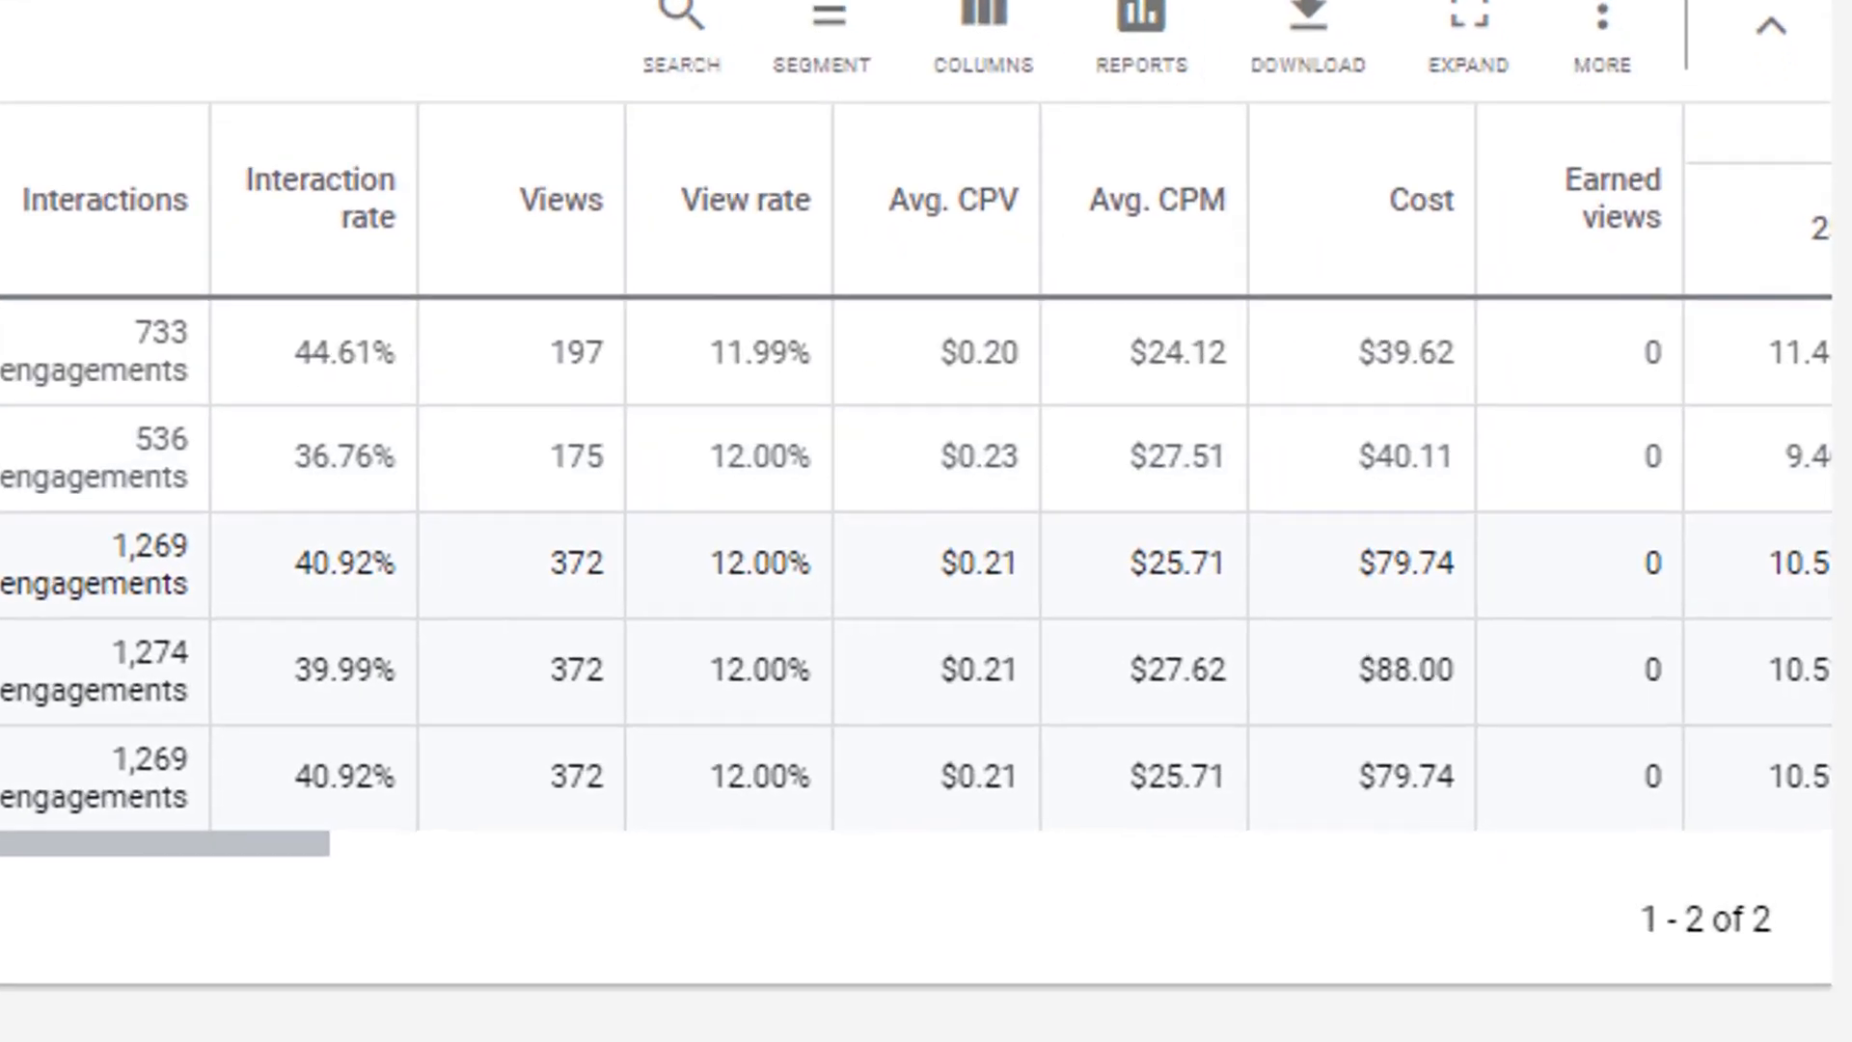
Step: Compare the views, view rate and average CPV of the Studio and Outside campaigns
double_click(590, 366)
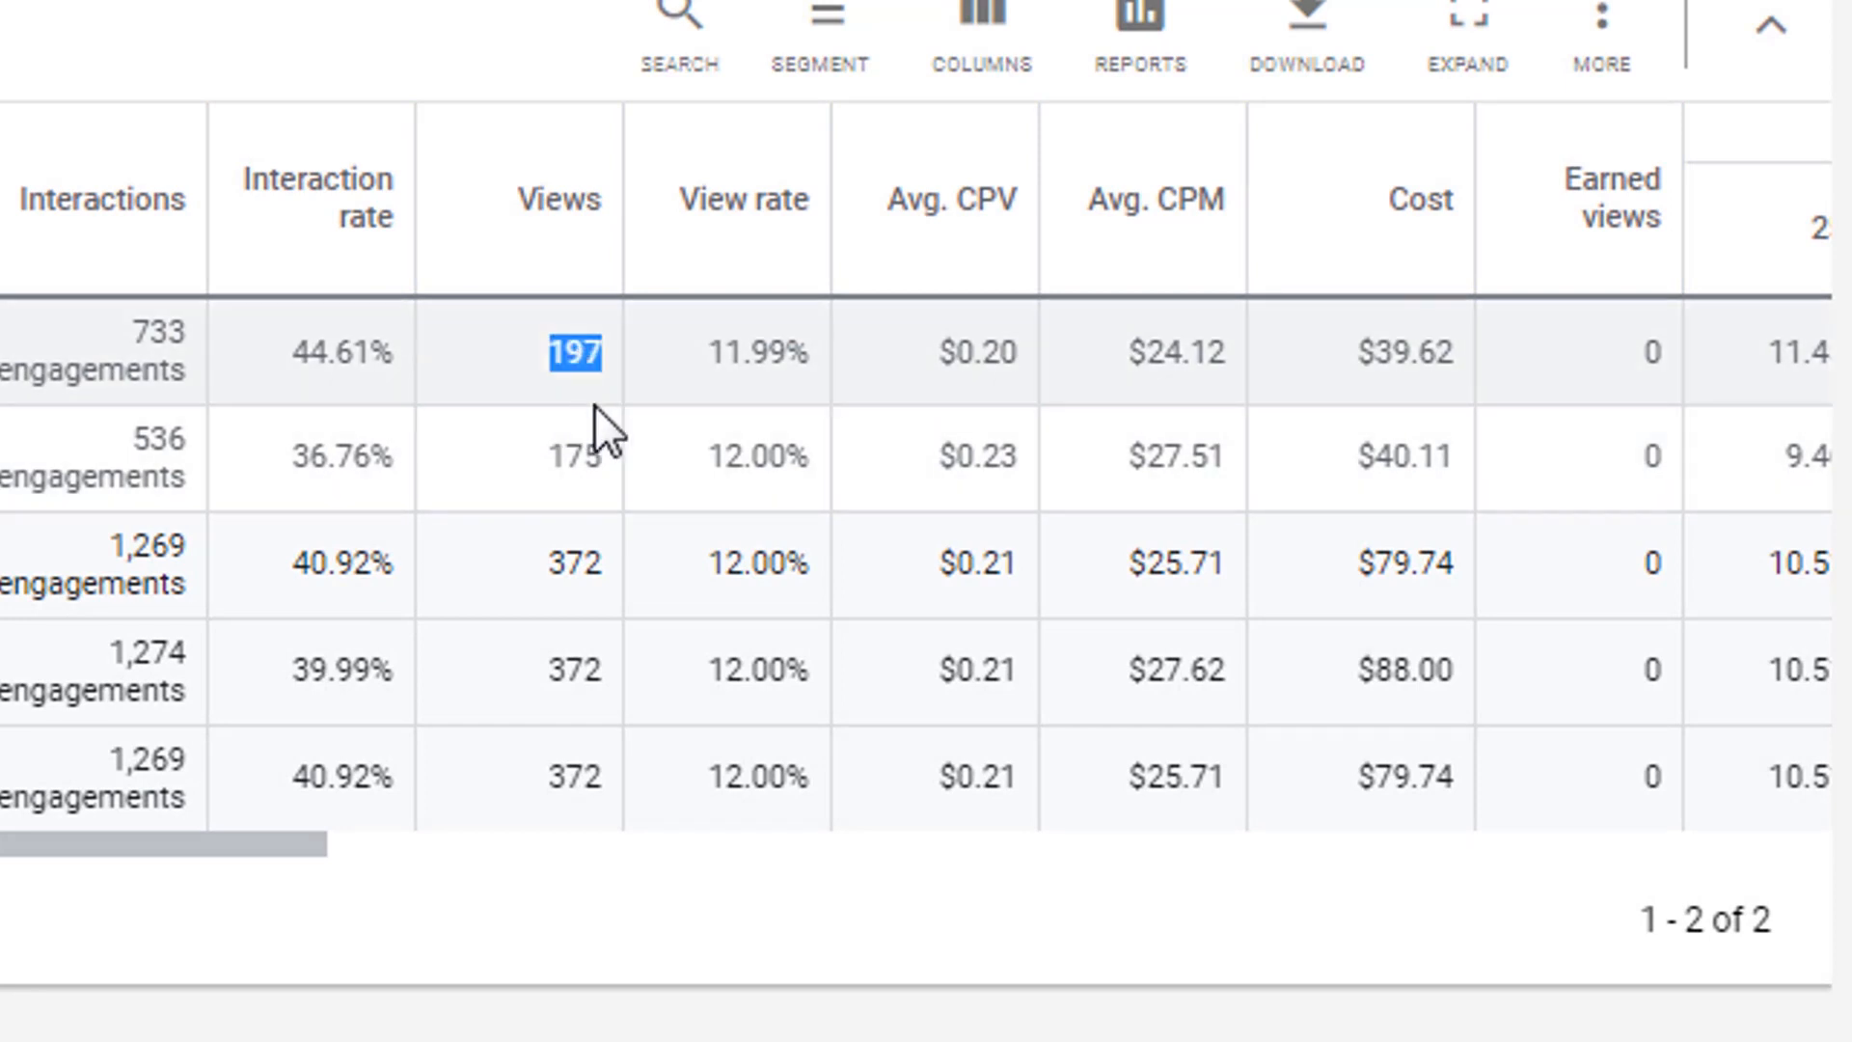
mouse_move(807, 349)
mouse_down()
mouse_move(726, 342)
mouse_move(786, 351)
mouse_up()
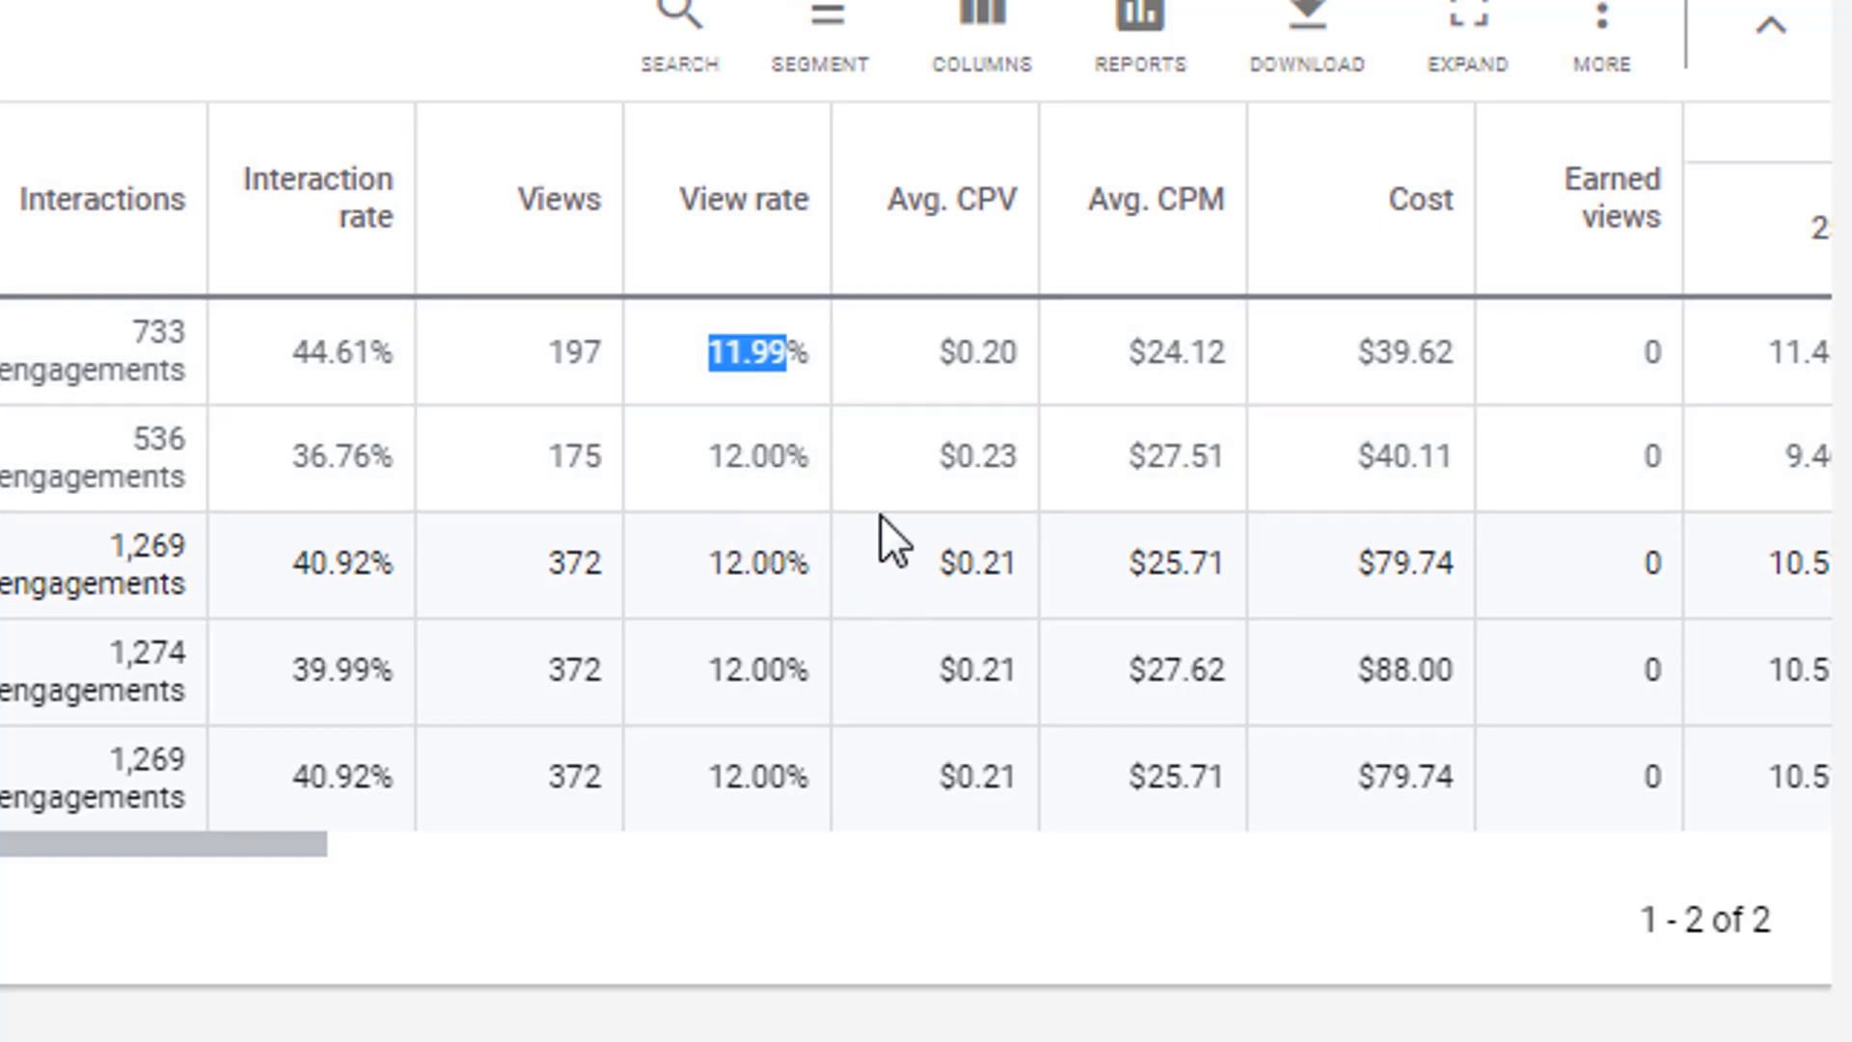
drag(940, 352, 1007, 390)
click(1006, 389)
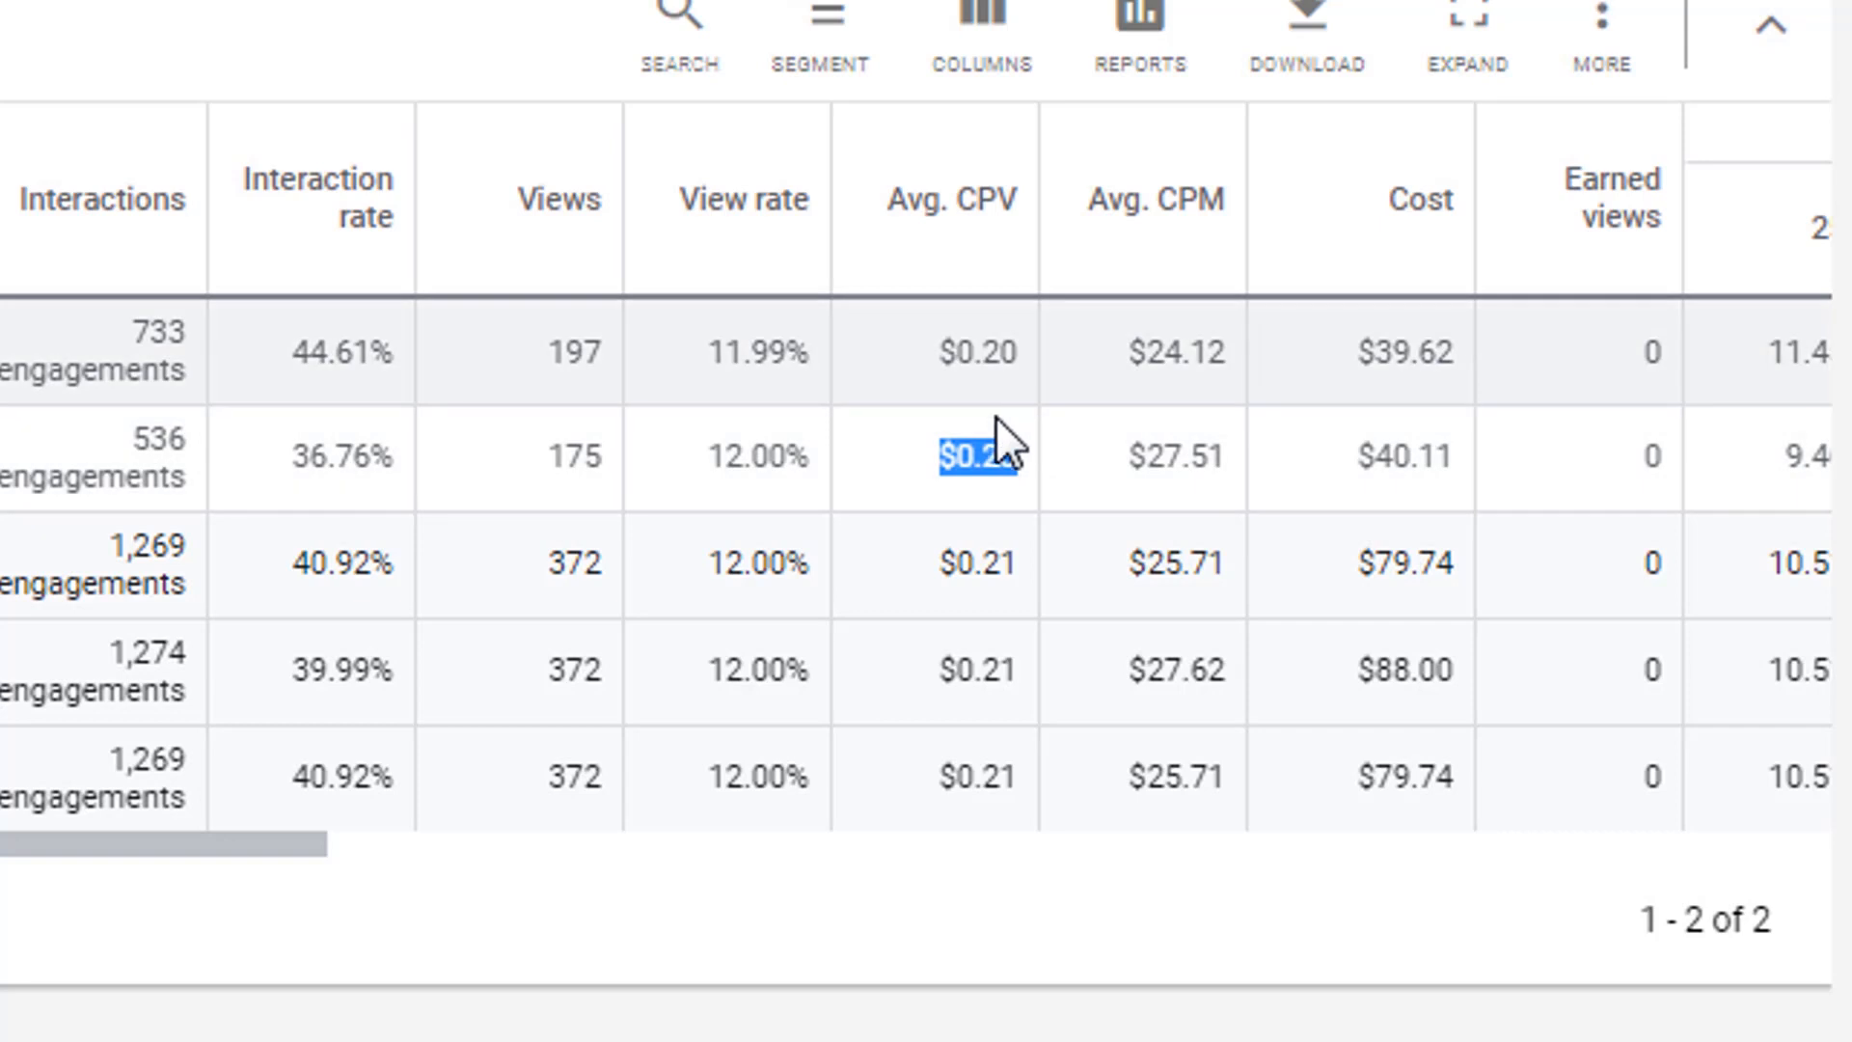
drag(1018, 352, 943, 355)
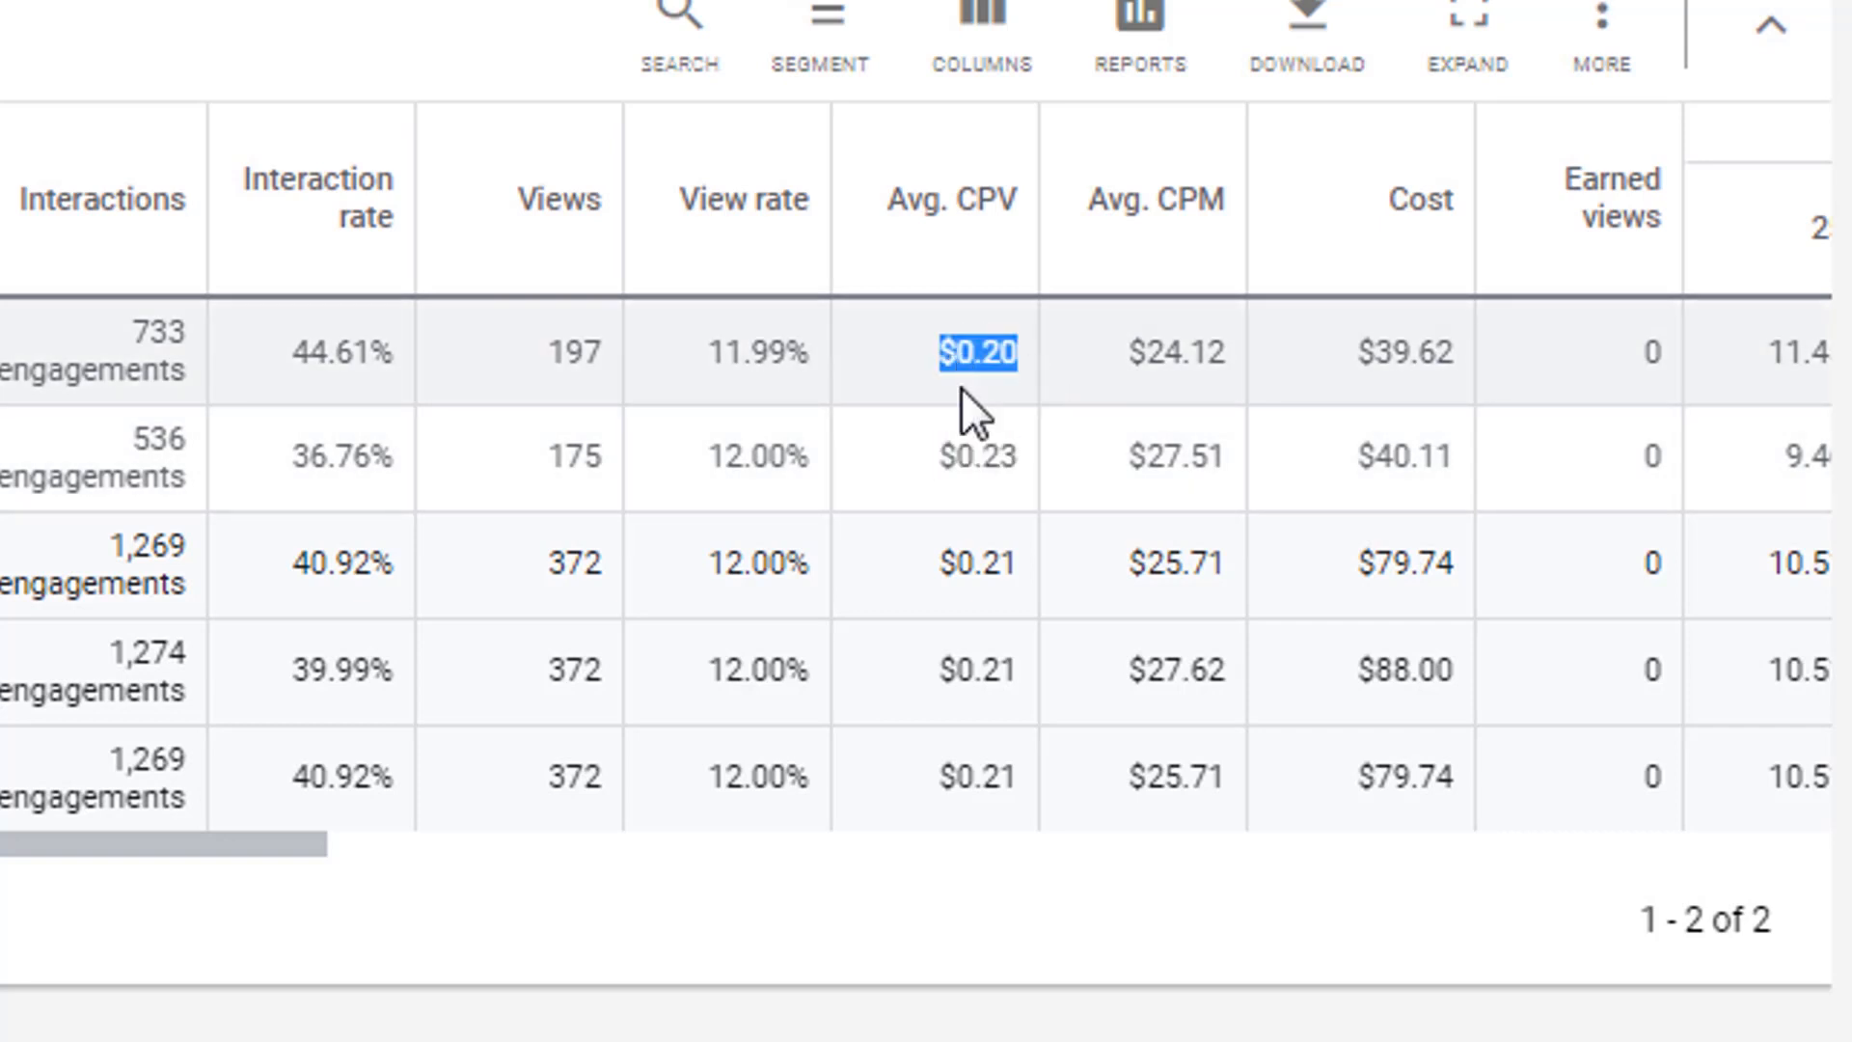
click(967, 413)
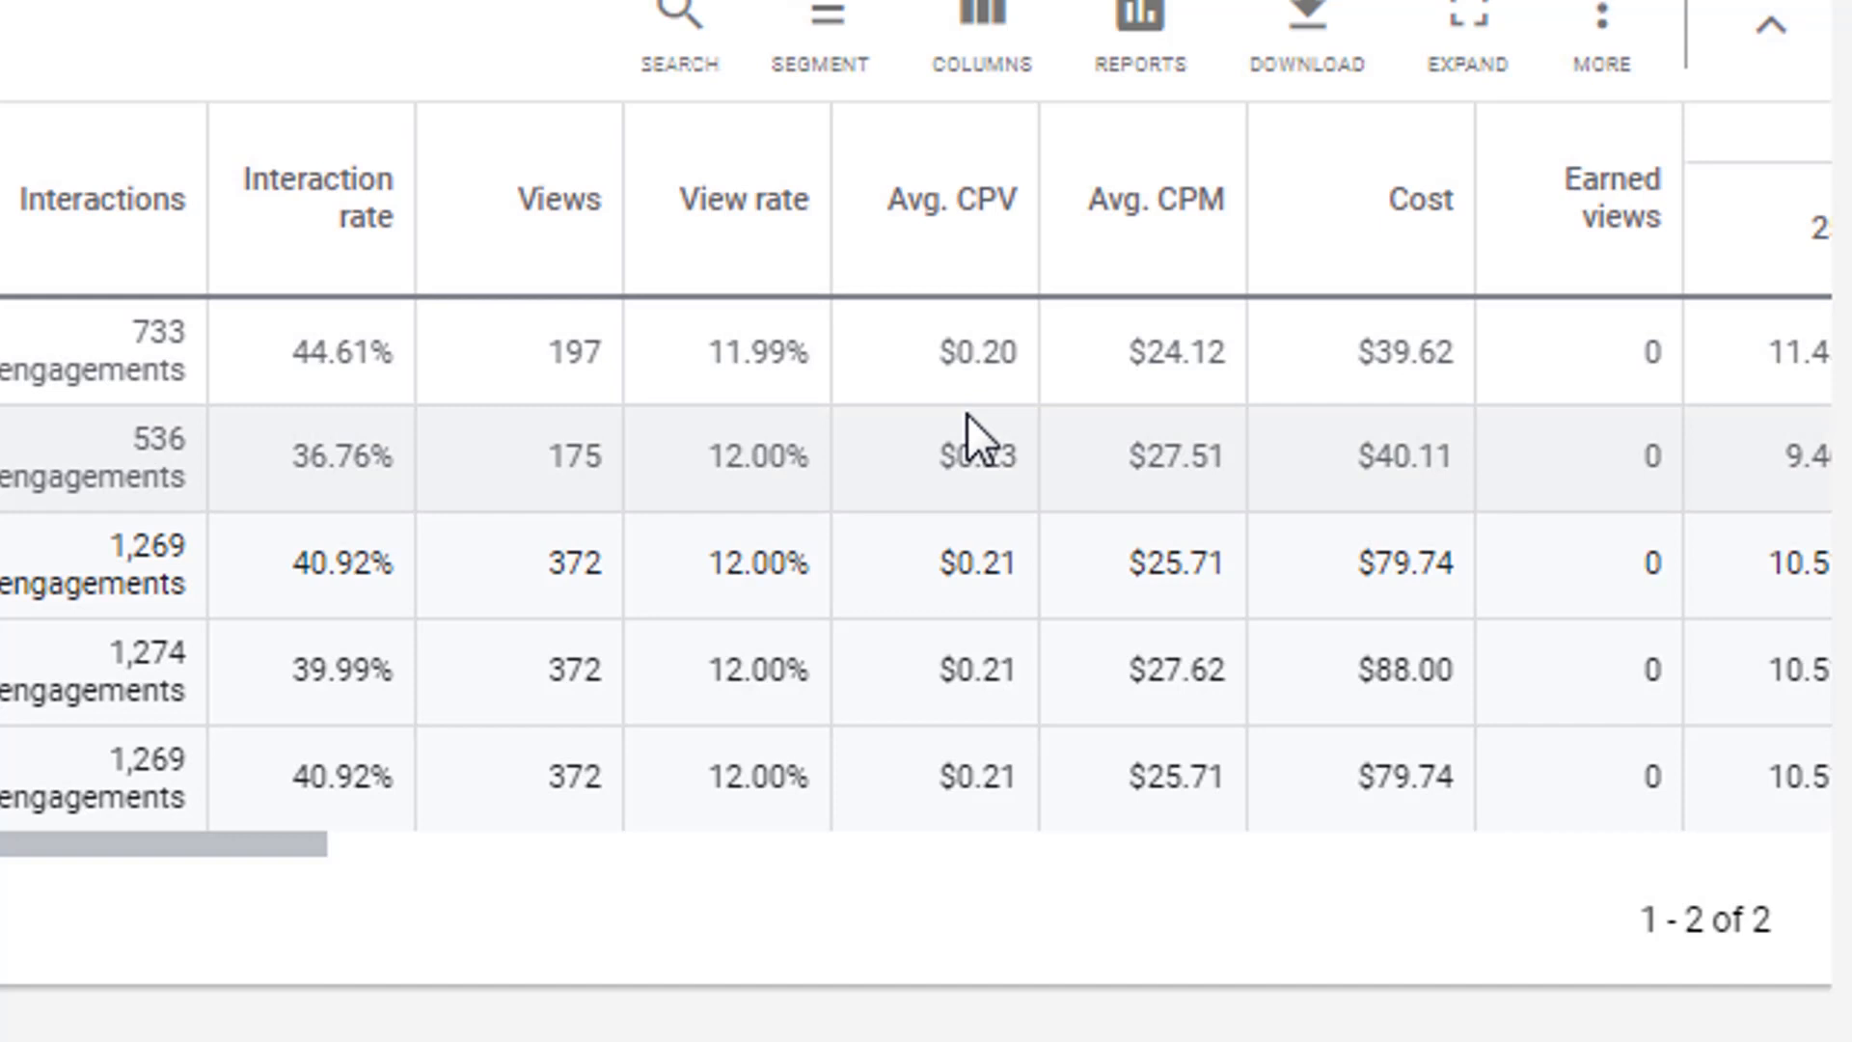
Step: Compare the average CPM and total cost of the Studio and Outside campaigns
drag(1224, 353, 1185, 357)
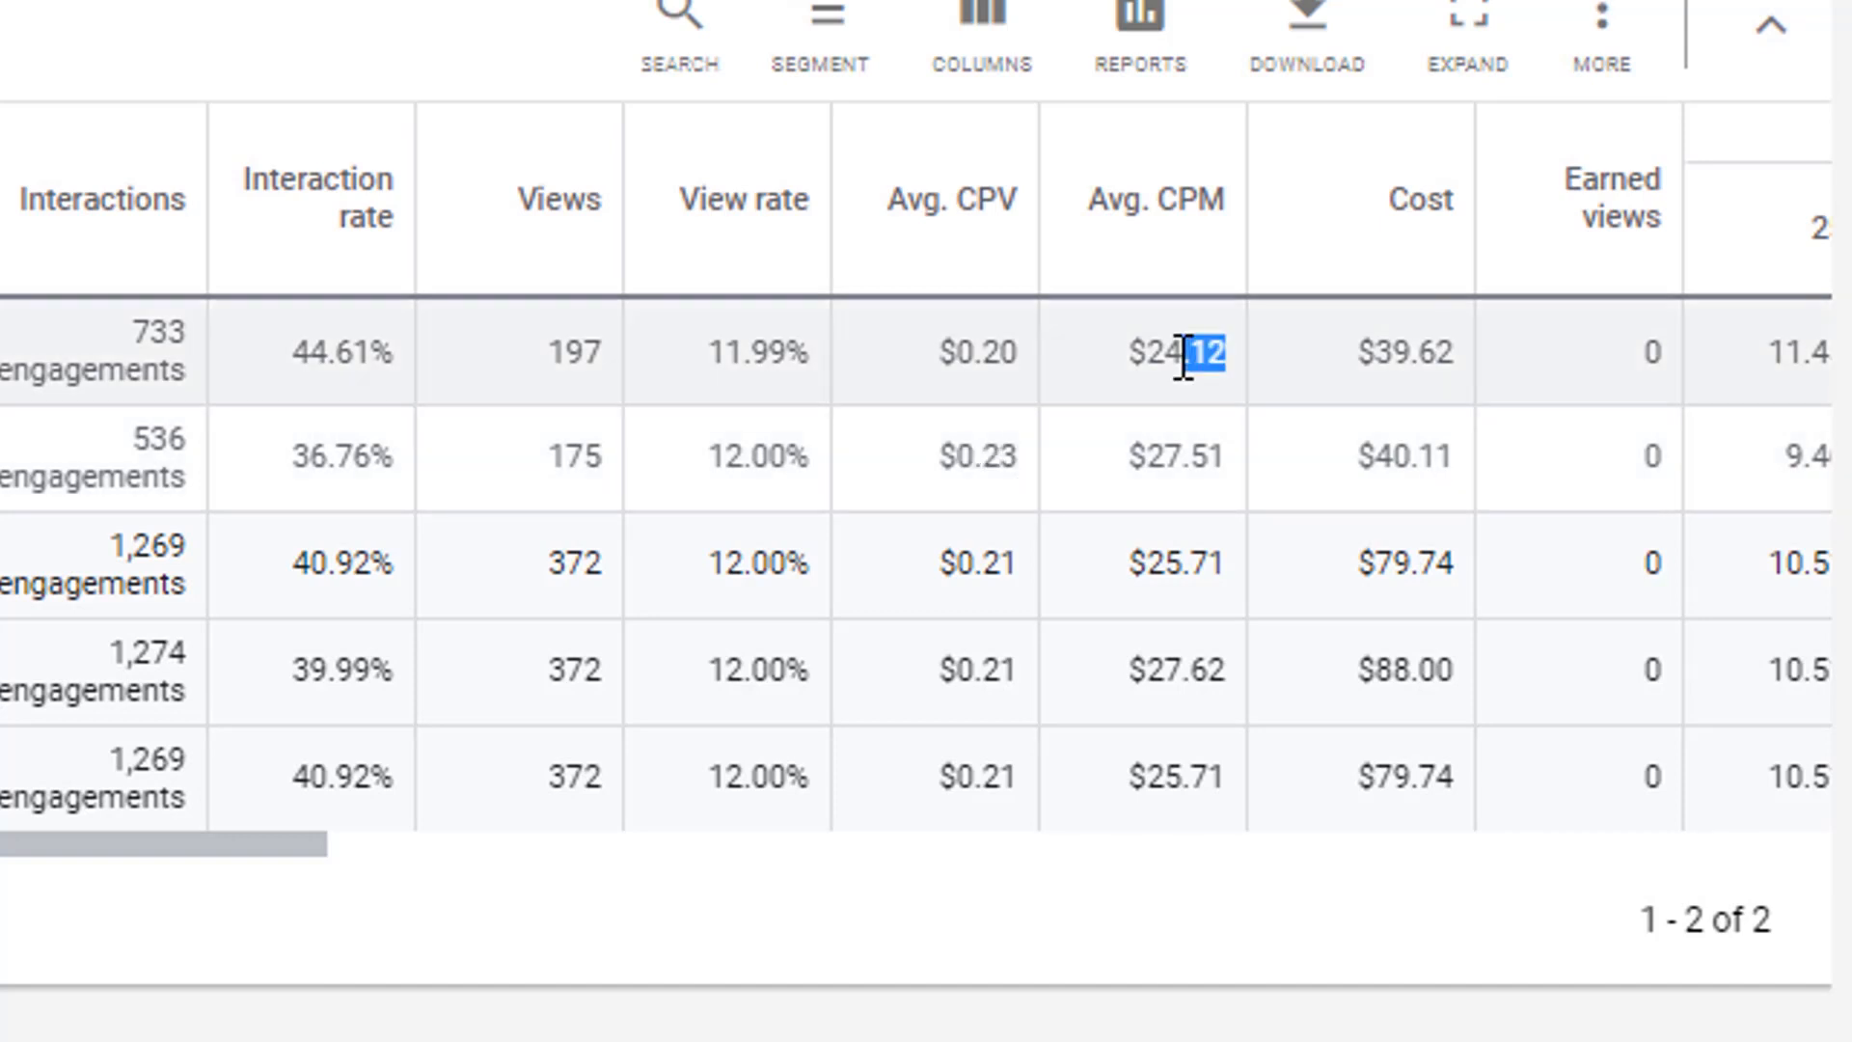
double_click(1168, 371)
click(1195, 428)
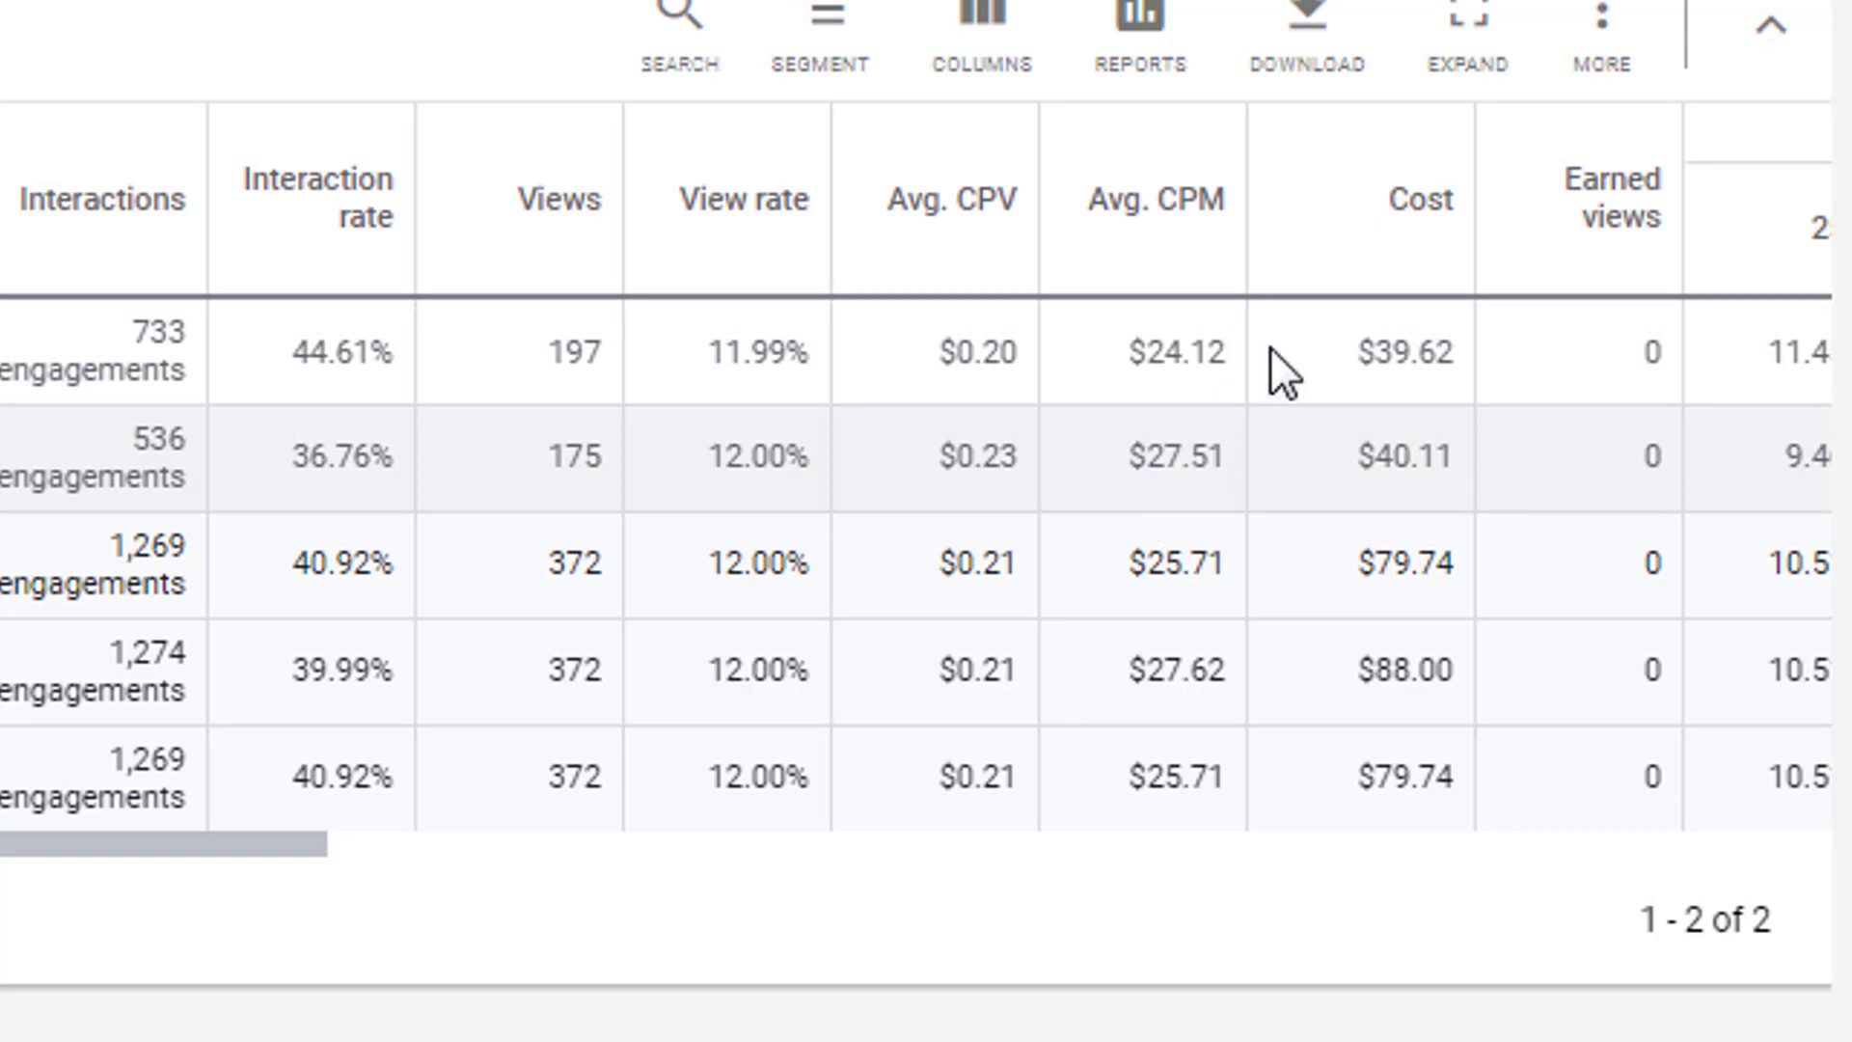
double_click(1181, 353)
click(1181, 353)
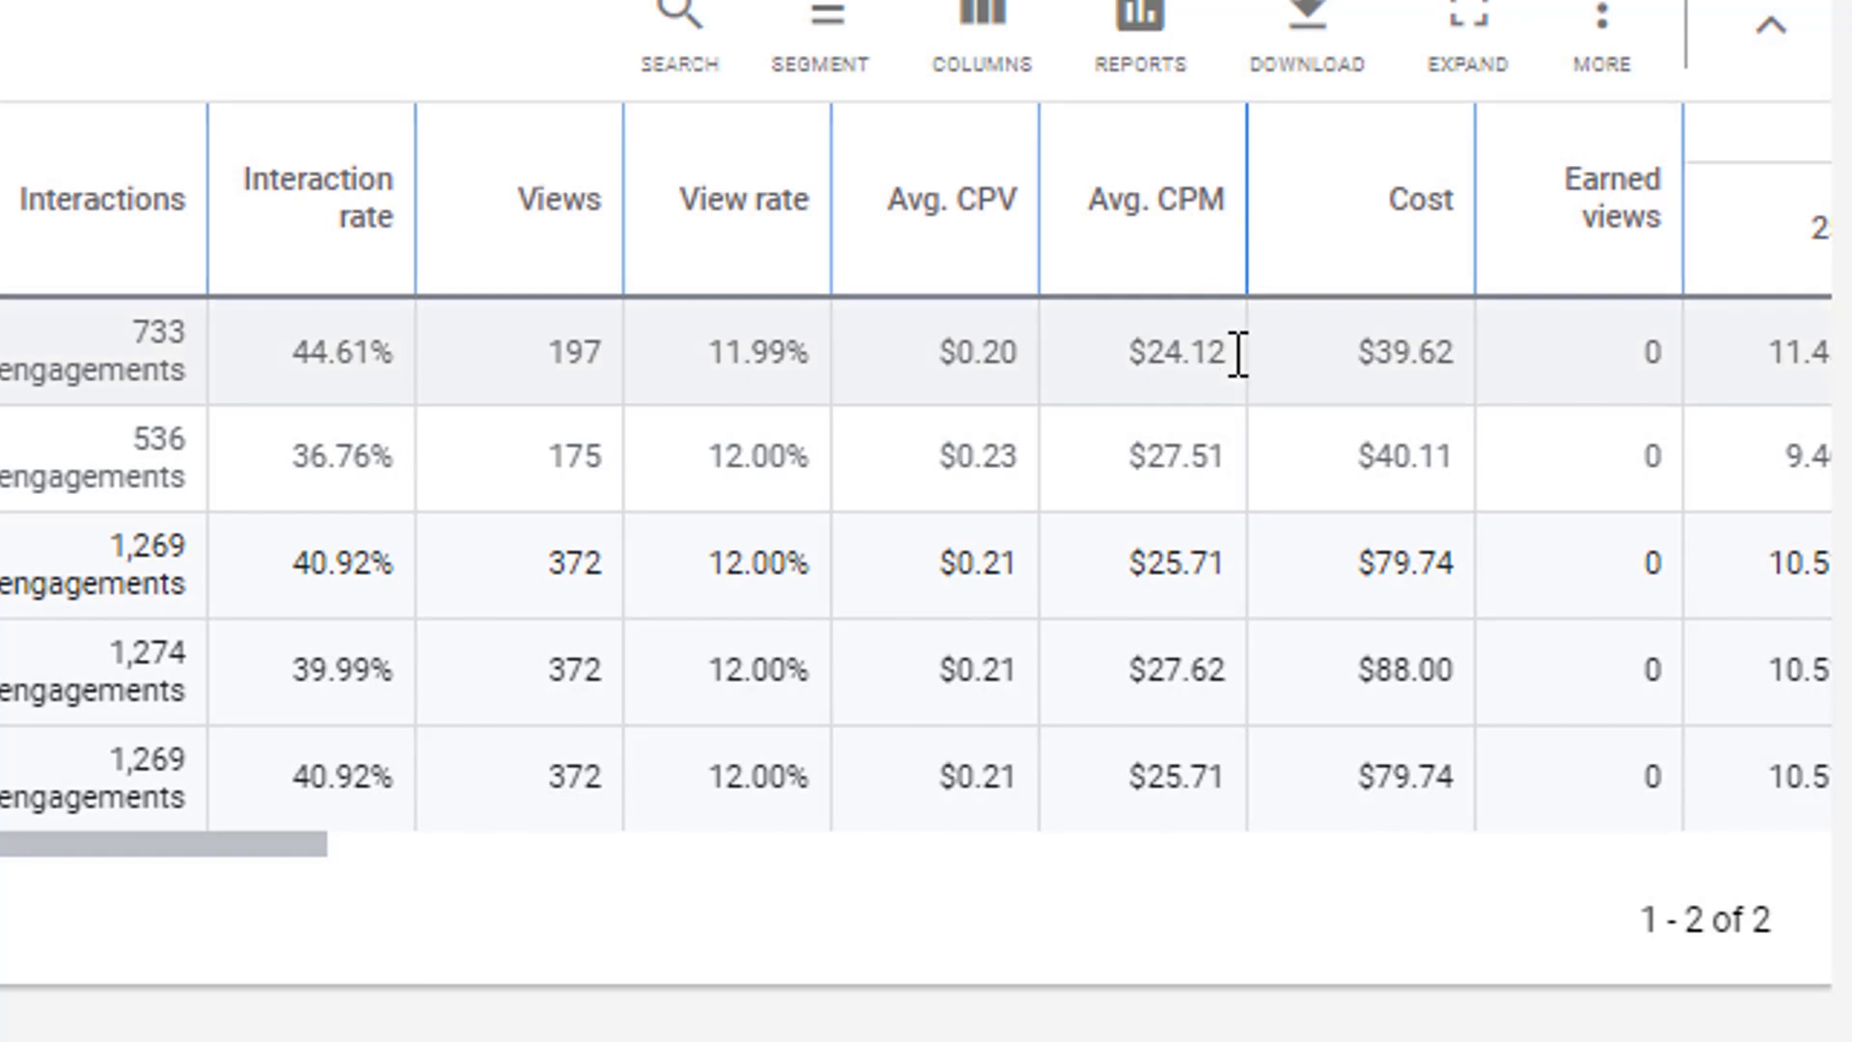
drag(1233, 355, 1109, 369)
drag(1468, 333, 1363, 363)
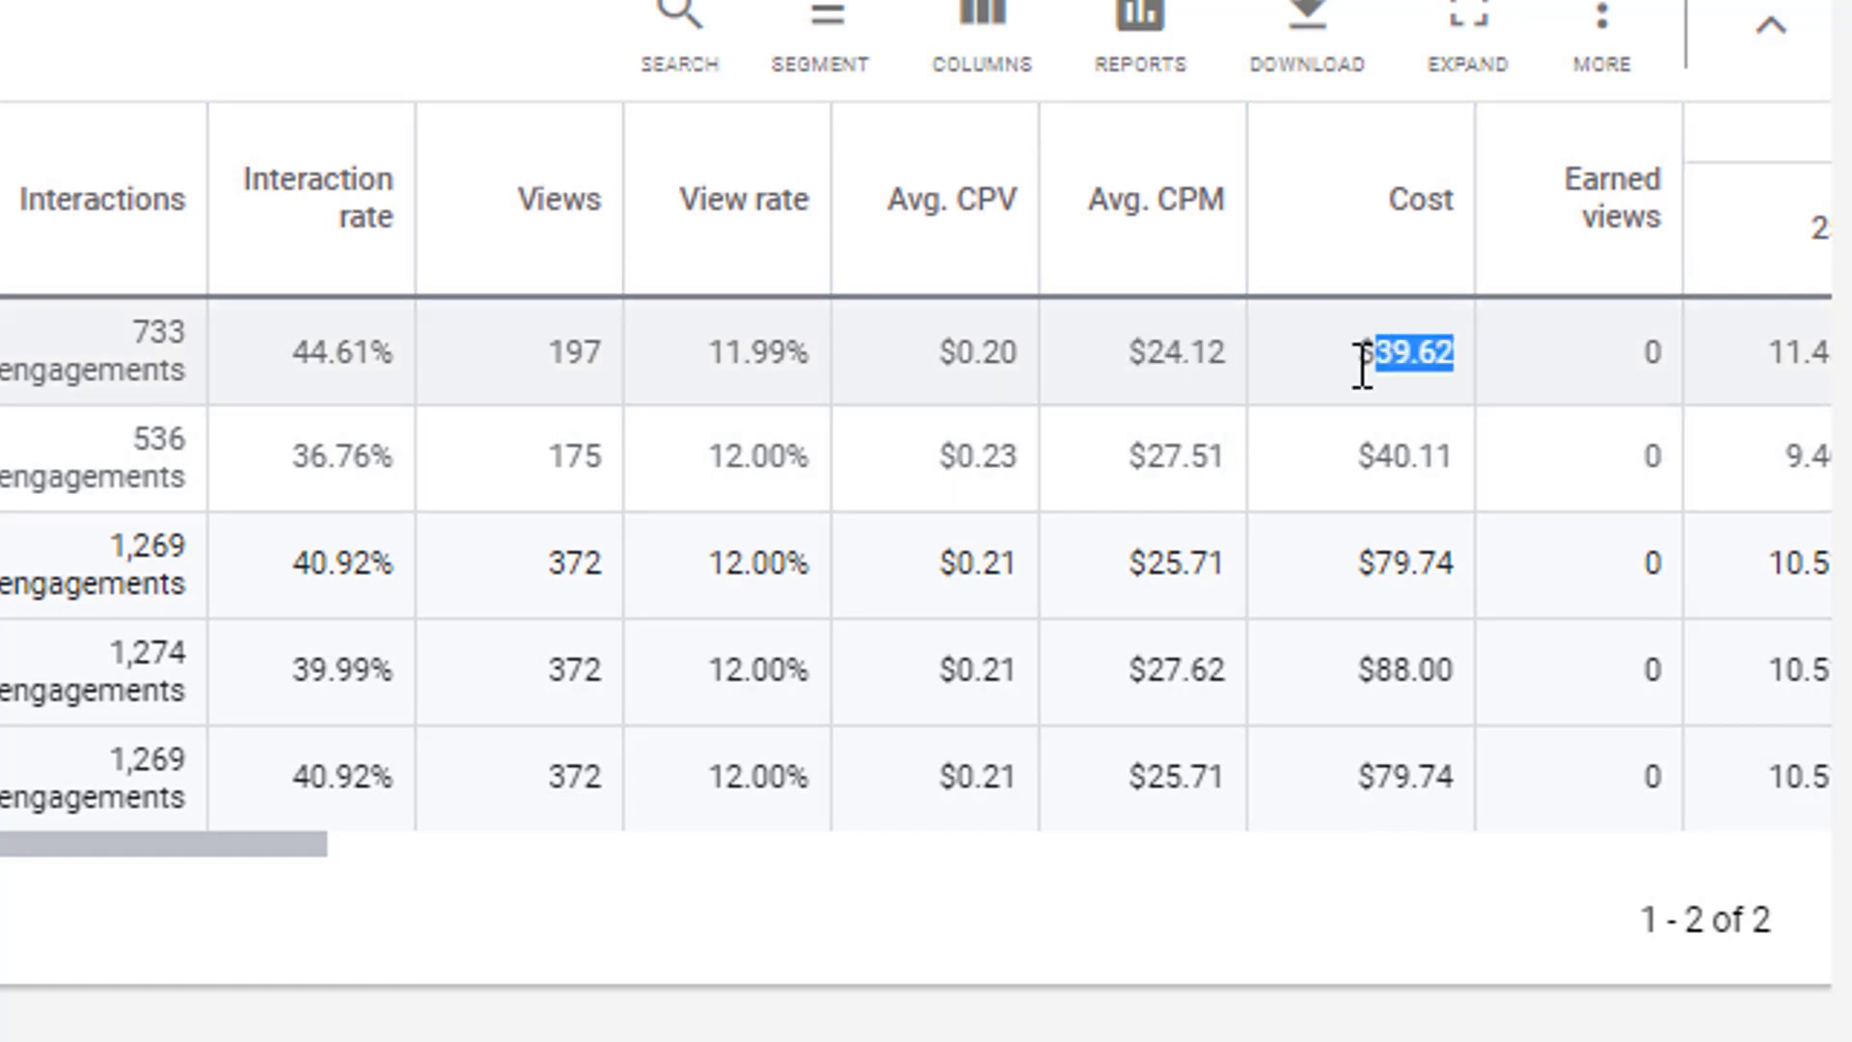
drag(1441, 472, 1392, 356)
click(1414, 425)
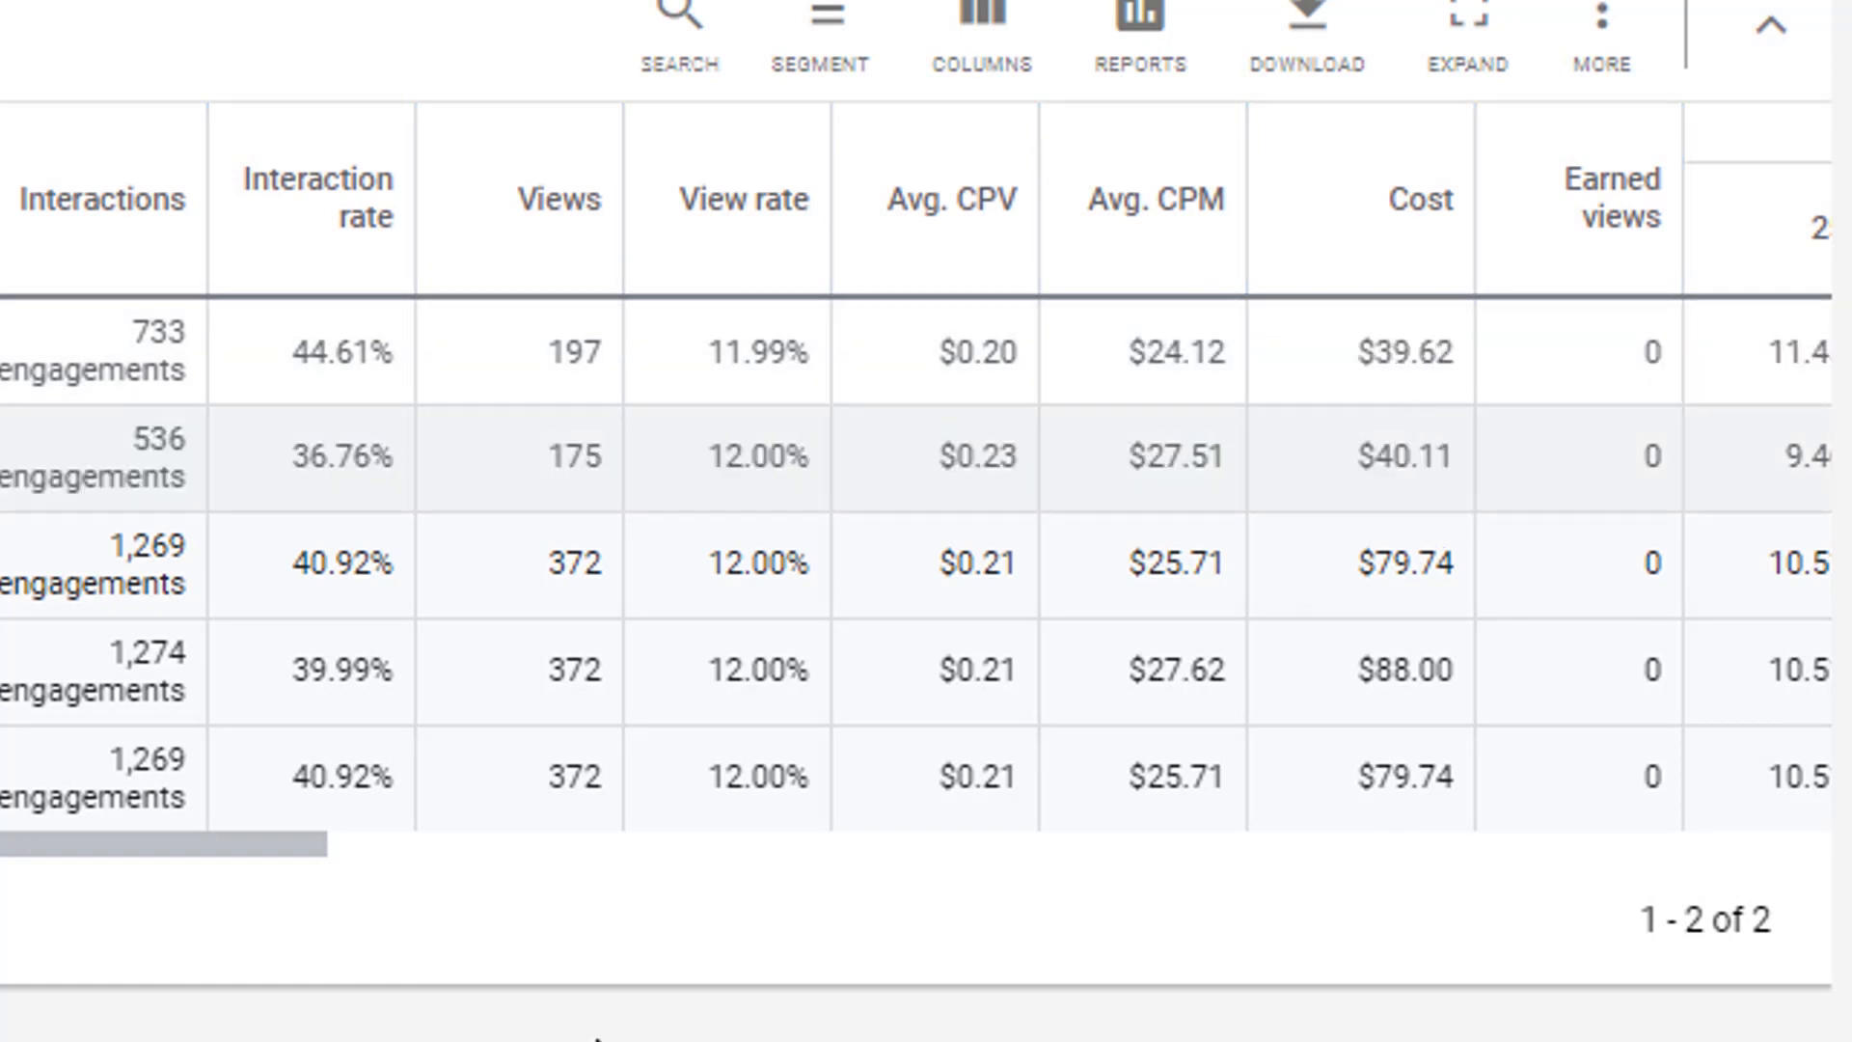
Step: Examine the 25%, 50%, 75% and 100% video played rates of both campaigns
drag(0, 845, 823, 897)
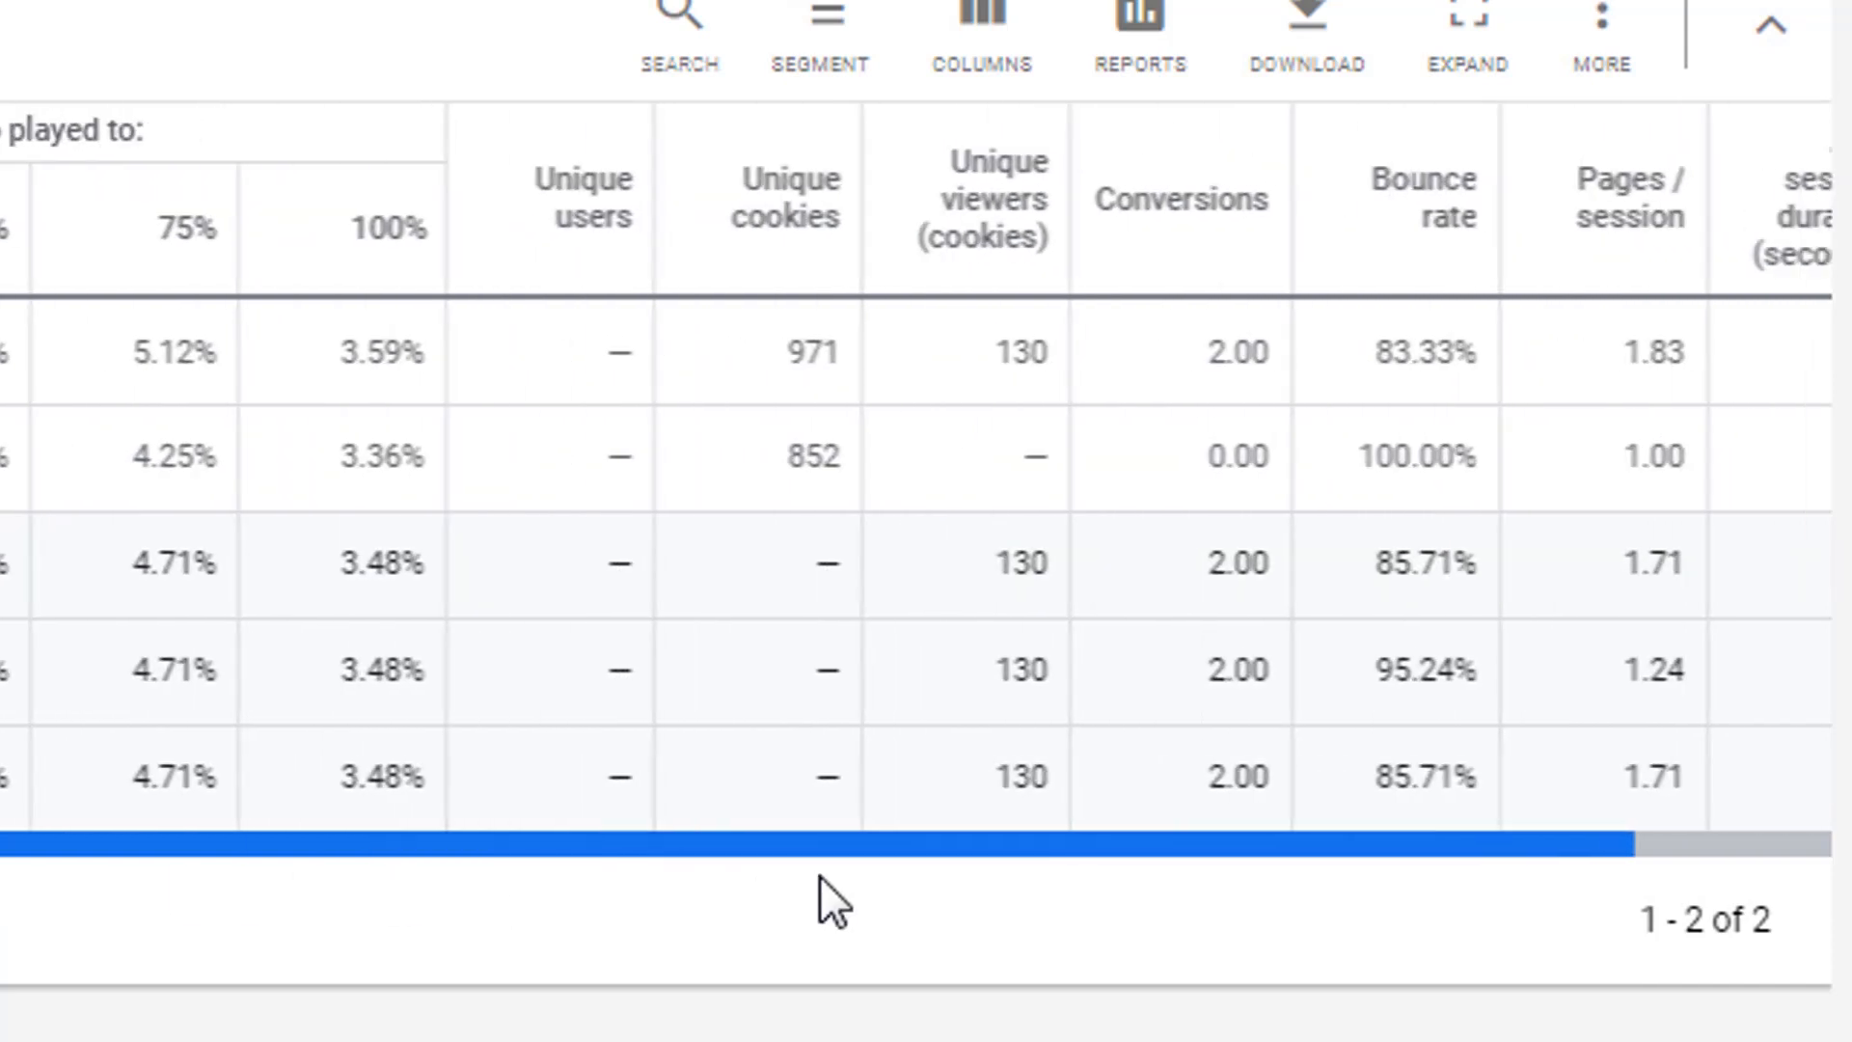
scroll(61, 153, left, 4)
scroll(351, 434, left, 2)
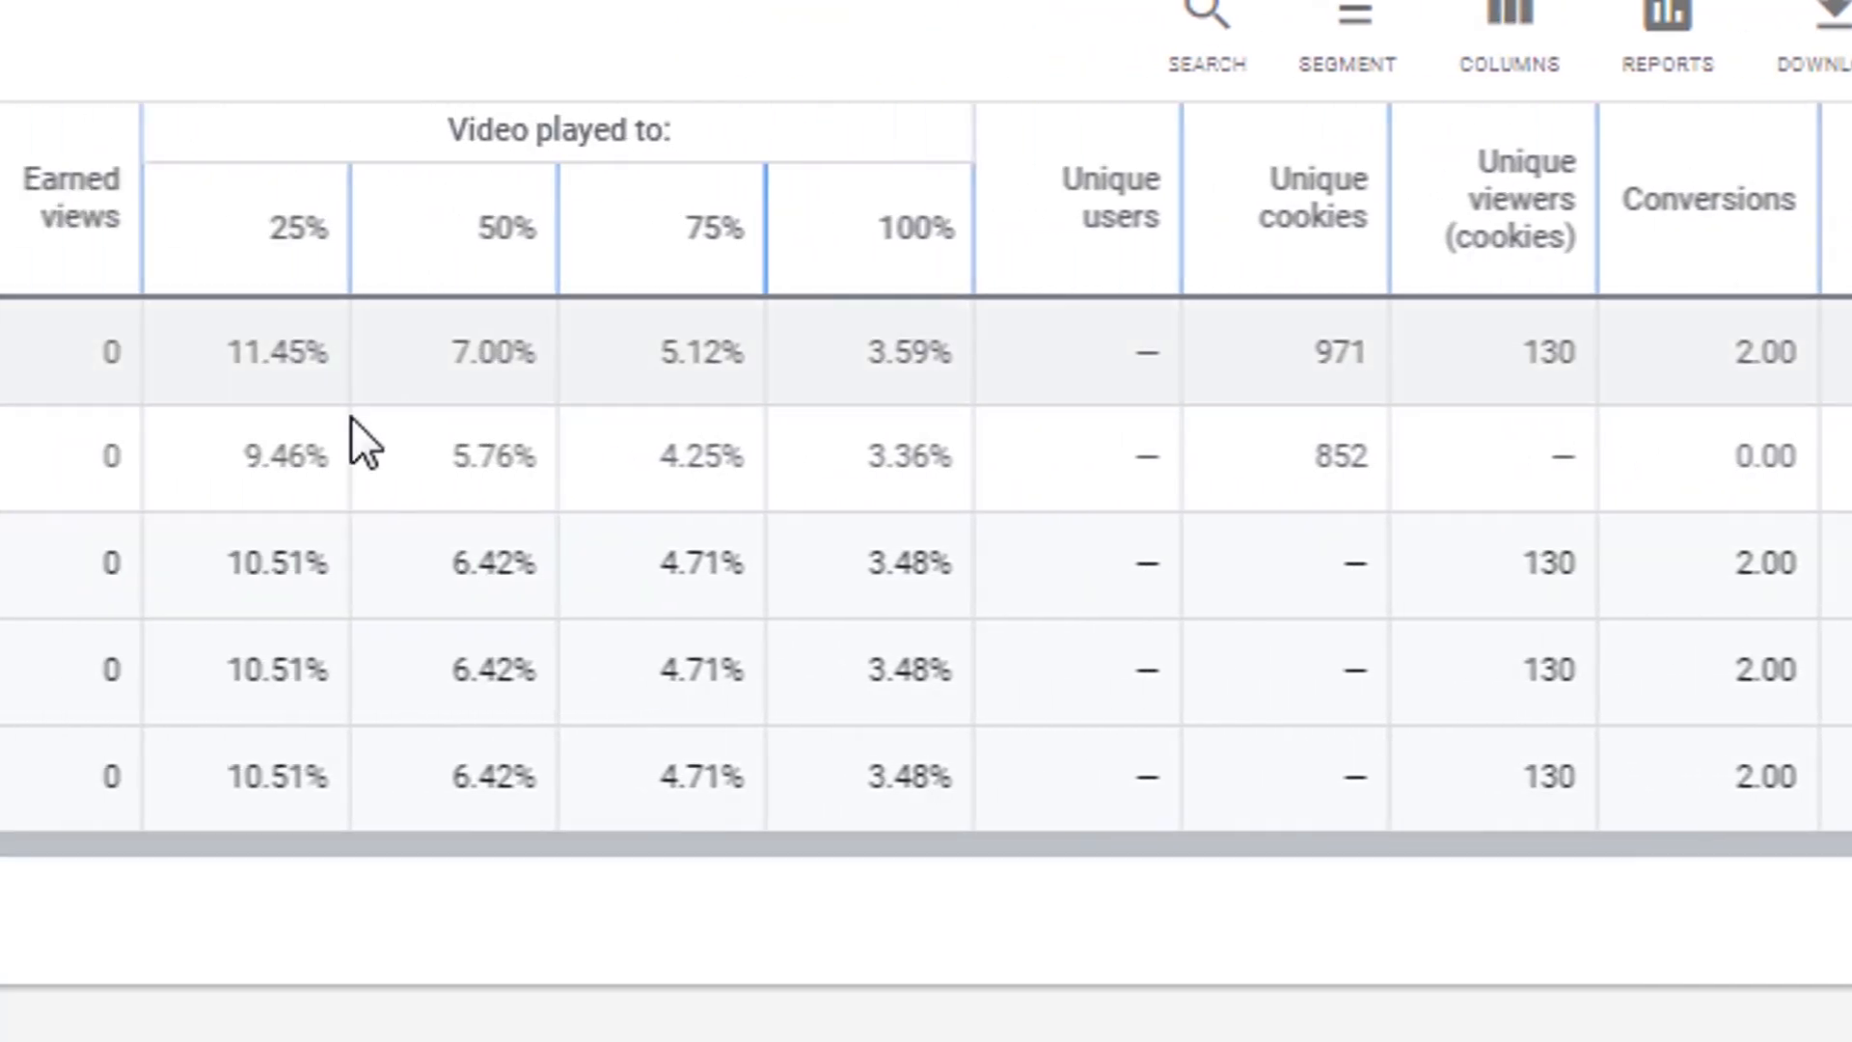
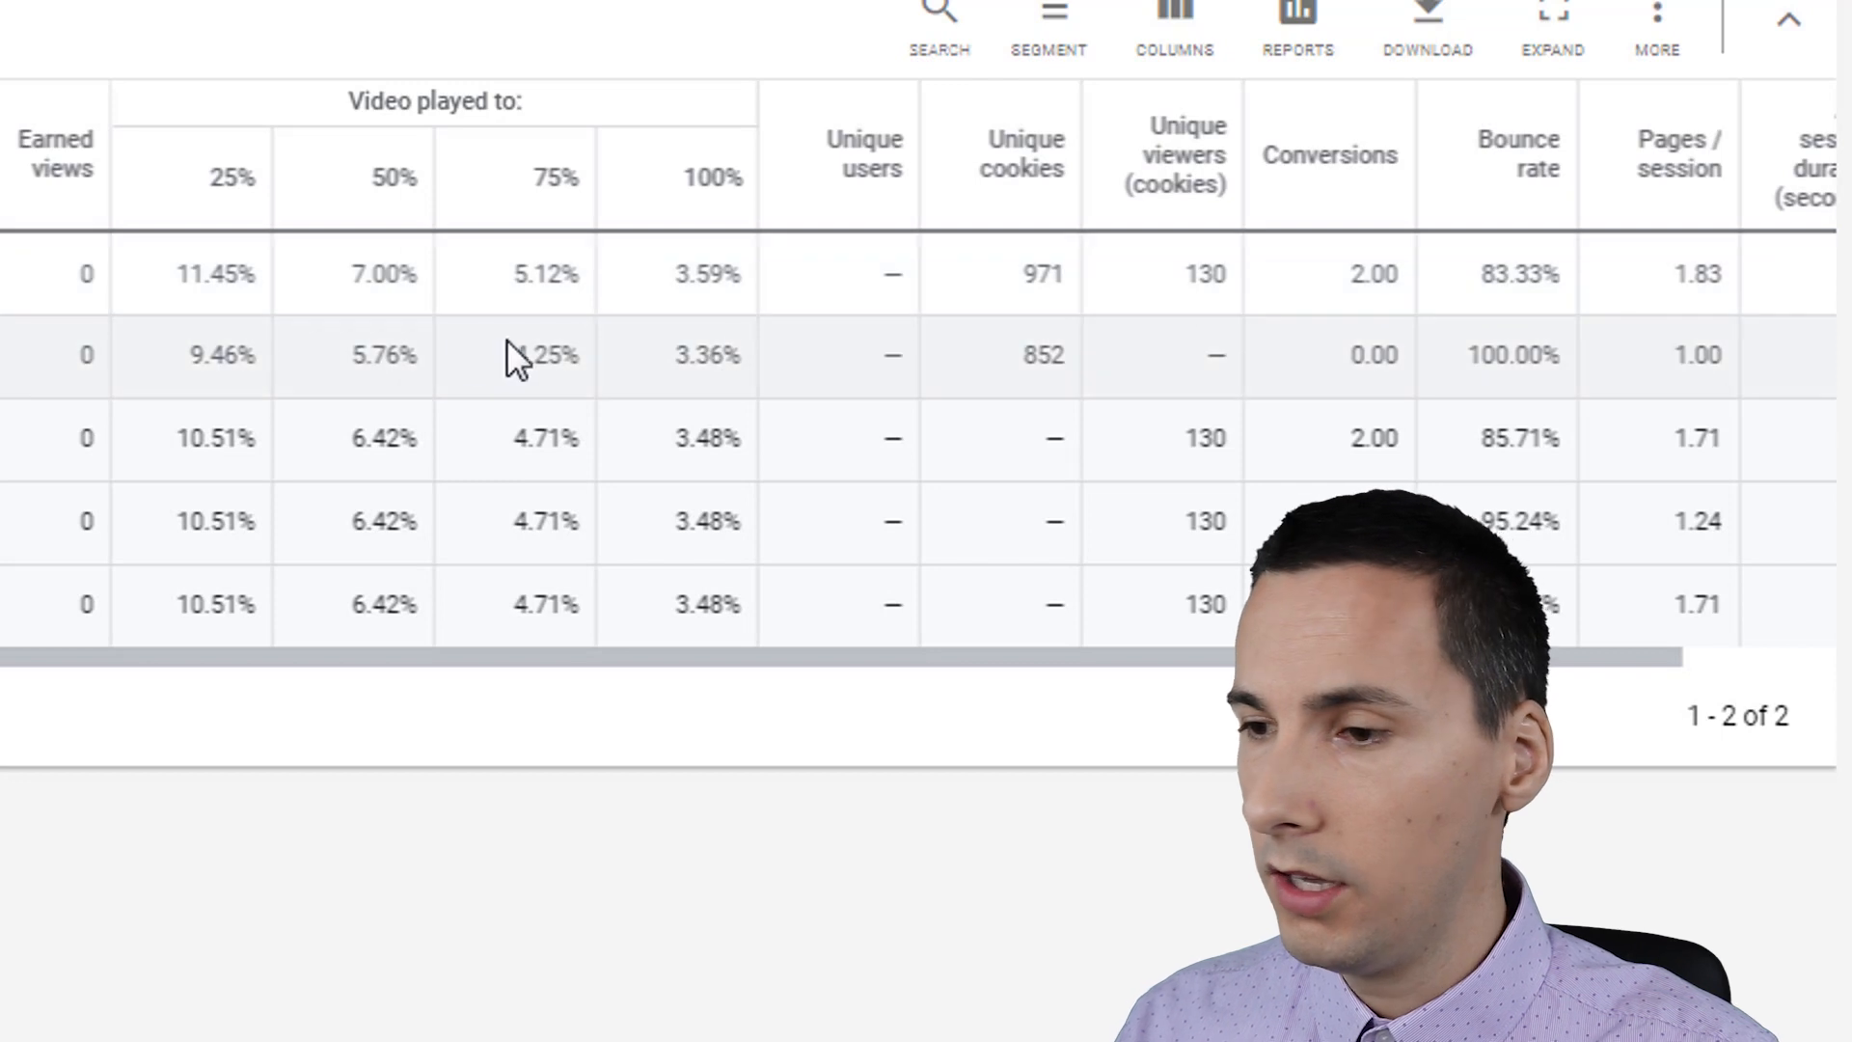
Step: Compare the conversions of the Studio and Outside campaigns in the campaign table
drag(1003, 656, 1147, 656)
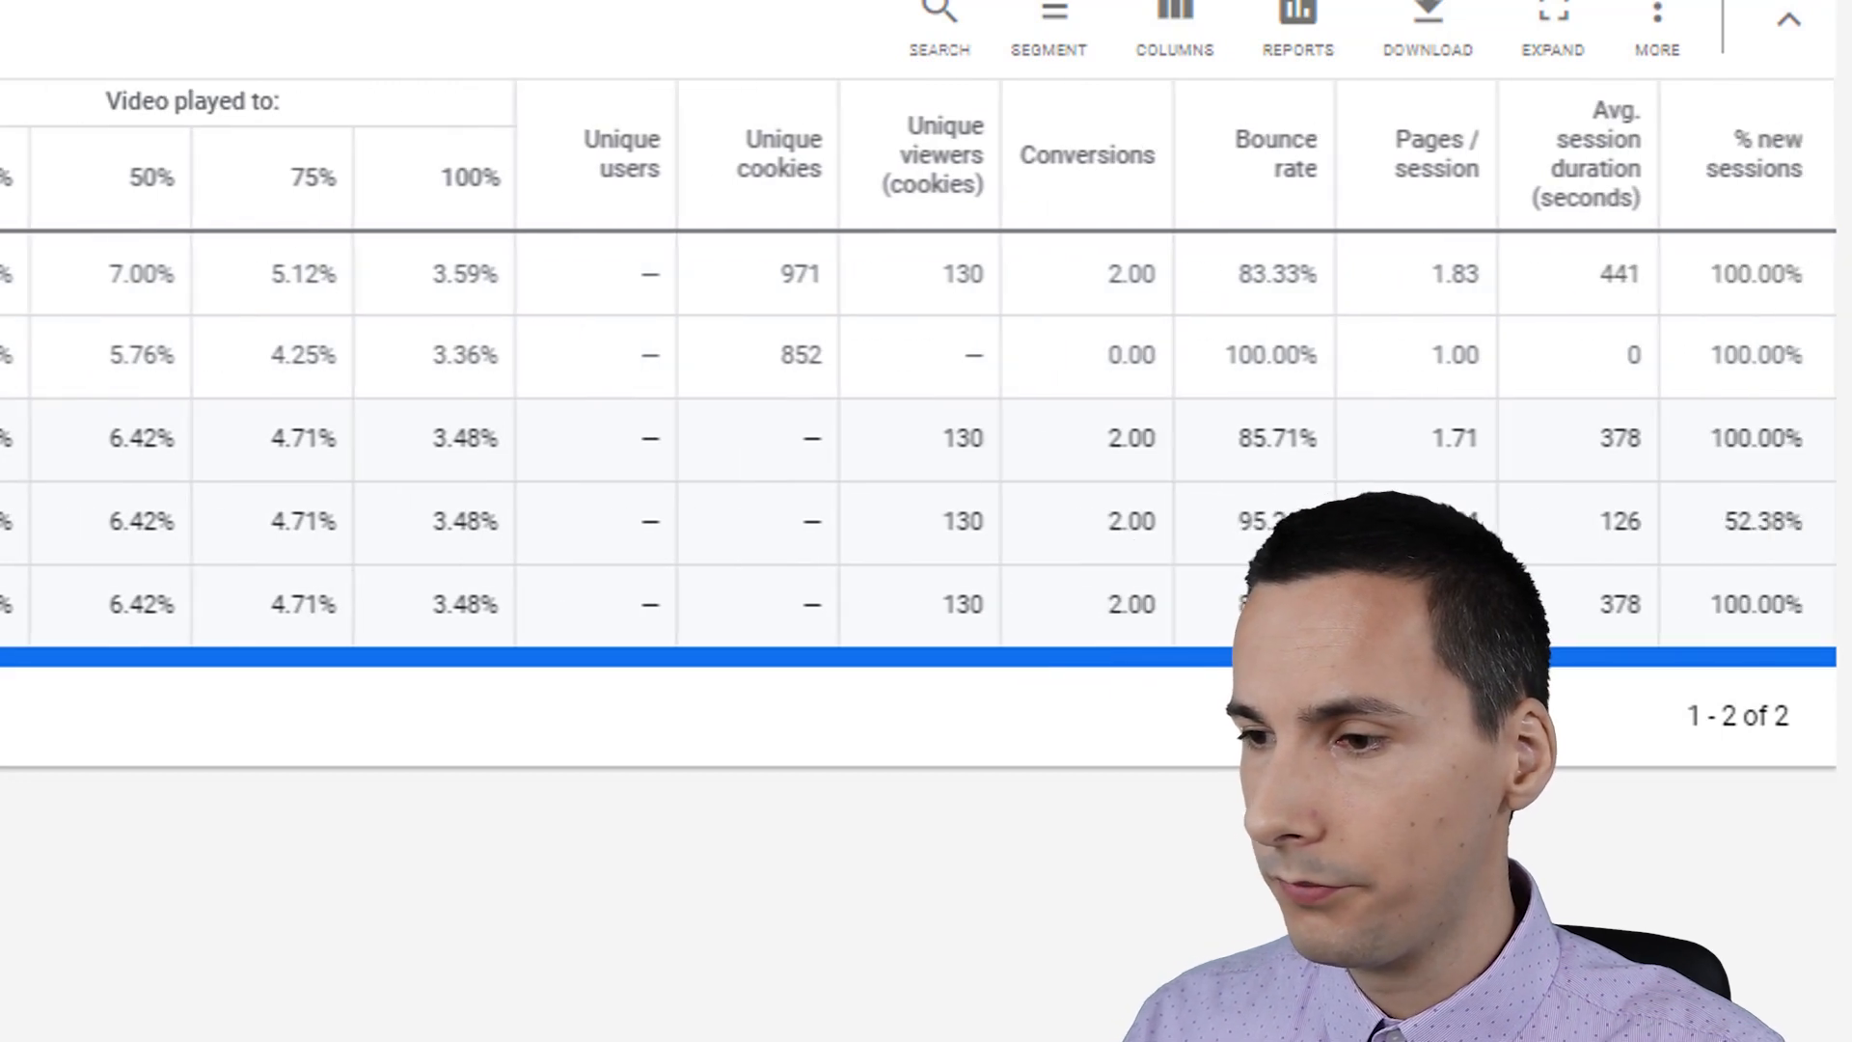
double_click(1115, 283)
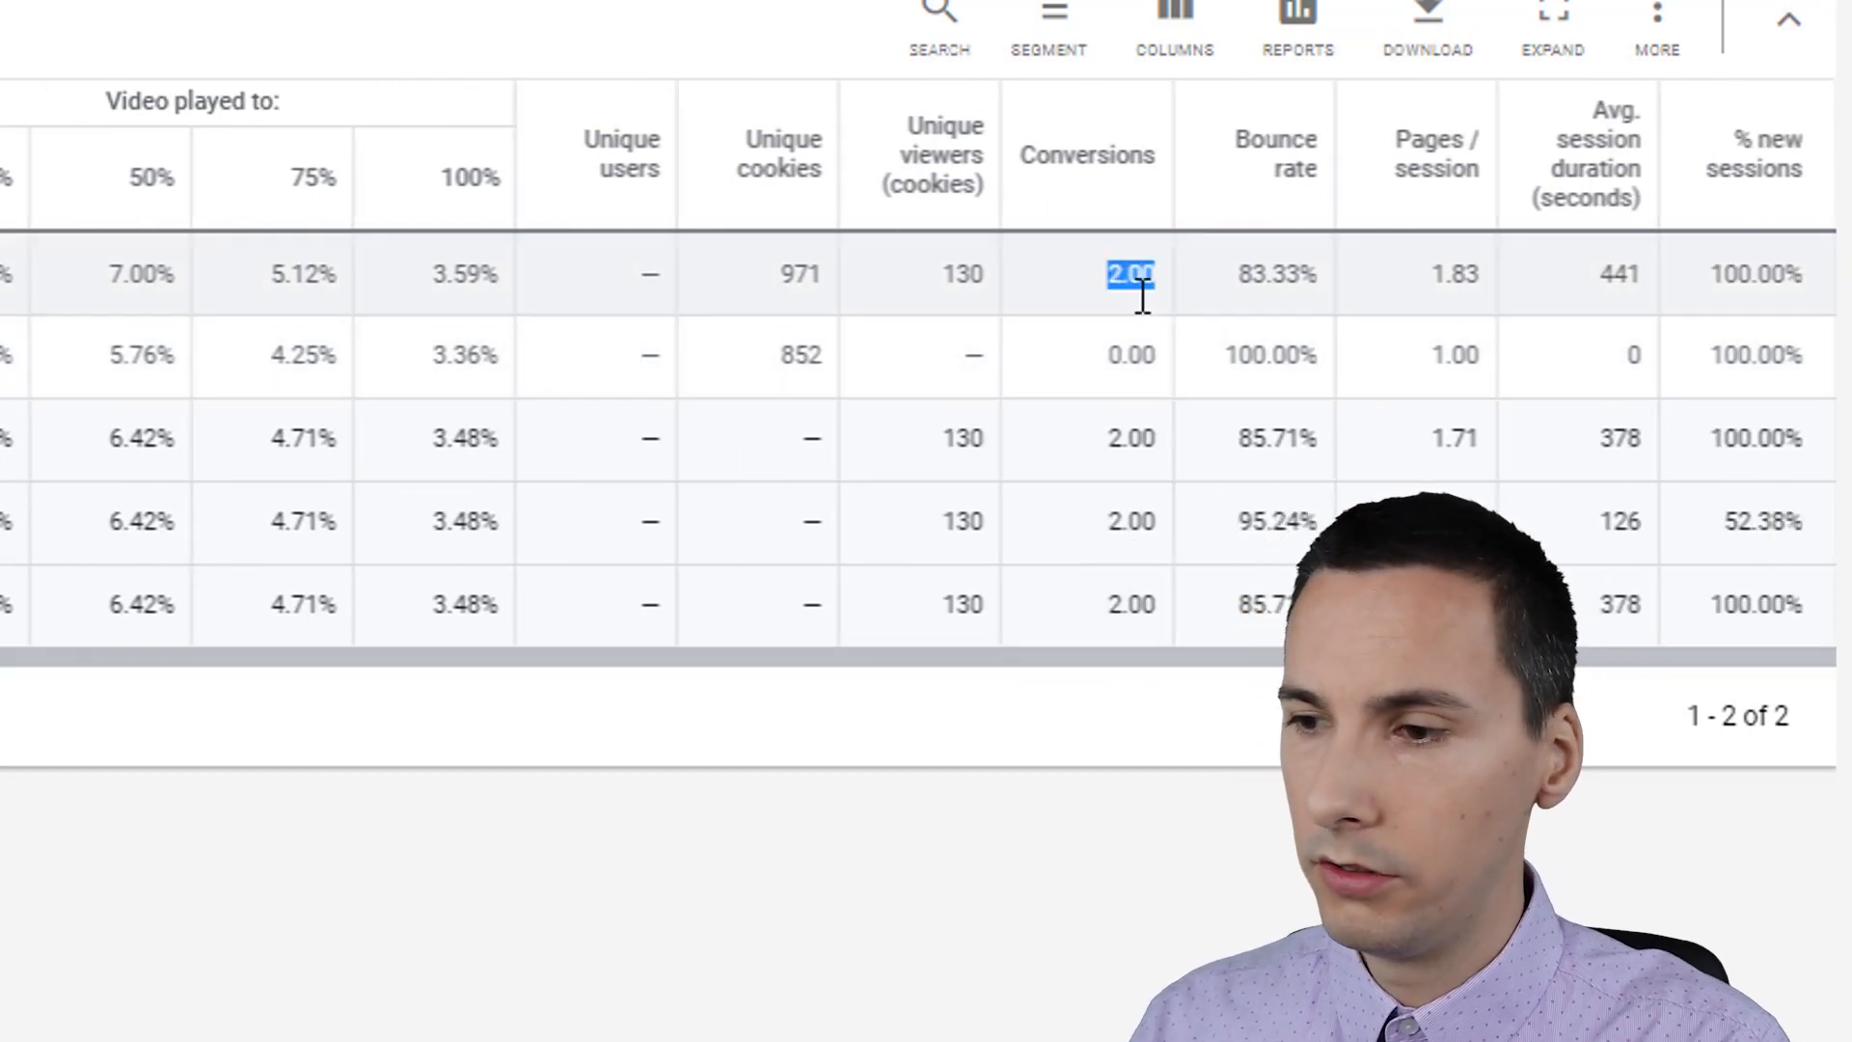
click(1160, 329)
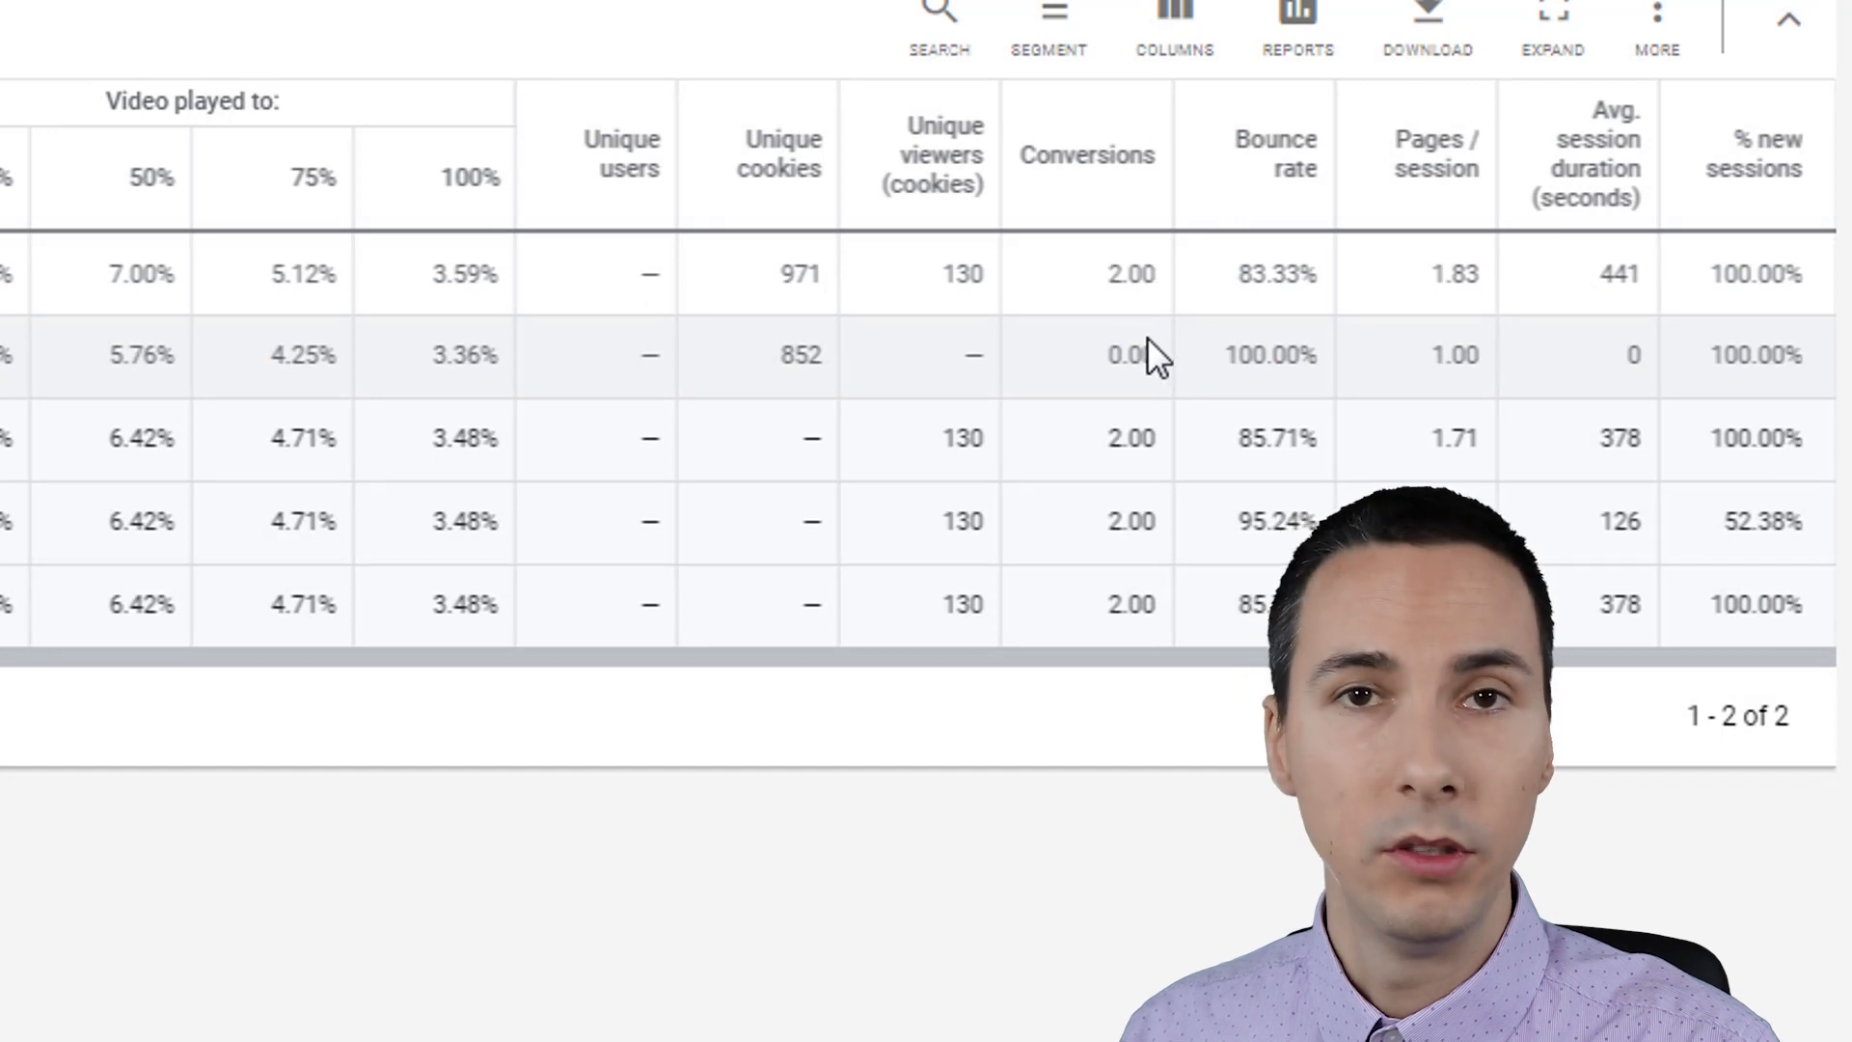
double_click(1112, 283)
click(1095, 319)
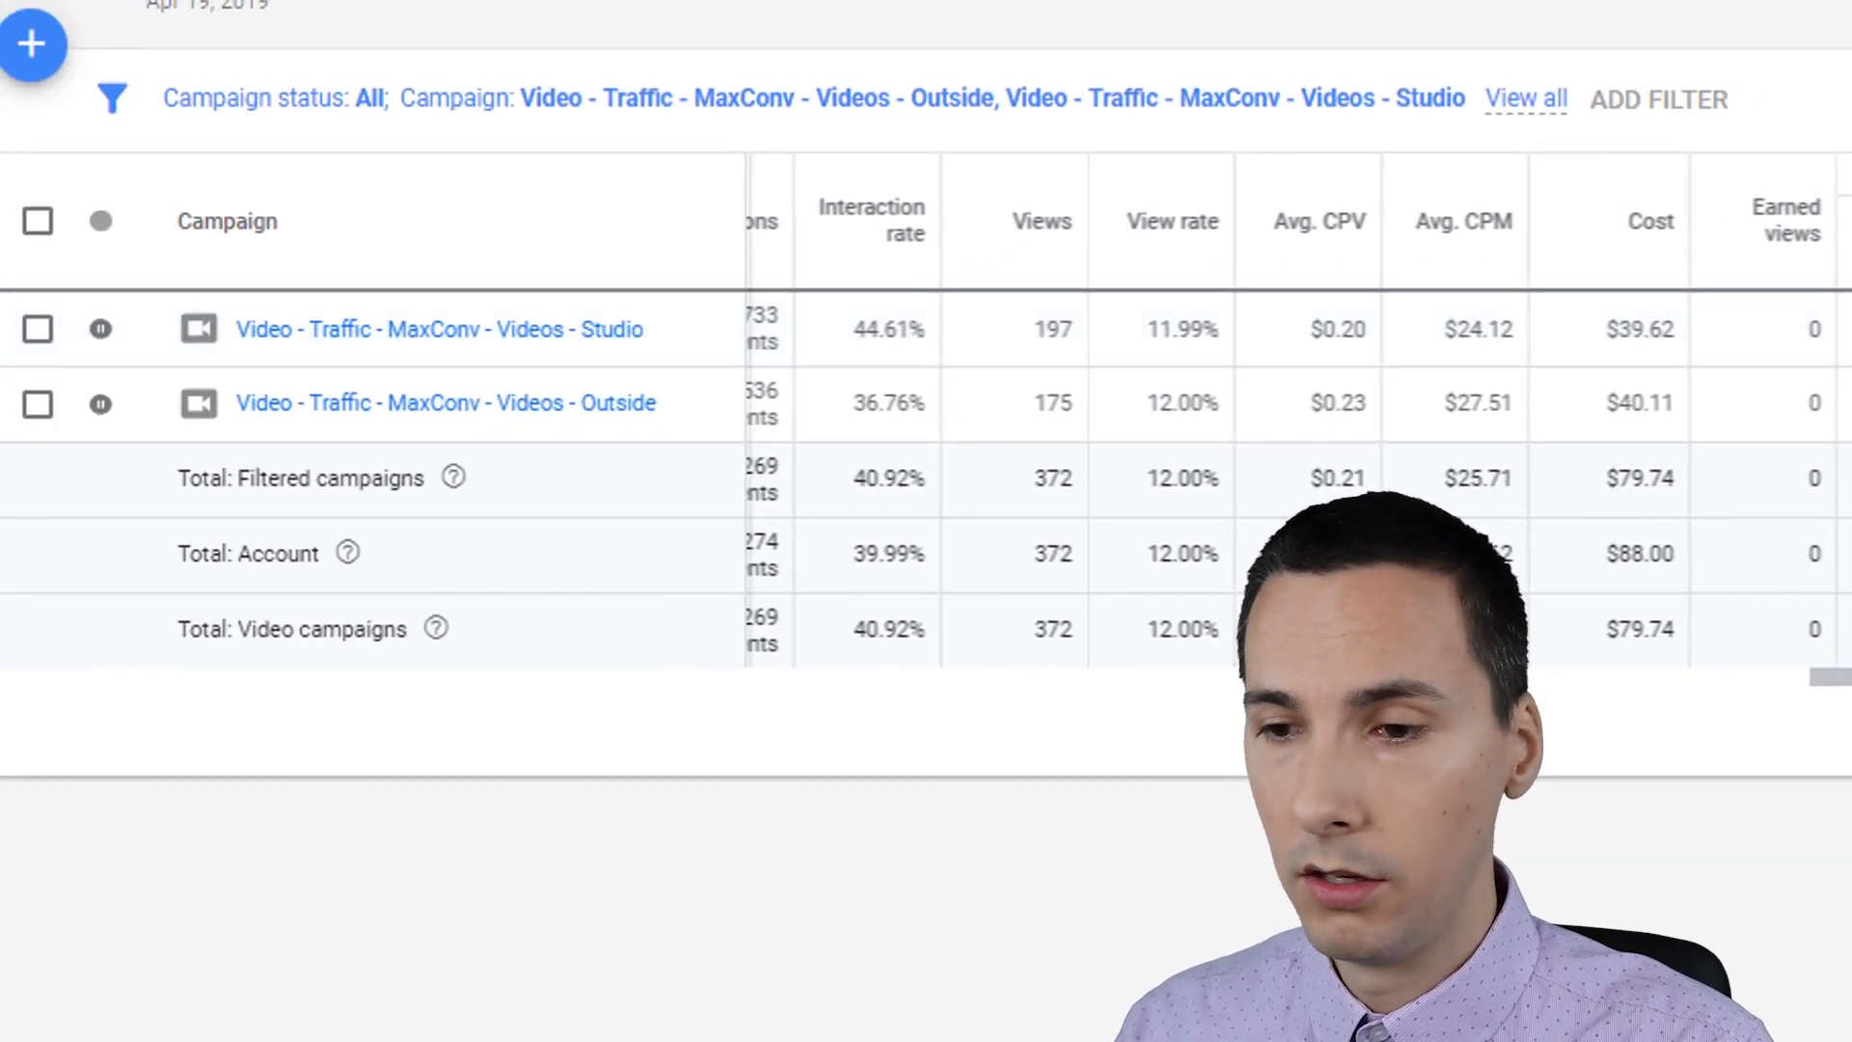
Step: Check the Studio campaign's clicks, then bring the engagement and conversion columns back into view
drag(1837, 677, 1395, 704)
drag(1331, 331, 1318, 337)
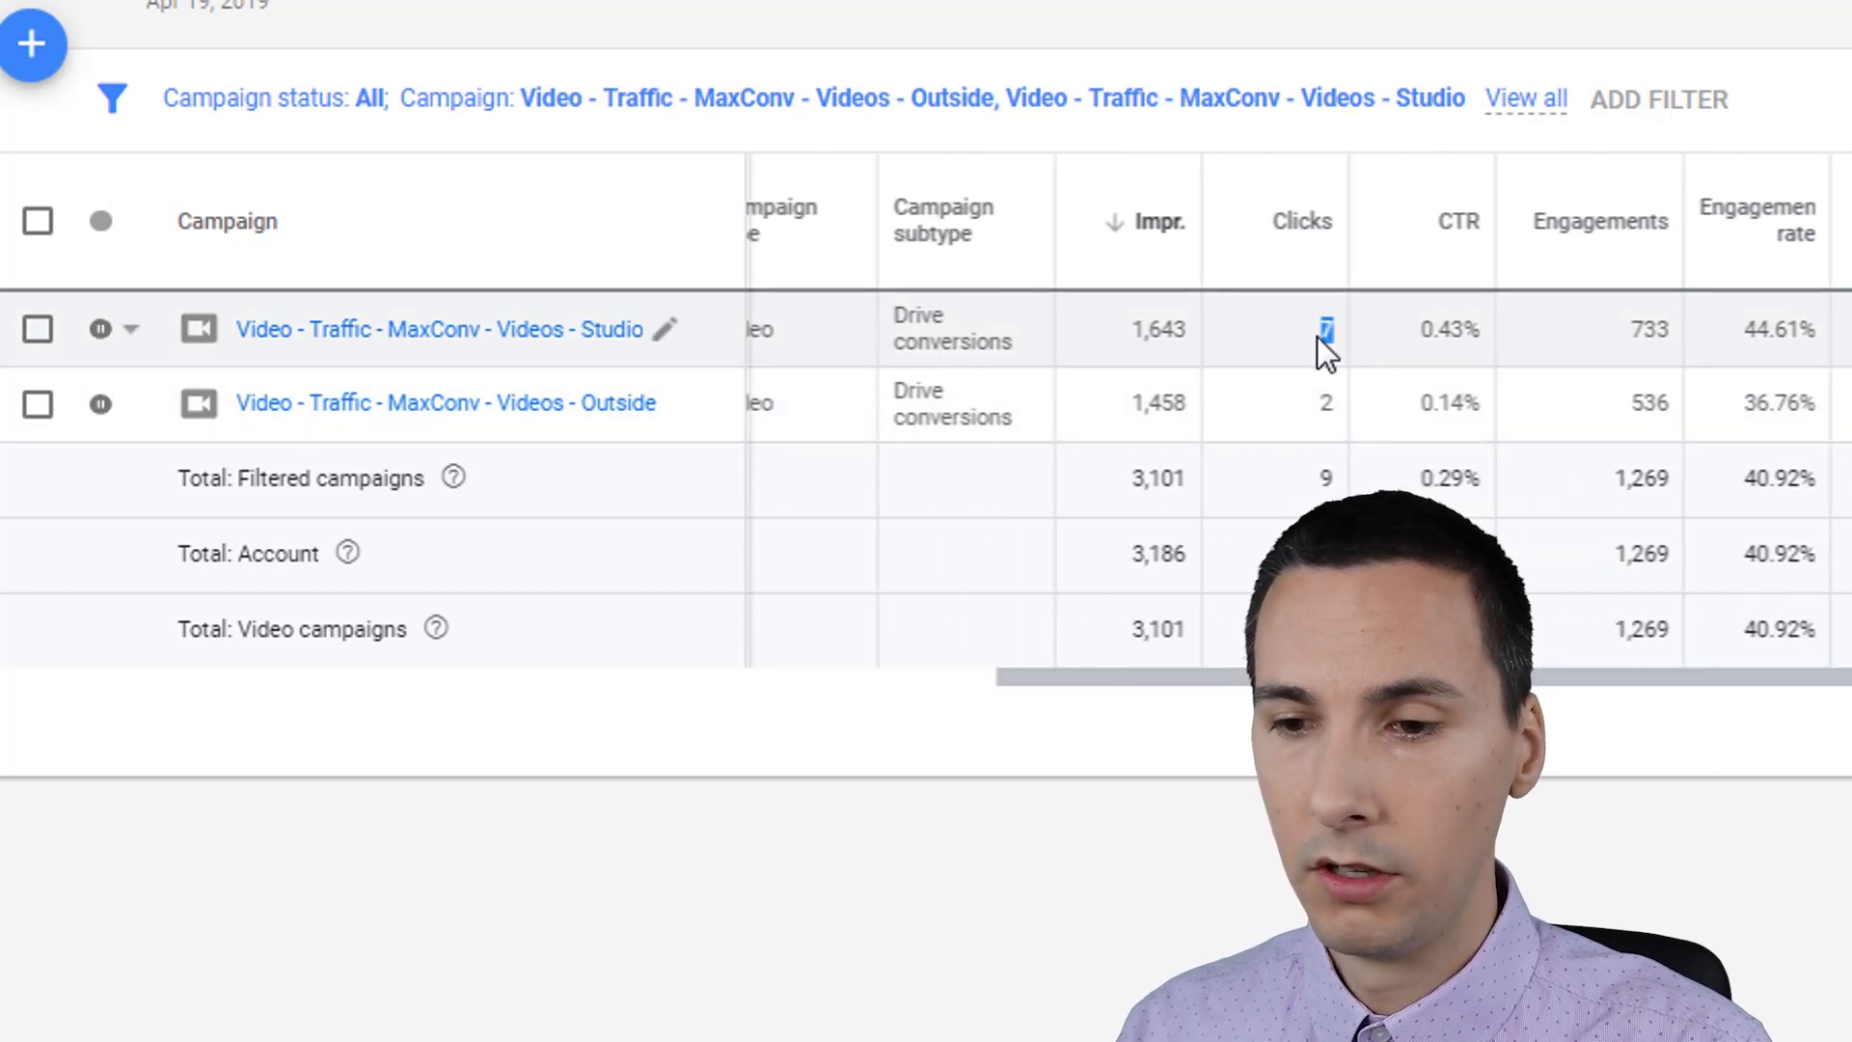
click(1317, 338)
drag(1678, 674, 1819, 691)
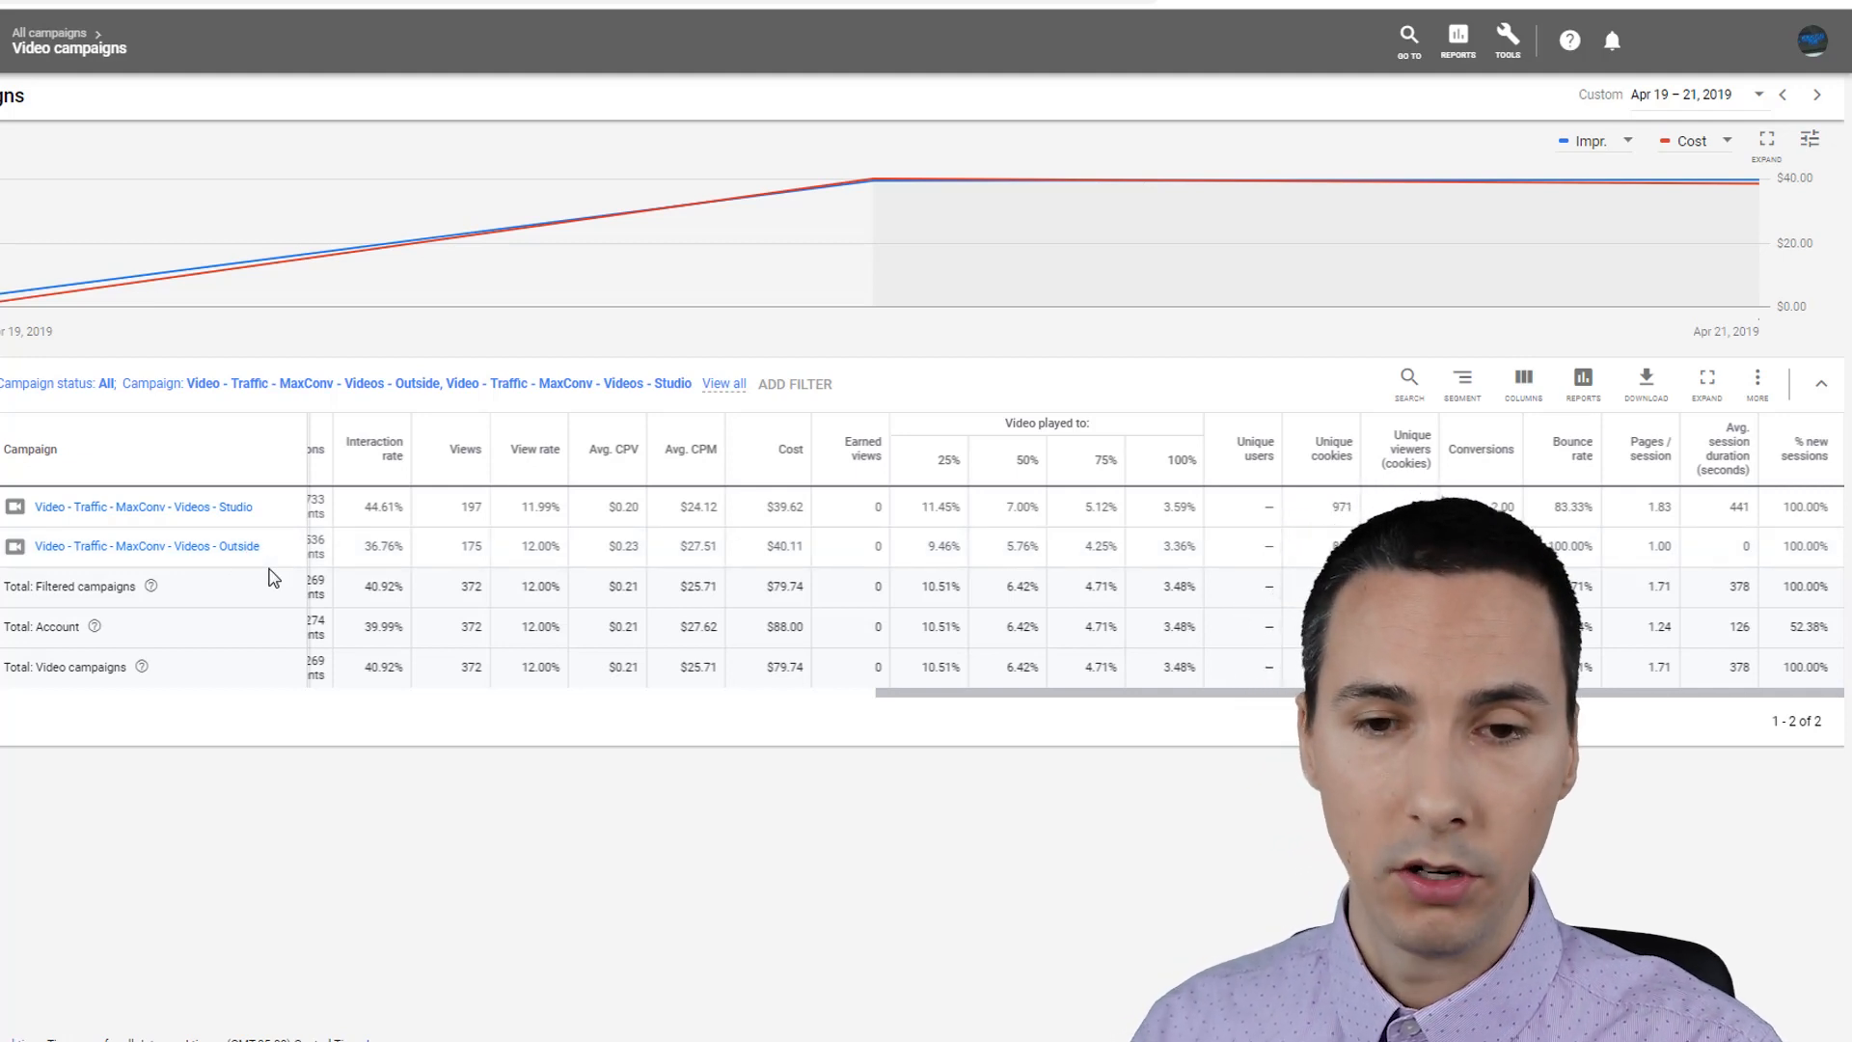
Step: Open the video keywords report and apply the saved filter Outside / Studio
click(77, 354)
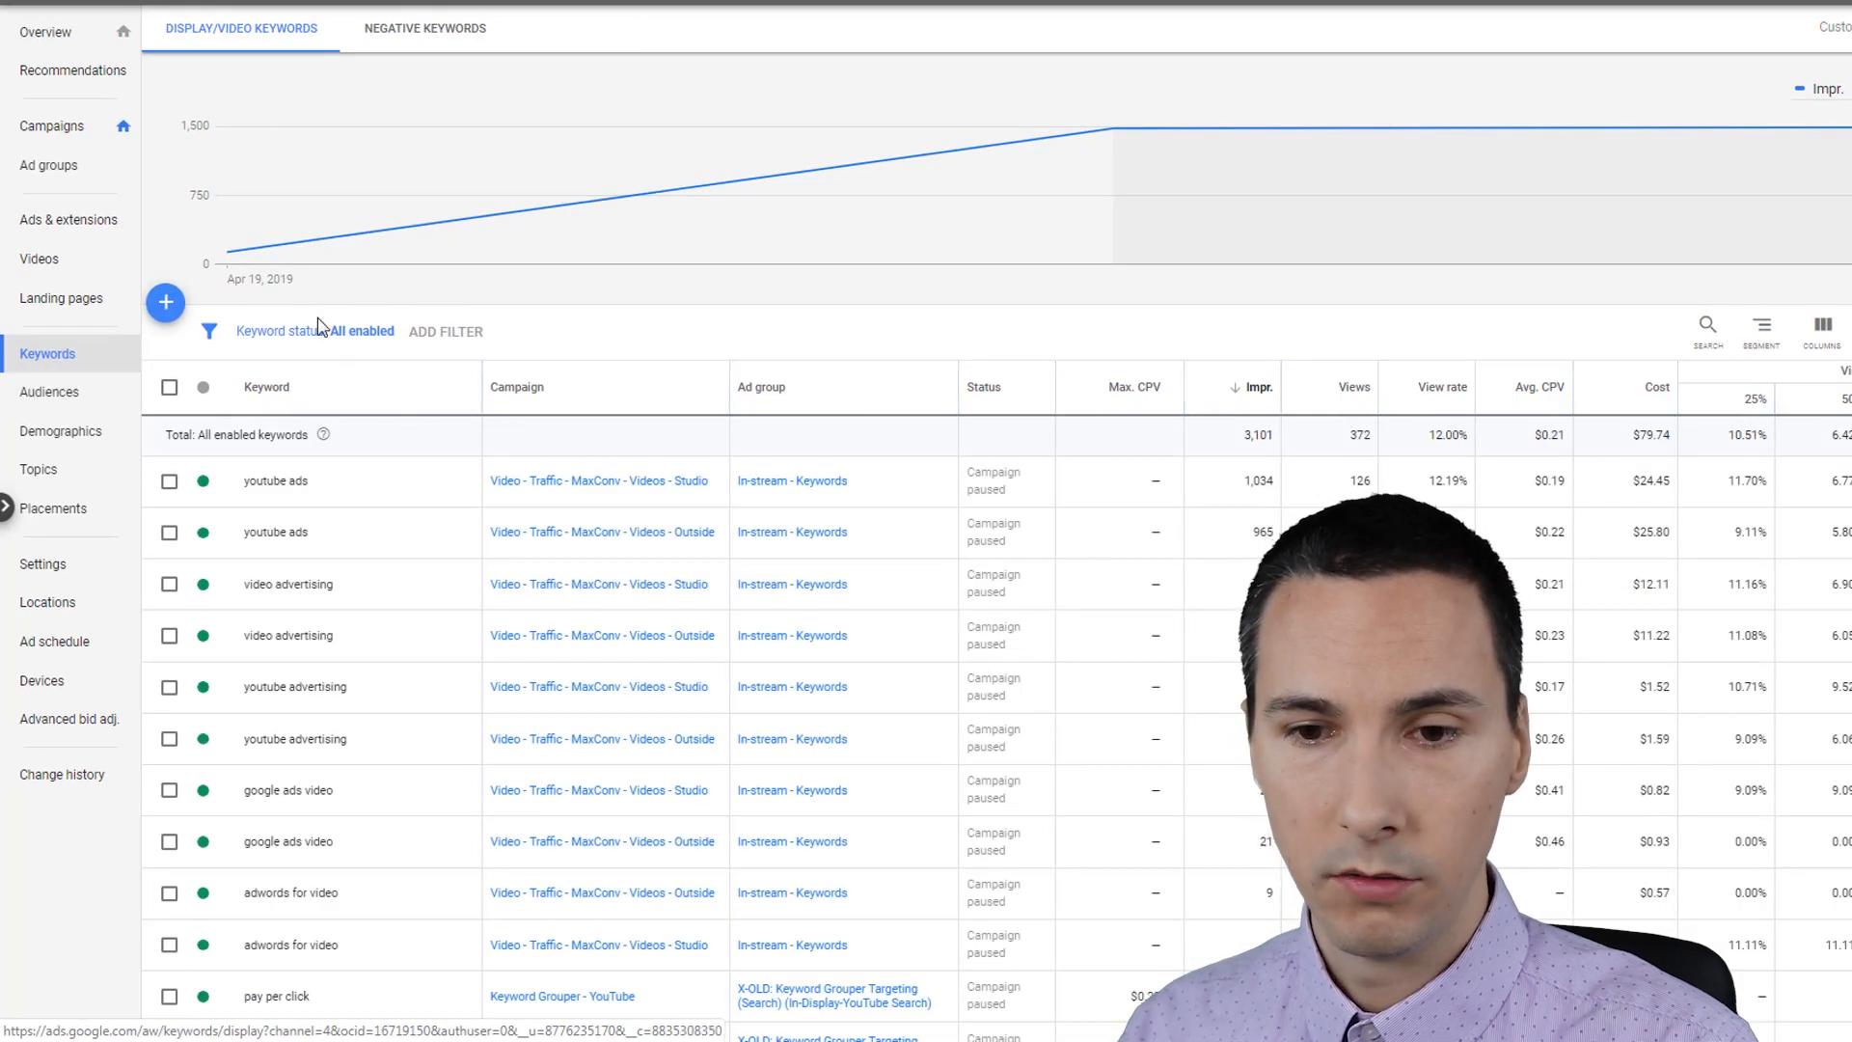
click(446, 331)
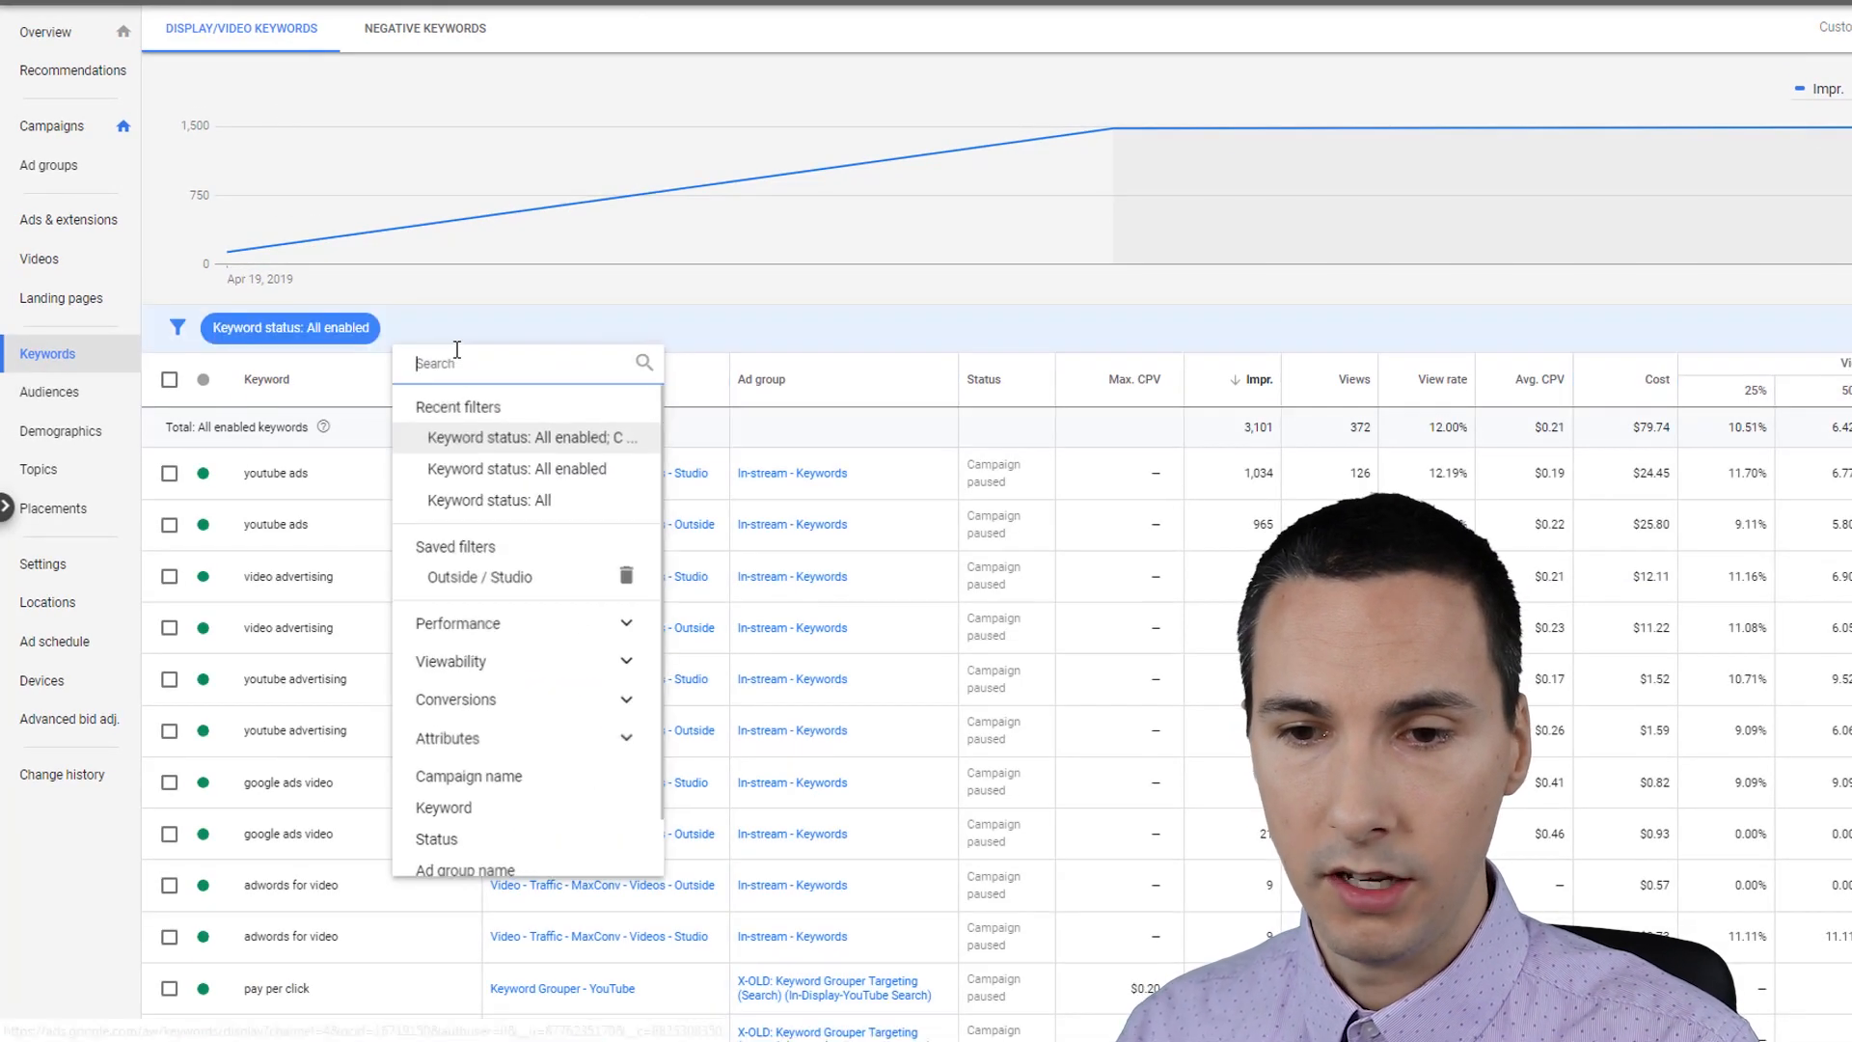
click(479, 579)
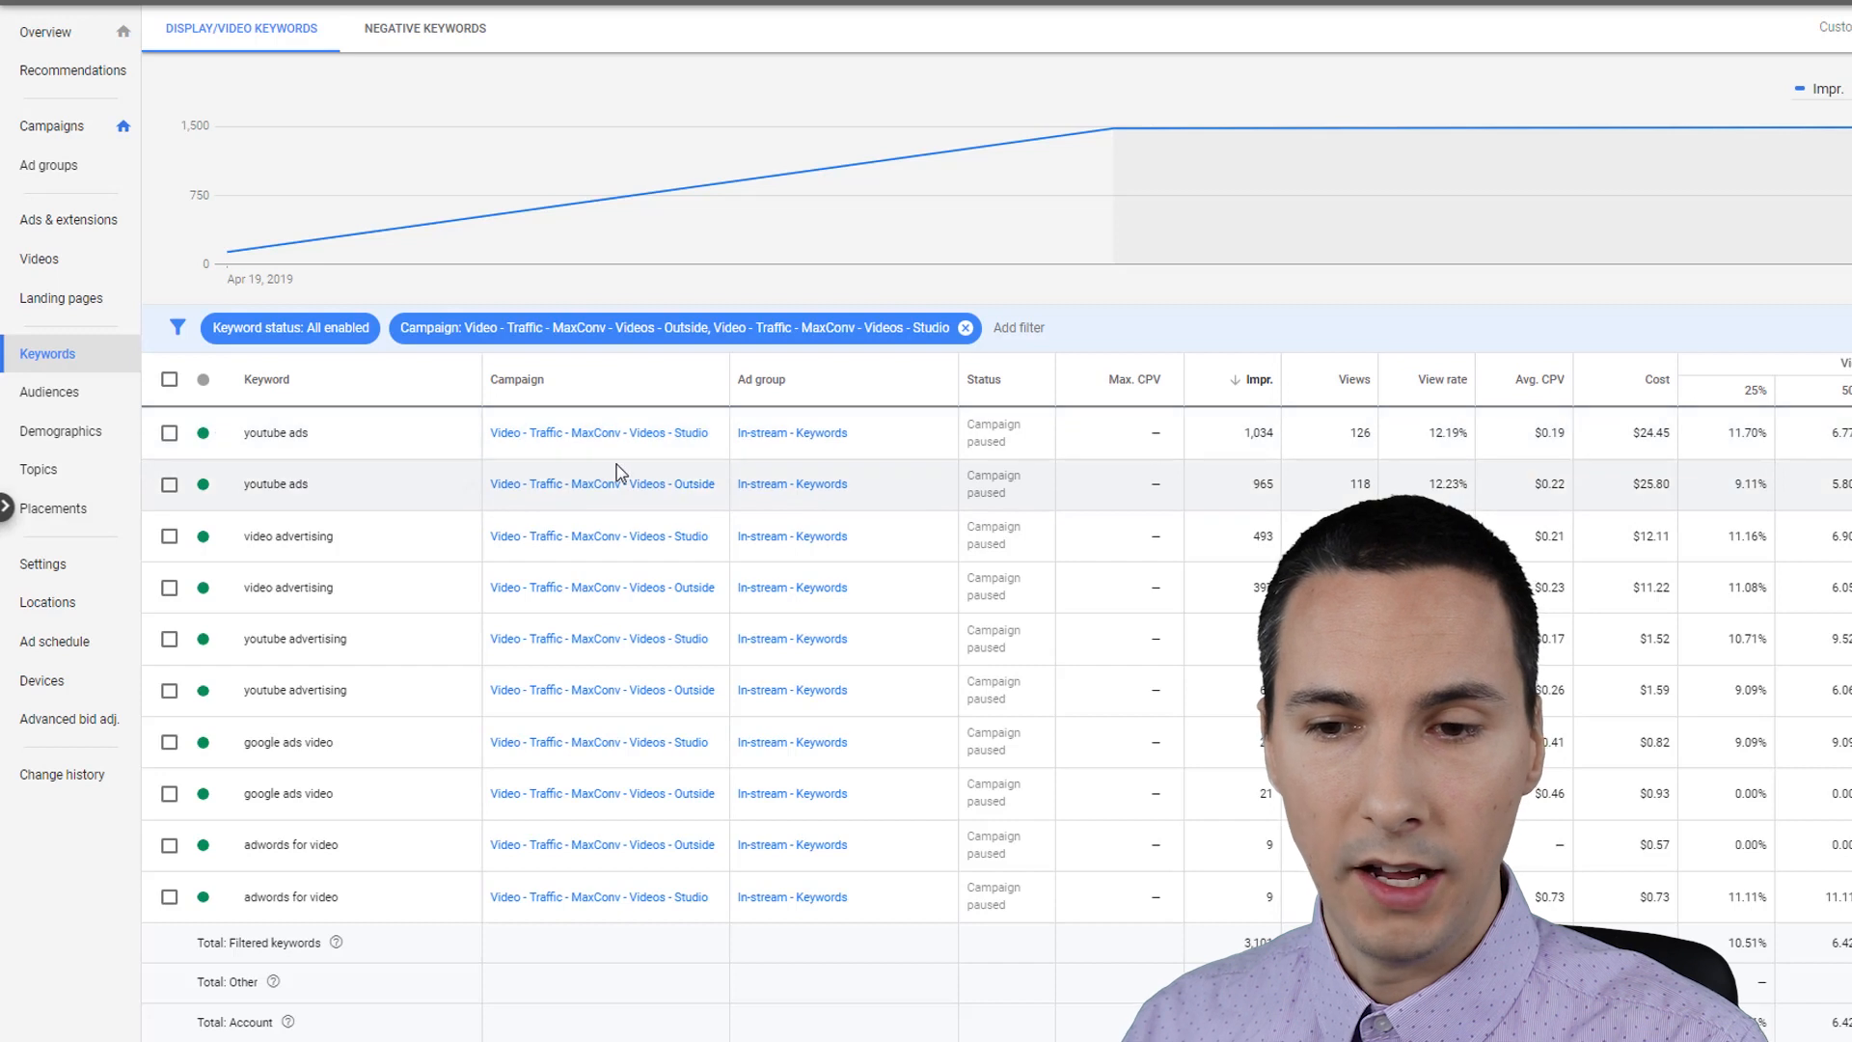
Step: Open the Studio campaign's own keyword list and examine the keywords' impressions
click(606, 433)
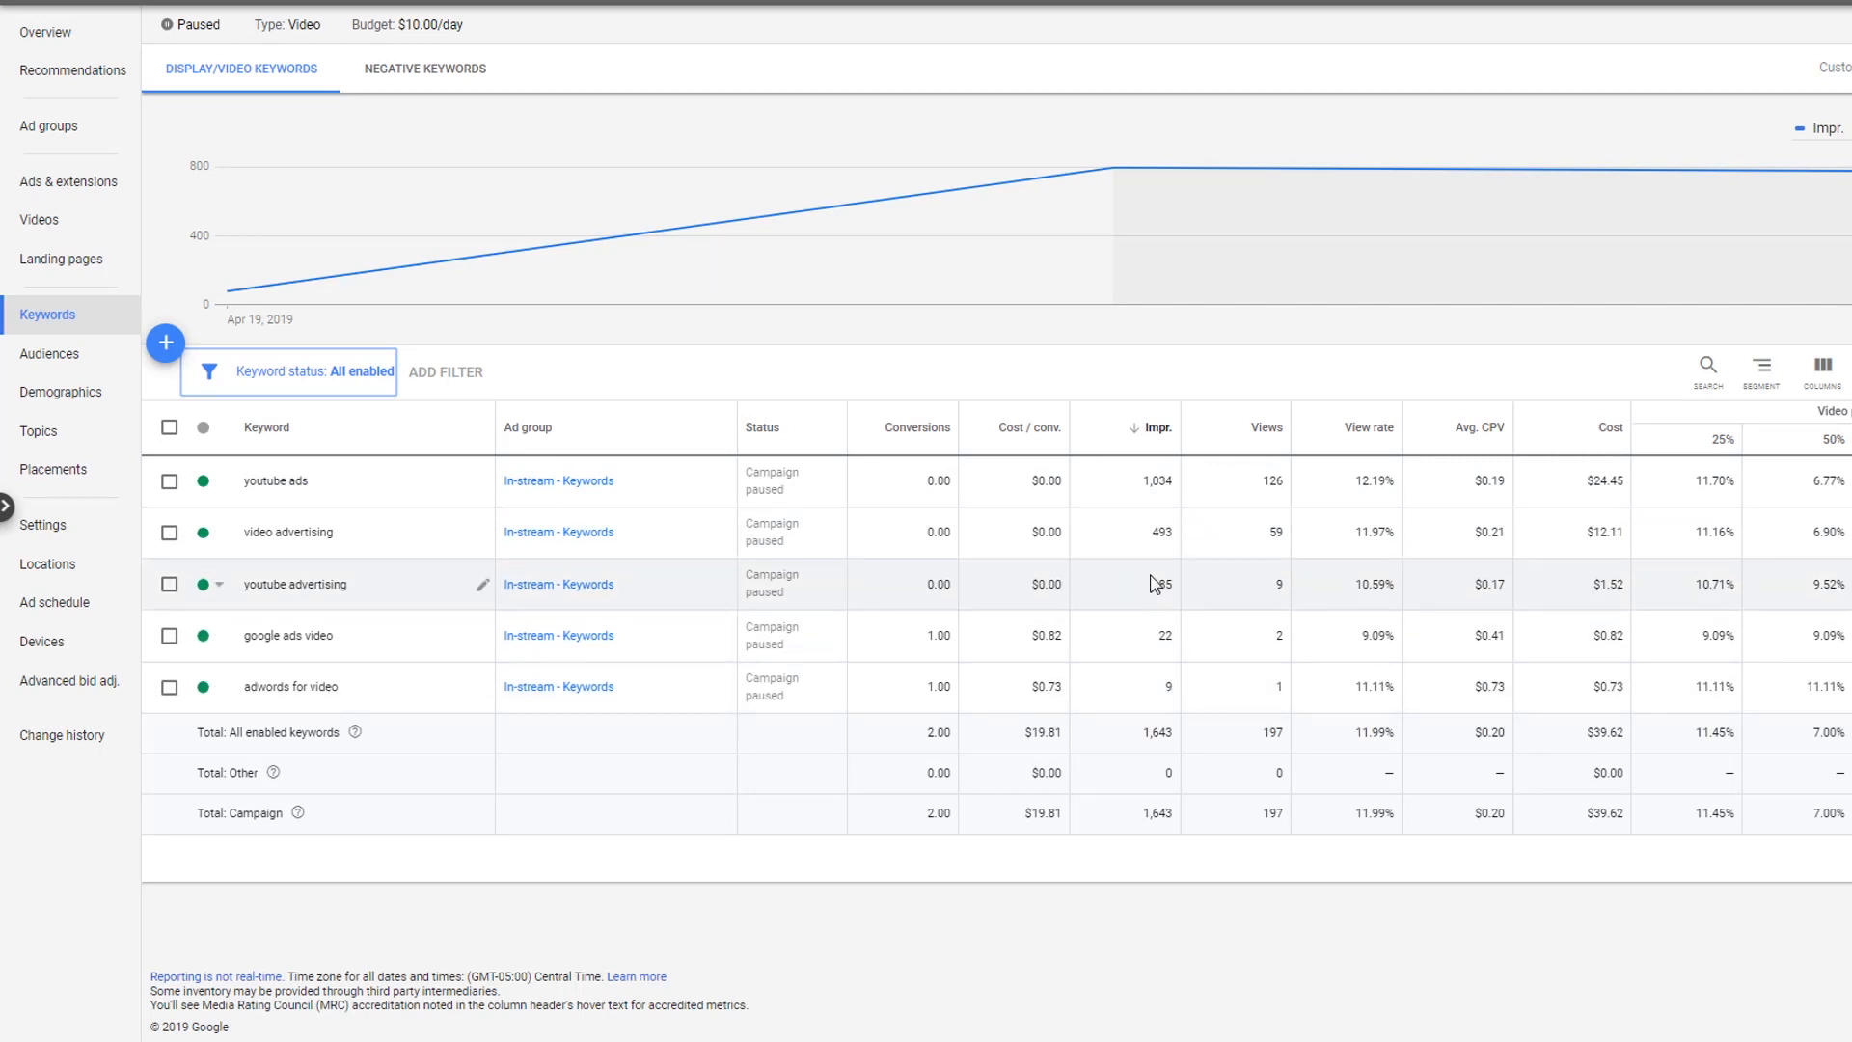
drag(1183, 686, 1147, 506)
click(1028, 531)
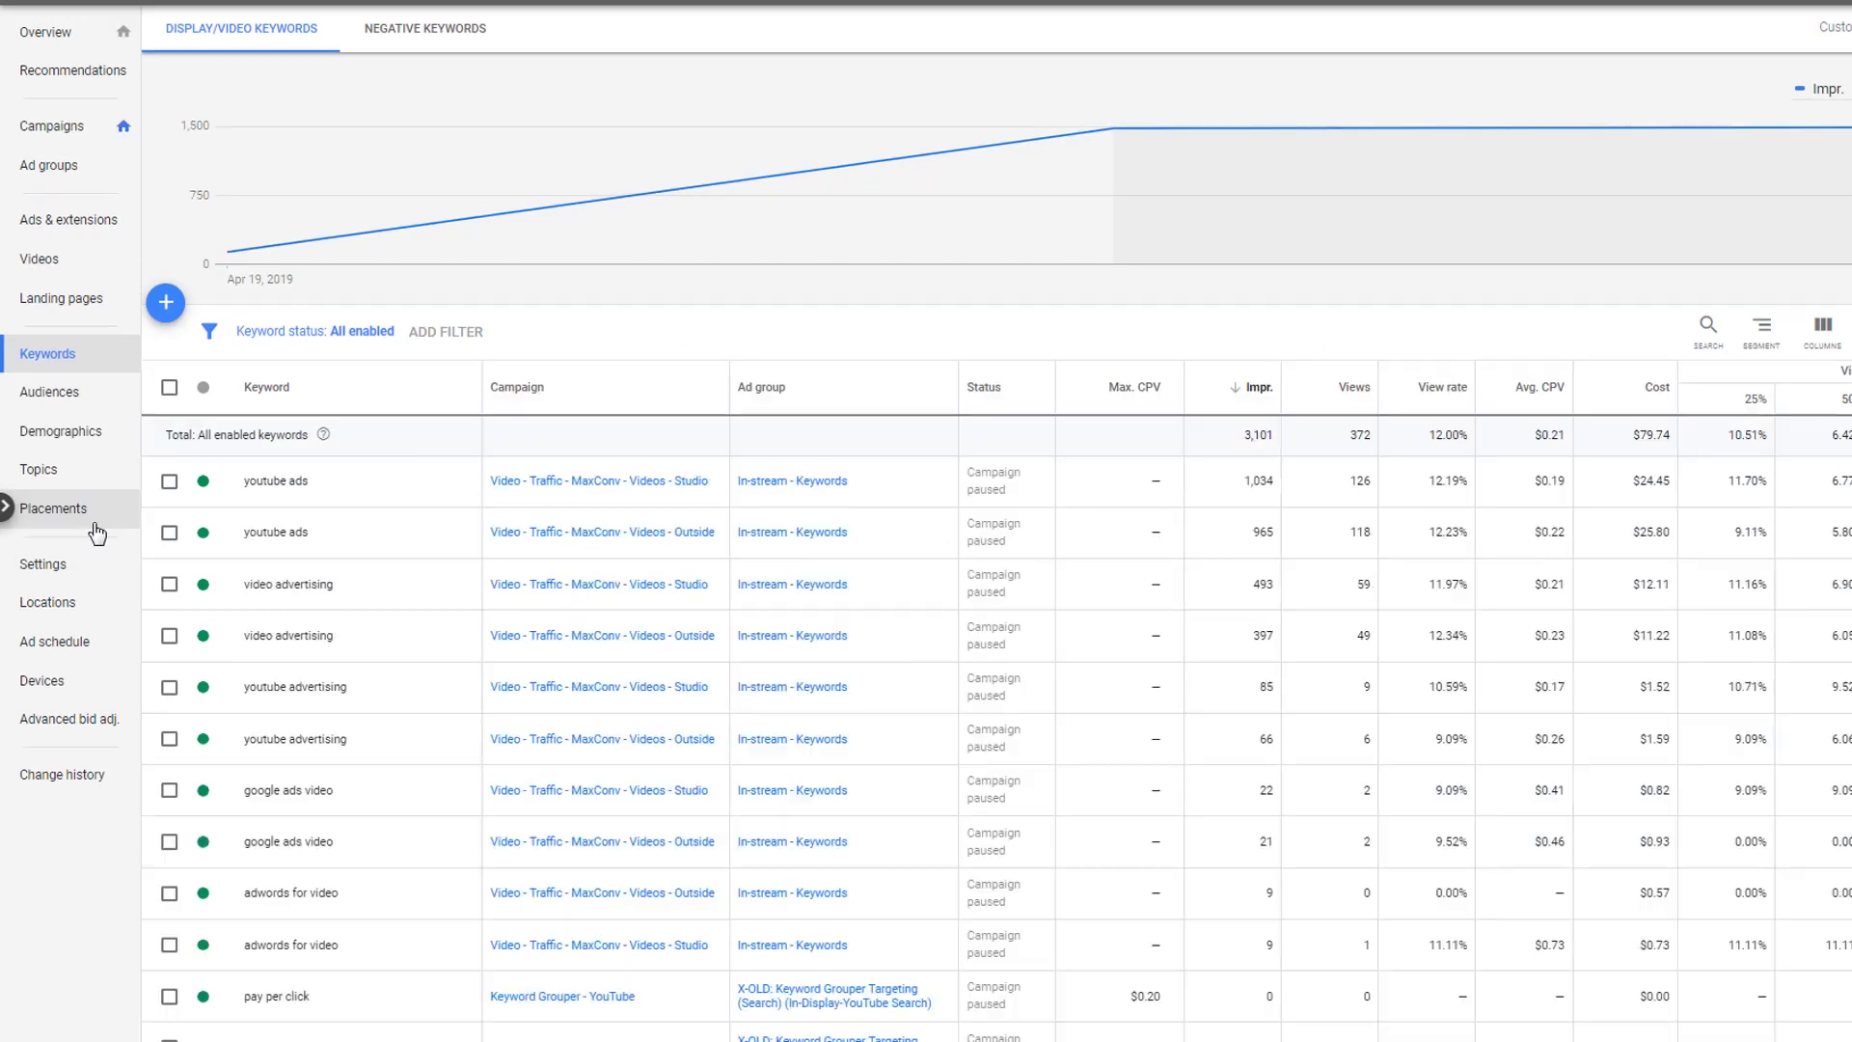
Step: Apply the saved Outside / Studio filter to the placements report and to the report of where ads showed
click(53, 506)
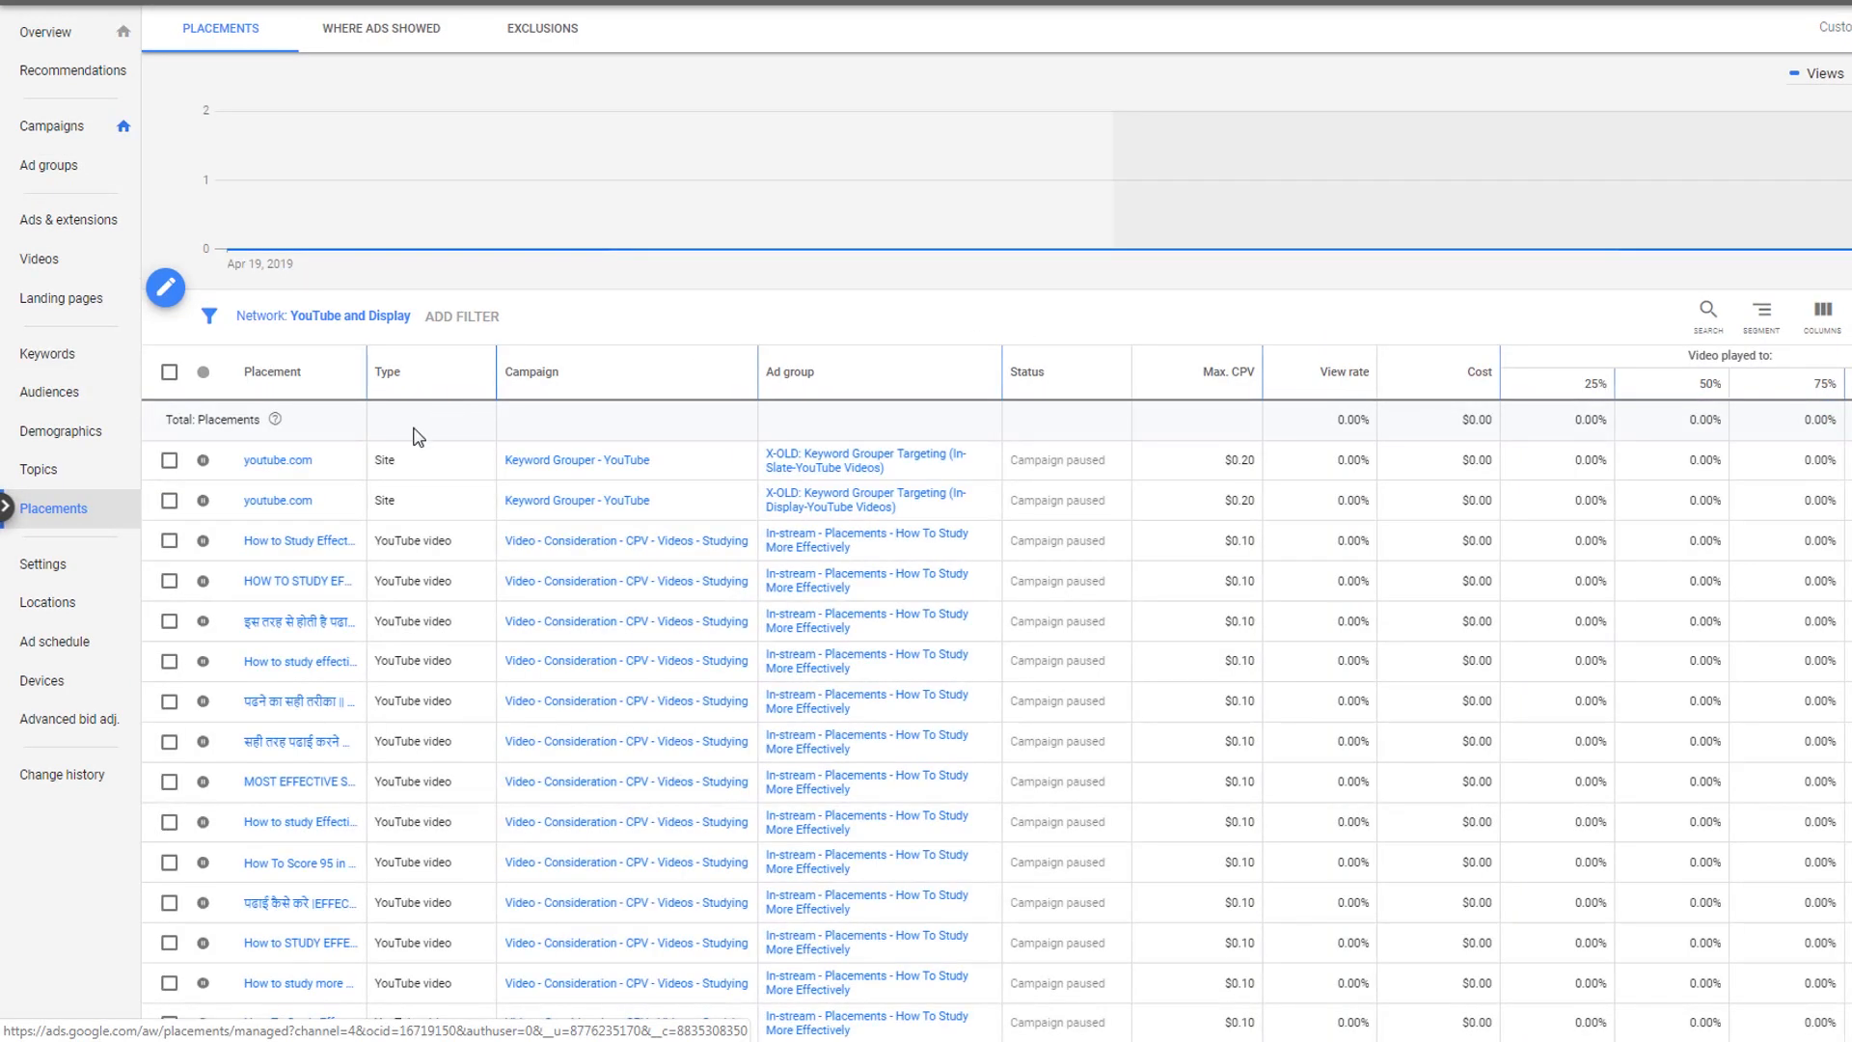
click(458, 316)
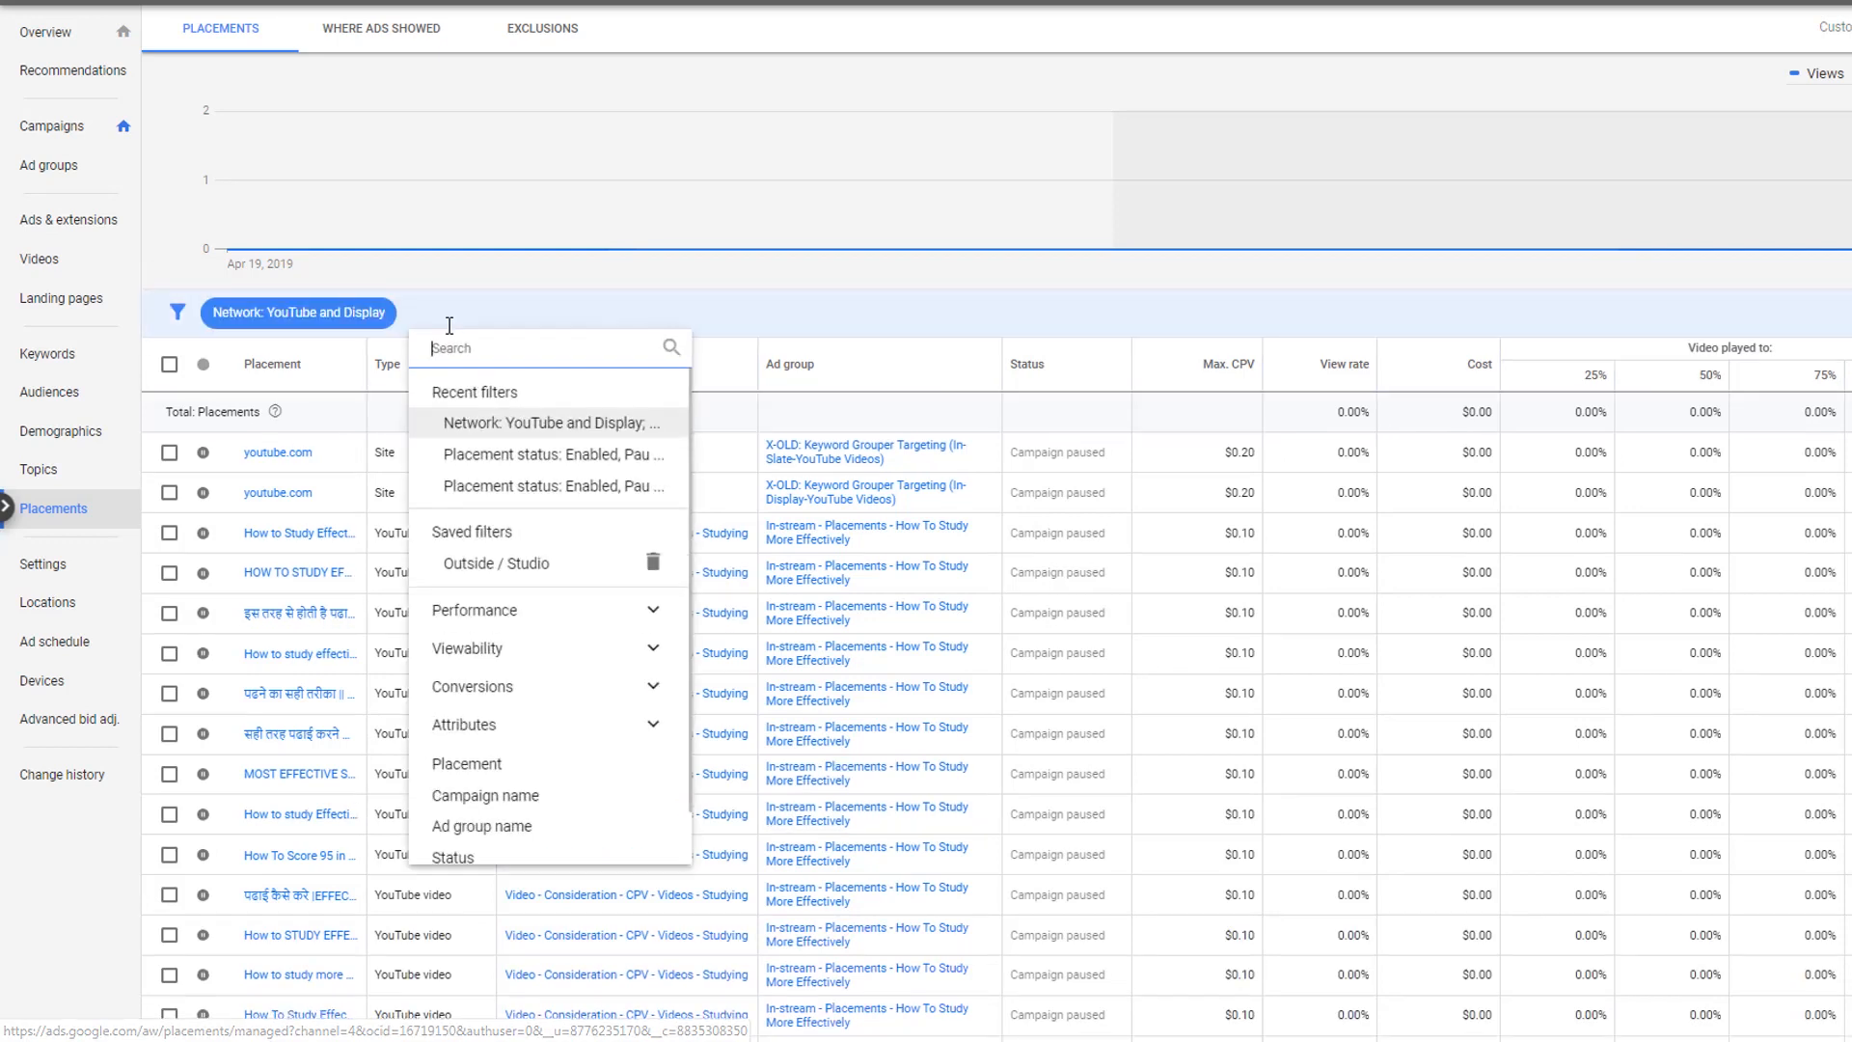
click(487, 562)
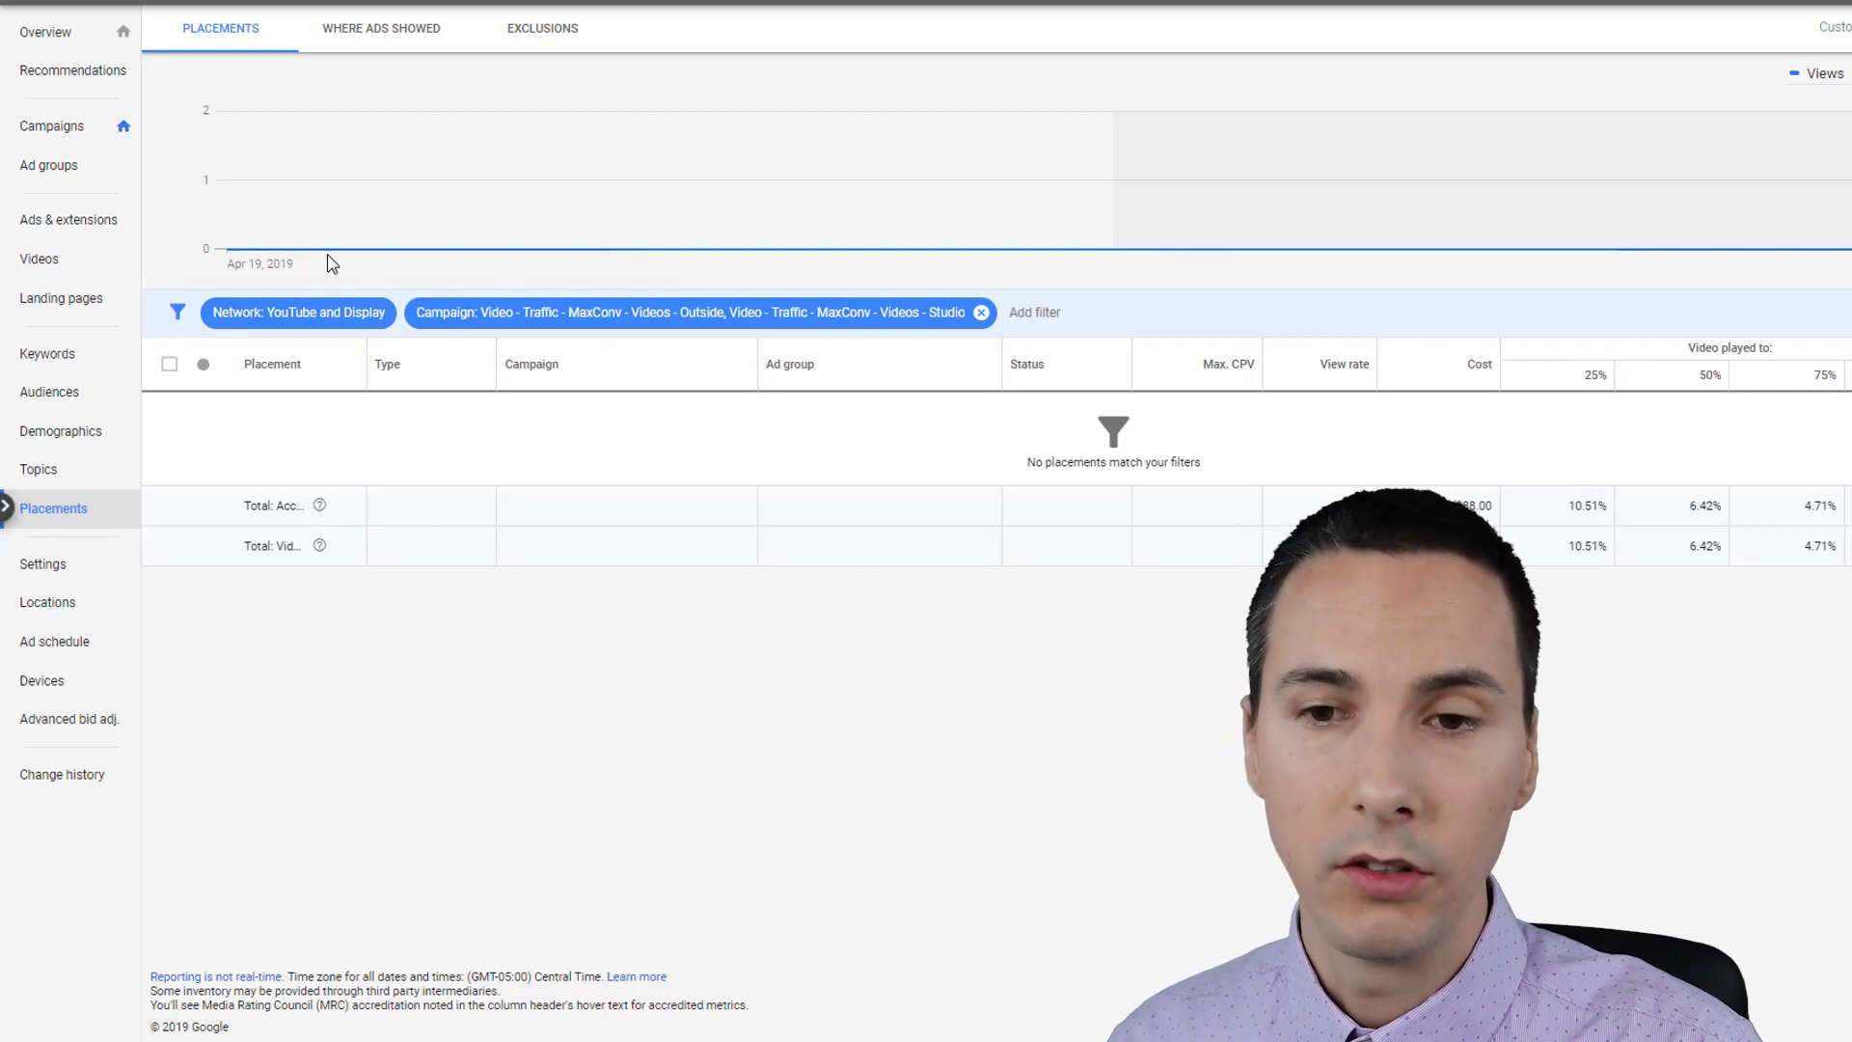
click(417, 28)
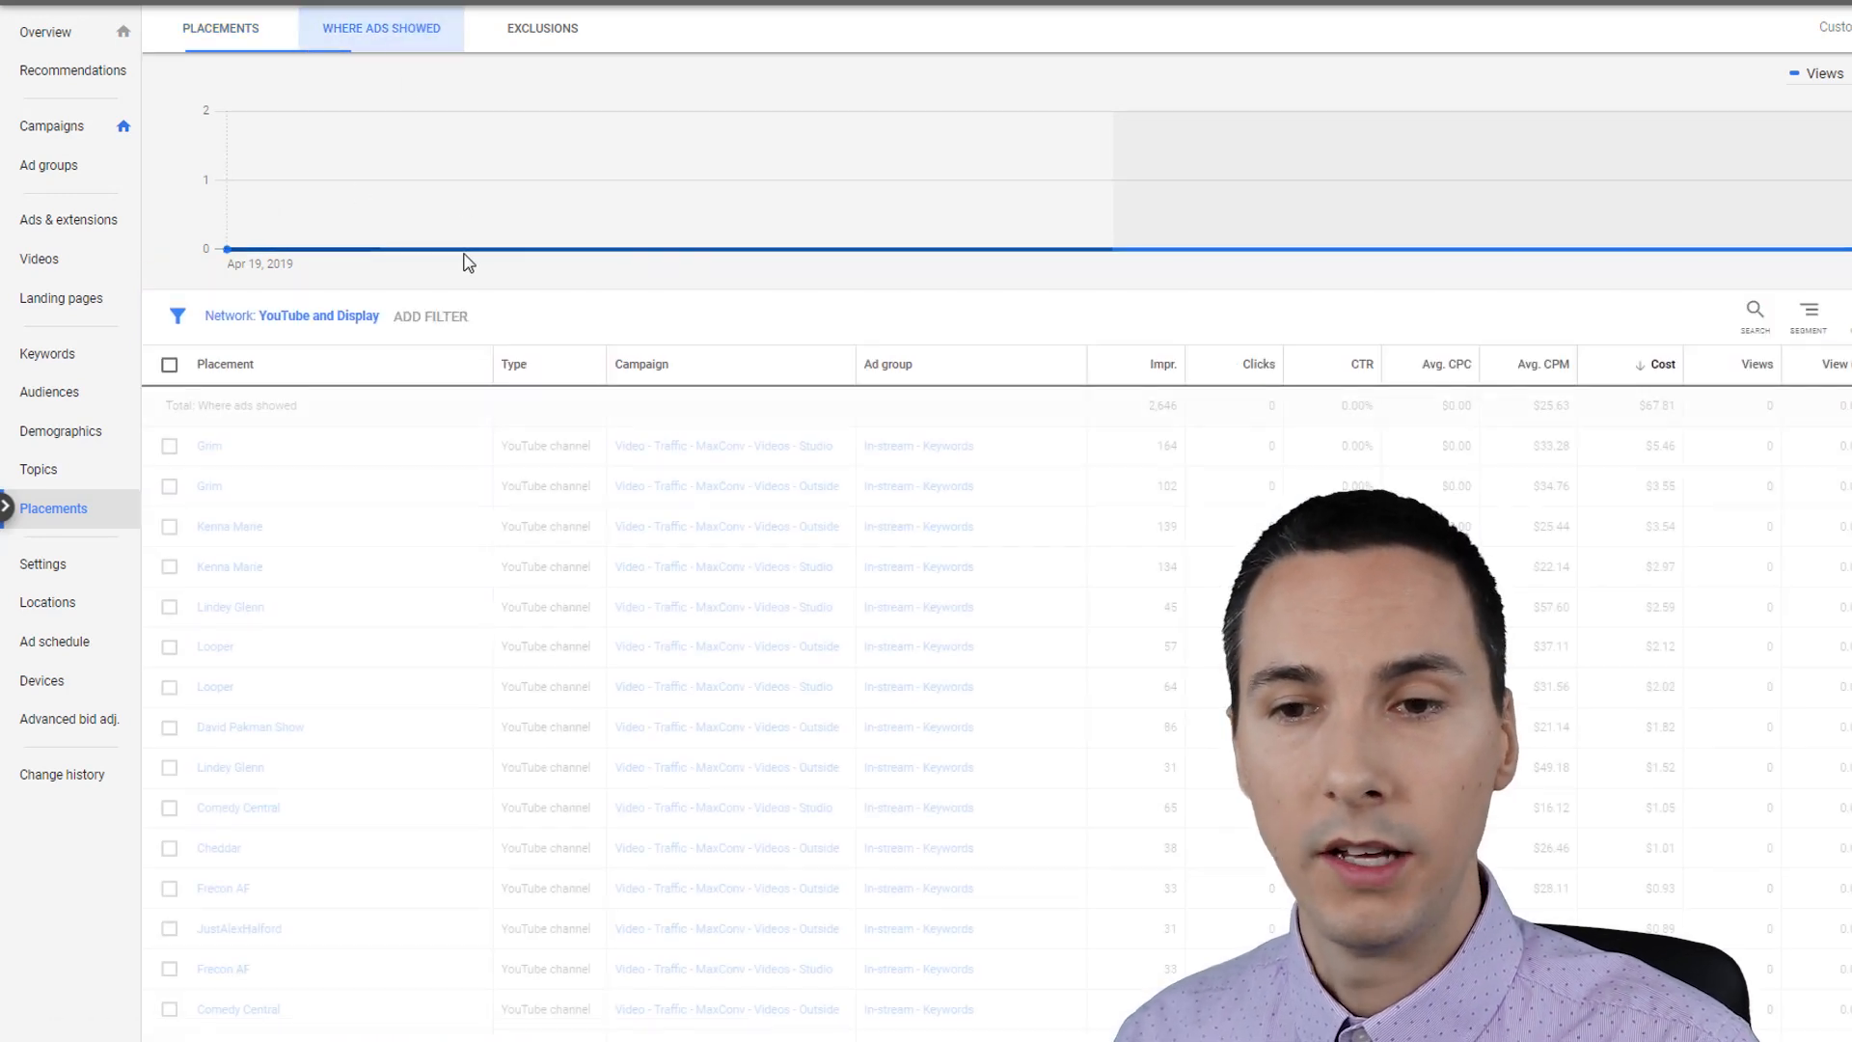
click(437, 319)
click(521, 563)
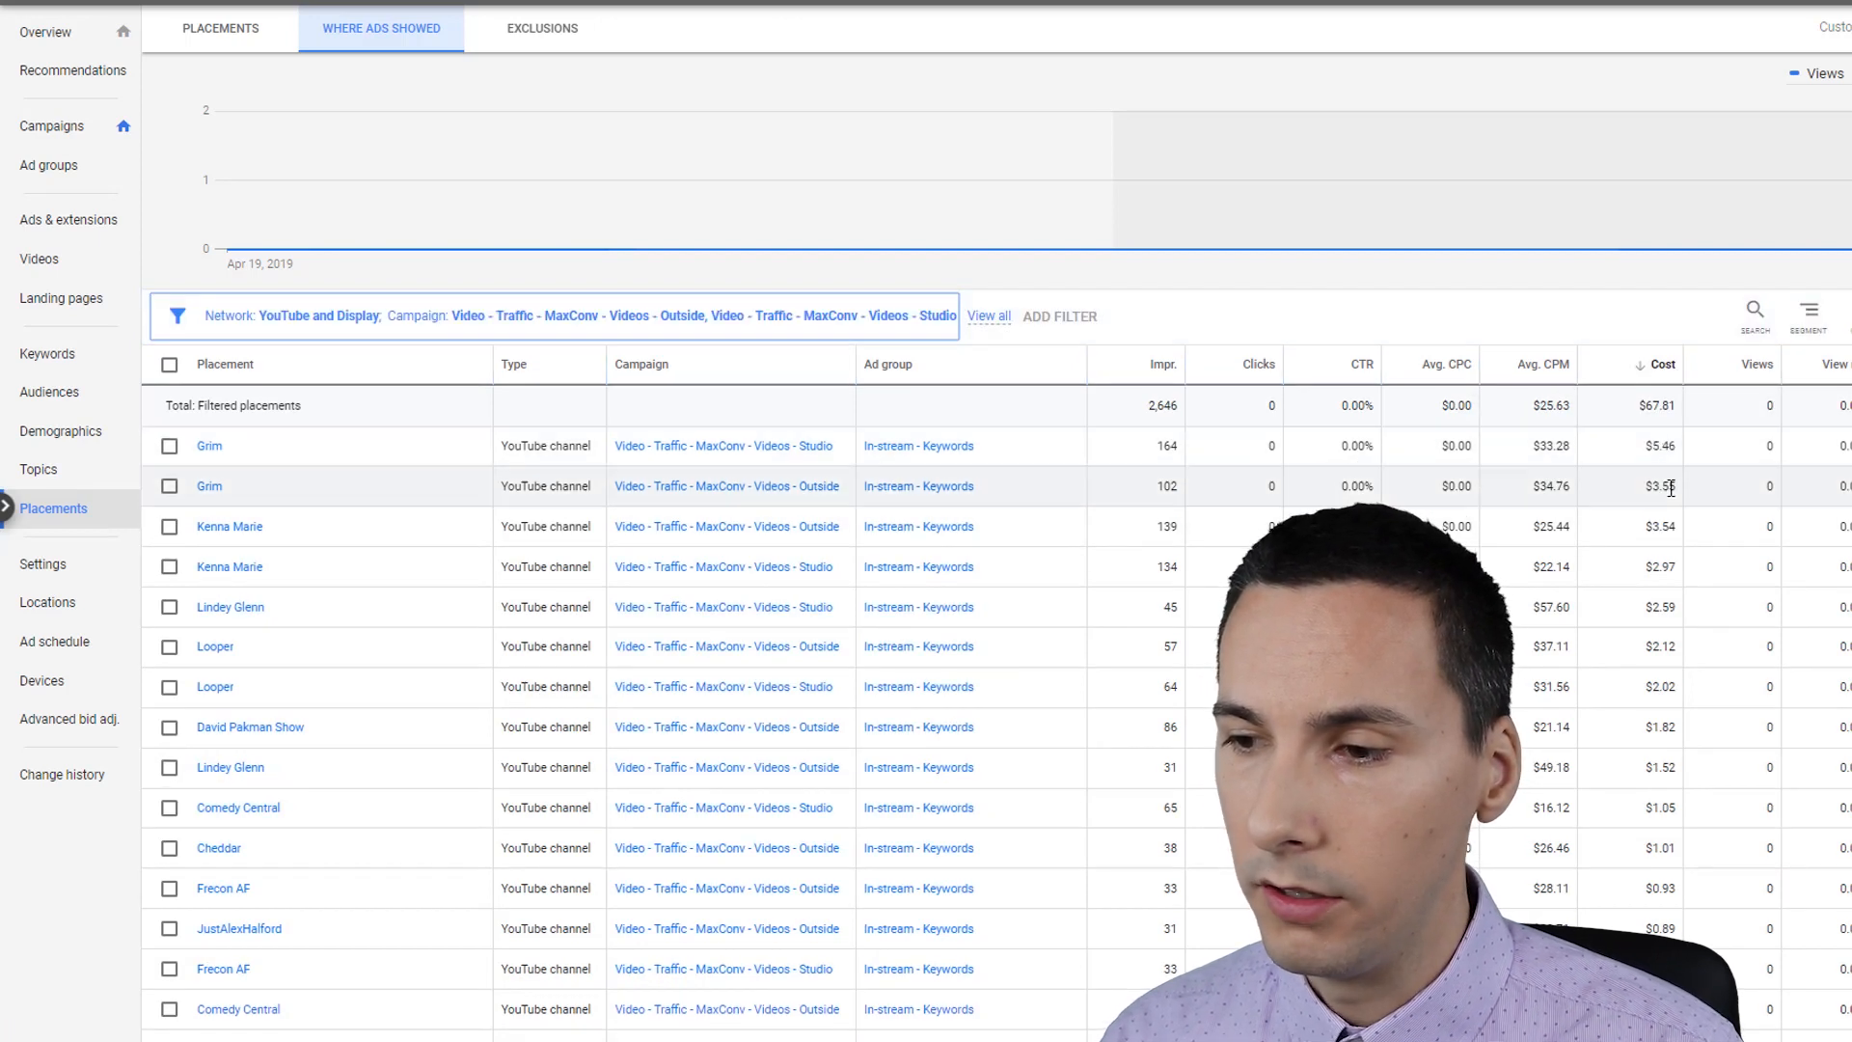
Step: Check the cost of the Grim placement for the Outside campaign and open the Grim channel on YouTube
drag(1681, 492, 1643, 496)
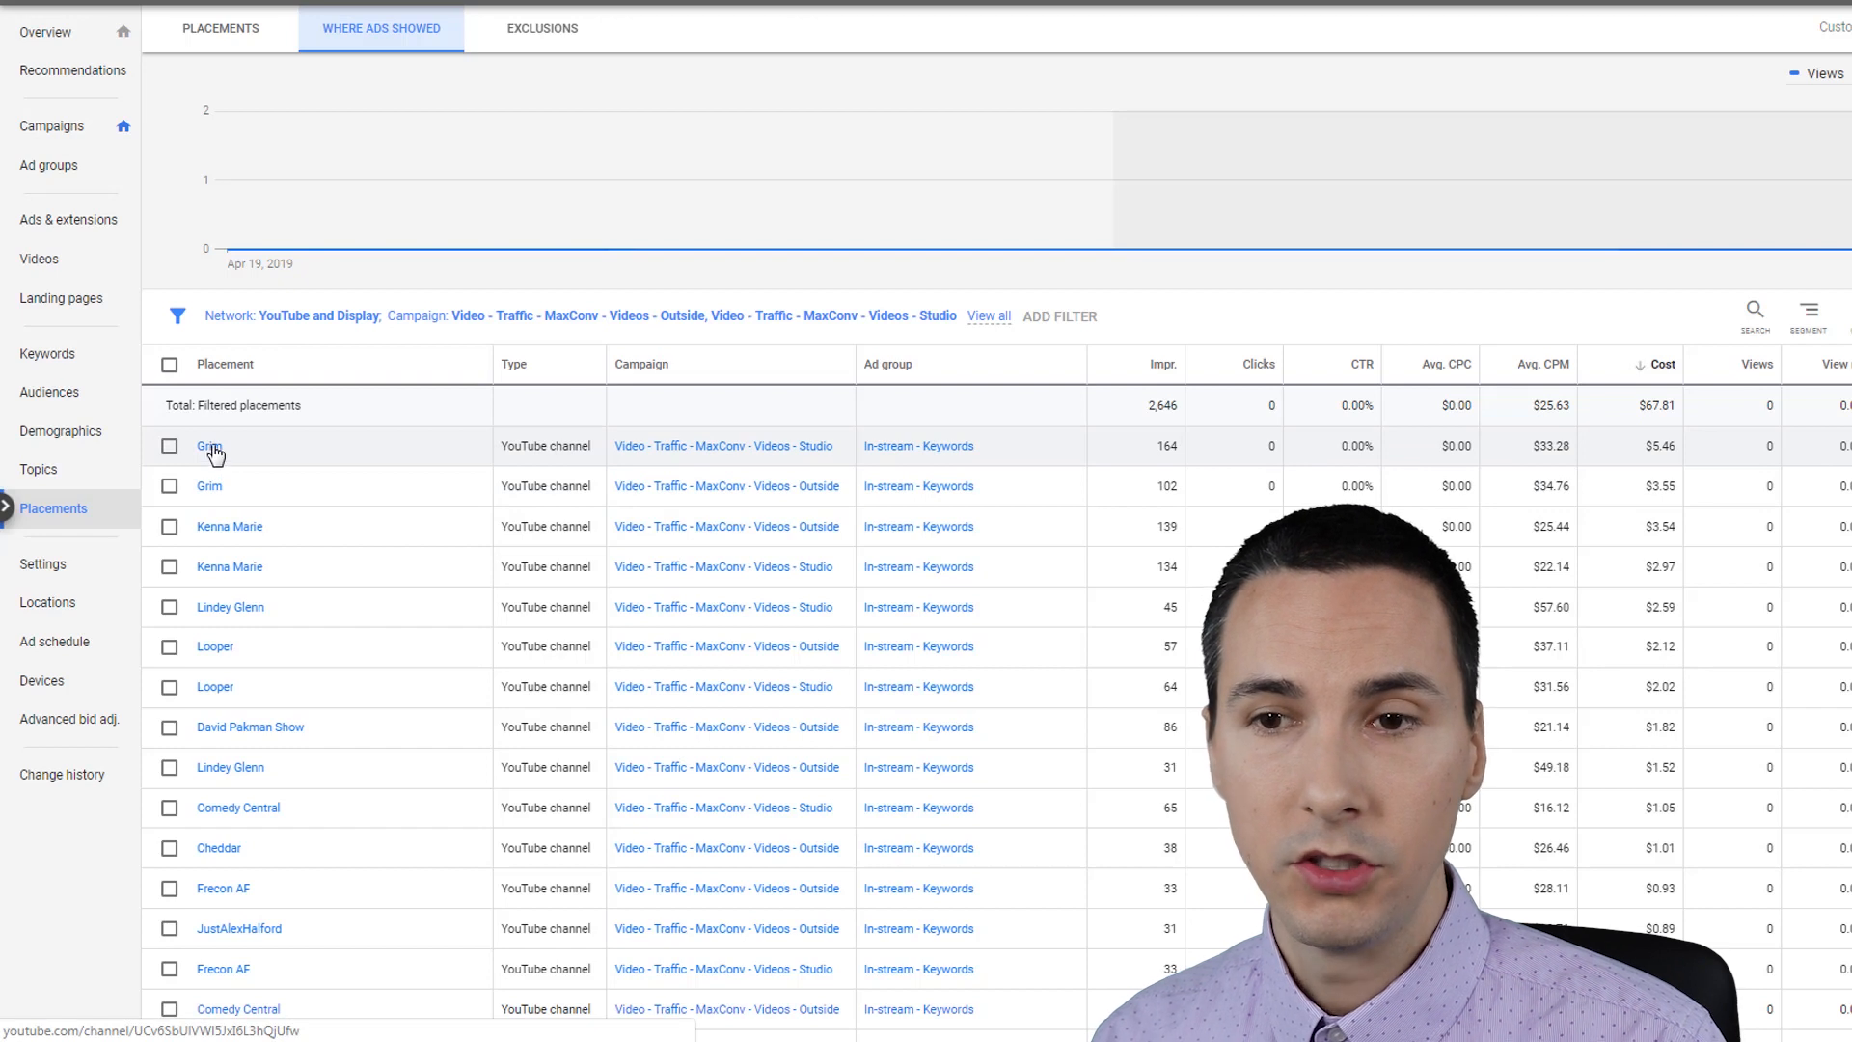
click(211, 448)
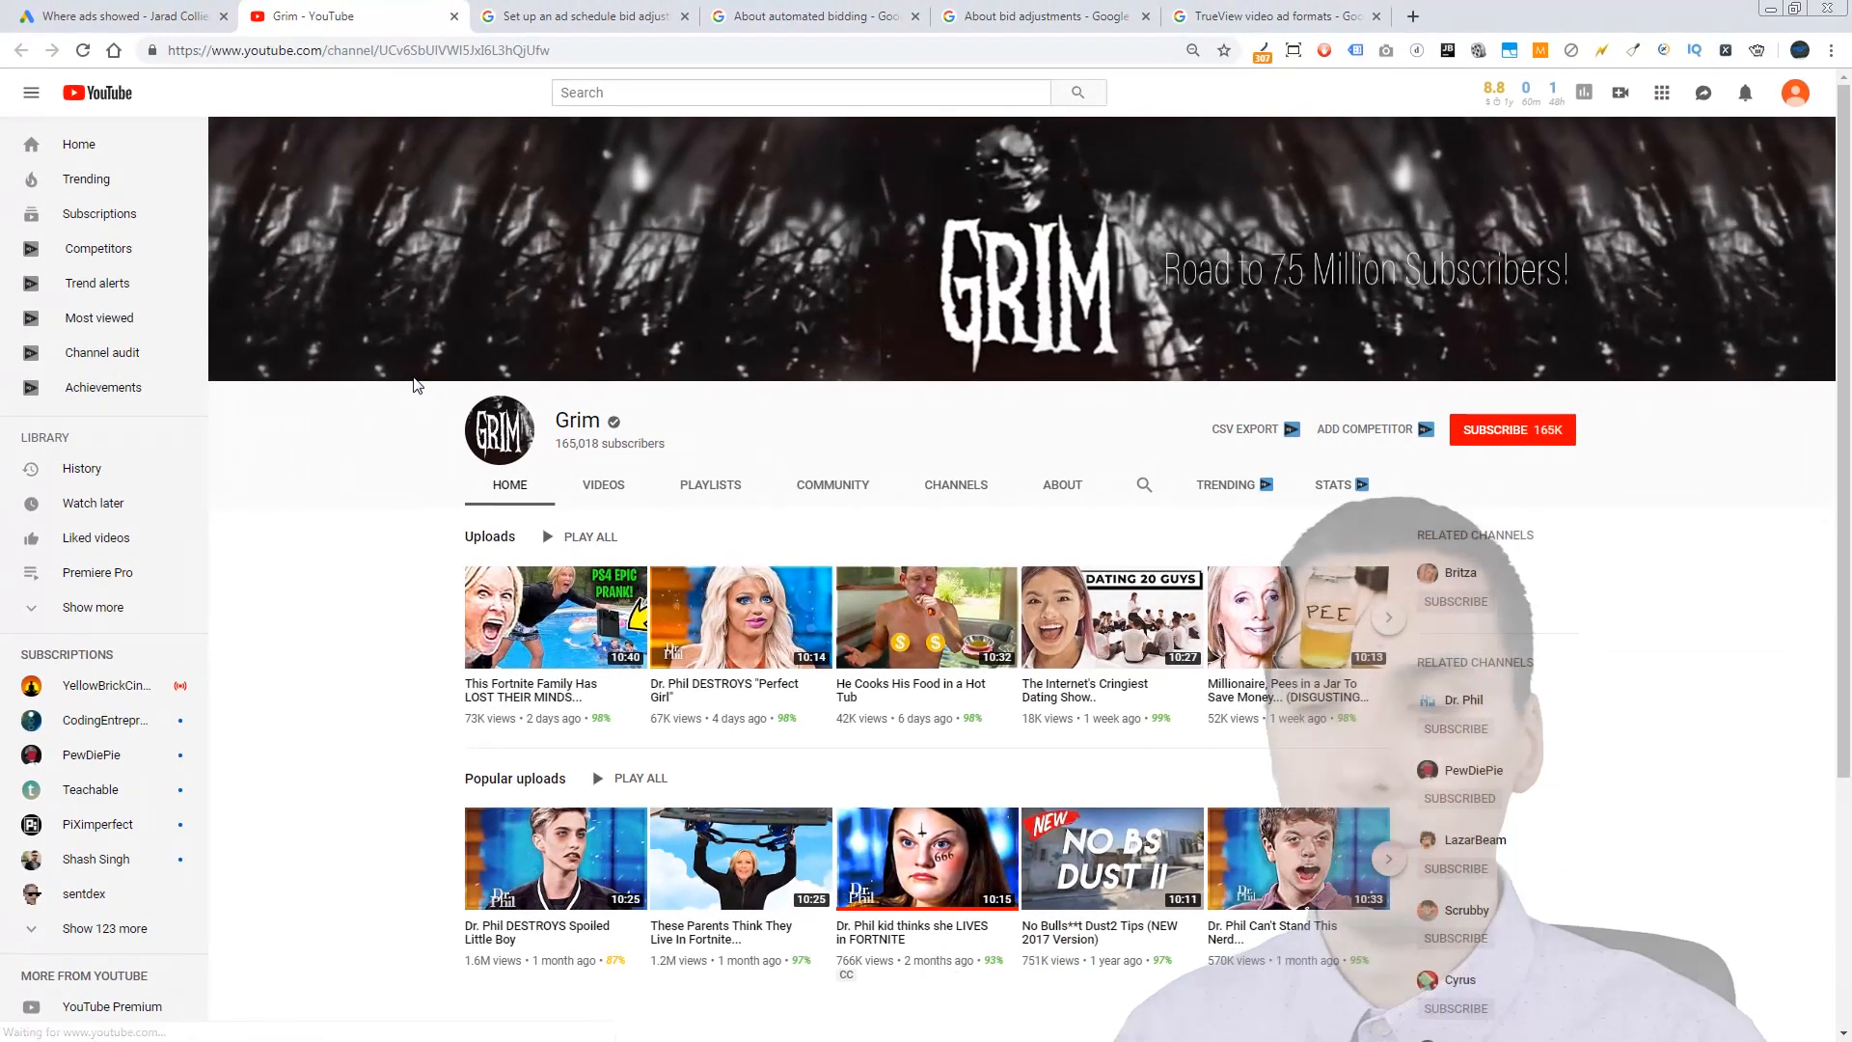
Step: Show the placement details of the two Grim rows and open the listed video This Family is RUINING YouTube
scroll(1079, 625, down, 2)
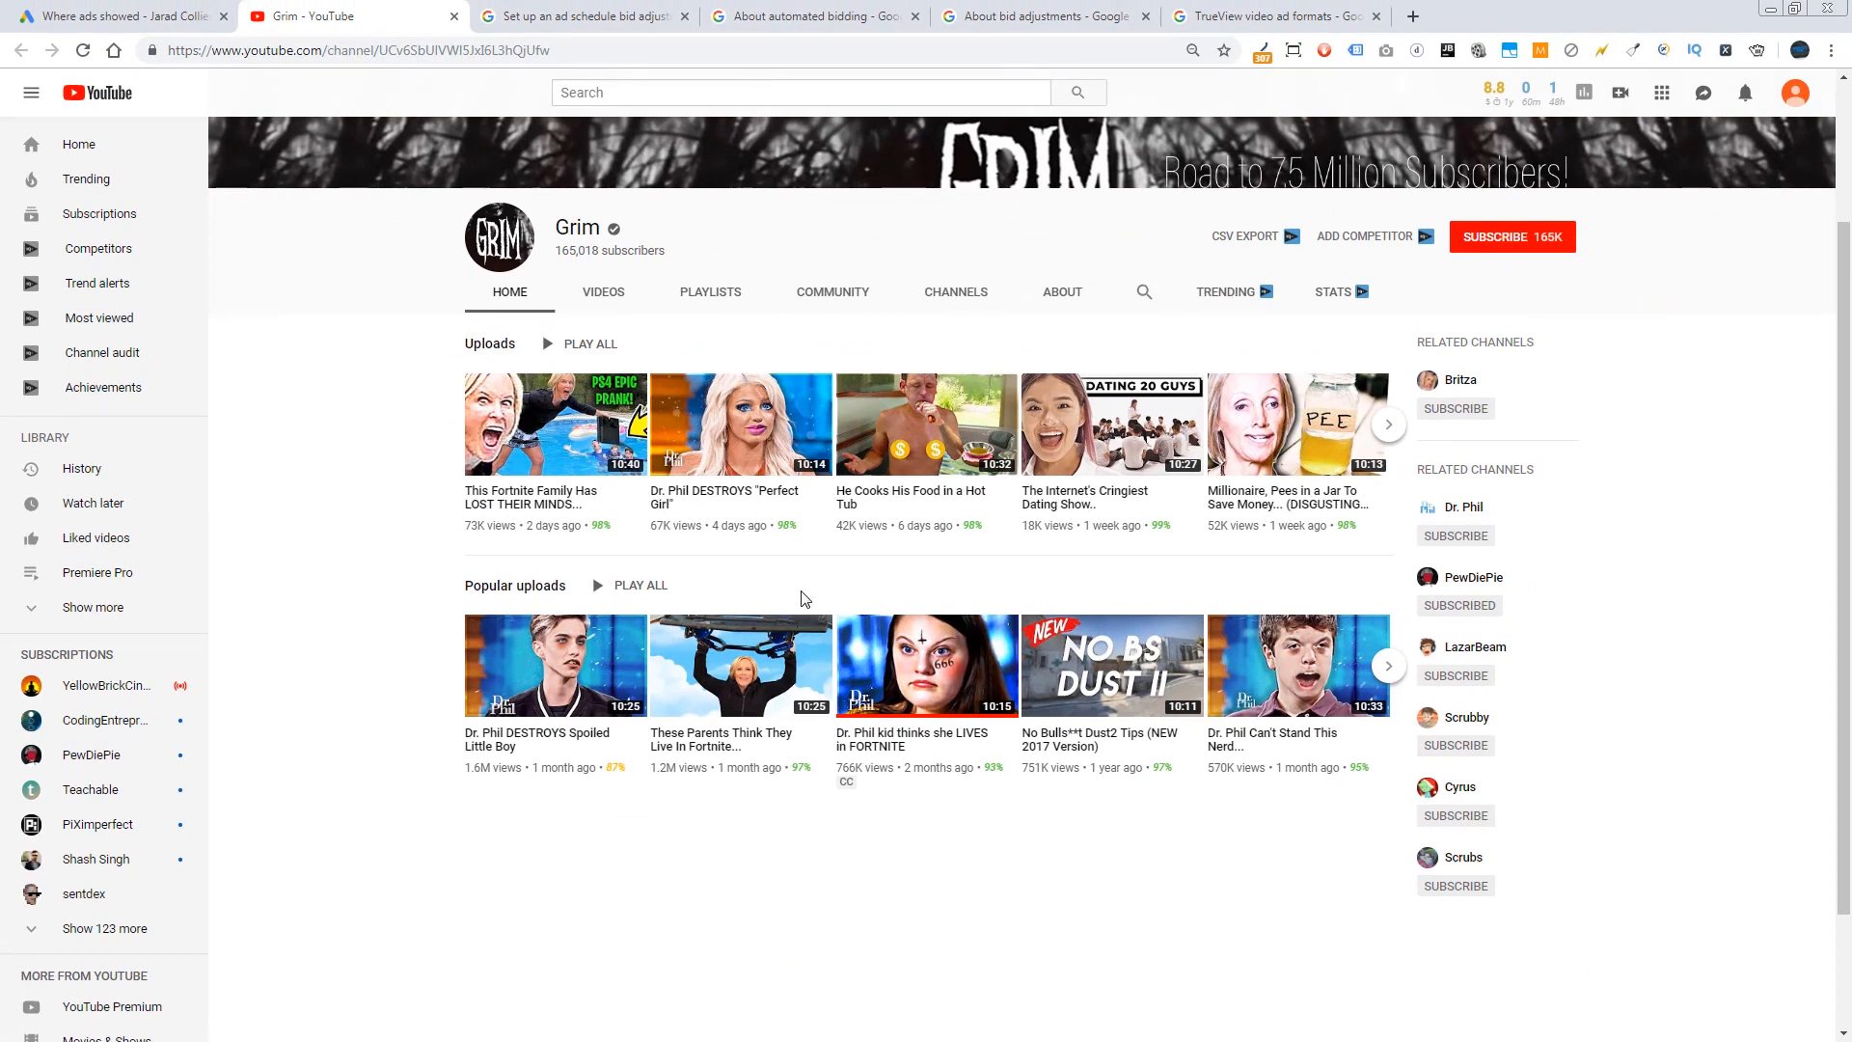
click(121, 16)
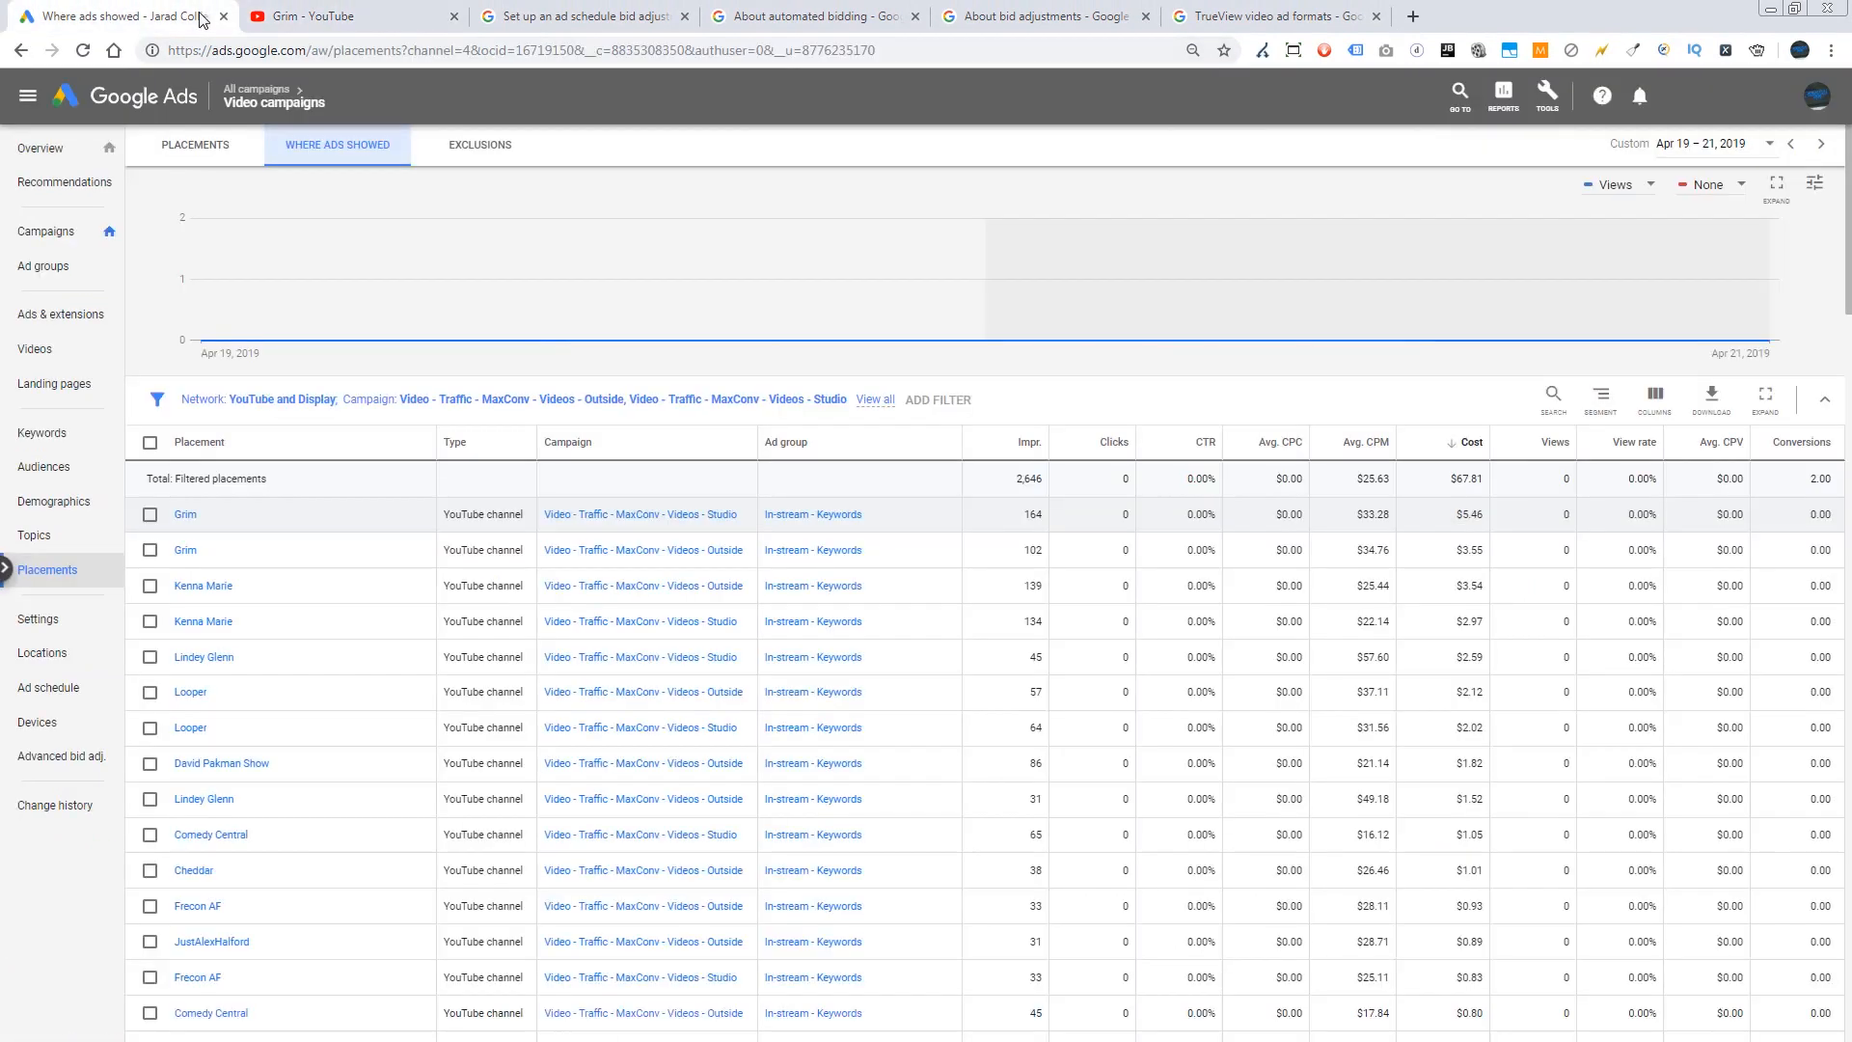
click(150, 516)
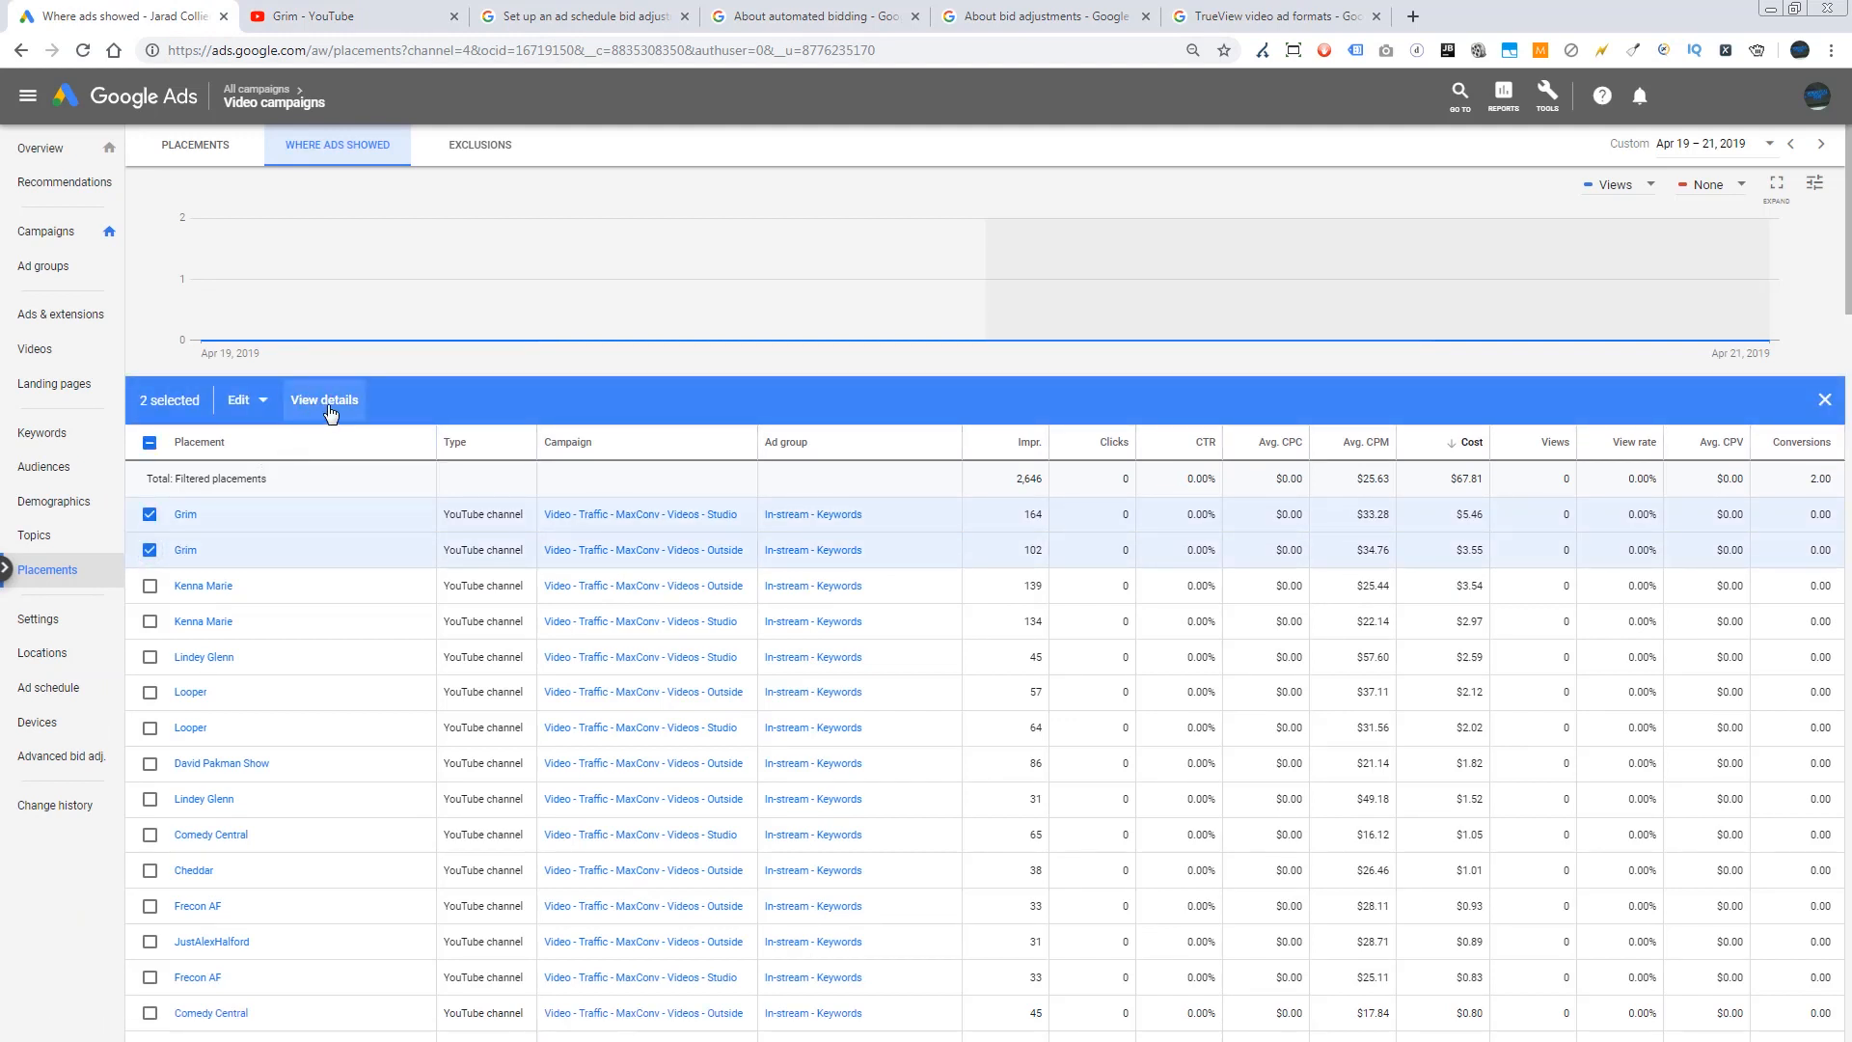
click(329, 407)
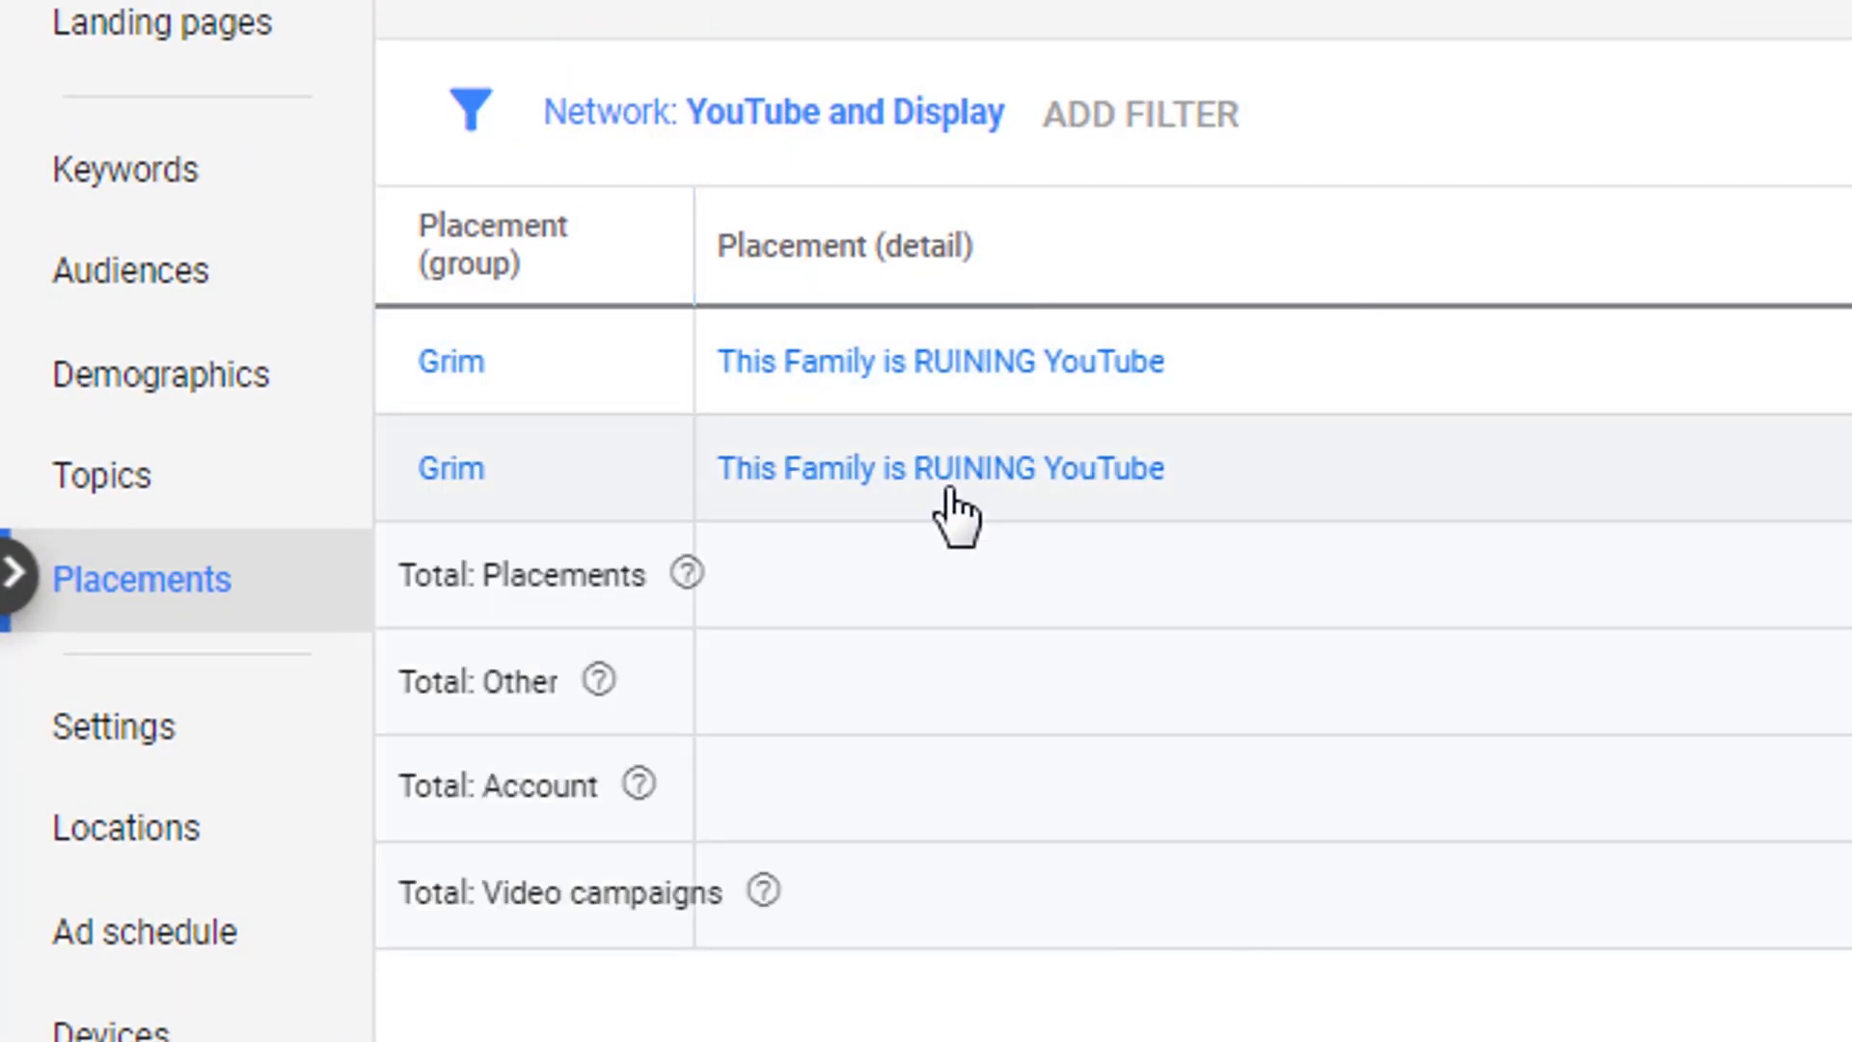
click(1000, 467)
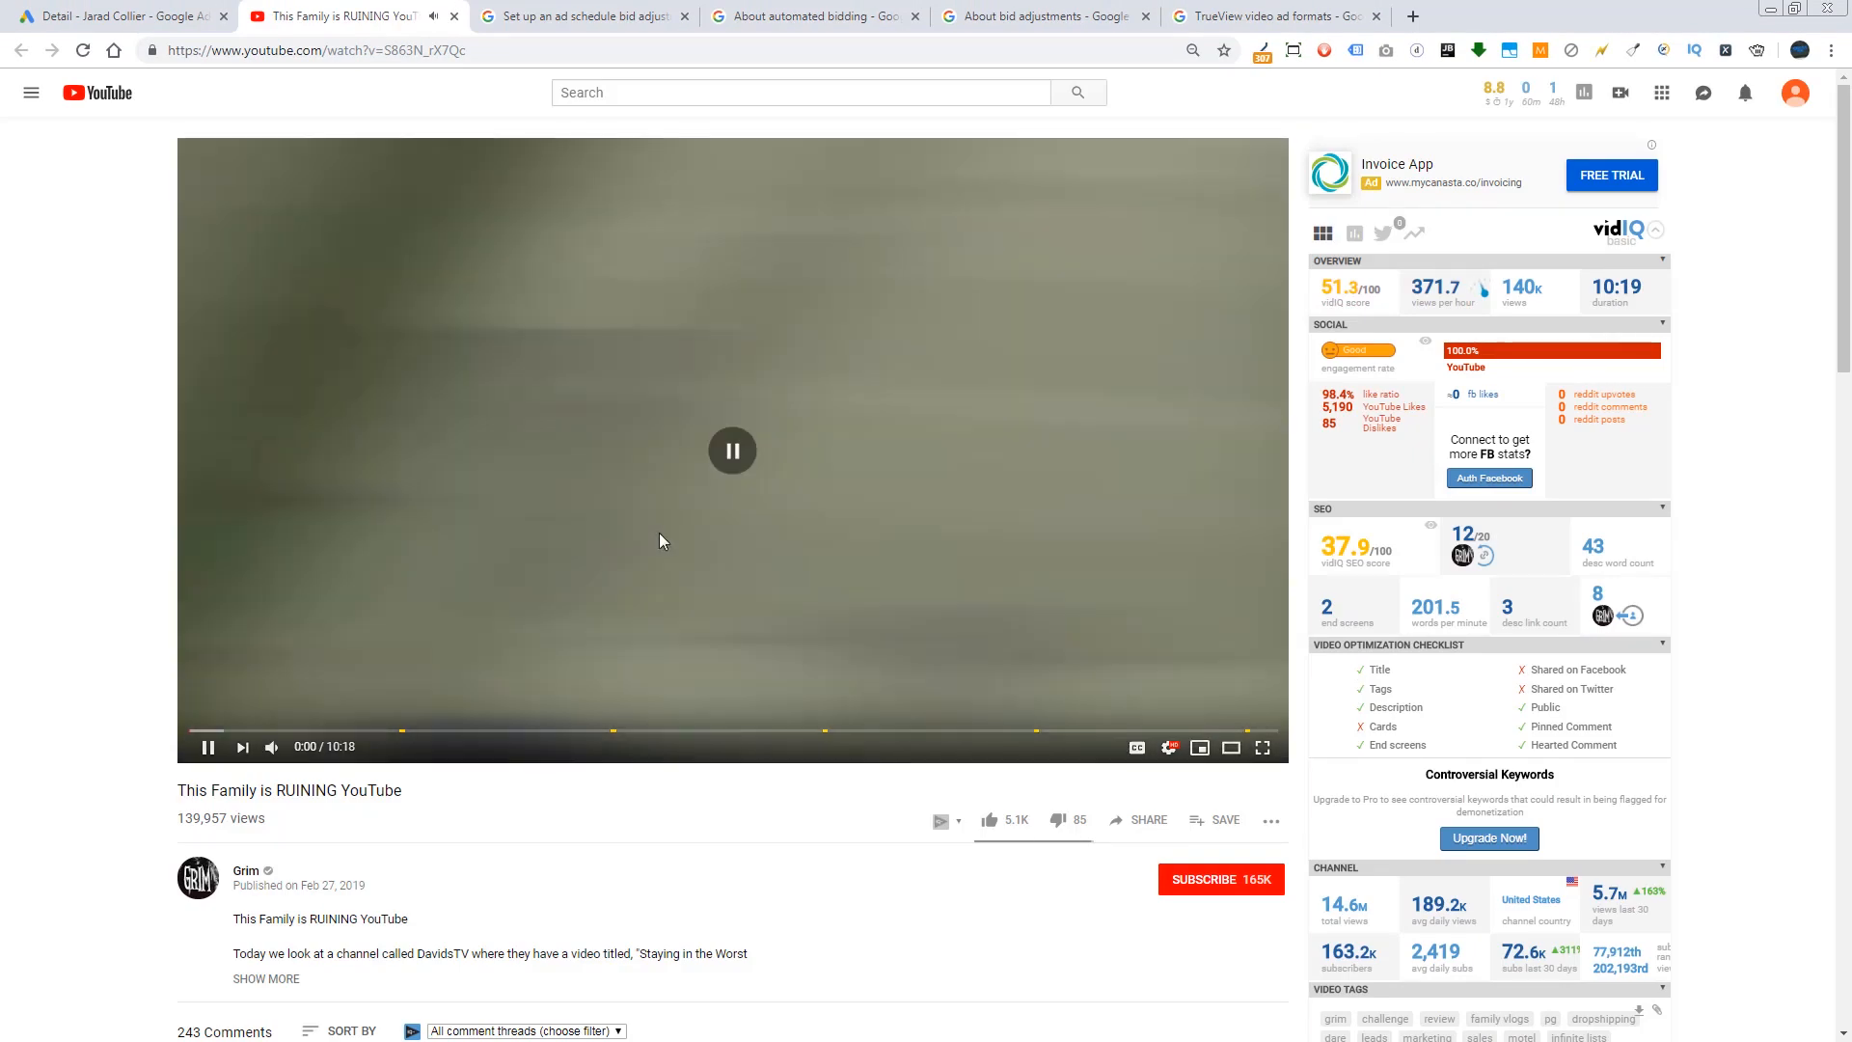
Step: Pause the video, skip ahead to 0:23 and look over its title, description and comments
click(660, 540)
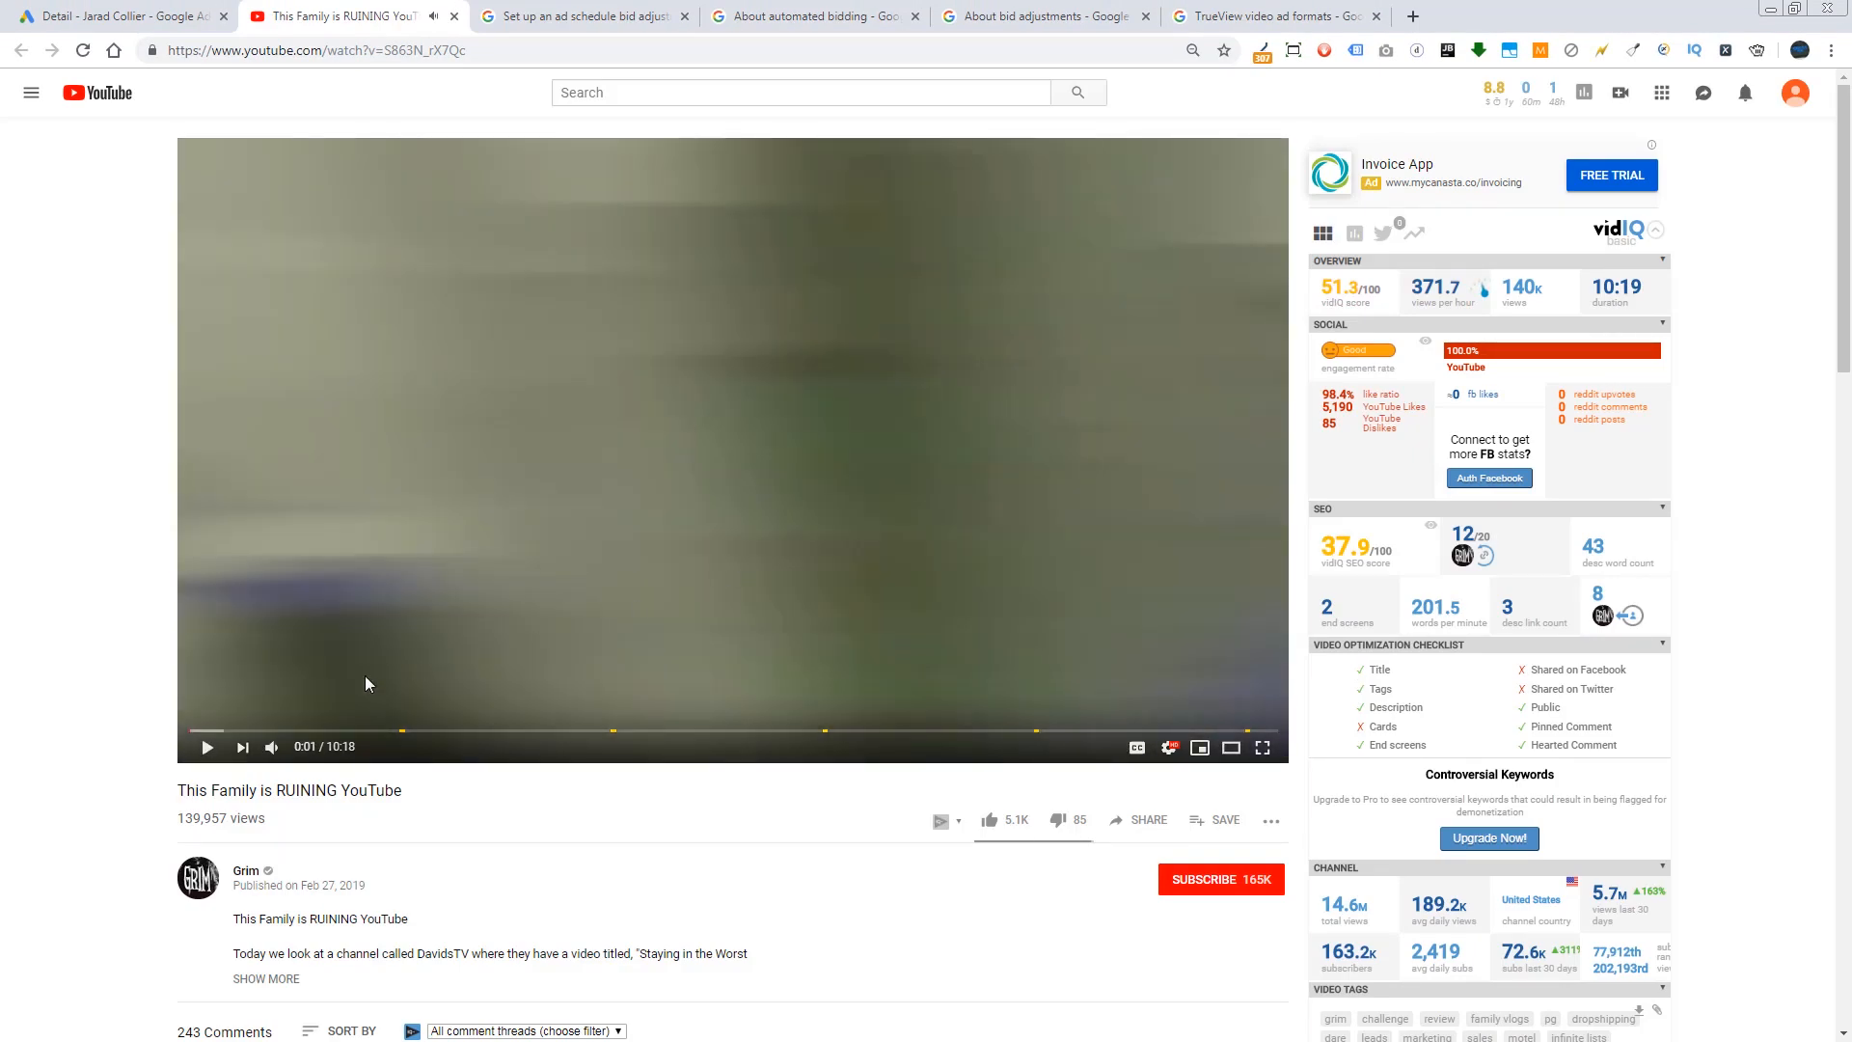
click(232, 729)
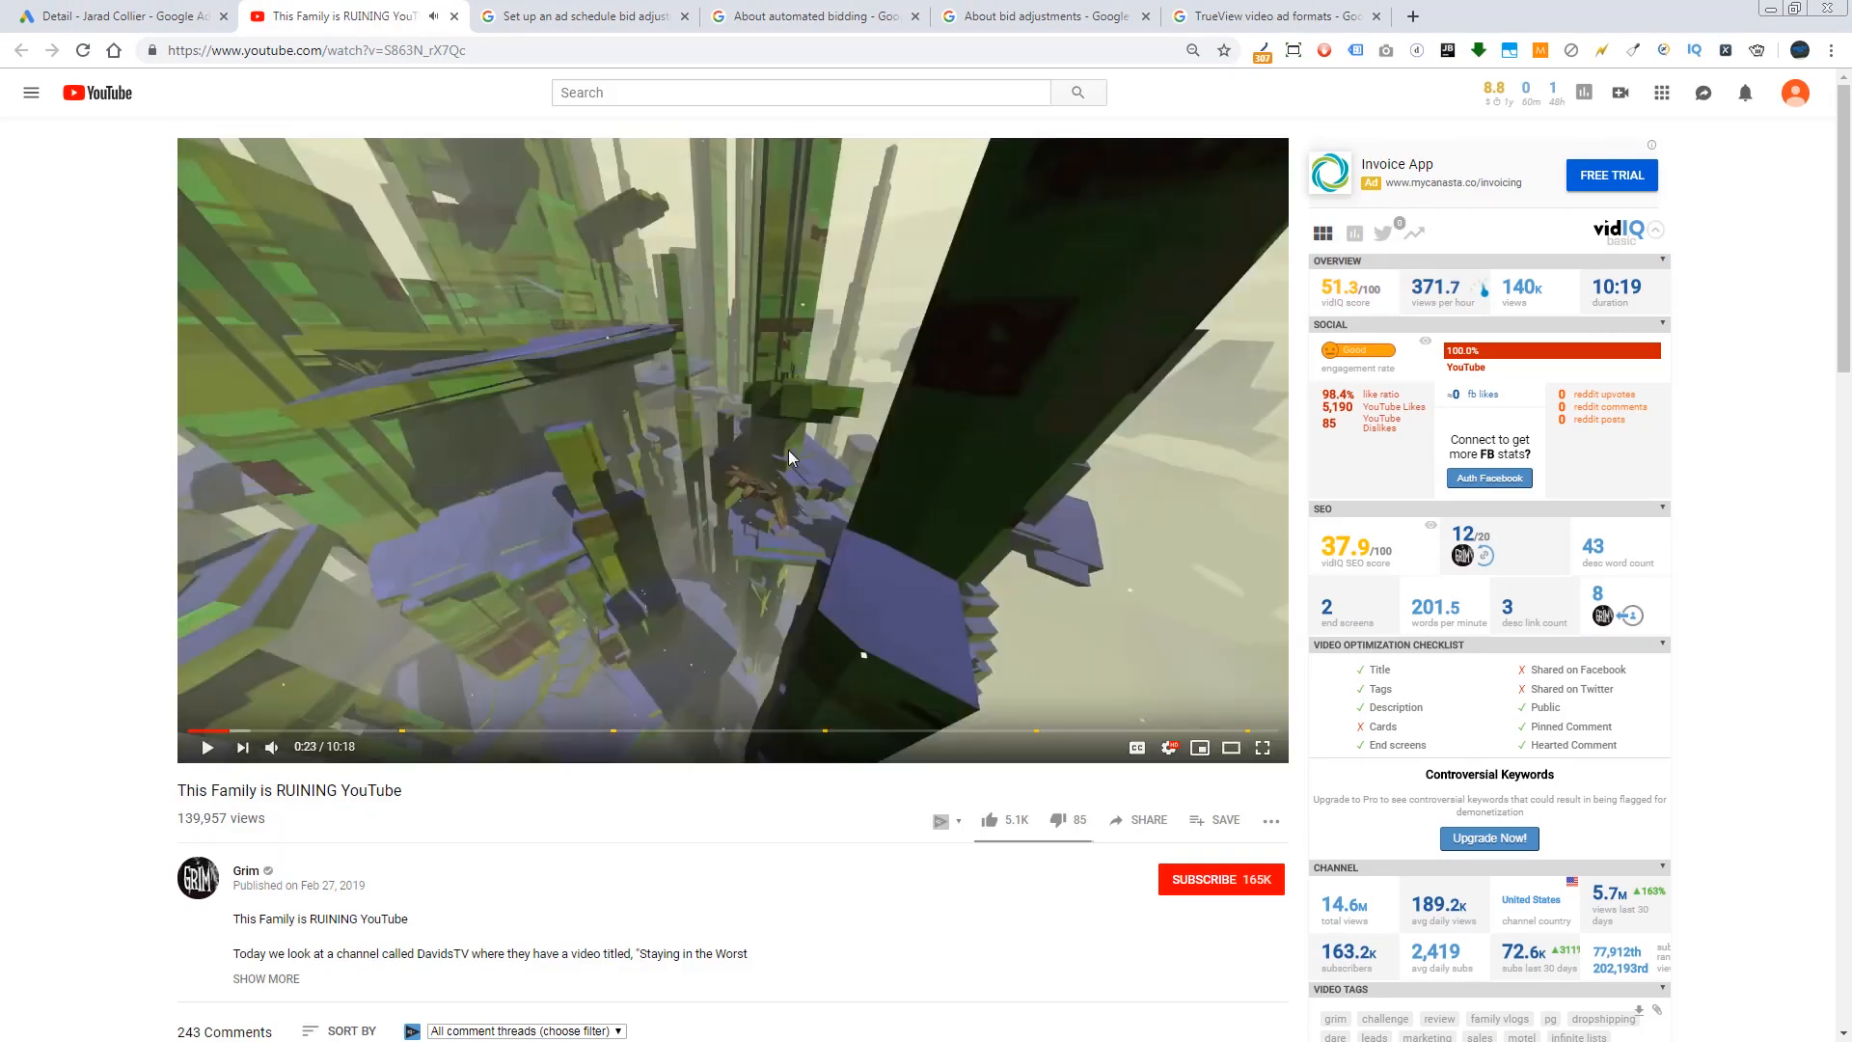
scroll(796, 454, down, 1)
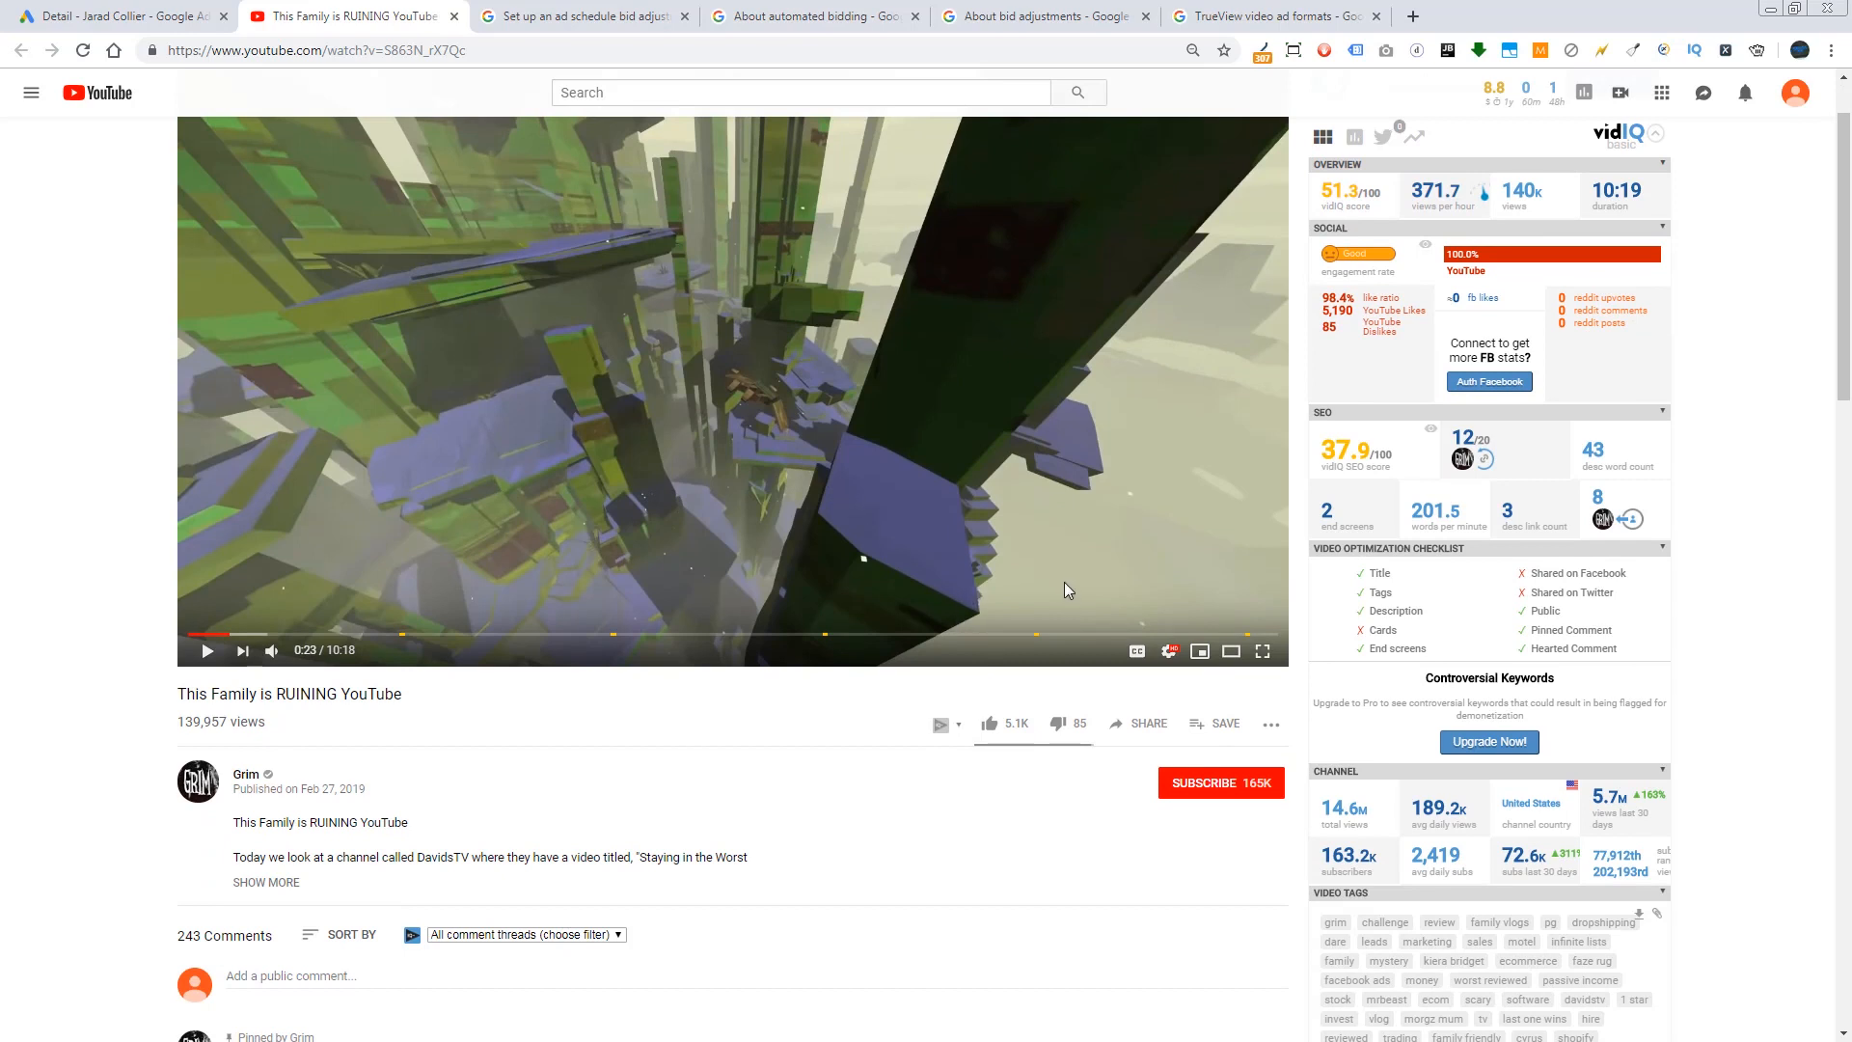
scroll(1092, 571, down, 2)
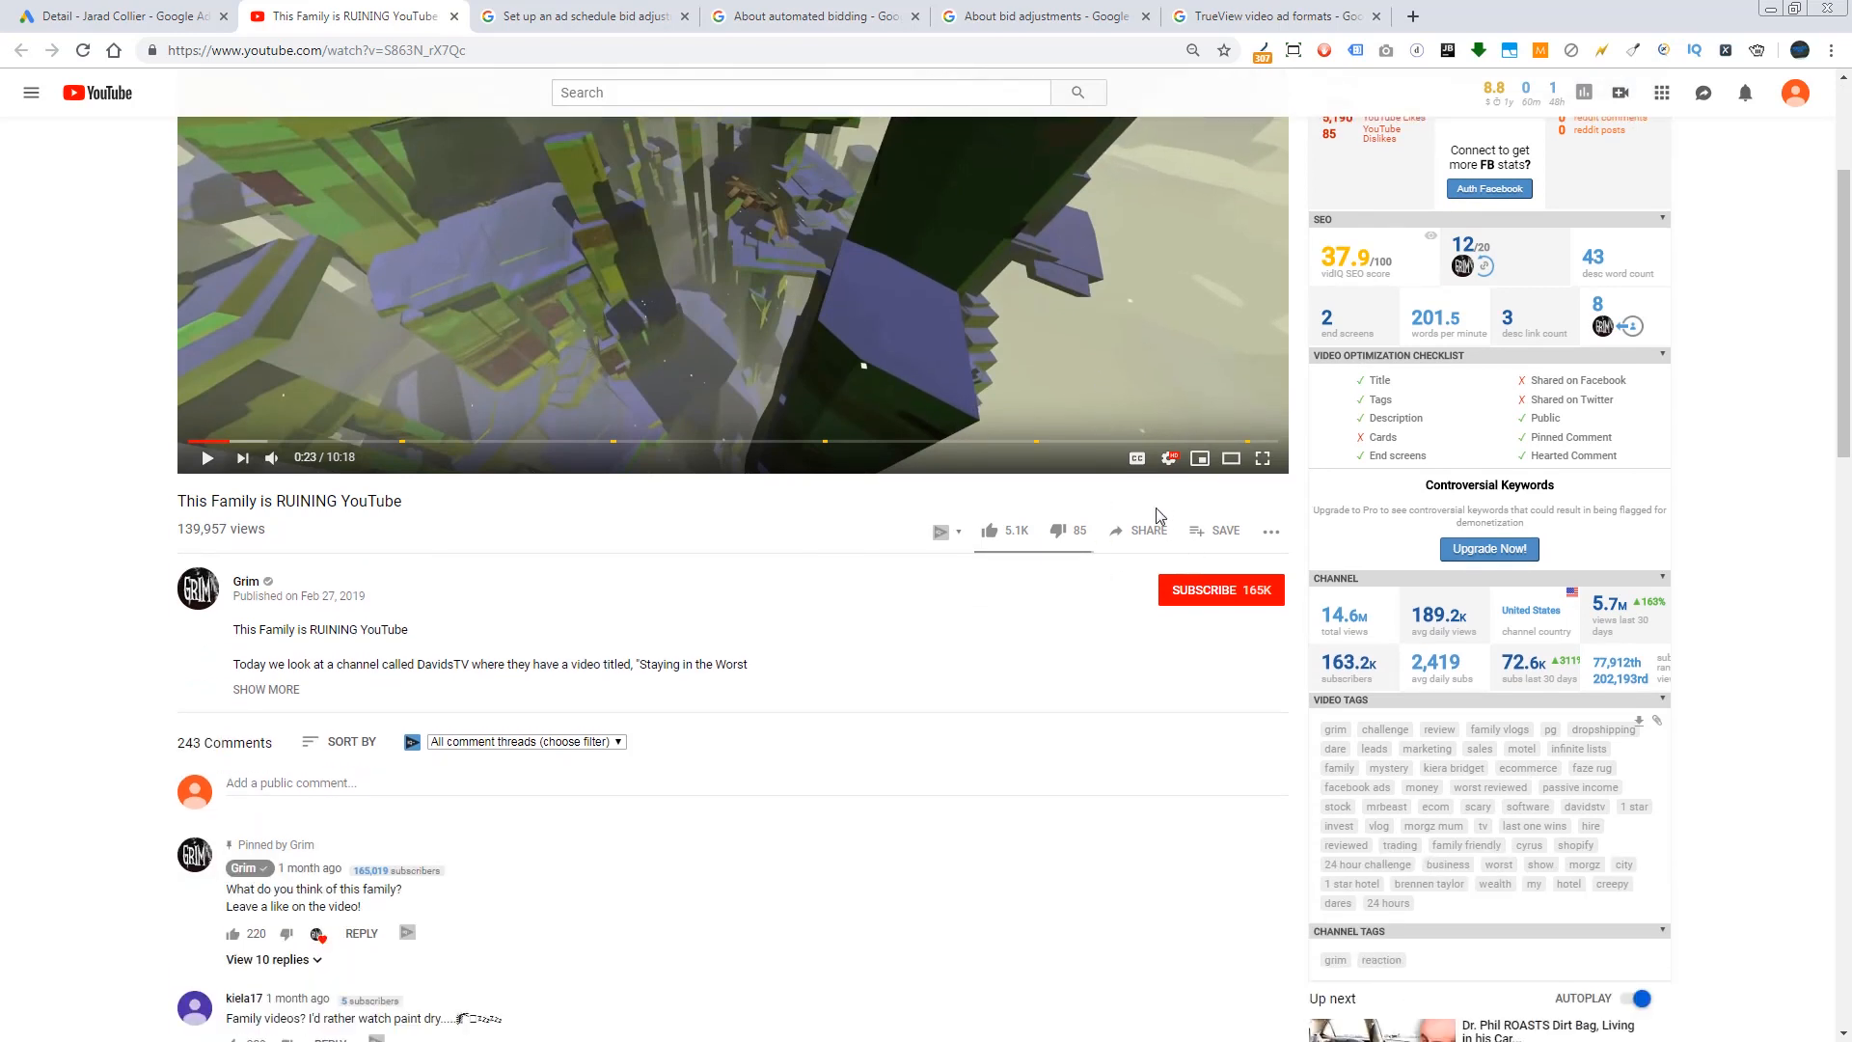
double_click(394, 504)
scroll(753, 562, down, 4)
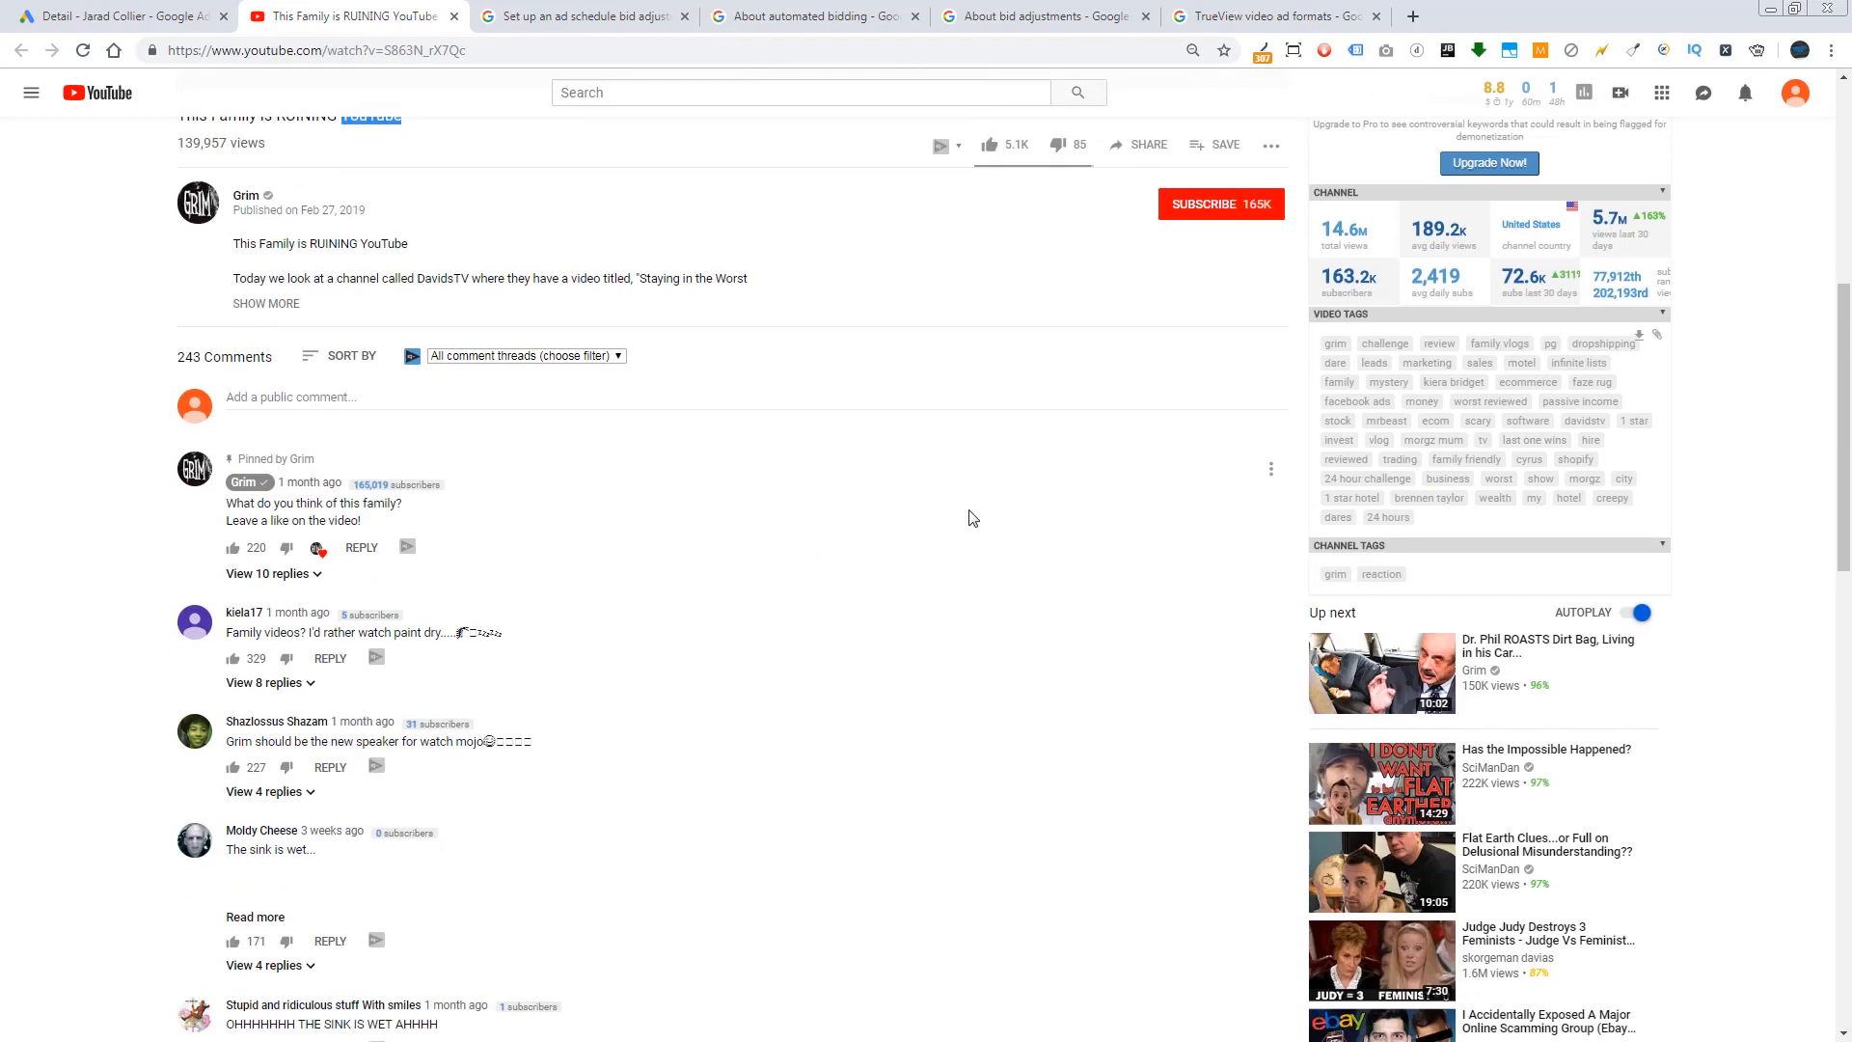
Step: Examine the video's vidIQ statistics and optimization checklist, and highlight the whole list of video tags
scroll(1702, 454, up, 7)
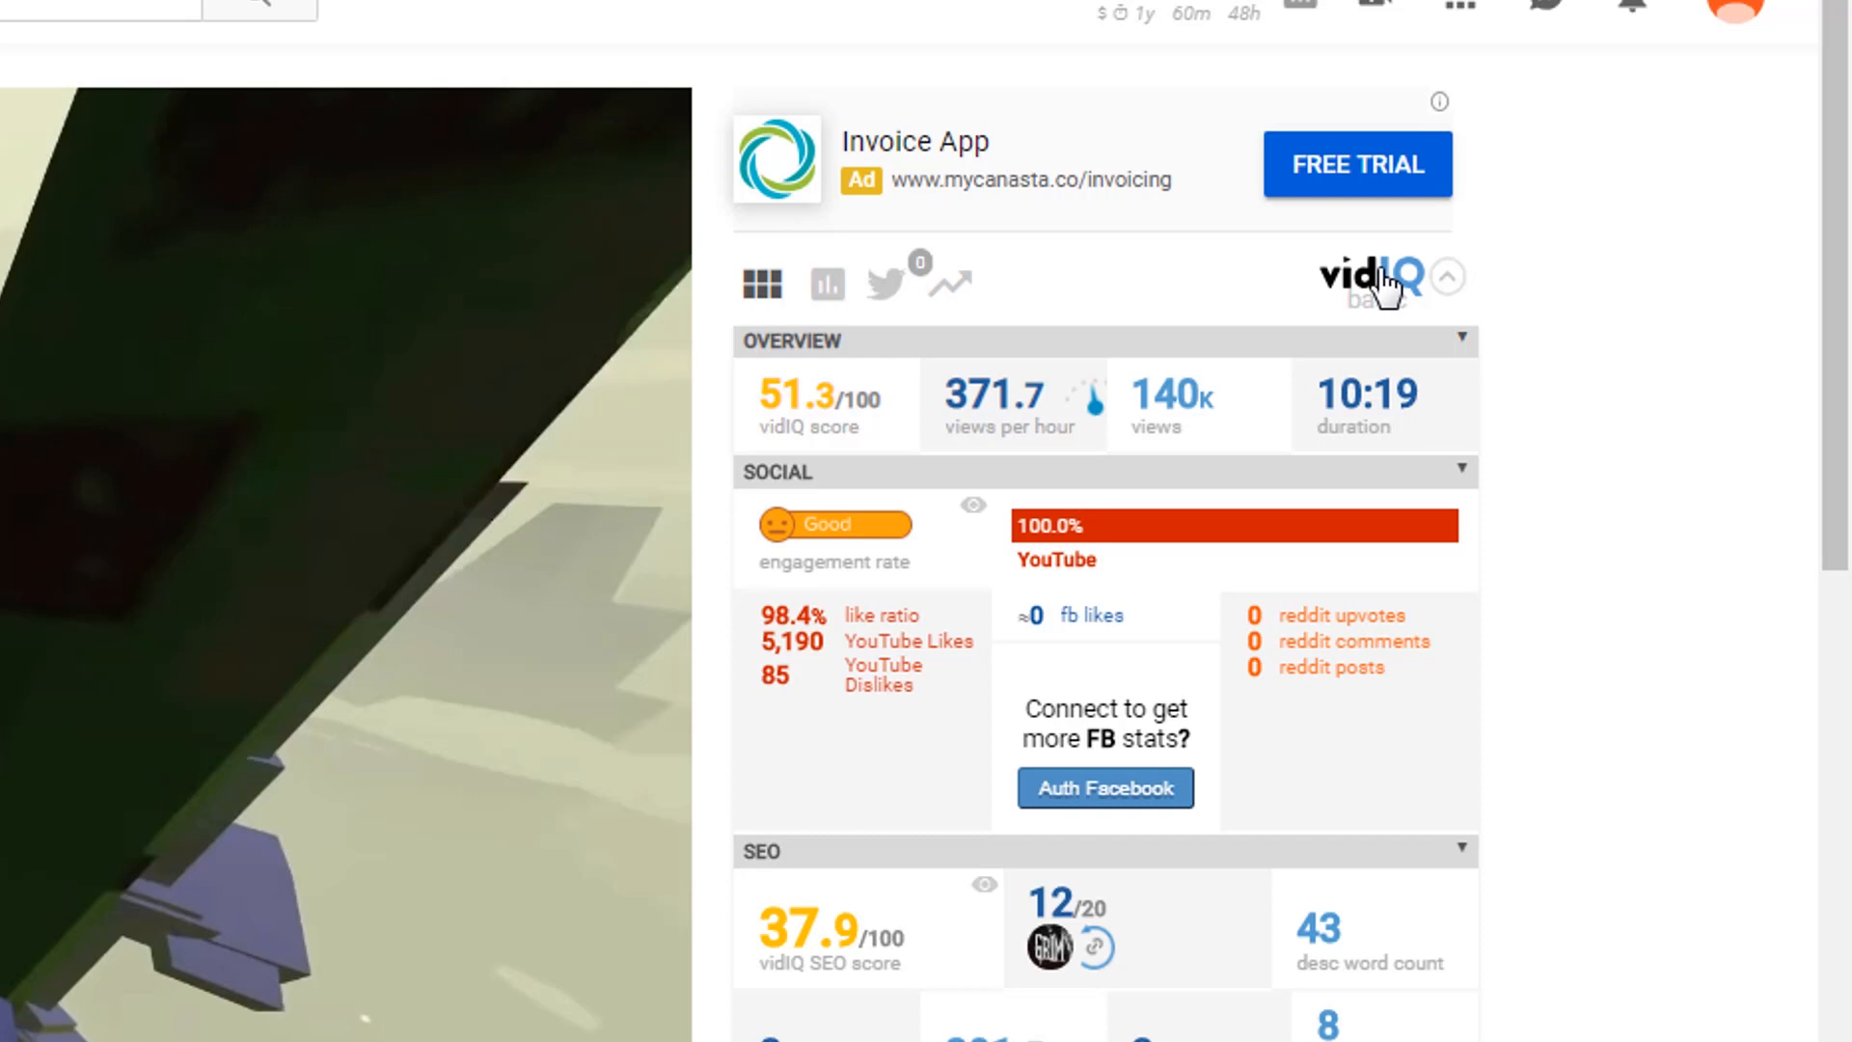
scroll(1500, 372, down, 14)
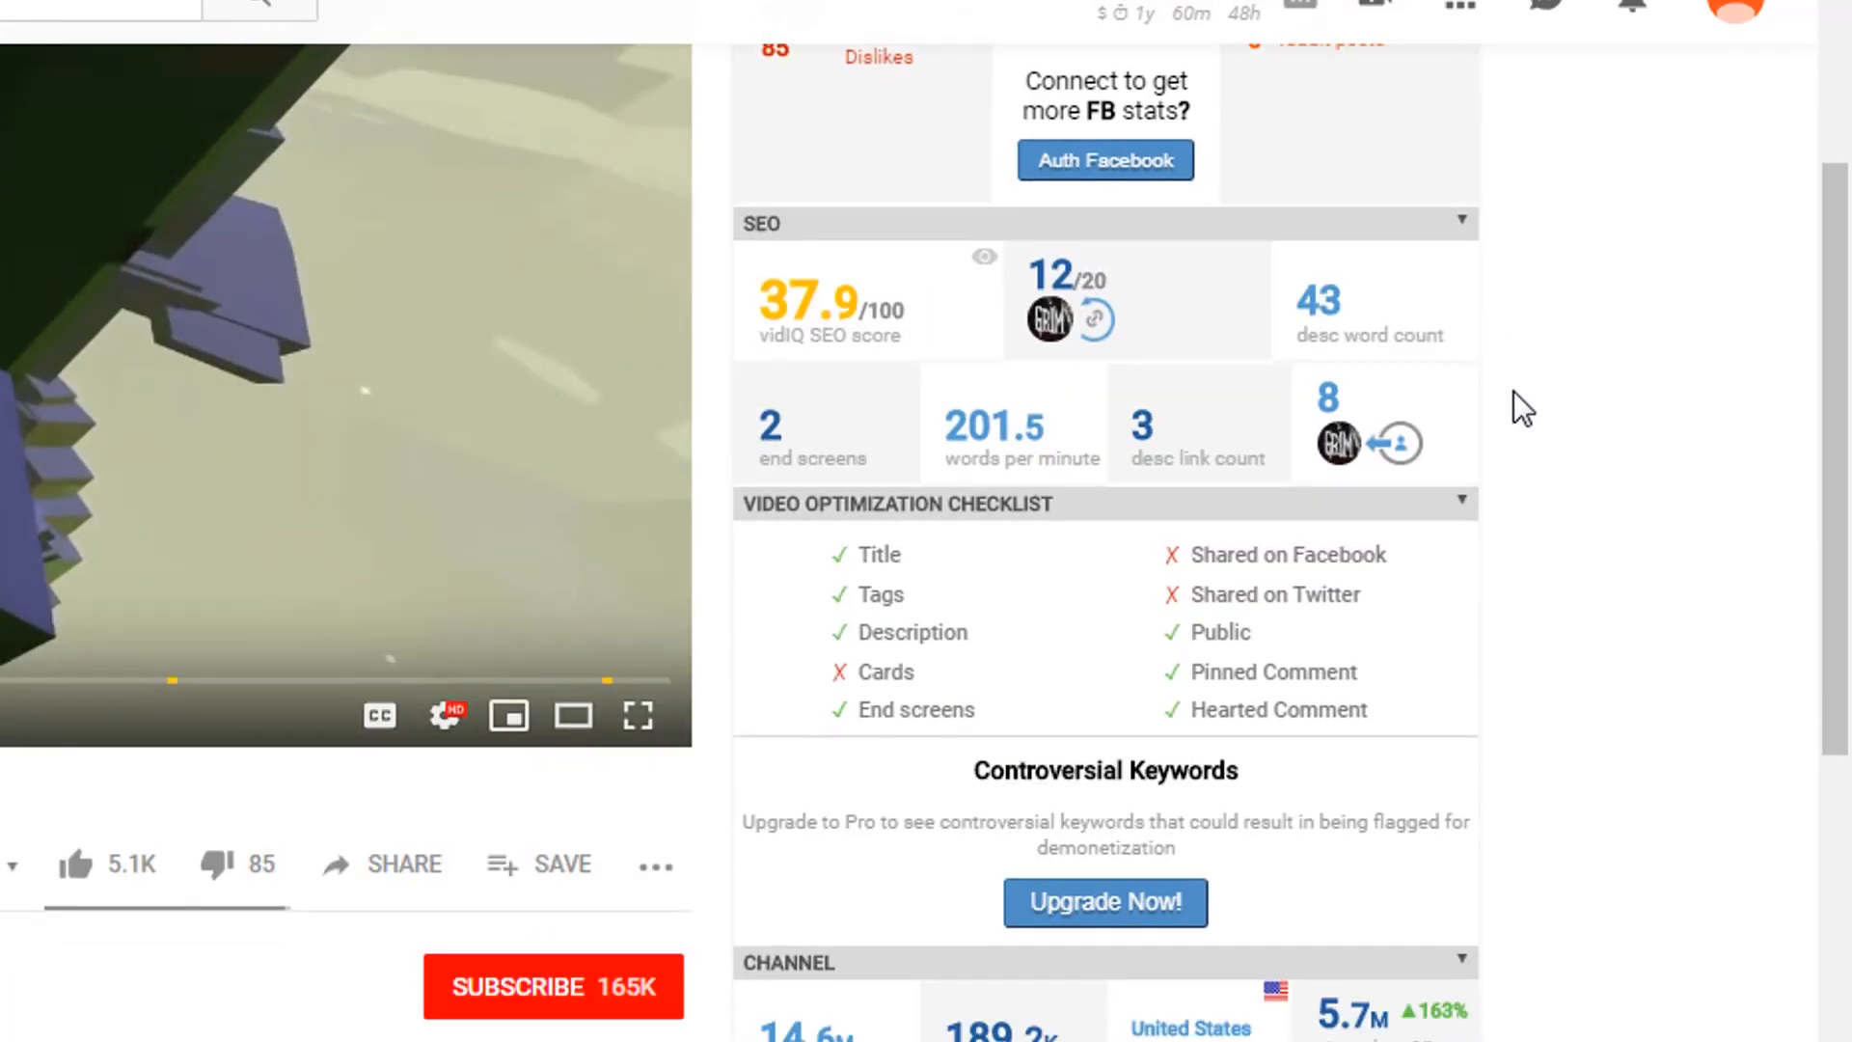
scroll(1473, 332, up, 8)
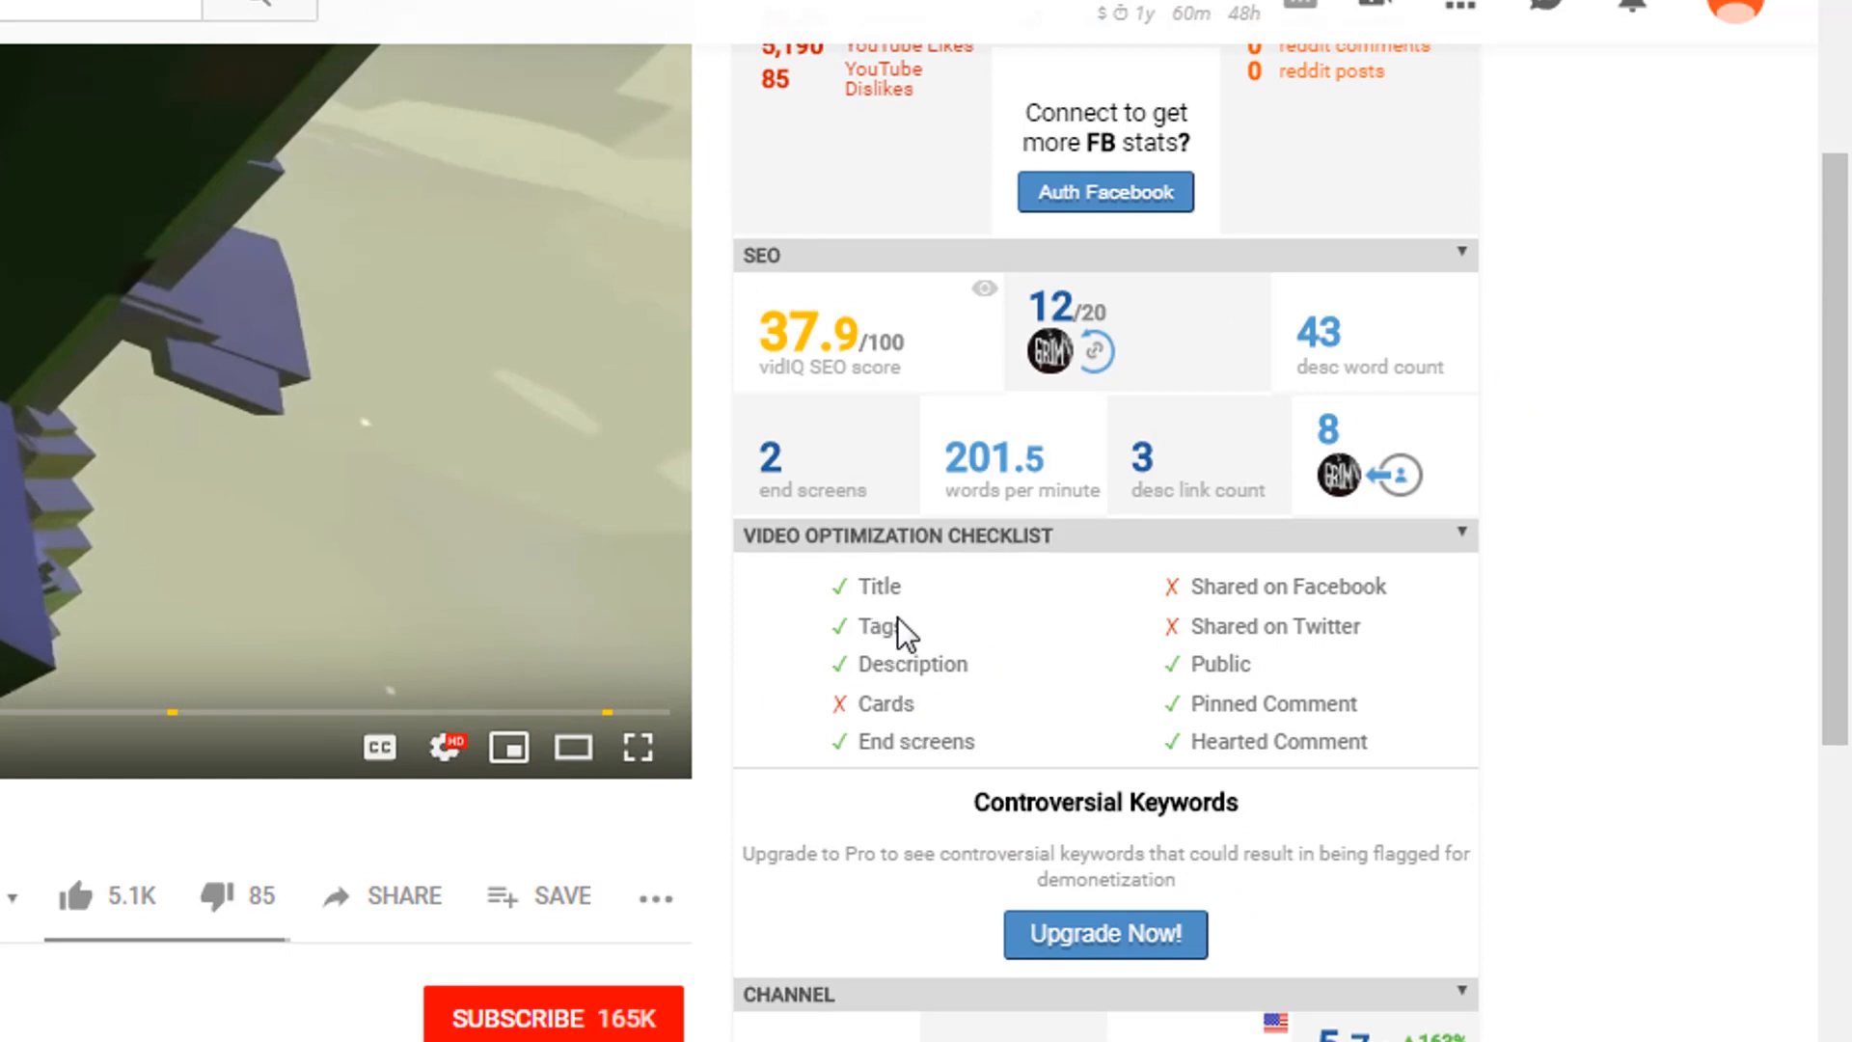
scroll(1533, 582, down, 8)
scroll(1539, 541, down, 2)
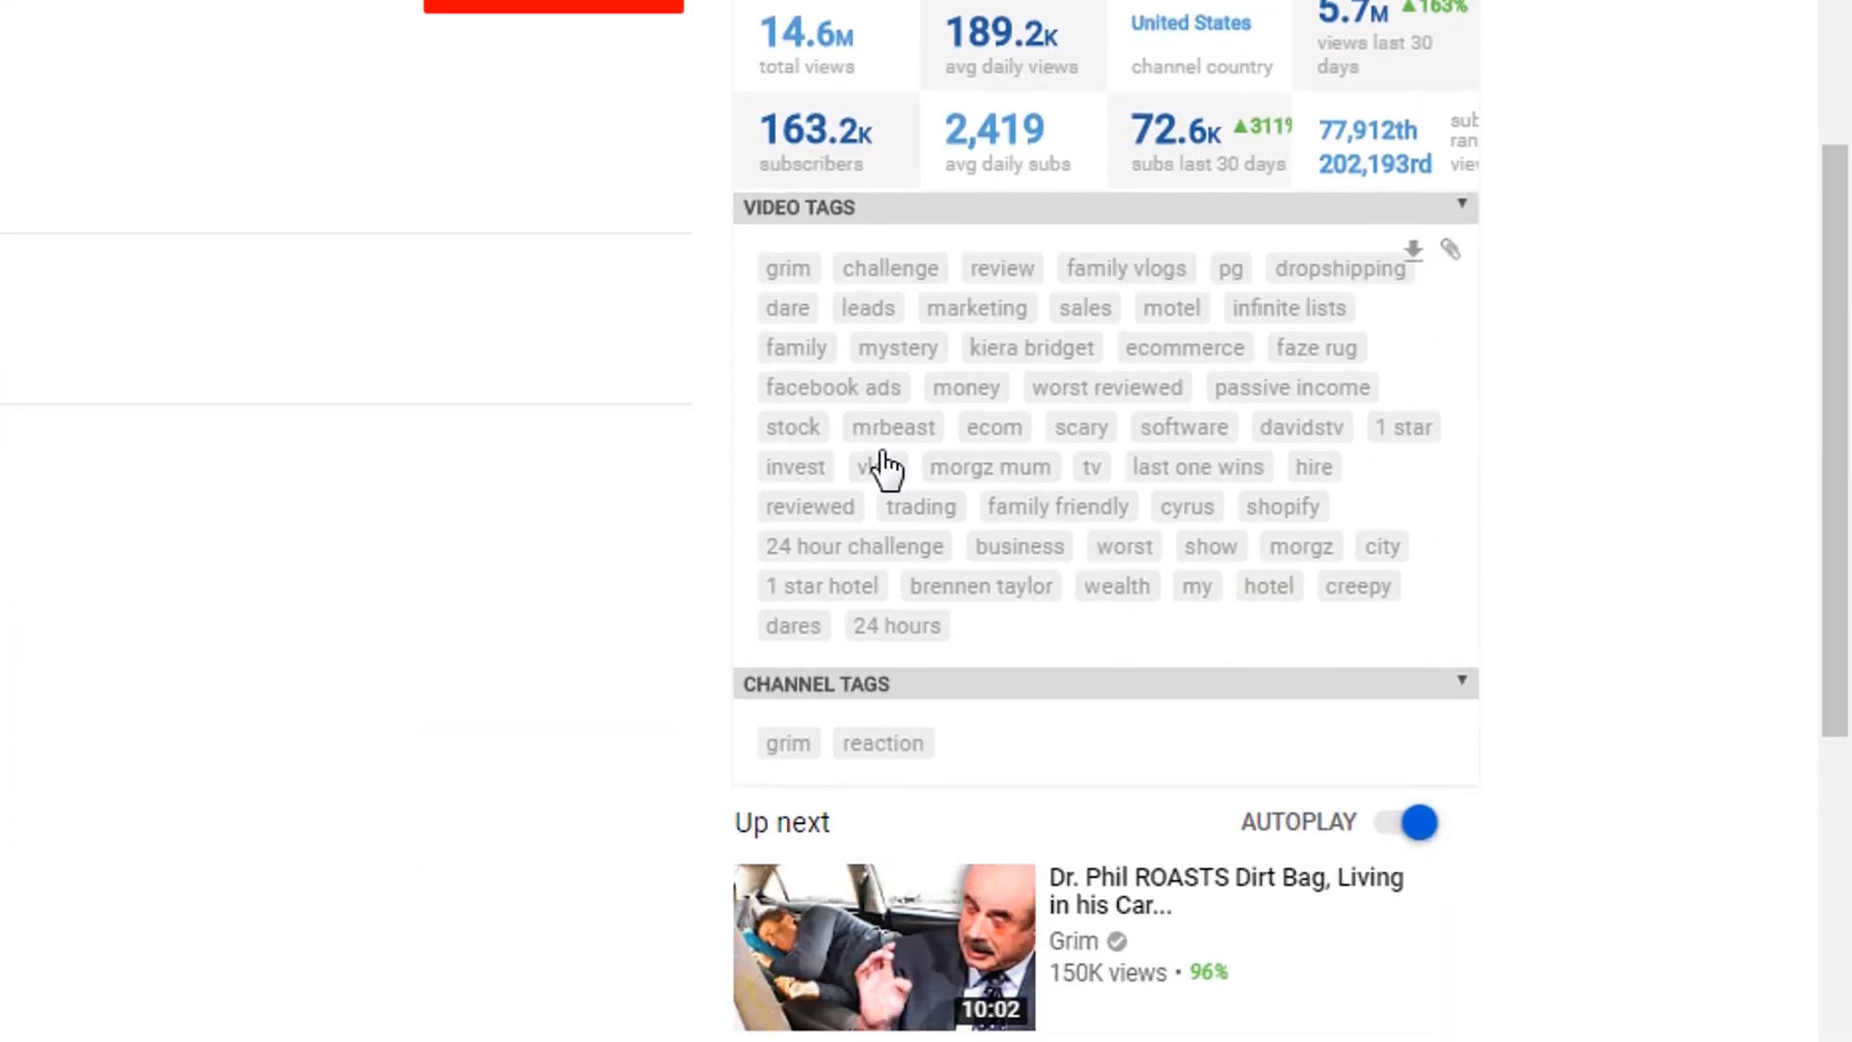
drag(962, 592, 762, 251)
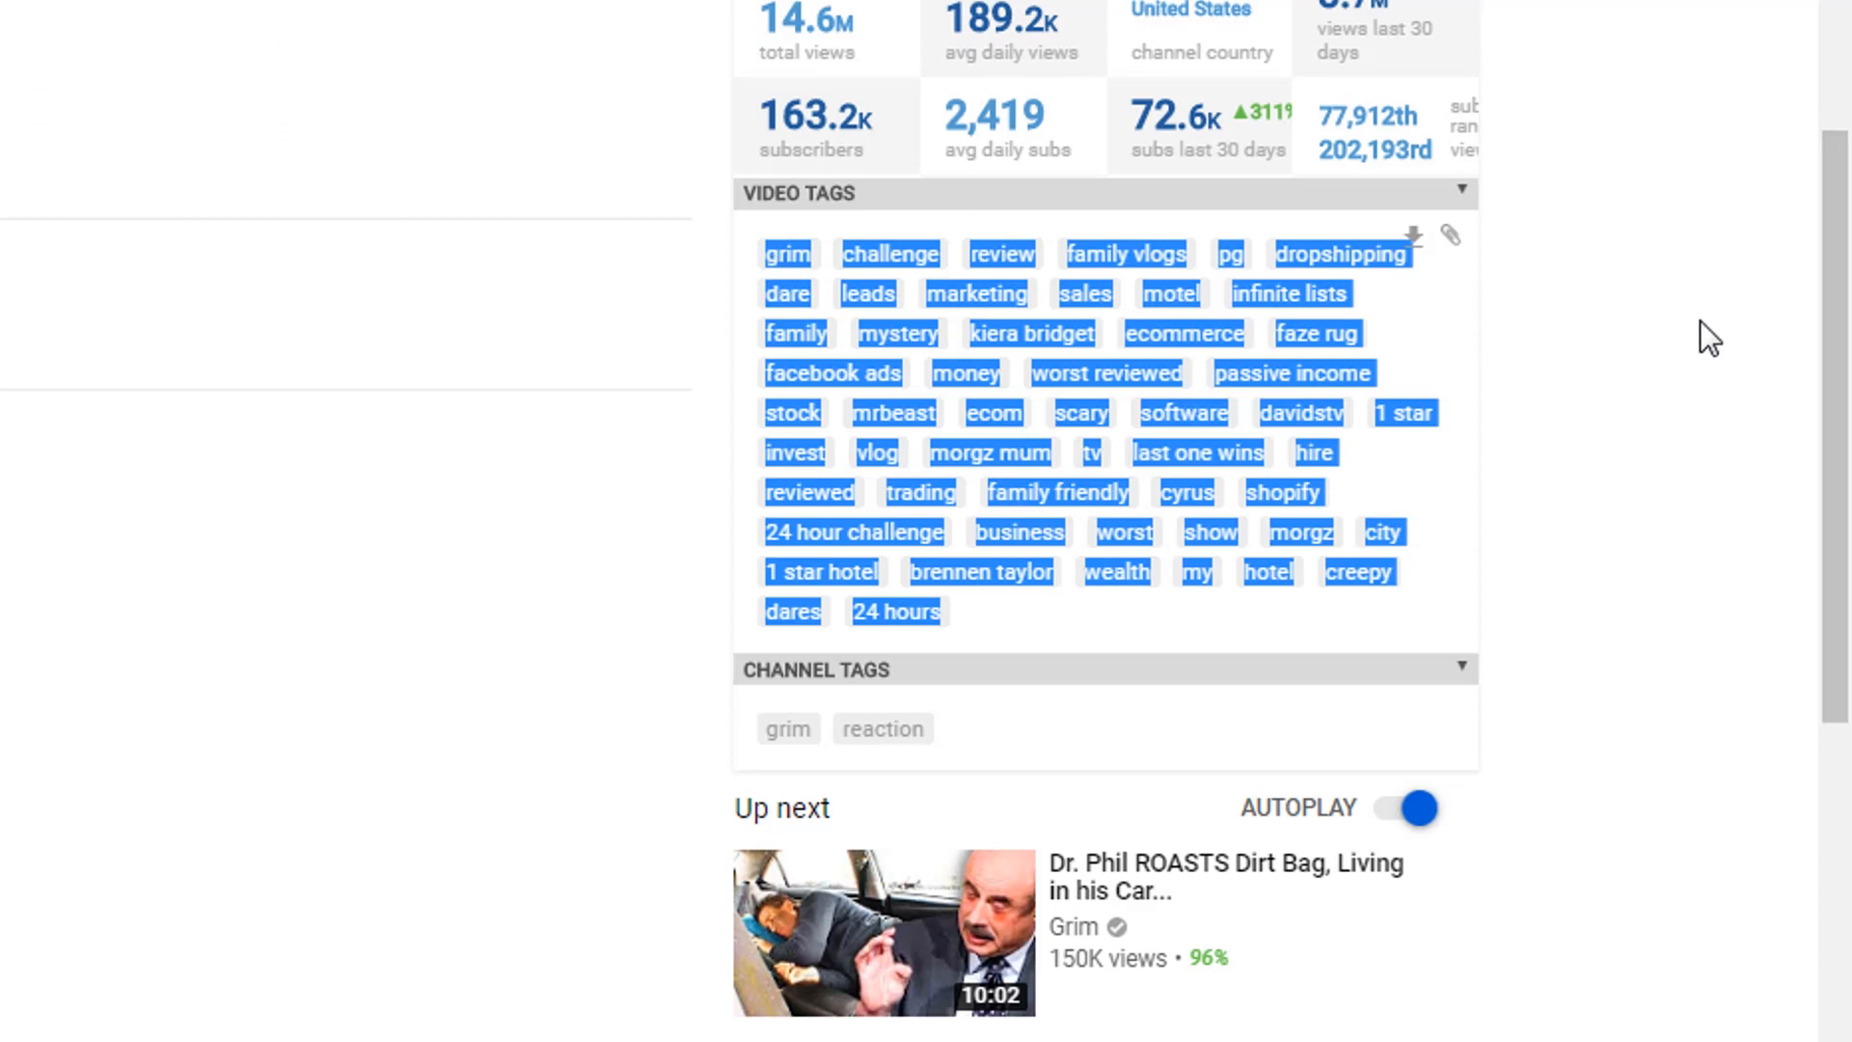
click(1609, 337)
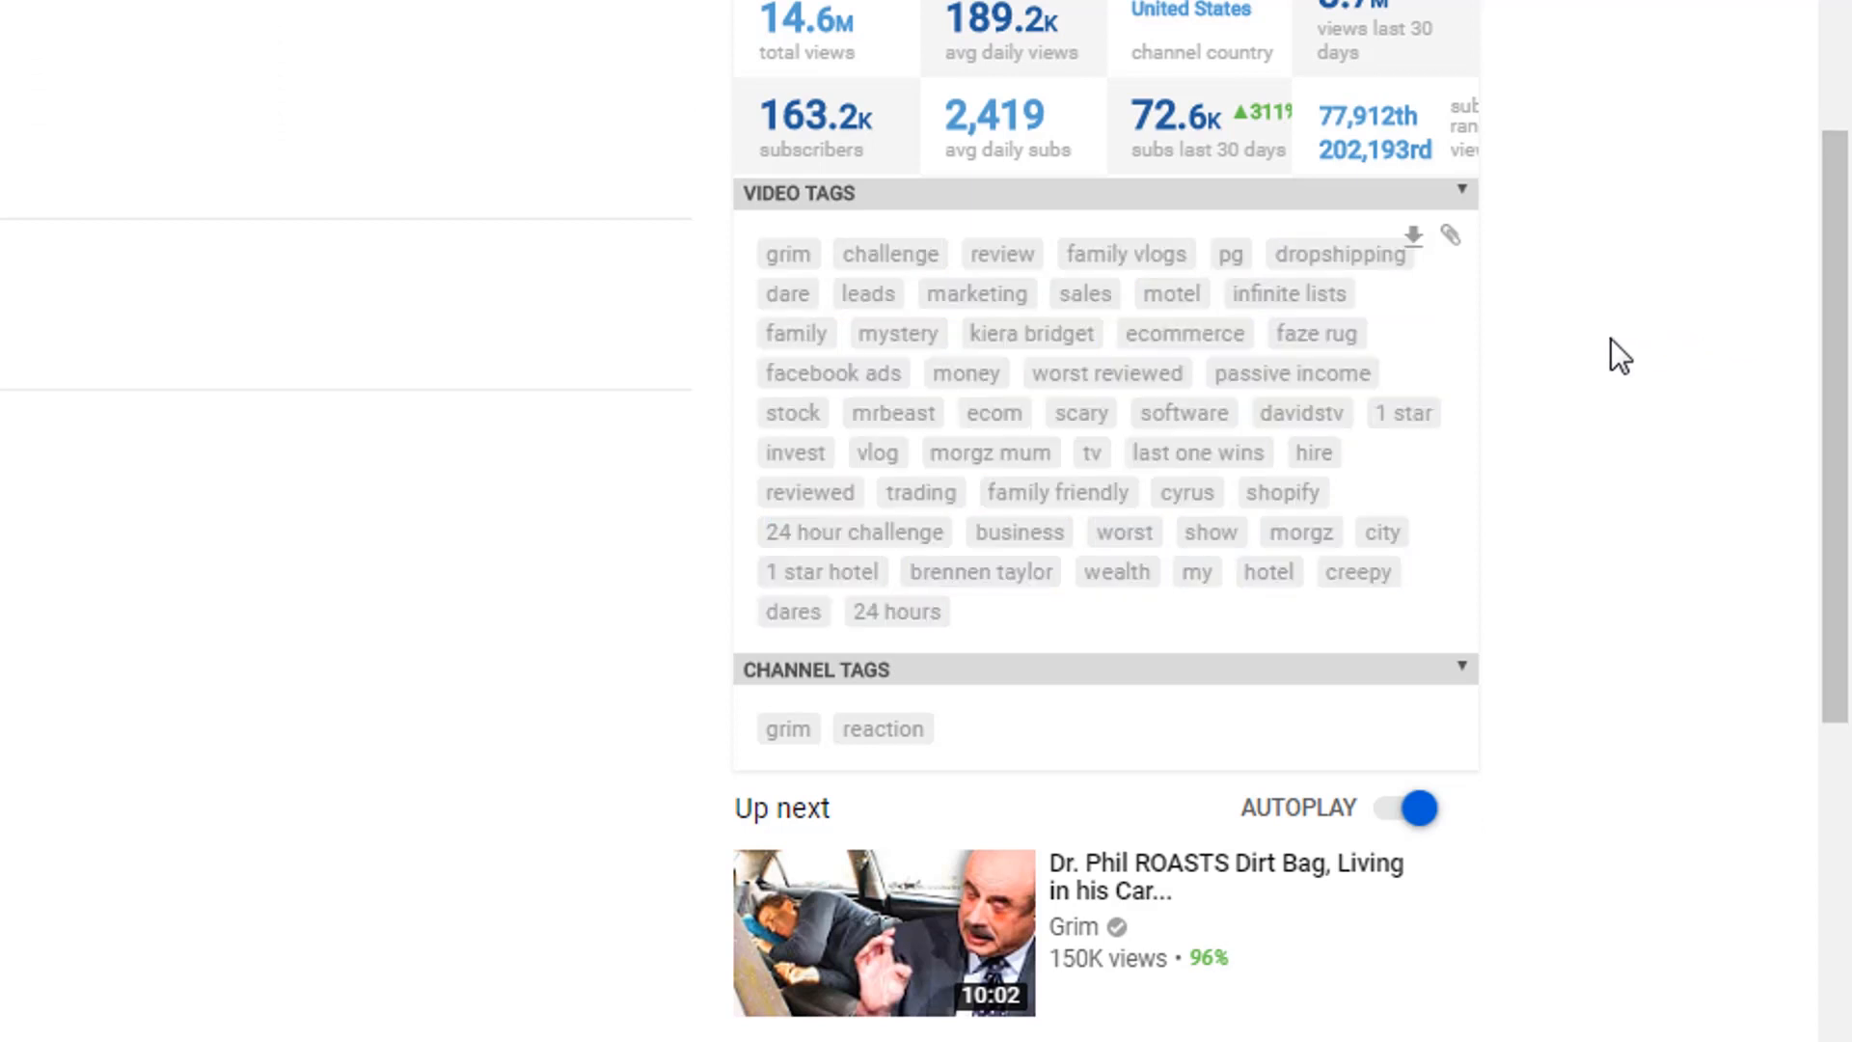
Step: Search the video page for "ad" to check the tags, clear the search text and return to the video title
key(ctrl+f)
text(ad)
key(BackSpace)
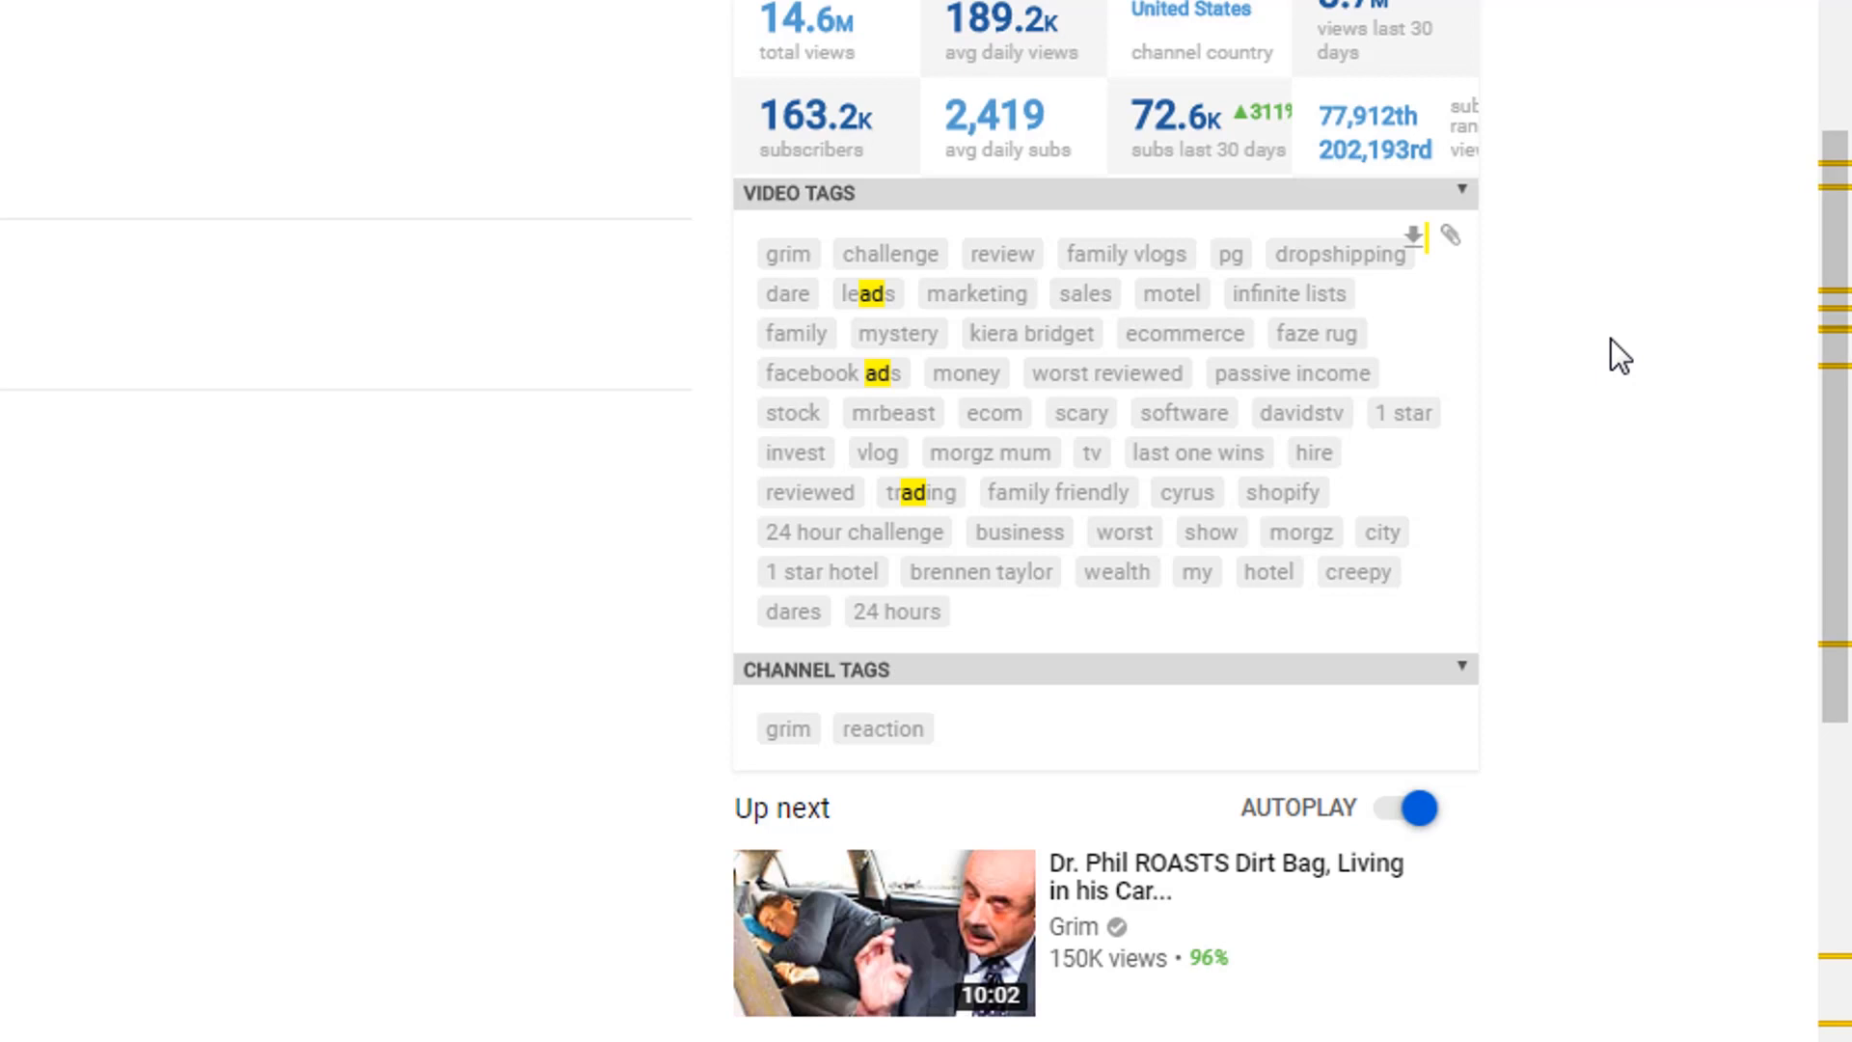
key(BackSpace)
key(BackSpace)
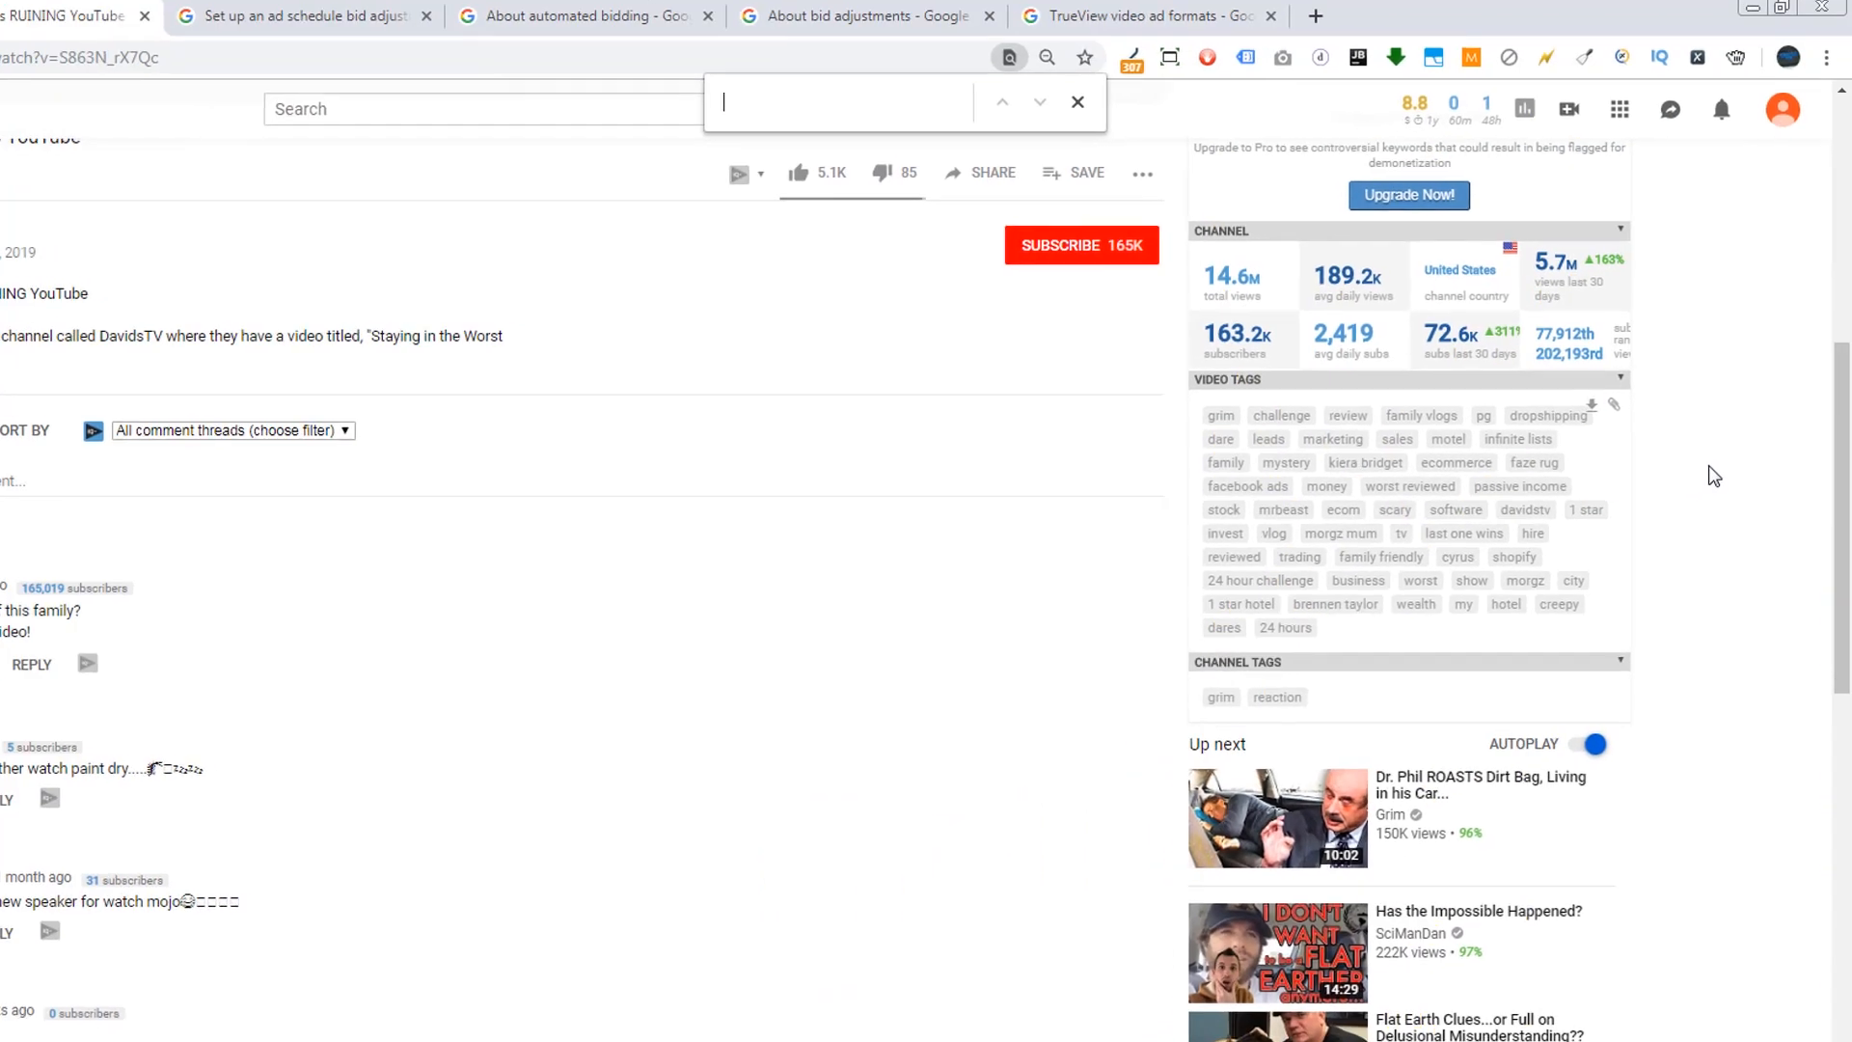
scroll(1264, 524, up, 4)
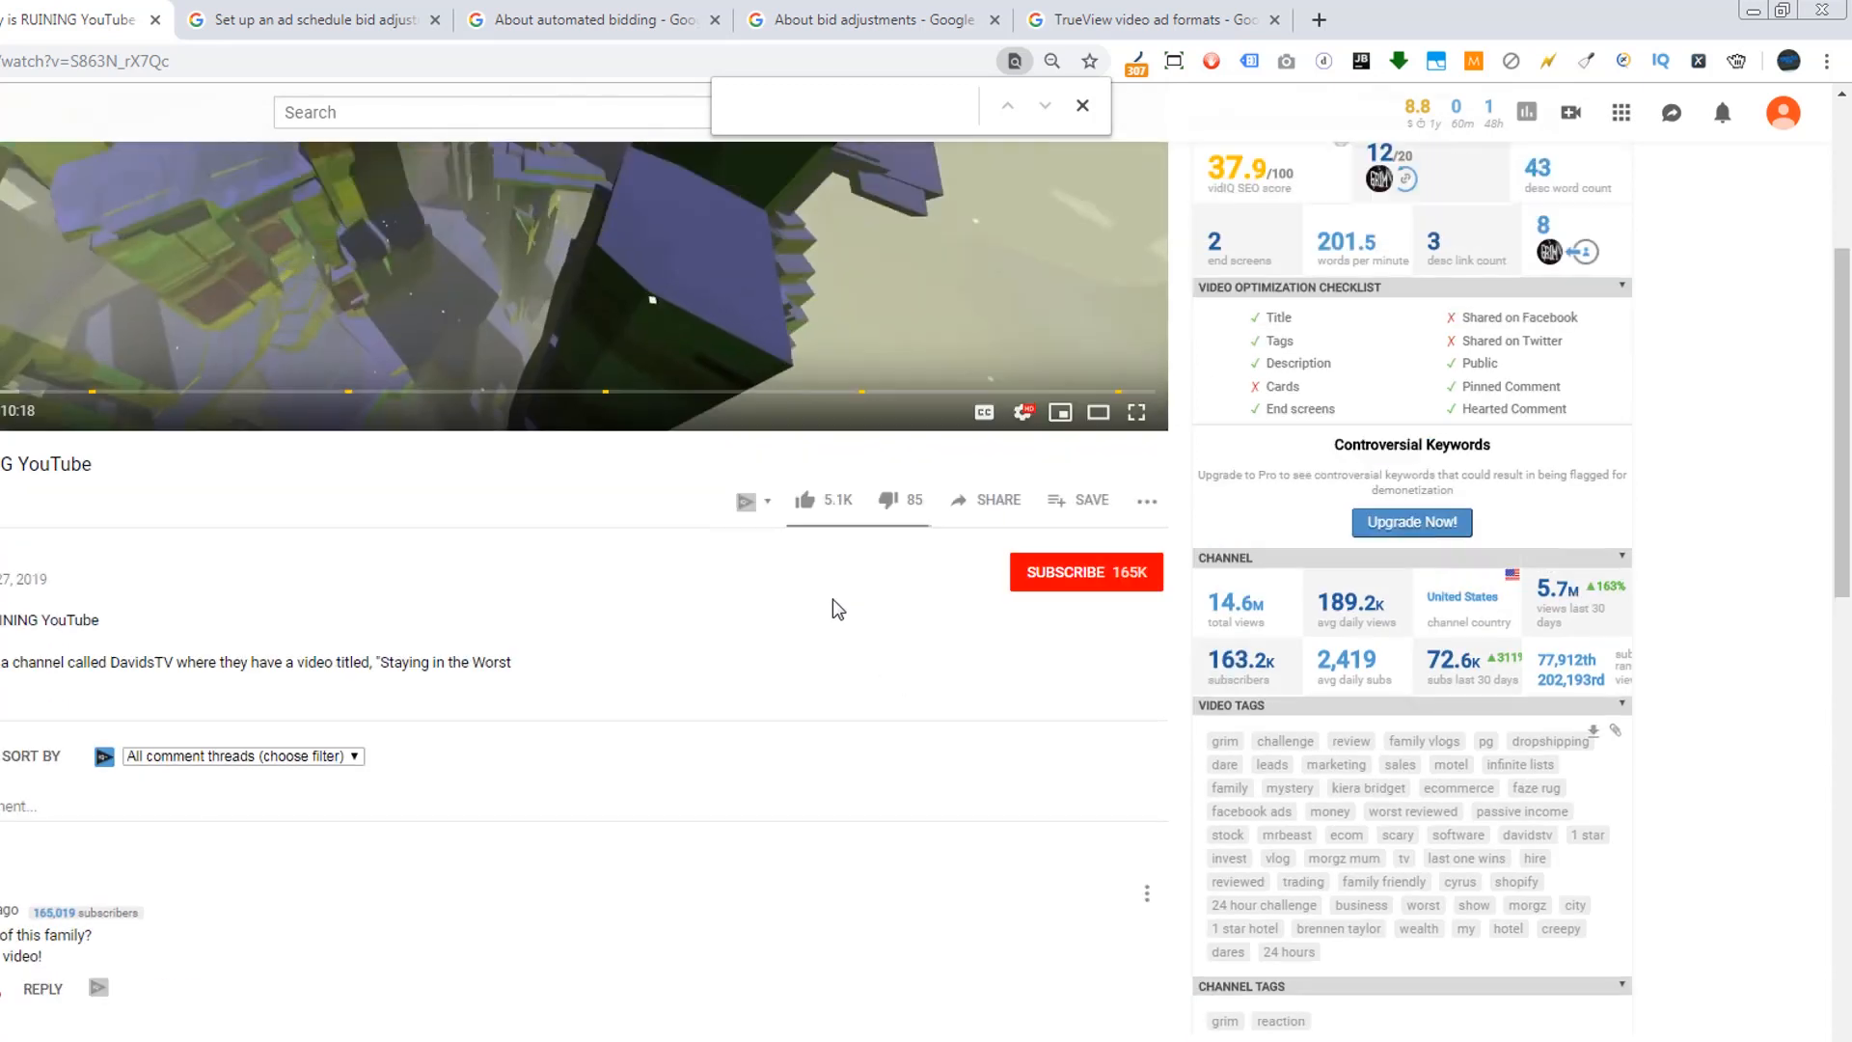
double_click(56, 494)
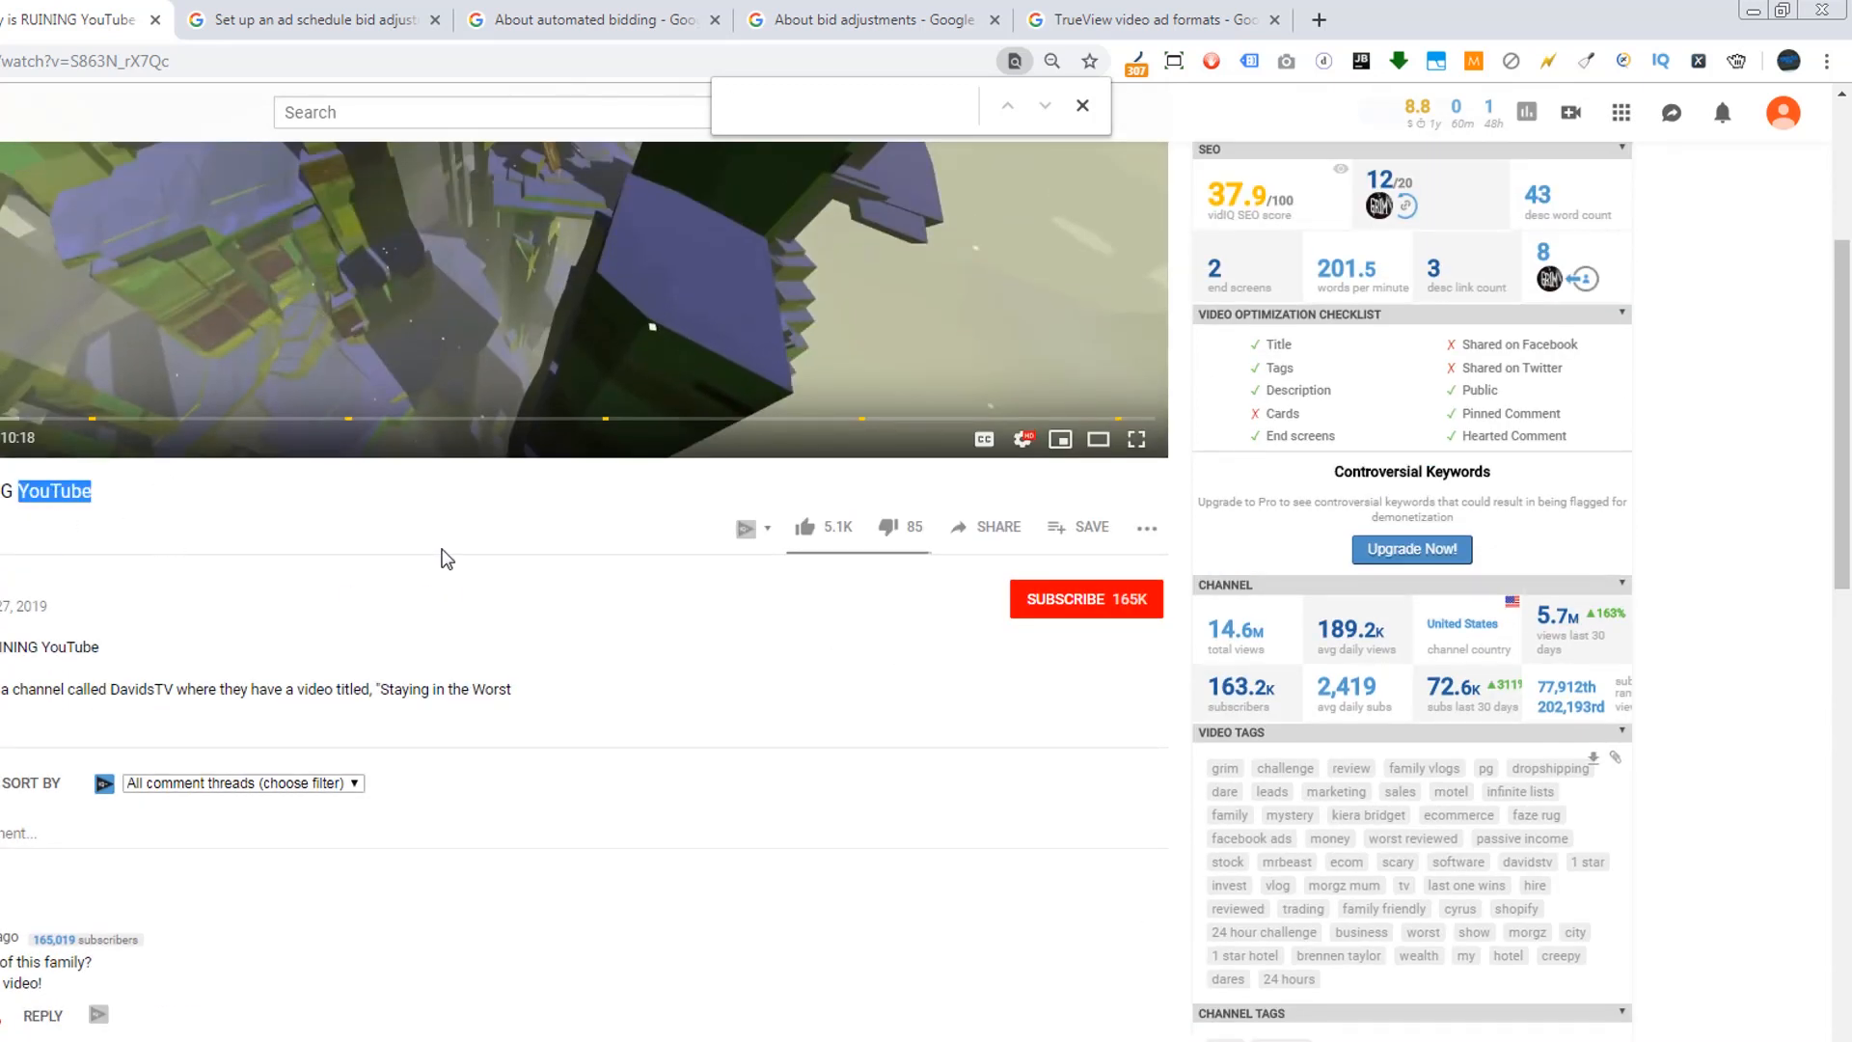
Step: Leave the Grim placement details in Google Ads and close the YouTube video page
click(112, 16)
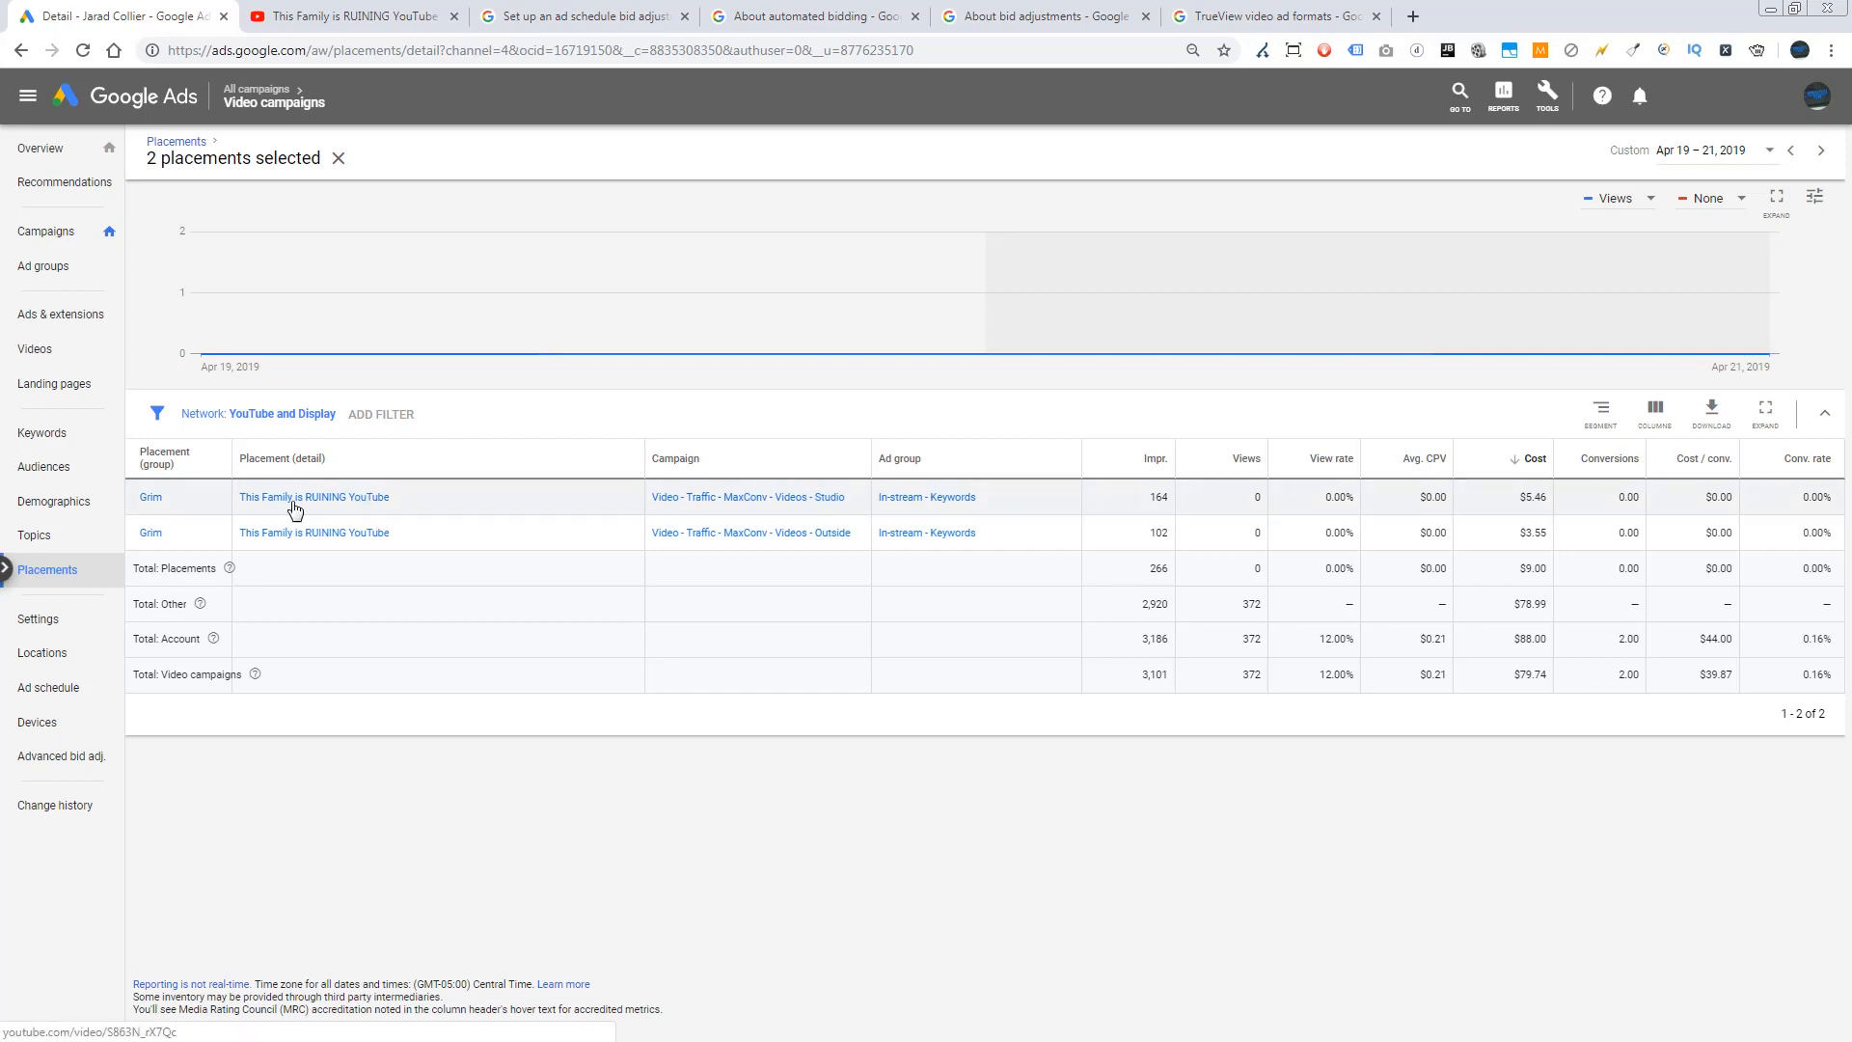
click(338, 159)
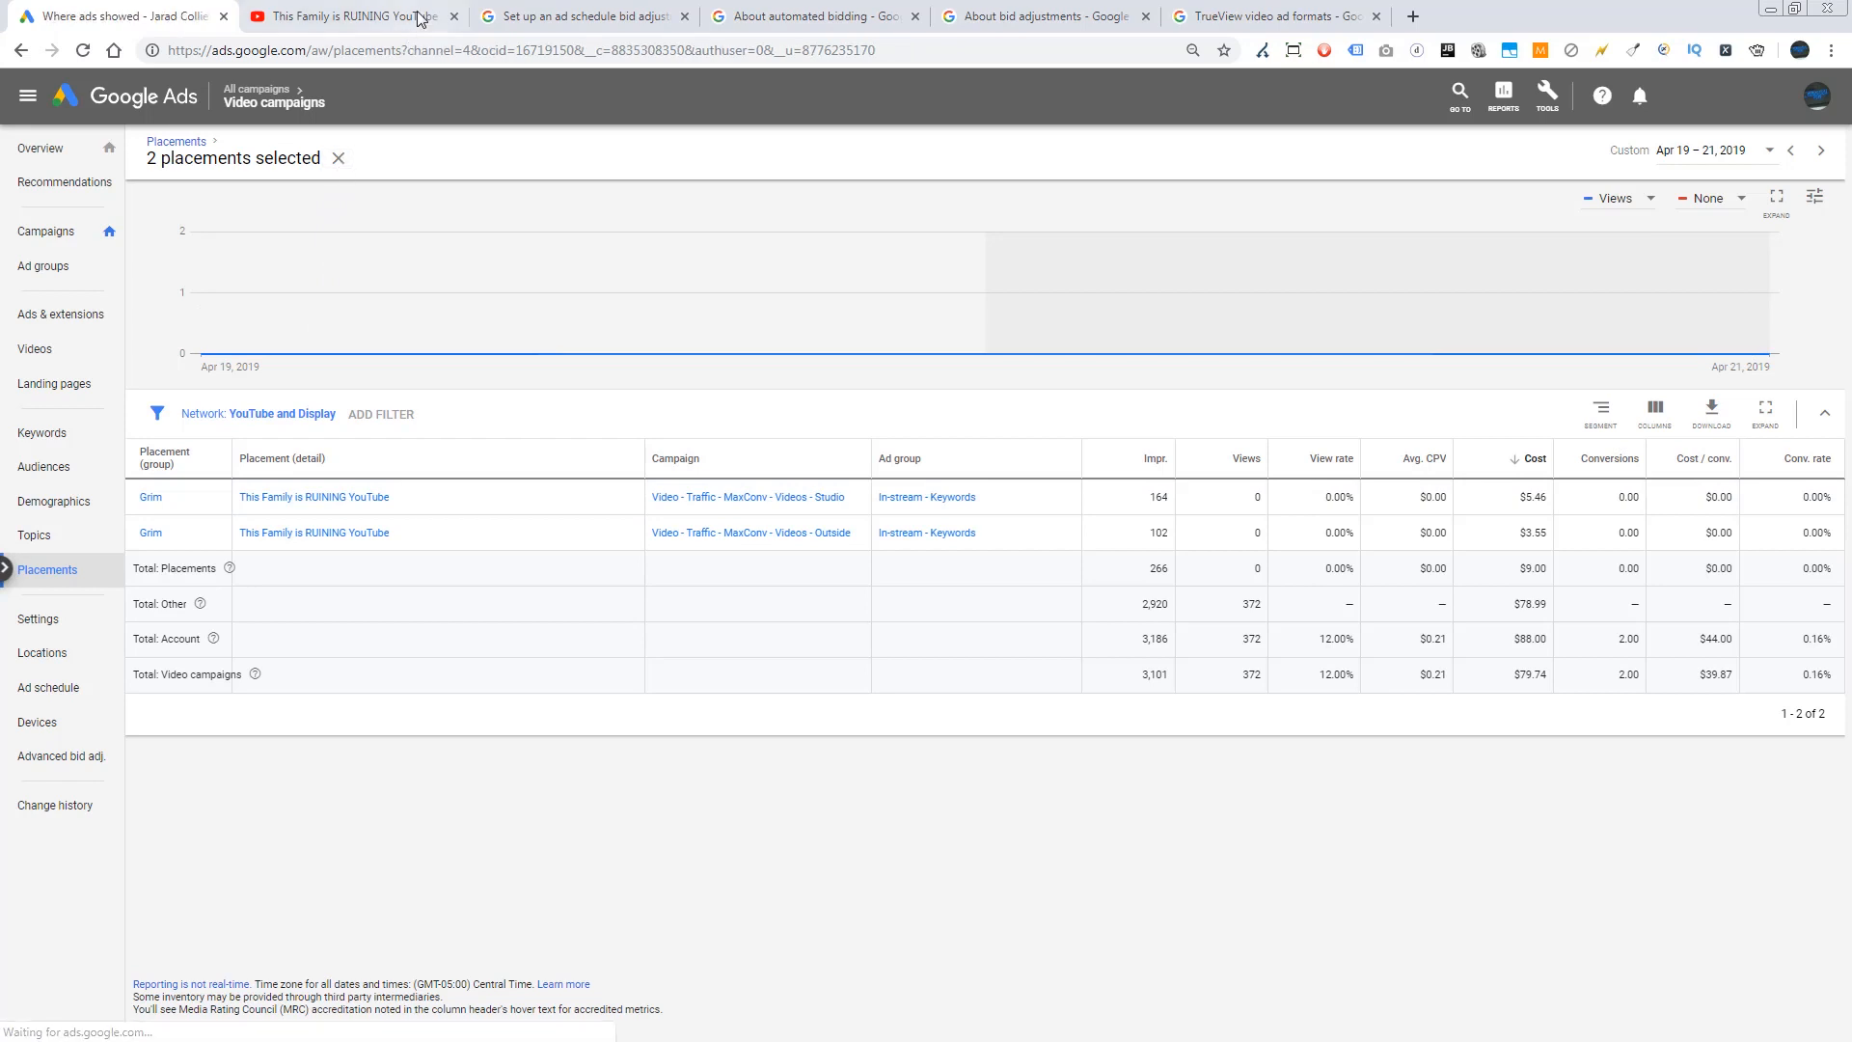
click(412, 29)
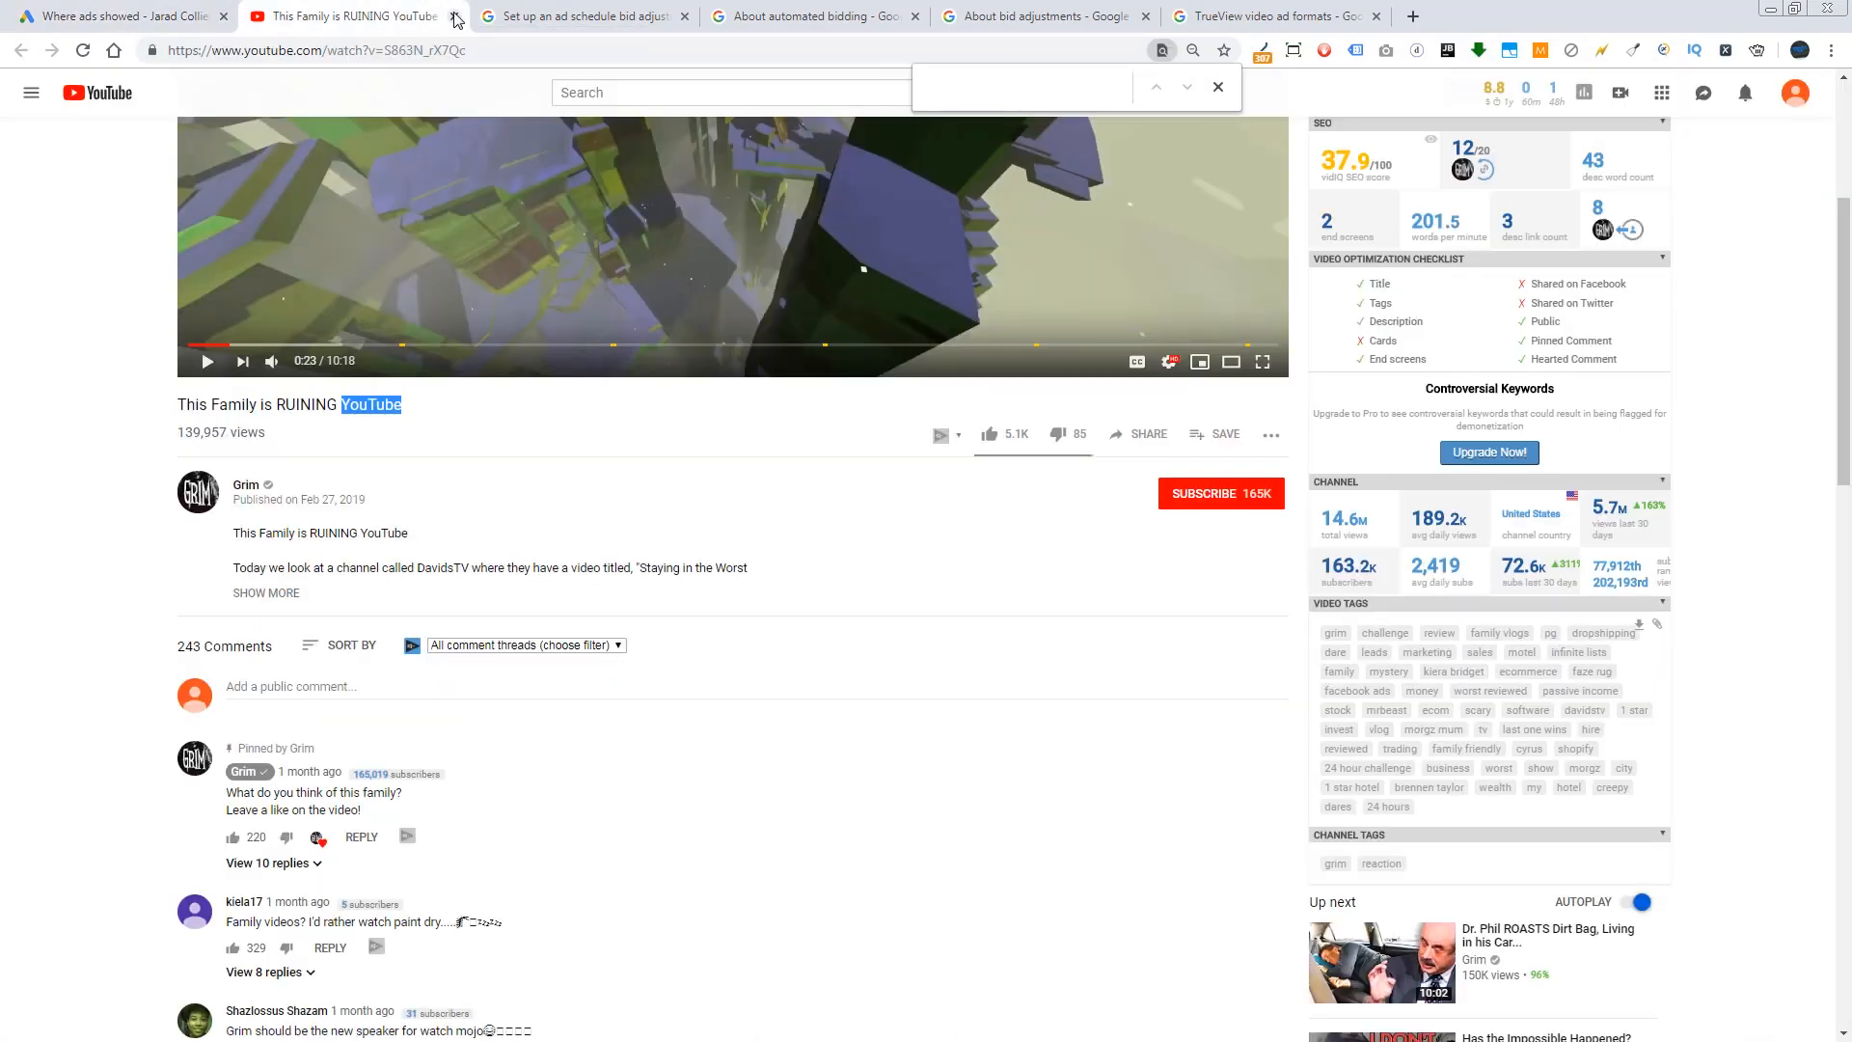
click(455, 16)
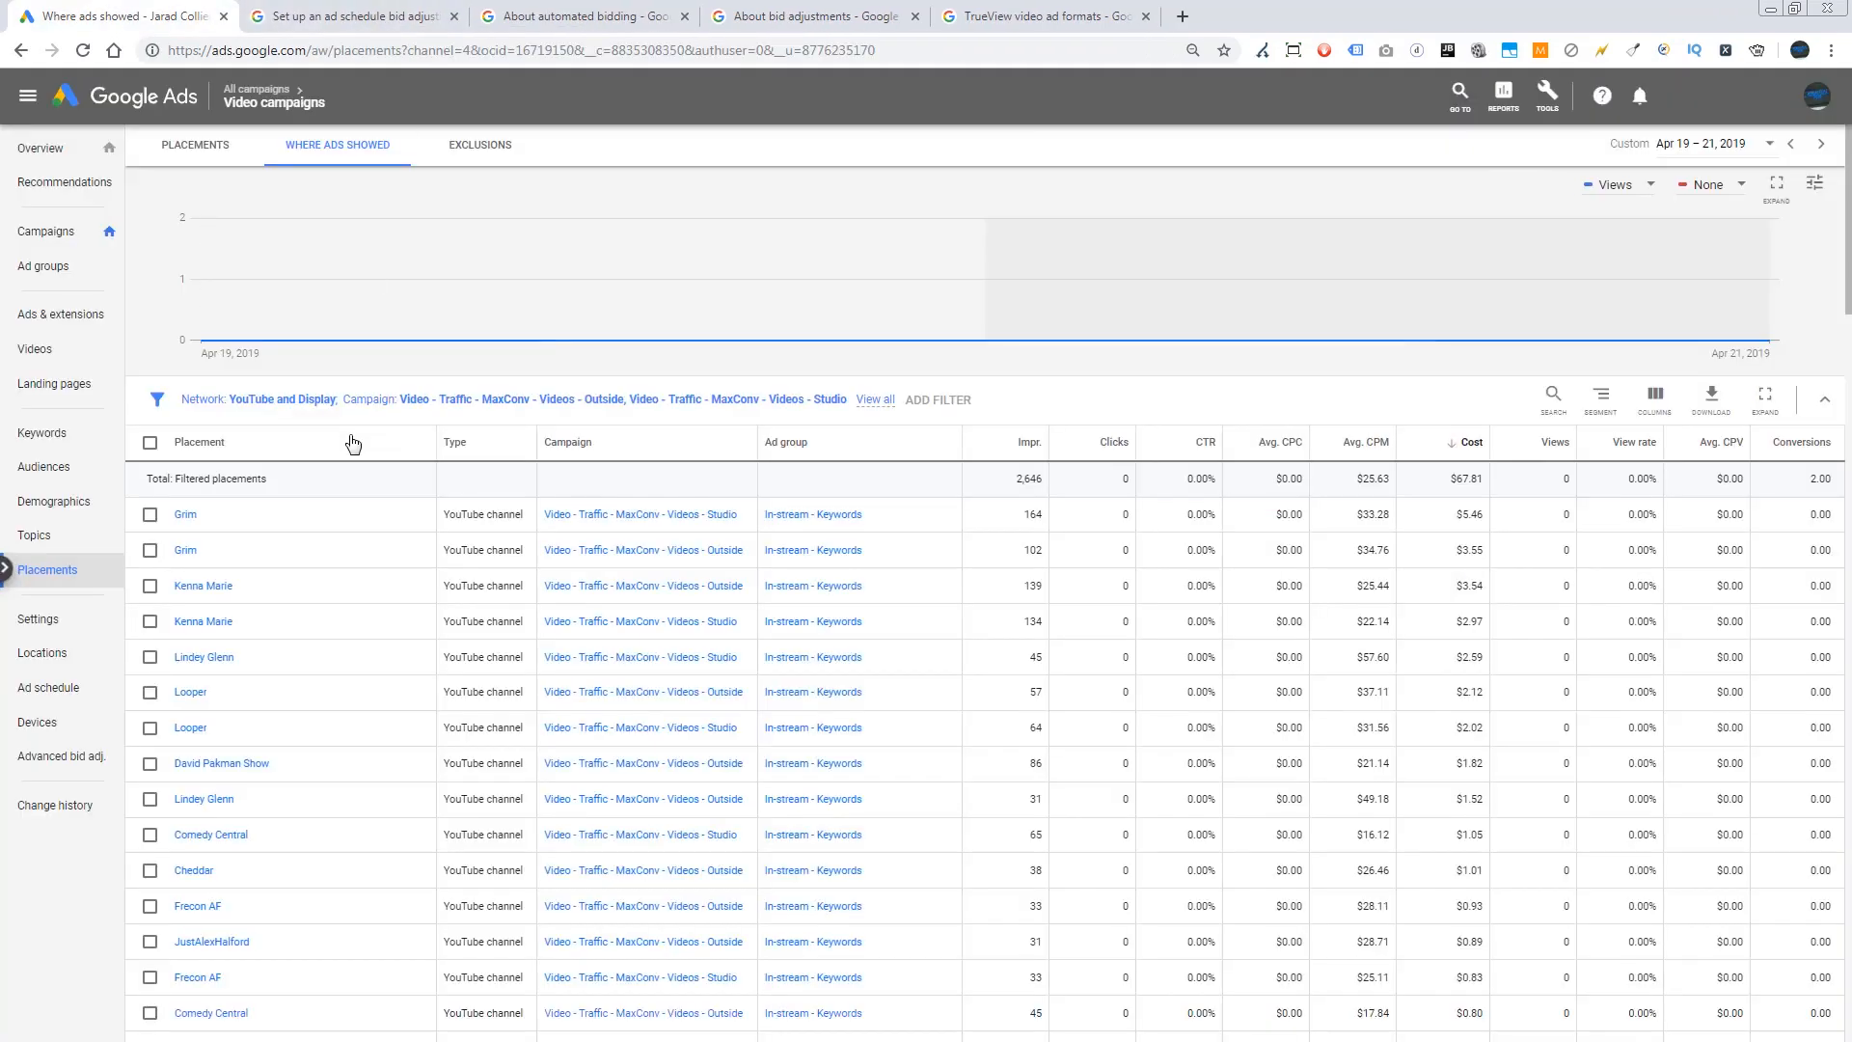
Step: Check which exclusion options are offered for the two selected Grim placements, and deselect both rows without excluding them
click(149, 514)
click(150, 550)
click(249, 402)
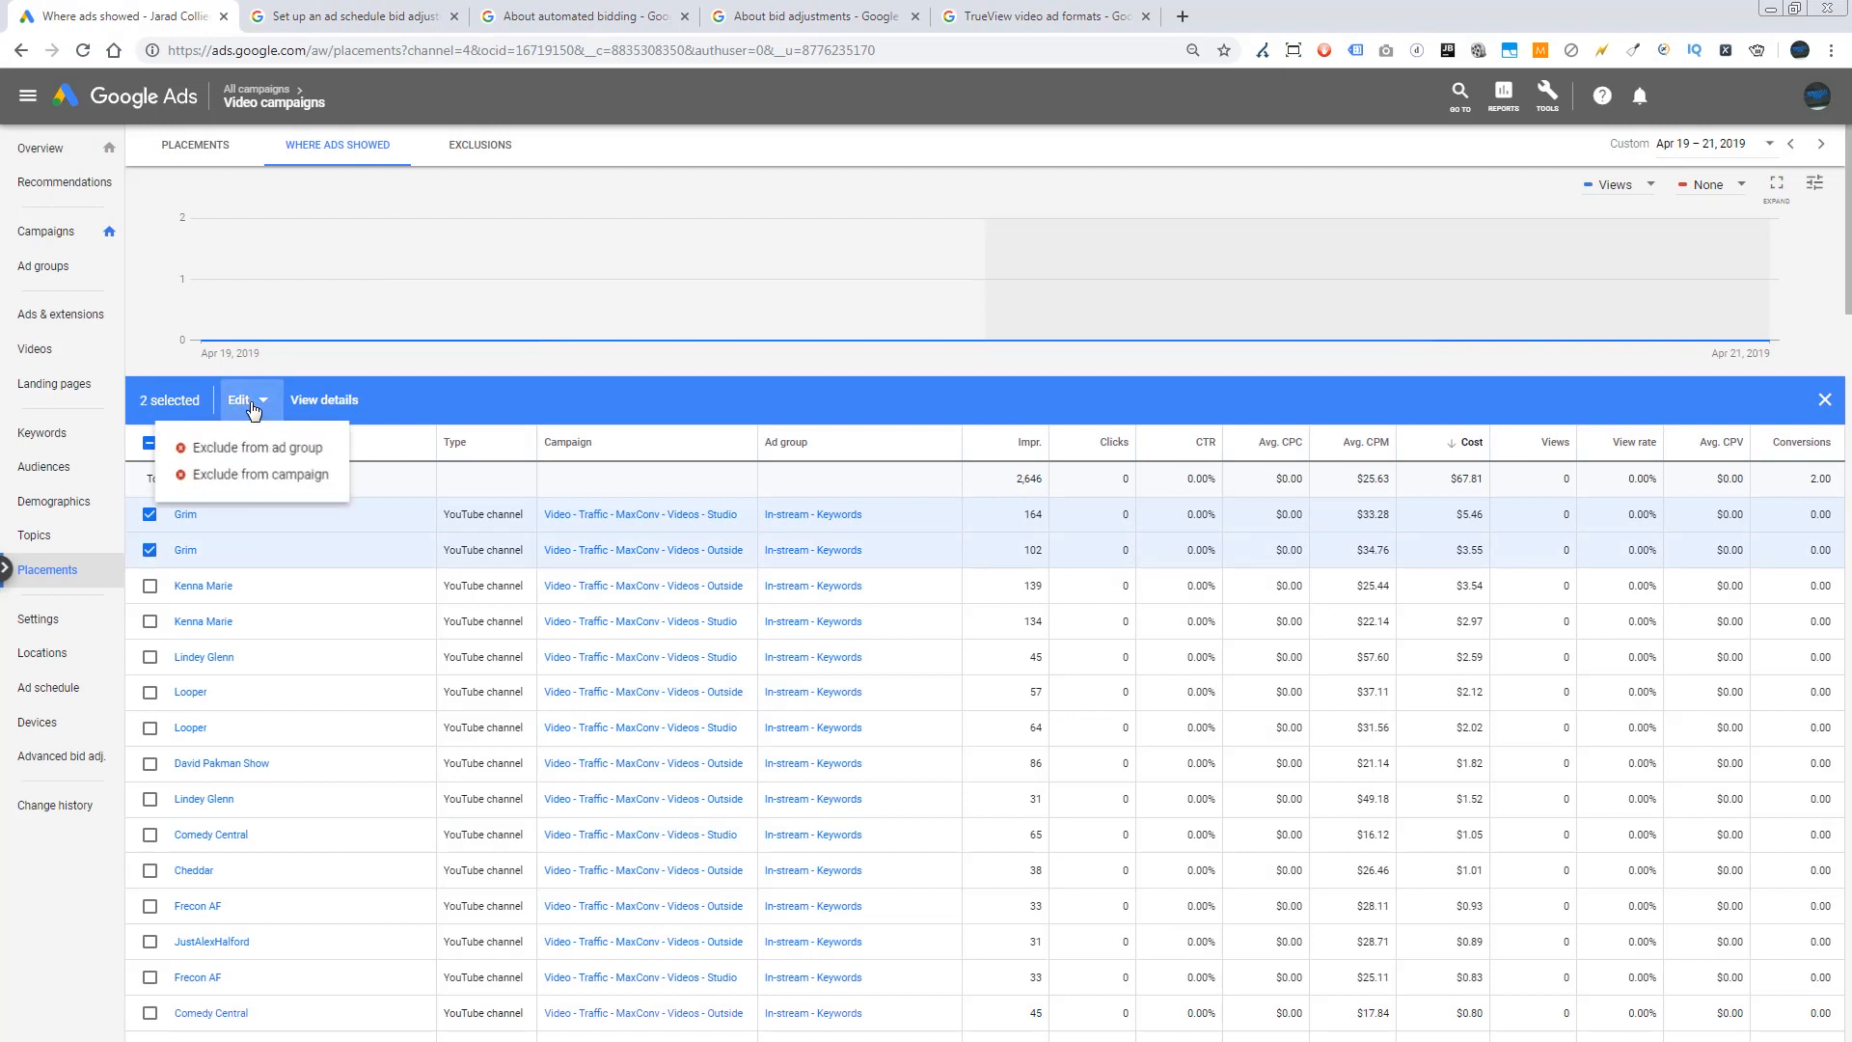
click(241, 401)
click(150, 514)
click(149, 550)
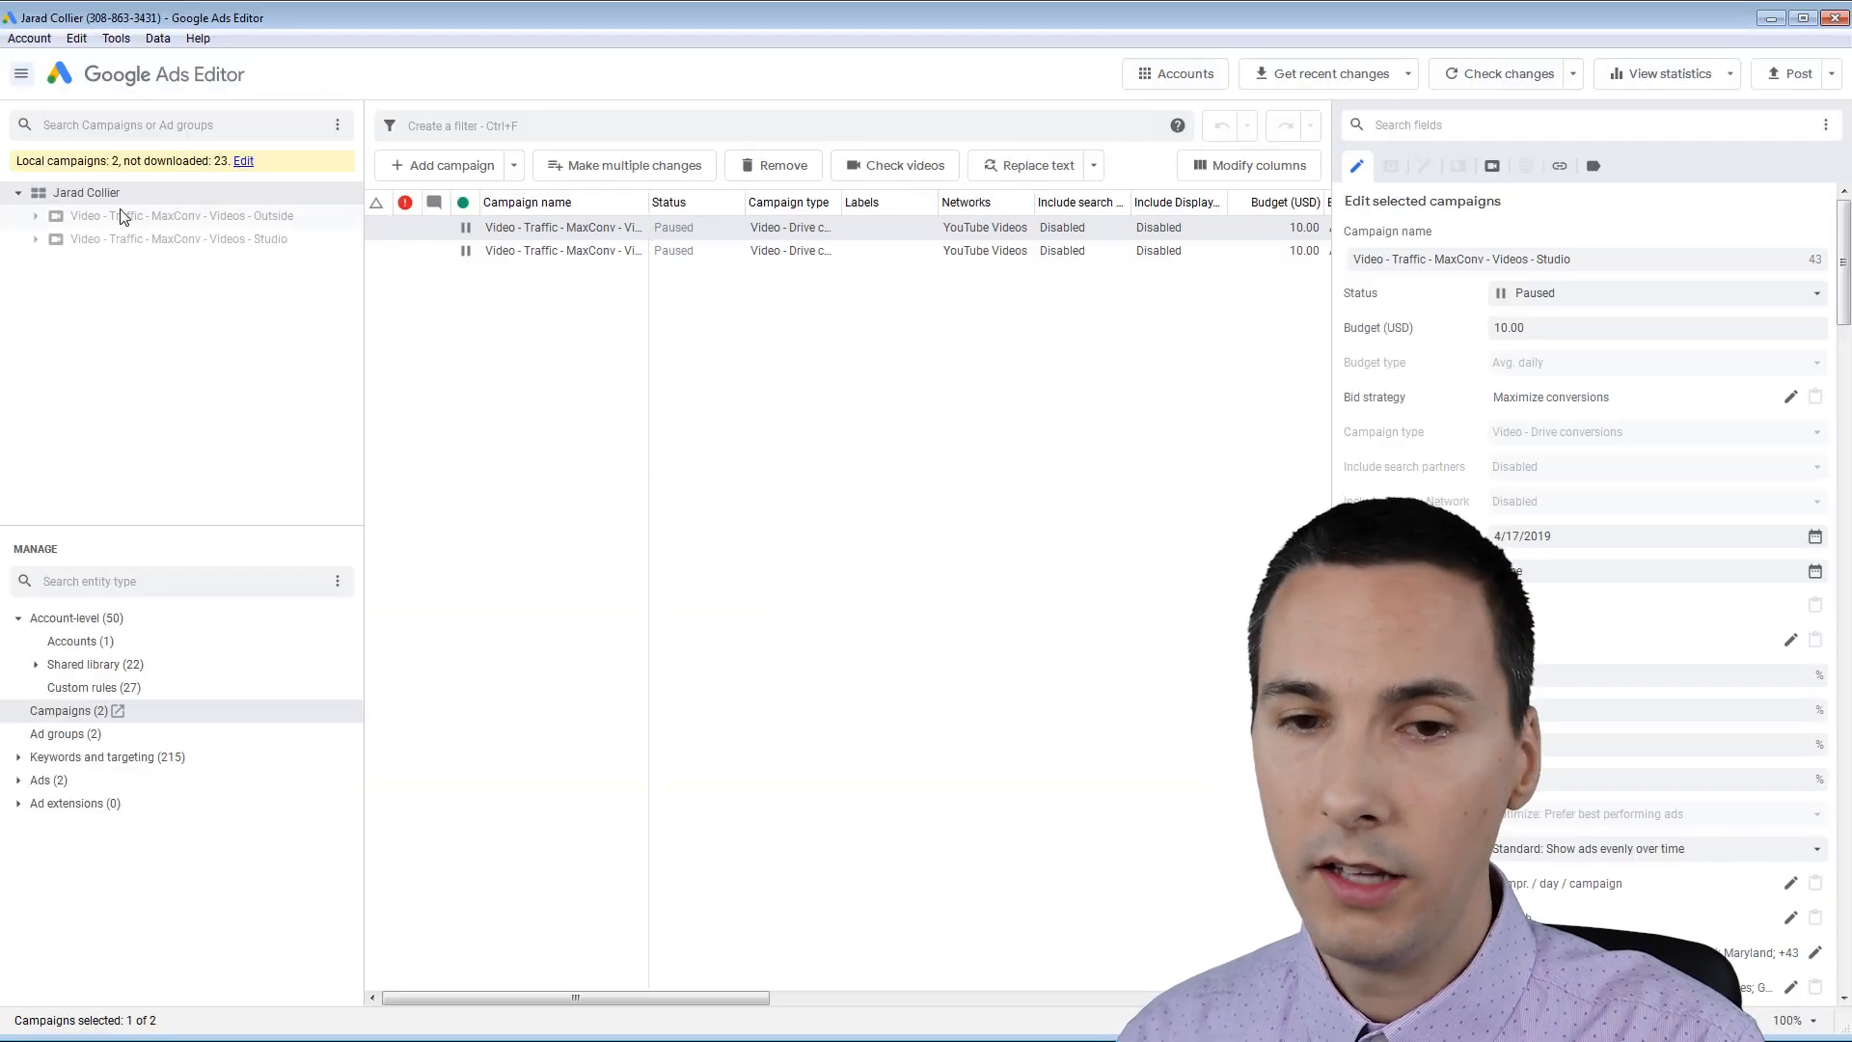
Step: Switch to Google Ads Editor and download the account's recent changes for the campaigns already downloaded
click(136, 201)
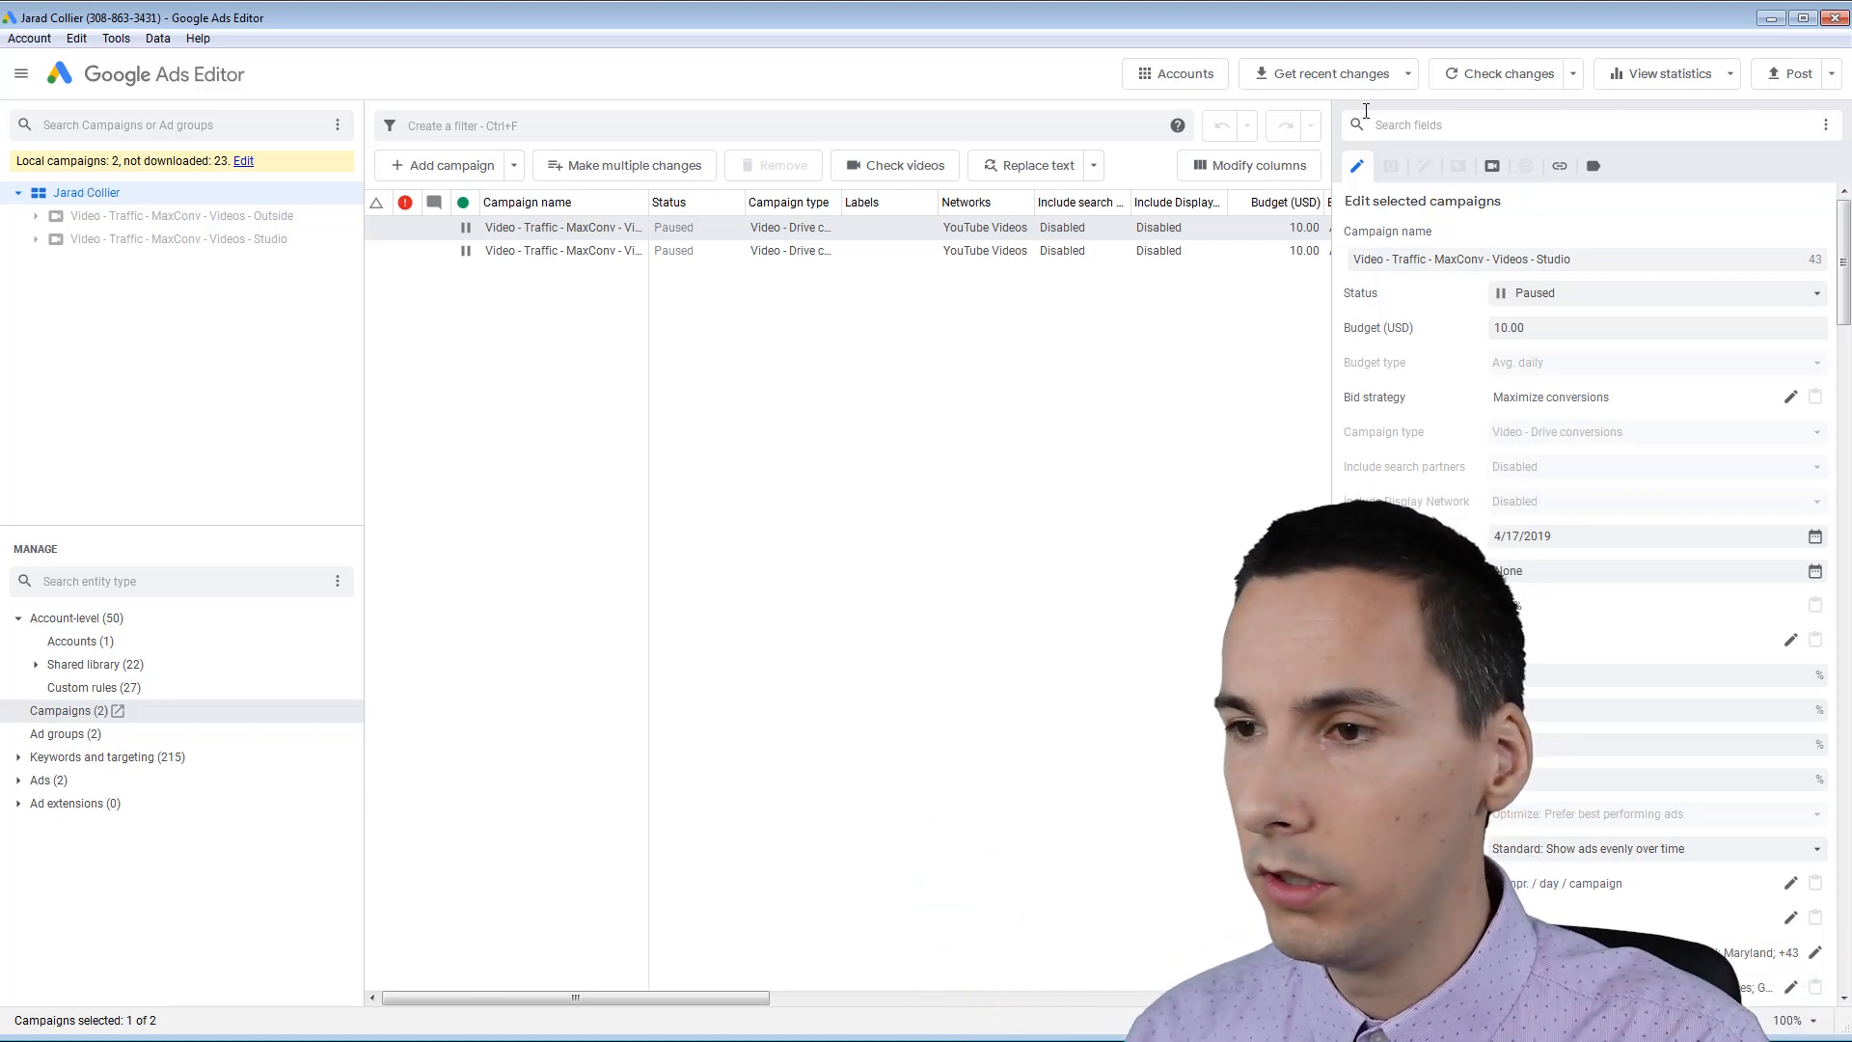
click(1350, 73)
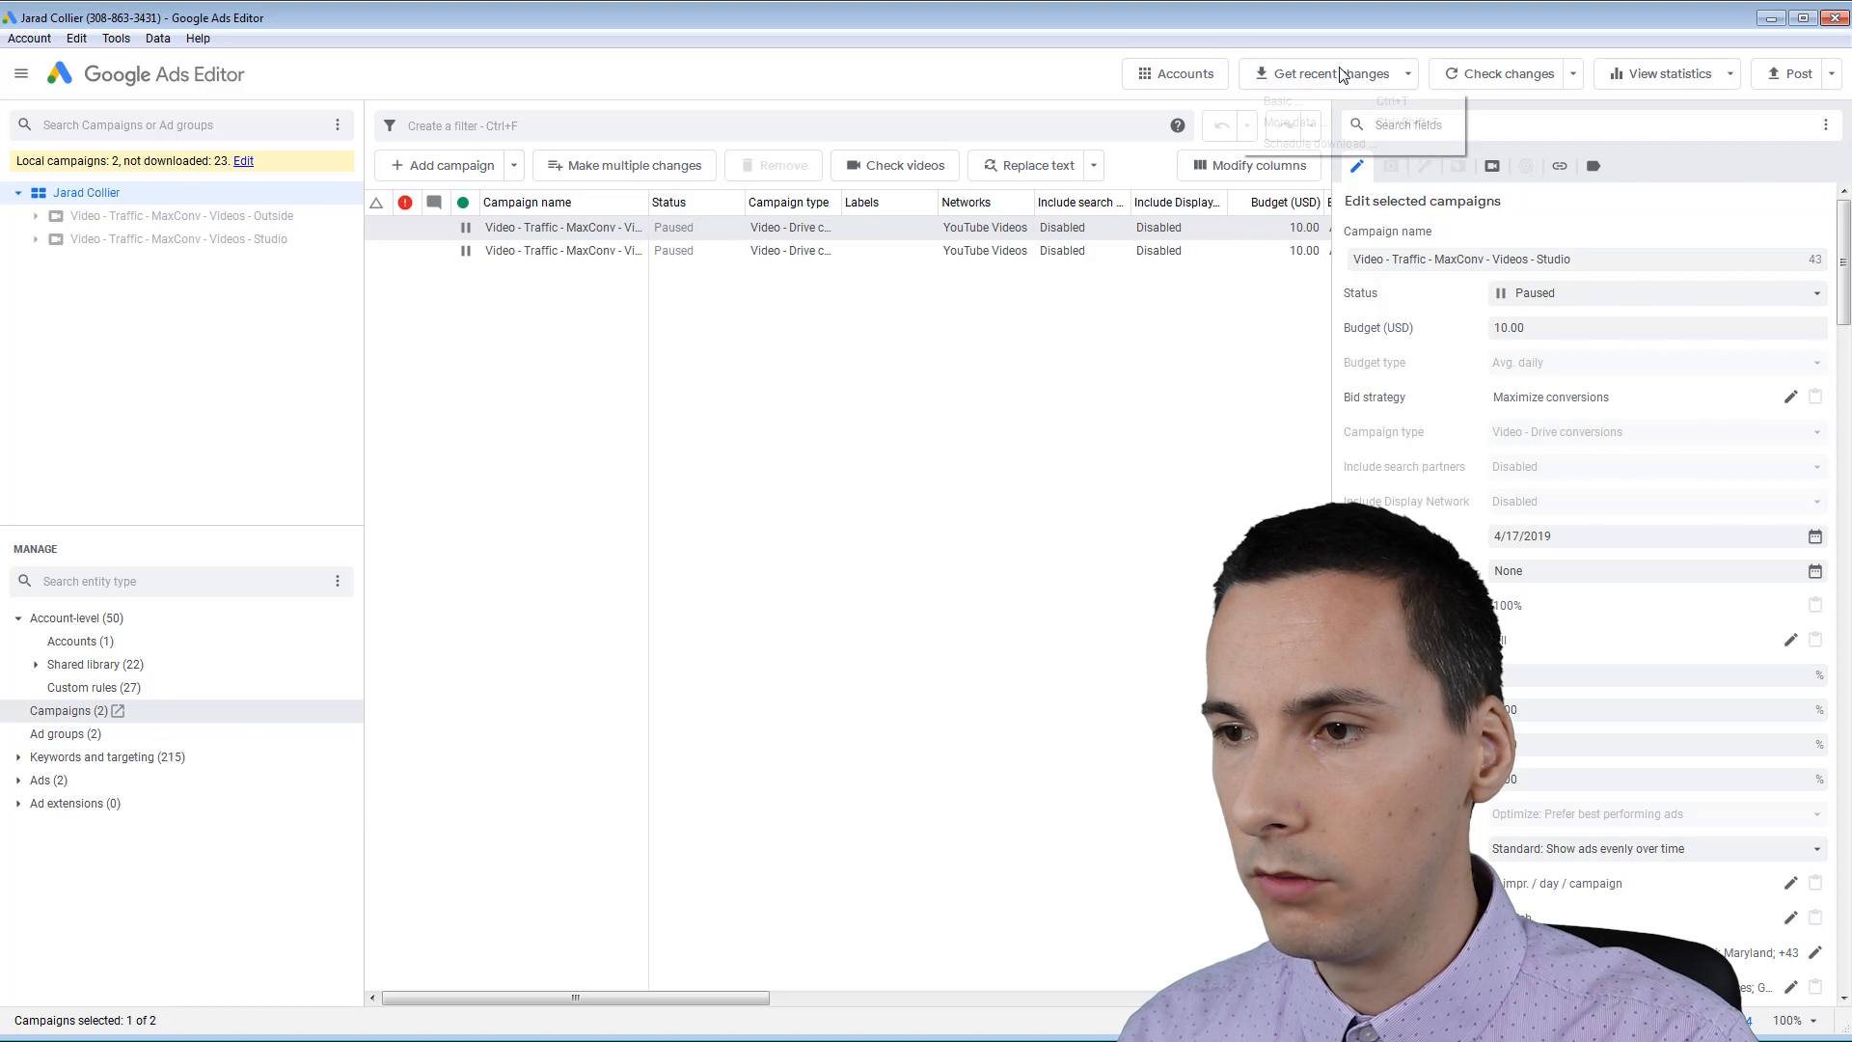
click(1285, 124)
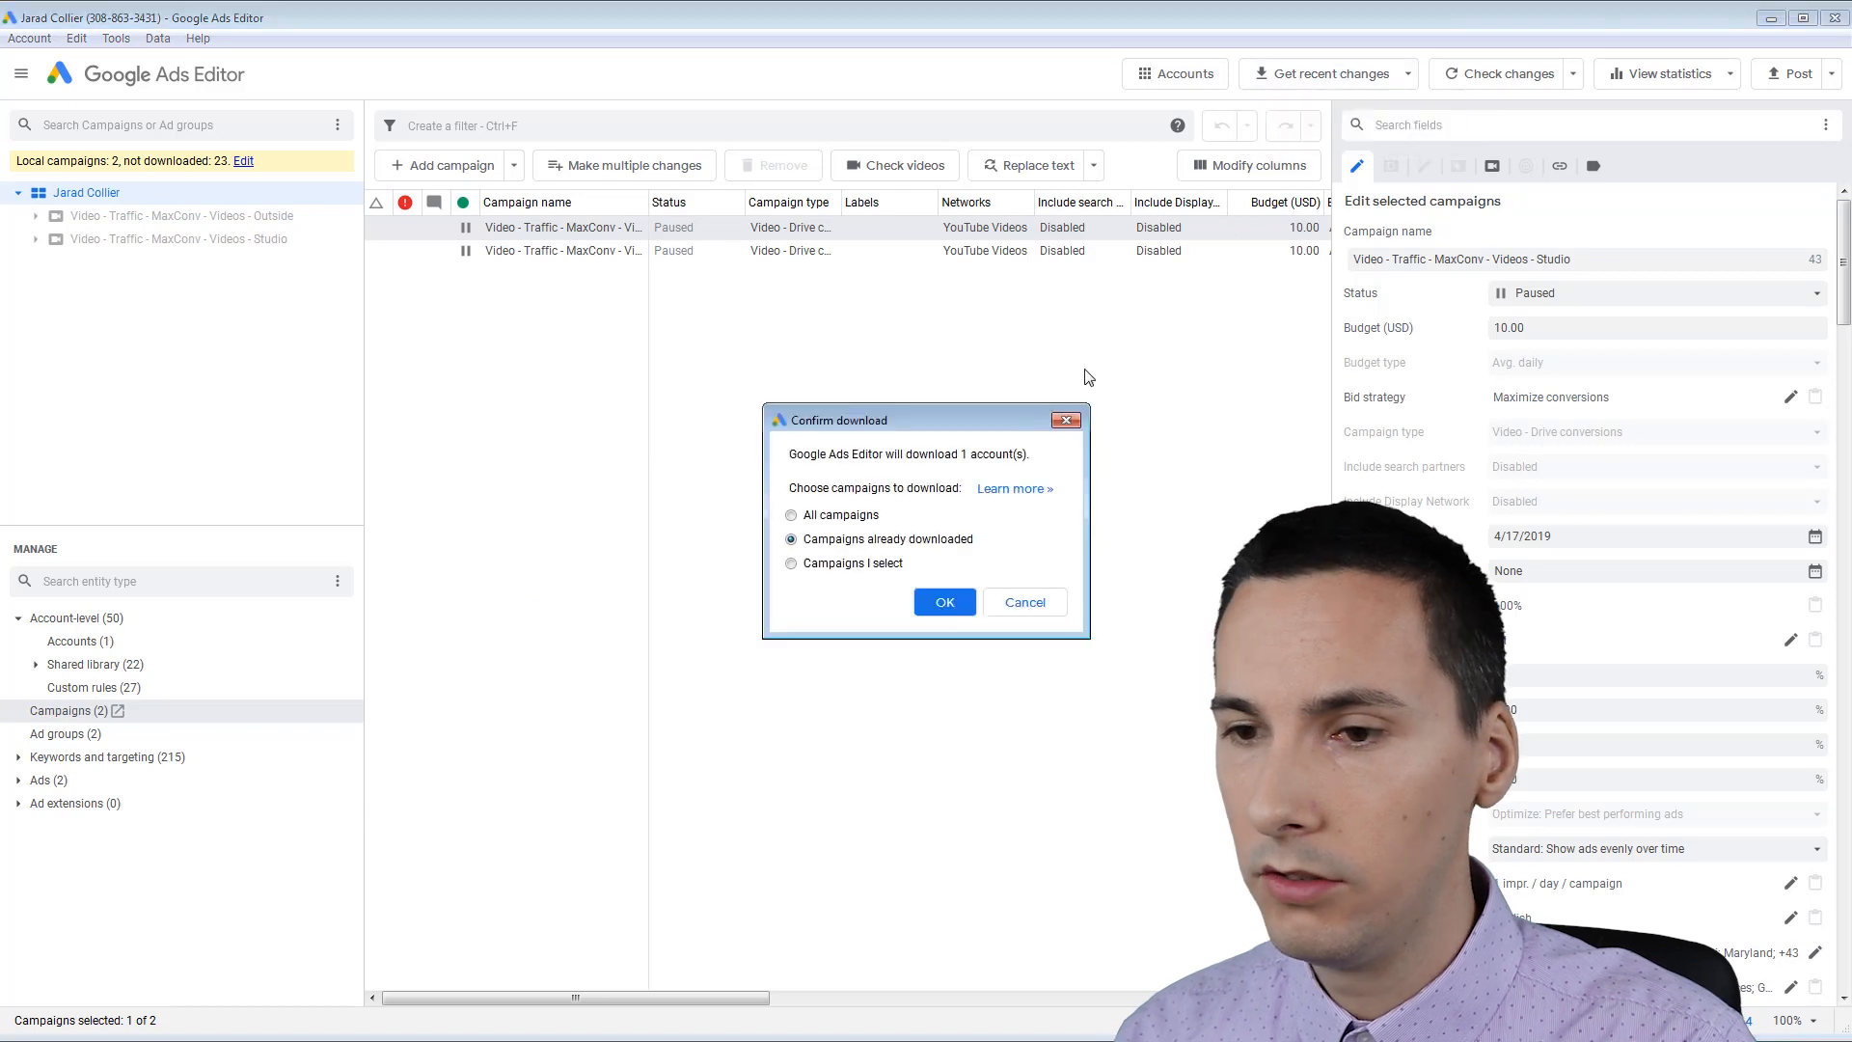
click(944, 601)
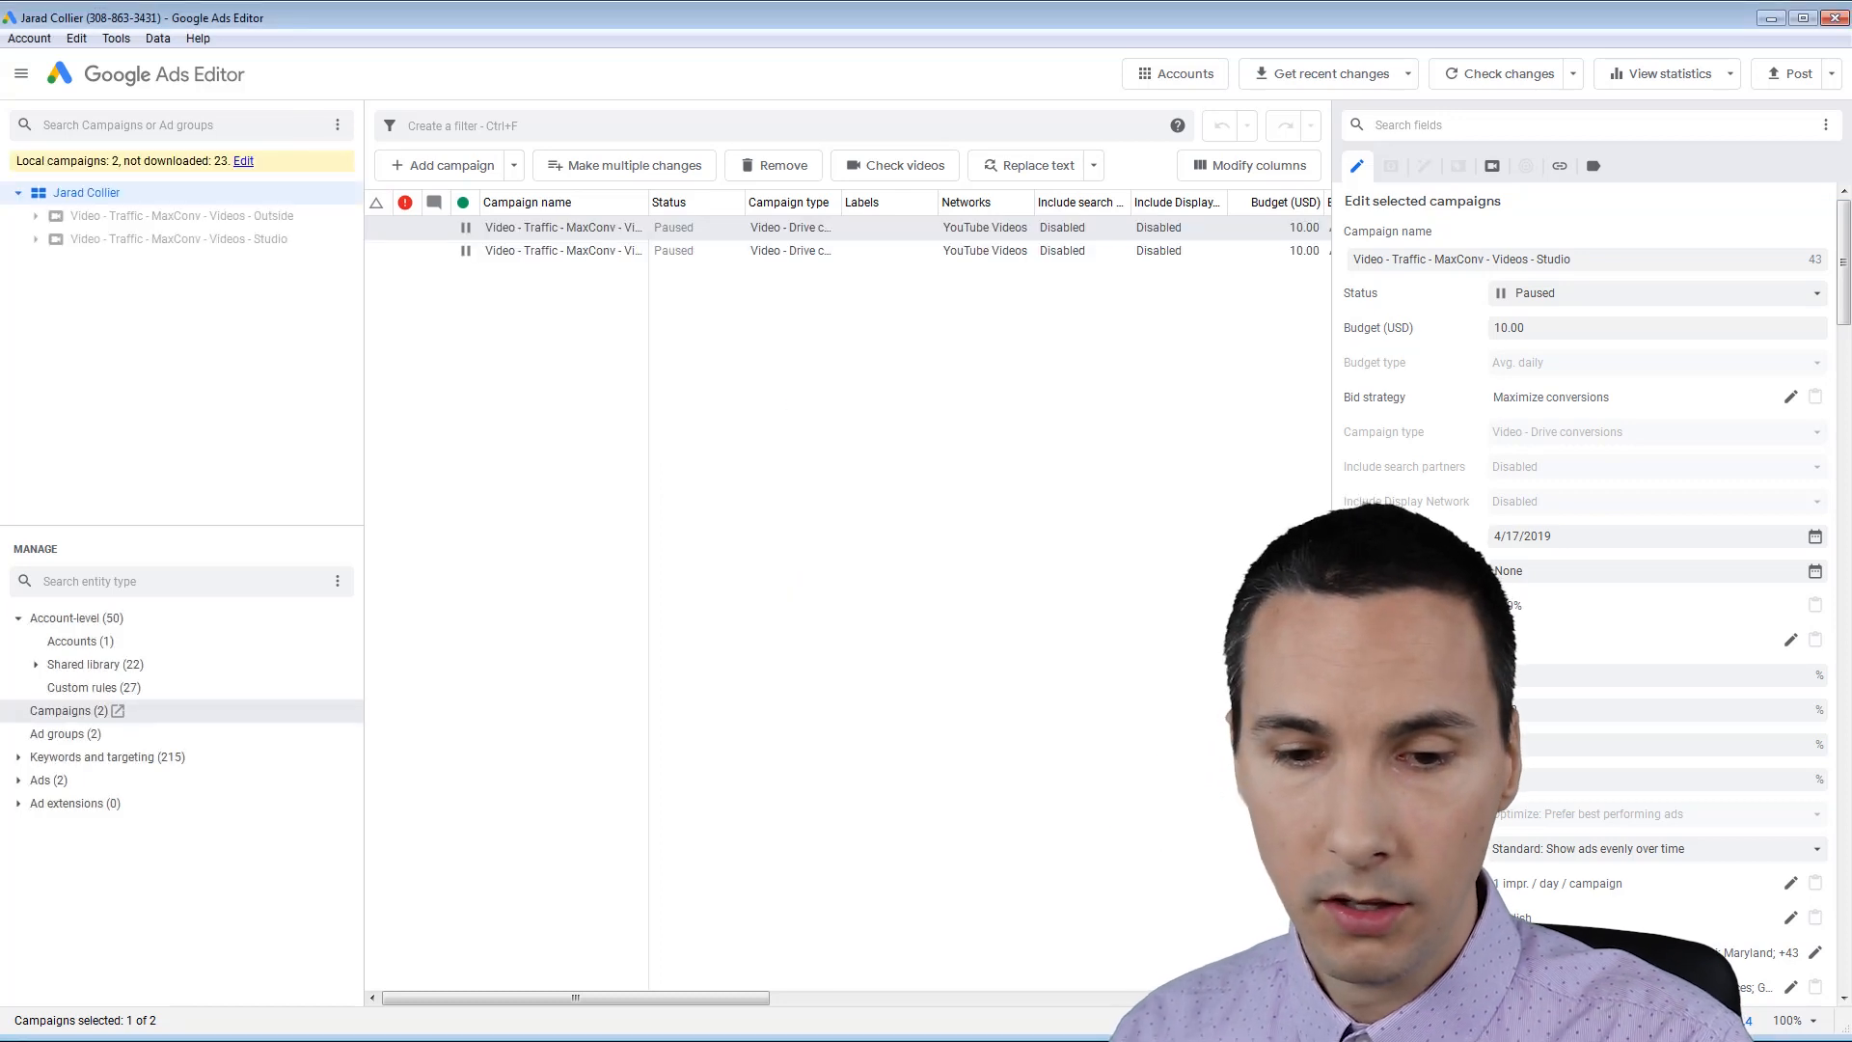
Step: Open the account's negative YouTube channels, widen the Channel ID column to show full IDs and select one excluded channel
click(18, 758)
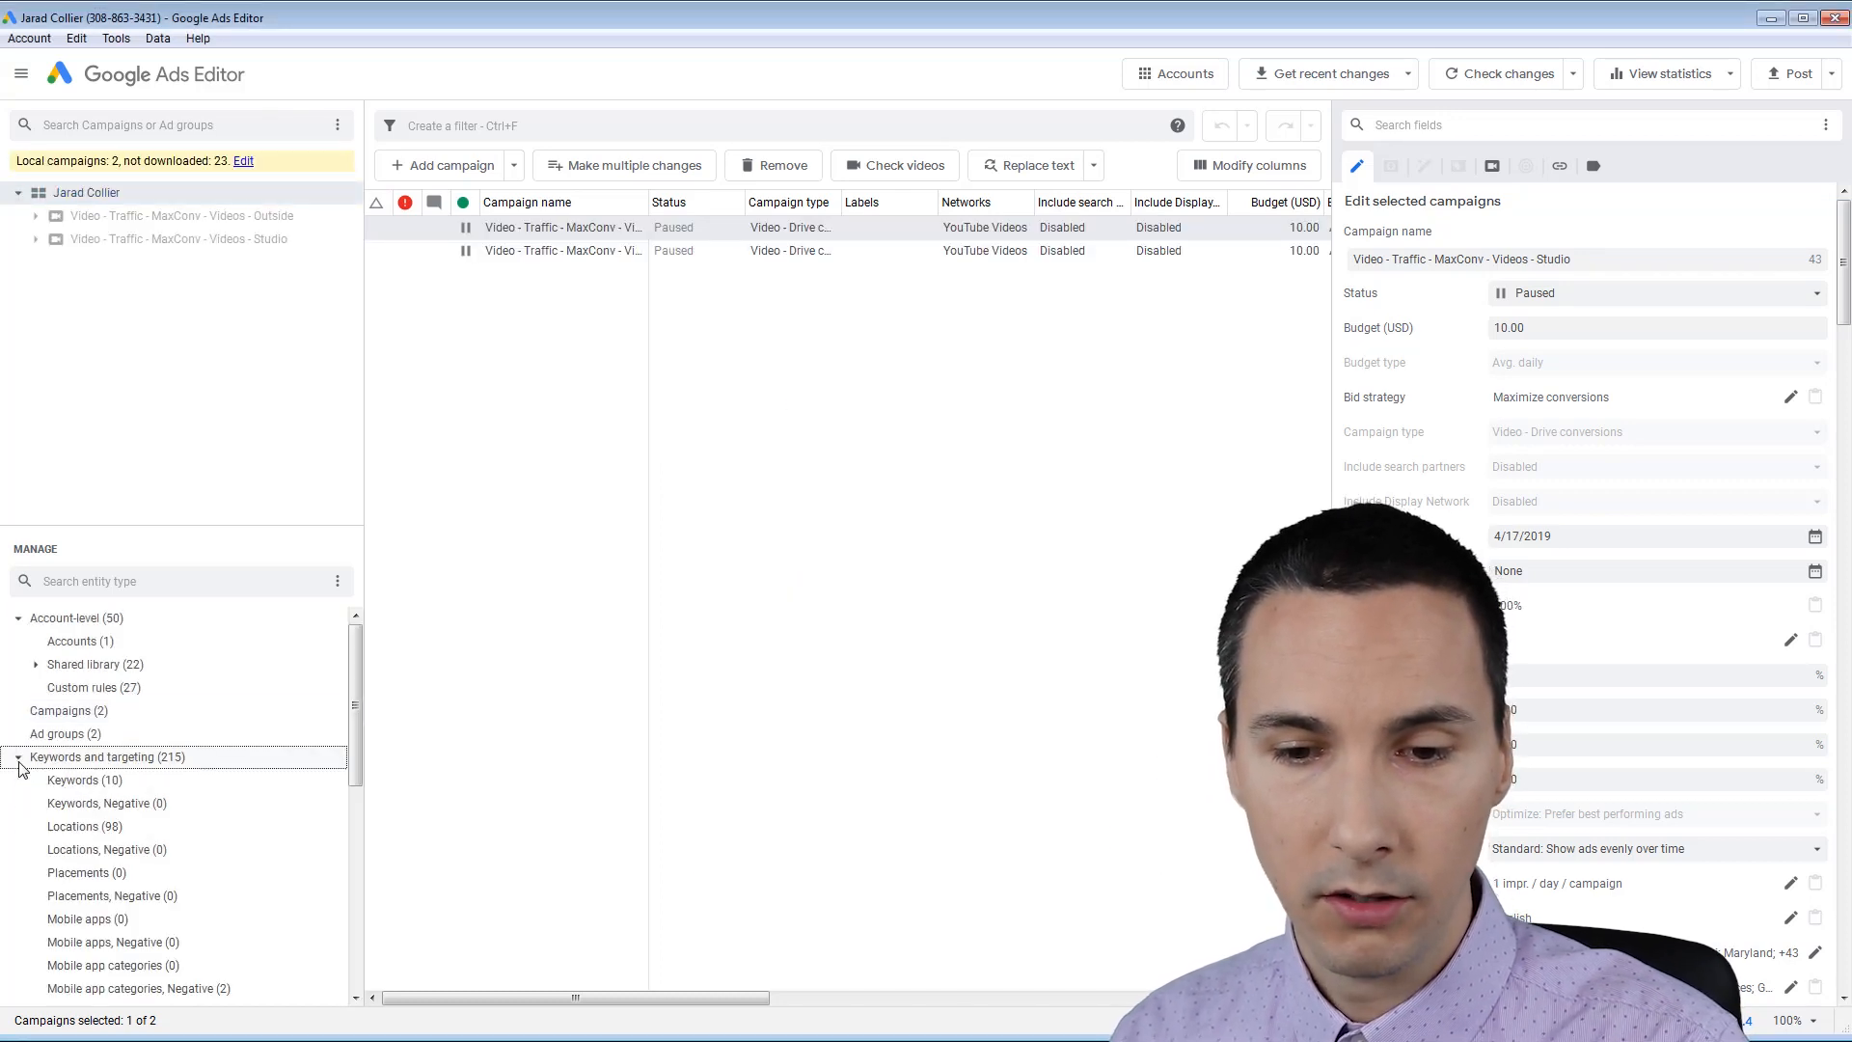
scroll(168, 777, down, 2)
scroll(369, 482, down, 3)
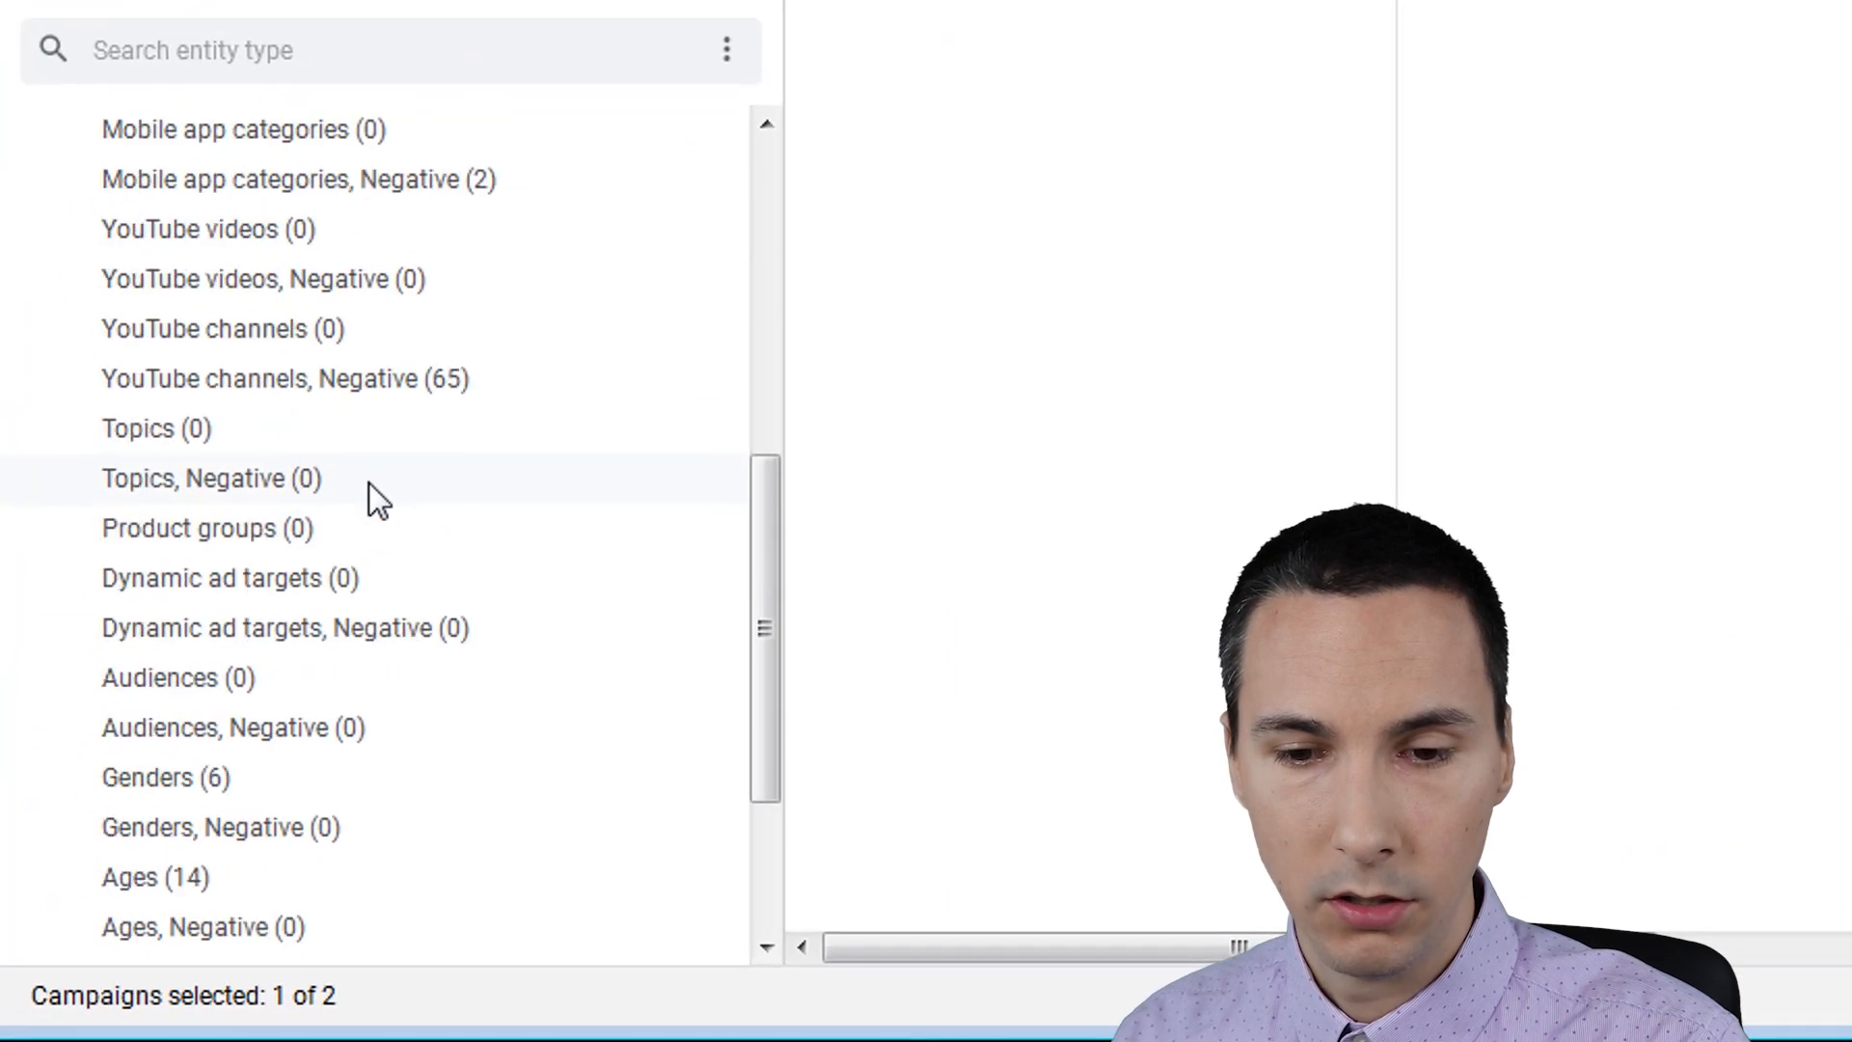
click(444, 382)
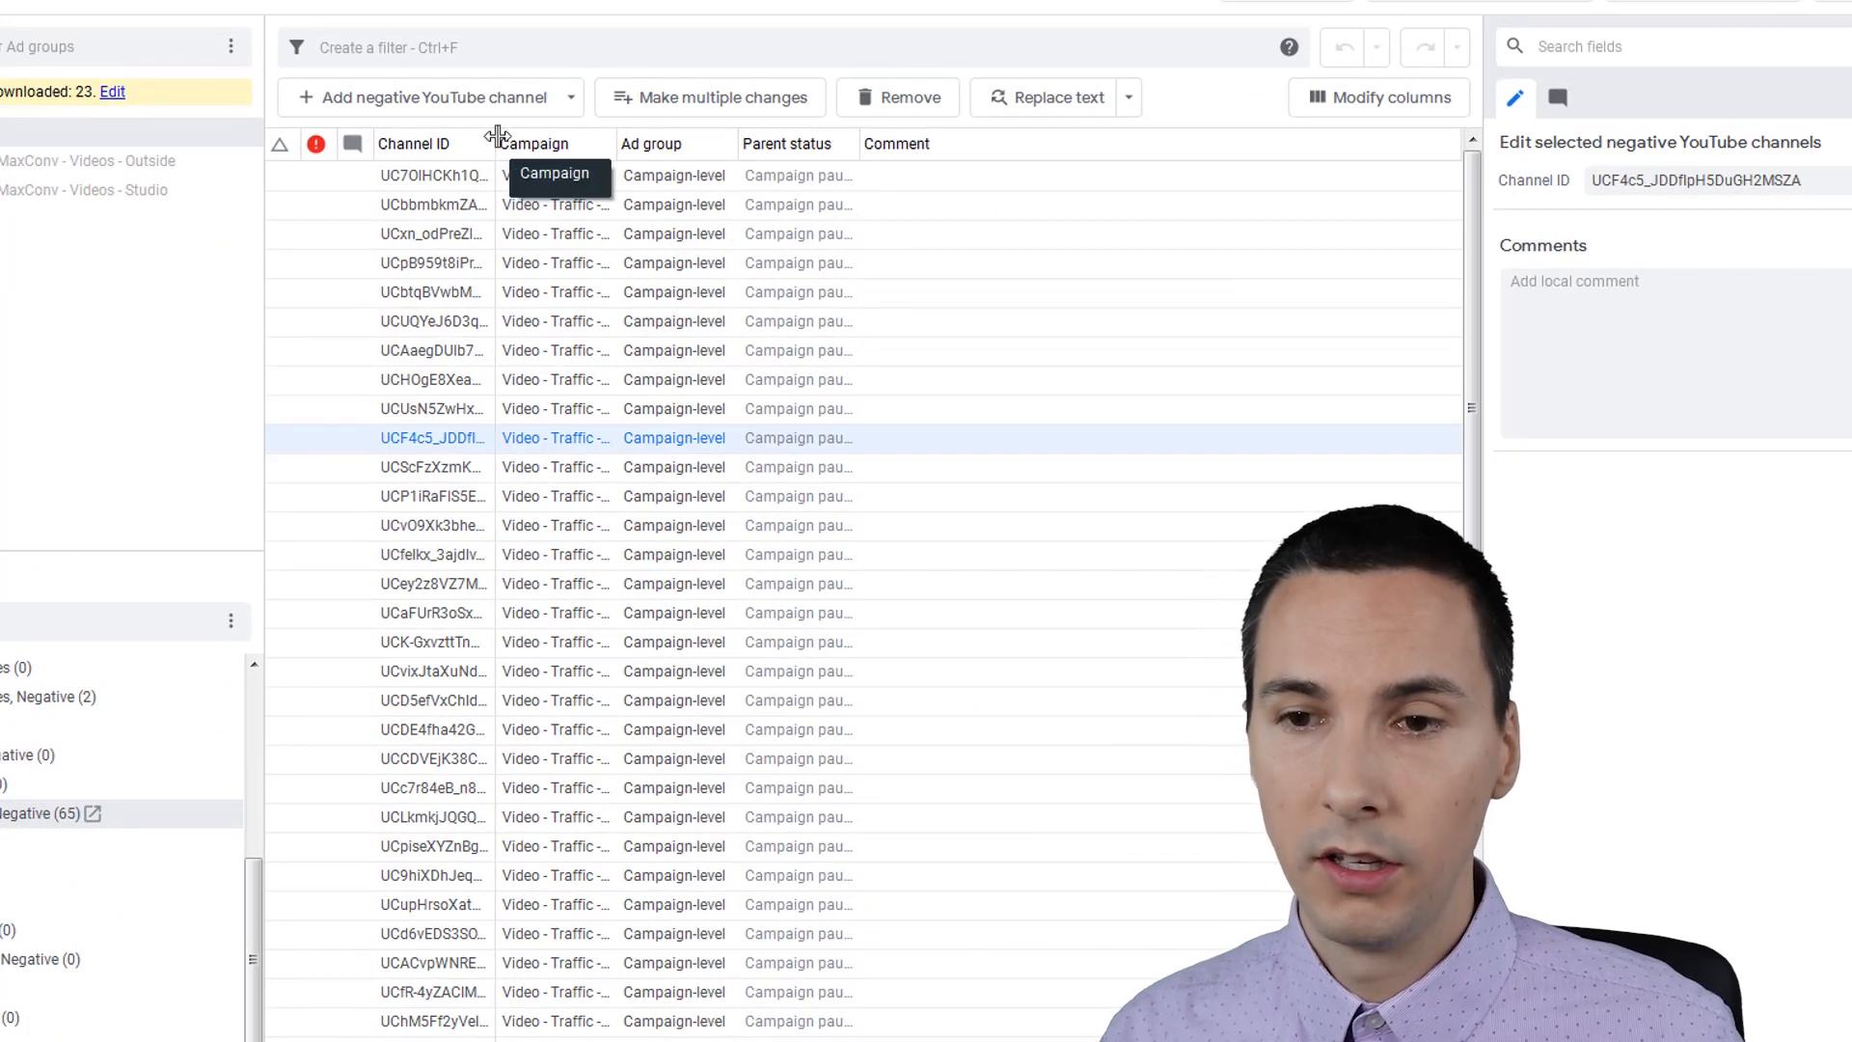
drag(495, 145, 682, 162)
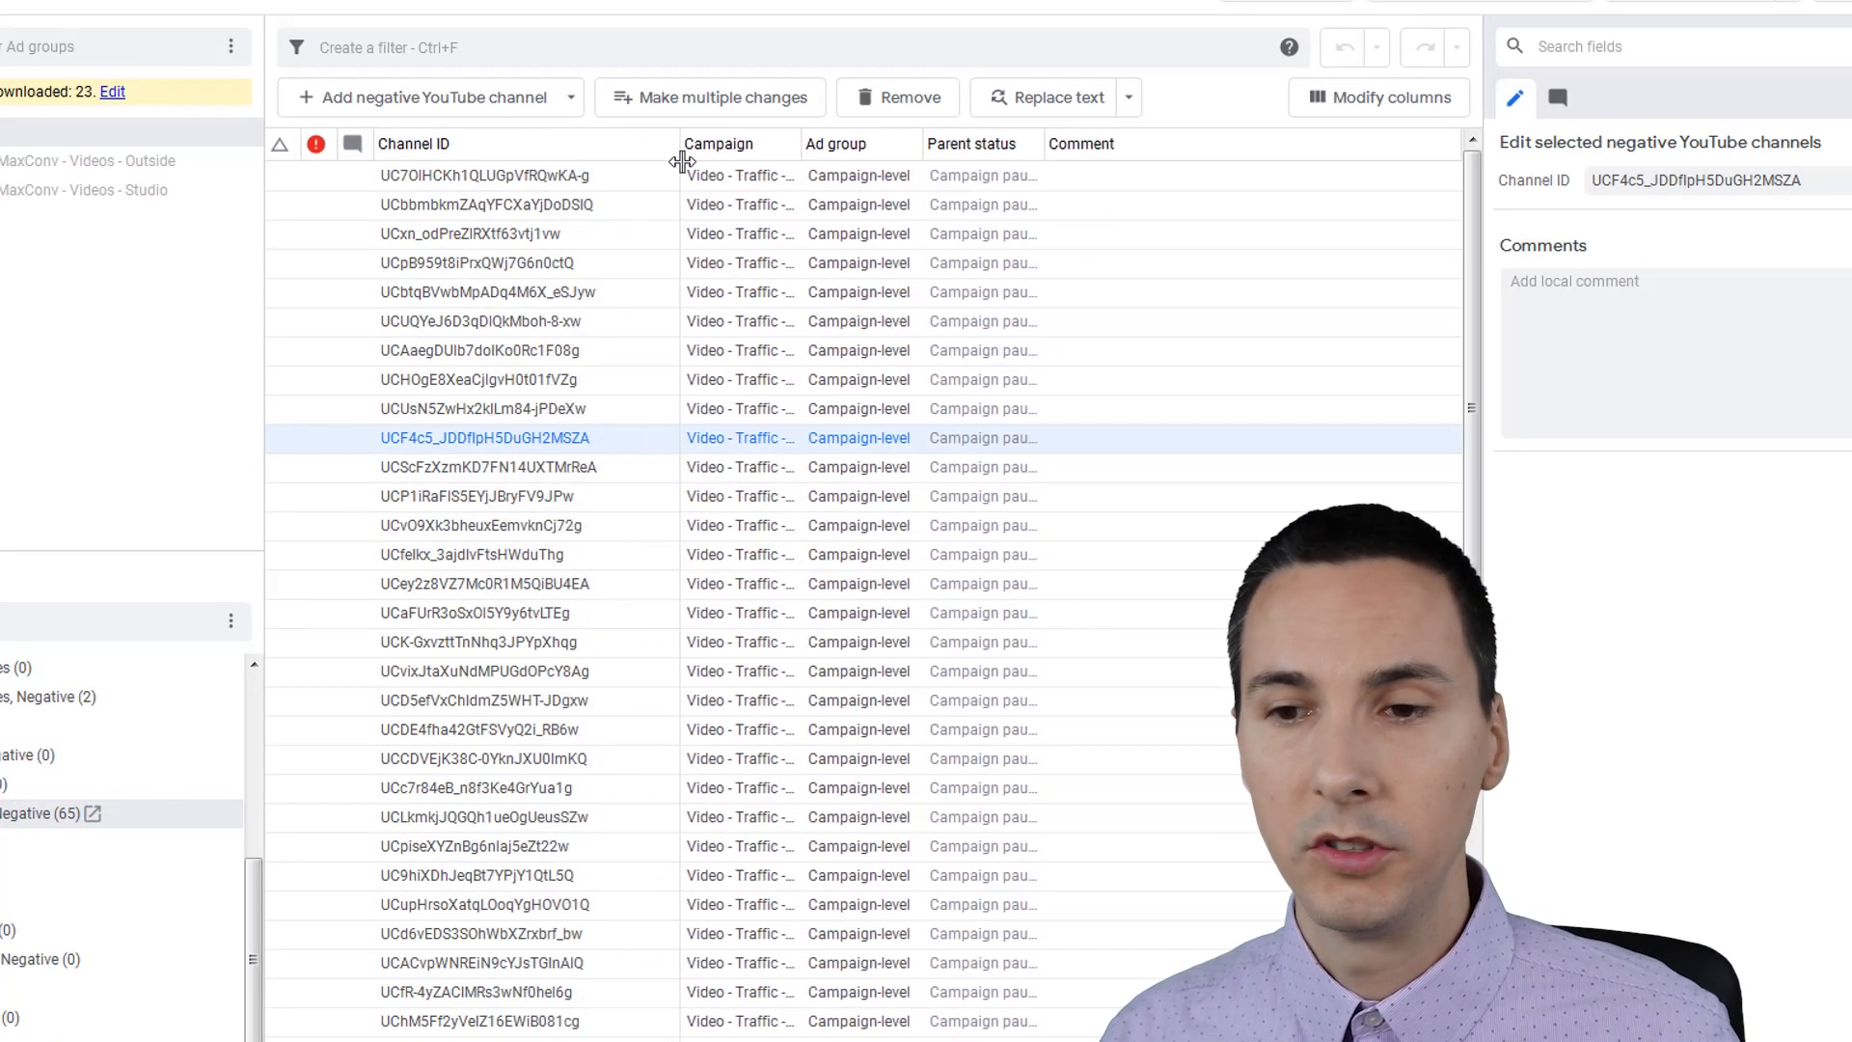
click(667, 297)
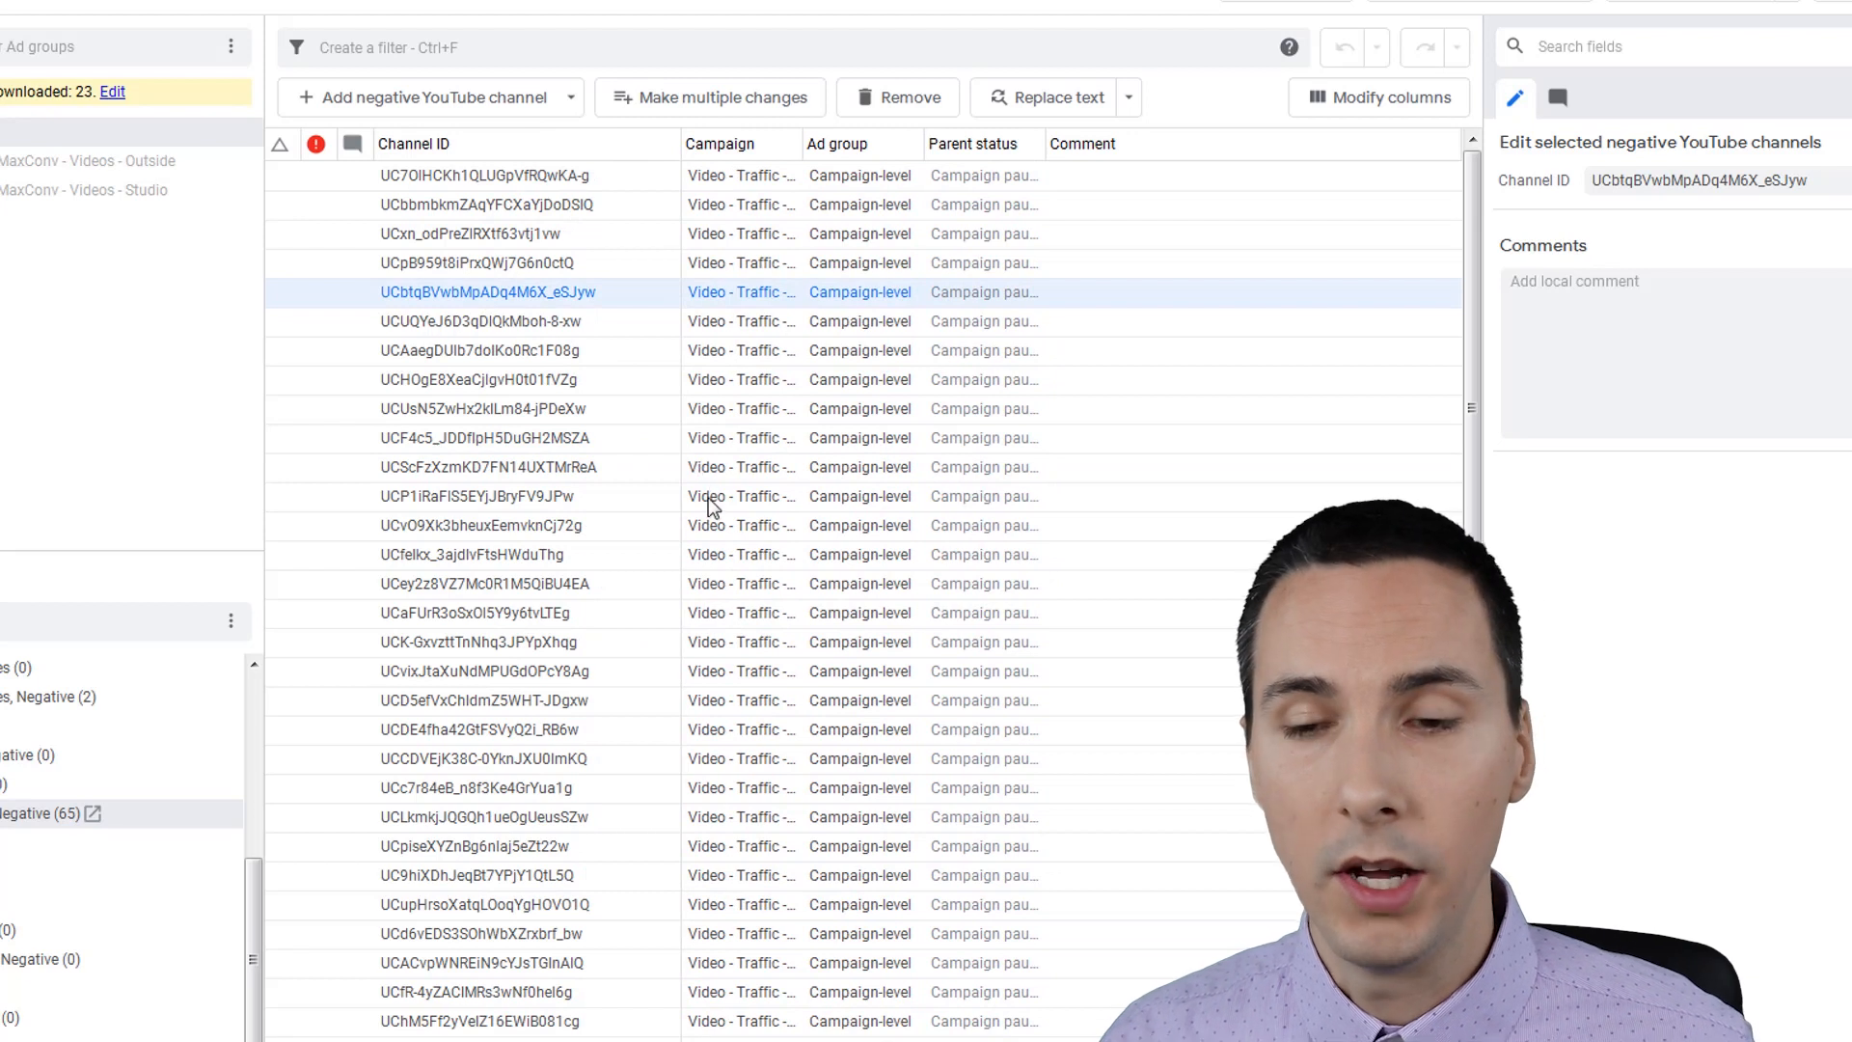
Step: Select both the Outside and Studio video campaigns, and copy all of their negative YouTube channels
click(661, 432)
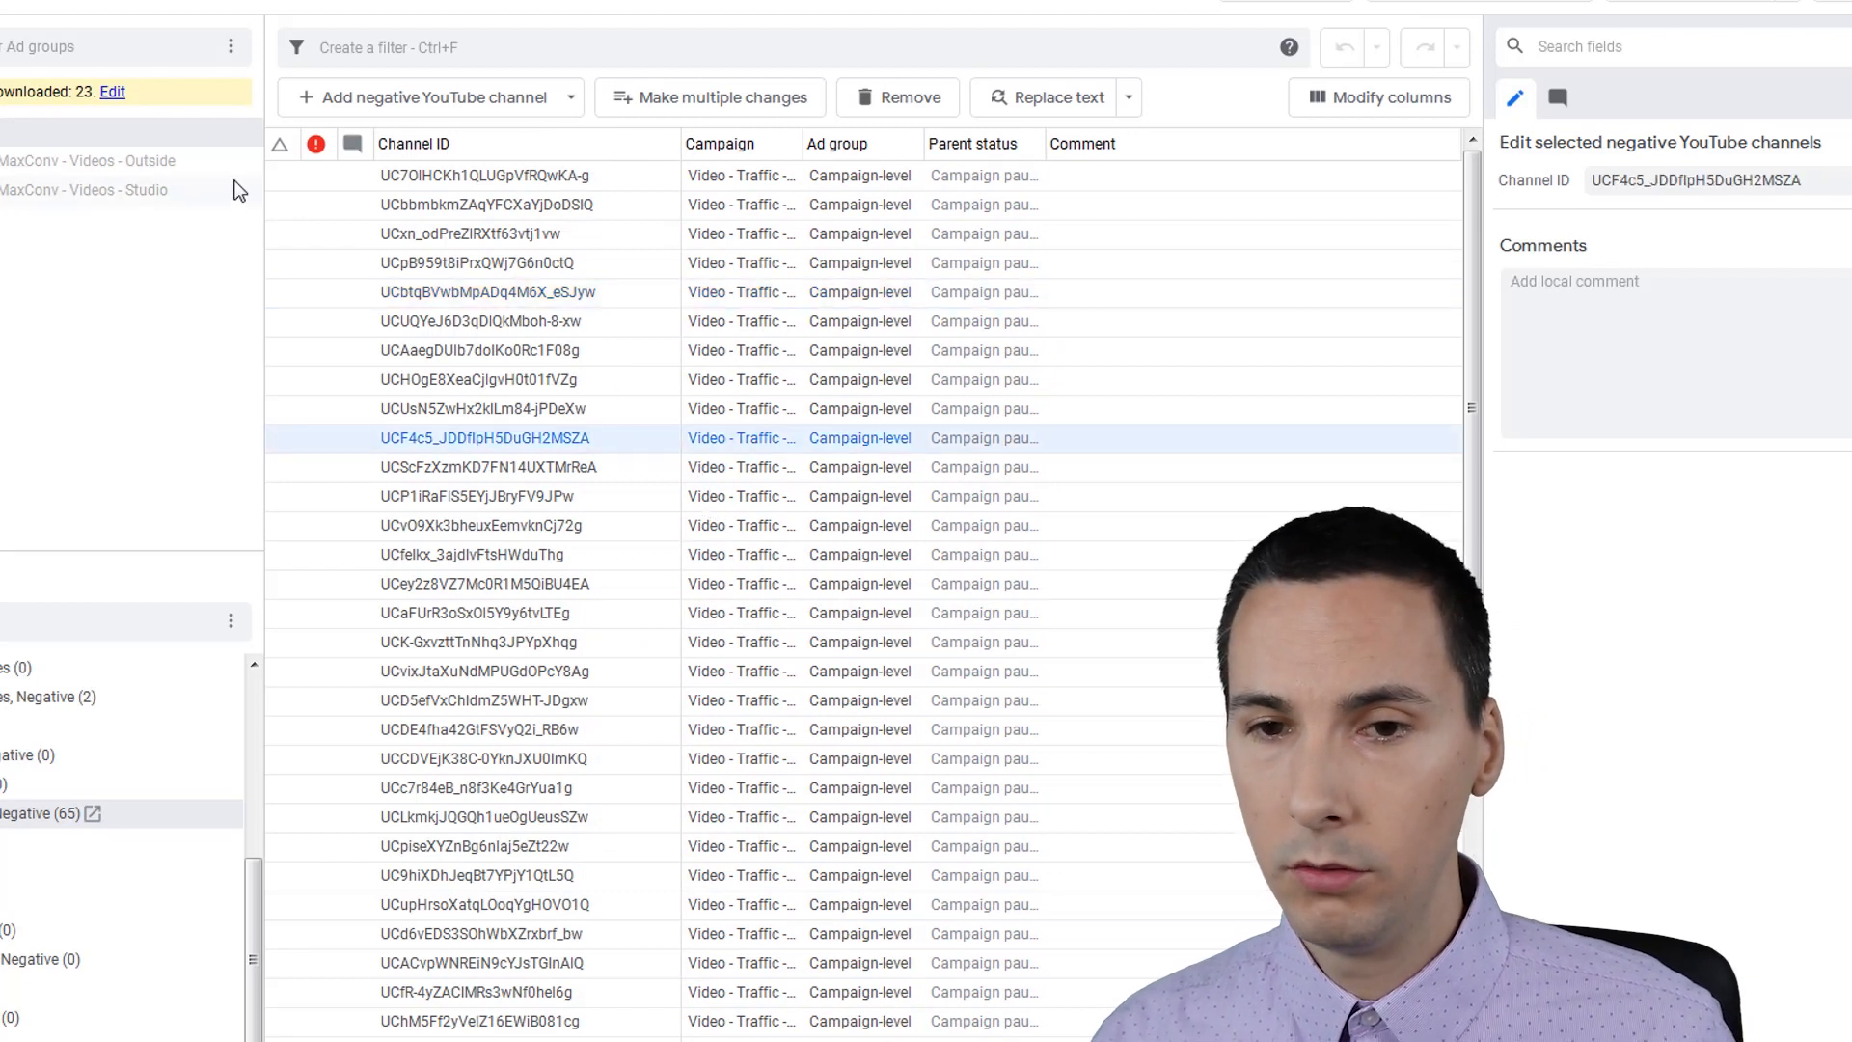
click(154, 141)
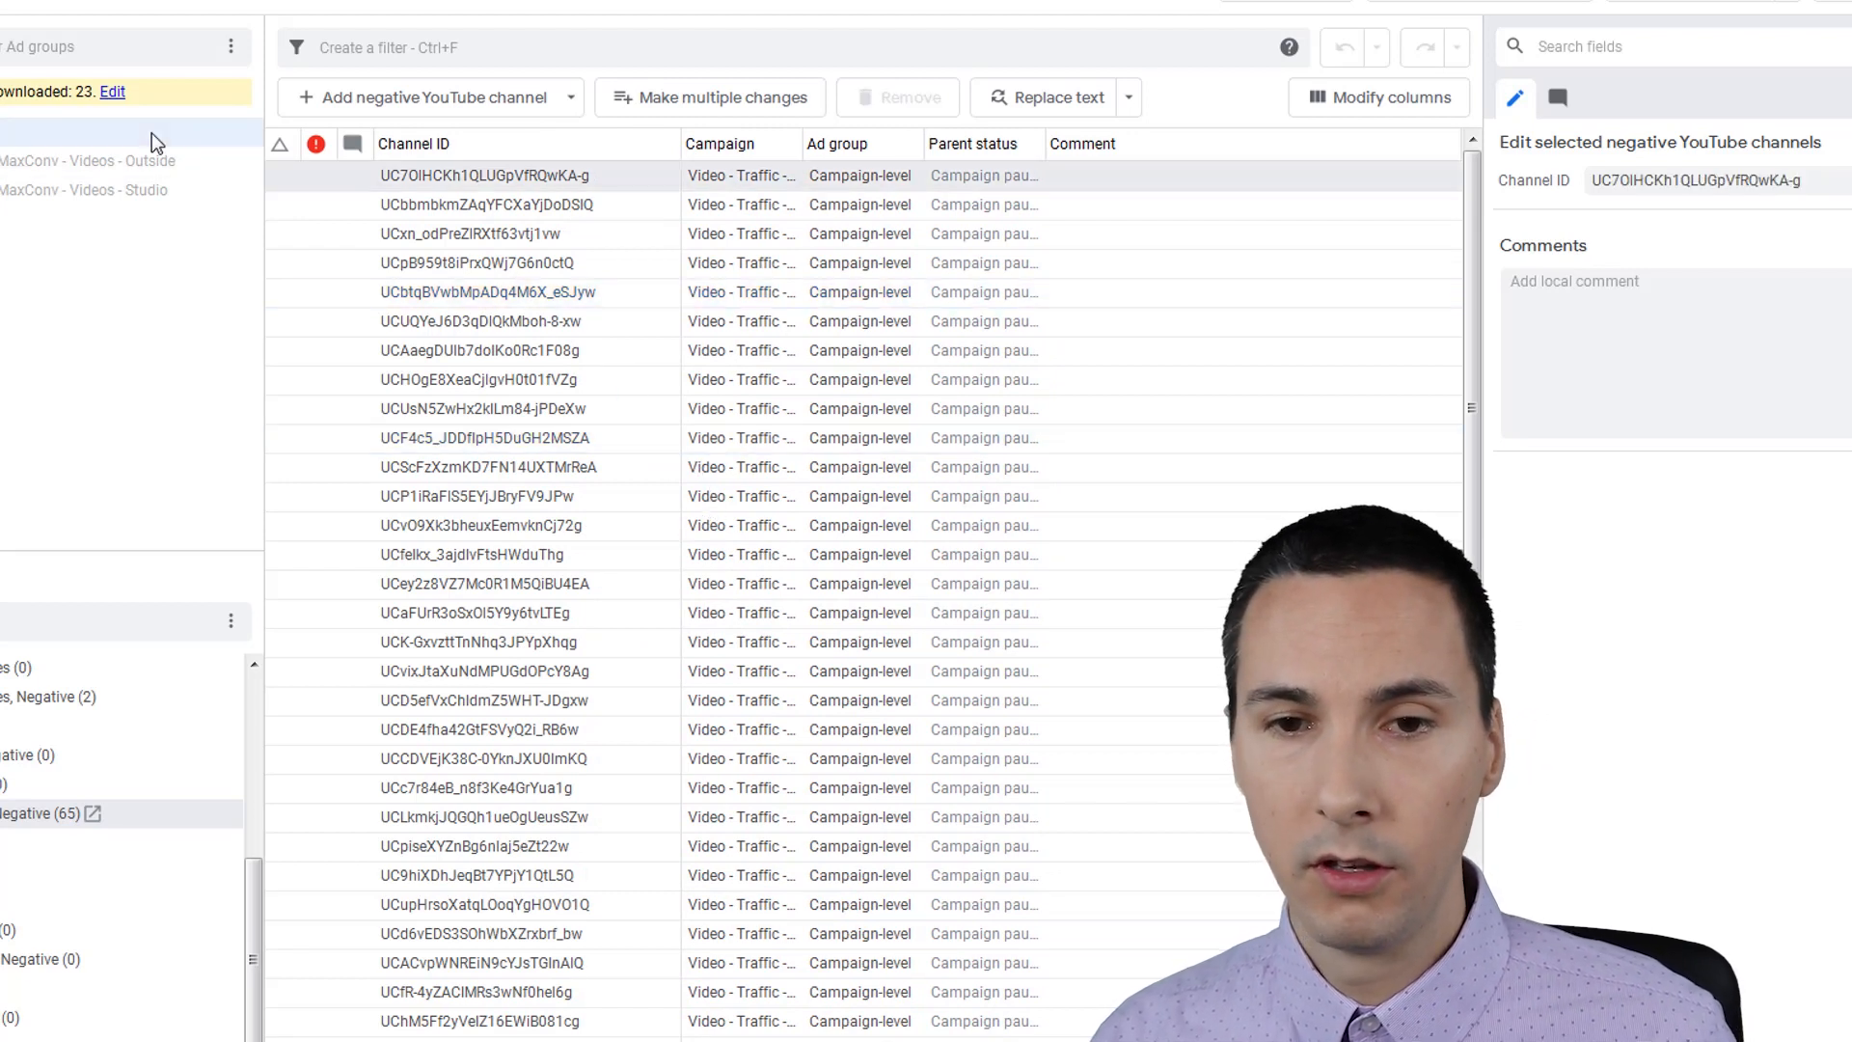
click(652, 380)
key(ctrl+a)
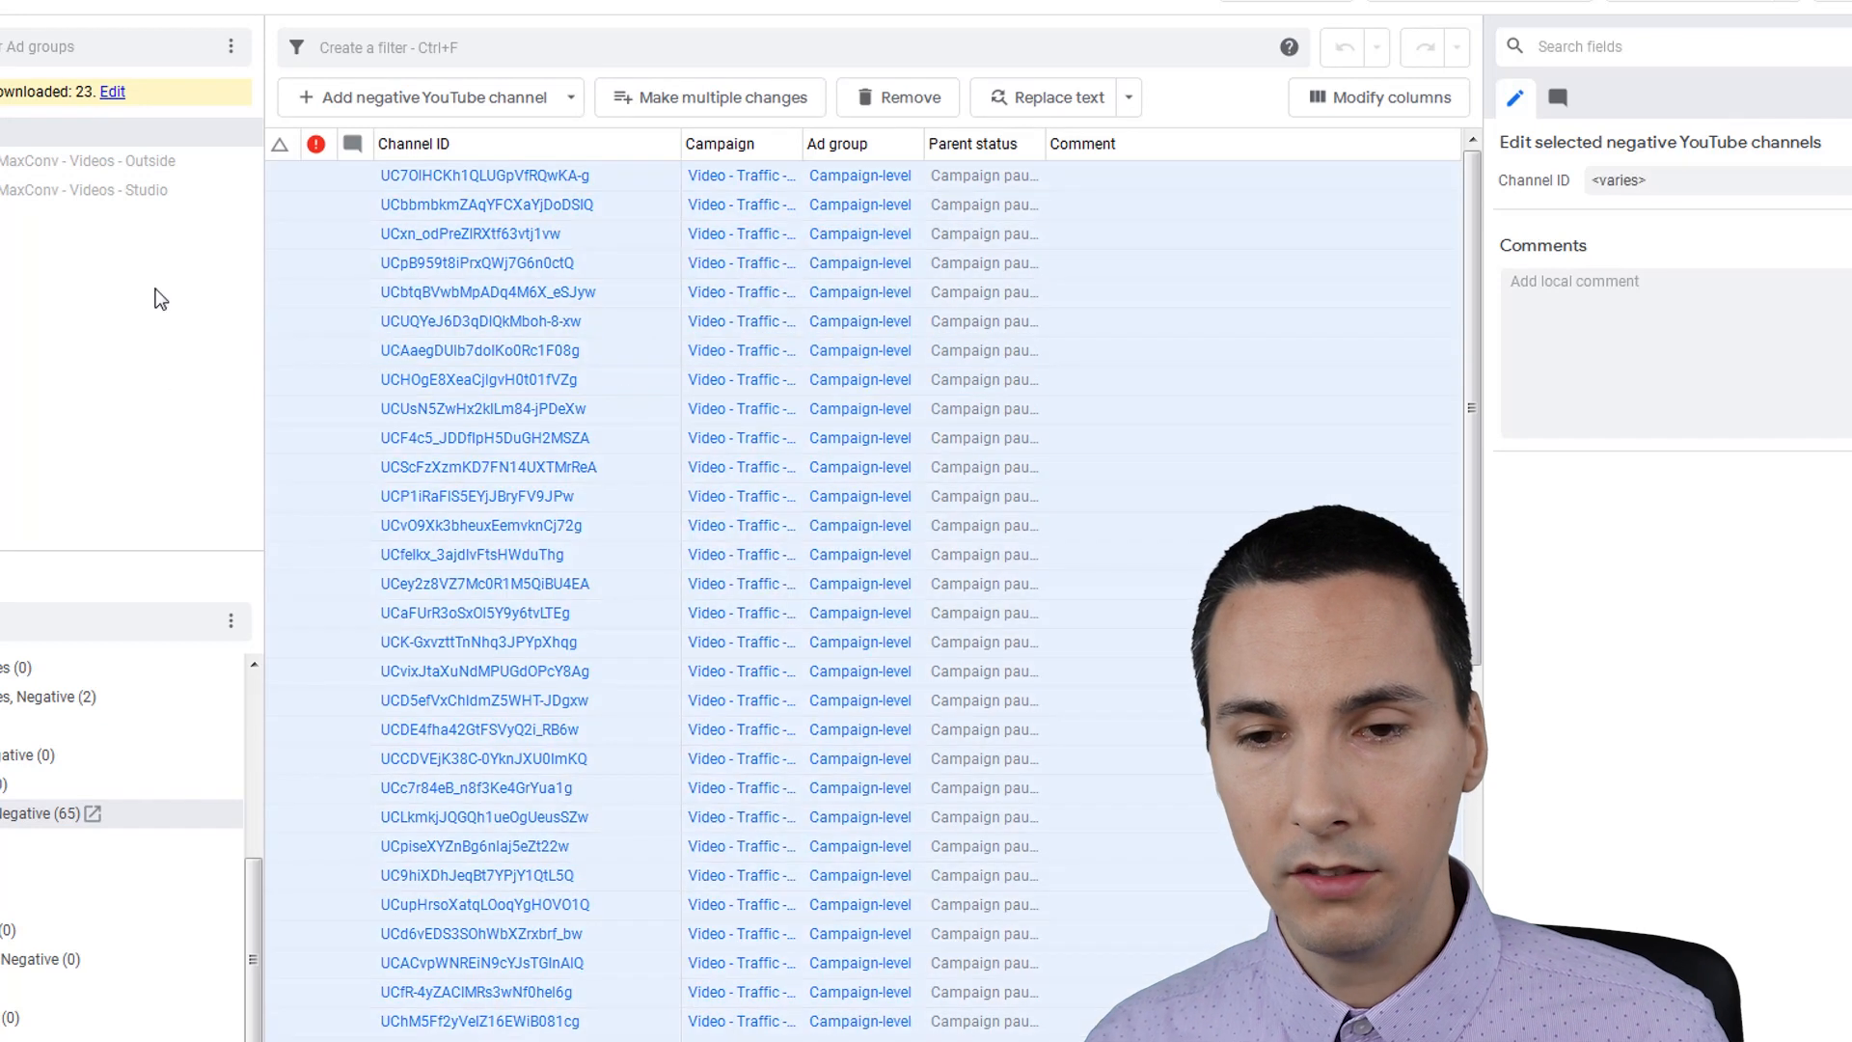
click(123, 157)
shift+click(143, 188)
click(656, 363)
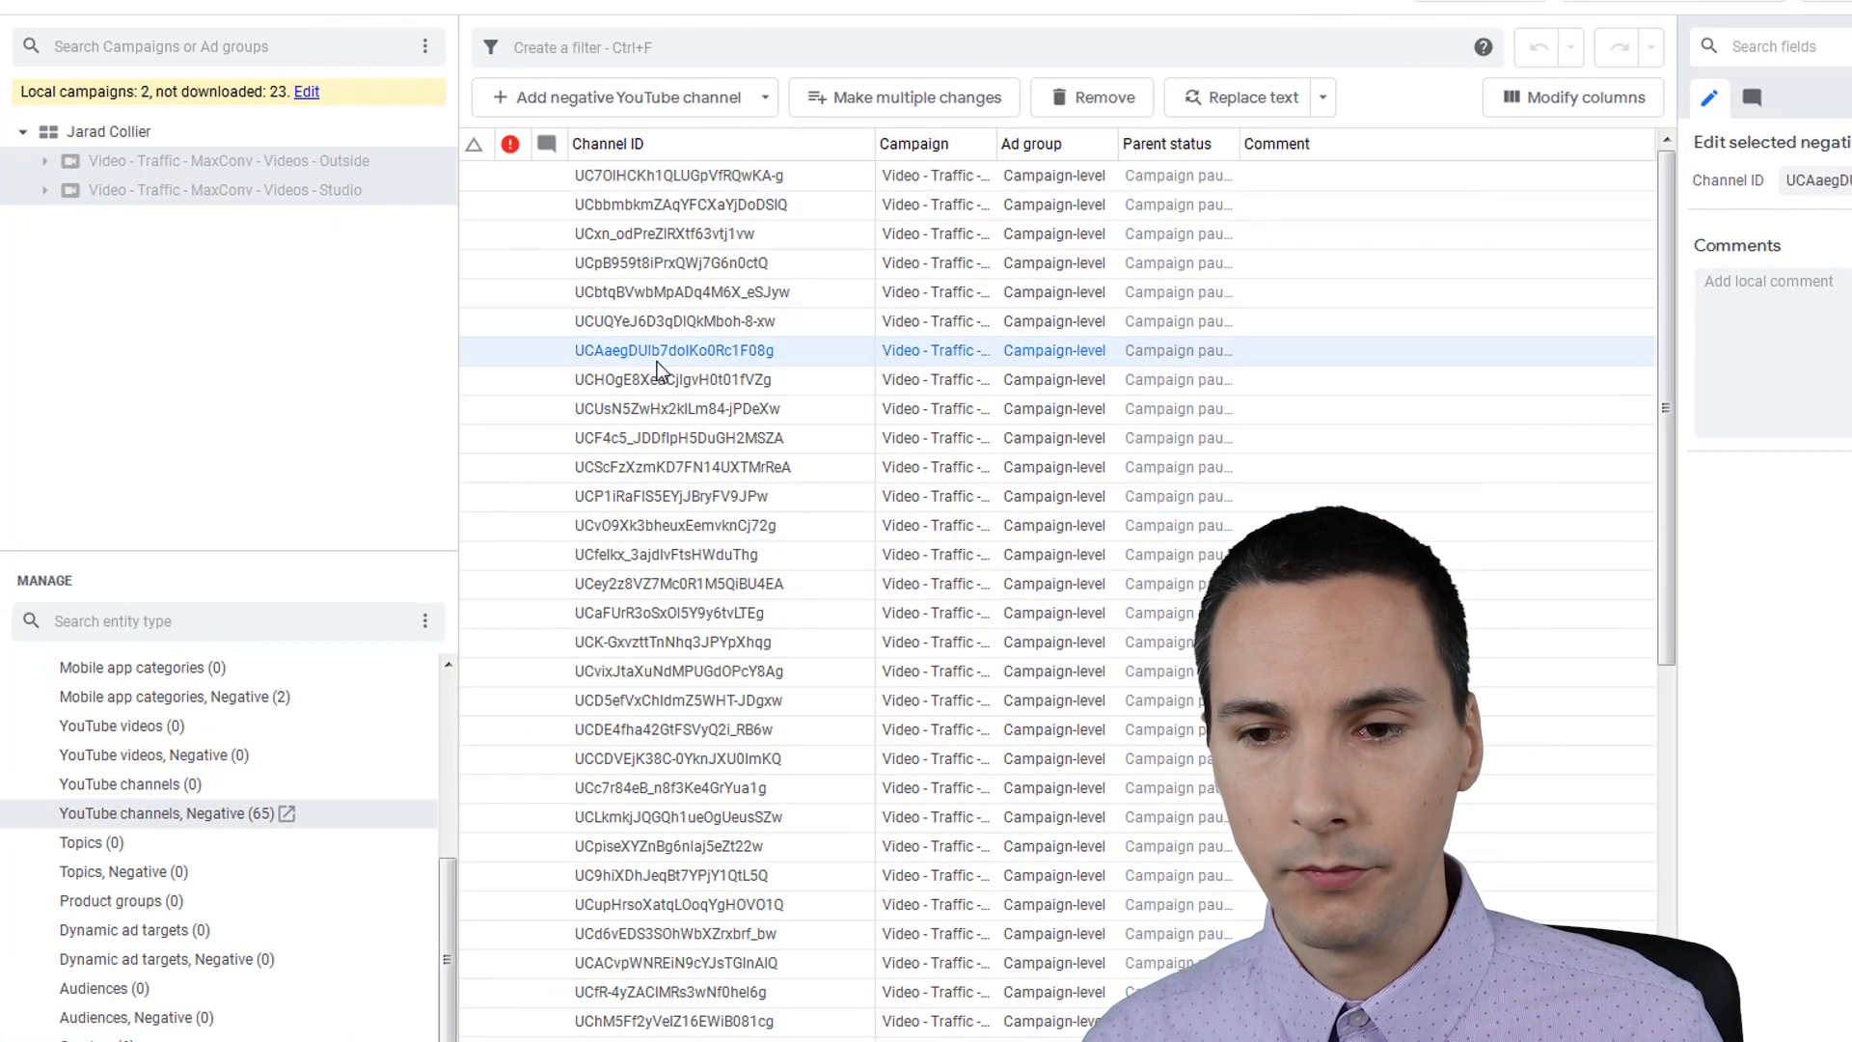
key(ctrl+a)
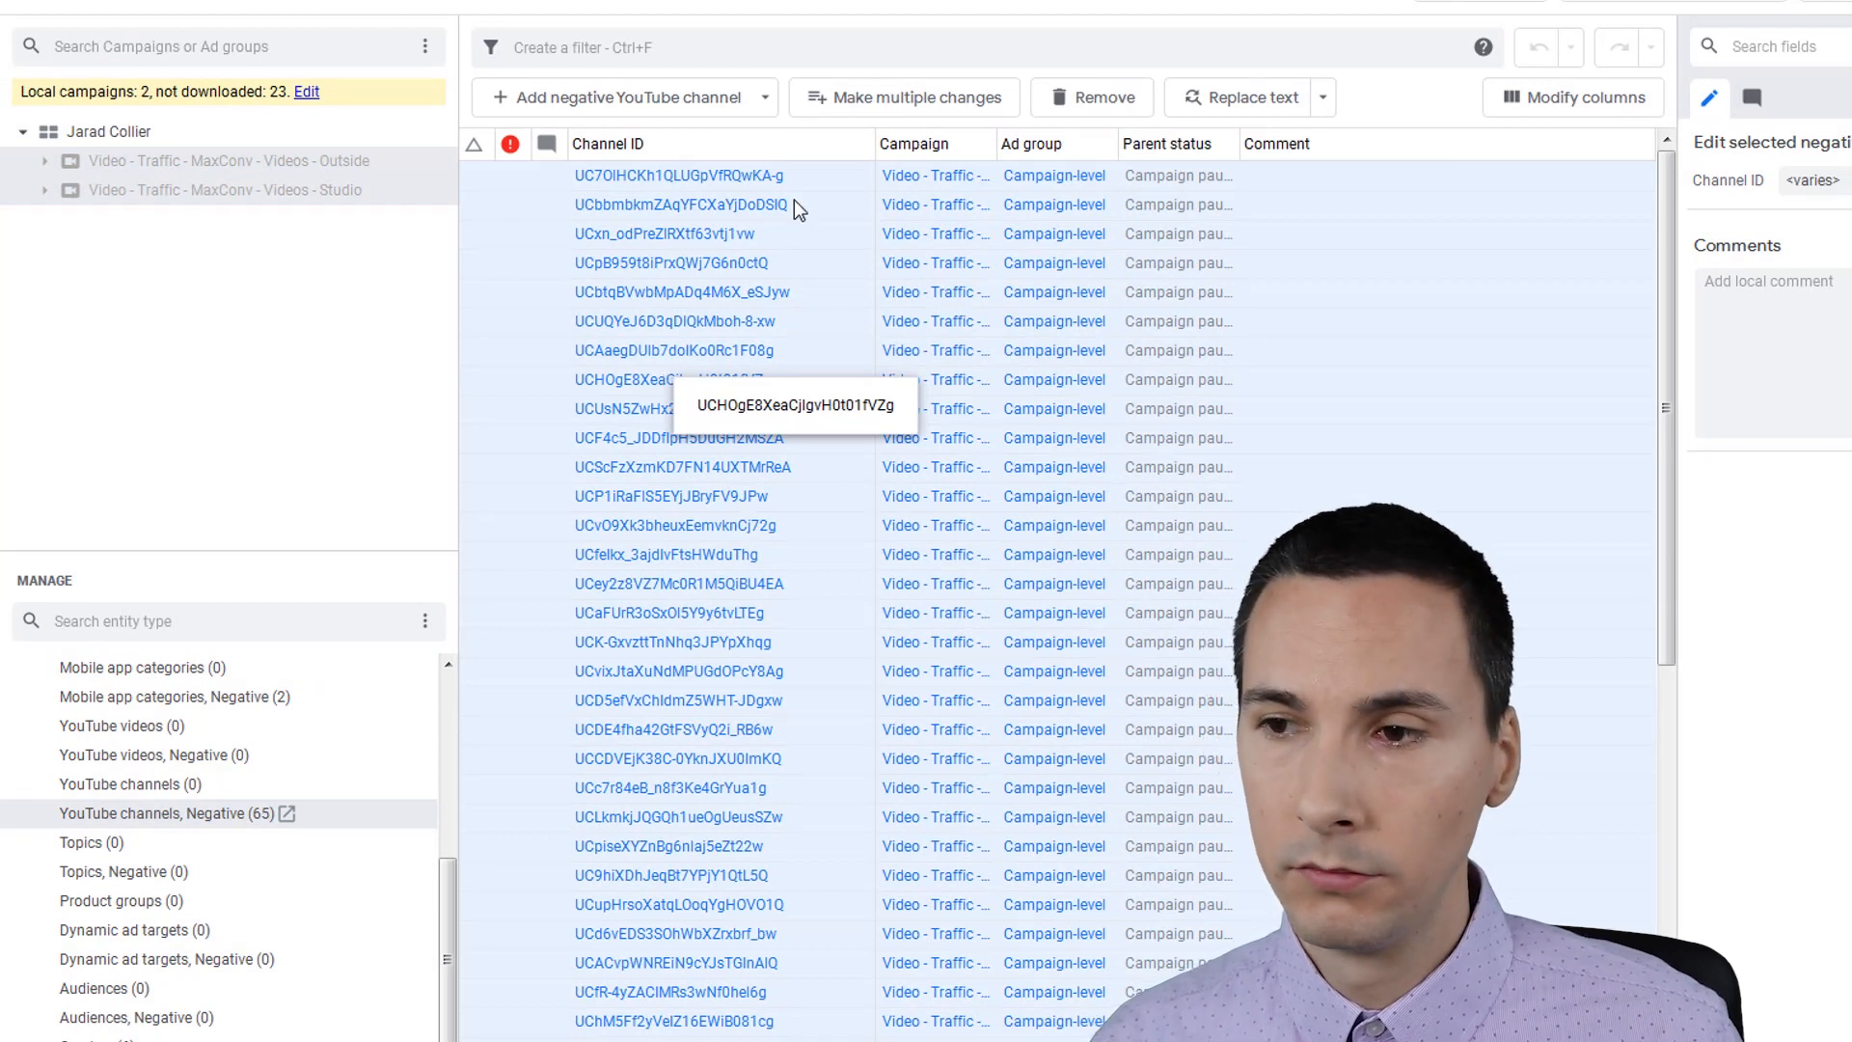
Step: Bulk-add the copied channels as campaign-level negative YouTube channels to both the Outside and Studio campaigns, and finish the import
click(886, 100)
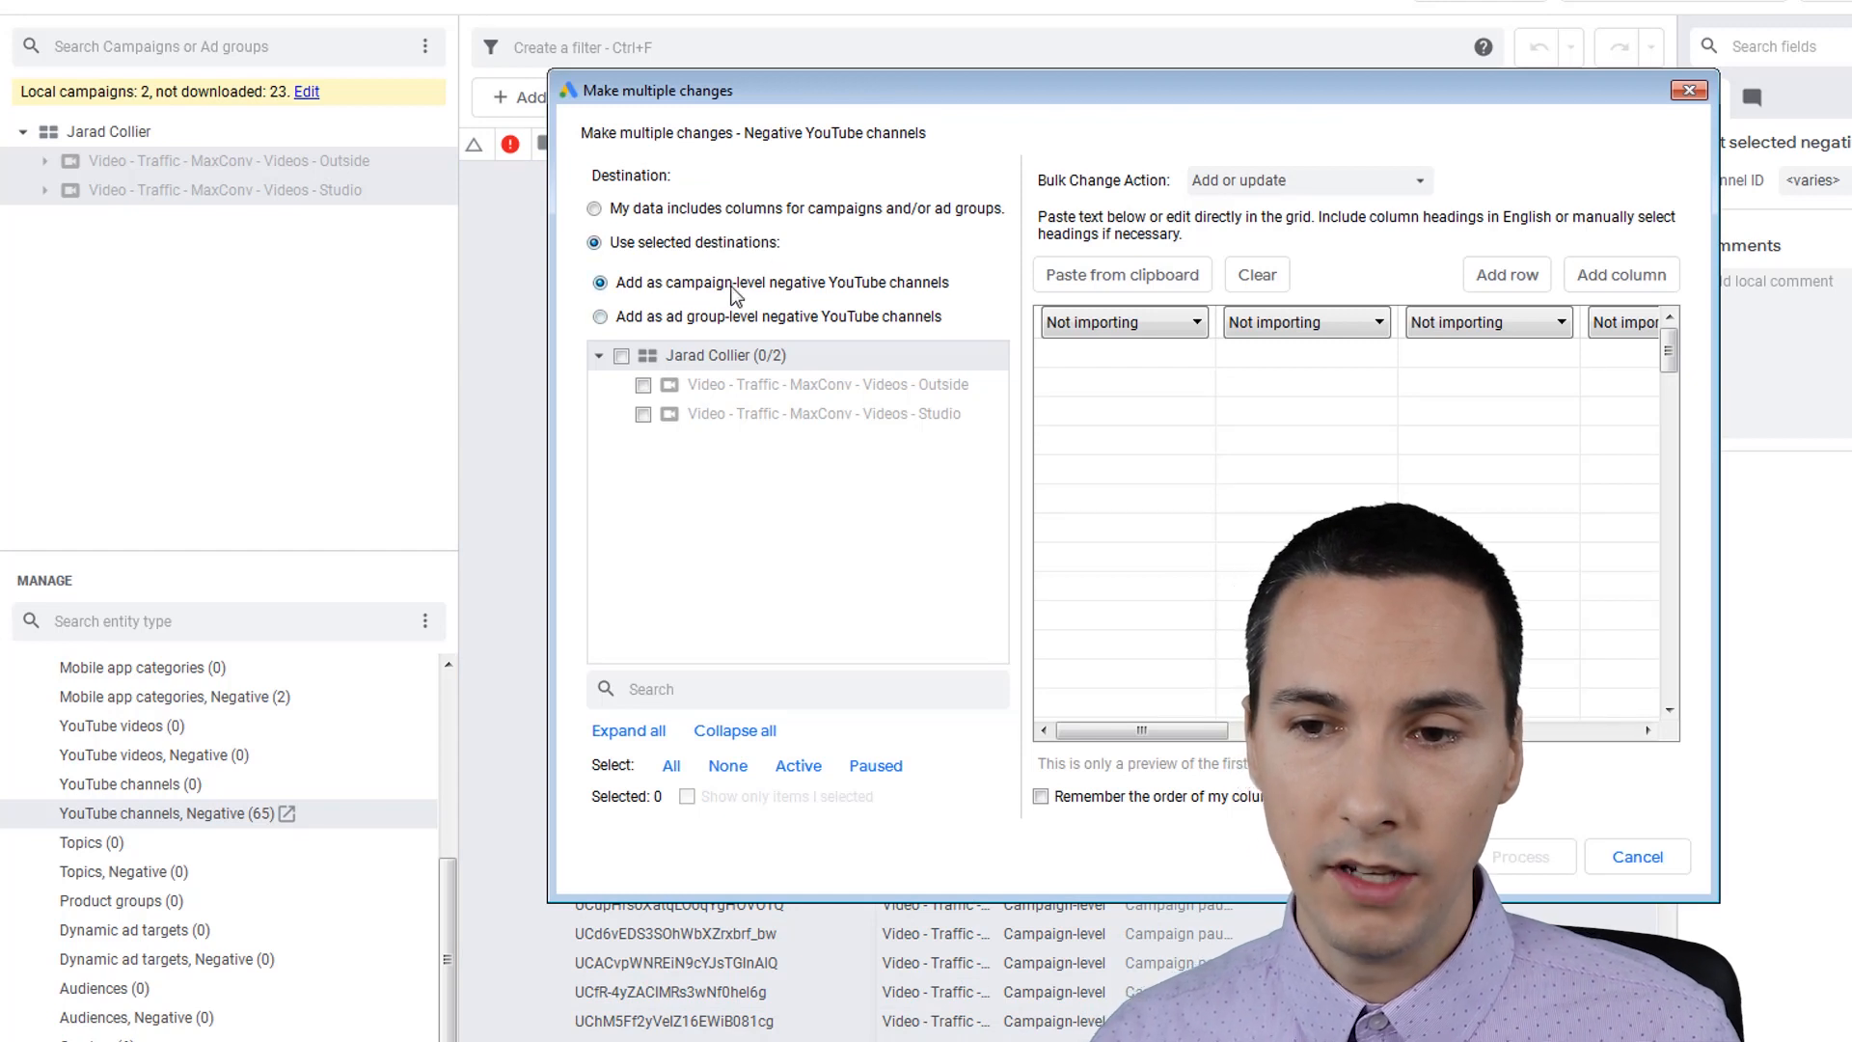
click(1124, 282)
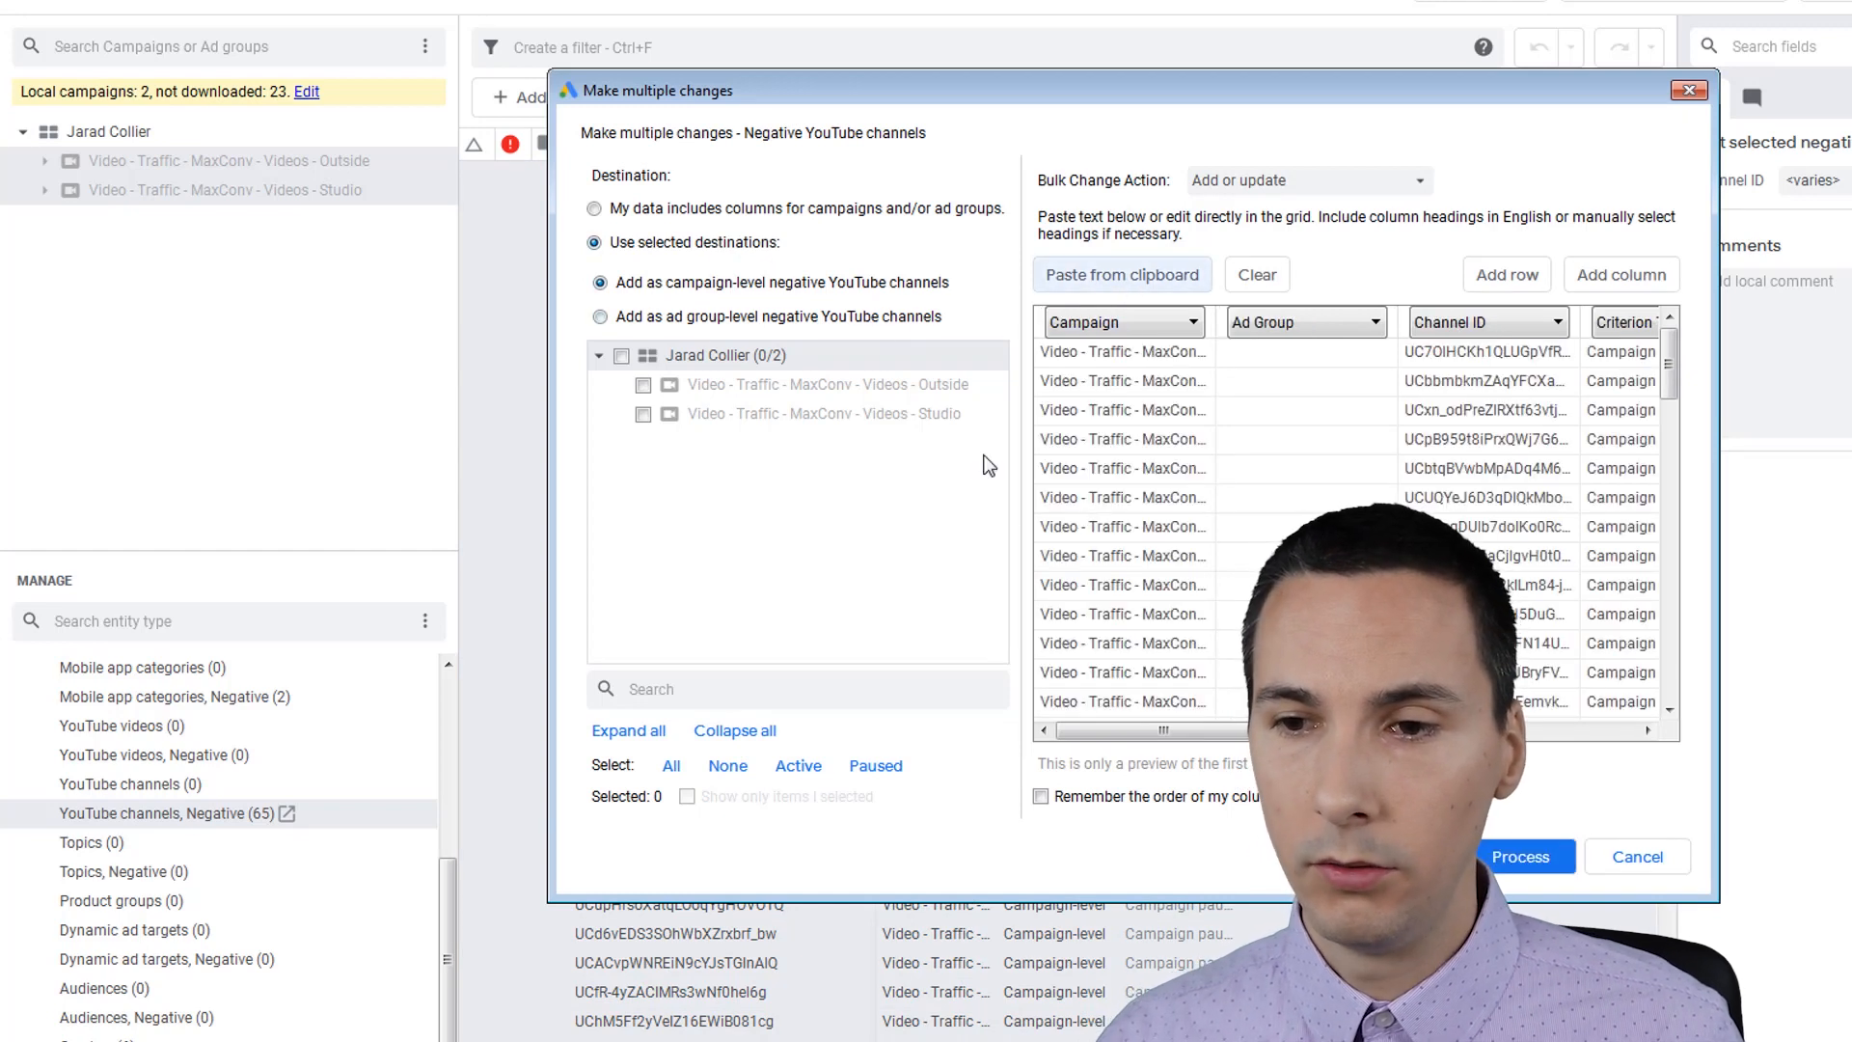
click(1512, 861)
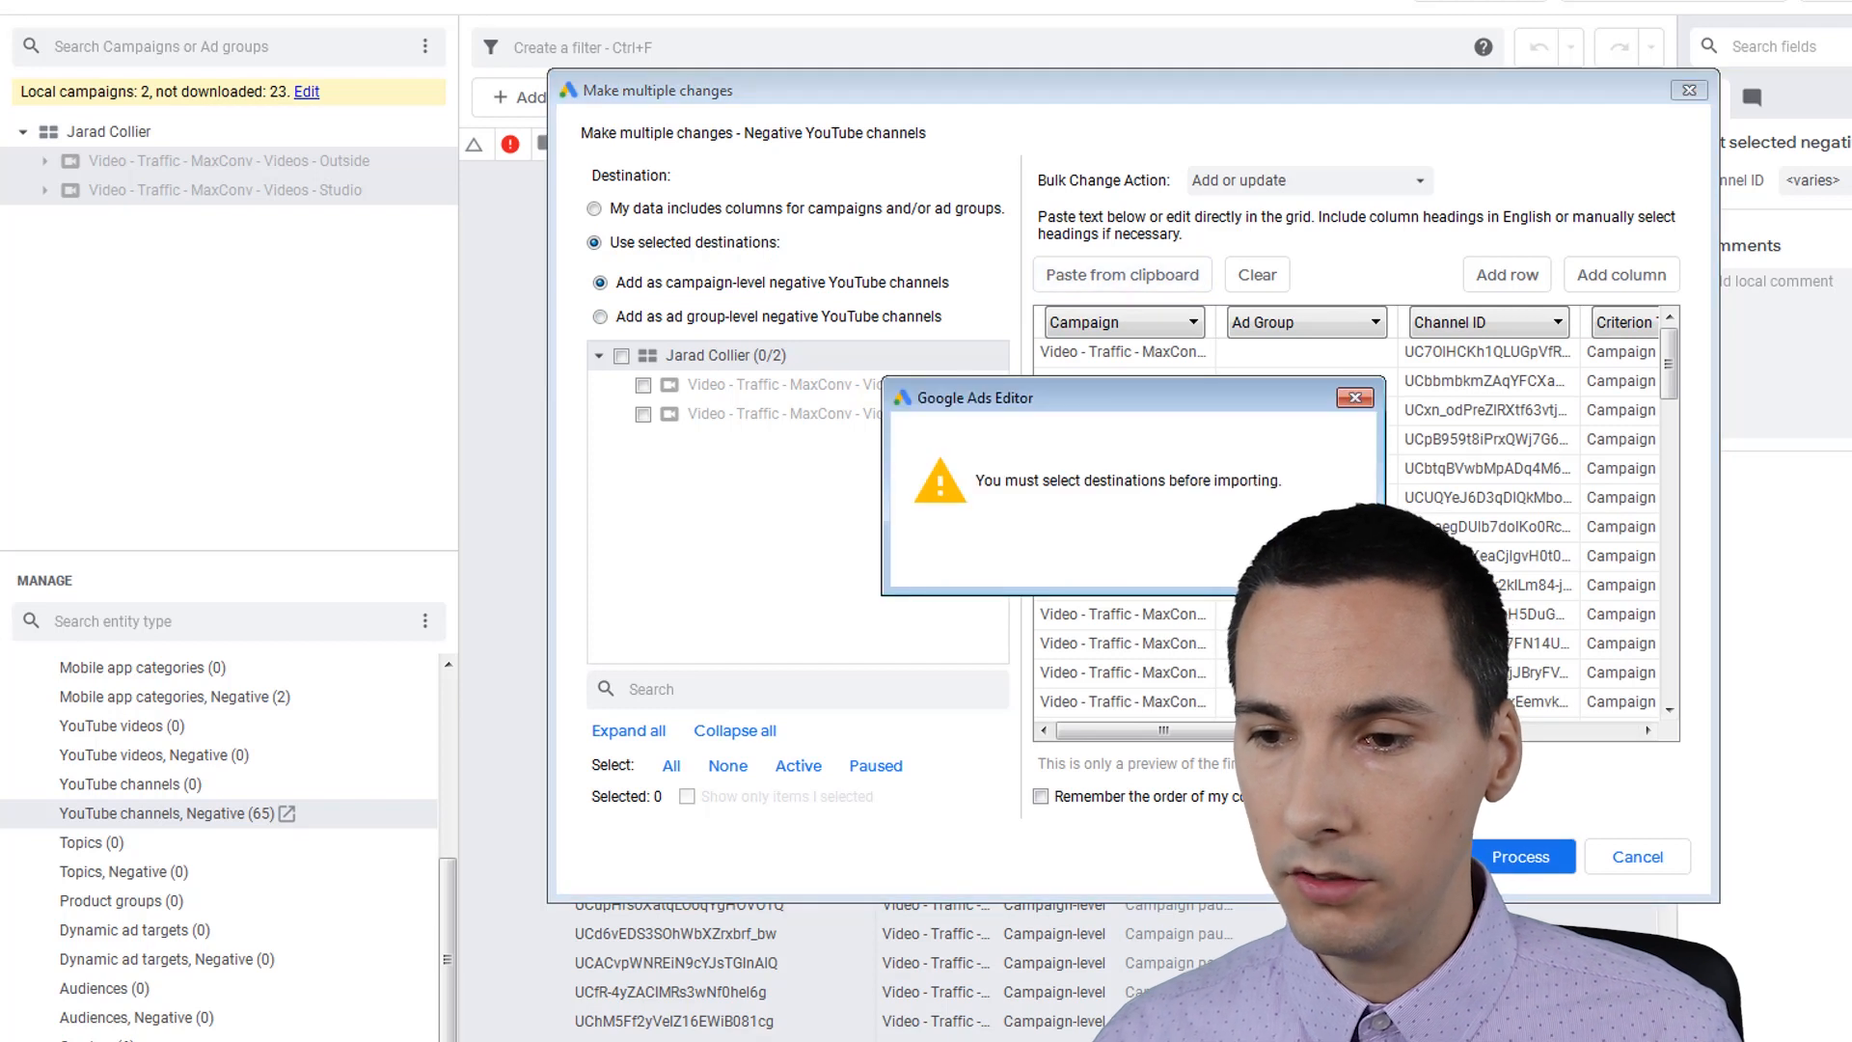
key(Return)
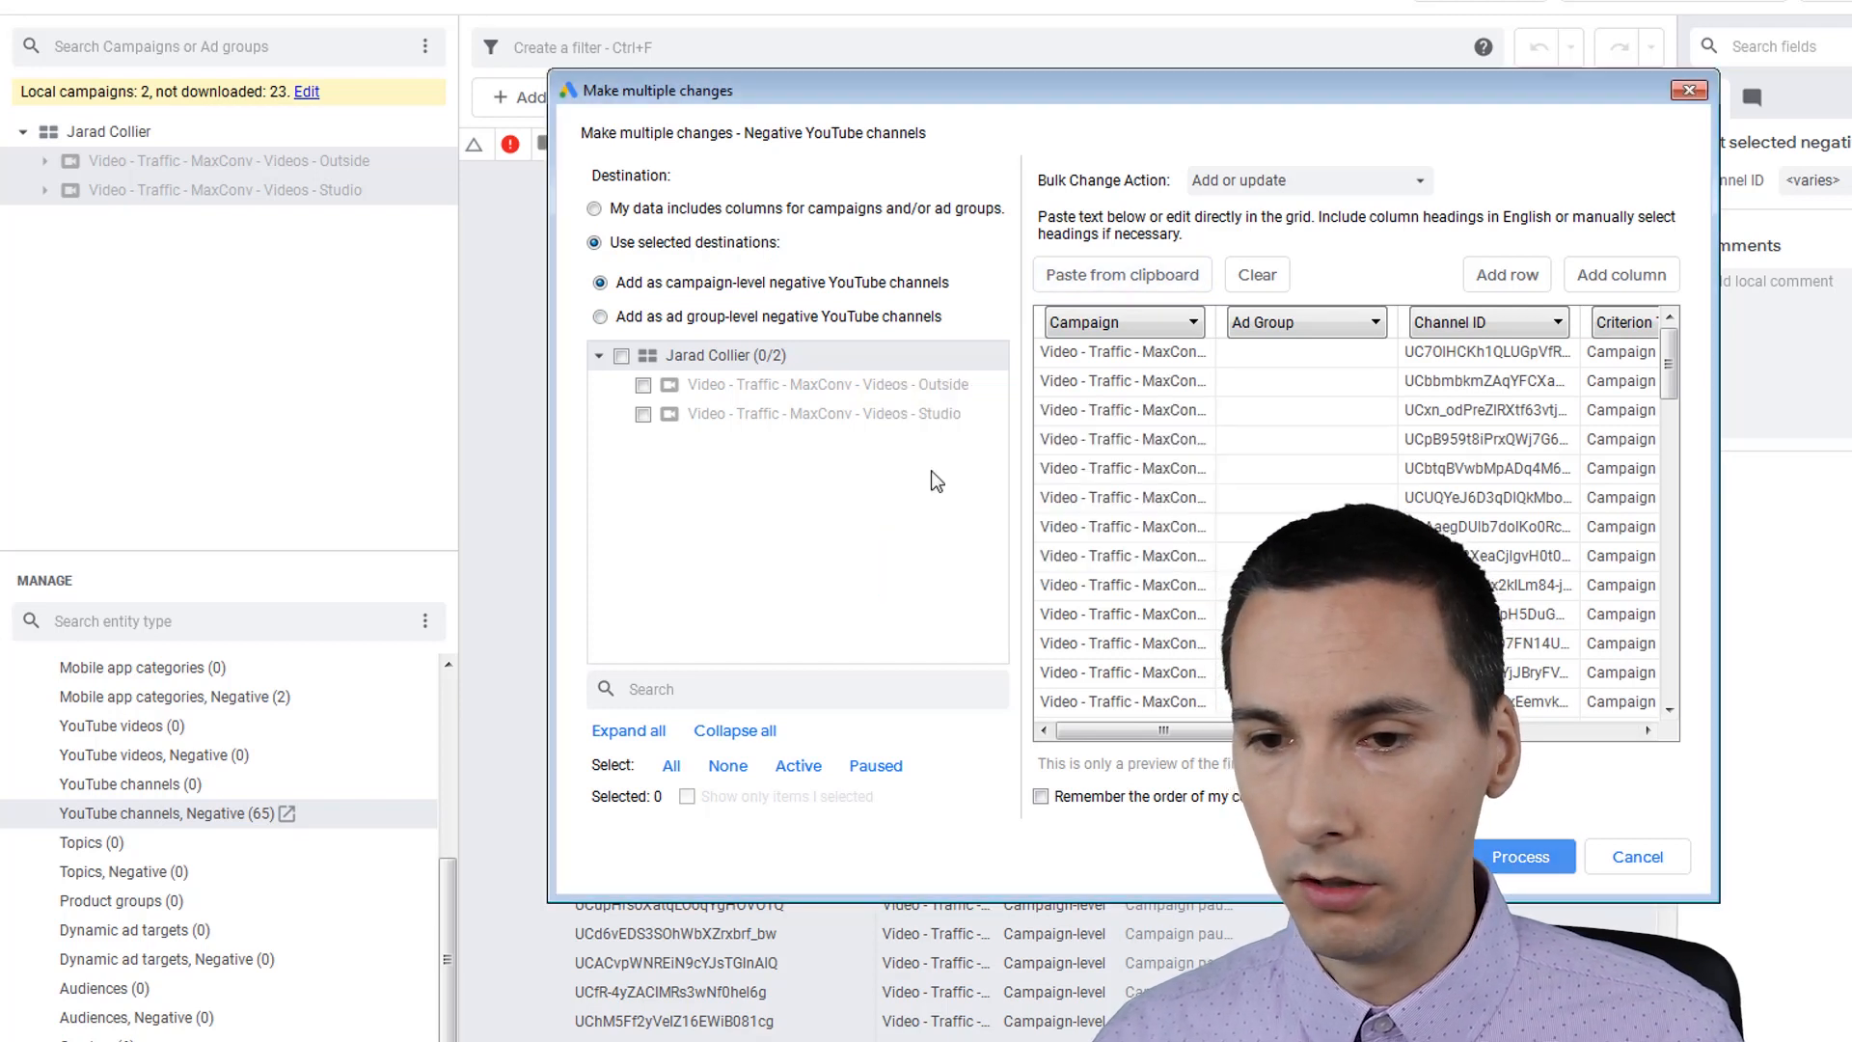
click(621, 355)
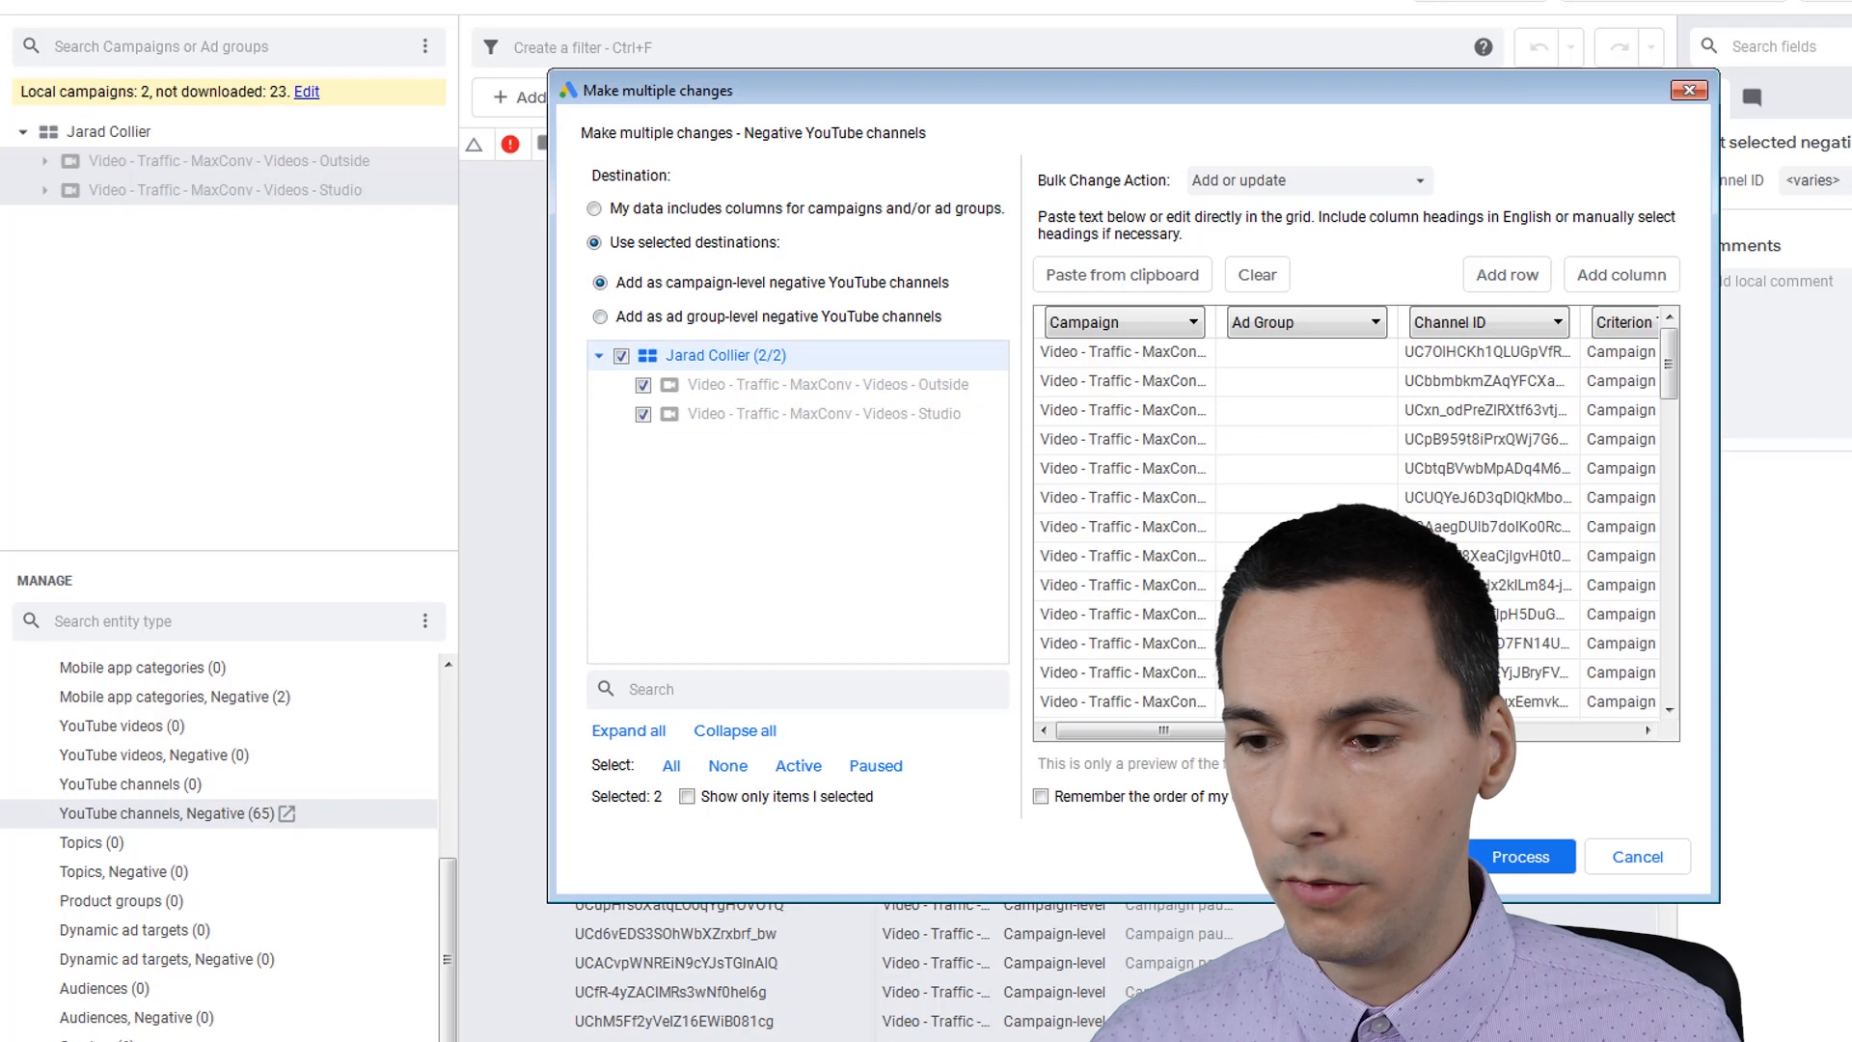
click(1525, 864)
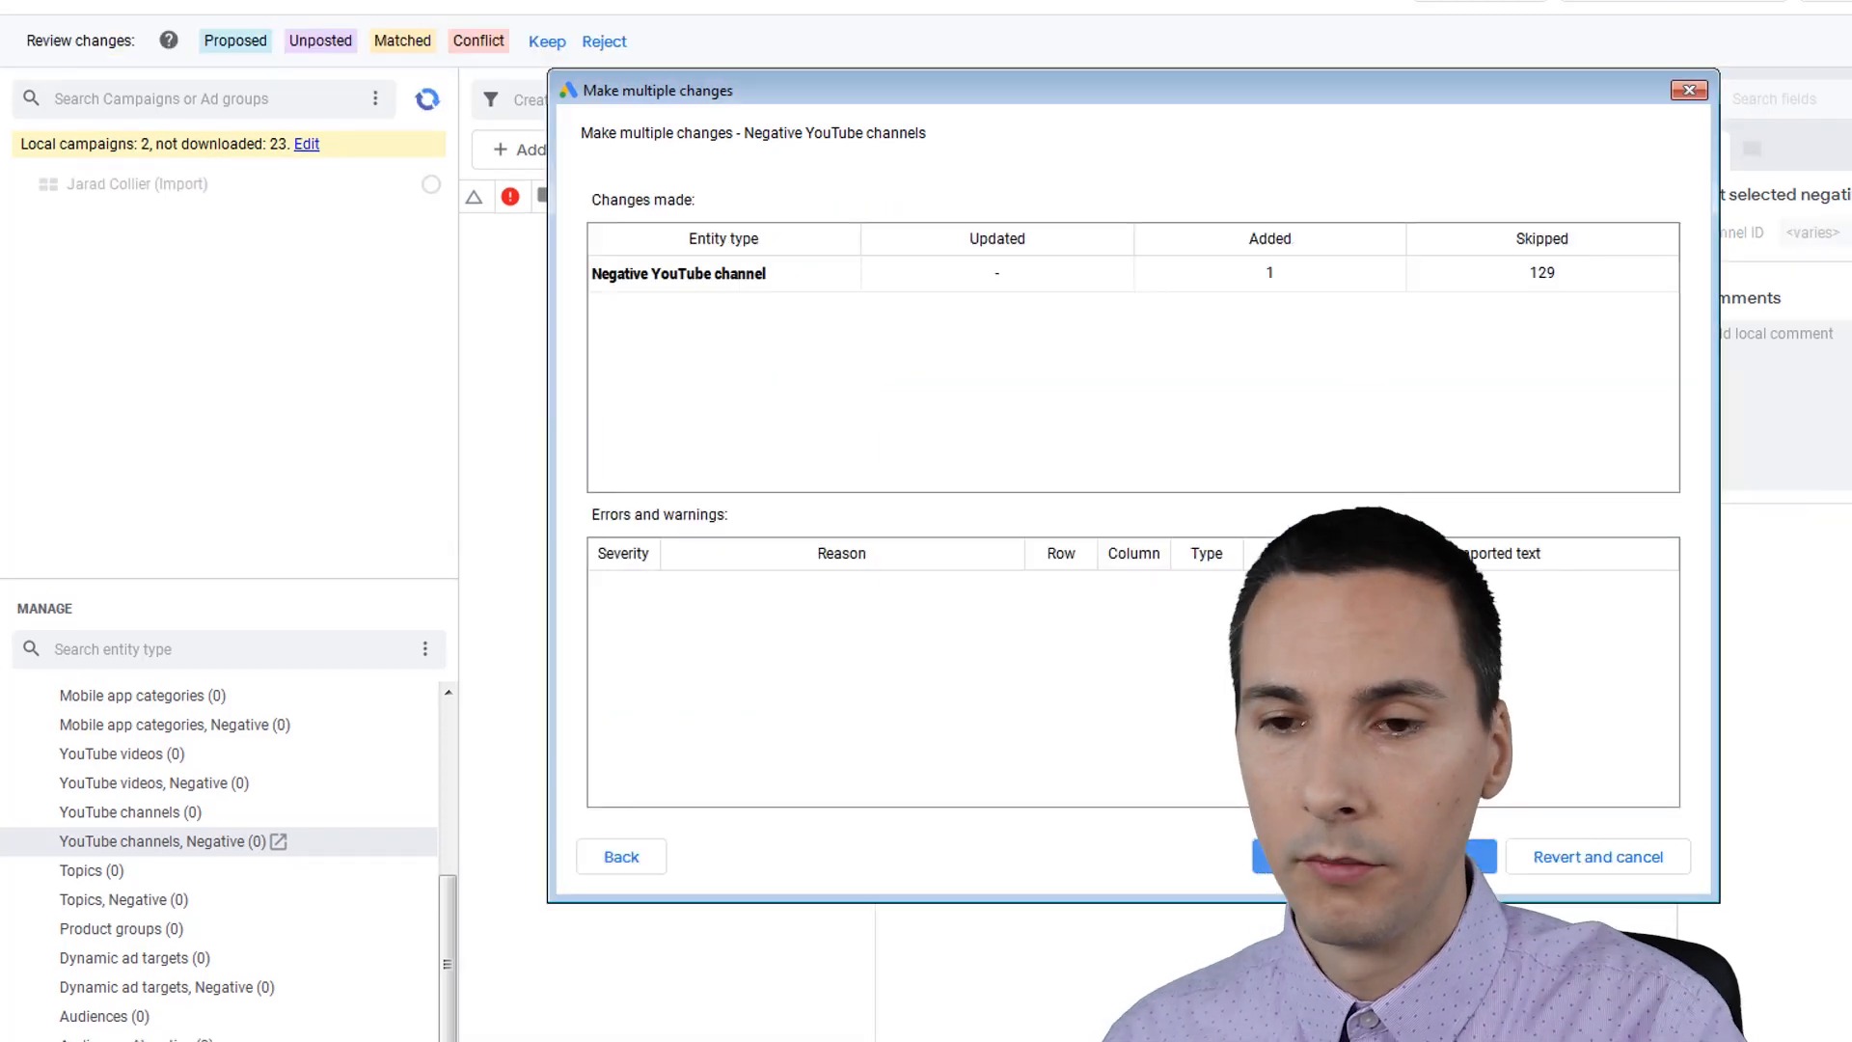
click(1375, 856)
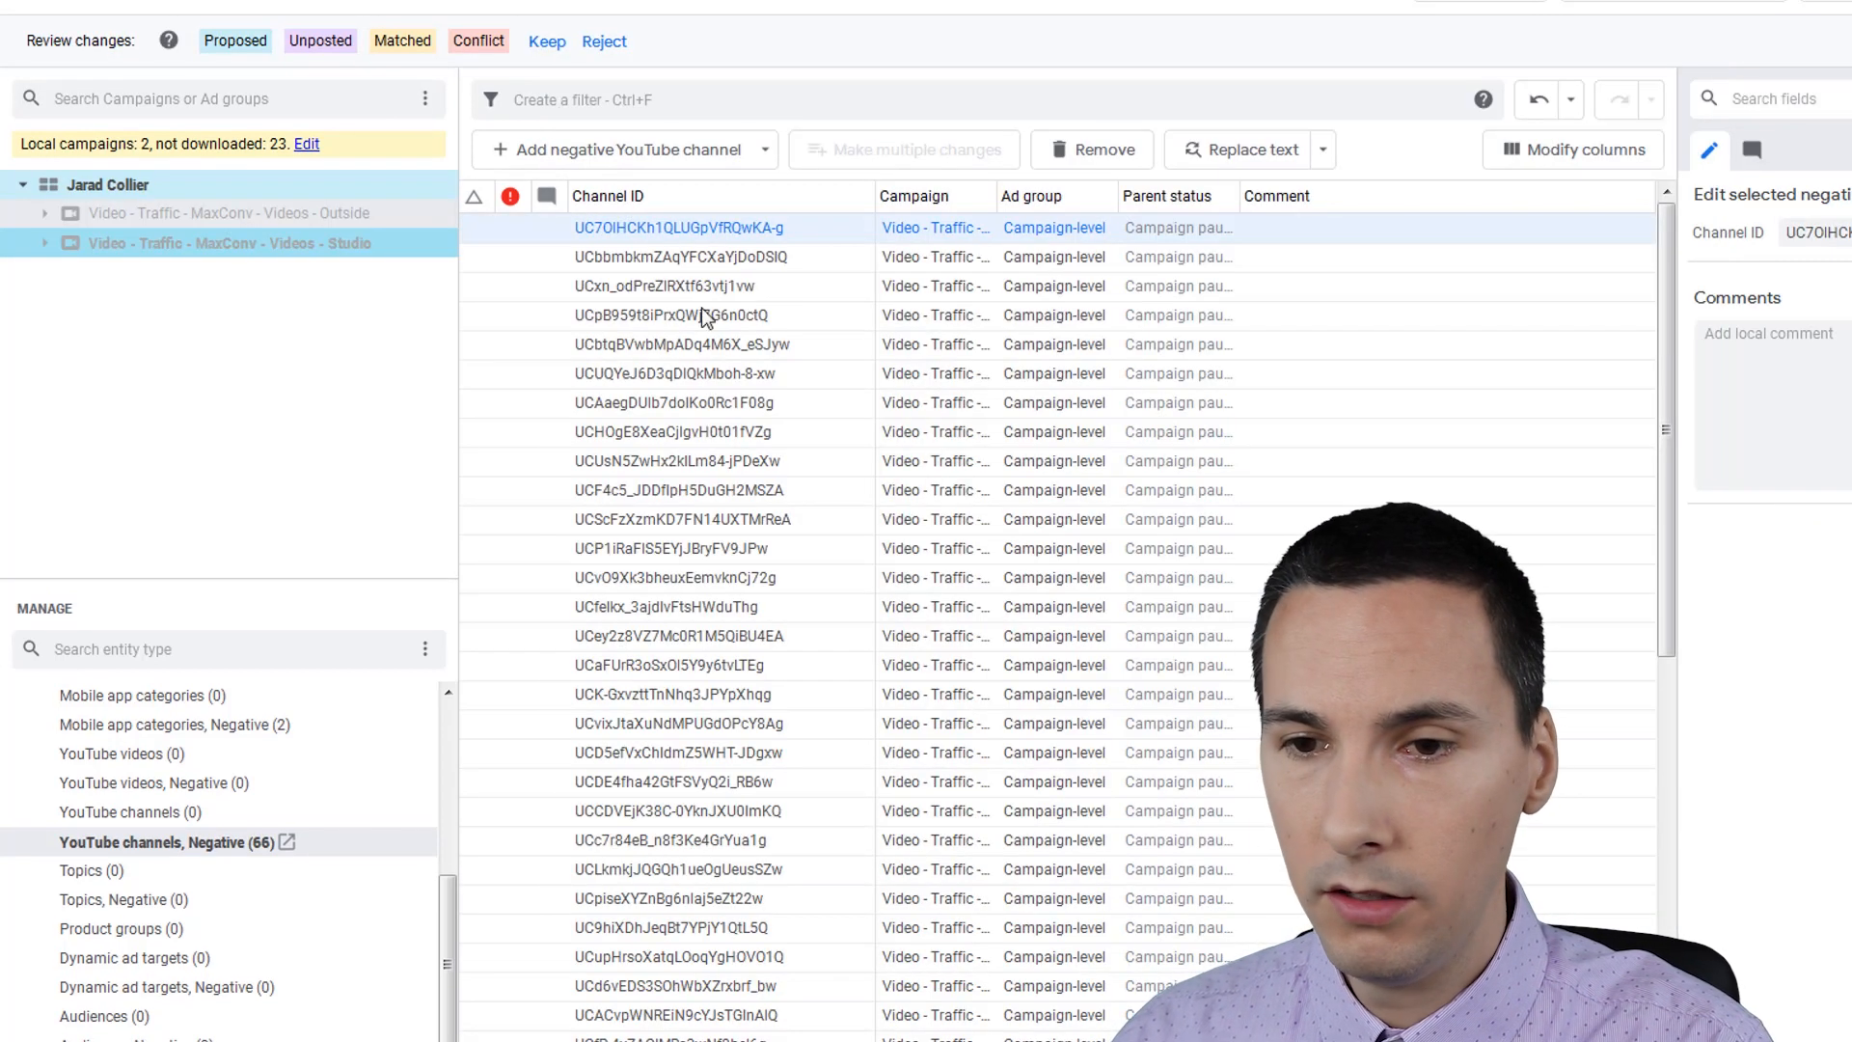
Step: Sort the Studio campaign's negative channels by change status to examine the added exclusion, and compare with the Outside campaign
click(230, 242)
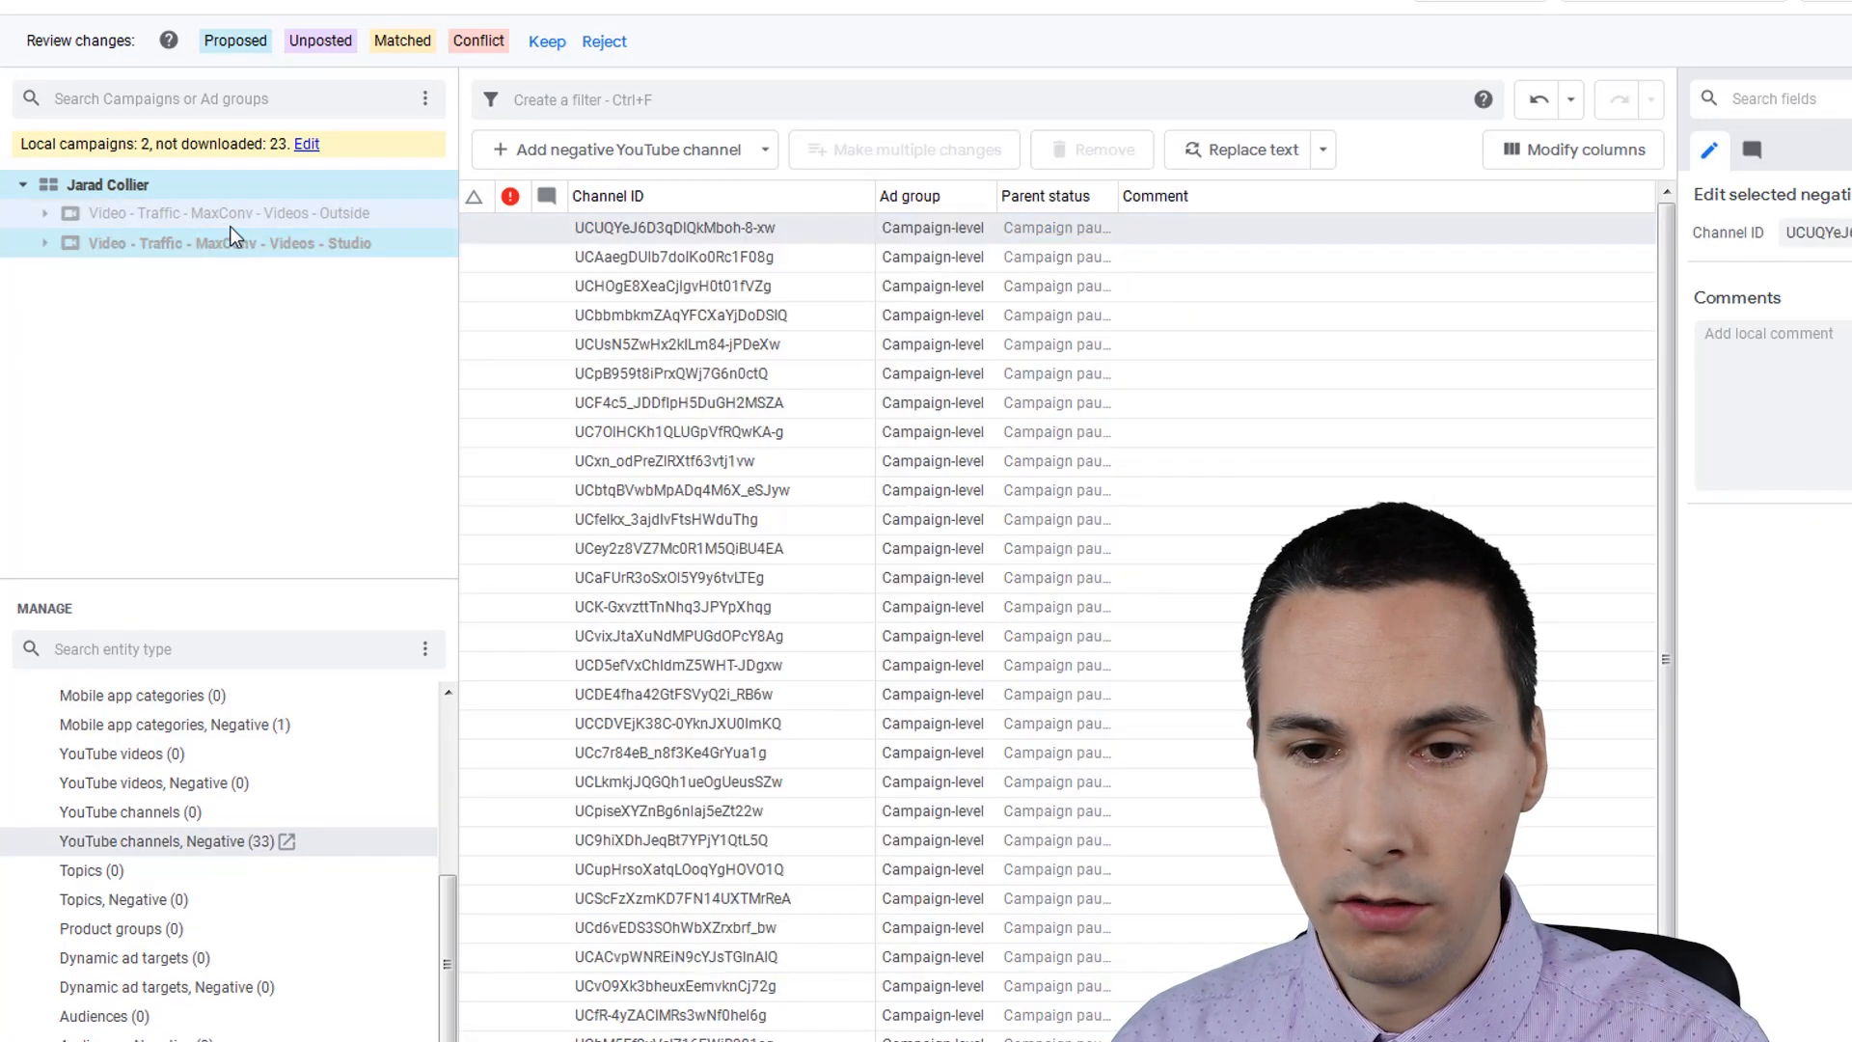
click(474, 195)
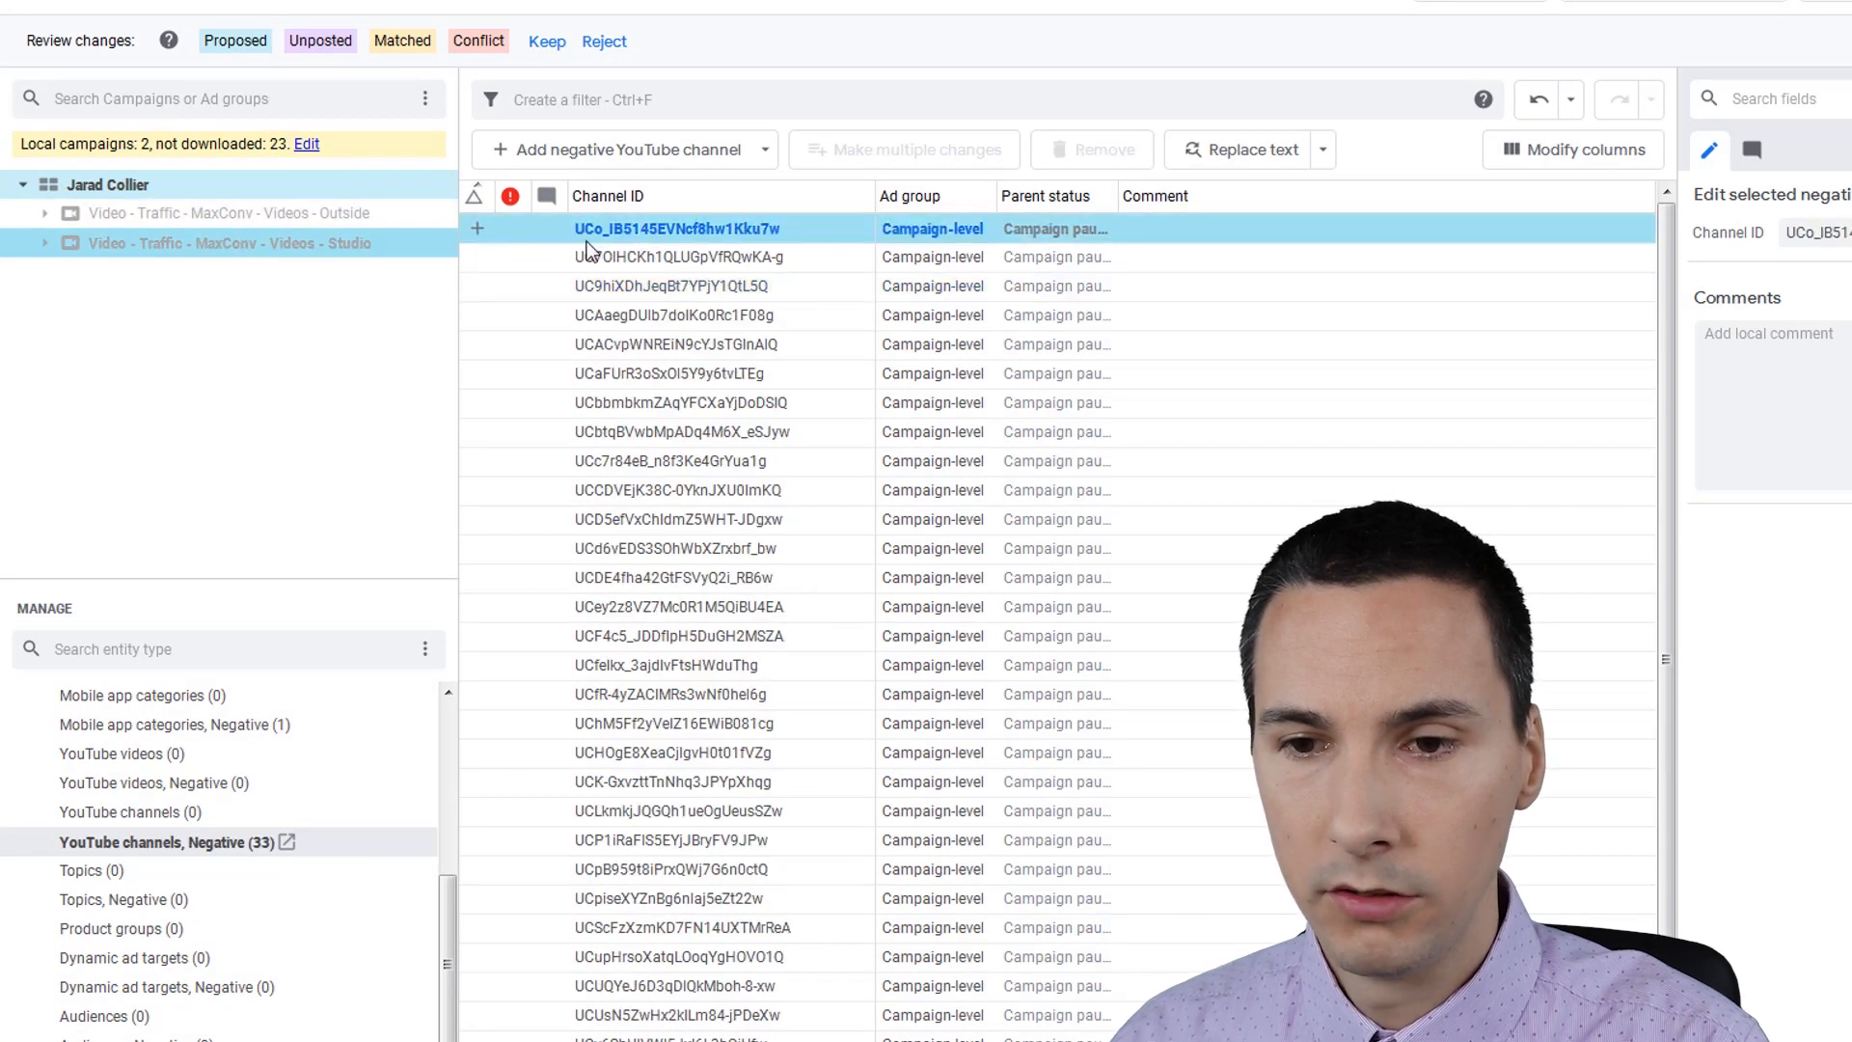
click(360, 242)
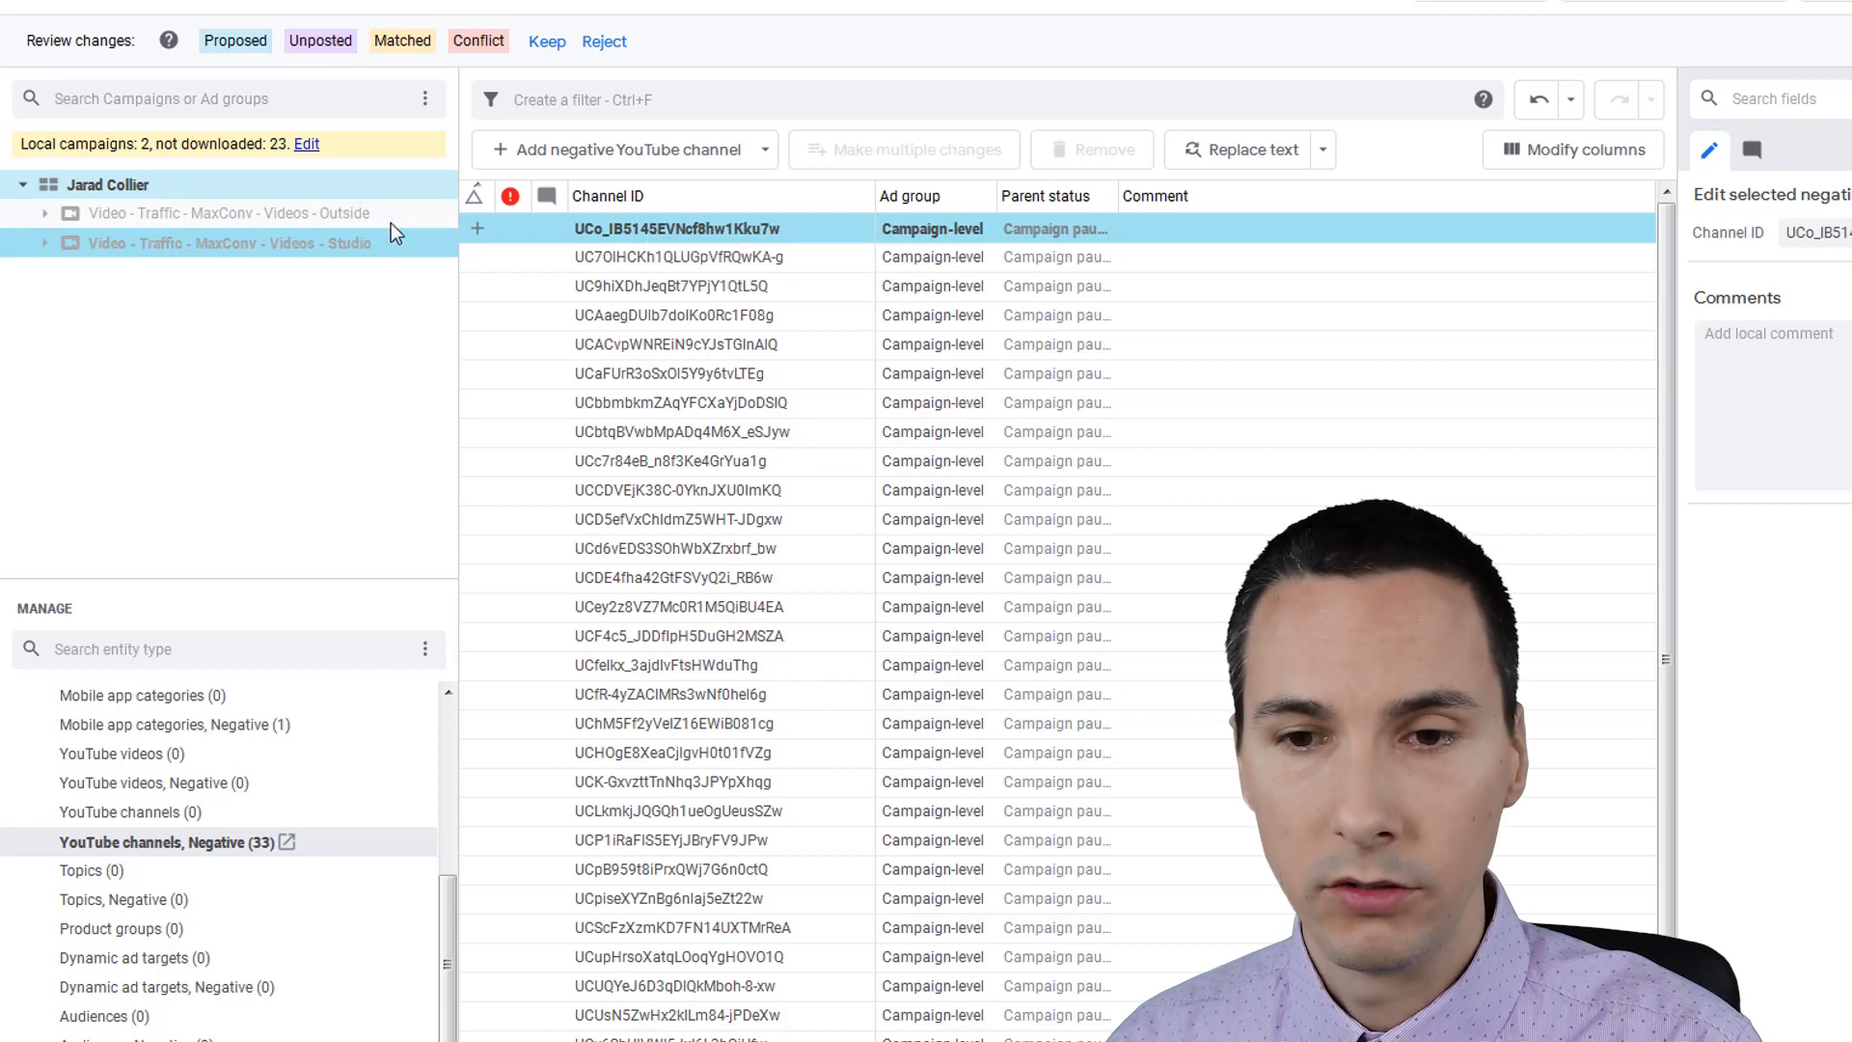
click(333, 218)
click(401, 245)
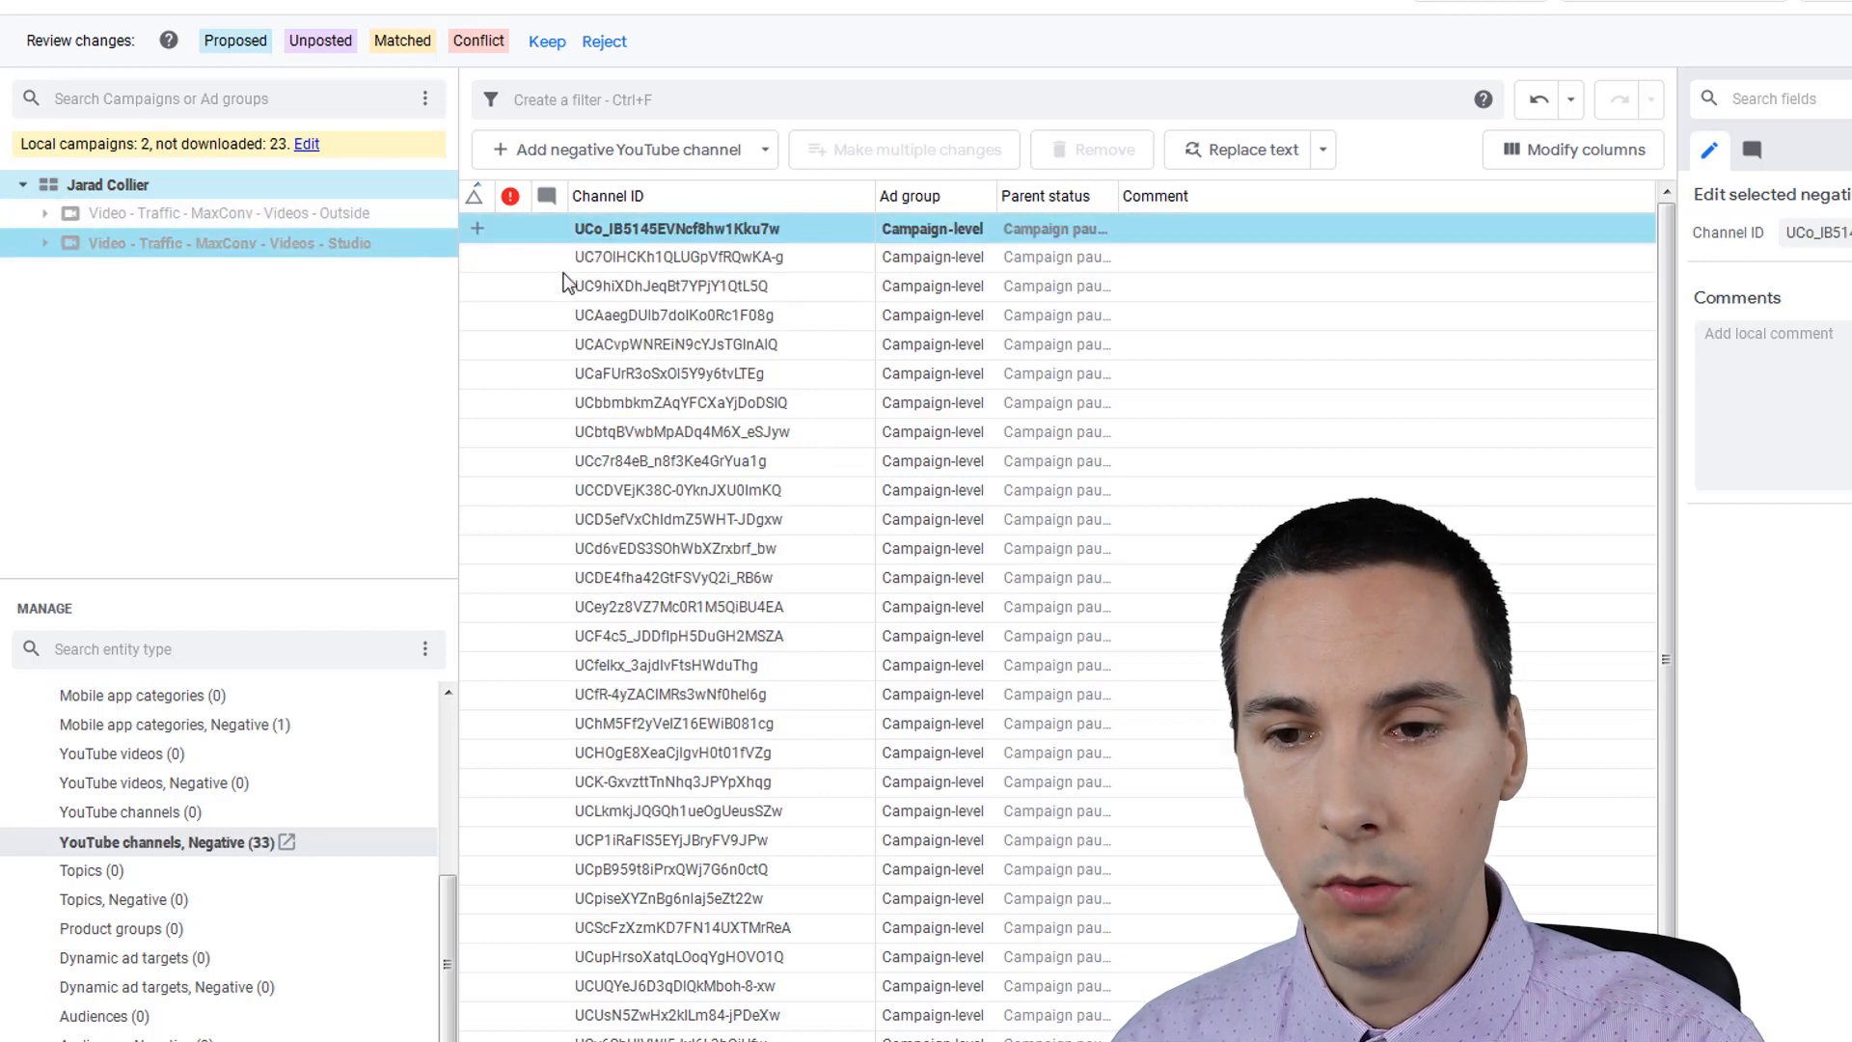
Step: Keep the proposed changes and post the selected Studio campaign's negative YouTube channel addition to Google Ads
click(622, 258)
click(562, 46)
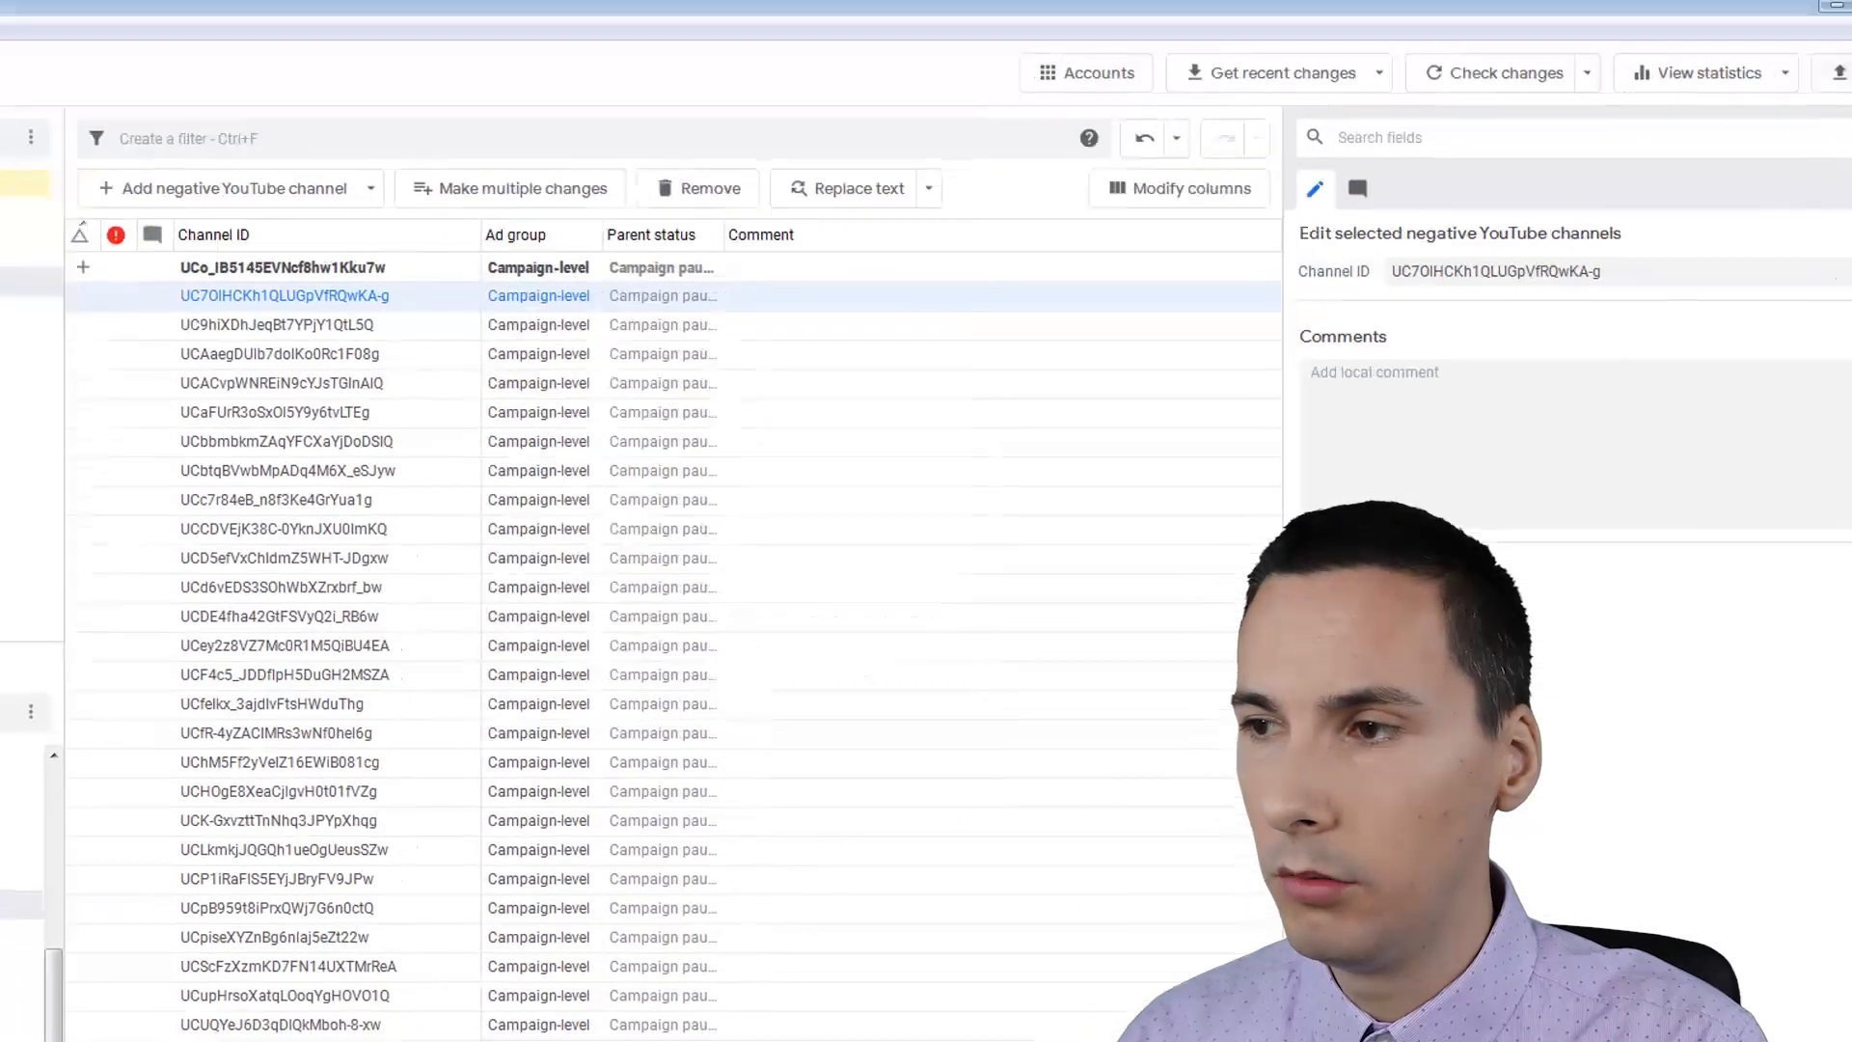
click(1773, 92)
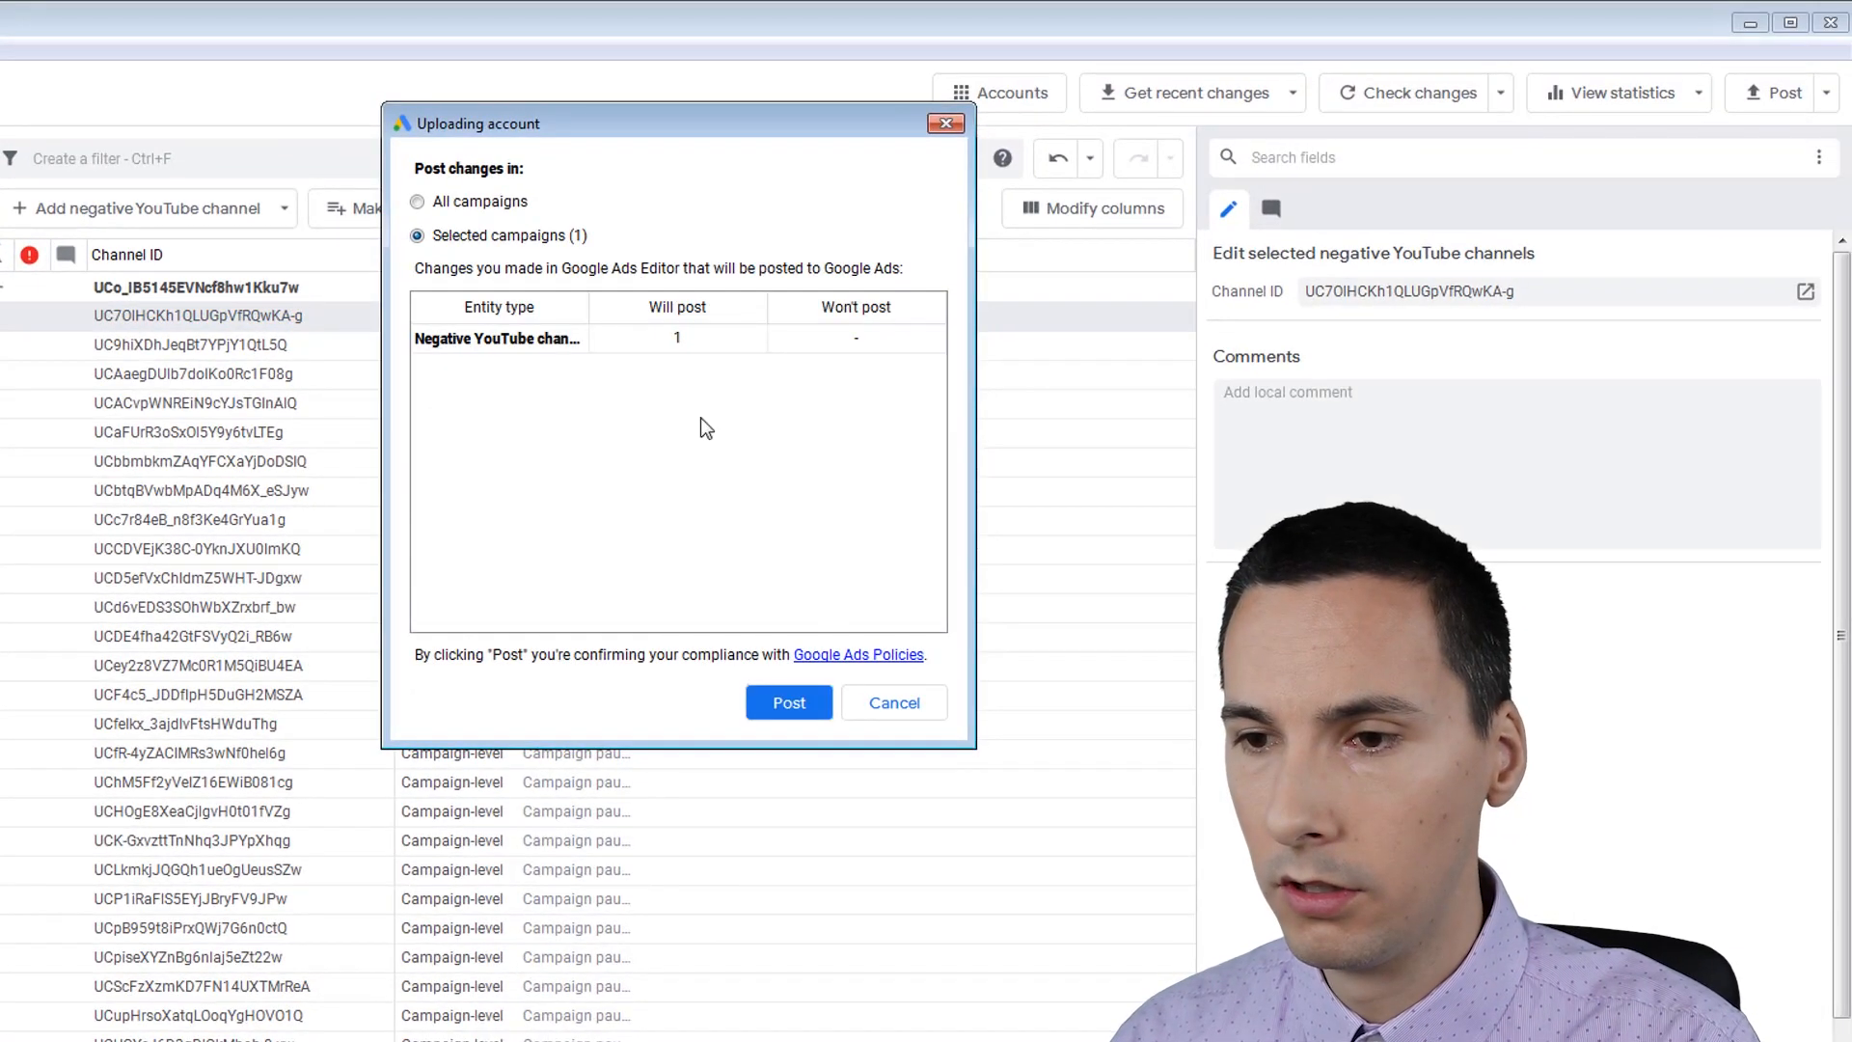
click(789, 704)
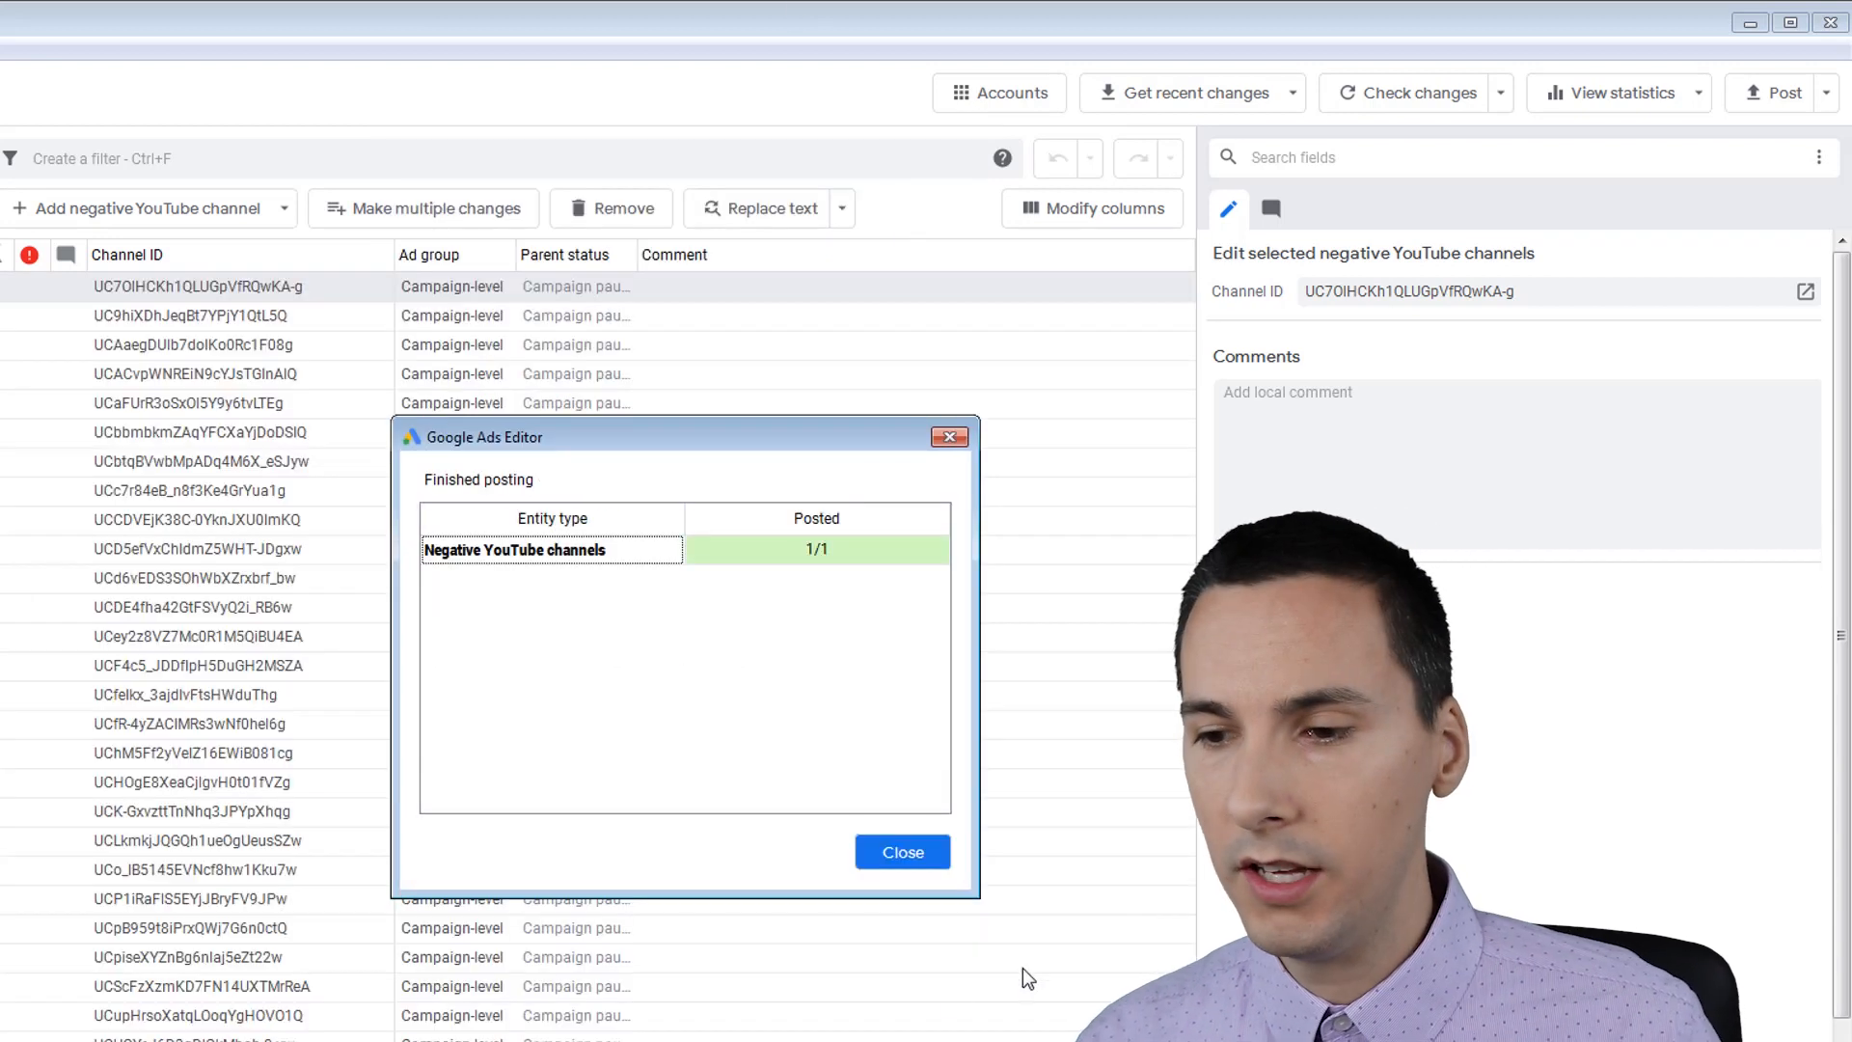
click(900, 853)
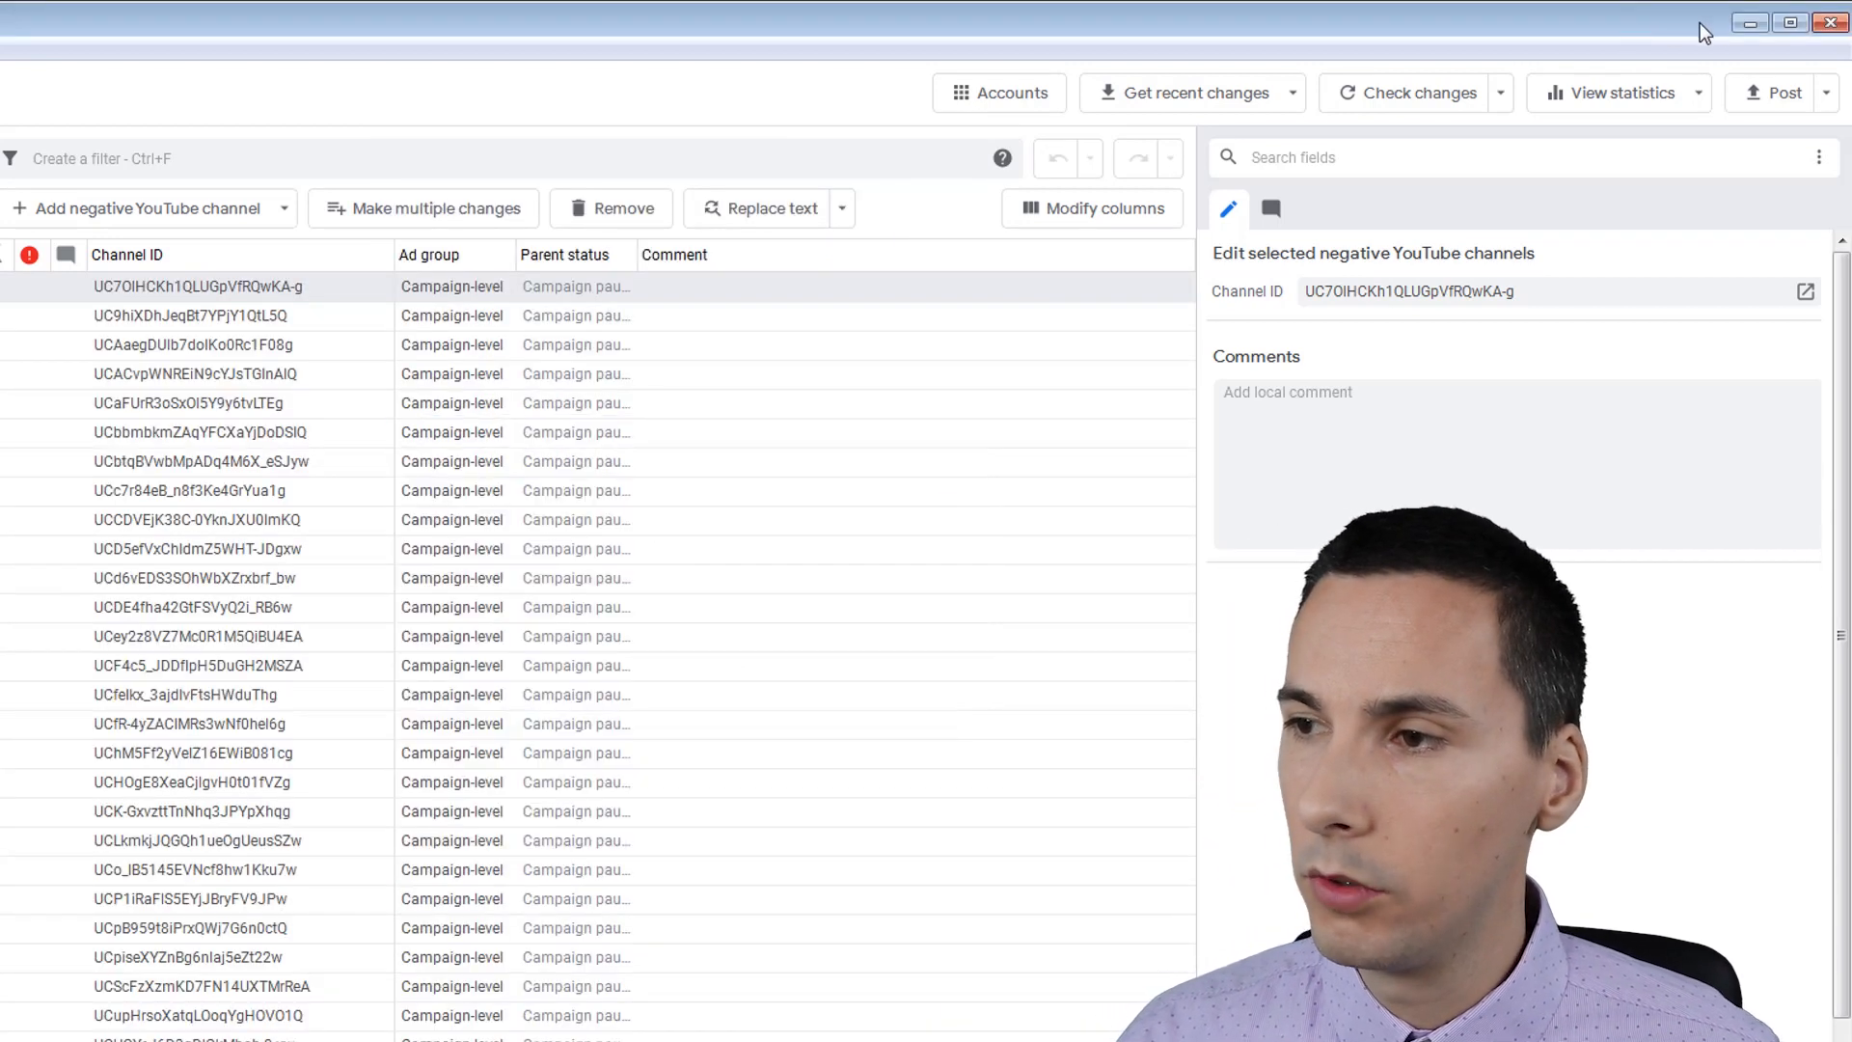